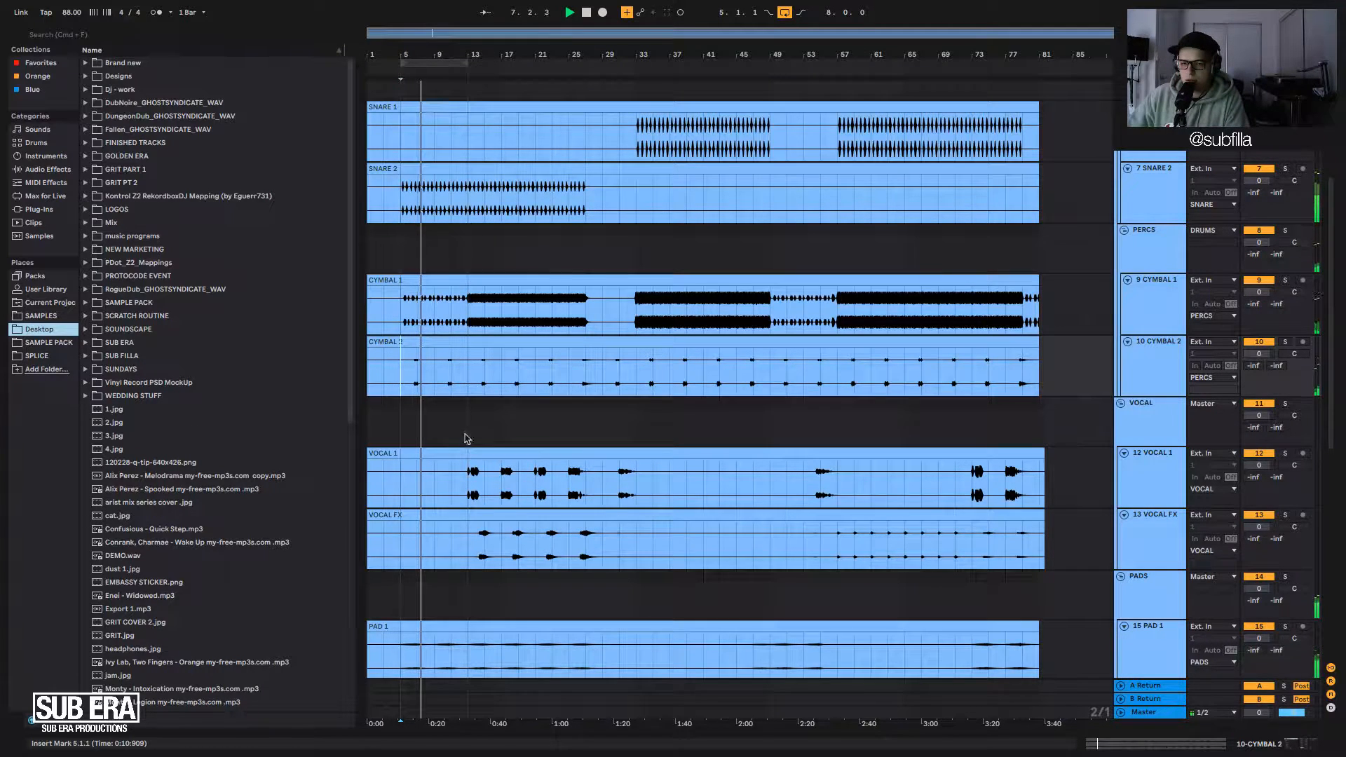
Turn off the arrangement loop and play the track from bar 5 to about the end of bar 56.
key("space")
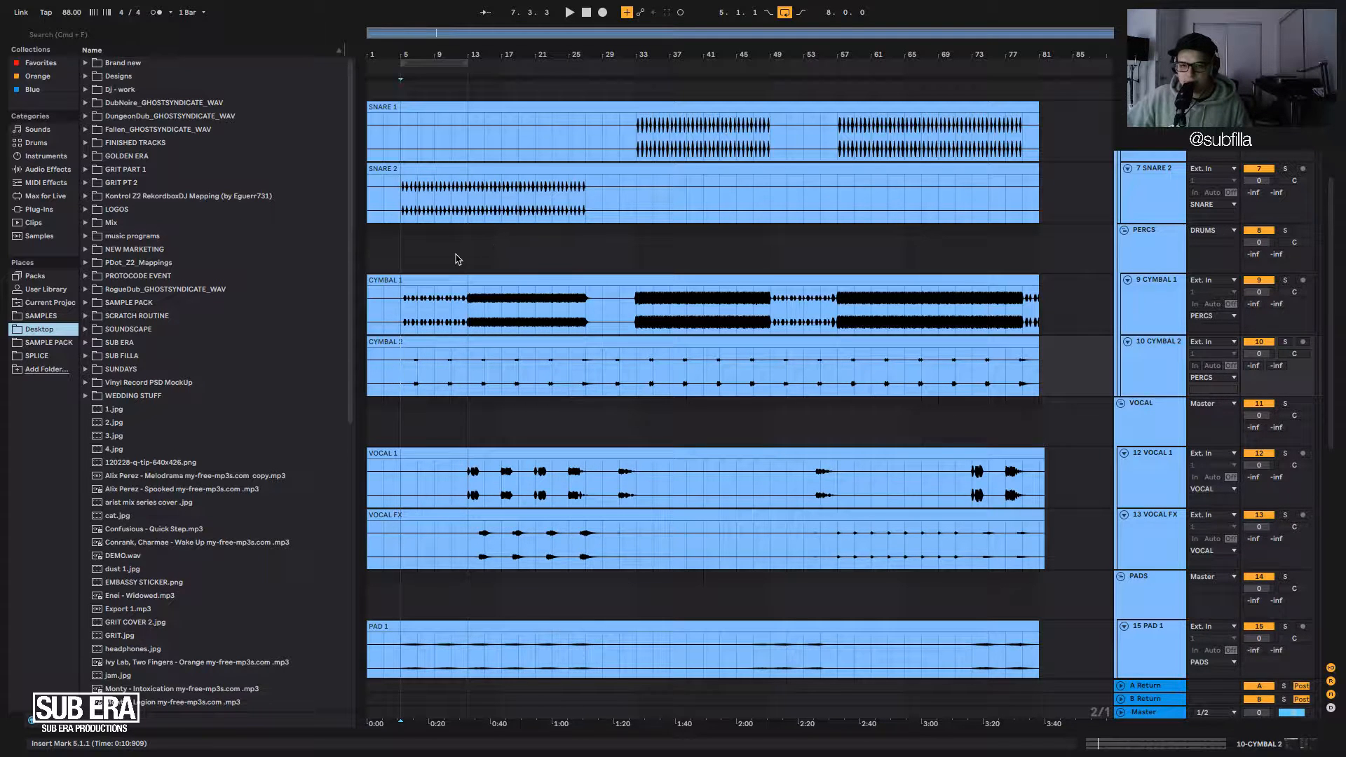
left_click(402, 249)
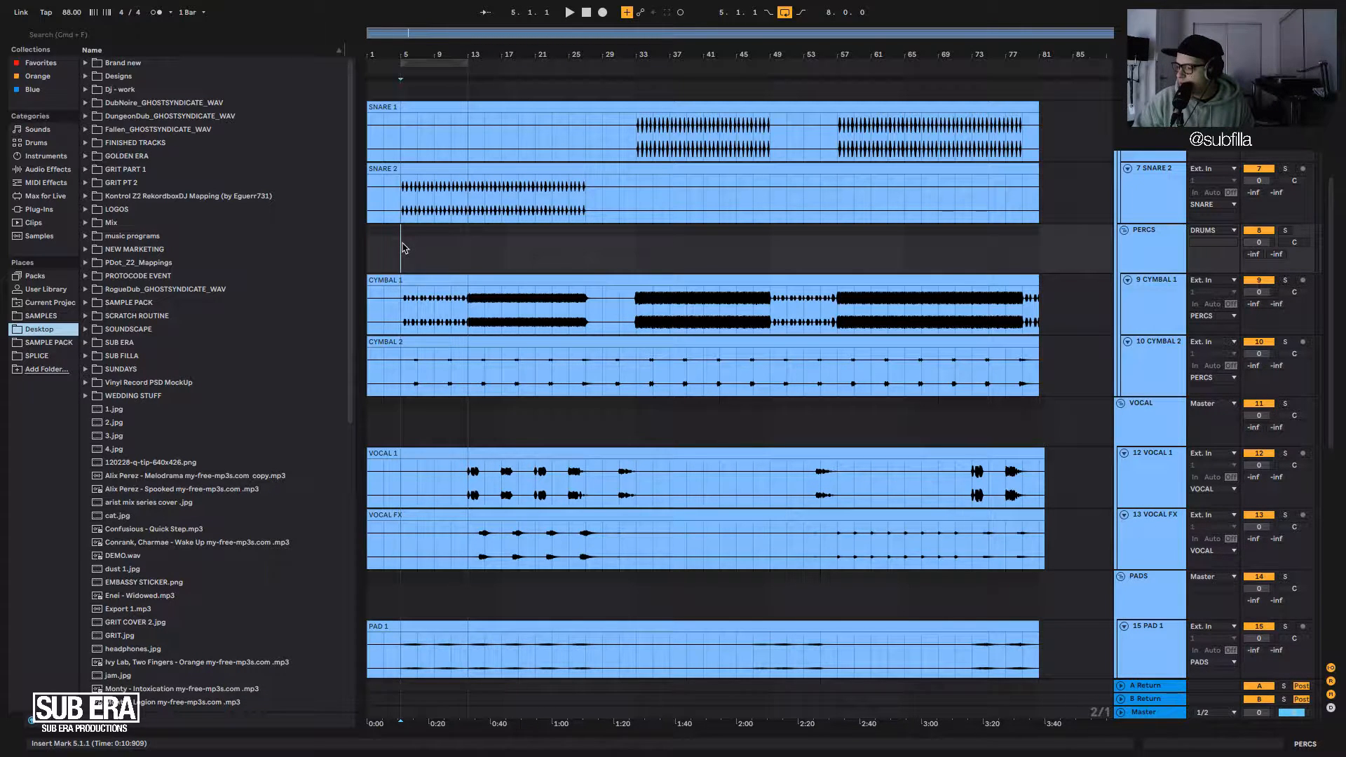
left_click(785, 14)
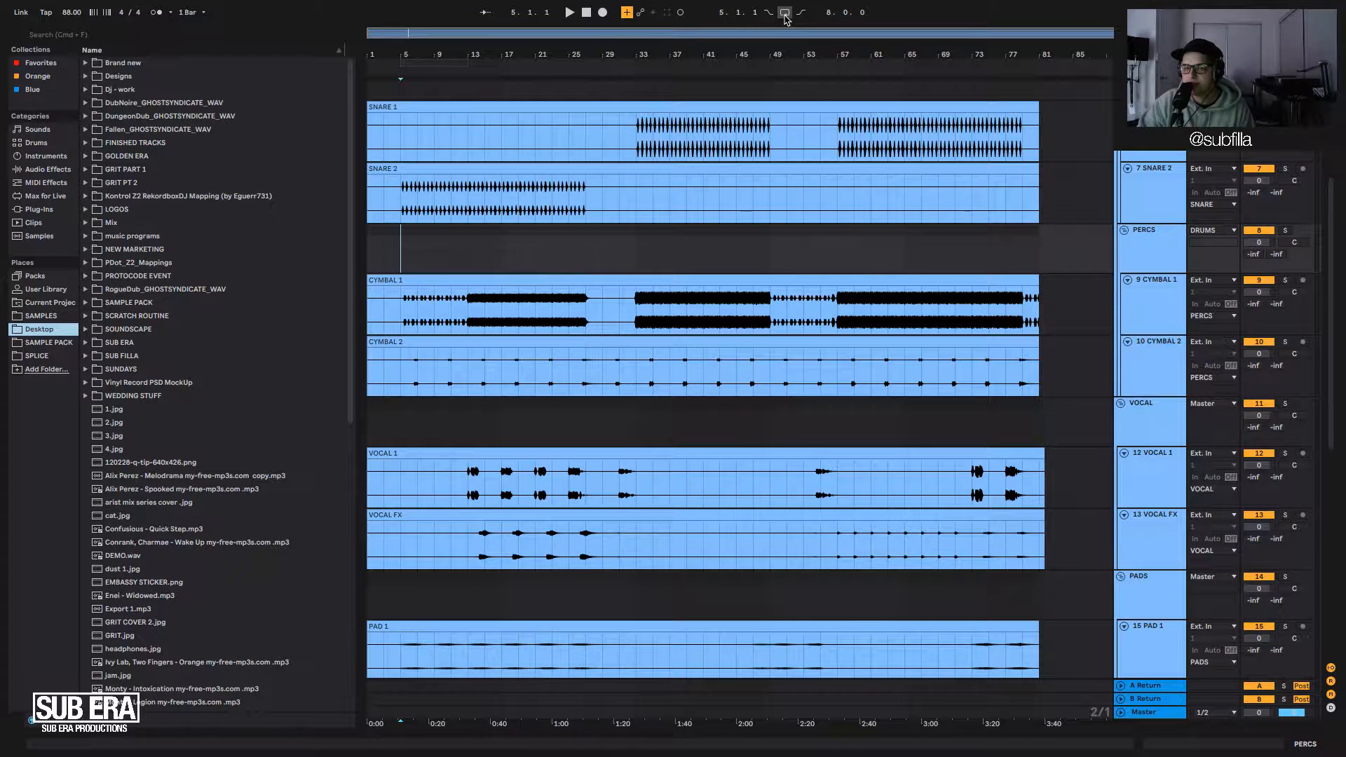
key("space")
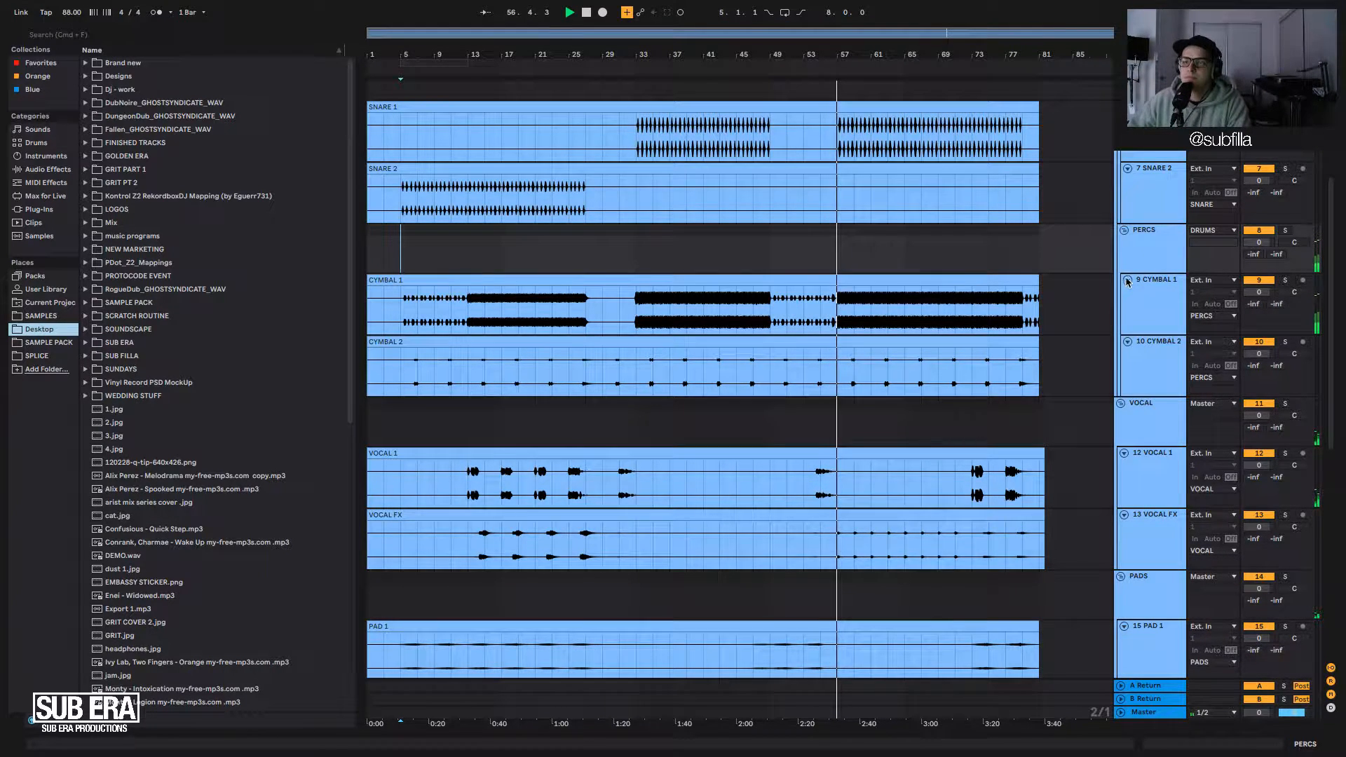
key("space")
left_click(551, 297)
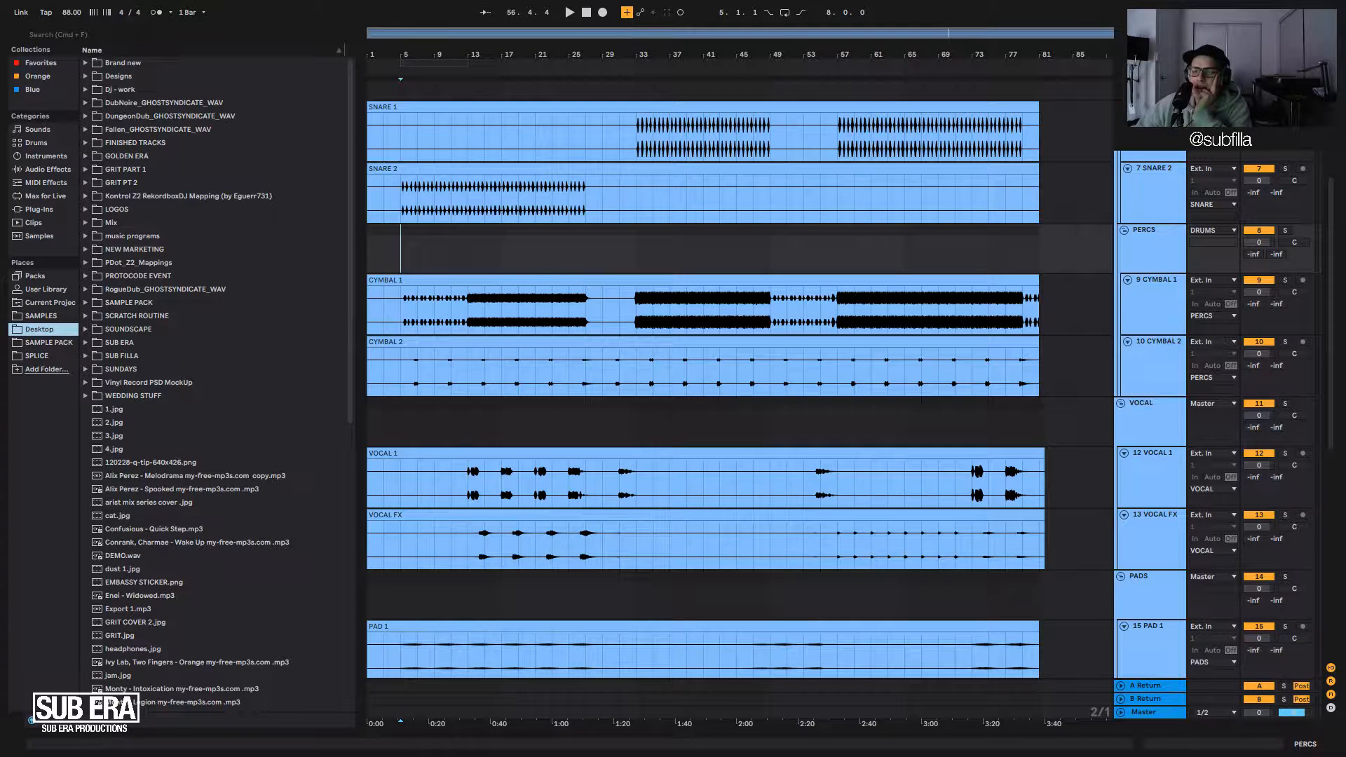
Review the group tracks of the arrangement by selecting DRUMS, VOCAL, PADS, LEADS and FX in turn.
scroll(1165, 416, "up", 8)
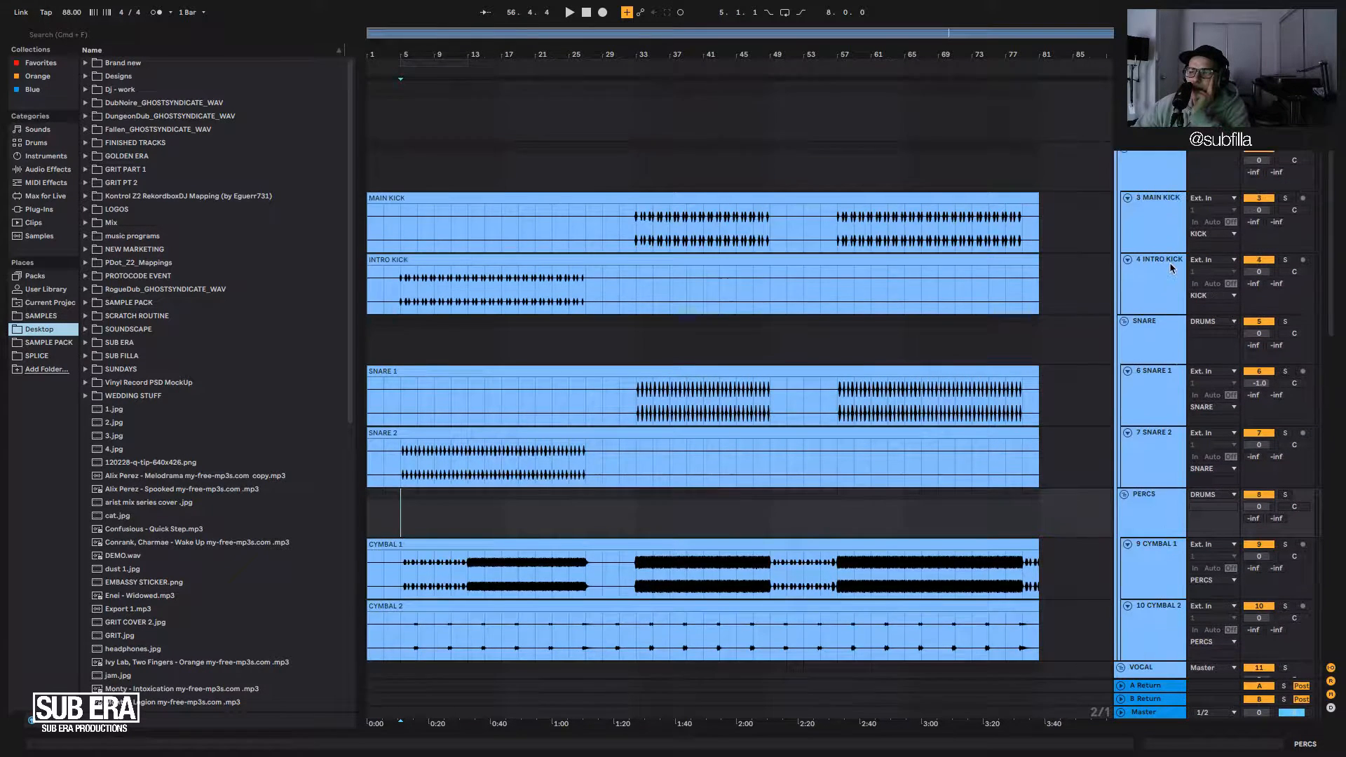
left_click(1145, 106)
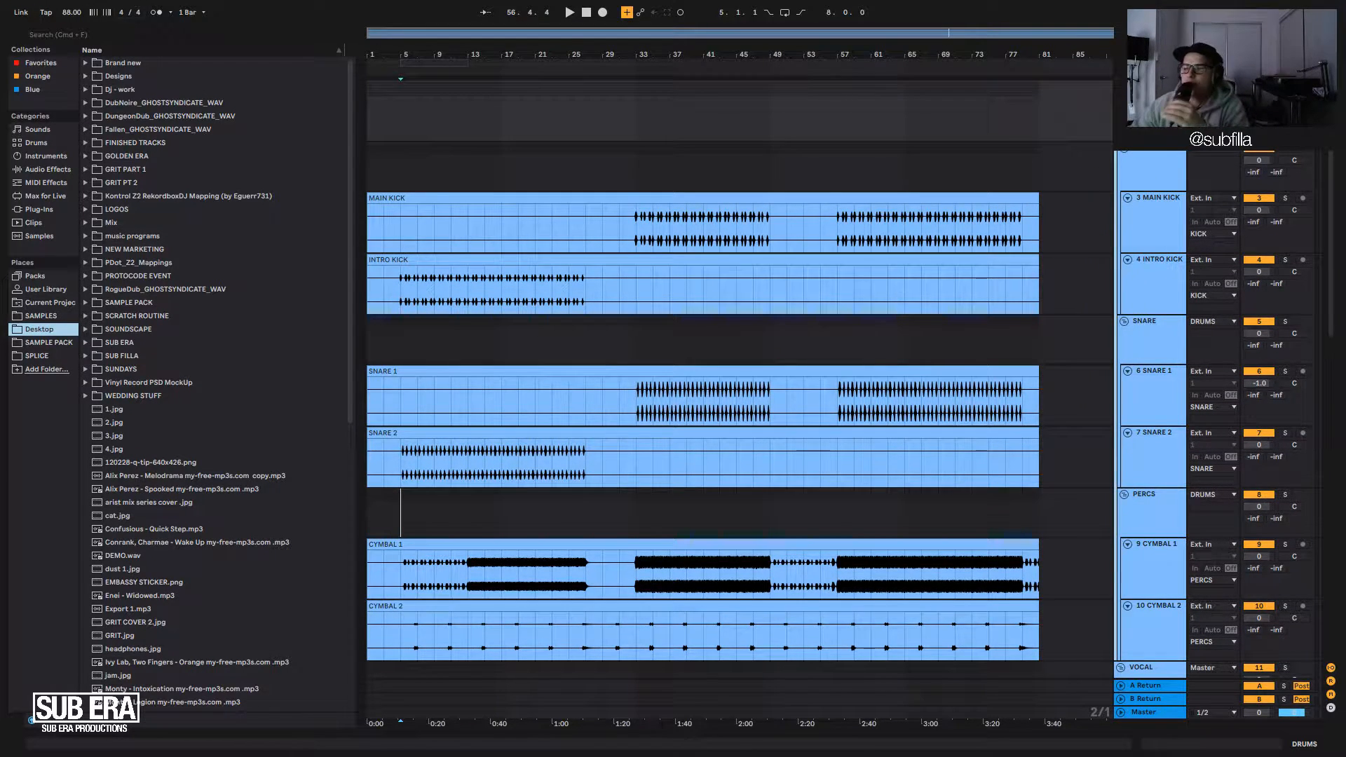
scroll(704, 371, "down", 10)
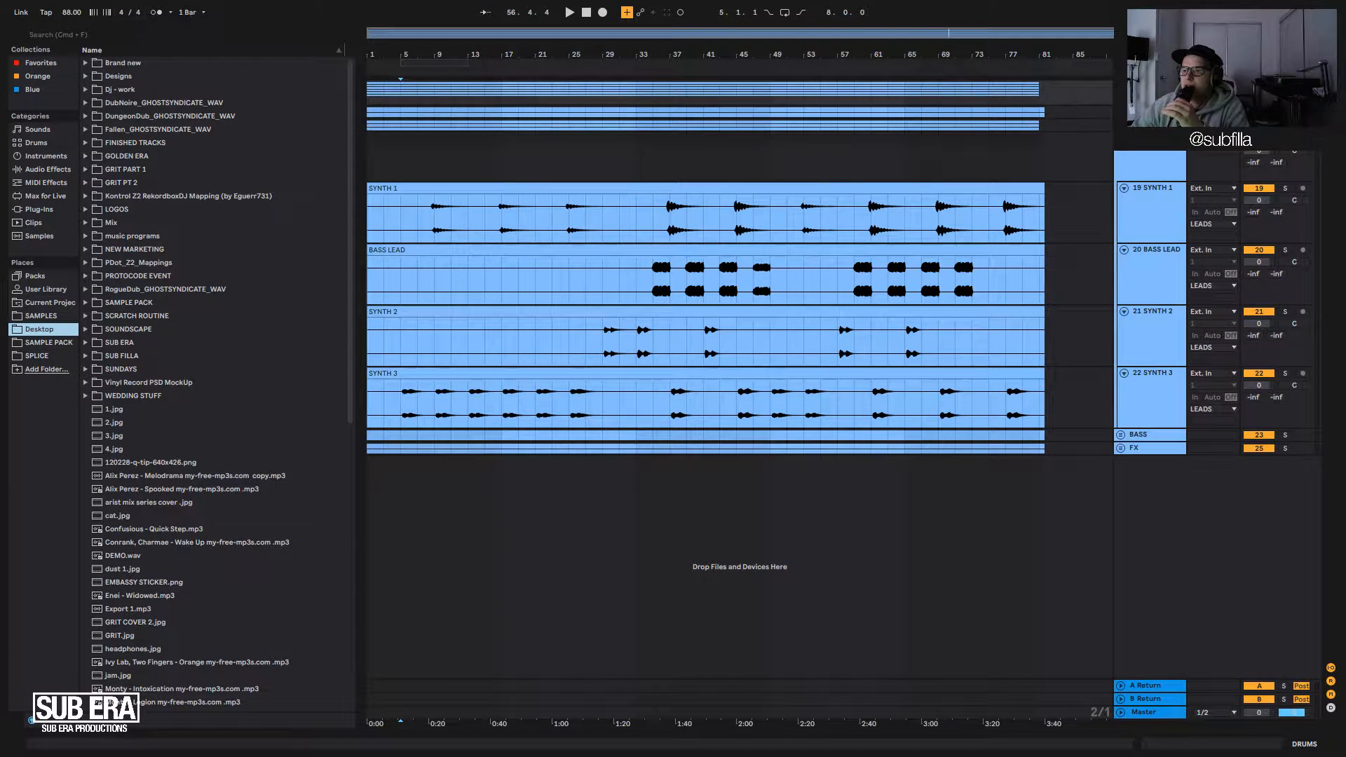
left_click(1150, 125)
left_click(1149, 91)
left_click(1150, 112)
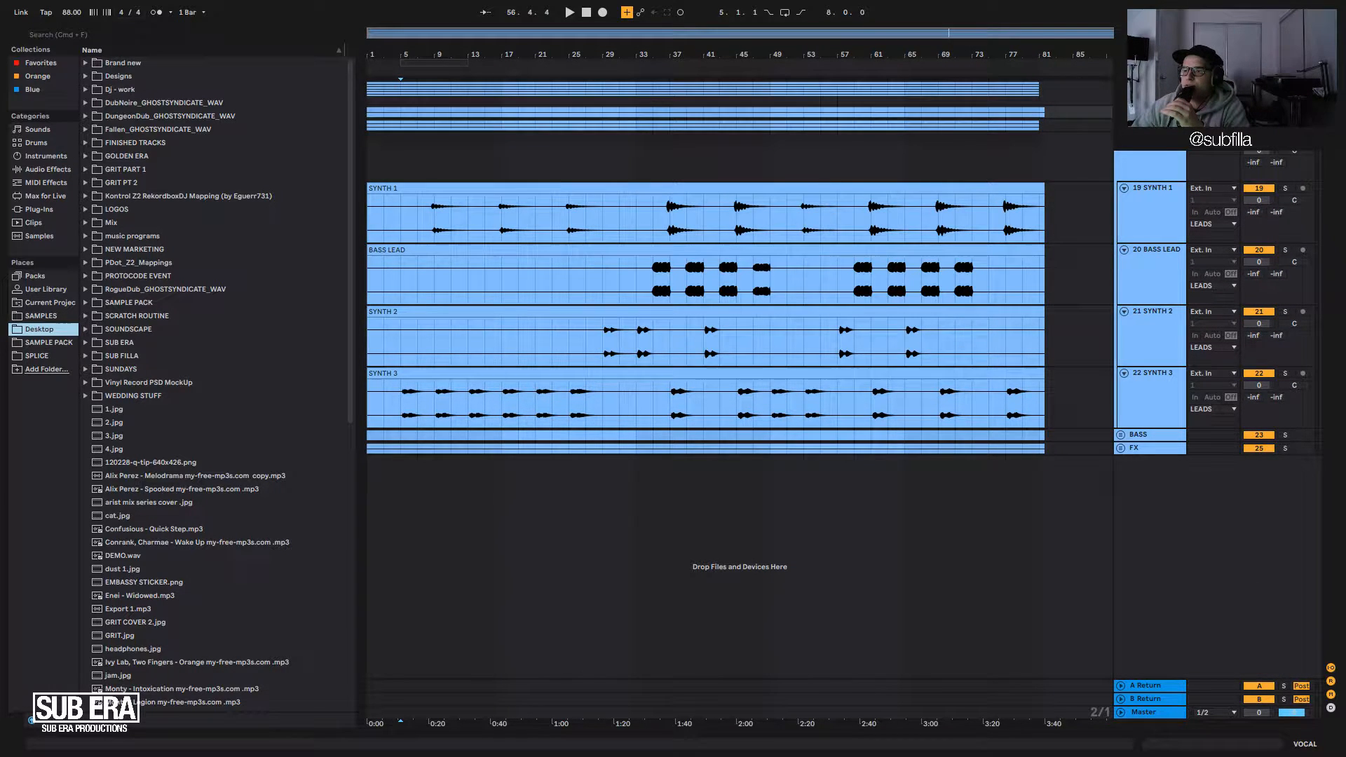
left_click(1150, 125)
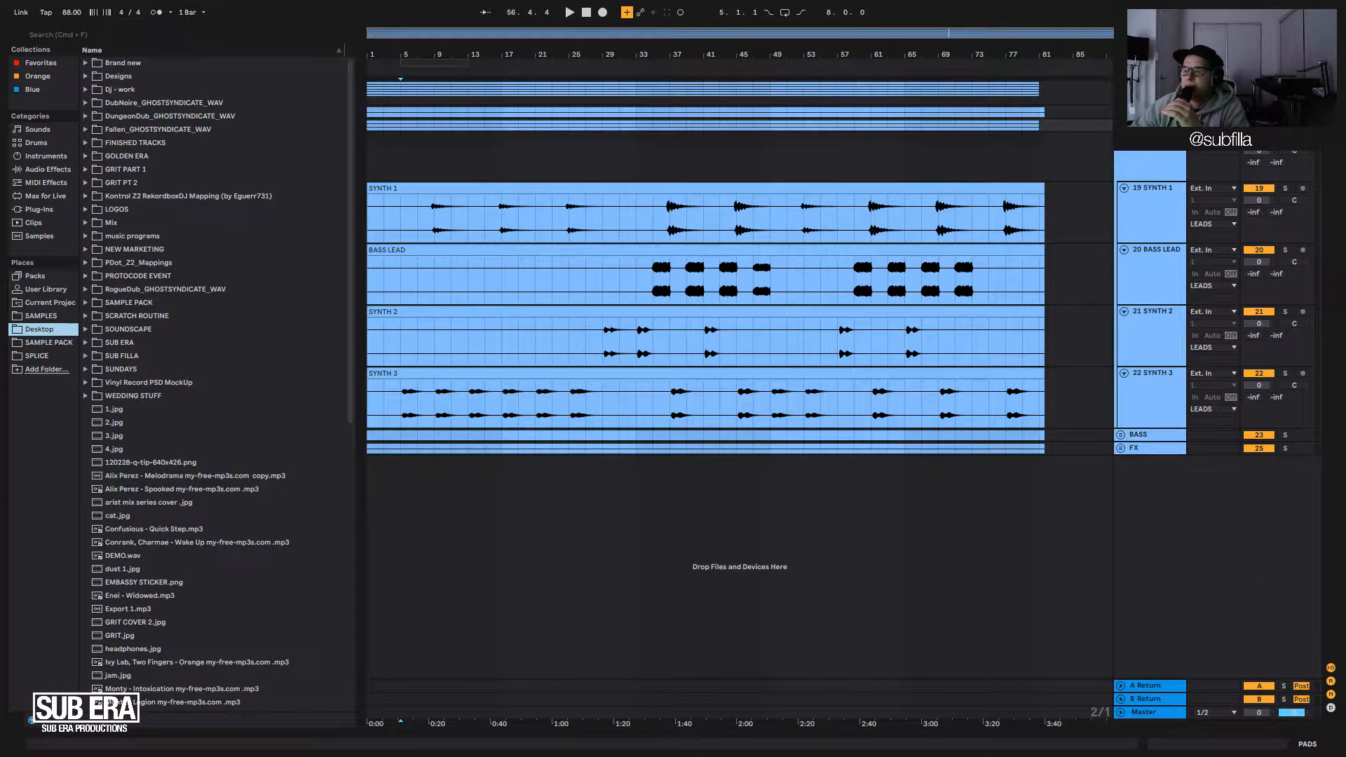
left_click(1154, 175)
left_click(1149, 447)
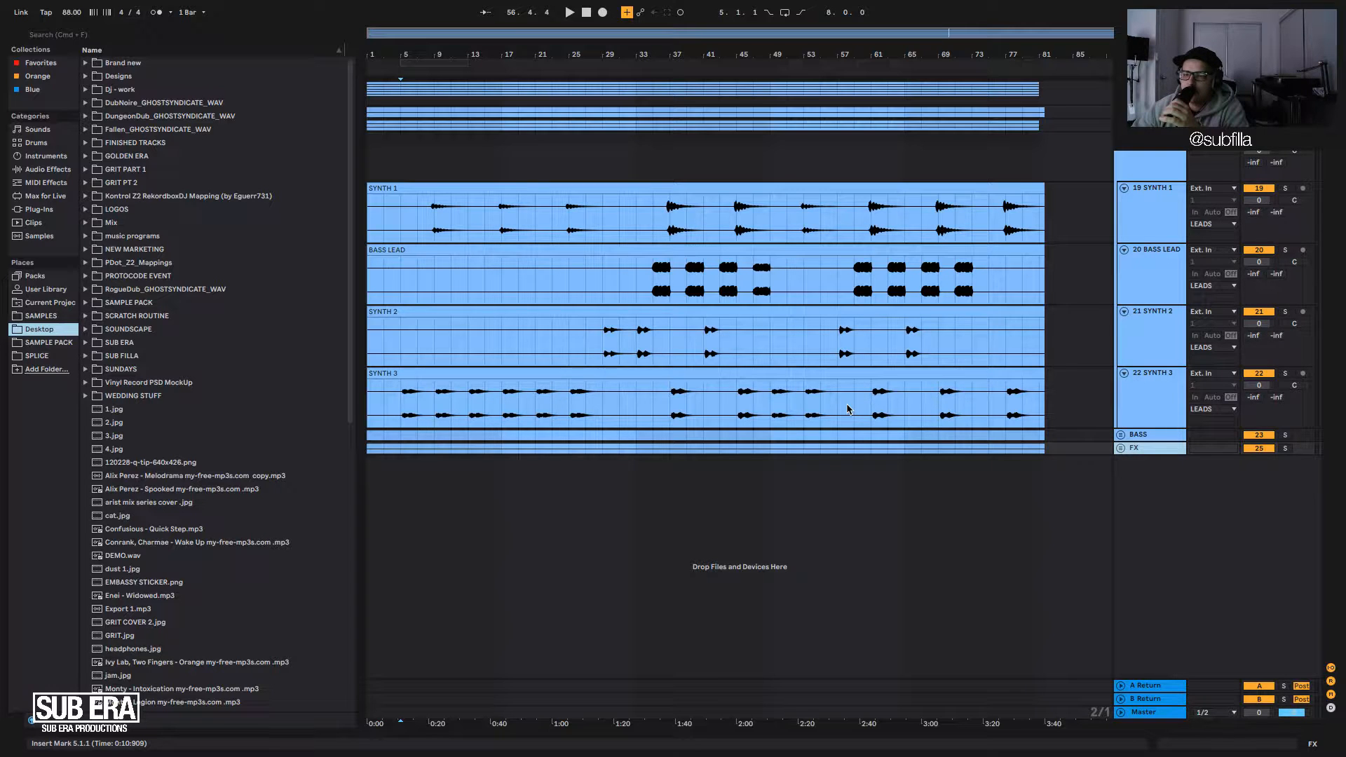
Place the insert mark at bar 15 and go over the PADS, DRUMS and LEADS groups again.
left_click(484, 229)
left_click(1148, 125)
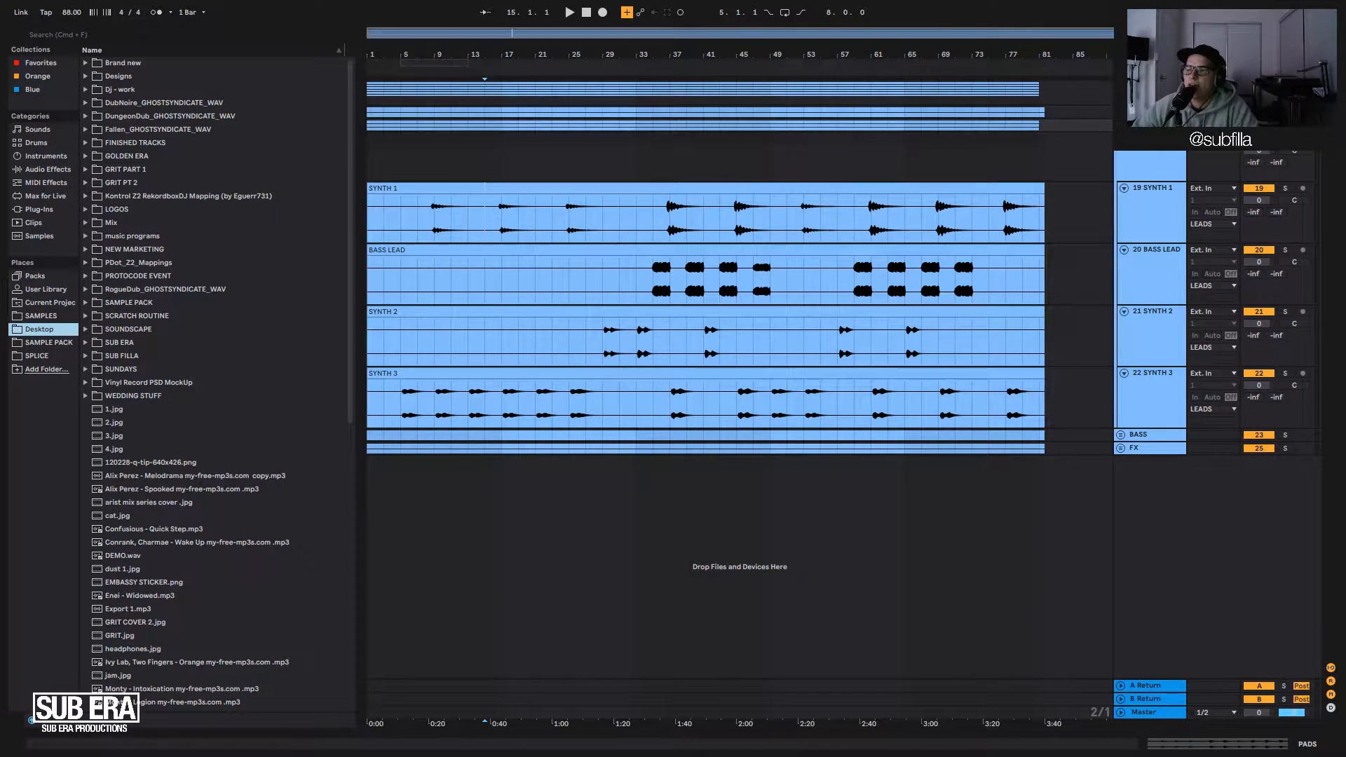
left_click(1148, 89)
left_click(1148, 125)
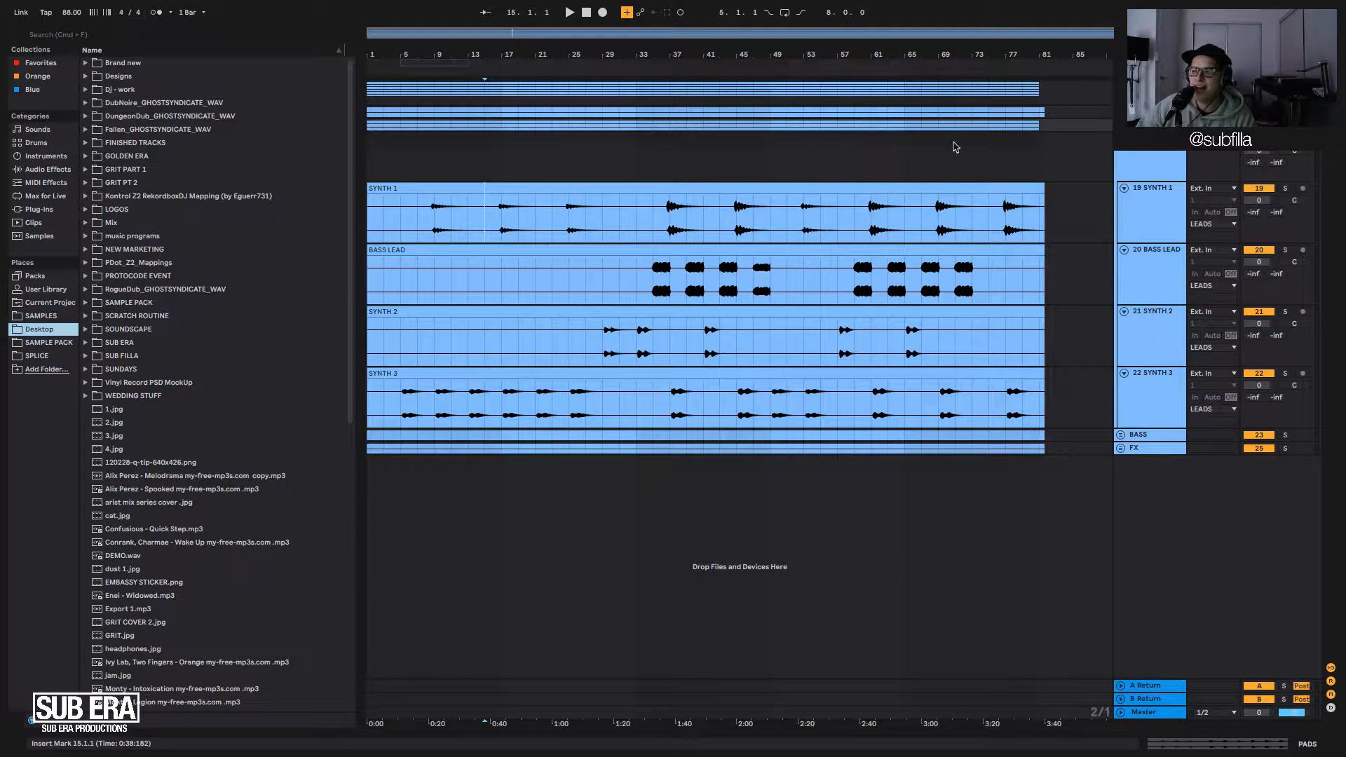
left_click(1150, 170)
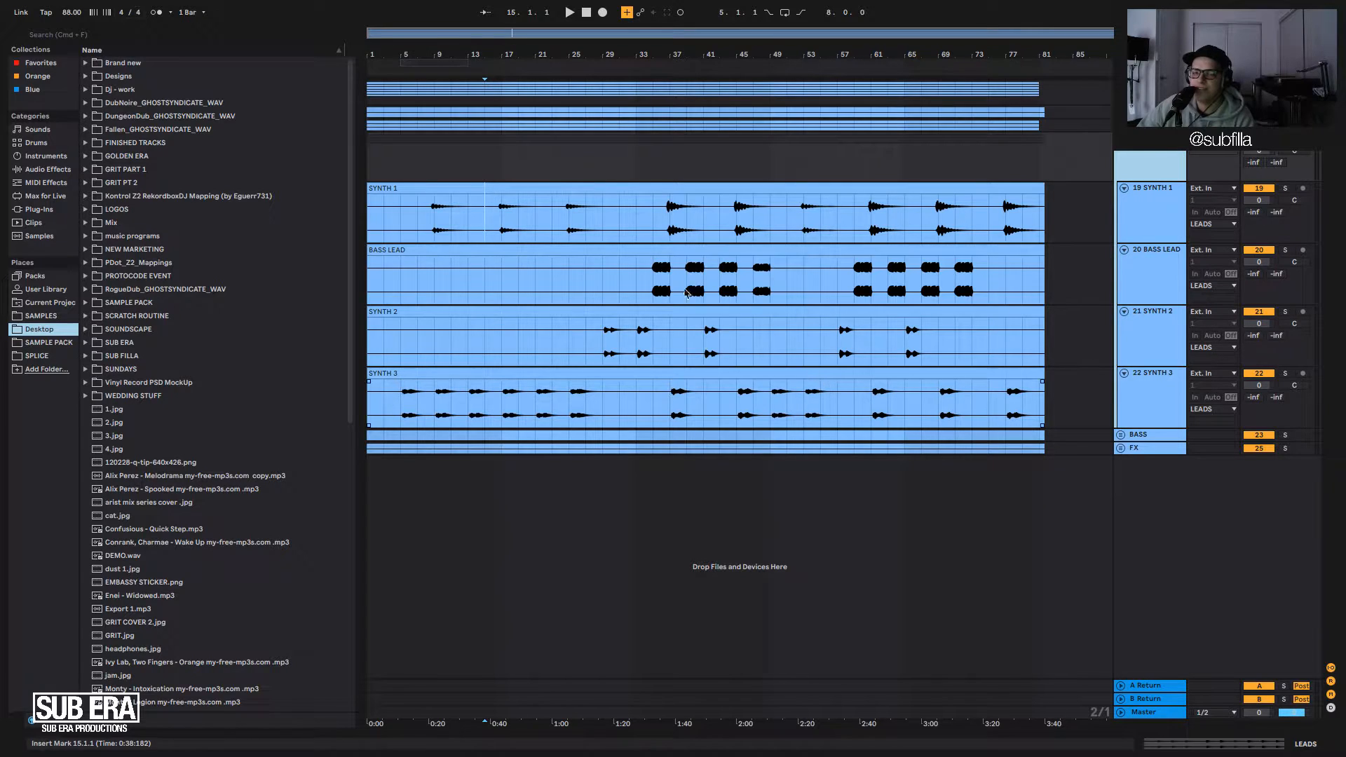
Unfold the BASS group with its SUB BASS track and the FX group with its FX 1 track.
left_click(1120, 435)
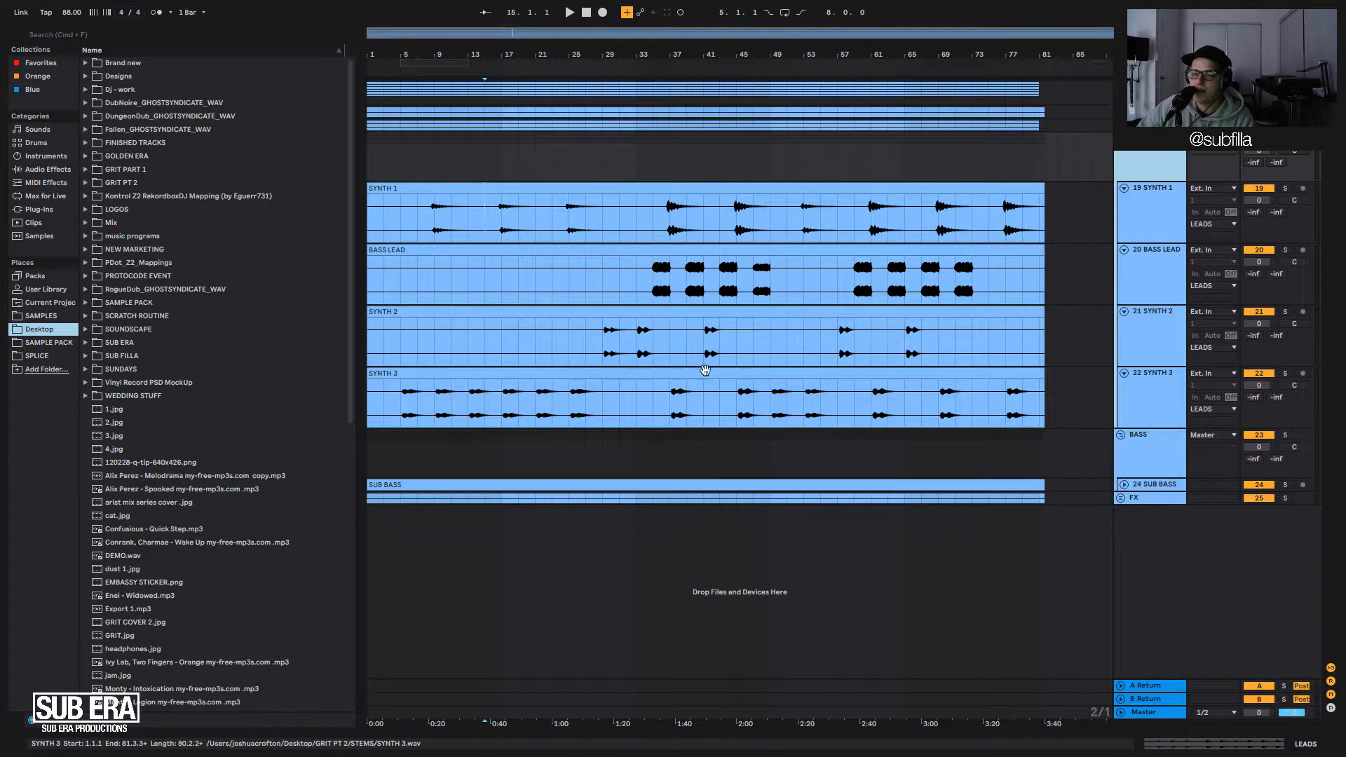
left_click(1124, 485)
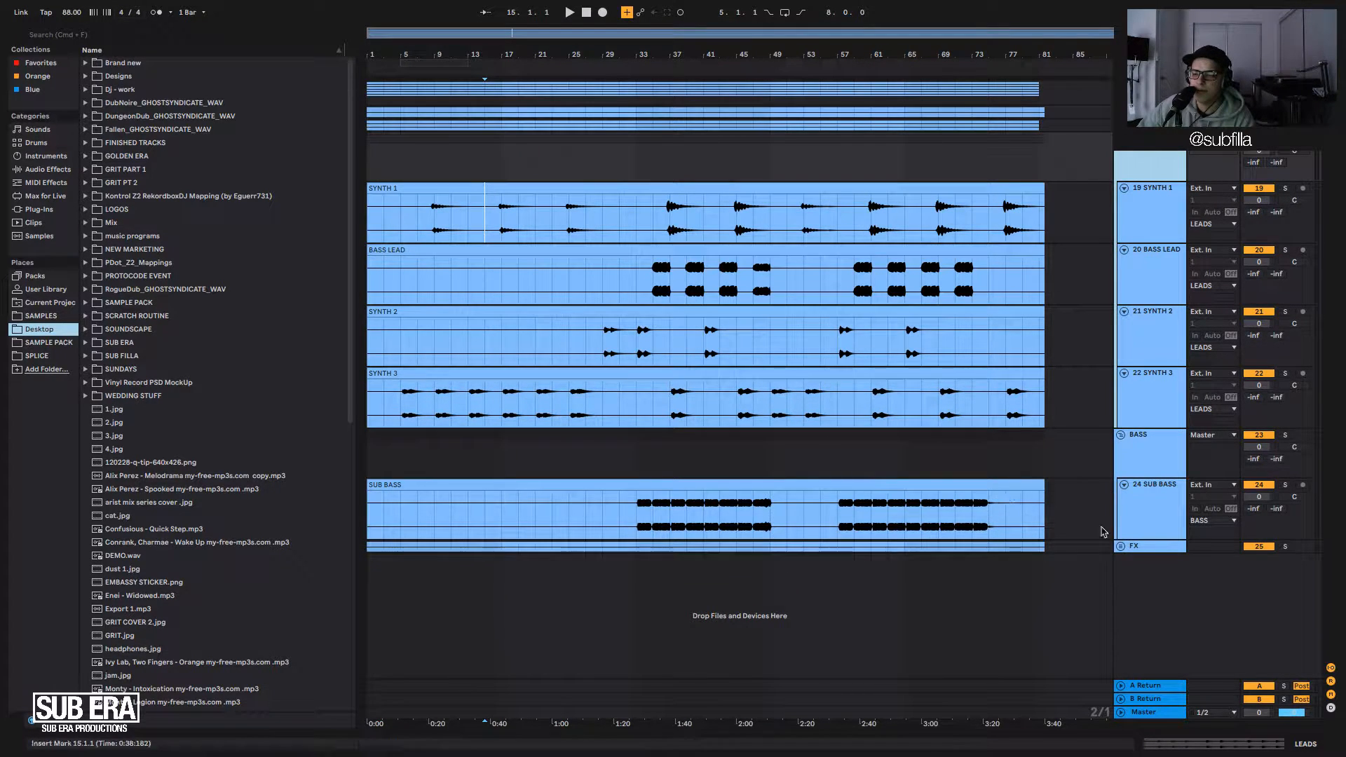
left_click(1120, 546)
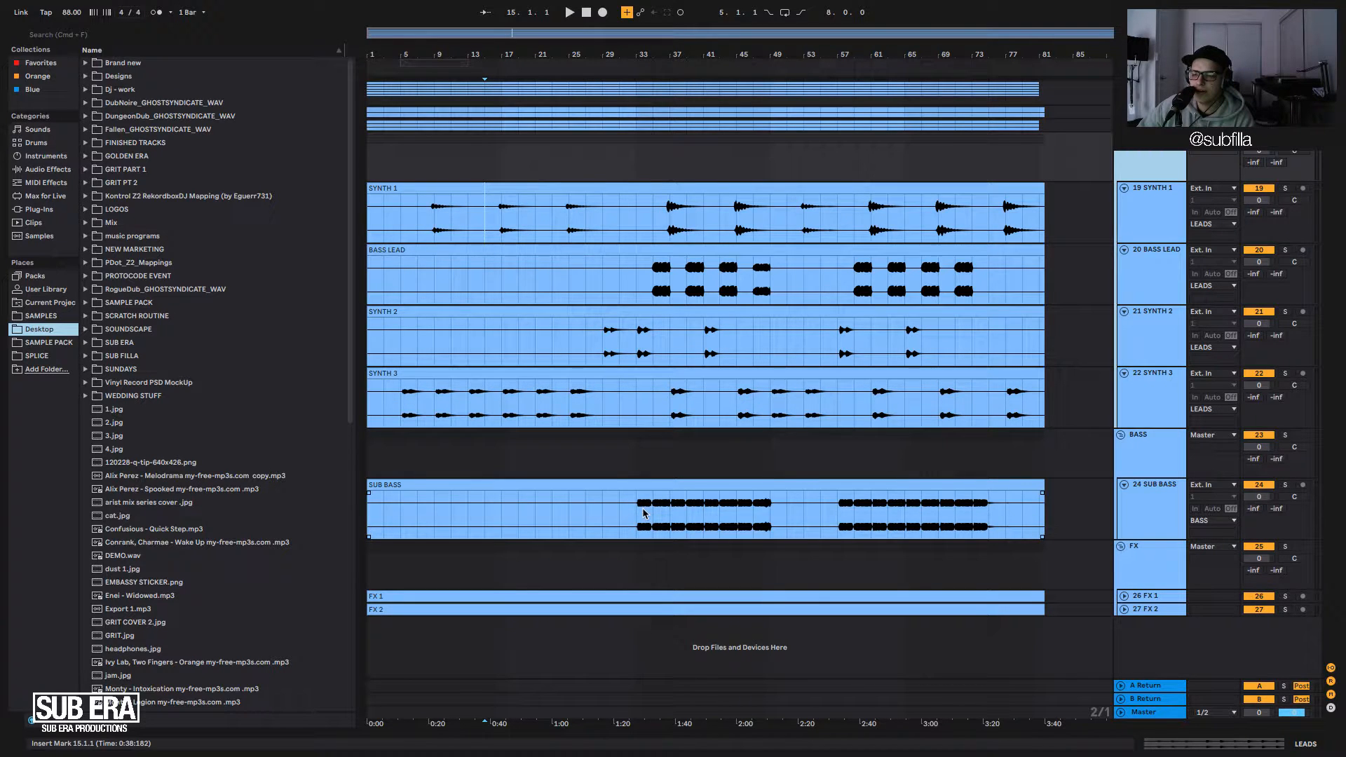
left_click(1124, 597)
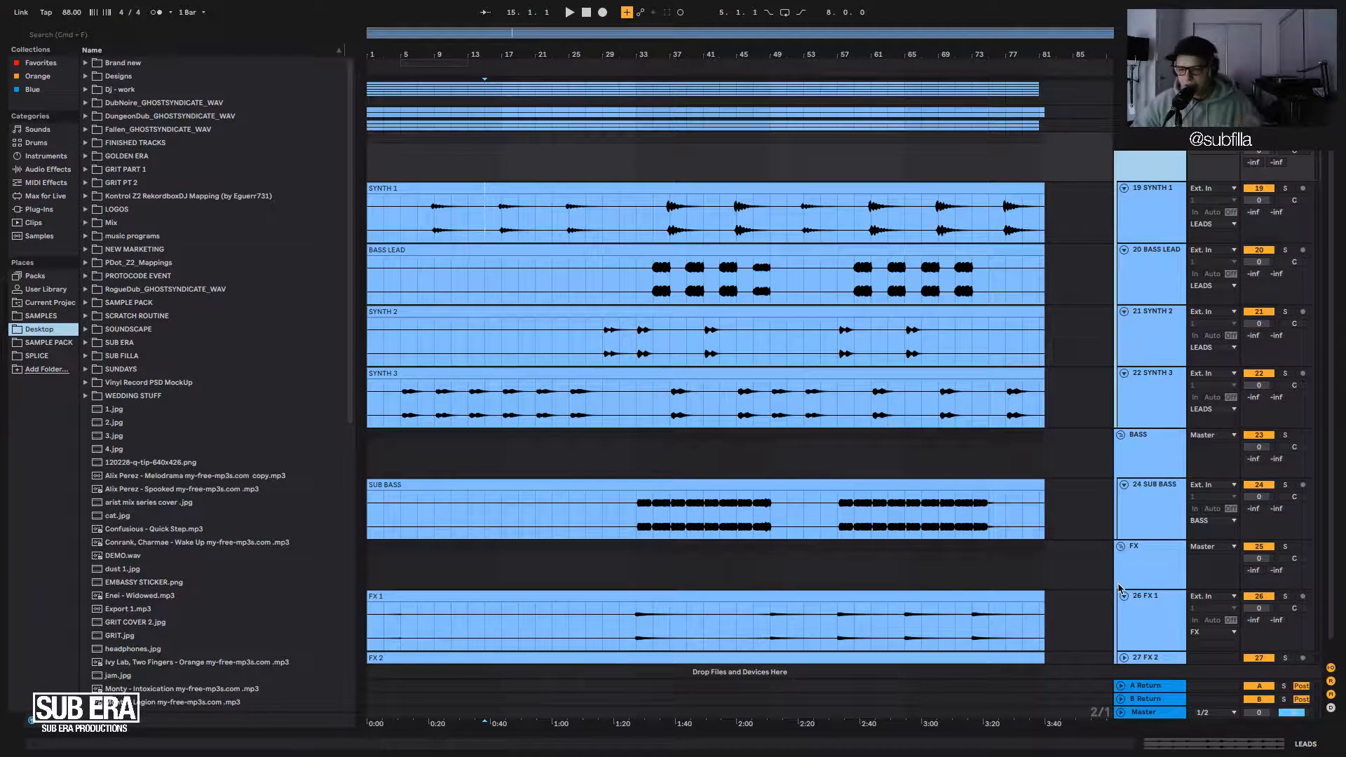
scroll(1105, 578, "down", 1)
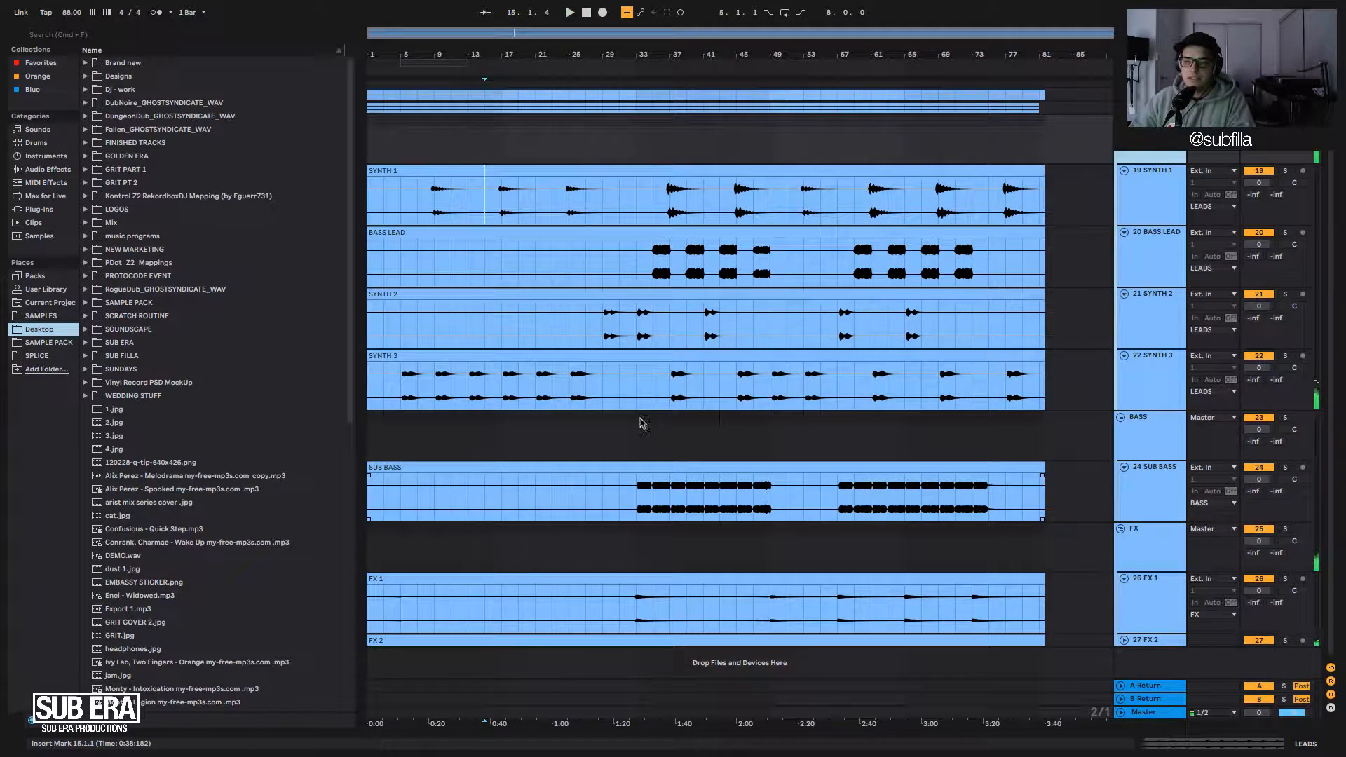
scroll(596, 323, "up", 1)
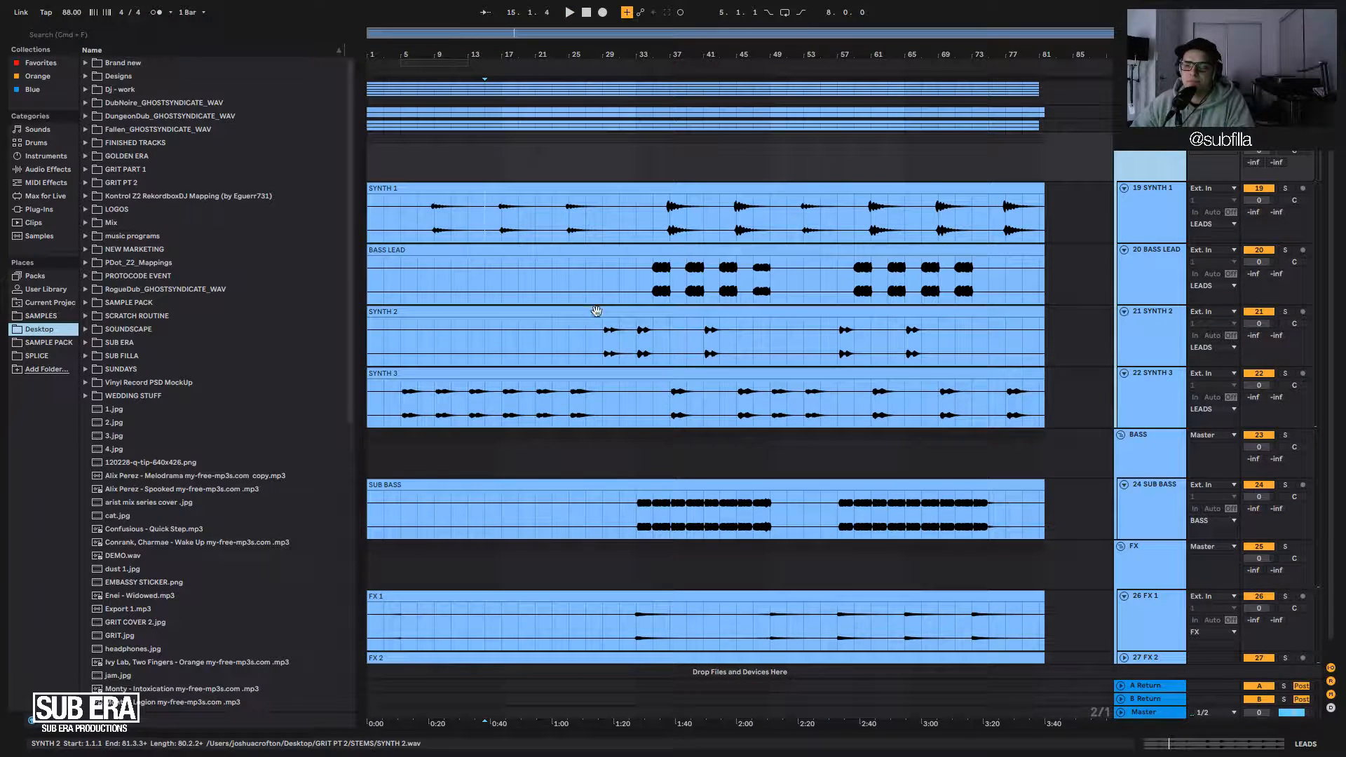
Solo the BASS LEAD track, listen to it briefly from bar 35, and switch its solo off again.
left_click(644, 272)
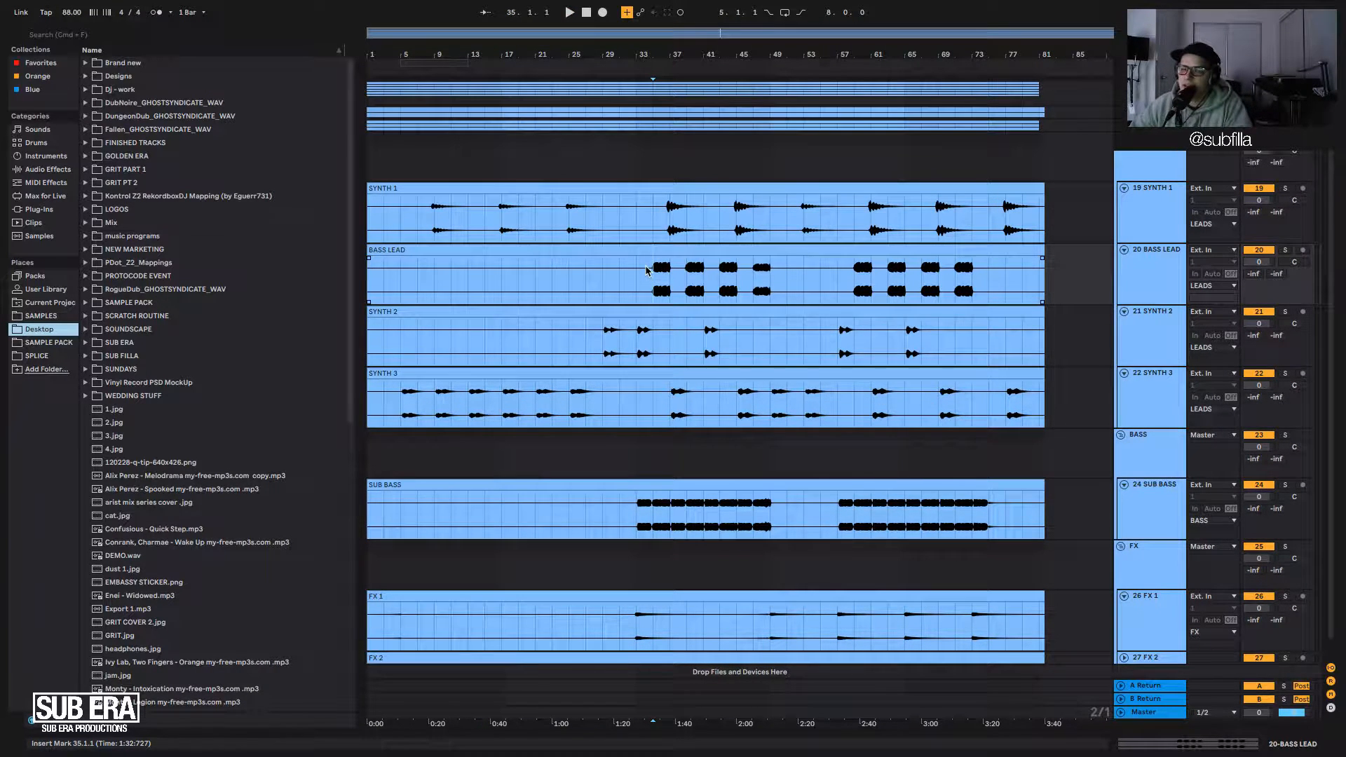
left_click_drag(645, 272, 688, 274)
left_click(653, 281)
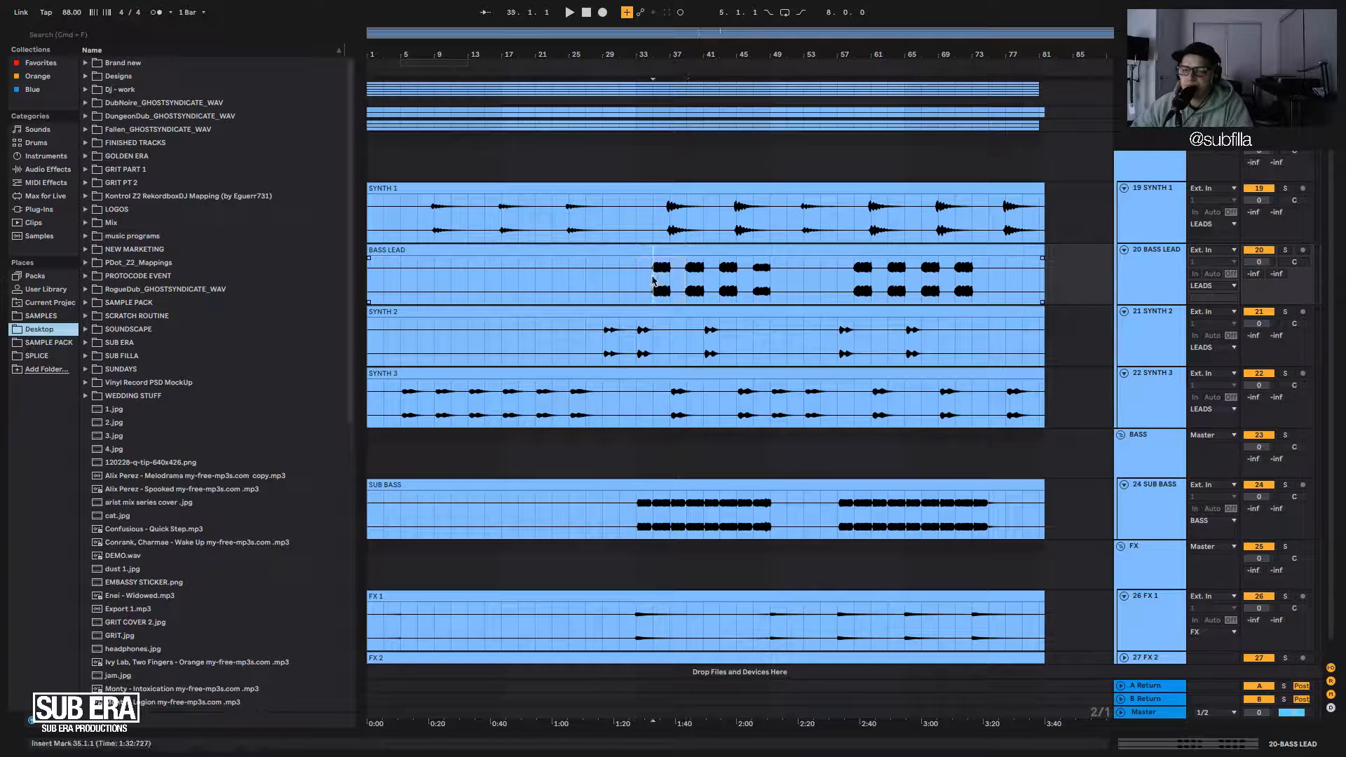
left_click(1285, 250)
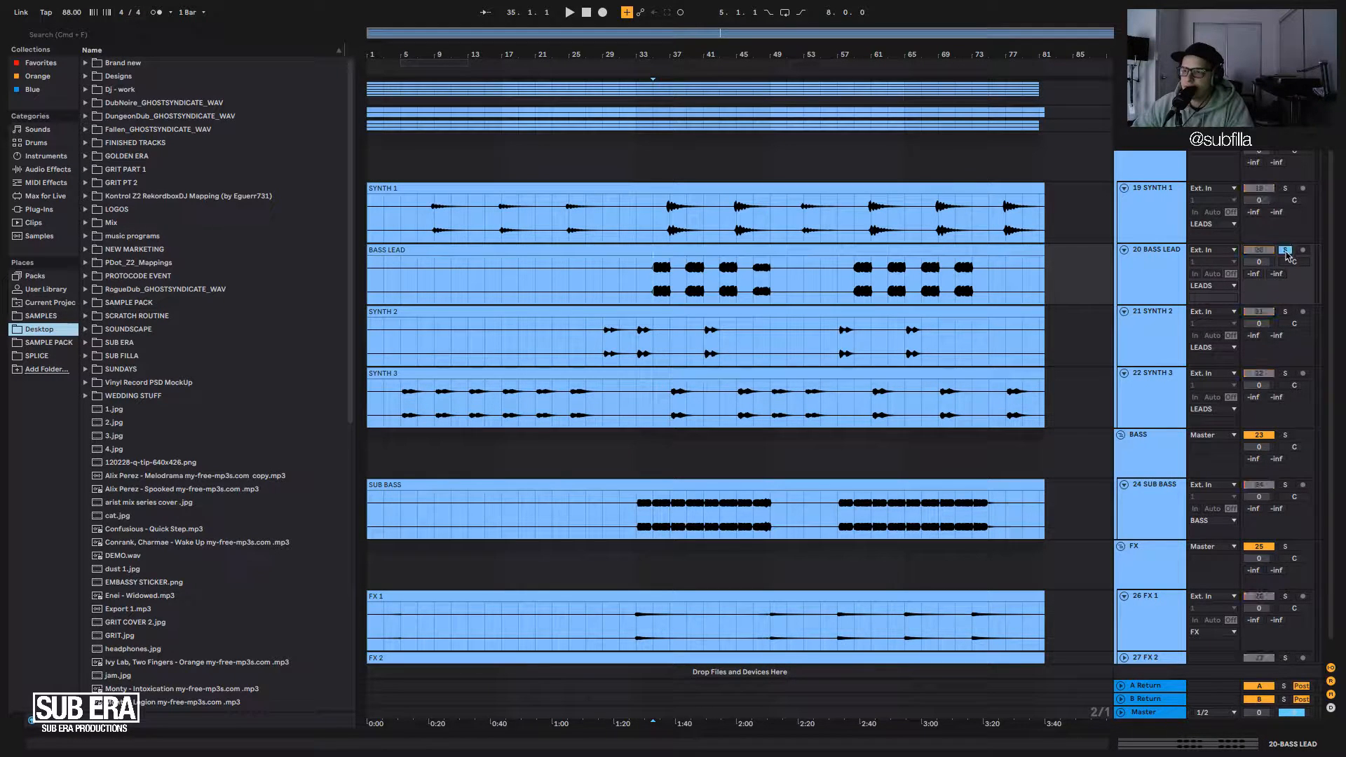
key("space")
key("space")
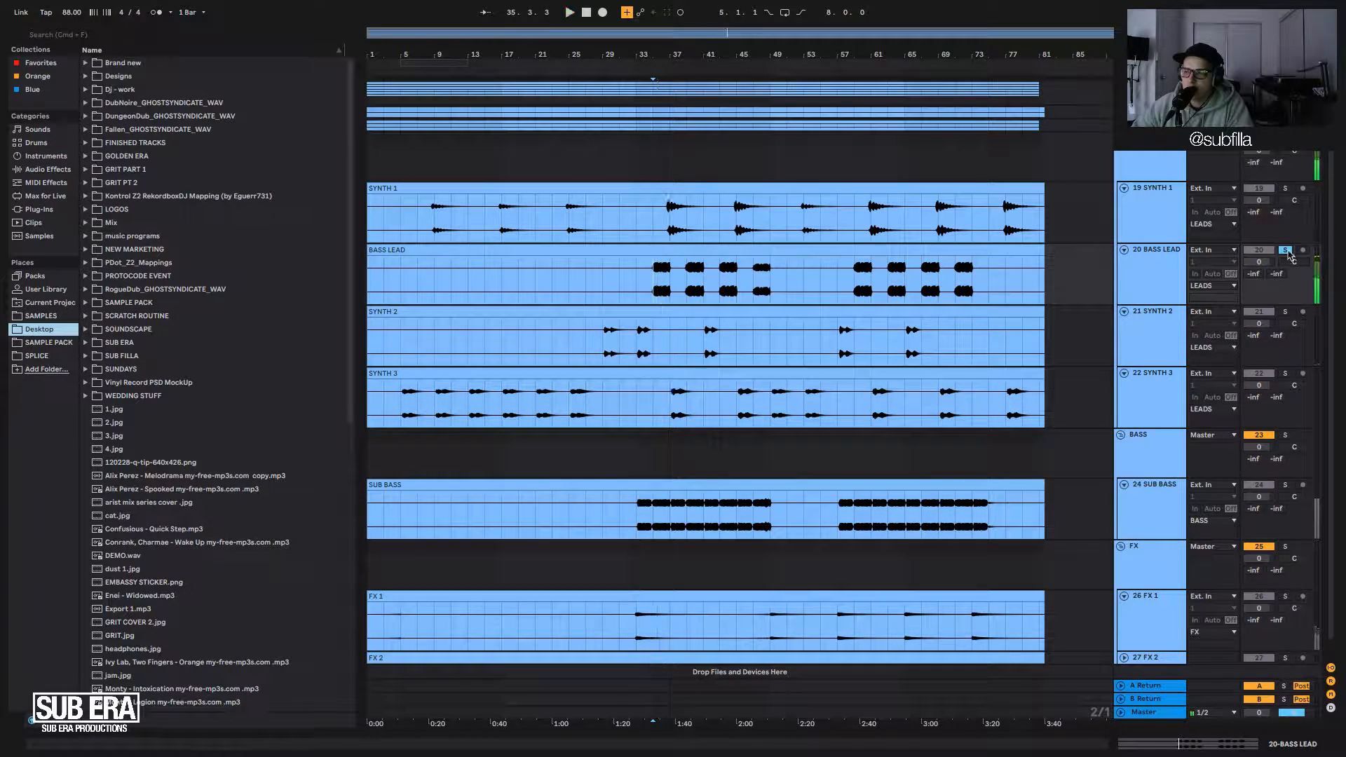
left_click(1286, 250)
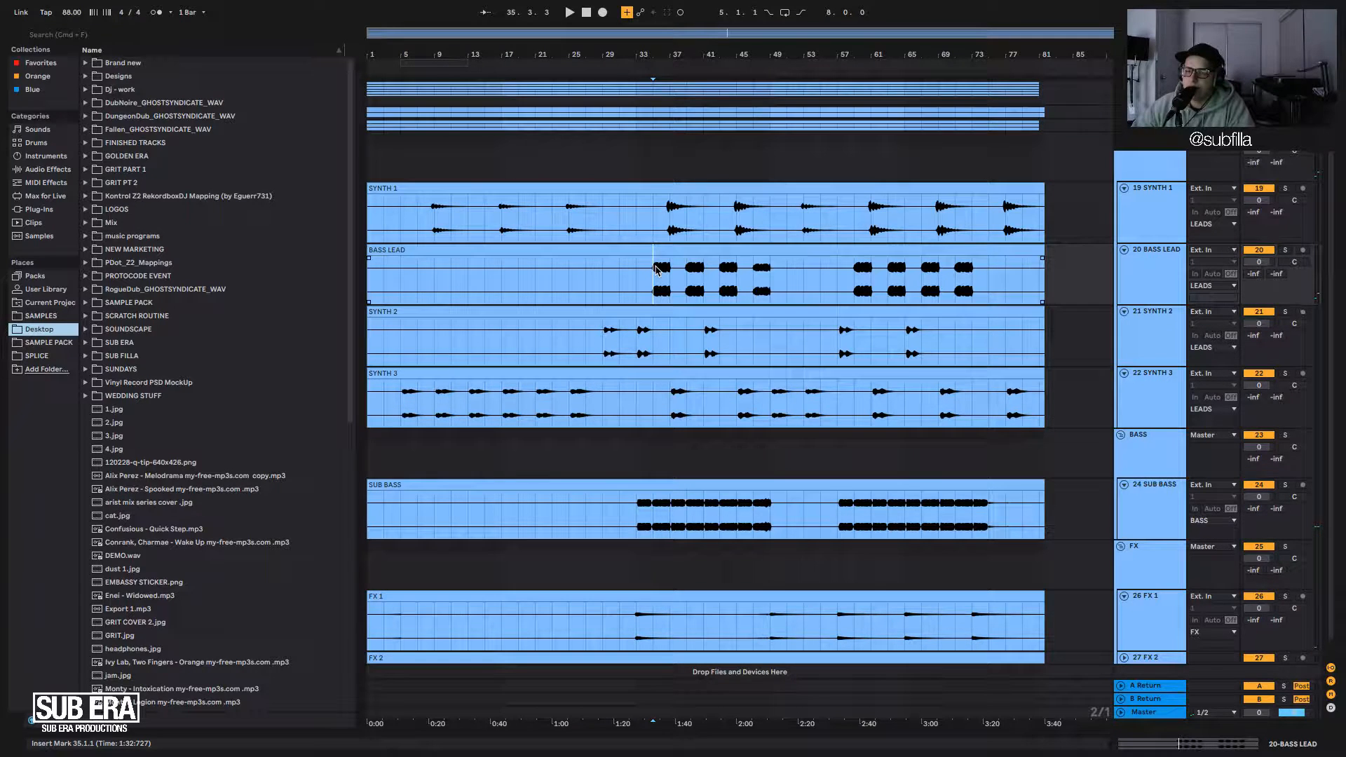
Highlight bars 35 to 37 of the BASS LEAD clip and point out bar 35 in the SUB BASS clip.
mouse_move(657, 269)
left_mouse_down()
mouse_move(671, 279)
mouse_move(653, 286)
mouse_move(674, 286)
left_mouse_up()
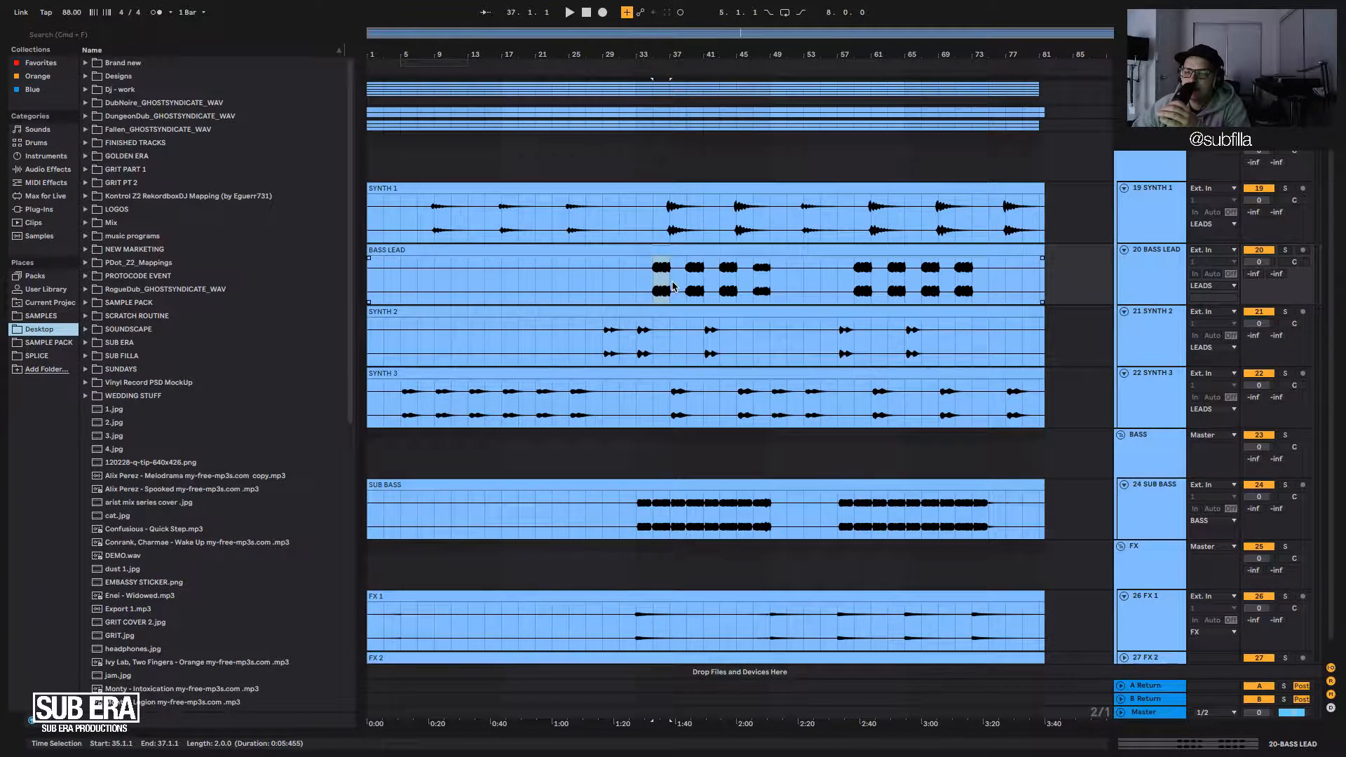
scroll(665, 303, "down", 1)
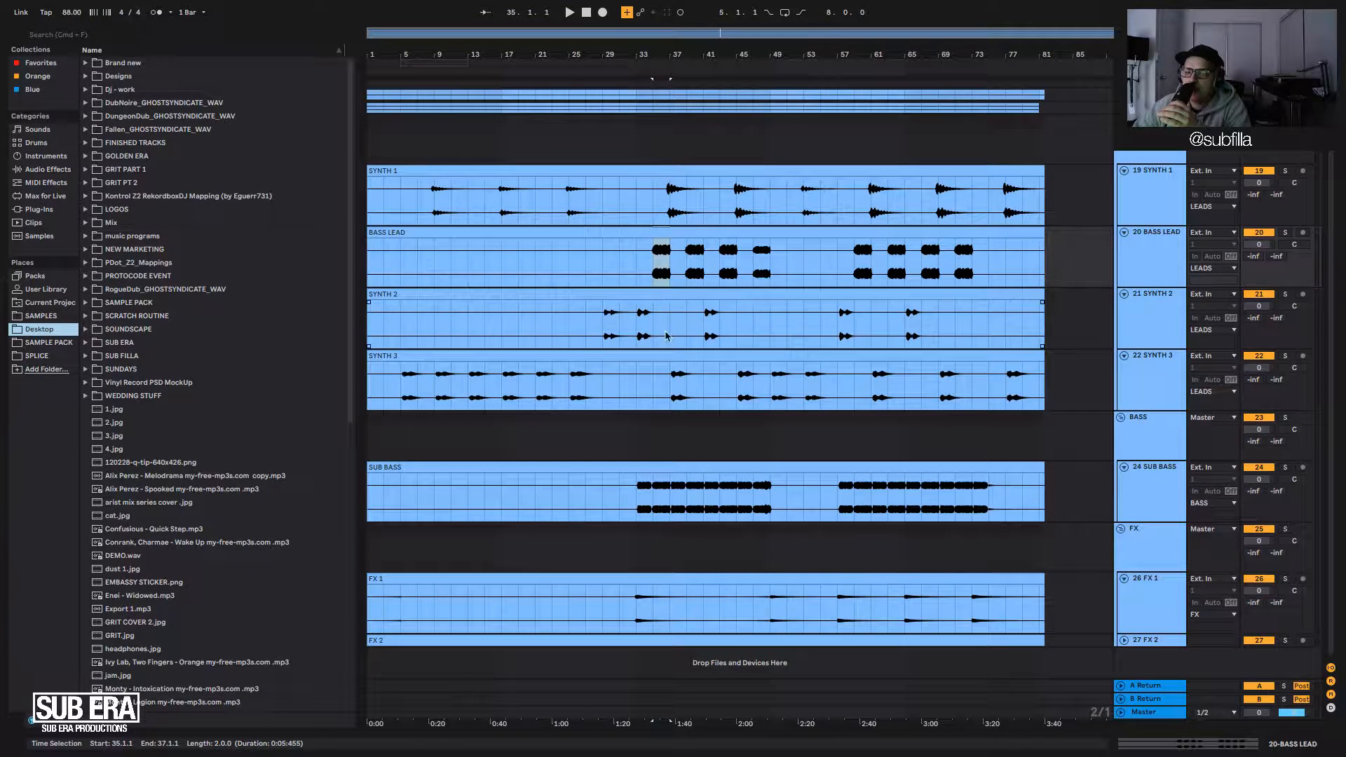
left_click(662, 277)
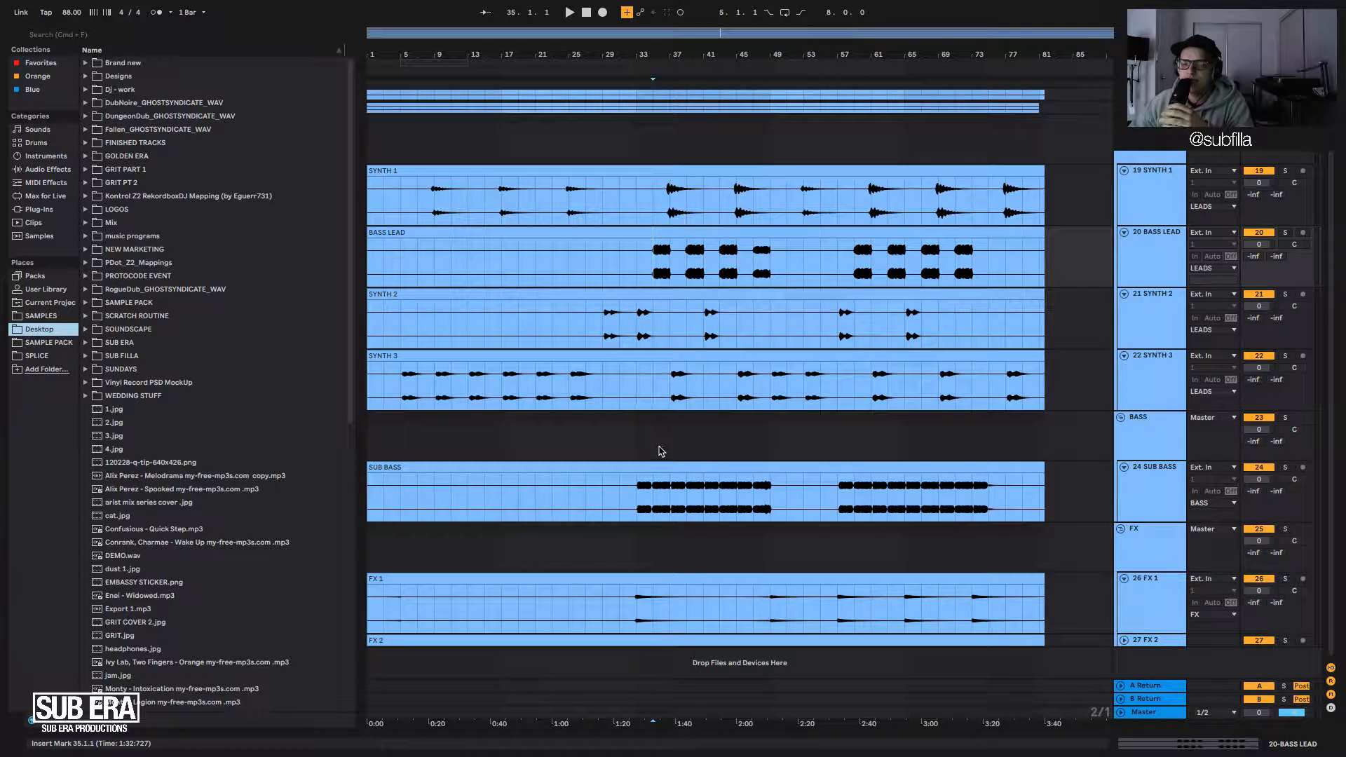
left_click(653, 507)
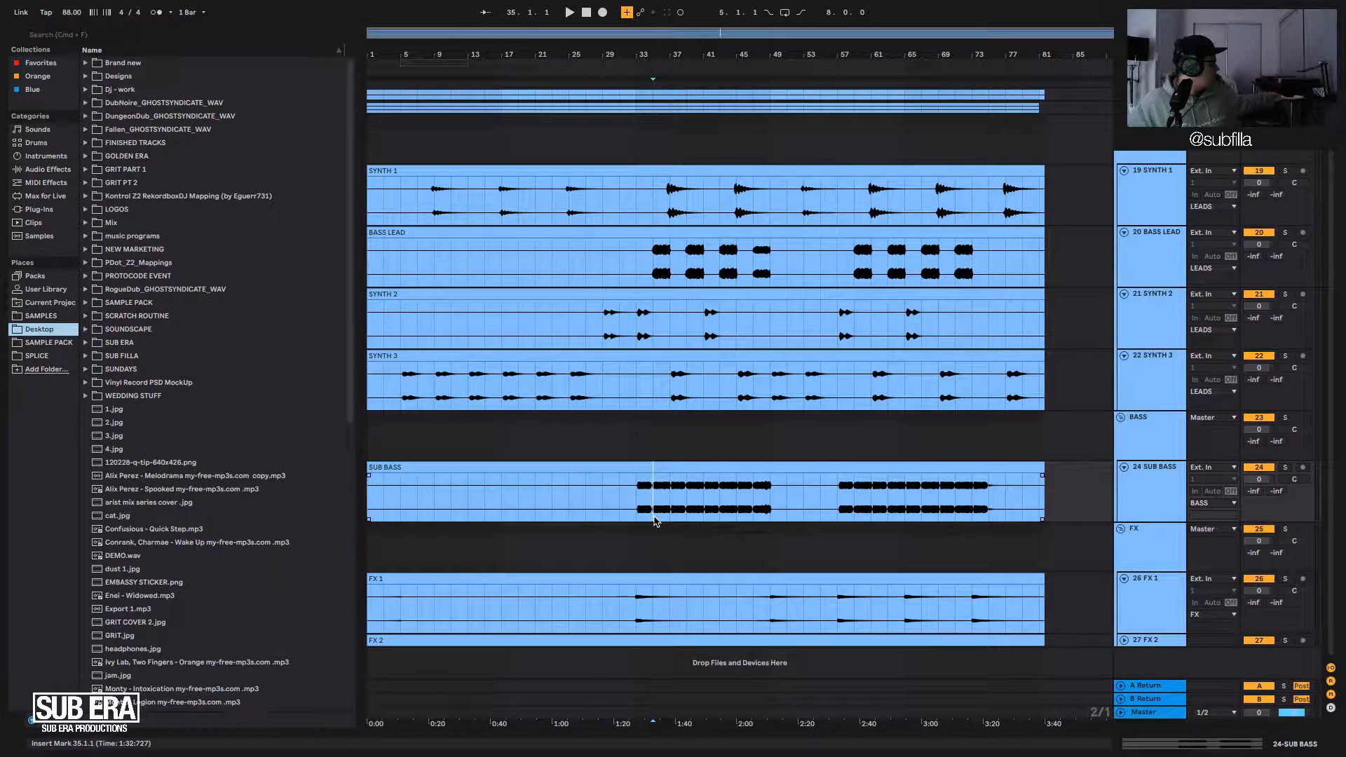
scroll(646, 472, "up", 1)
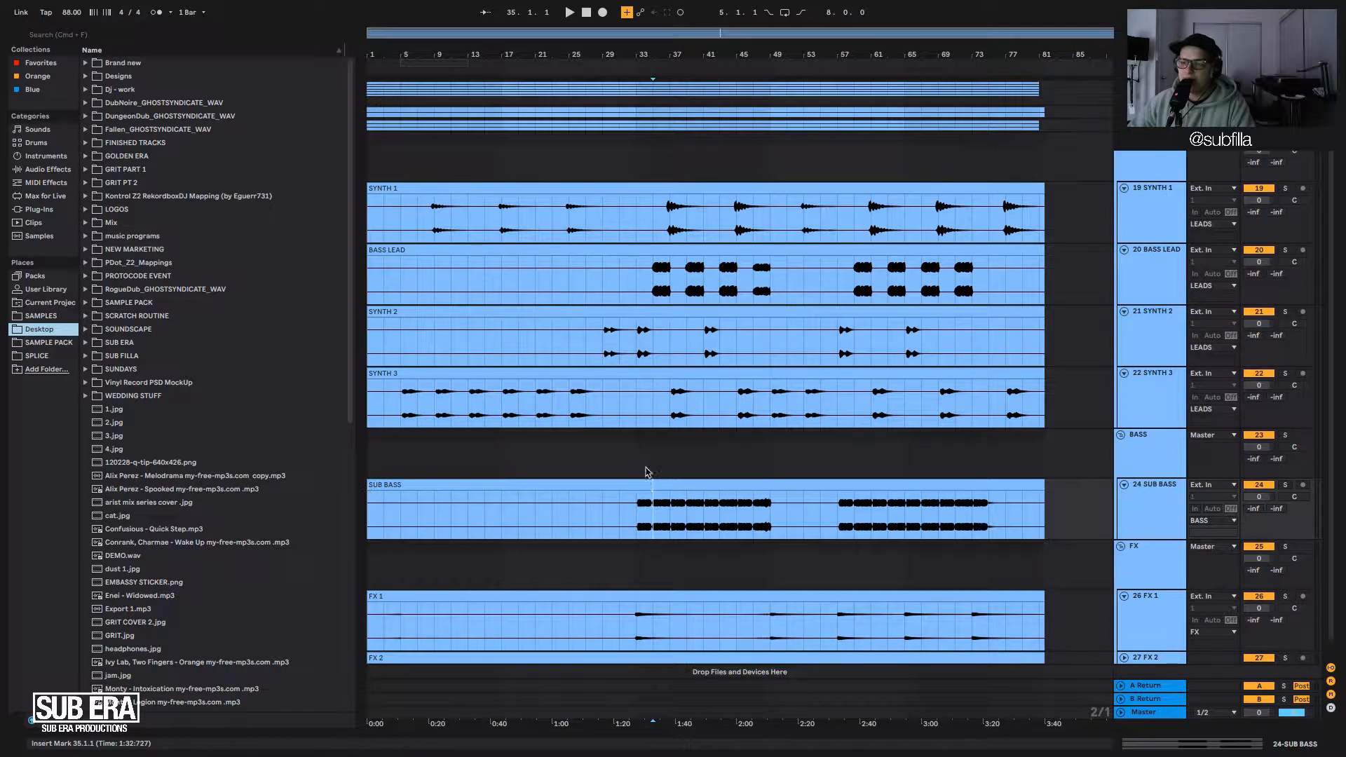
Solo the SYNTH 1 track and listen to it from bar 7 through its first hit.
left_click(493, 184)
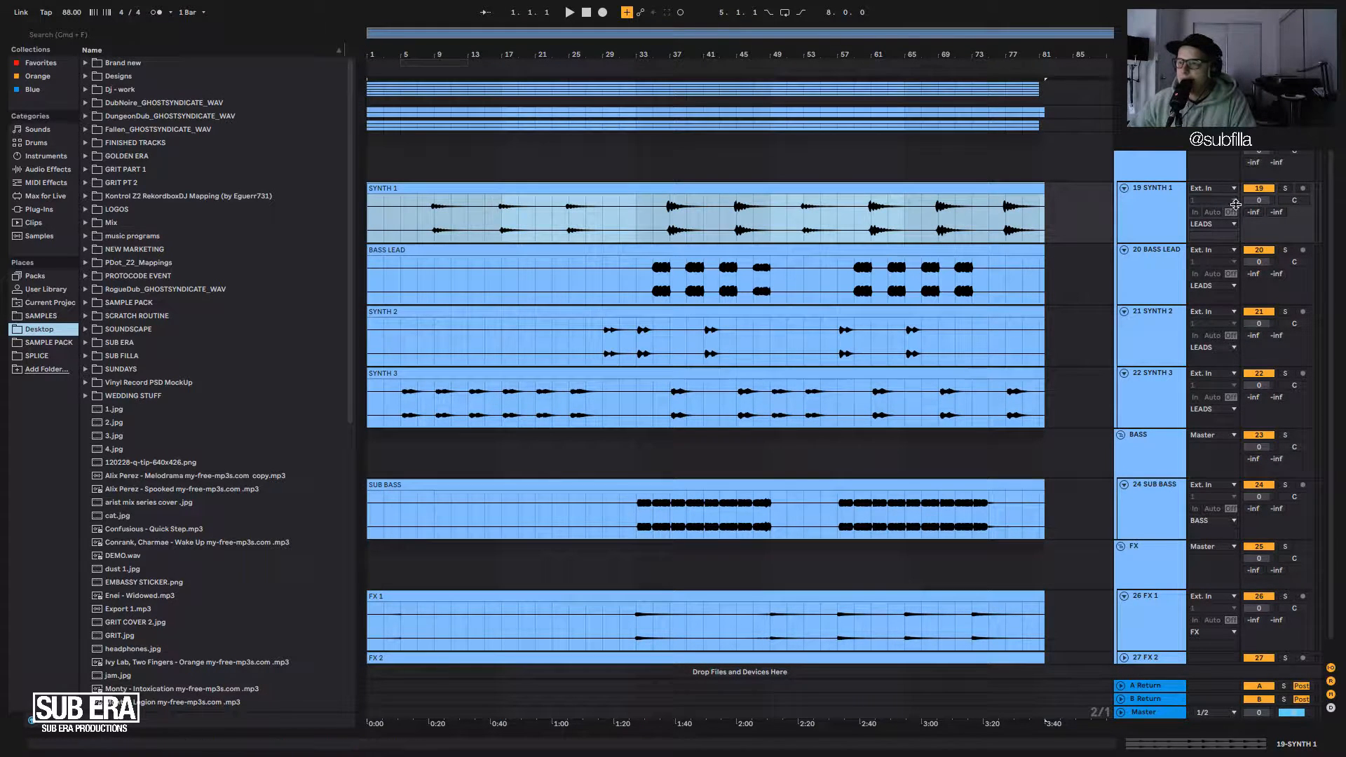
left_click(1197, 160)
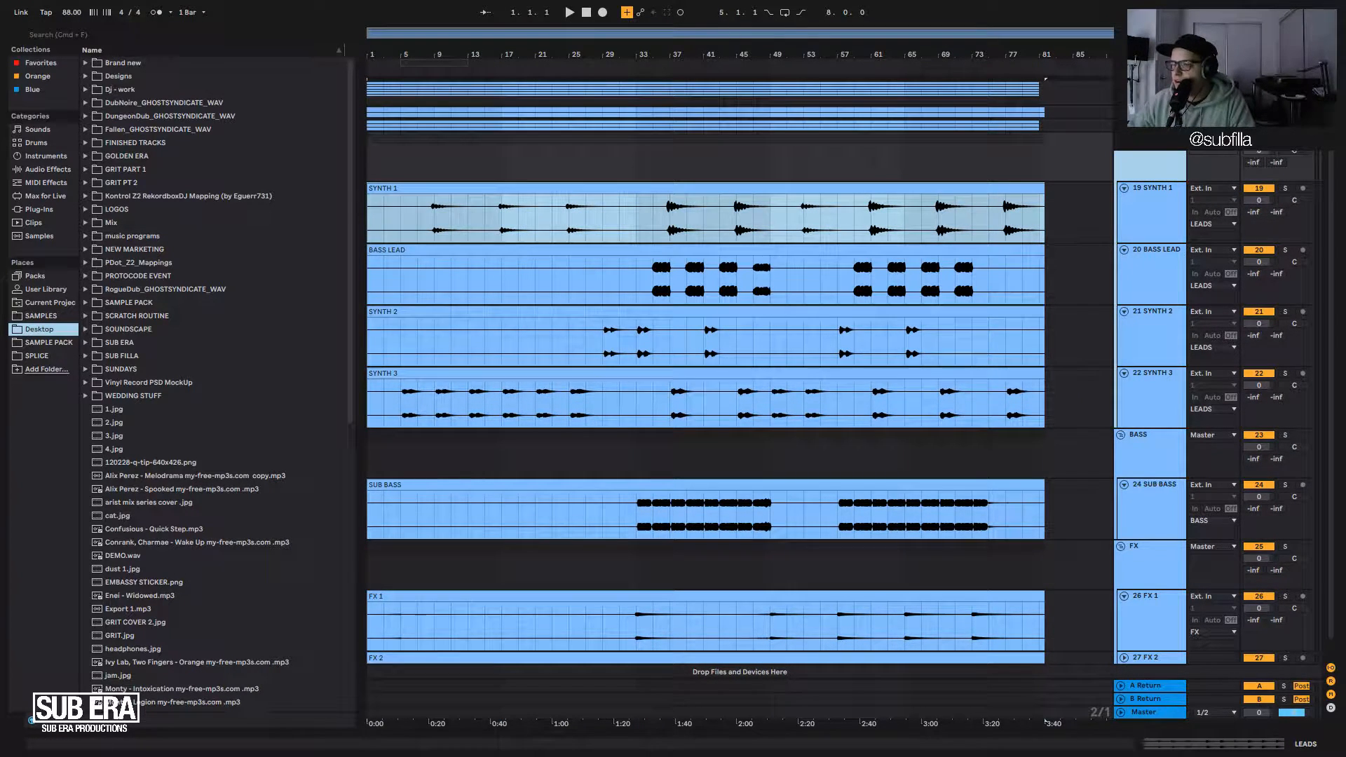
right_click(427, 213)
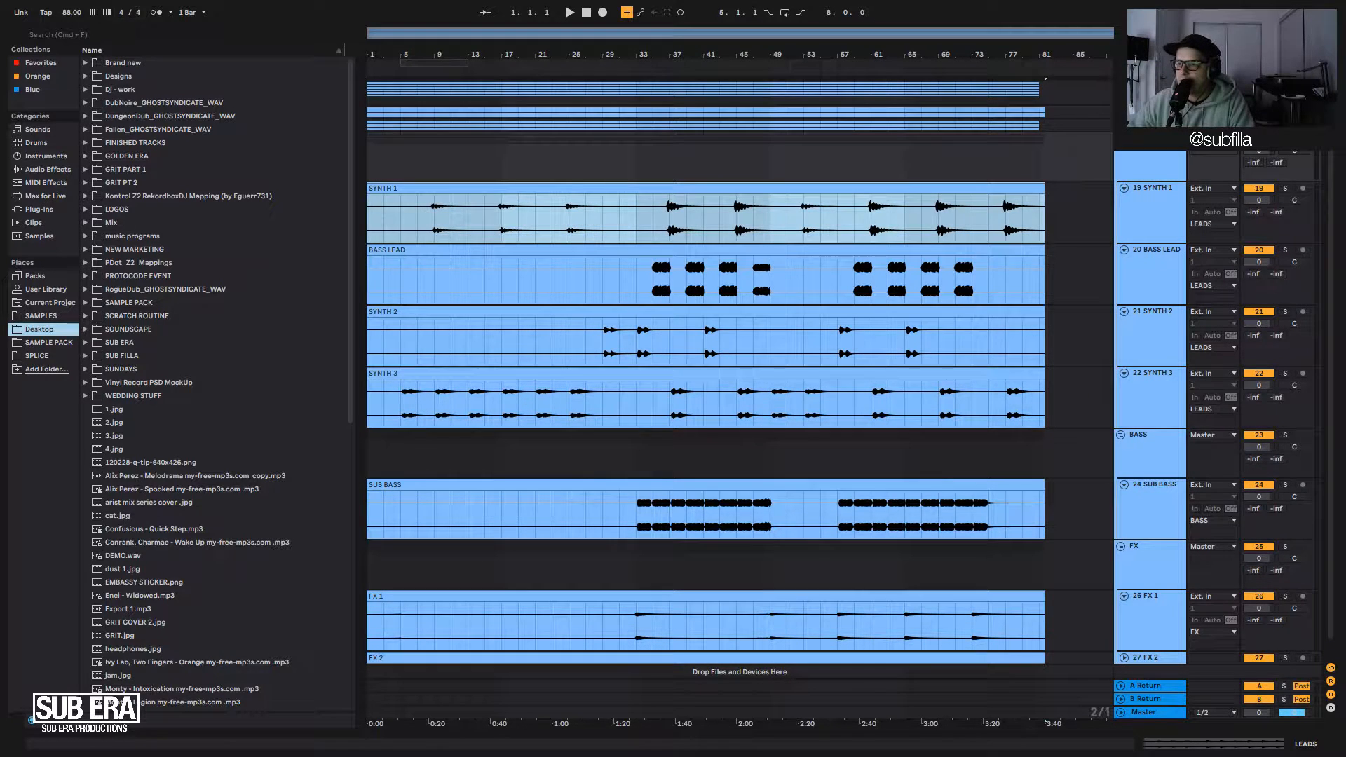
left_click(1286, 189)
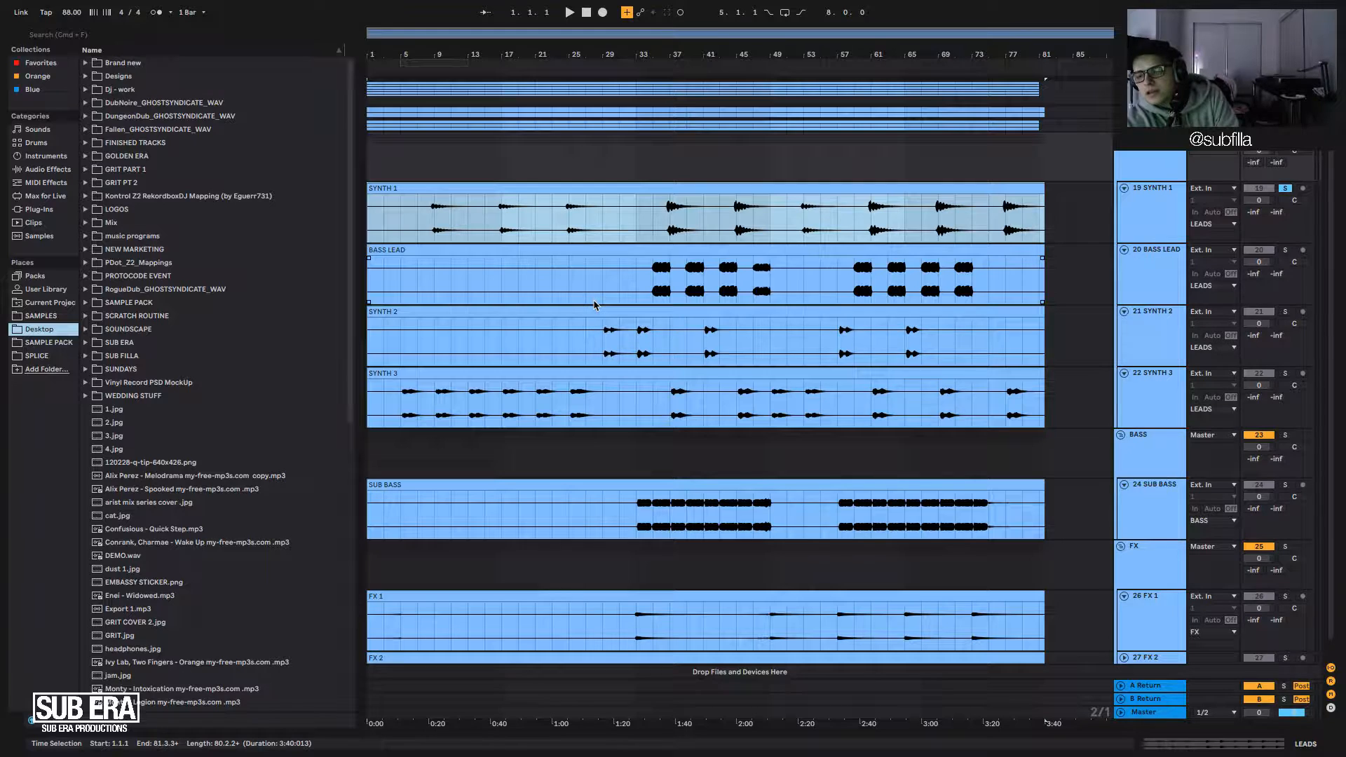
left_click(426, 213)
key("space")
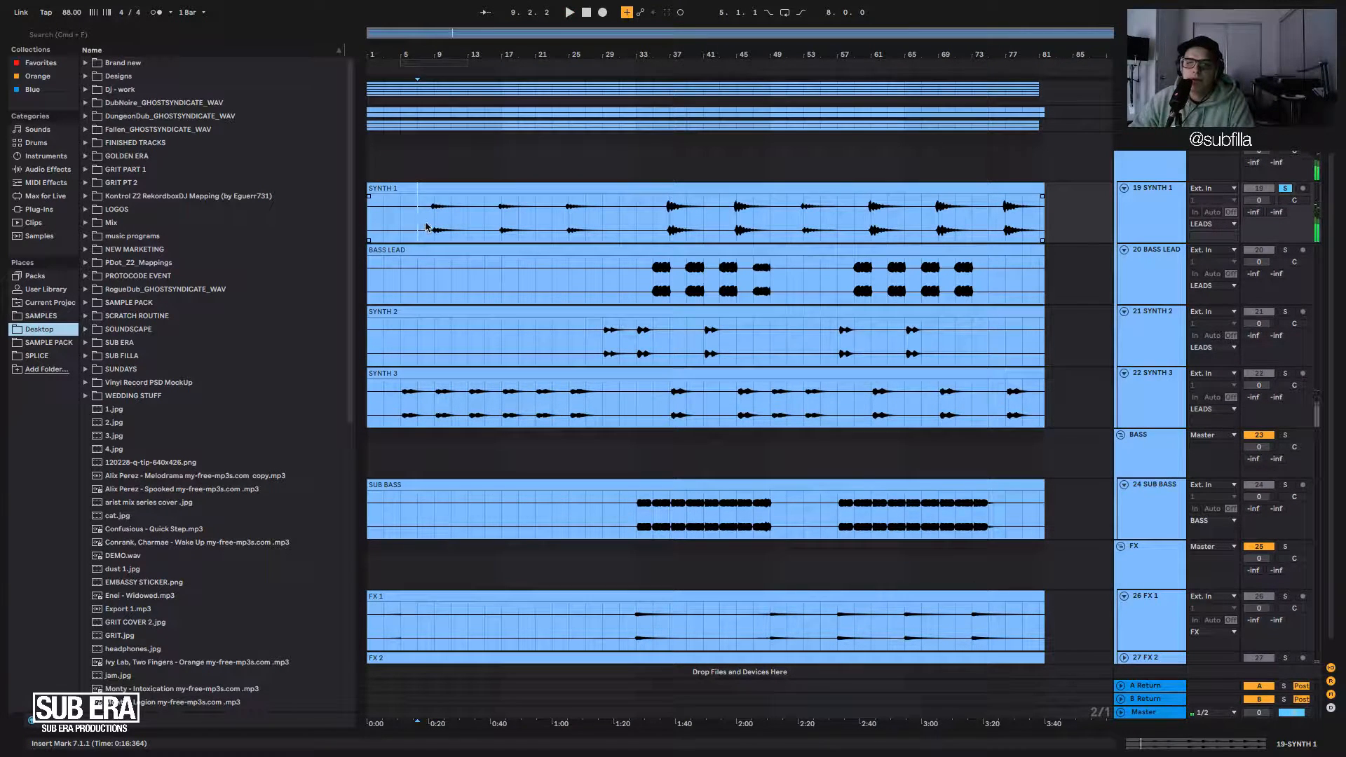
Listen to the soloed SYNTH 1 track through its hit at bar 9.
key("space")
mouse_move(423, 54)
left_mouse_down()
mouse_move(424, 126)
mouse_move(422, 37)
left_mouse_up()
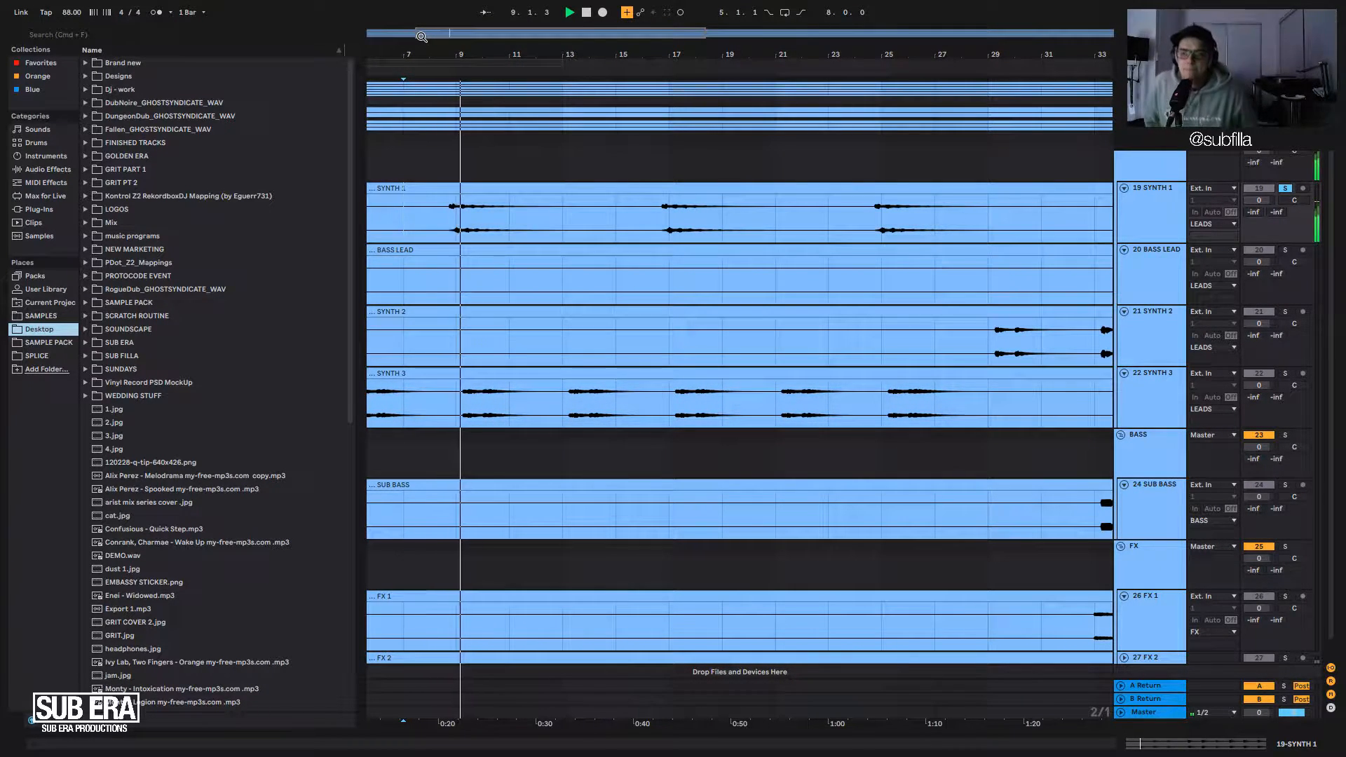
mouse_move(339, 6)
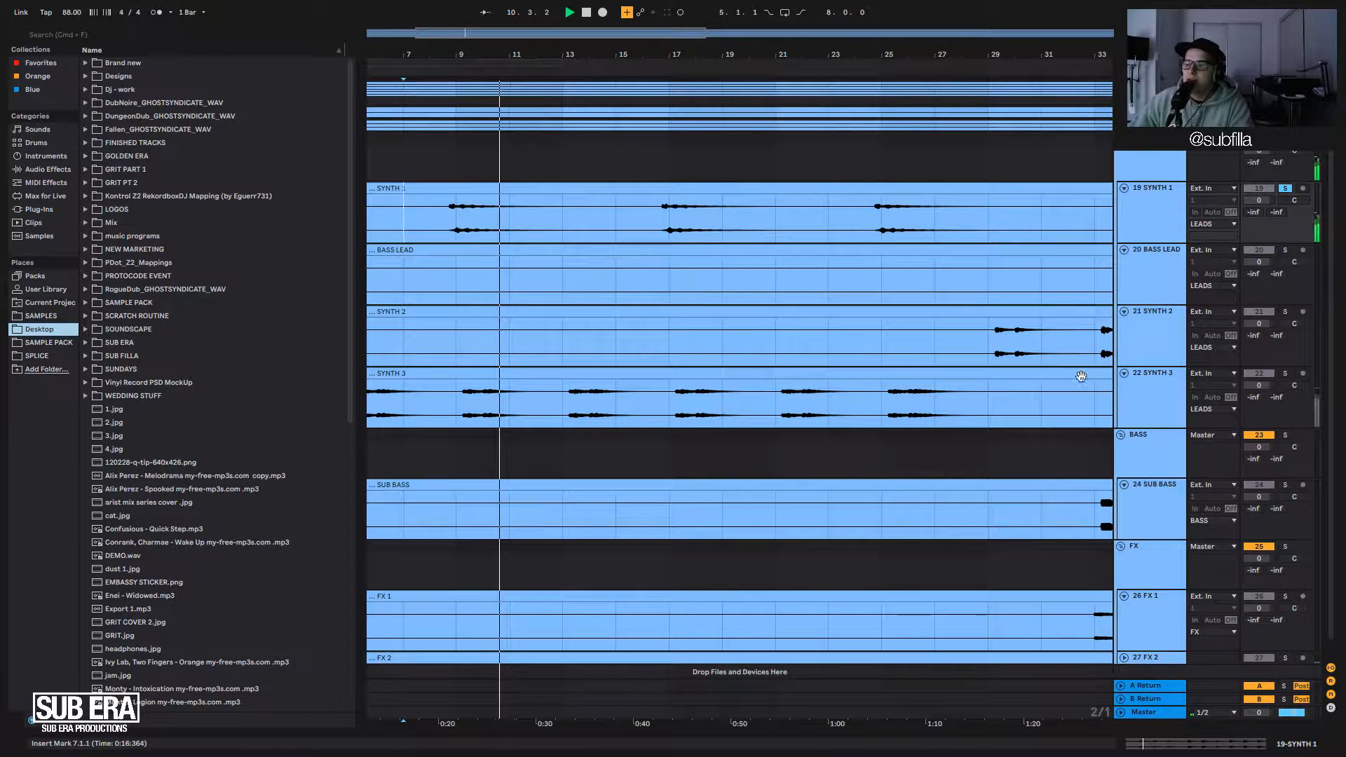
key("space")
Add the Neutron 2 plug-in to the SYNTH 1 track, dismiss its preset manager and uncover the clips behind its window.
left_click(1162, 207)
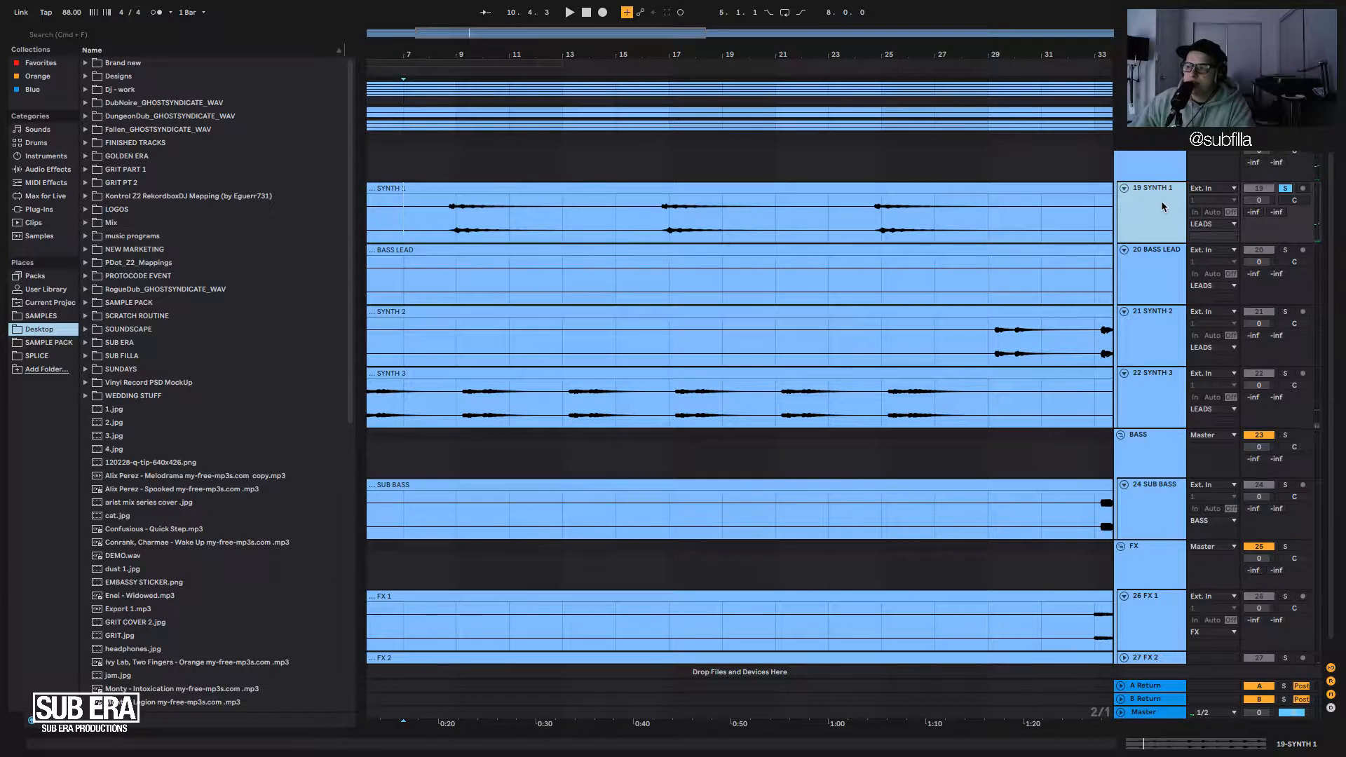
left_click(820, 470)
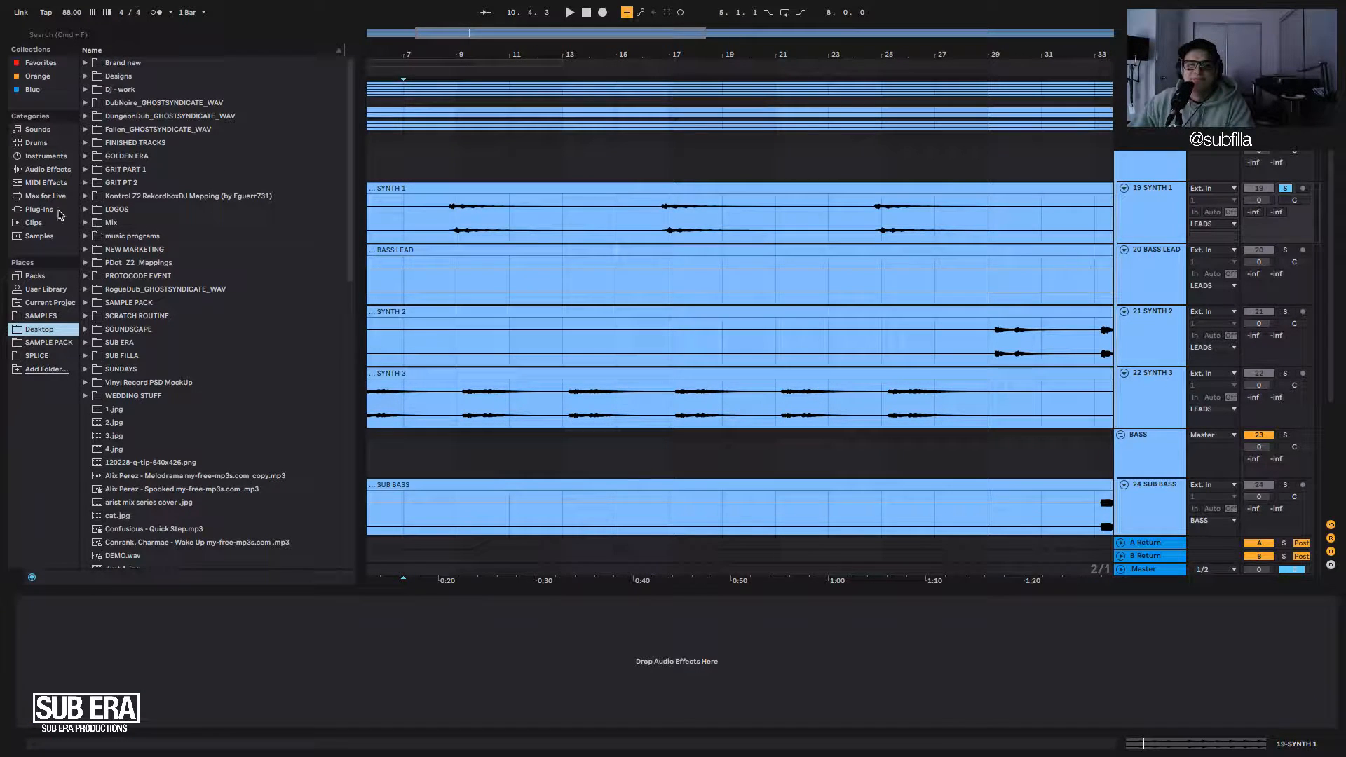
left_click(42, 210)
left_click(87, 64)
scroll(152, 263, "down", 10)
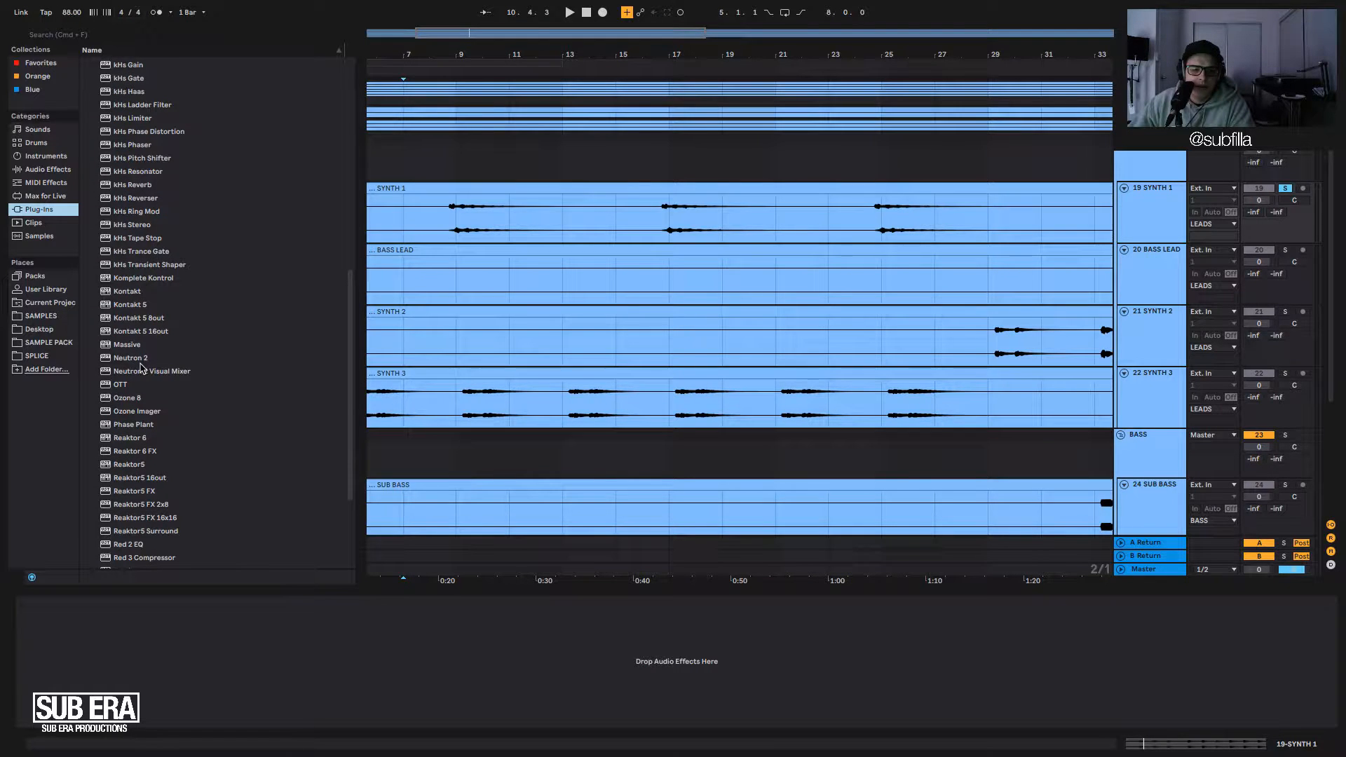
left_click(137, 359)
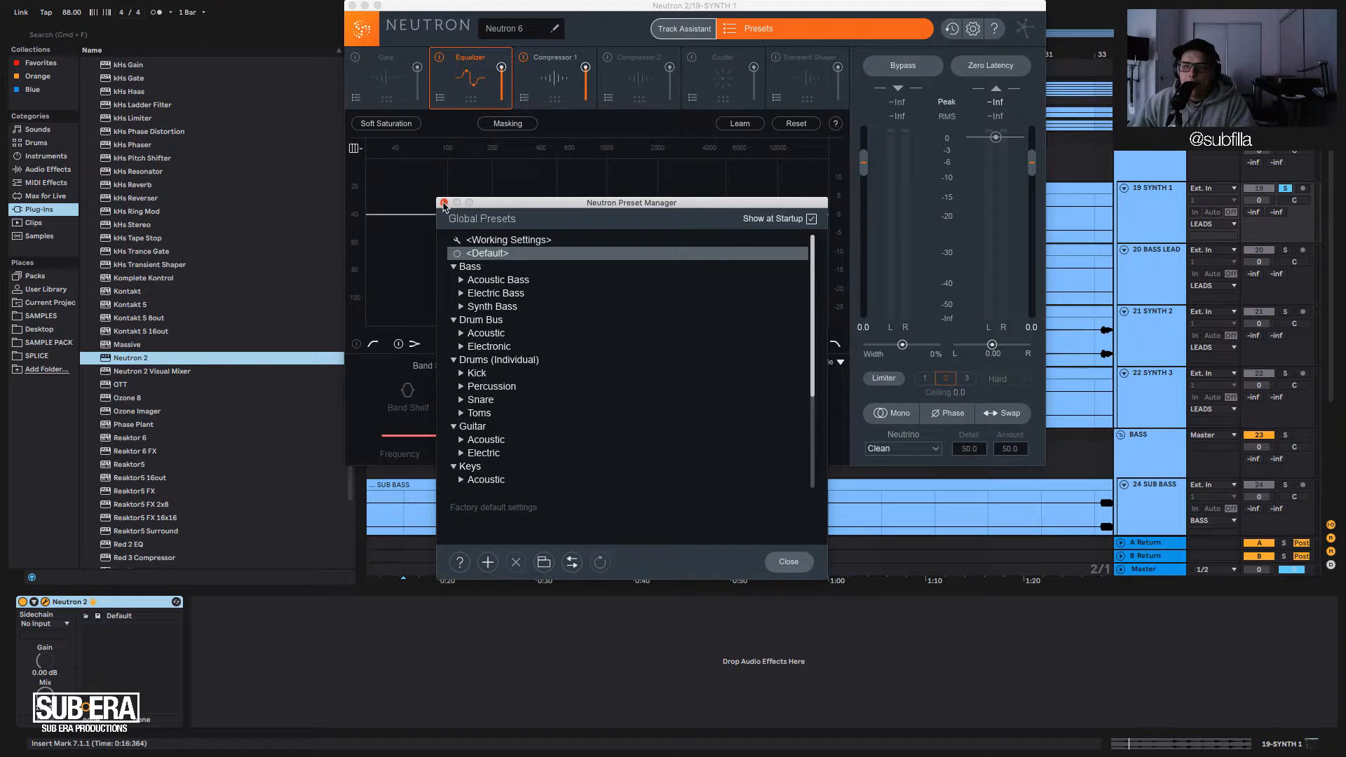
left_click(443, 203)
left_click_drag(594, 6, 934, 168)
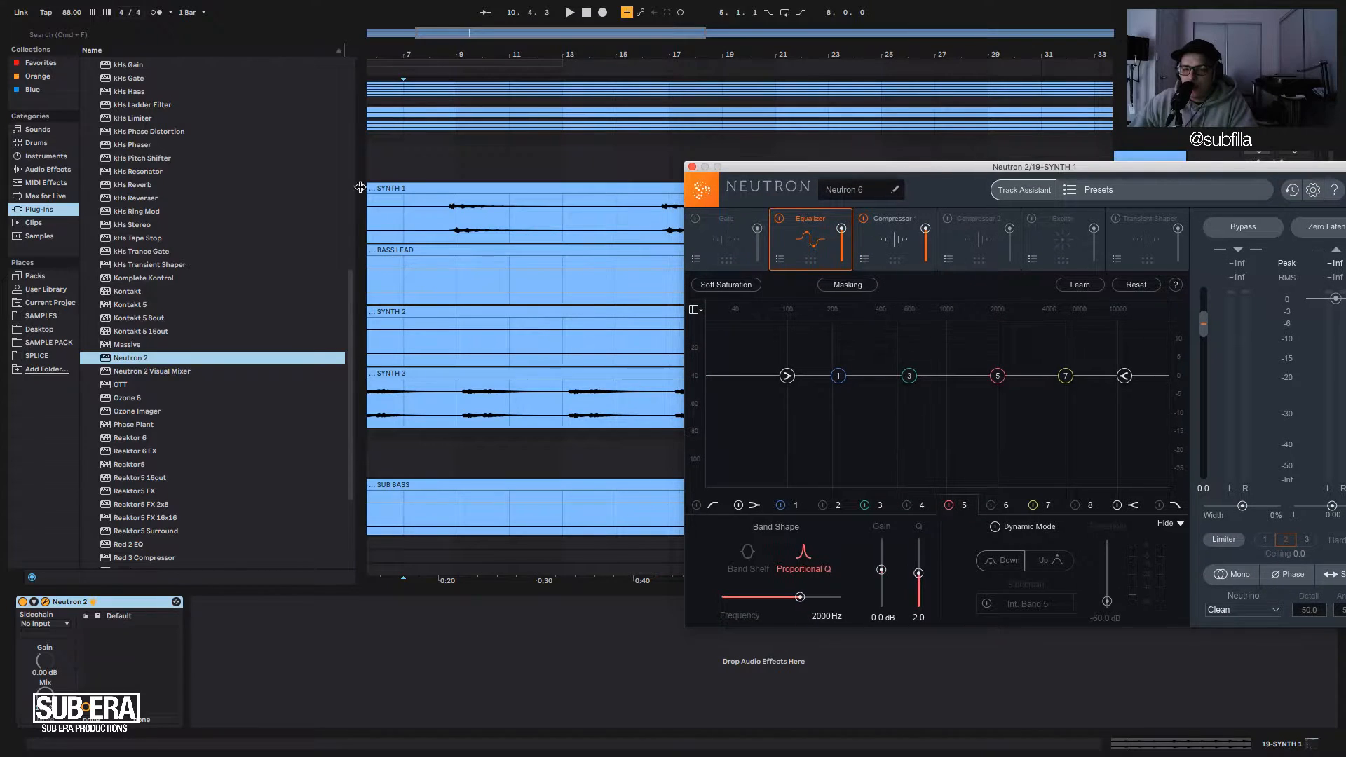
Play SYNTH 1 from bar 7 and examine its frequency spectrum in the Neutron equalizer.
left_click(425, 223)
key("space")
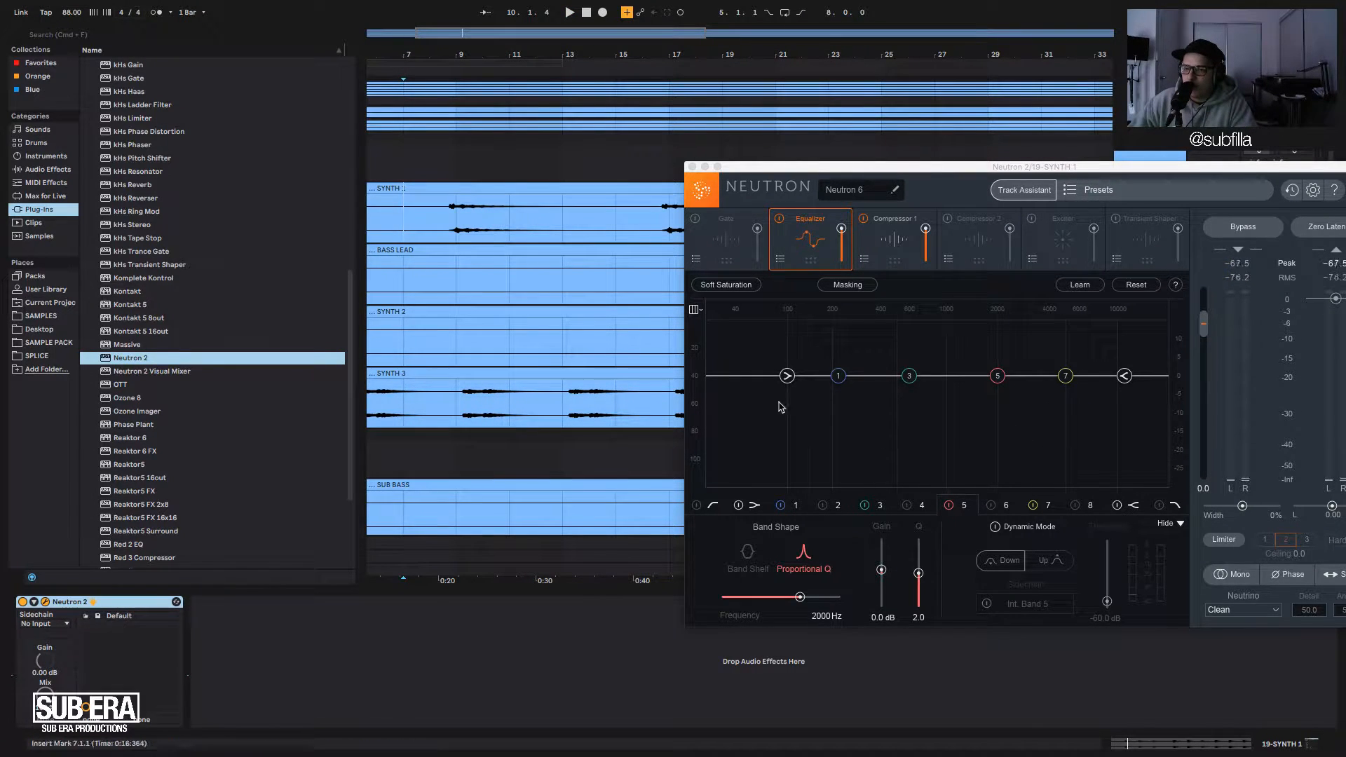
key("space")
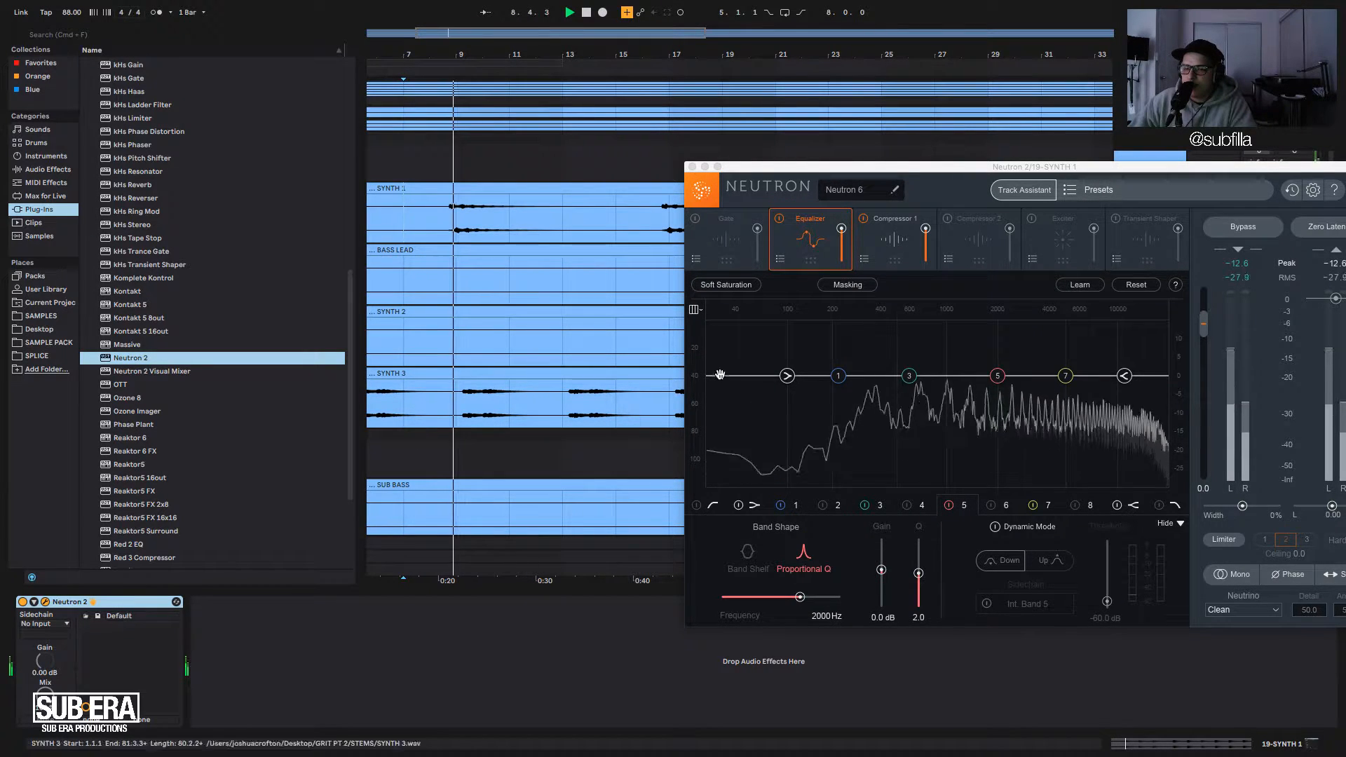
key("space")
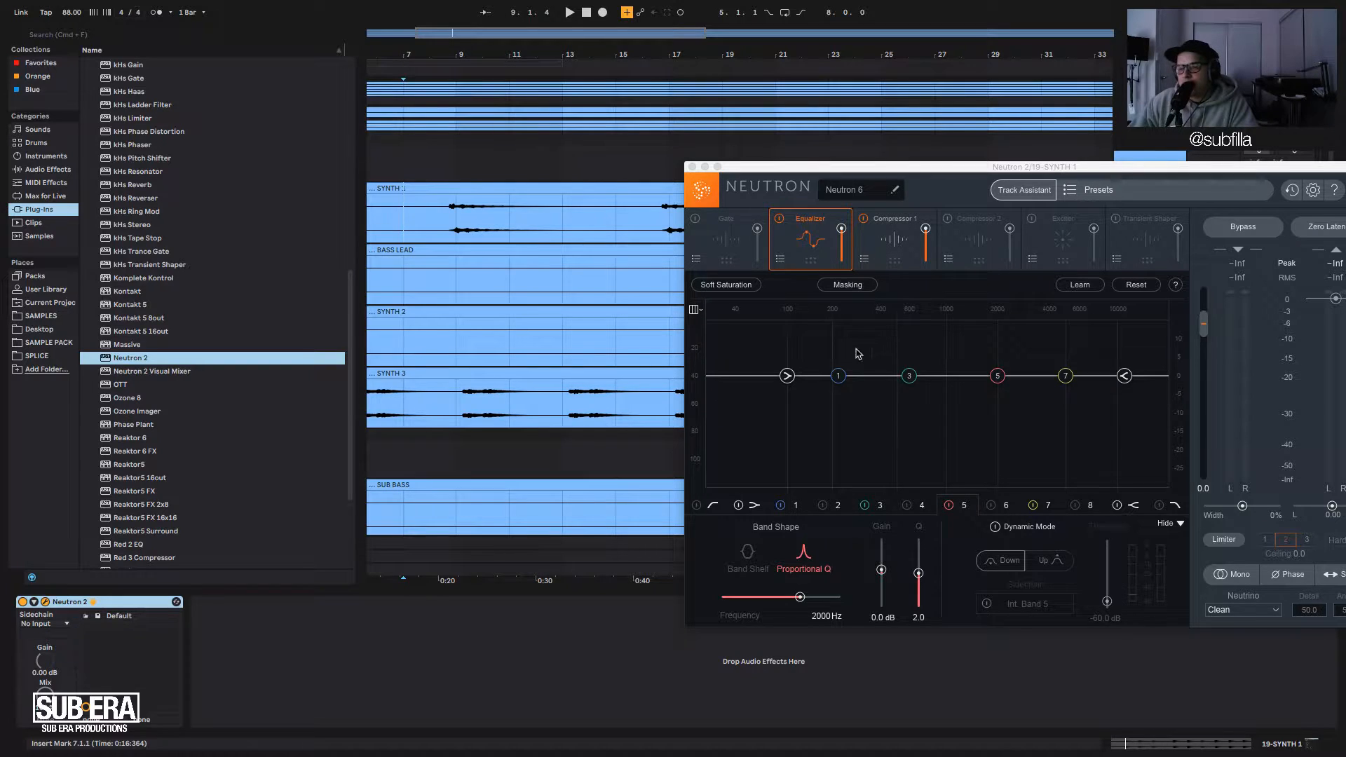
key("space")
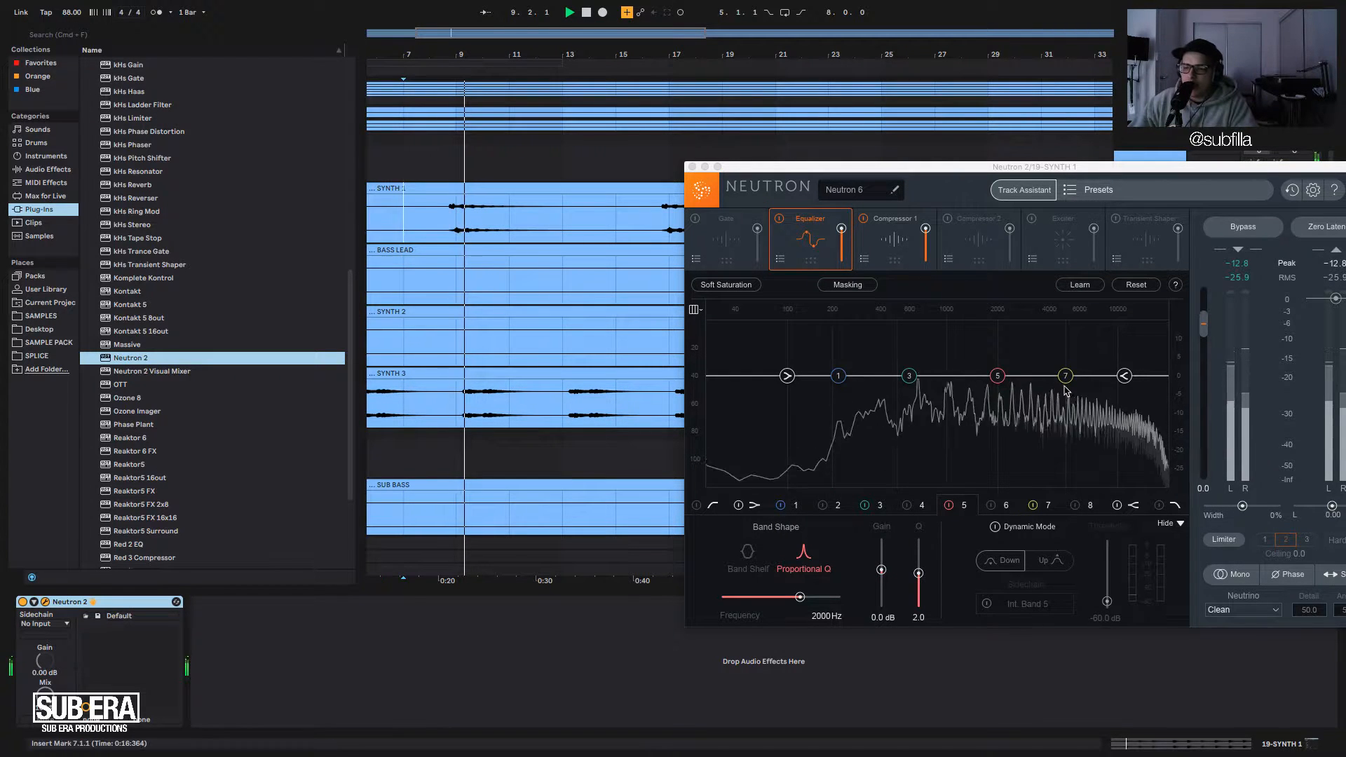
key("space")
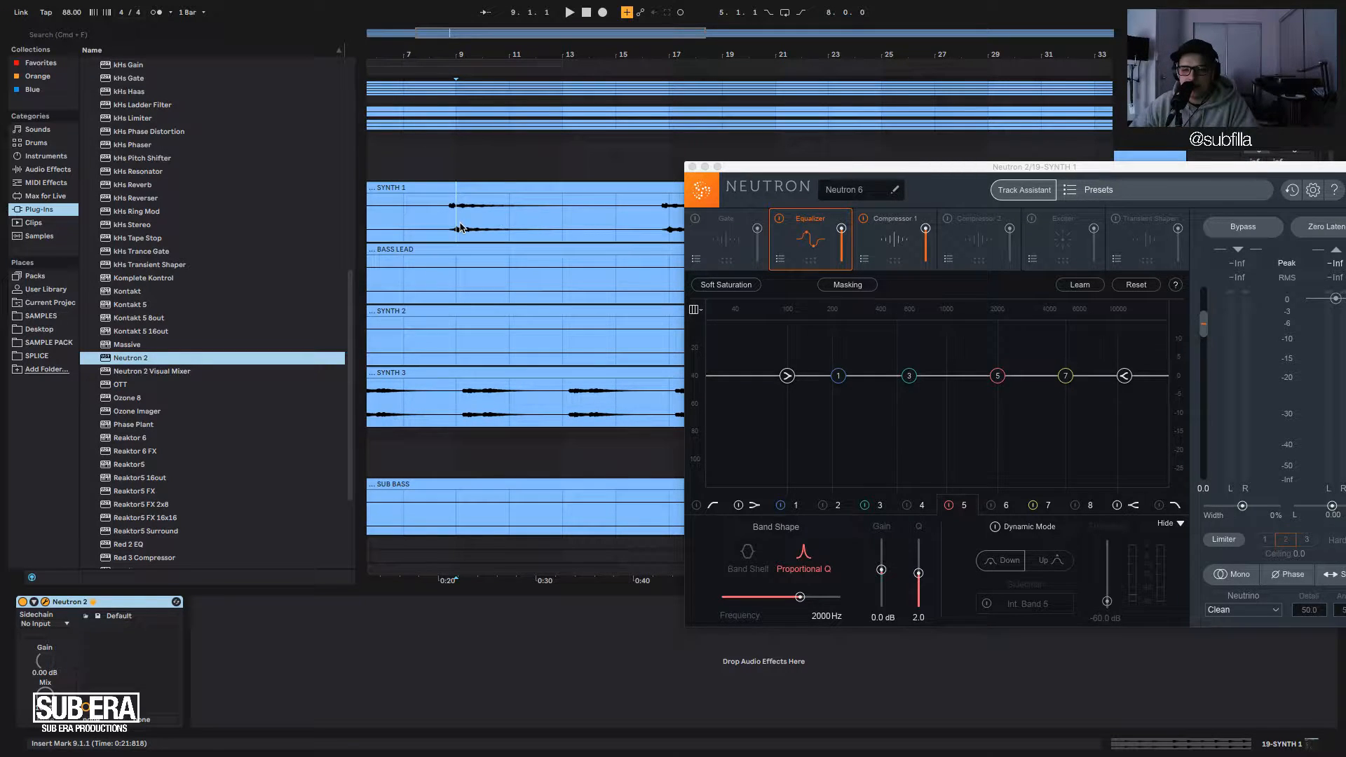
Enable a 48 dB high-pass filter at 202 Hz in the Neutron equalizer on SYNTH 1 while playing from bar 9.
key("space")
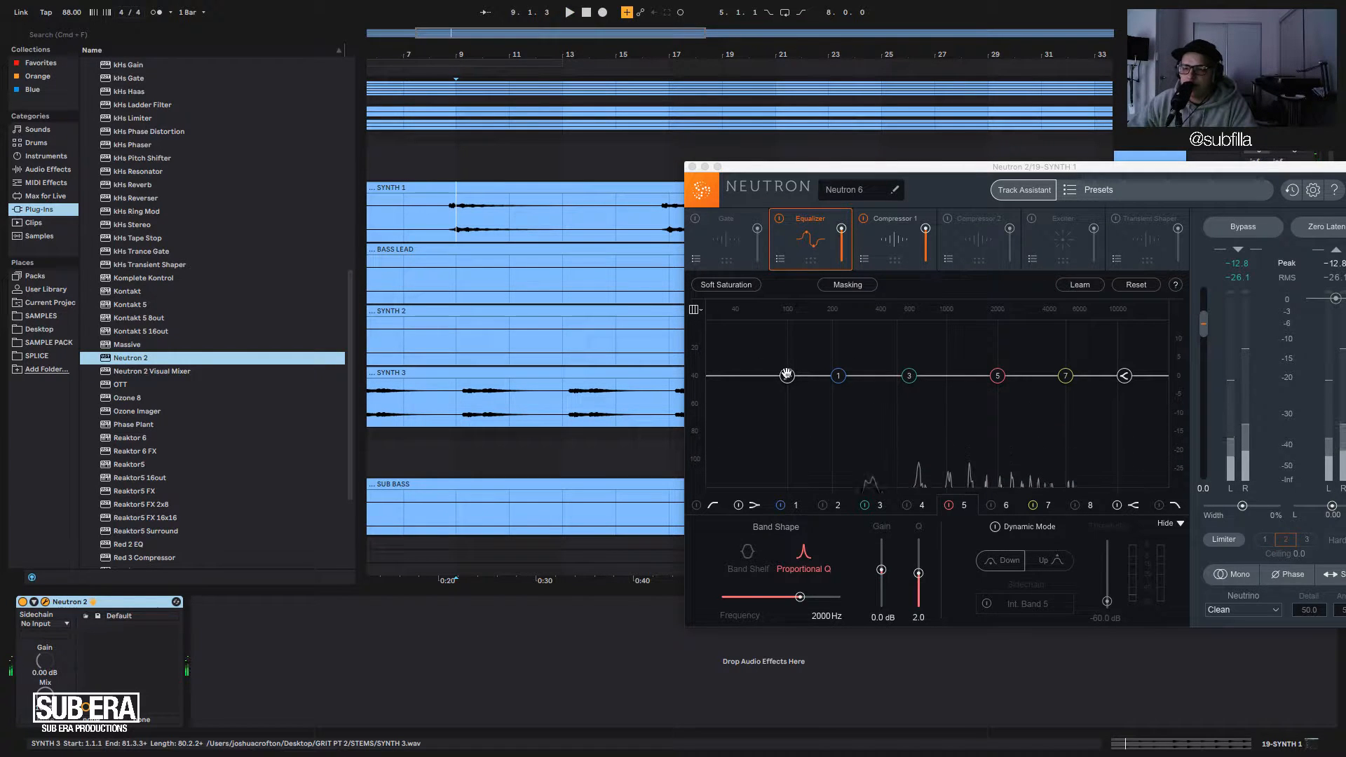
left_click(787, 374)
left_click(697, 505)
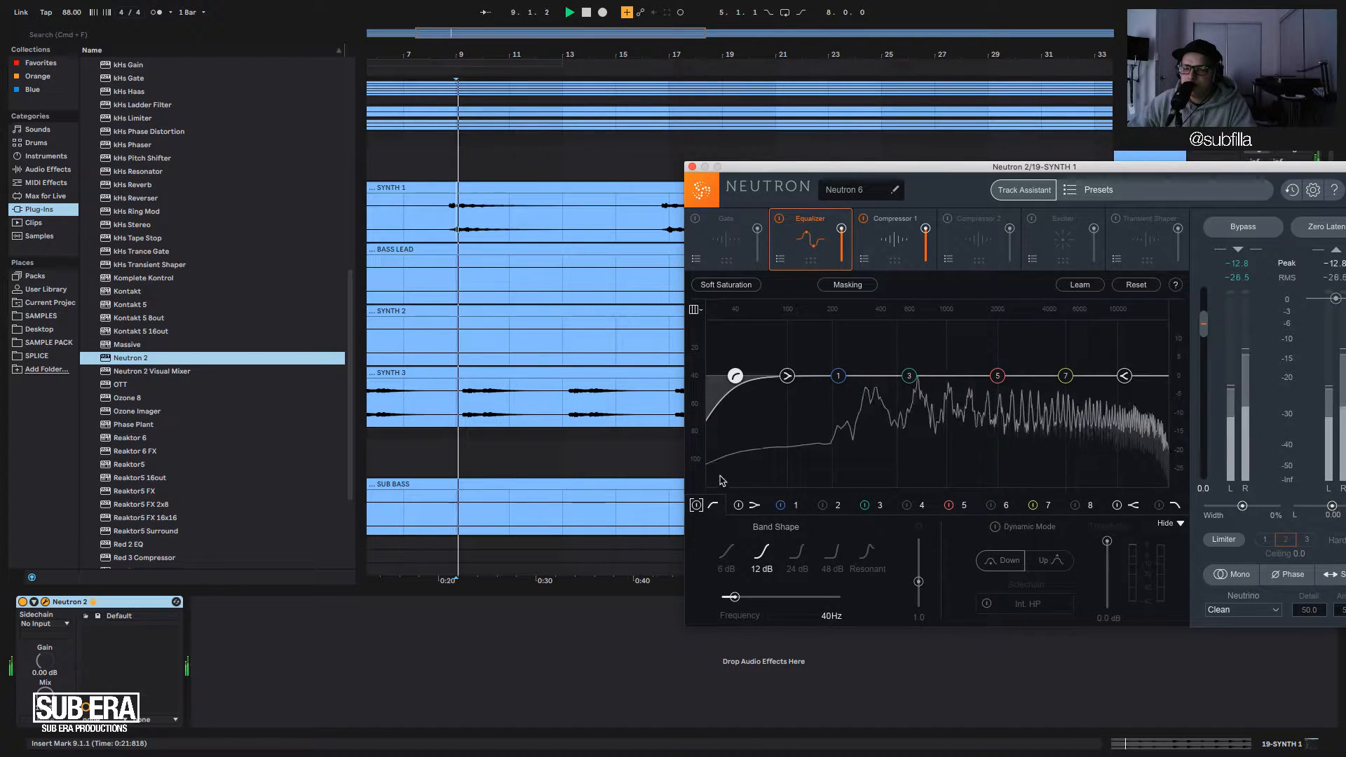
left_click_drag(733, 376, 834, 376)
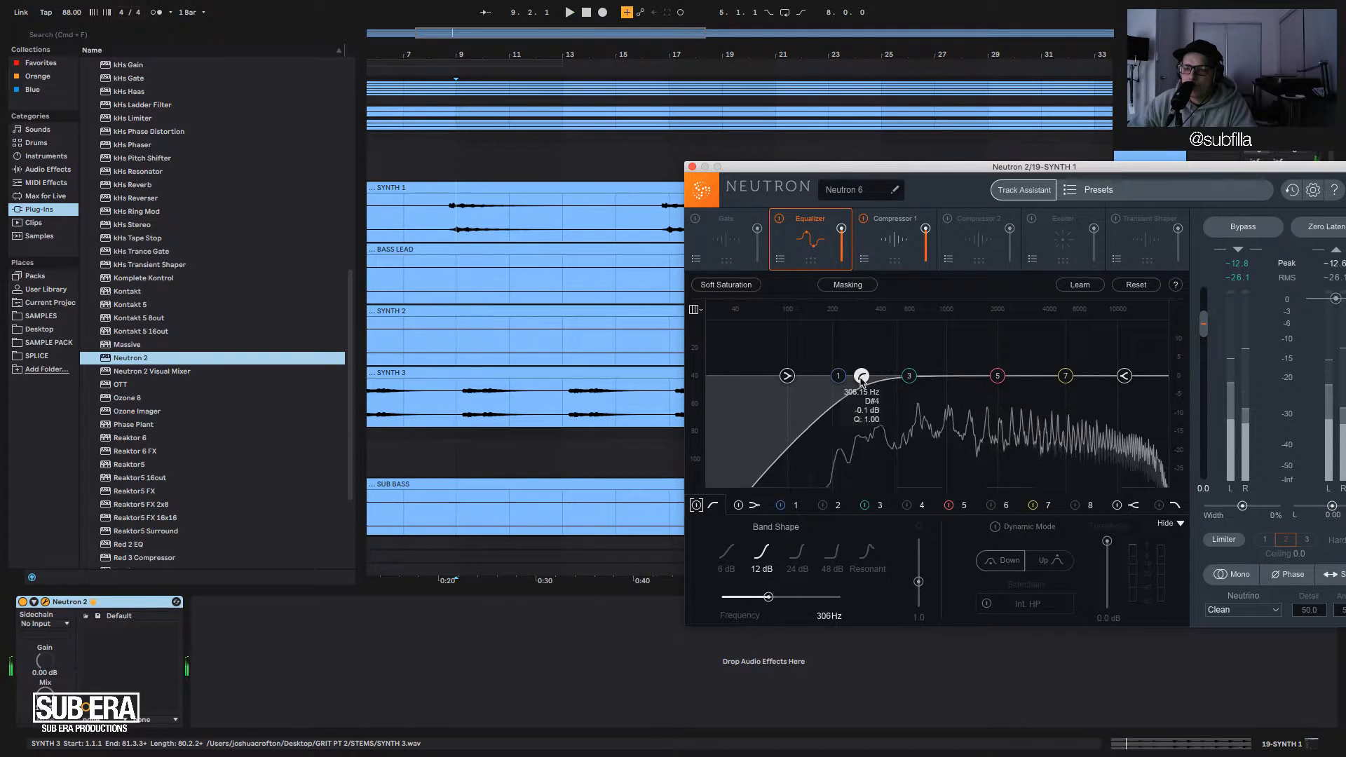
left_click(833, 557)
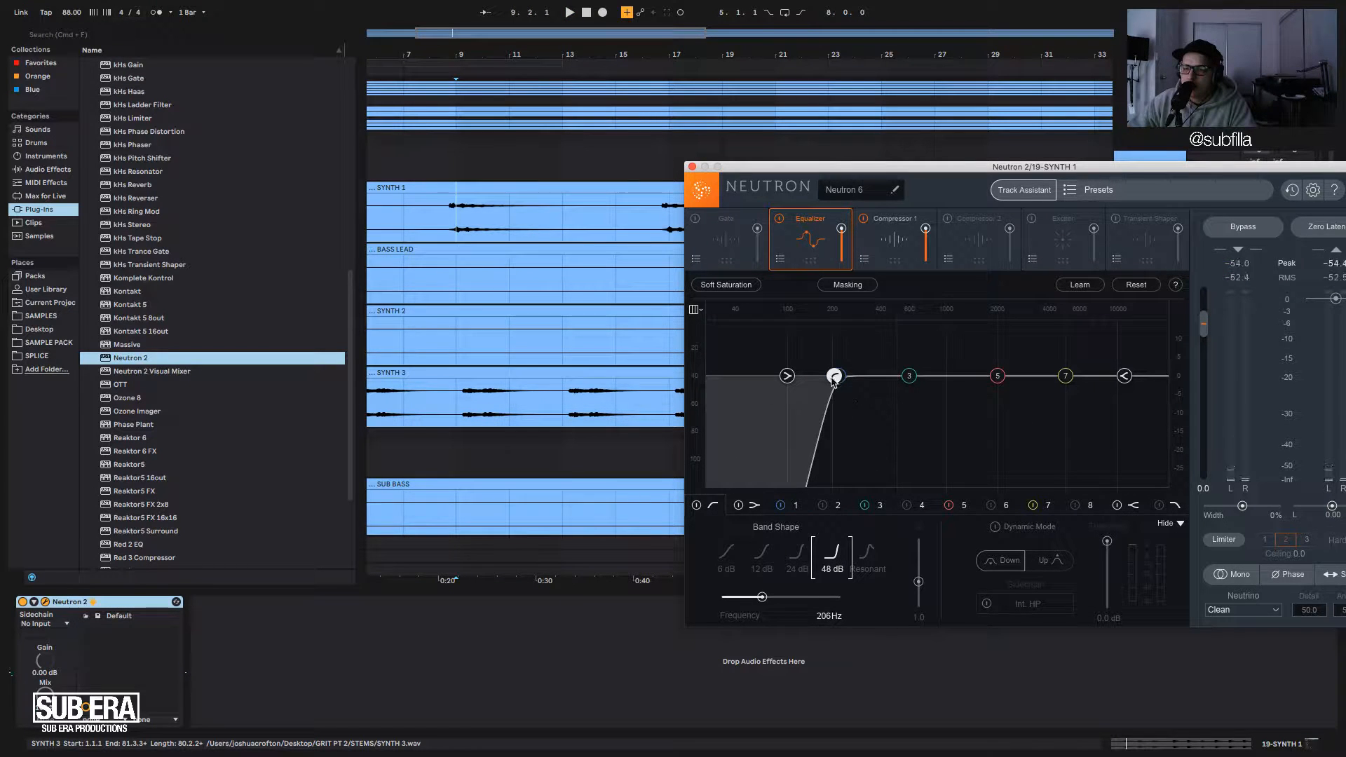
mouse_move(834, 377)
left_mouse_down()
mouse_move(814, 377)
mouse_move(873, 380)
mouse_move(831, 383)
left_mouse_up()
key("space")
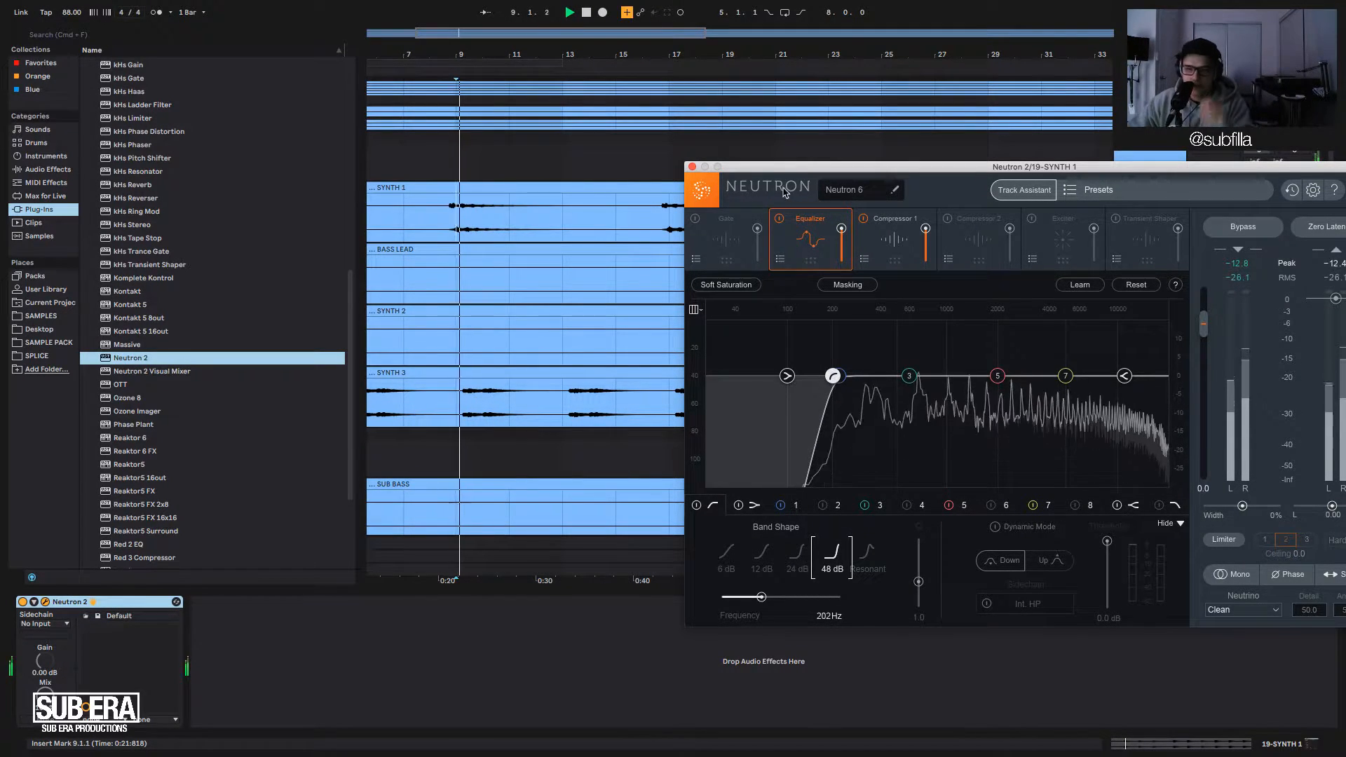
Set the arrangement's fixed grid to 1/2 and play the high-passed SYNTH 1 from 8.3.1.
left_click_drag(789, 168, 772, 169)
key("space")
left_click_drag(439, 42, 439, 105)
right_click(467, 248)
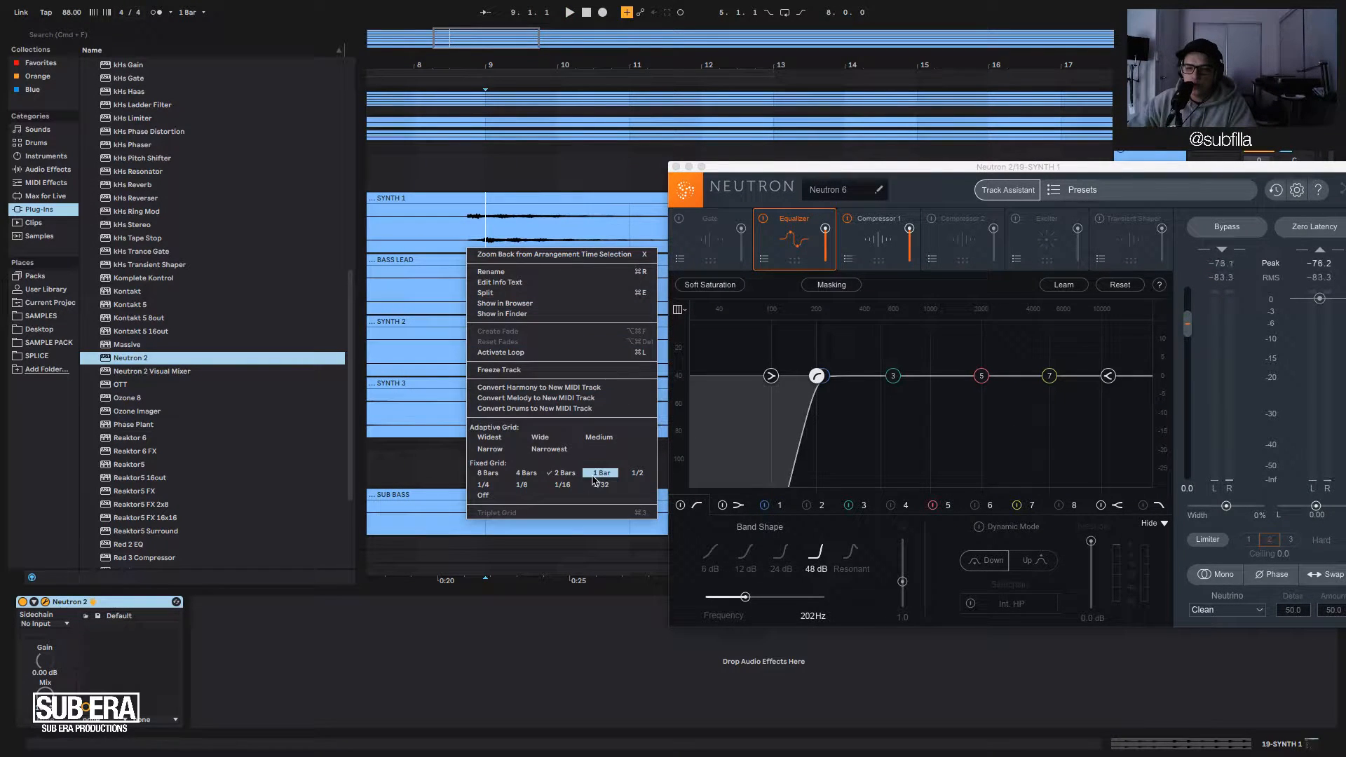
left_click(636, 473)
left_click(473, 225)
key("space")
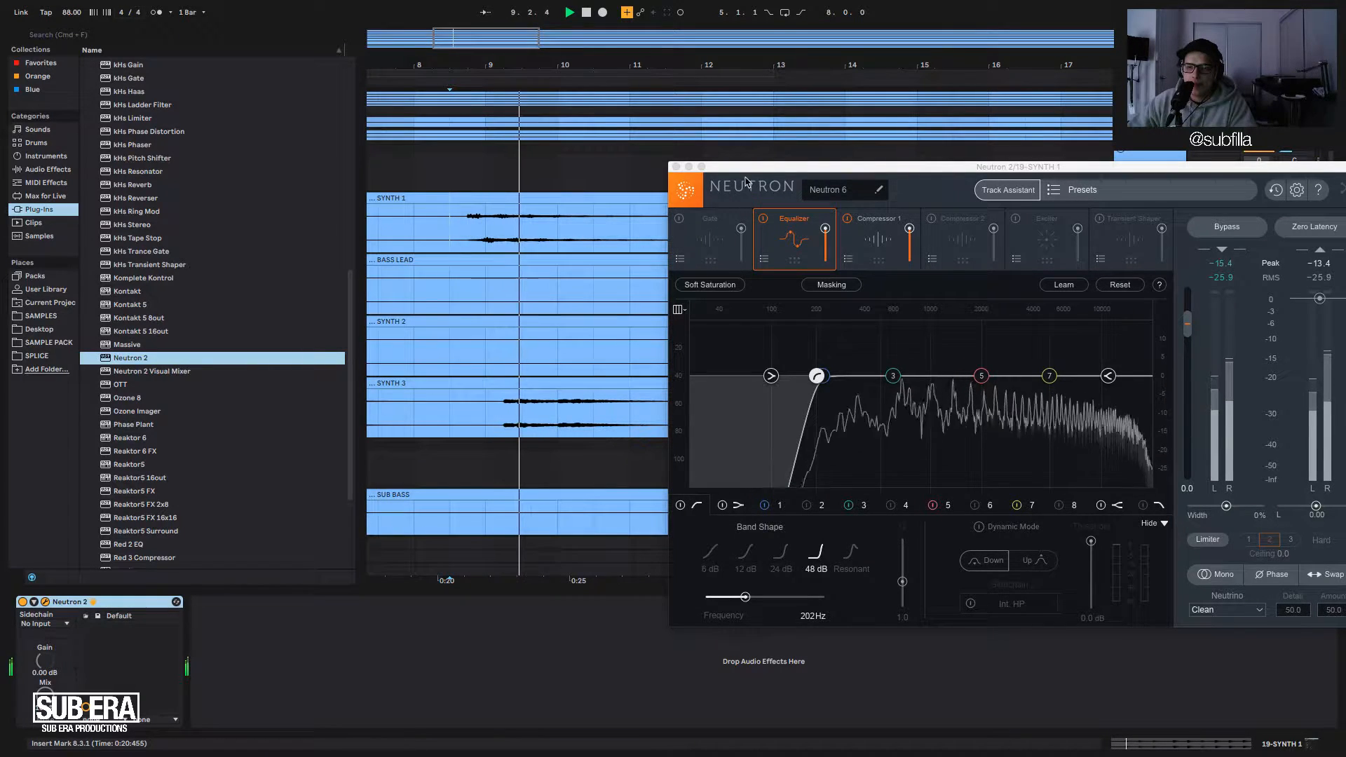
left_click_drag(746, 181, 513, 164)
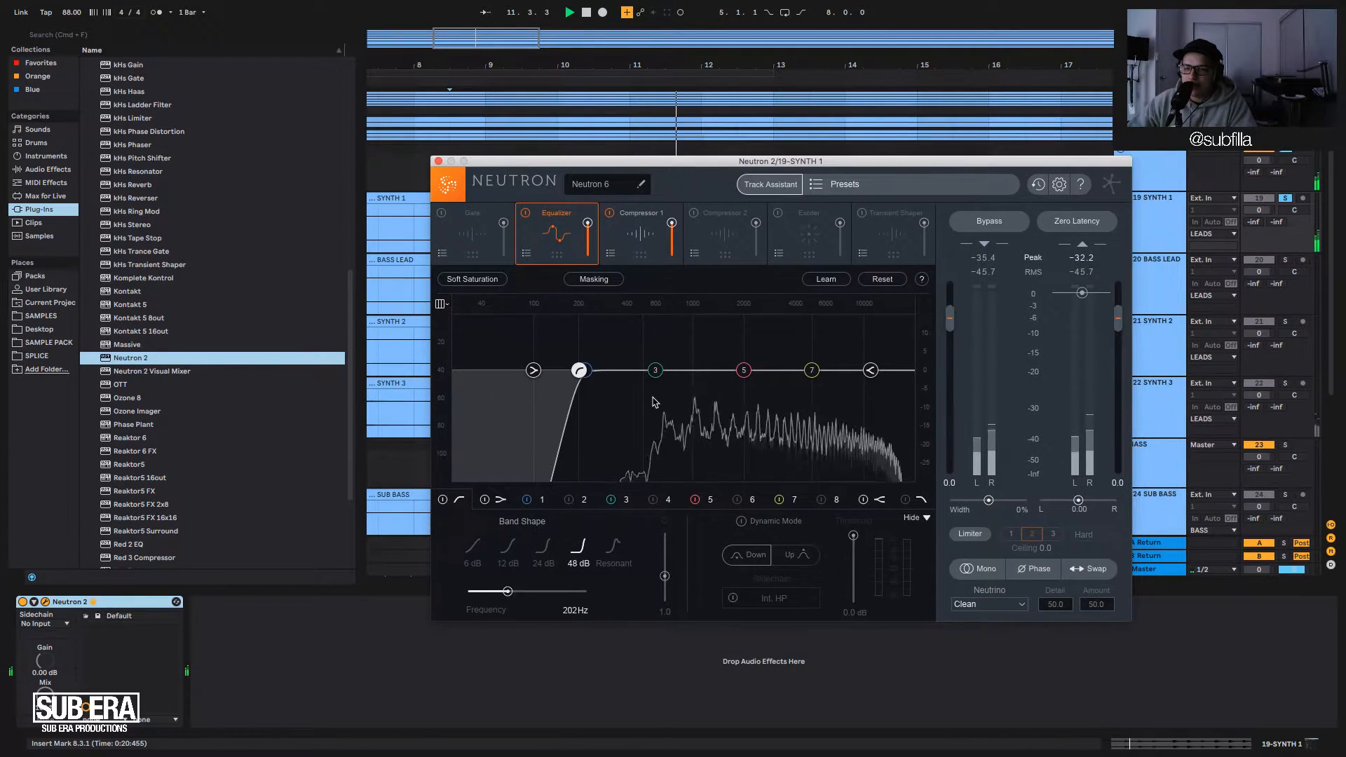
key("space")
Enable a 48 dB low-pass filter at 17951 Hz in the Neutron equalizer on SYNTH 1.
left_click(906, 499)
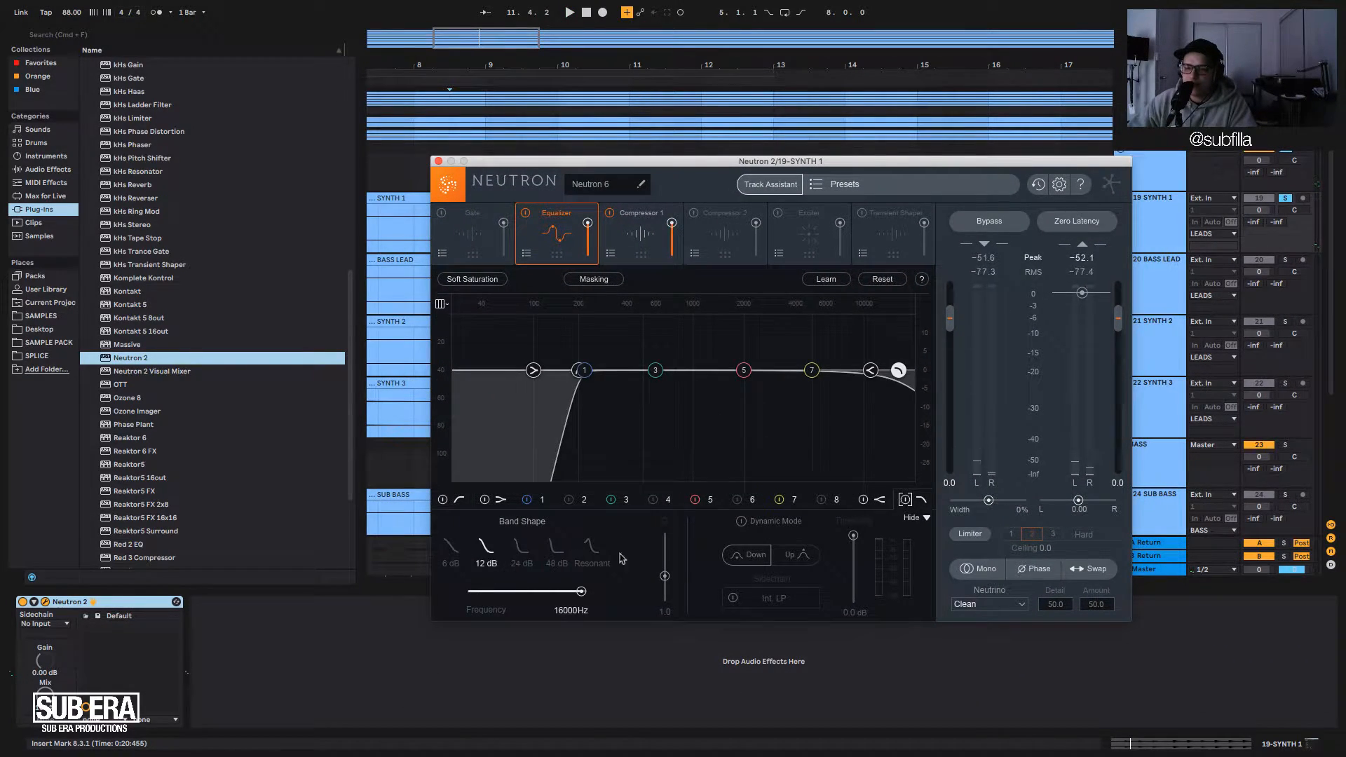
left_click(555, 550)
mouse_move(899, 373)
left_mouse_down()
mouse_move(877, 372)
mouse_move(906, 369)
left_mouse_up()
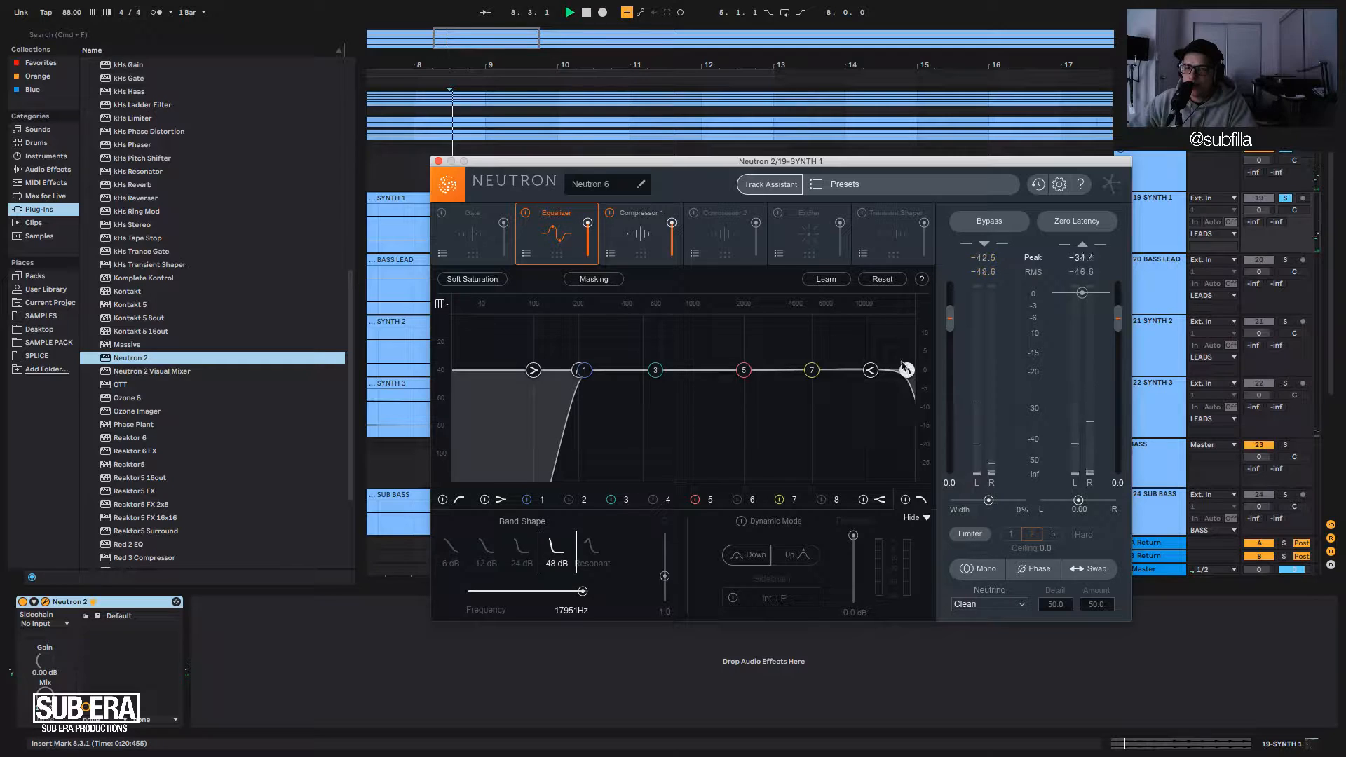
left_click_drag(650, 163, 706, 212)
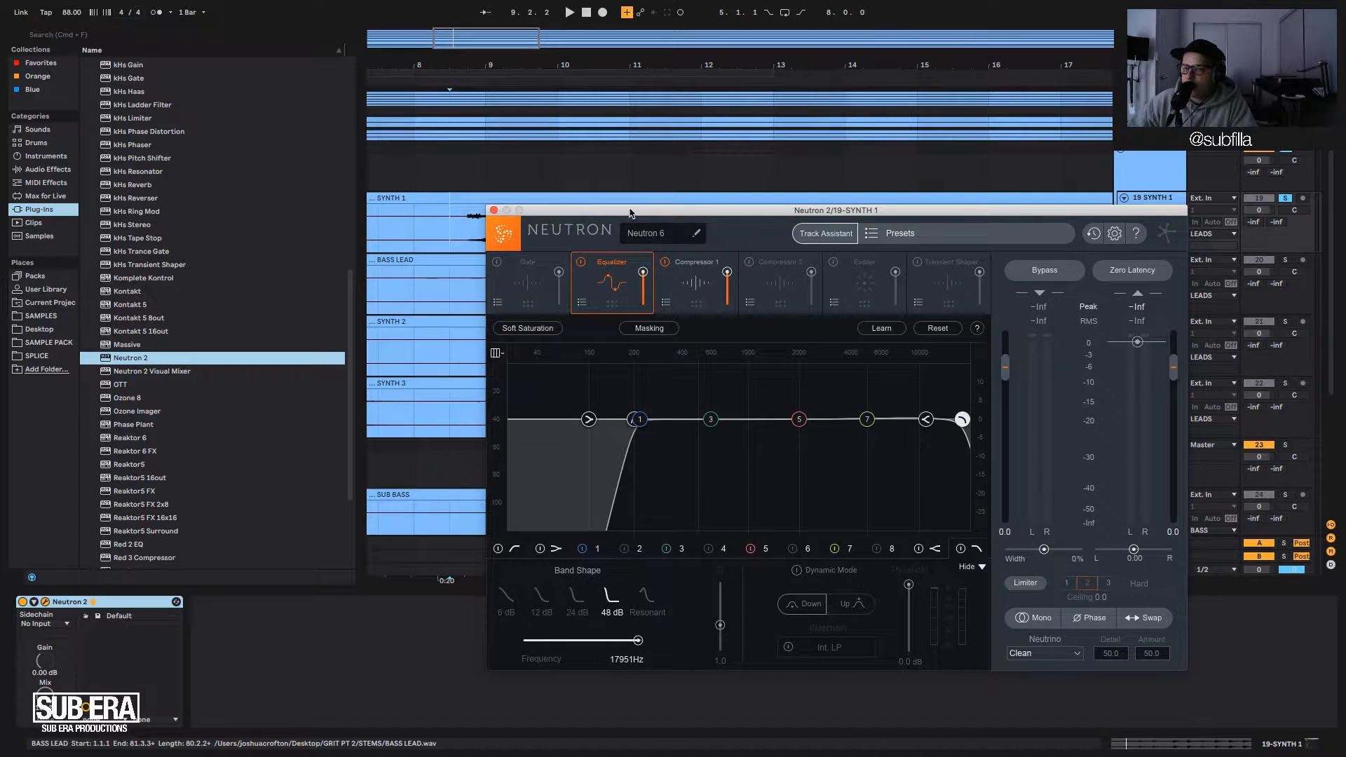
left_click_drag(630, 212, 382, 186)
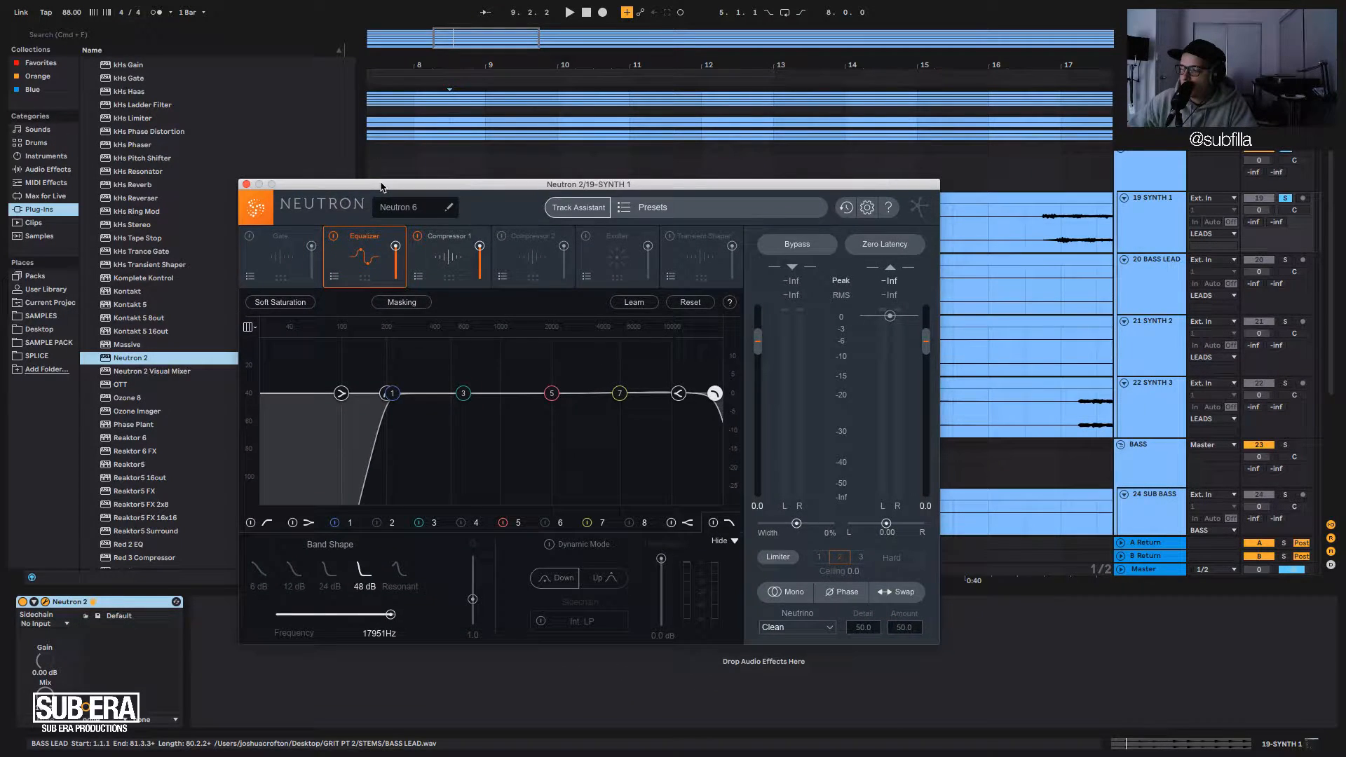
Replay SYNTH 1 from 8.3.1 several times and examine how the filtered spectrum looks in the equalizer.
key("space")
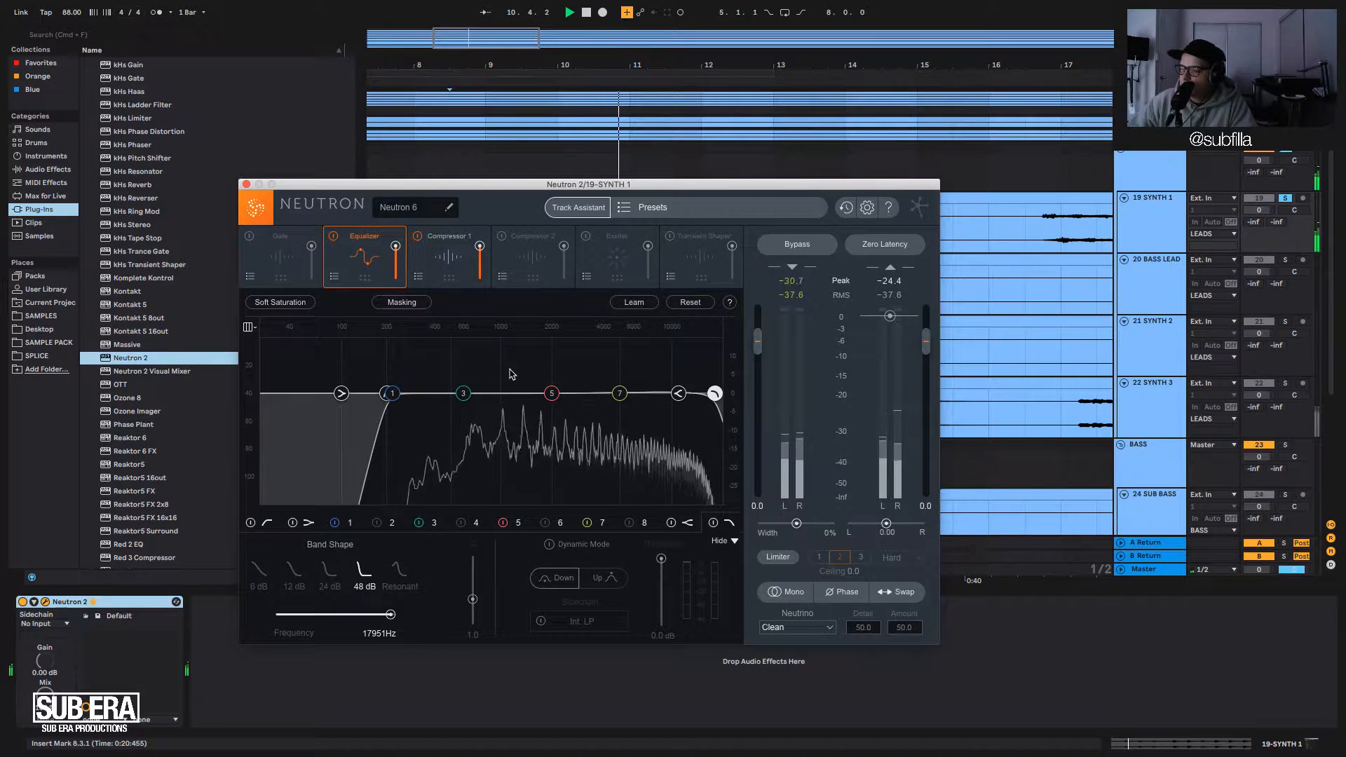
key("space")
key("space")
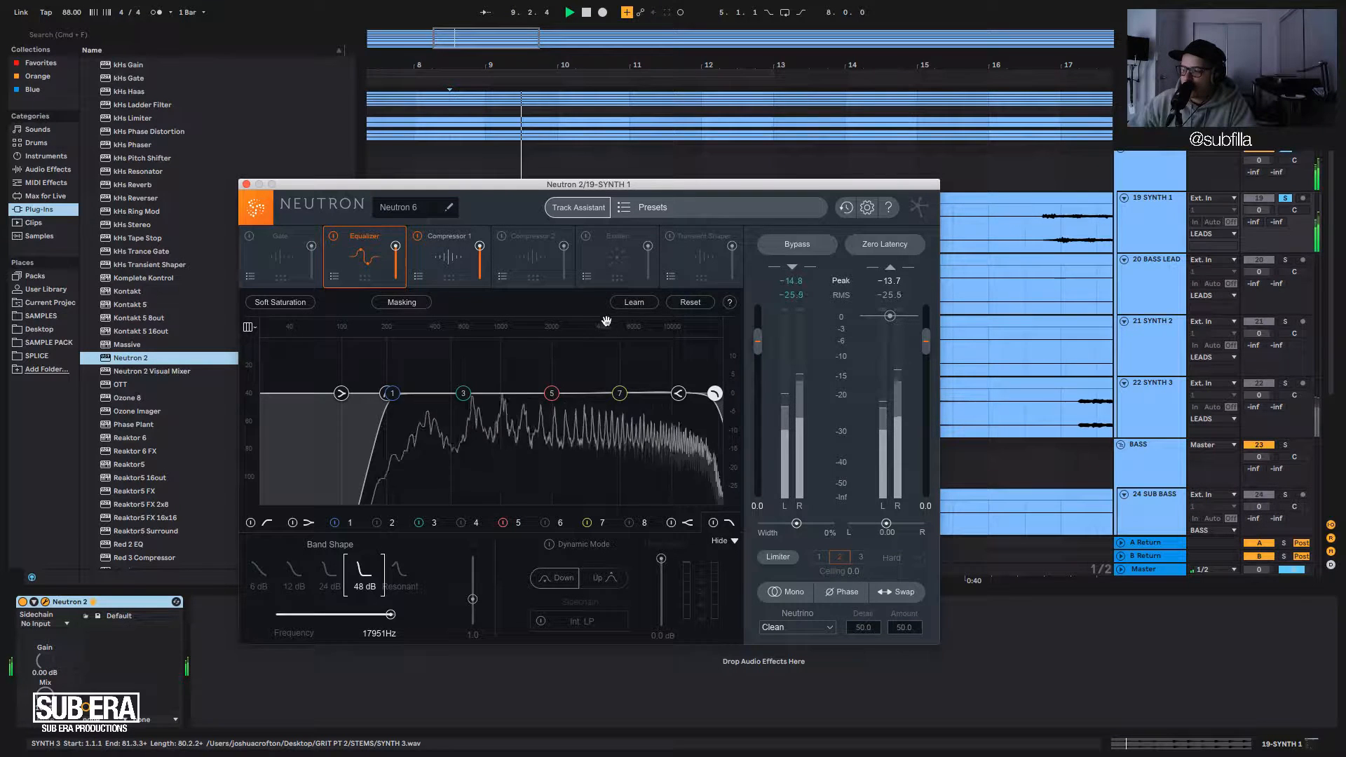
key("space")
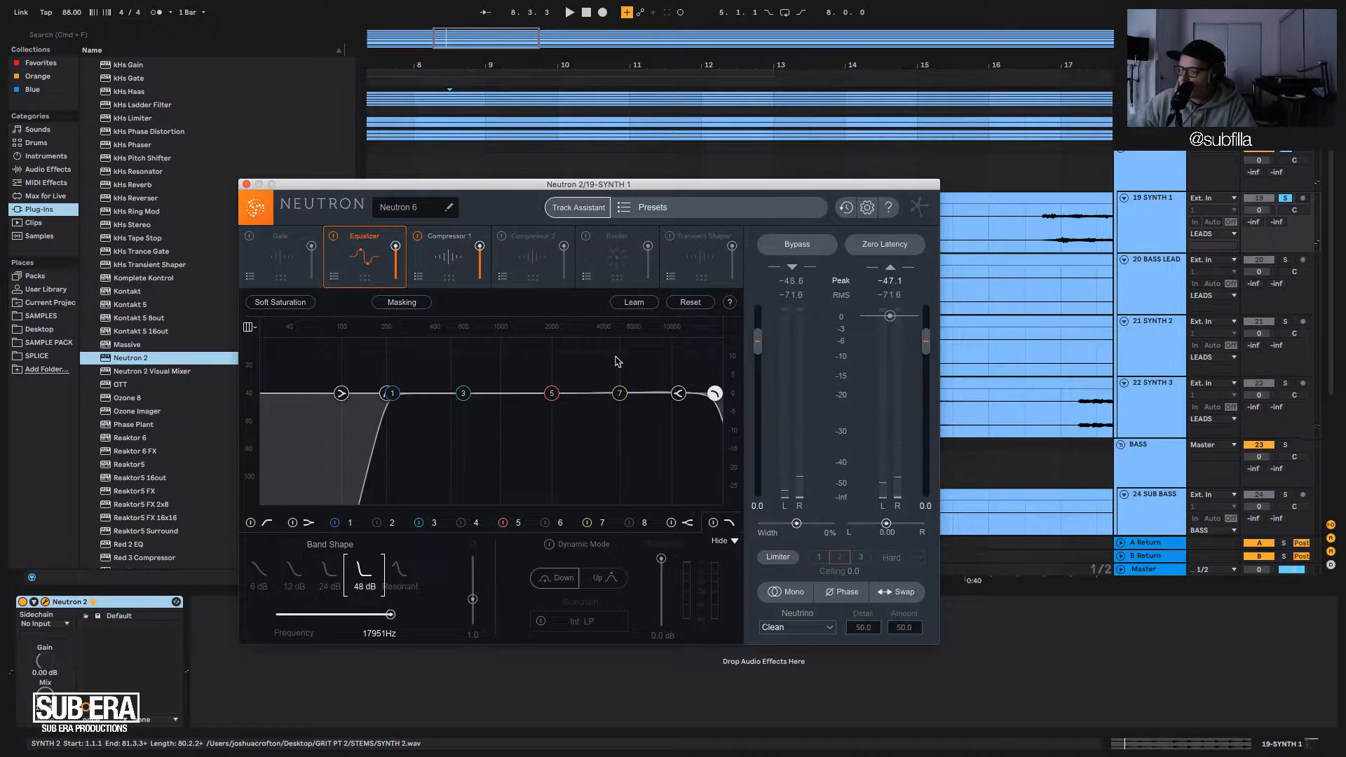
key("space")
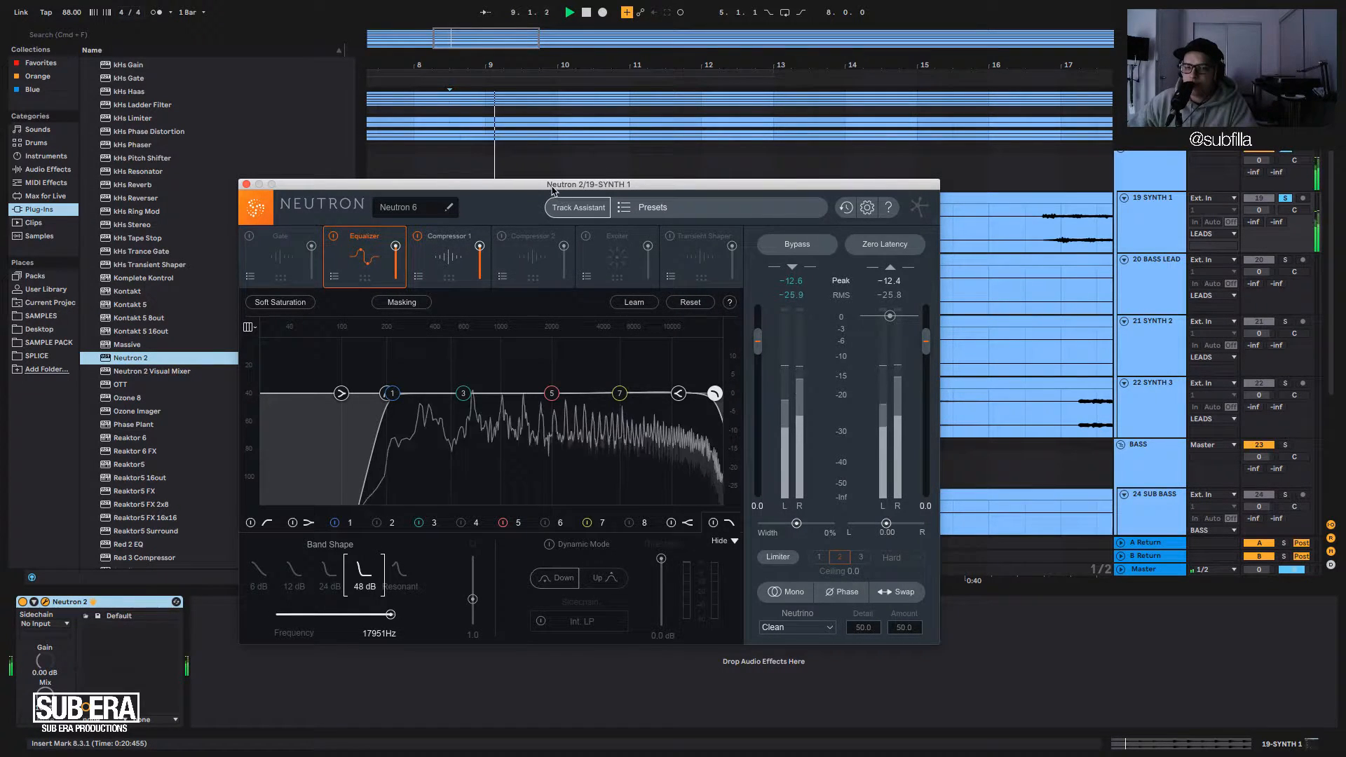
left_click_drag(552, 190, 559, 300)
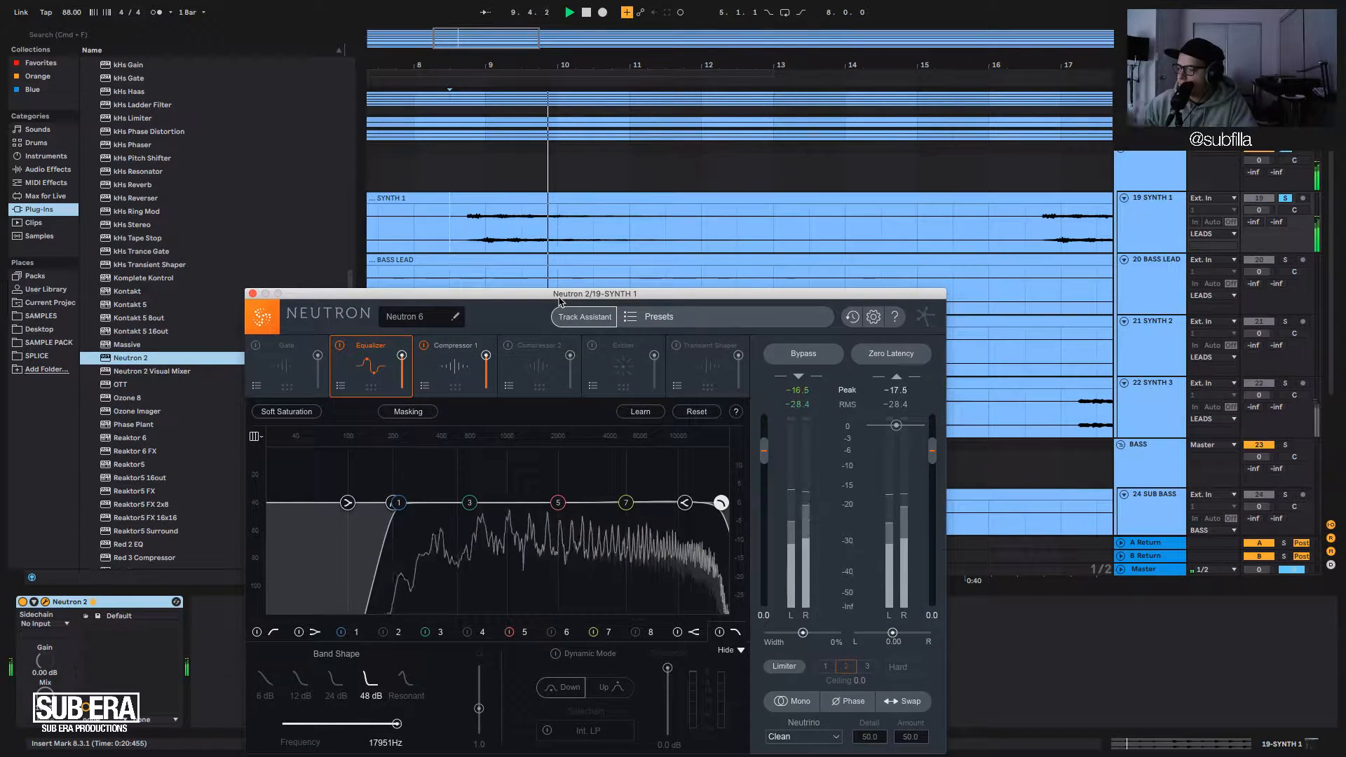
key("space")
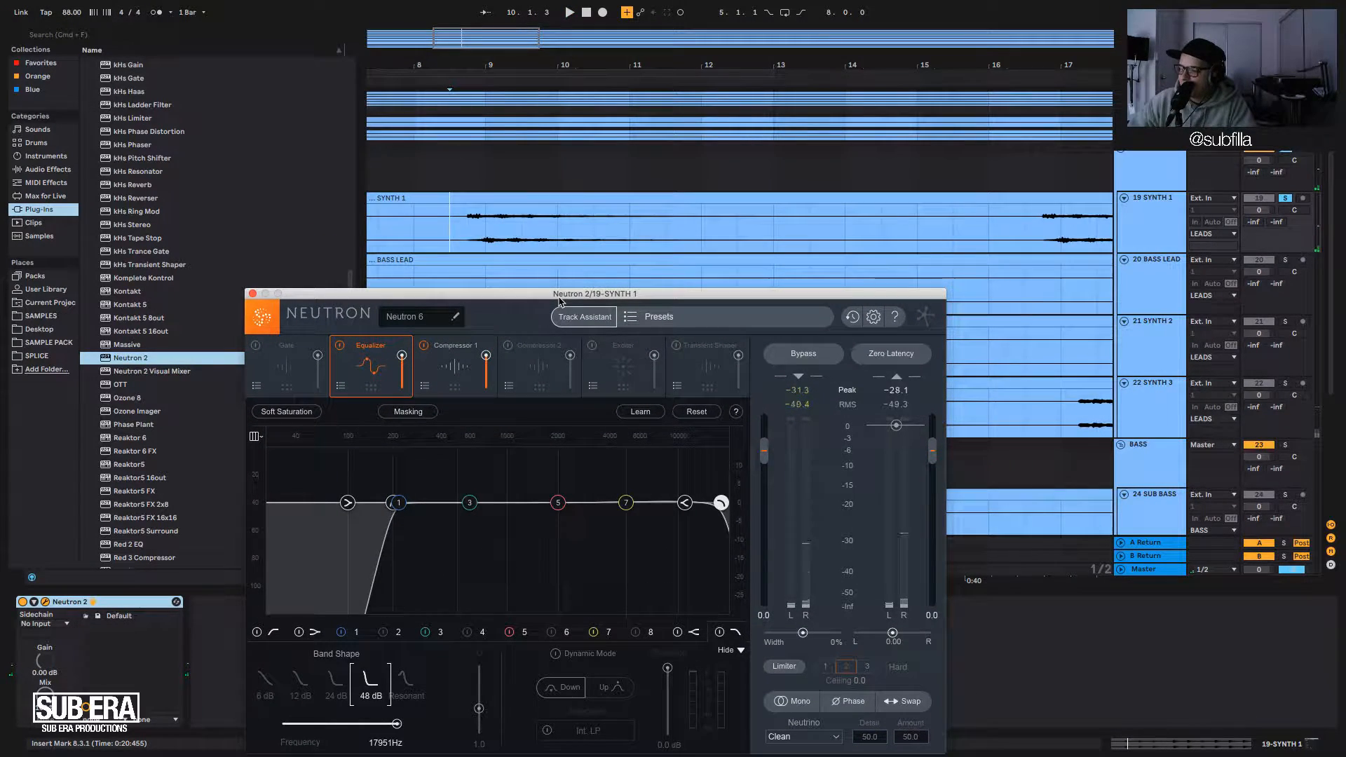
left_click_drag(560, 300, 558, 171)
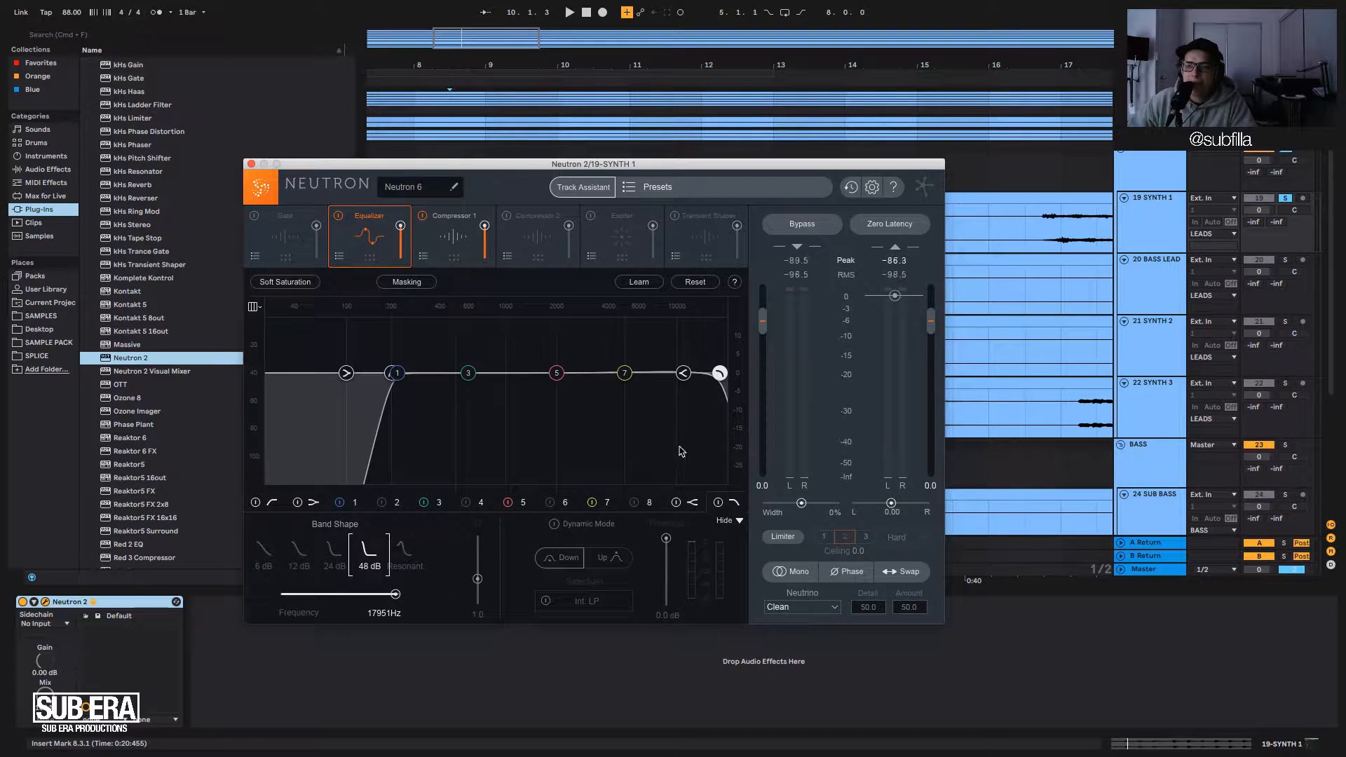
Set the low-pass filter's cutoff to 18292 Hz and play SYNTH 1 from 8.3.1 to check it.
key("space")
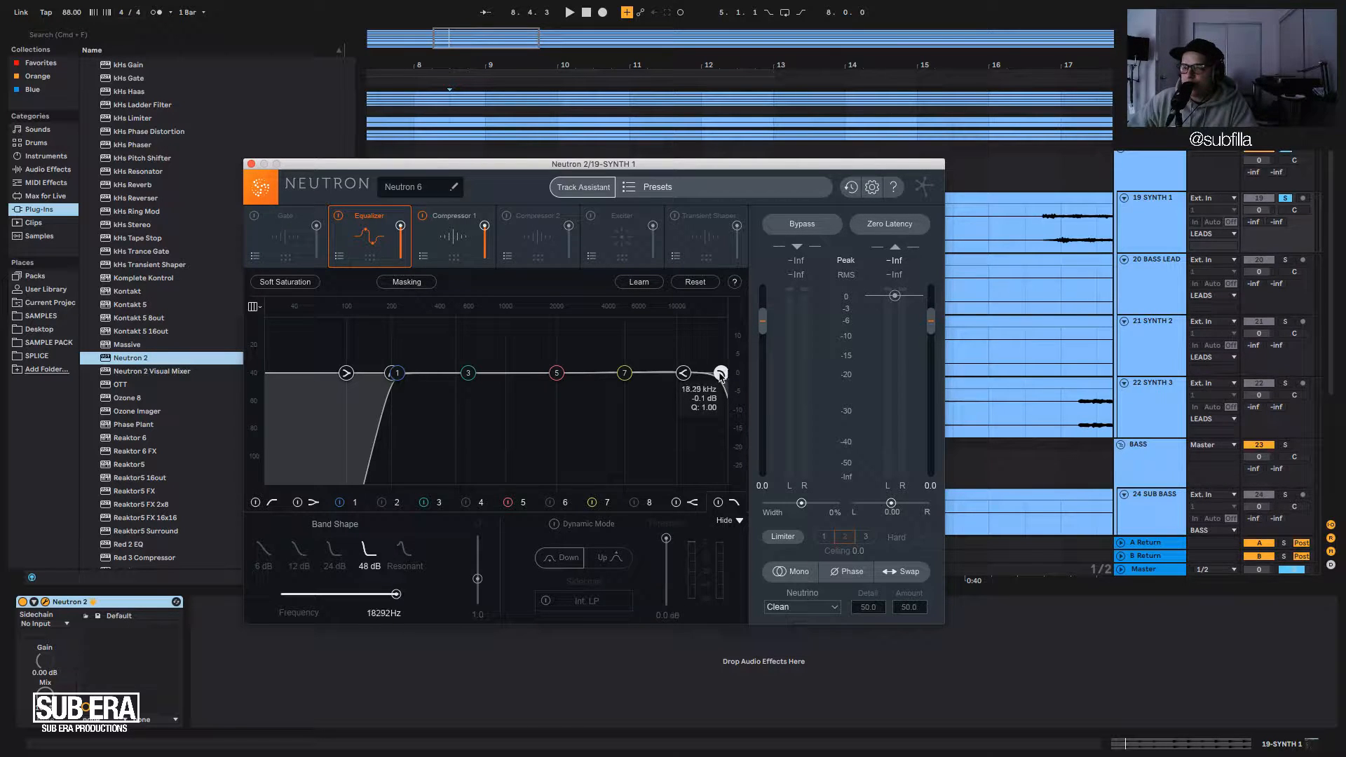
left_click_drag(721, 378, 725, 380)
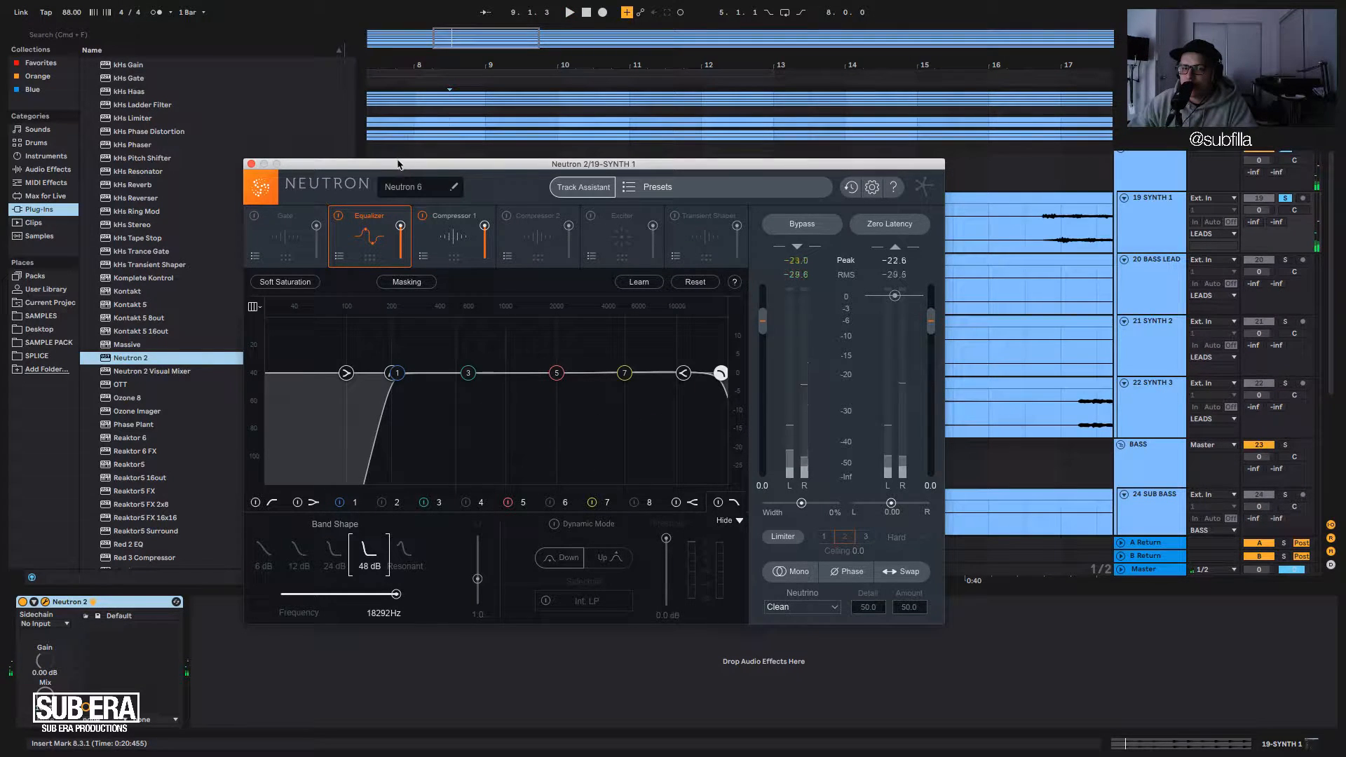
left_click_drag(398, 165, 443, 367)
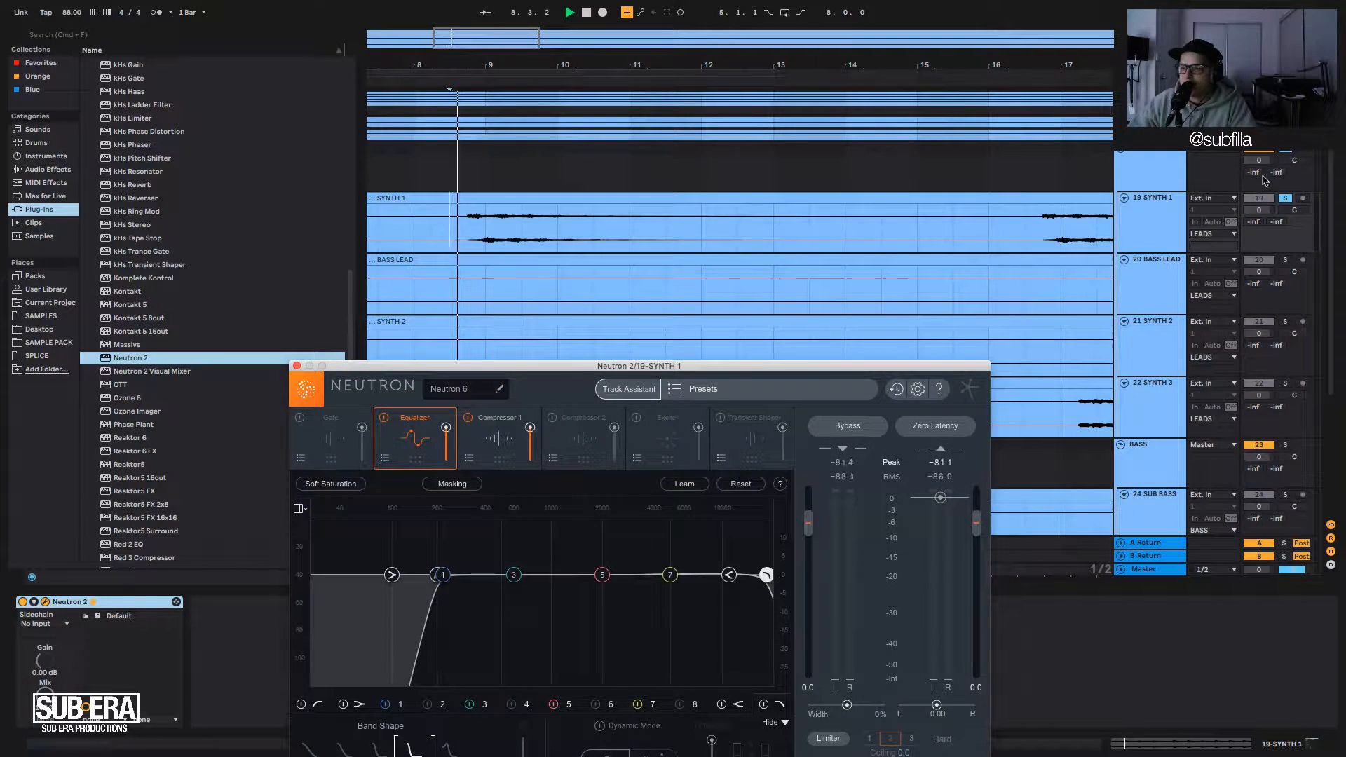
key("space")
left_click_drag(619, 372, 615, 320)
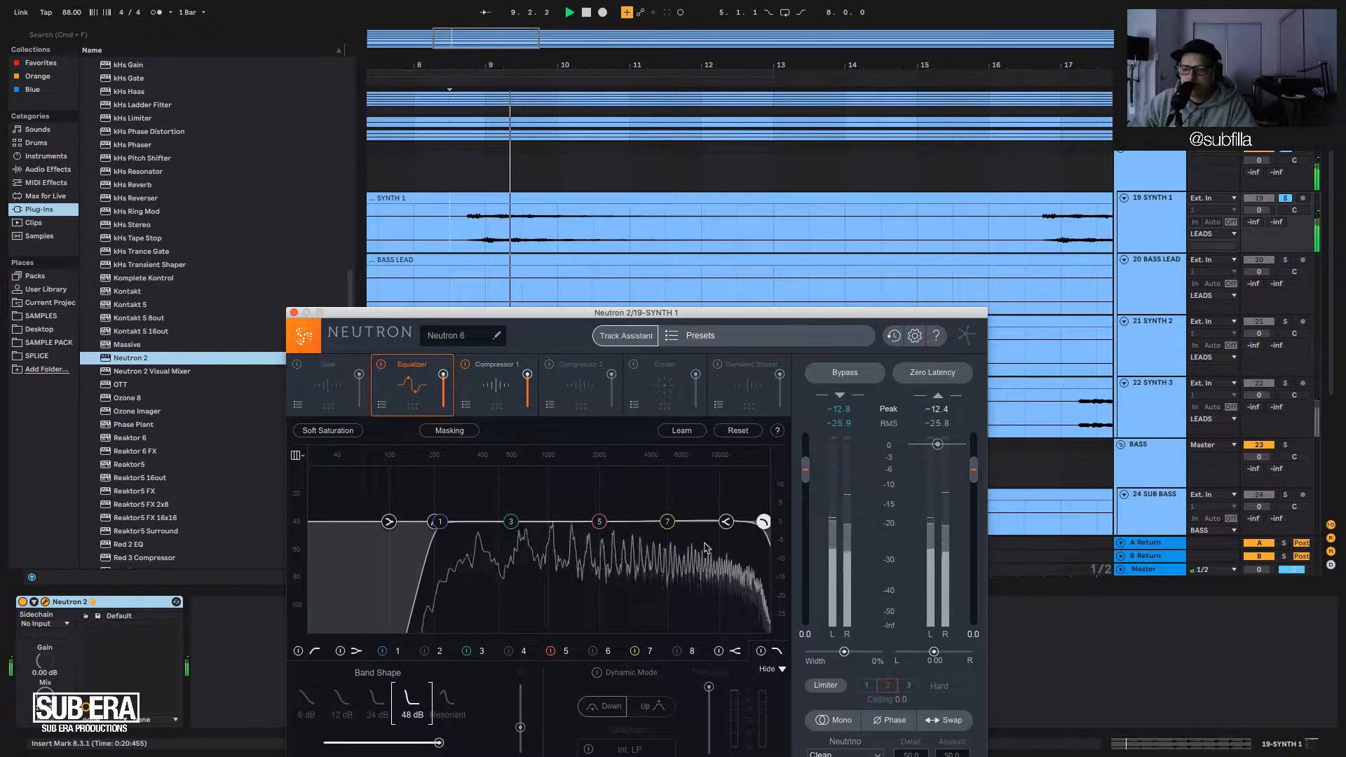
left_click_drag(667, 521, 615, 512)
key("space")
key("super+z")
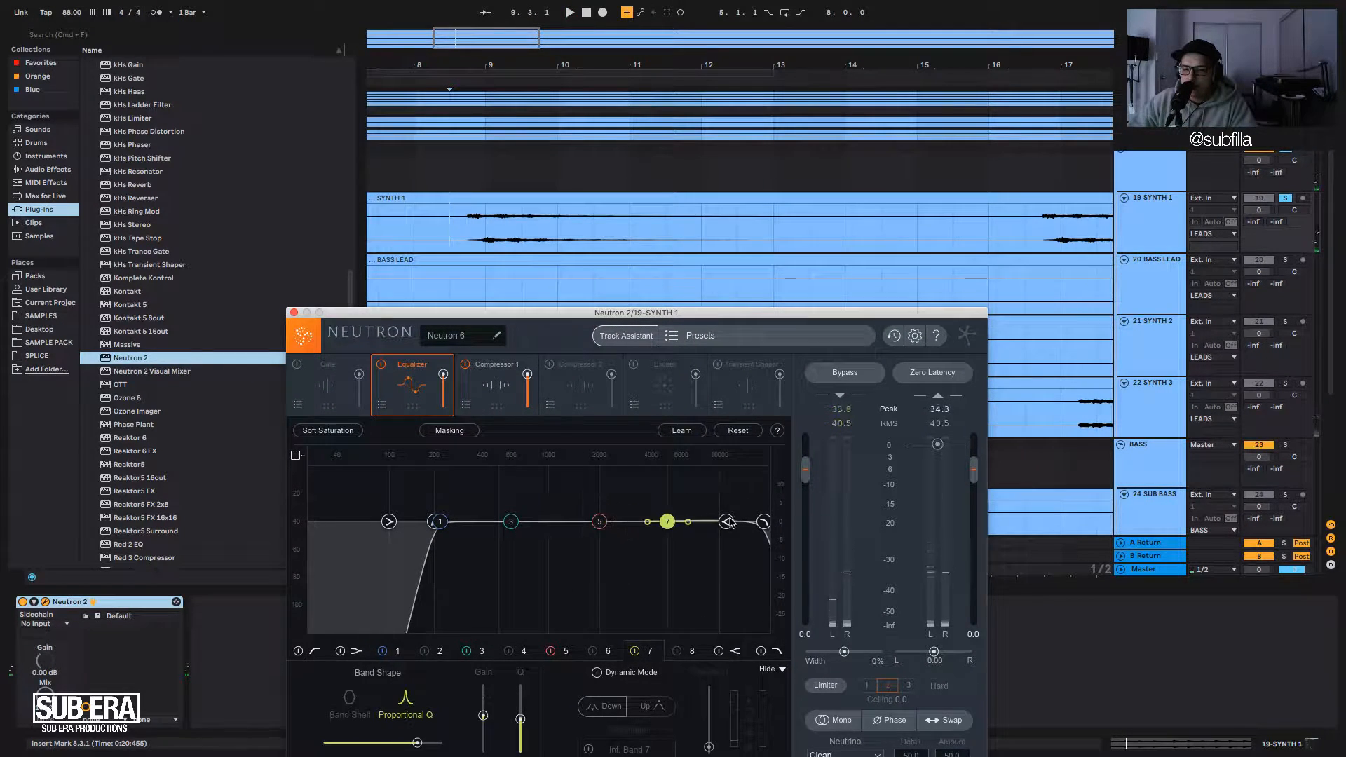
Set the equalizer's high shelf to a 1.1 dB boost at 2215 Hz and play SYNTH 1 to hear it.
left_click_drag(727, 521, 608, 518)
key("space")
left_click_drag(619, 317, 619, 304)
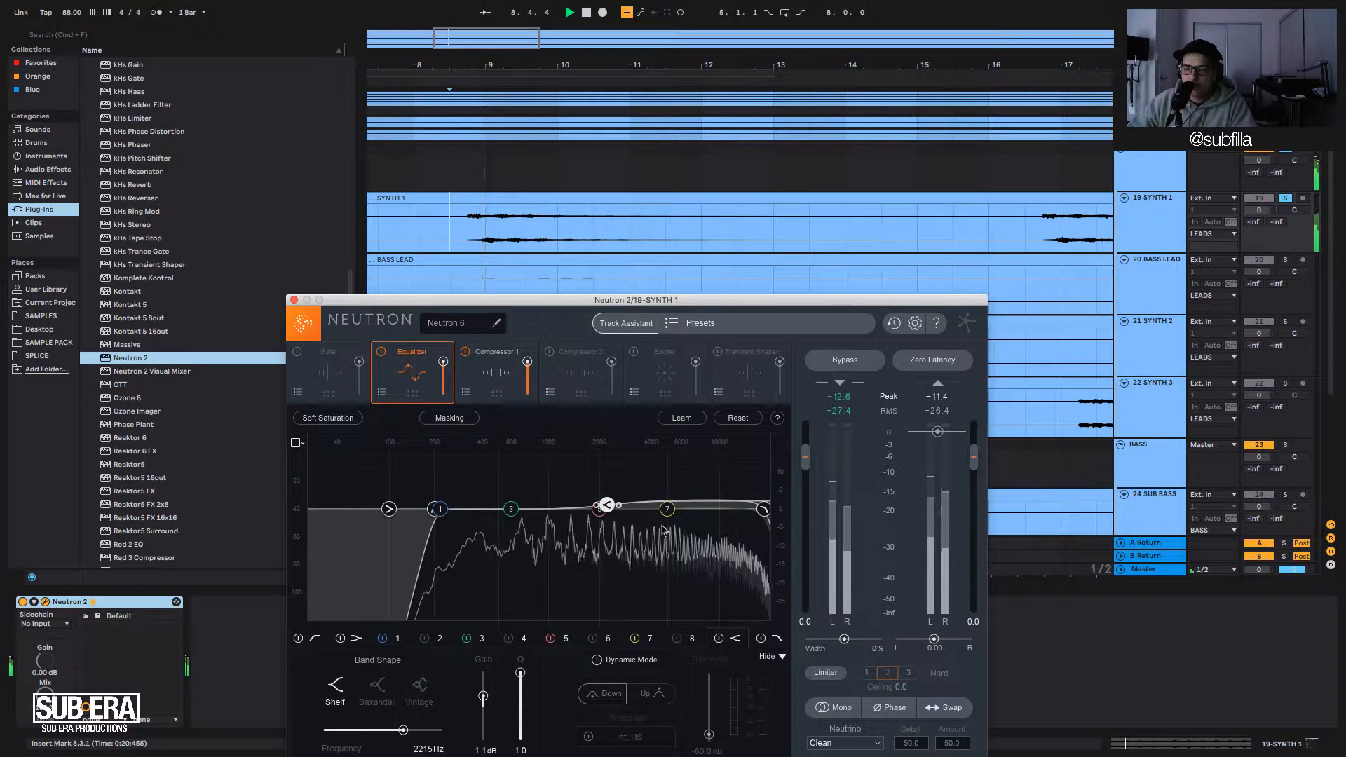
Try a narrow boost on equalizer band 3 at 691 Hz with 13.1 dB gain and a Q of 40.
left_click_drag(509, 516, 509, 491)
key("space")
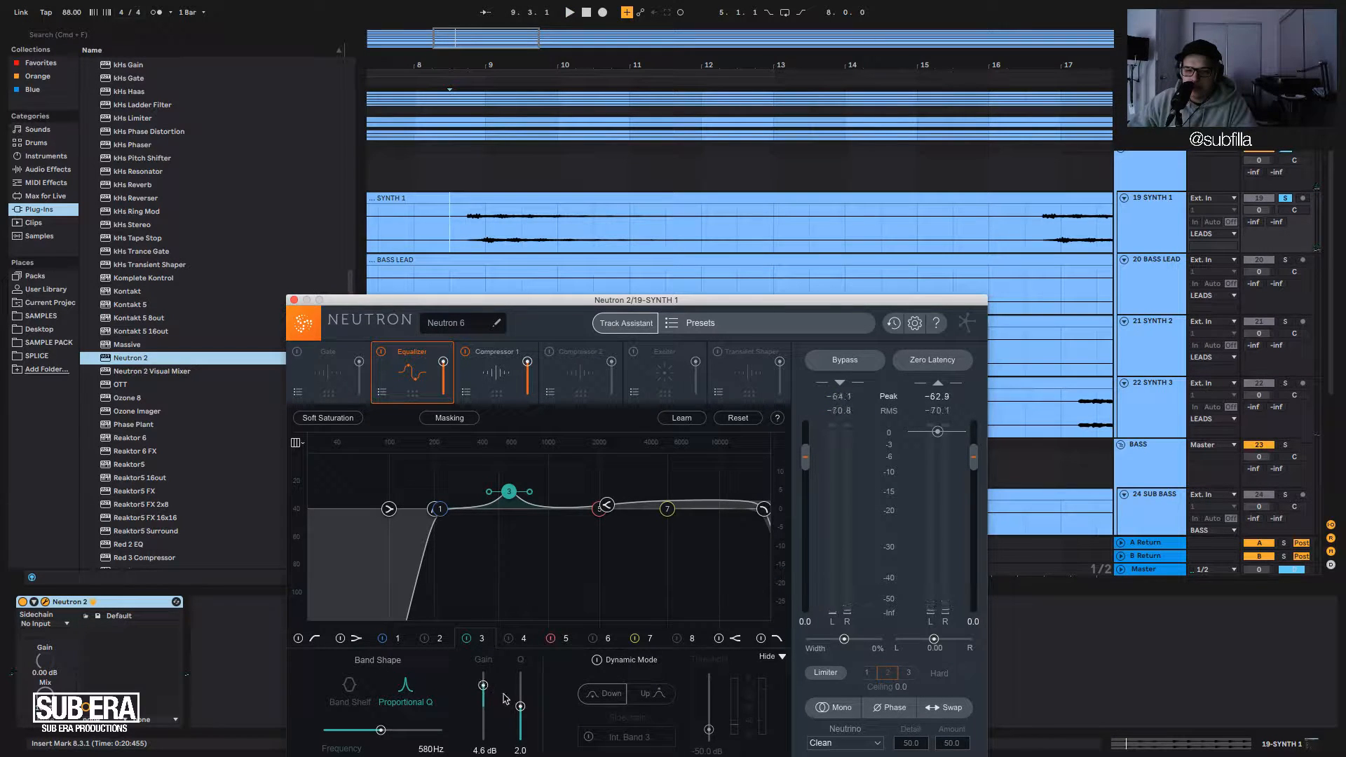
left_click_drag(518, 705, 516, 662)
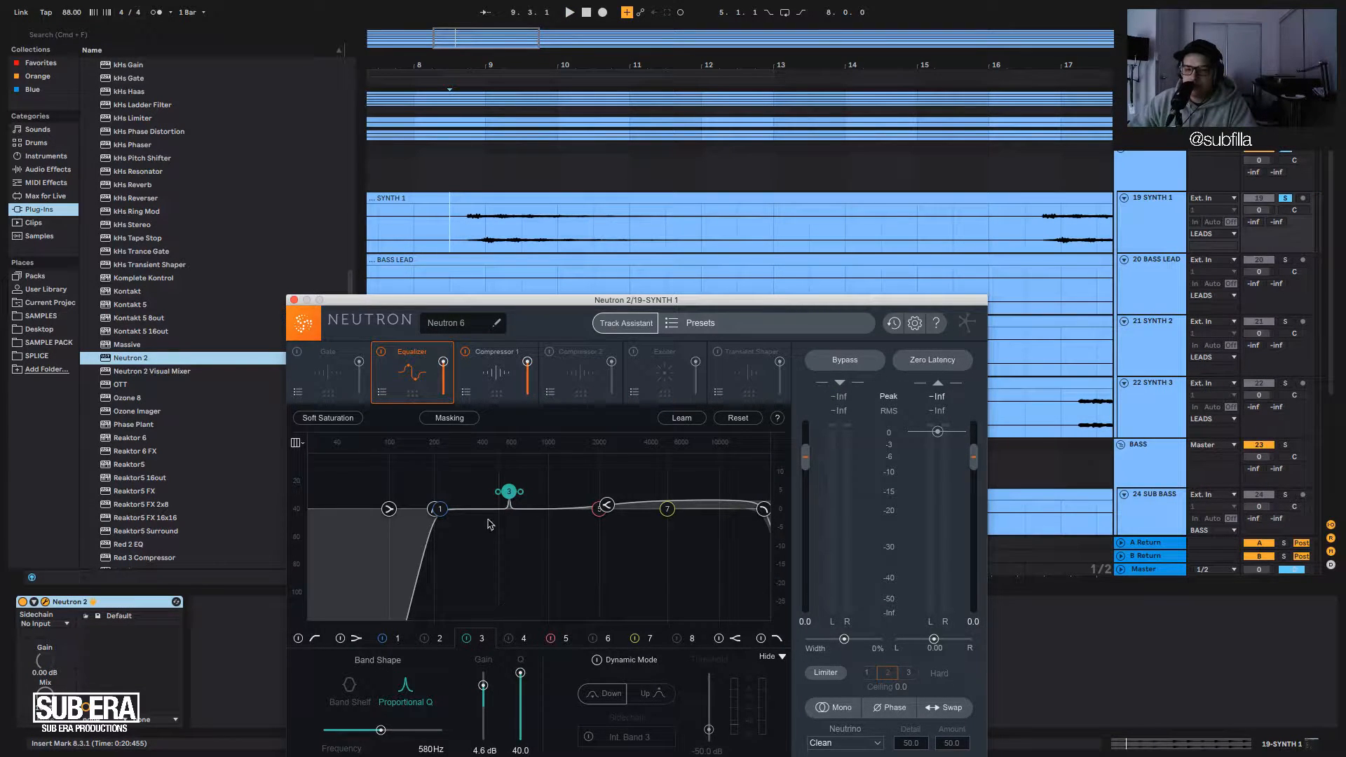
left_click_drag(509, 492, 522, 464)
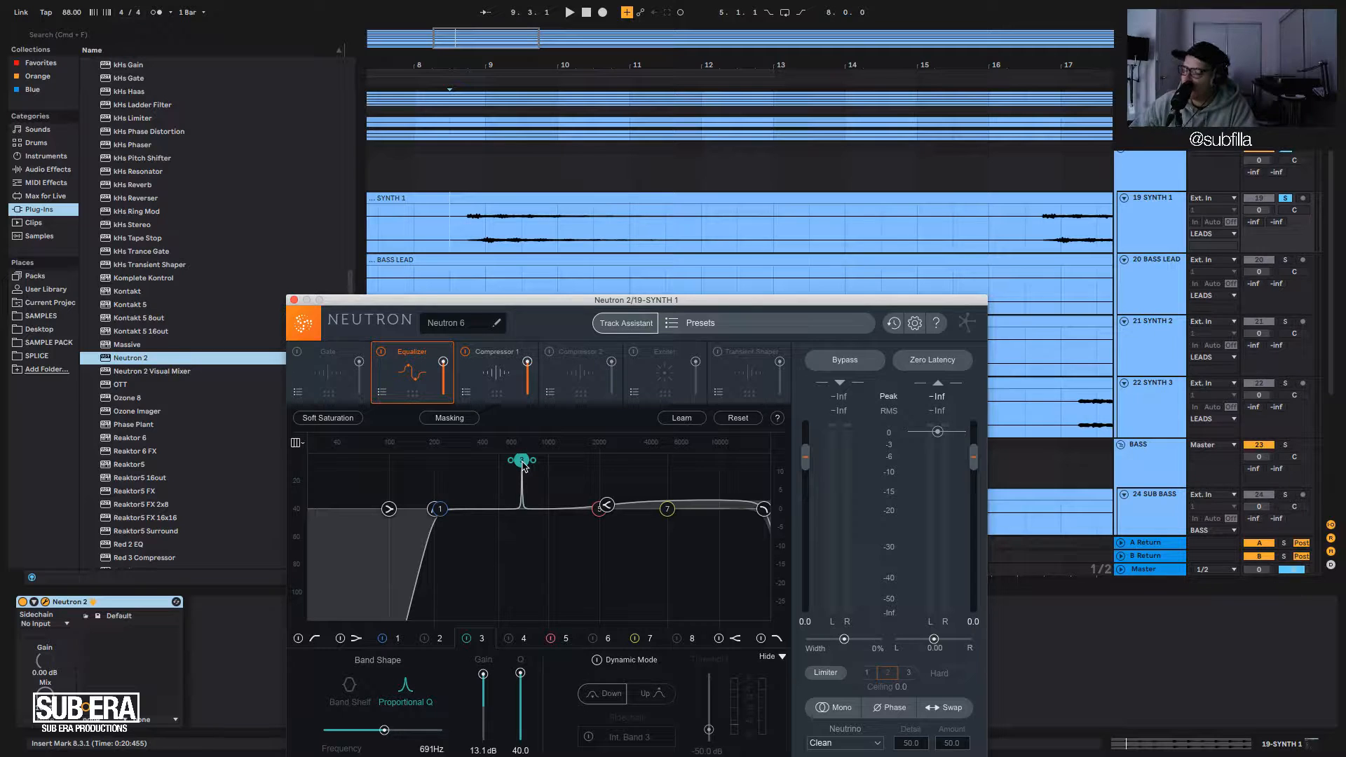
Set equalizer band 3 to a 1.9 dB cut at 986 Hz with a Q of 2.1 while playing SYNTH 1.
left_click_drag(522, 466, 549, 520)
key("space")
key("space")
key("space")
key("space")
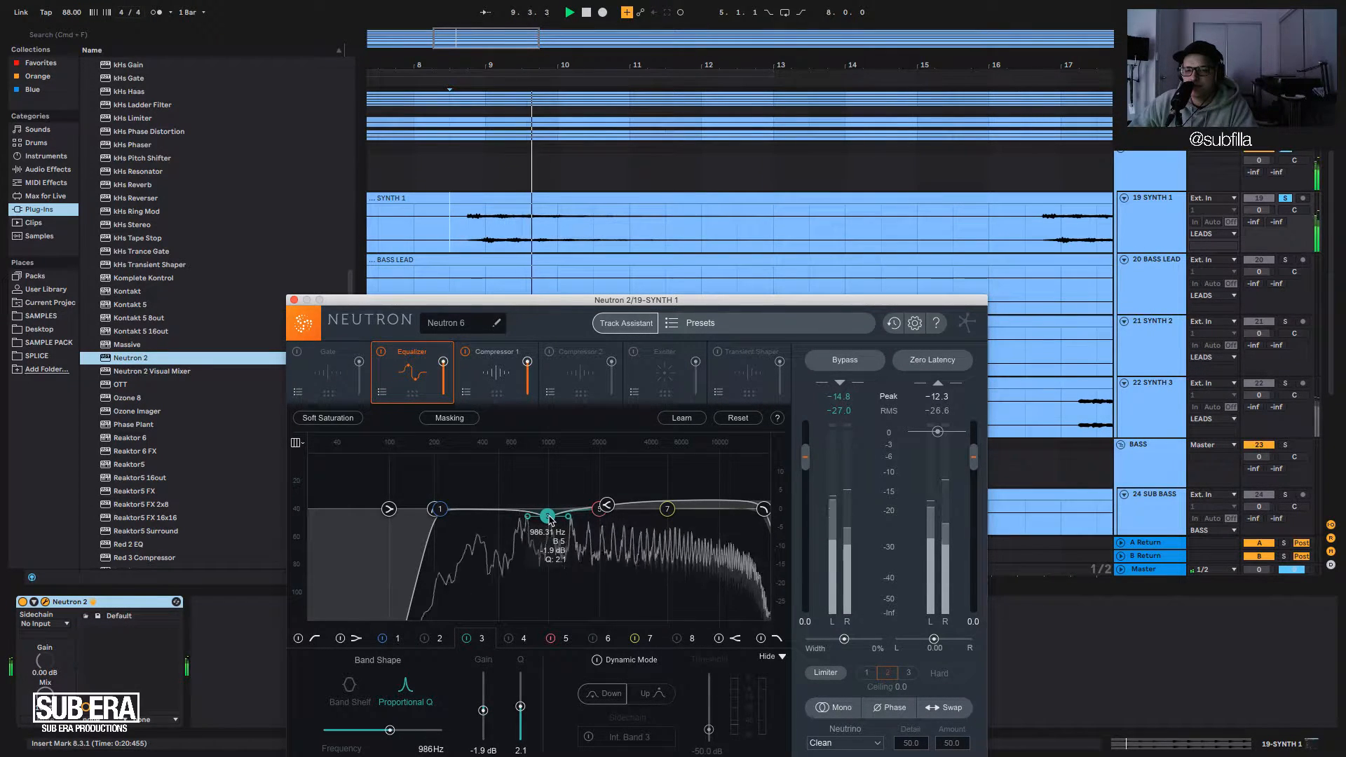
In Compressor 1, set band 1's threshold to -17.1 dB and enable a second band with the crossover slightly above 200 Hz.
left_click(495, 371)
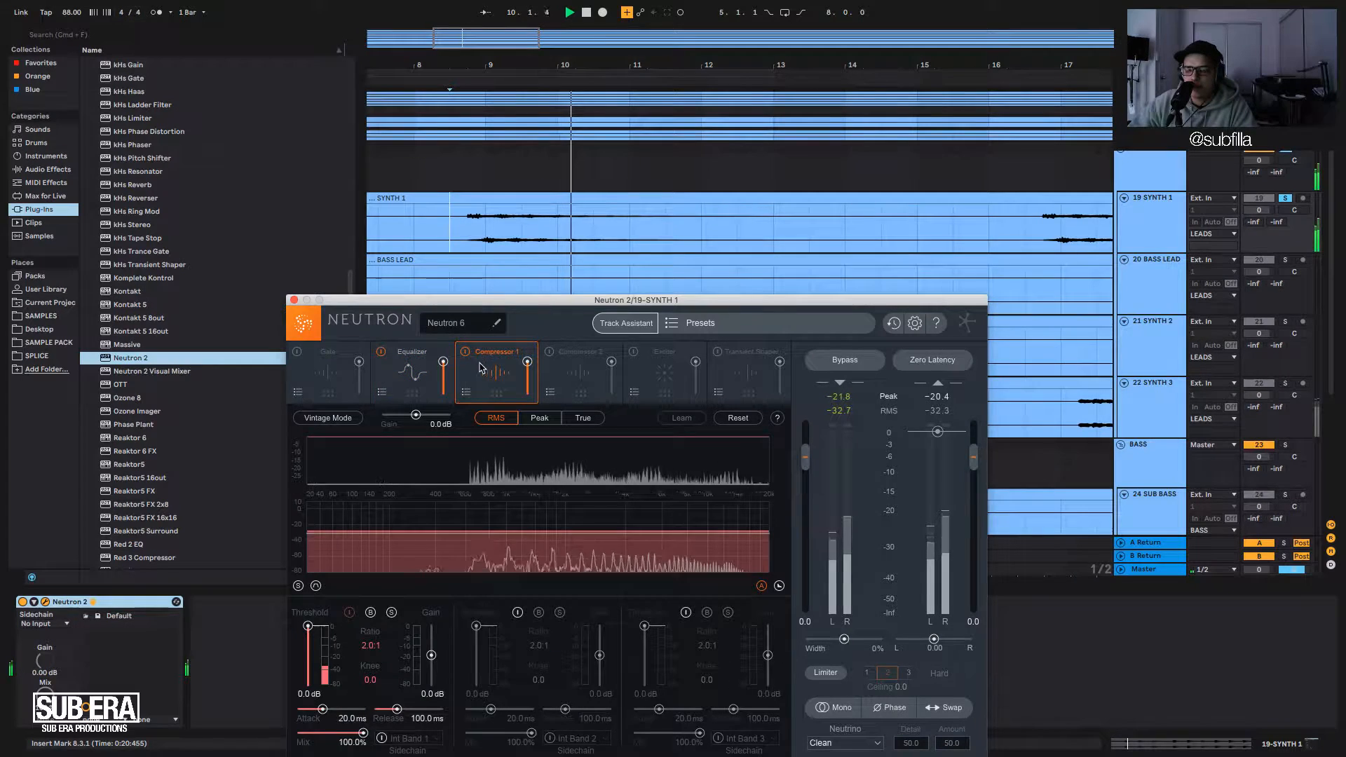
left_click(310, 653)
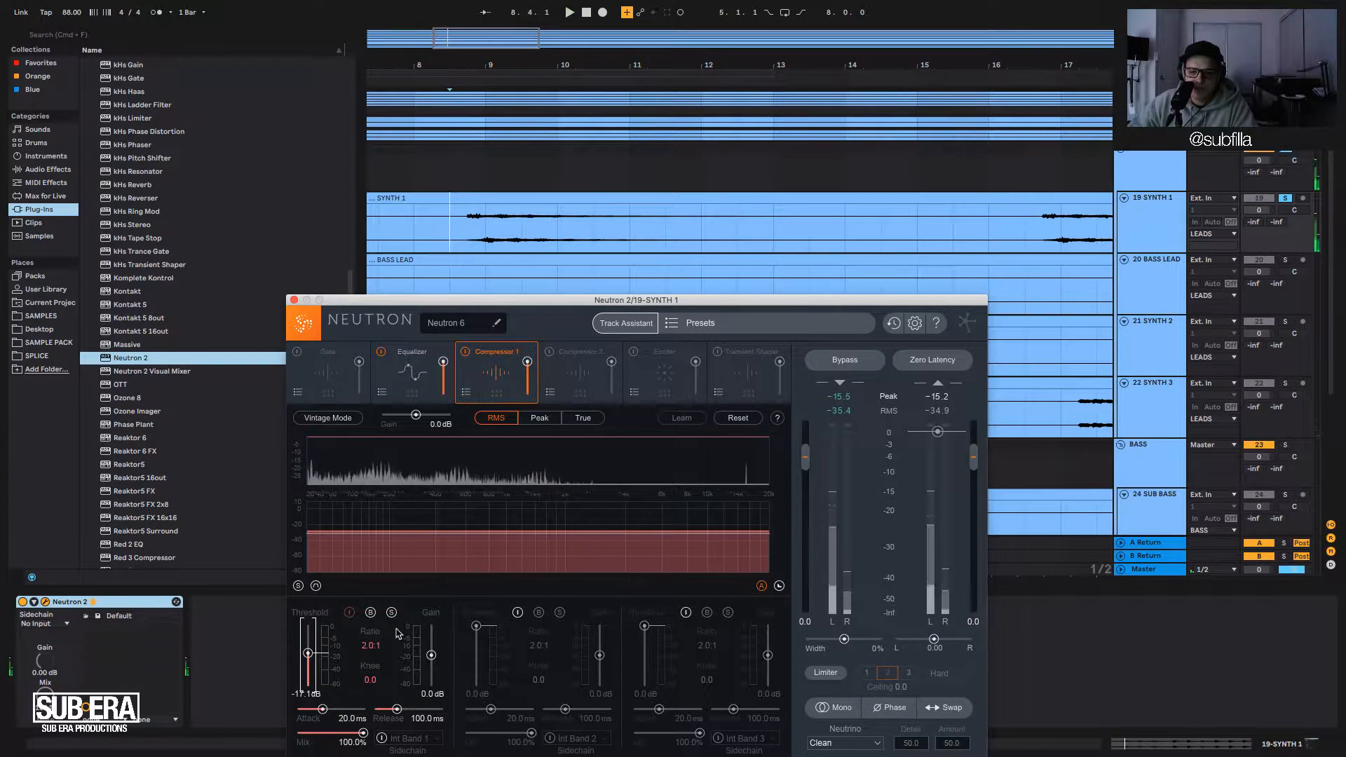
left_click(518, 613)
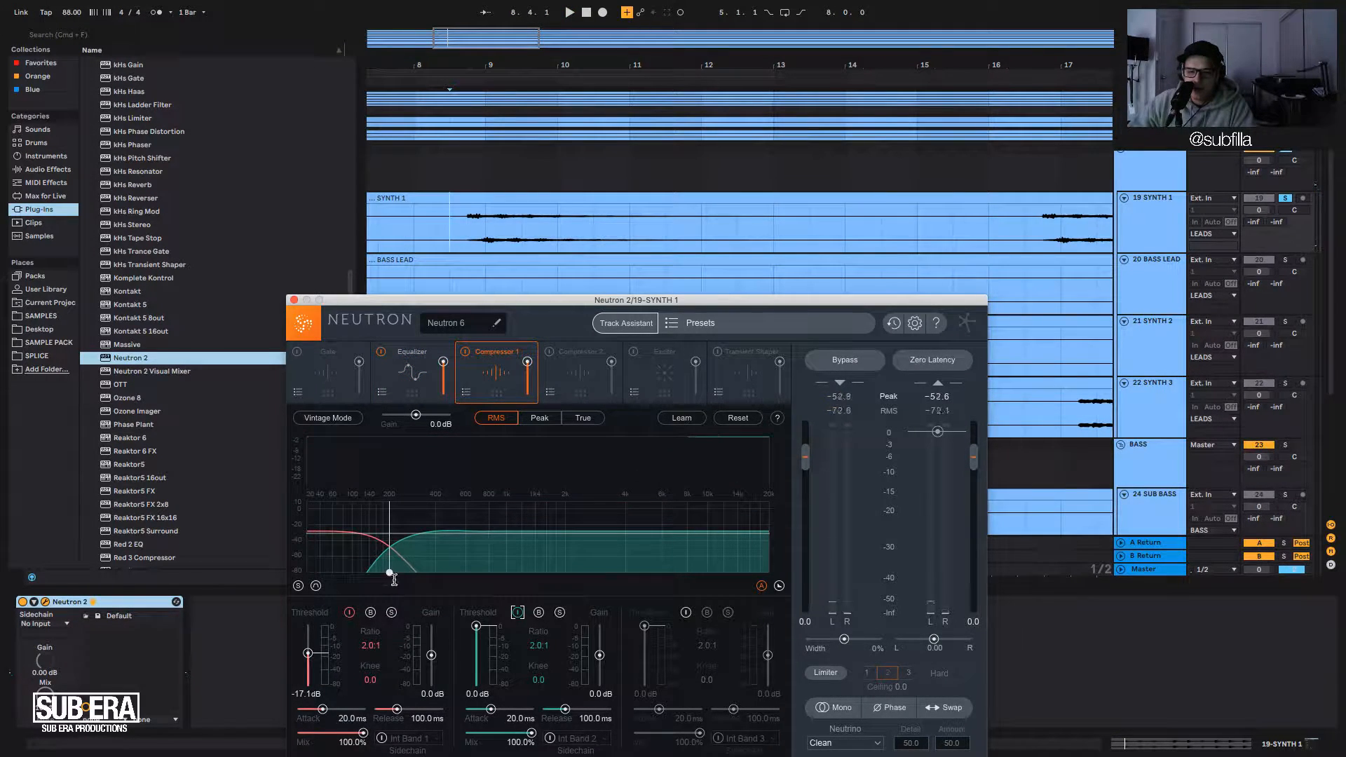
left_click_drag(390, 573, 394, 574)
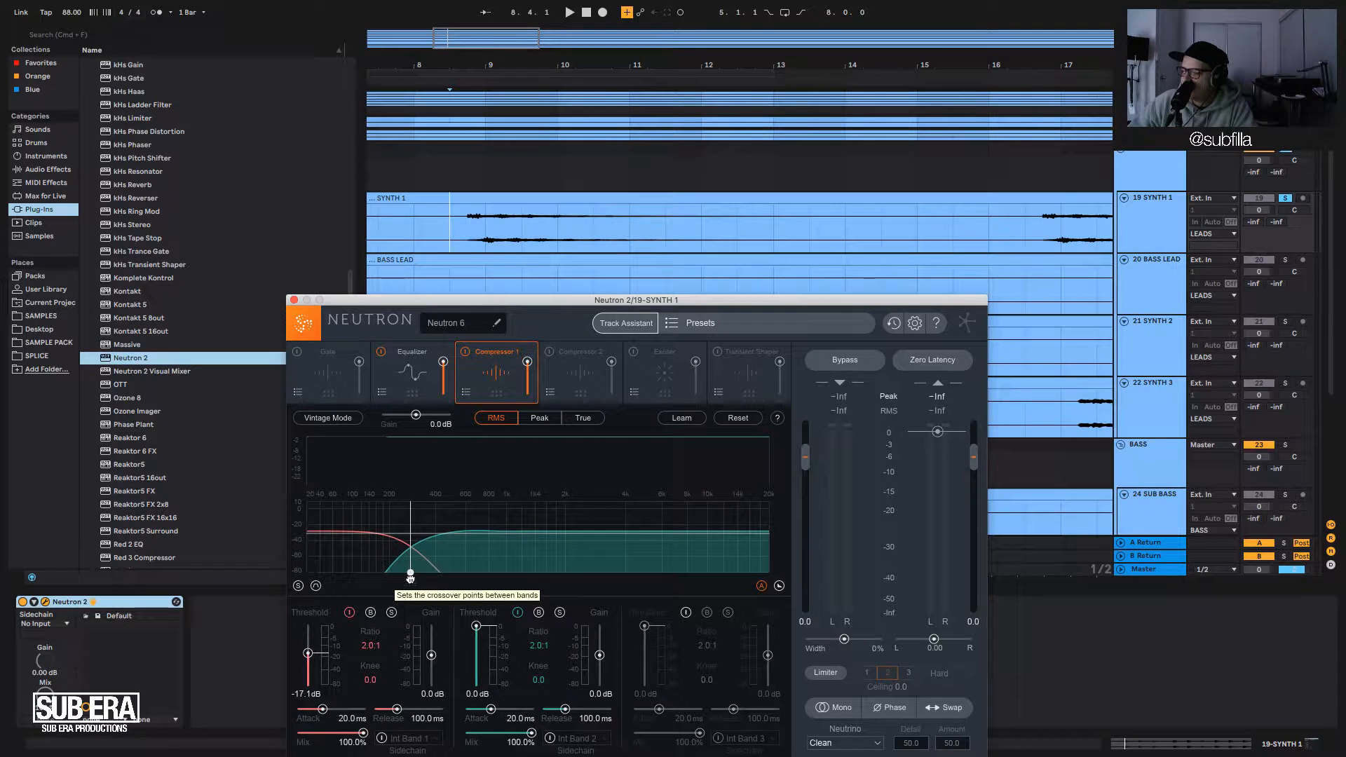
left_click_drag(421, 577, 427, 580)
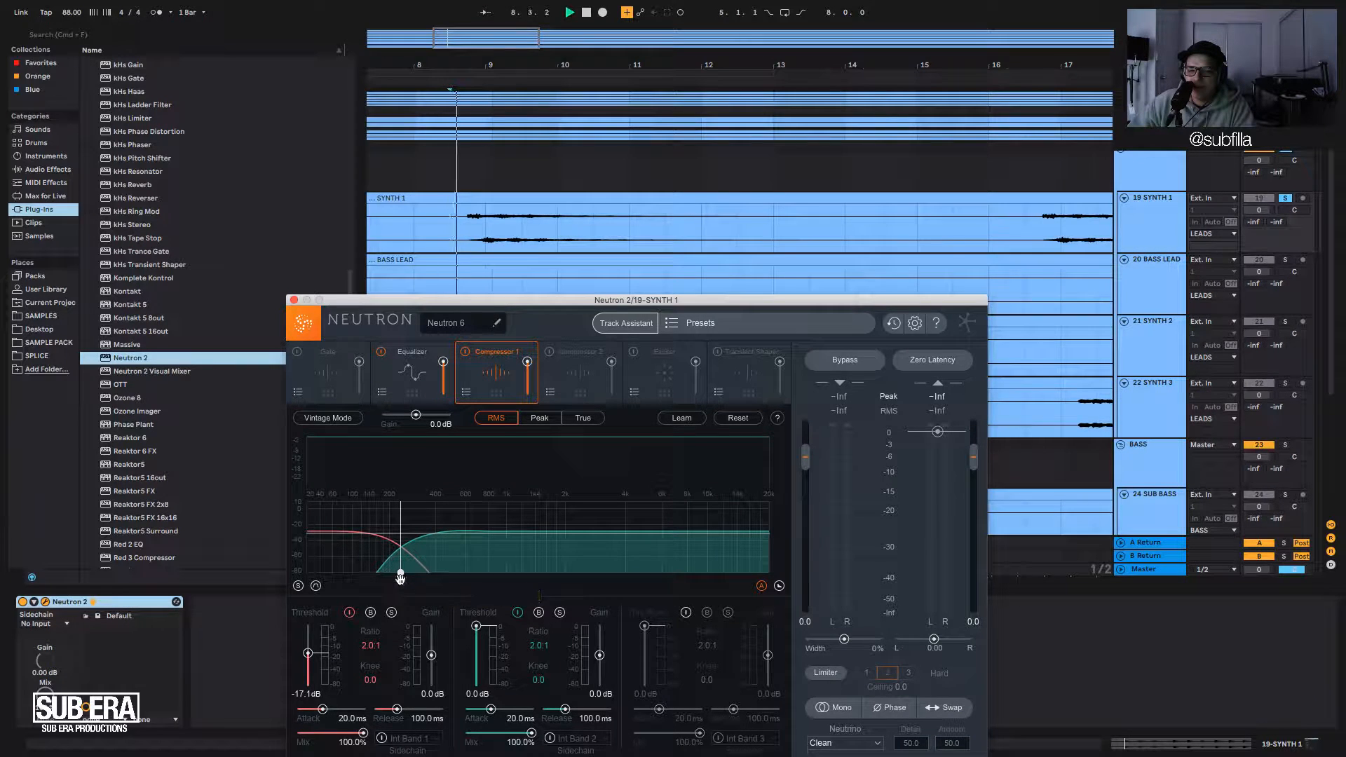
key("space")
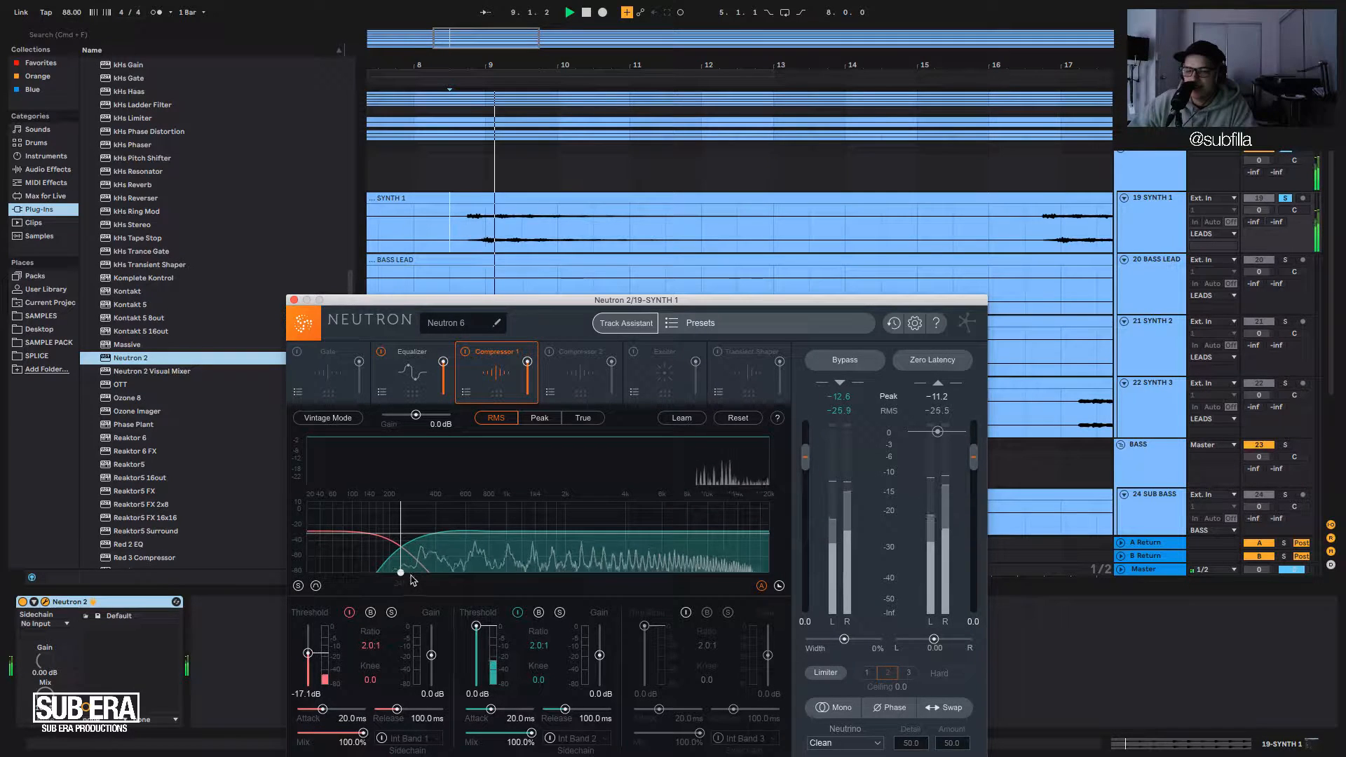
left_click_drag(400, 569, 406, 570)
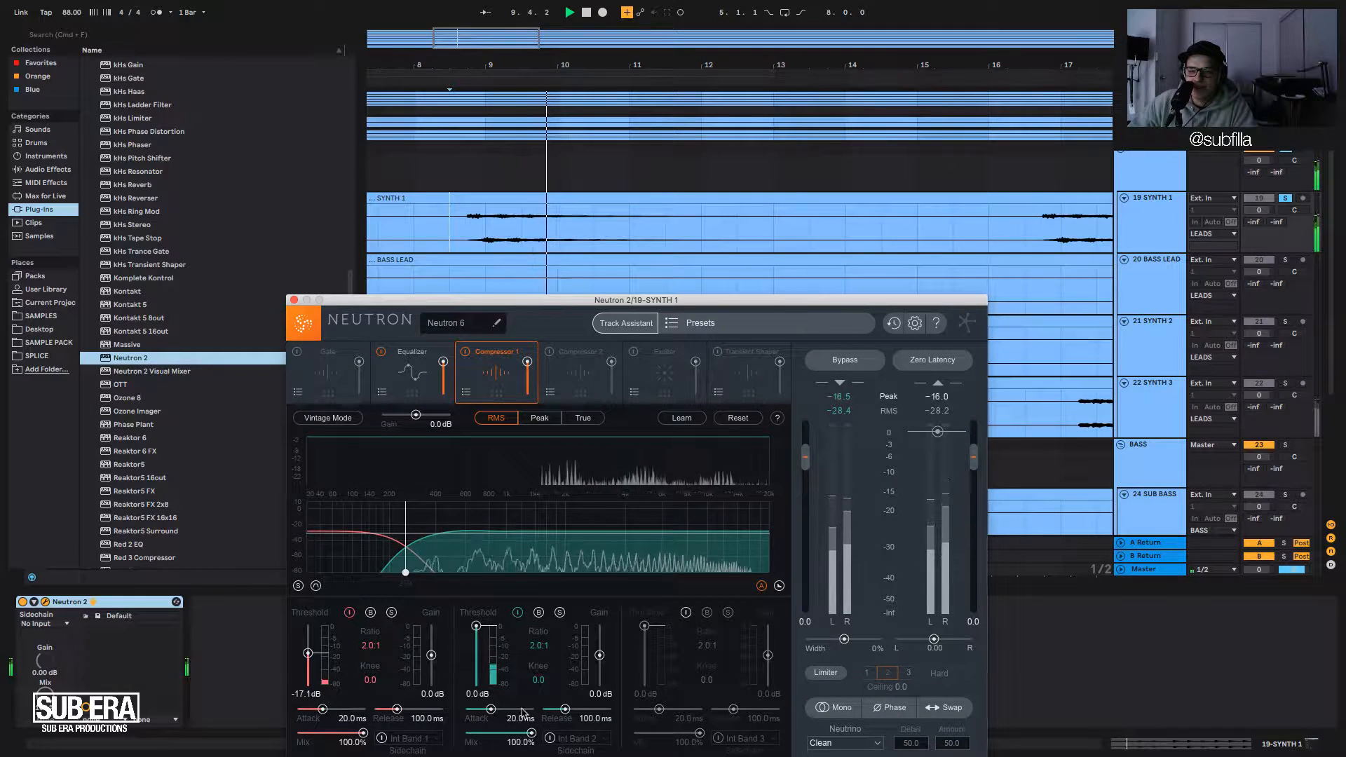
Set Compressor 1's second band to a -32.7 dB threshold, 0.7 dB gain and 59.72 ms release.
left_click_drag(476, 627, 476, 666)
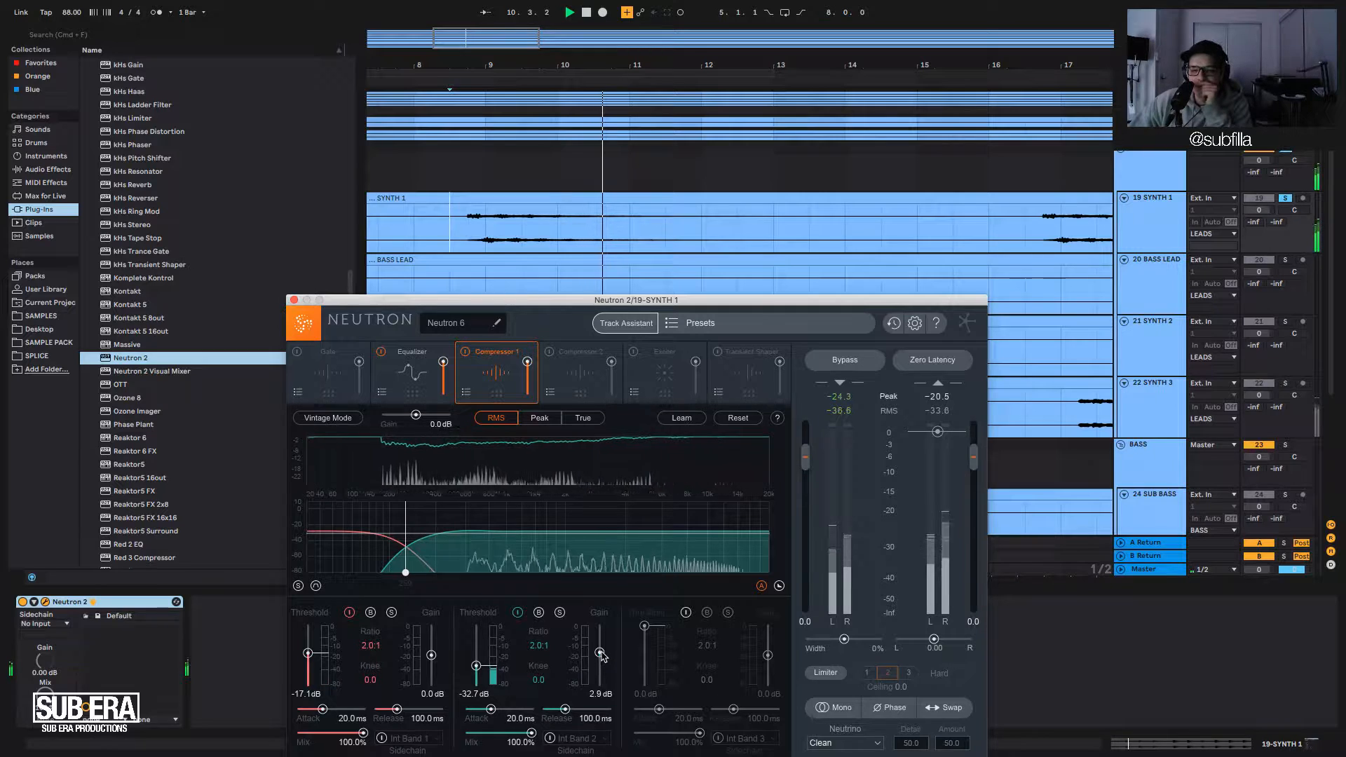
left_click_drag(601, 656, 601, 655)
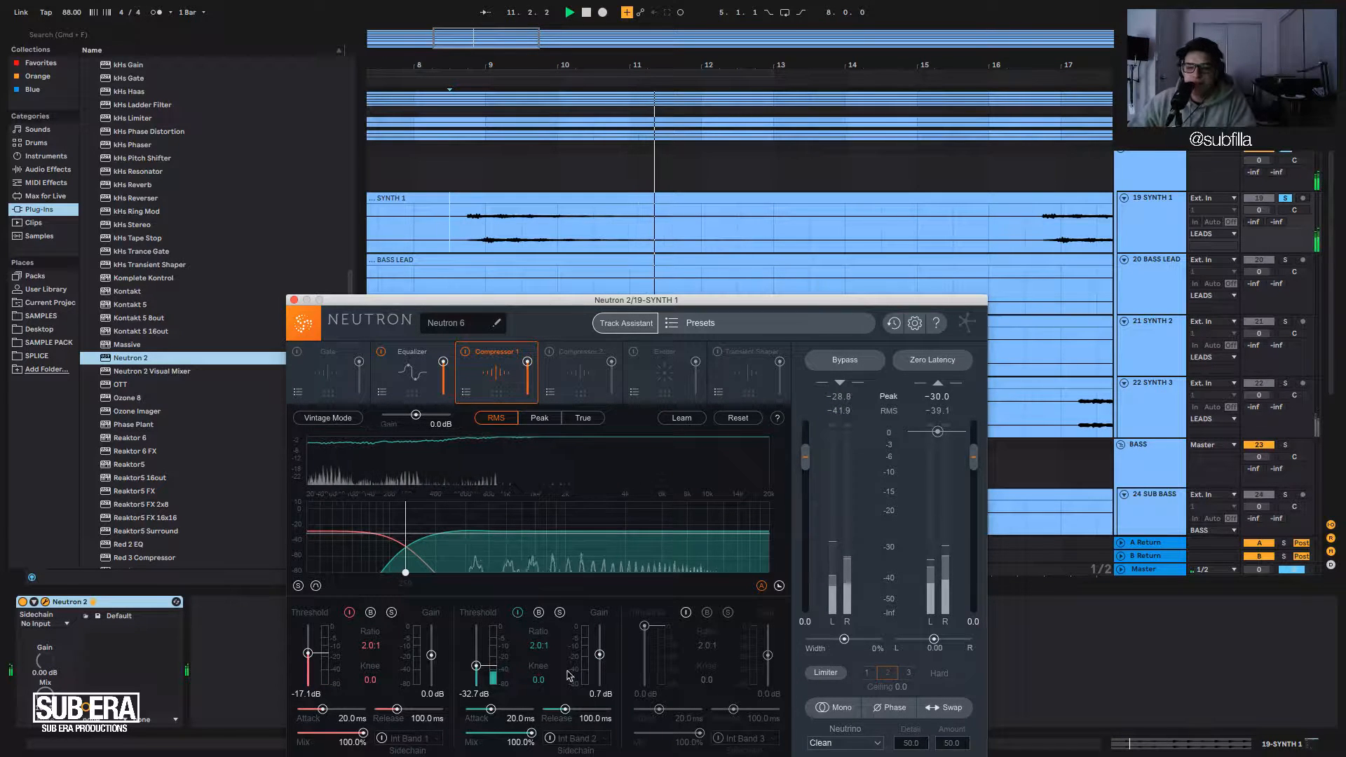
key("space")
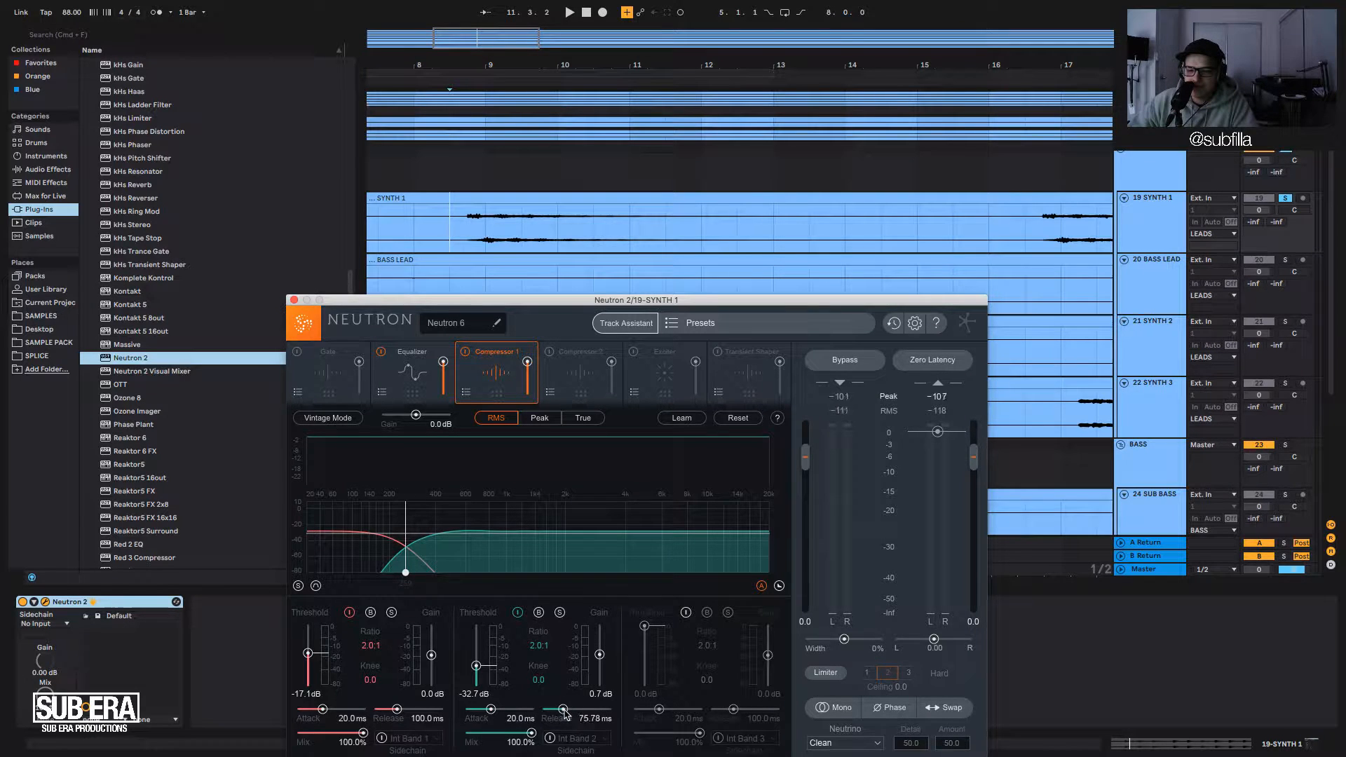
left_click_drag(563, 712, 561, 713)
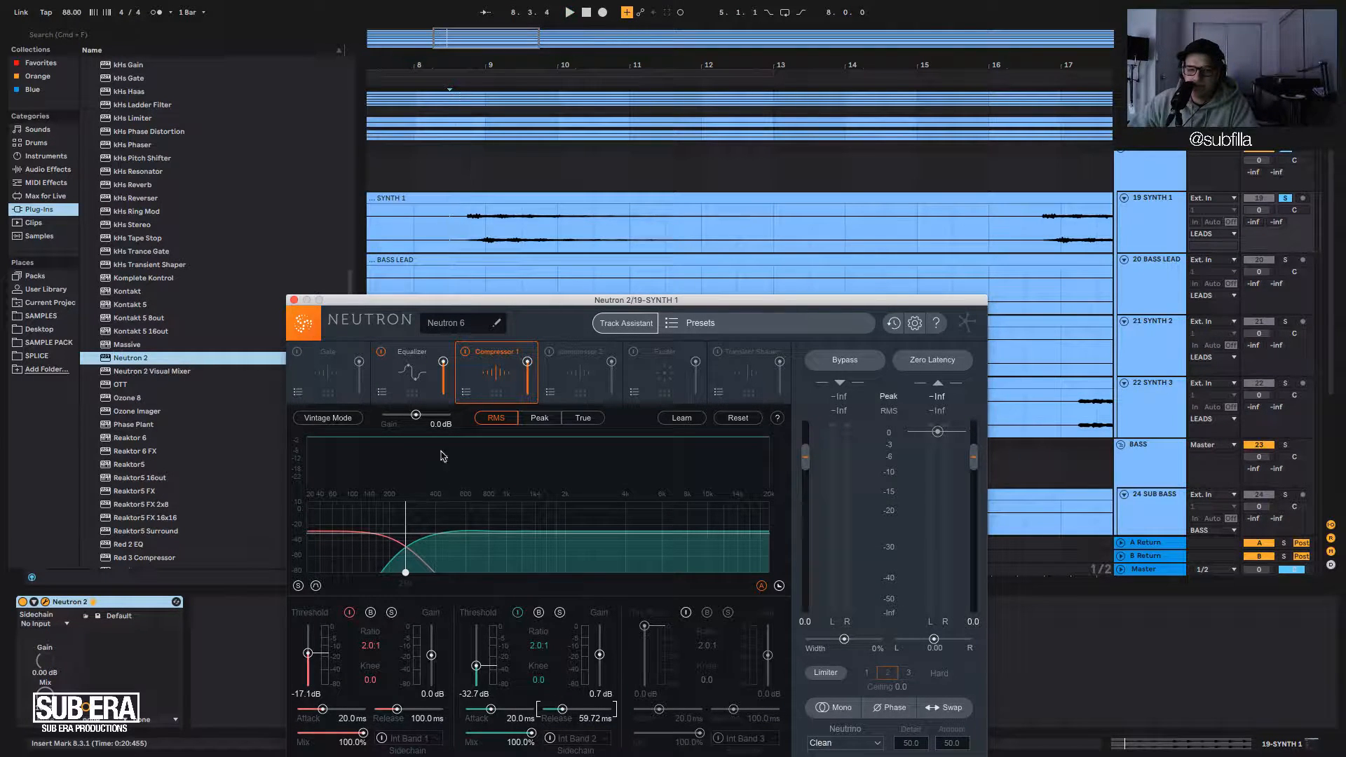
Switch Compressor 1 to Vintage Mode and play SYNTH 1 from 8.3.1 to check it.
left_click(343, 419)
key("space")
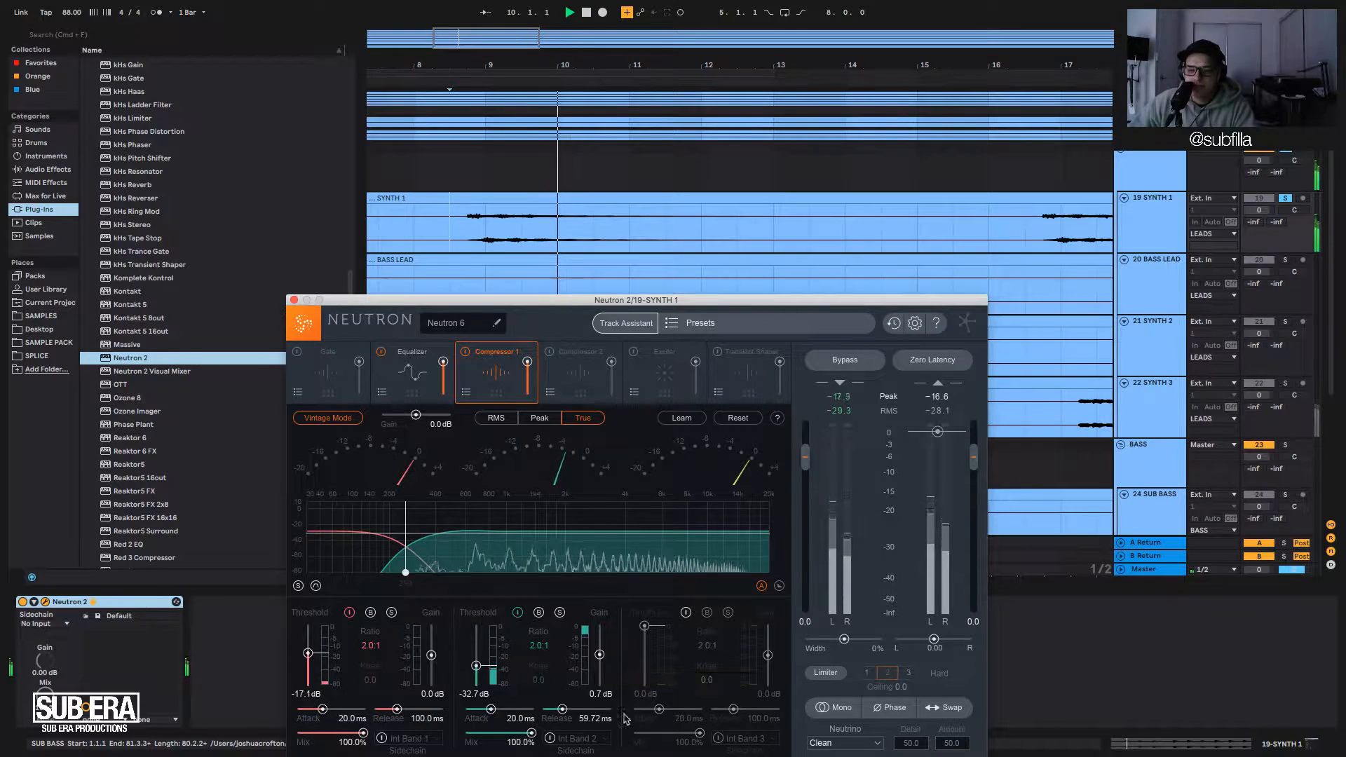
key("space")
Enable Compressor 1's third band with a -46.2 dB threshold and move its crossover to about 8 kHz.
left_click(672, 649)
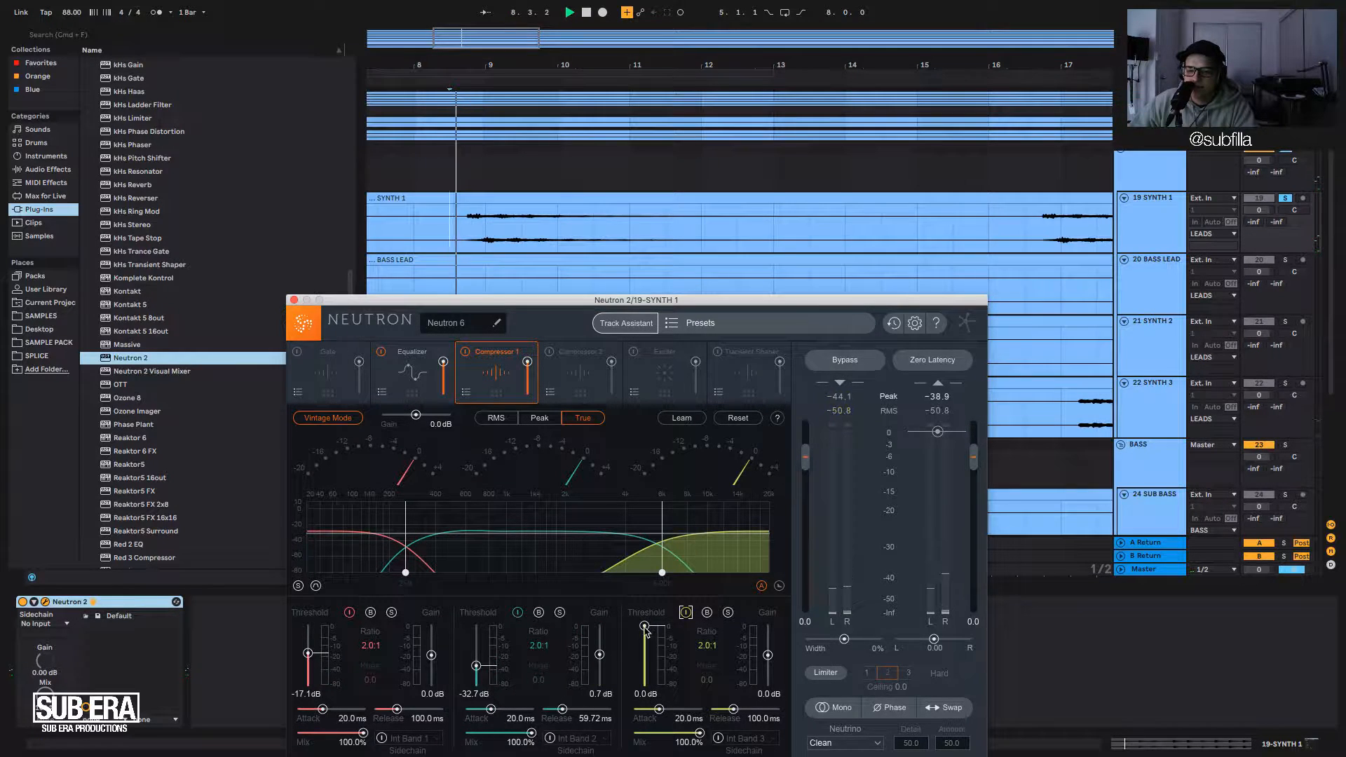
left_click_drag(645, 627, 643, 675)
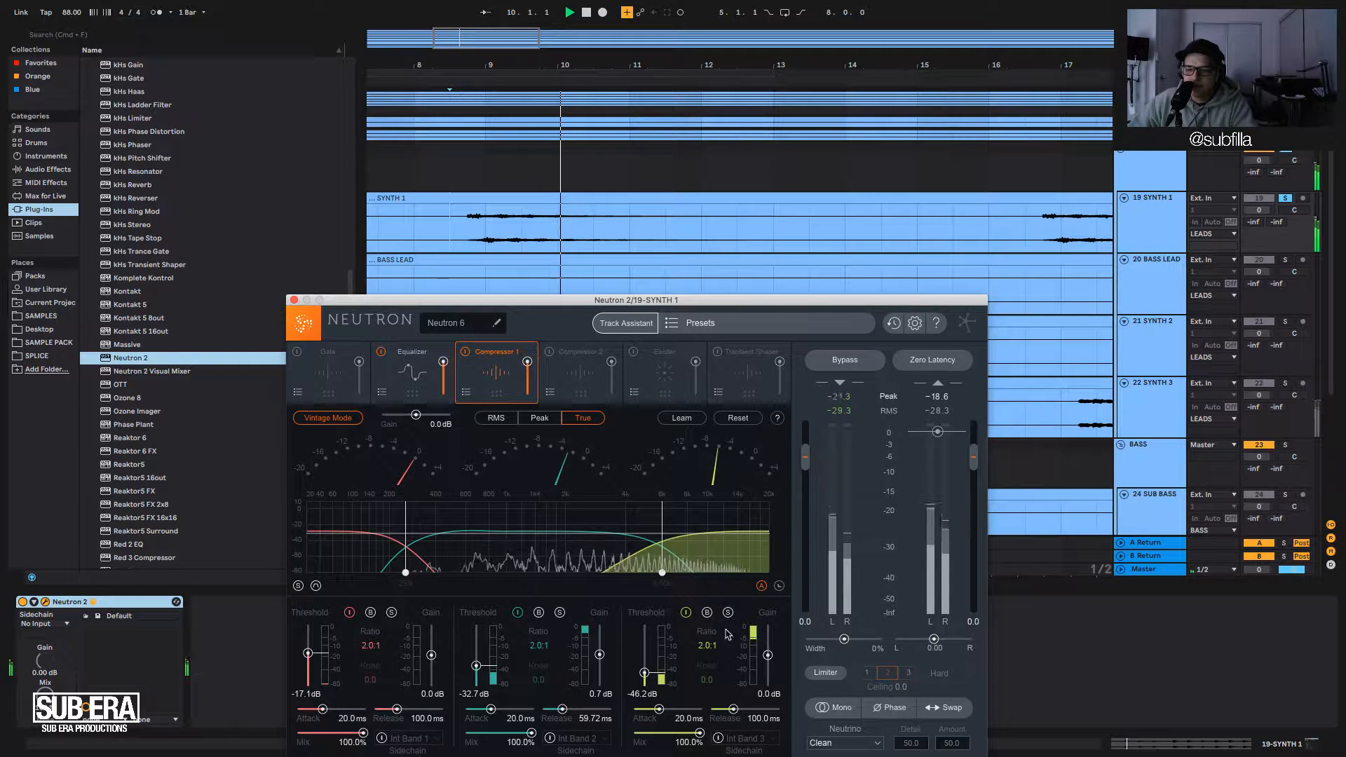
key("space")
left_click_drag(662, 573, 687, 573)
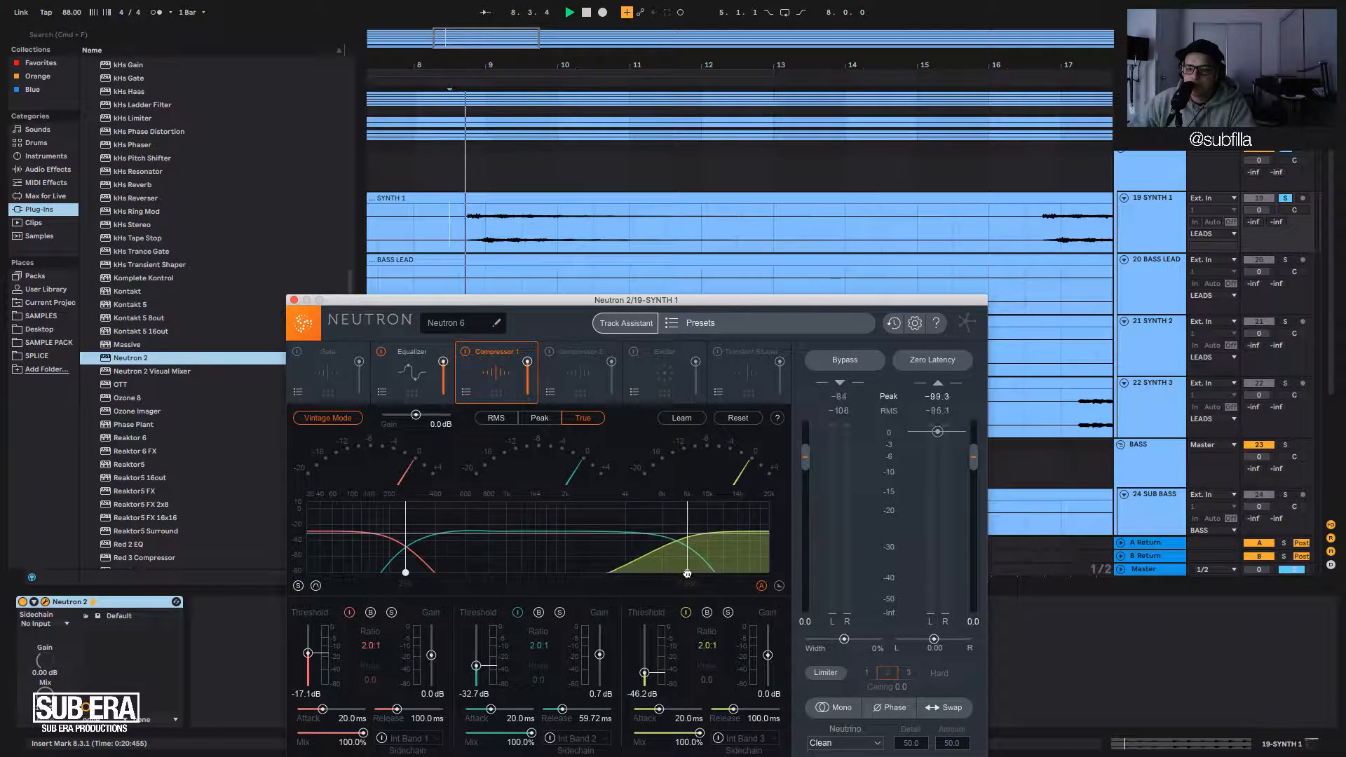
key("space")
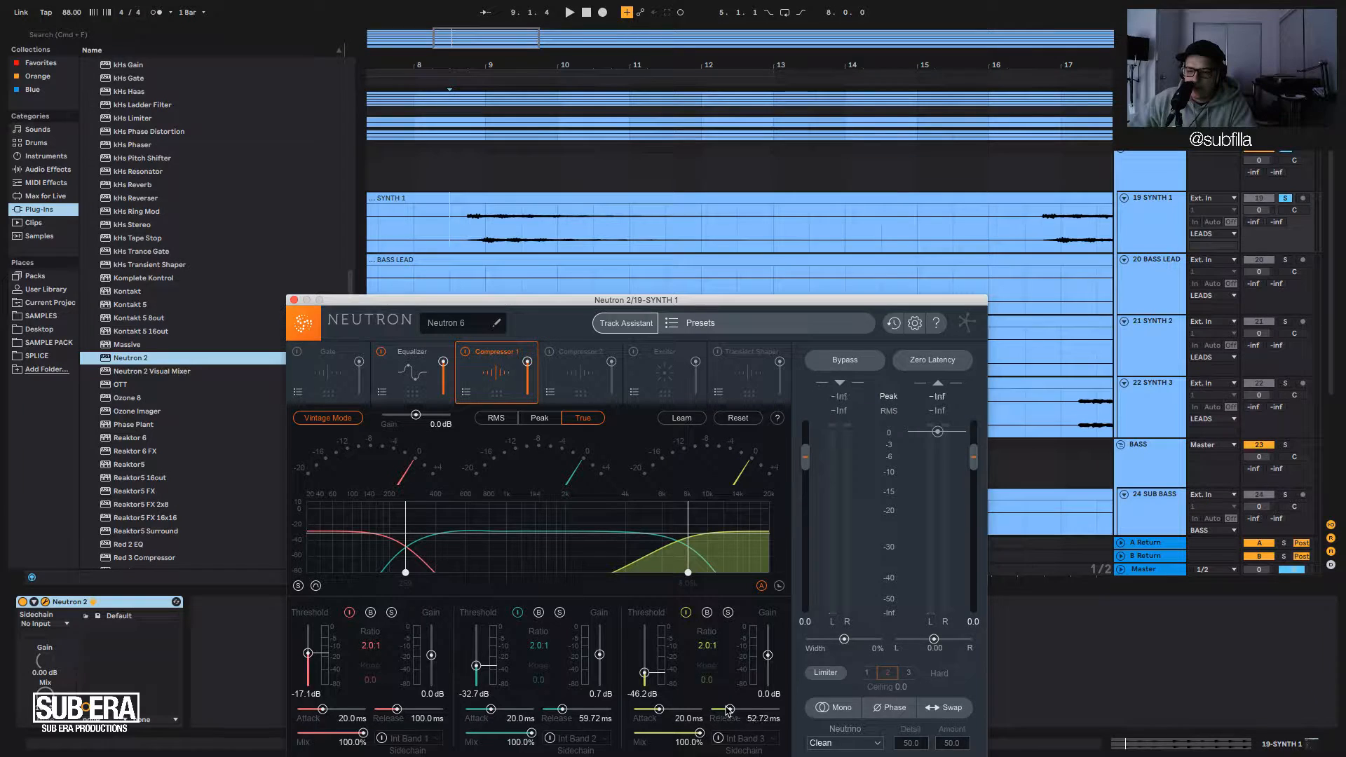
Set the third compressor band's release to 46.35 ms and its gain to 2.1 dB, checking by playing SYNTH 1.
left_click_drag(728, 711, 731, 710)
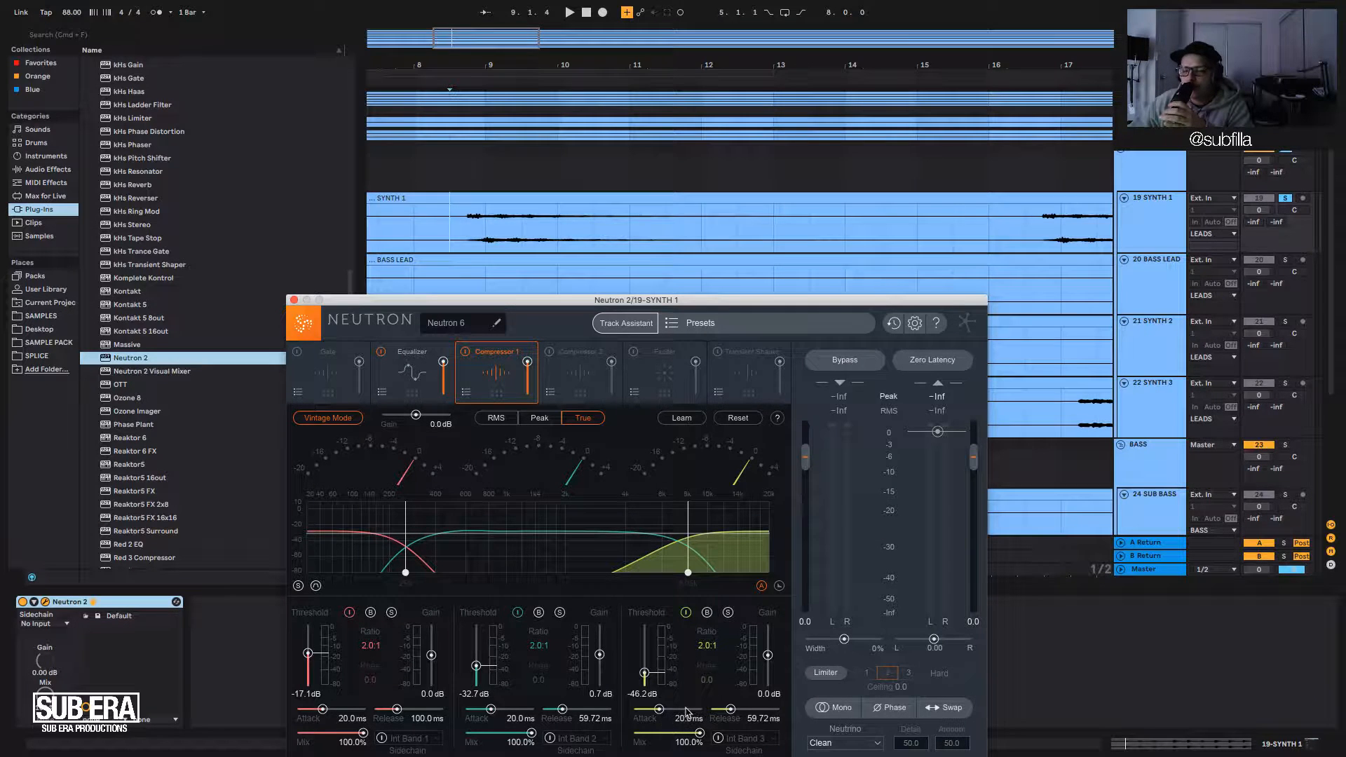
left_click_drag(656, 302, 649, 212)
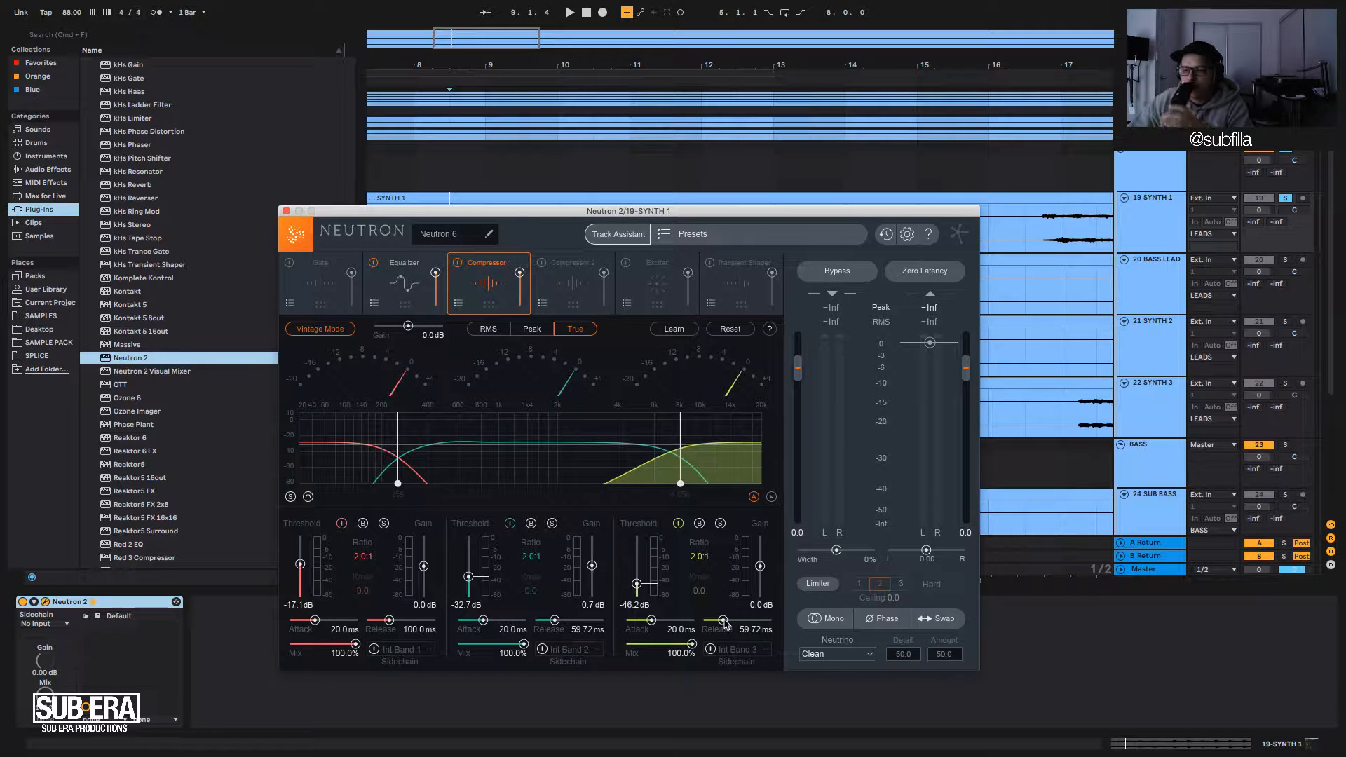
key("space")
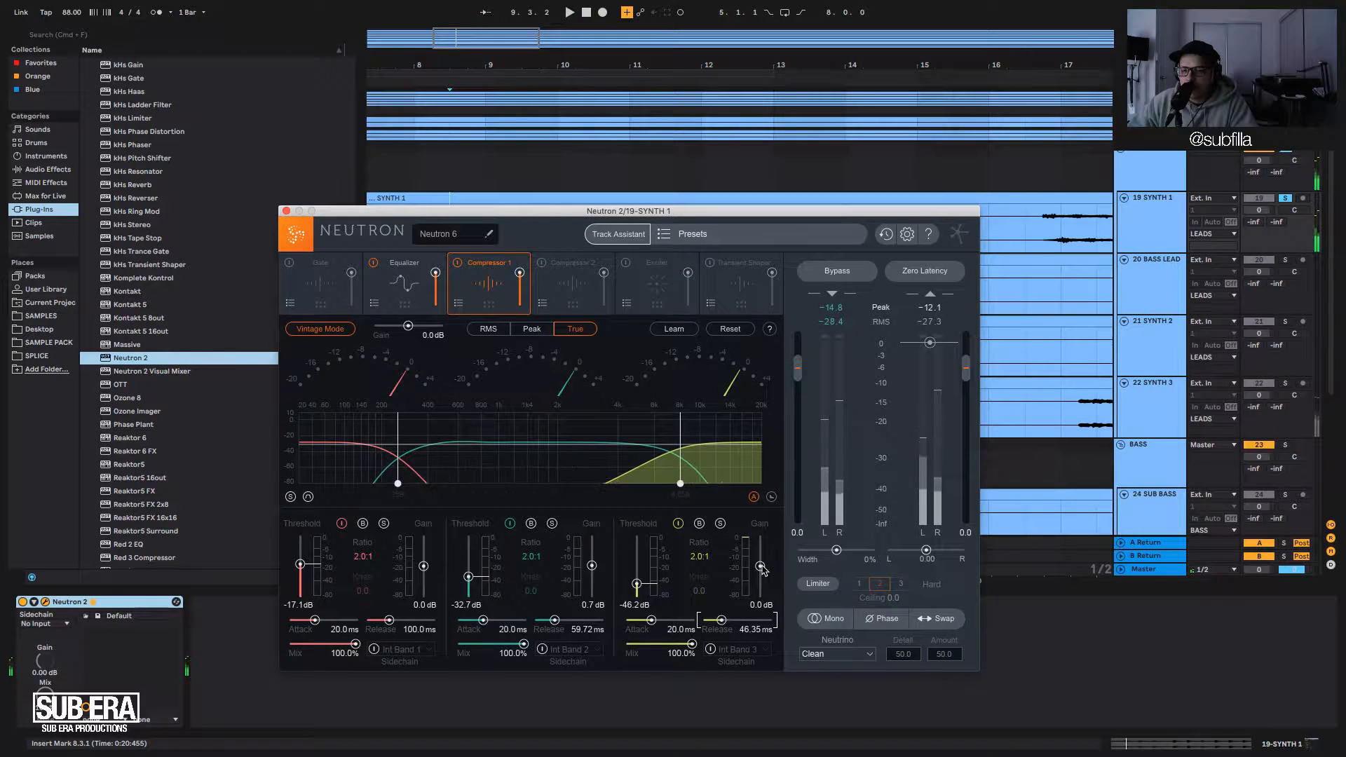
left_click_drag(762, 567, 761, 566)
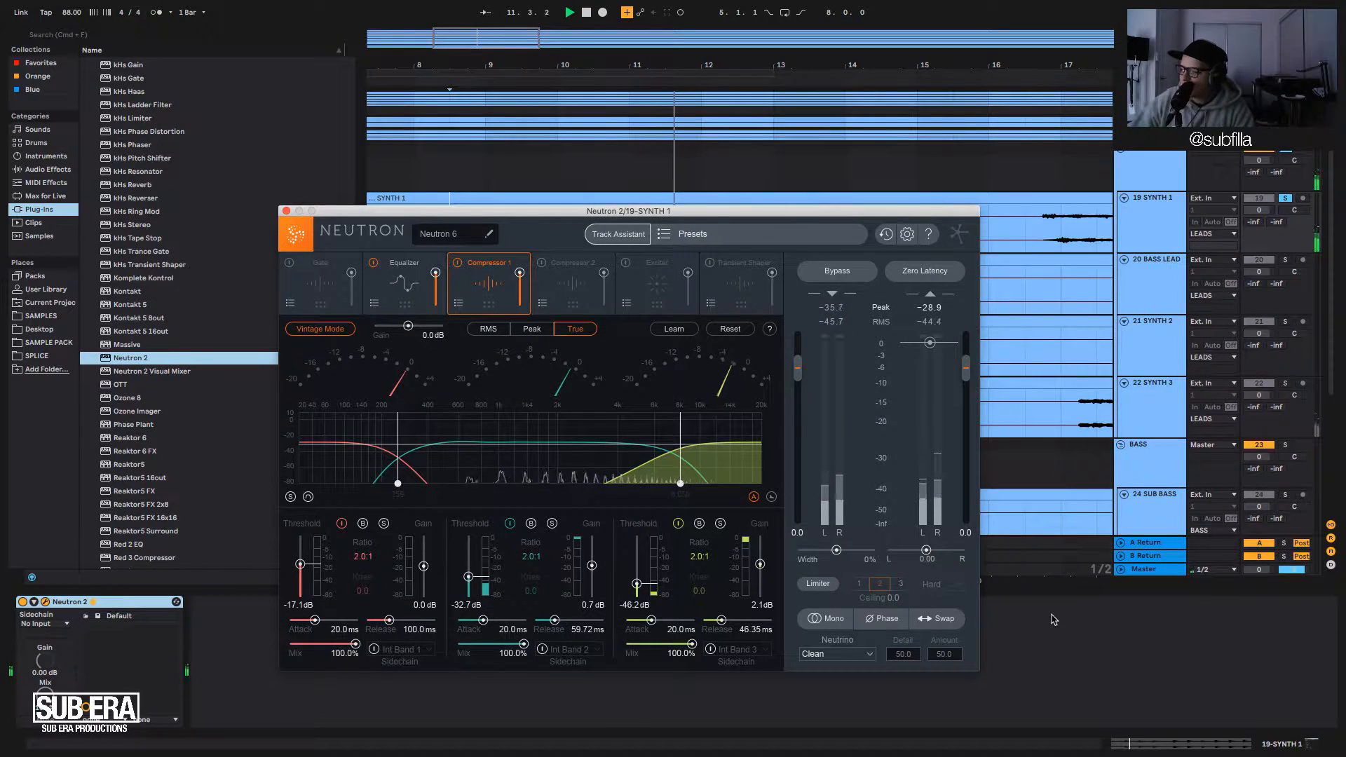
key("space")
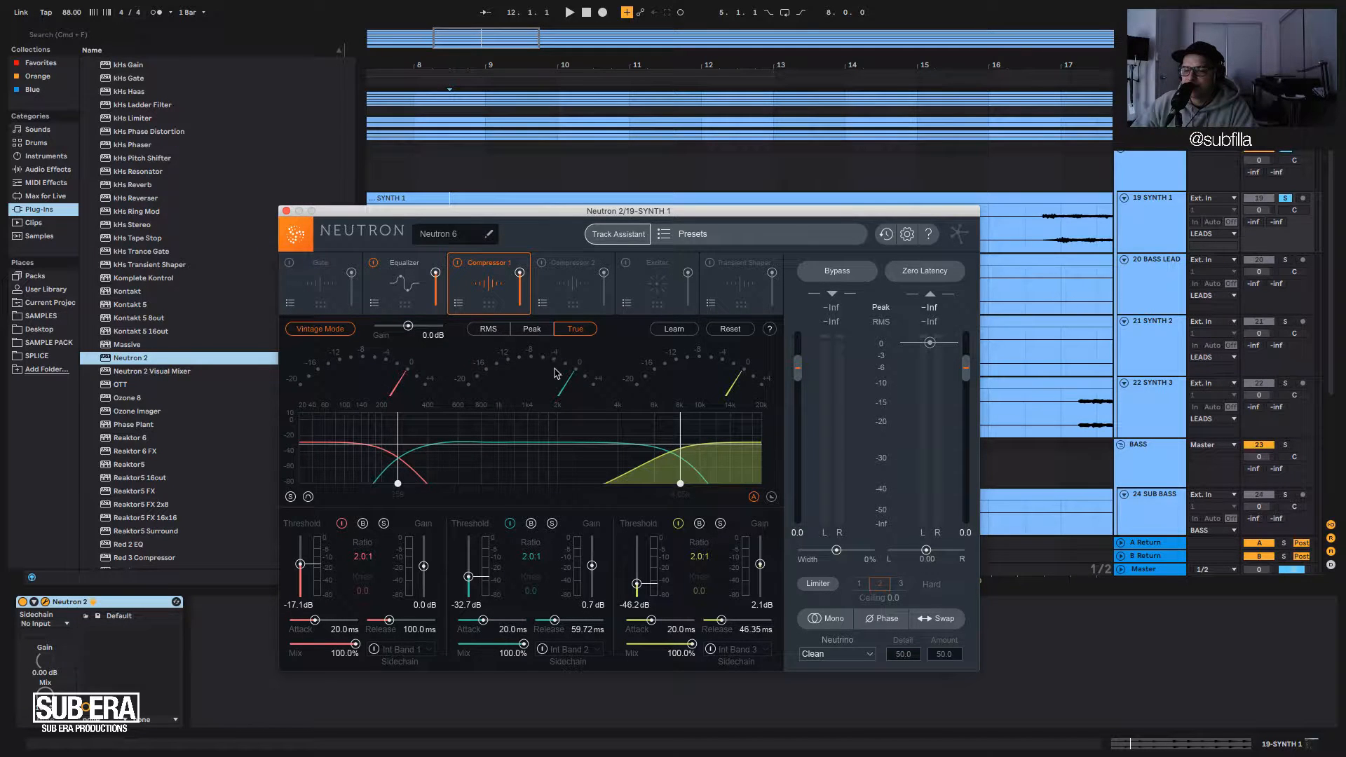
Disable the second and third bands of Compressor 1.
left_click(678, 523)
left_click(511, 524)
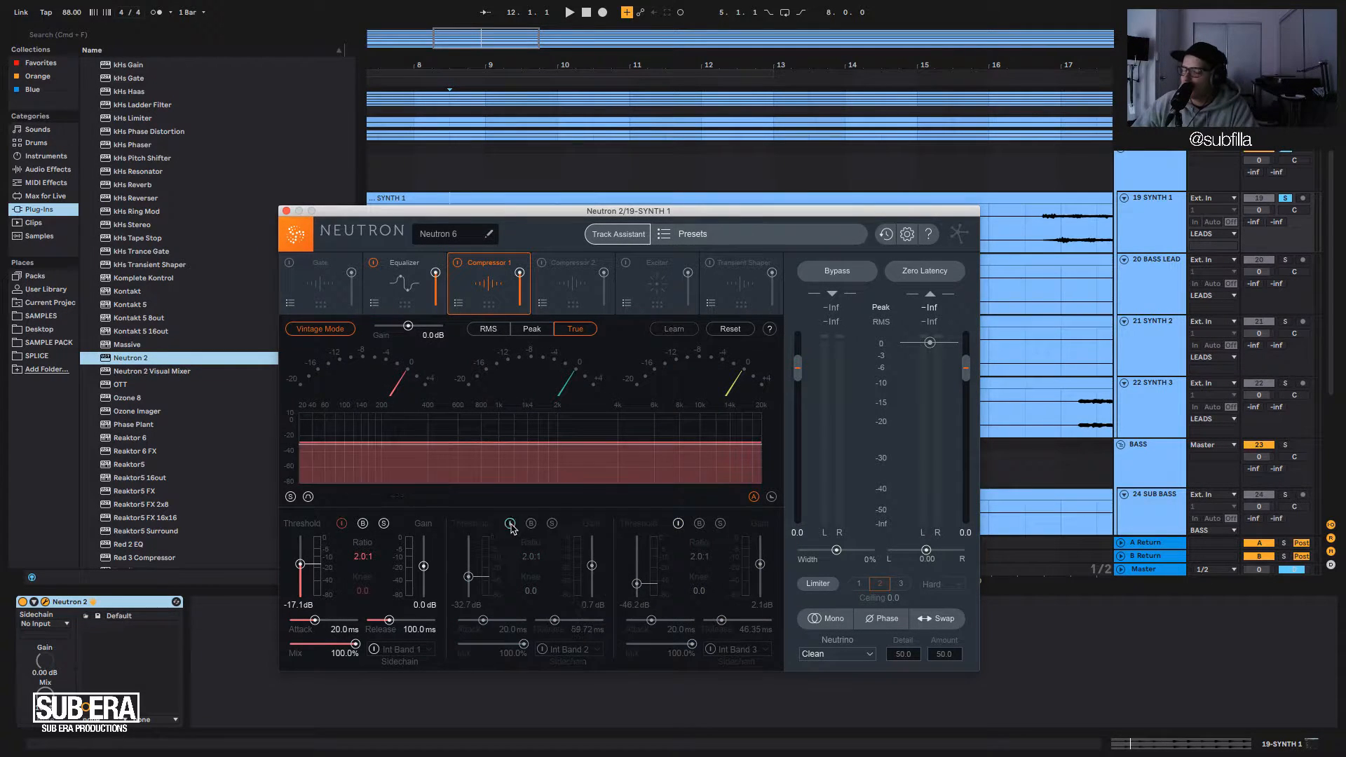
Enable the Exciter module in Neutron for SYNTH 1.
left_click(576, 306)
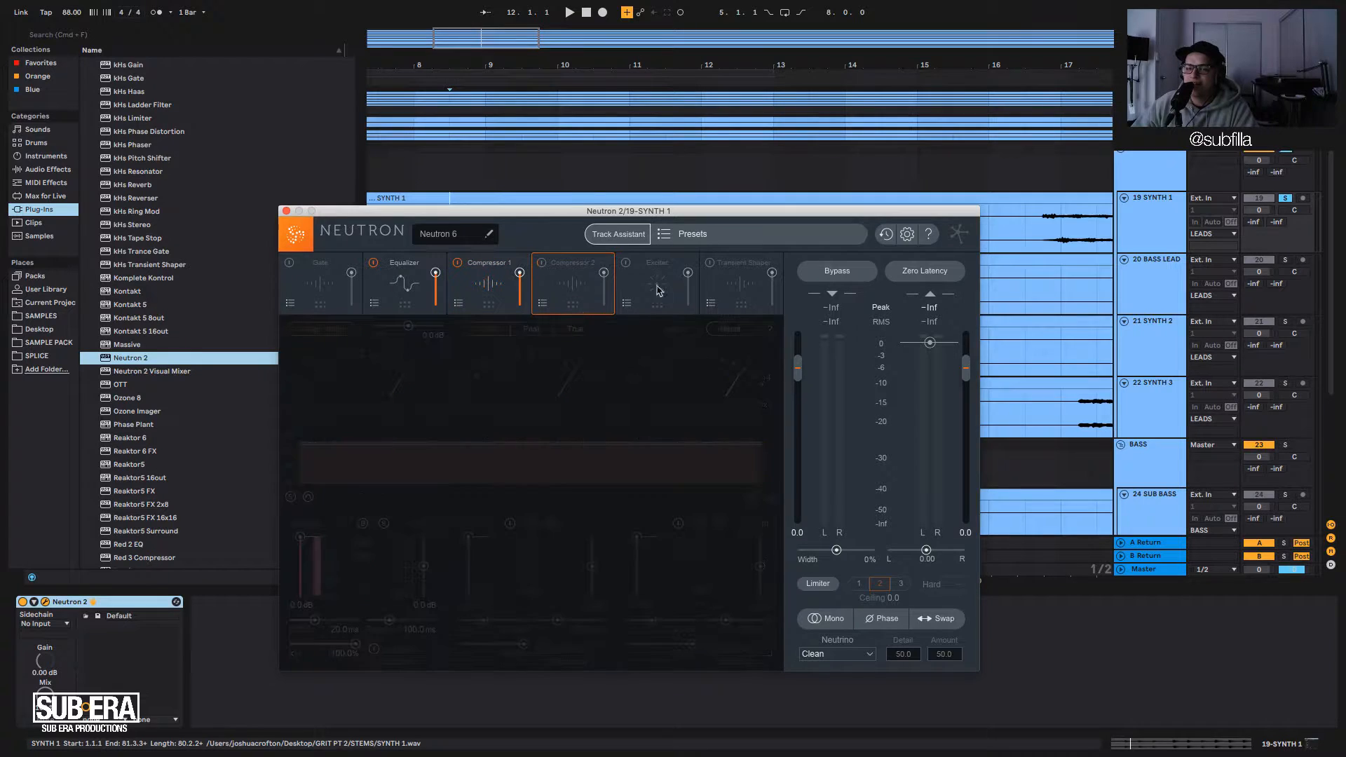
left_click(659, 289)
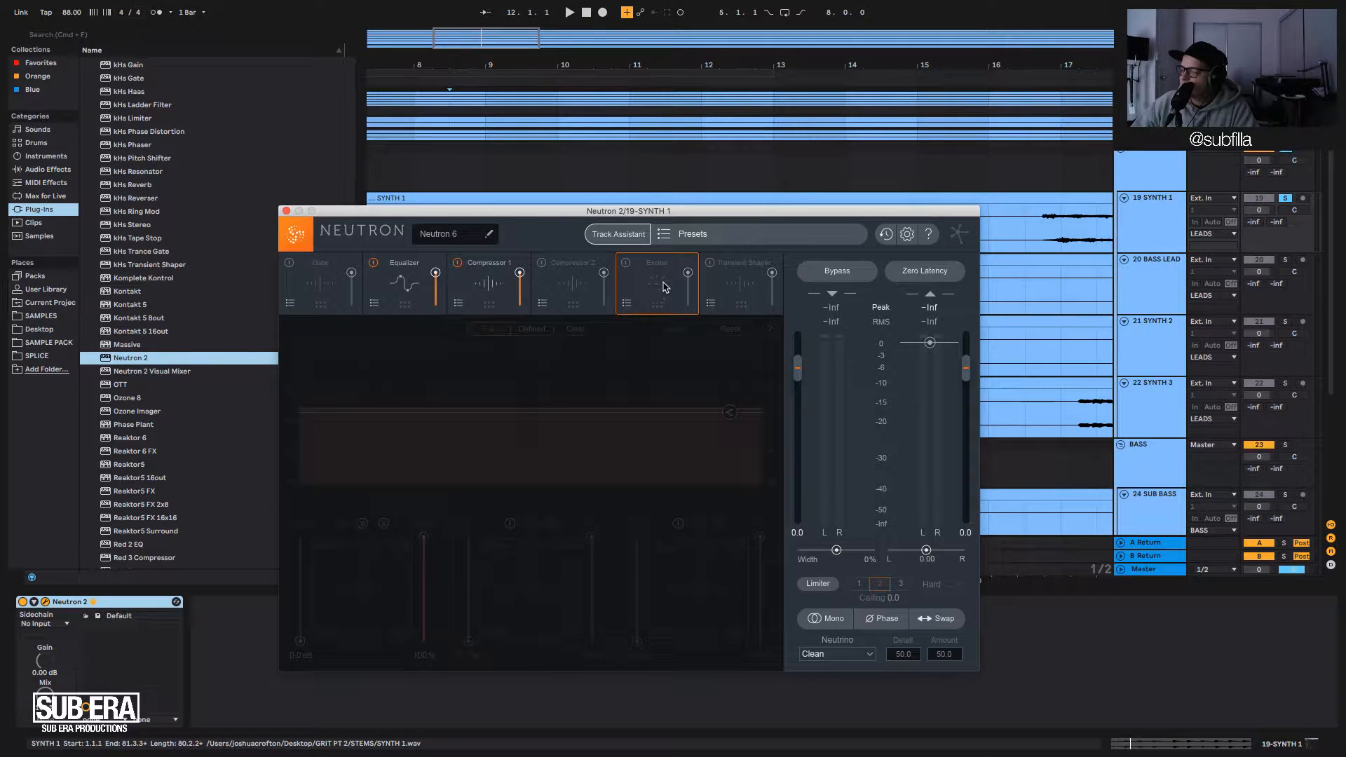
left_click(623, 263)
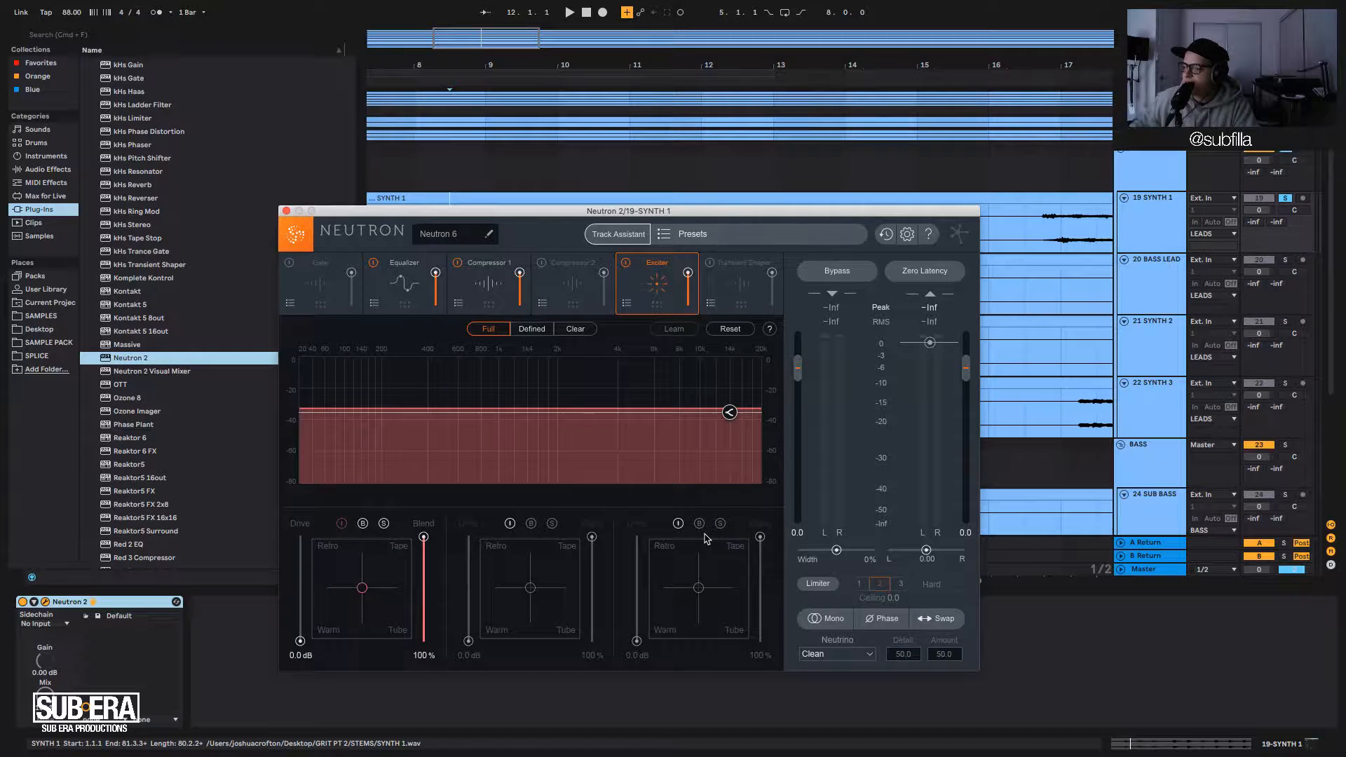
left_click(625, 264)
left_click(626, 264)
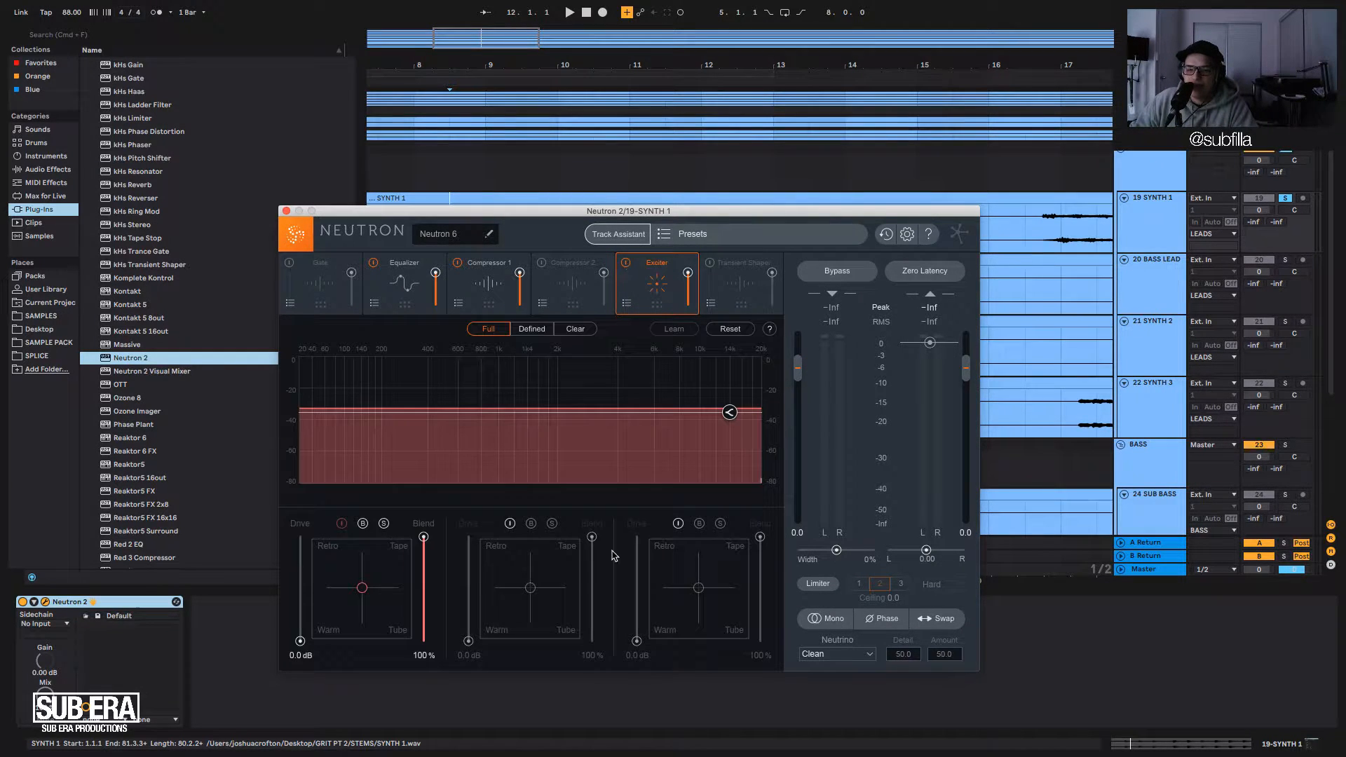
Enable the Exciter's third band and set its drive to 10.5 dB while playing SYNTH 1.
left_click(678, 525)
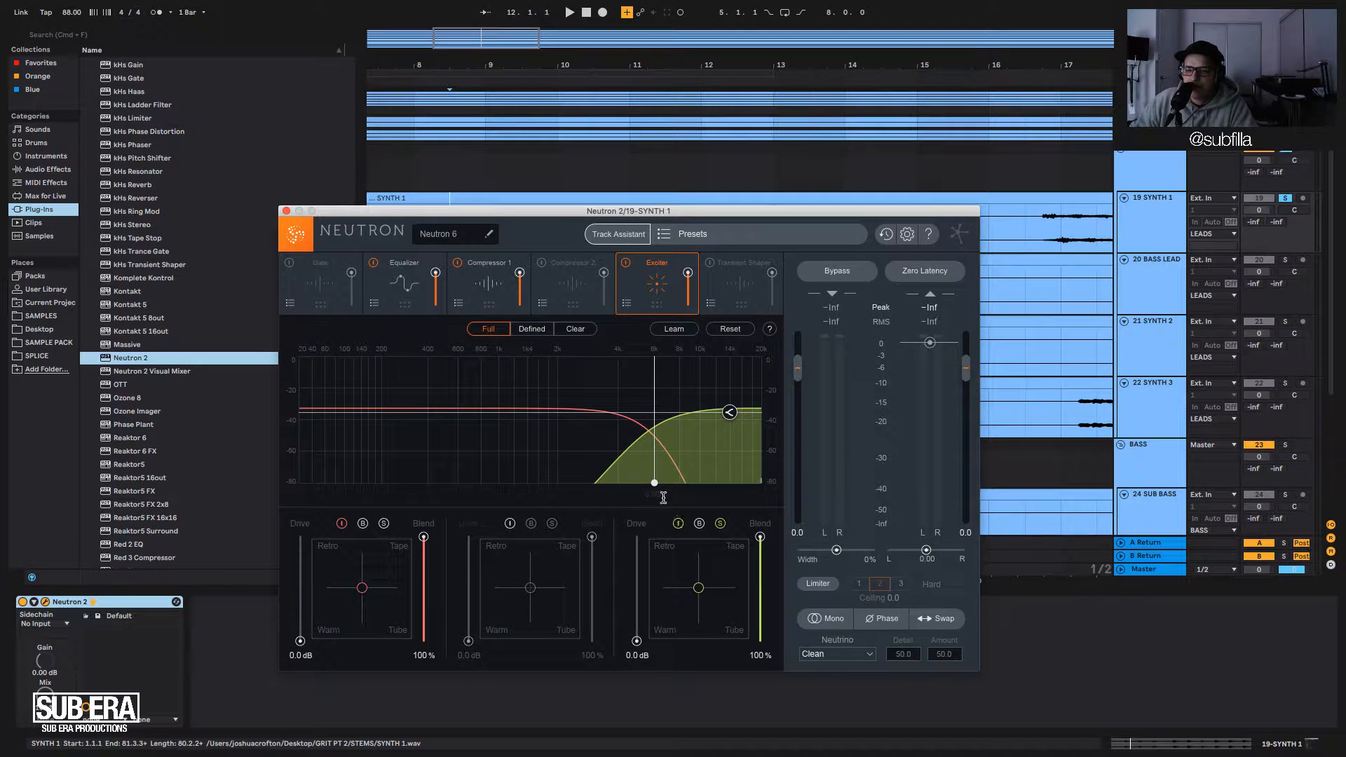
key("space")
left_click_drag(636, 640, 637, 567)
key("space")
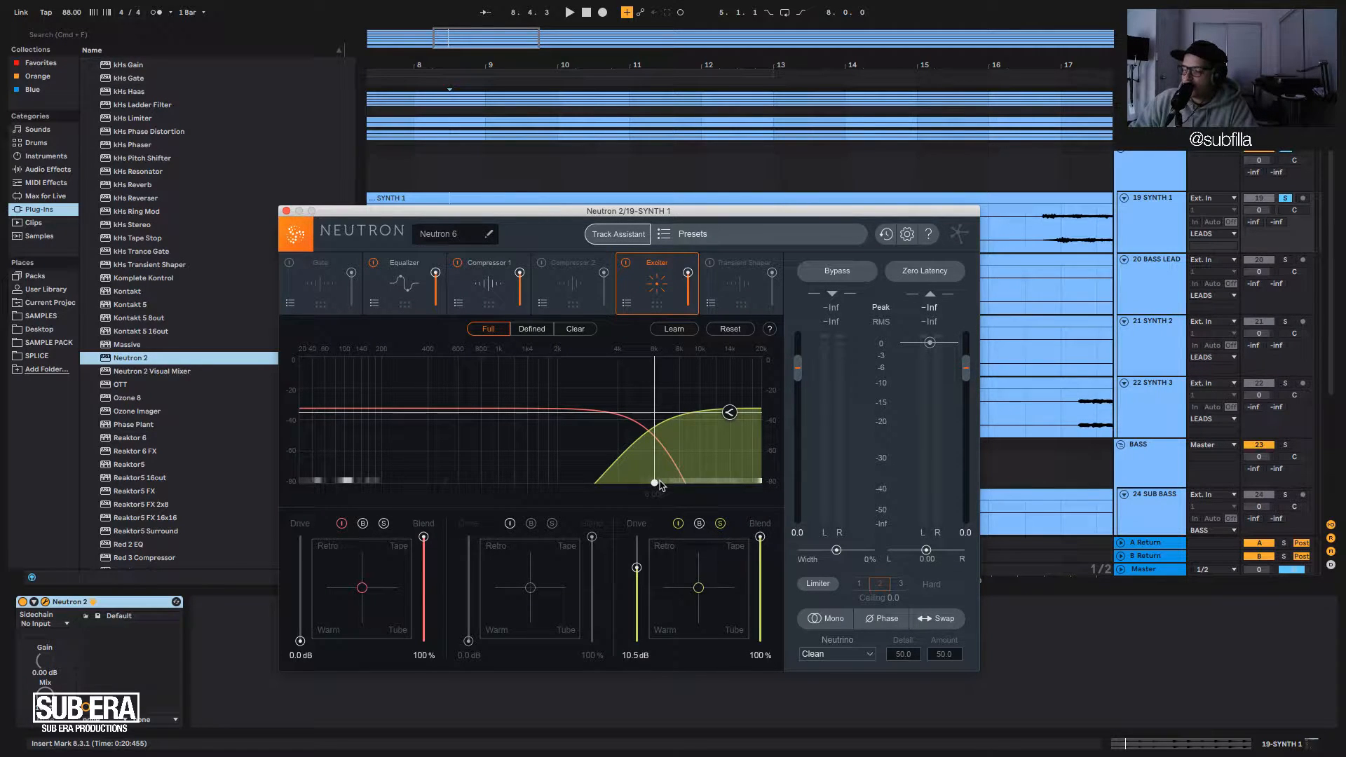
Raise the Exciter's crossover to about 8 kHz and shift the high band's saturation toward Tape.
left_click_drag(653, 482, 680, 482)
left_click_drag(702, 593, 743, 544)
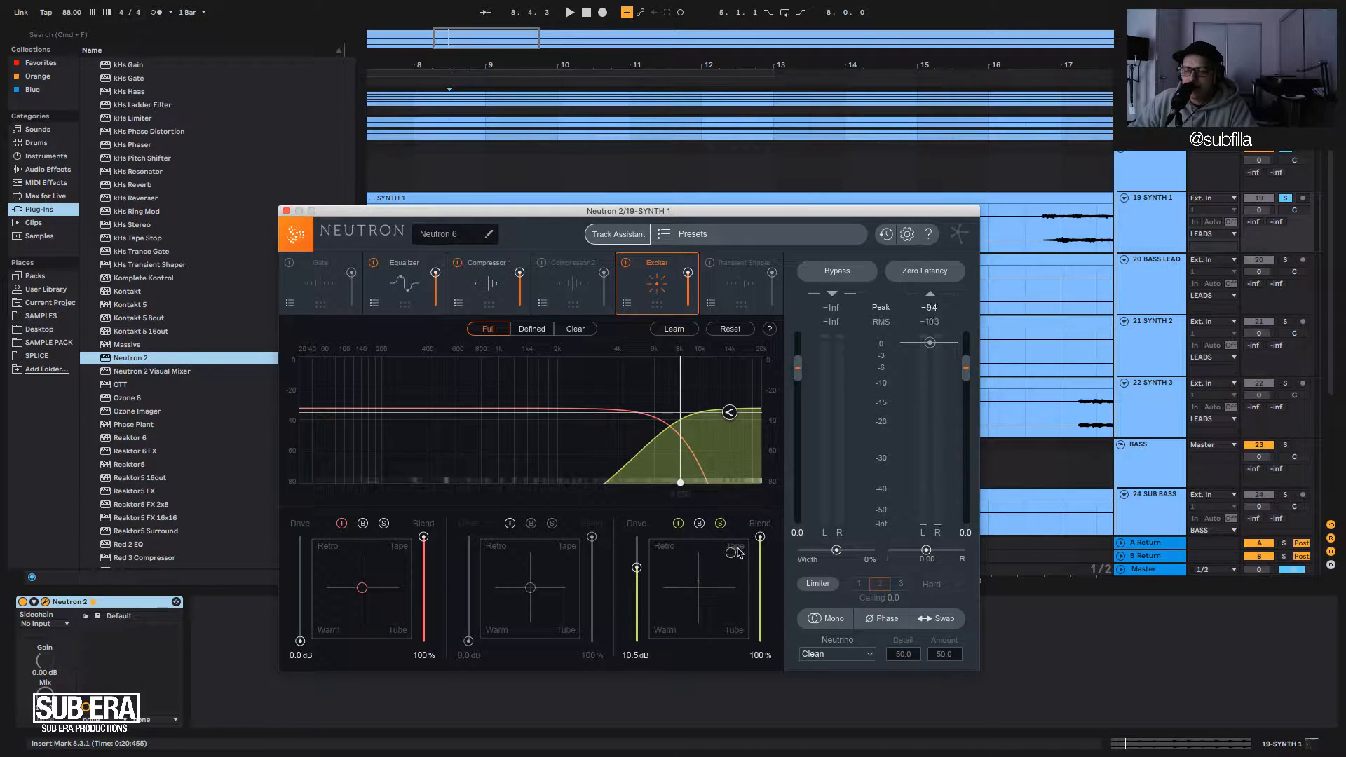
Lower the Exciter's third-band drive to 1.0 dB and push its saturation to the Tape corner, checking with playback.
left_click_drag(637, 567, 636, 612)
key("space")
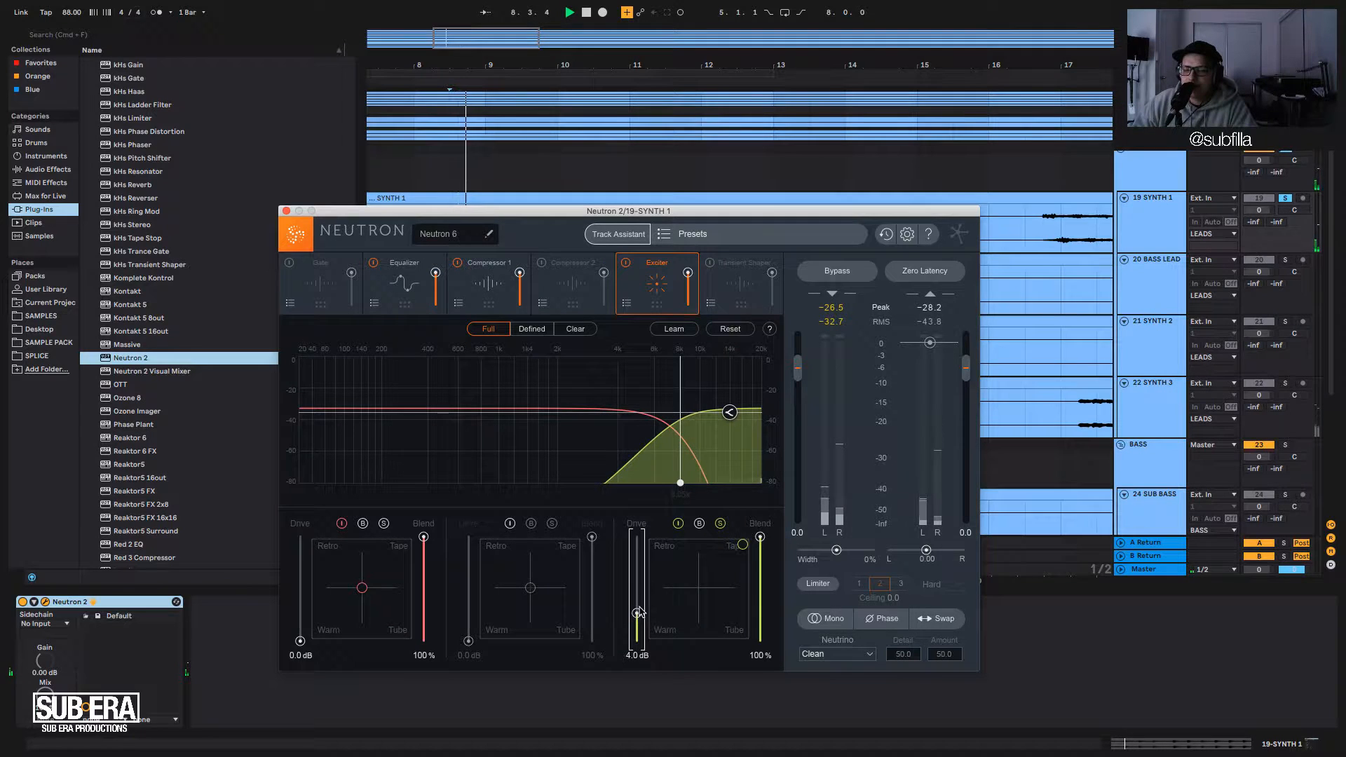
key("space")
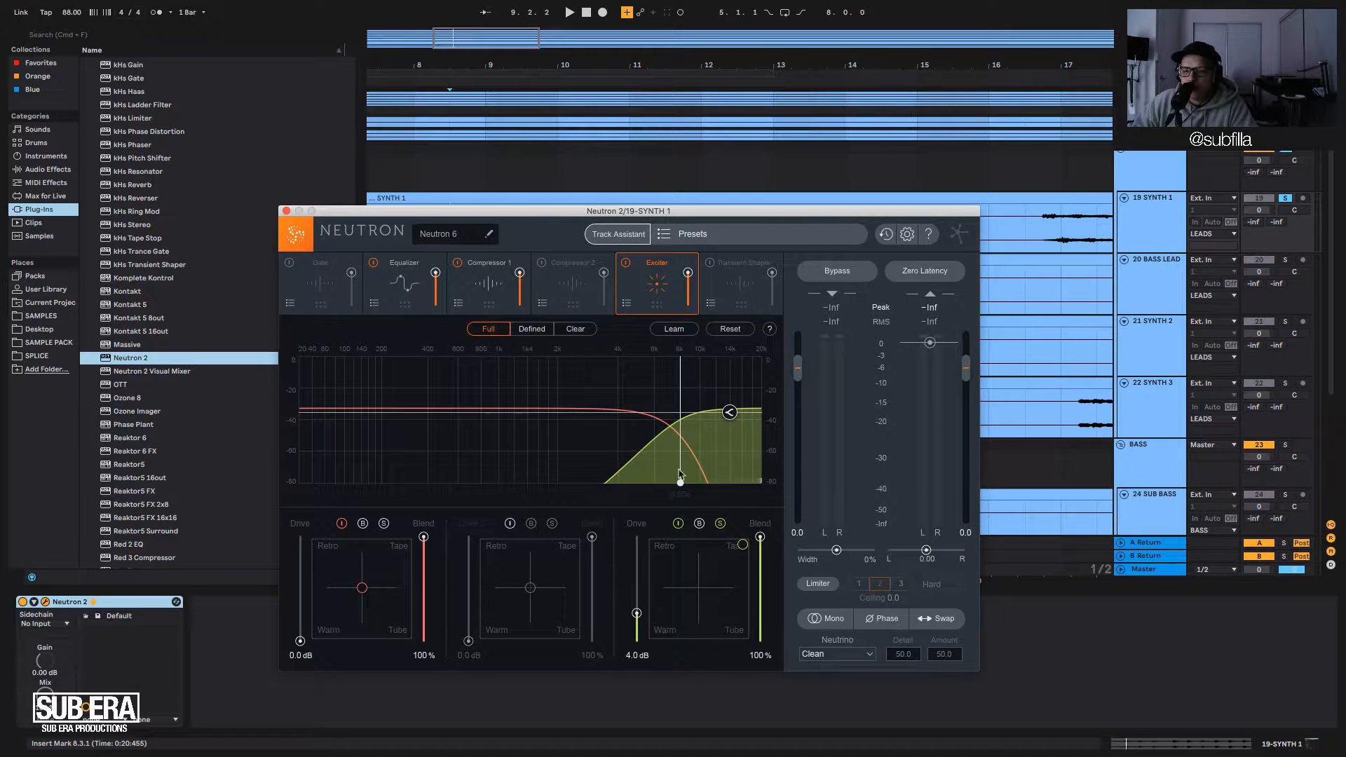
left_click_drag(637, 624, 637, 635)
left_click_drag(736, 554, 742, 556)
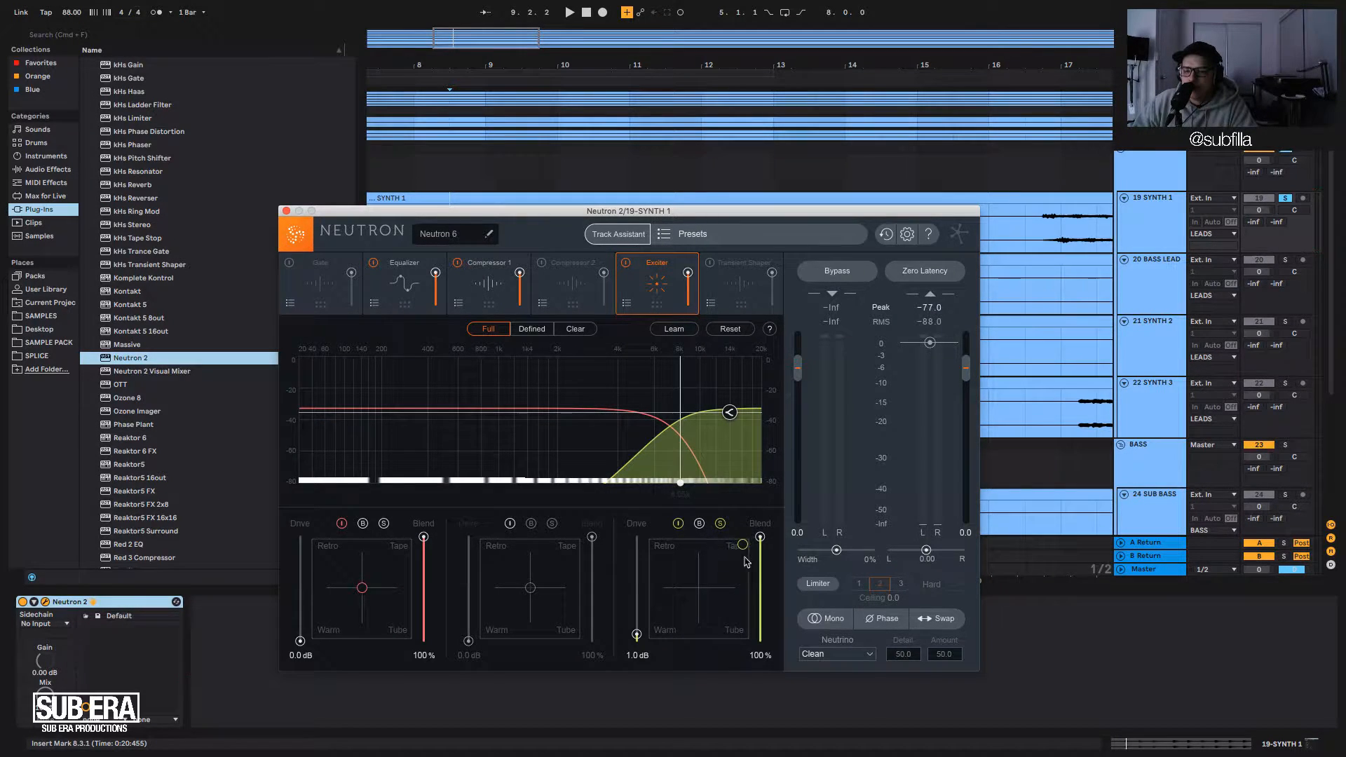
Enable and solo the Exciter's second band, keeping the third active, and set its crossovers to about 1 kHz and 6 kHz.
left_click(679, 523)
left_click(510, 523)
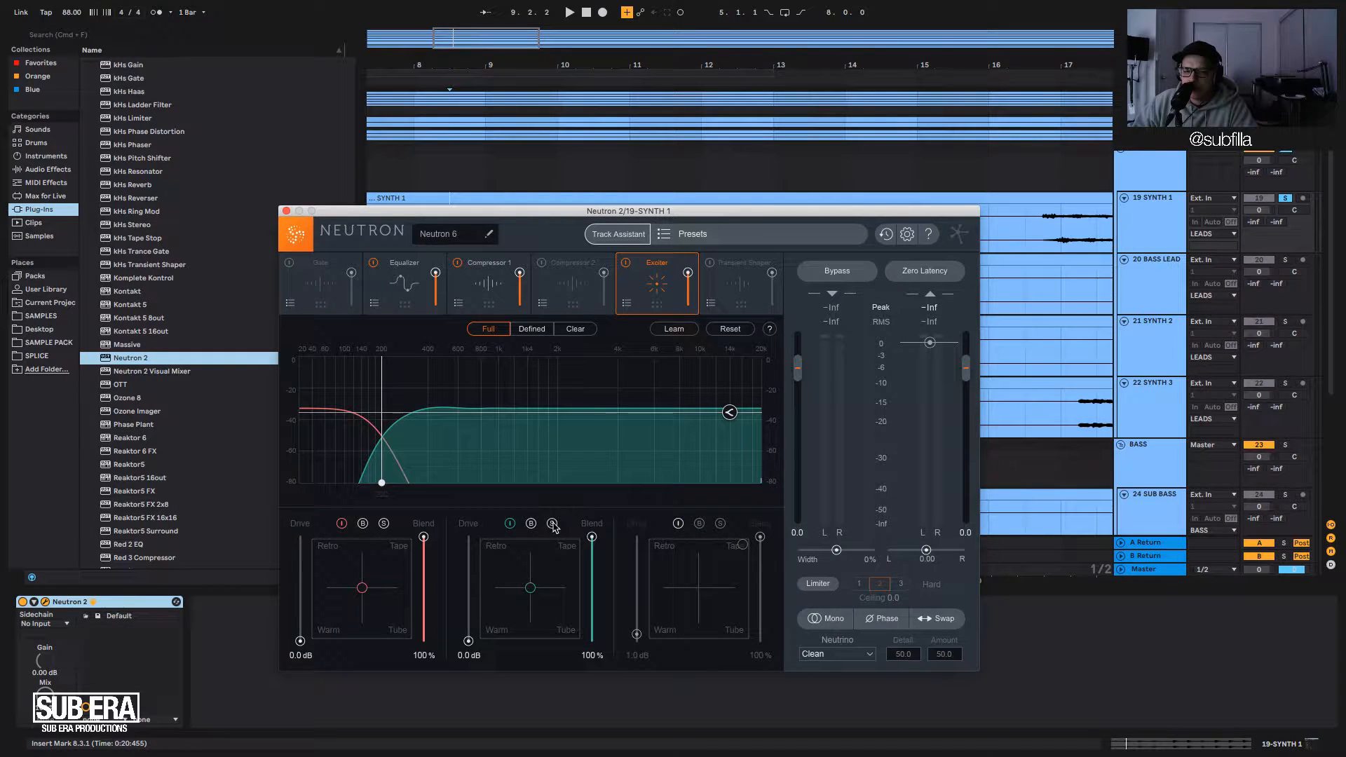
left_click(678, 523)
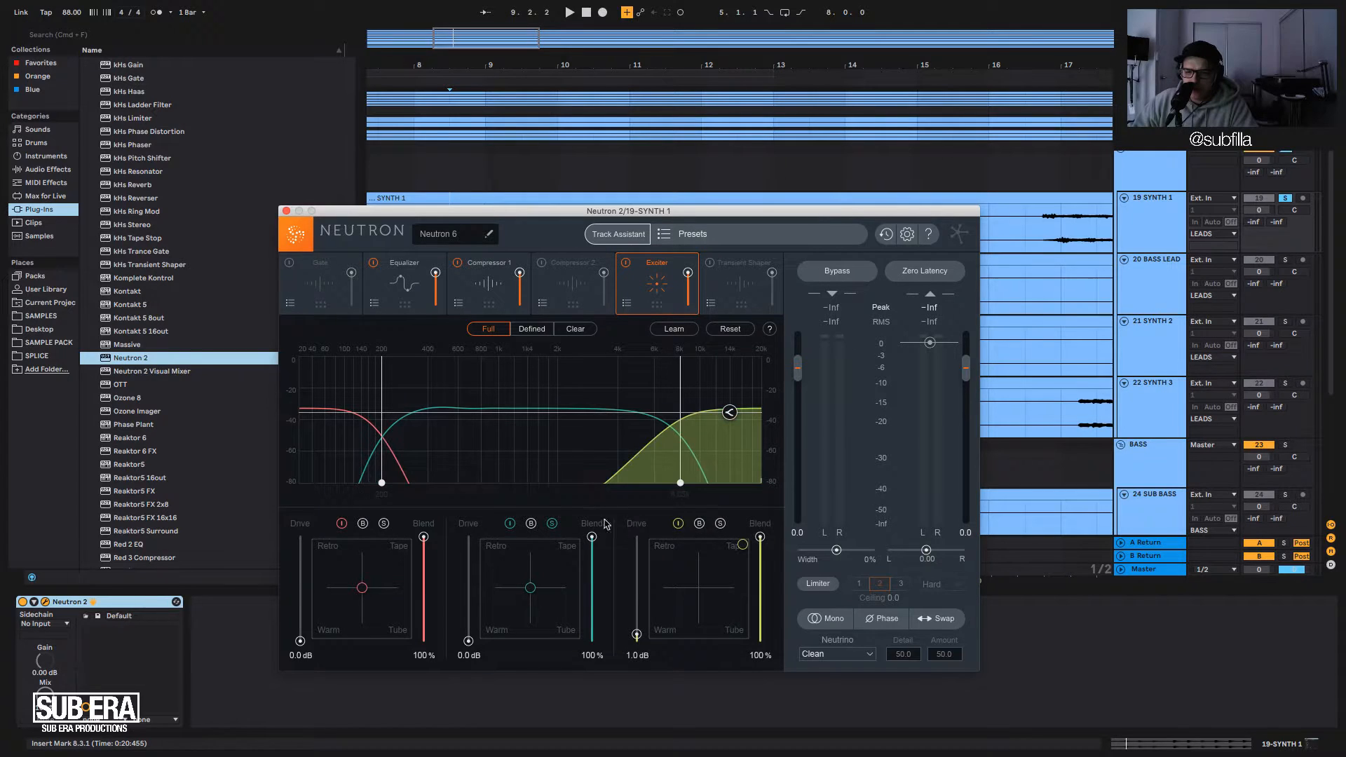
key("space")
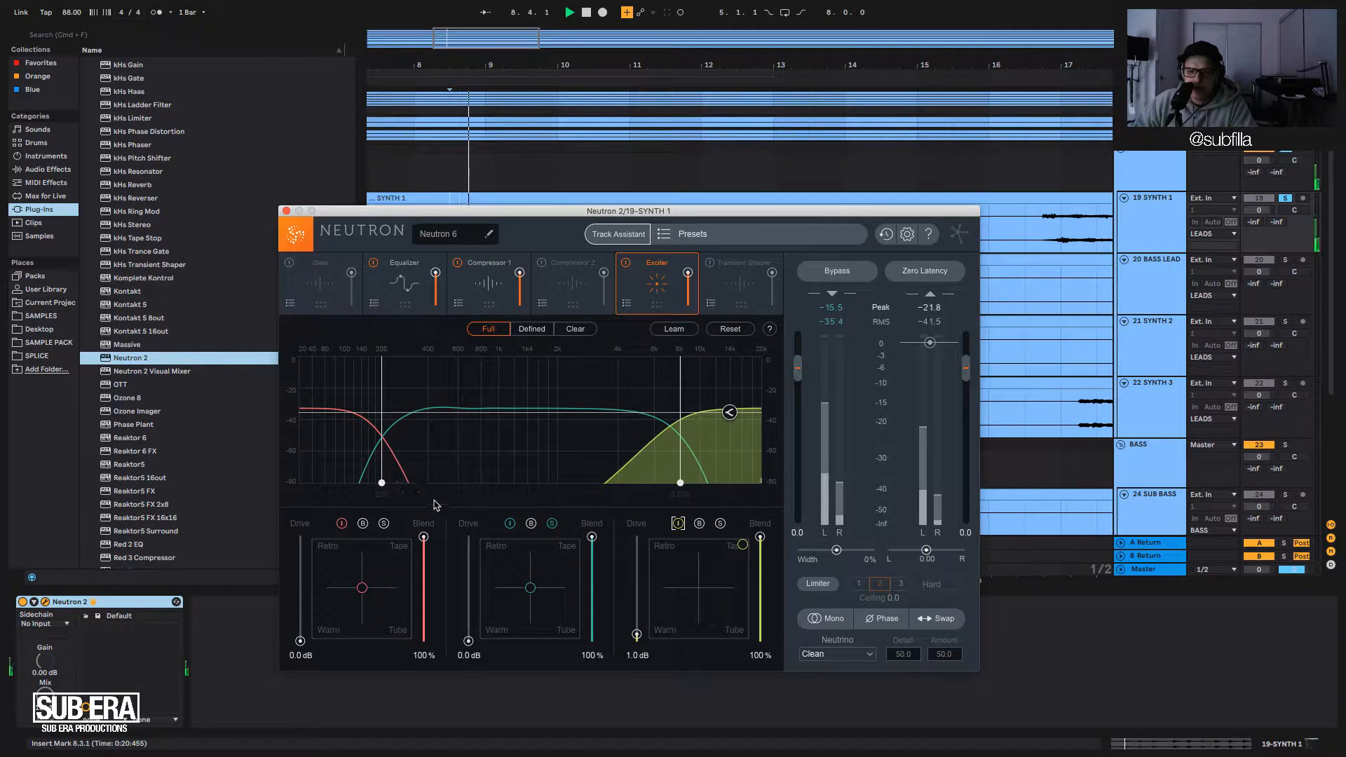
key("space")
left_click_drag(383, 484, 499, 482)
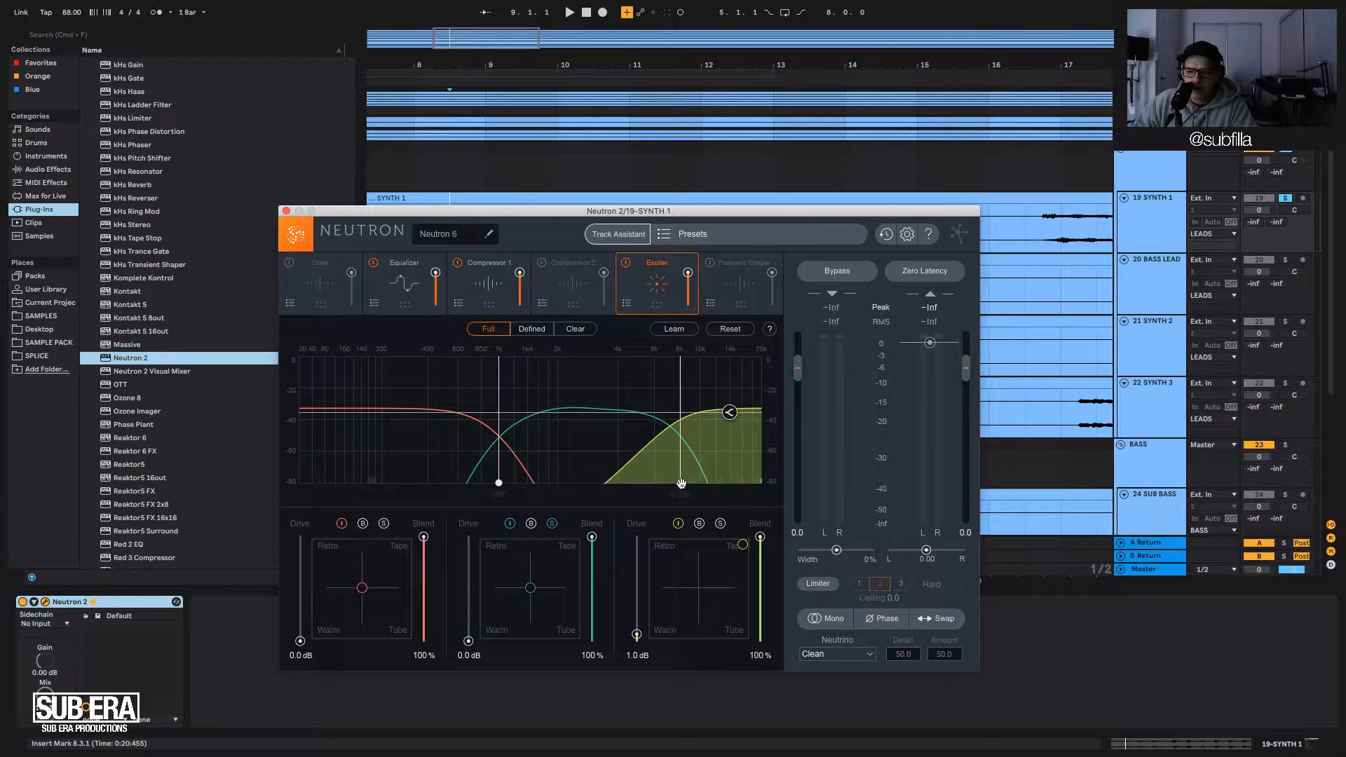
left_click_drag(680, 483, 653, 484)
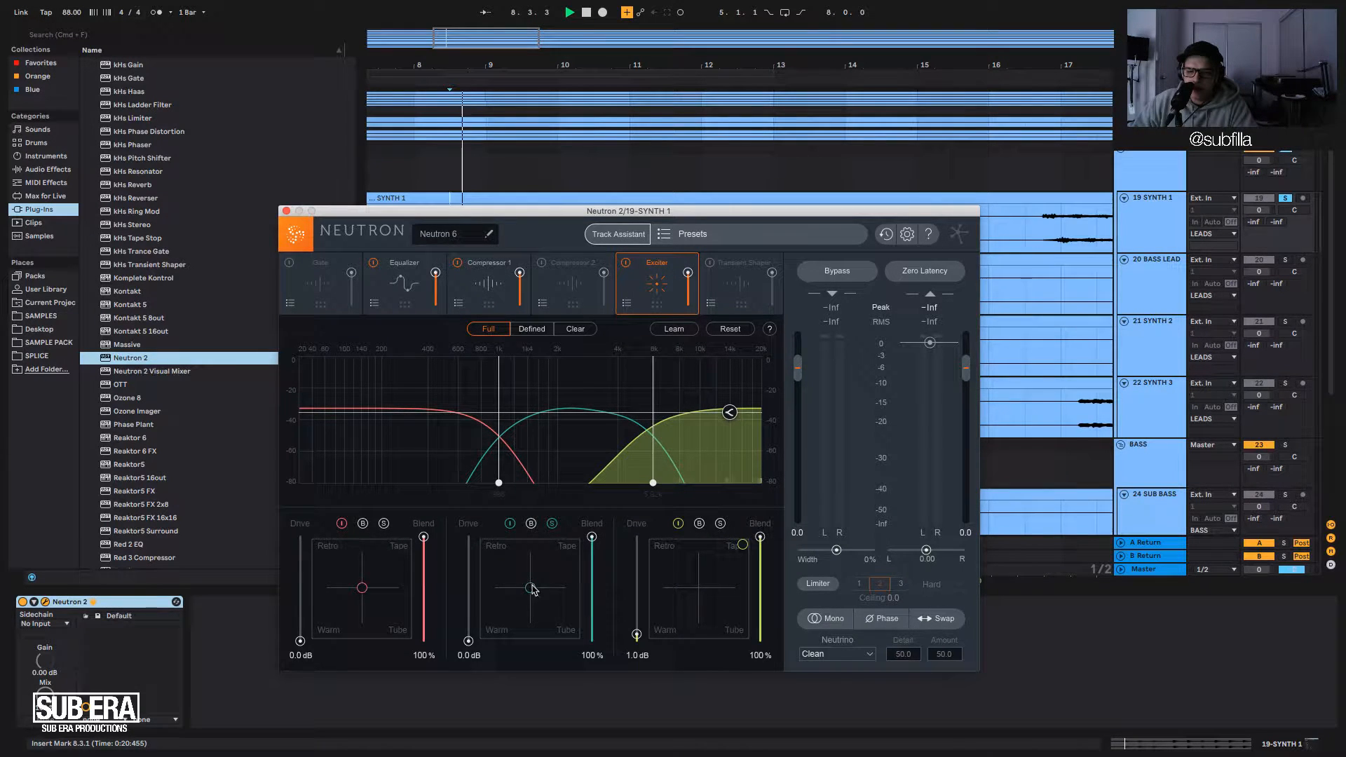
Shift the Exciter's second-band saturation to Tape, raise its drive to 1.6 dB during playback and unsolo the band.
left_click_drag(530, 588, 578, 549)
left_click_drag(469, 641, 468, 629)
key("space")
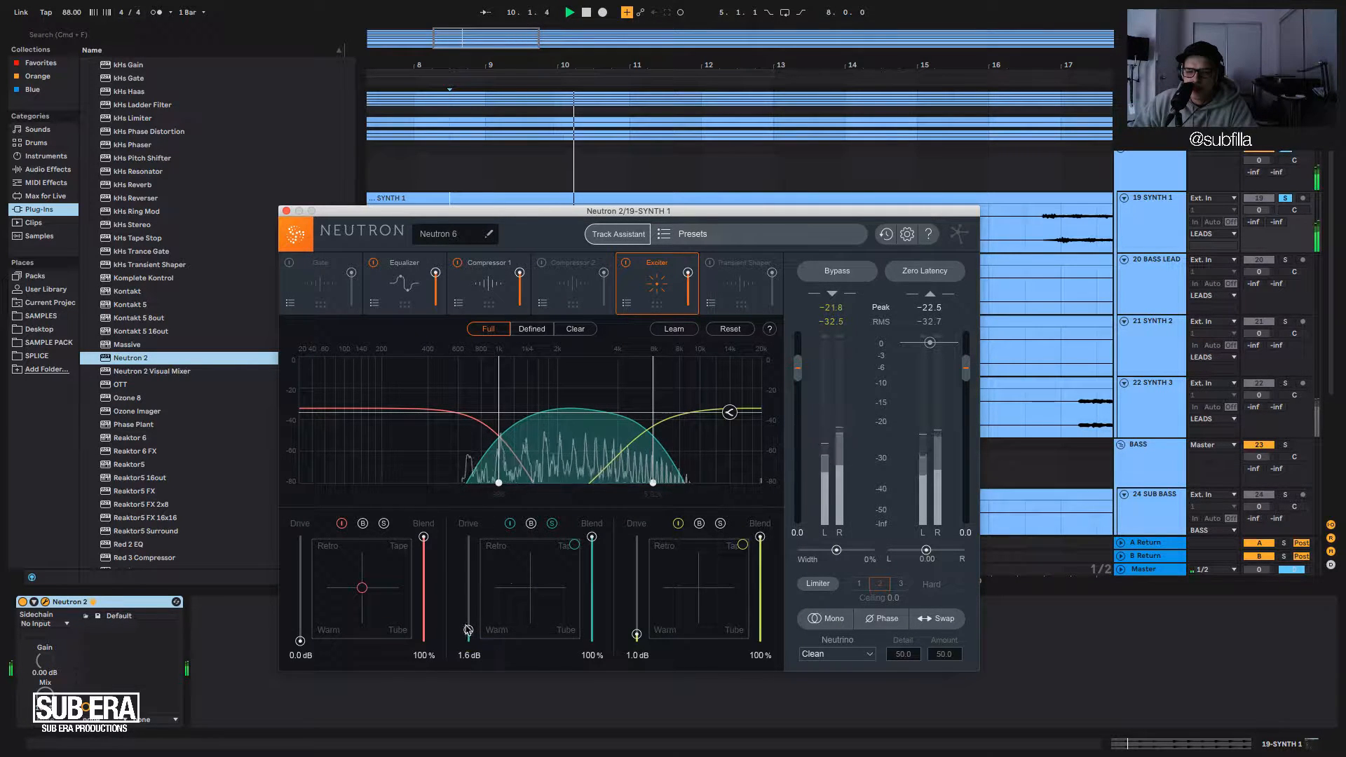
key("space")
key("space")
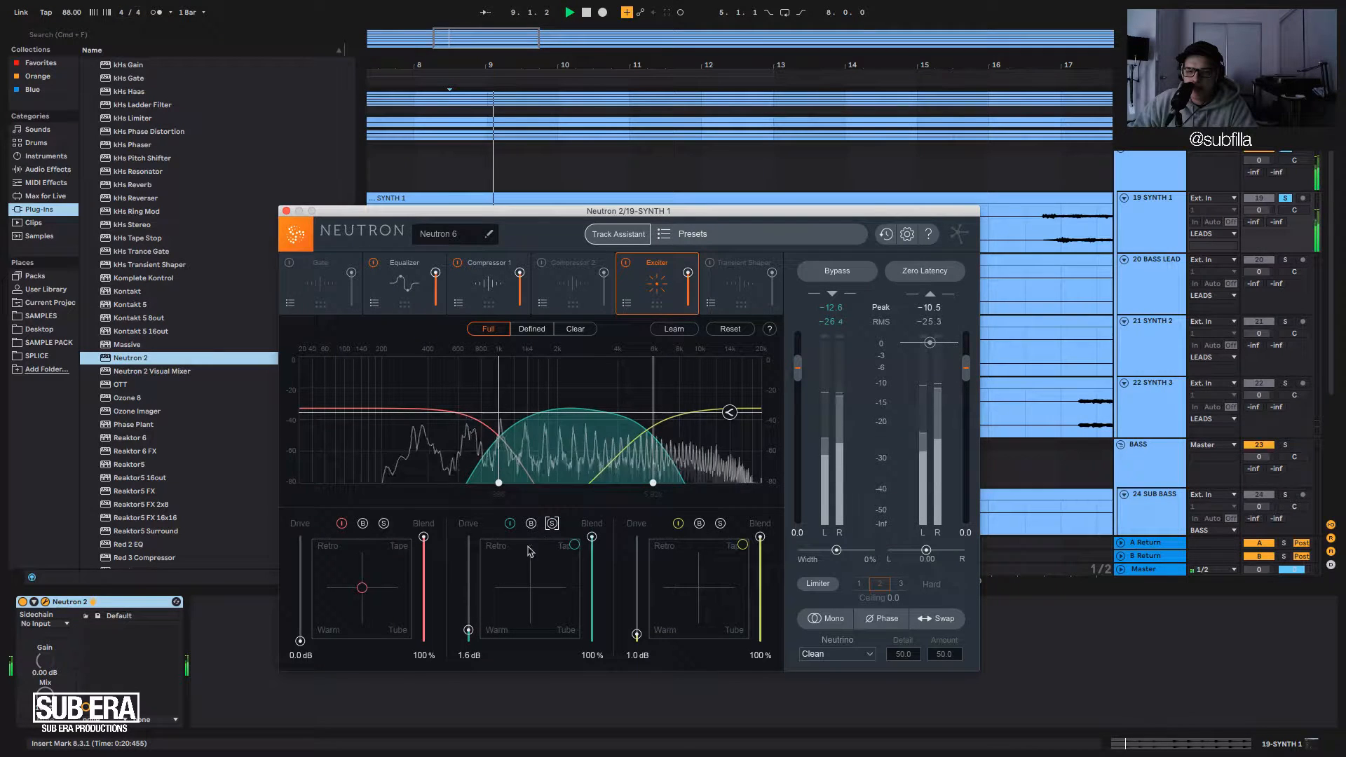
Set the Exciter's second-band drive to 0.0 dB and switch the Exciter to Clear mode while replaying SYNTH 1.
left_click_drag(469, 630, 474, 644)
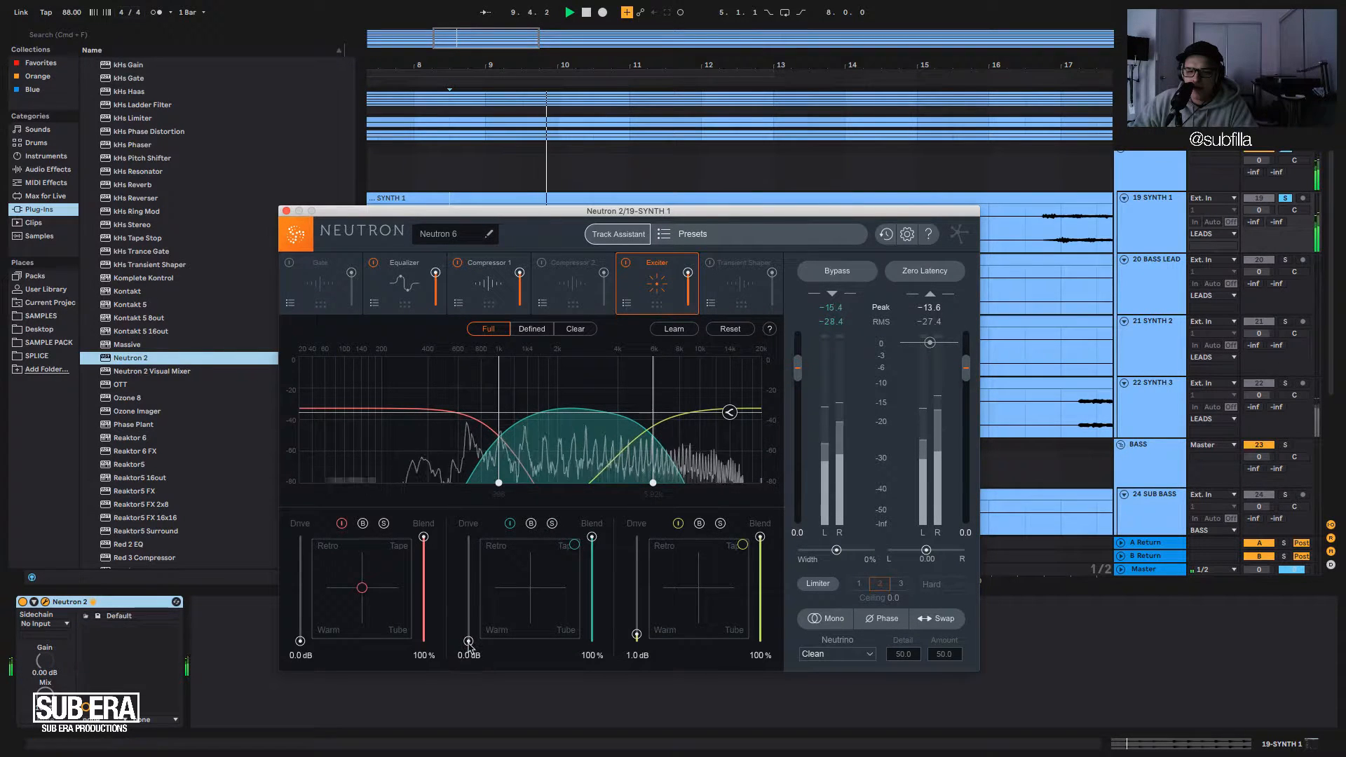
key("space")
key("space")
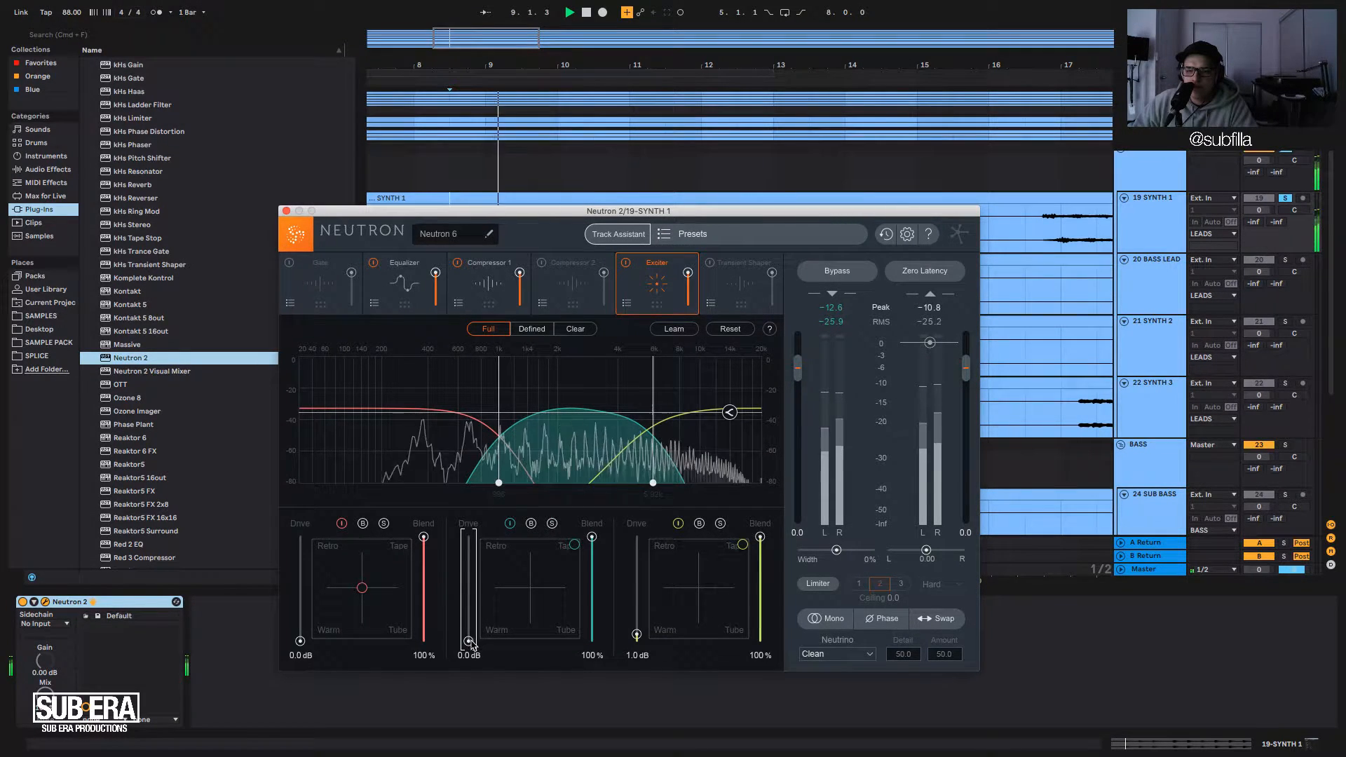
left_click(575, 329)
key("space")
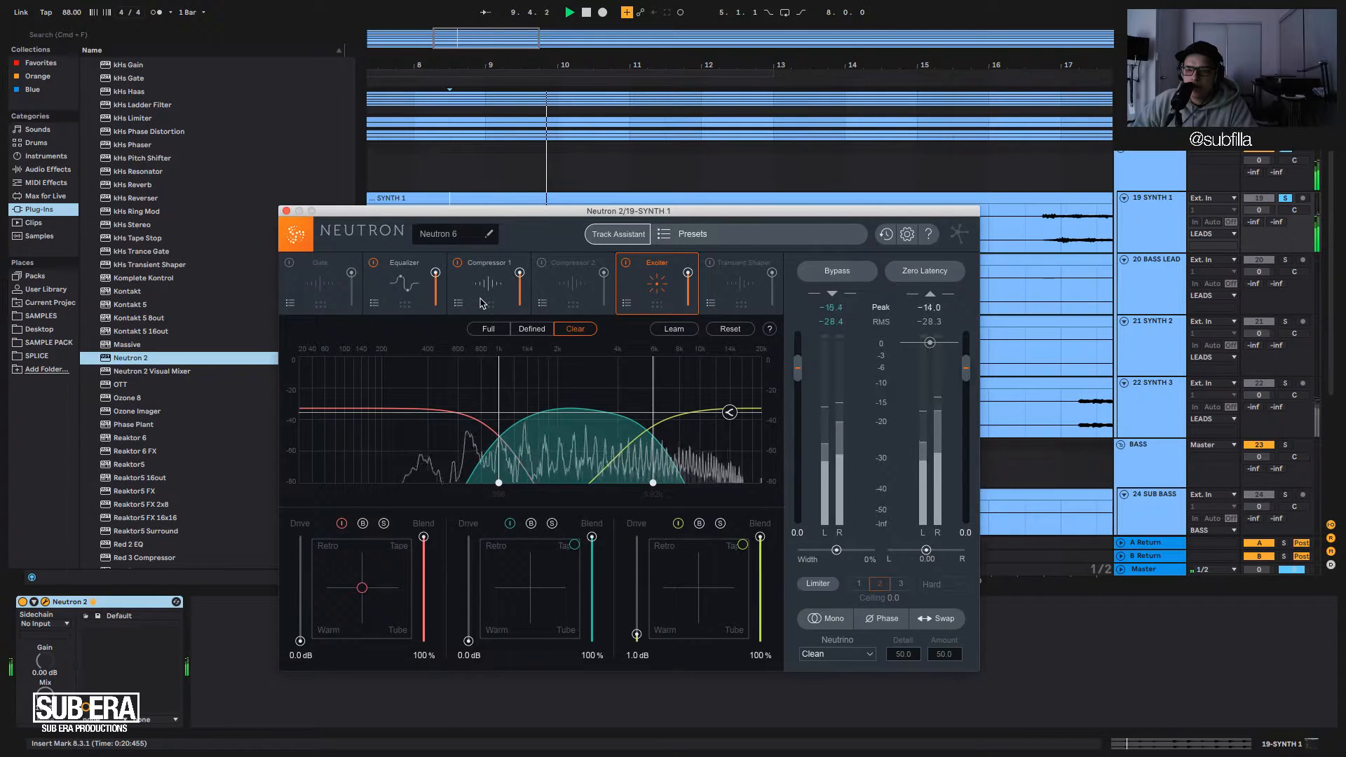
Look over Neutron's Compressor 2, Transient Shaper, Equalizer and Compressor 1 modules during playback and close the plug-in window.
left_click(568, 293)
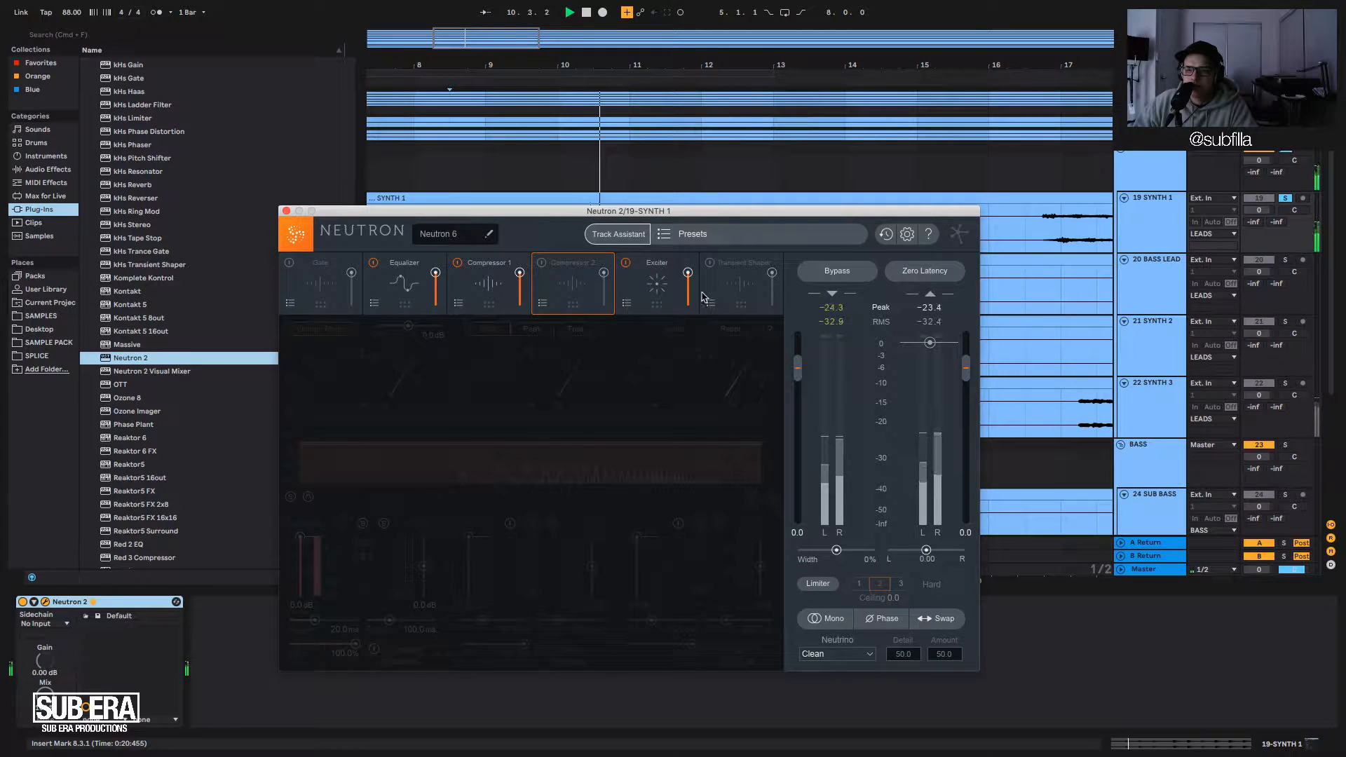
left_click(729, 294)
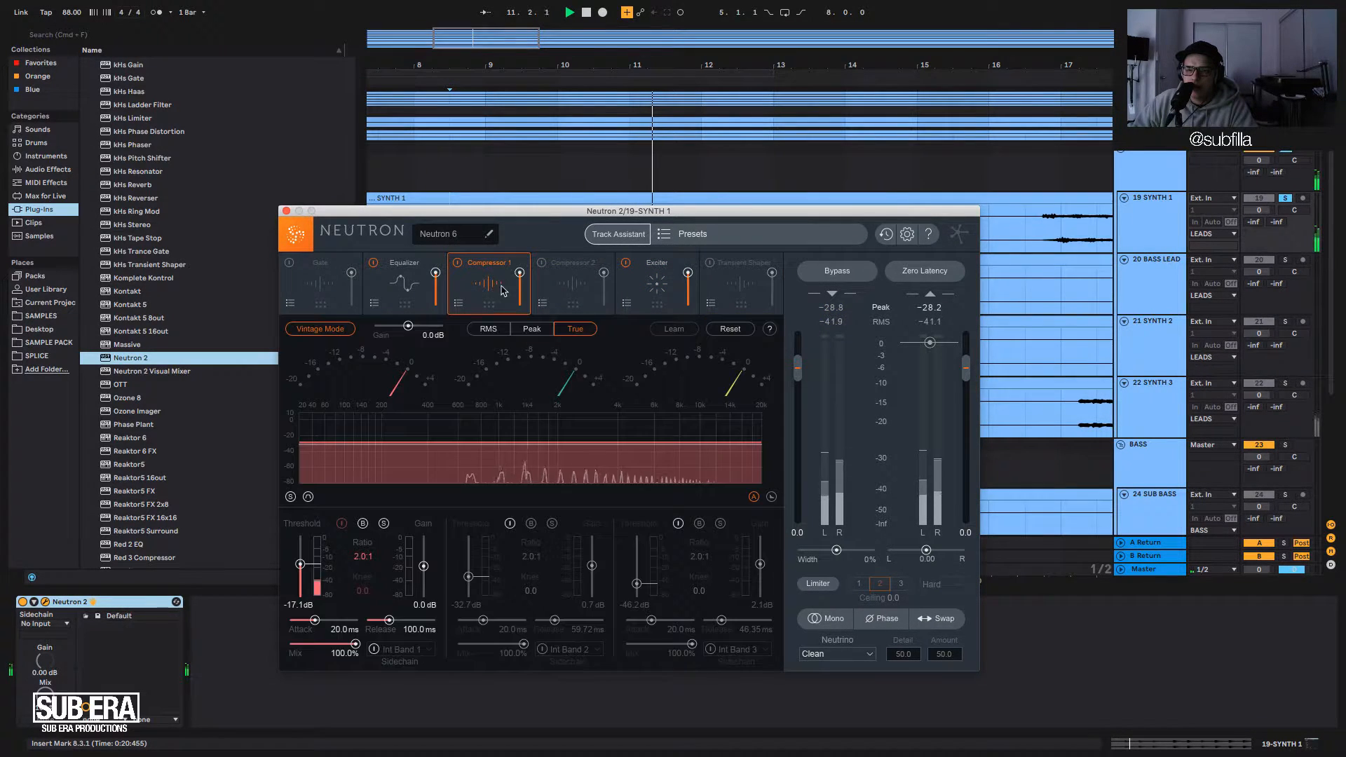
left_click(391, 287)
left_click(488, 284)
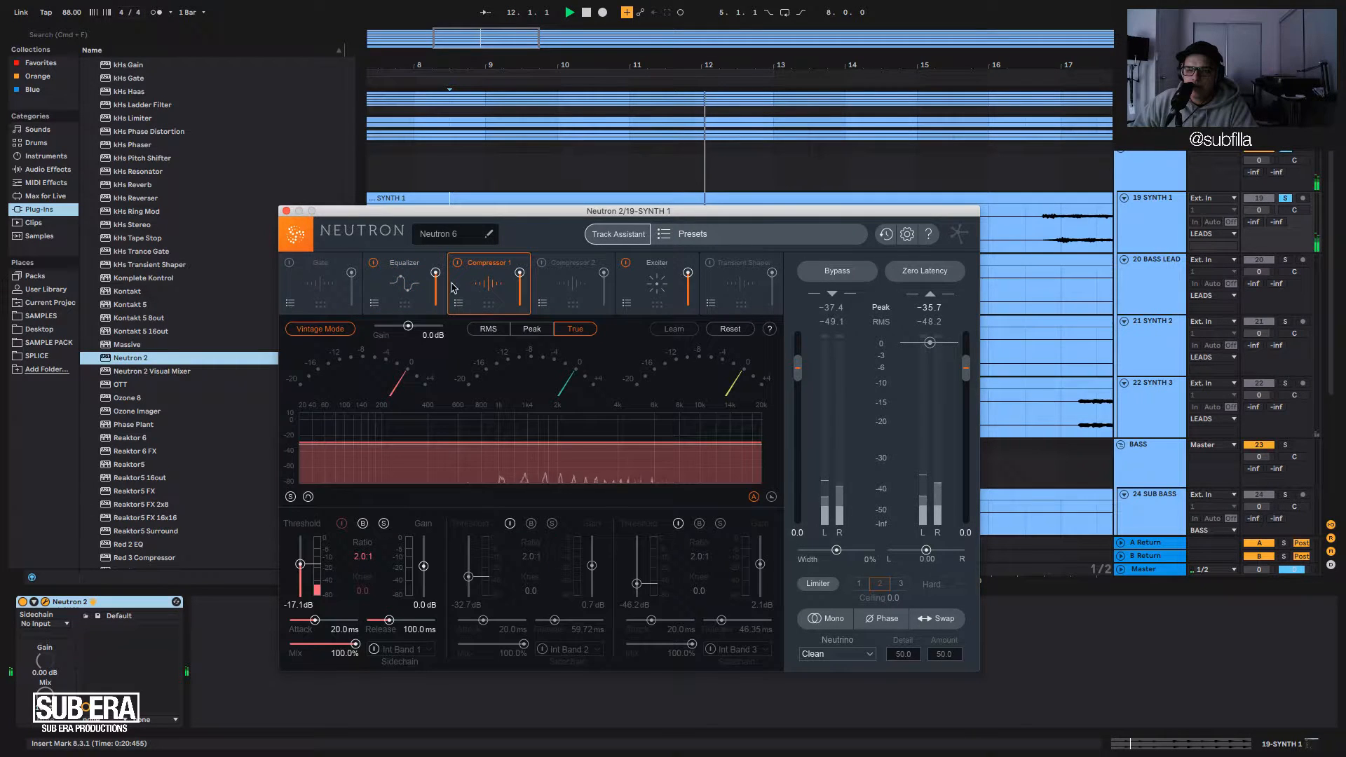
left_click(286, 210)
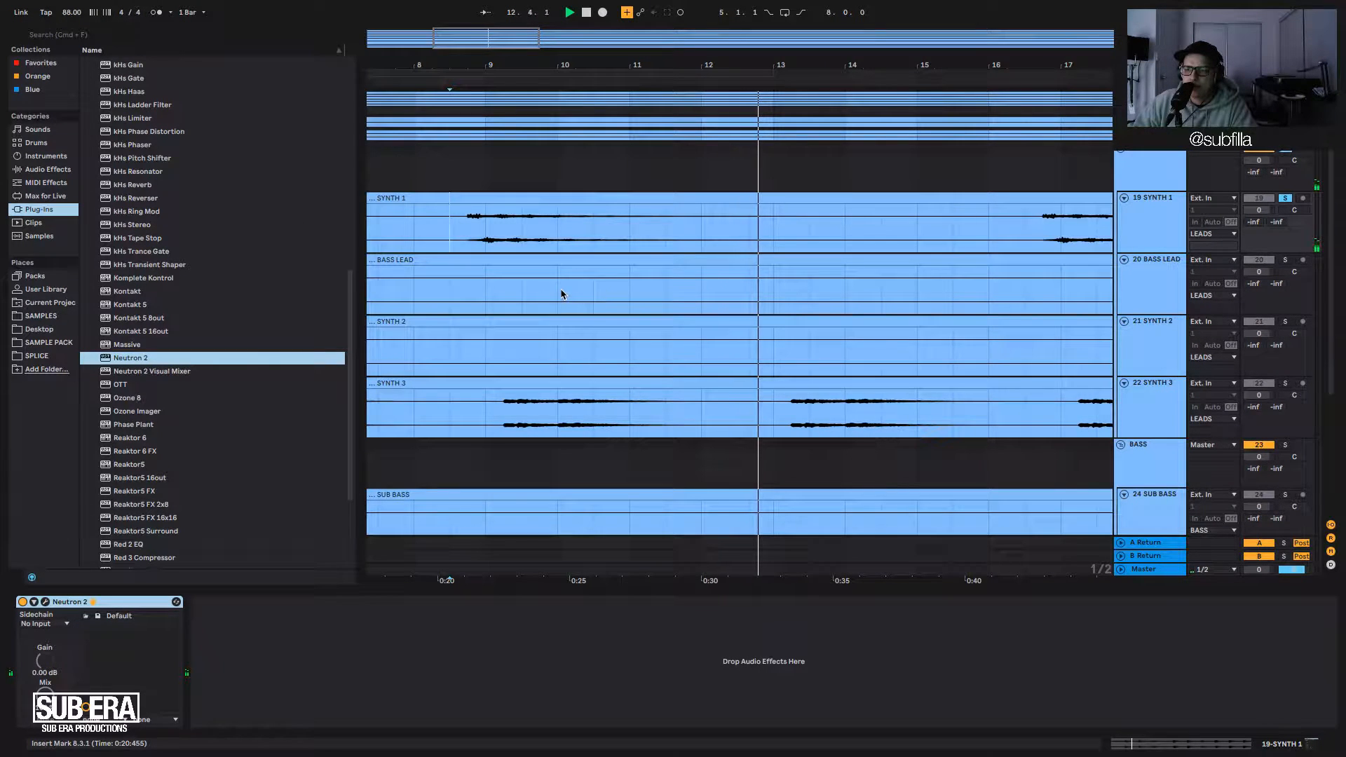
Replay the processed SYNTH 1 and unsolo it to hear it with the other stems.
key("space")
key("space")
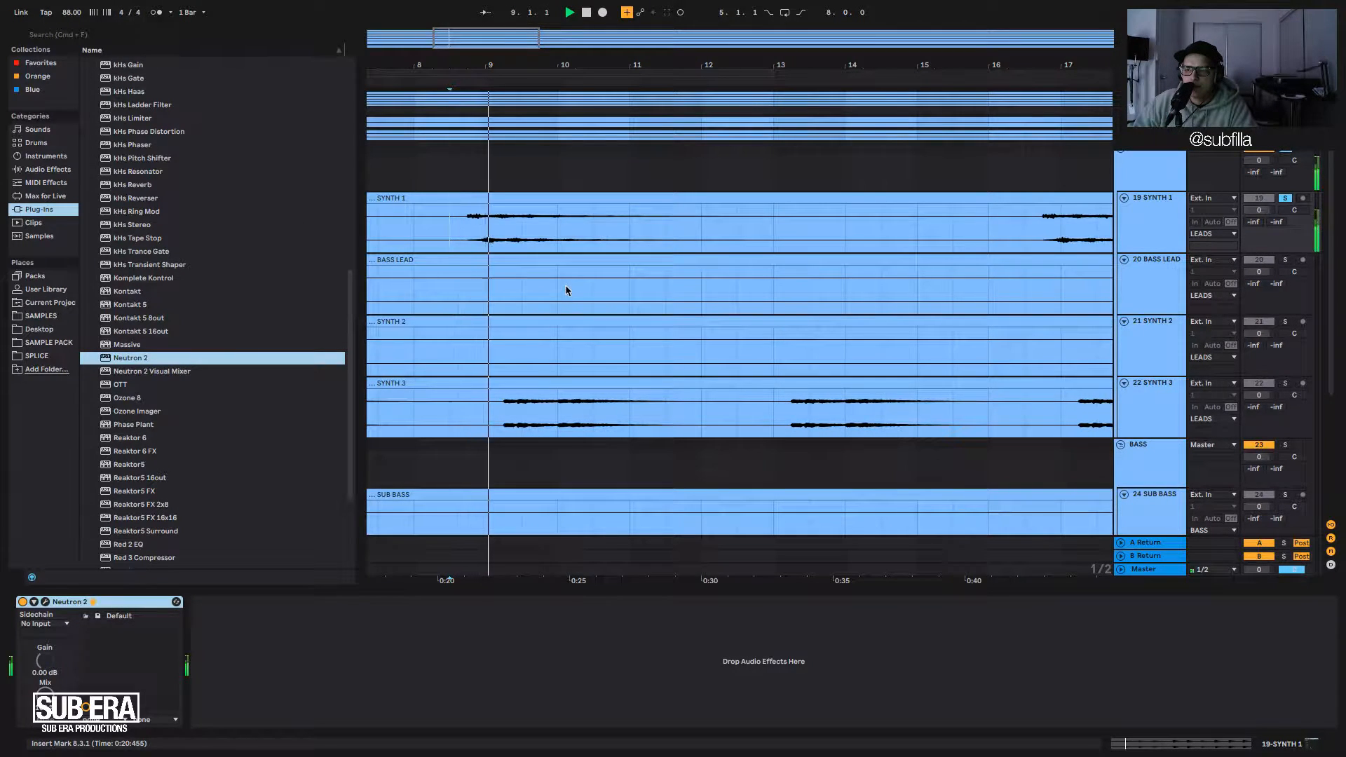
key("space")
key("space")
left_click(1285, 198)
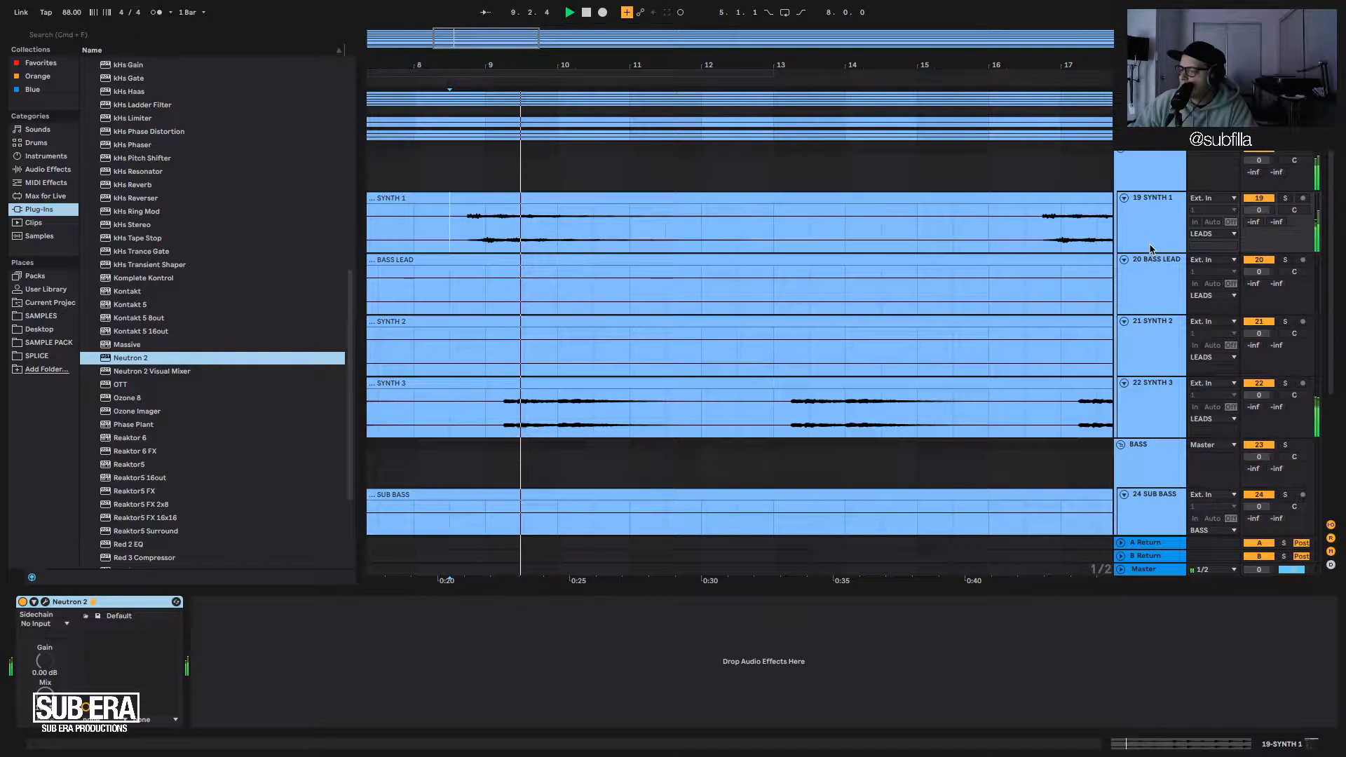
key("space")
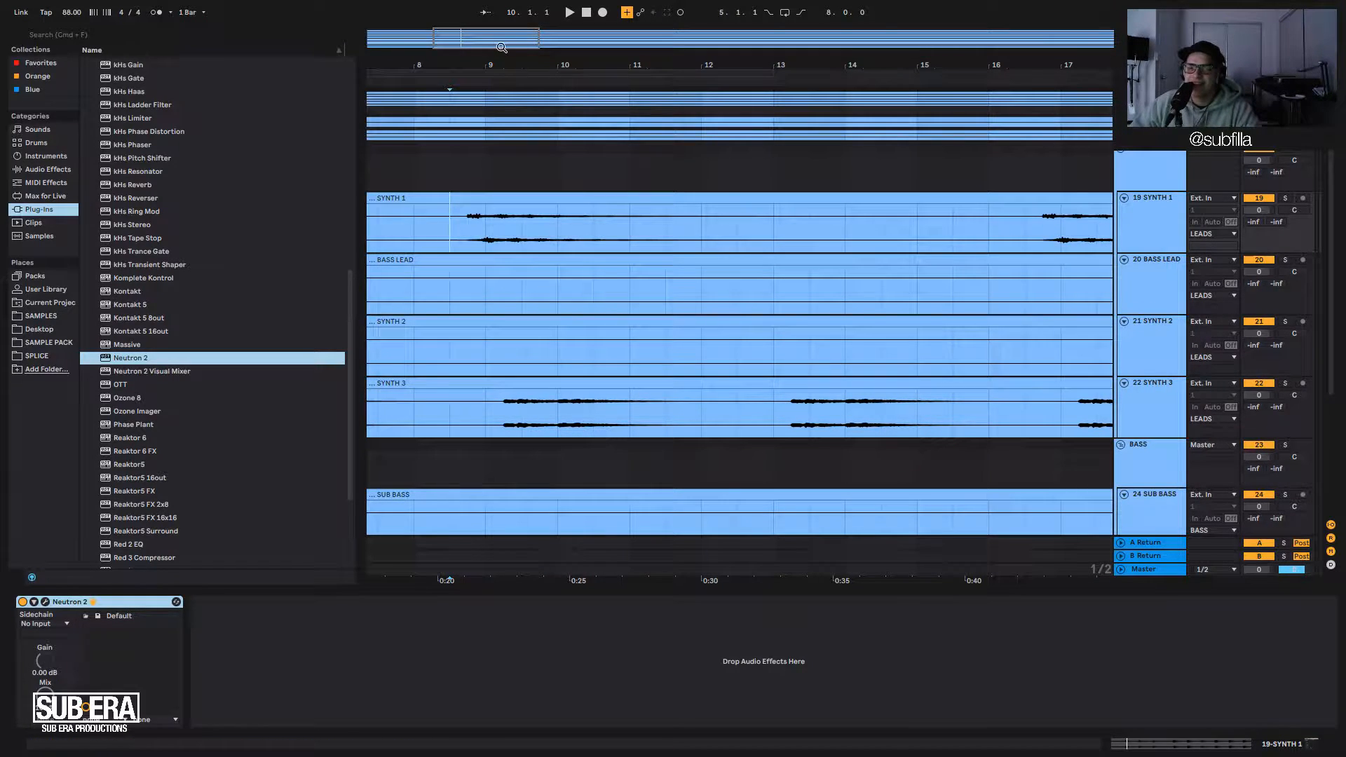
Add a Utility effect to the SYNTH 1 track and enable Bass Mono at 200 Hz.
mouse_move(510, 55)
left_mouse_down()
mouse_move(509, 14)
mouse_move(493, 56)
left_mouse_up()
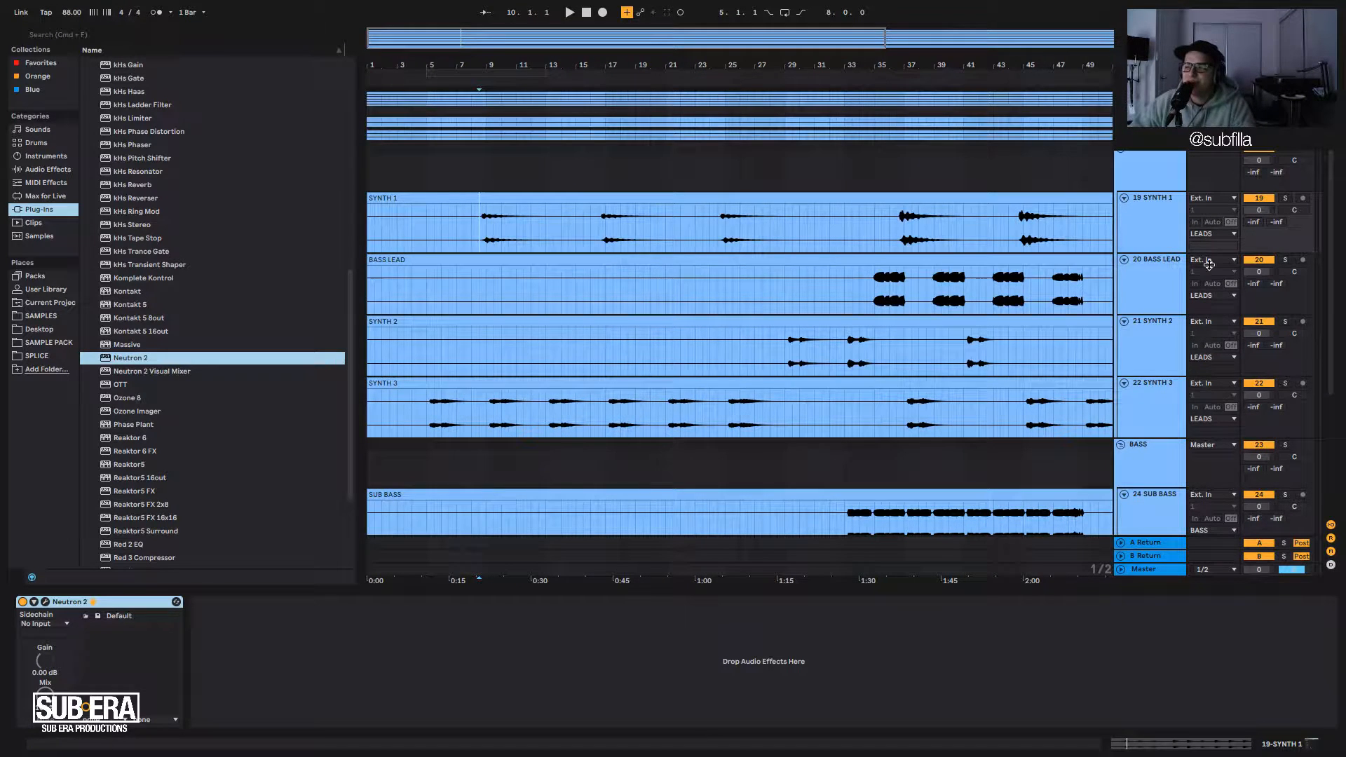
left_click(1173, 230)
key("space")
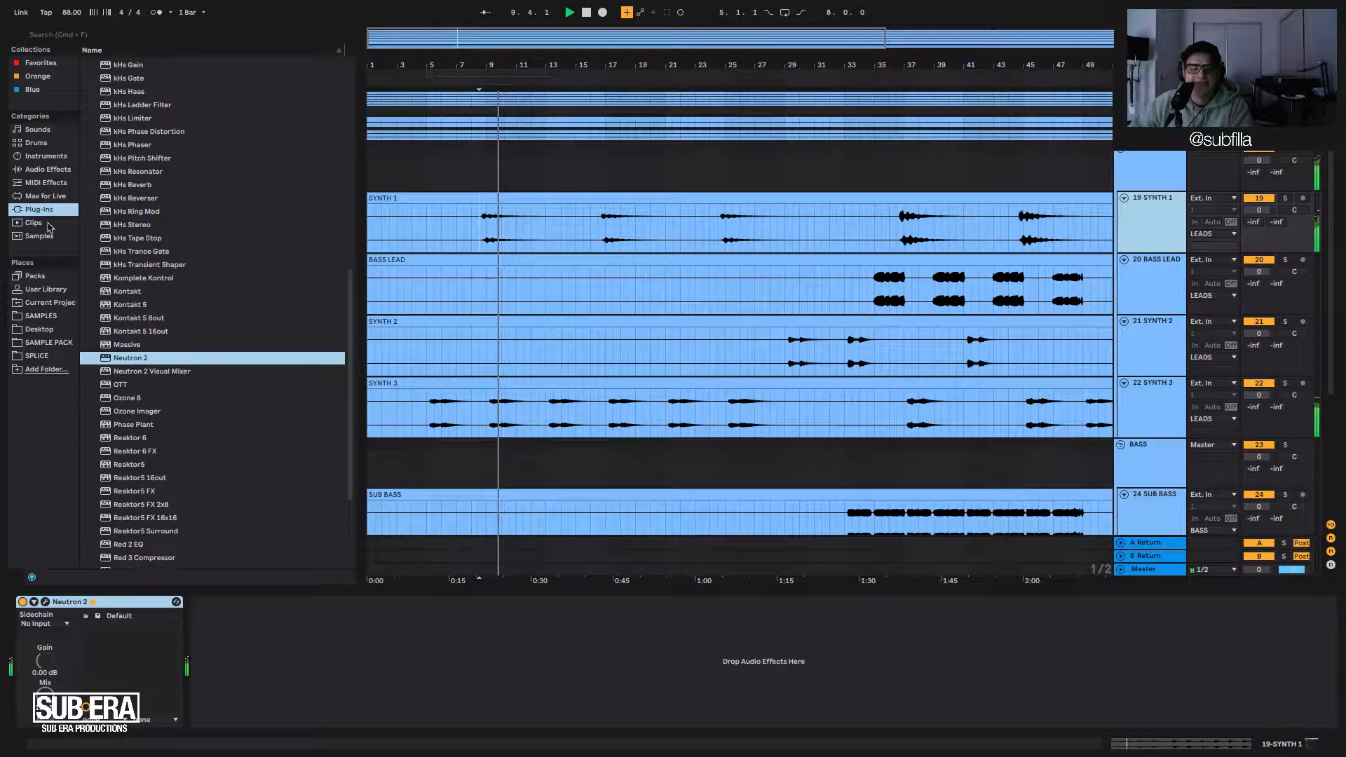
left_click(42, 170)
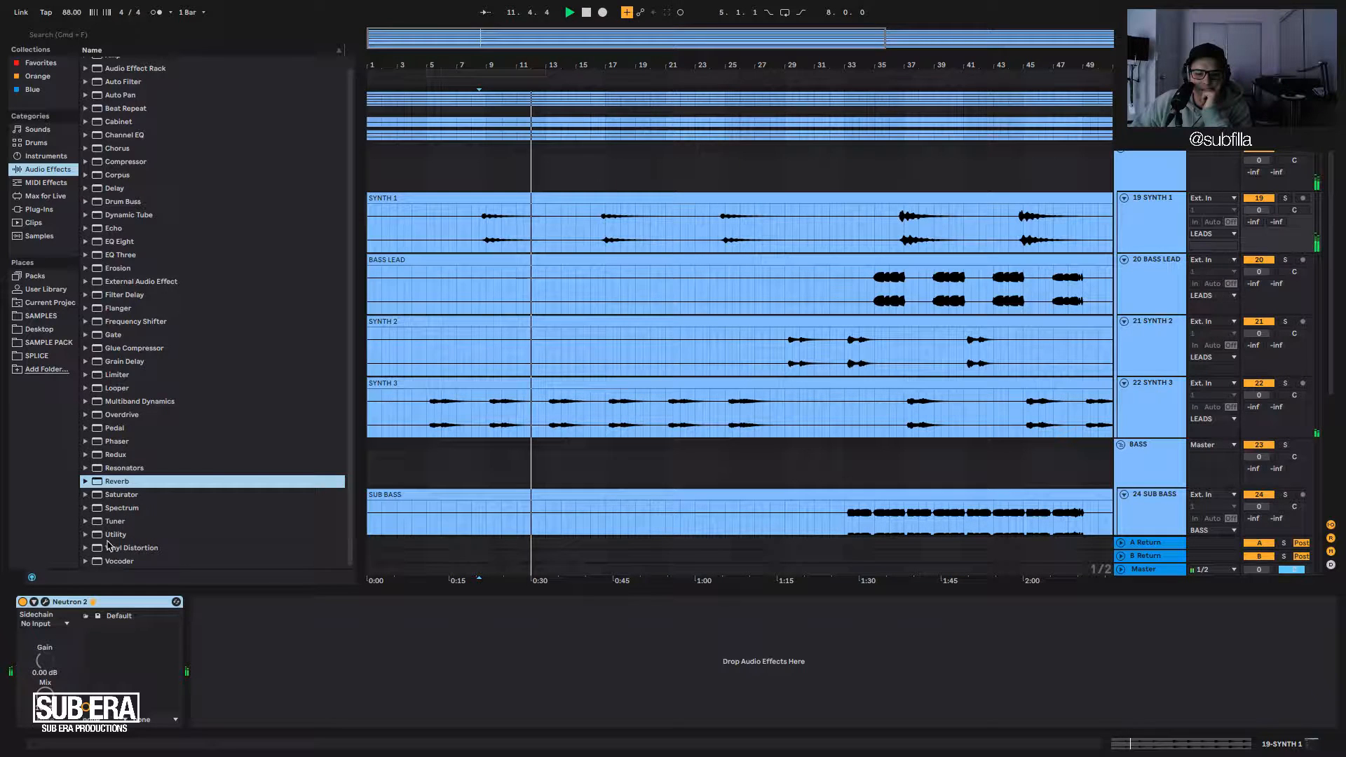
double_click(112, 539)
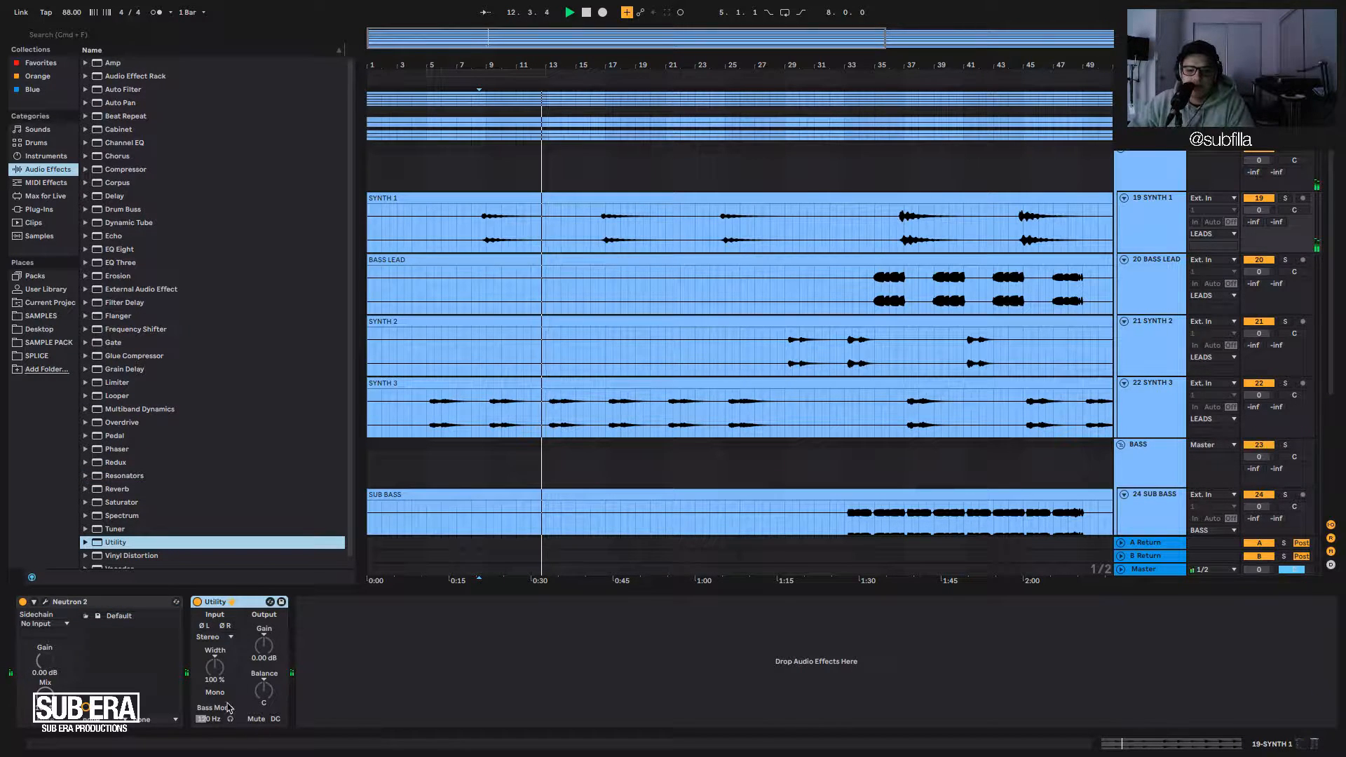
left_click(224, 708)
left_click_drag(214, 718, 213, 685)
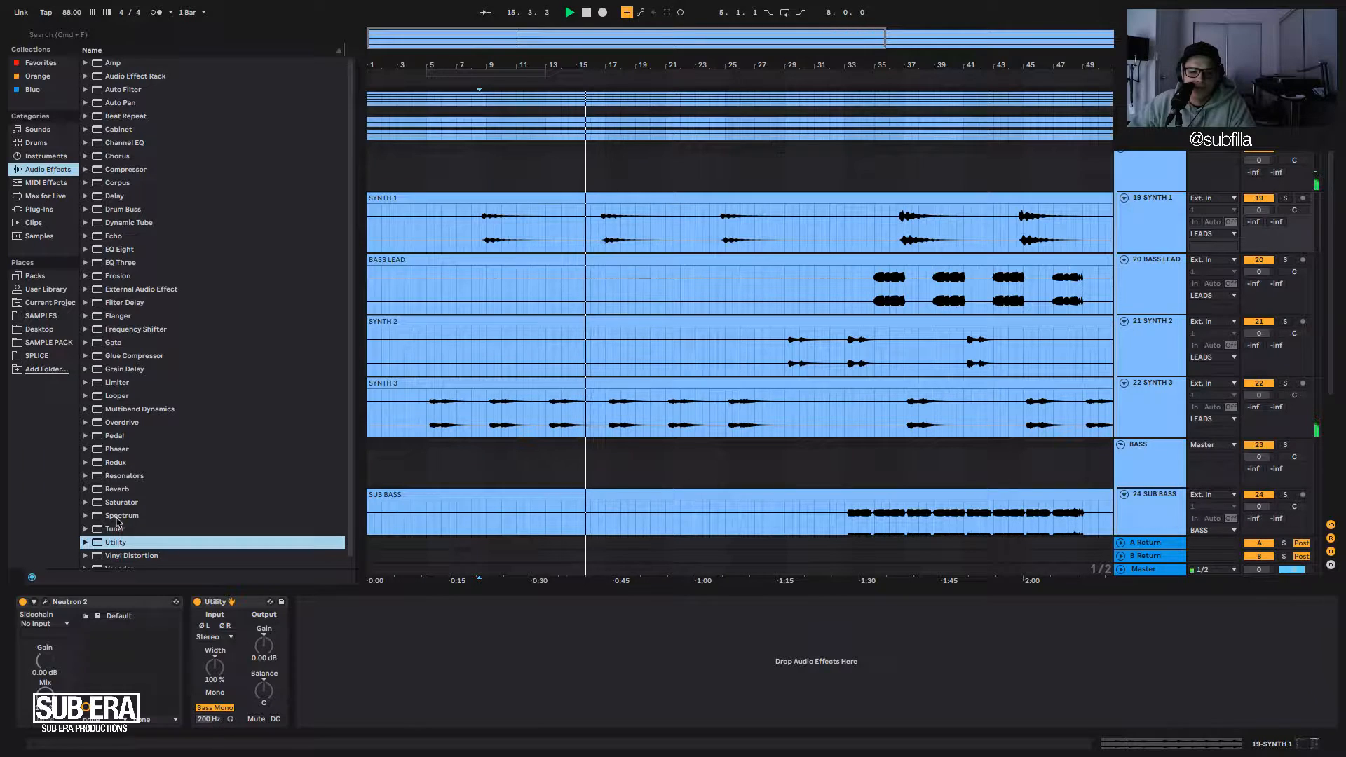
Listen to the mix from the start of SYNTH 3 and from SYNTH 1's first notes at bar 8.3.1.
left_click(103, 492)
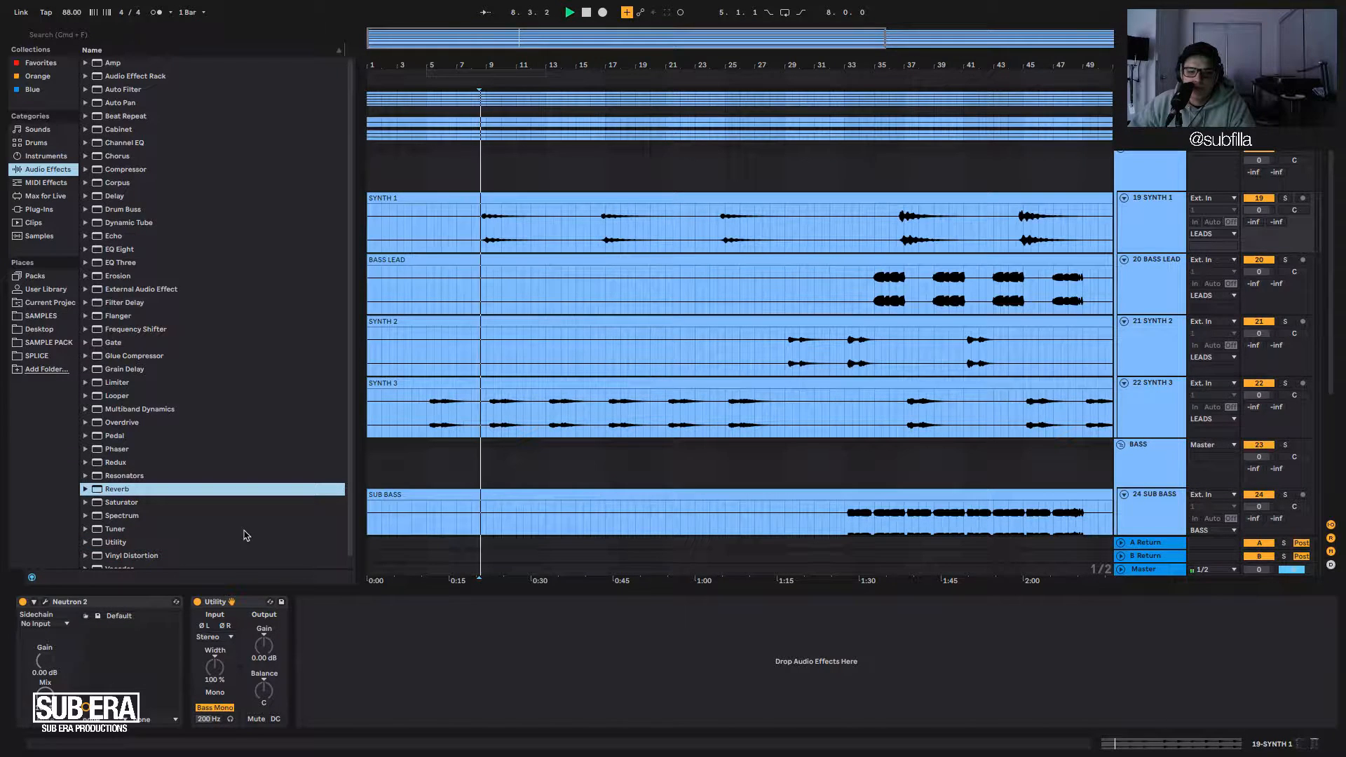
left_click(435, 419)
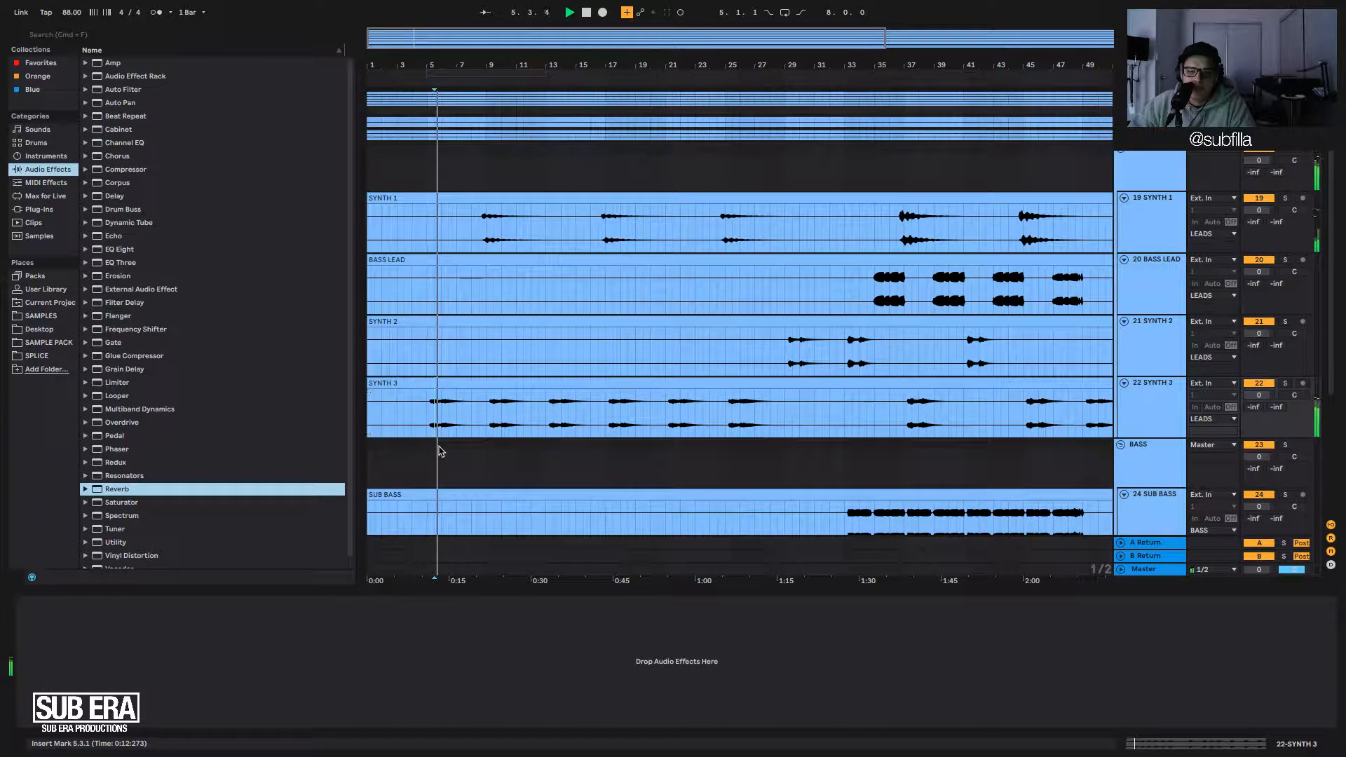
scroll(194, 440, "down", 1)
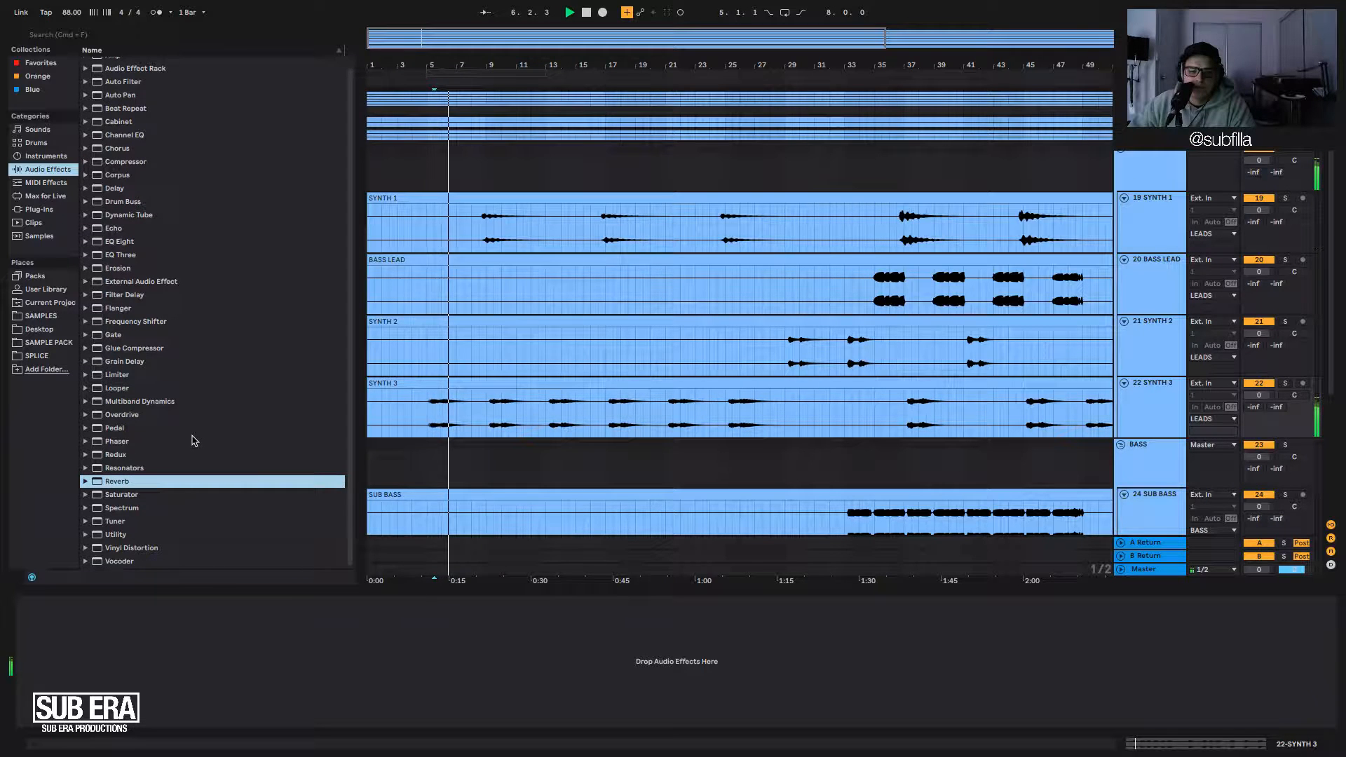
left_click(1150, 210)
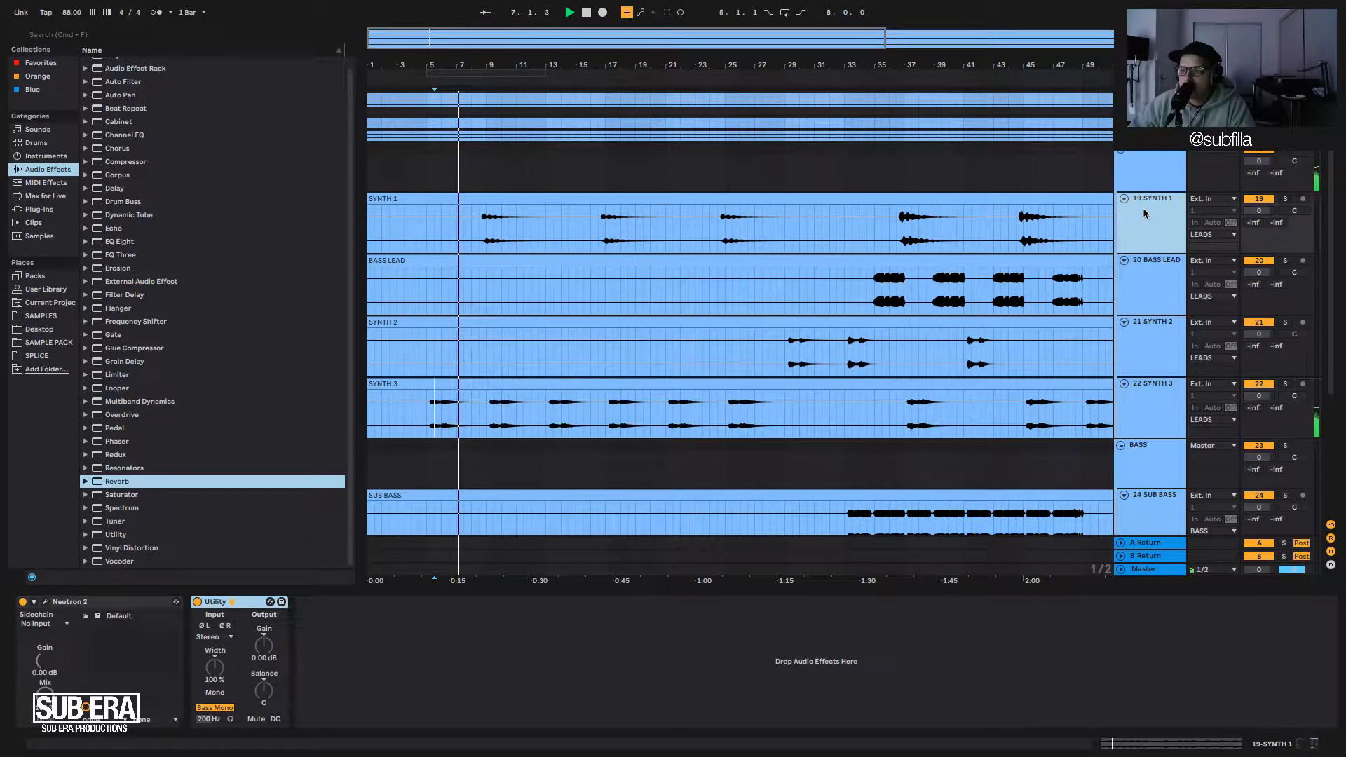
left_click(478, 236)
left_click(479, 237)
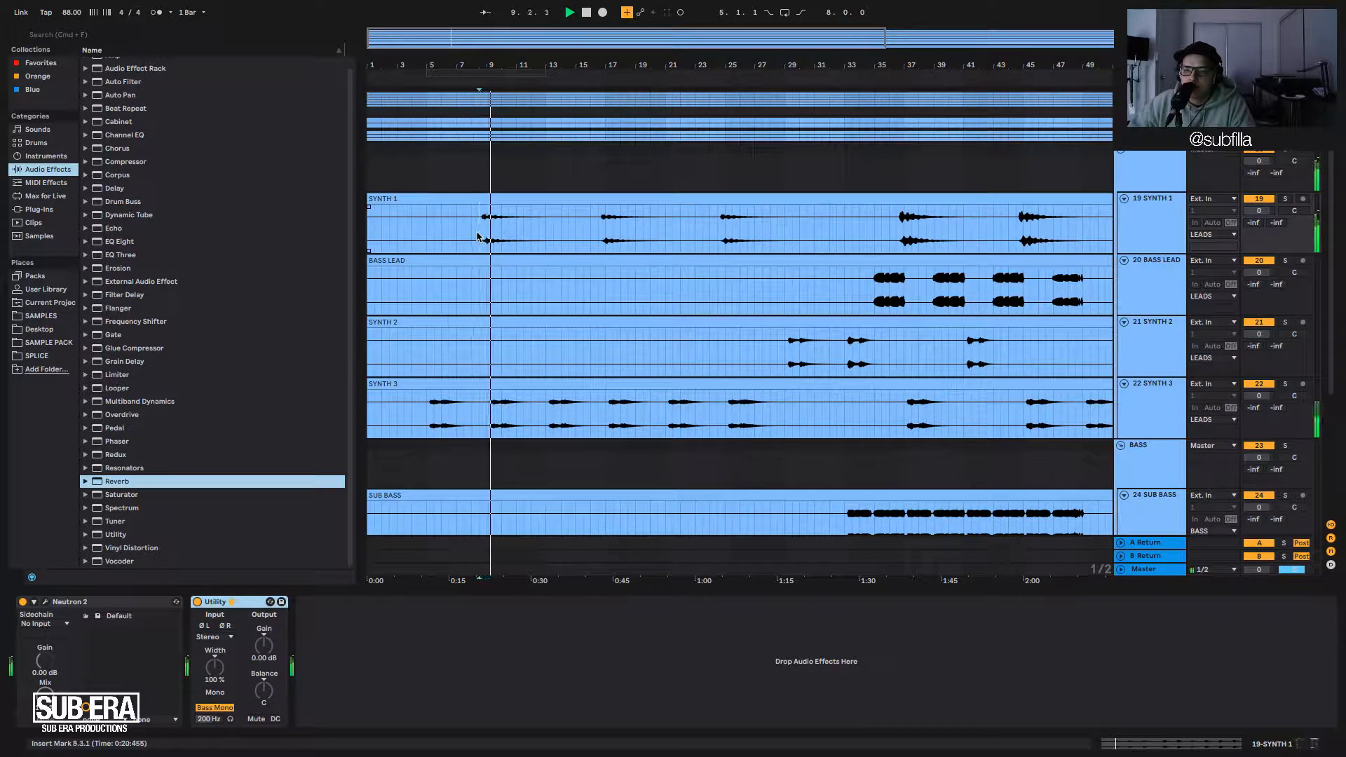
key("space")
key("space")
key("space")
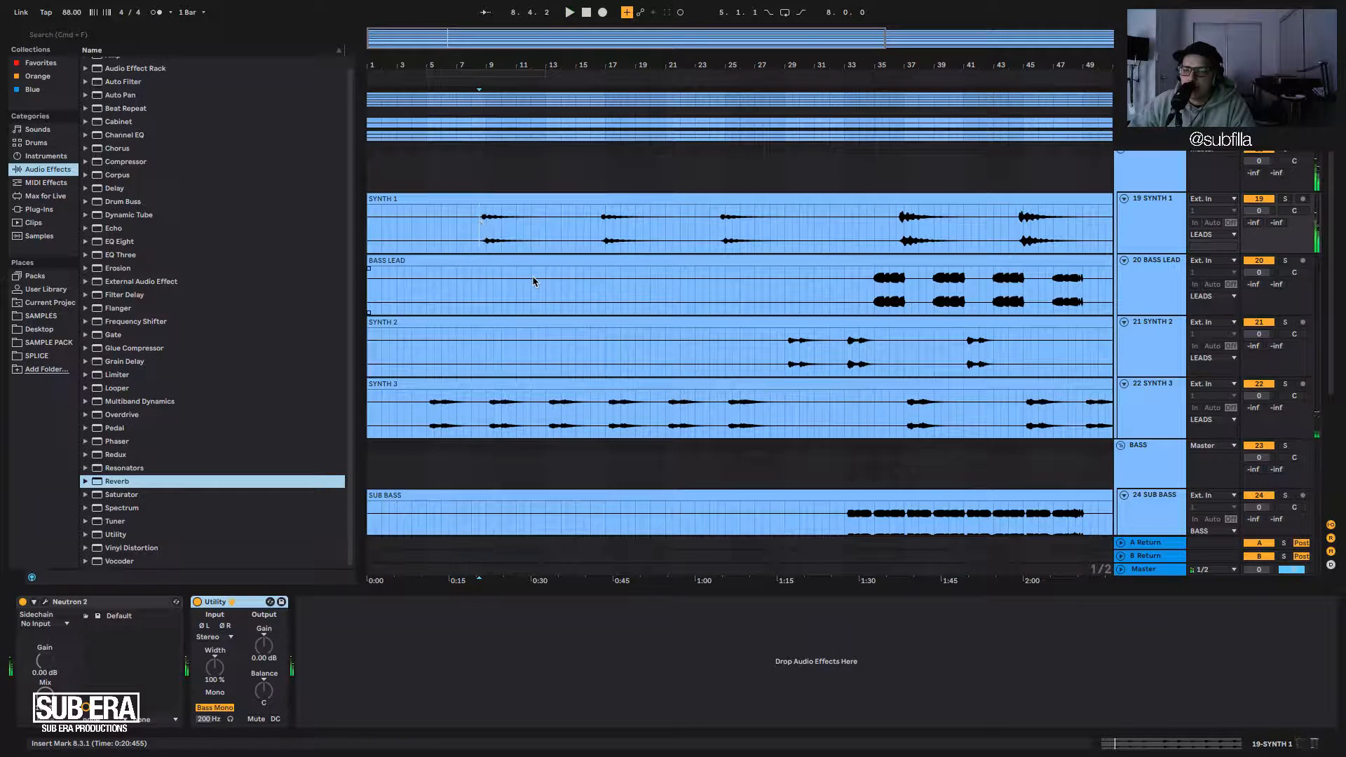
key("space")
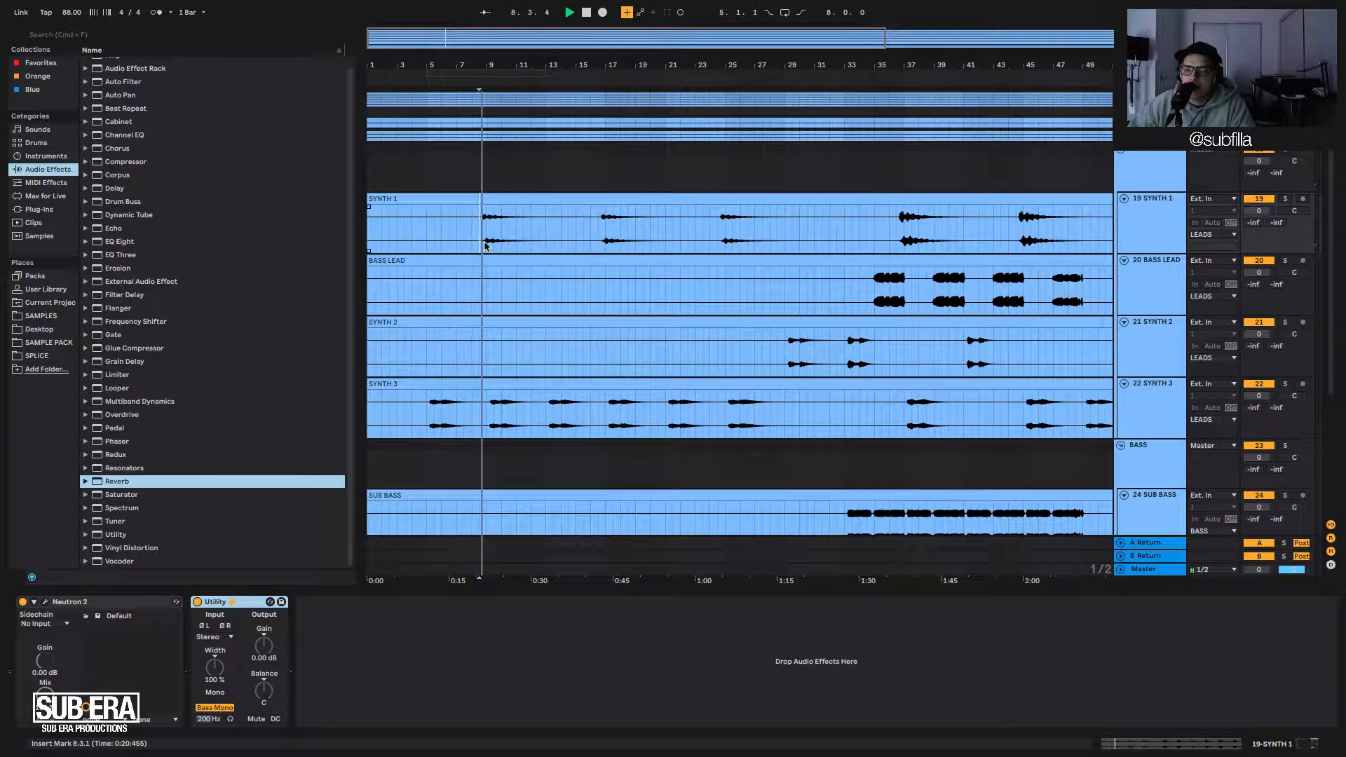
key("space")
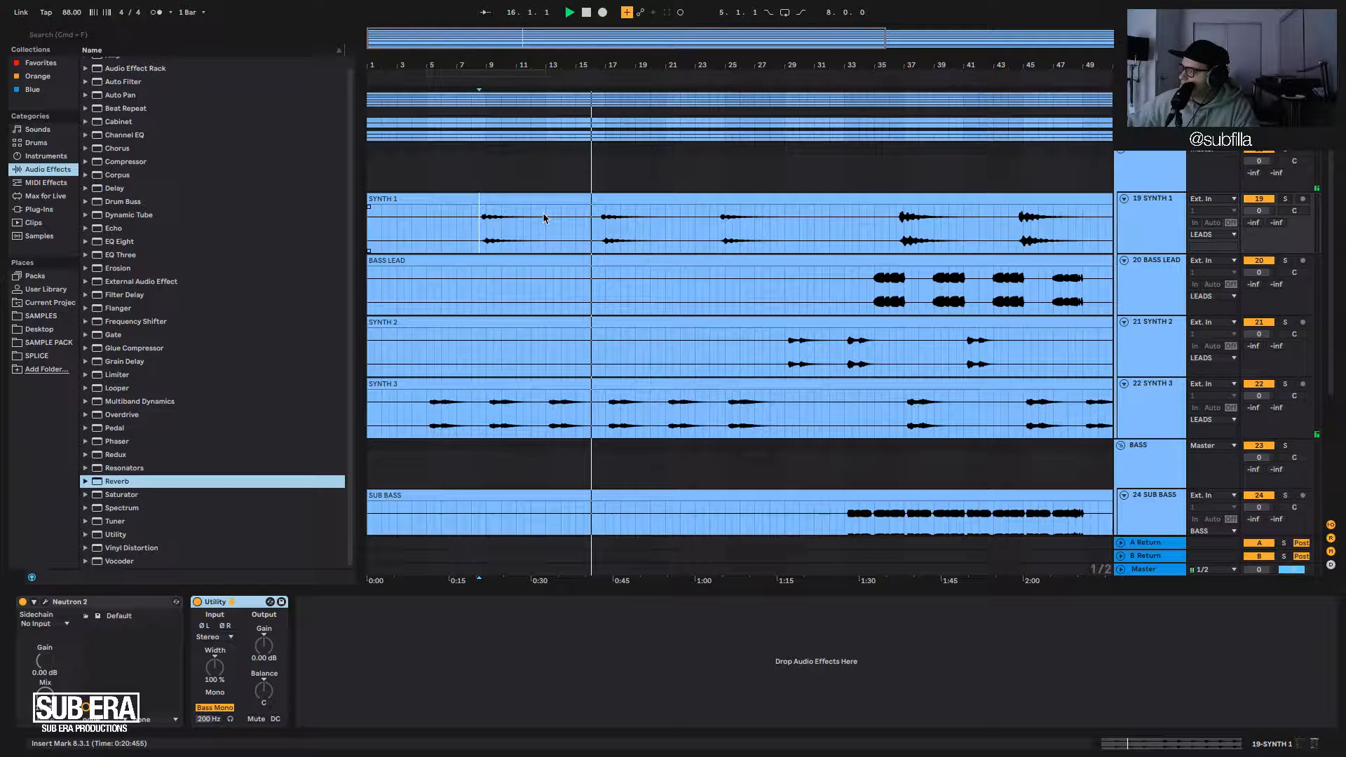
Solo the SYNTH 2 track and listen to it from its first notes at bar 29.1.1.
left_click(1136, 279)
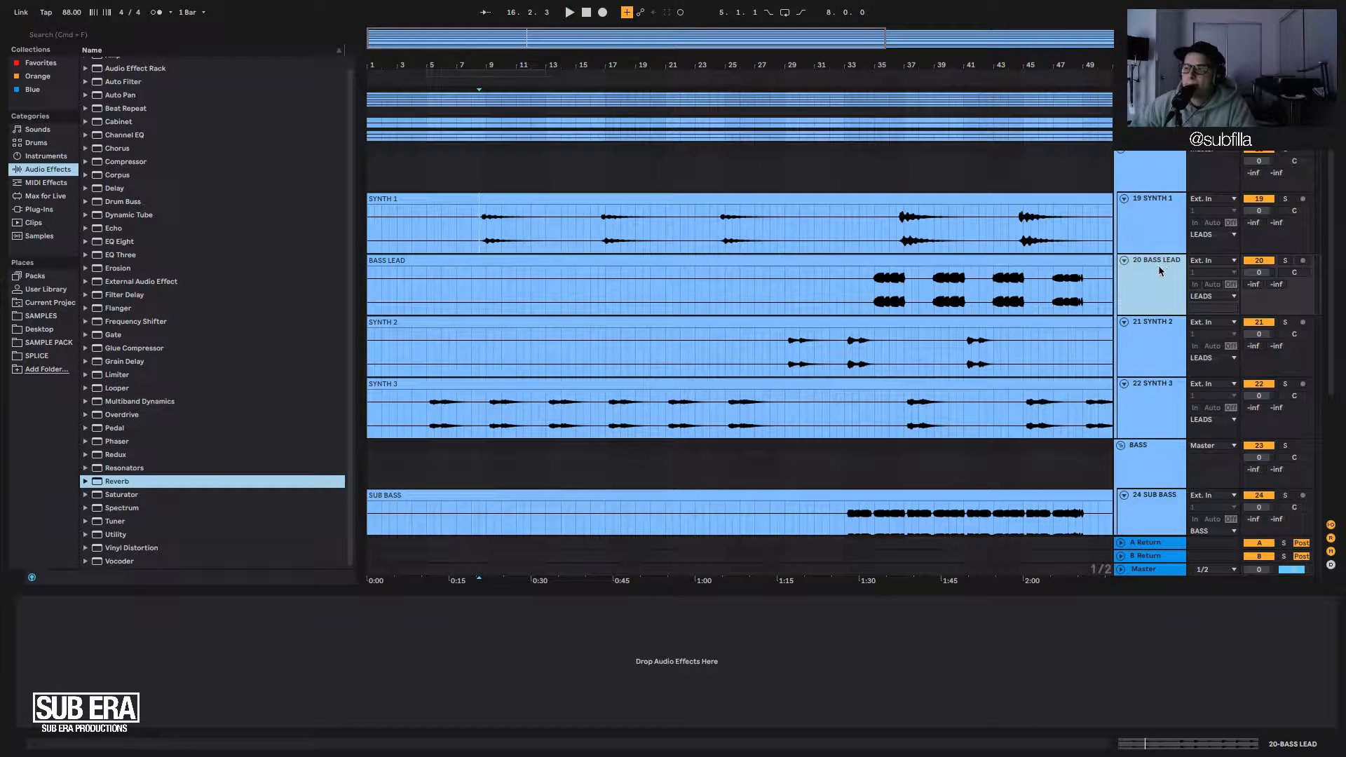
left_click(792, 357)
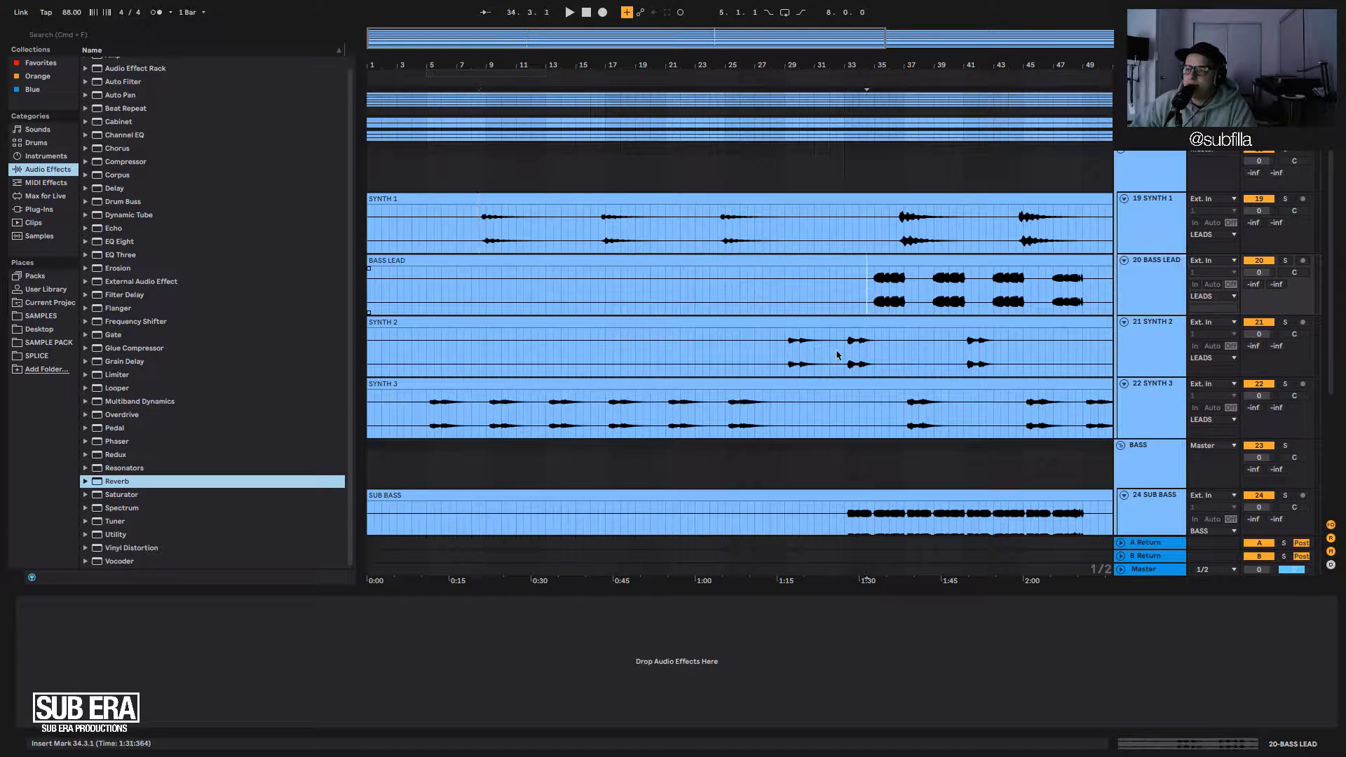
left_click(1285, 323)
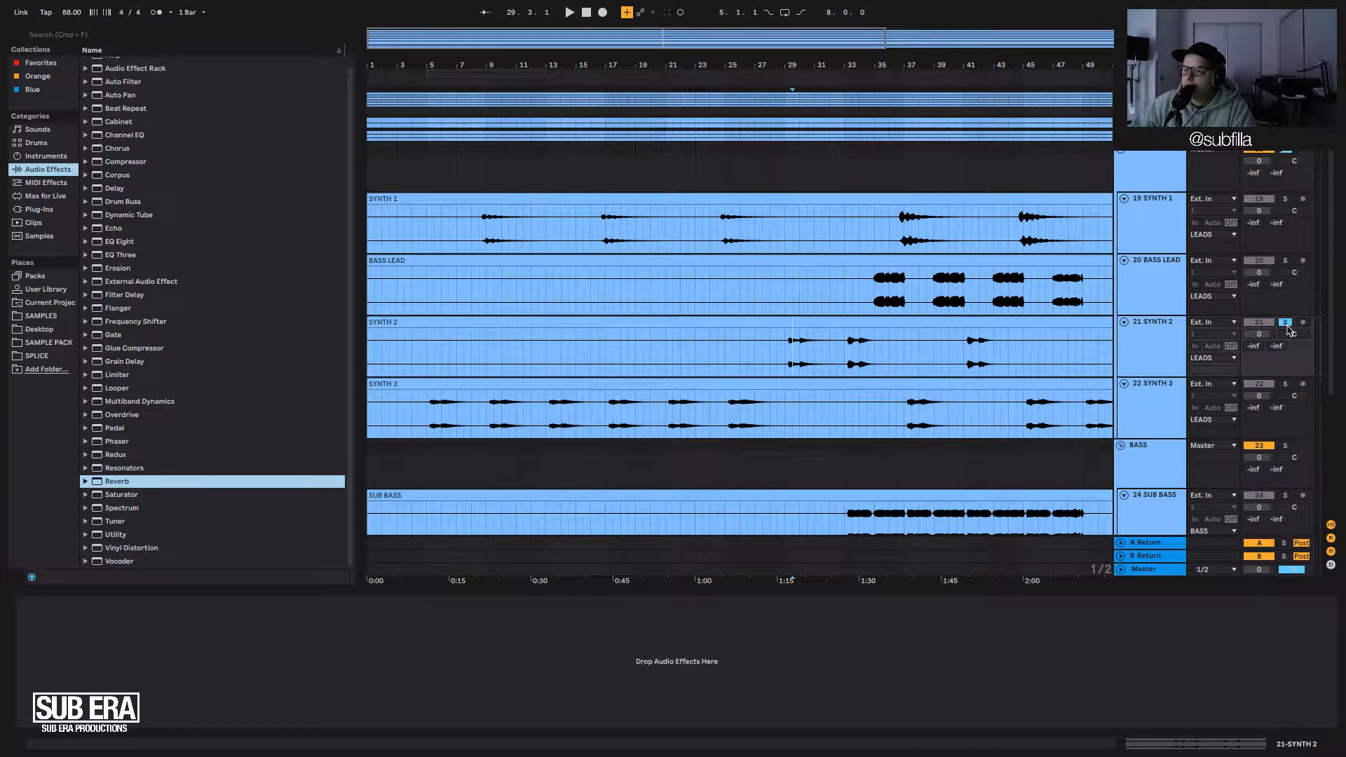
key("space")
key("space")
key("space")
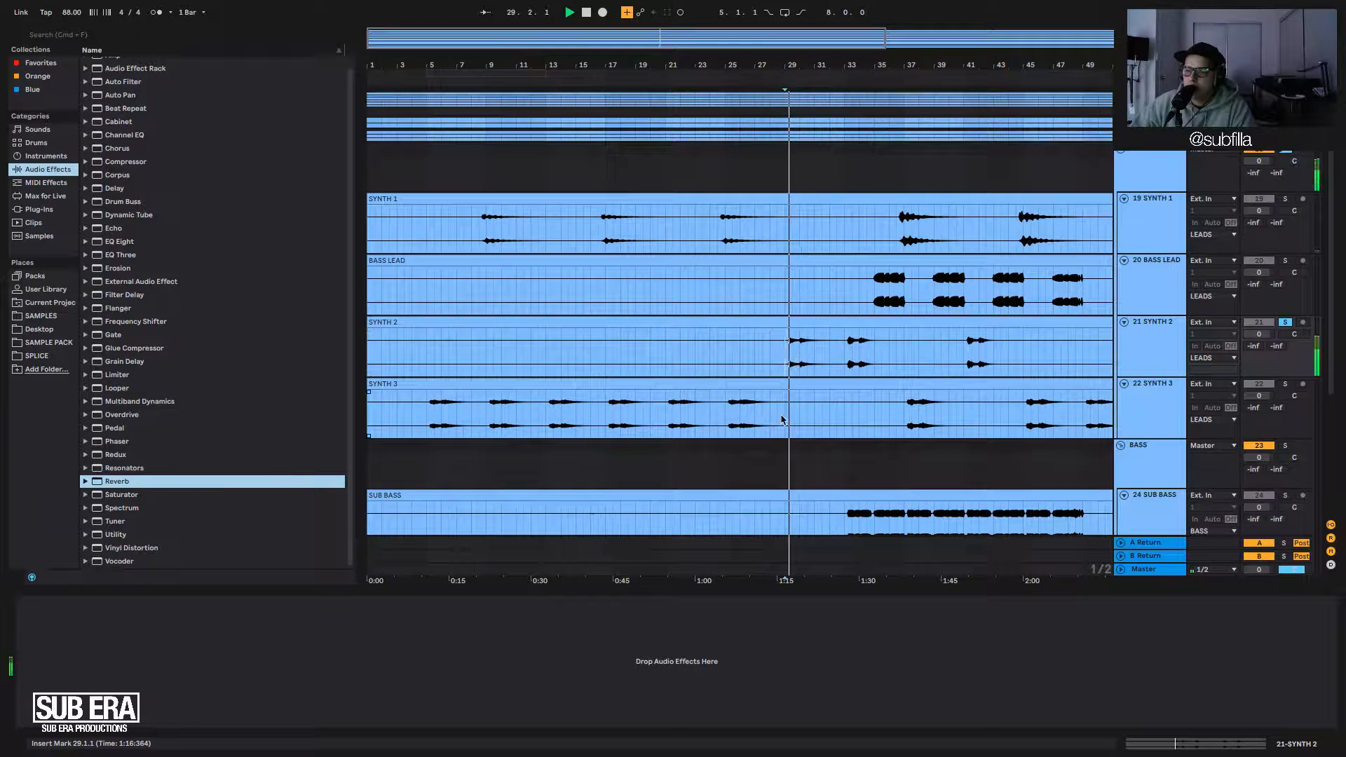
Solo SYNTH 3 and listen to it from bar 25.3.1 for comparison.
left_click(740, 419)
key("space")
left_click(1285, 384)
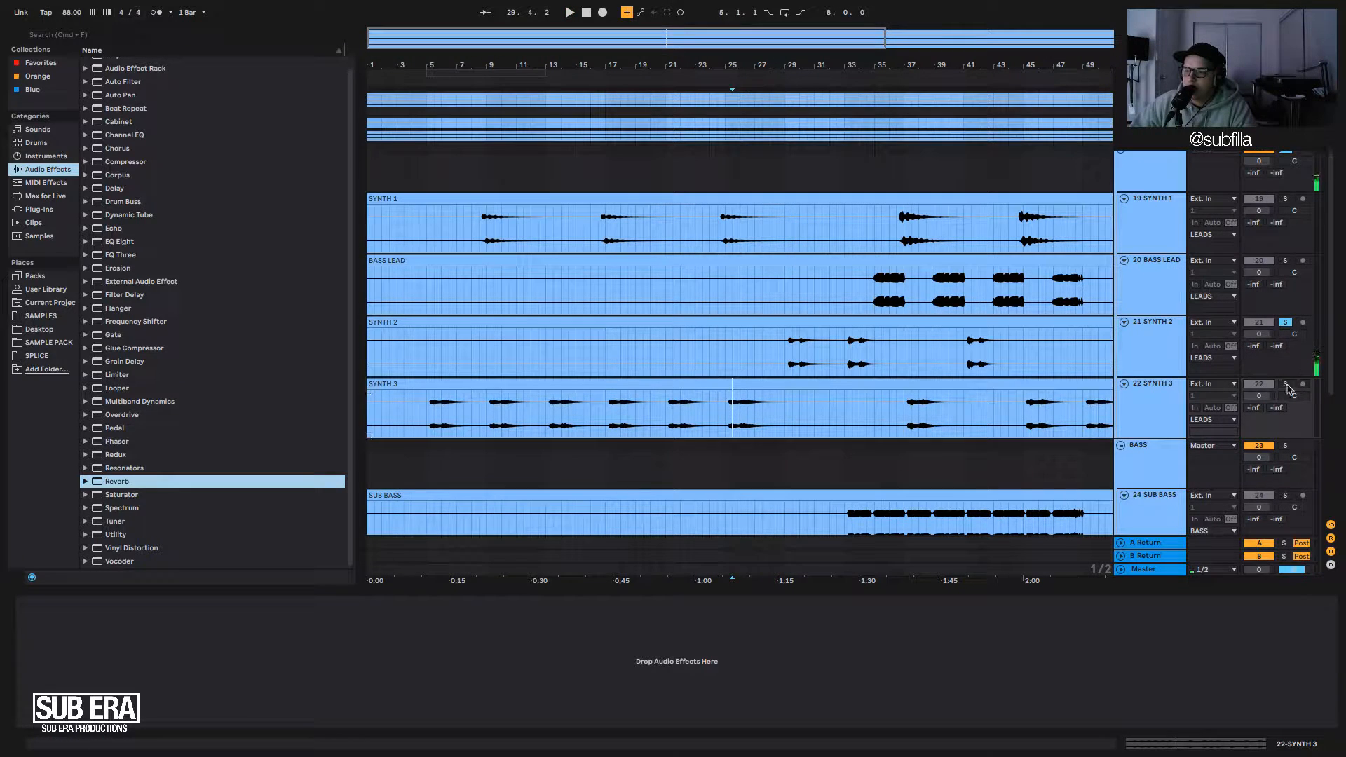
key("space")
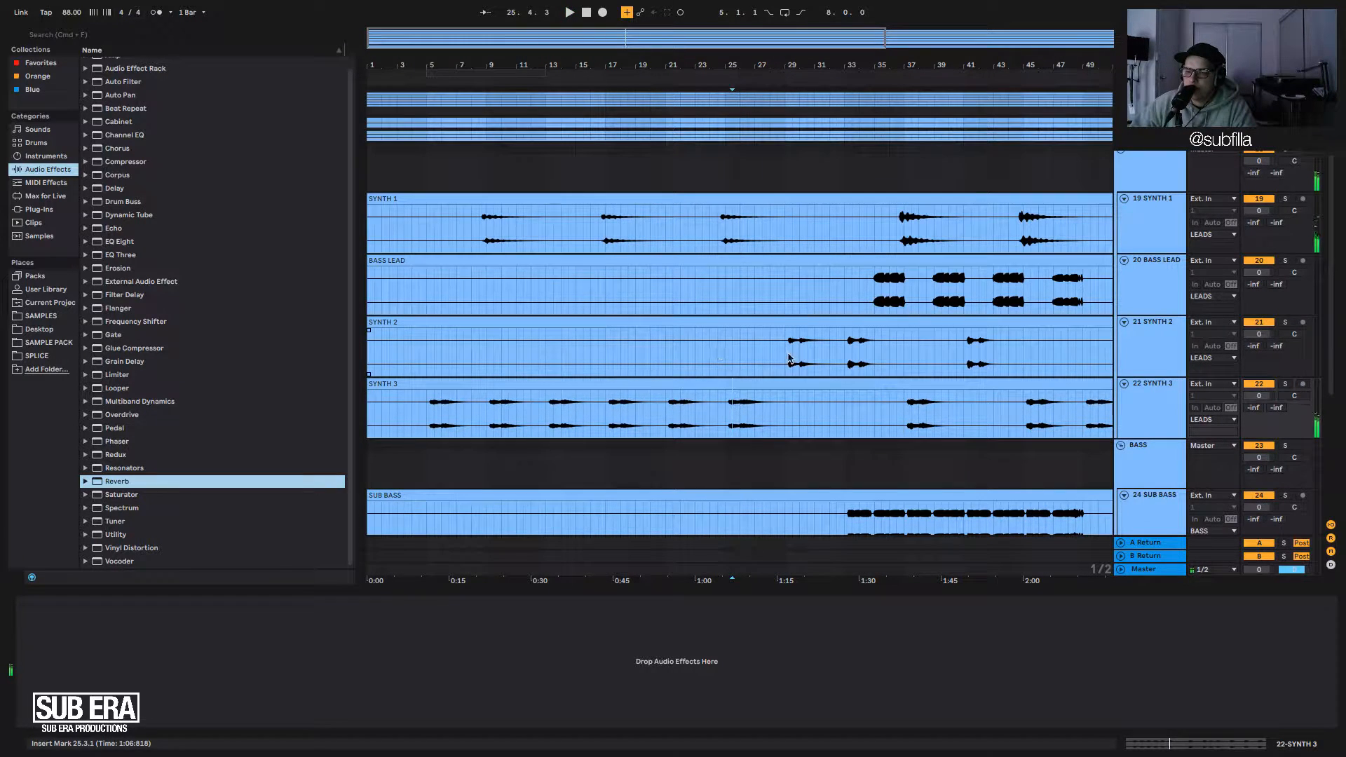
Switch the solo from SYNTH 3 back to SYNTH 2 and replay its first notes.
left_click(1285, 384)
left_click(1285, 321)
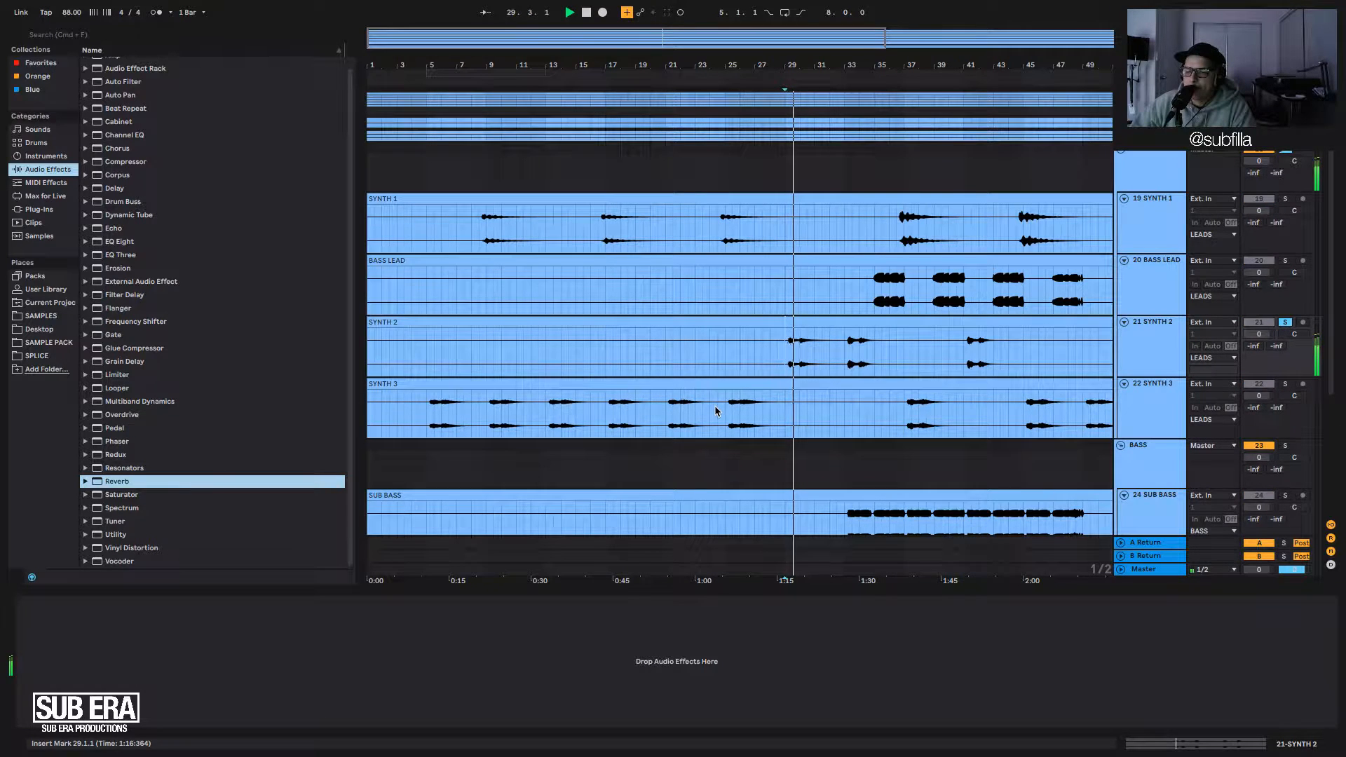
key("space")
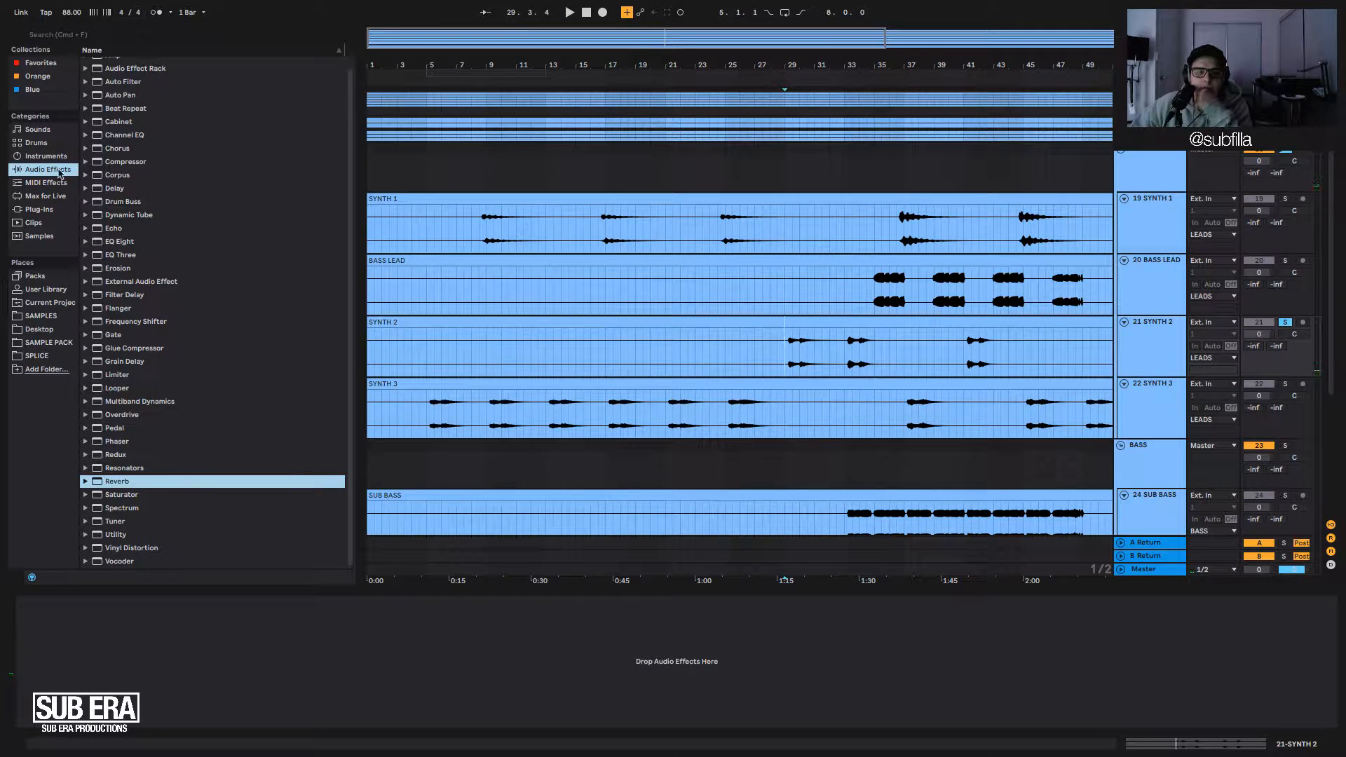
Add the Neutron 2 plug-in to the SYNTH 2 track and close its preset manager and window.
left_click(38, 209)
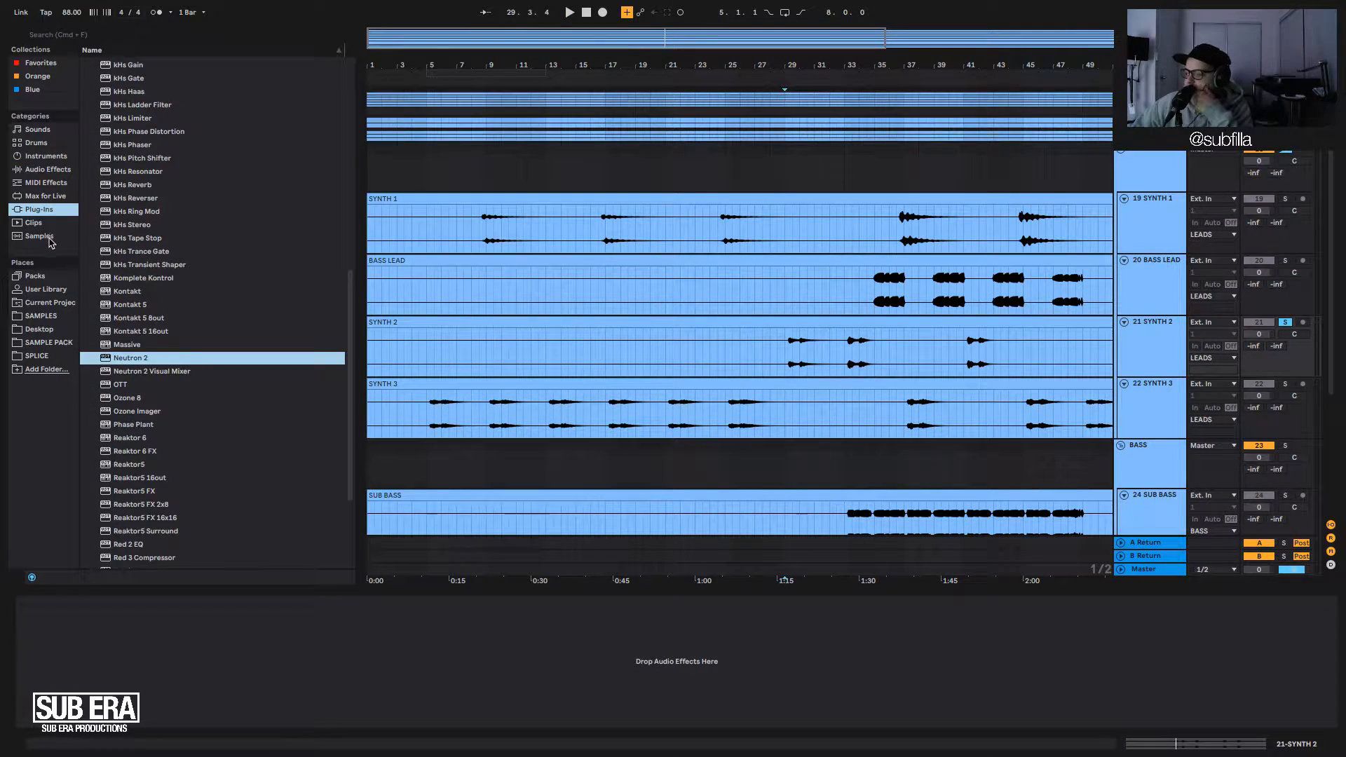
scroll(202, 341, "down", 2)
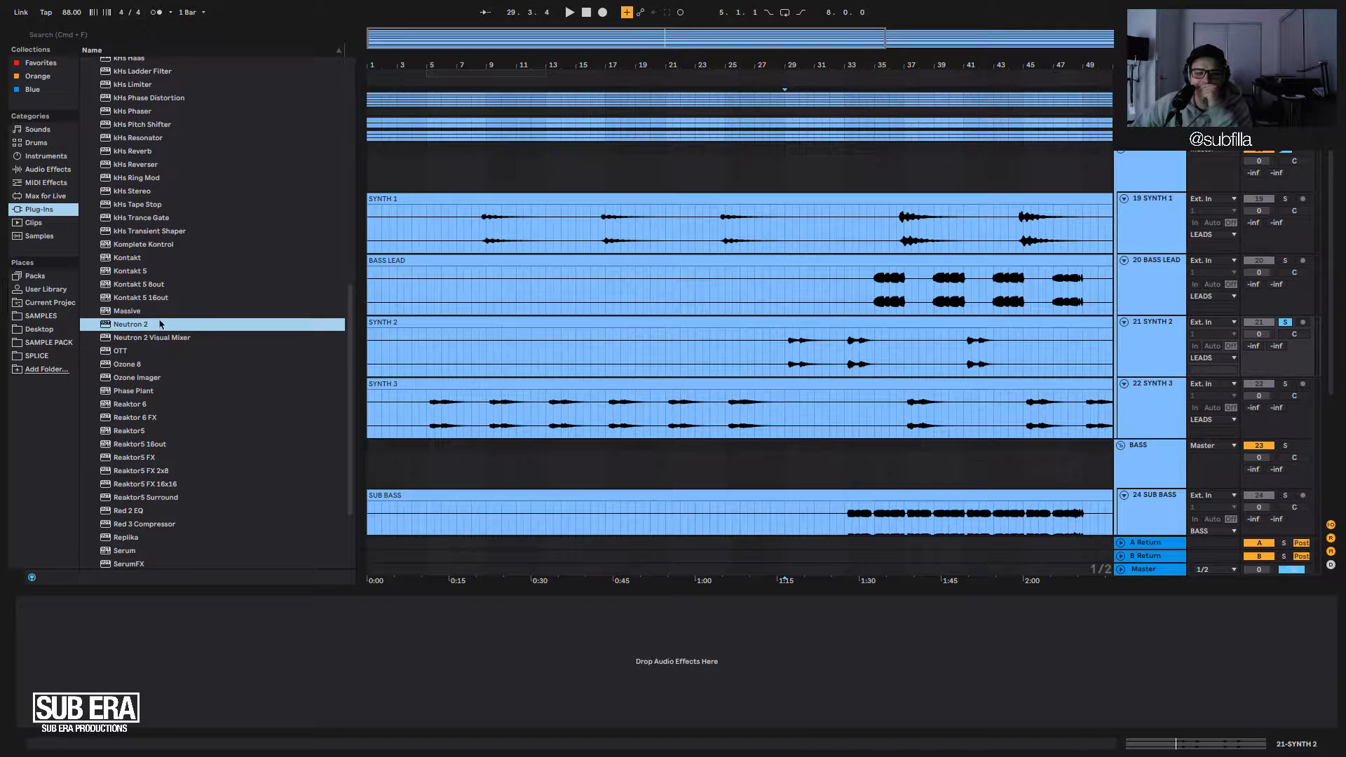
double_click(143, 323)
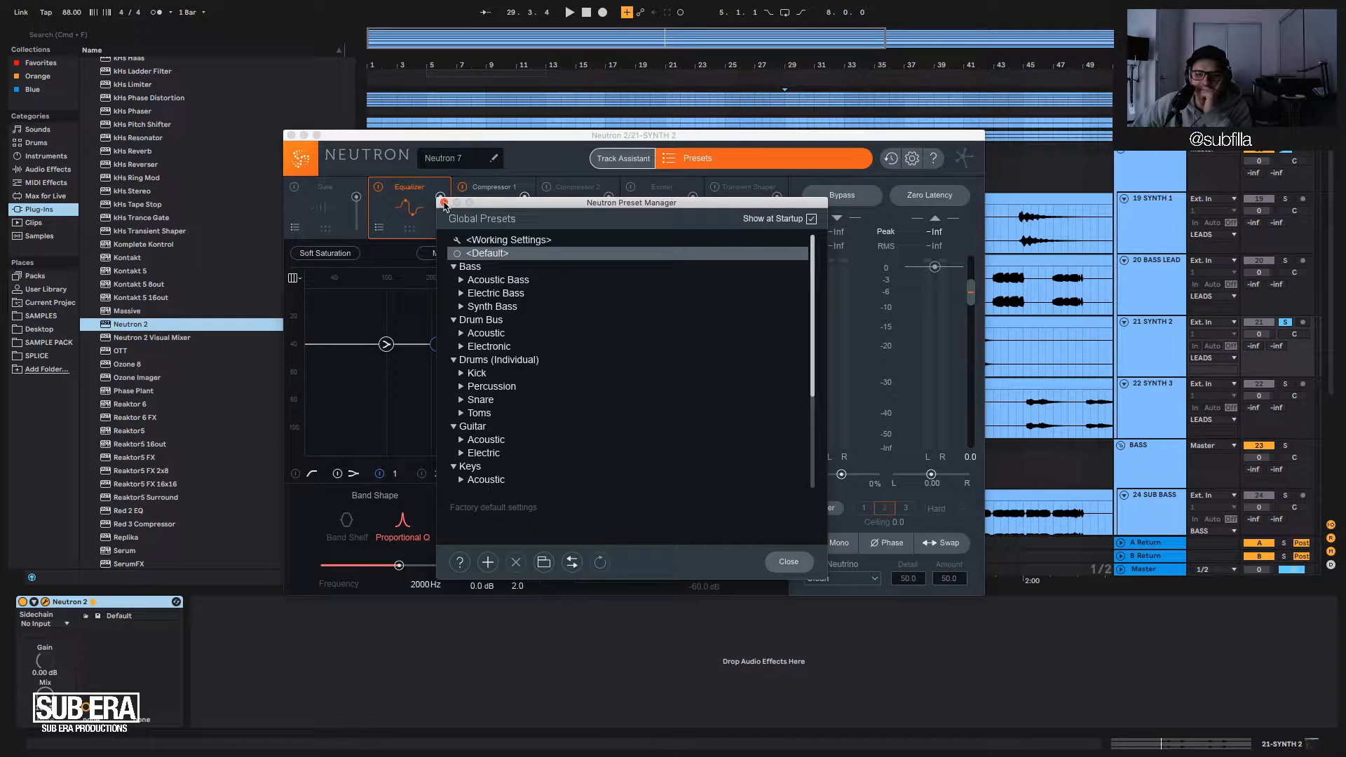
left_click(444, 203)
left_click_drag(467, 140, 570, 337)
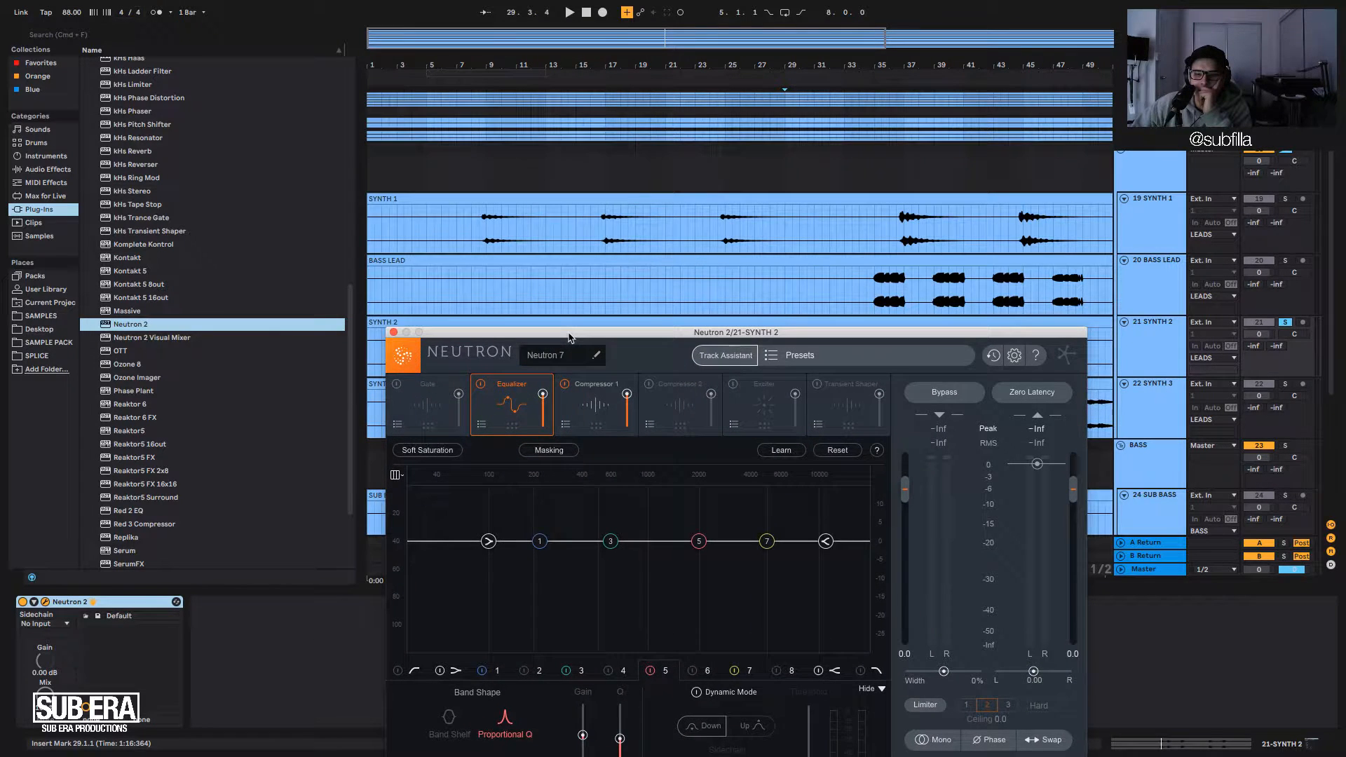
left_click(394, 333)
Solo SYNTH 1 and examine the Equalizer module in its Neutron 2, closing the plug-in window when done.
left_click(511, 213)
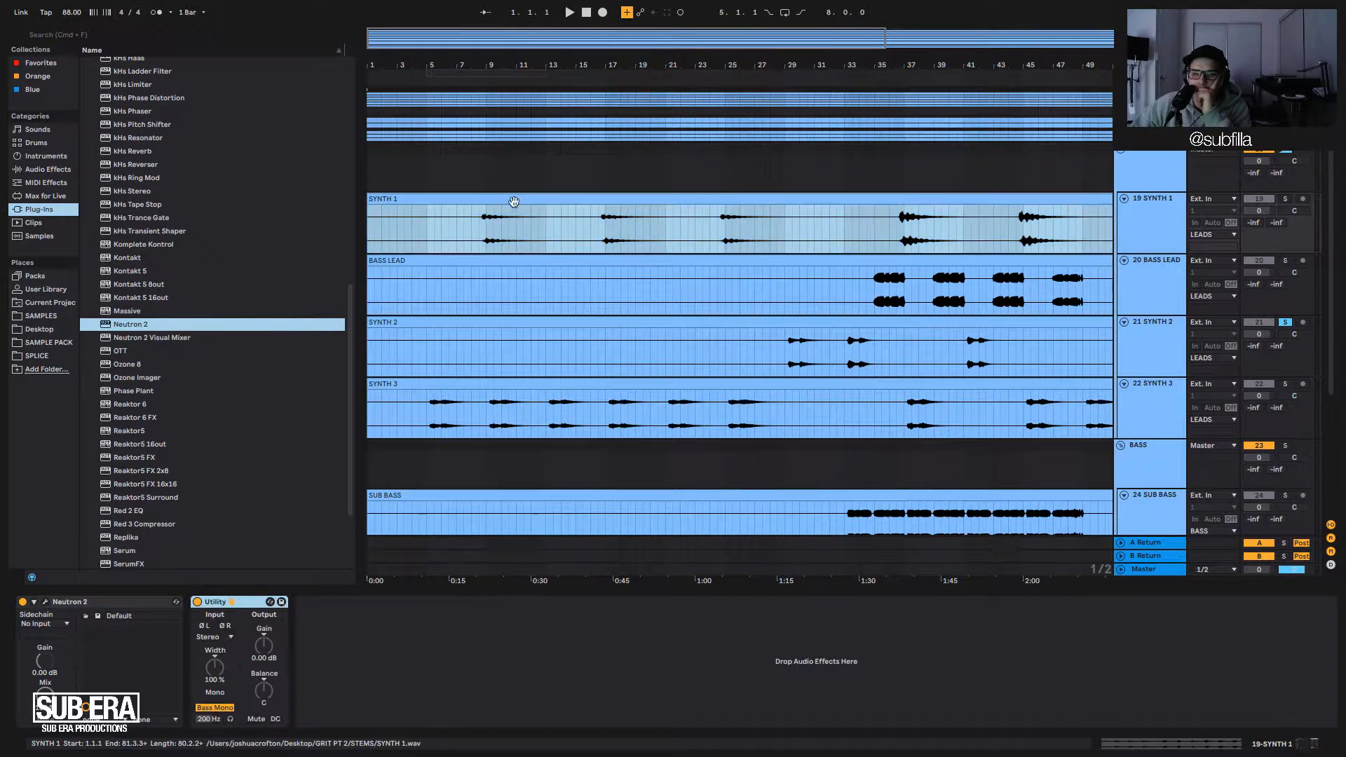
left_click(1284, 201)
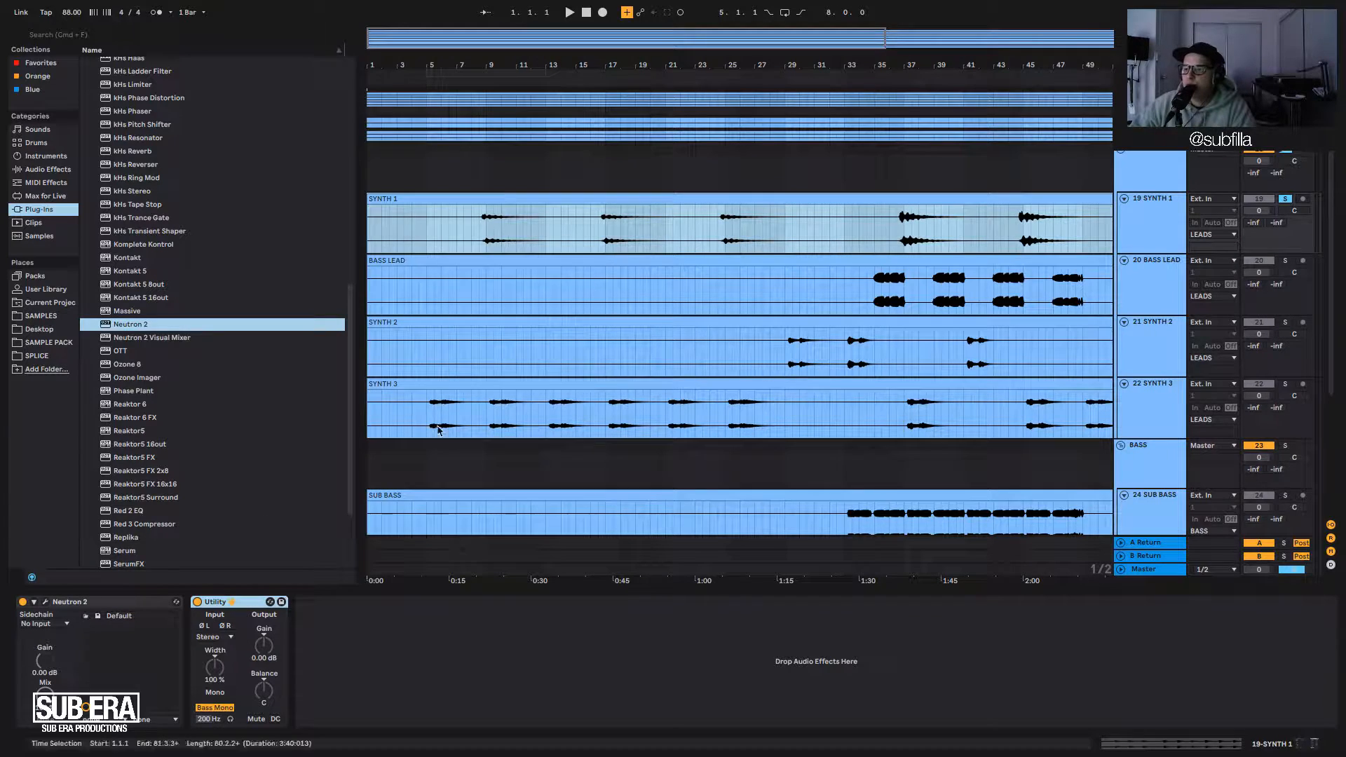
left_click(45, 601)
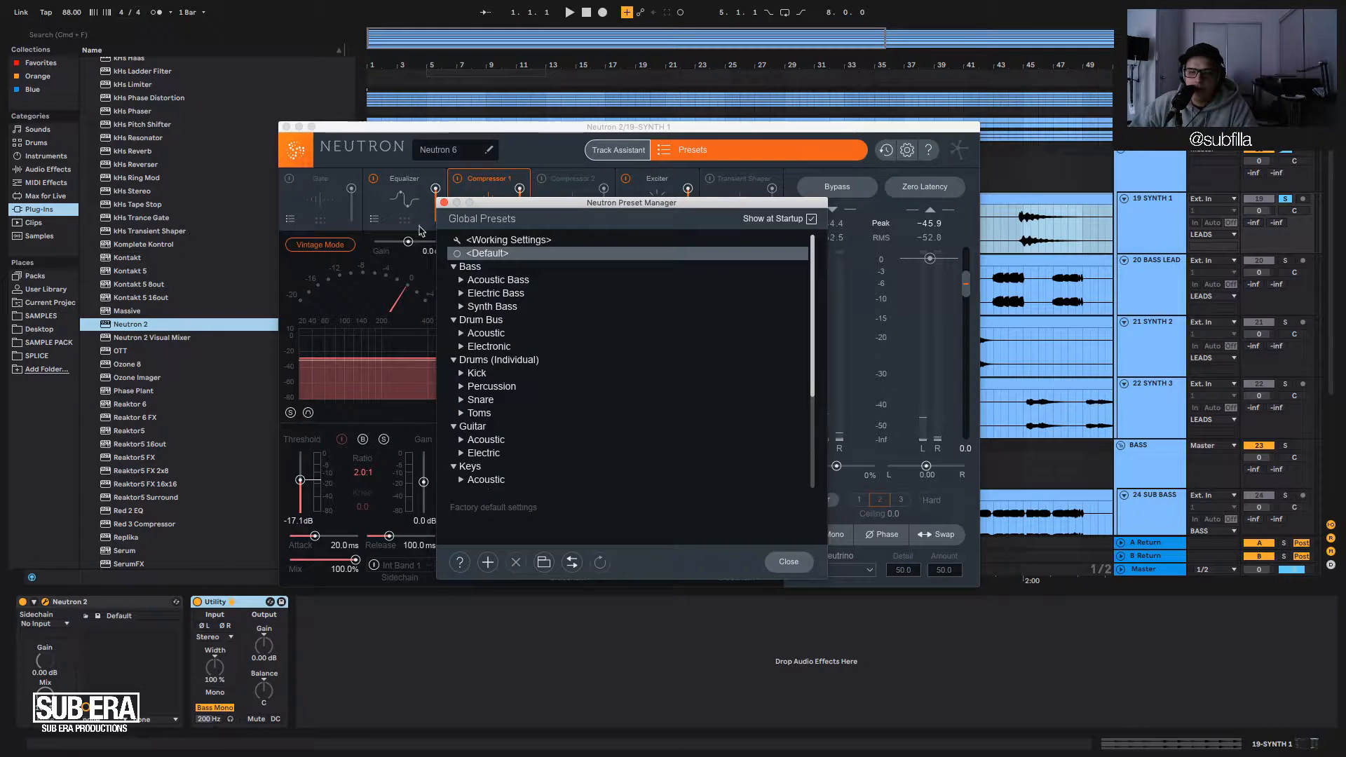
left_click(442, 203)
left_click(389, 194)
left_click_drag(491, 127, 529, 466)
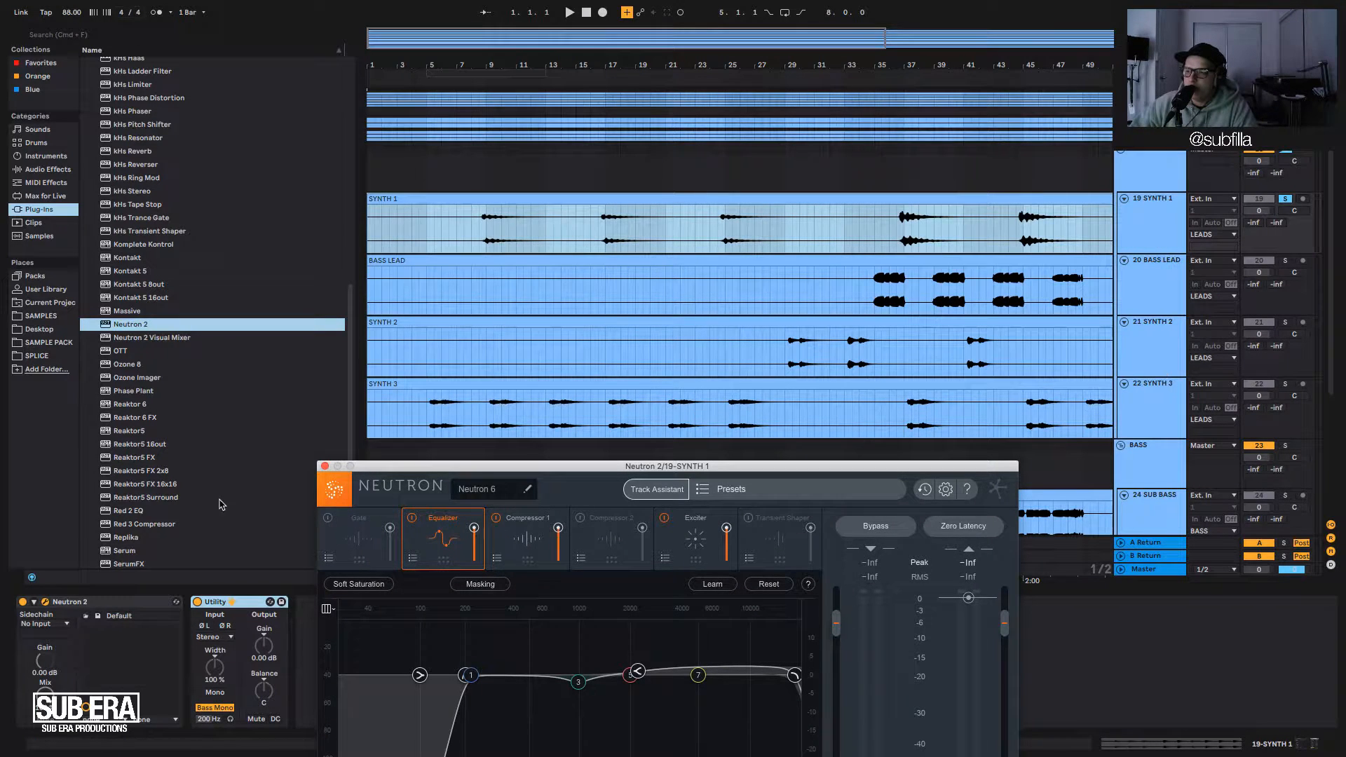
left_click(324, 467)
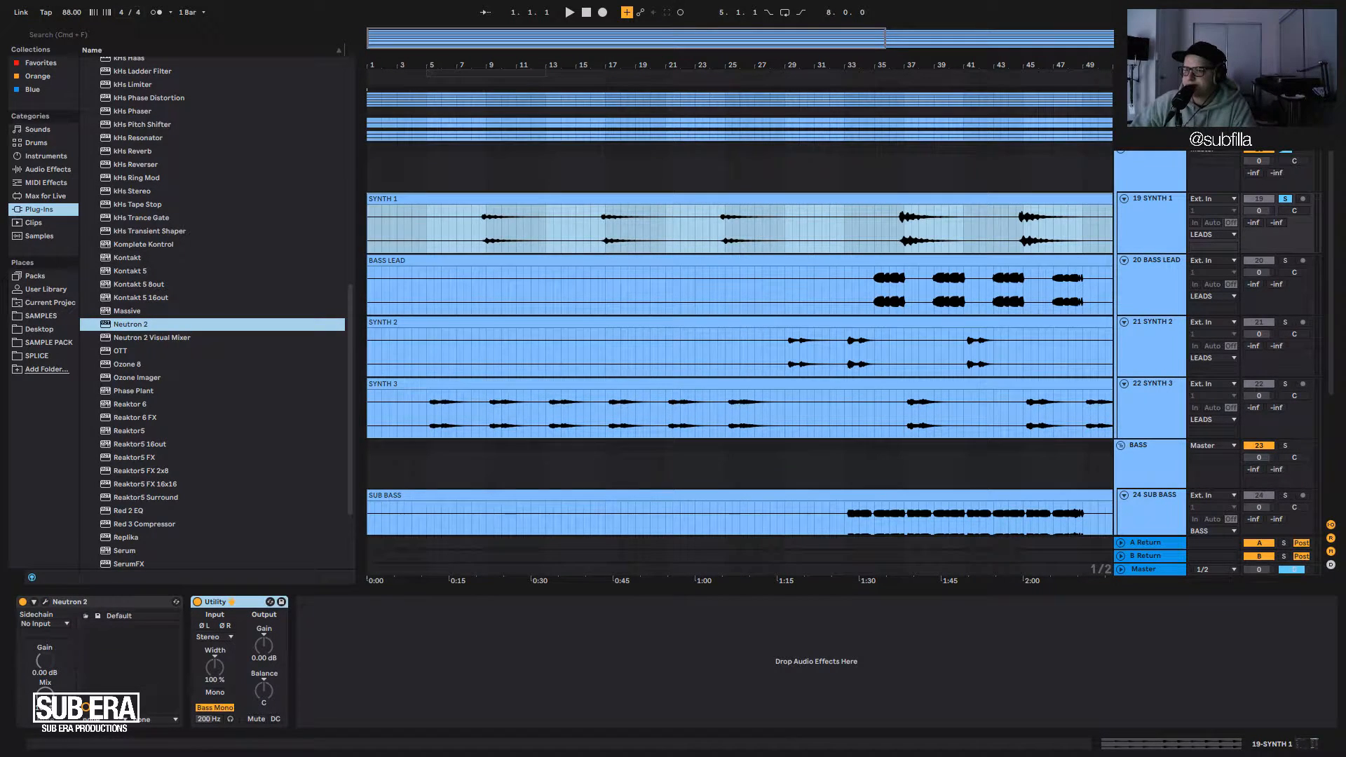
Unsolo SYNTH 1 and listen to the full mix from its first notes at bar 8.3.1.
left_click(1285, 199)
key("space")
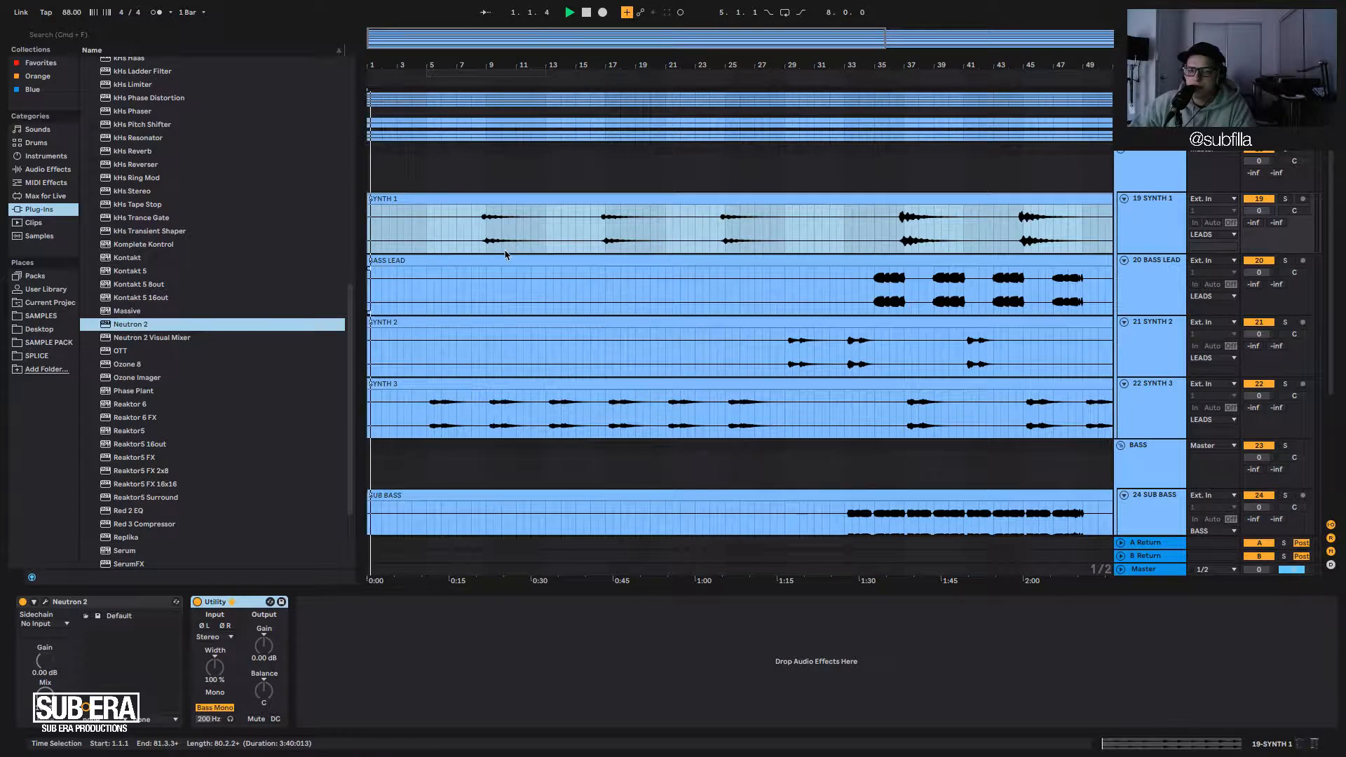
key("space")
left_click(480, 232)
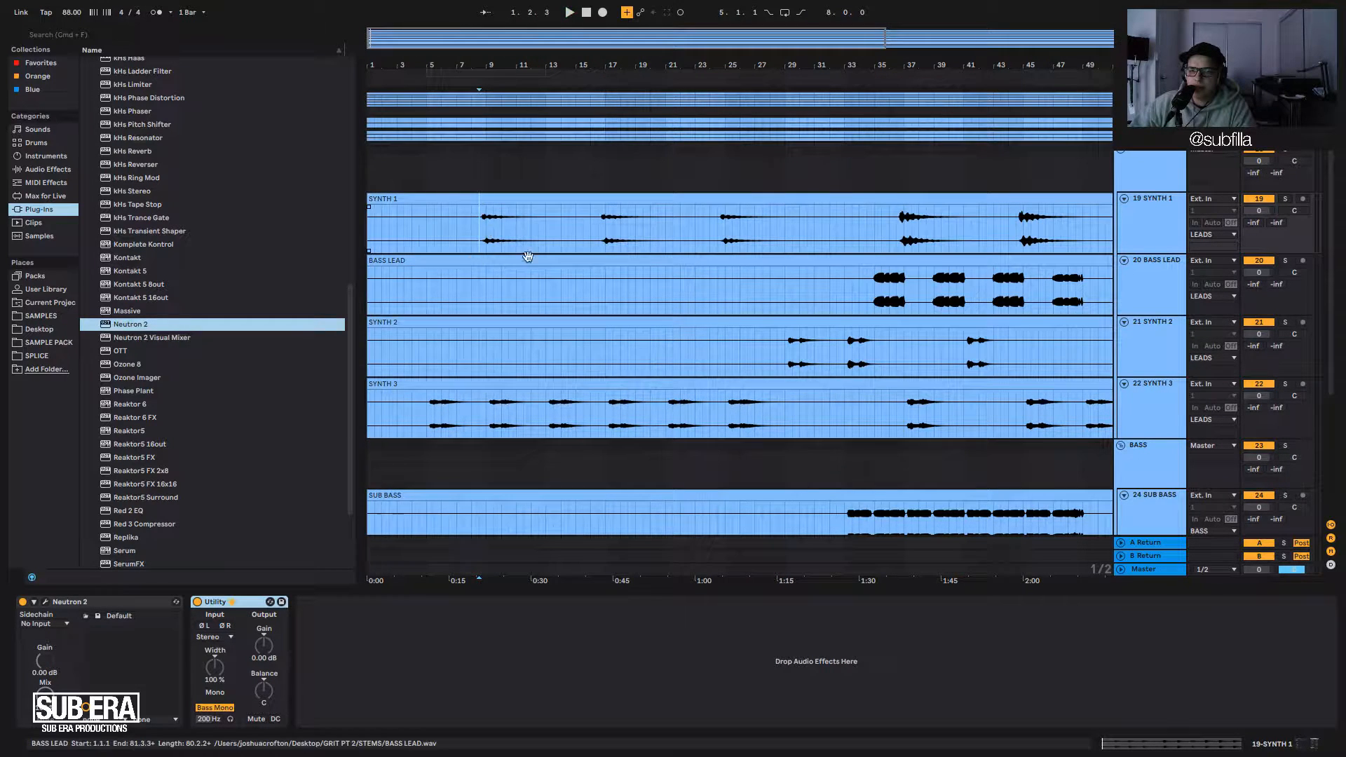
key("space")
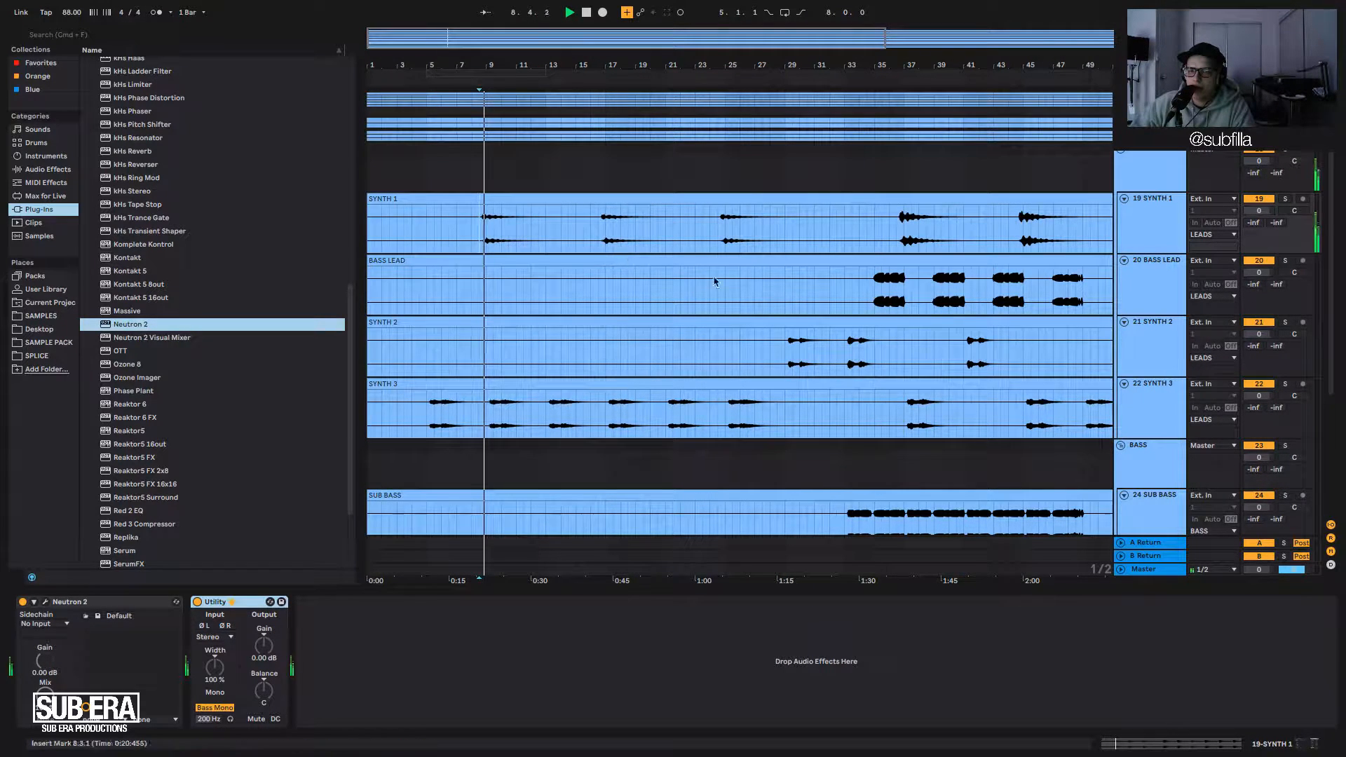
scroll(740, 343, "up", 5)
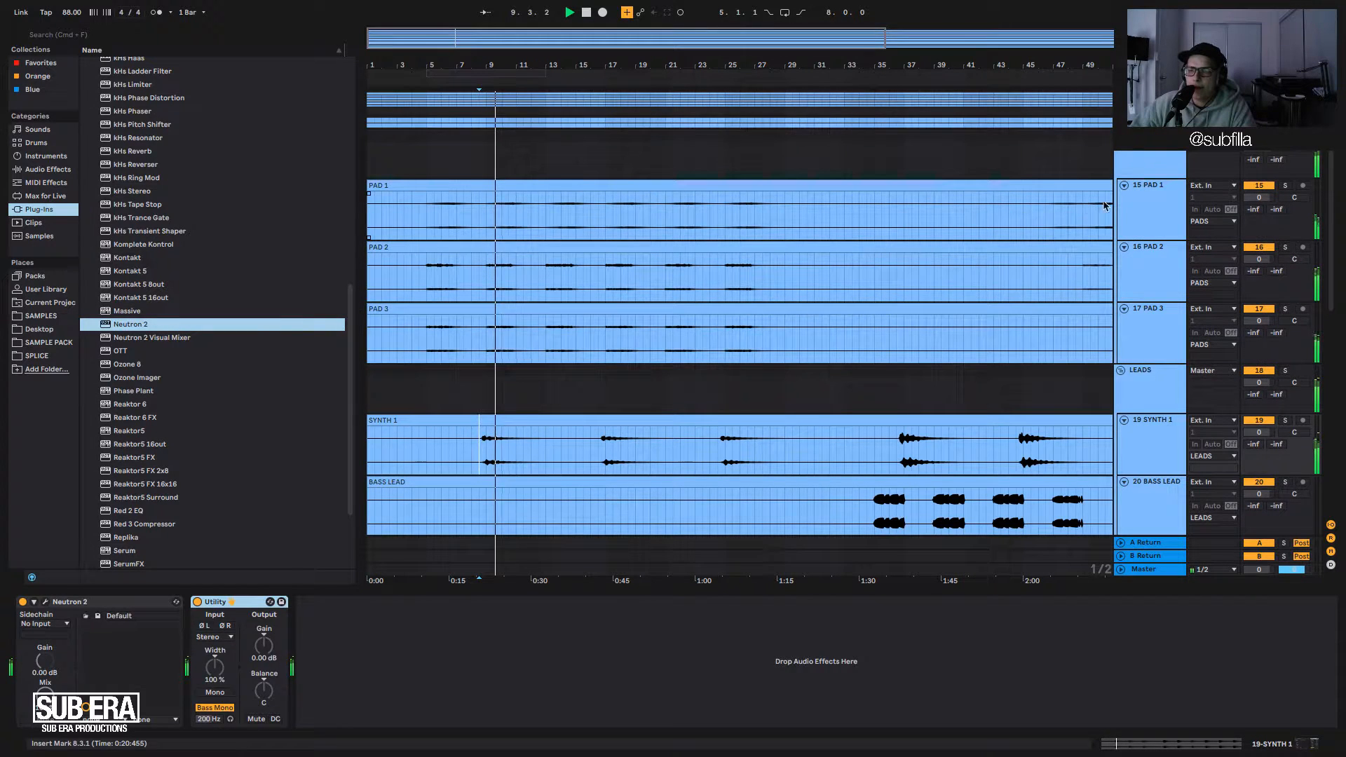
key("space")
Solo the PADS group and set the playback start to bar 10.1.1 on SYNTH 3.
left_click(1151, 161)
left_click(1285, 135)
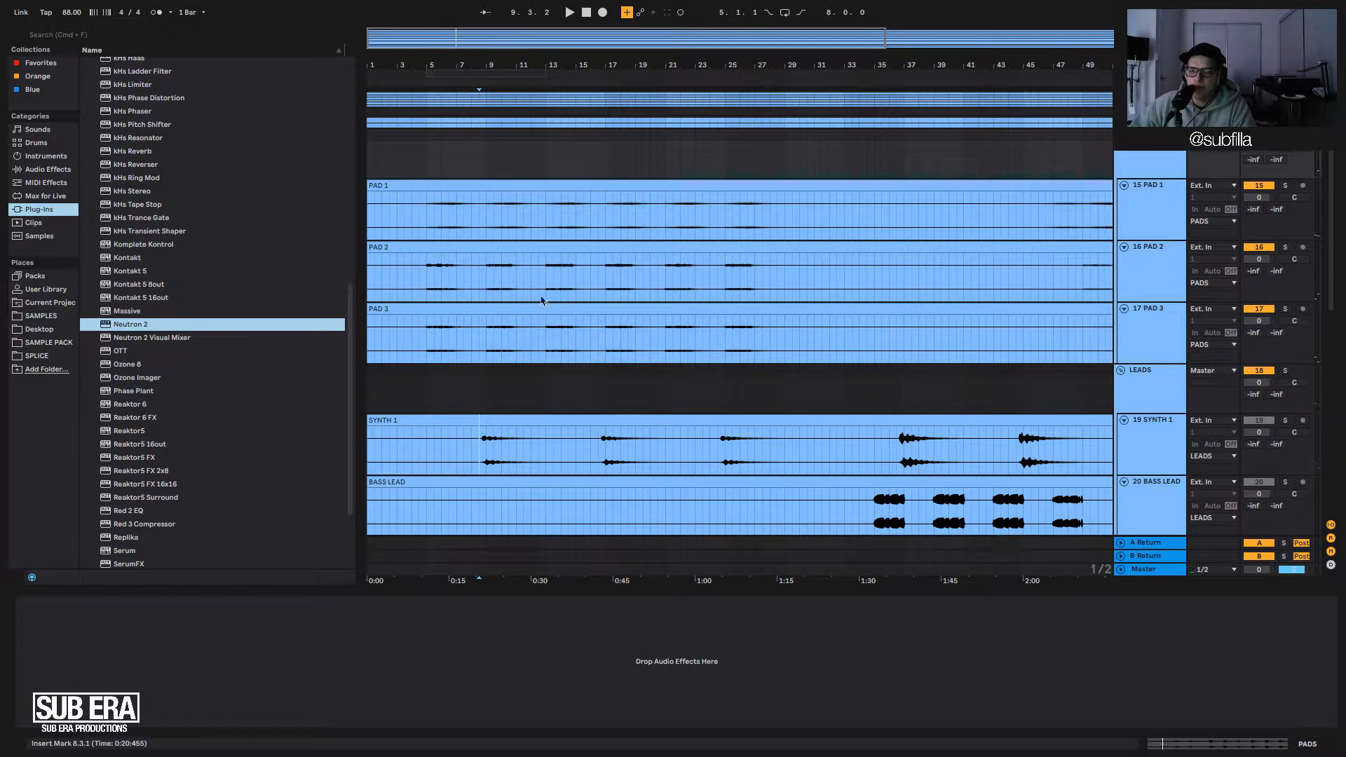
scroll(511, 358, "down", 5)
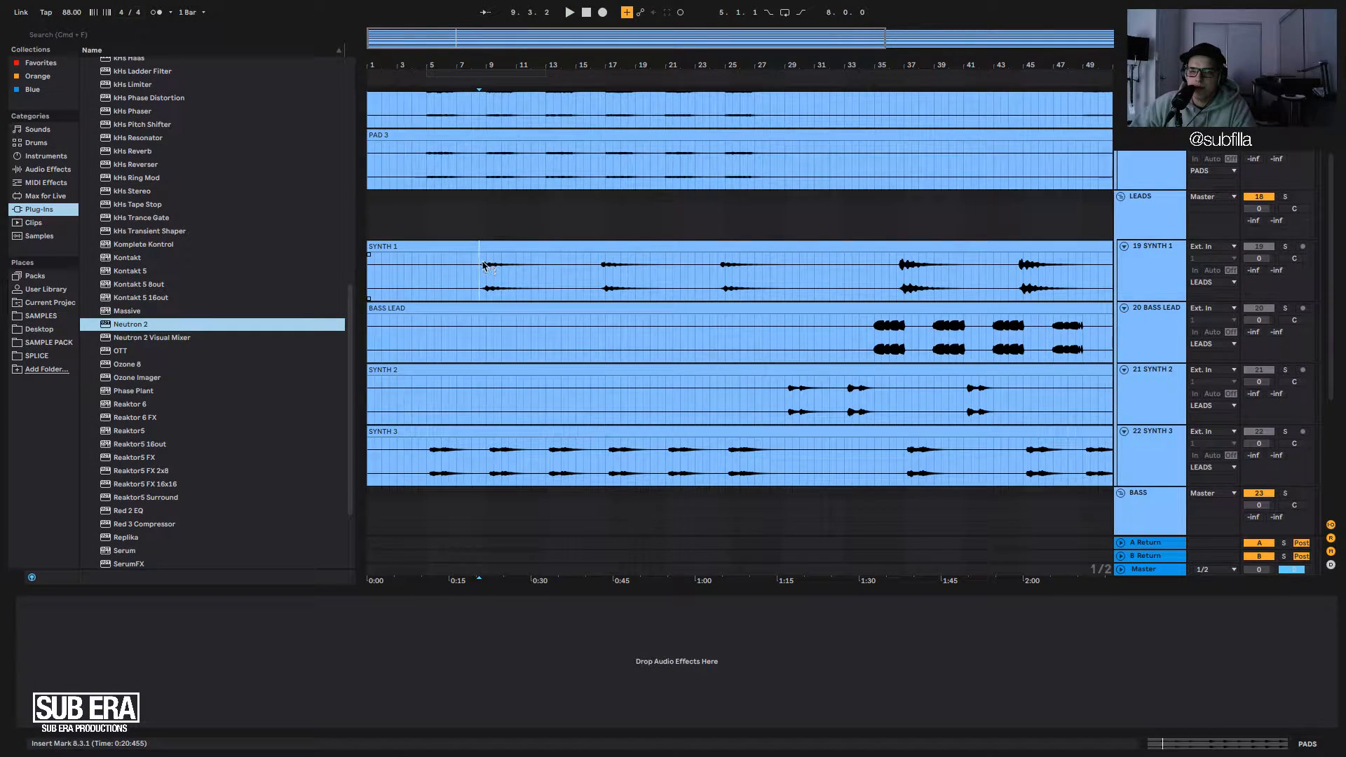
left_click(483, 265)
left_click(501, 471)
scroll(499, 337, "up", 3)
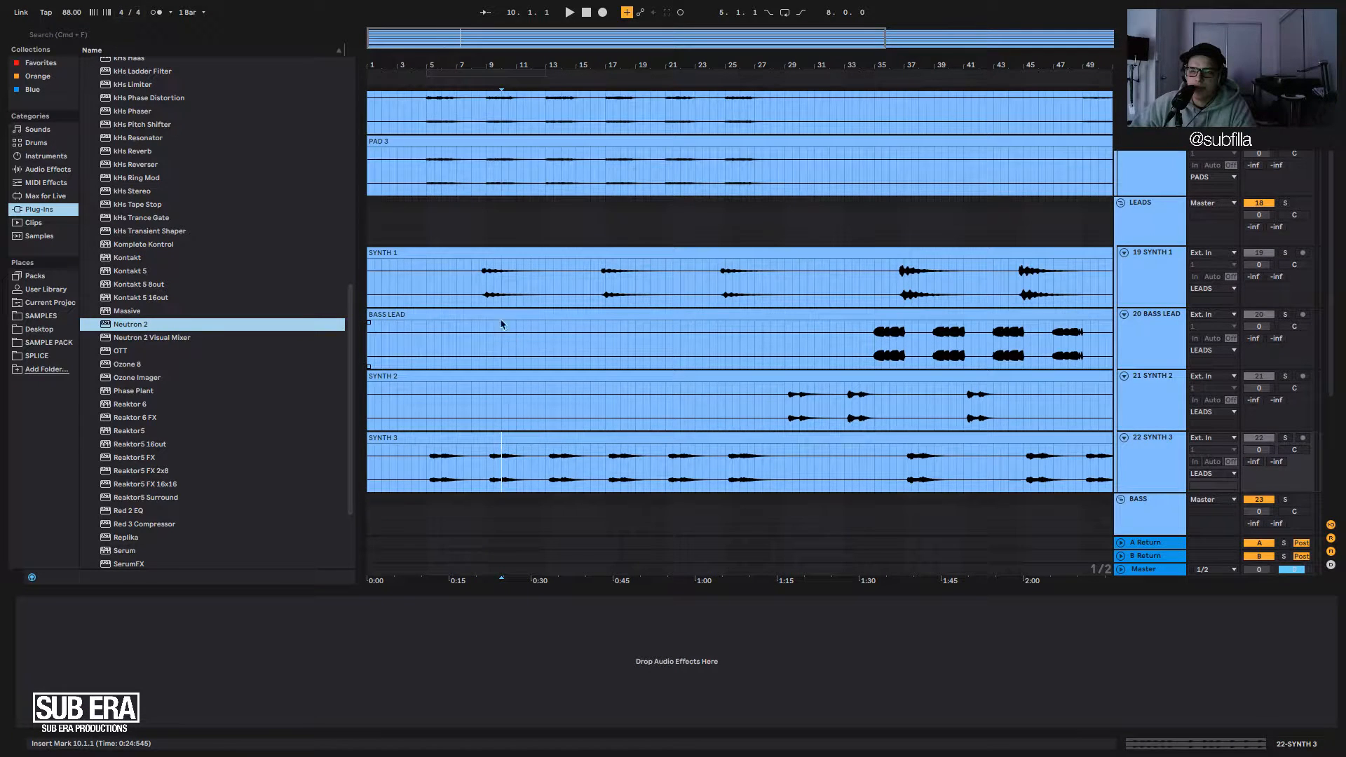
scroll(1022, 211, "up", 3)
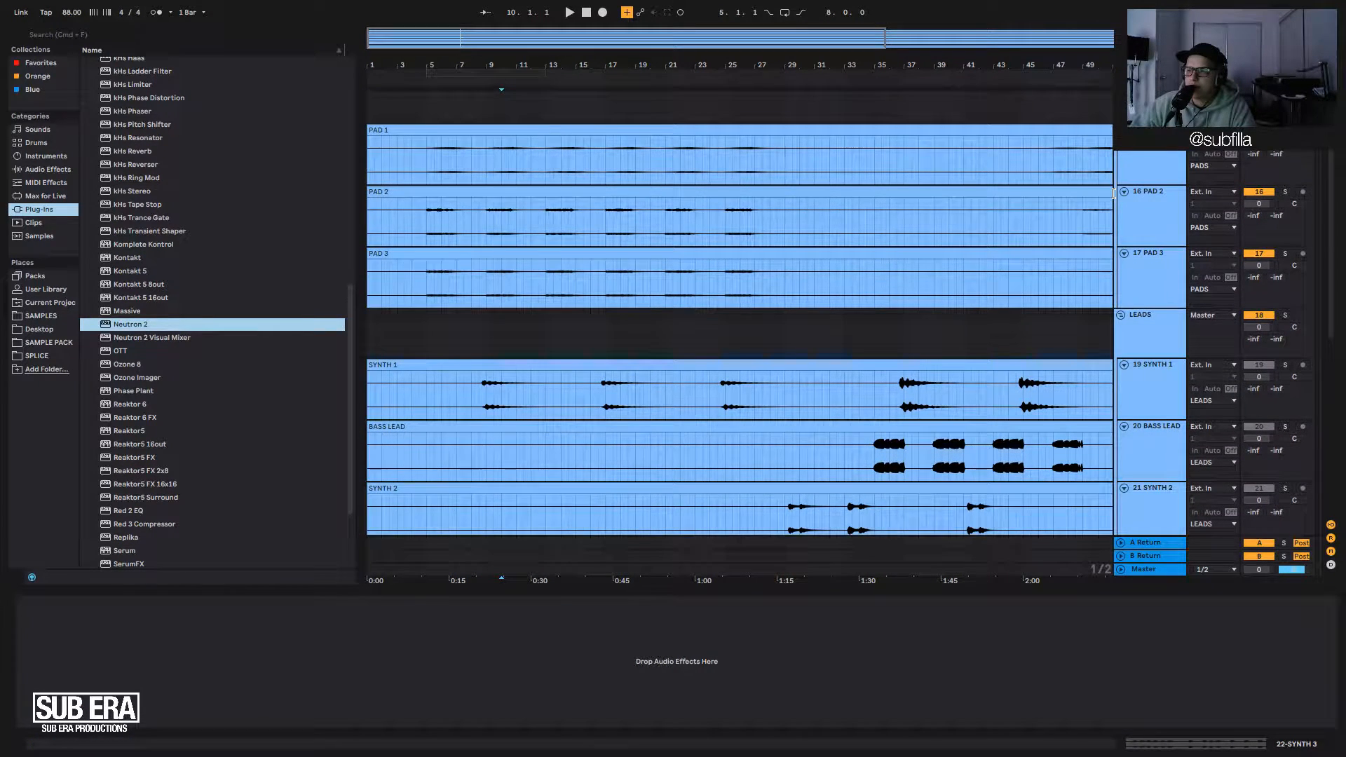
Check which effects are on the PADS group and on the PAD 1 track.
left_click(1130, 178)
scroll(1134, 156, "up", 1)
left_click(1135, 116)
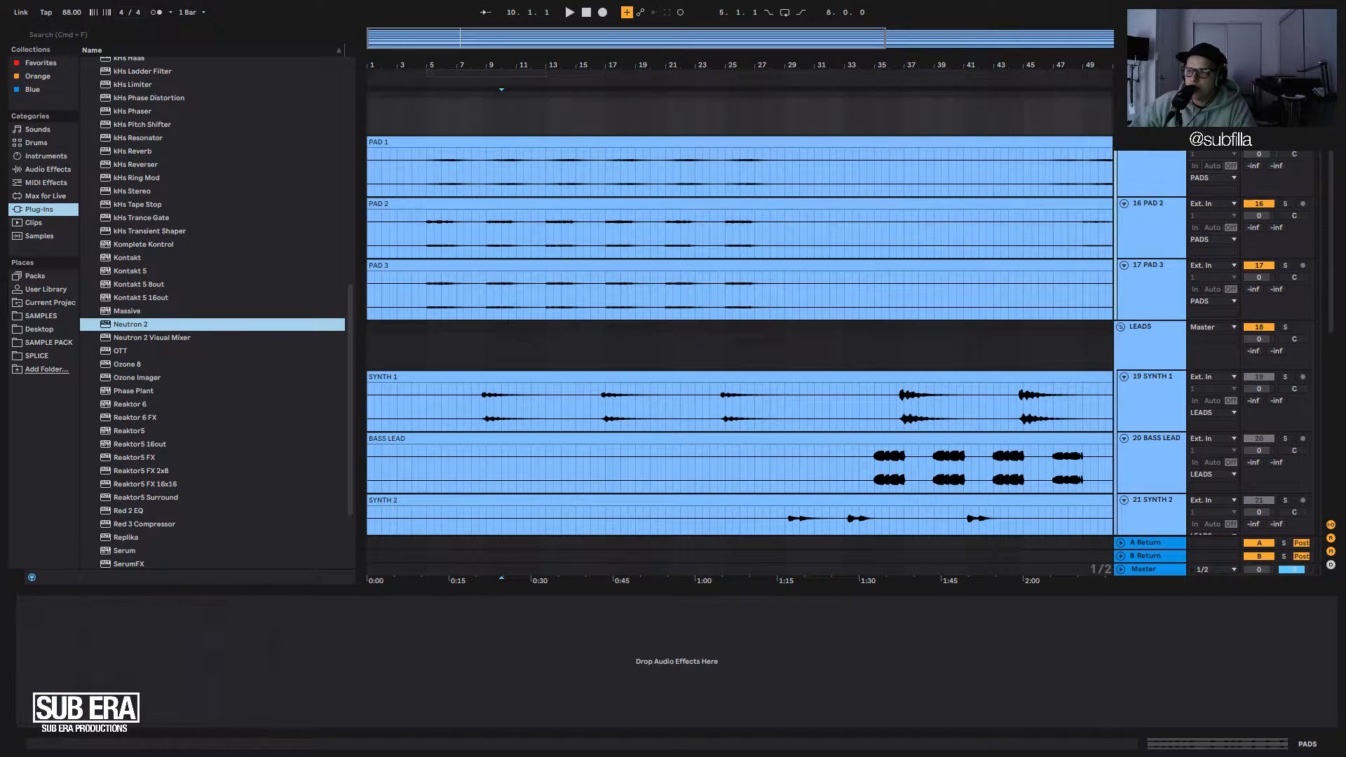
left_click(495, 181)
scroll(498, 343, "down", 1)
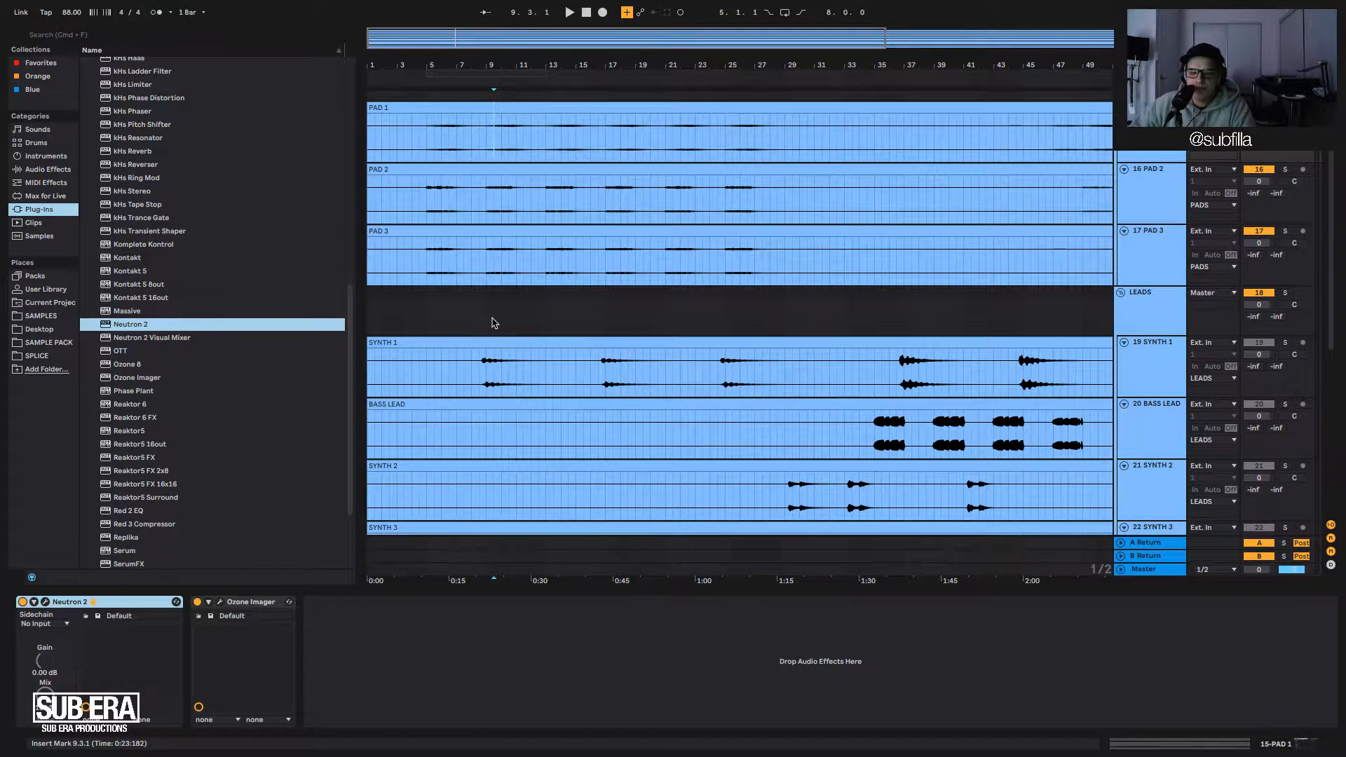
Add Neutron 2 to the PADS group, name the instance PAD BUSS, and close its window.
scroll(493, 320, "up", 1)
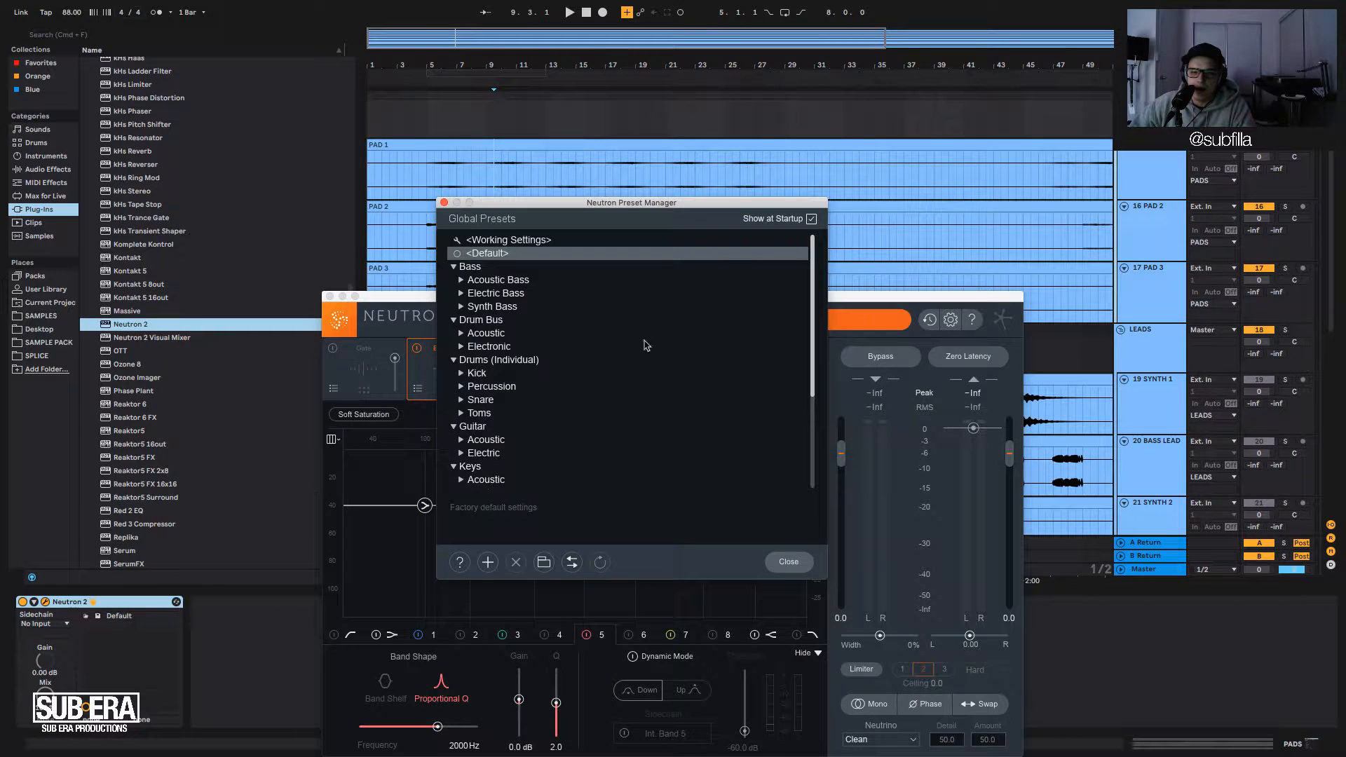
left_click(444, 203)
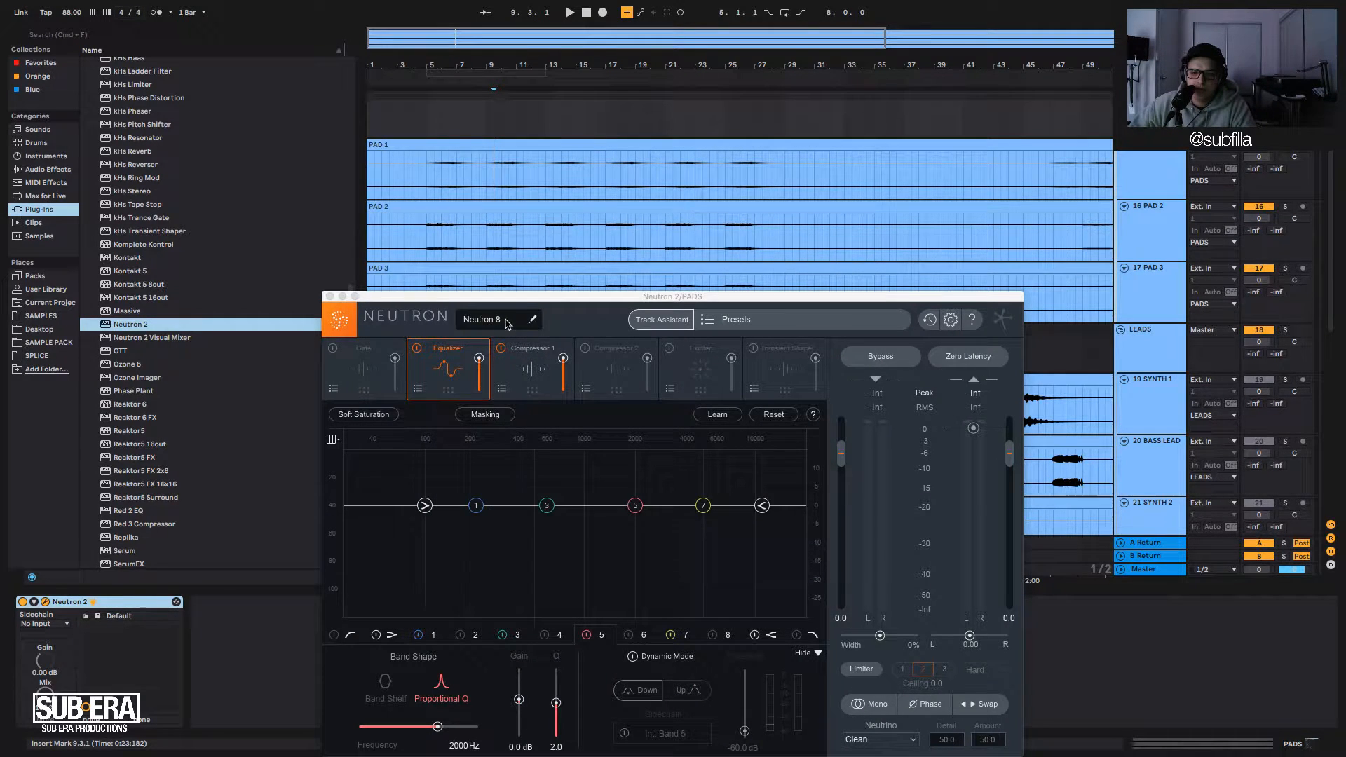
left_click(500, 319)
type("PAD BUSS")
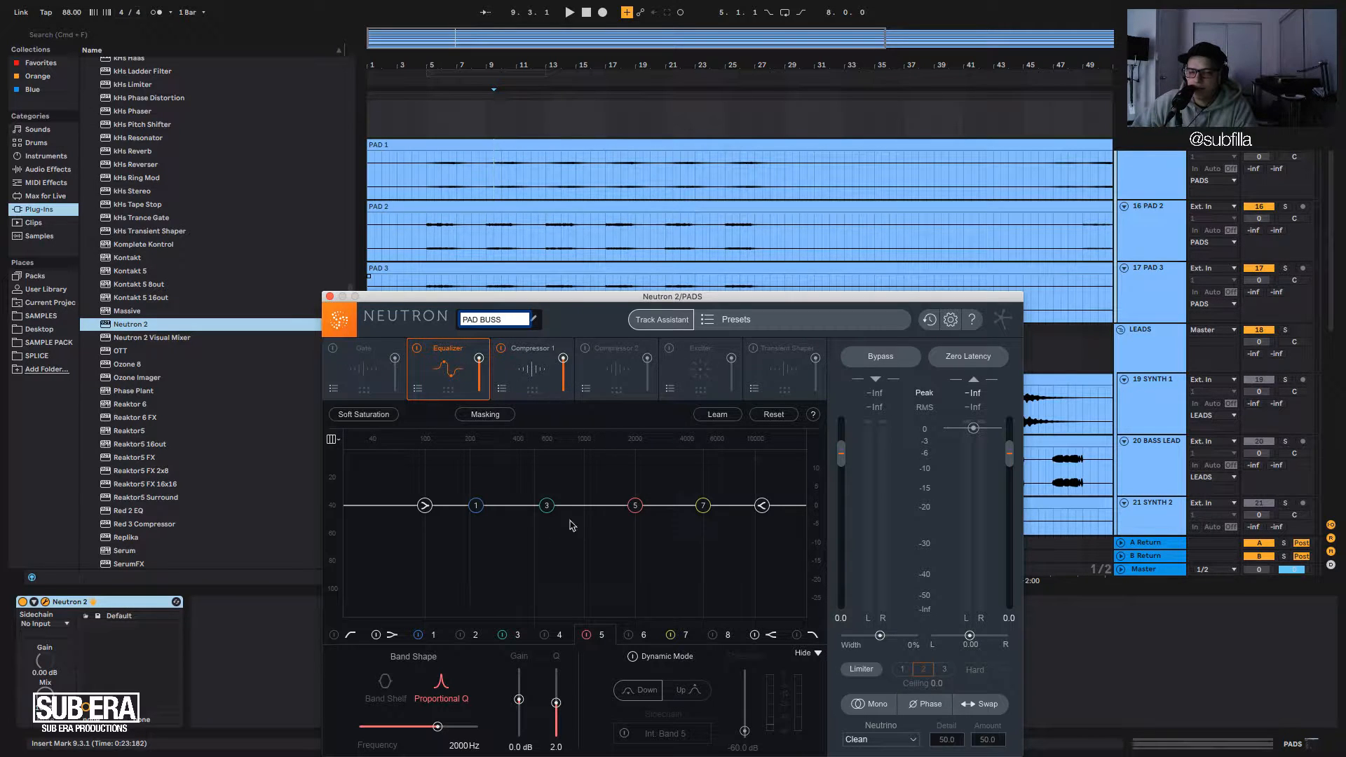
left_click(577, 303)
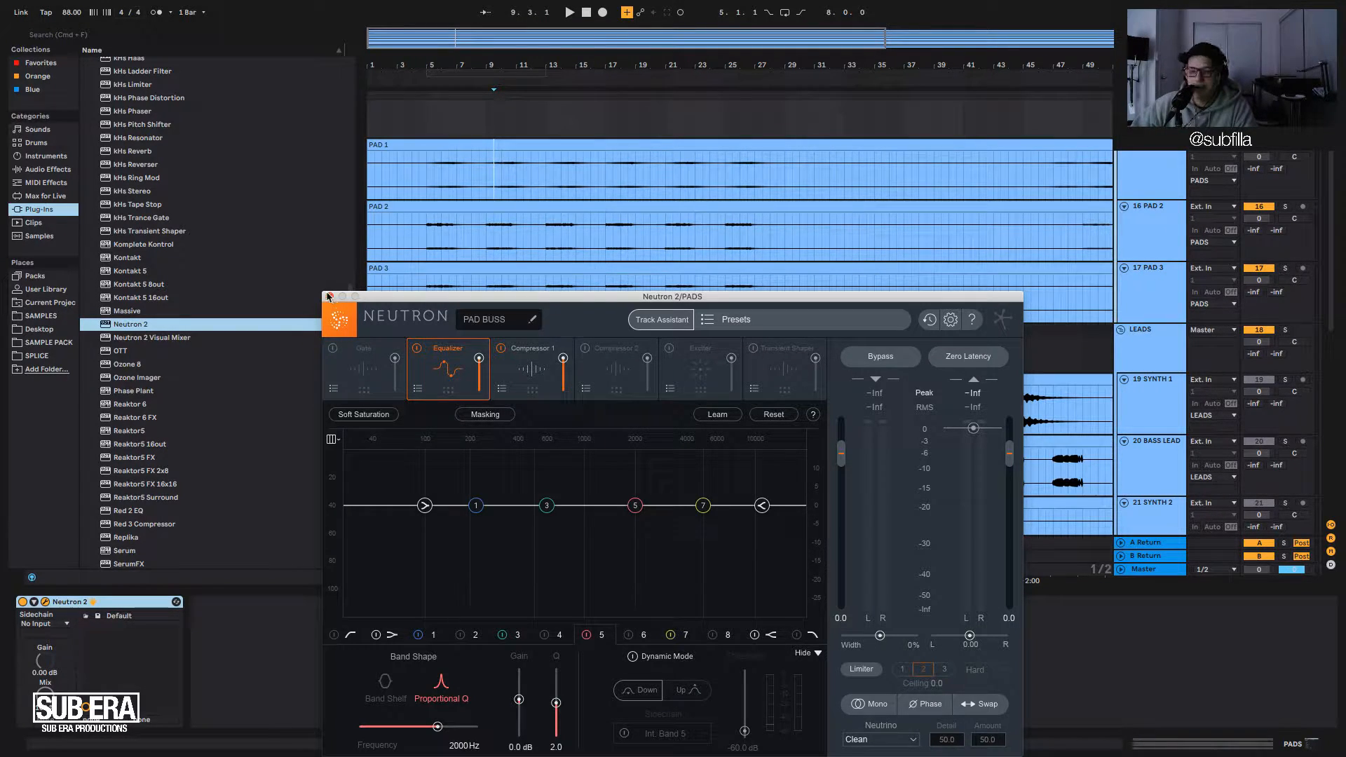
left_click(329, 299)
Open Neutron 2 on the SYNTH 1 track, dismiss its preset manager, and name the instance SYNTH 1.
left_click(1135, 354)
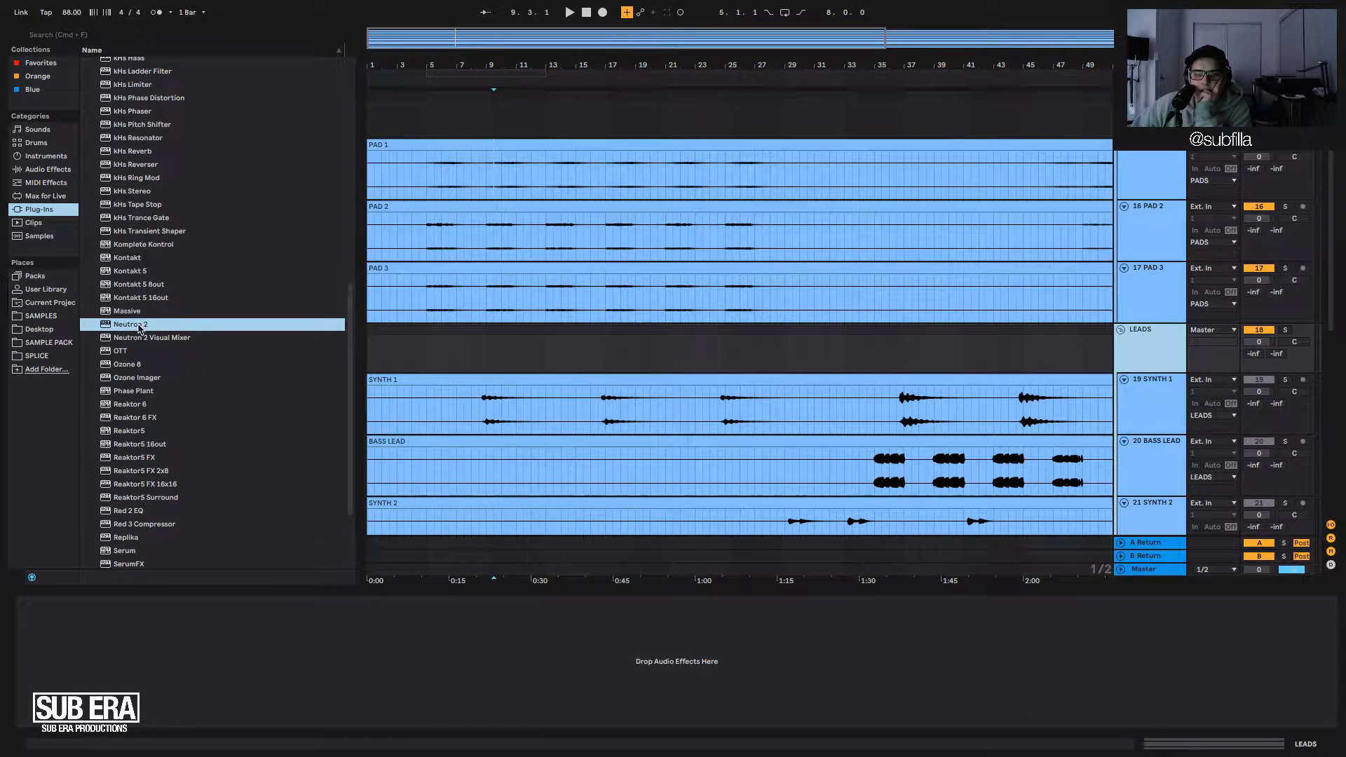
left_click(494, 424)
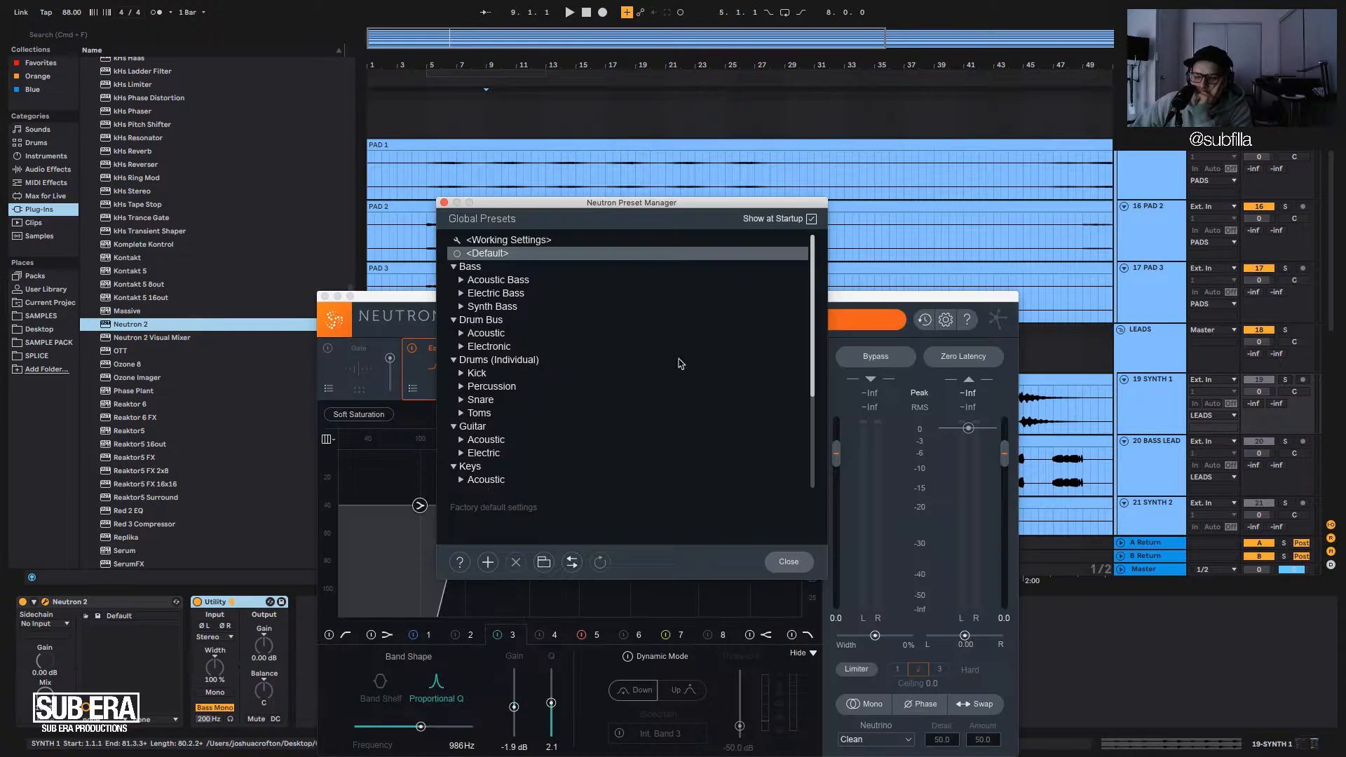
left_click(444, 203)
left_click(503, 324)
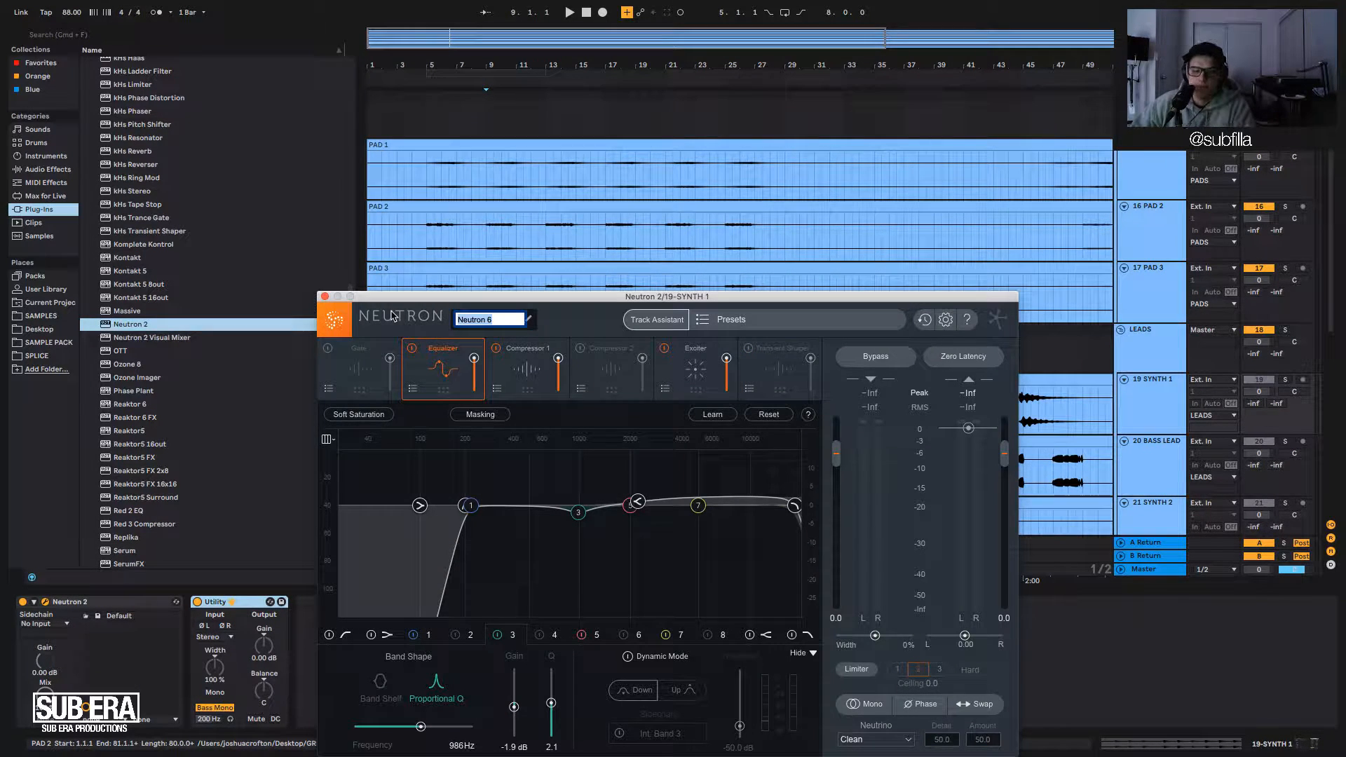
type("SYNTH")
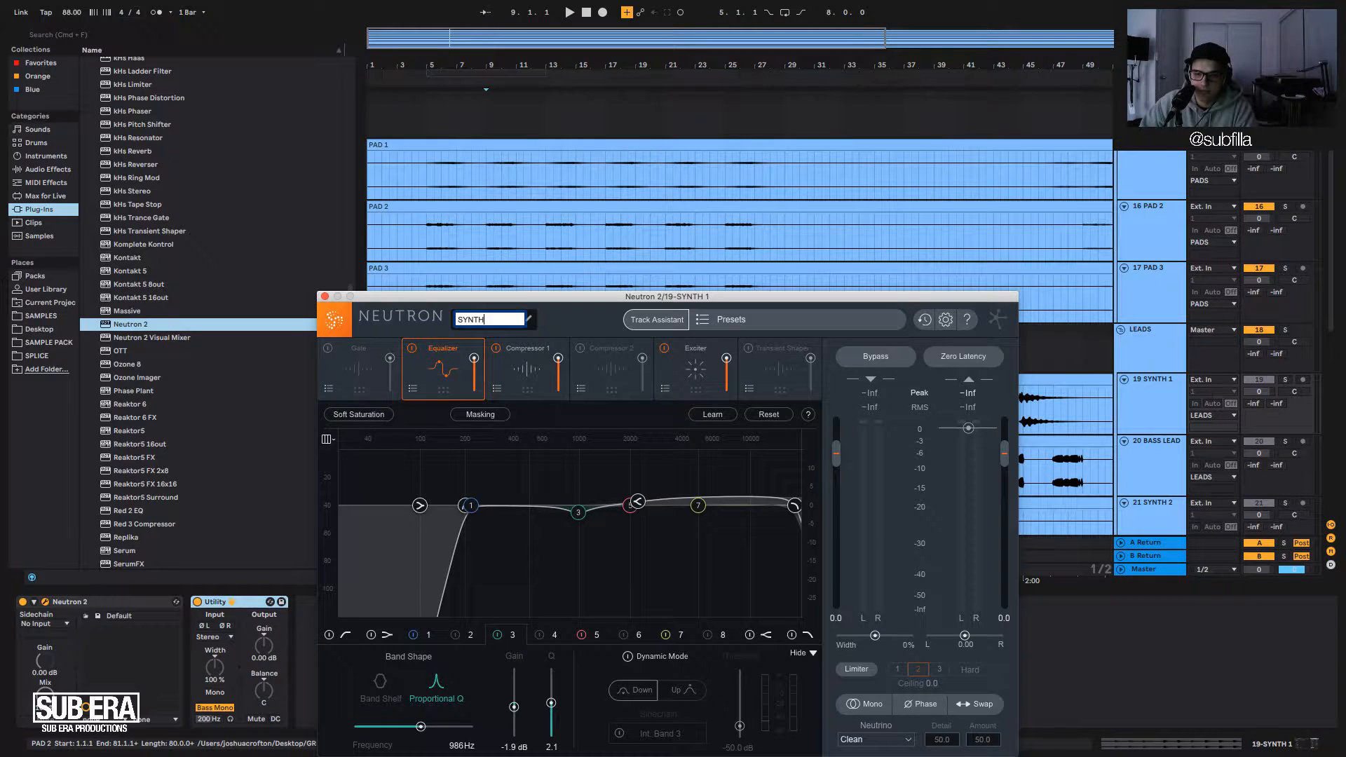
type(" 1")
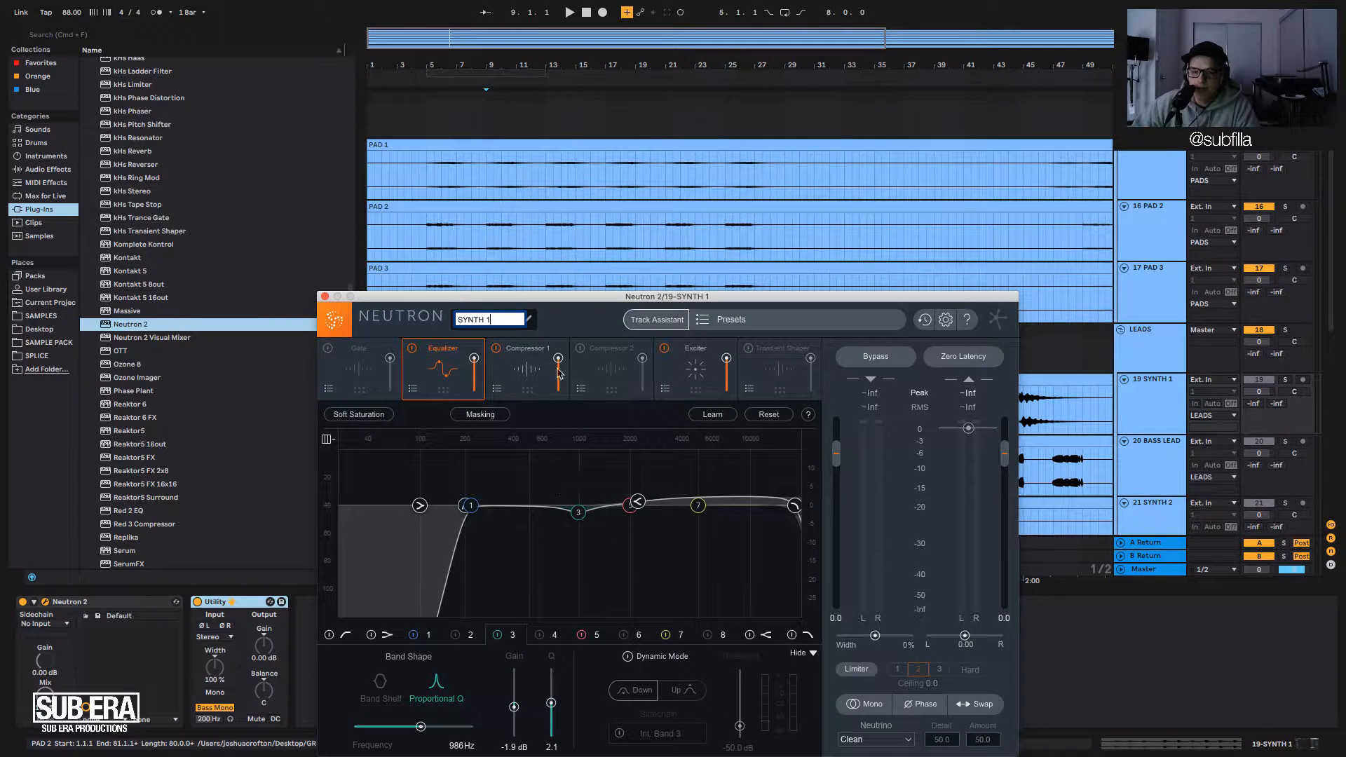
left_click(565, 326)
Turn on masking in the SYNTH 1 Neutron equalizer and choose PAD BUSS as the instance to compare.
key("space")
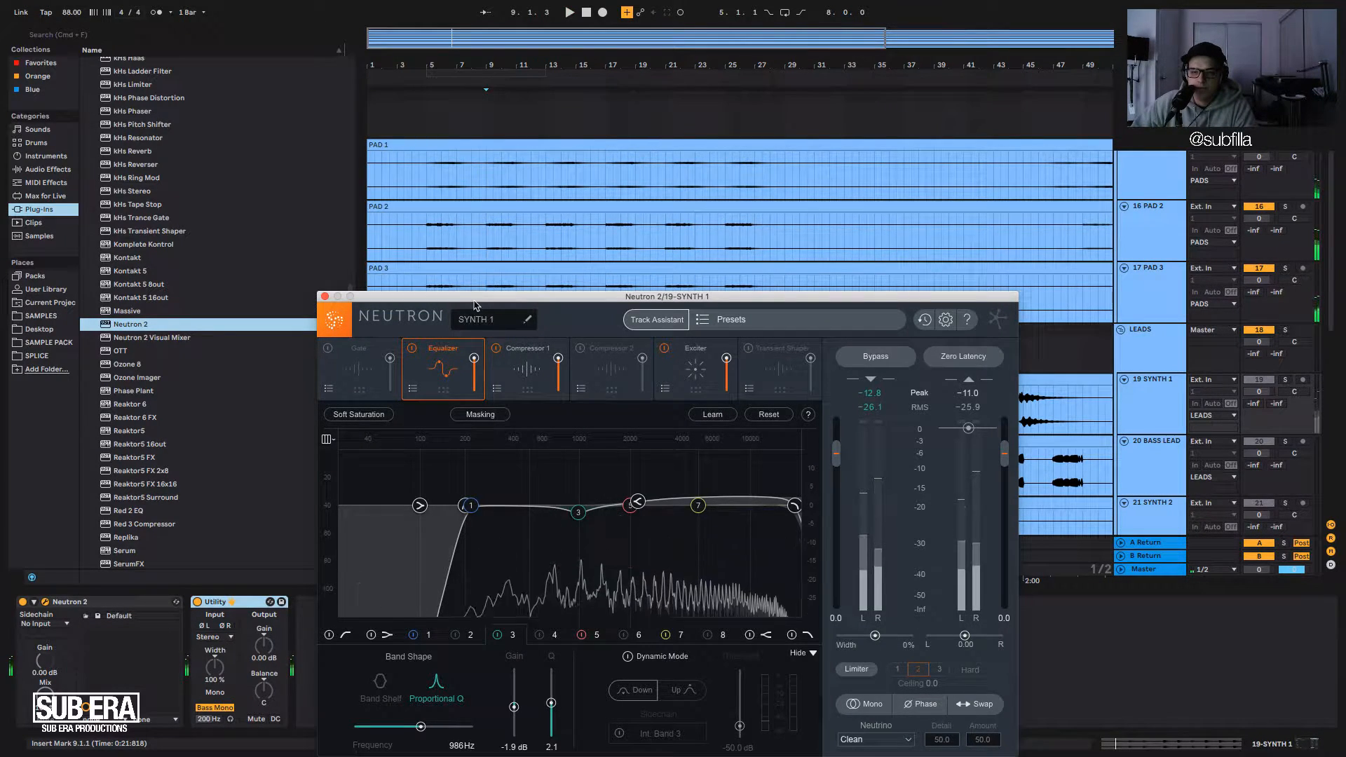
left_click_drag(470, 296, 818, 136)
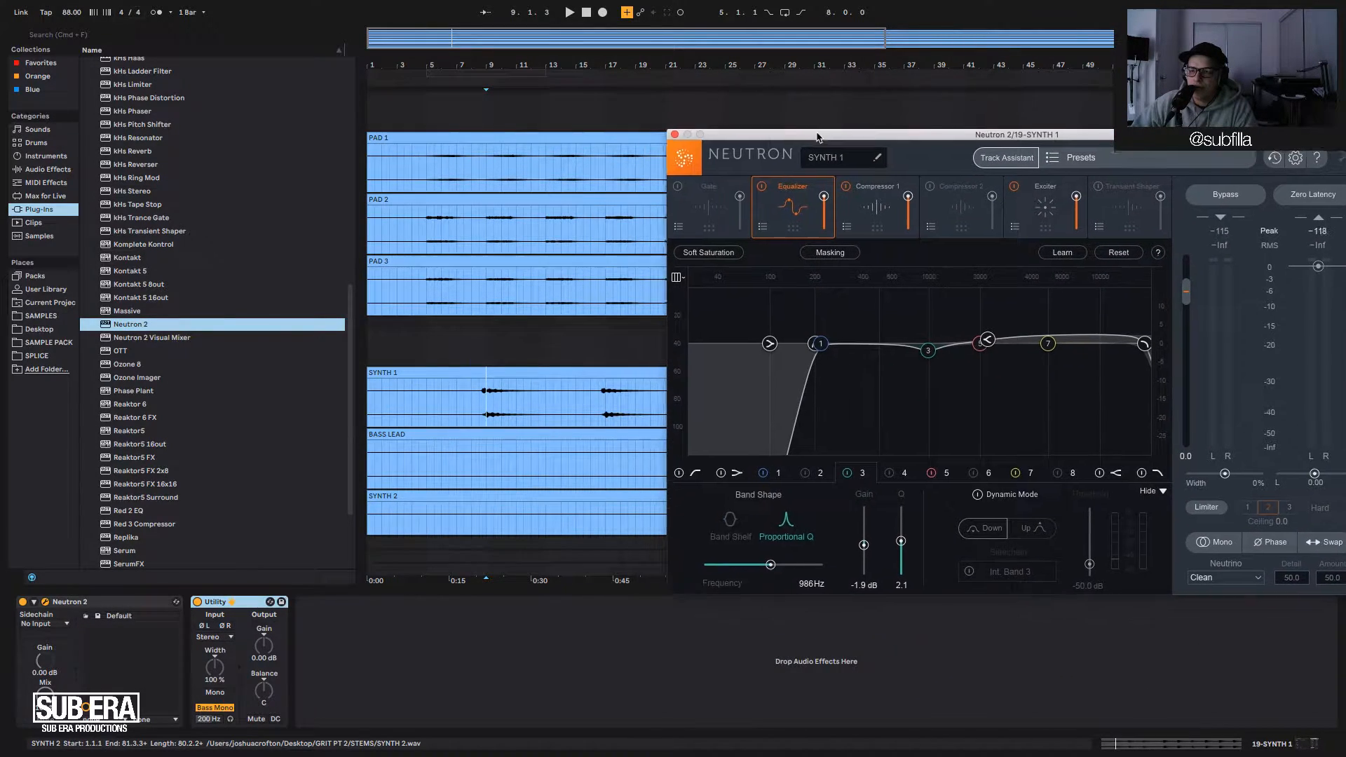
left_click(832, 251)
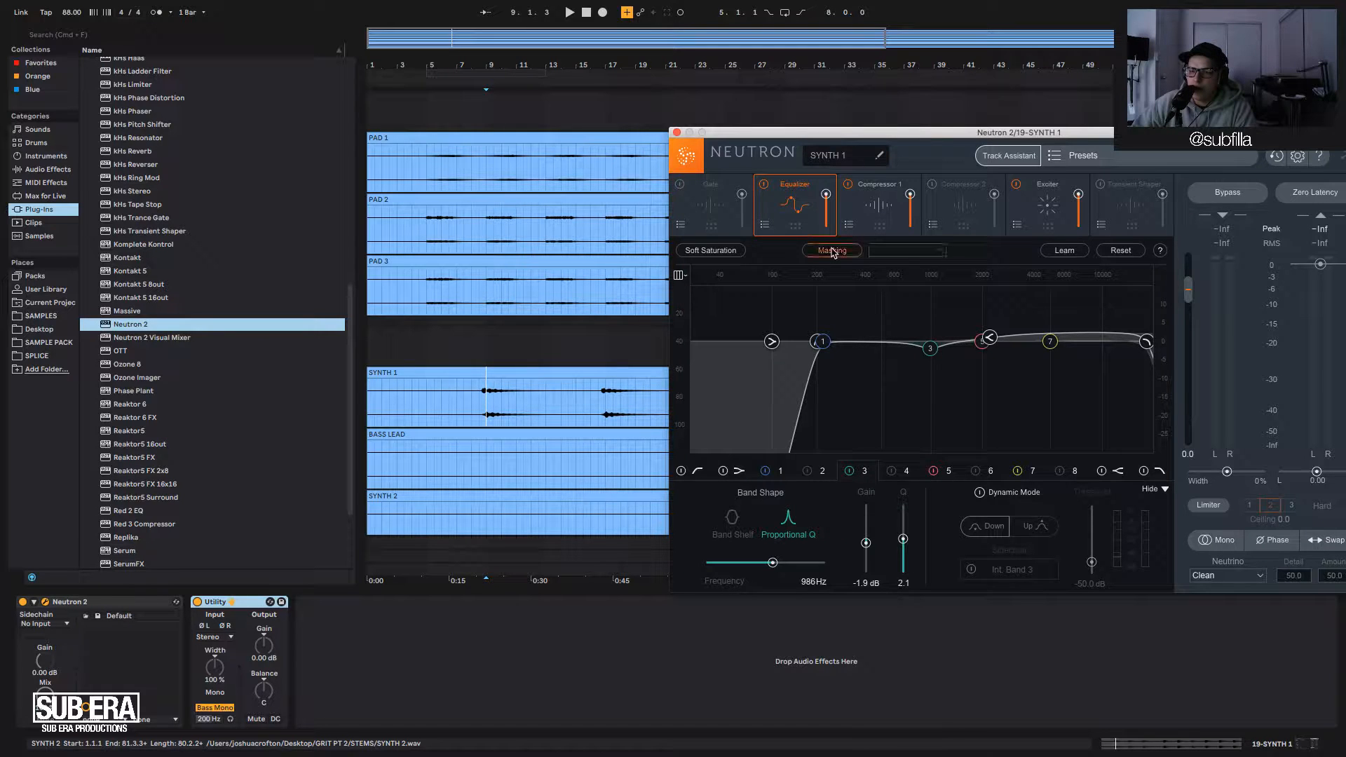
left_click(912, 251)
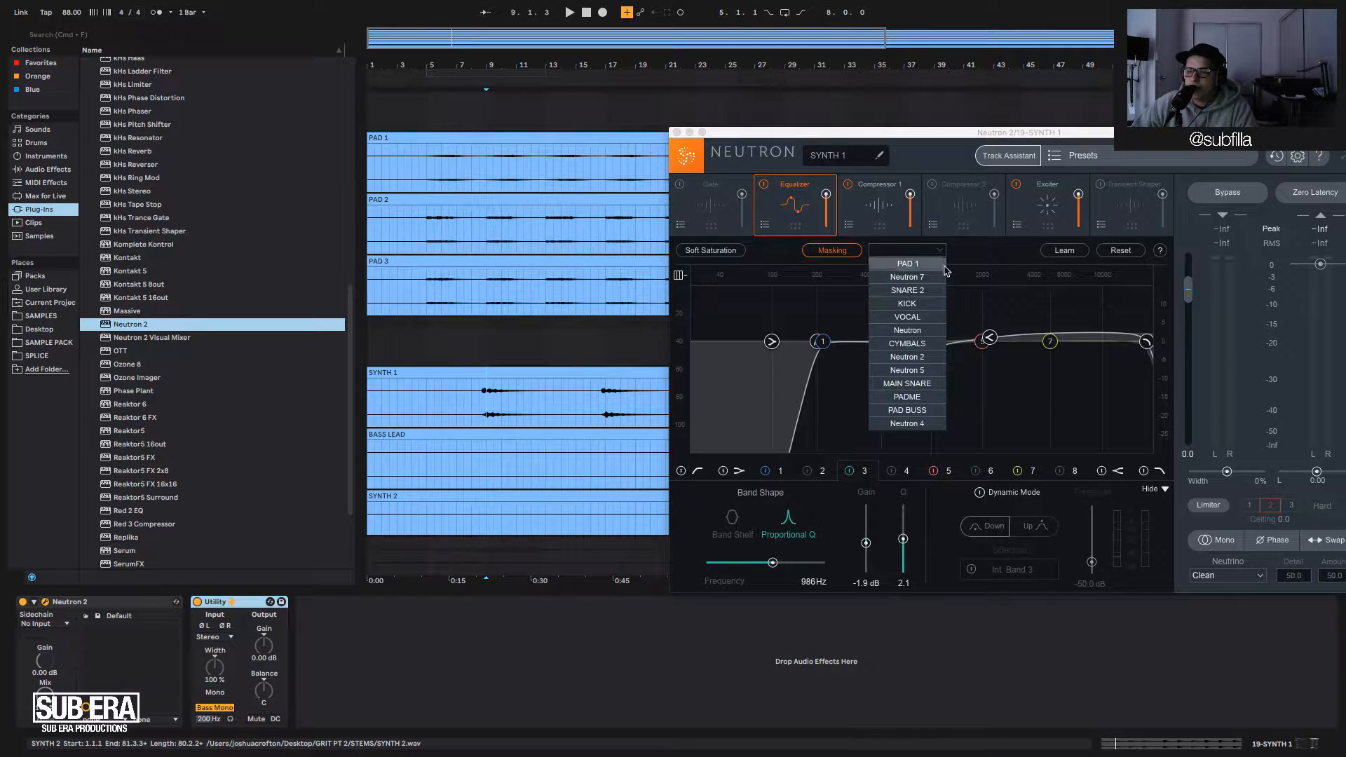
left_click(908, 411)
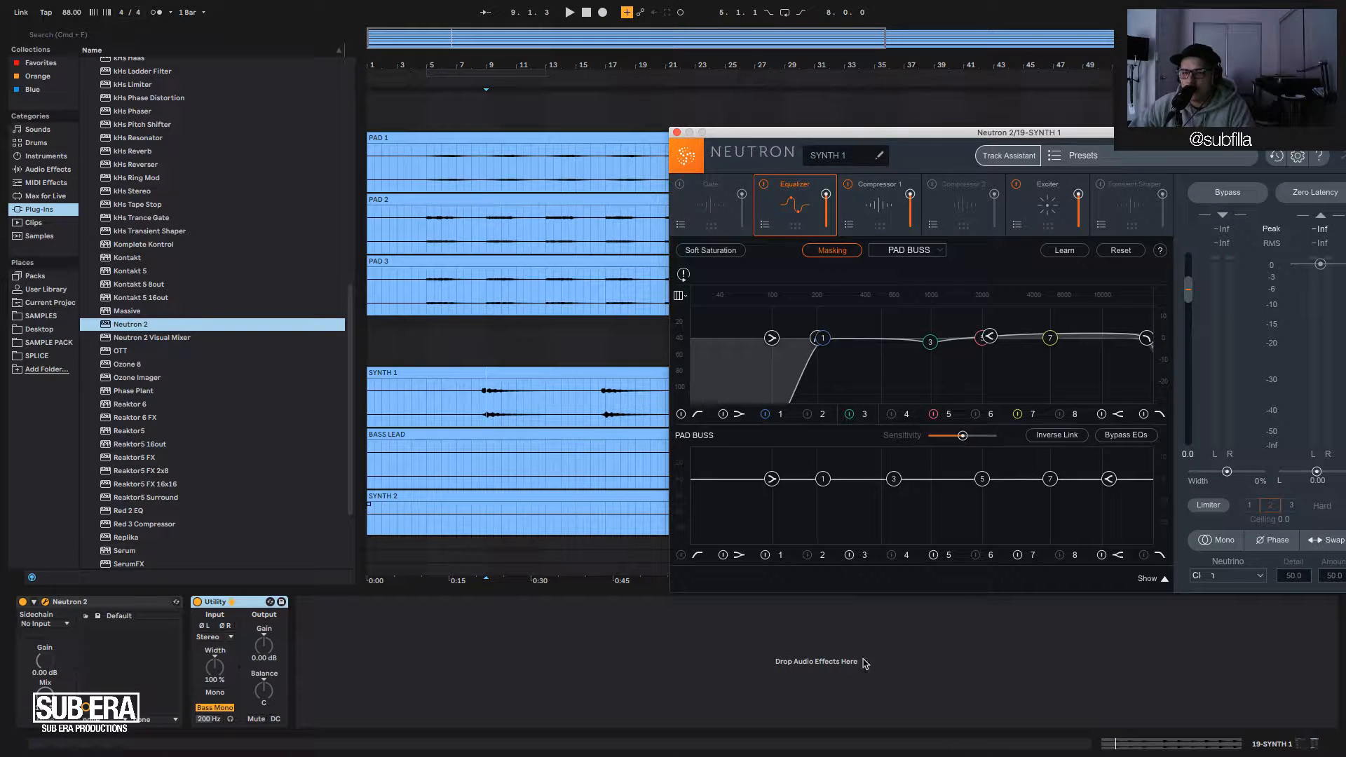
Play SYNTH 1's first notes, restarting from bar 8.3.1, and examine where their spectrum collides with PAD BUSS.
key("space")
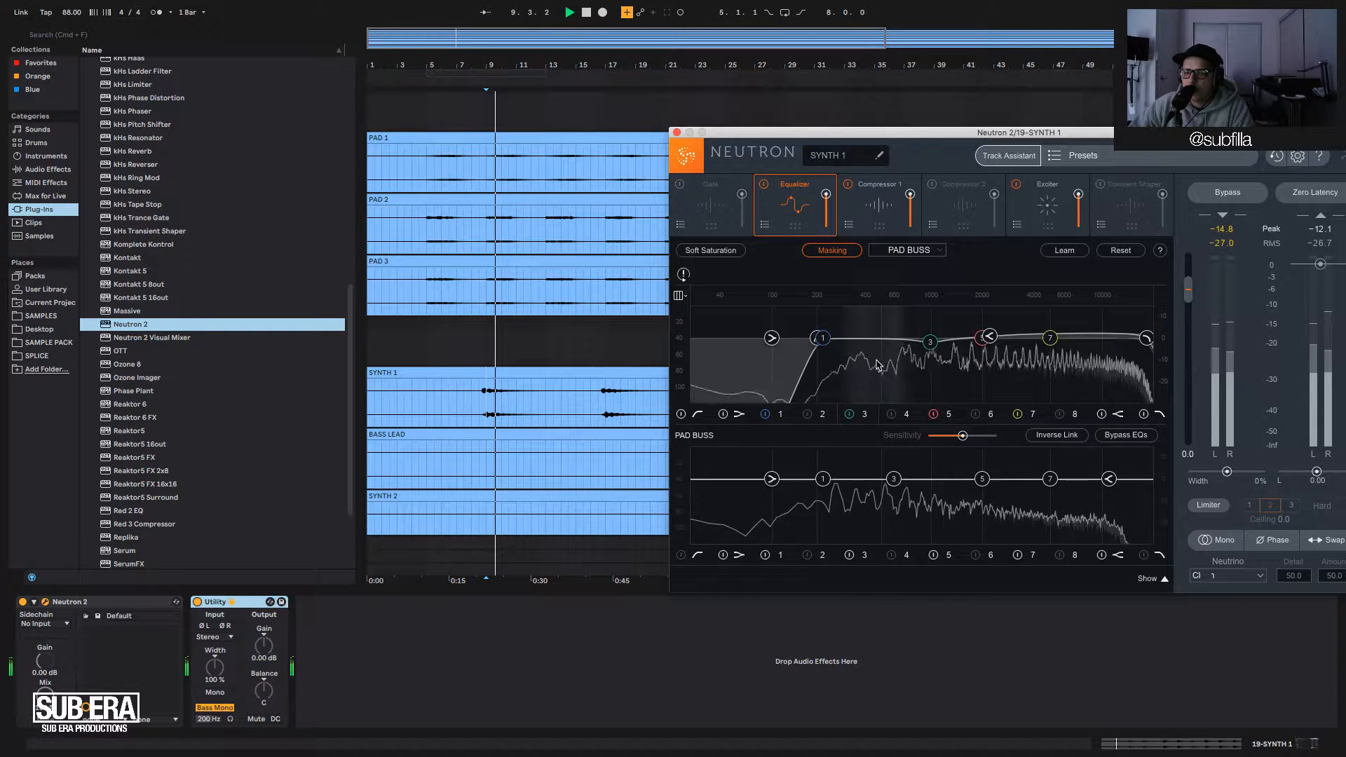
key("space")
left_click_drag(753, 140, 625, 431)
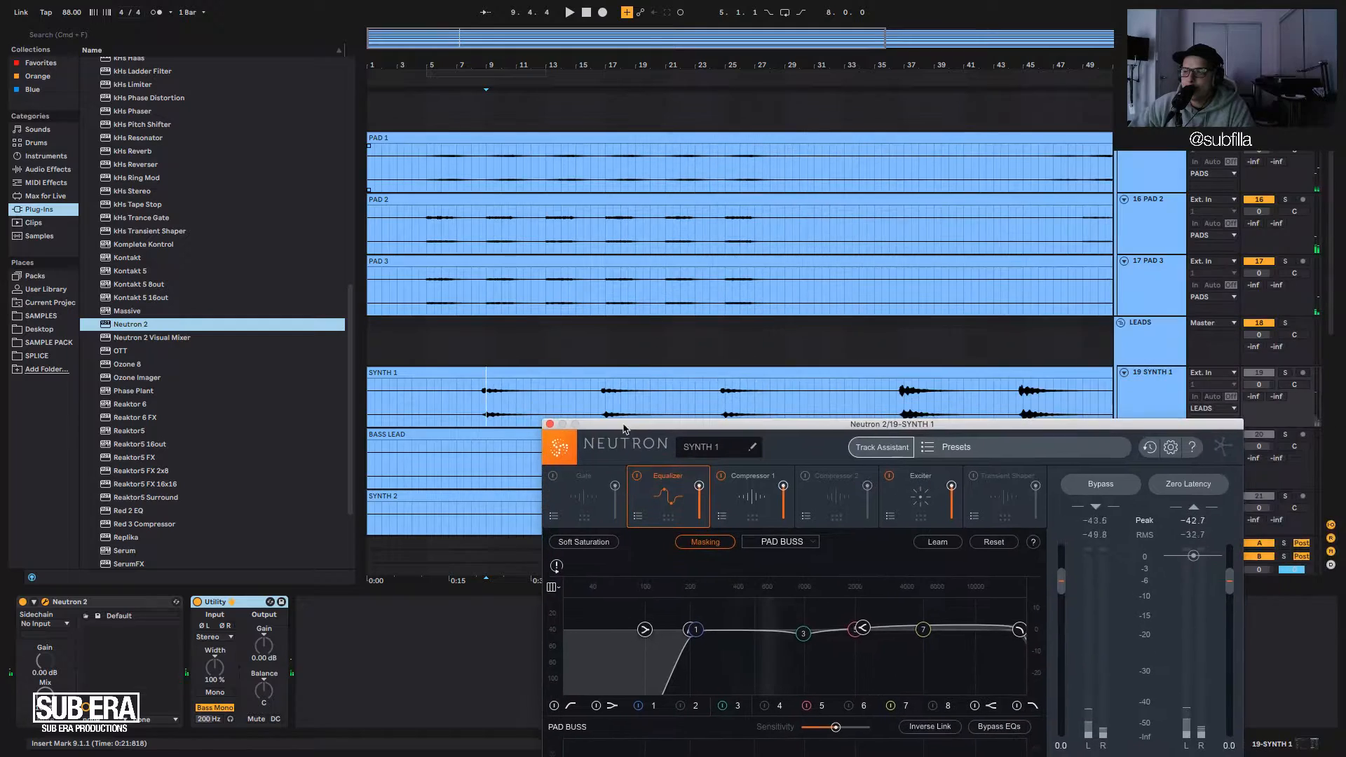
key("space")
left_click_drag(733, 423, 796, 199)
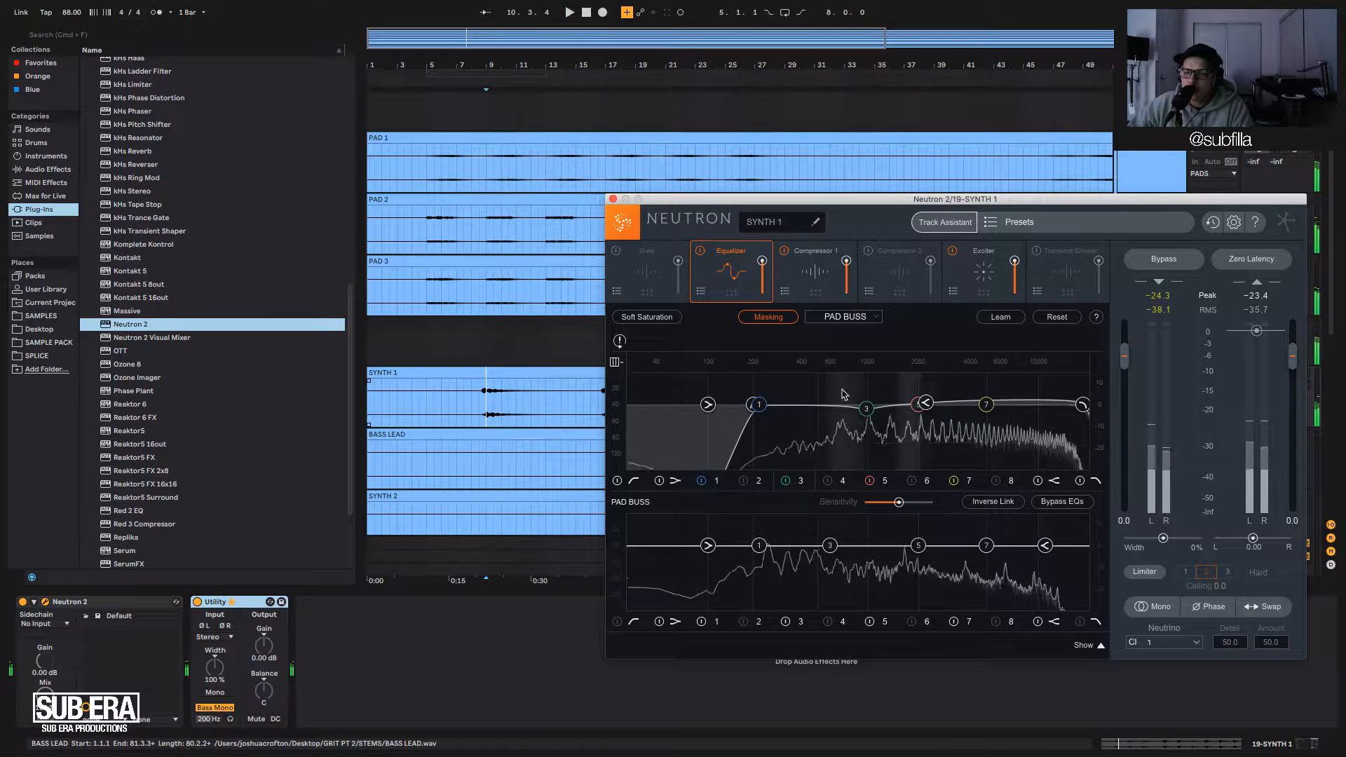
key("space")
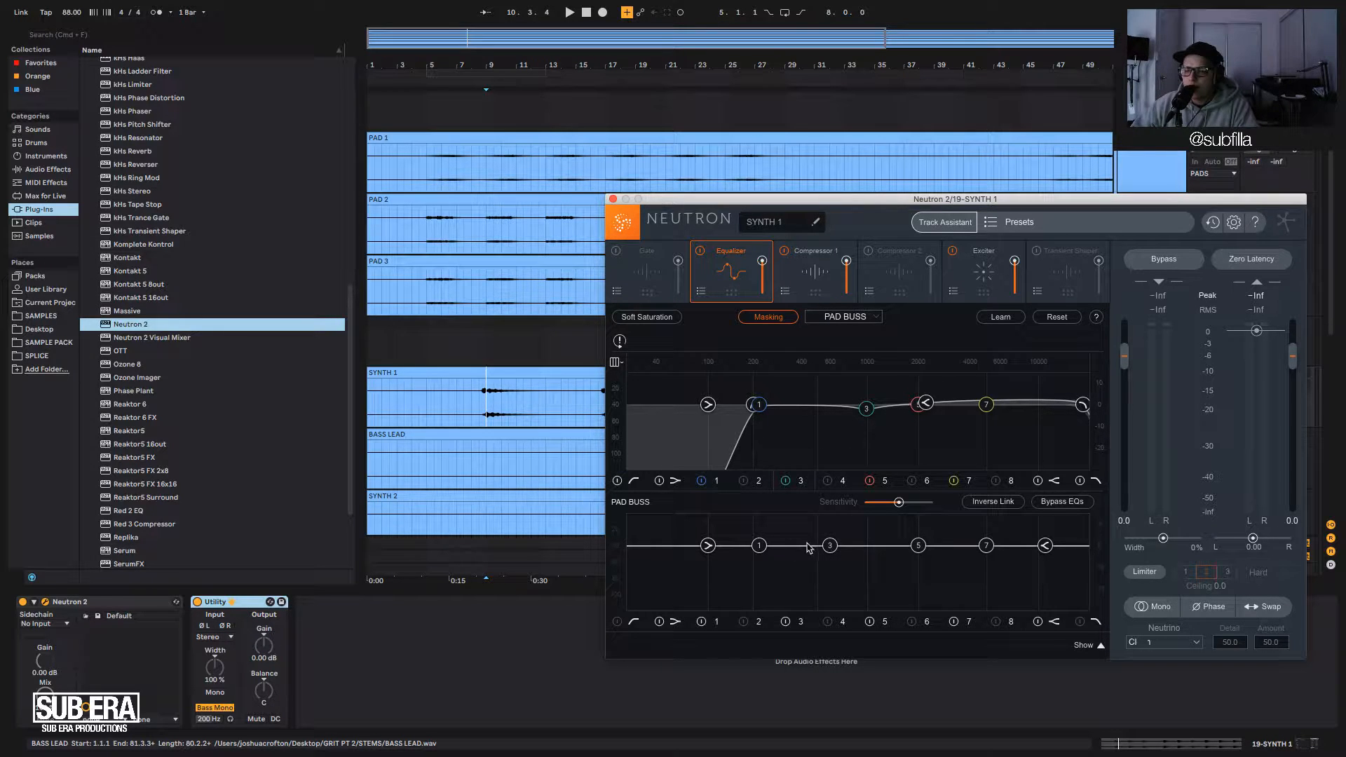
left_click(483, 409)
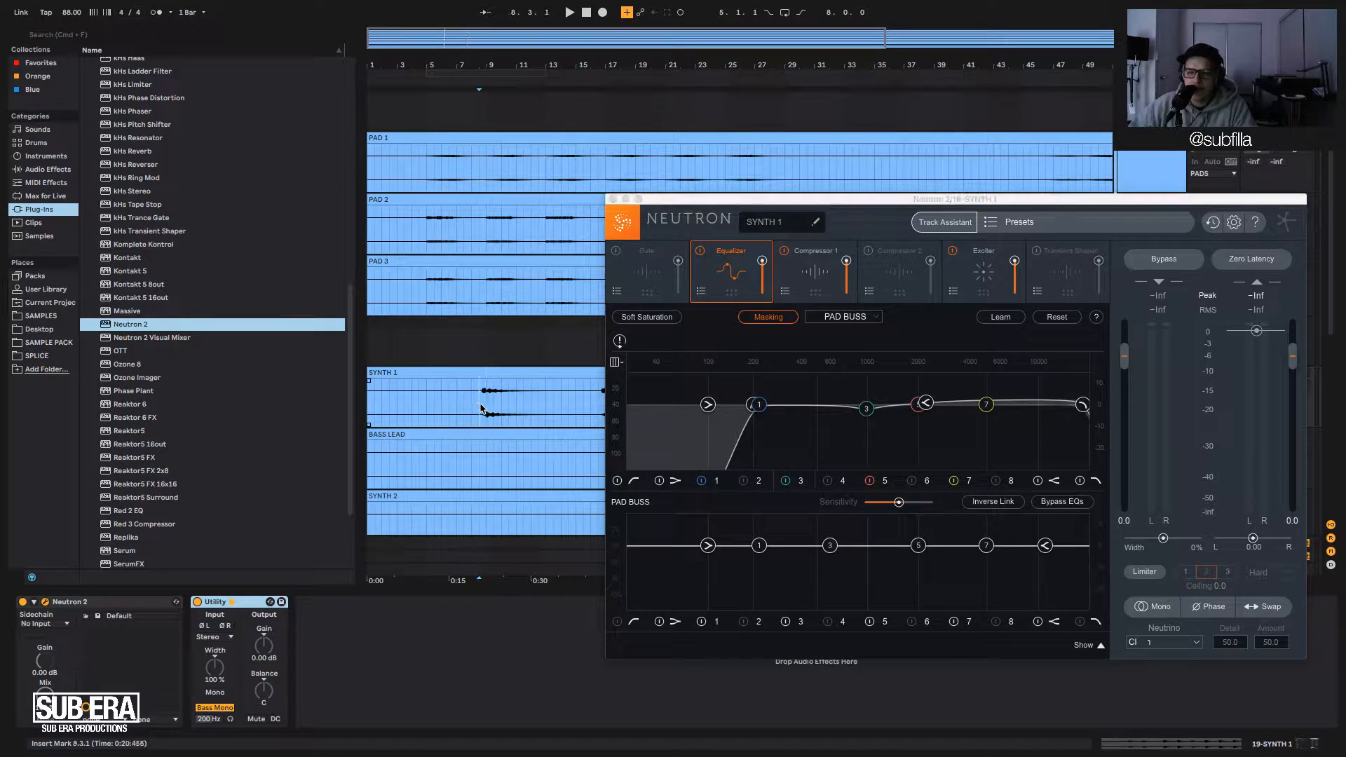
key("space")
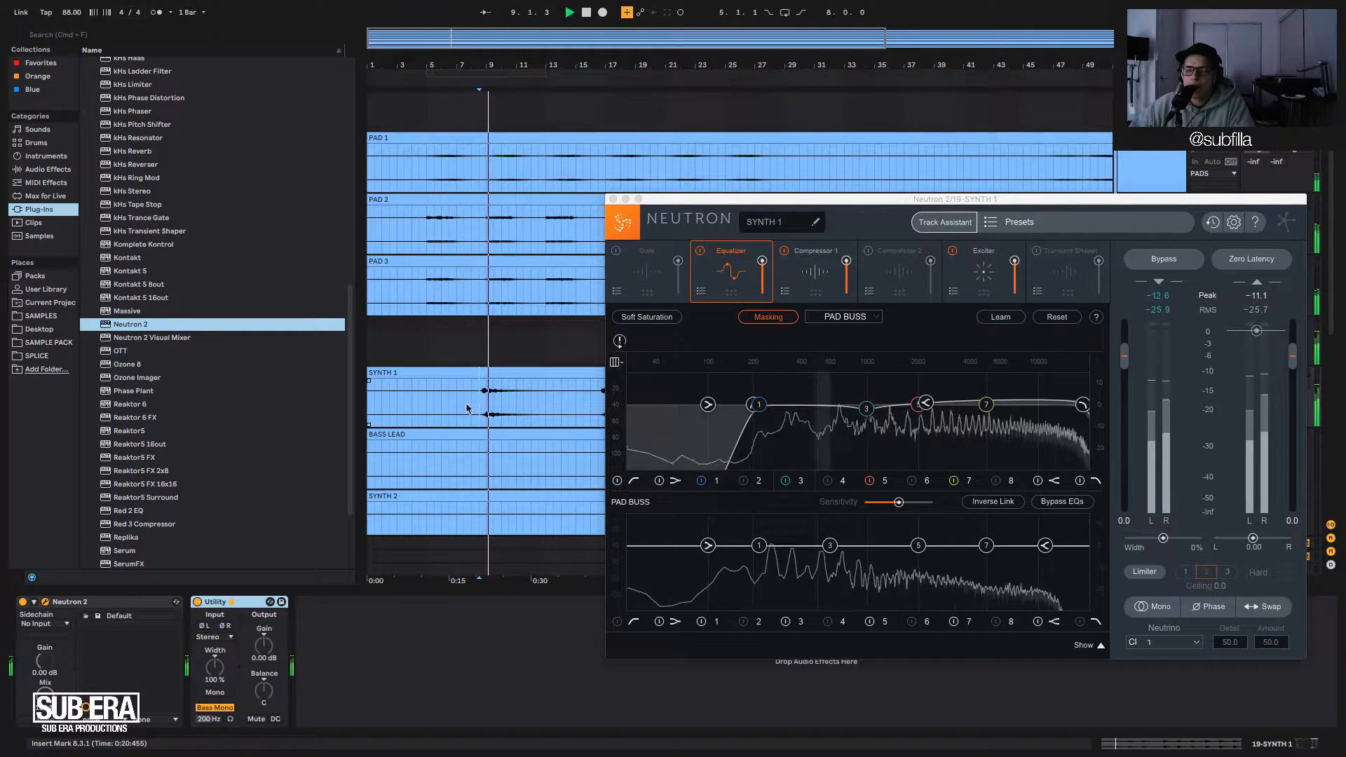
key("space")
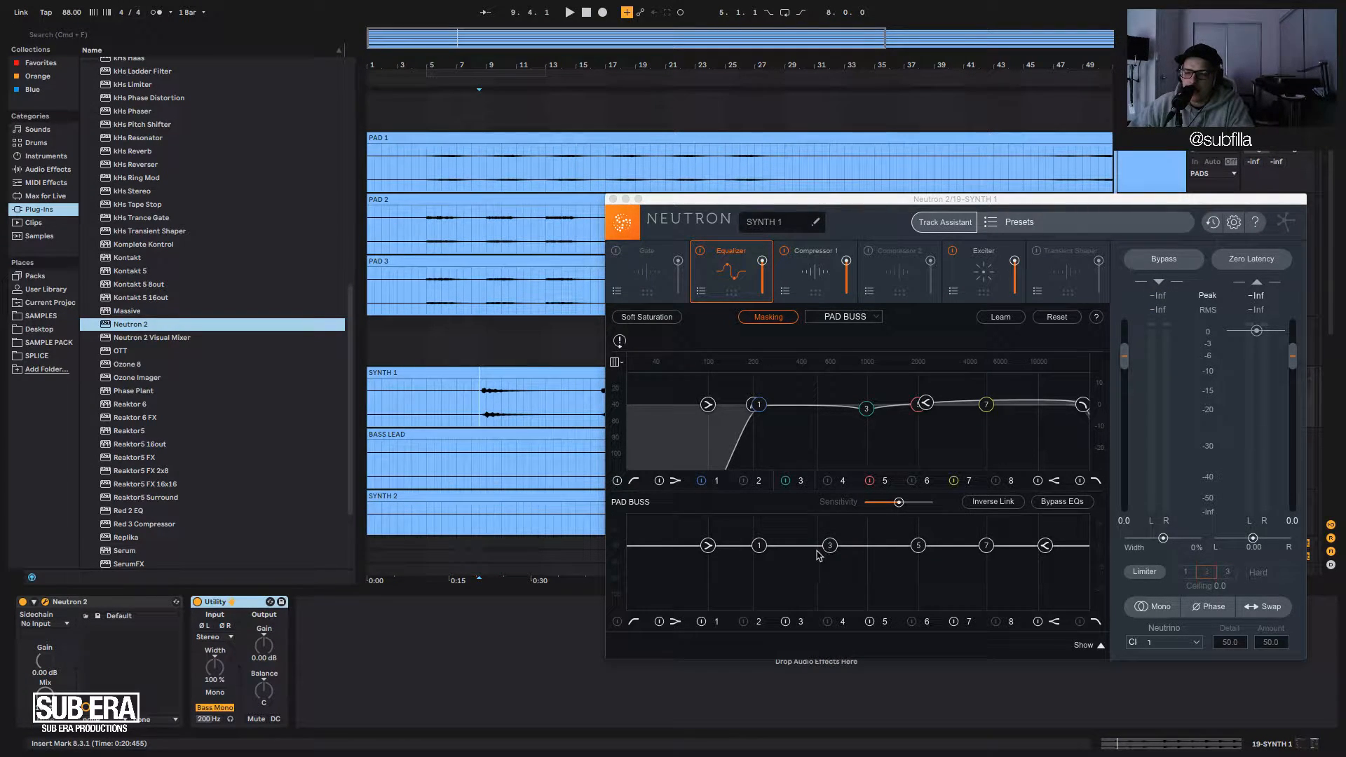
During playback, cut PAD BUSS equalizer band 3 slightly, shift it to a lower frequency and widen its Q.
key("space")
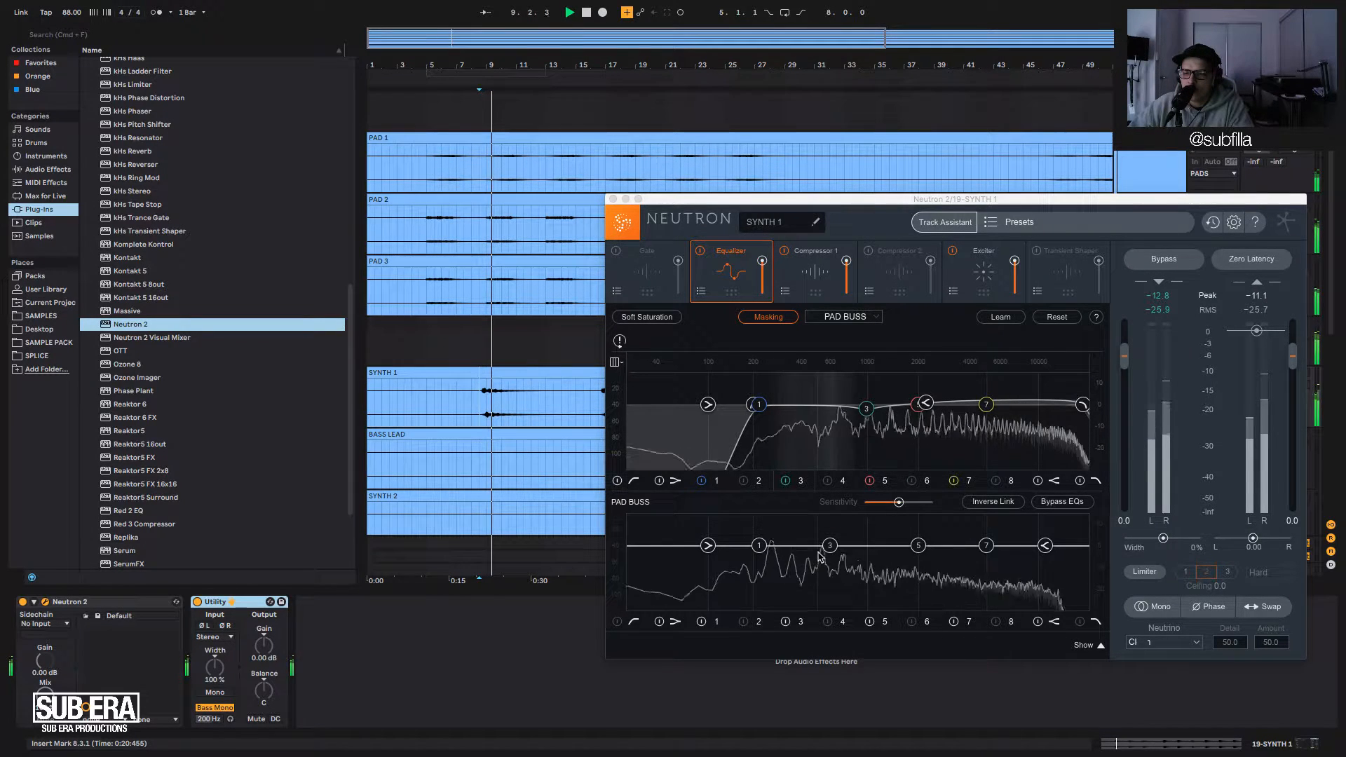
left_click_drag(826, 550, 805, 550)
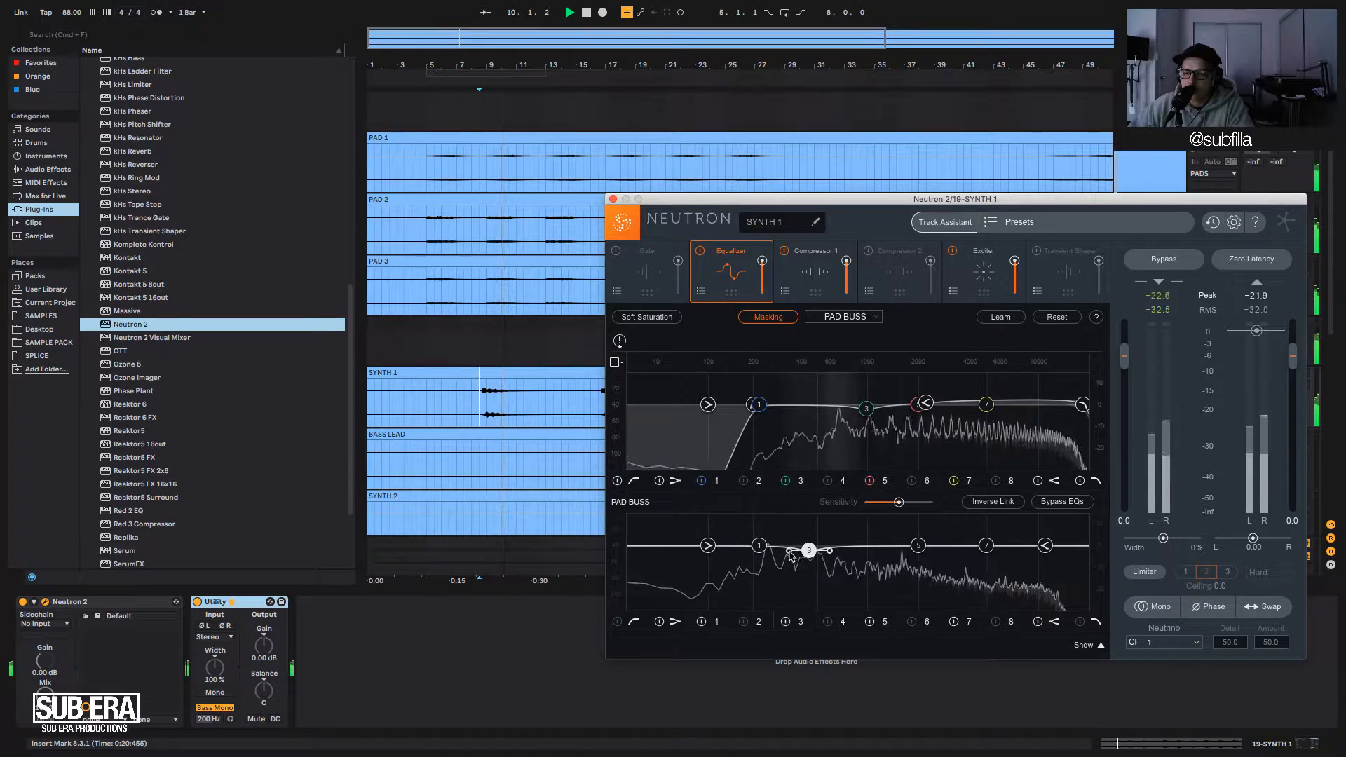
mouse_move(790, 549)
left_mouse_down()
mouse_move(777, 552)
mouse_move(814, 556)
left_mouse_up()
mouse_move(824, 554)
key("space")
Cut PAD BUSS equalizer band 5 by about 1.8 dB around 2 kHz with a broad Q.
left_click_drag(925, 549, 922, 553)
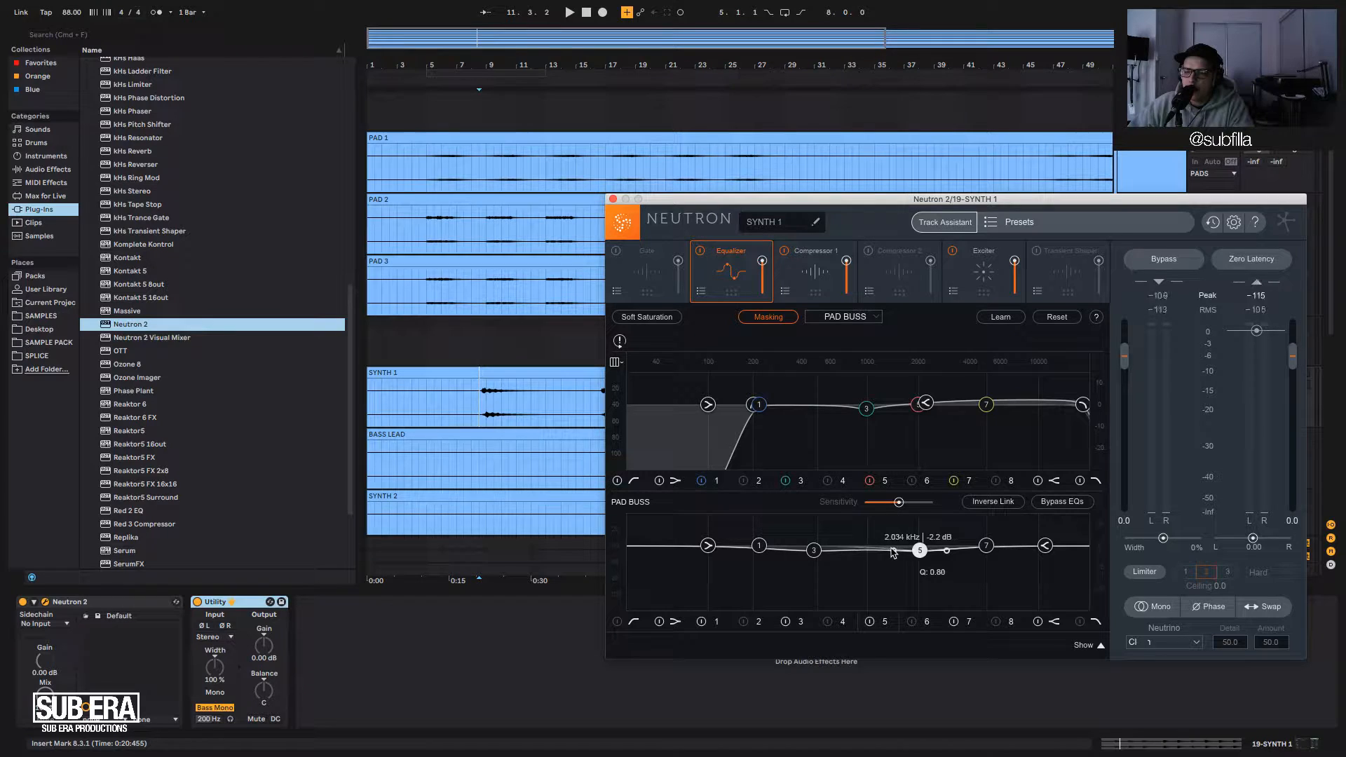
key("space")
left_click_drag(922, 559, 925, 561)
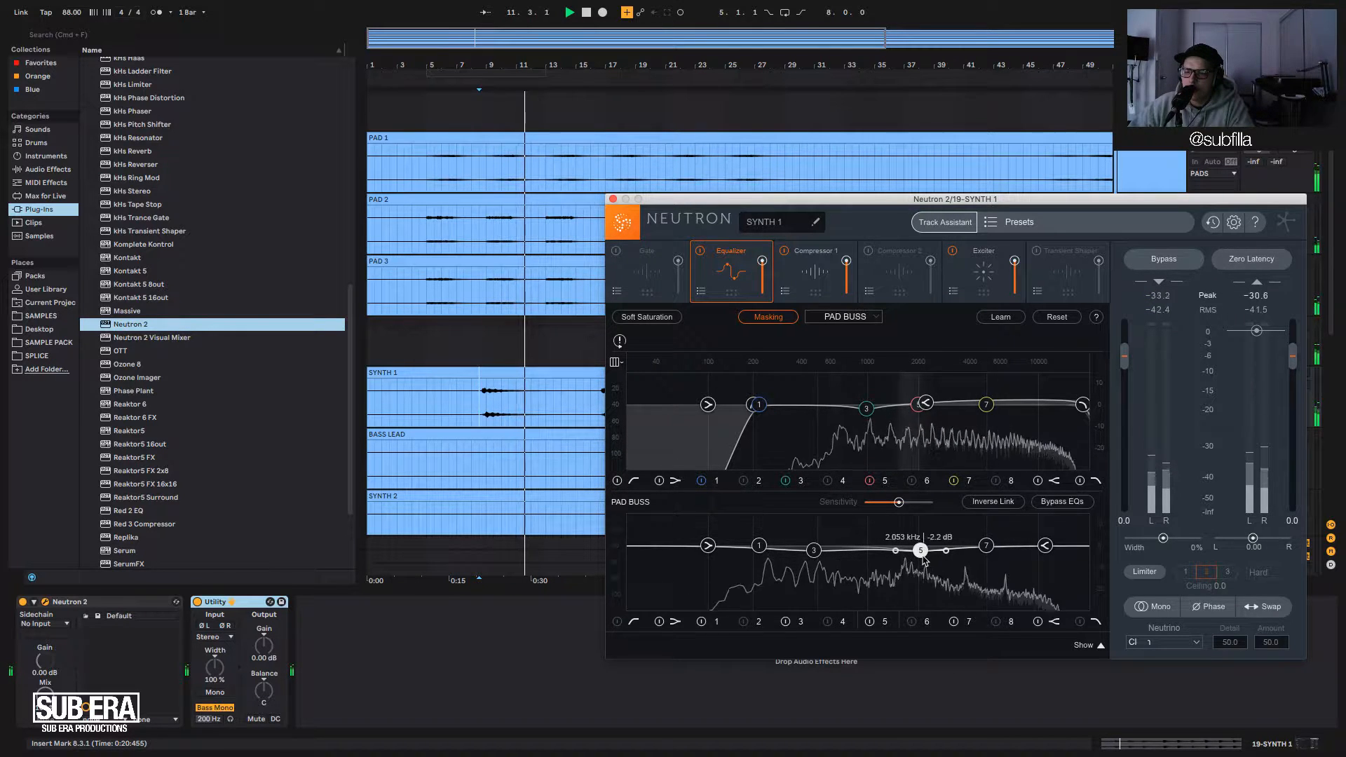
key("space")
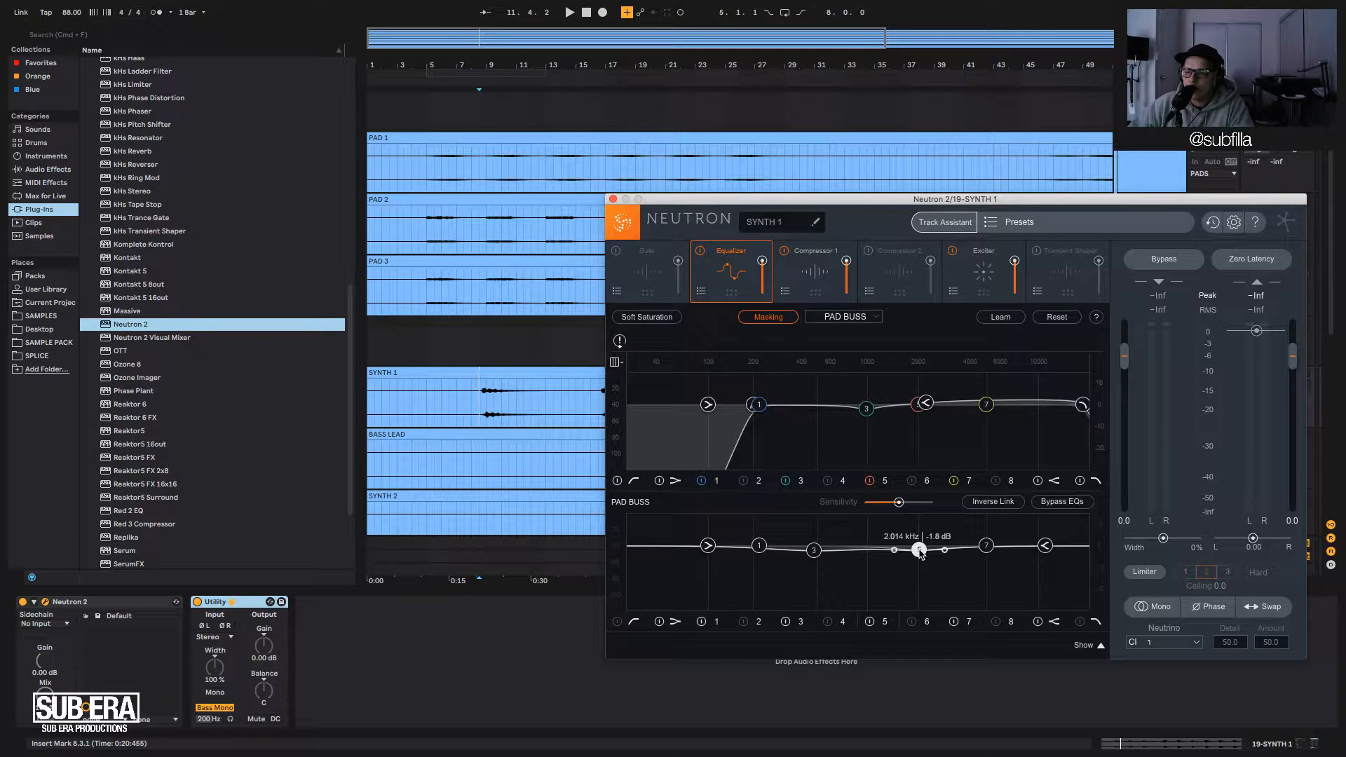
Refine PAD BUSS equalizer band 3 to a slightly higher frequency and deeper cut, and replay the passage to check the masking.
key("space")
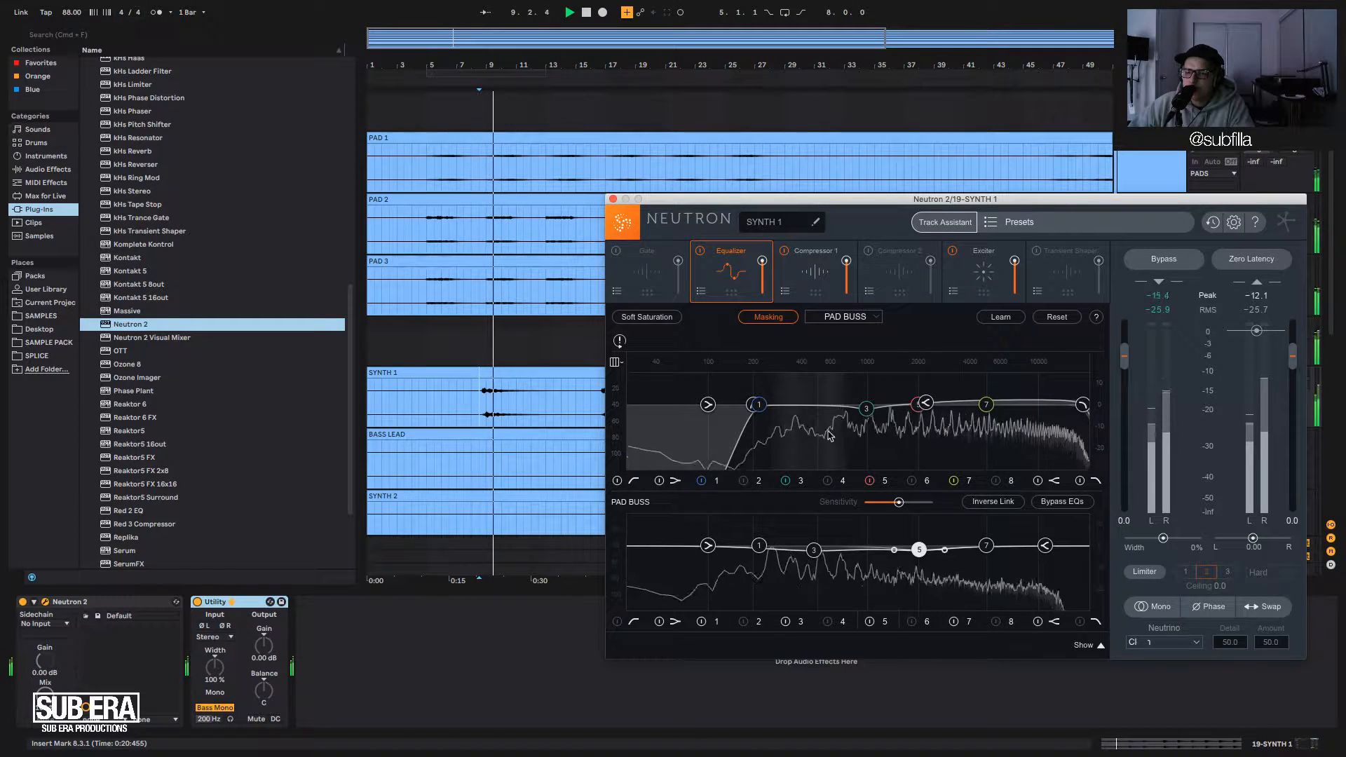
left_click(812, 551)
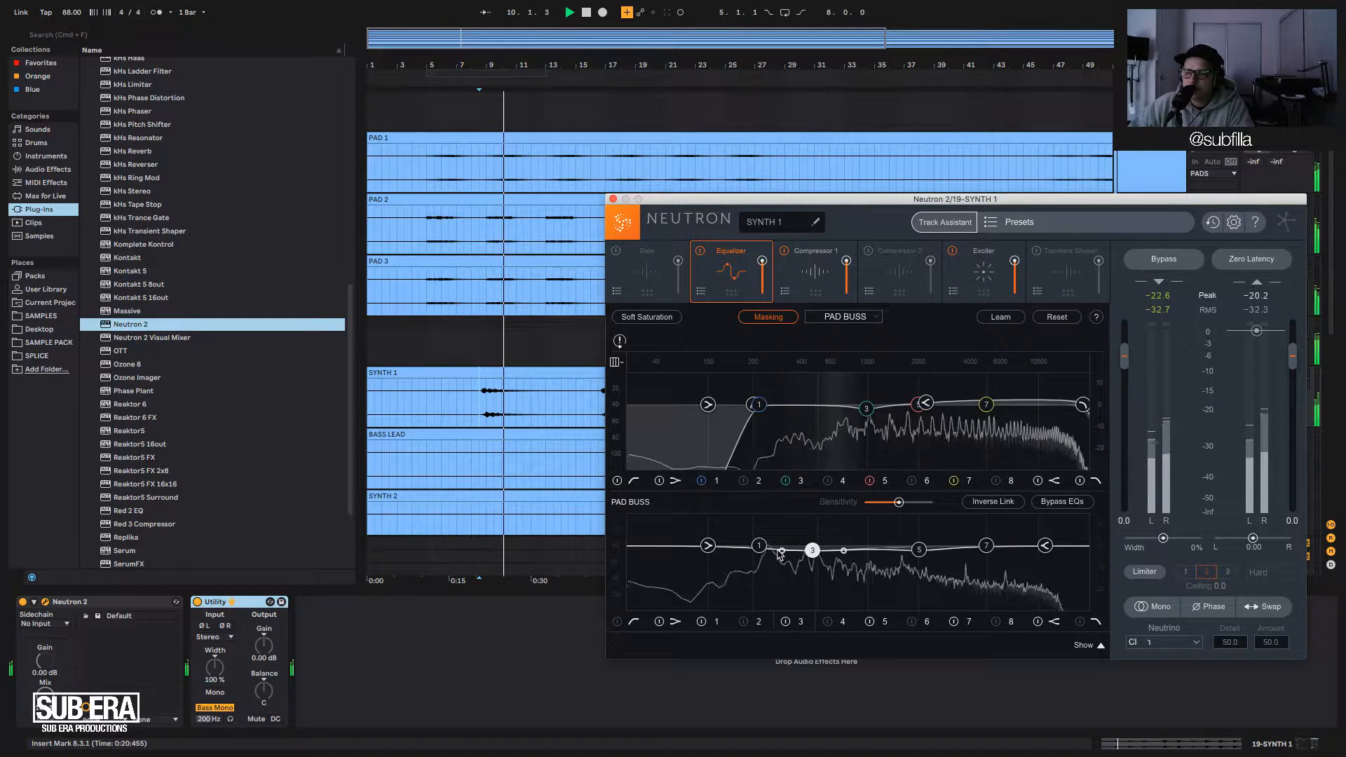
left_click_drag(812, 551, 821, 552)
key("space")
key("space")
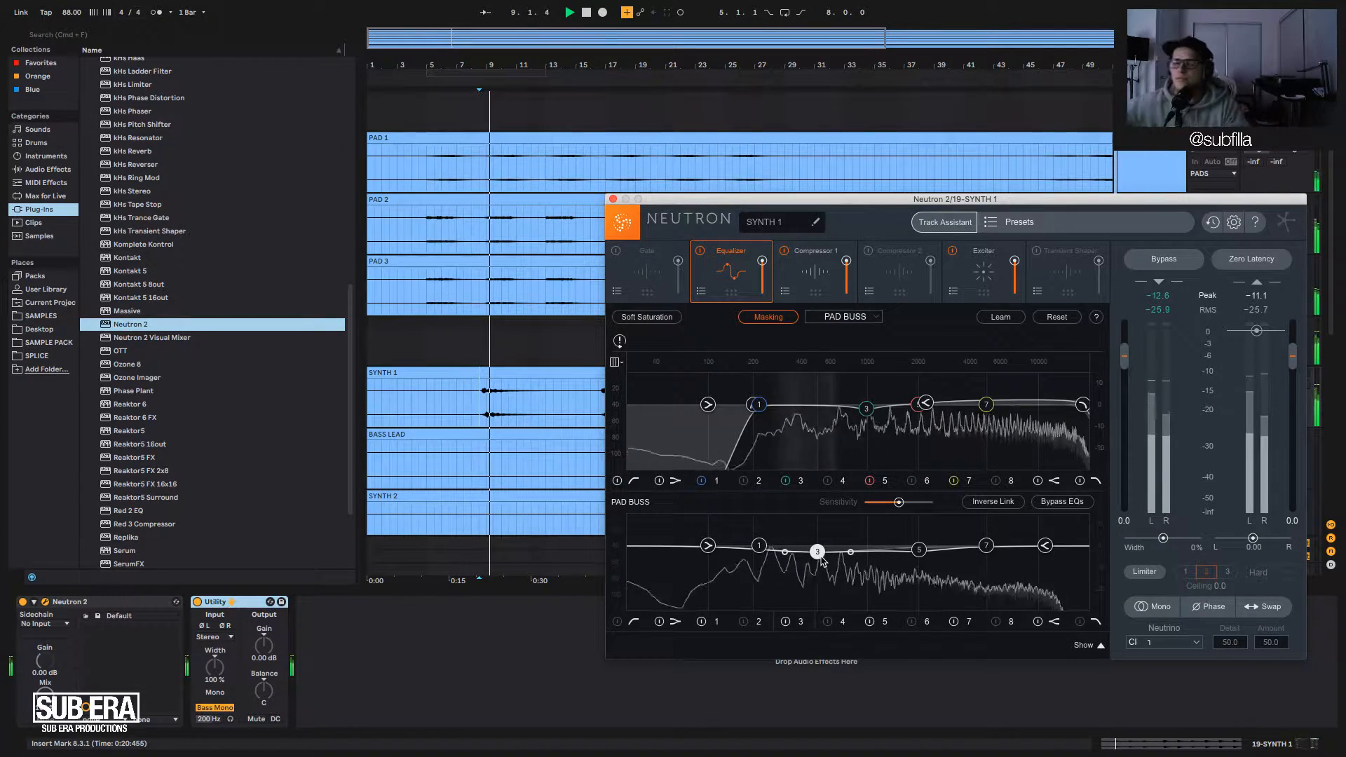
key("space")
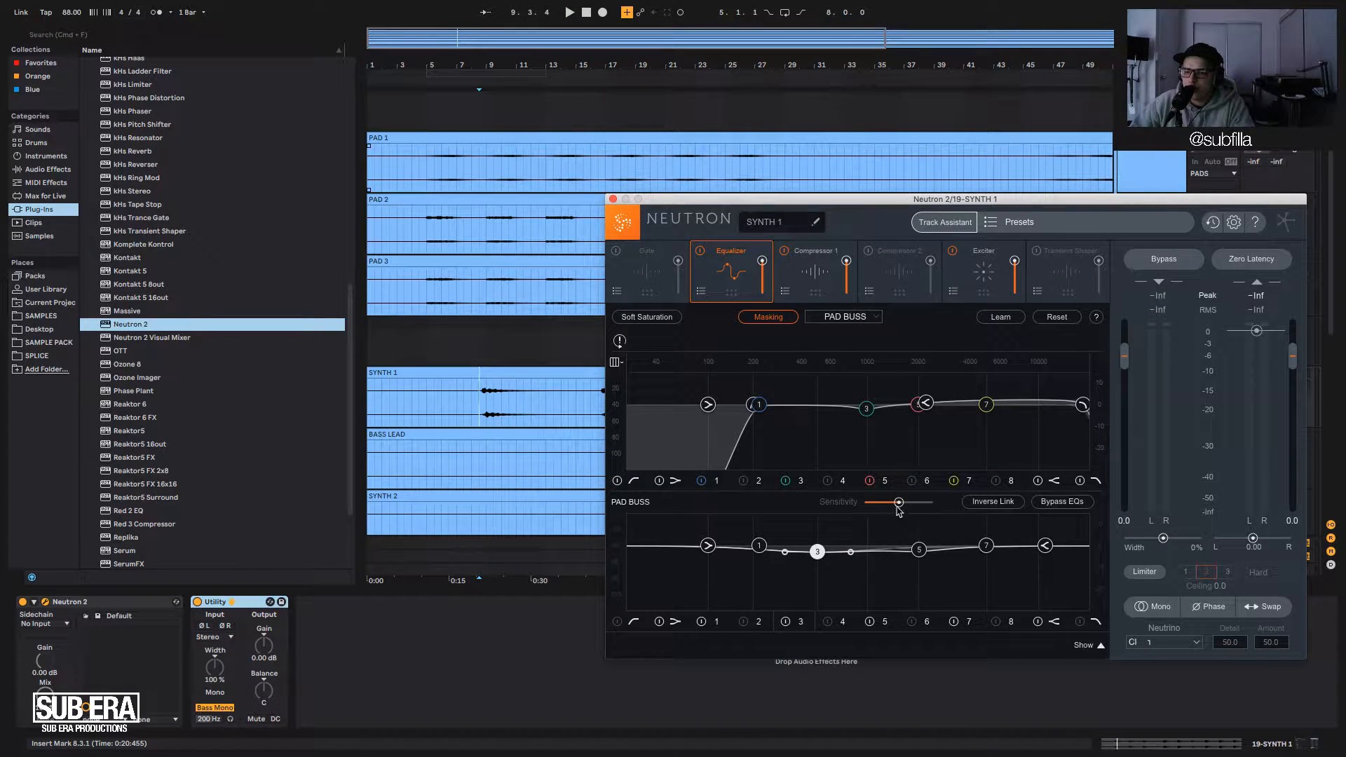
Close the SYNTH 1 Neutron window, solo the LEADS group, and listen to it around SYNTH 1's first notes.
left_click(612, 200)
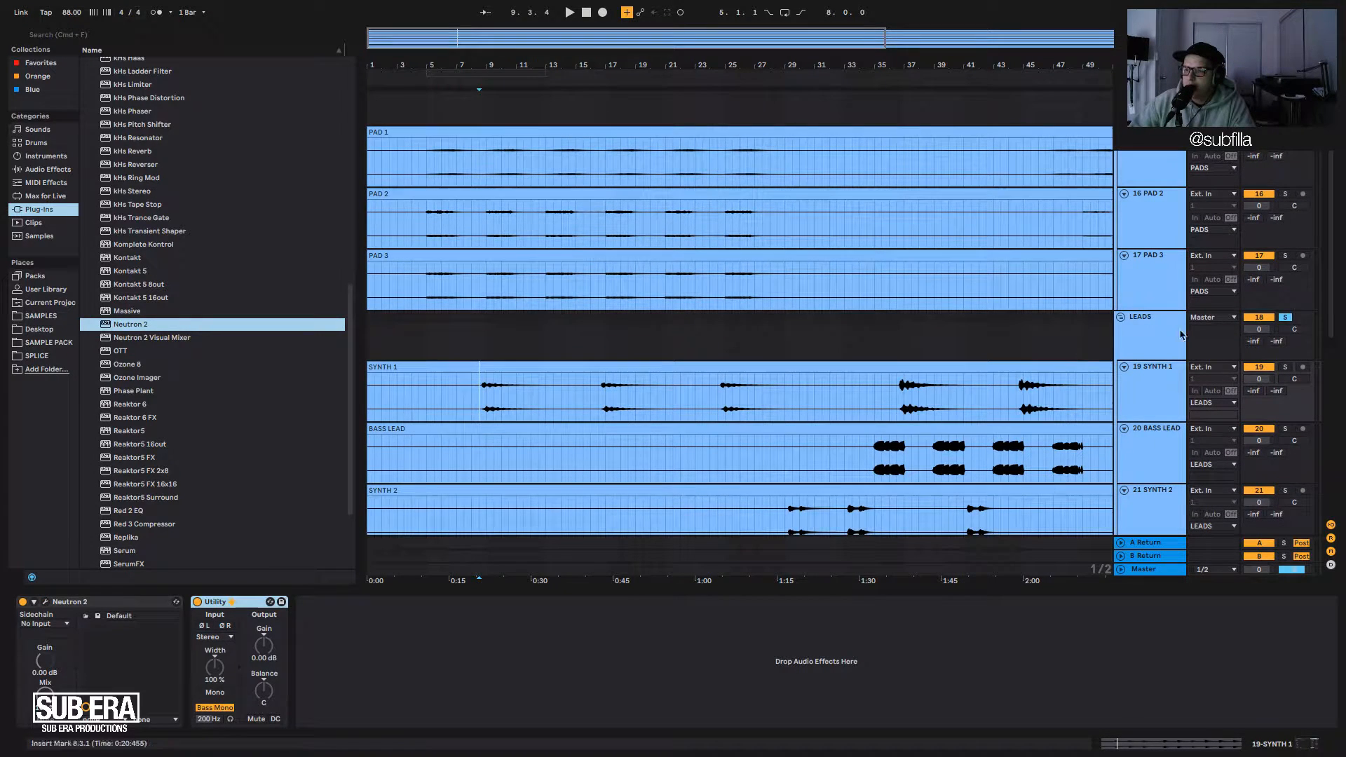
left_click(1133, 325)
scroll(1150, 309, "down", 3)
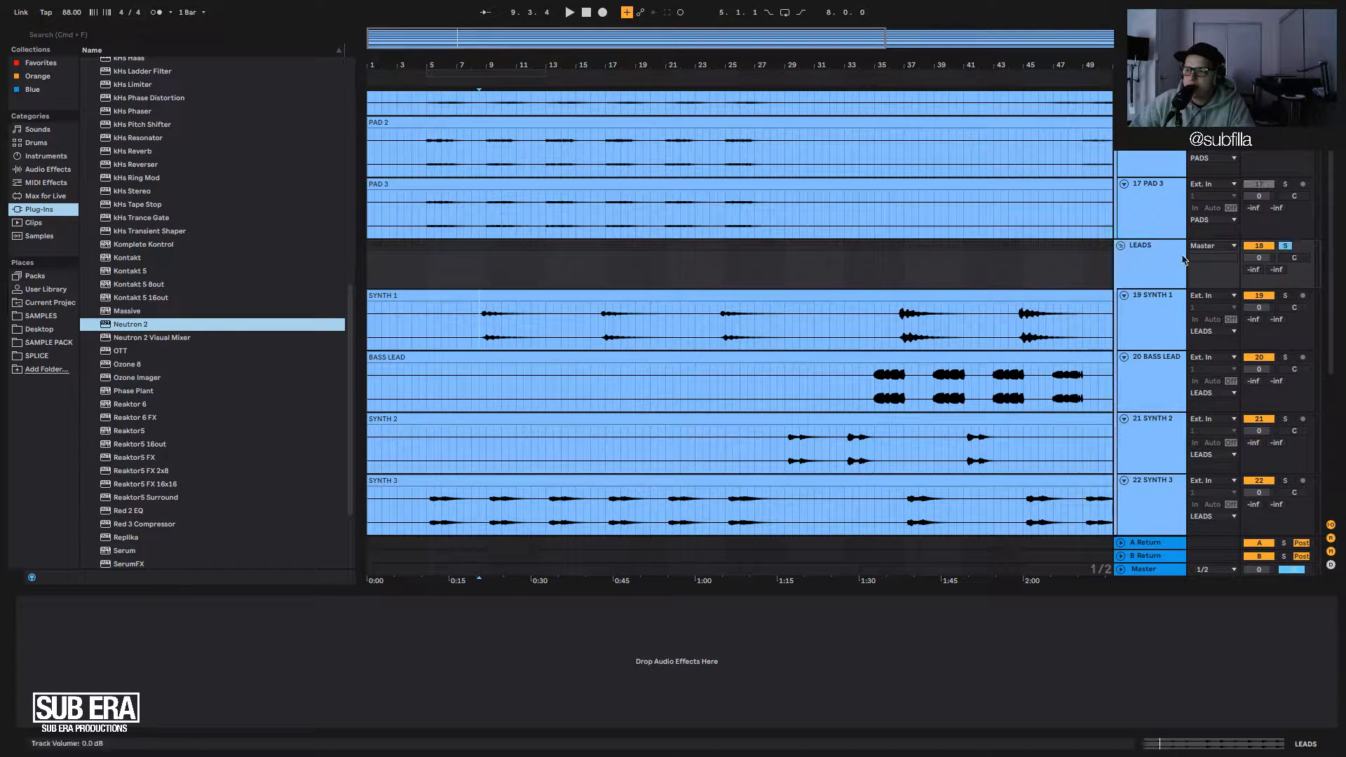
left_click(491, 336)
key("space")
key("space")
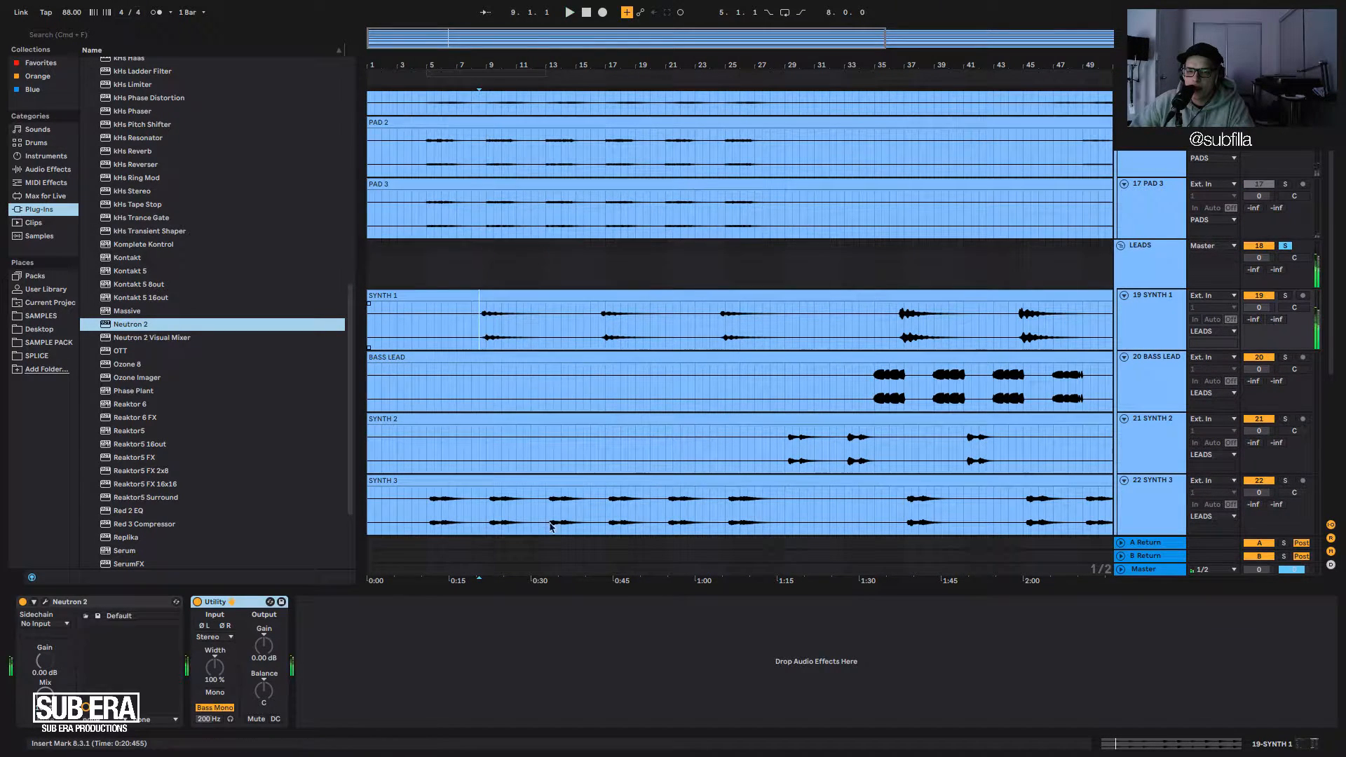
Solo the SYNTH 3 track and add a Neutron 2 instance named SYNTH 3 to it.
left_click(494, 509)
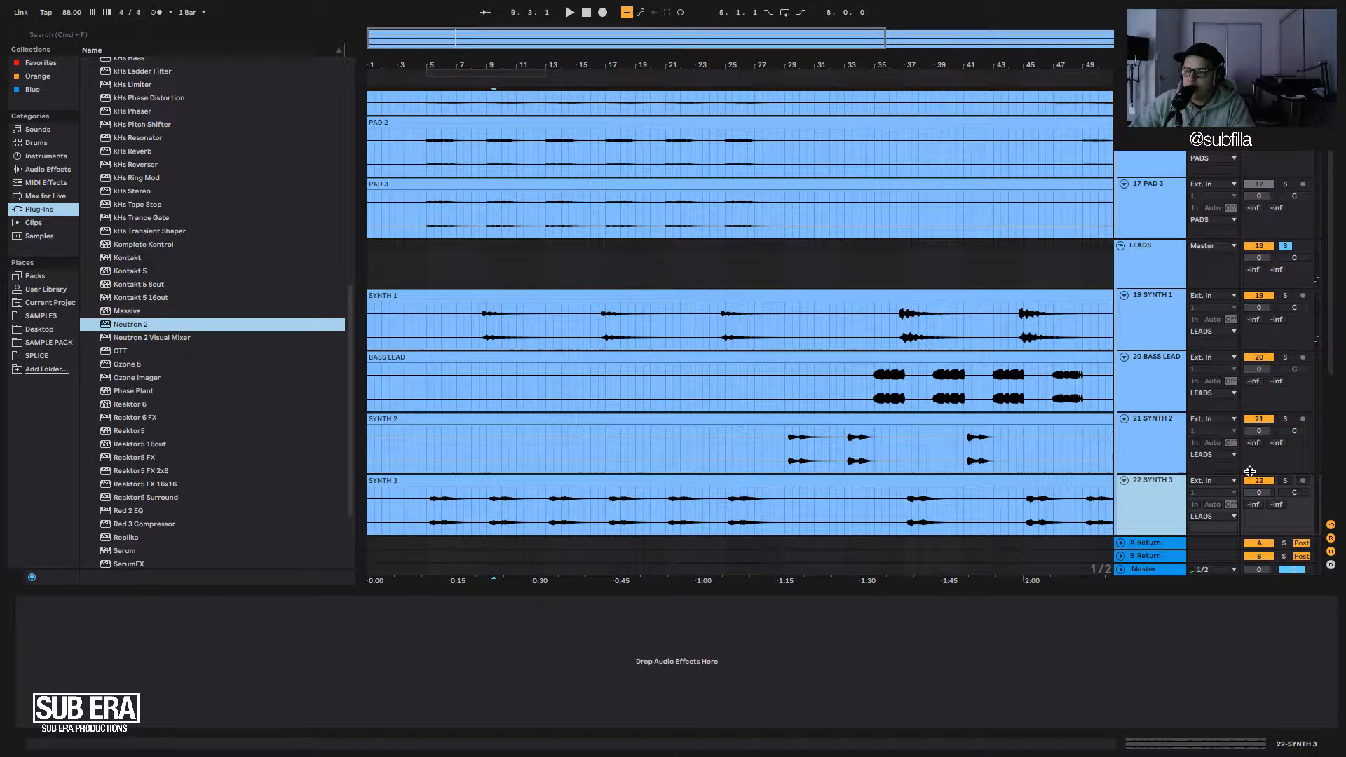
left_click(1285, 481)
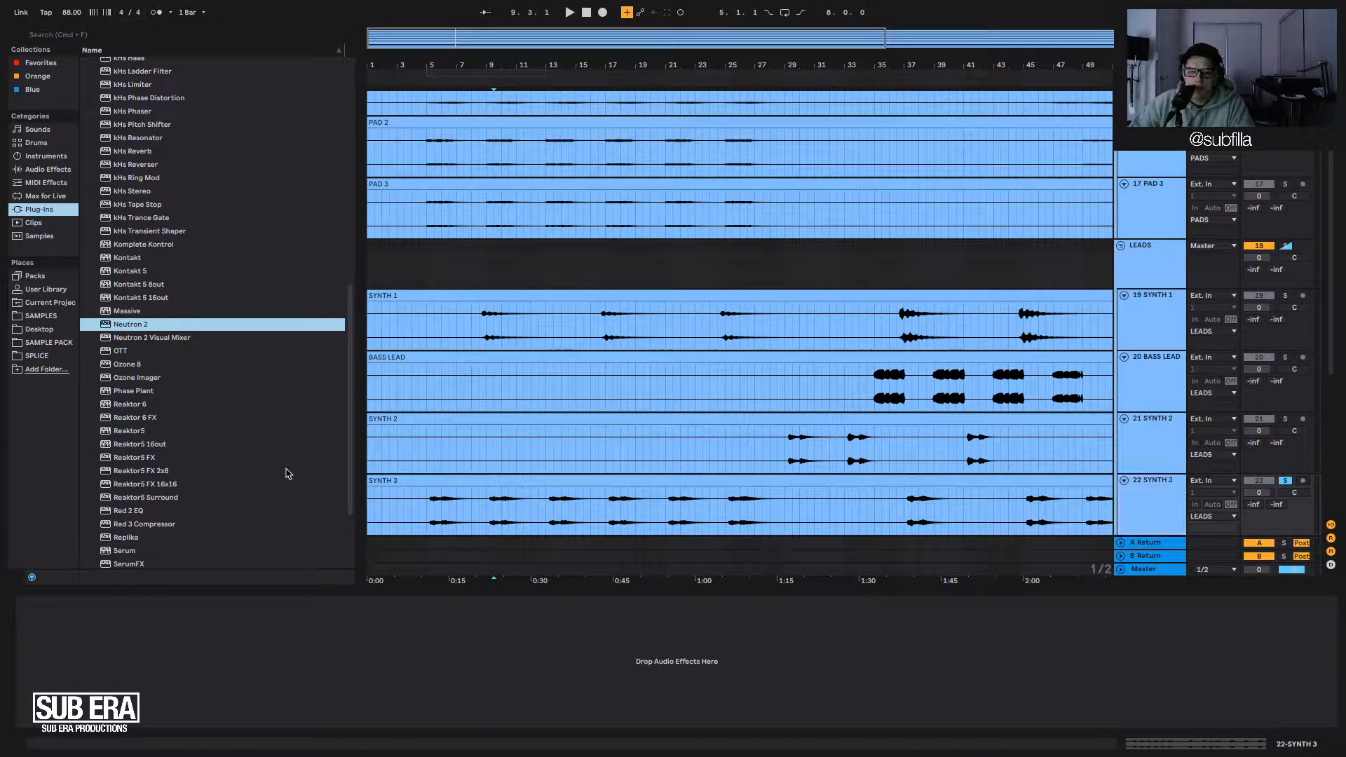
left_click_drag(117, 324, 80, 617)
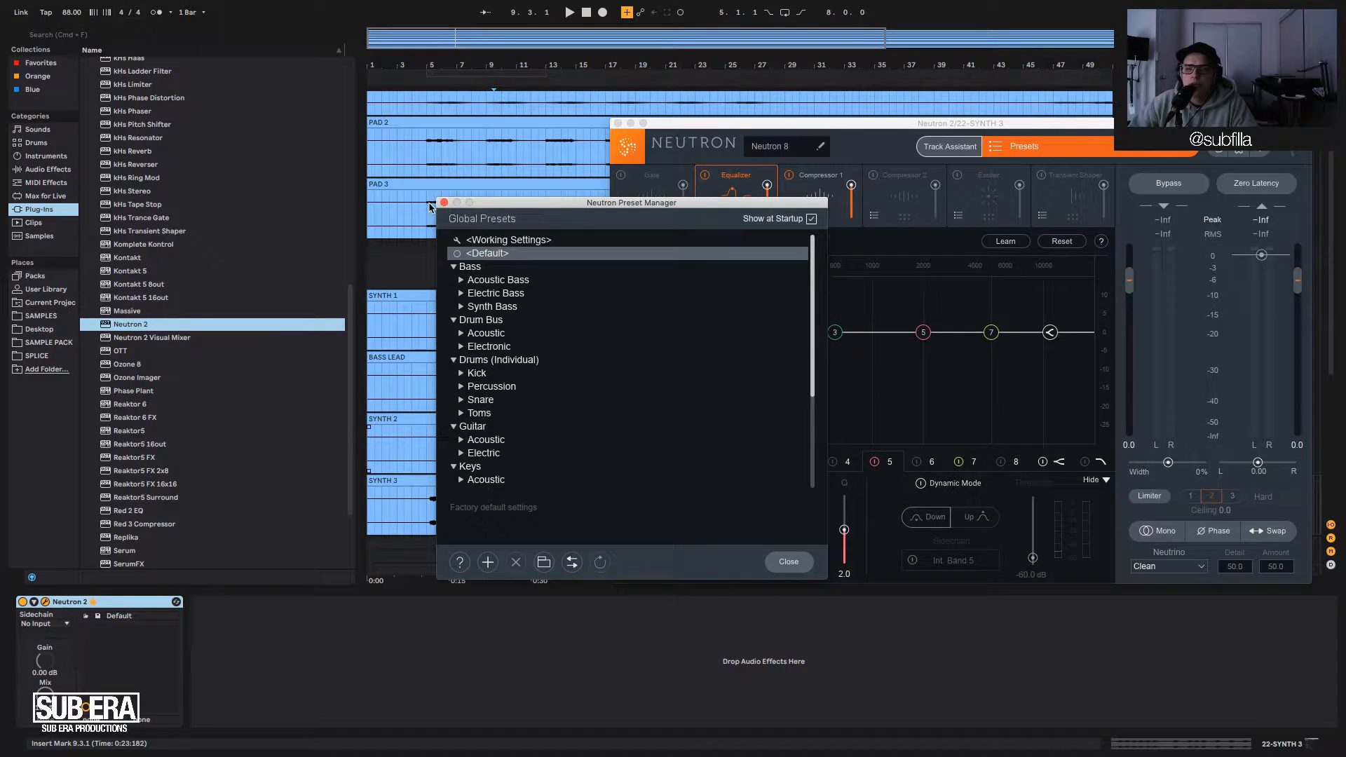
left_click(444, 202)
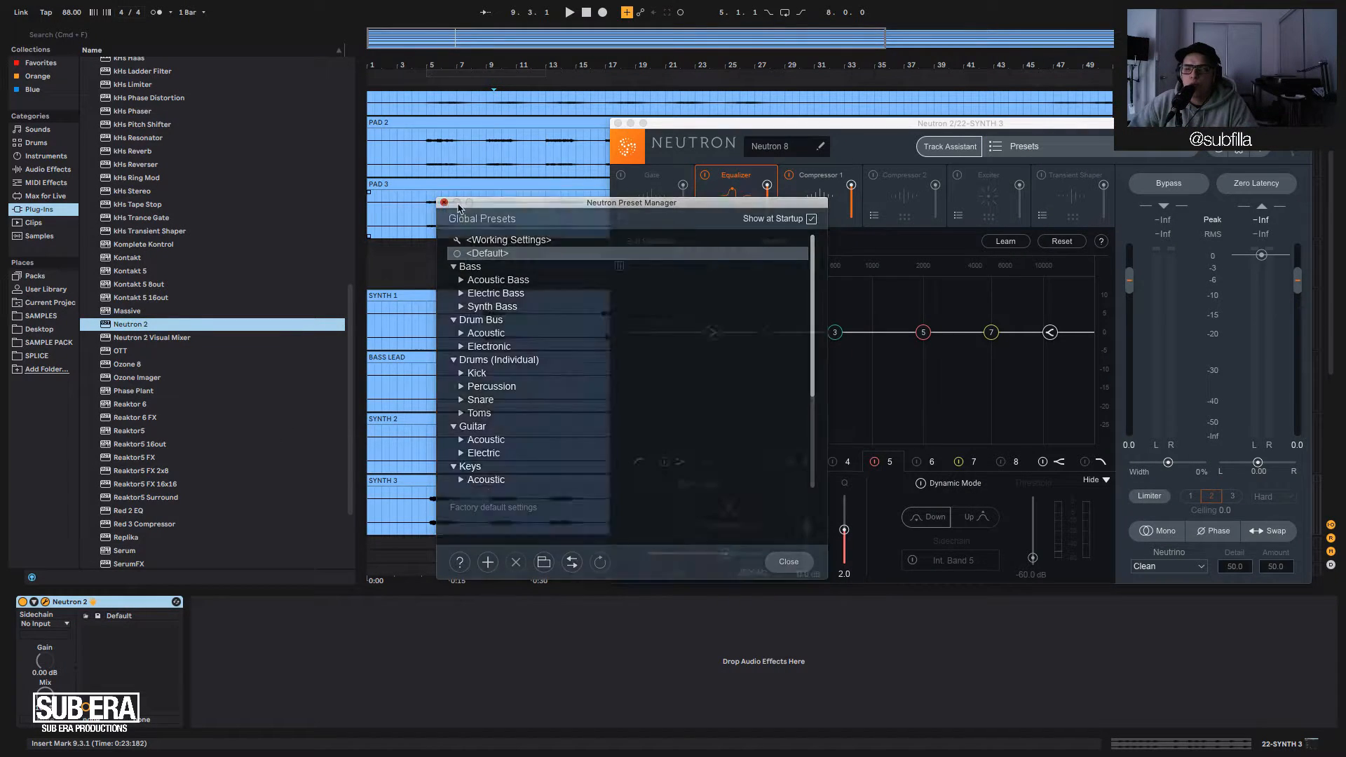
left_click(791, 148)
type("SYNTH 3")
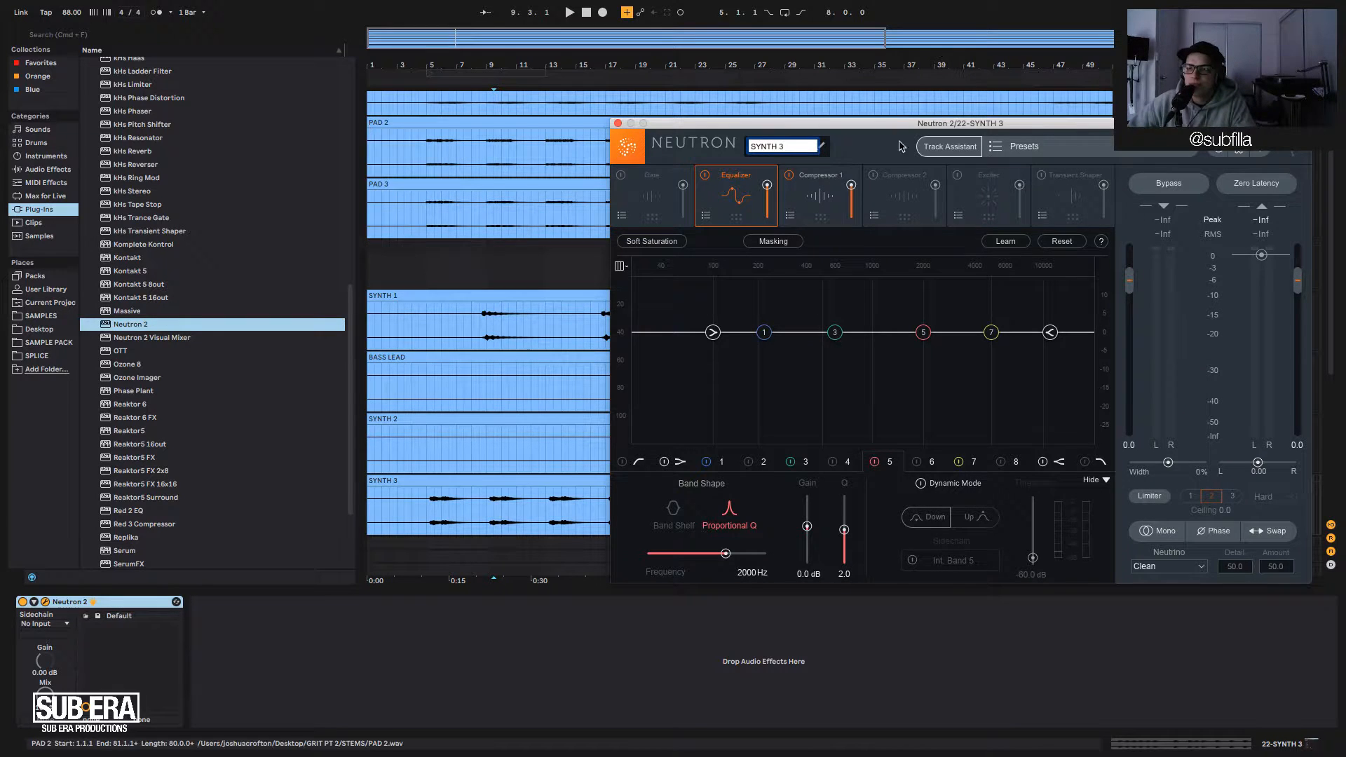
key("Return")
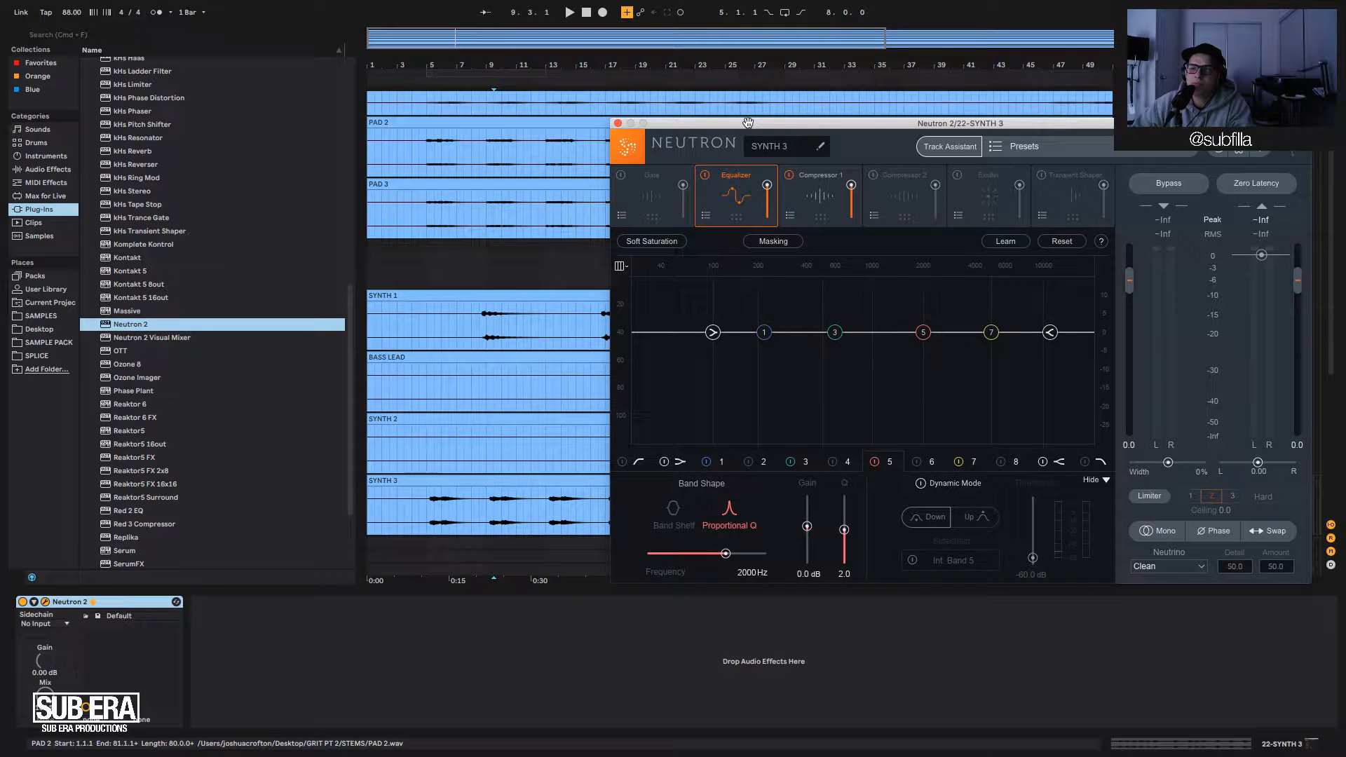
Solo SYNTH 1 alongside SYNTH 3 and listen to both from bar 9, with the Neutron window closed.
left_click_drag(748, 123, 610, 272)
key("space")
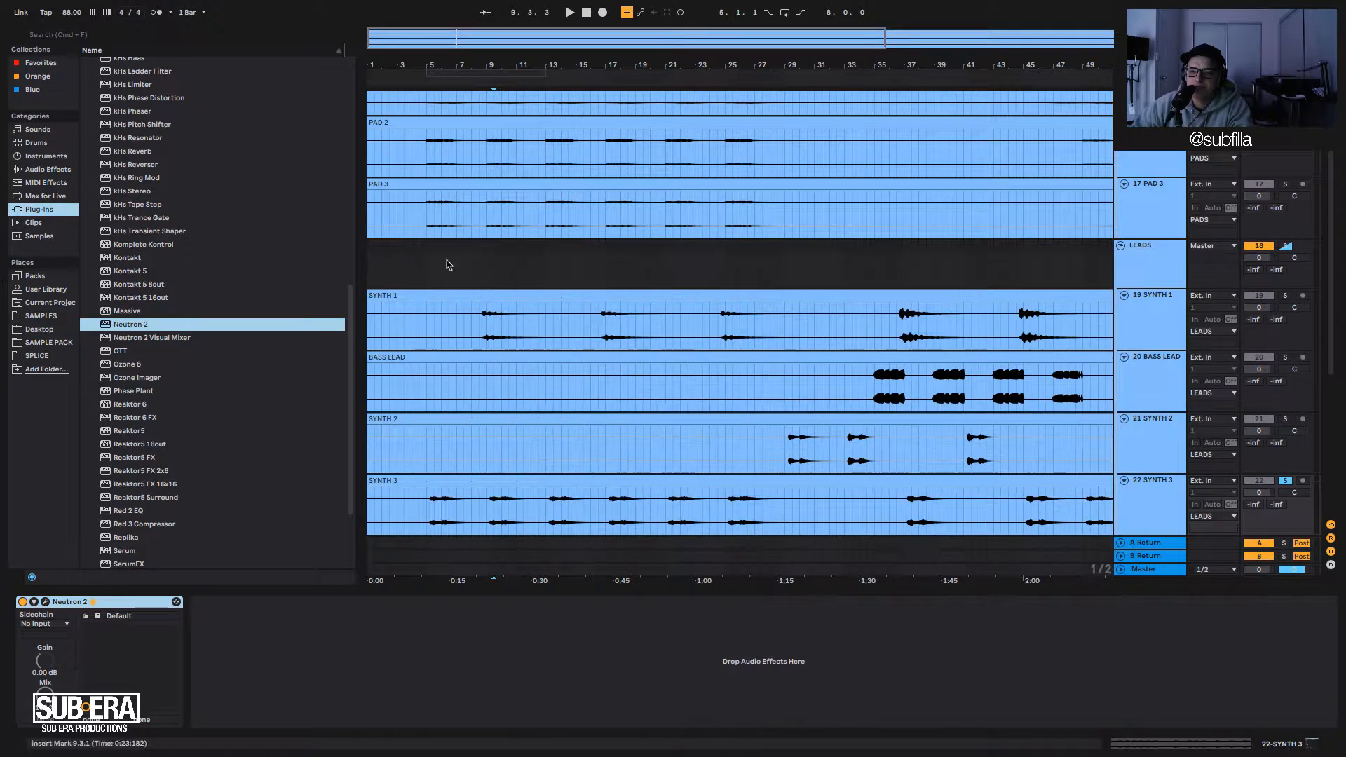
left_click(437, 256)
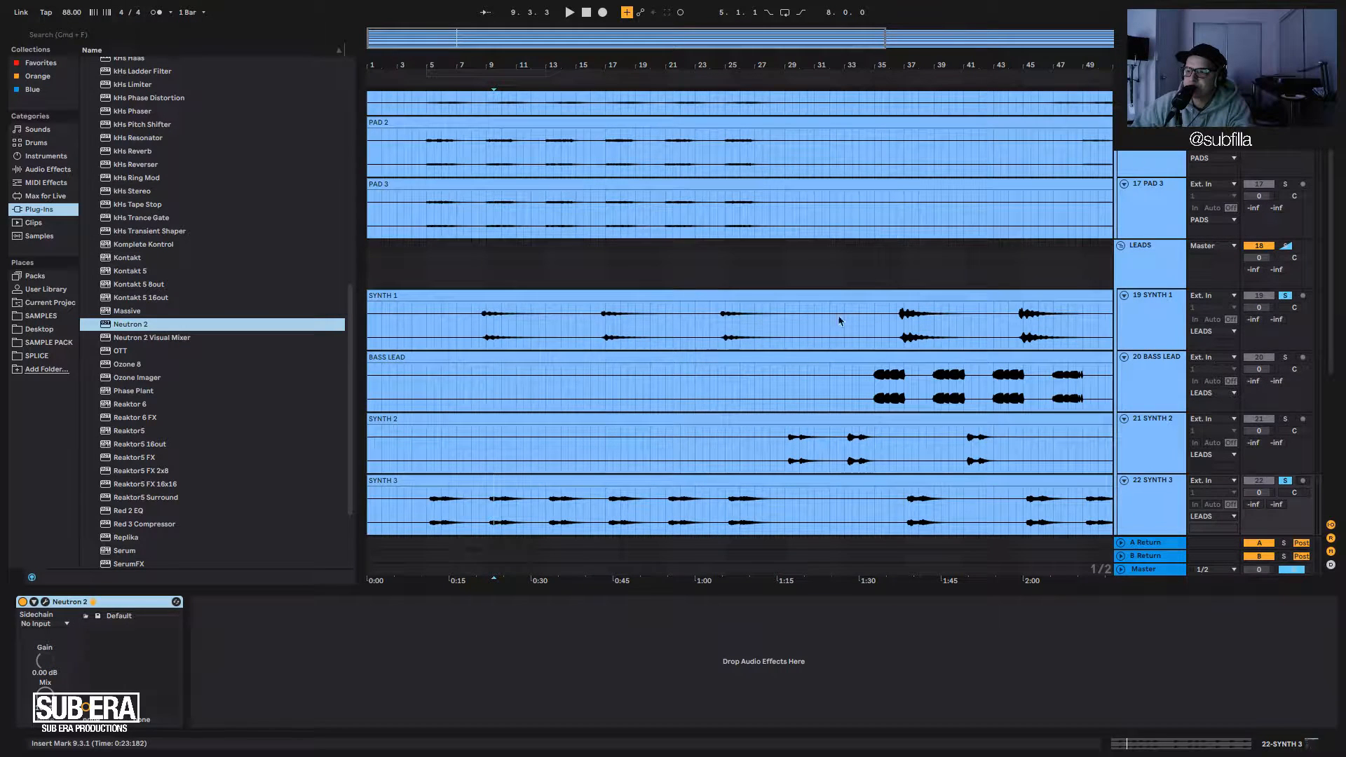
left_click(492, 337)
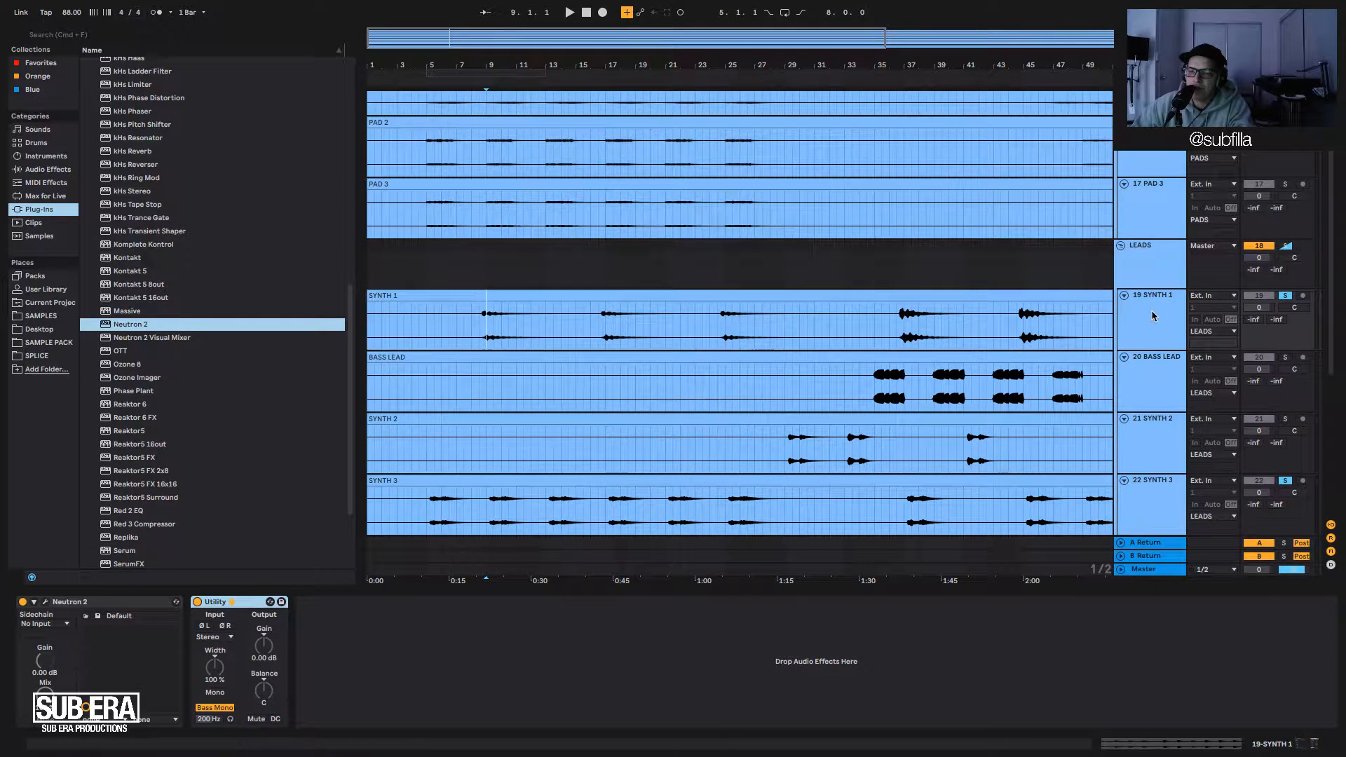
key("space")
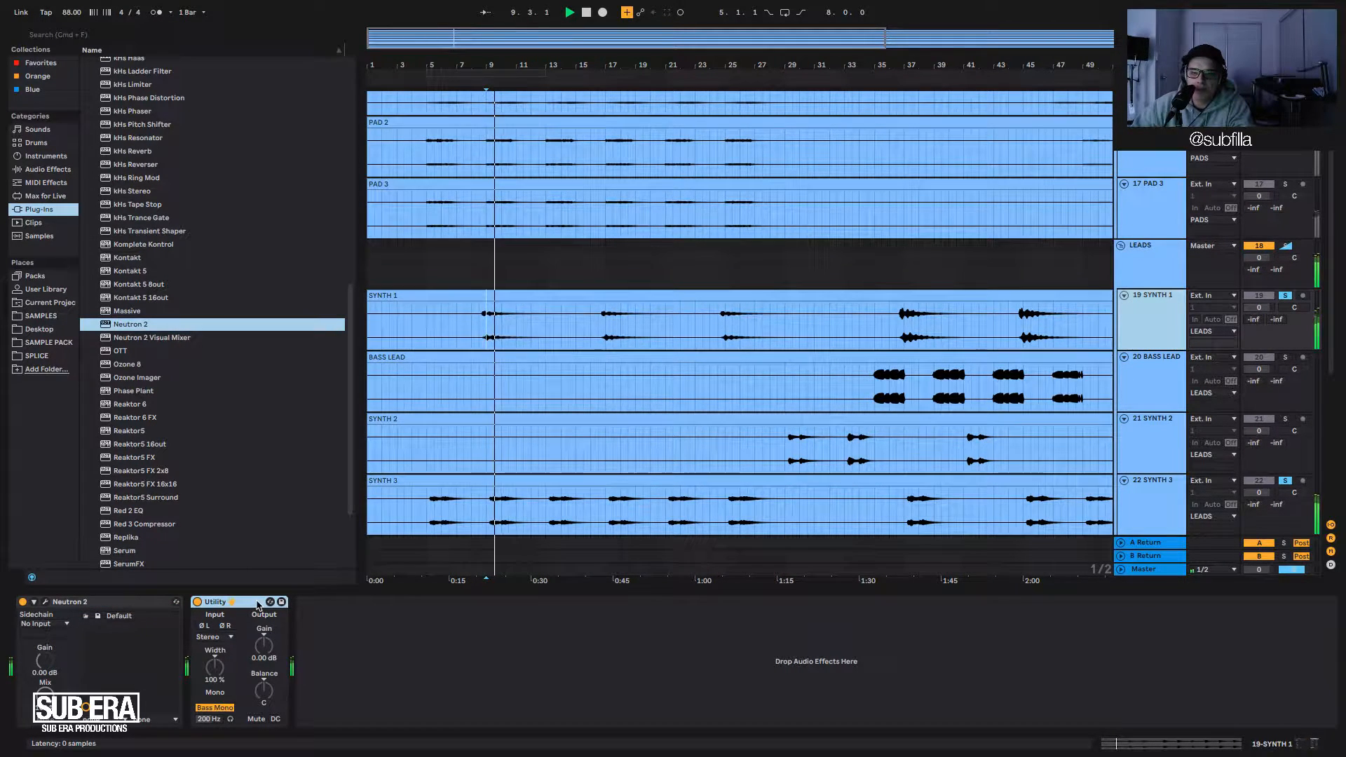
key("space")
left_click(498, 482)
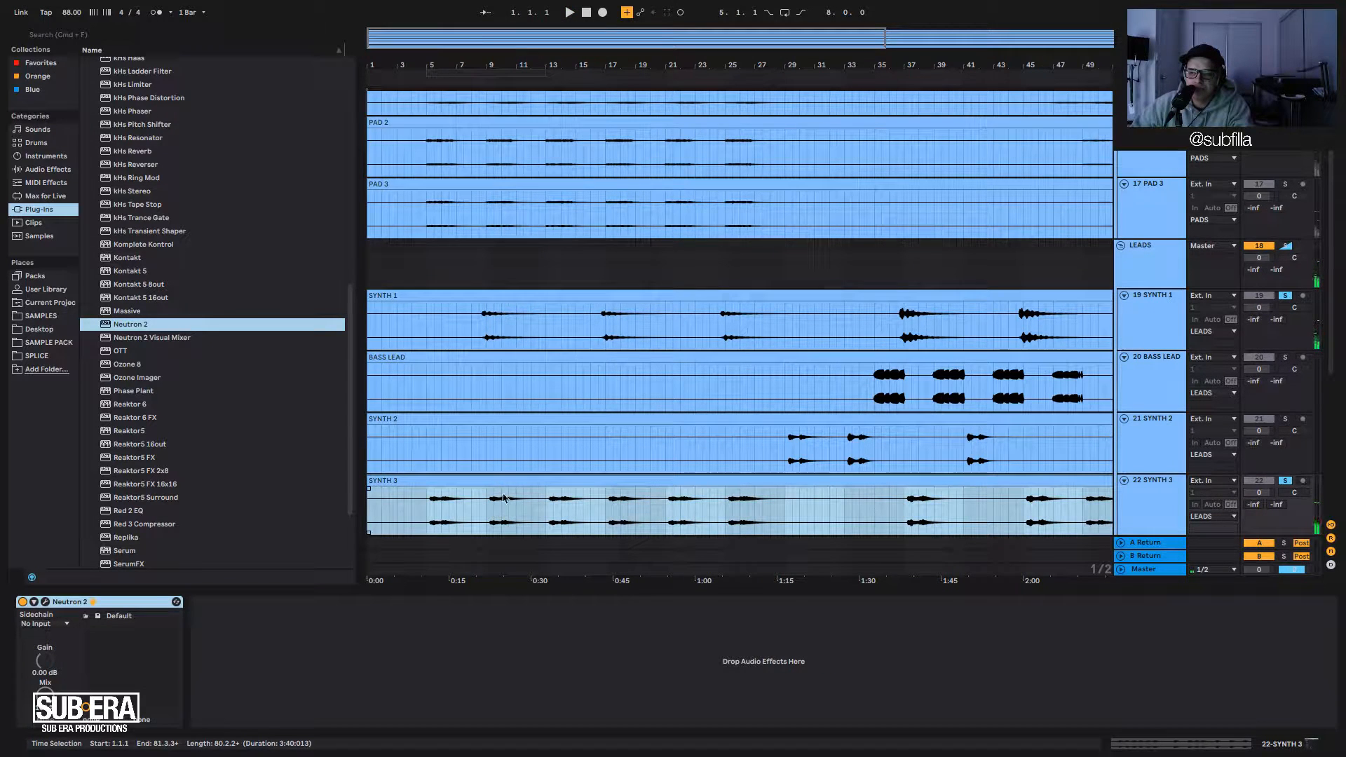
left_click(1139, 303)
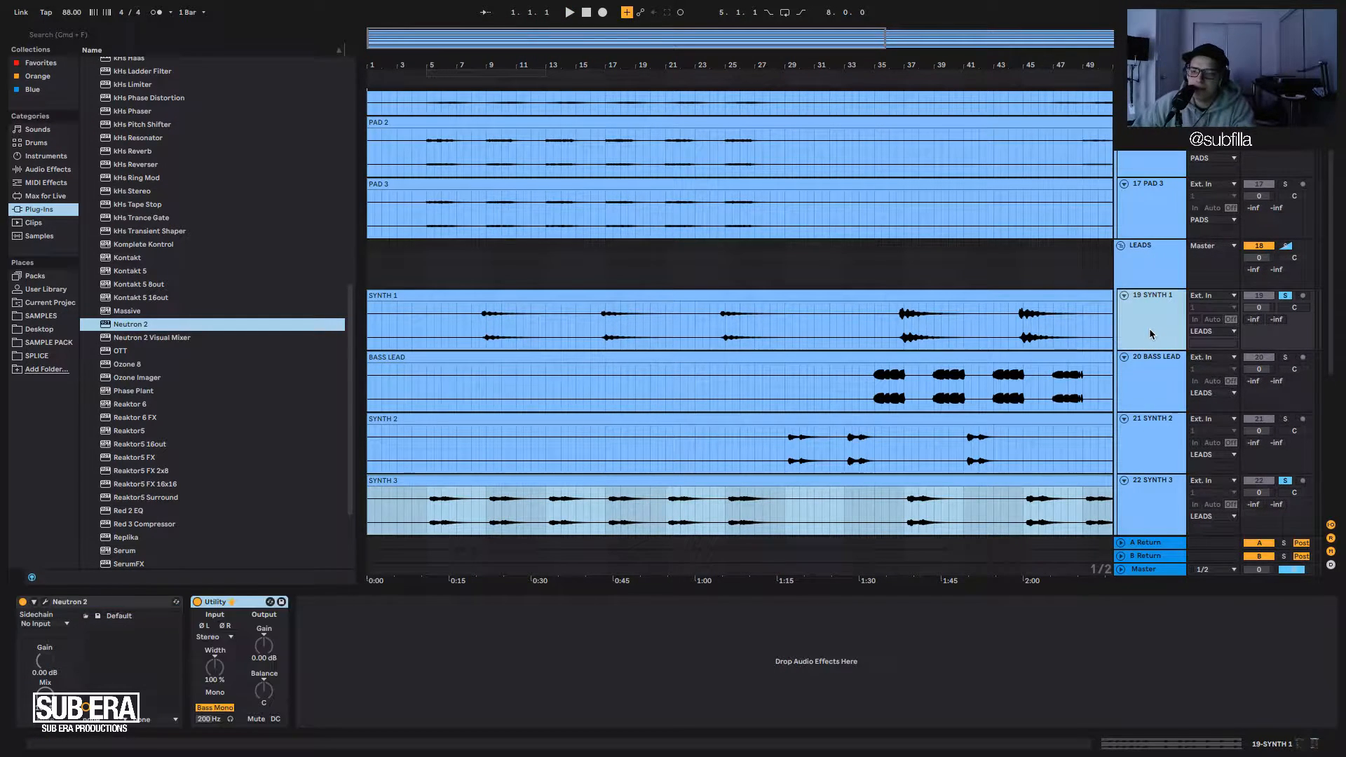
left_click(1148, 495)
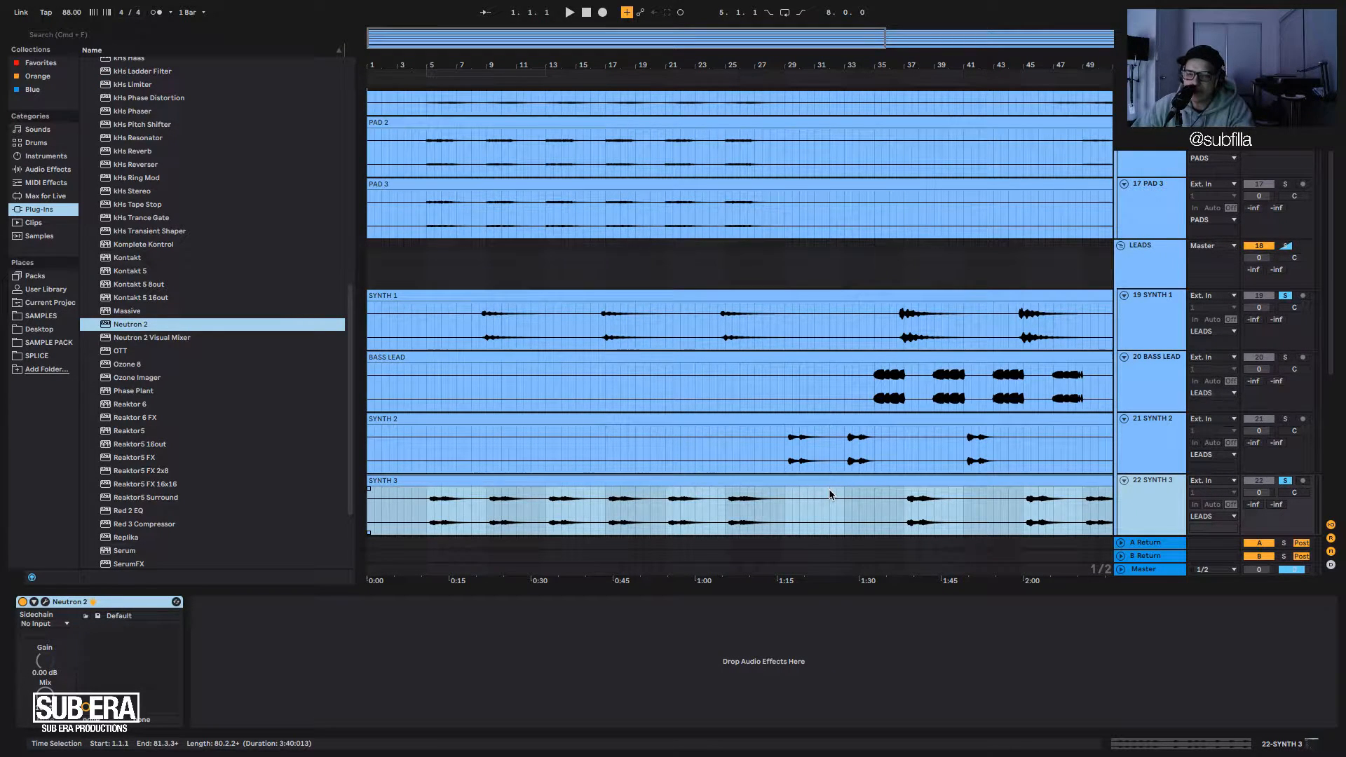
scroll(782, 476, "down", 1)
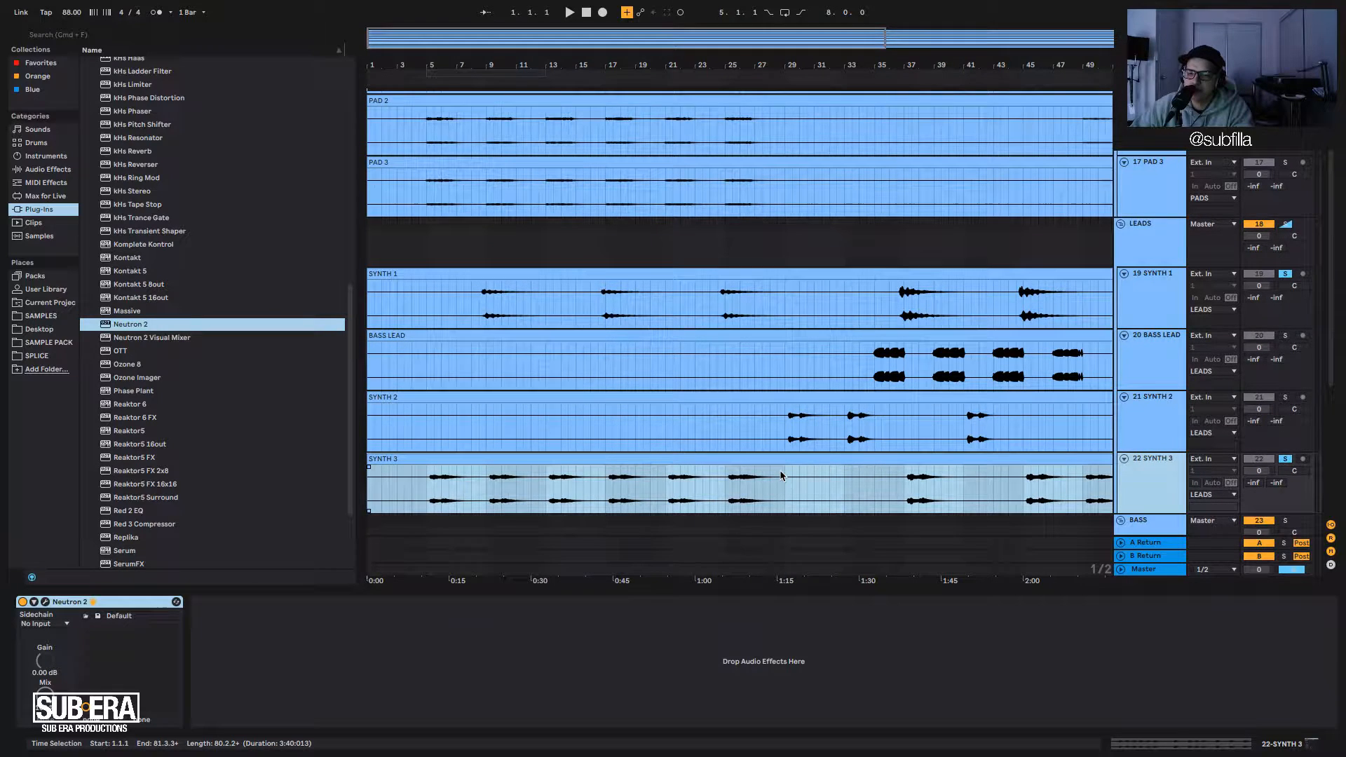
scroll(782, 476, "down", 1)
scroll(784, 470, "down", 1)
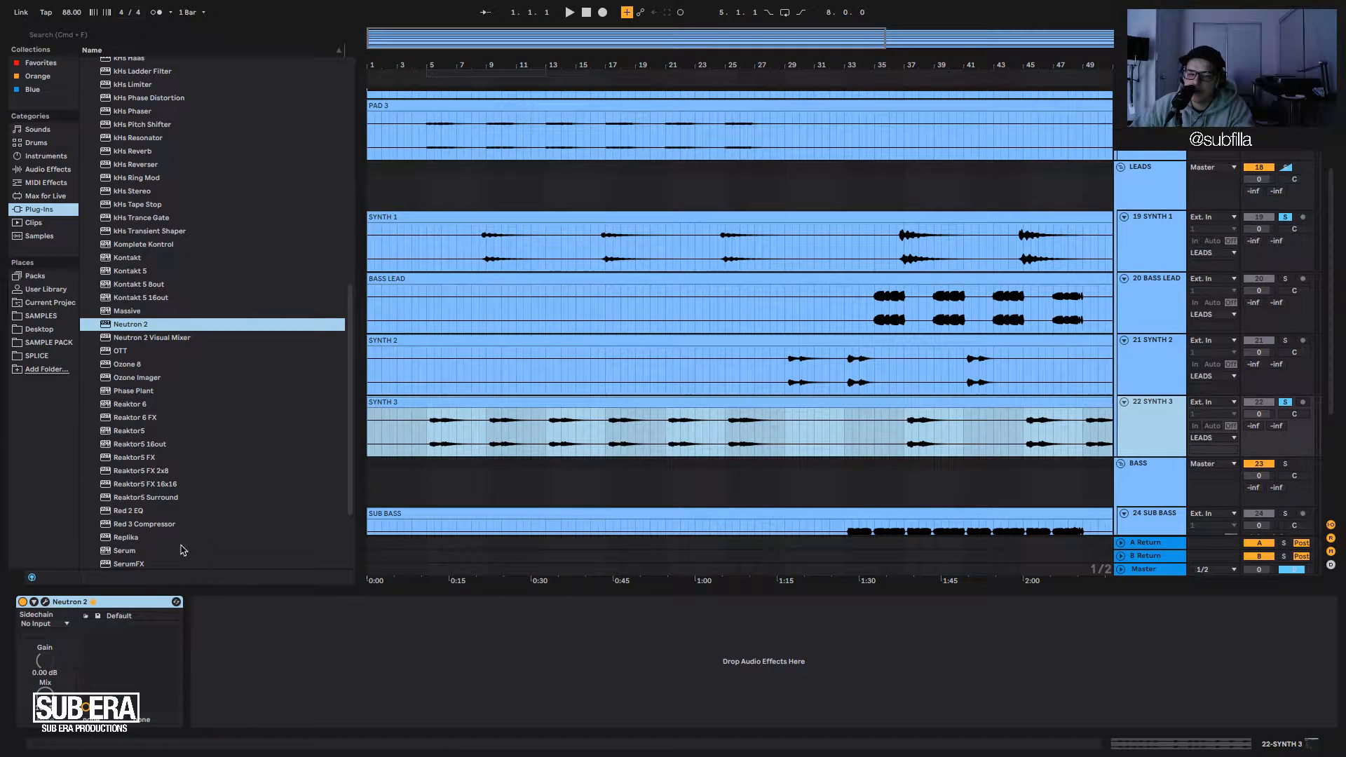
Open the Neutron 2 instance on SYNTH 1 and play the passage from just before SYNTH 1's second note around bar 17.
left_click(607, 254)
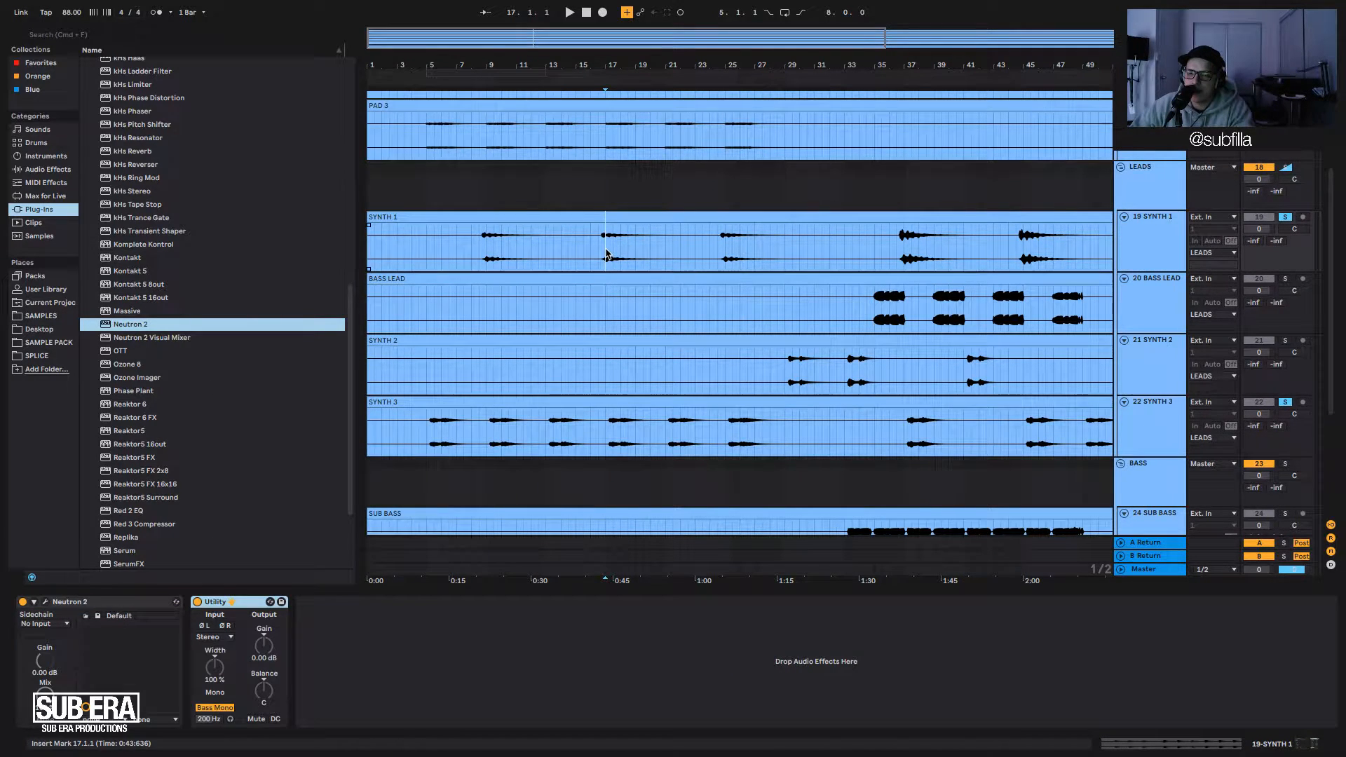
left_click(45, 602)
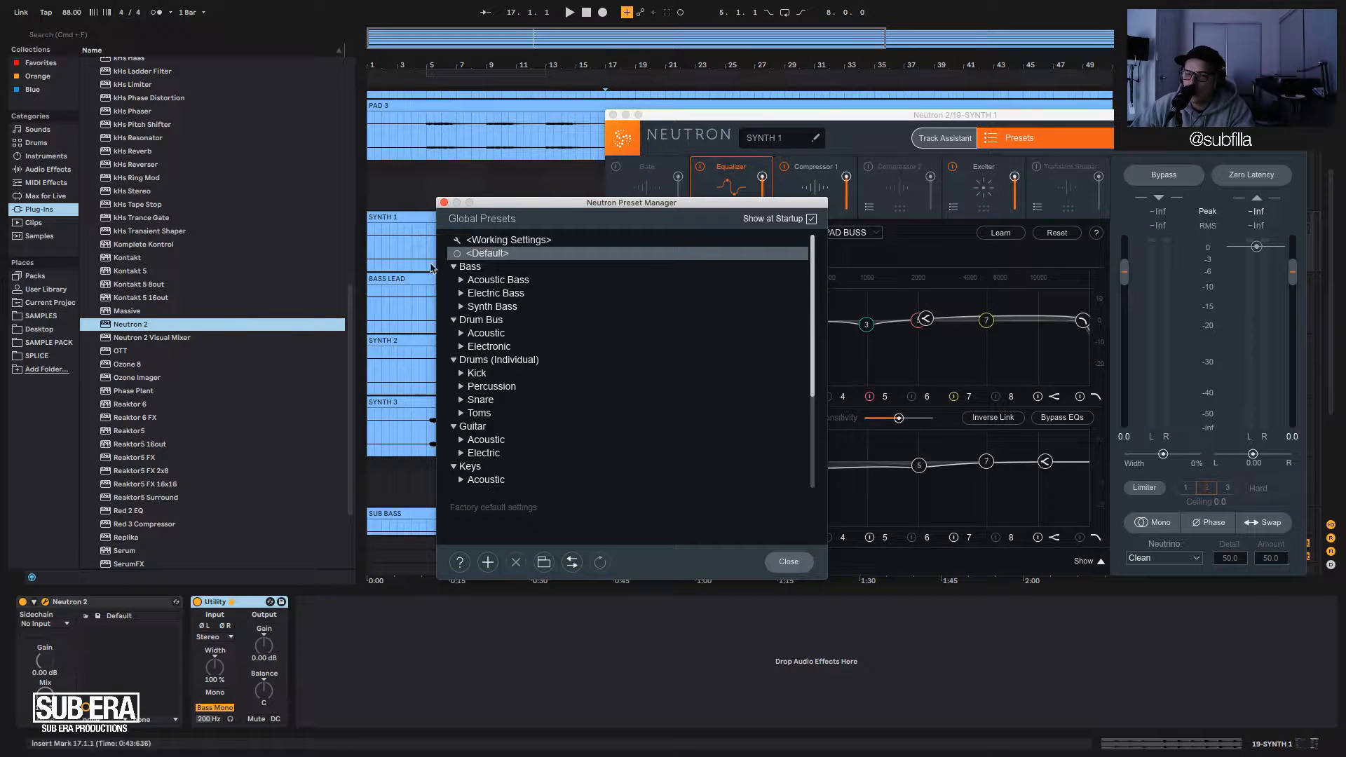
left_click(444, 204)
left_click_drag(916, 117, 528, 300)
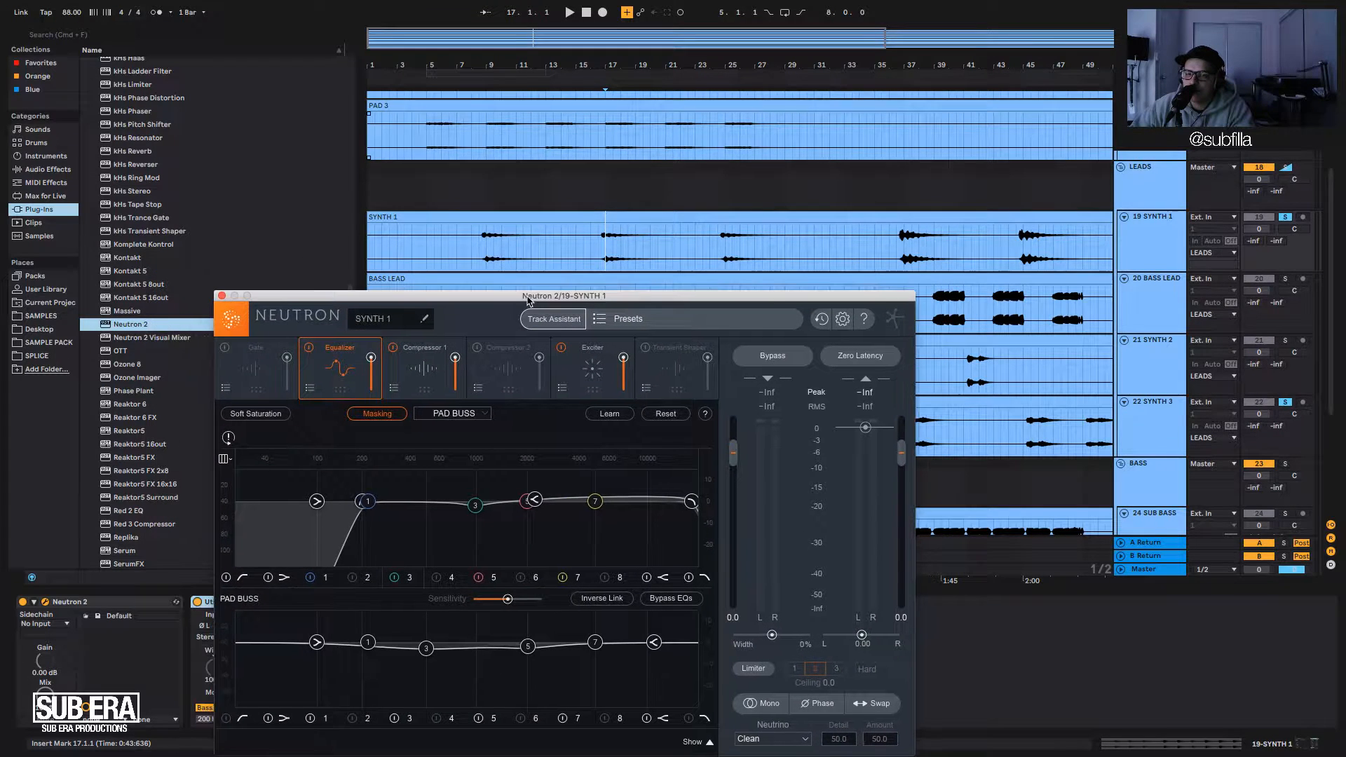
left_click(594, 250)
left_click(598, 251)
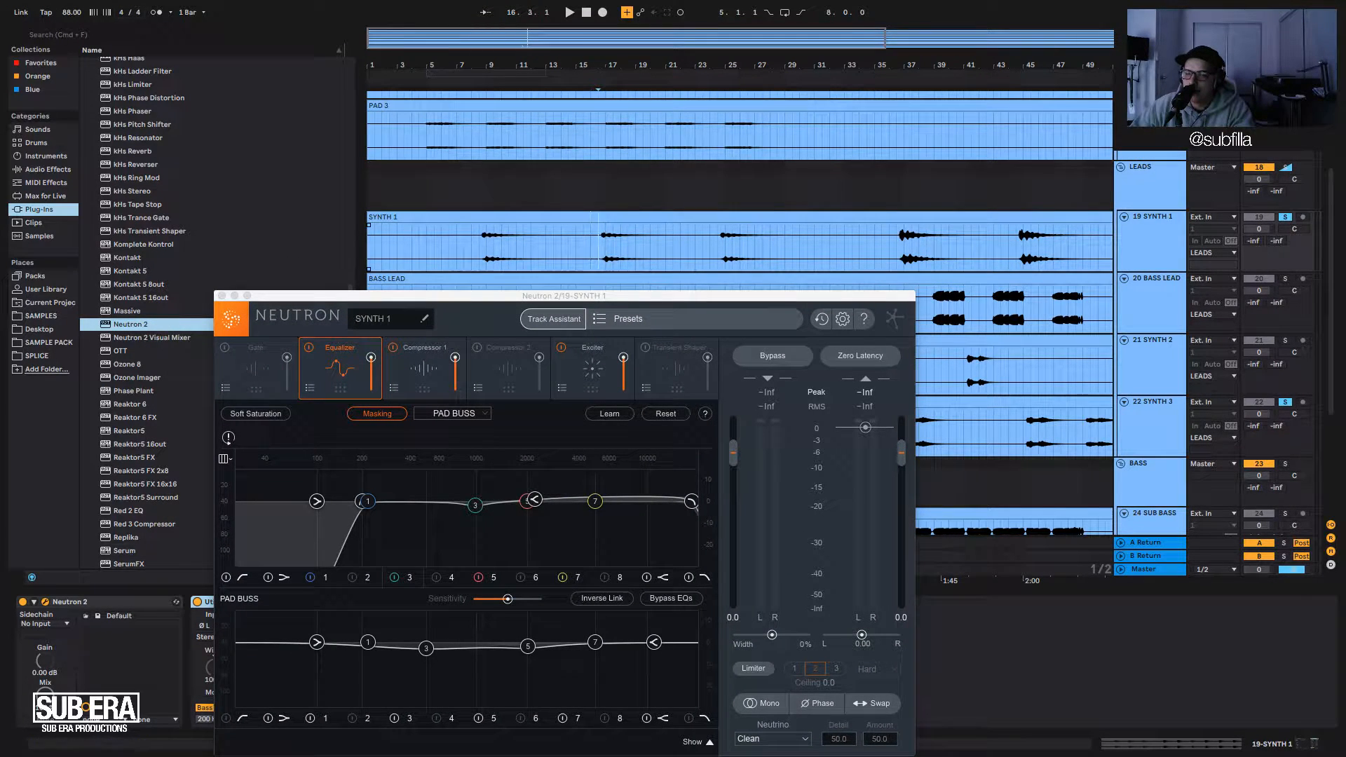
key("space")
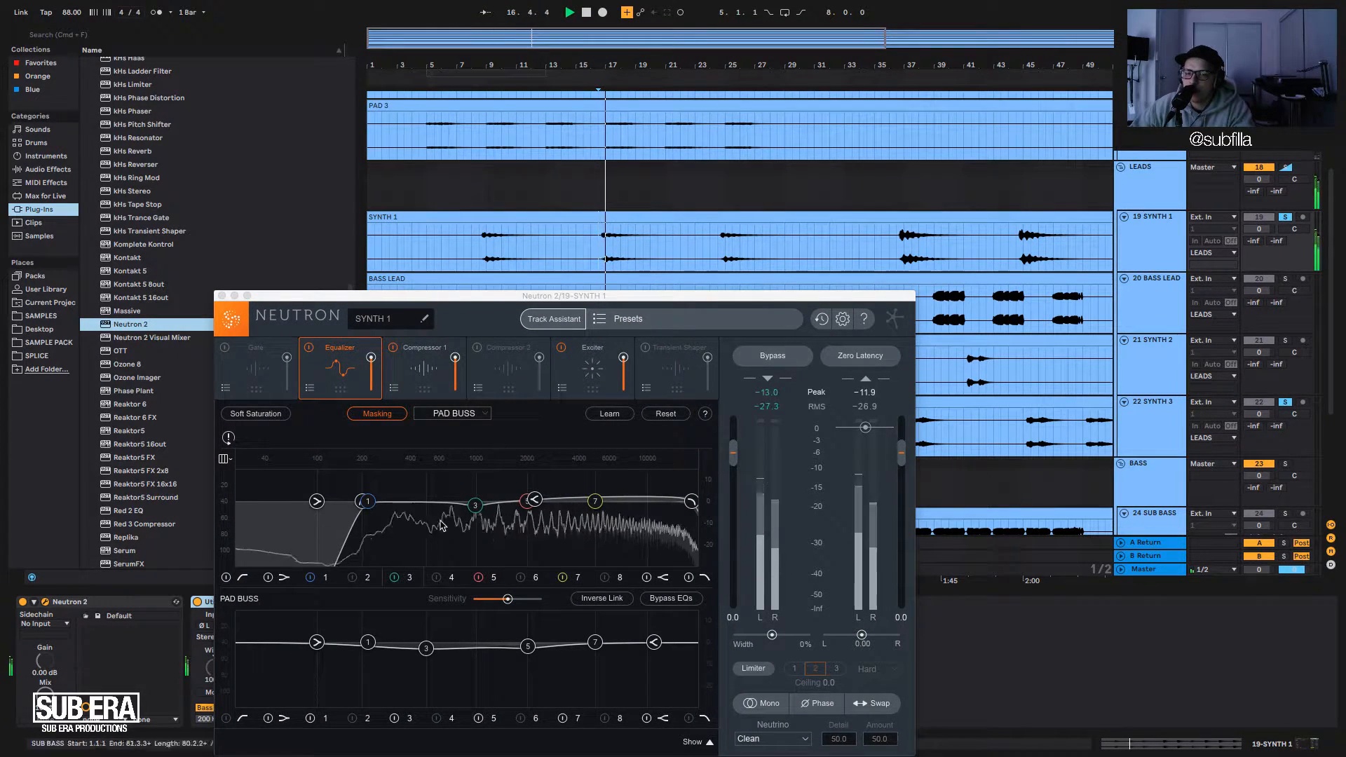
key("space")
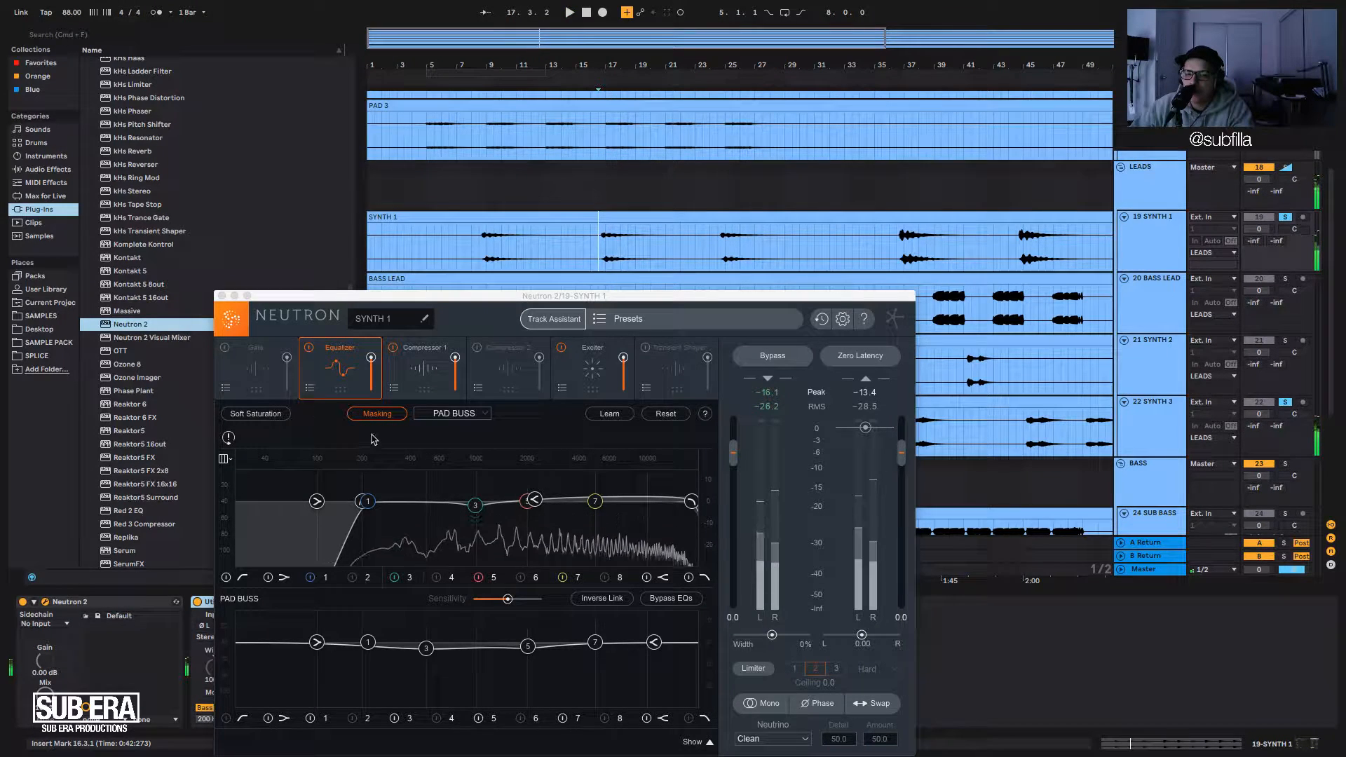
Set SYNTH 1's masking comparison to SYNTH 3 and replay the passage to check where the two synths clash.
left_click(378, 415)
left_click(377, 415)
left_click(382, 416)
left_click(454, 413)
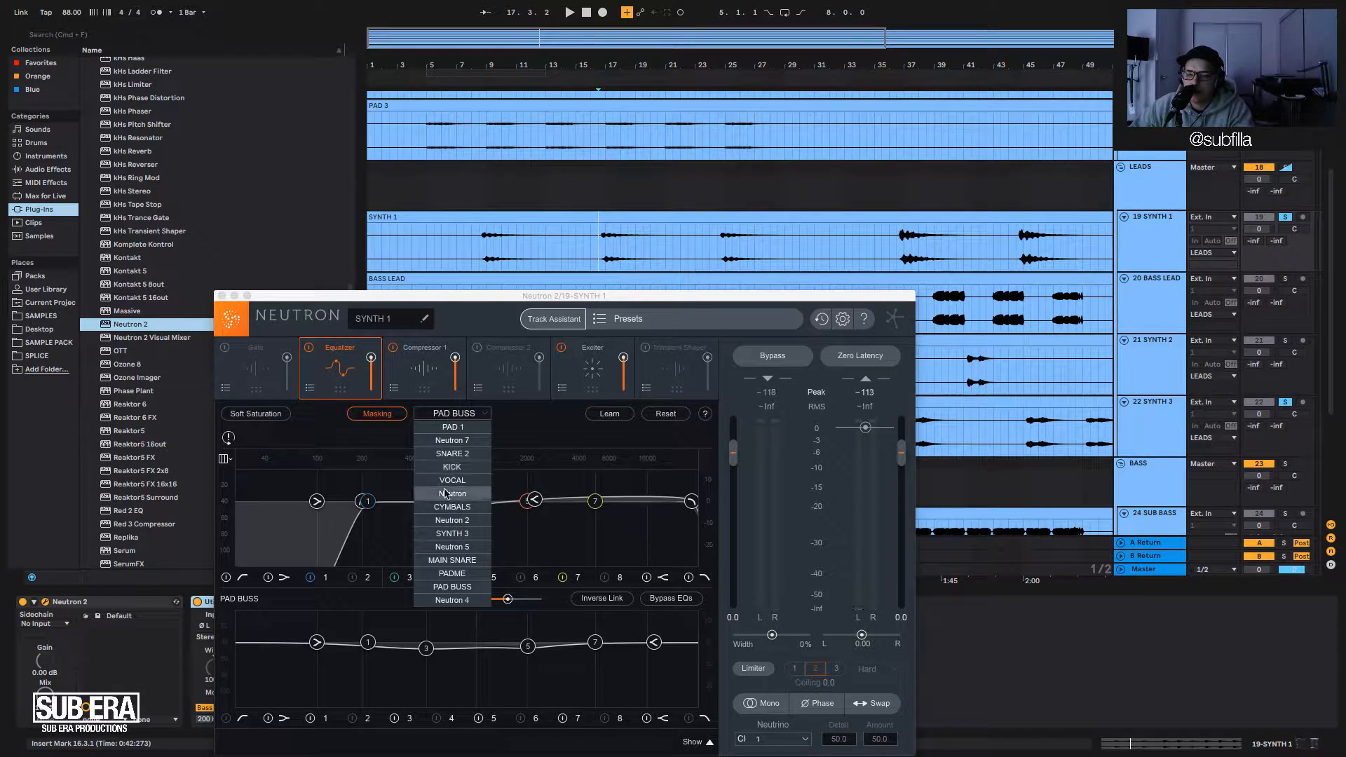
left_click(455, 535)
key("space")
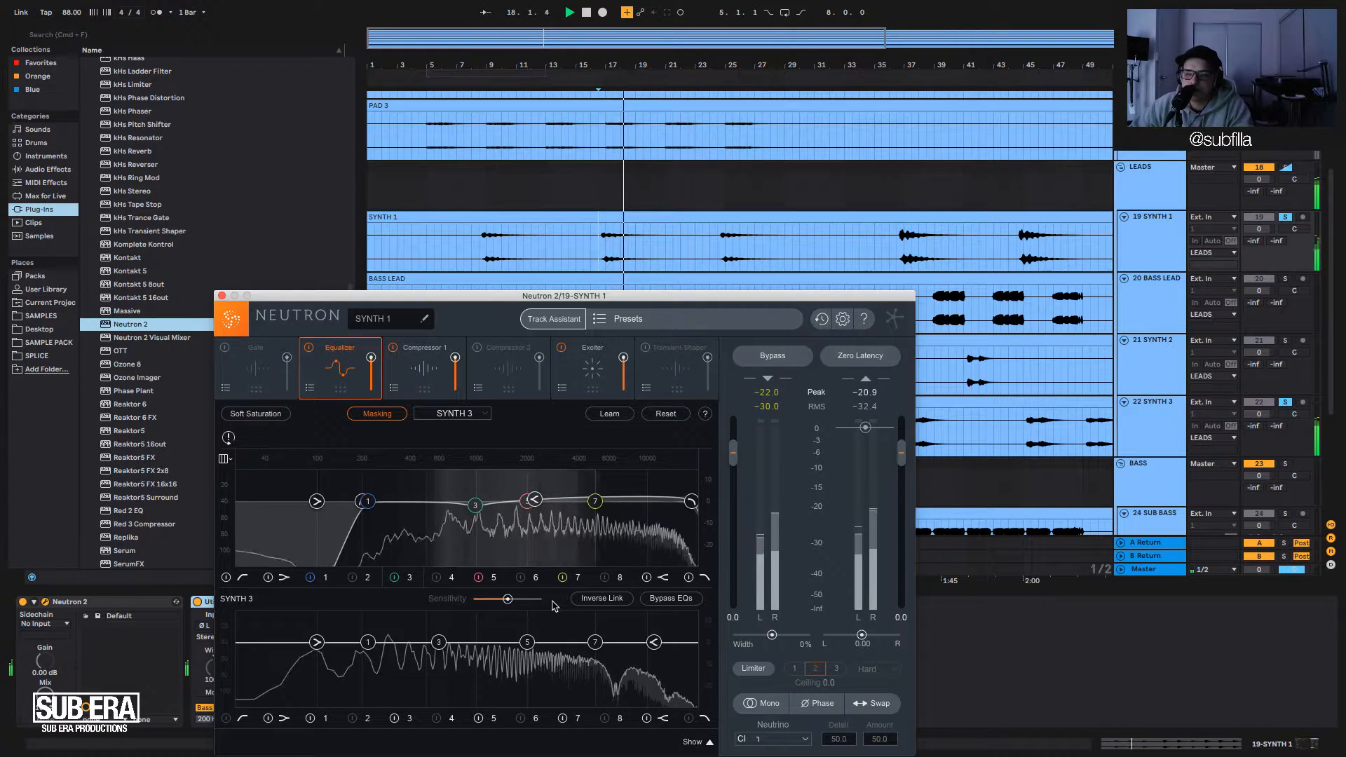
key("space")
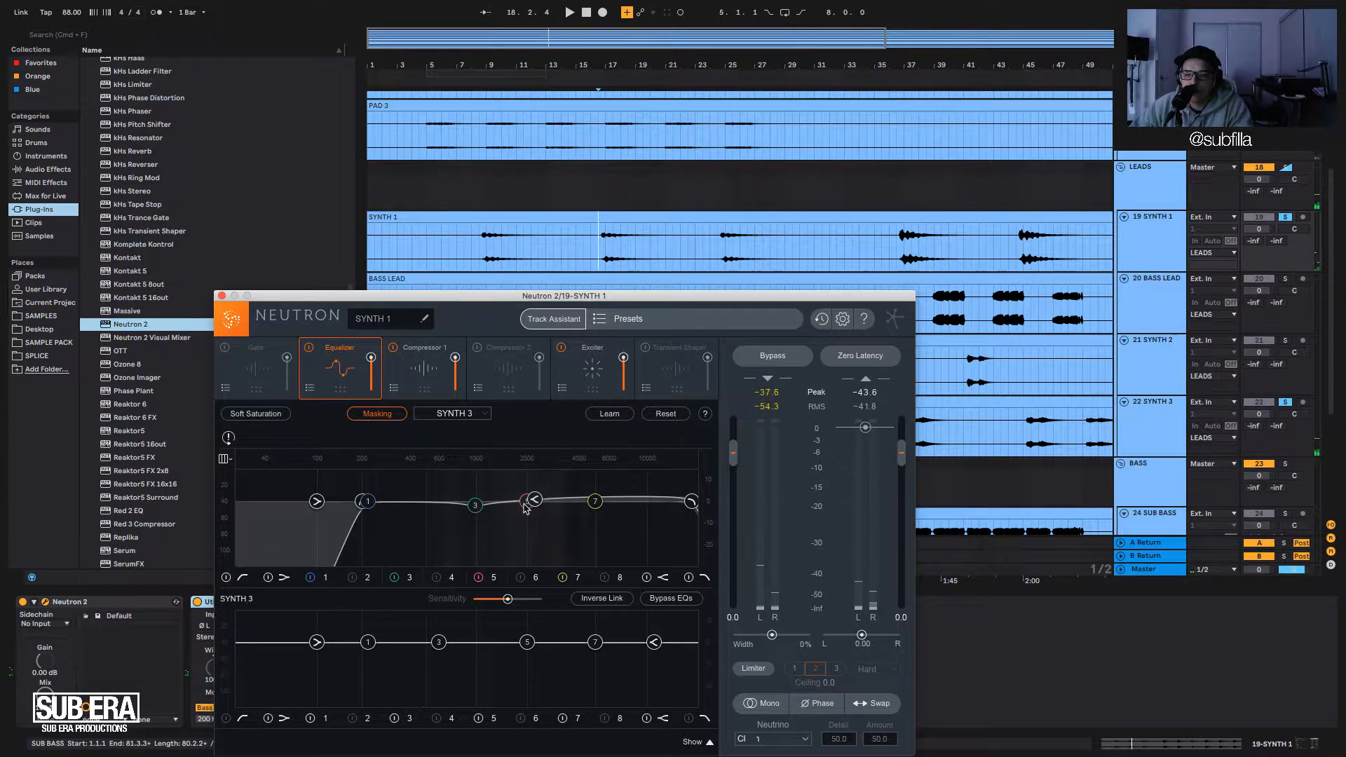
Lower SYNTH 1 equalizer band 5 to about 1.65 kHz with a gentle cut, ease band 3's cut slightly, and replay the passage.
left_click_drag(522, 510, 474, 507)
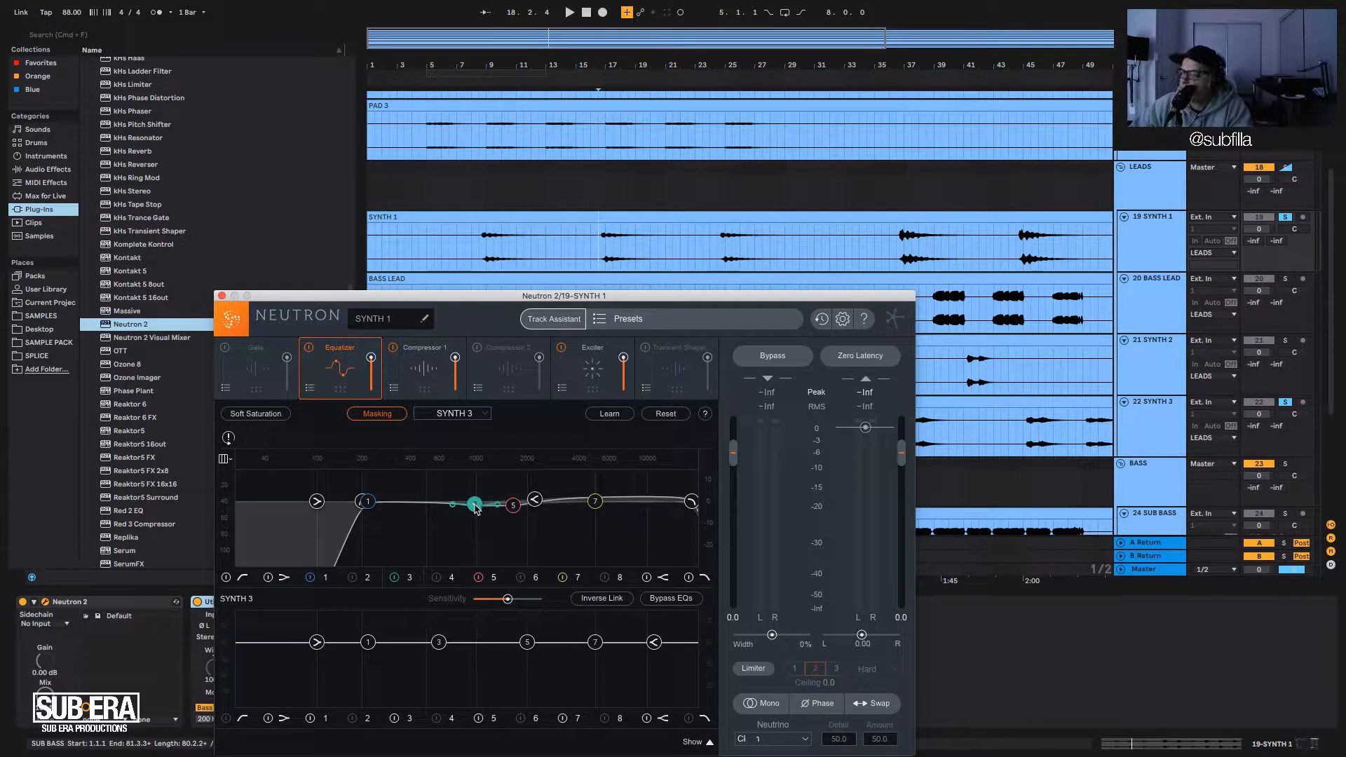
key("space")
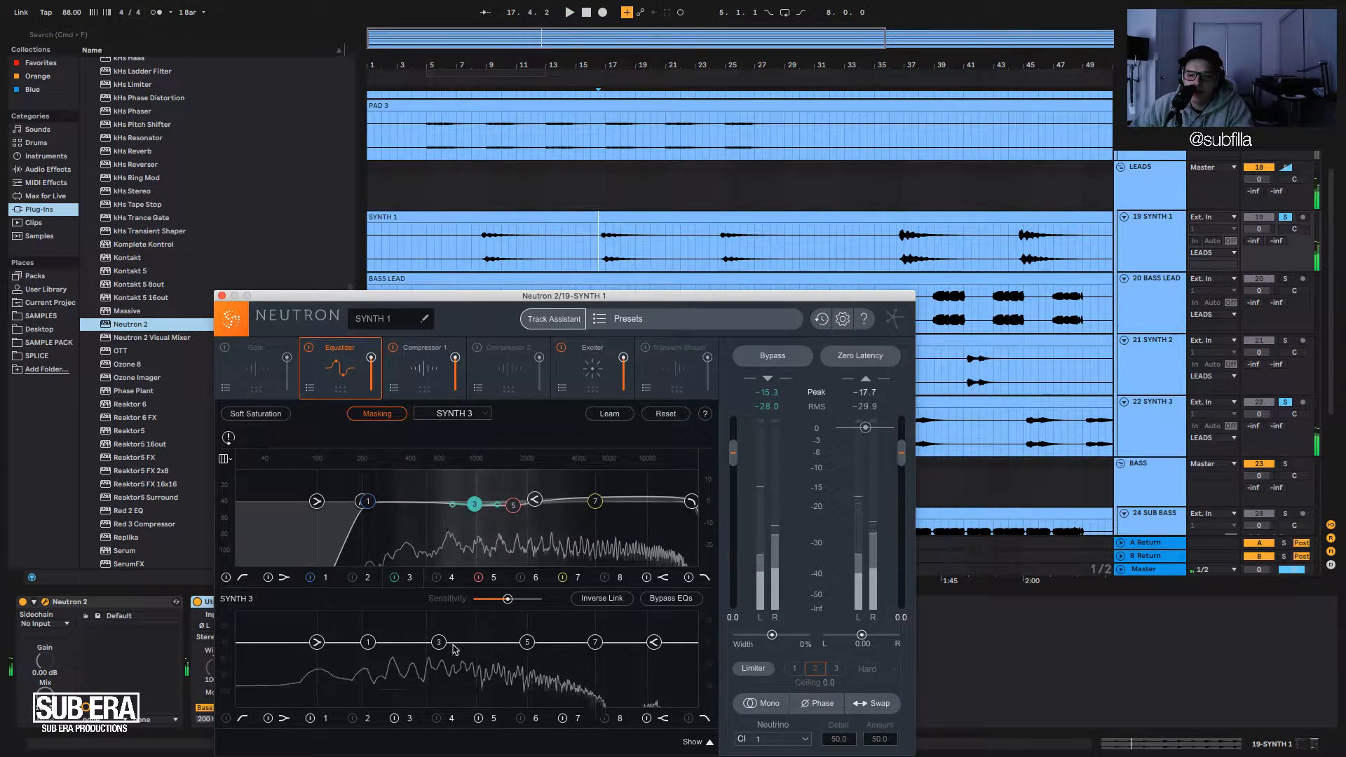
key("space")
left_click(514, 505)
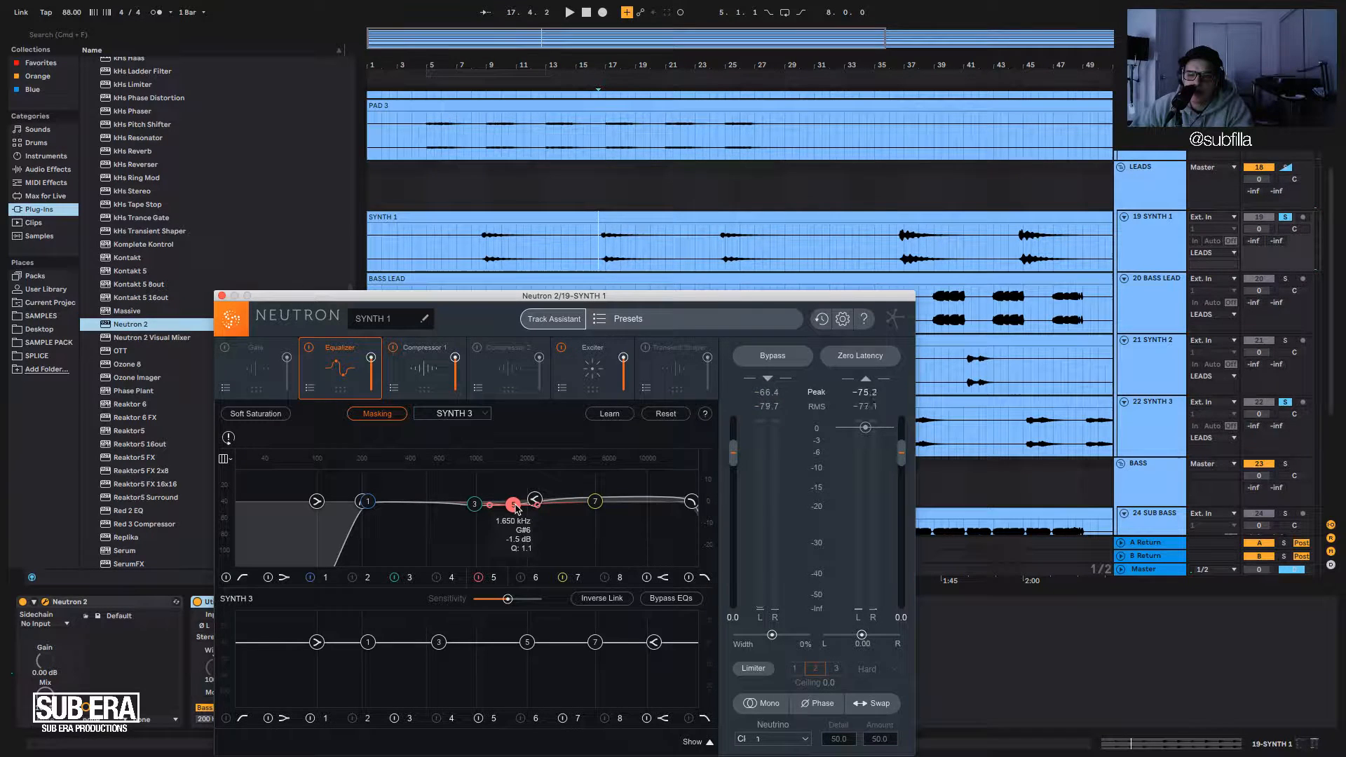
left_click_drag(516, 509, 516, 507)
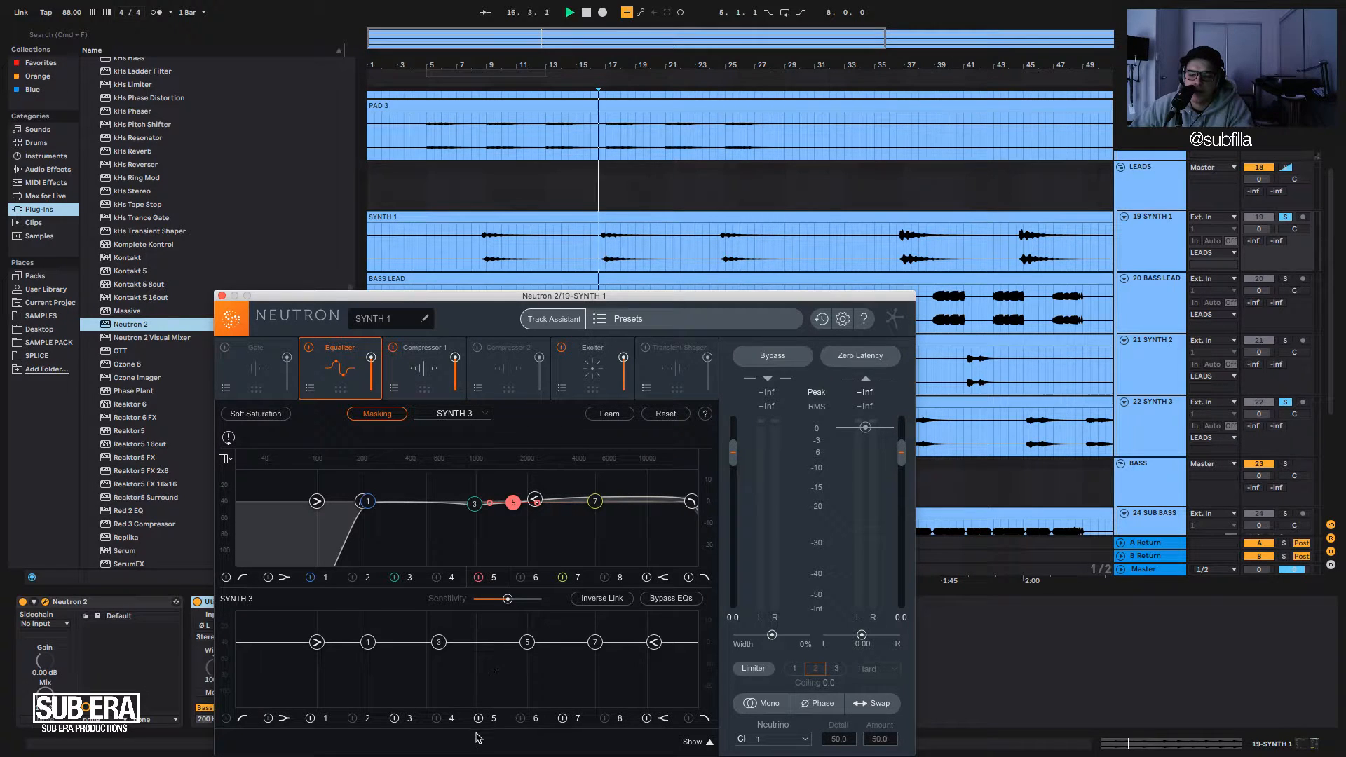
key("space")
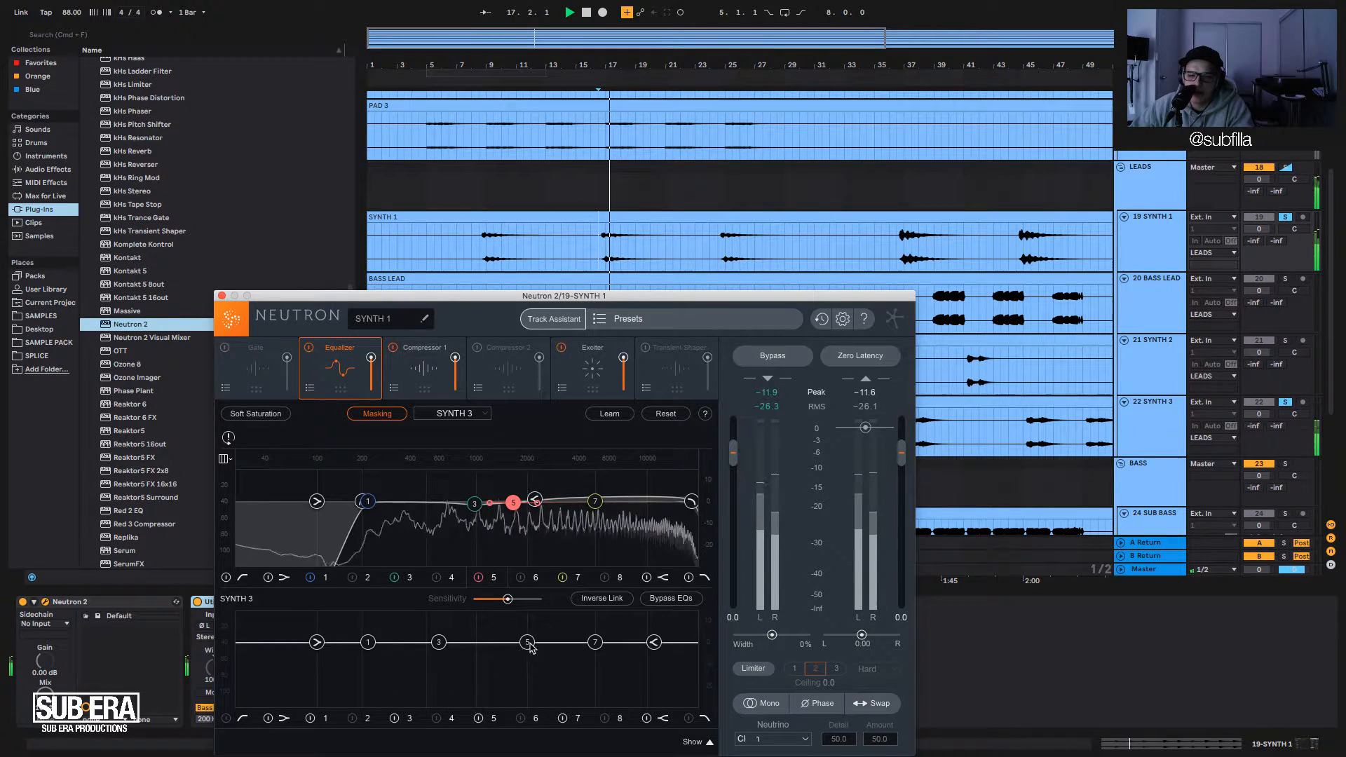
key("space")
Cut SYNTH 3 equalizer band 3 by about 3.1 dB around 1 kHz, testing deeper cuts against the masking during playback.
left_click_drag(441, 643, 475, 650)
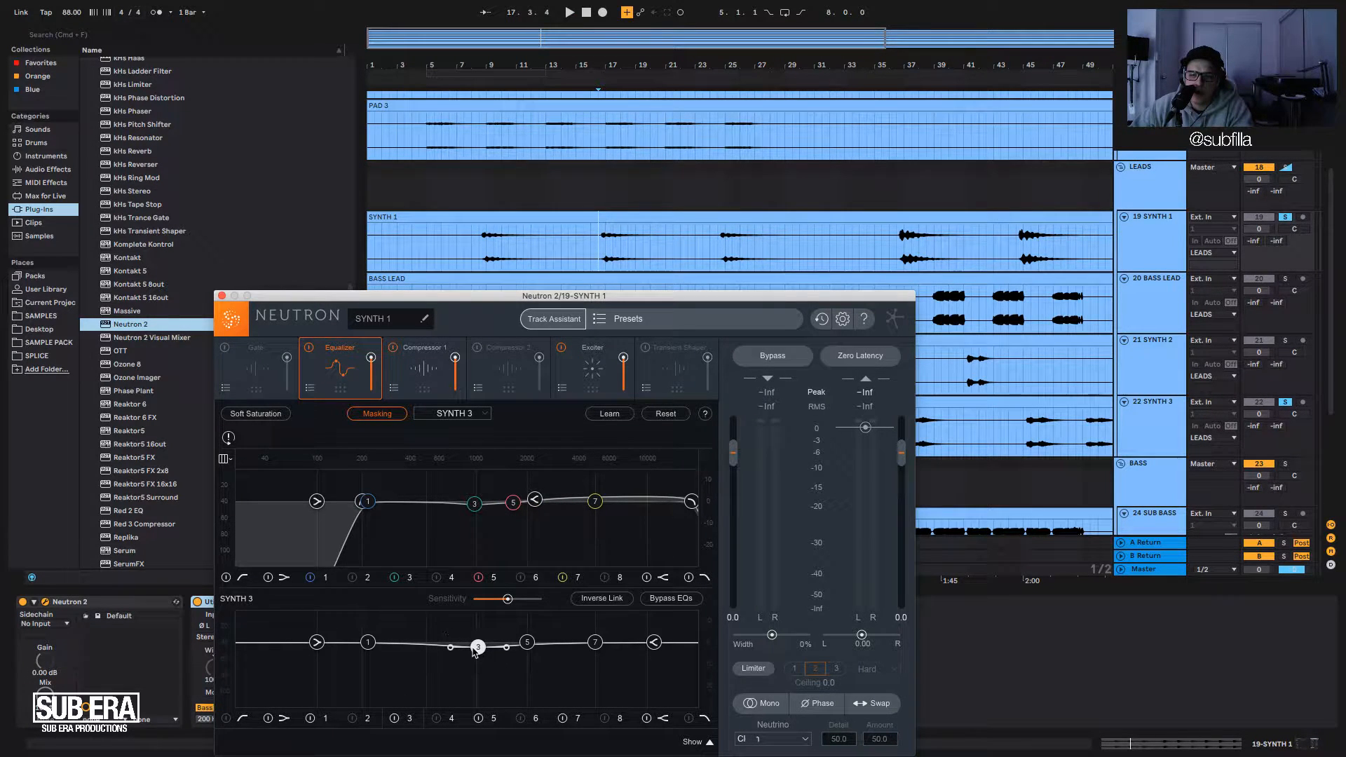
key("space")
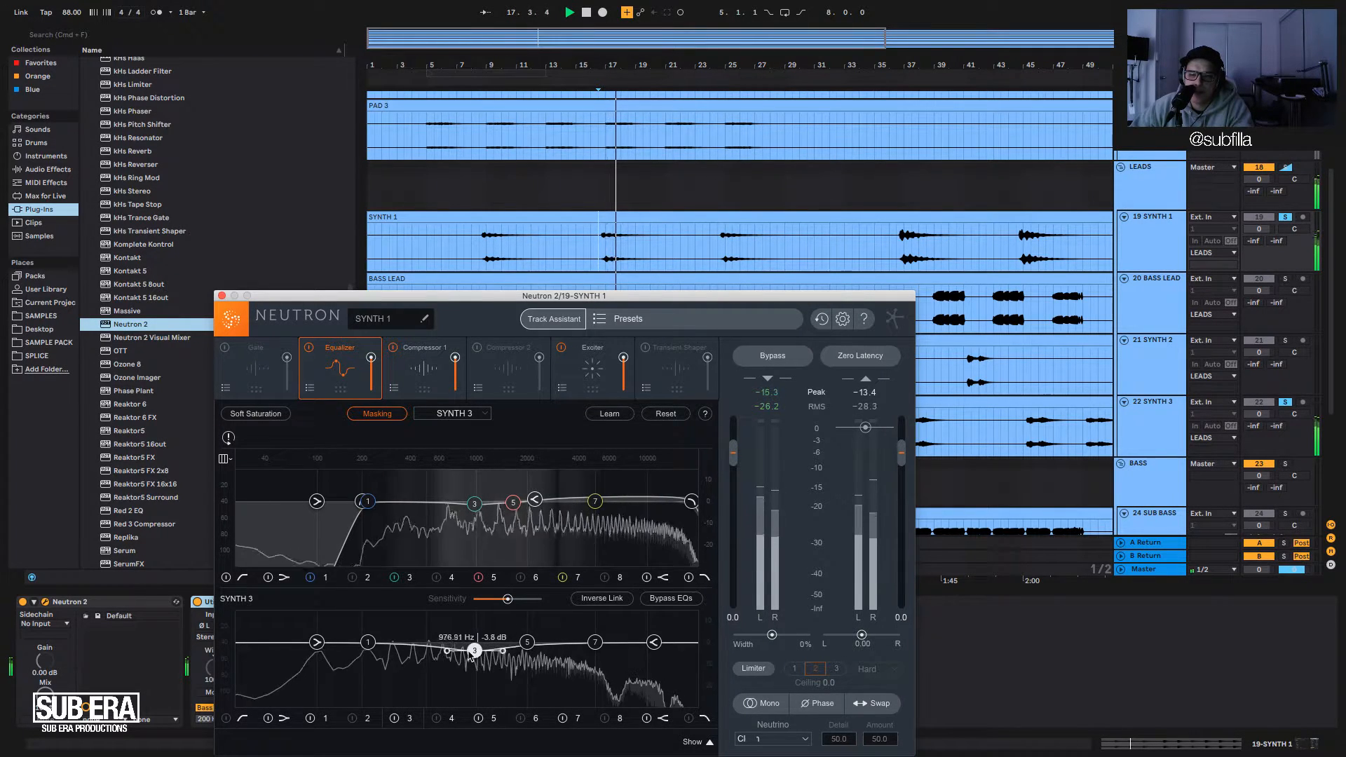
left_click_drag(477, 646, 442, 690)
key("space")
key("space")
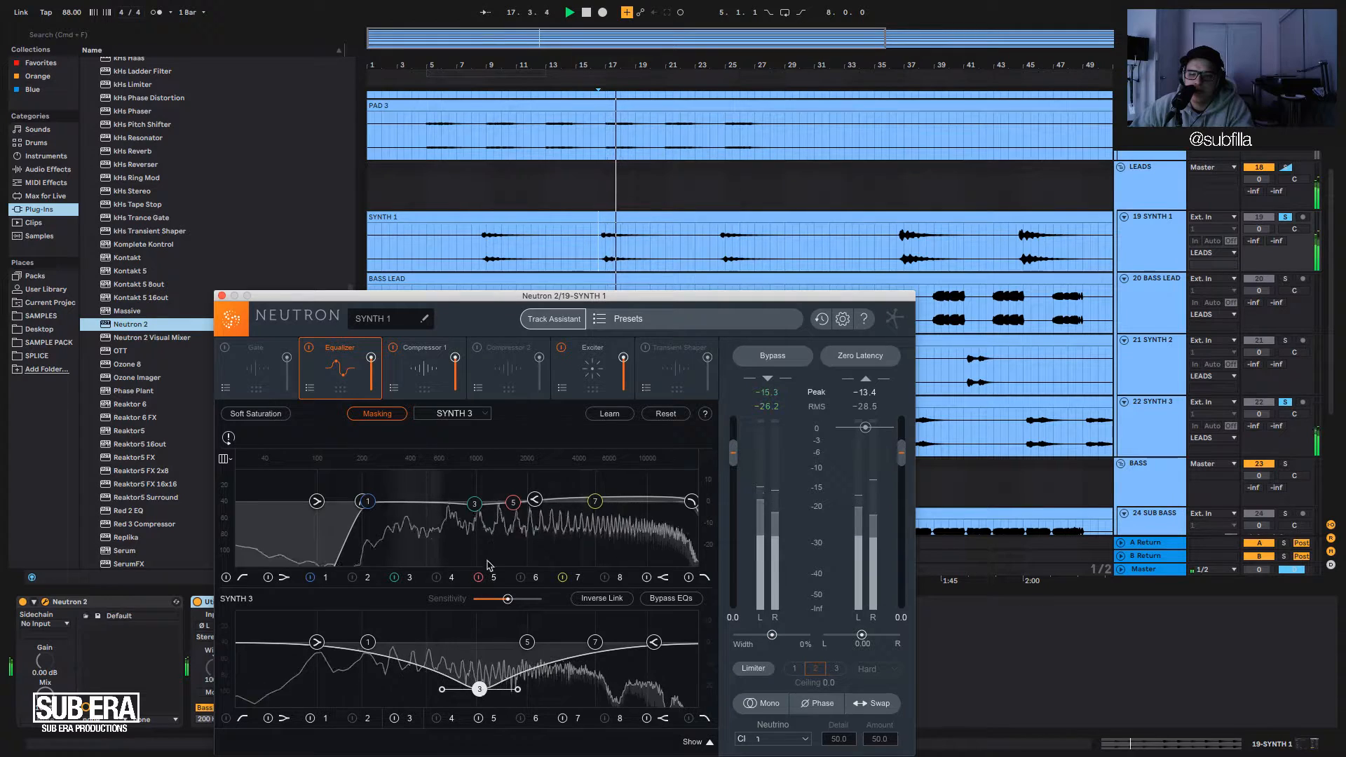
key("space")
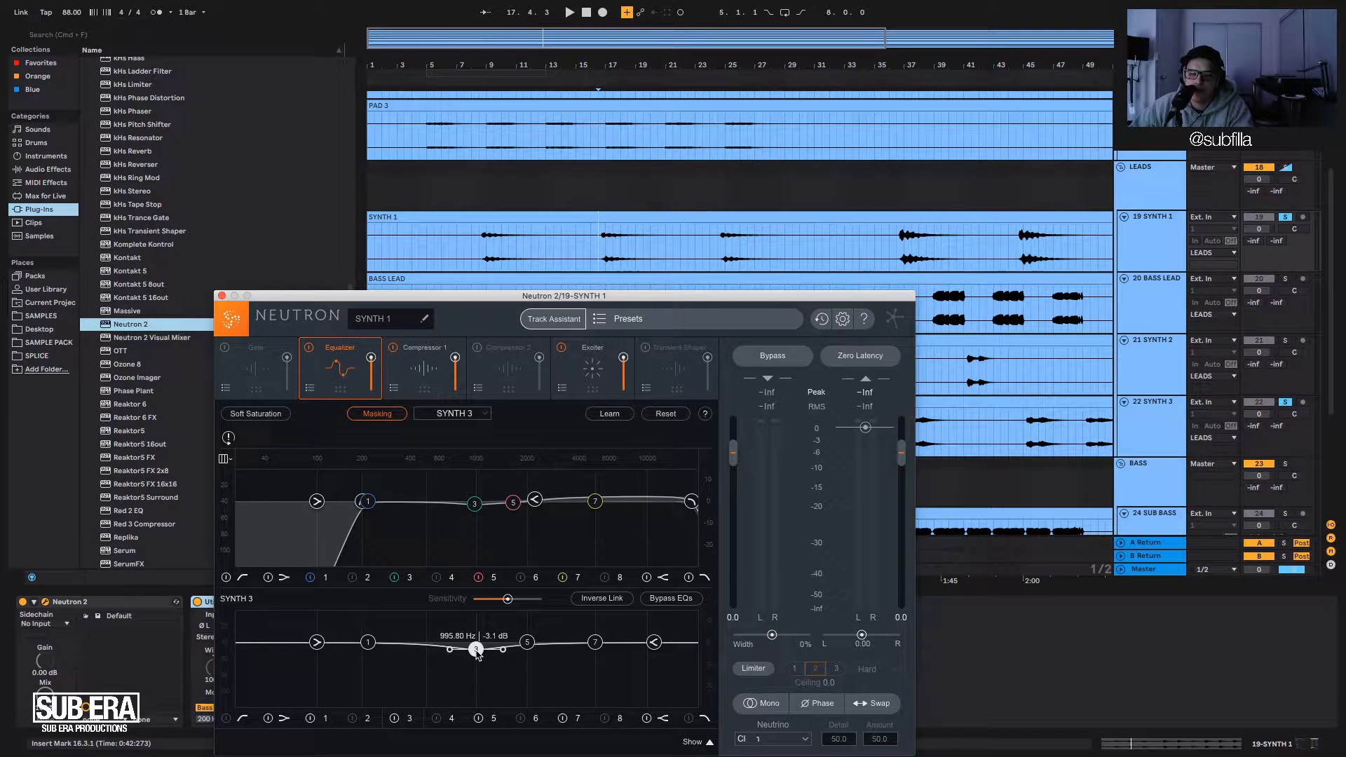
Shift SYNTH 3 equalizer band 3 up to about 1.45 kHz while the passage plays, and close the SYNTH 1 Neutron window.
key("space")
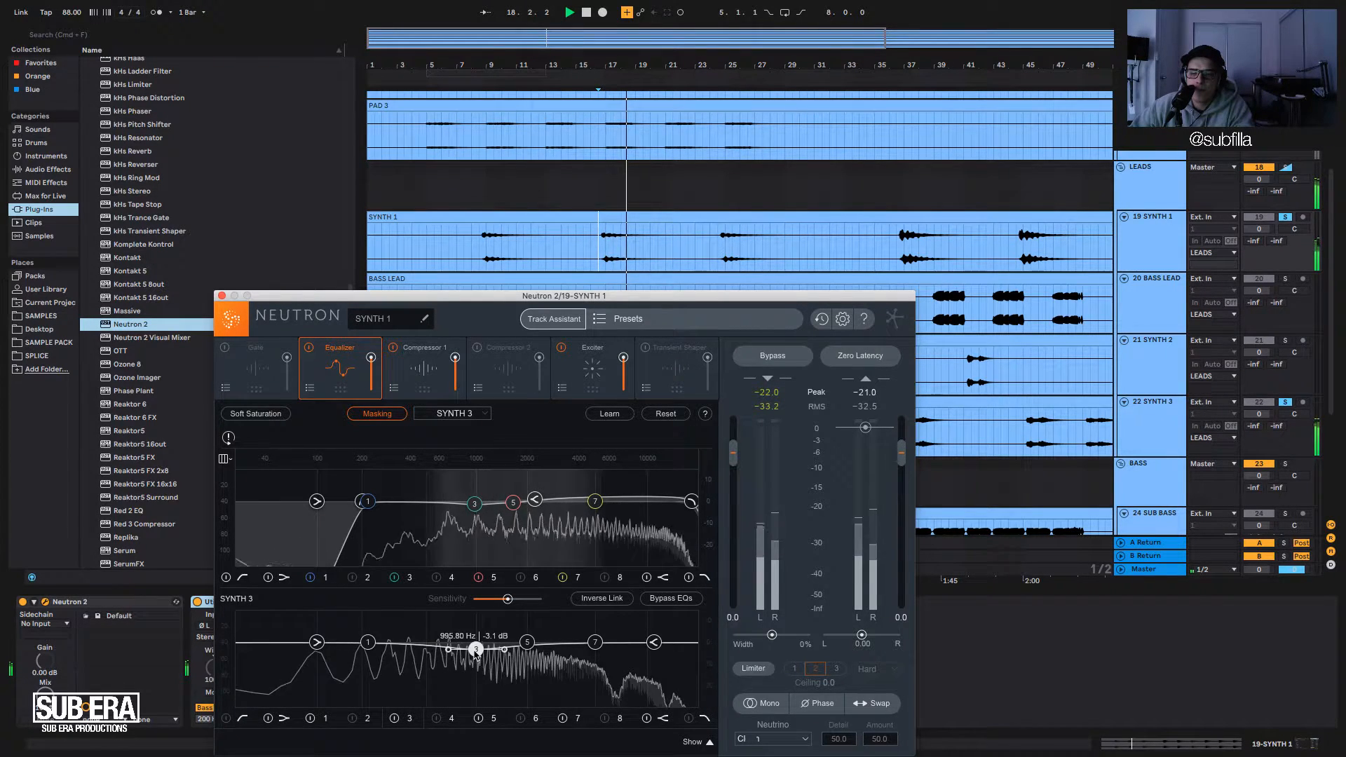
left_click_drag(475, 651, 502, 650)
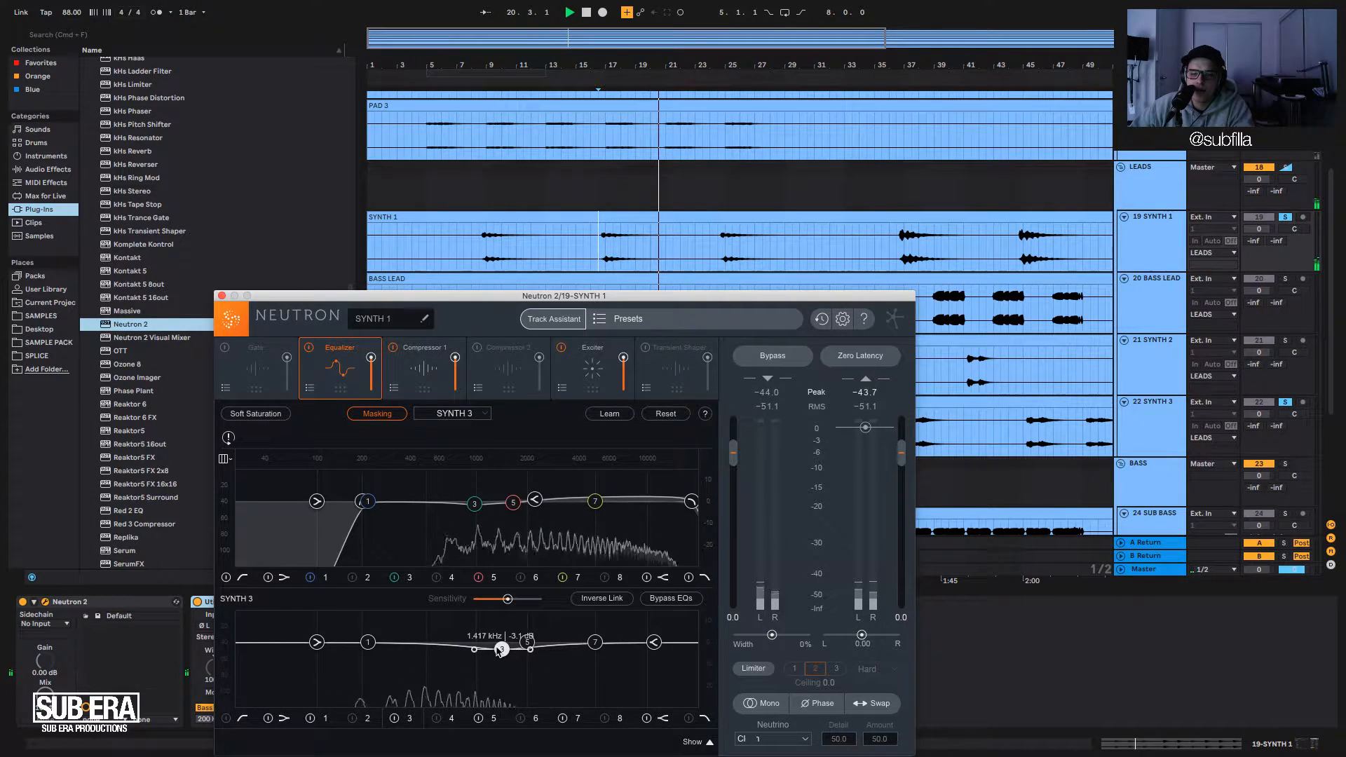
left_click_drag(502, 651, 502, 649)
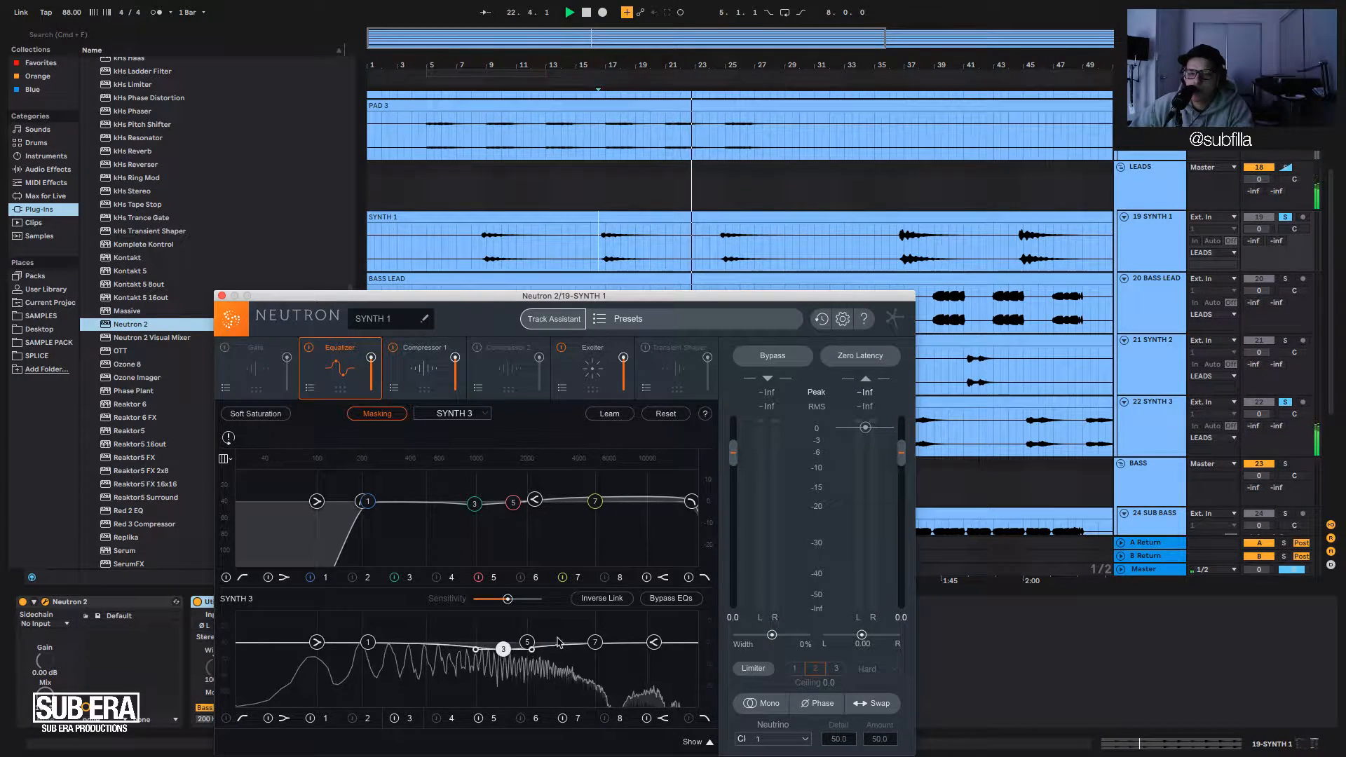
key("space")
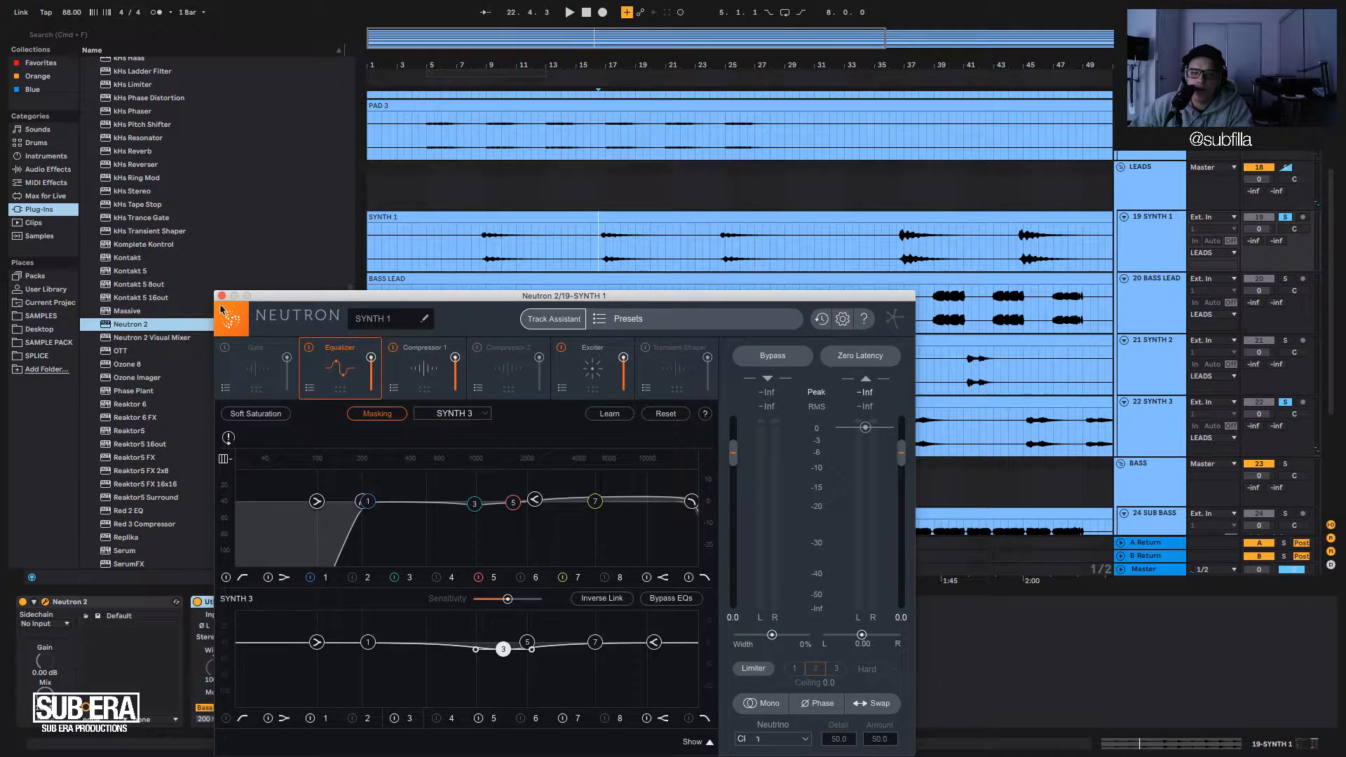
left_click(222, 295)
Open SYNTH 3's own Neutron 2 instance and reduce the equalizer band 3 cut to about 2.1 dB.
left_click(632, 402)
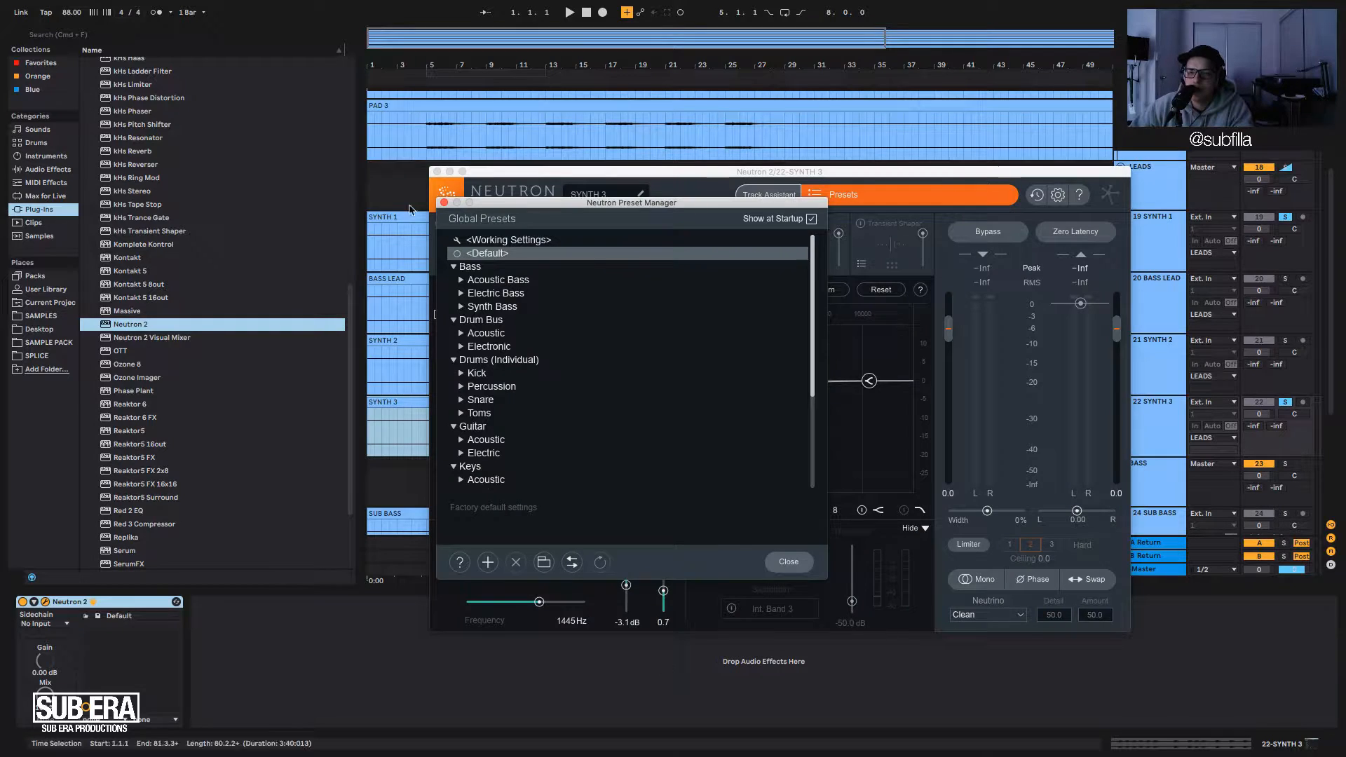
left_click(445, 203)
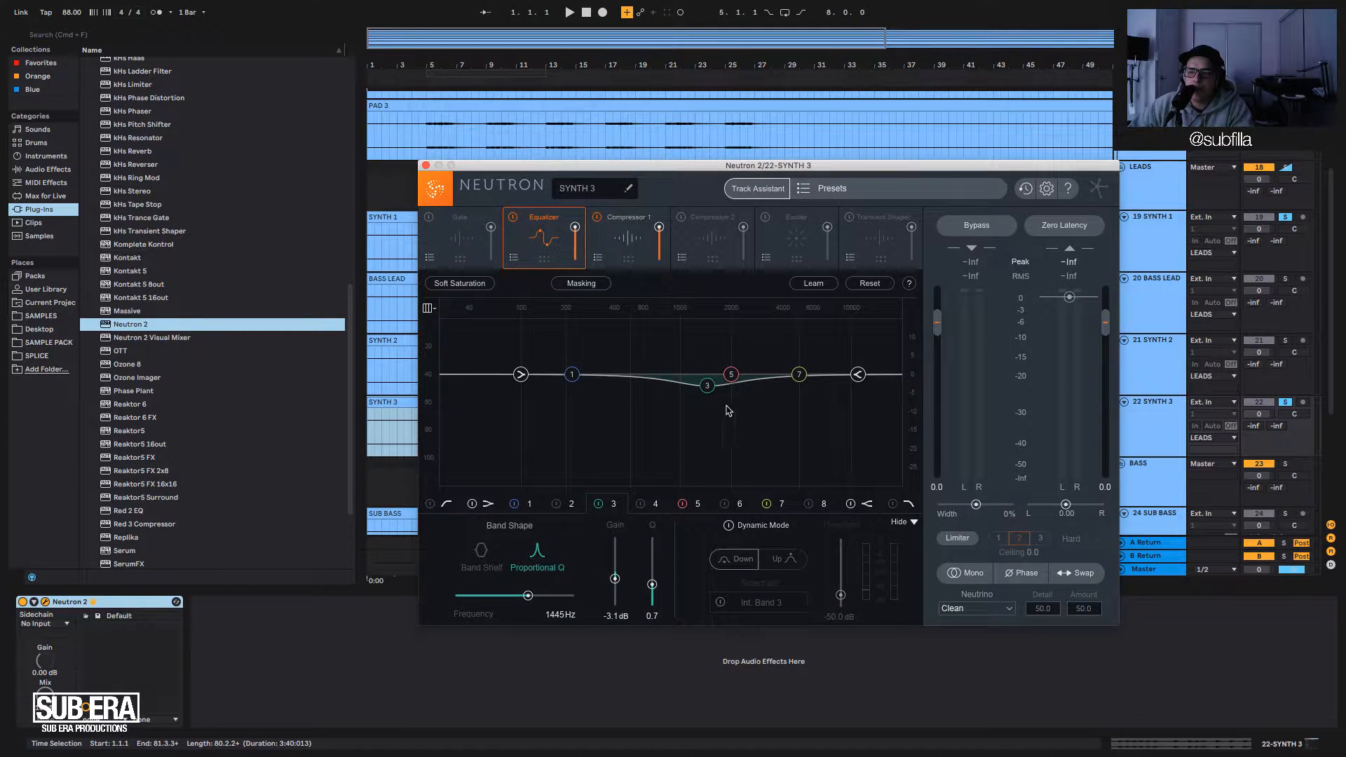
mouse_move(710, 386)
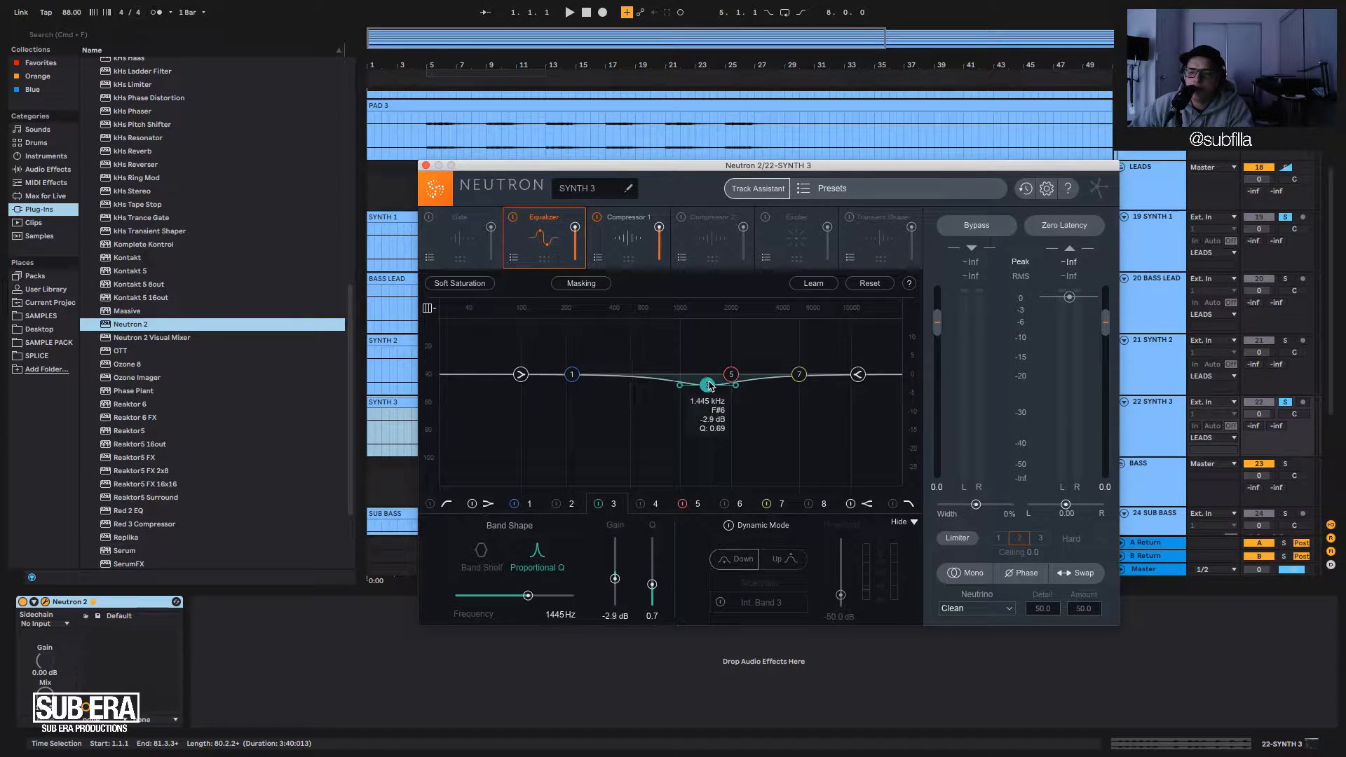
left_click_drag(710, 385, 709, 384)
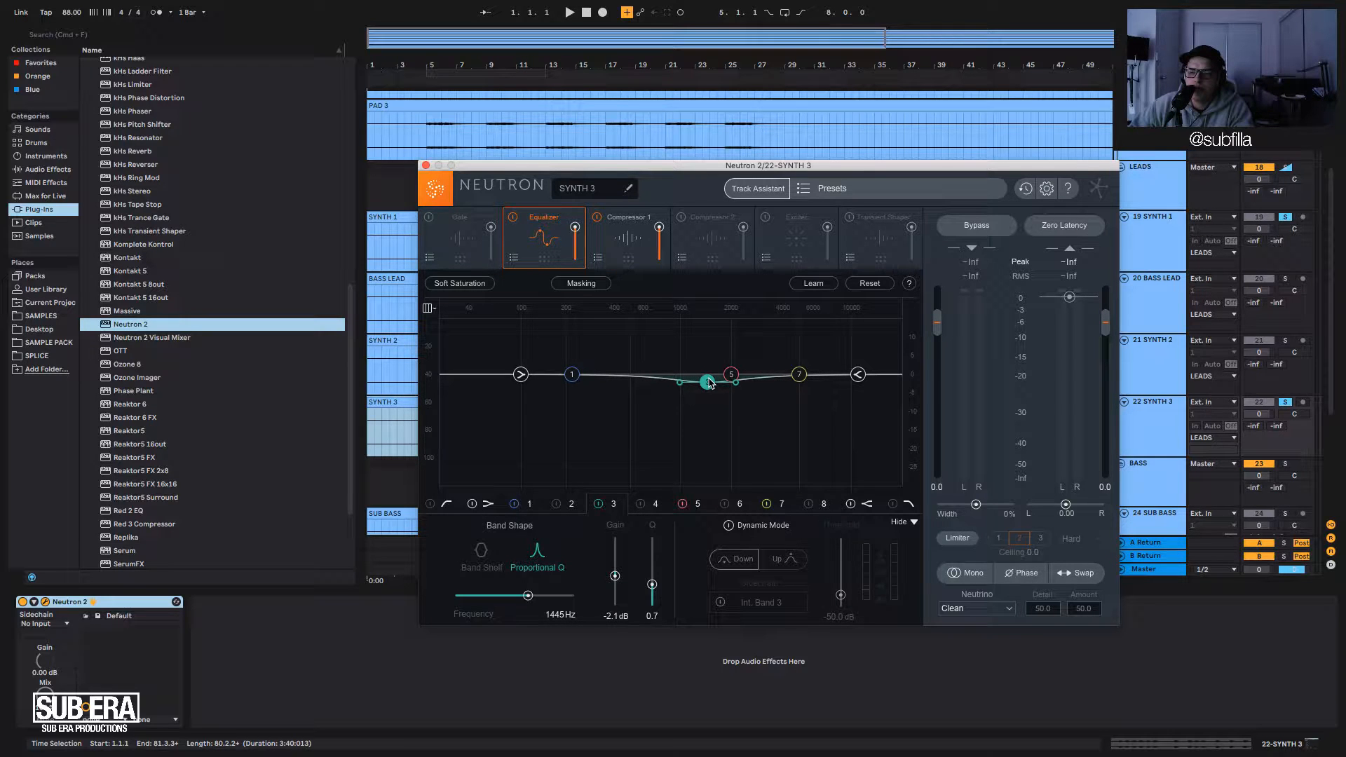
Enable the SYNTH 3 equalizer's low-cut filter with a 48 dB slope and raise its cutoff to about 81 Hz during playback.
left_click(431, 504)
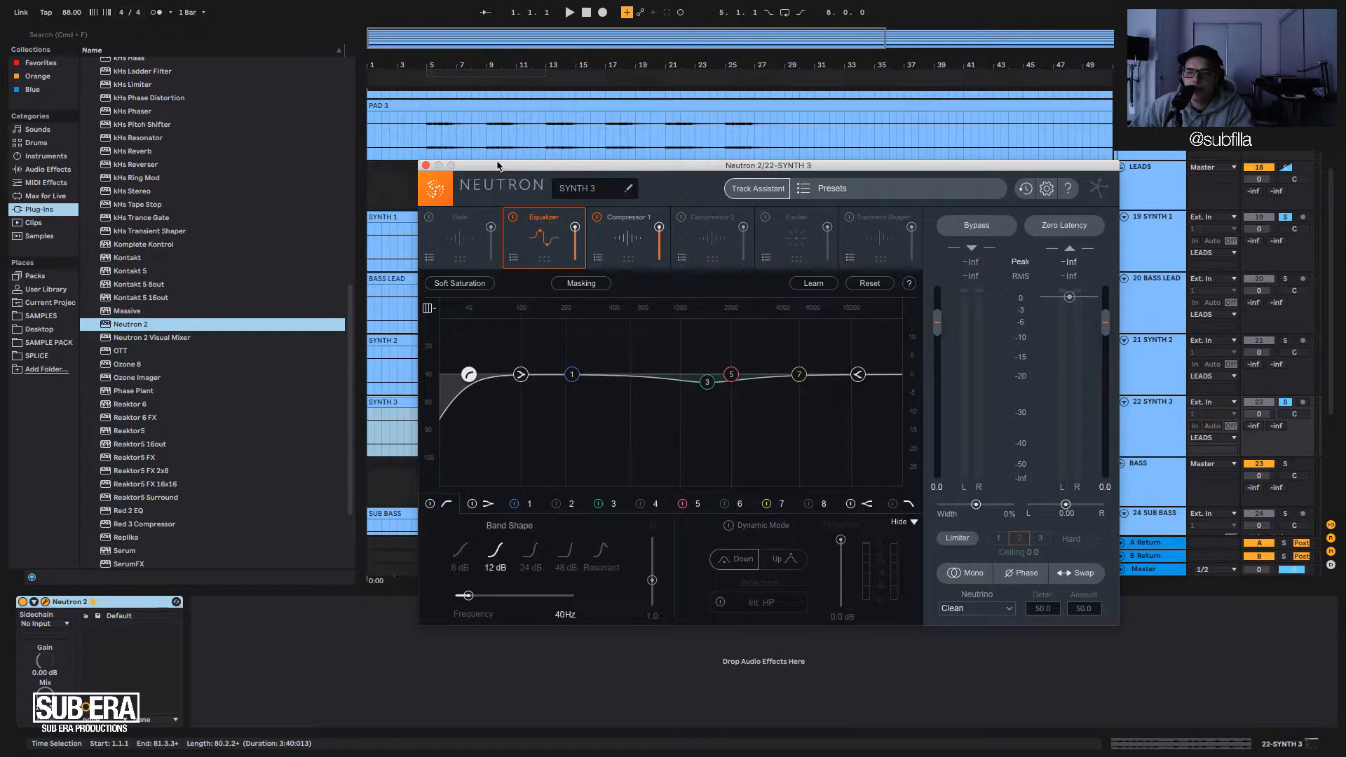
left_click_drag(498, 165, 500, 563)
left_click(431, 430)
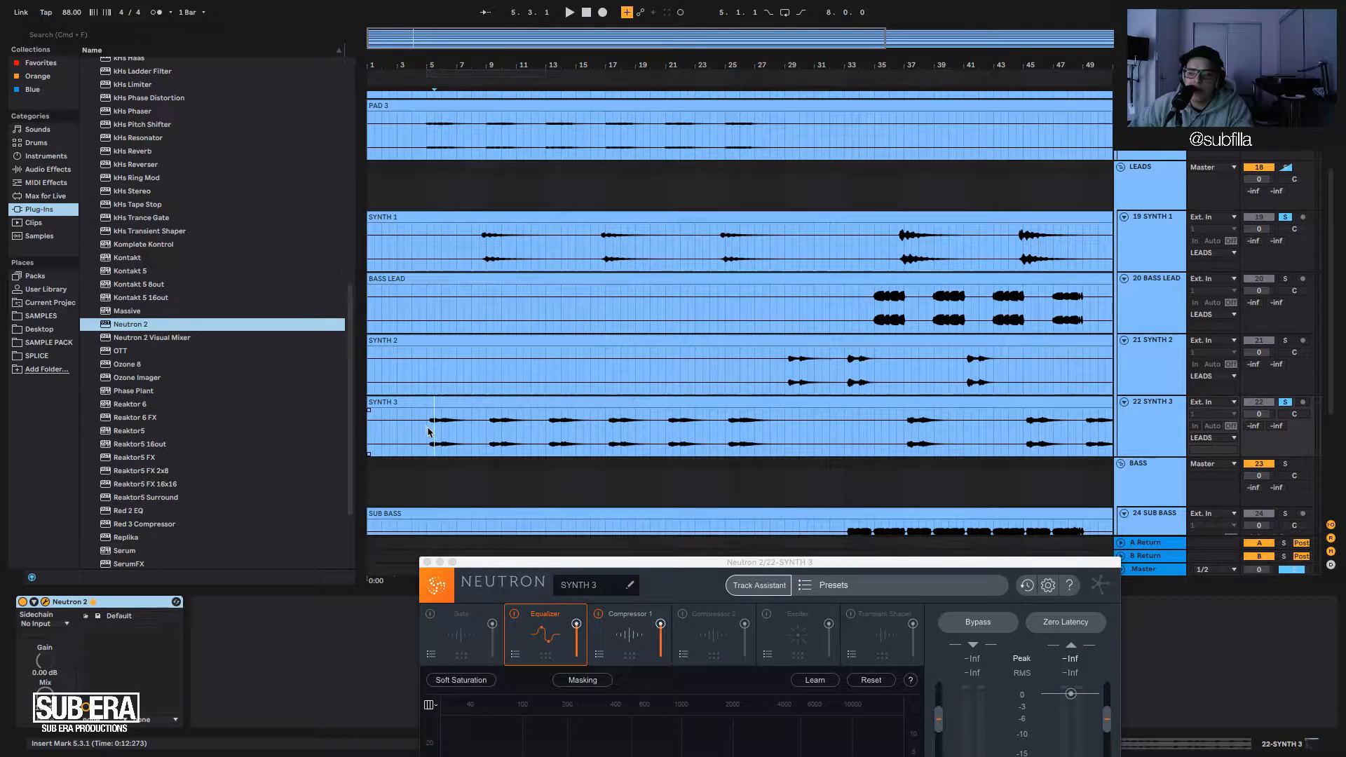
key("space")
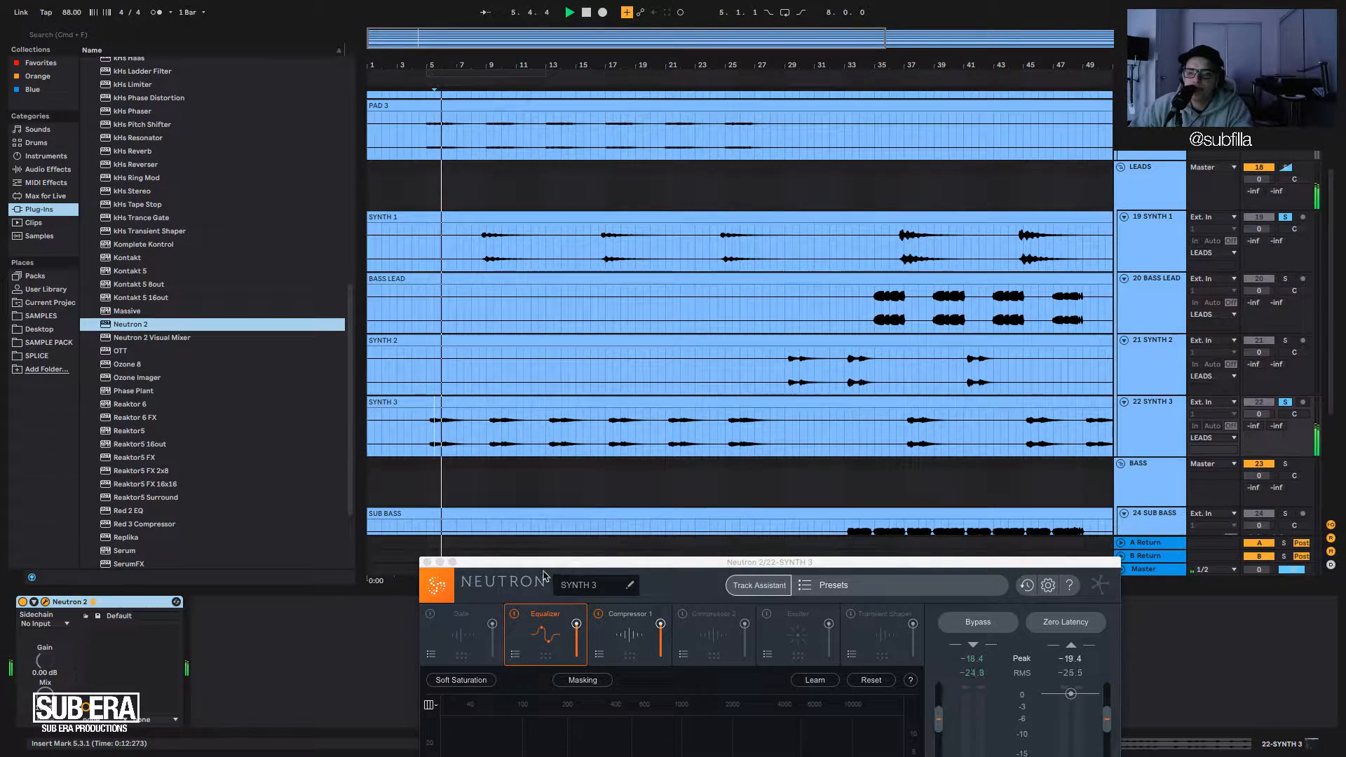
left_click_drag(539, 565, 652, 242)
key("space")
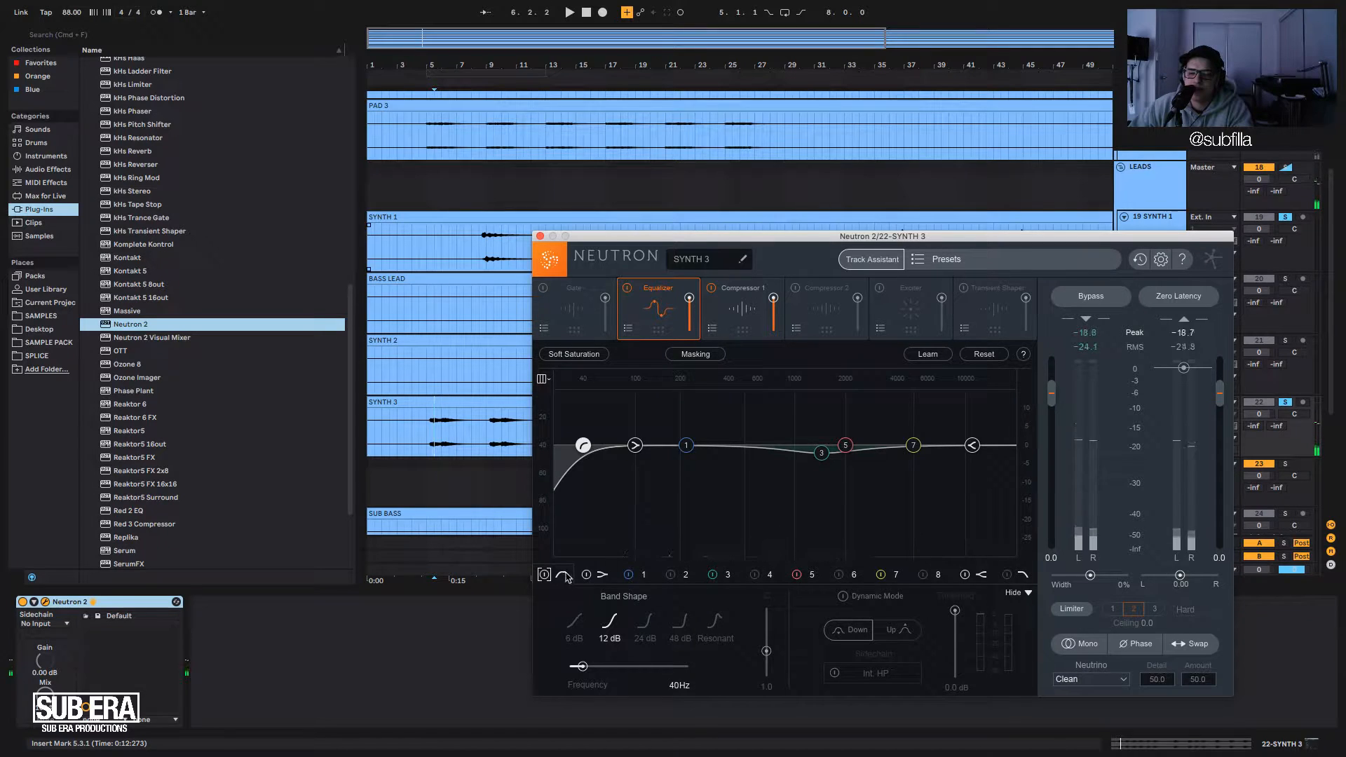
left_click(680, 626)
left_click_drag(583, 444, 626, 444)
key("space")
key("space")
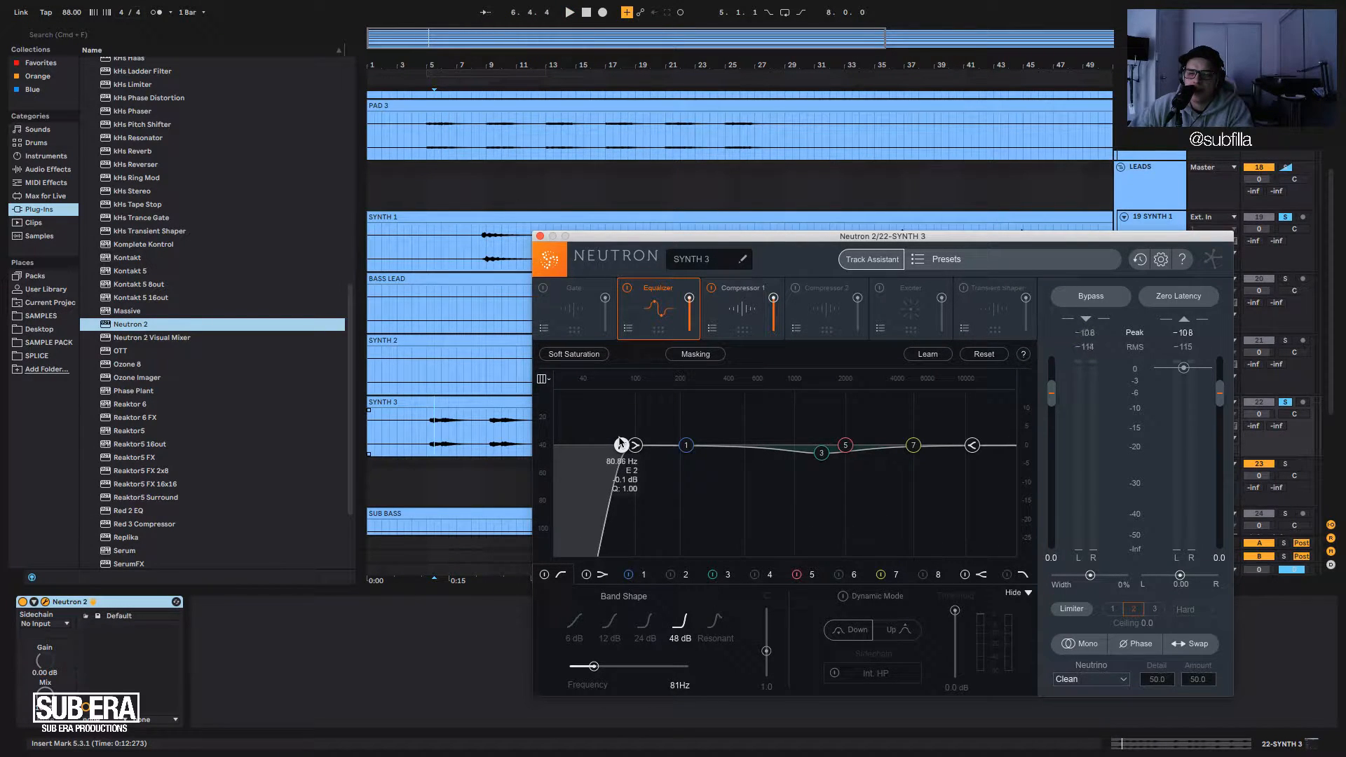
Unsolo SYNTH 3, replay from bar 5, and soften its low-cut slope to 24 dB.
key("space")
left_click(428, 446)
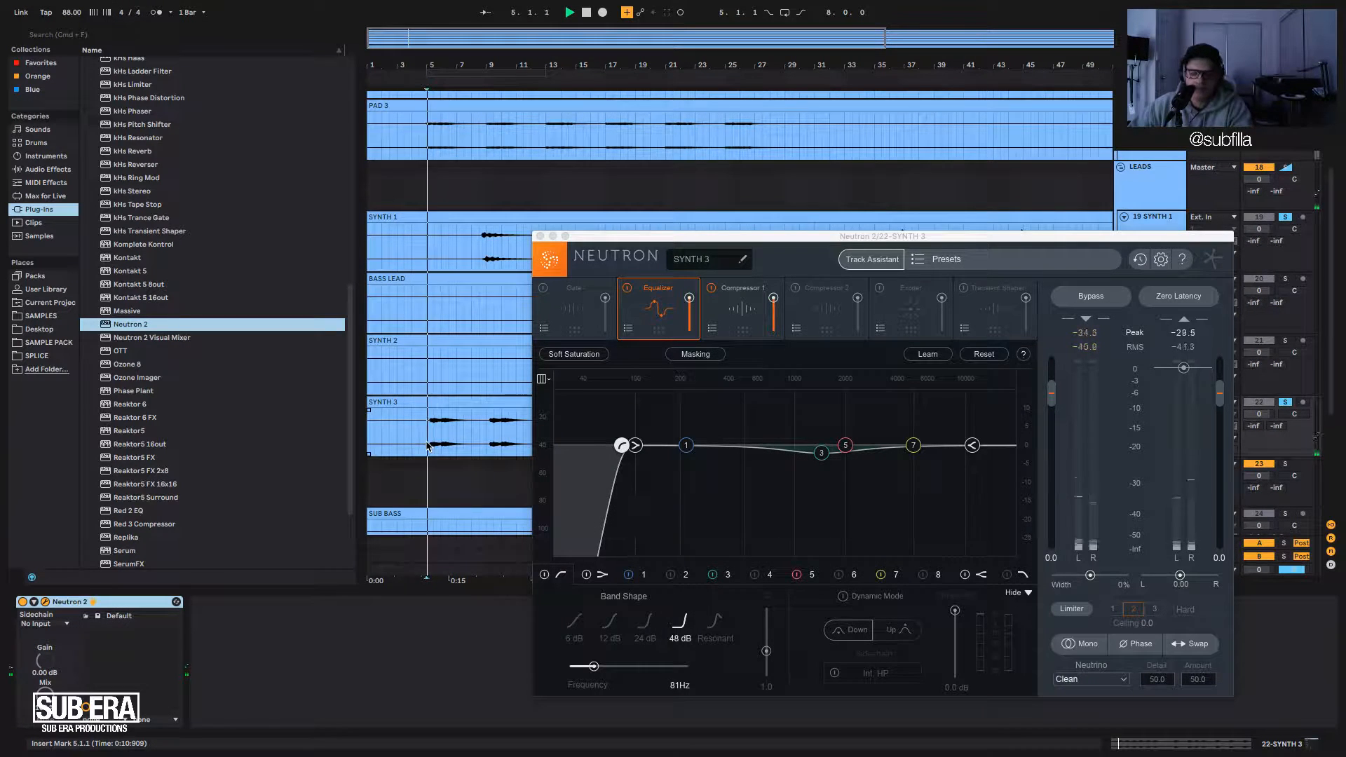
left_click(1287, 403)
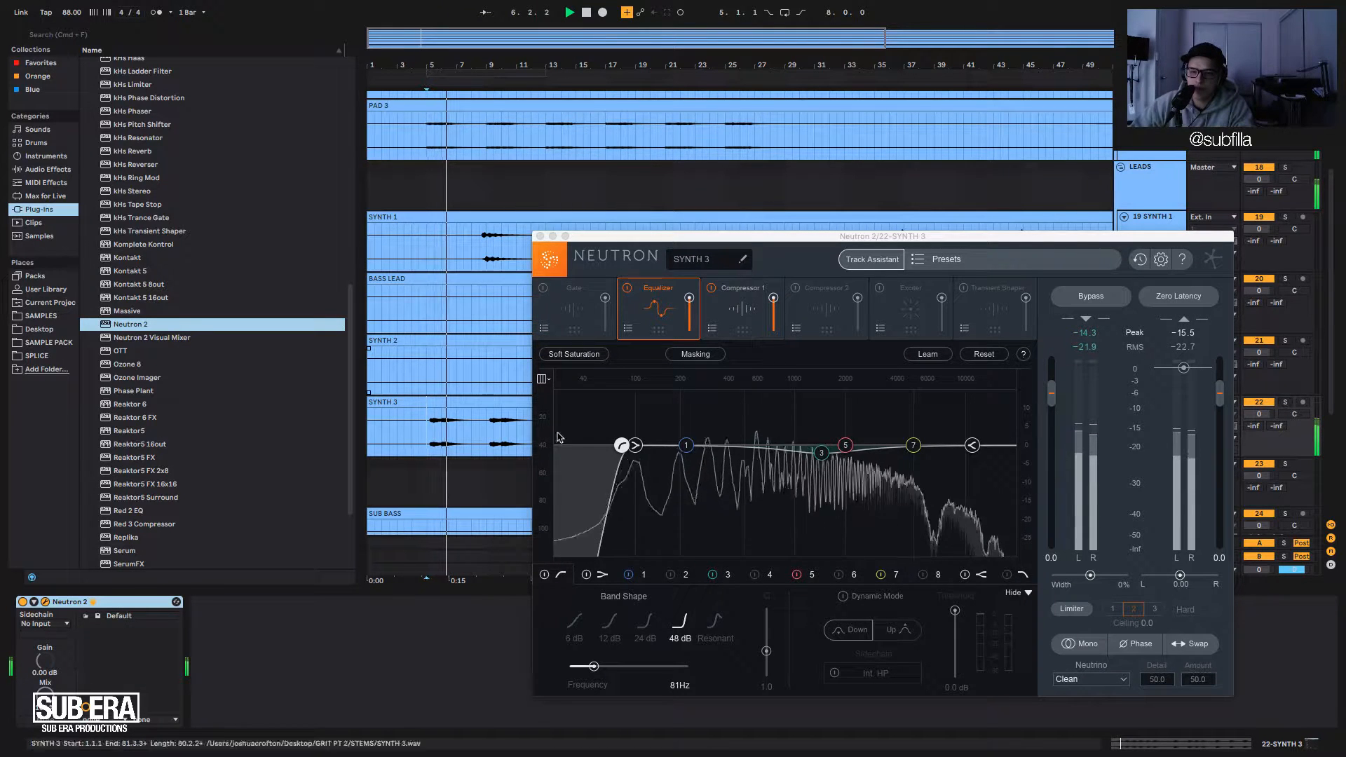
mouse_move(622, 446)
left_mouse_down()
mouse_move(569, 450)
mouse_move(624, 453)
left_mouse_up()
key("space")
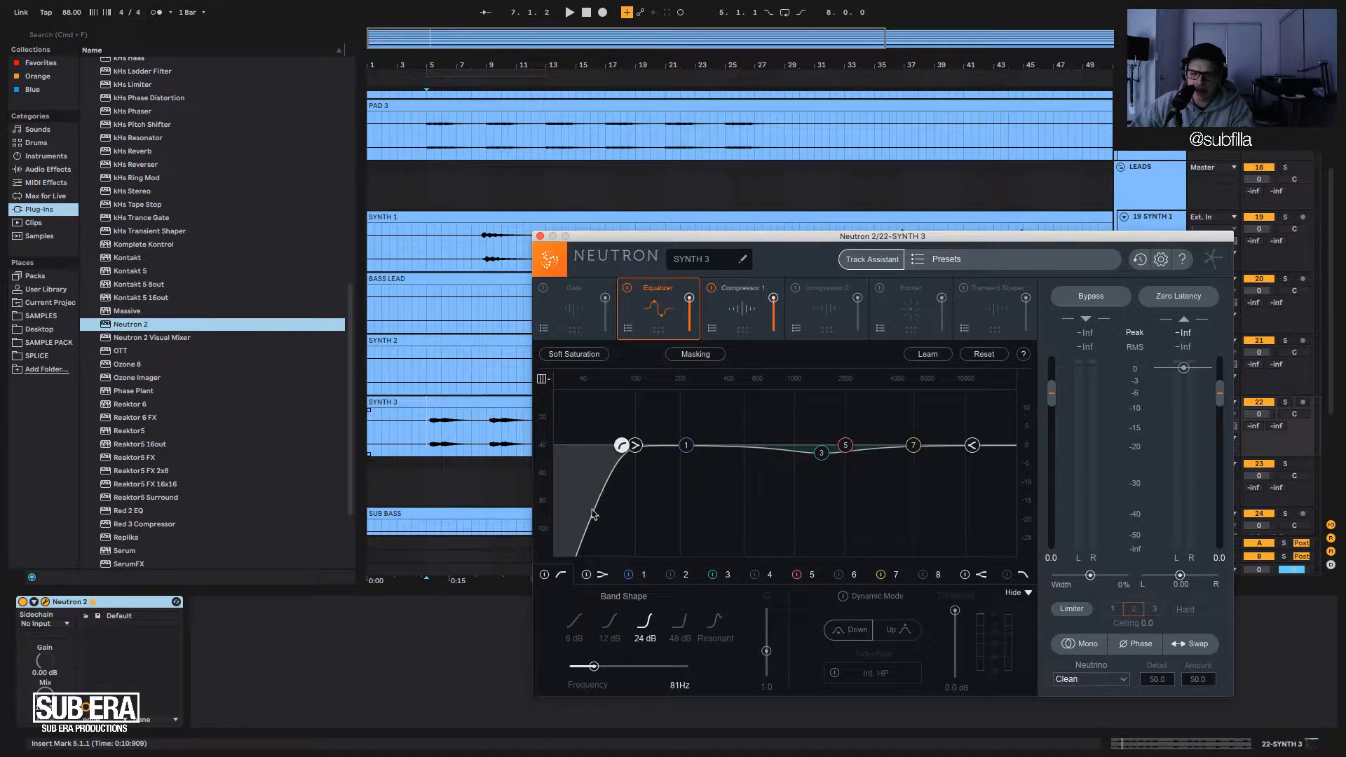
key("space")
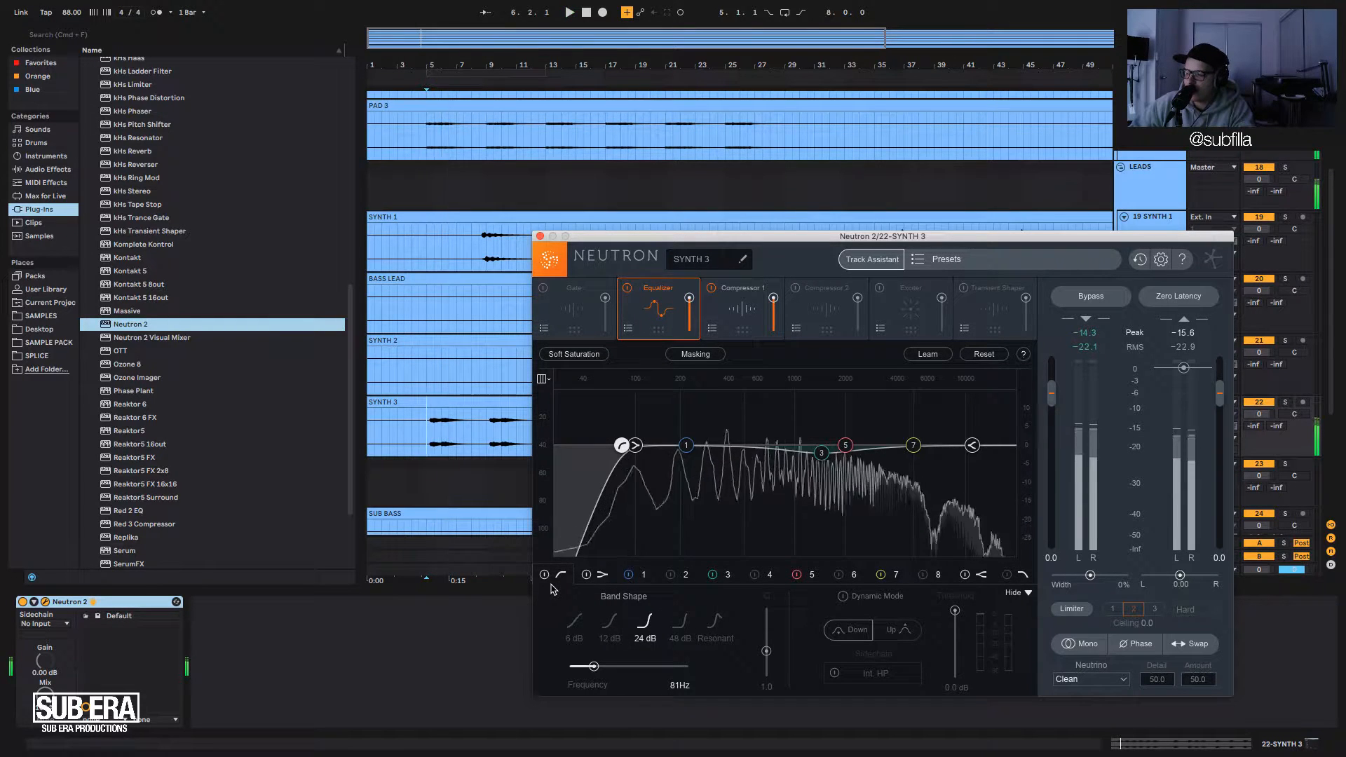
key("space")
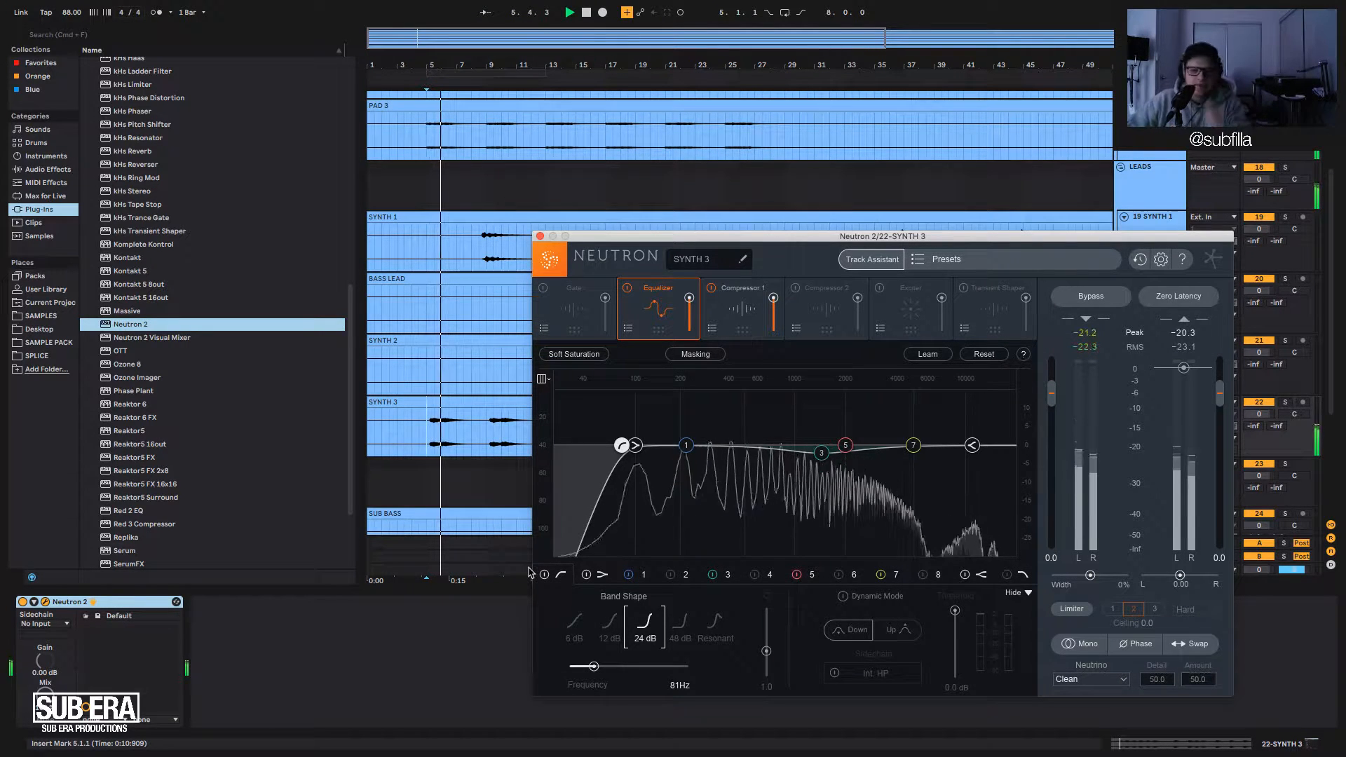
key("space")
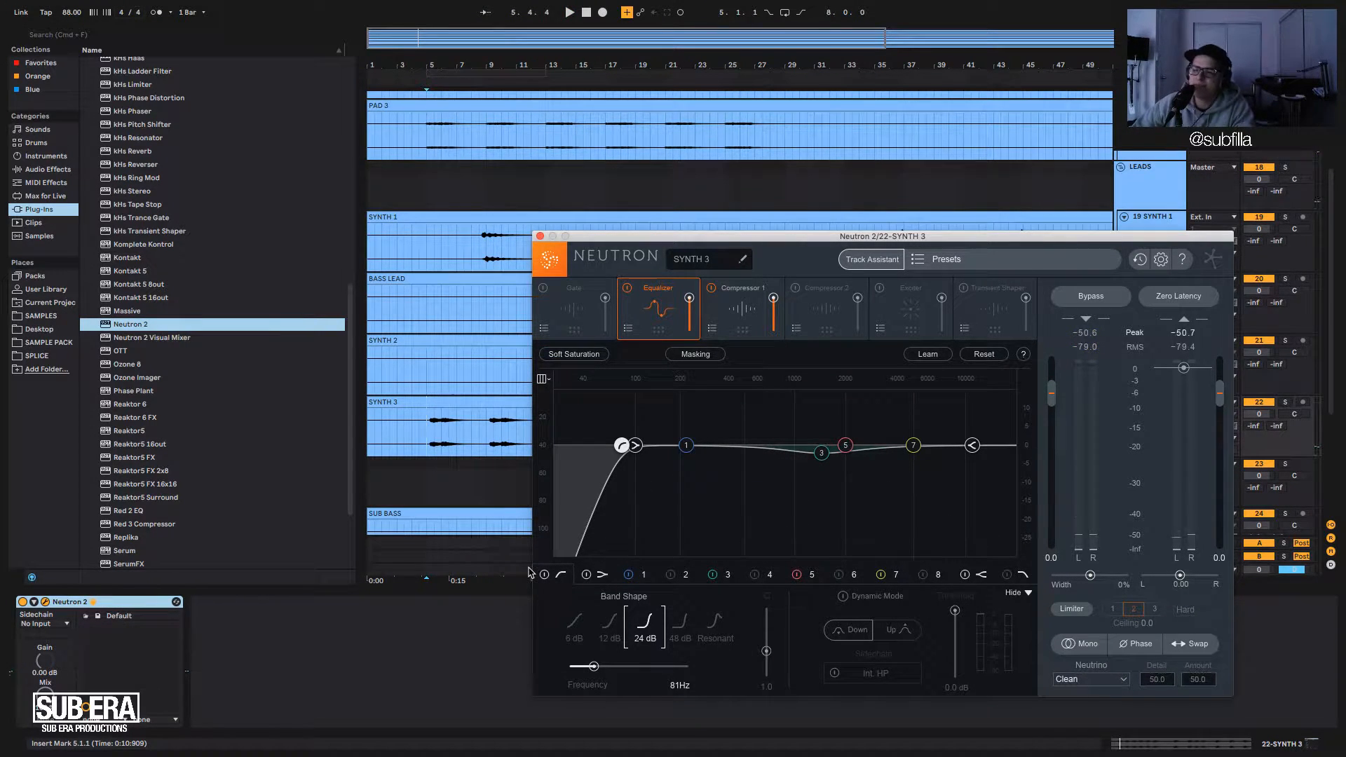
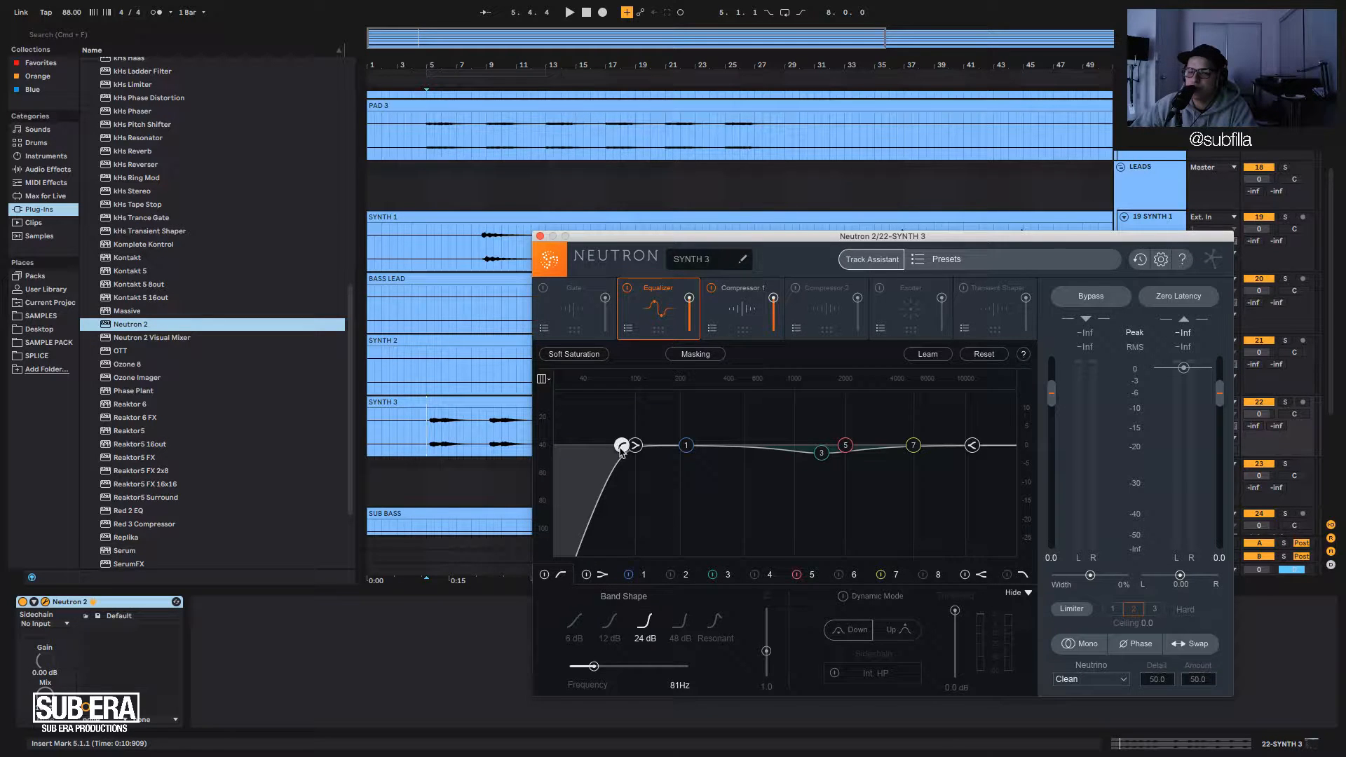
Fine-tune the SYNTH 3 low-cut frequency to 80 Hz, testing slightly lower cutoffs against the playback.
left_click_drag(621, 448, 618, 451)
key("space")
key("space")
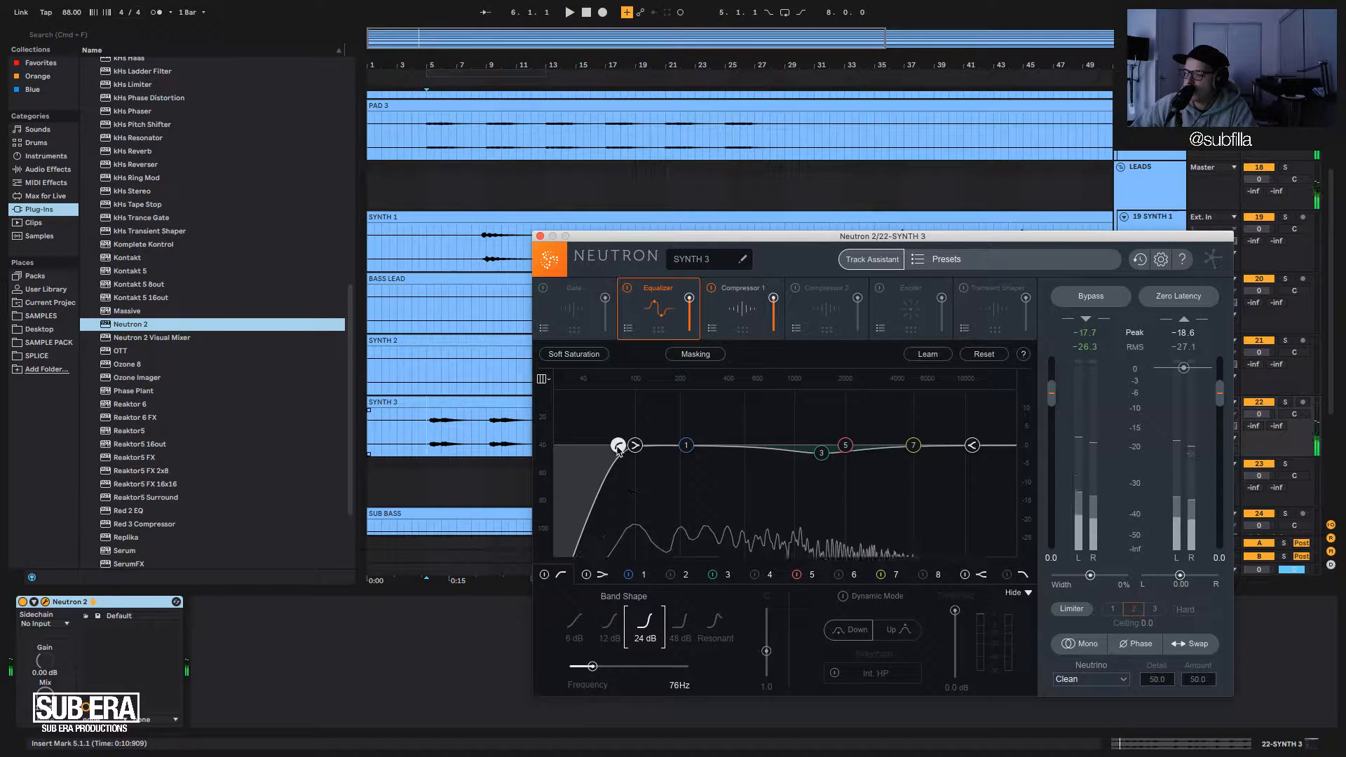
left_click_drag(618, 451, 617, 448)
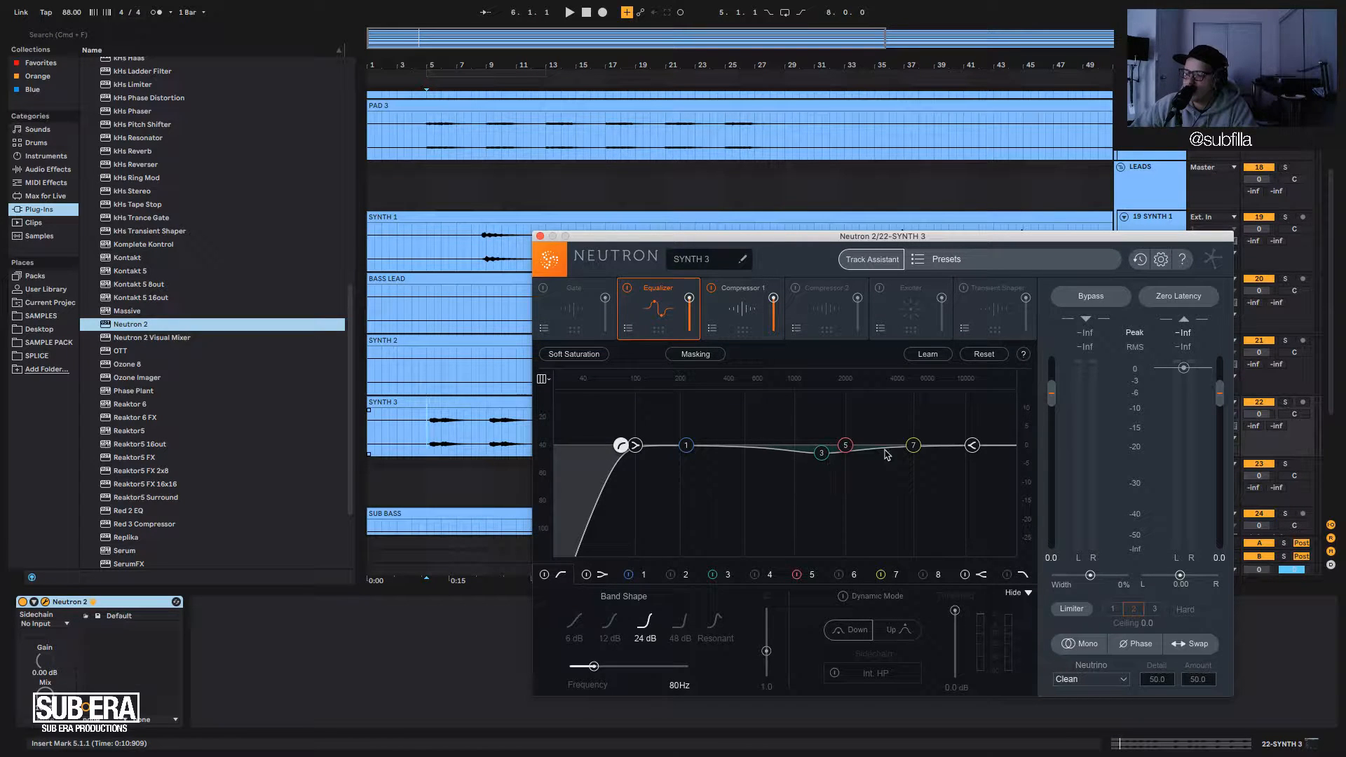
key("space")
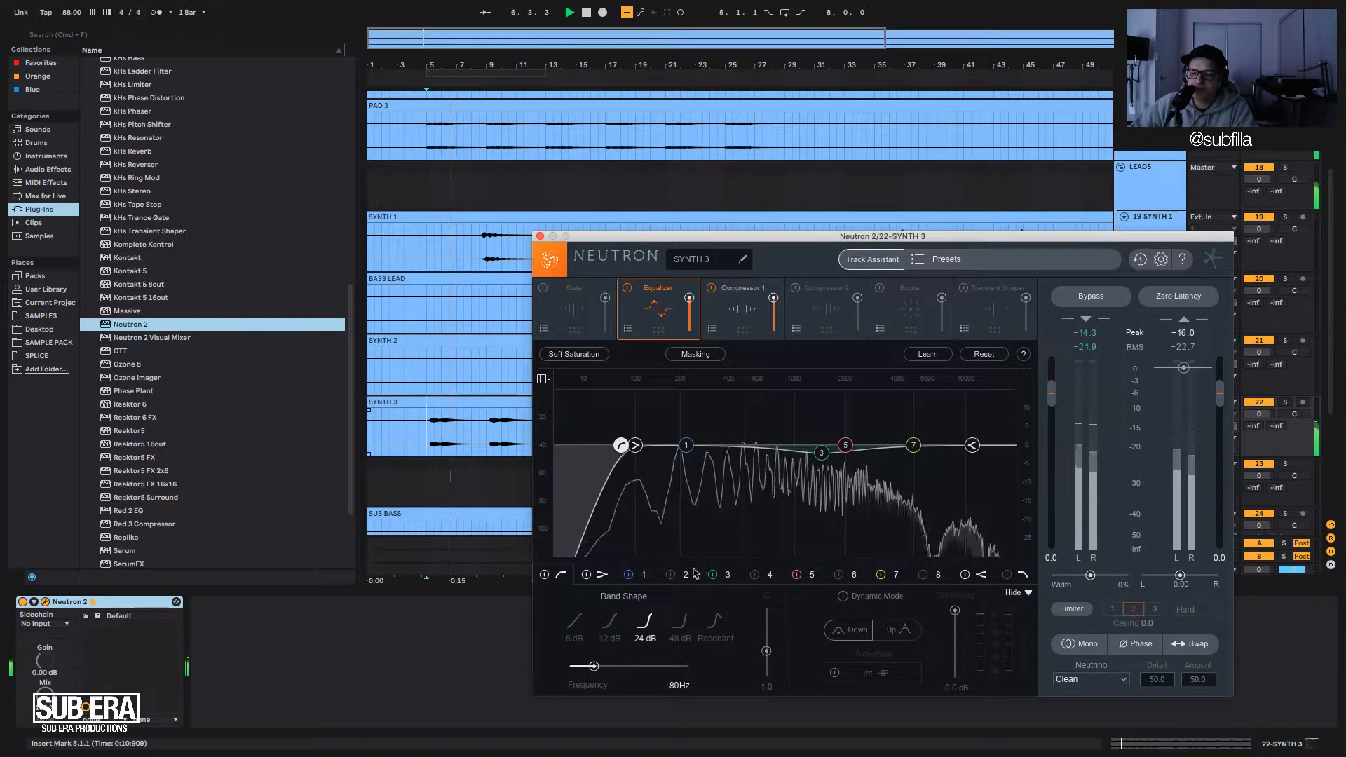
key("space")
Move SYNTH 3's equalizer high shelf down to about 2.75 kHz with a gentle boost while the passage plays.
left_click(686, 446)
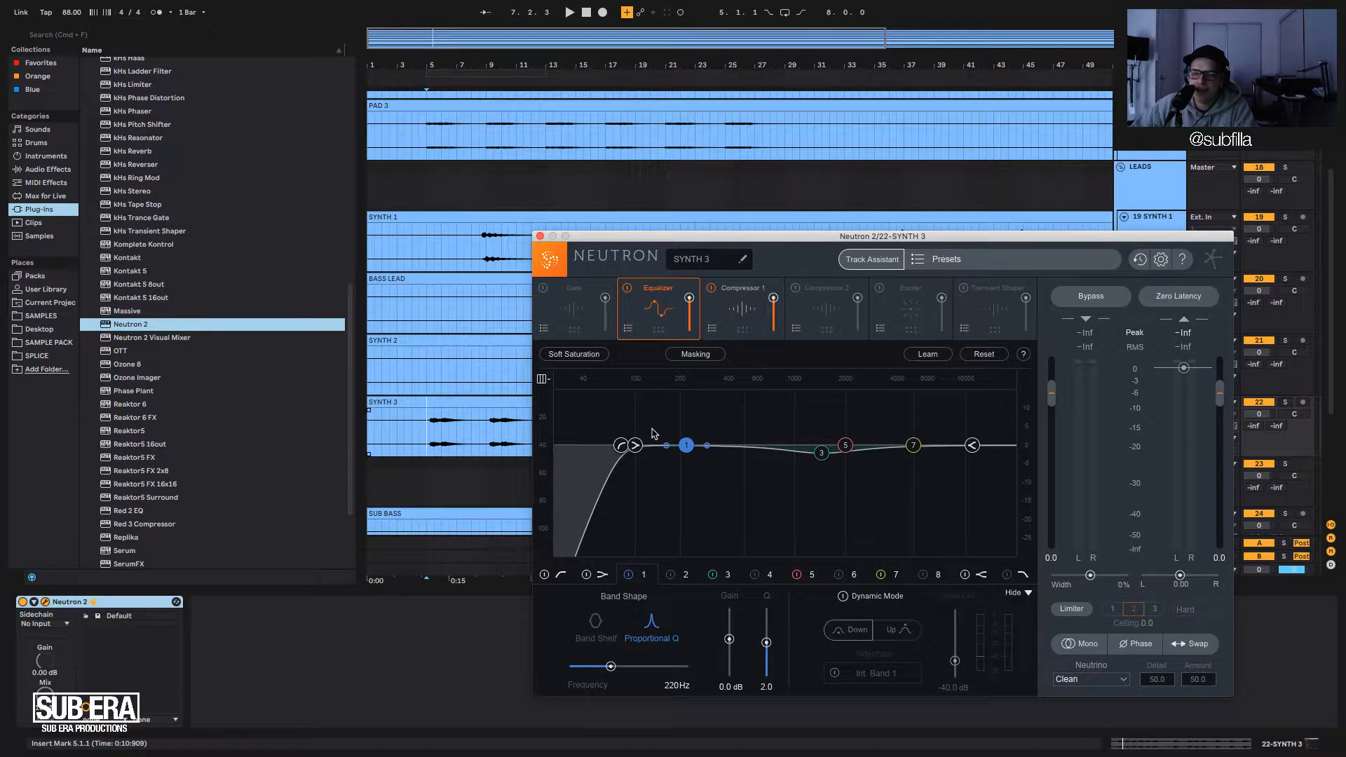
key("space")
left_click_drag(976, 447, 869, 446)
left_click(686, 446)
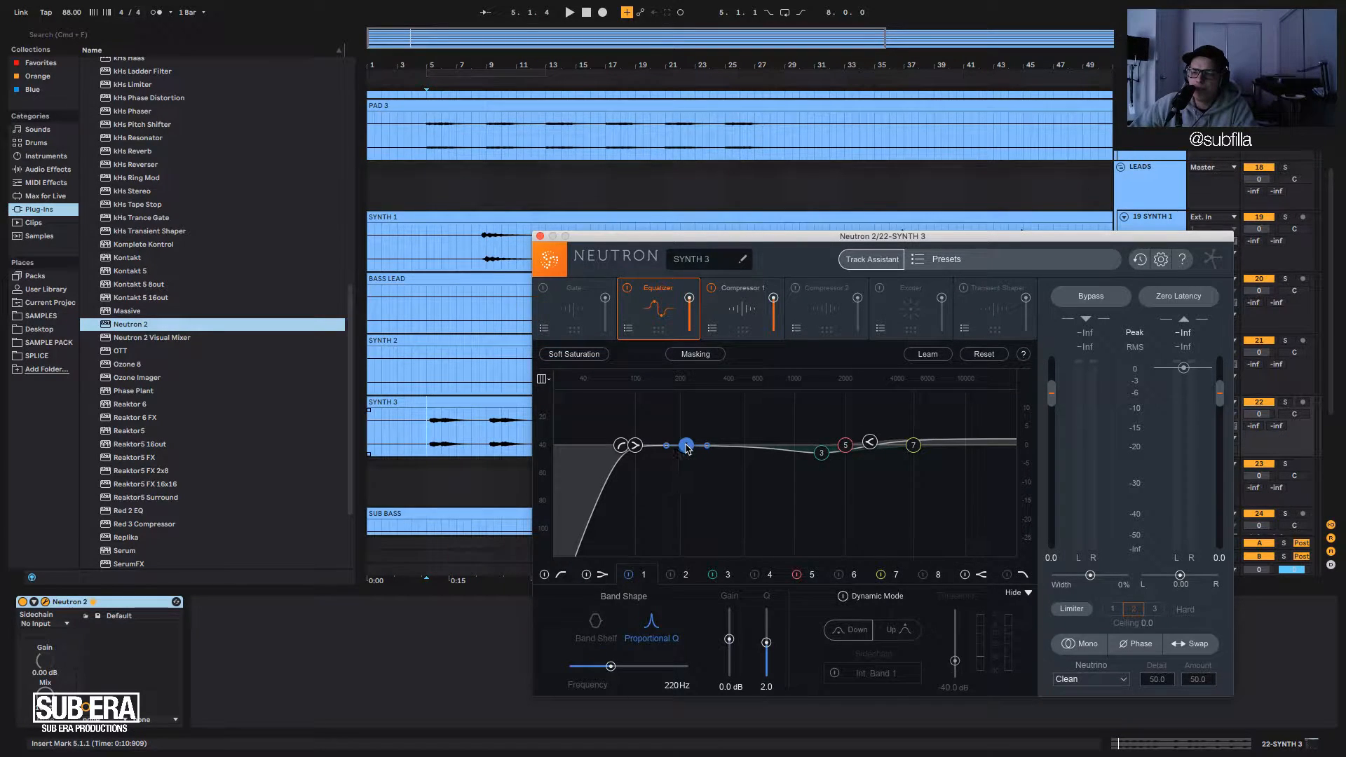
Enable SYNTH 3's high-cut filter with a 48 dB slope at about 14 kHz, and solo the track for playback.
left_click(1011, 575)
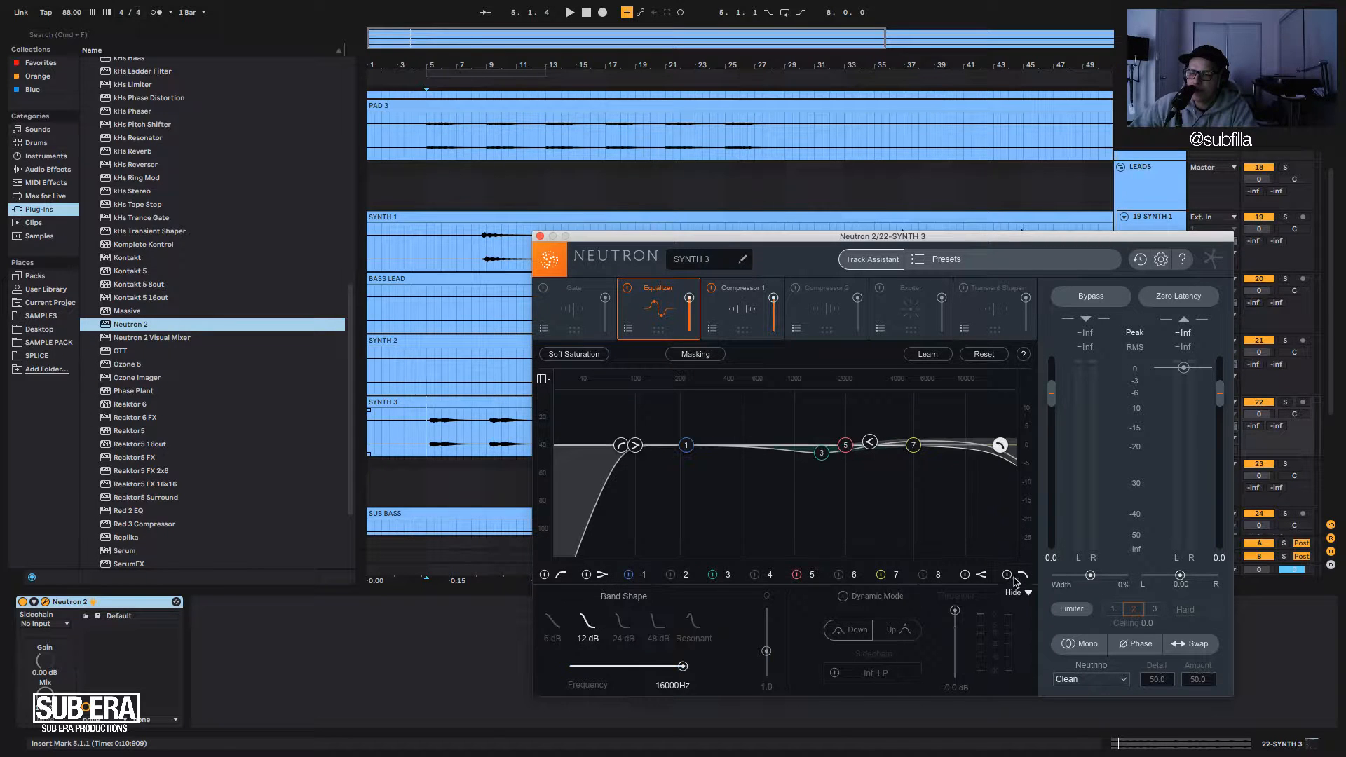
left_click(657, 626)
key("space")
mouse_move(998, 446)
left_mouse_down()
mouse_move(969, 446)
mouse_move(1011, 446)
mouse_move(990, 446)
left_mouse_up()
key("space")
left_click(1285, 402)
key("space")
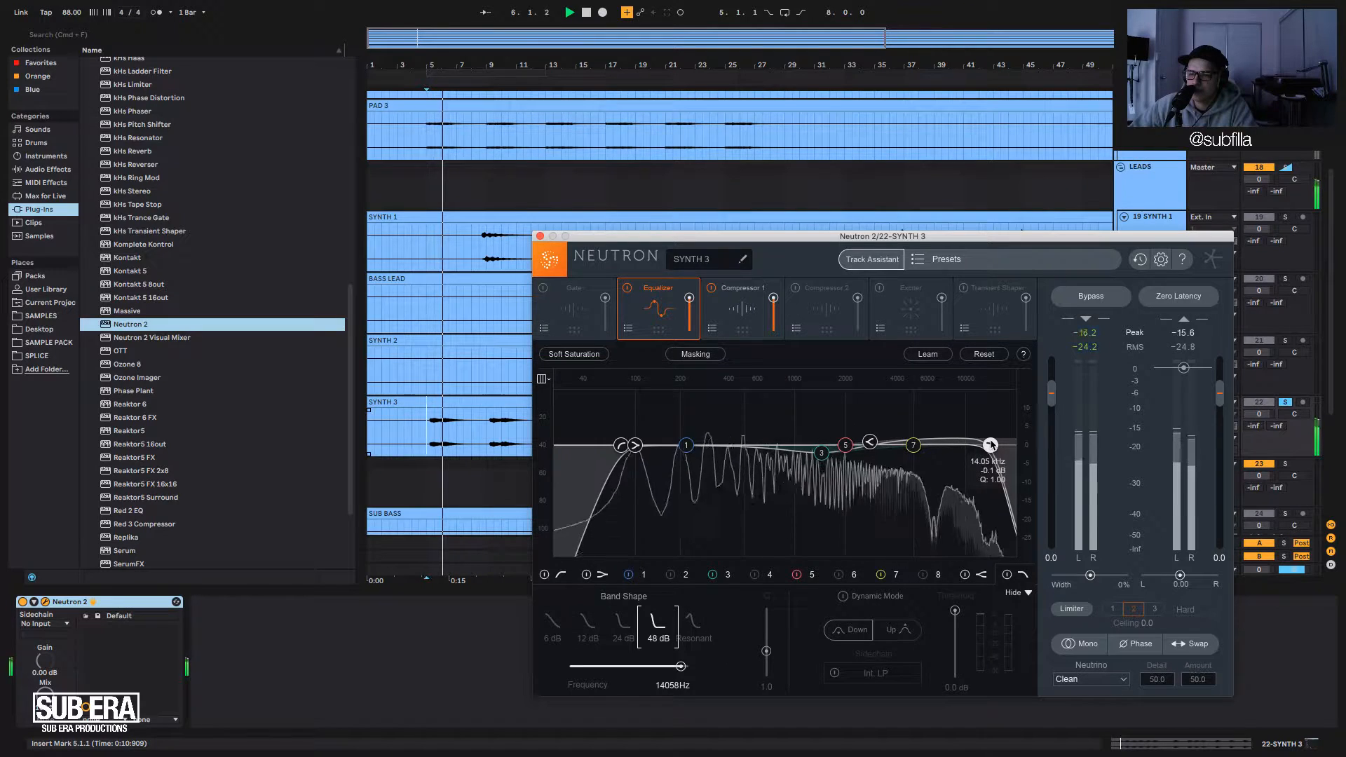
Shift the SYNTH 3 high shelf down to about 2.4 kHz with a 1.3 dB boost and replay the passage.
left_click(870, 442)
key("space")
key("space")
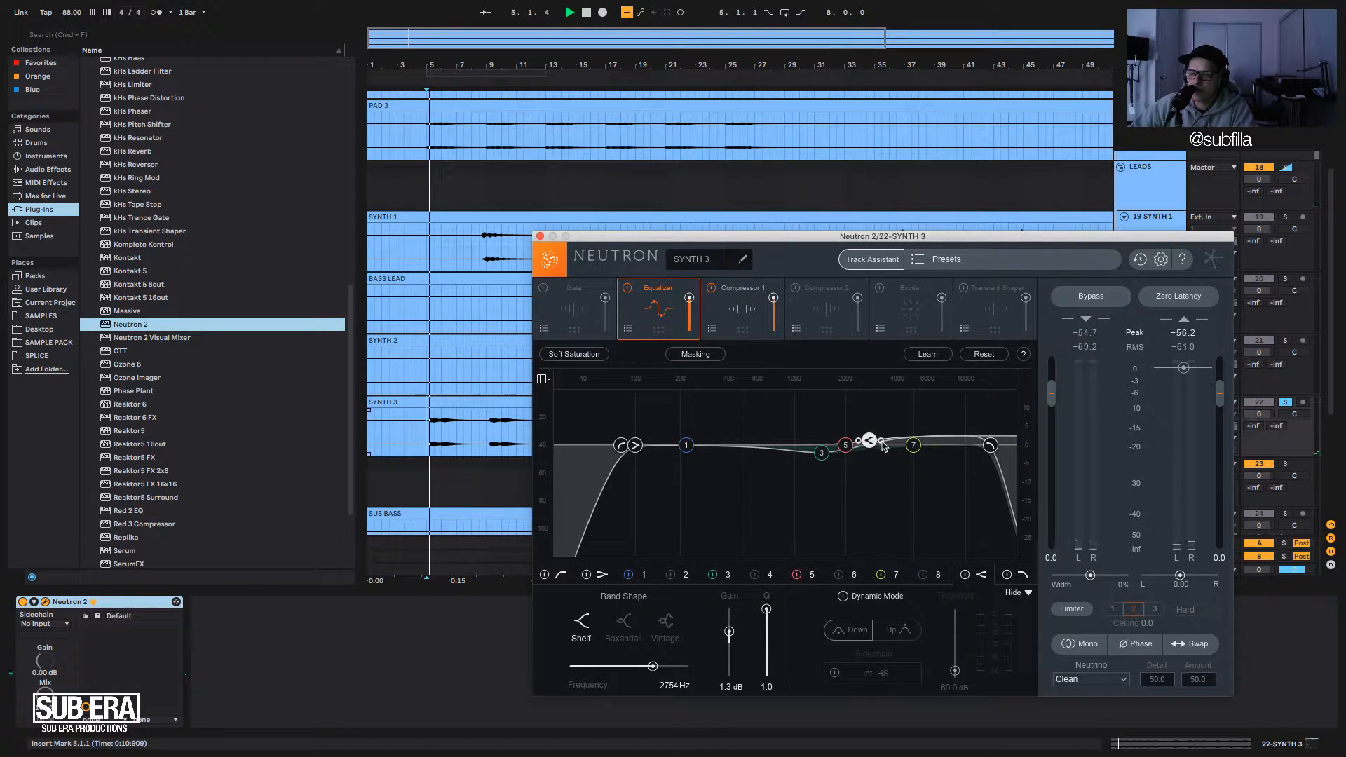
left_click_drag(873, 443, 862, 443)
key("space")
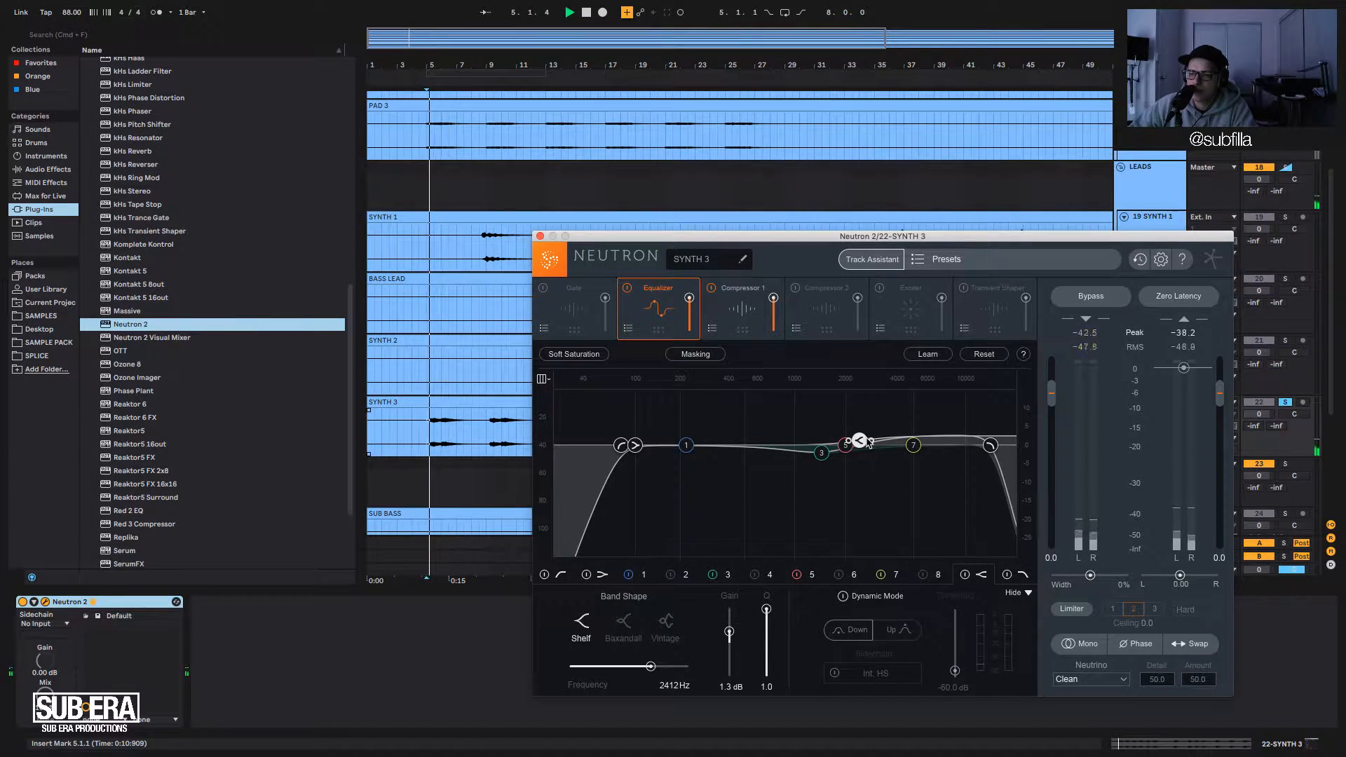
key("space")
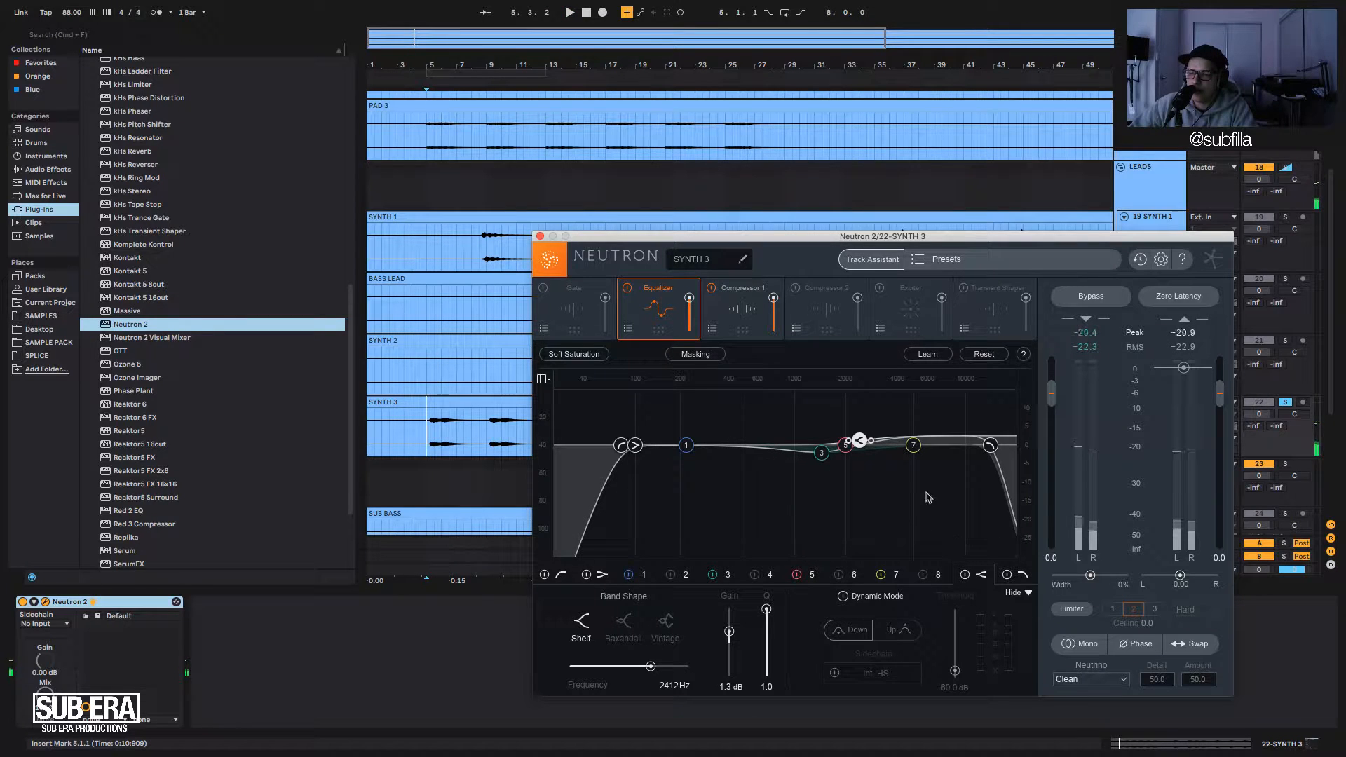
key("space")
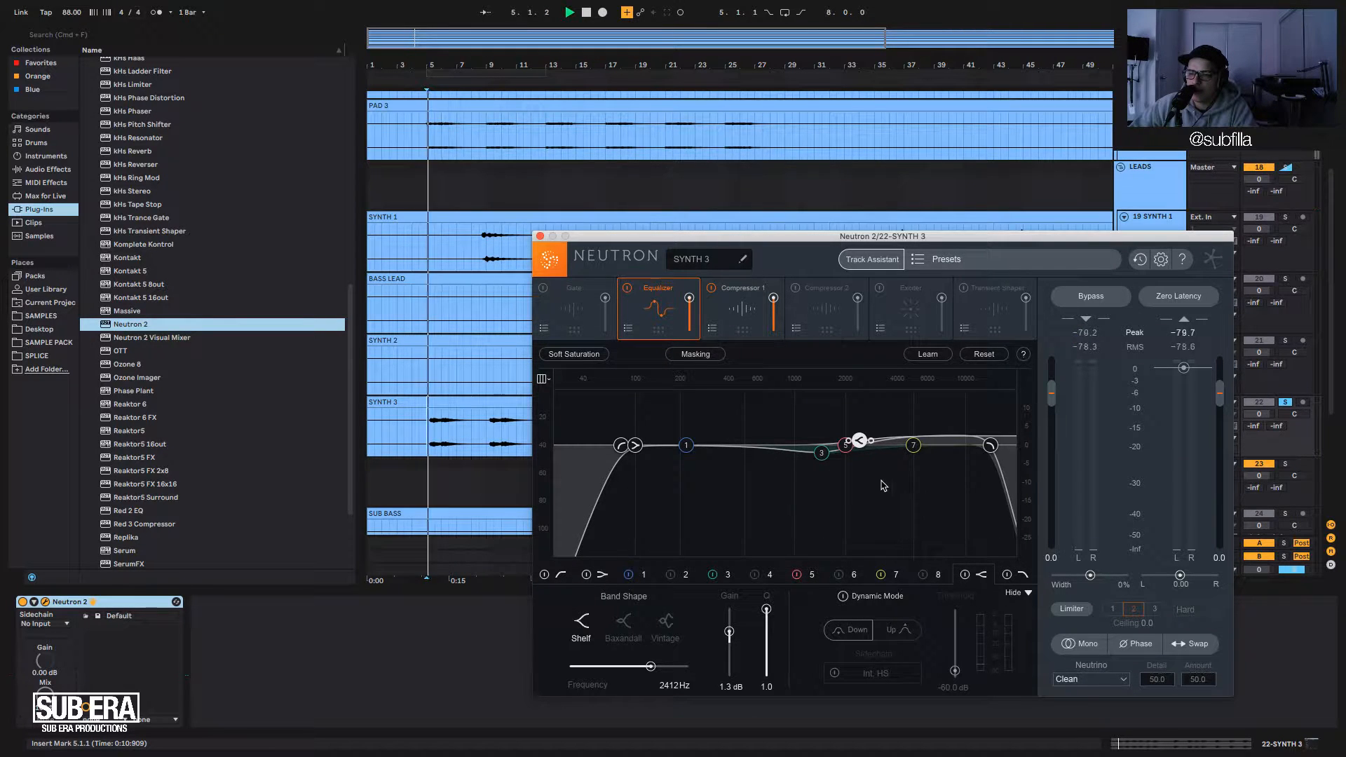
key("space")
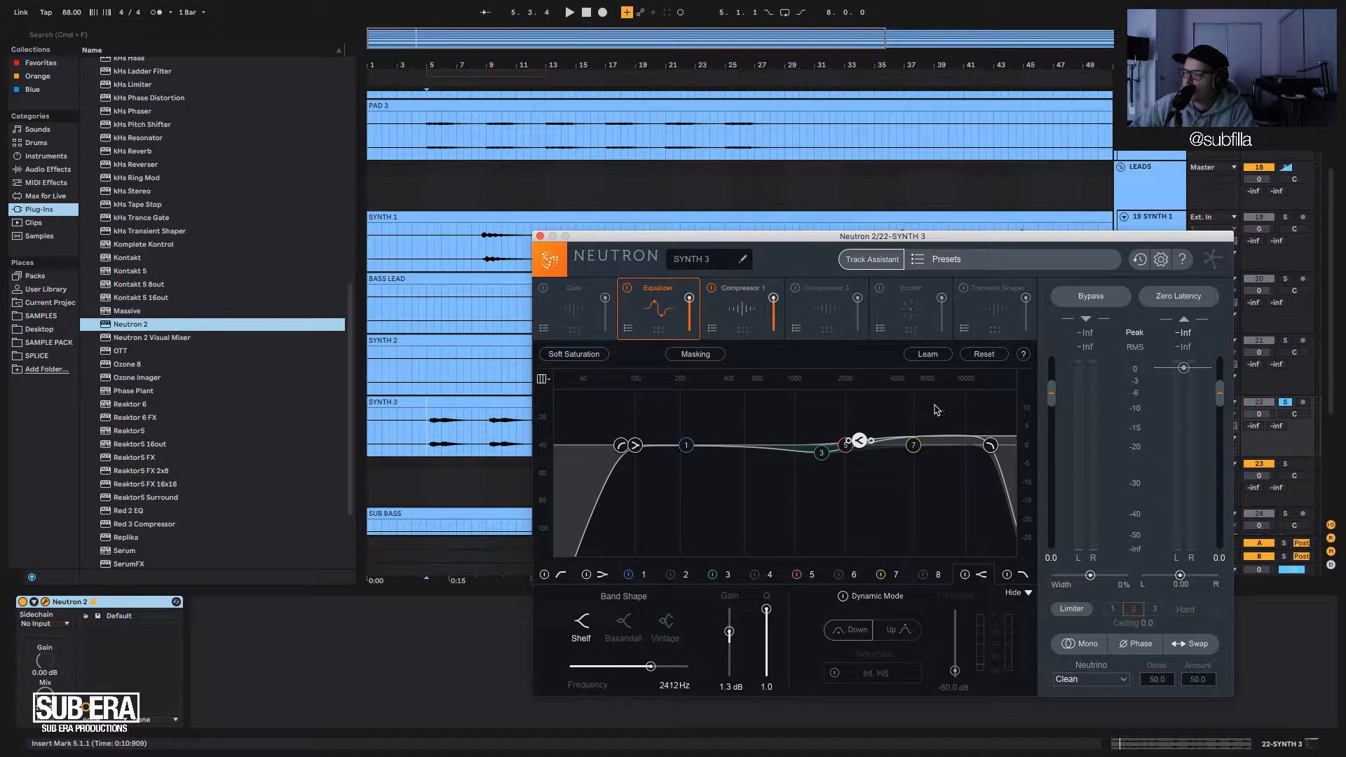
Split SYNTH 3's Compressor 1 into two bands, setting band 1 to -41.7 dB threshold, 0.7 dB gain, 21.3 ms attack and 59.72 ms release.
left_click(740, 318)
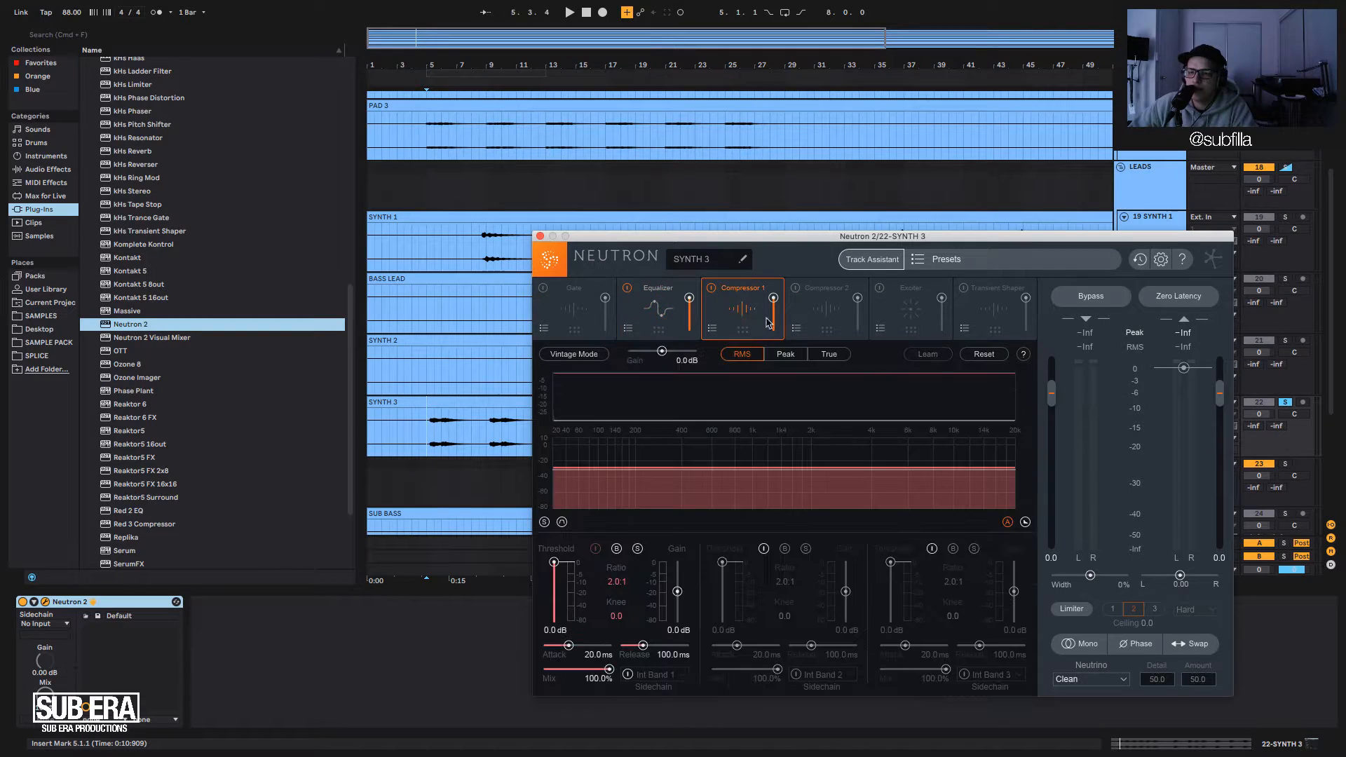
left_click(764, 549)
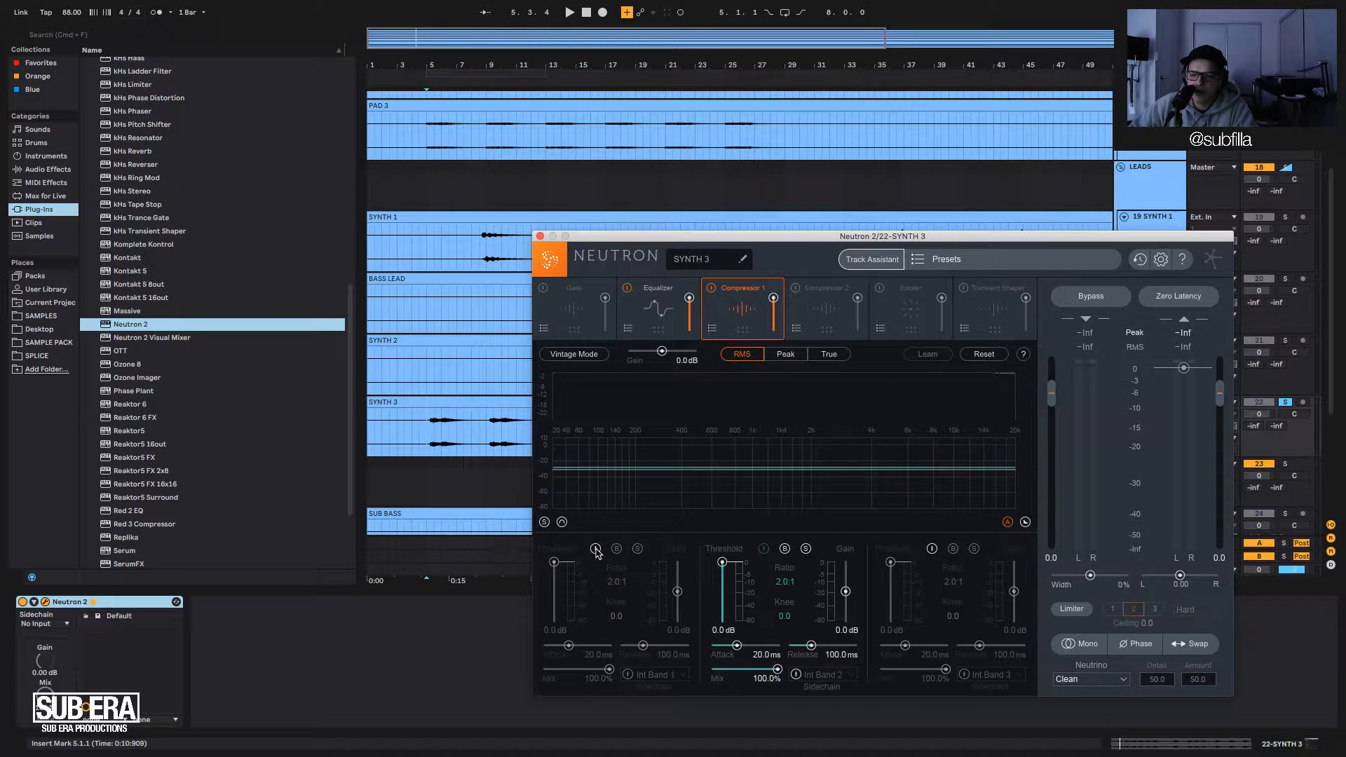
left_click_drag(556, 571, 555, 615)
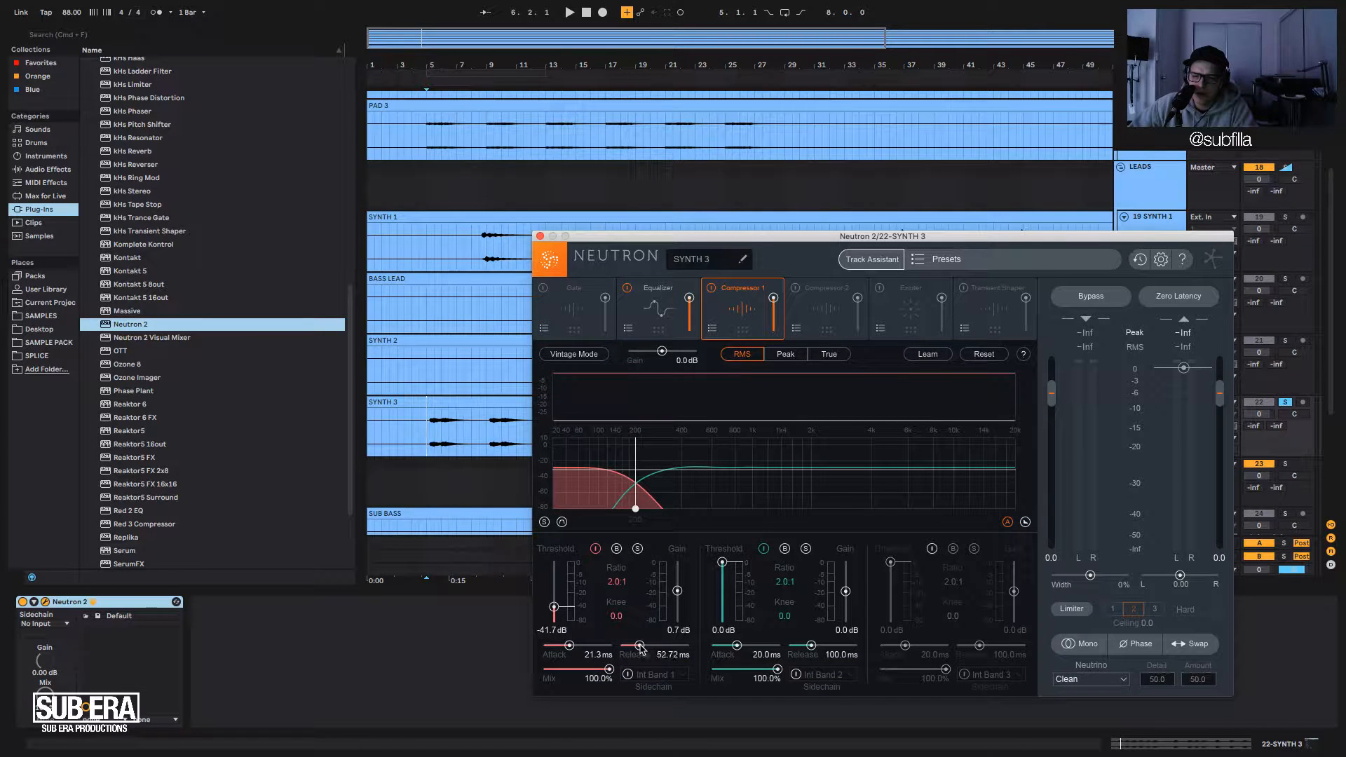
left_click_drag(640, 647, 641, 646)
key("space")
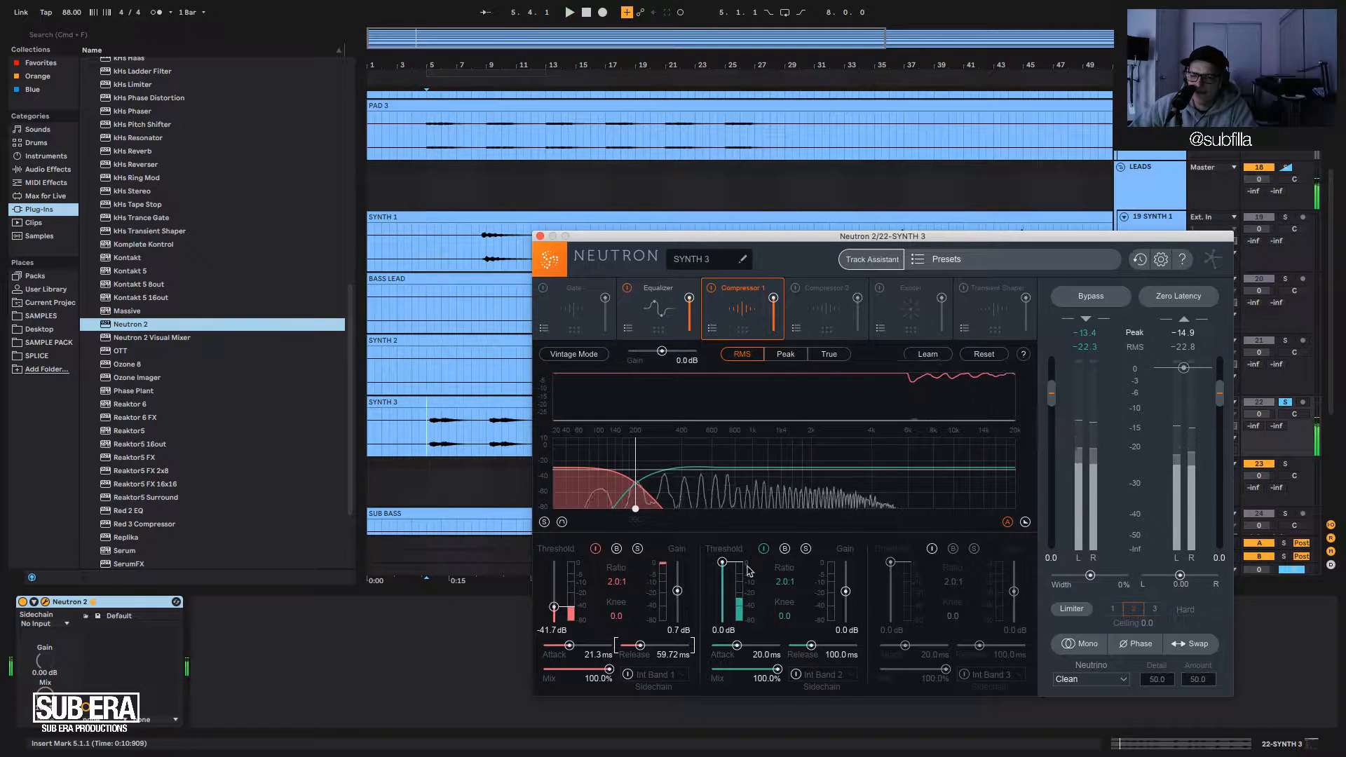
Lower the soloed compressor band 2's threshold to -3.9 dB, and enable a third band with its crossover at about 4 kHz.
key("space")
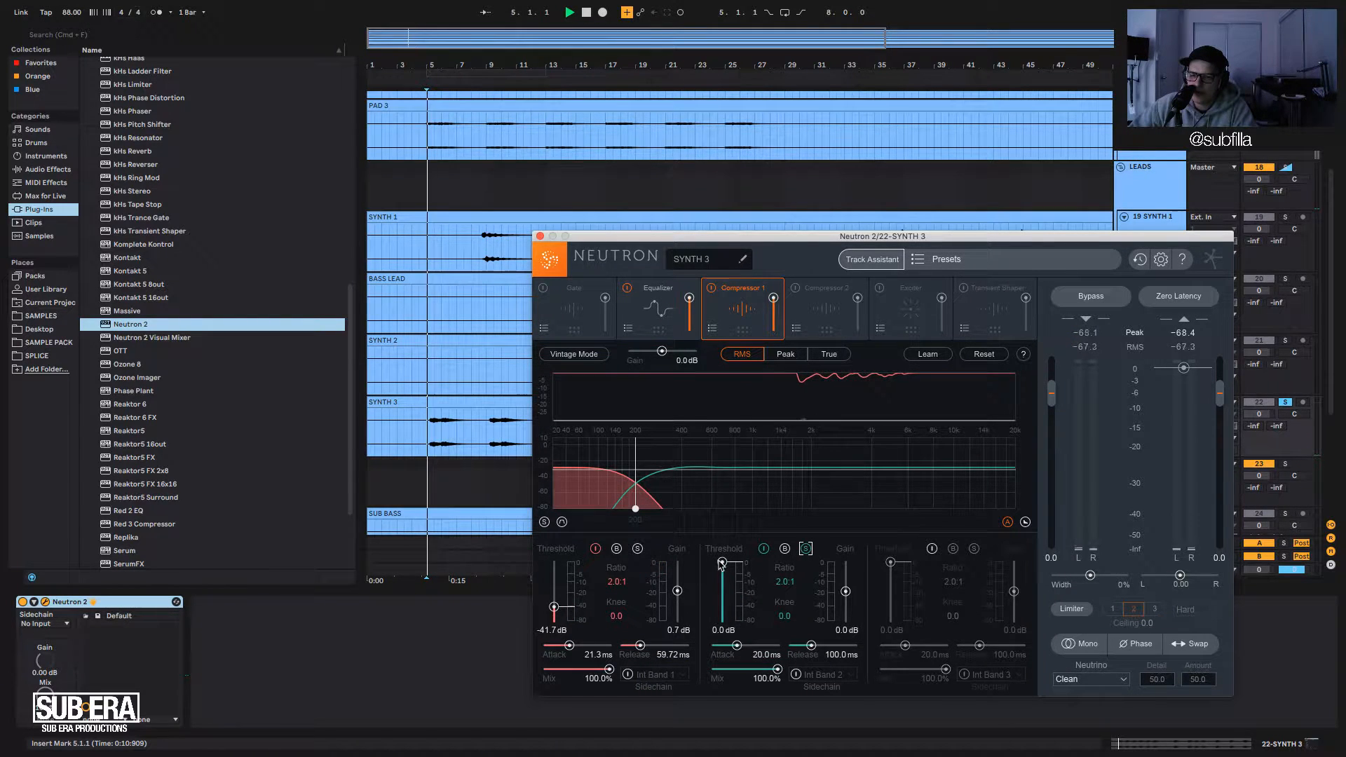
key("space")
left_click_drag(723, 566, 723, 580)
left_click(932, 549)
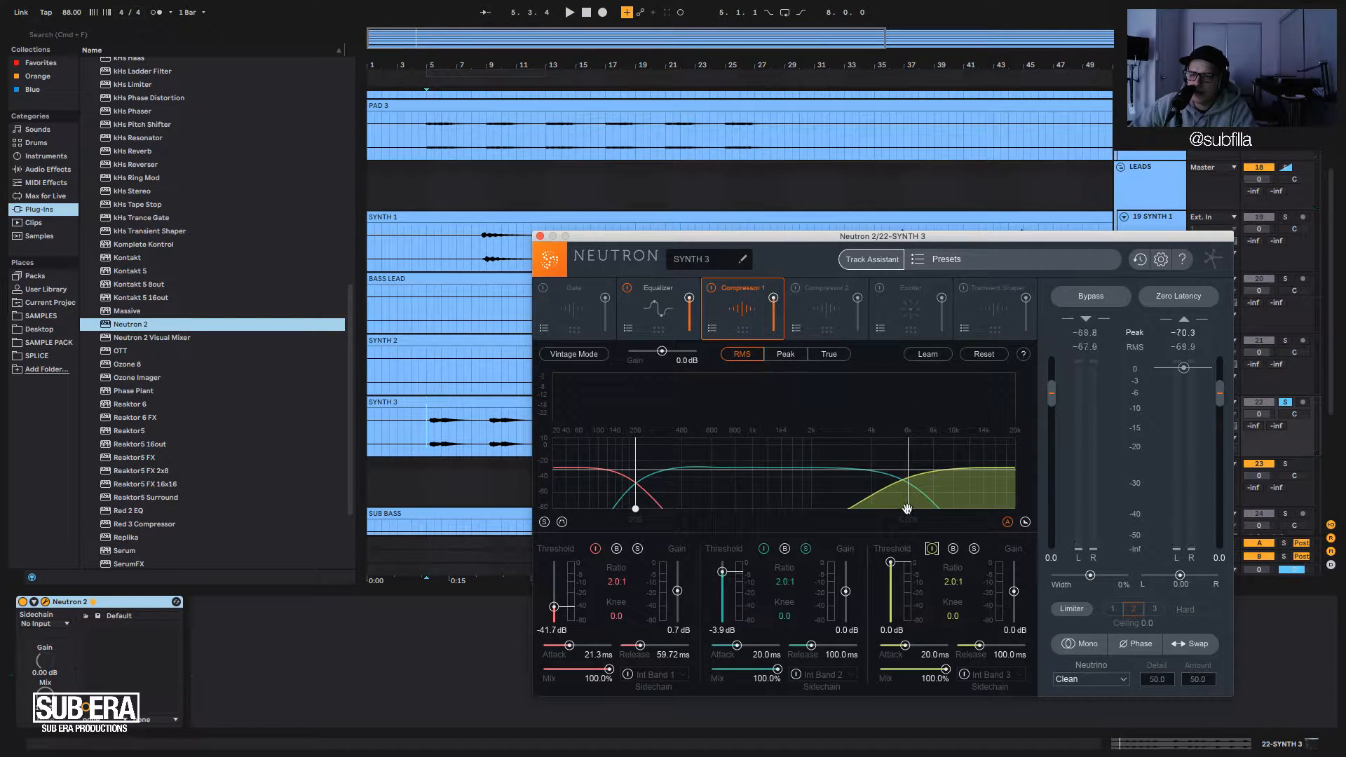
left_click_drag(908, 508, 873, 509)
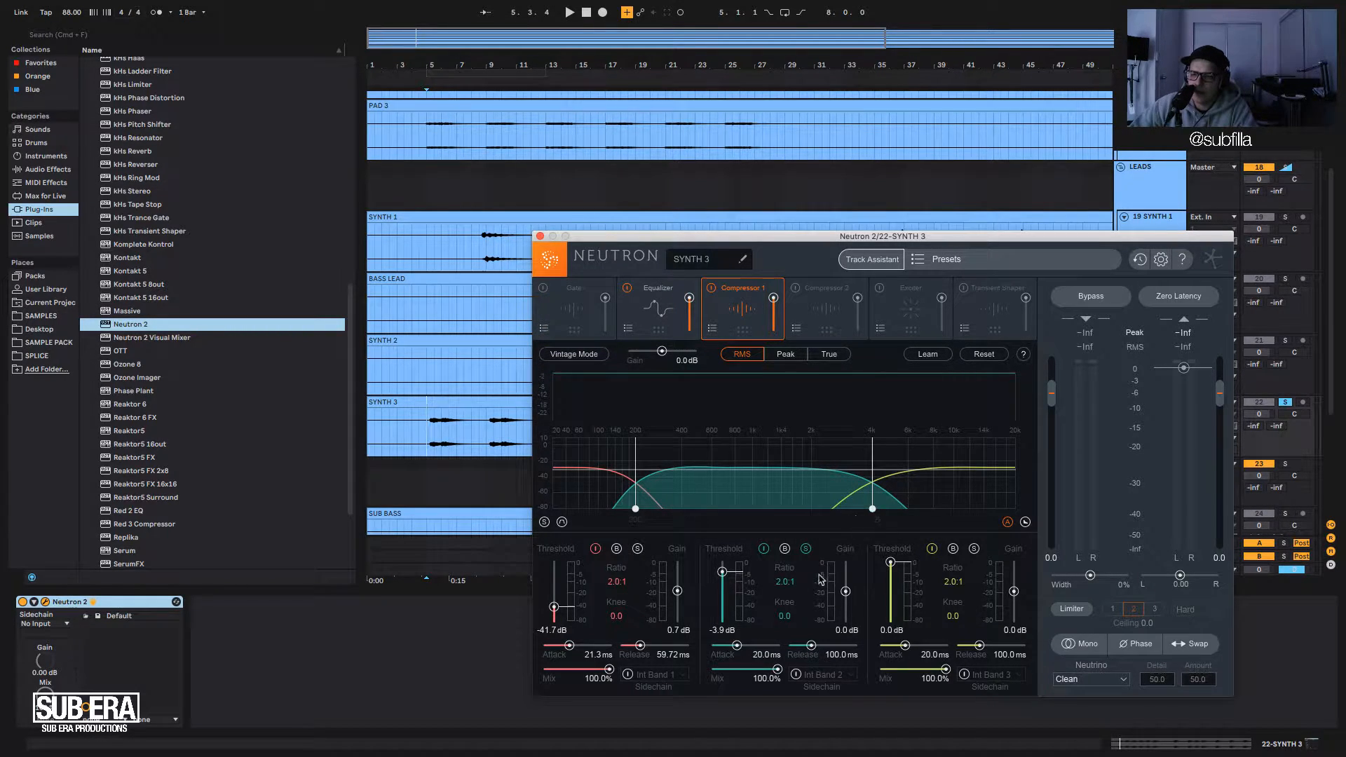
Set compressor band 2 to a -30.5 dB threshold, 1.4 dB gain, 21.3 ms attack and 59.72 ms release, checking it during playback.
key("space")
left_click_drag(721, 574, 722, 606)
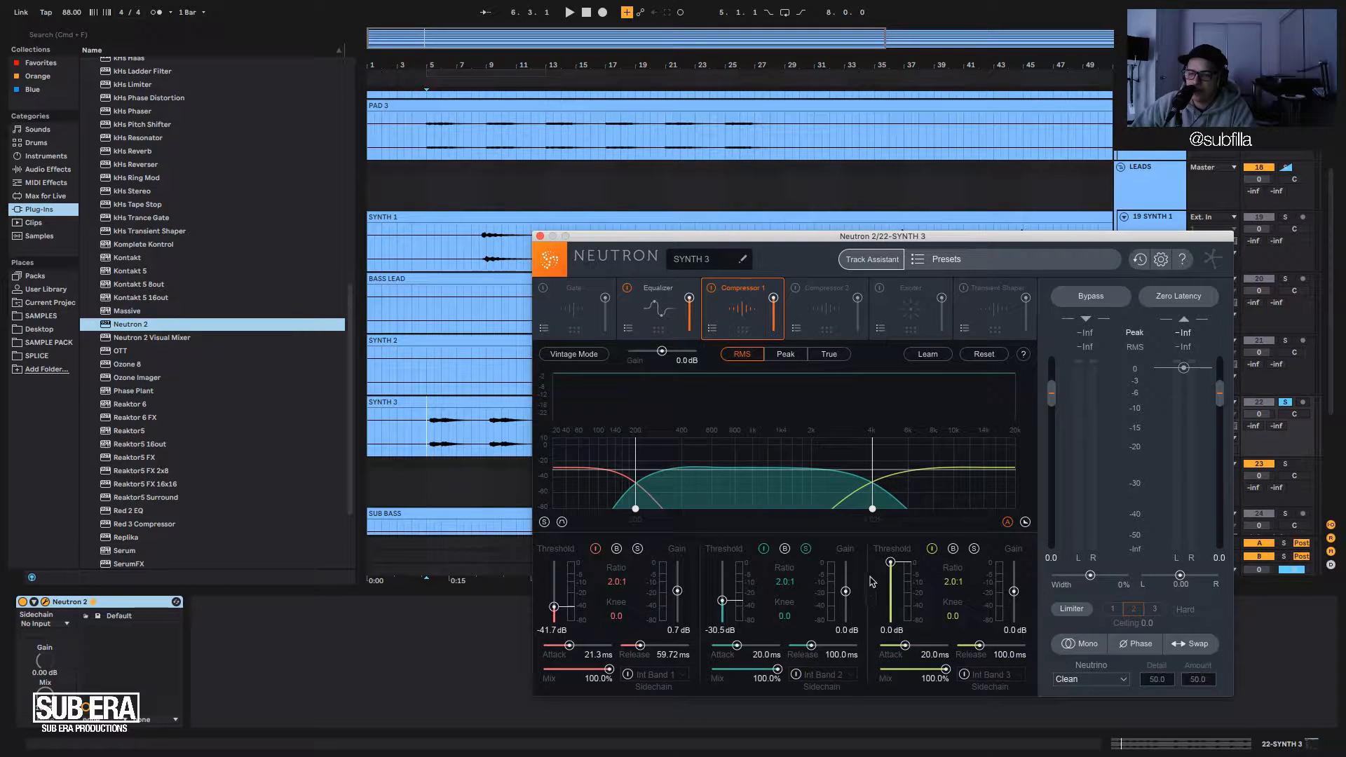
key("space")
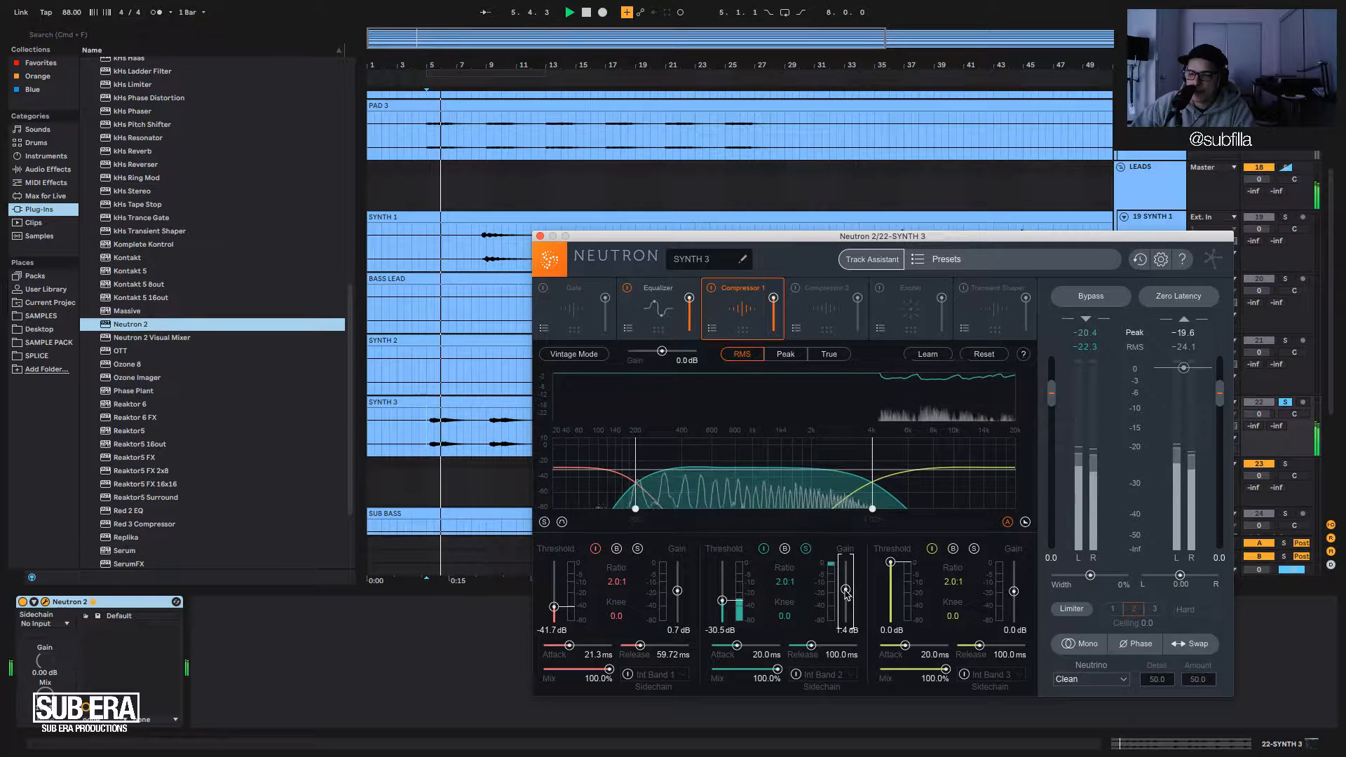
left_click_drag(846, 594, 847, 589)
key("space")
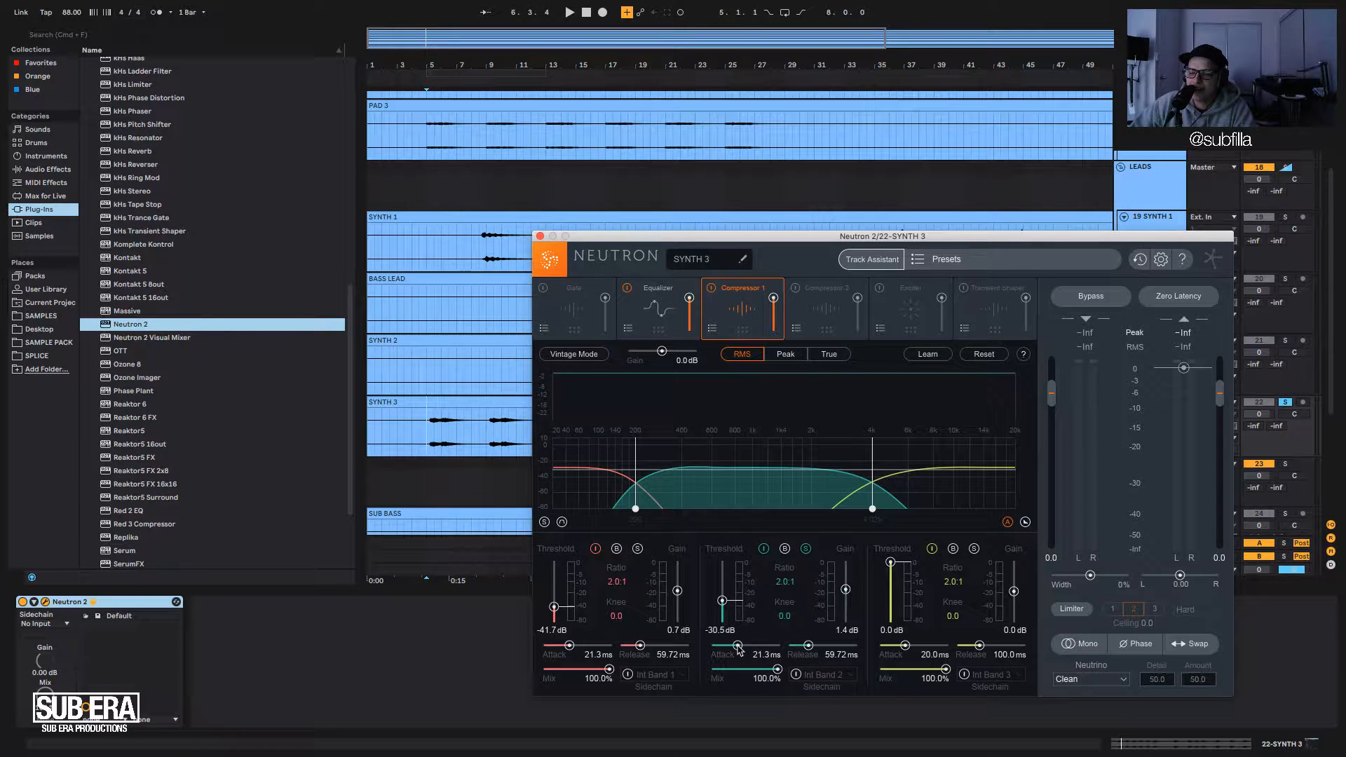
key("space")
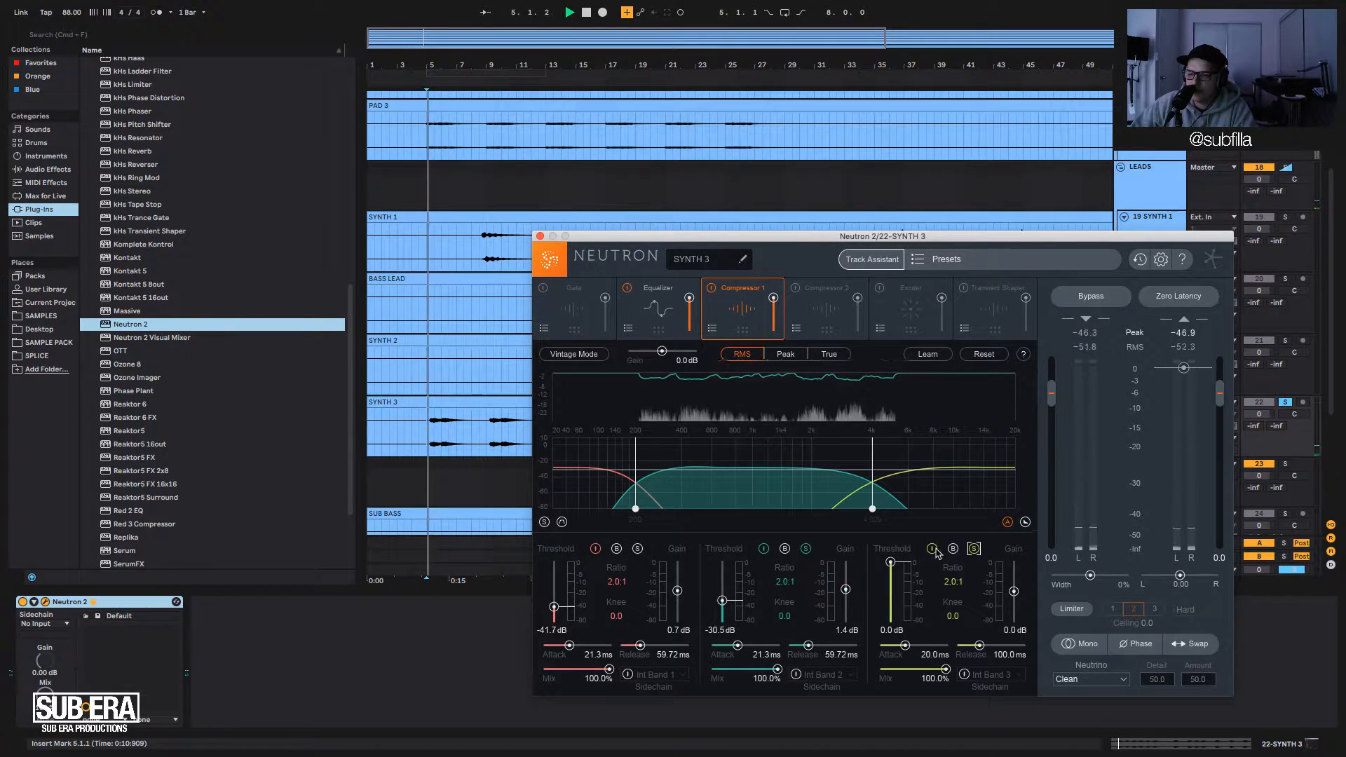
Disable compressor band 2 and set band 3 to -47.7 dB threshold, 2.1 dB gain, 21.3 ms attack and 67.39 ms release.
left_click(765, 549)
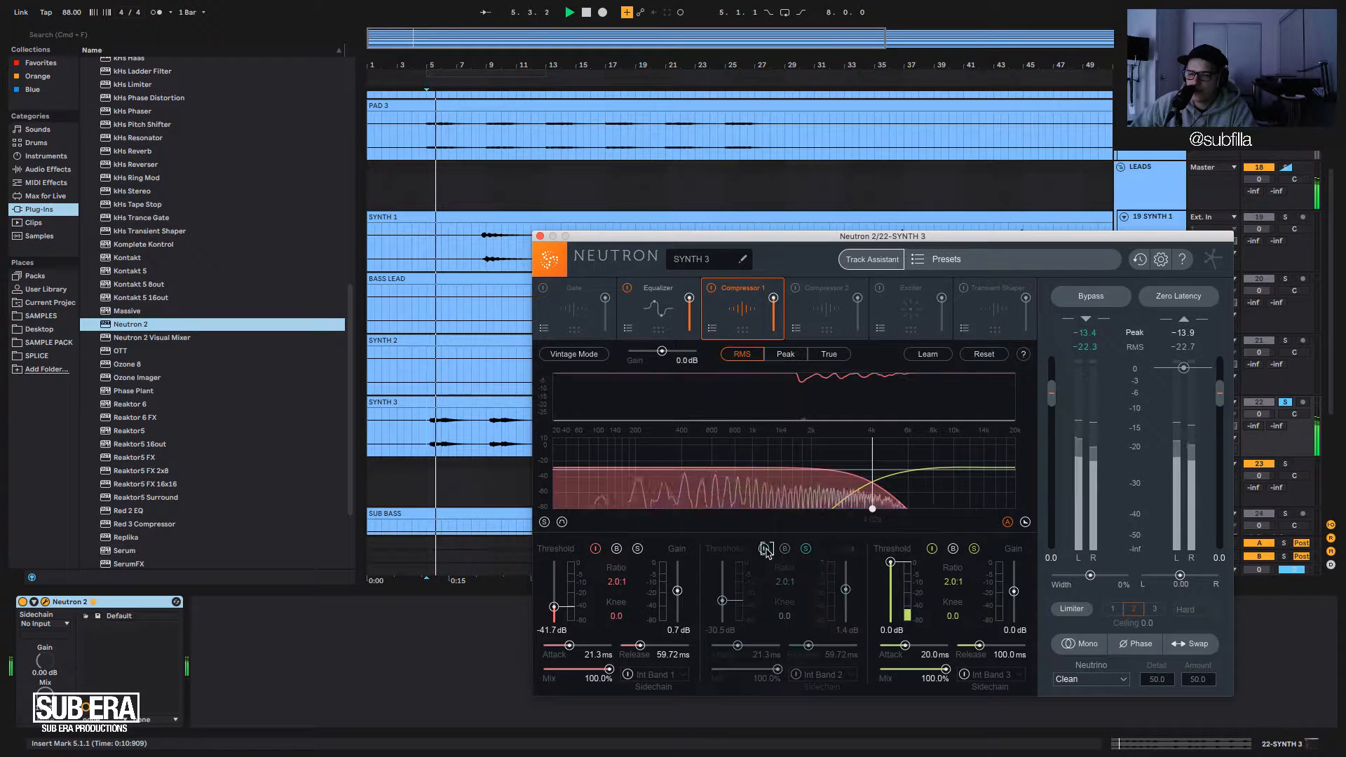
left_click(925, 490)
left_click_drag(891, 563, 890, 612)
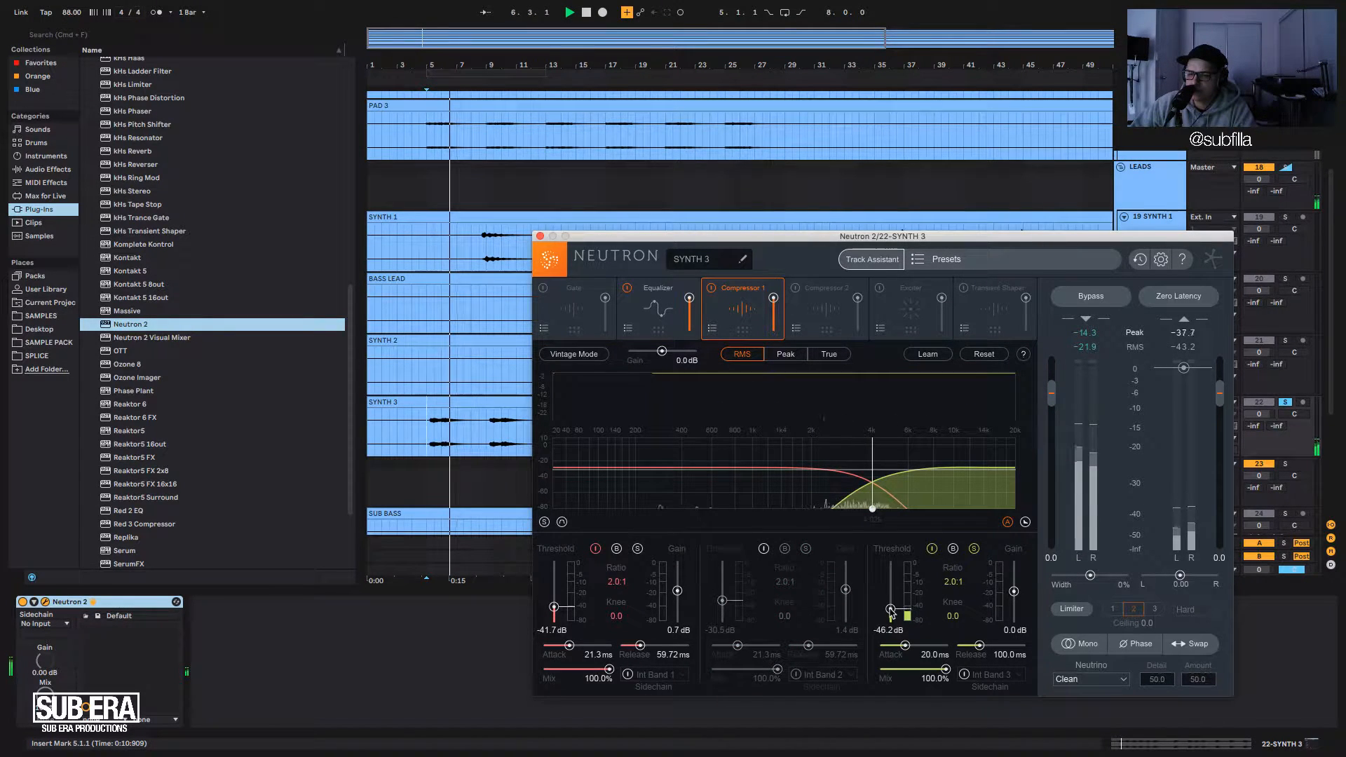
key("space")
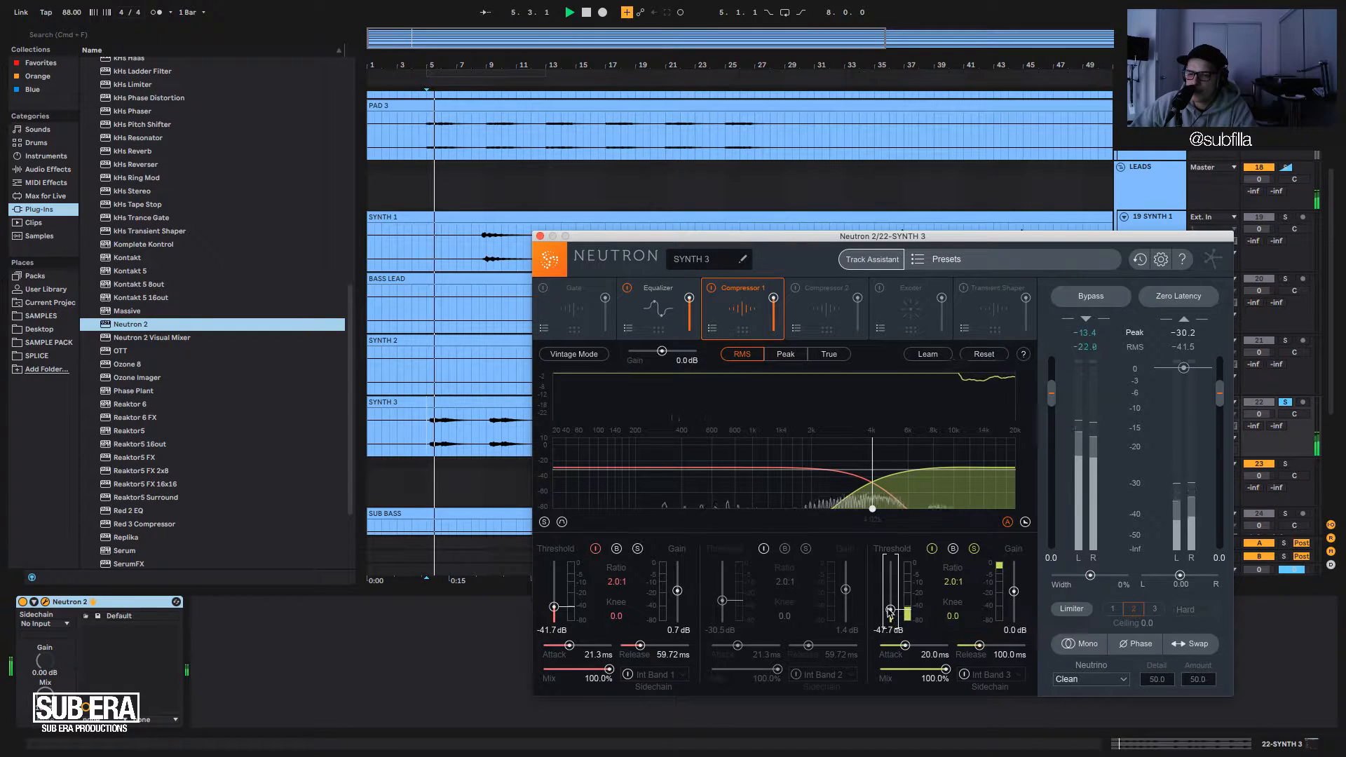
left_click_drag(1012, 589, 1014, 584)
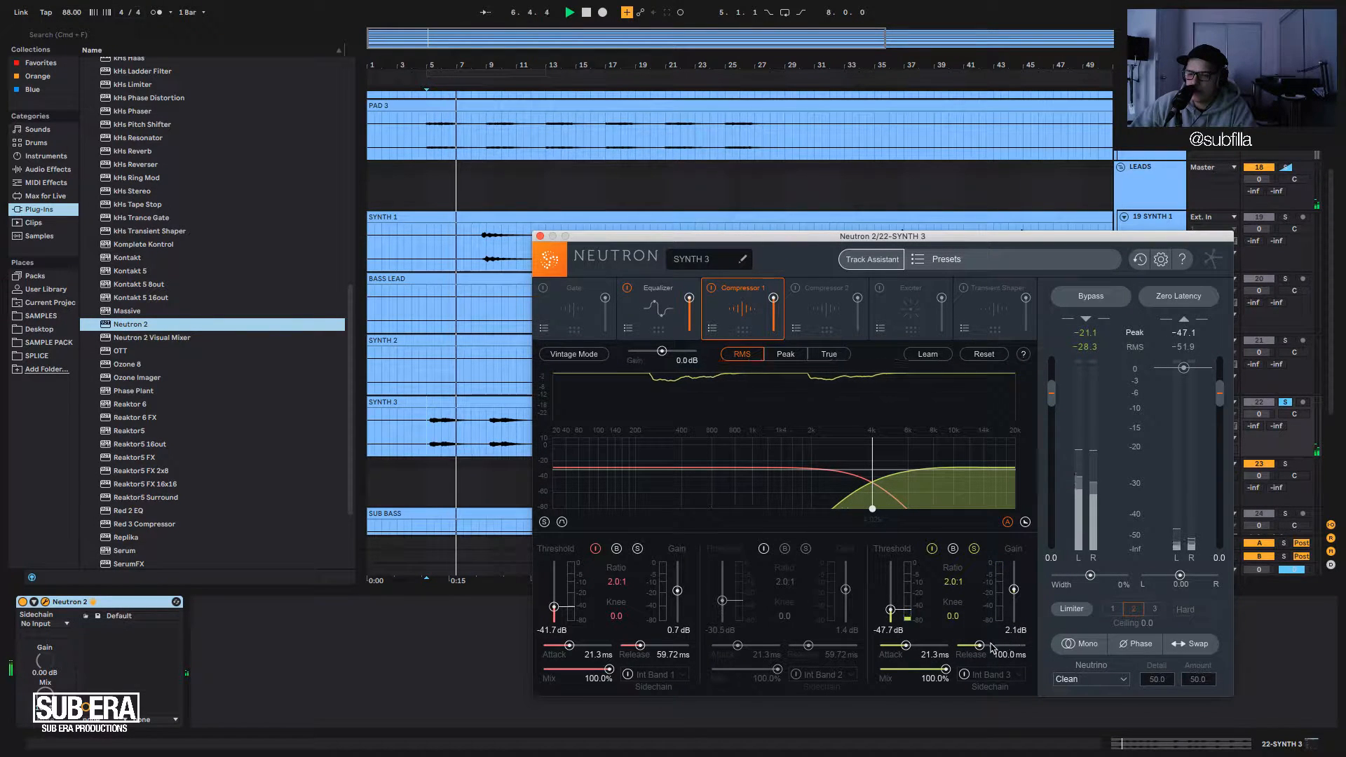
left_click_drag(981, 644, 979, 644)
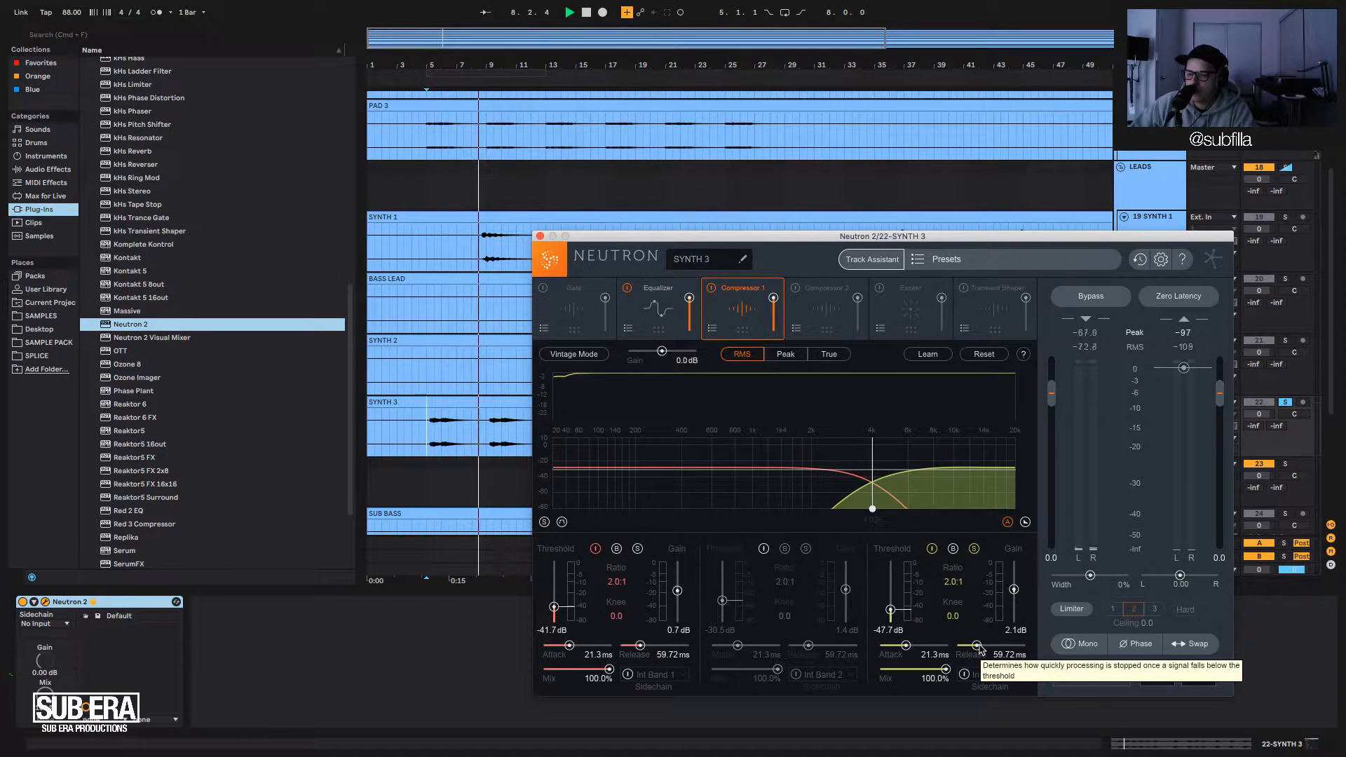
left_click_drag(979, 649, 980, 650)
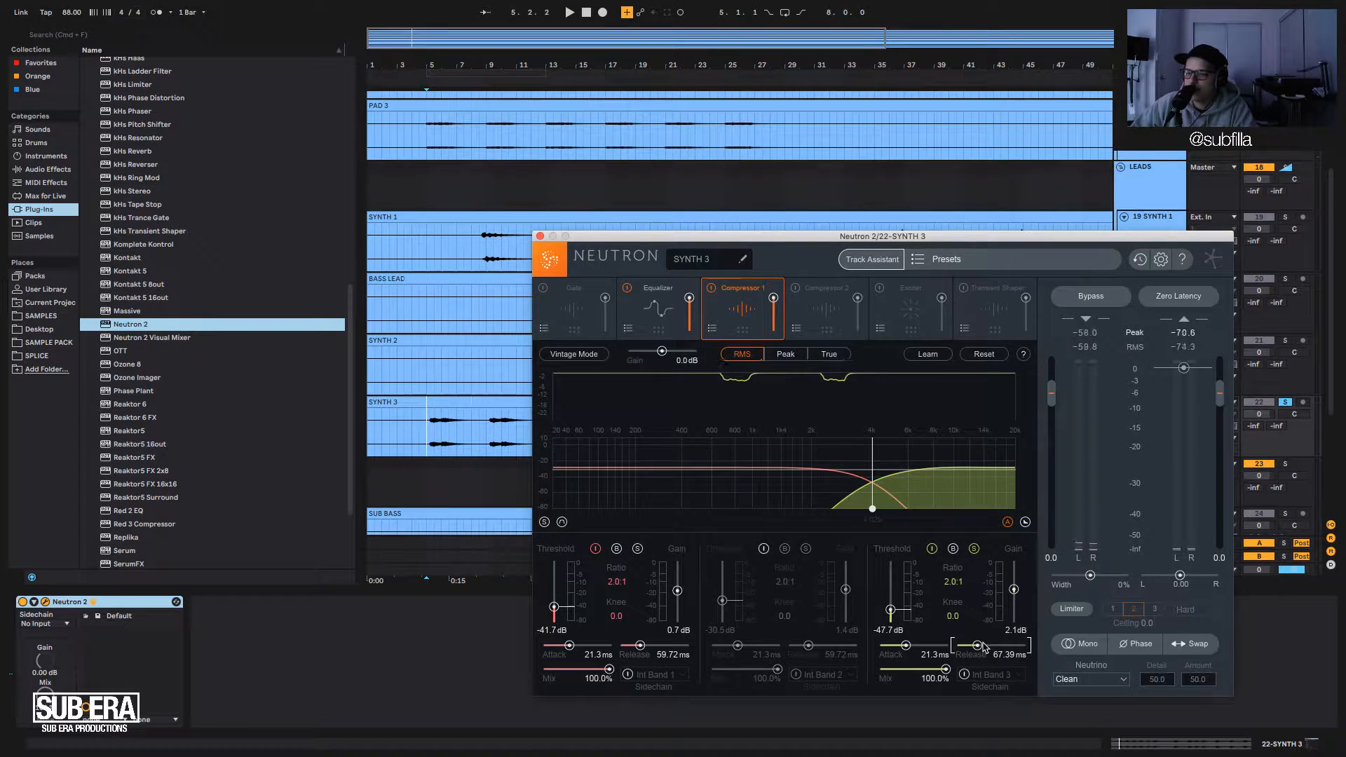
key("space")
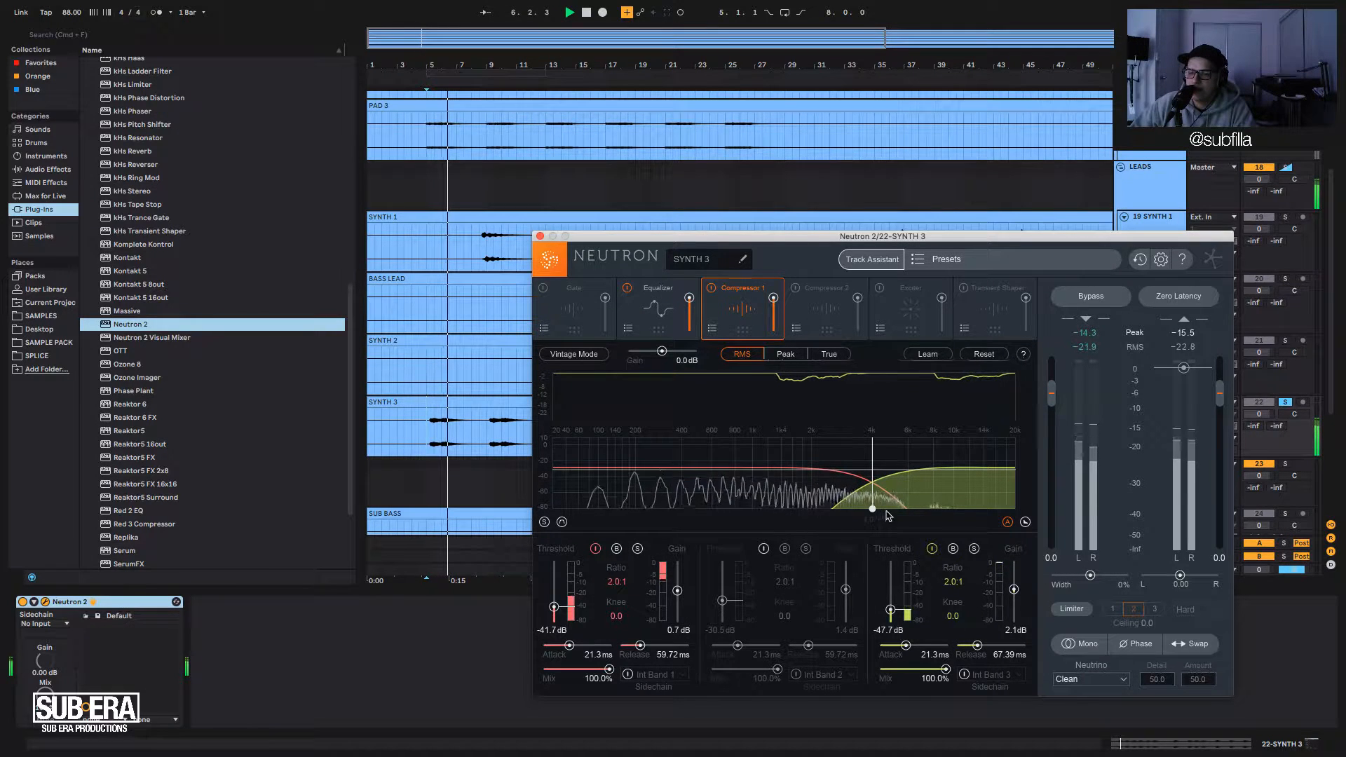
Reset compressor band 1's gain to 0.0 dB and switch Compressor 1 to True detection with Vintage Mode.
double_click(677, 591)
key("space")
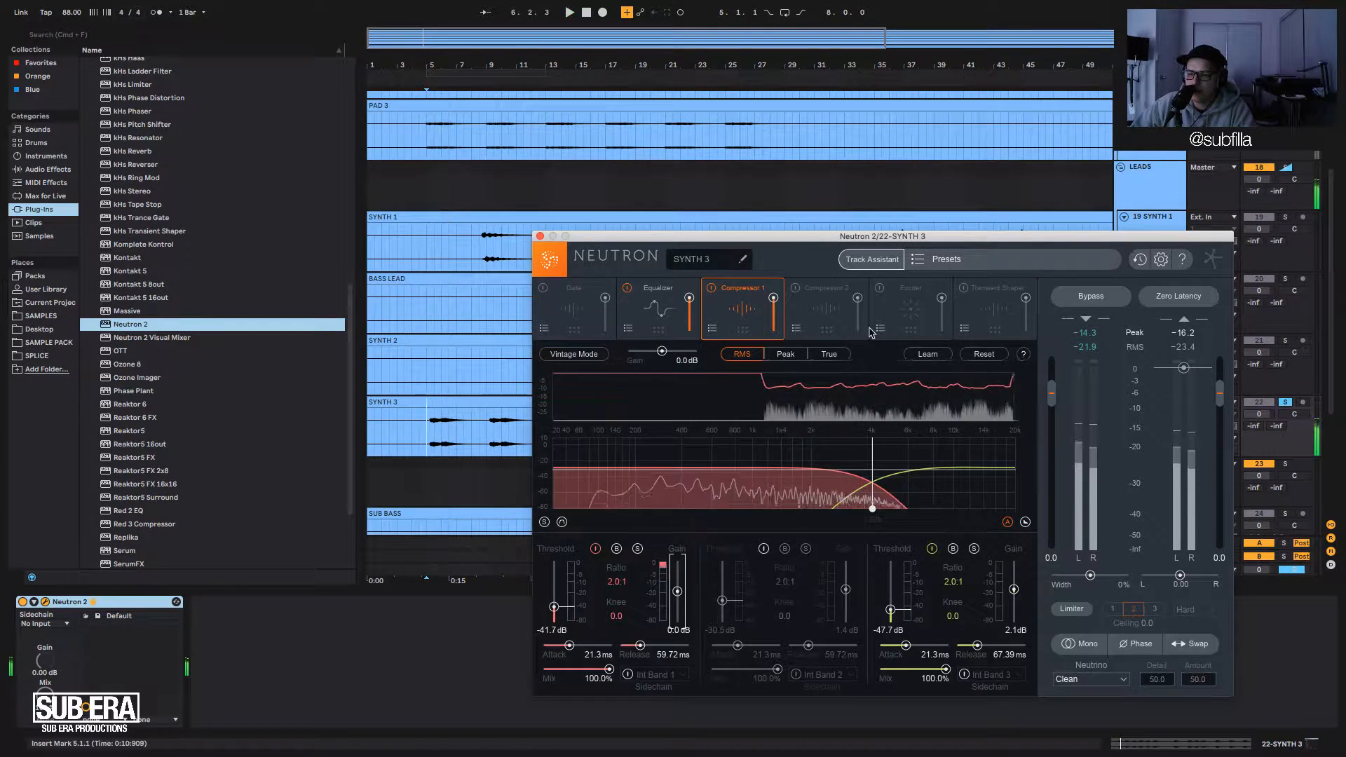
left_click(824, 326)
left_click(739, 326)
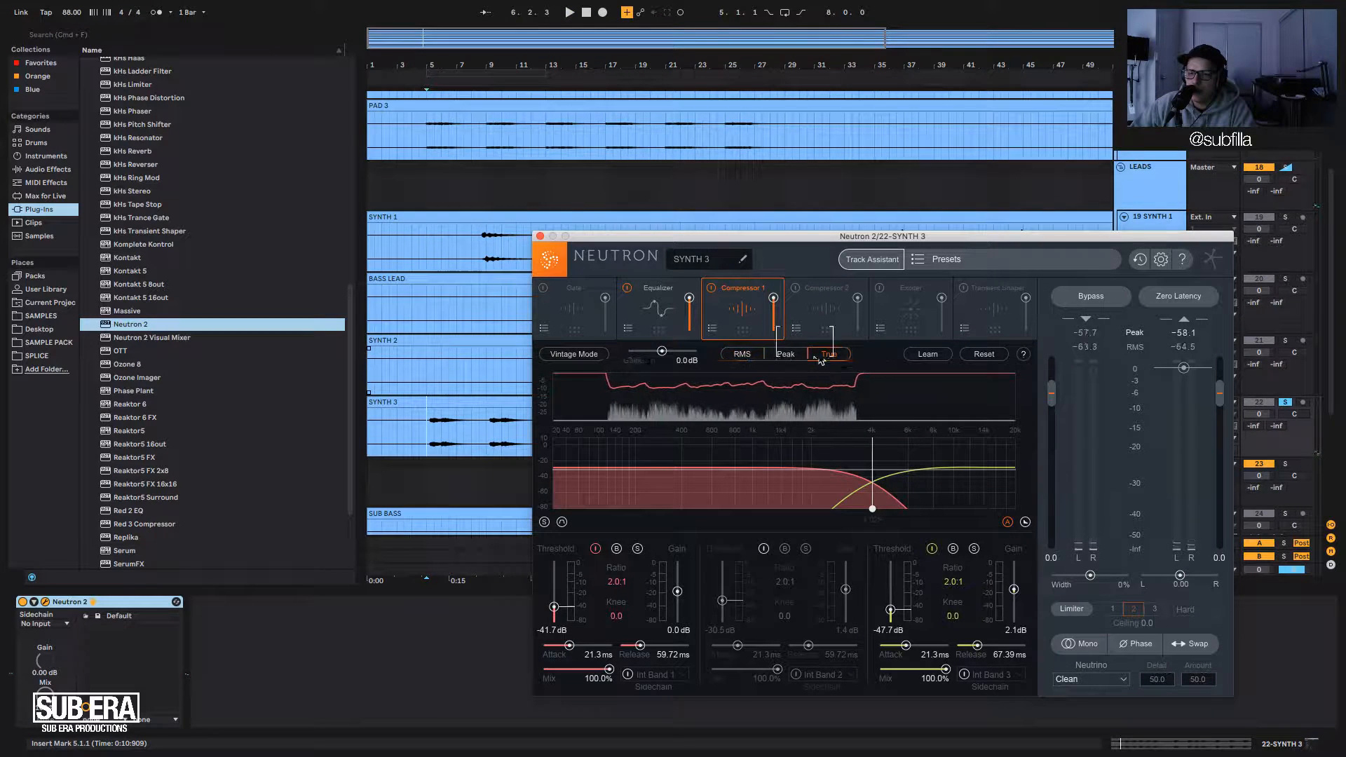
key("space")
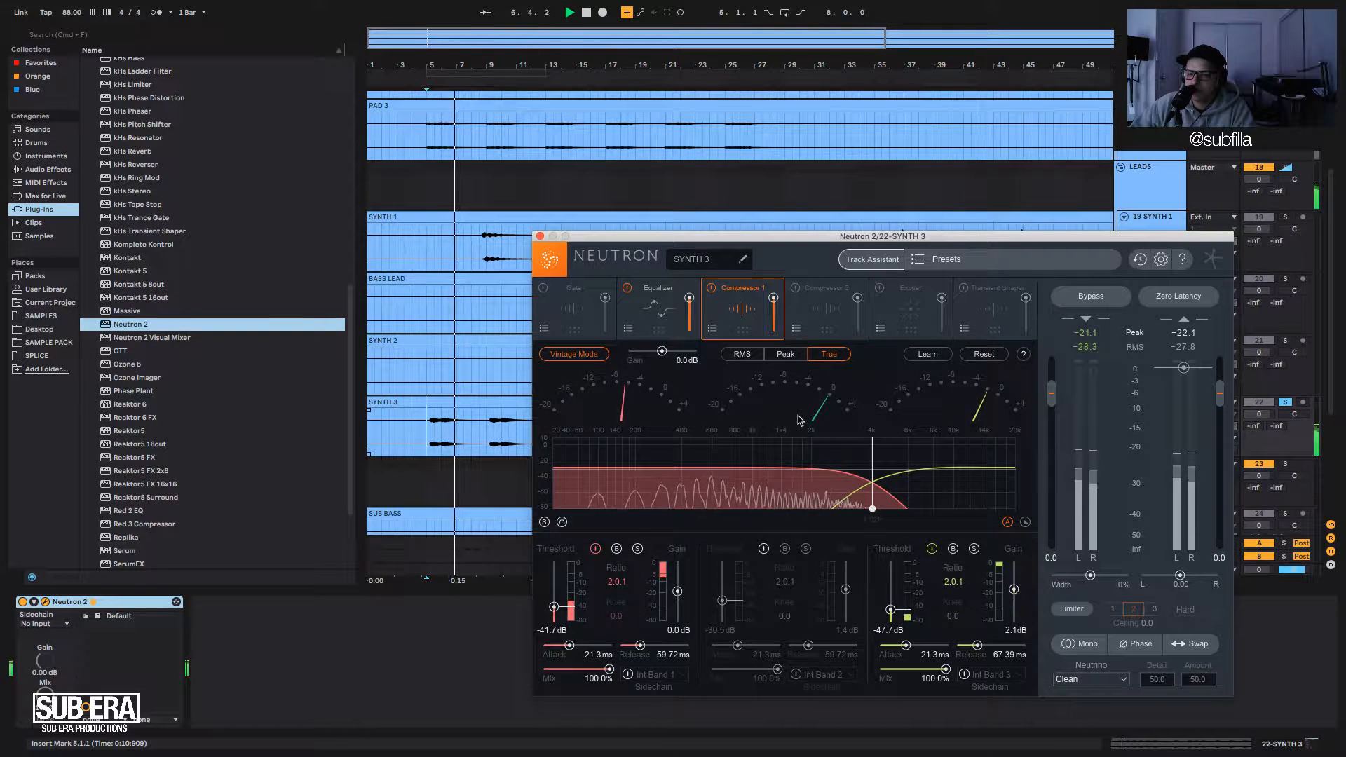
Enable SYNTH 3's Transient Shaper with 0.5 dB attack and 1.1 dB sustain during playback.
left_click(838, 305)
left_click(889, 293)
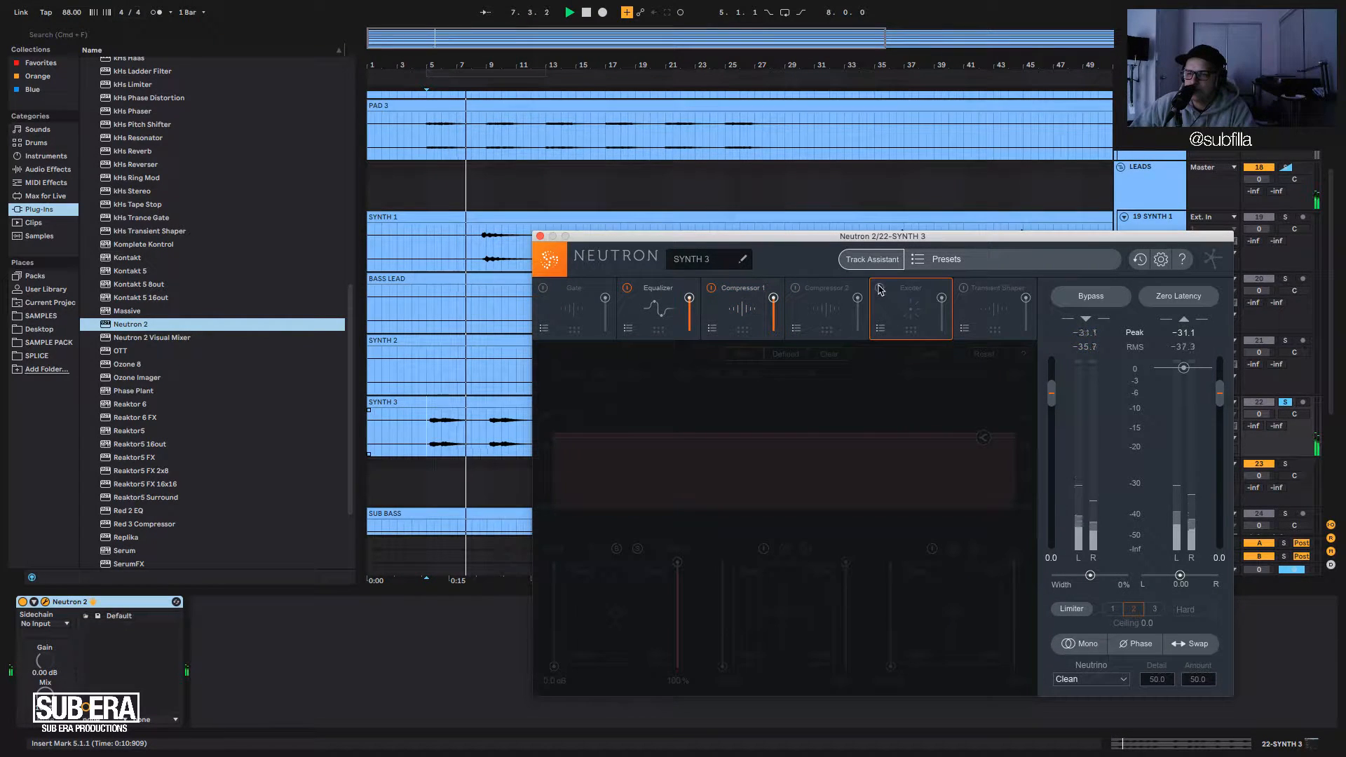
left_click(967, 291)
left_click(965, 288)
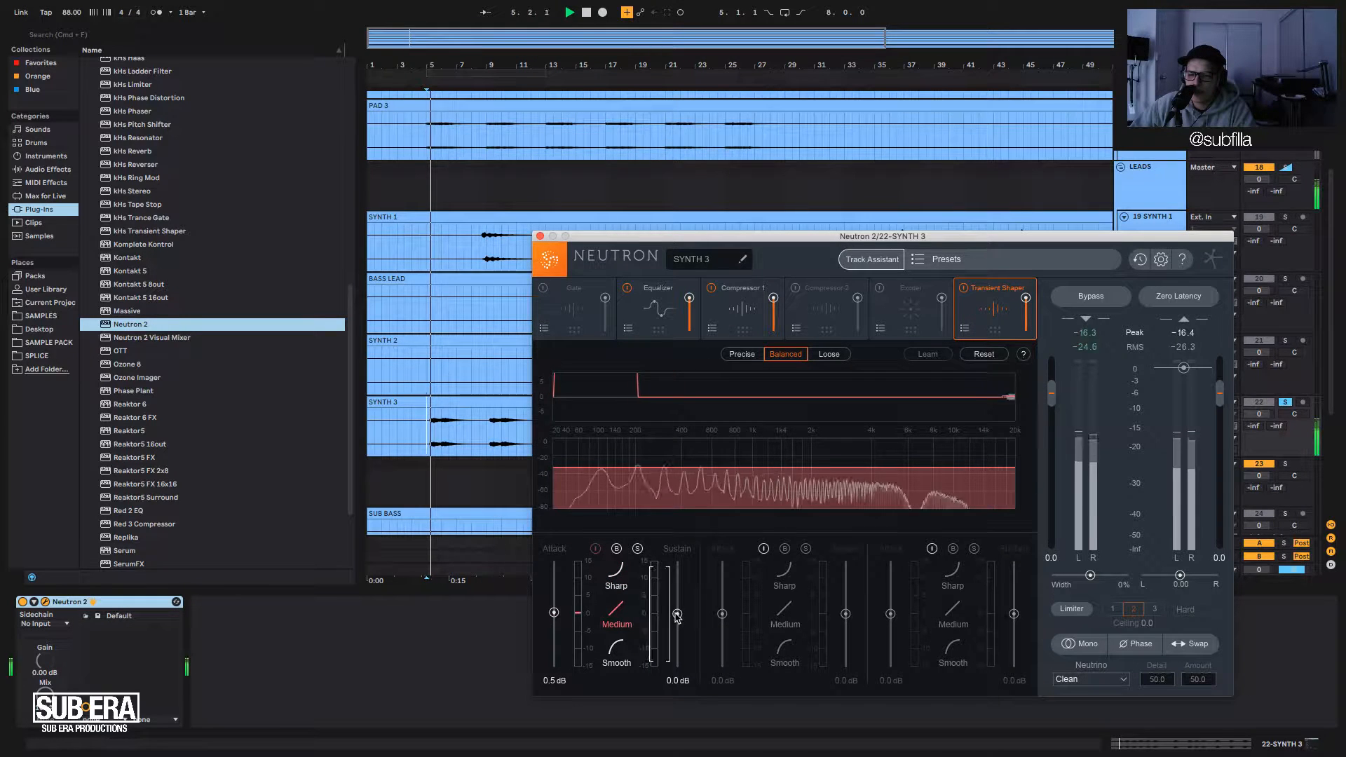
left_click_drag(677, 614, 677, 611)
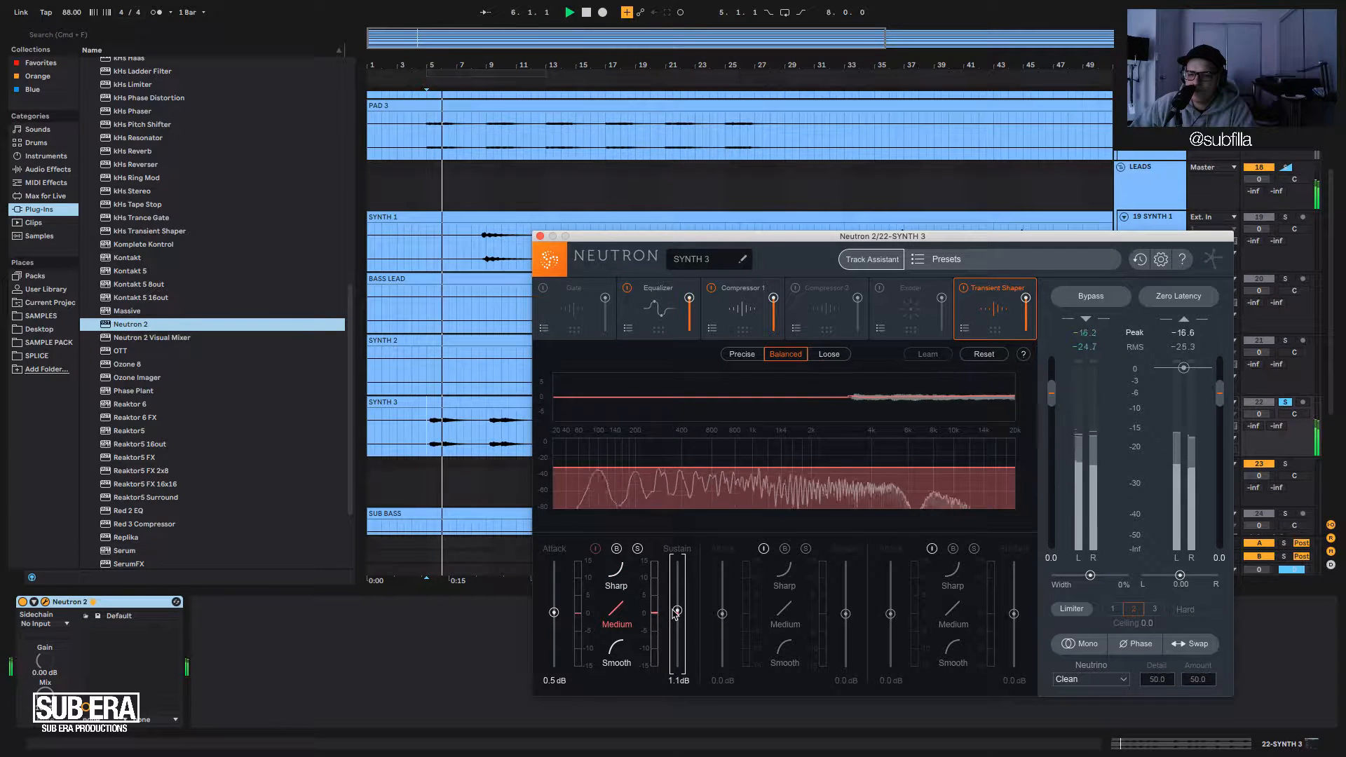
Set the Transient Shaper's first band to 2.1 dB attack and 1.3 dB sustain, and enable its second band.
double_click(554, 614)
key("space")
key("space")
left_click_drag(554, 614, 554, 608)
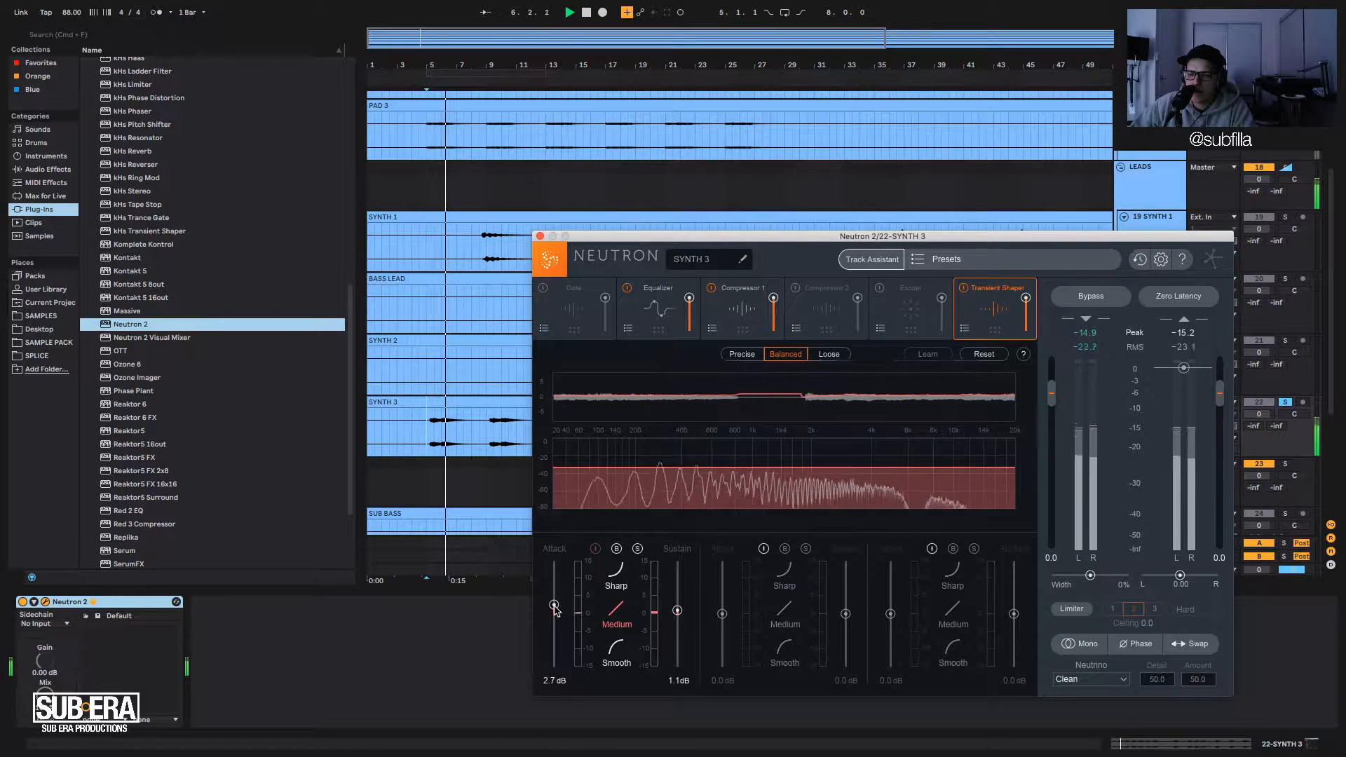
left_click(554, 609)
key("space")
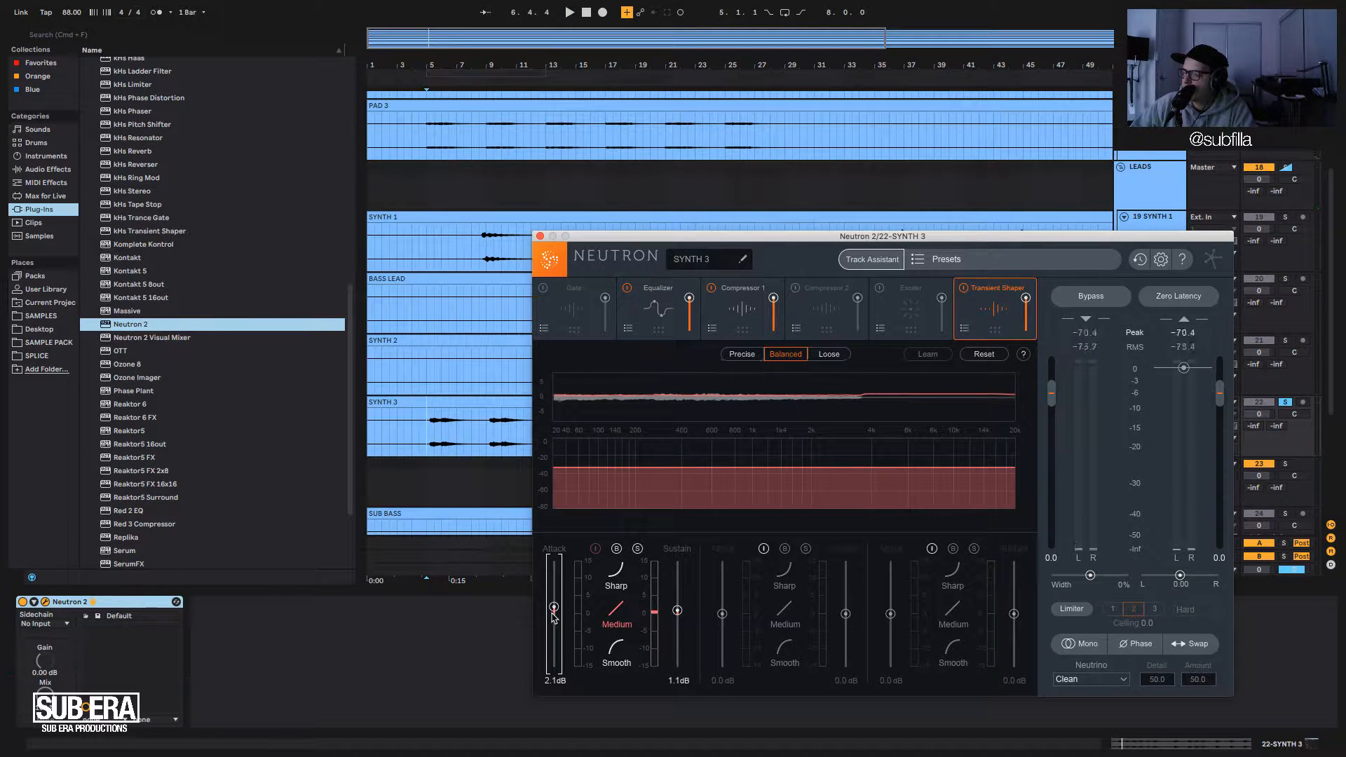
key("space")
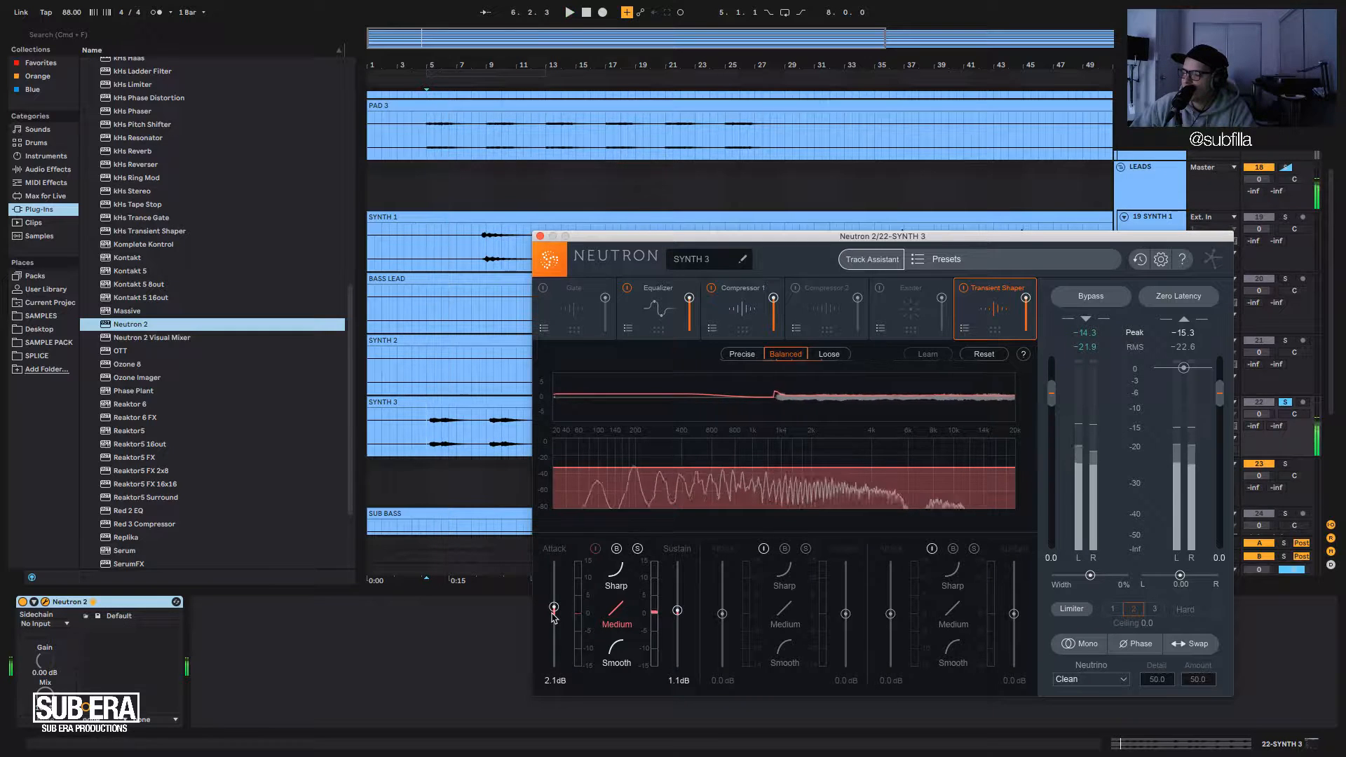
key("space")
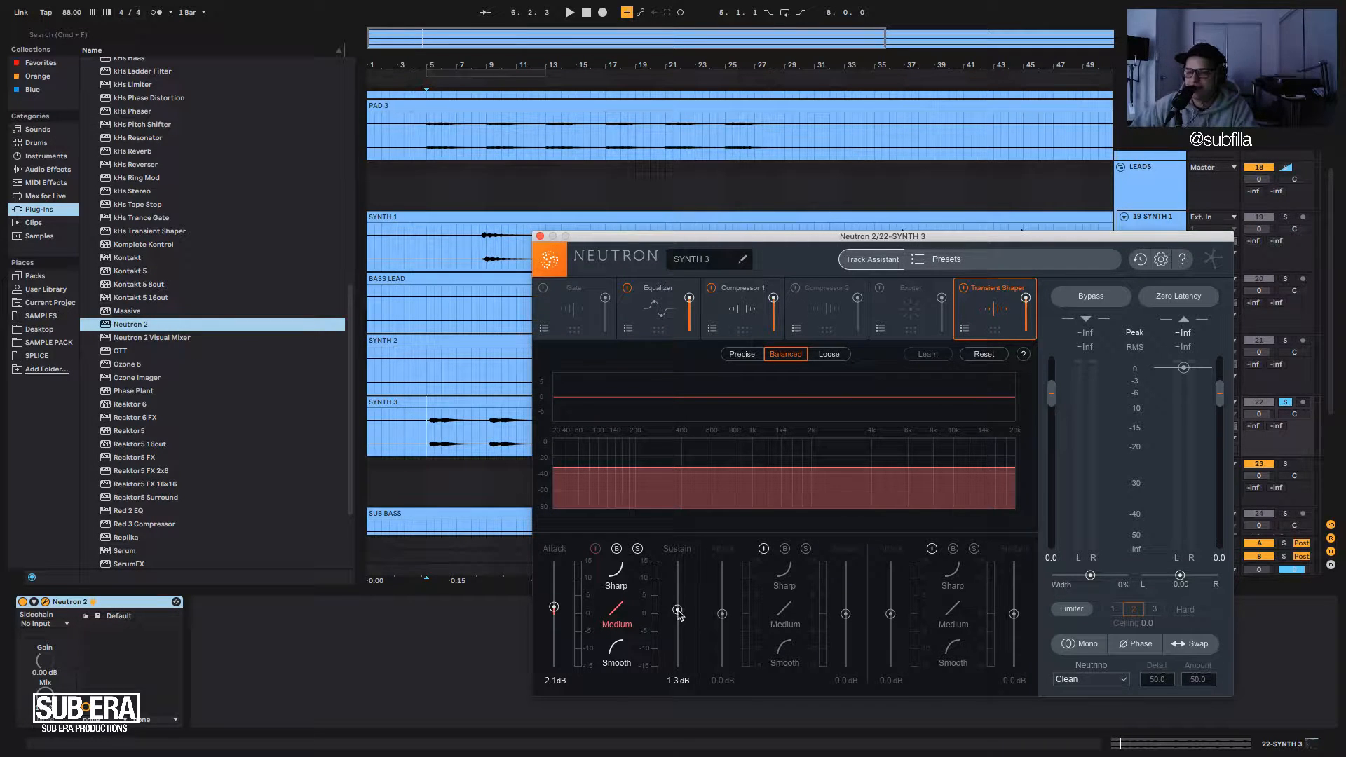
key("space")
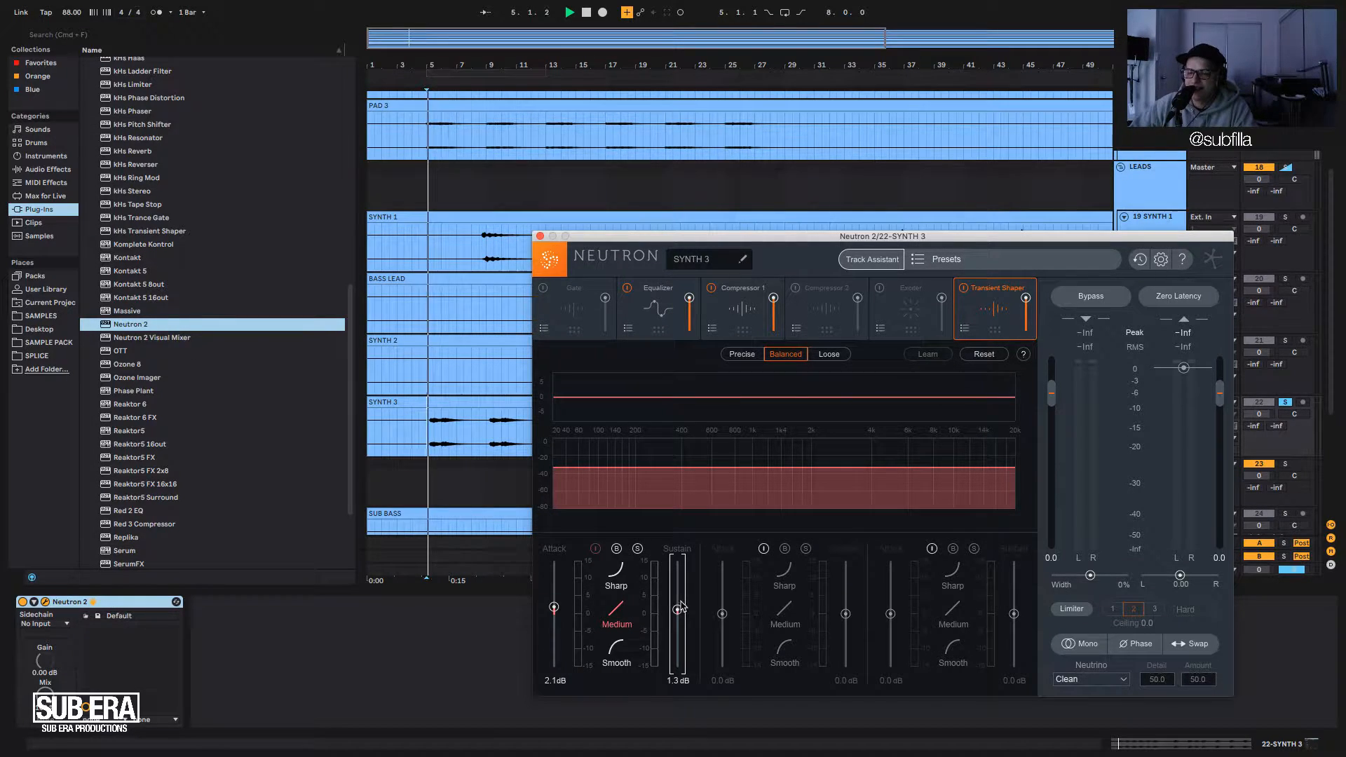
left_click(764, 550)
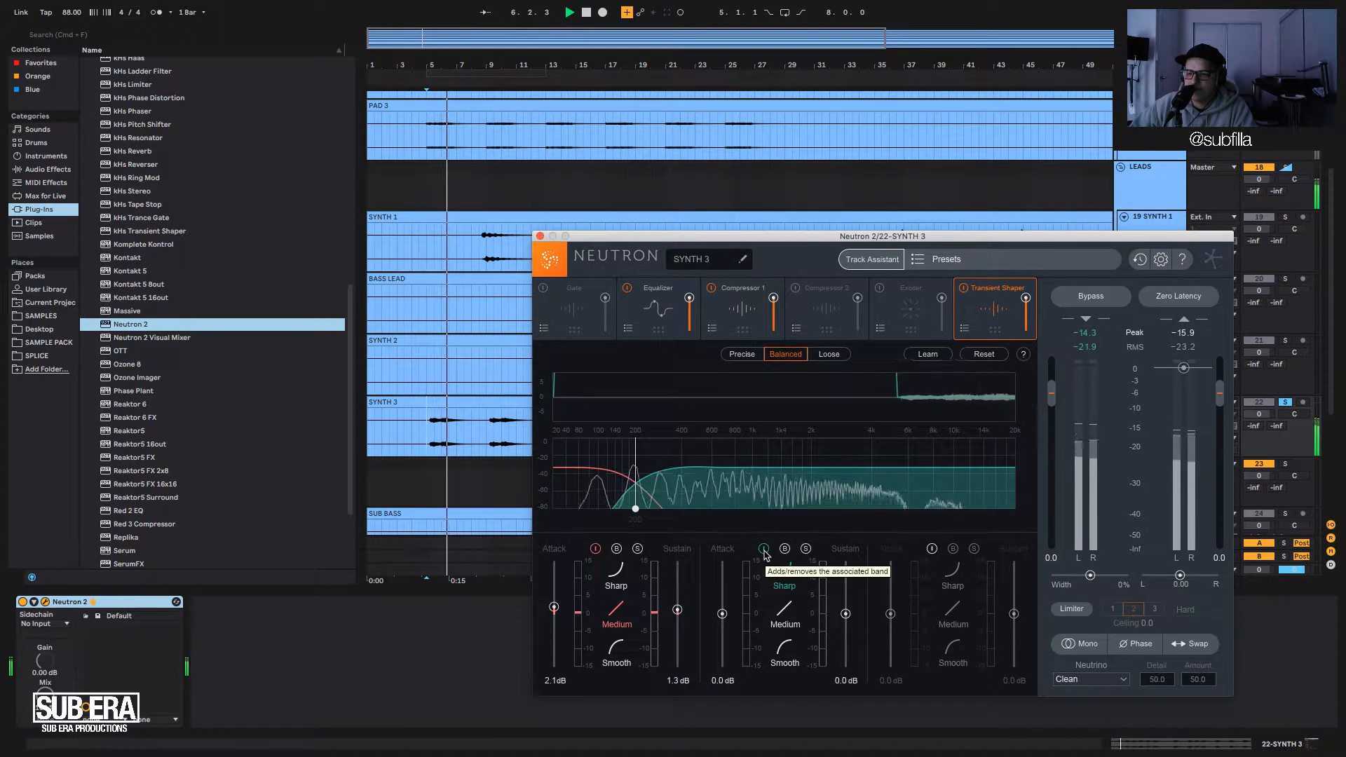
Try the Exciter on SYNTH 3's highs with about 1.5 dB drive toward Tape, and switch the module off again.
left_click(911, 309)
left_click(879, 287)
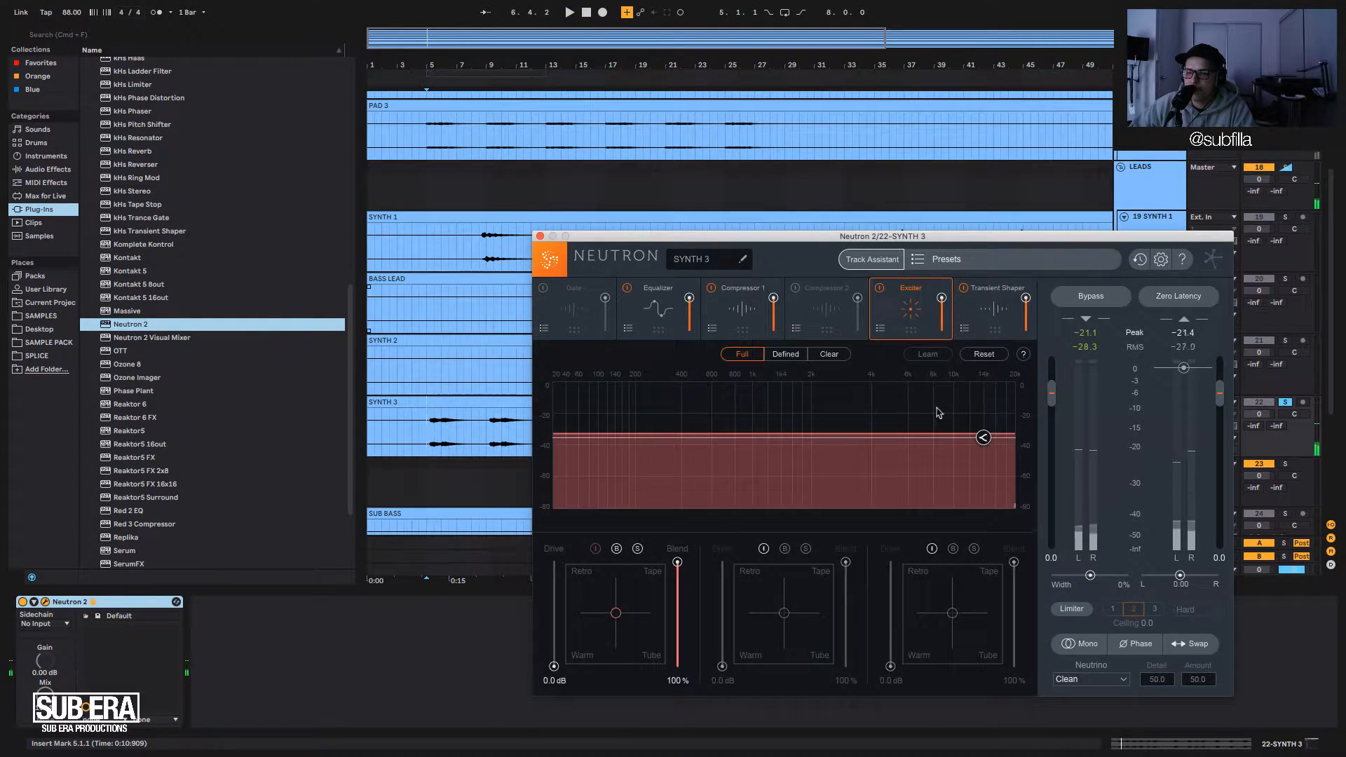
left_click(931, 549)
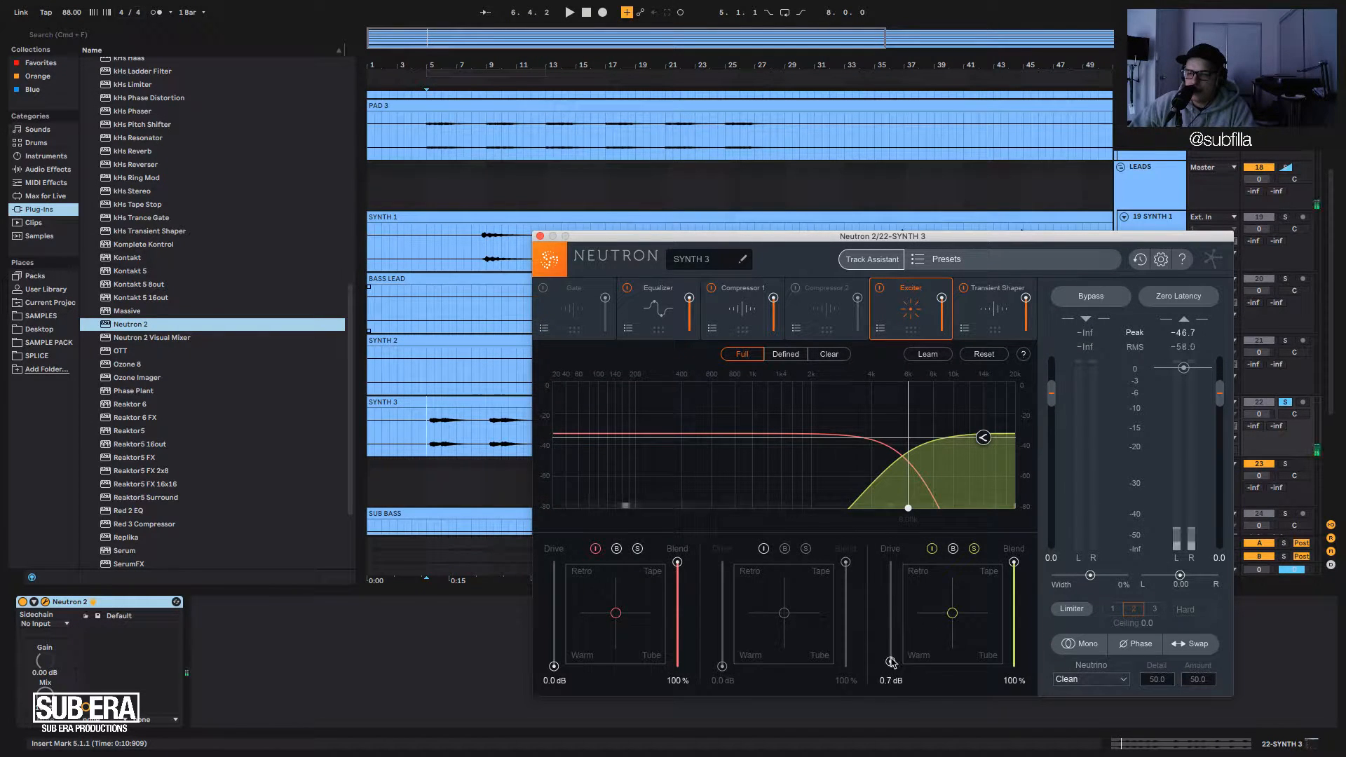
left_click_drag(892, 663, 954, 624)
key("space")
left_click_drag(891, 660, 892, 657)
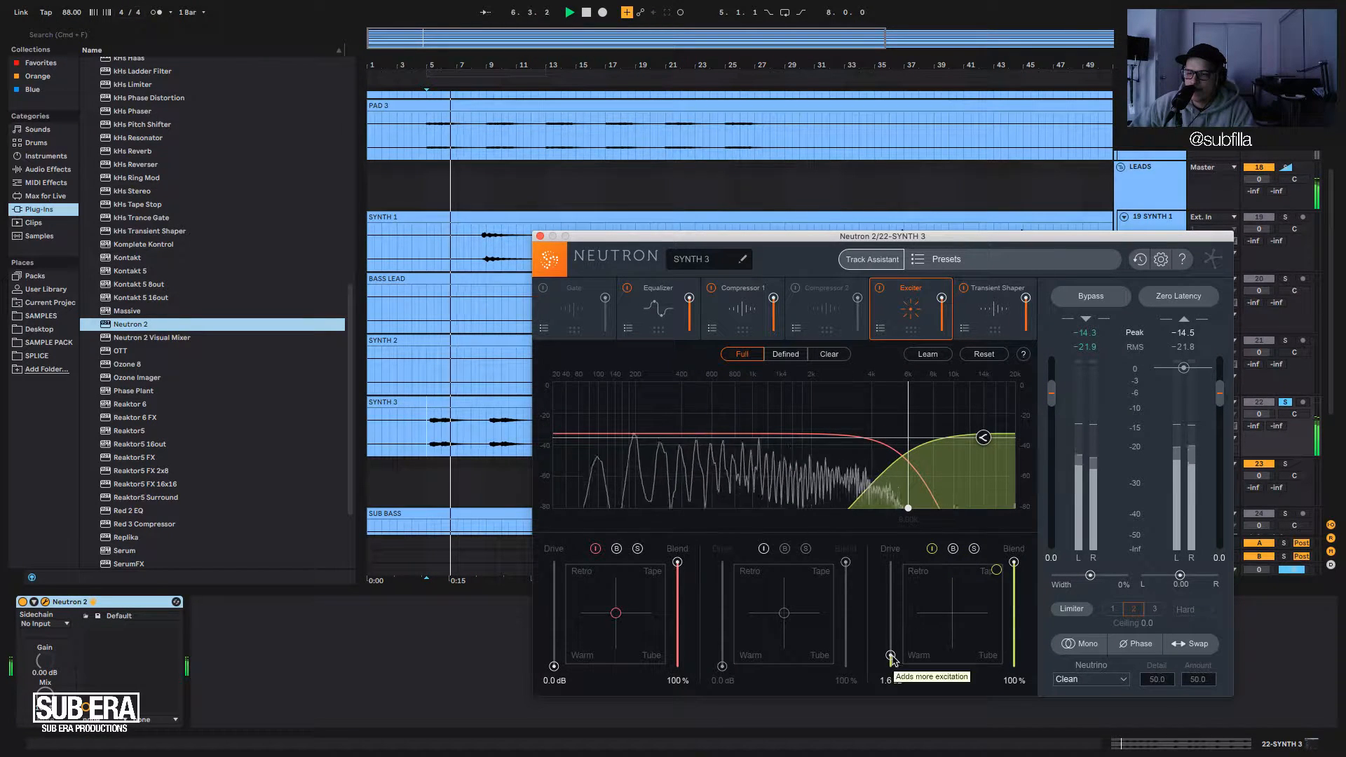
left_click_drag(891, 656, 892, 657)
left_click(932, 550)
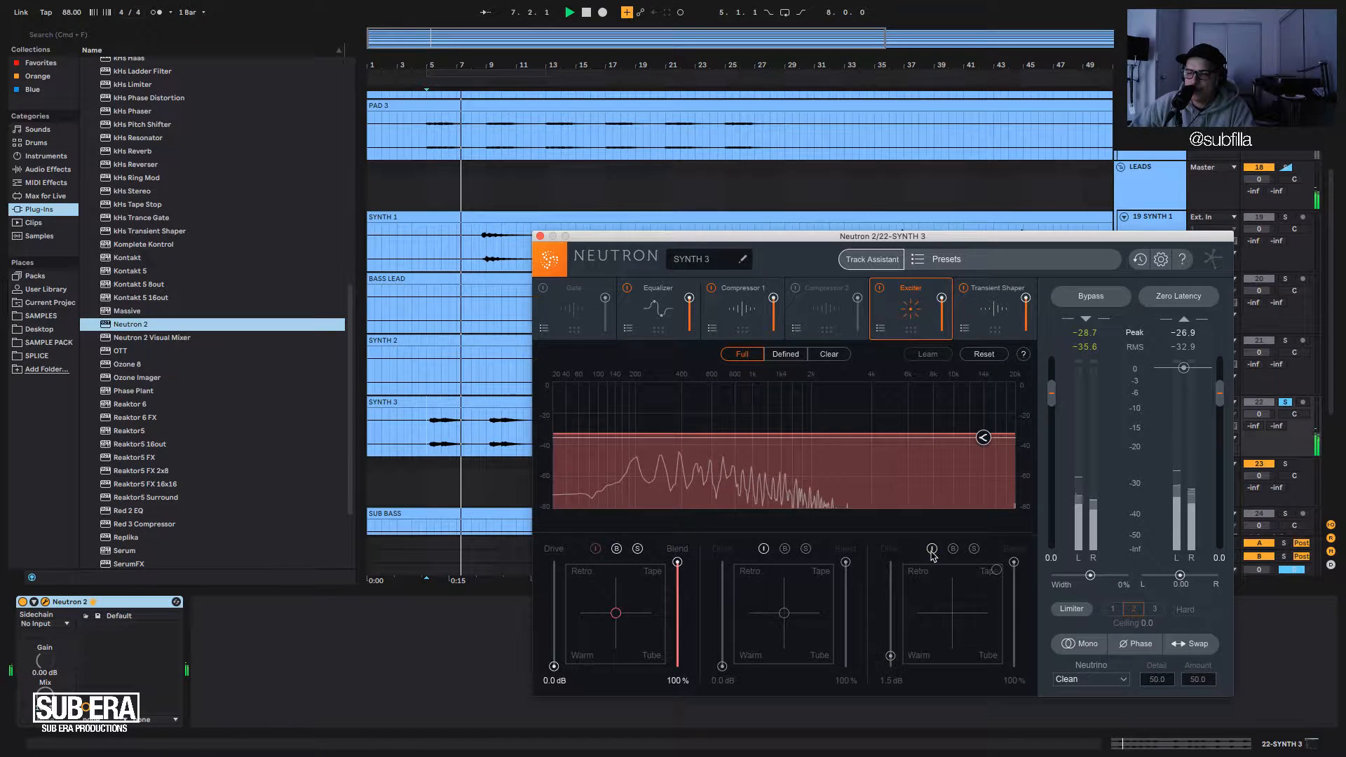
left_click(879, 288)
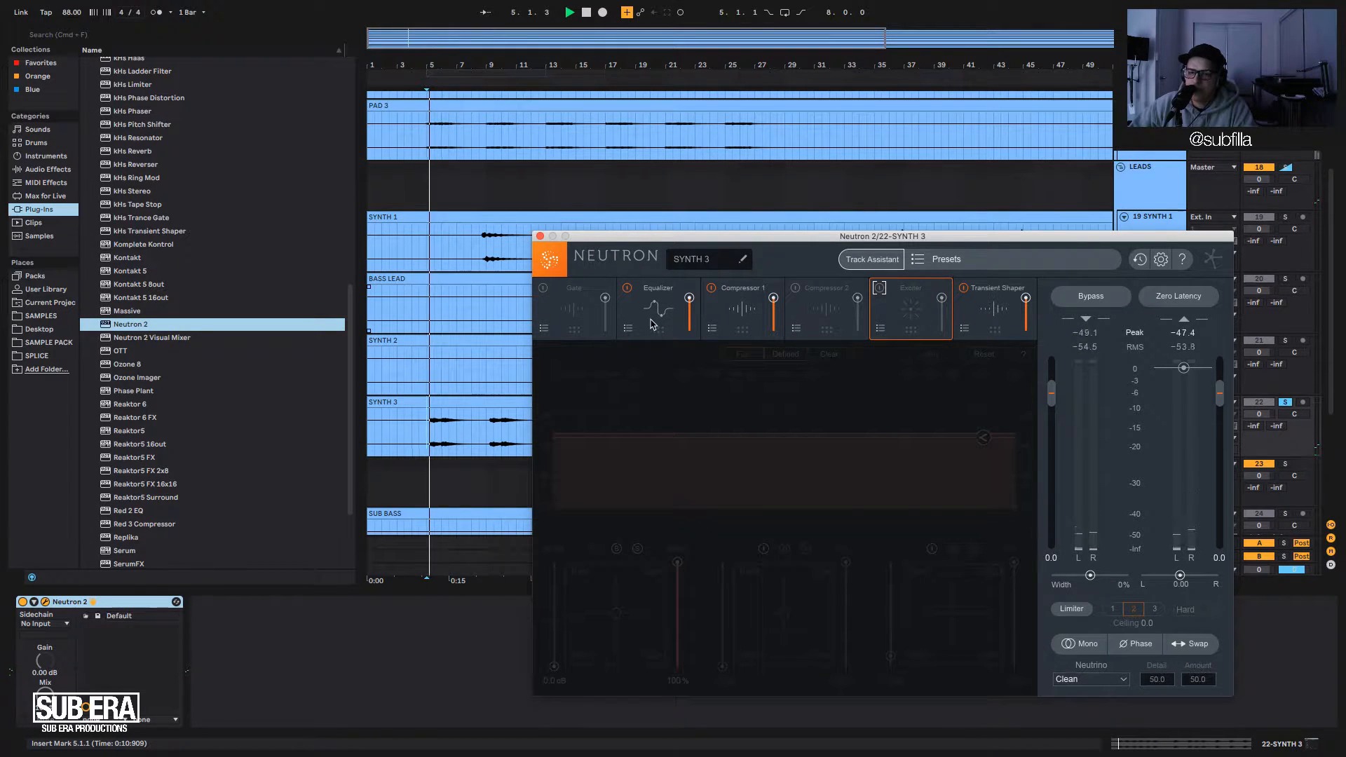
Close SYNTH 3's Neutron window and unsolo the track to hear it in the mix.
left_click(540, 236)
left_click(1287, 404)
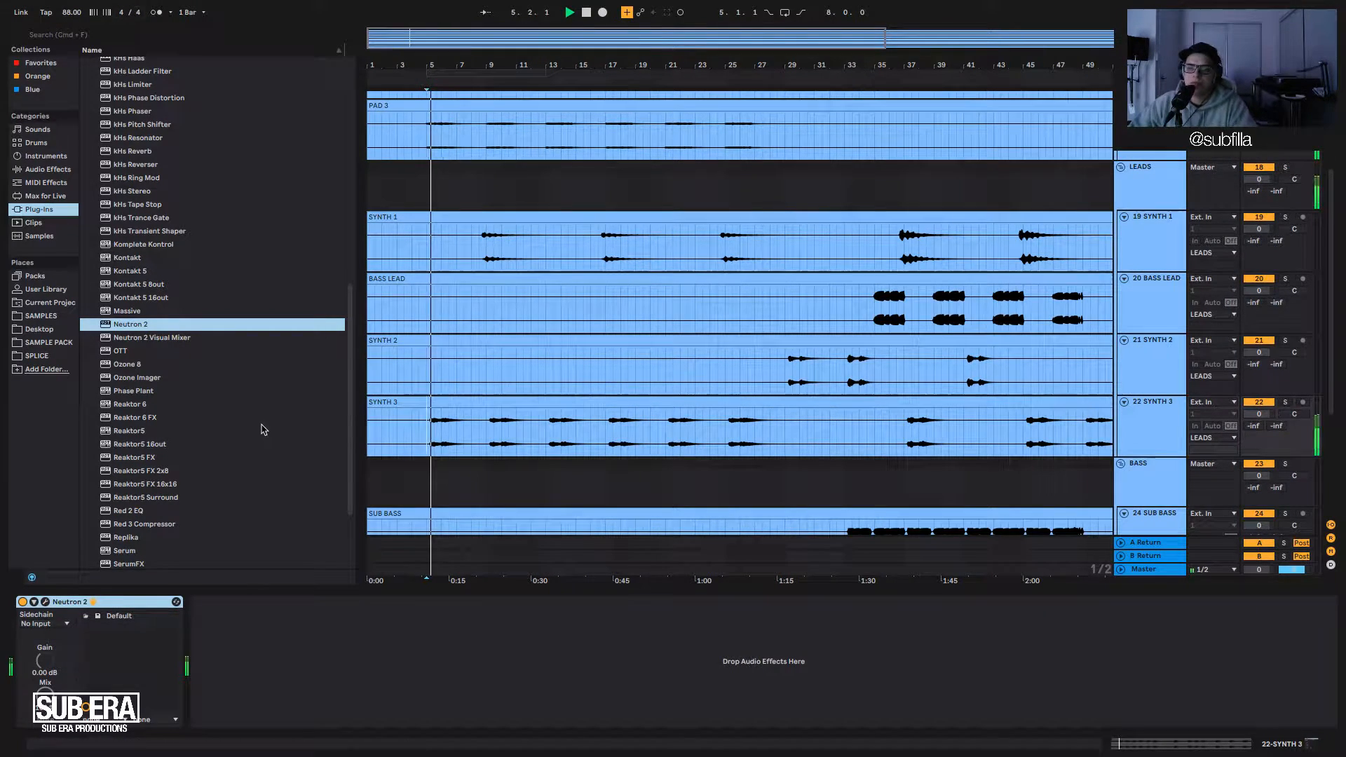
key("space")
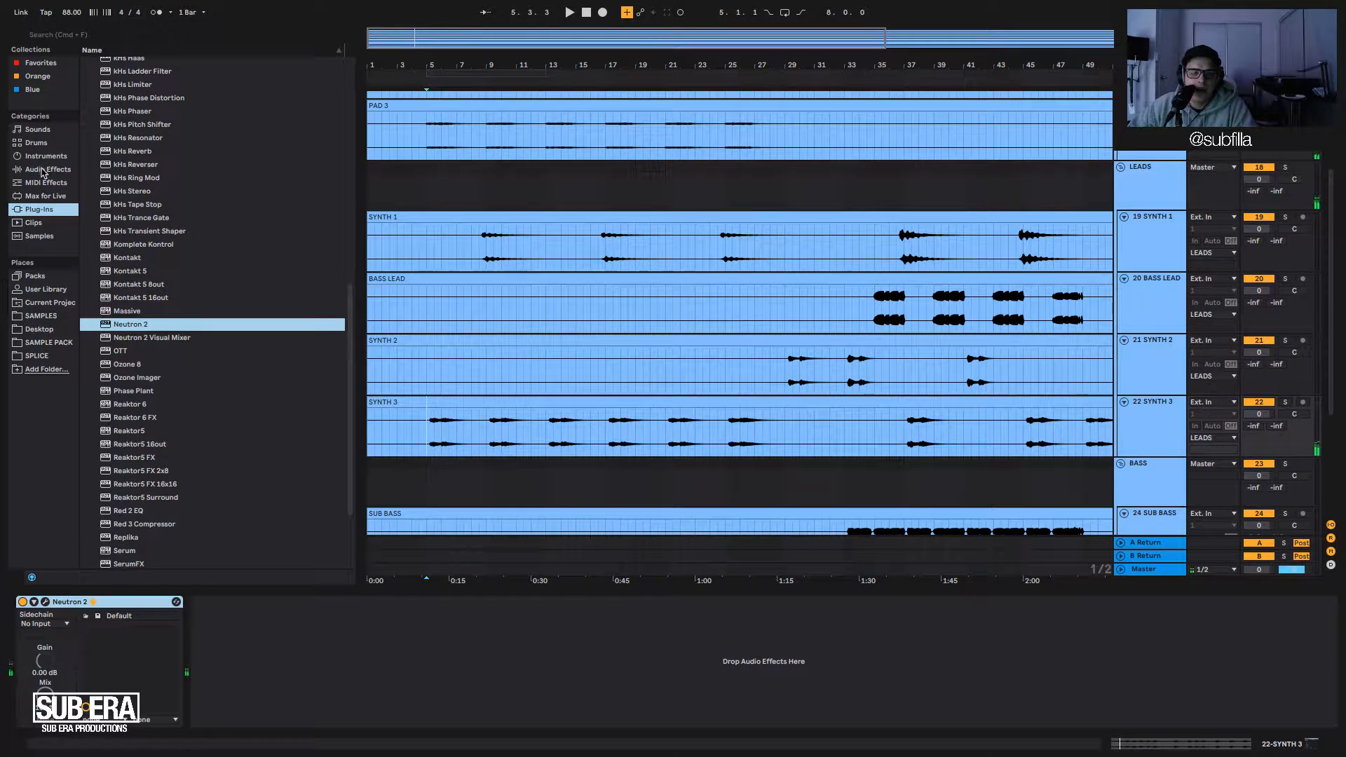
Add a Utility after Neutron on SYNTH 3, enable Bass Mono at 193 Hz and play the passage.
left_click(40, 171)
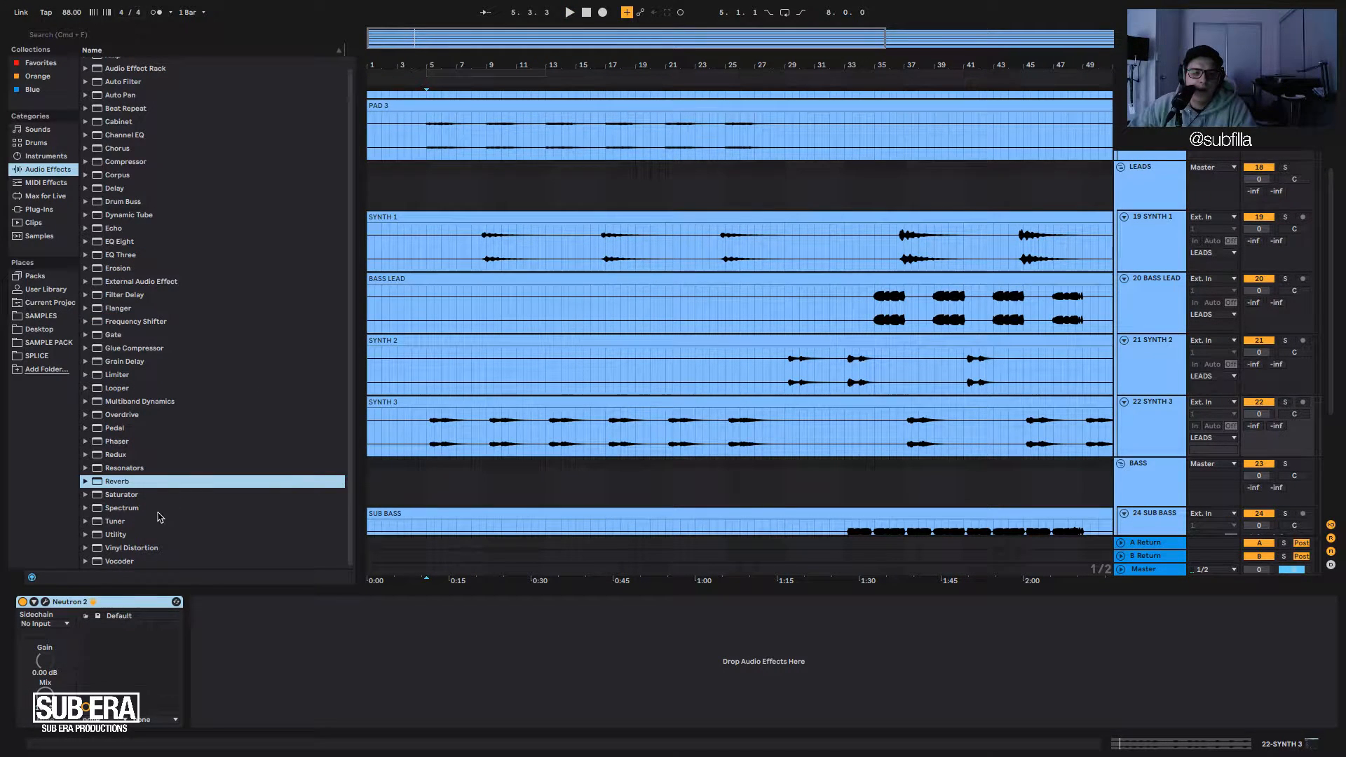
left_click(118, 536)
scroll(118, 537, "up", 1)
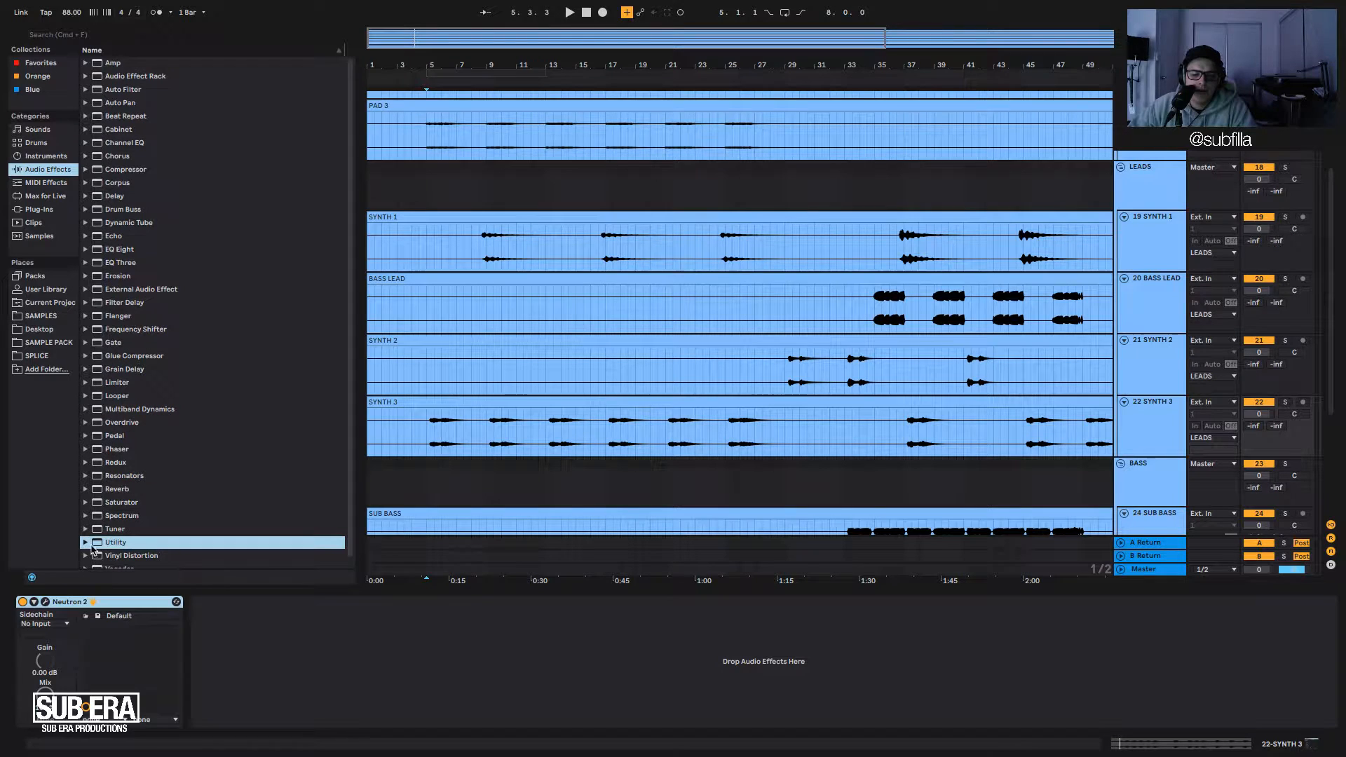
left_click_drag(102, 542, 289, 660)
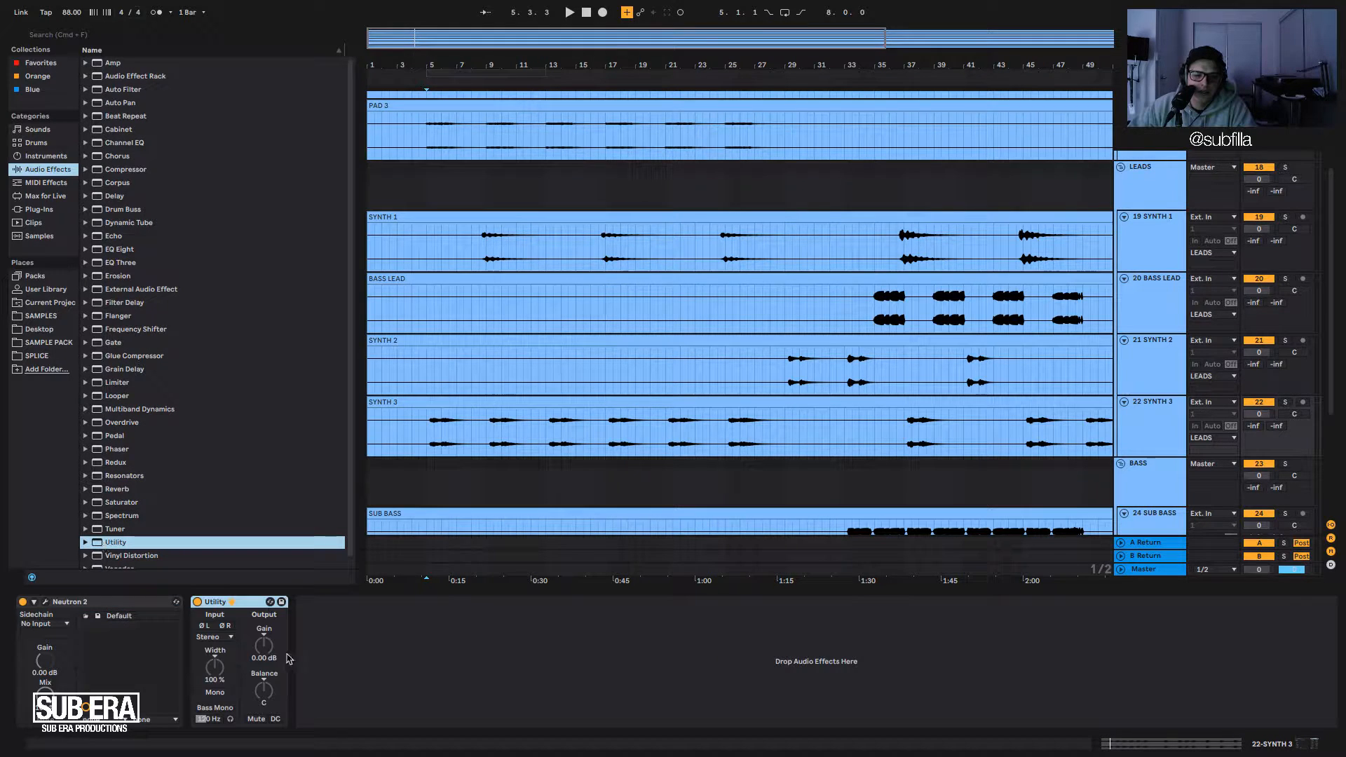
left_click(221, 709)
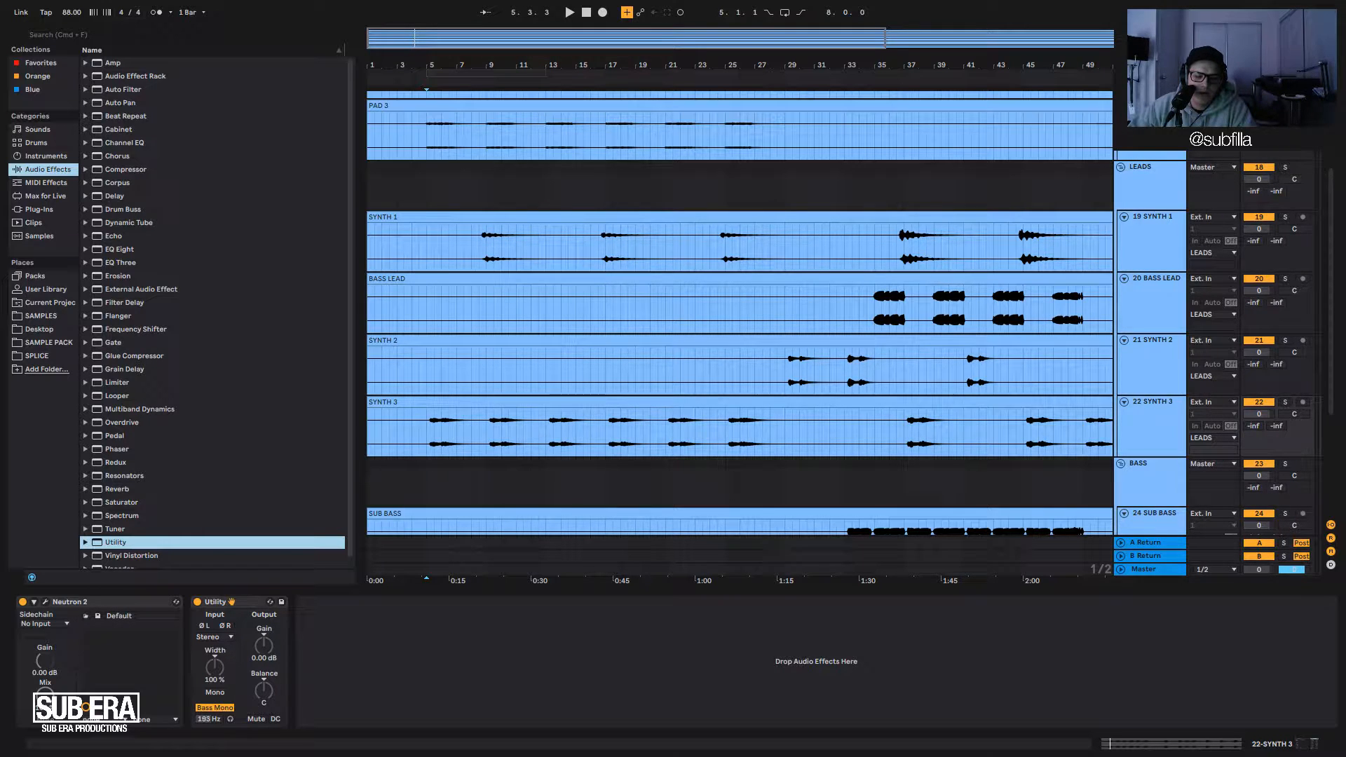
key("space")
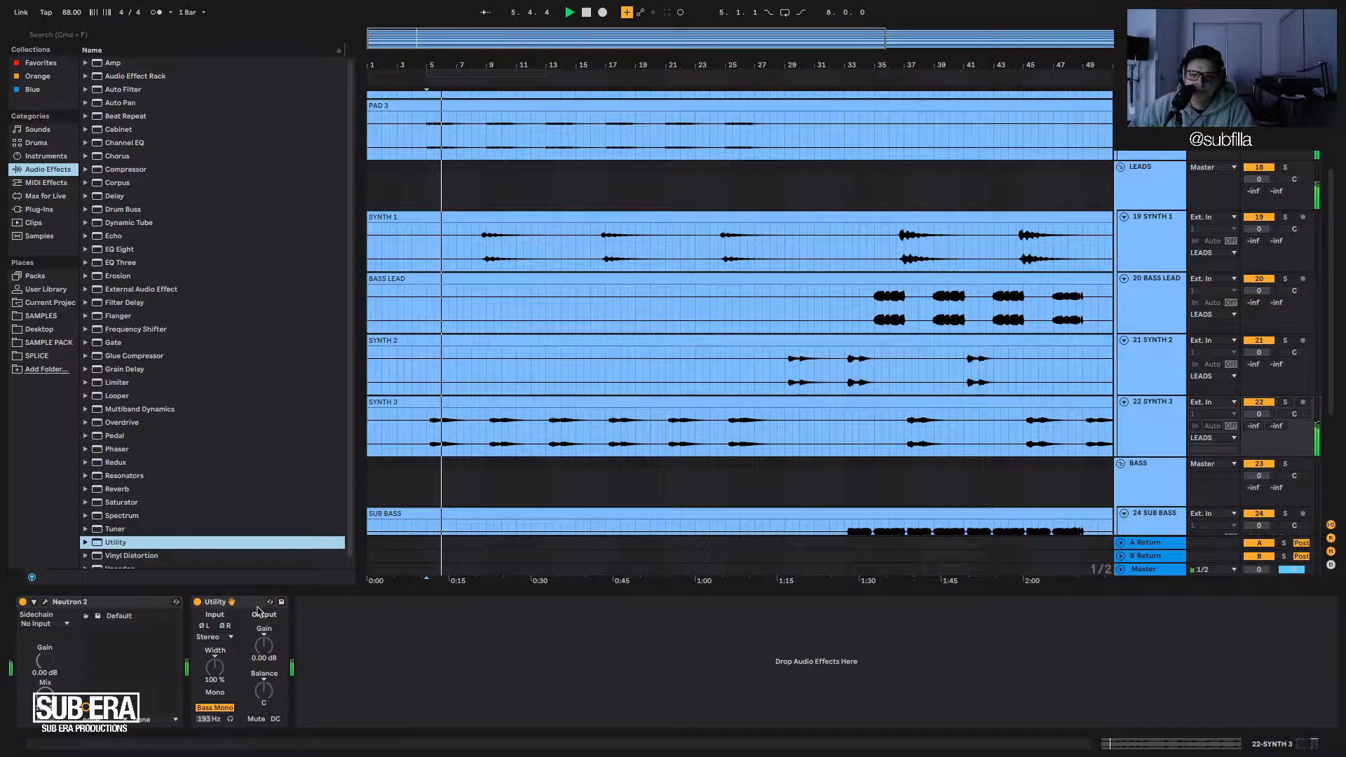
Solo SYNTH 3 and add an Ozone Imager after the Utility with Stereoize enabled at amount 6.8.
left_click(1287, 405)
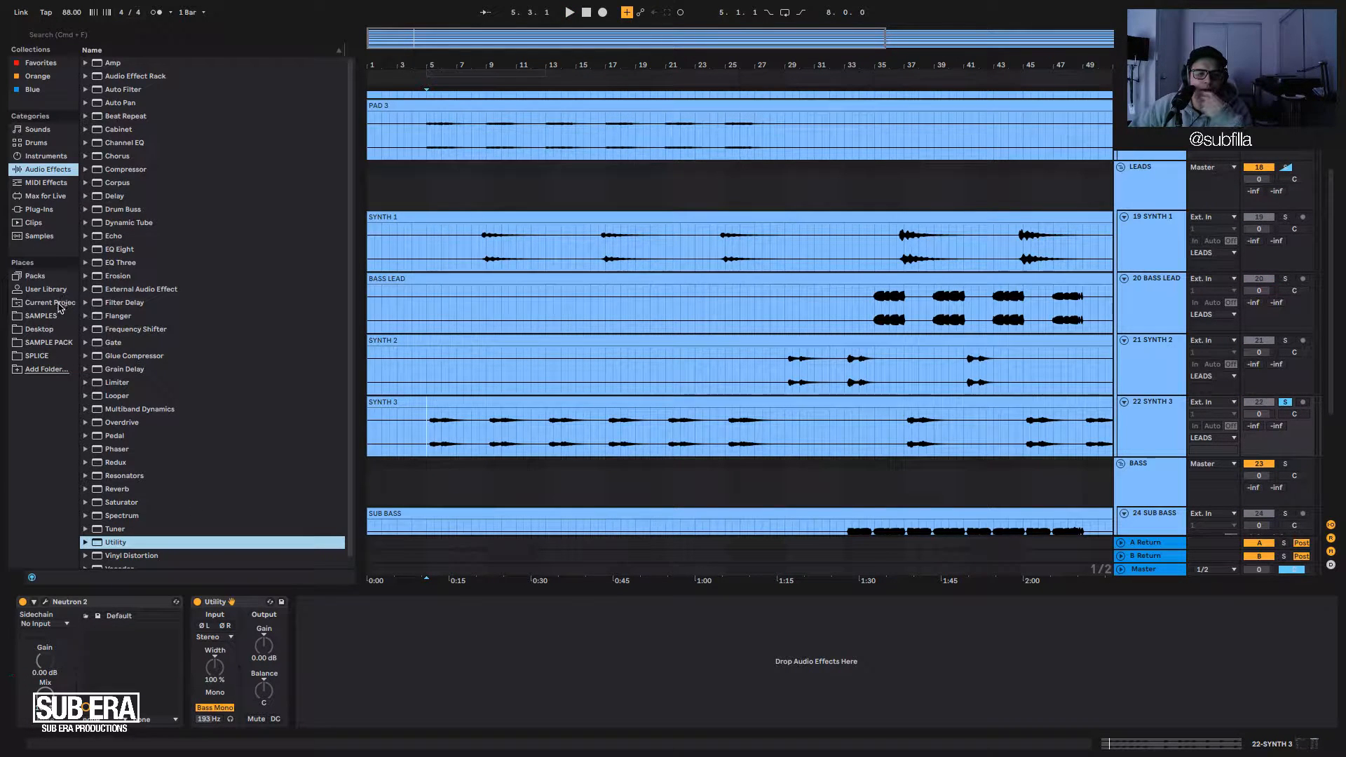
left_click(39, 208)
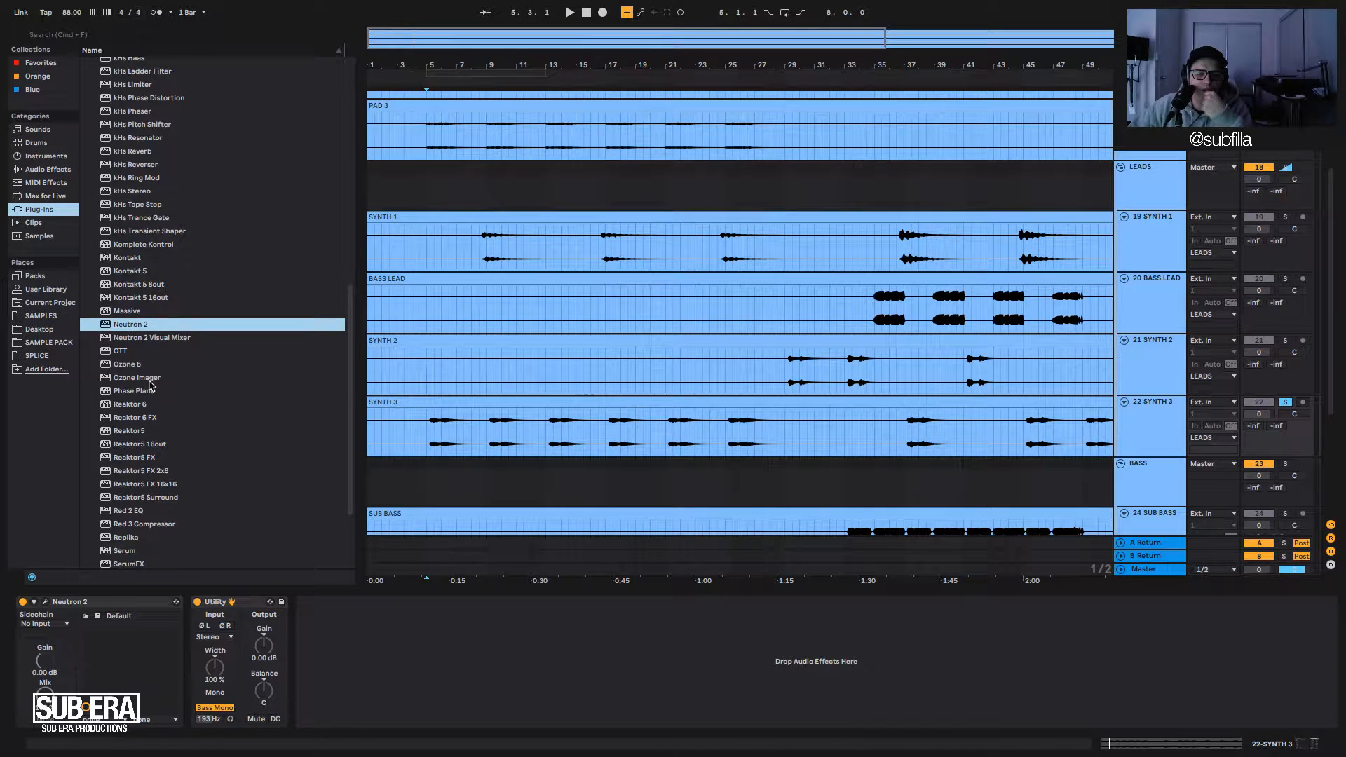
left_click_drag(148, 381, 359, 662)
left_click(326, 602)
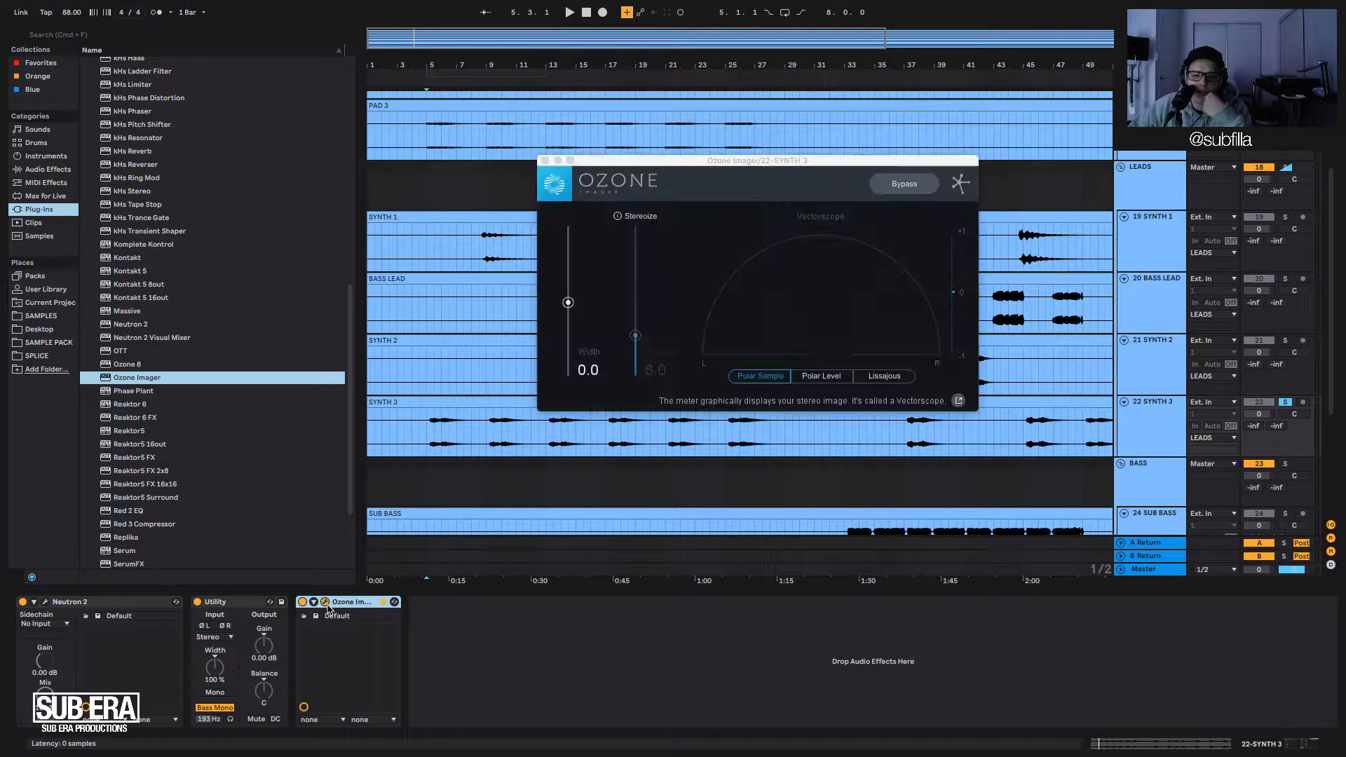
left_click_drag(636, 275, 646, 359)
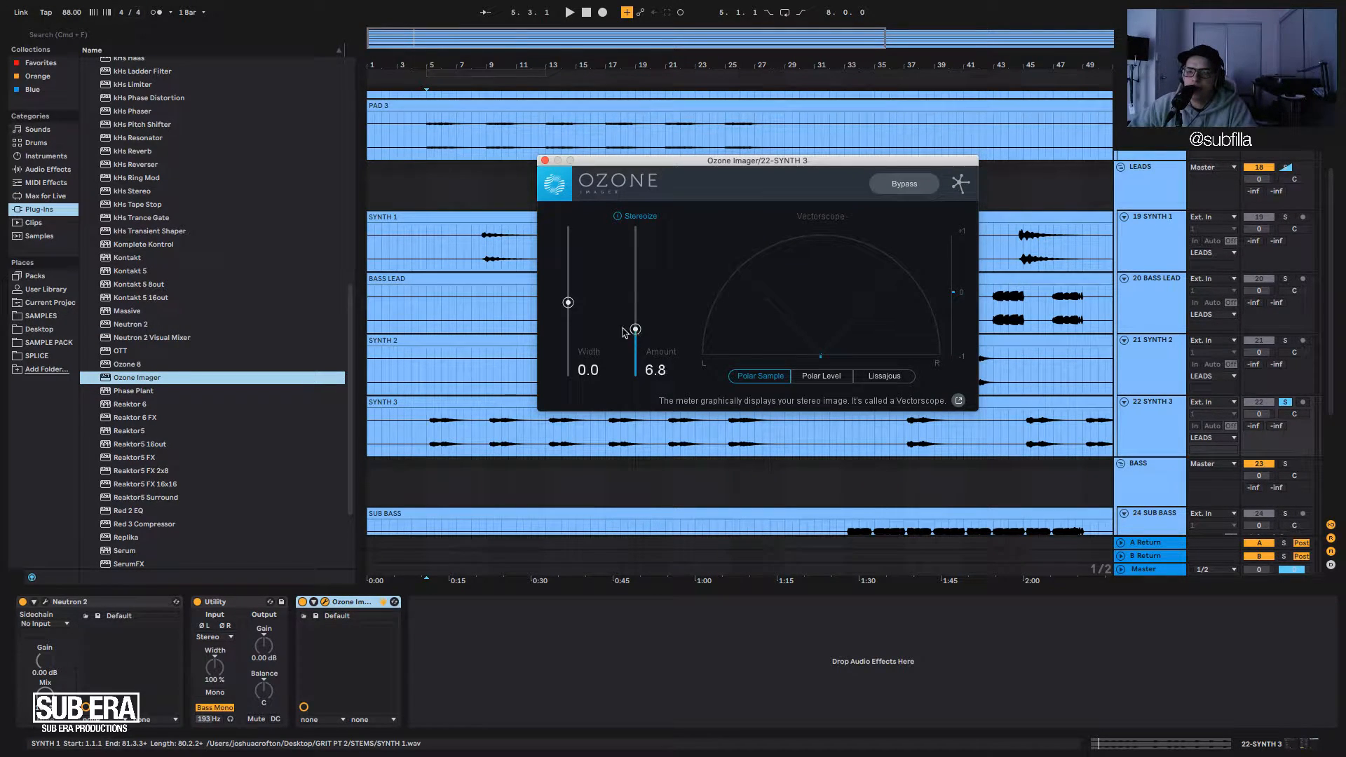
Play SYNTH 3 and set its Ozone Imager to width 17.9 and Stereoize amount 7.3.
key("space")
left_click_drag(568, 303, 568, 289)
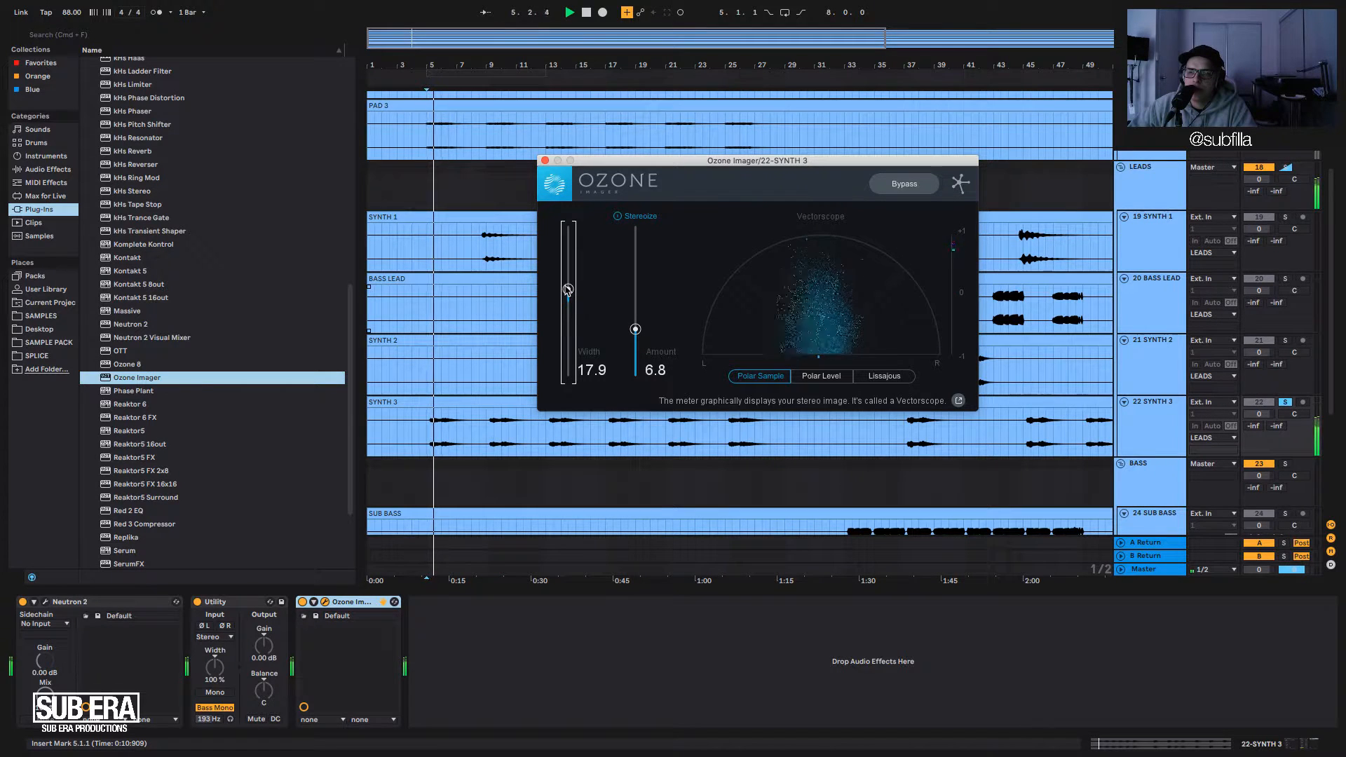
left_click_drag(624, 333, 624, 330)
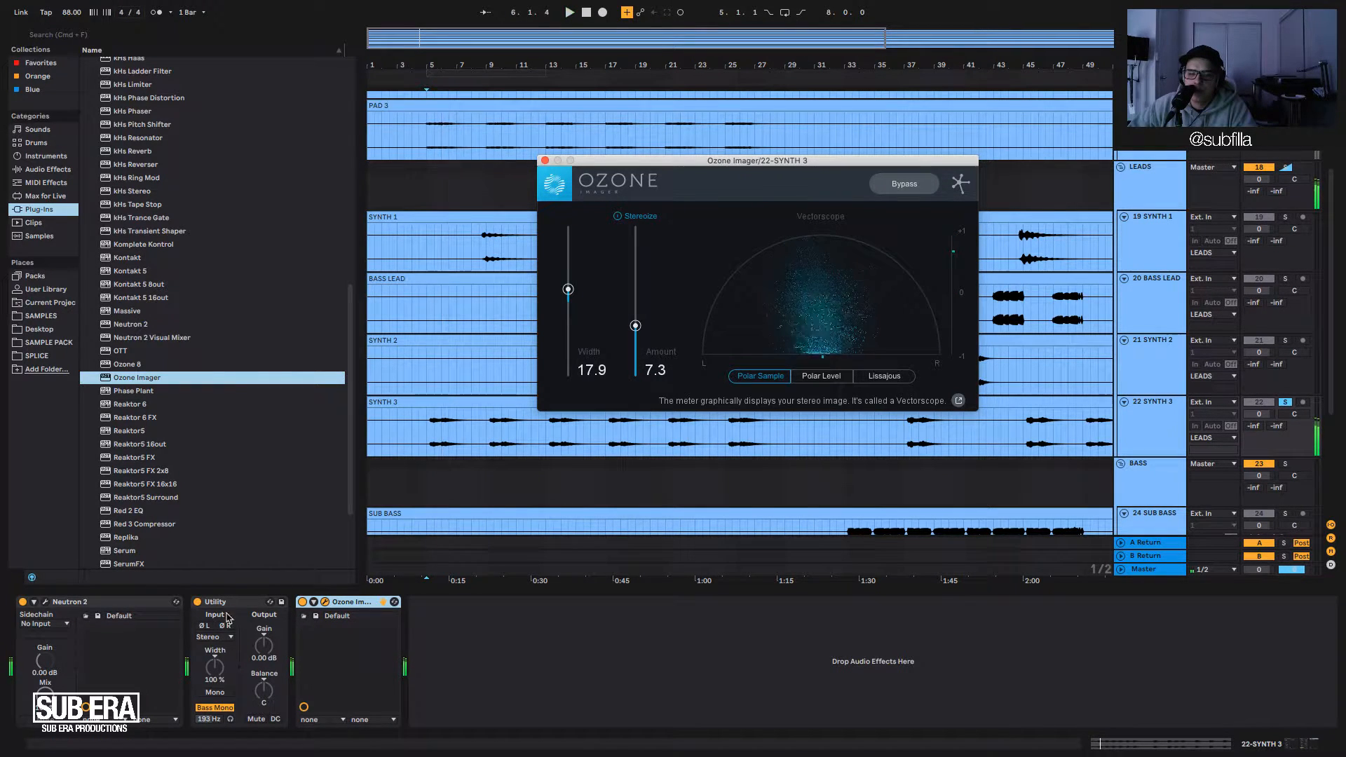
Reorder SYNTH 3's devices so the Utility sits after the Ozone Imager, and close the Imager window during playback.
left_click(308, 612)
key("space")
left_click_drag(309, 612, 414, 617)
key("space")
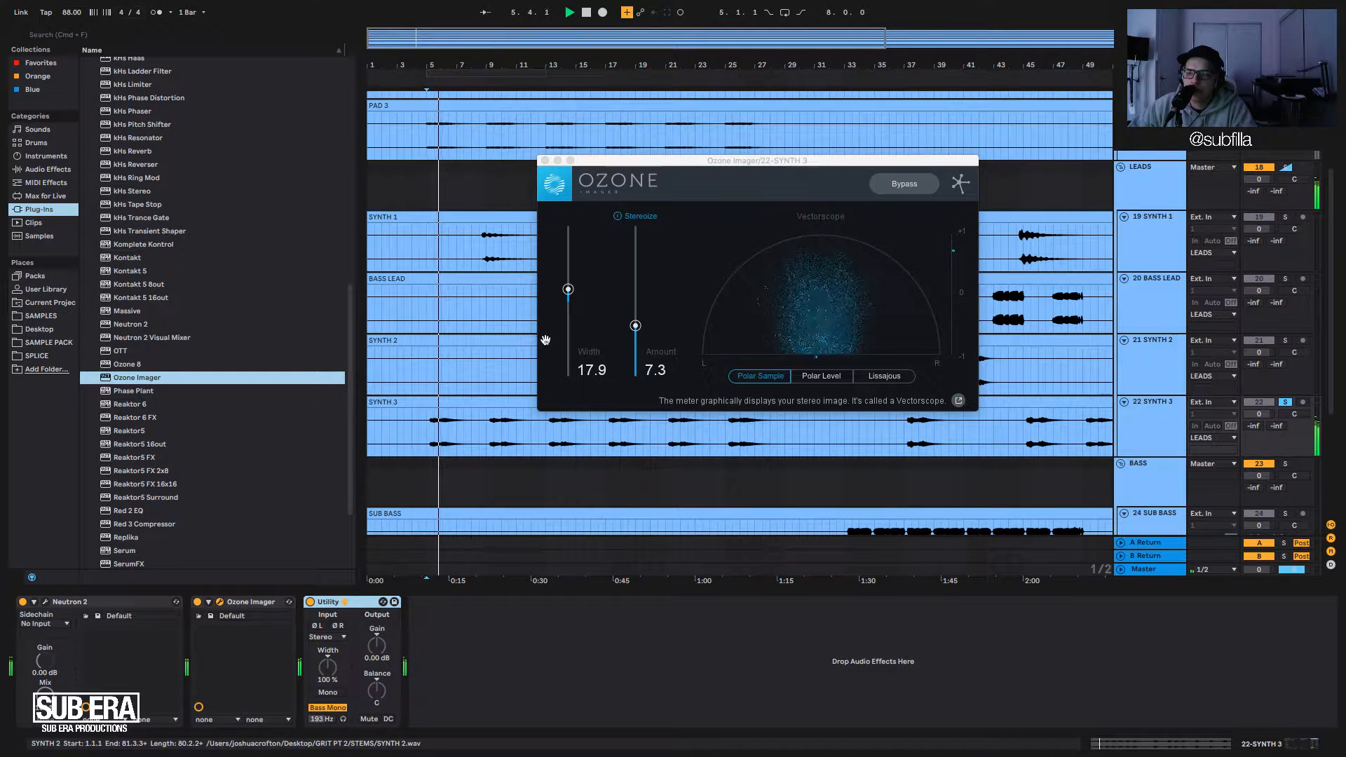
left_click(545, 161)
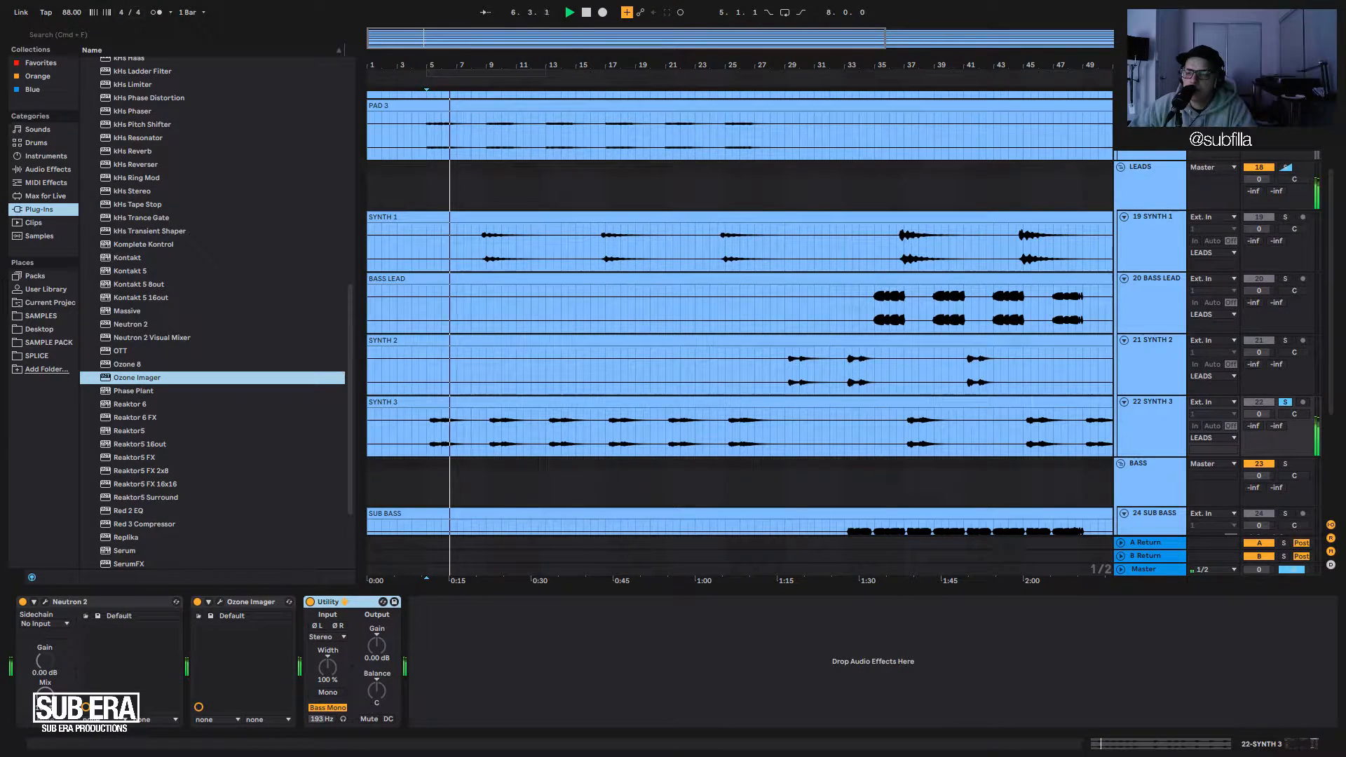
Unsolo SYNTH 3 and play the passage from bar 5 in the full mix.
left_click(1285, 402)
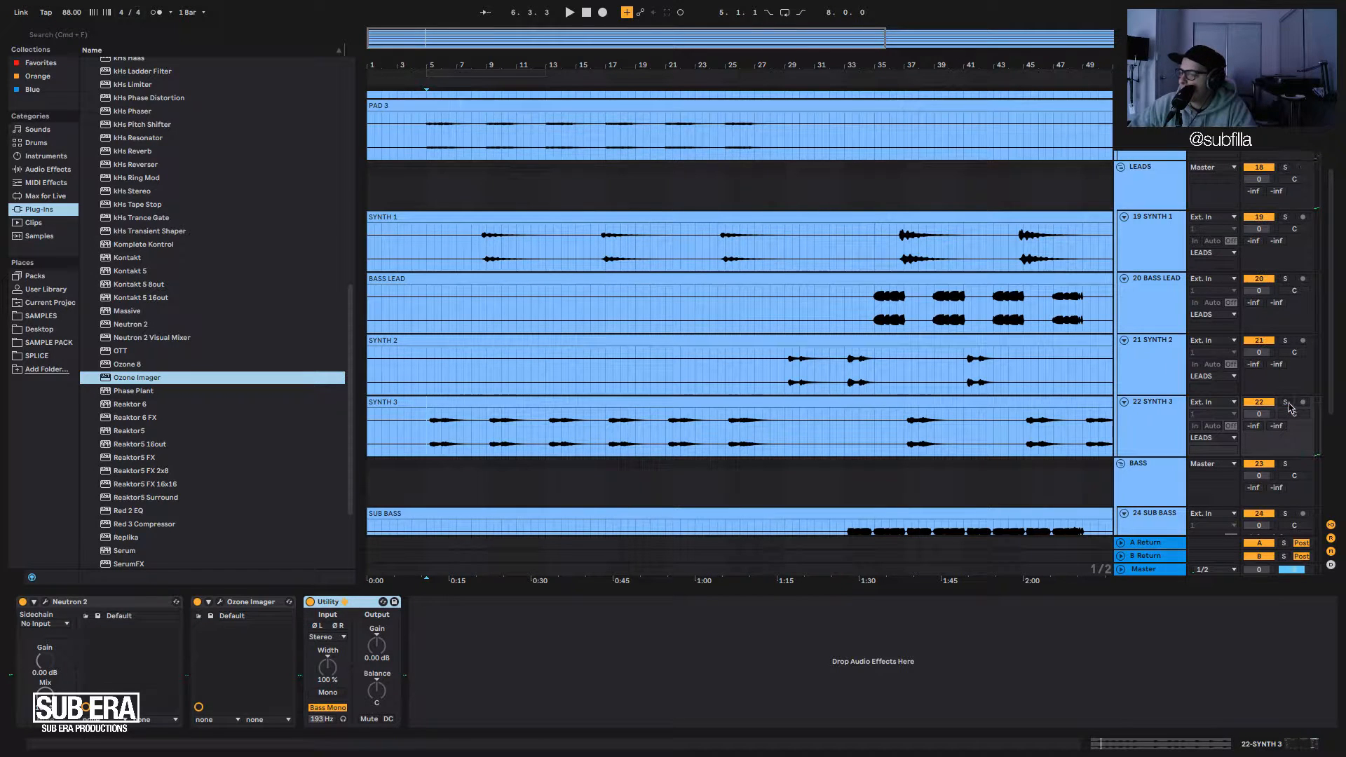
key("space")
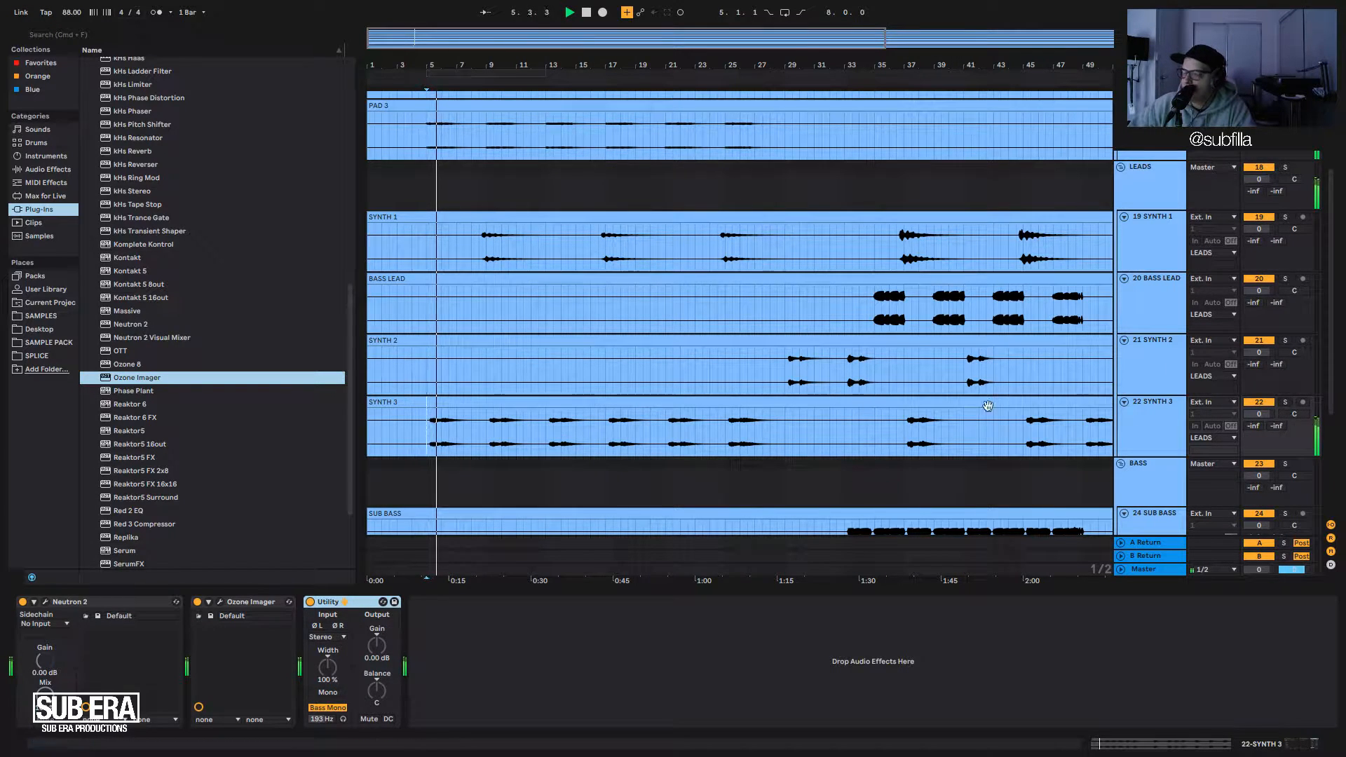
left_click(1178, 414)
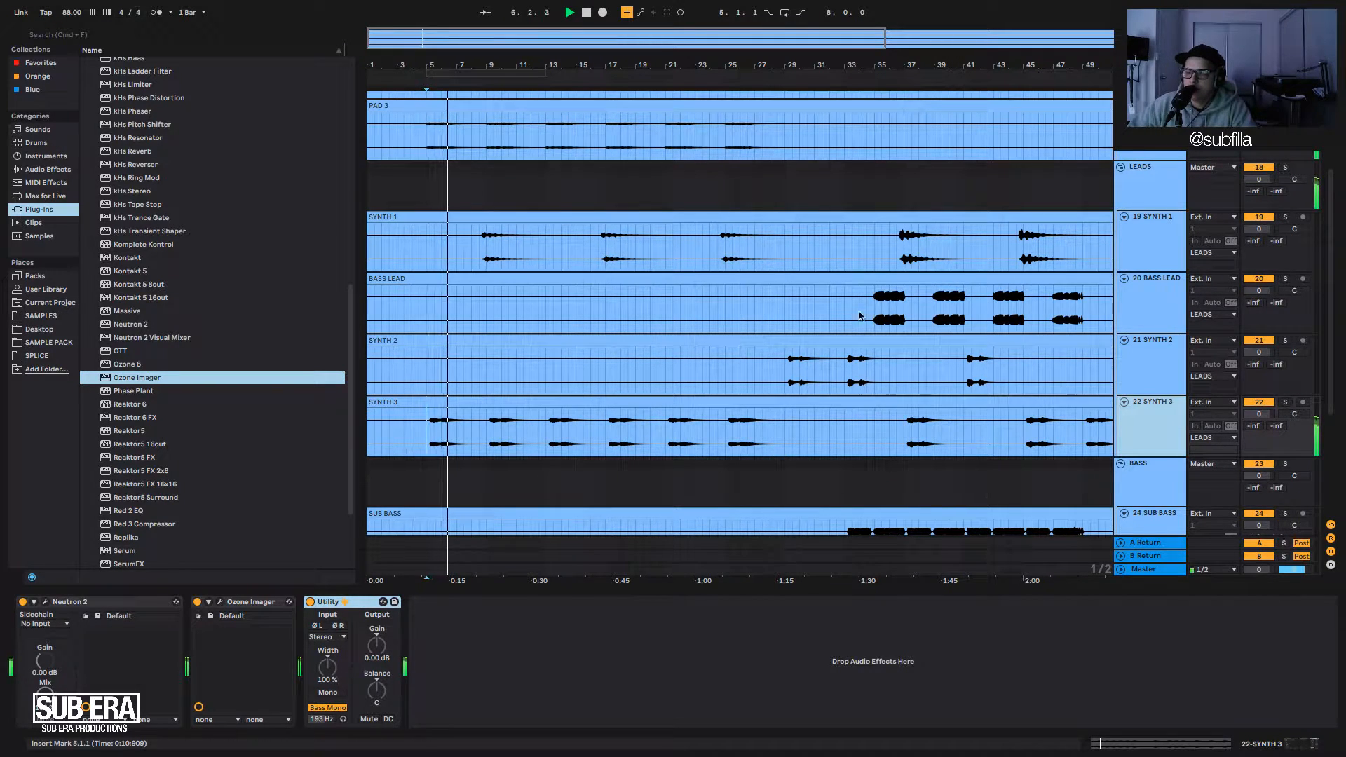
left_click_drag(547, 57, 469, 56)
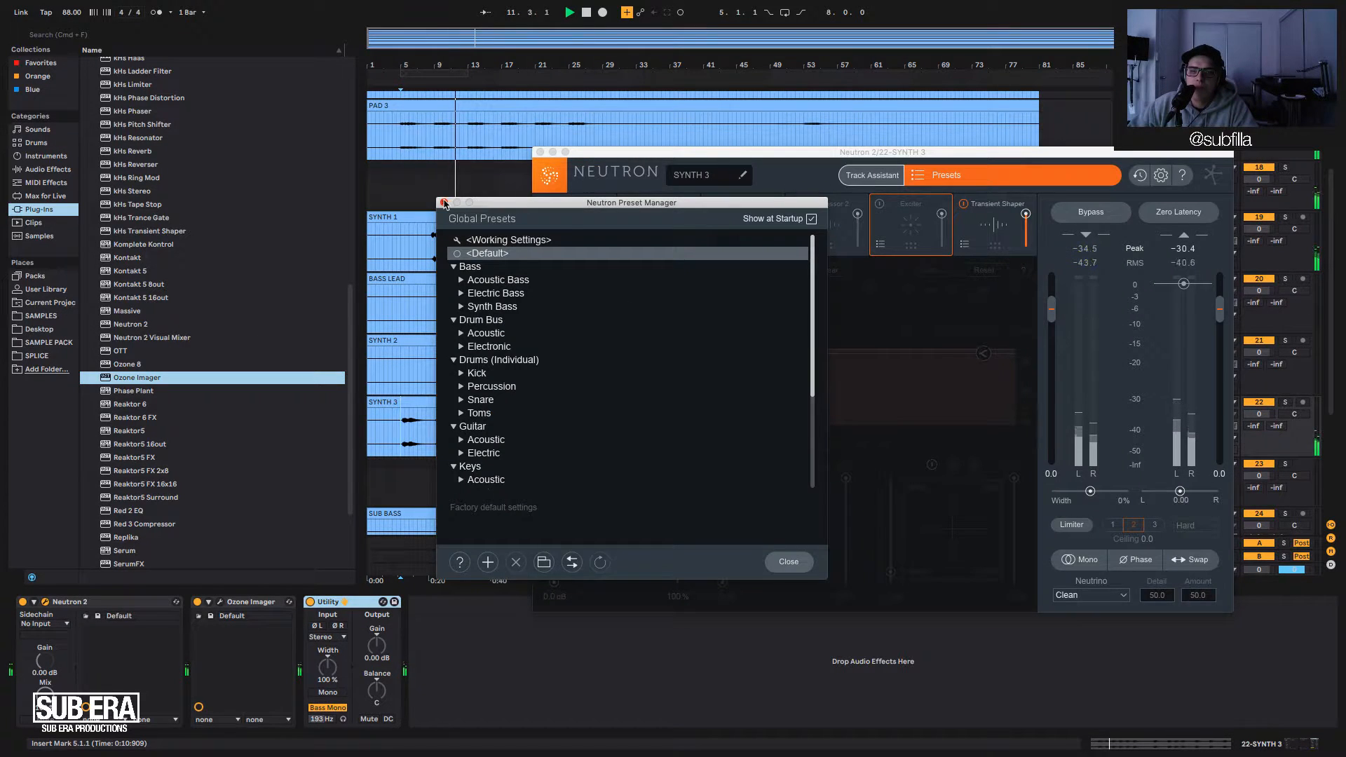
In SYNTH 3's Neutron Compressor 1, enable the middle band and set the global output gain to 0.9 dB.
left_click(444, 202)
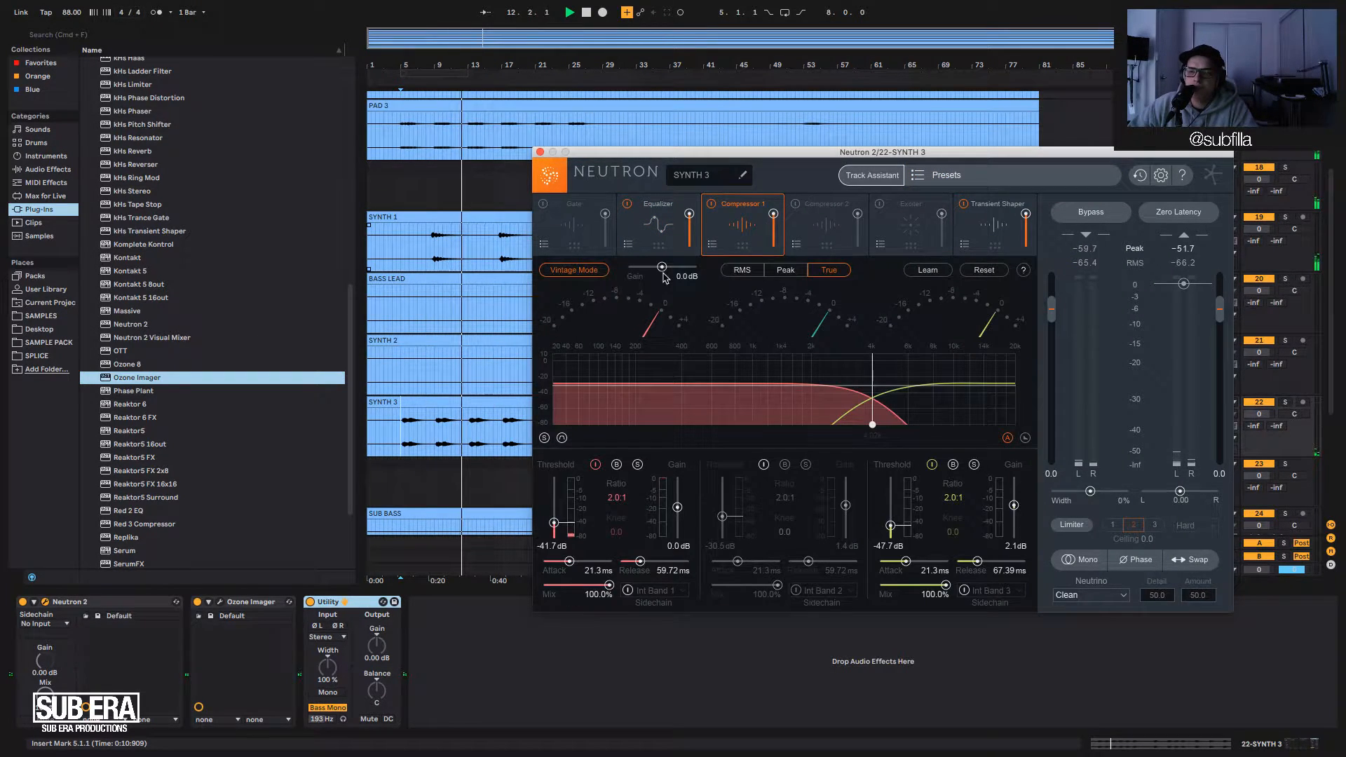
left_click_drag(662, 268, 667, 272)
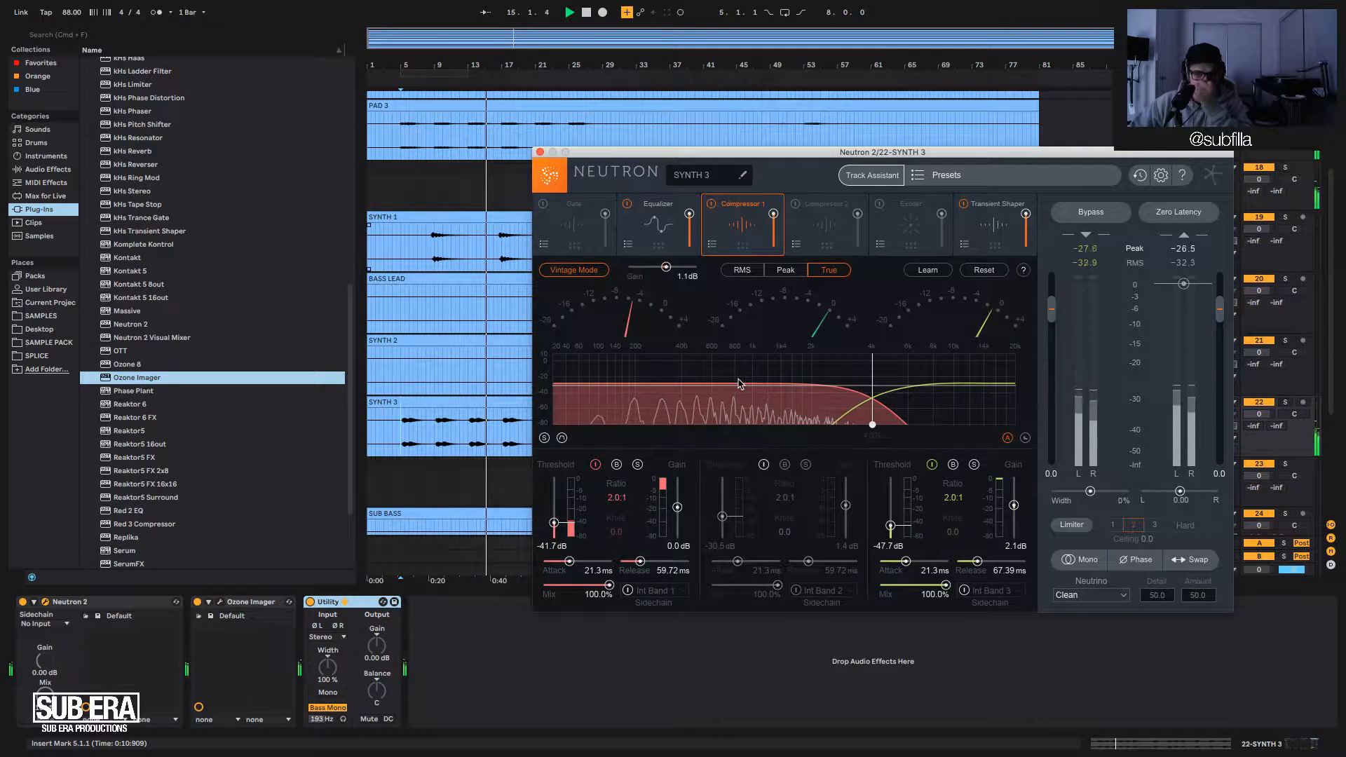
left_click(764, 465)
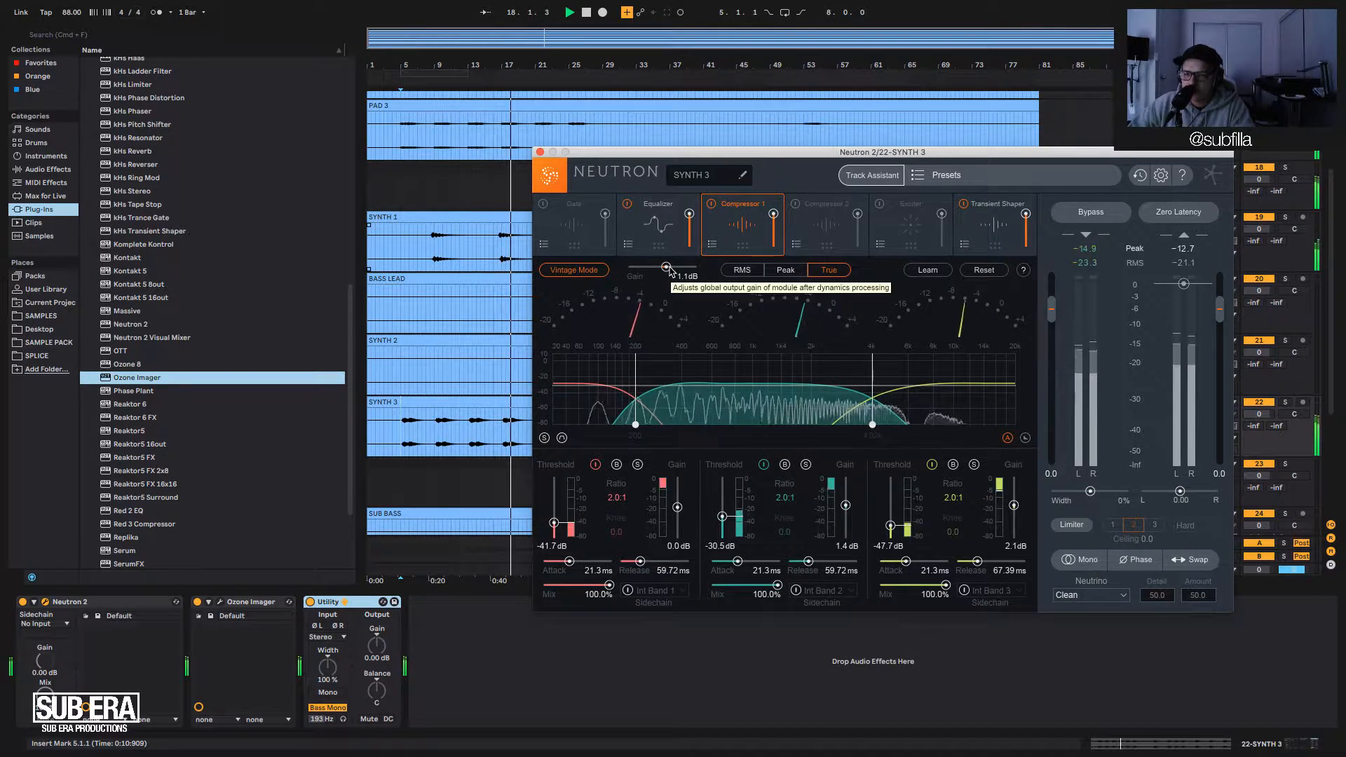
left_click_drag(669, 272, 668, 271)
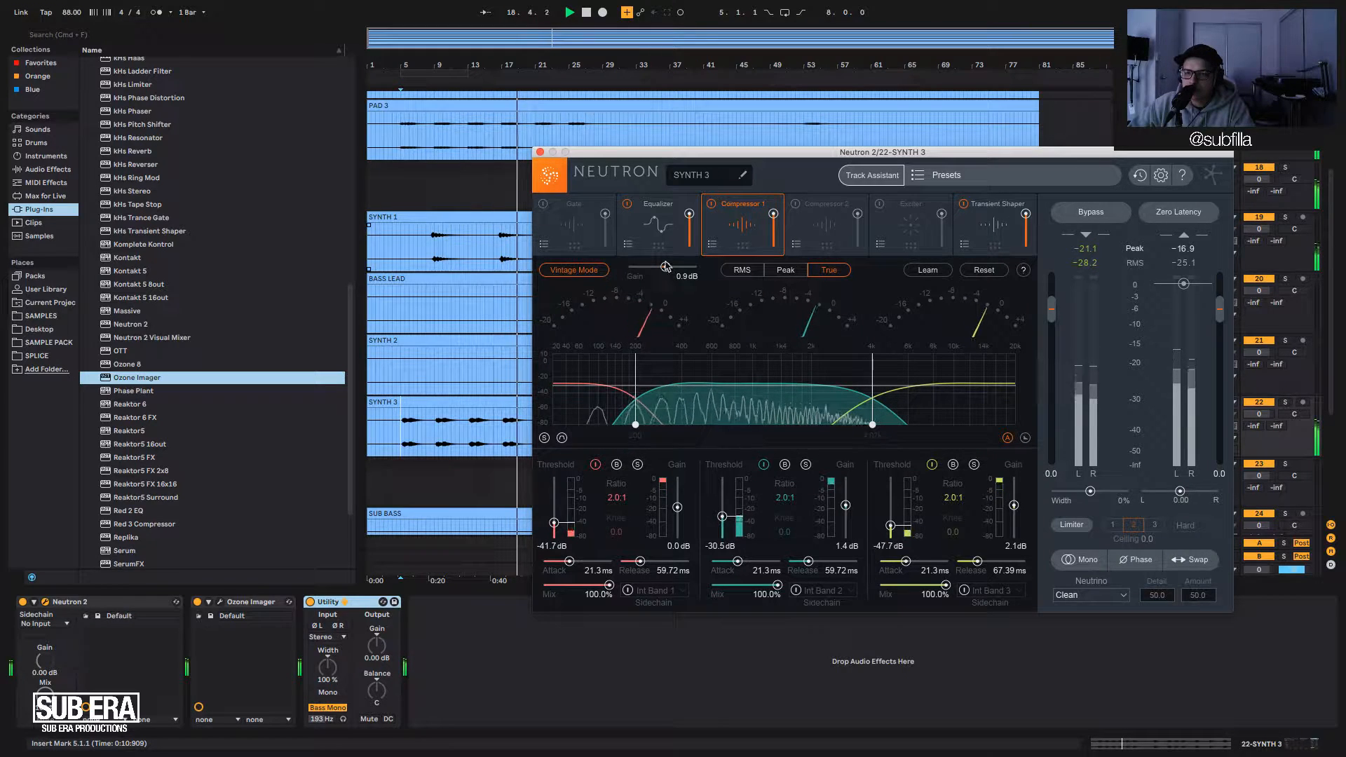
Close SYNTH 3's Neutron window and listen to the synth within the mix.
key("space")
left_click(540, 152)
key("space")
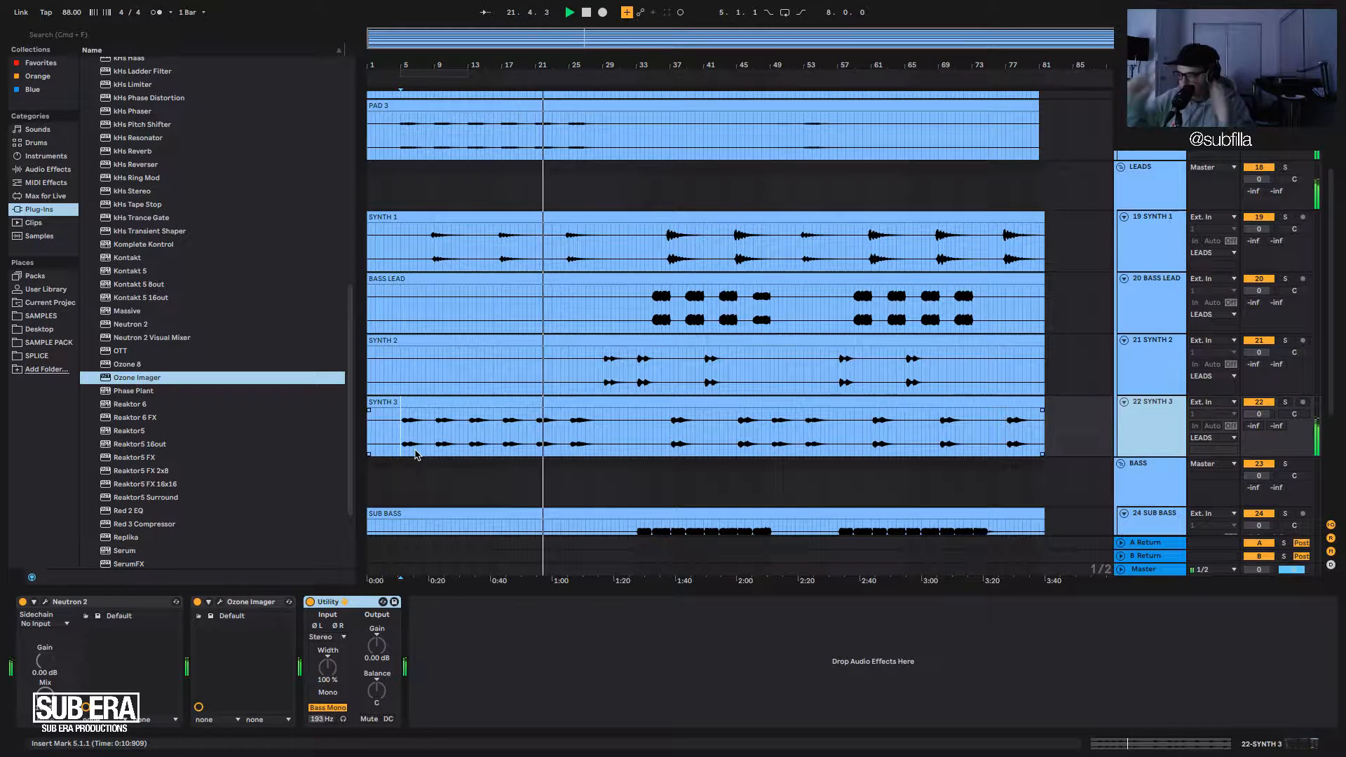
left_click(770, 155)
key("space")
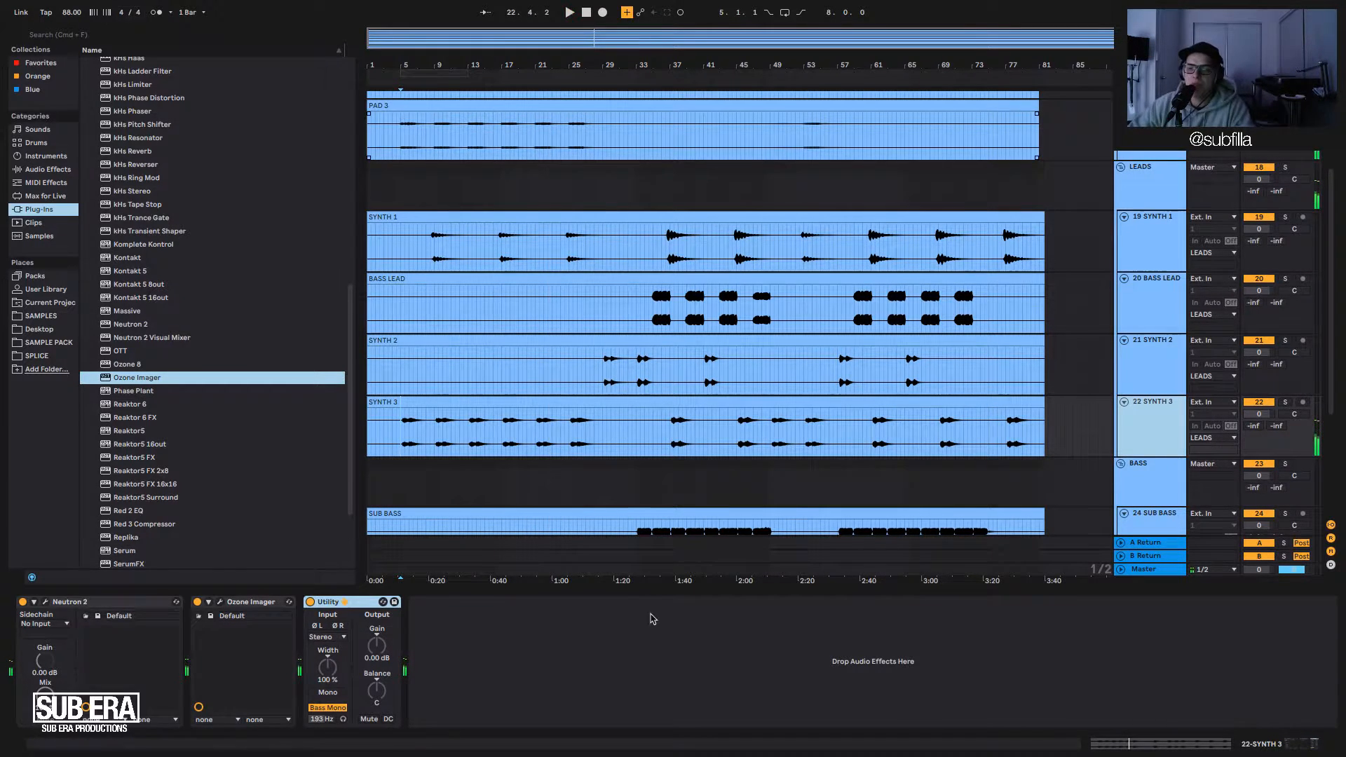
Play SYNTH 1 from its first hit at bar 9, soloing the track briefly and unsoloing it again.
left_click(421, 217)
left_click(471, 425)
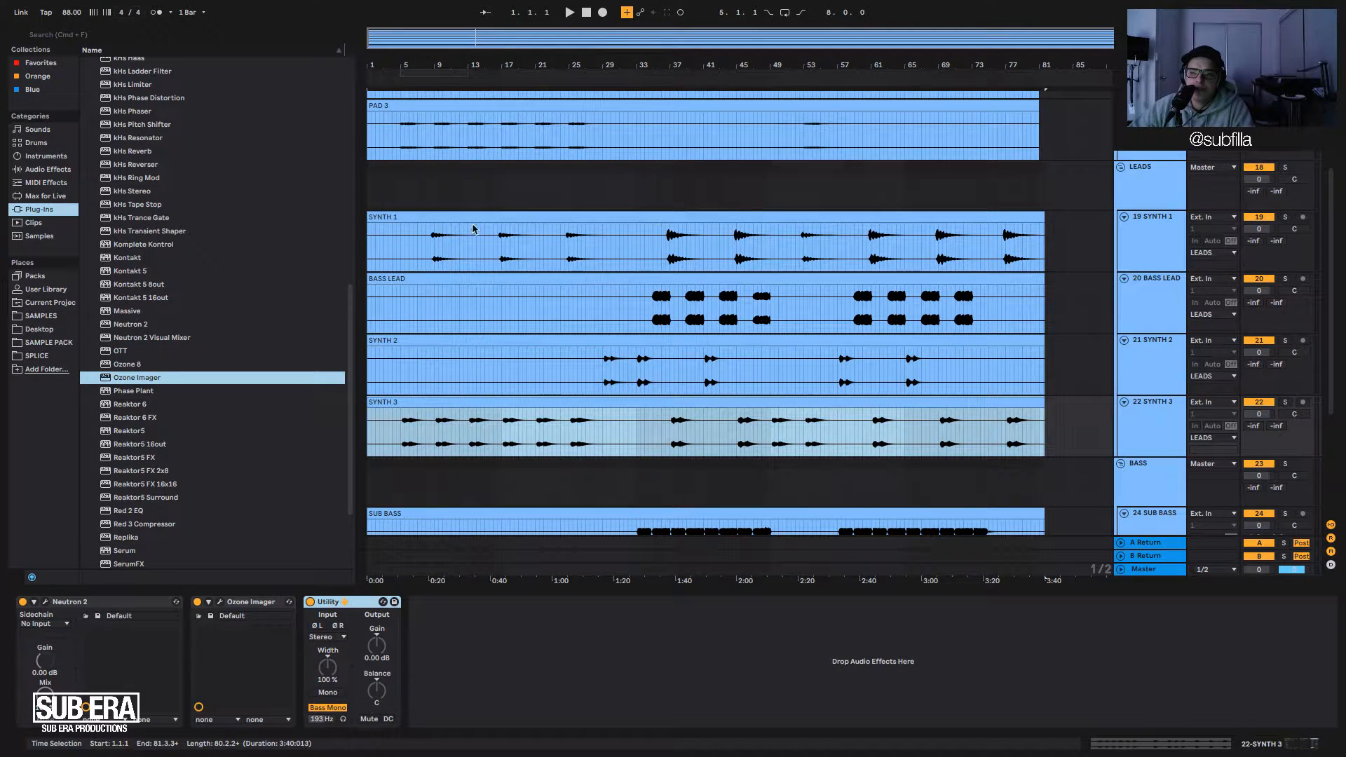
left_click(564, 288)
left_click(433, 257)
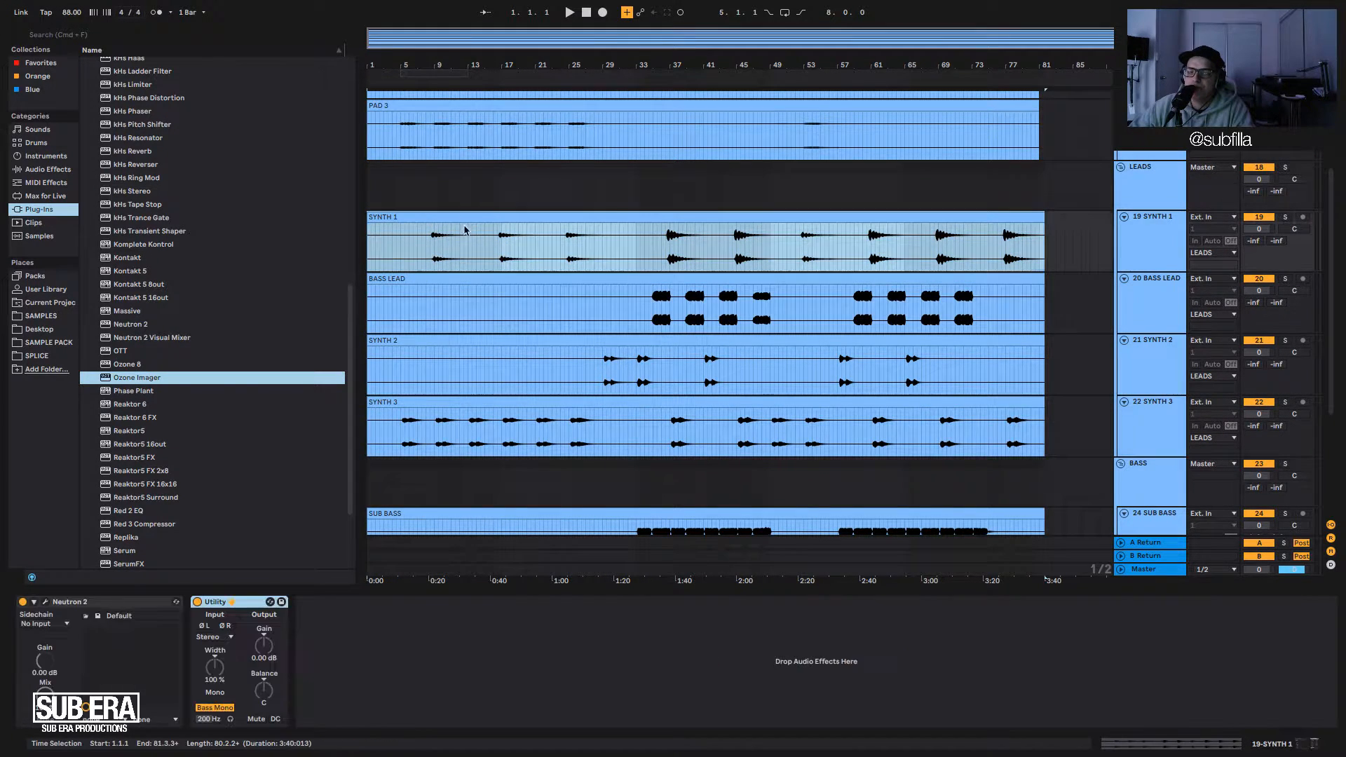
key("space")
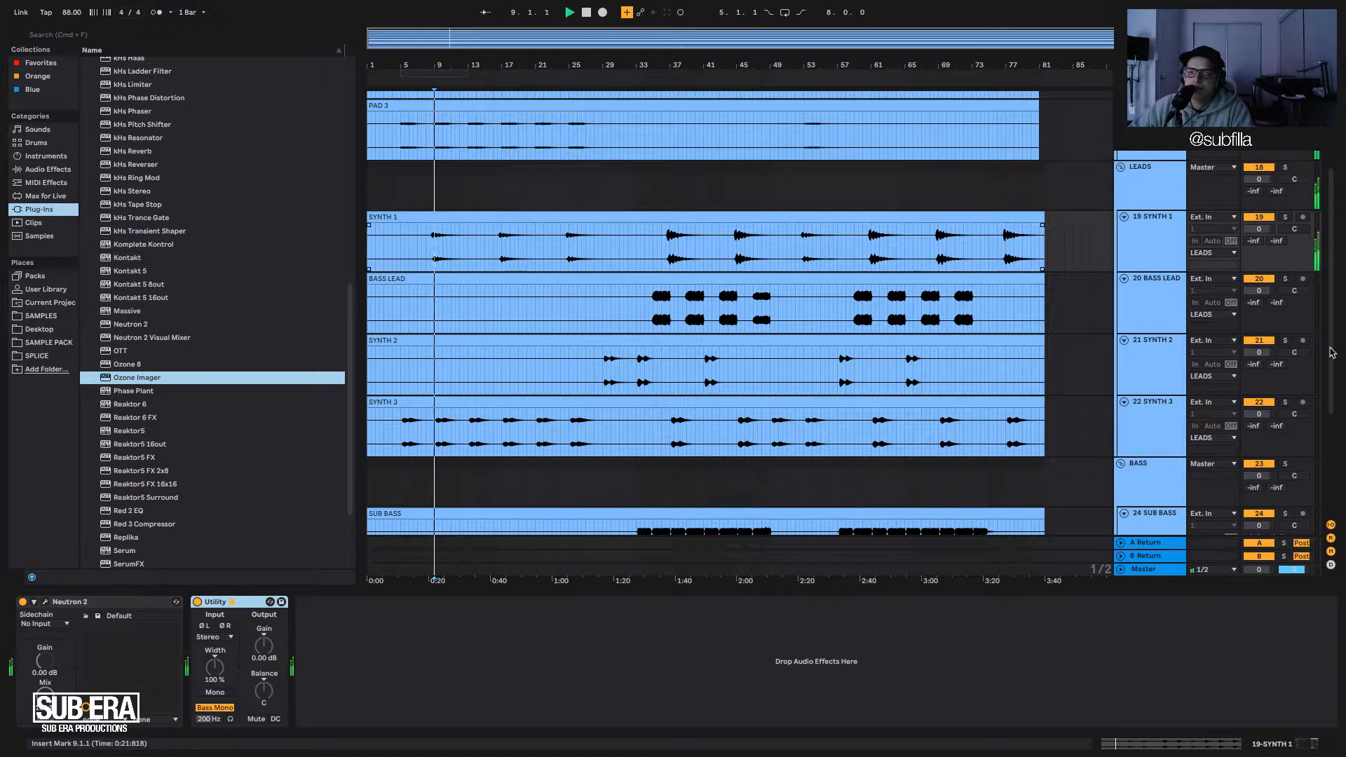
left_click(1285, 217)
left_click(1144, 229)
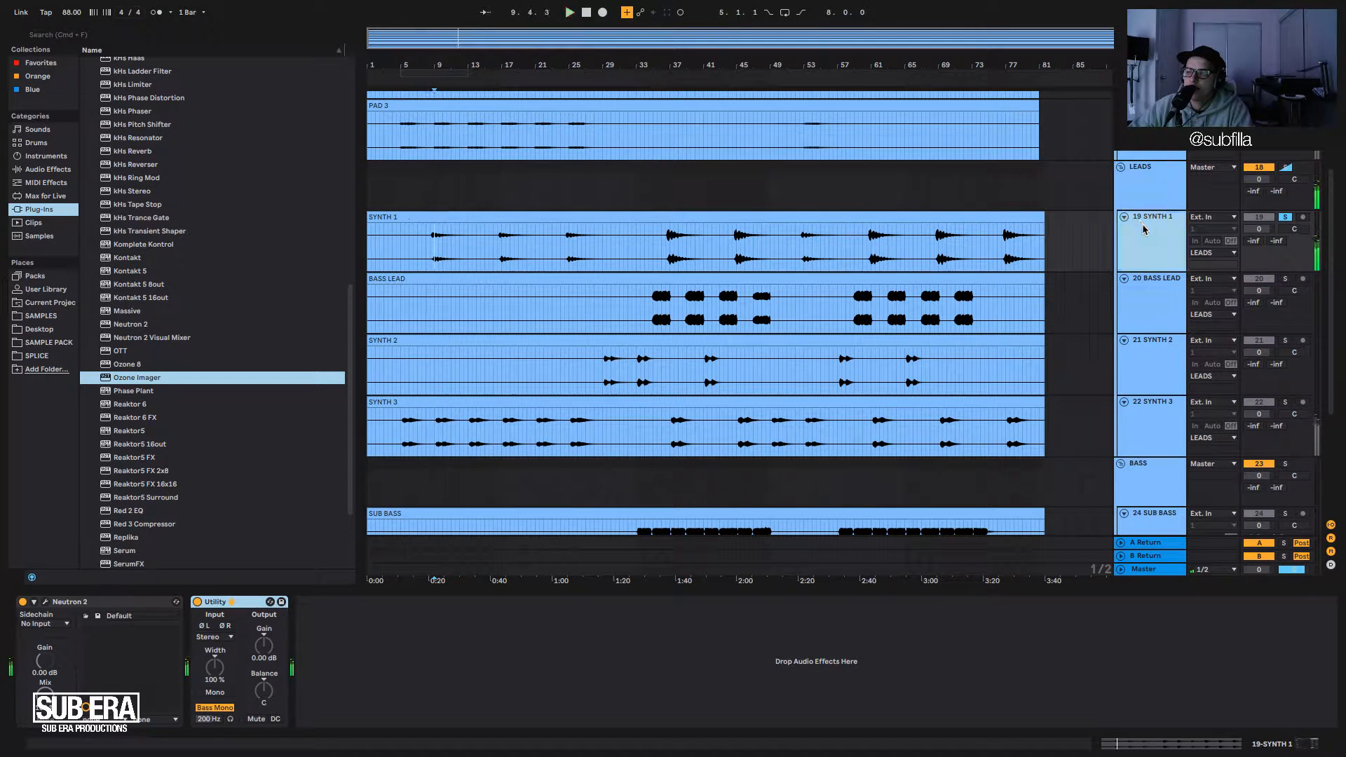
left_click(1290, 216)
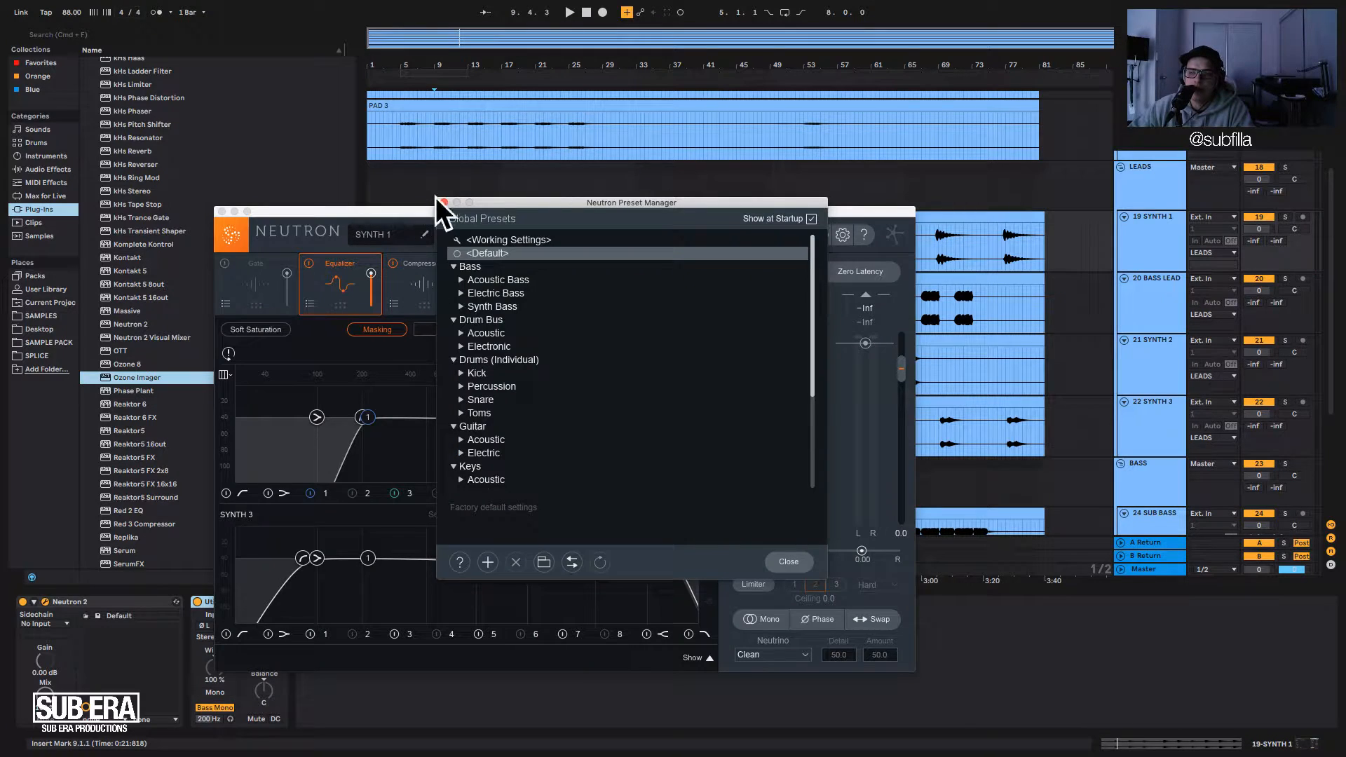
Enable the middle and high bands of Compressor 1 in SYNTH 1's Neutron while playing from bar 9.
left_click(443, 202)
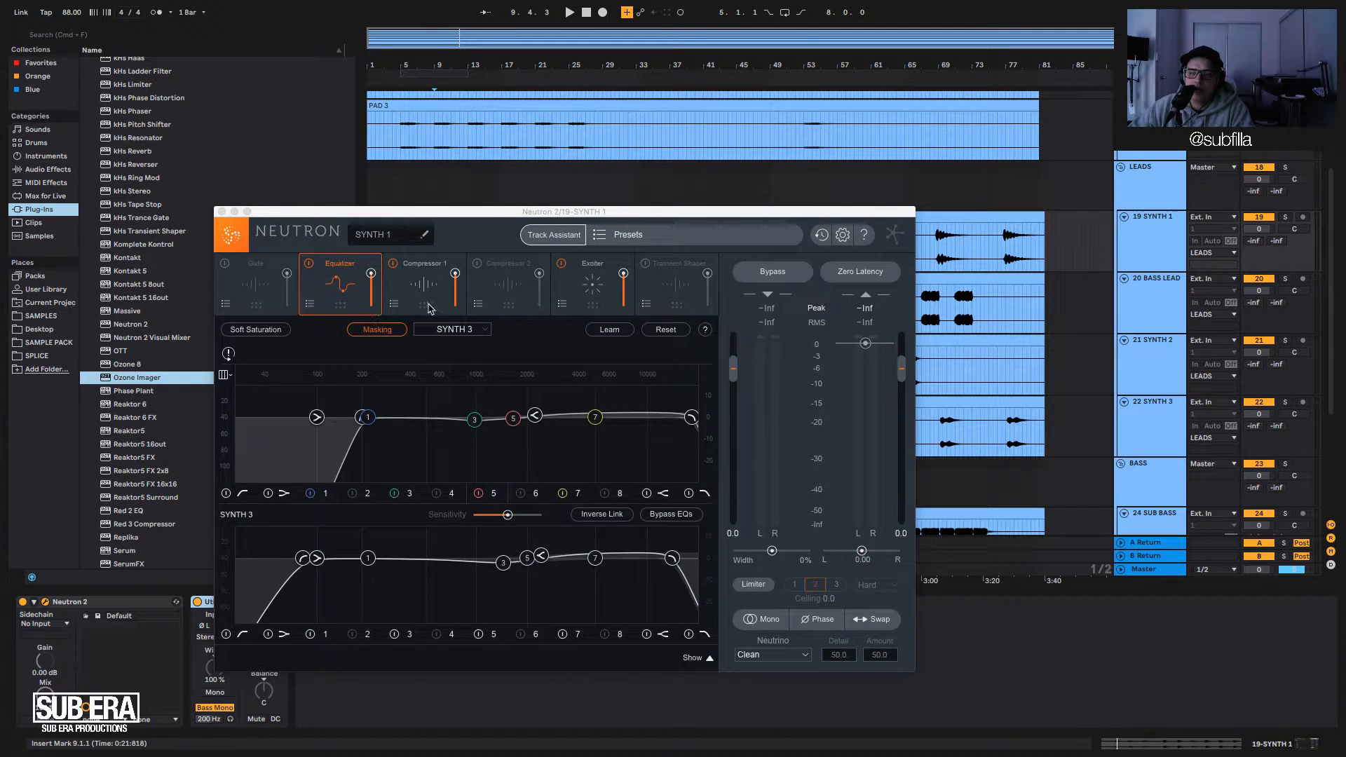
left_click(421, 281)
key("space")
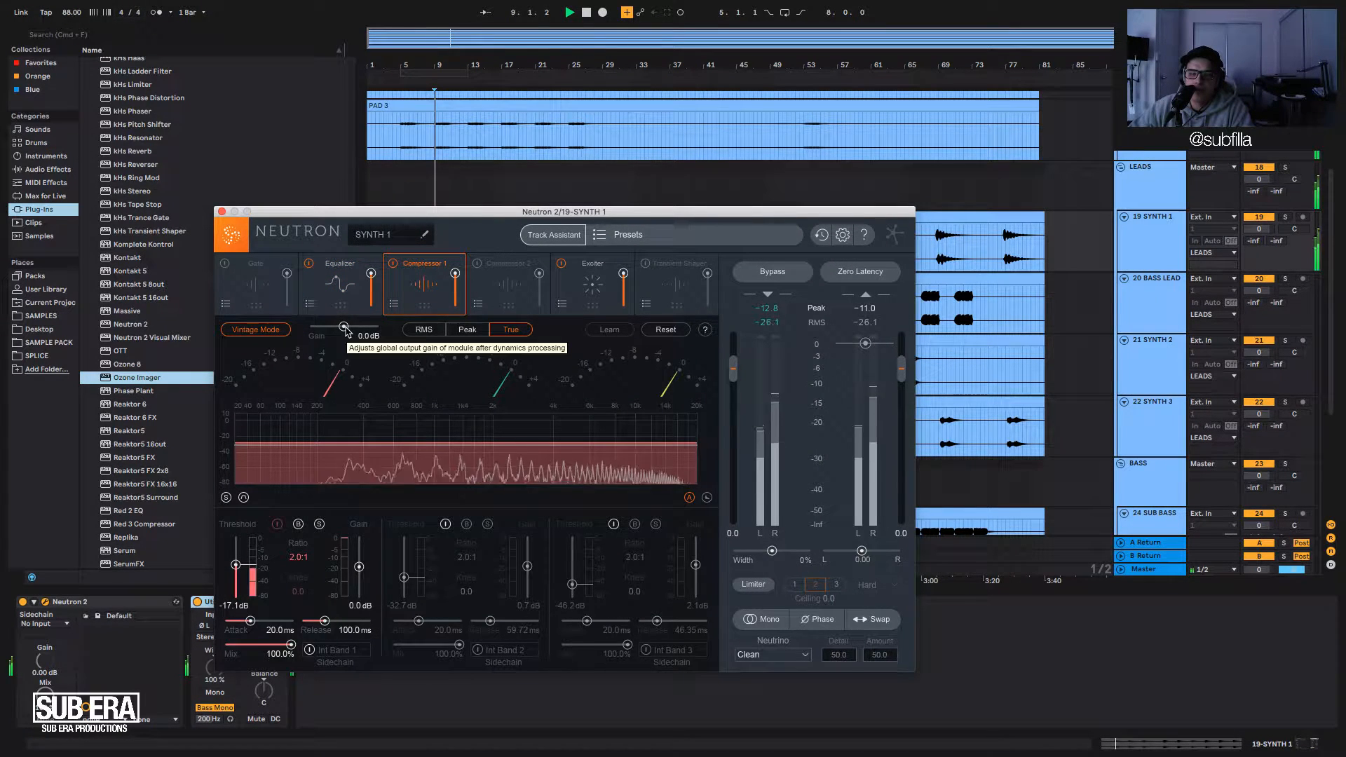
key("space")
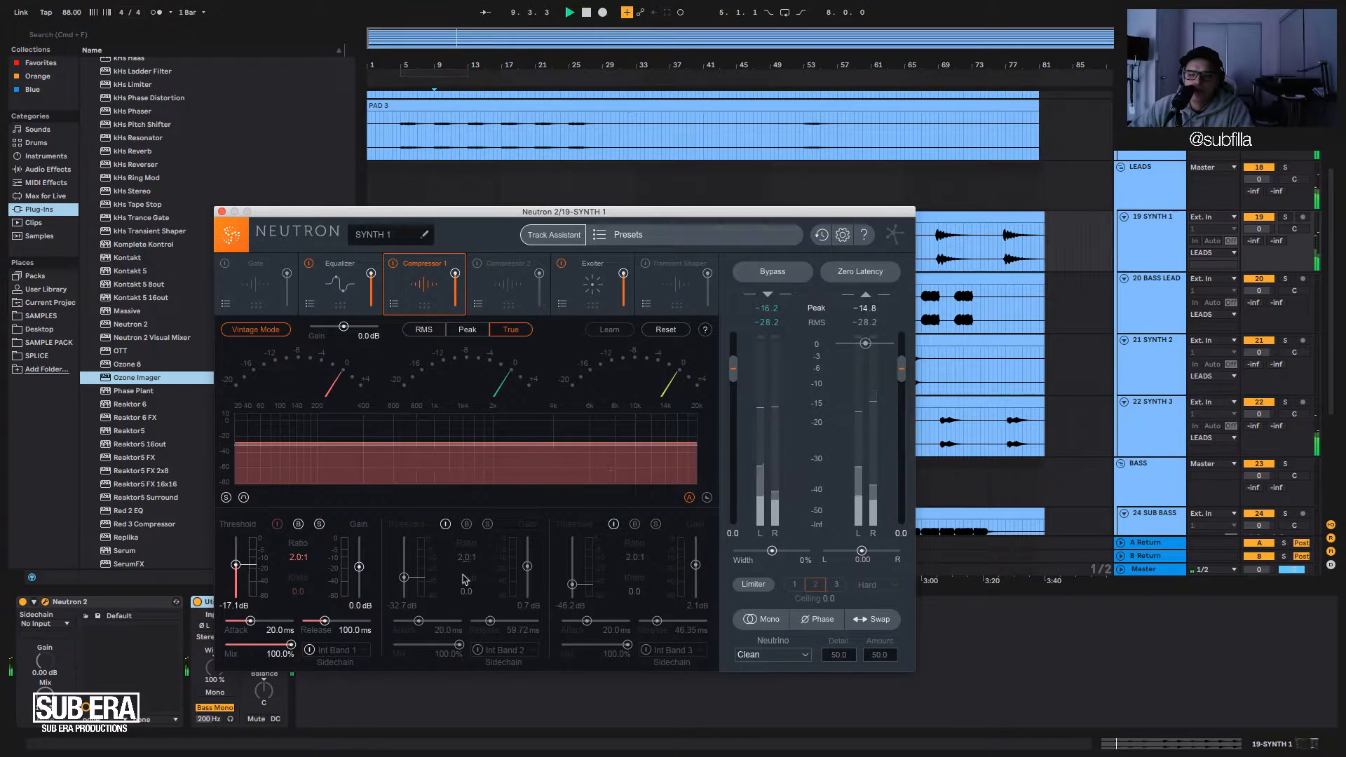
key("space")
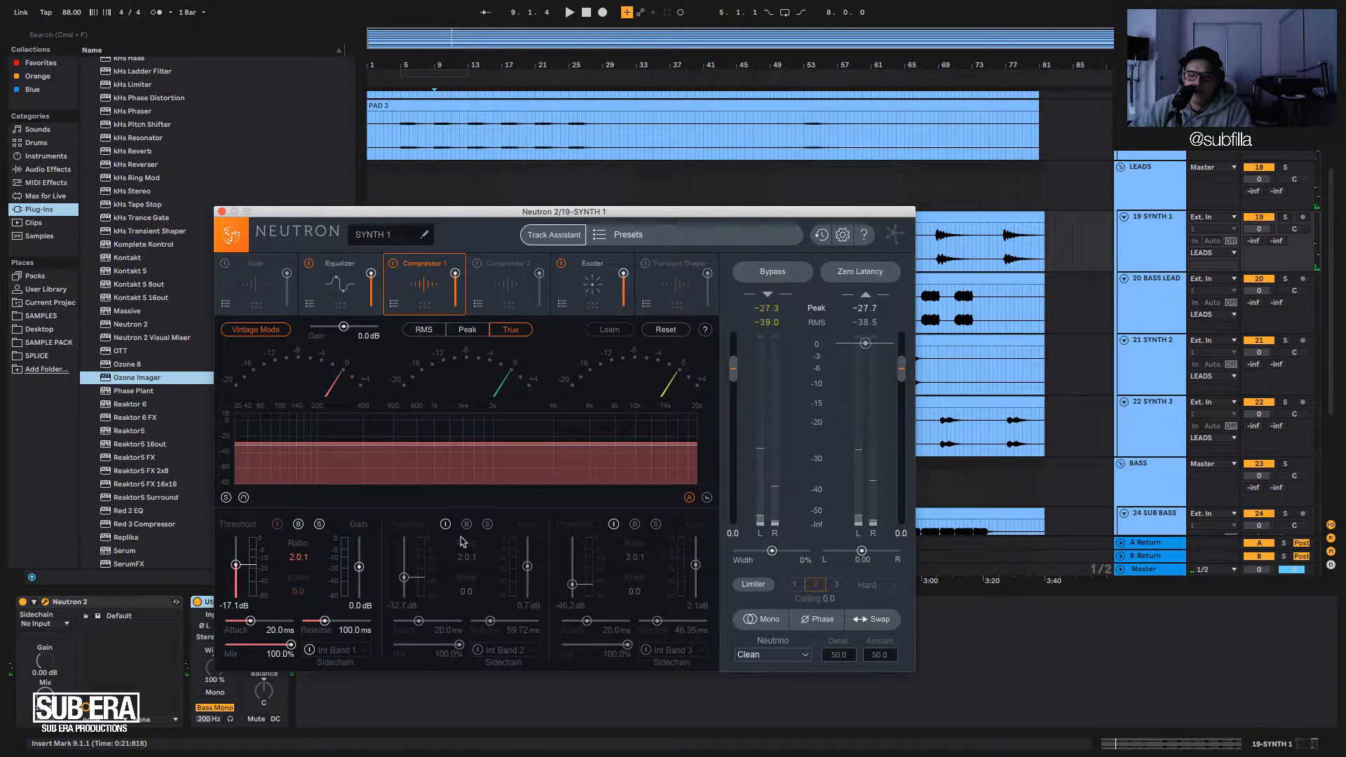
left_click(445, 524)
key("space")
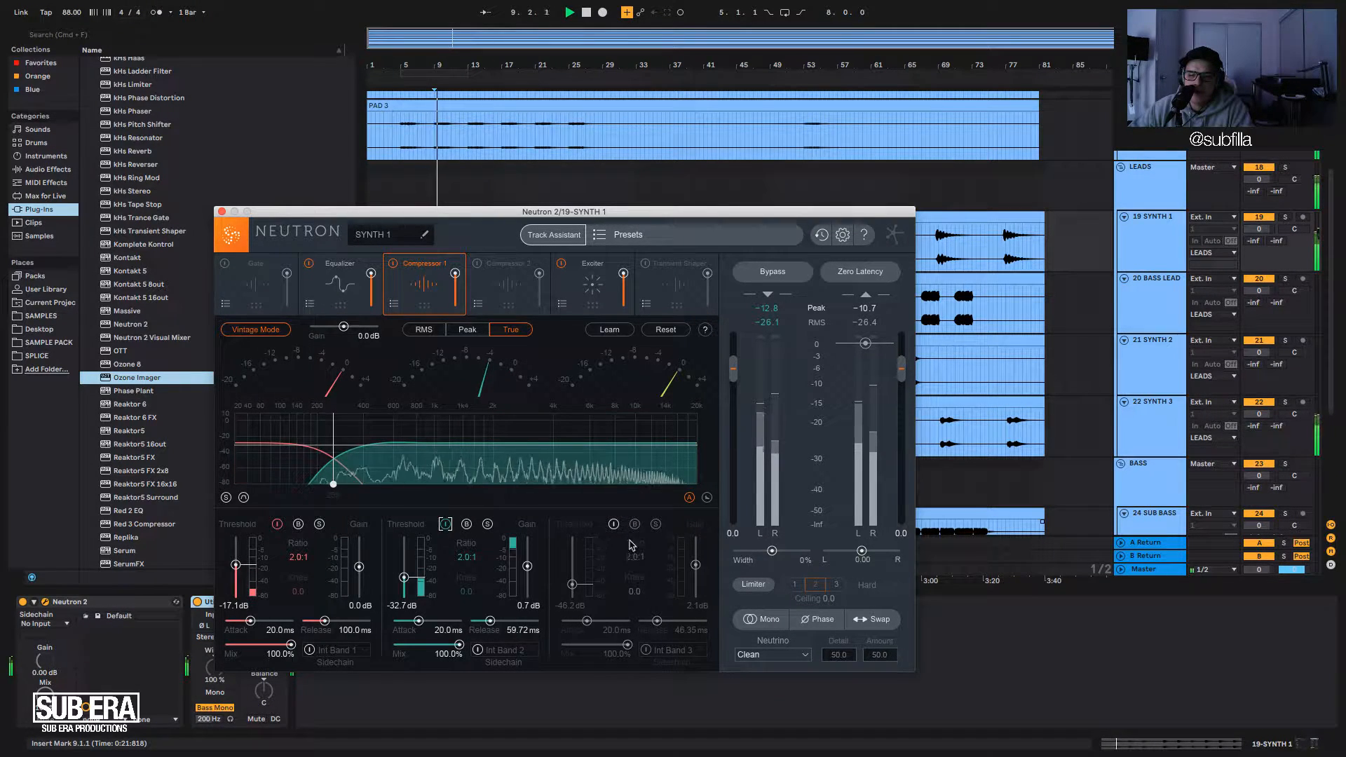
left_click(614, 525)
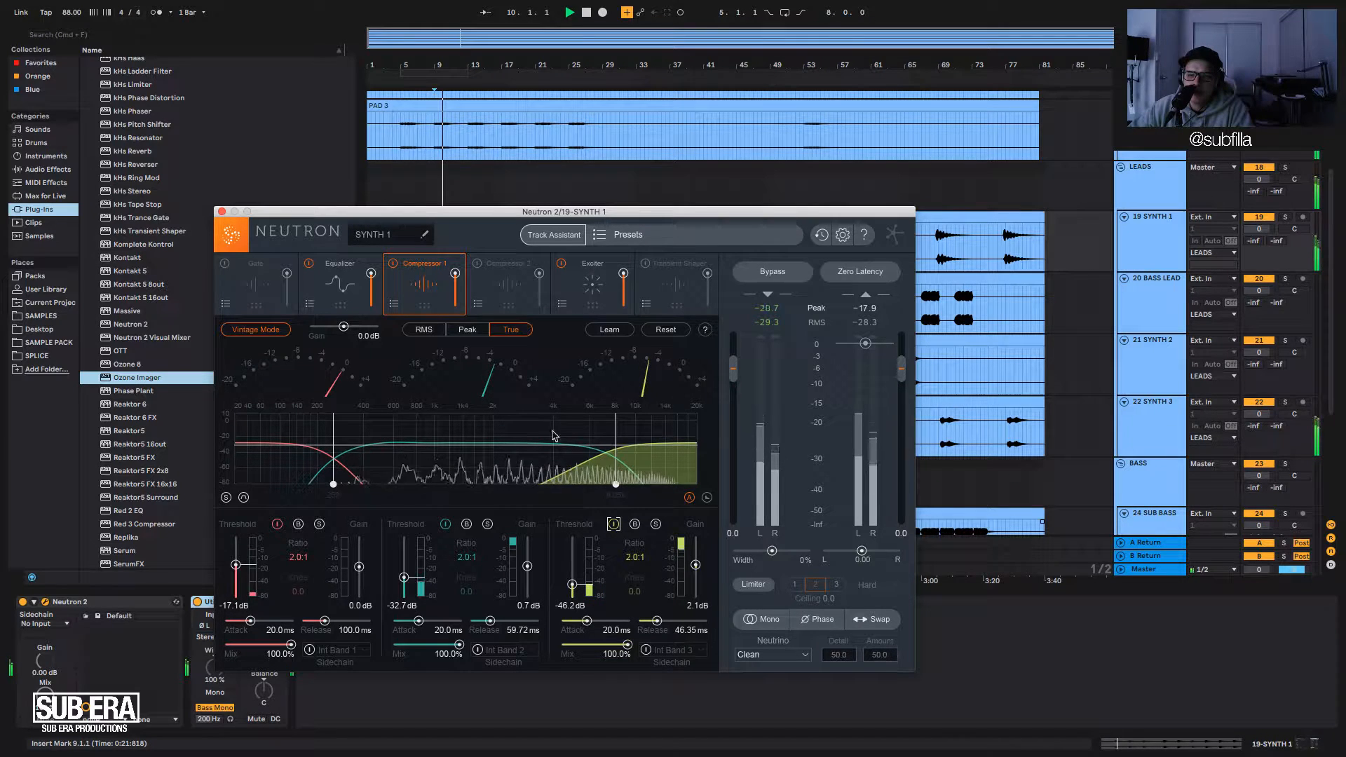
Raise the global output gain of SYNTH 1's Compressor 1 to 0.7 dB while replaying the passage.
key("space")
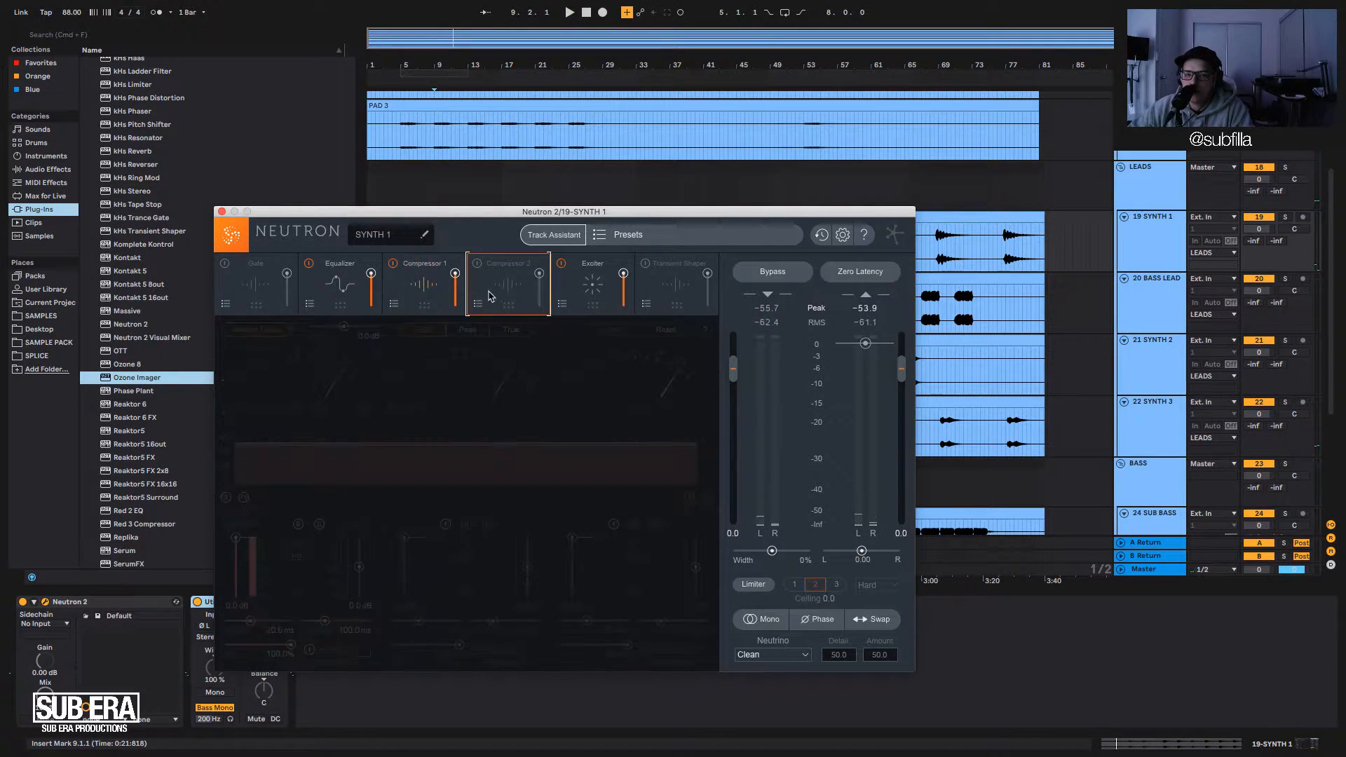
key("space")
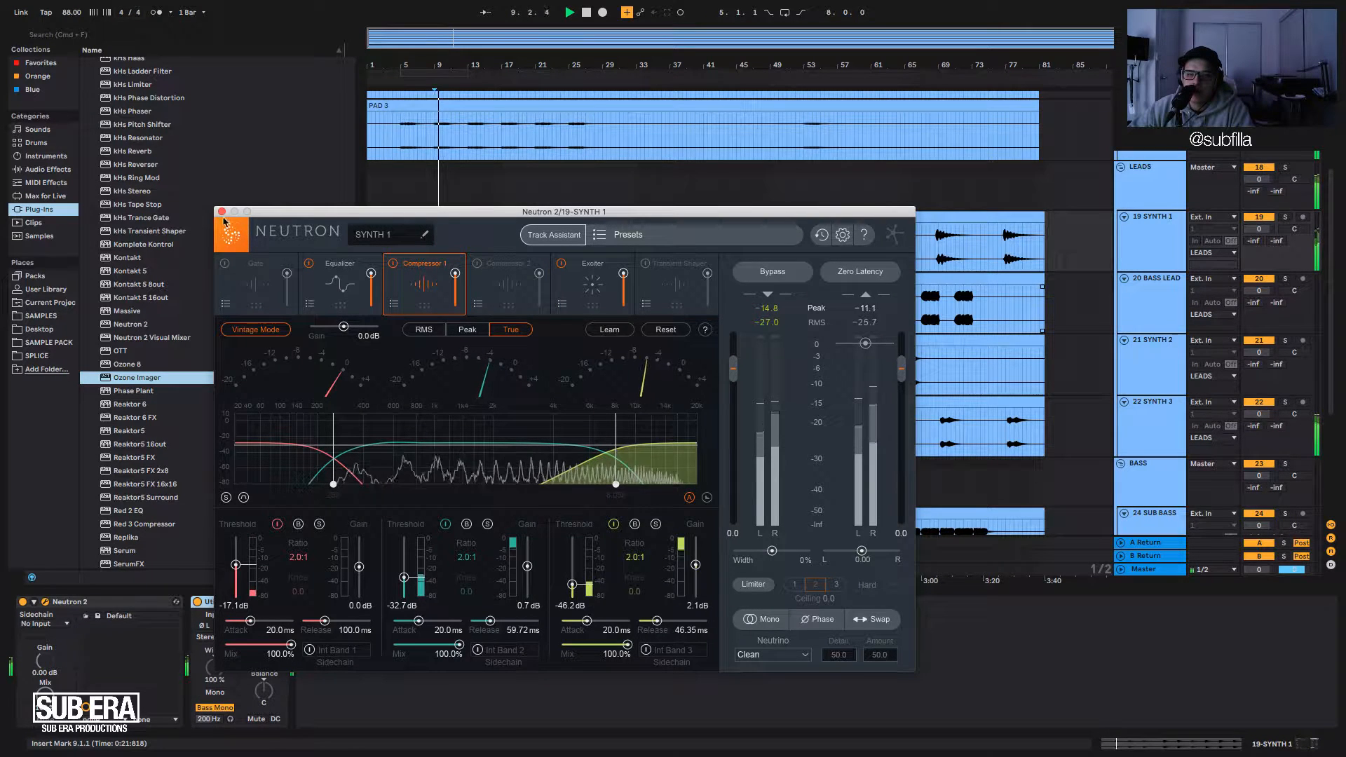
key("space")
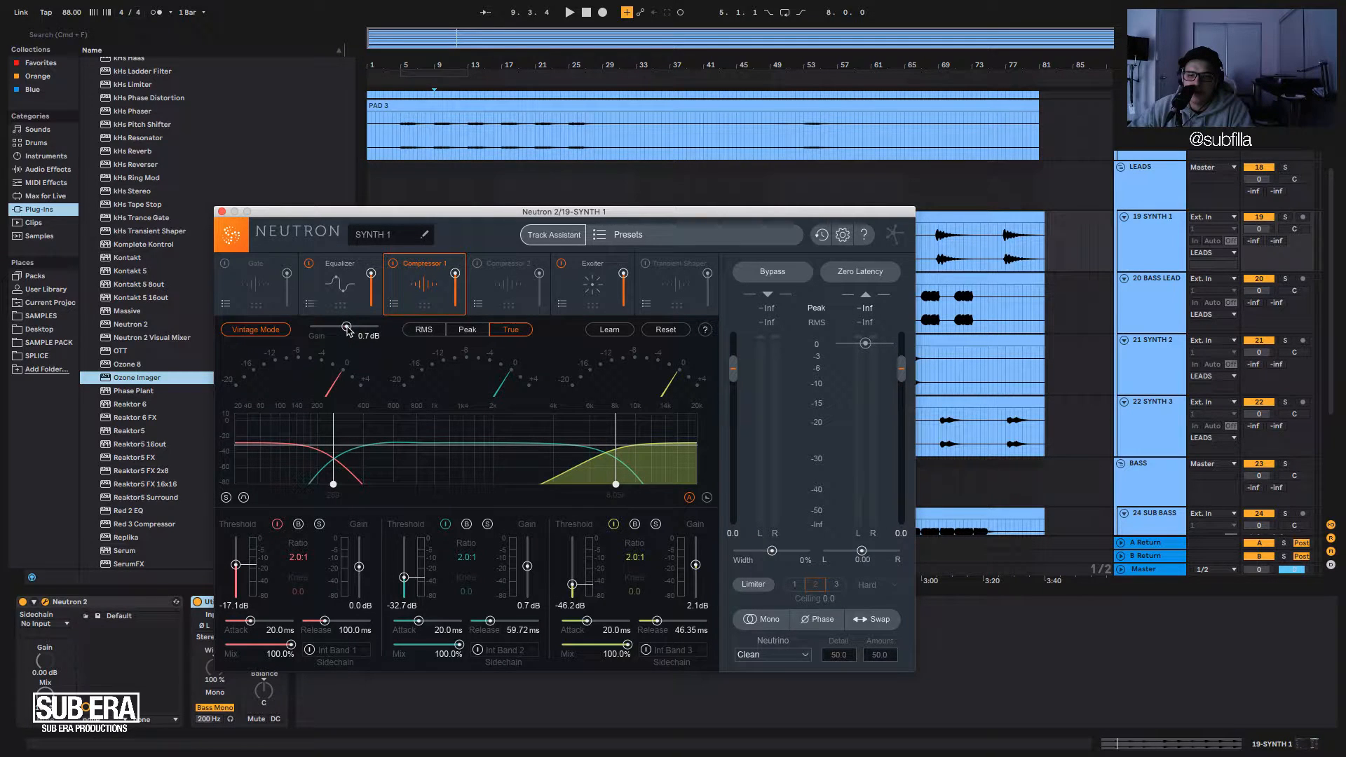
Close SYNTH 1's Neutron window and play the mix from bar 9.
left_click(221, 213)
key("space")
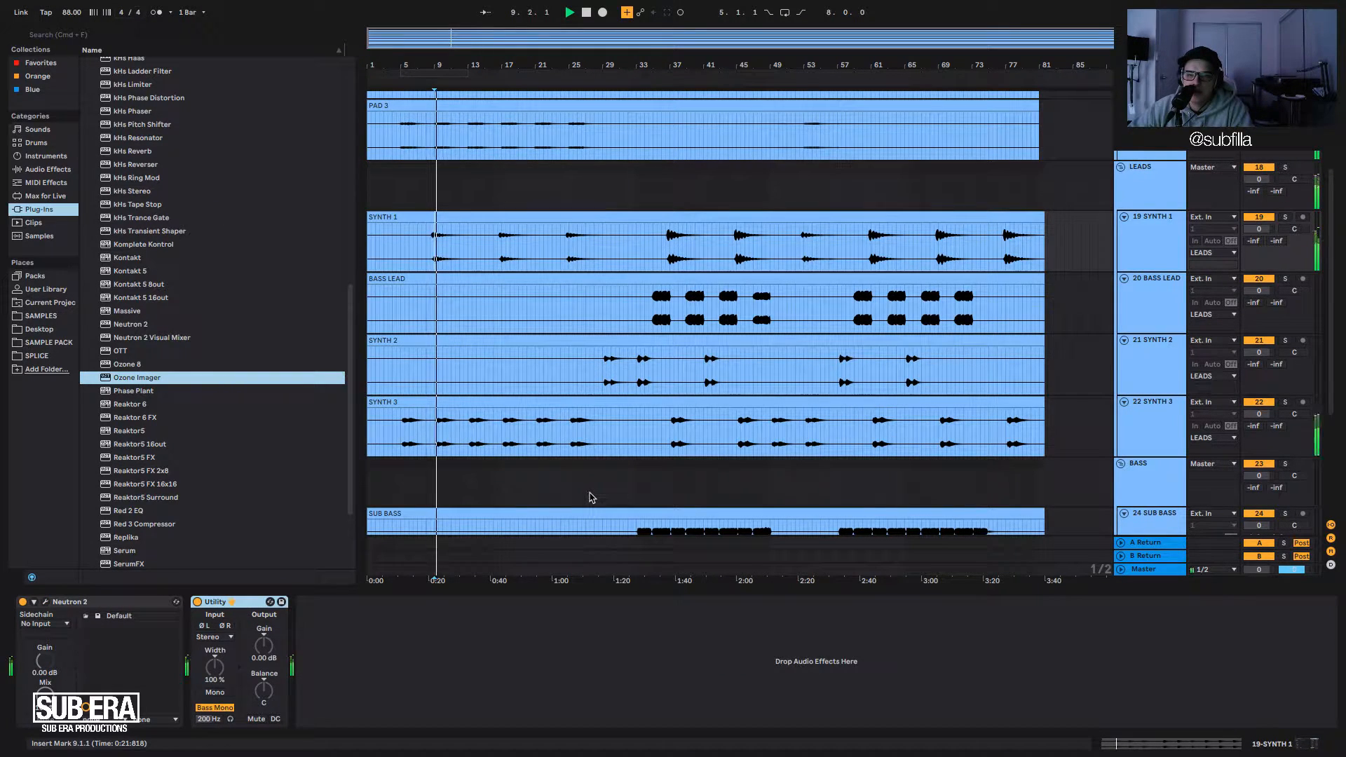
left_click(451, 440)
left_click(531, 329)
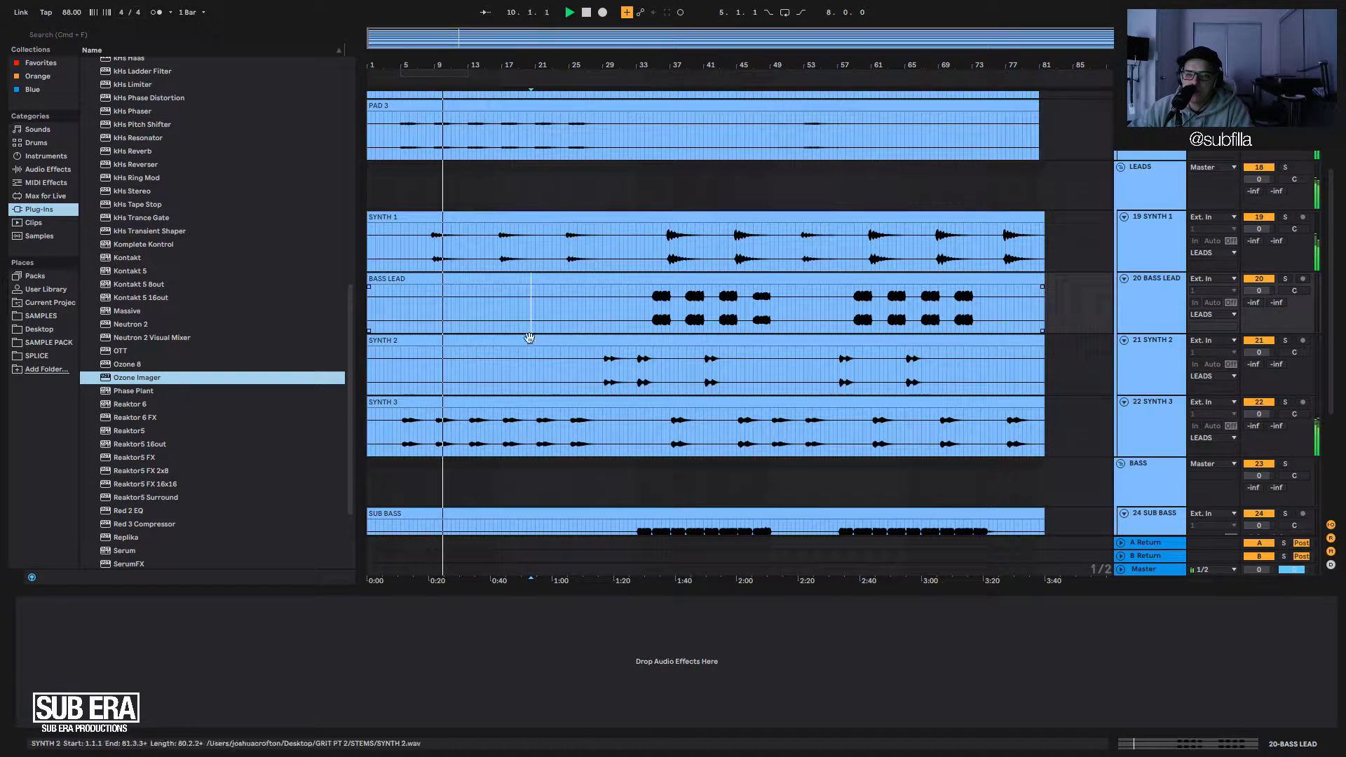
Solo SYNTH 2 and play it from its first hit at bar 29.
left_click(606, 361)
key("space")
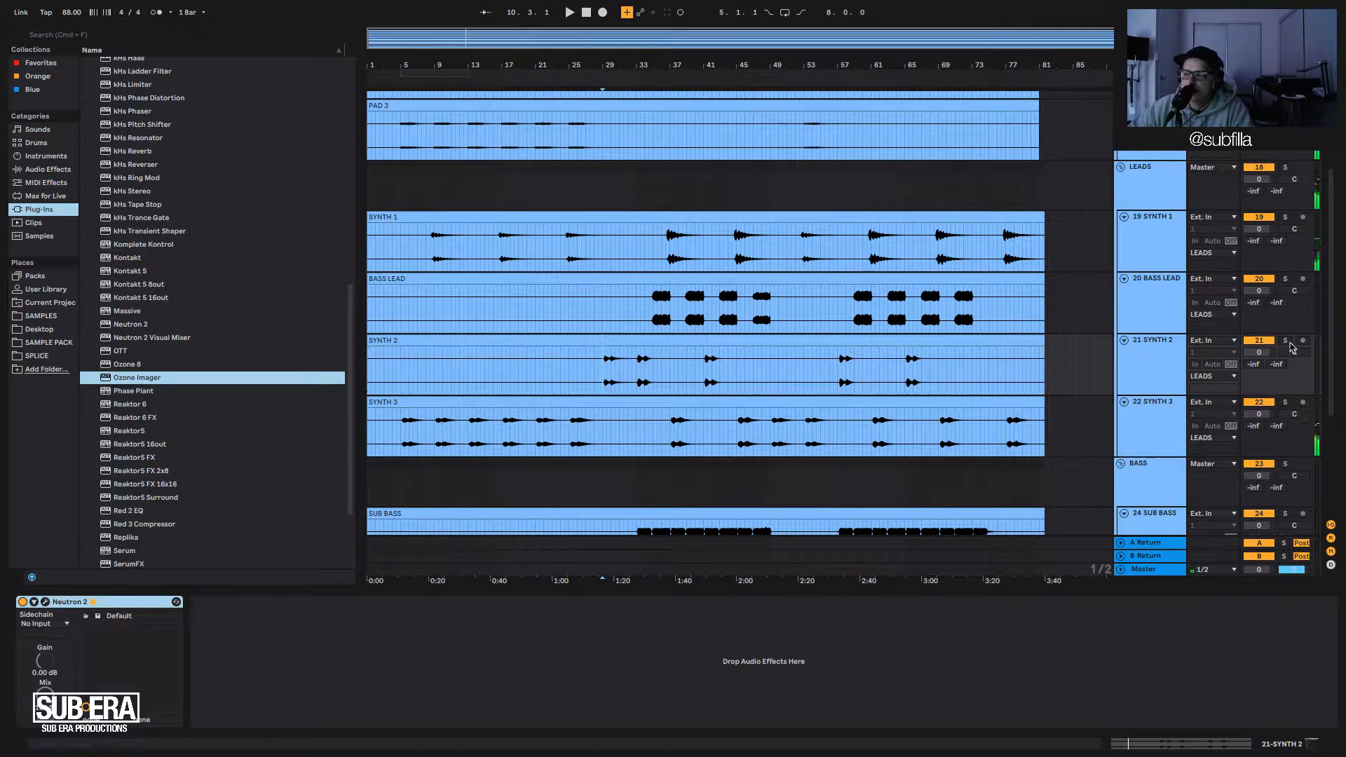
left_click(1286, 341)
left_click(1150, 355)
key("space")
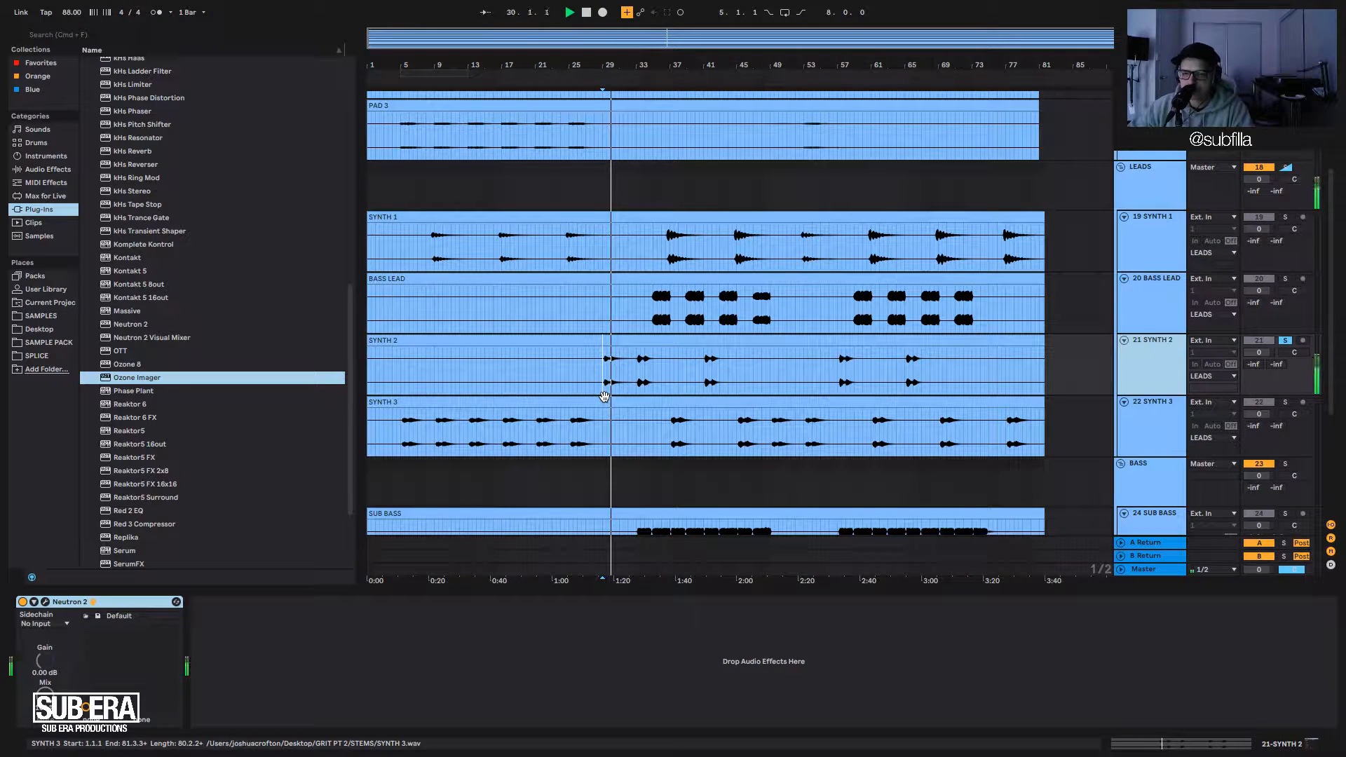
key("space")
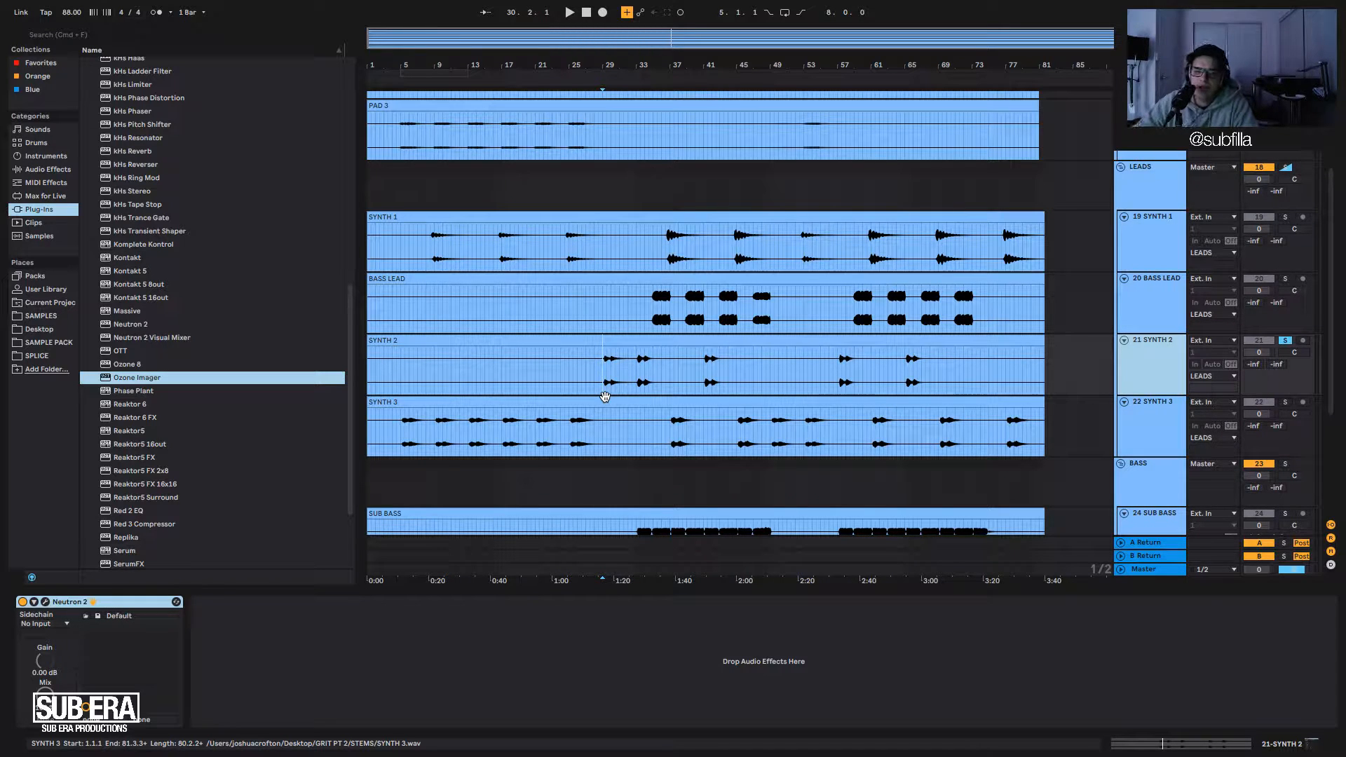
Enable a 24 dB high-pass filter in SYNTH 2's Neutron equalizer and raise it to about 164 Hz while playing from bar 29.
left_click(603, 378)
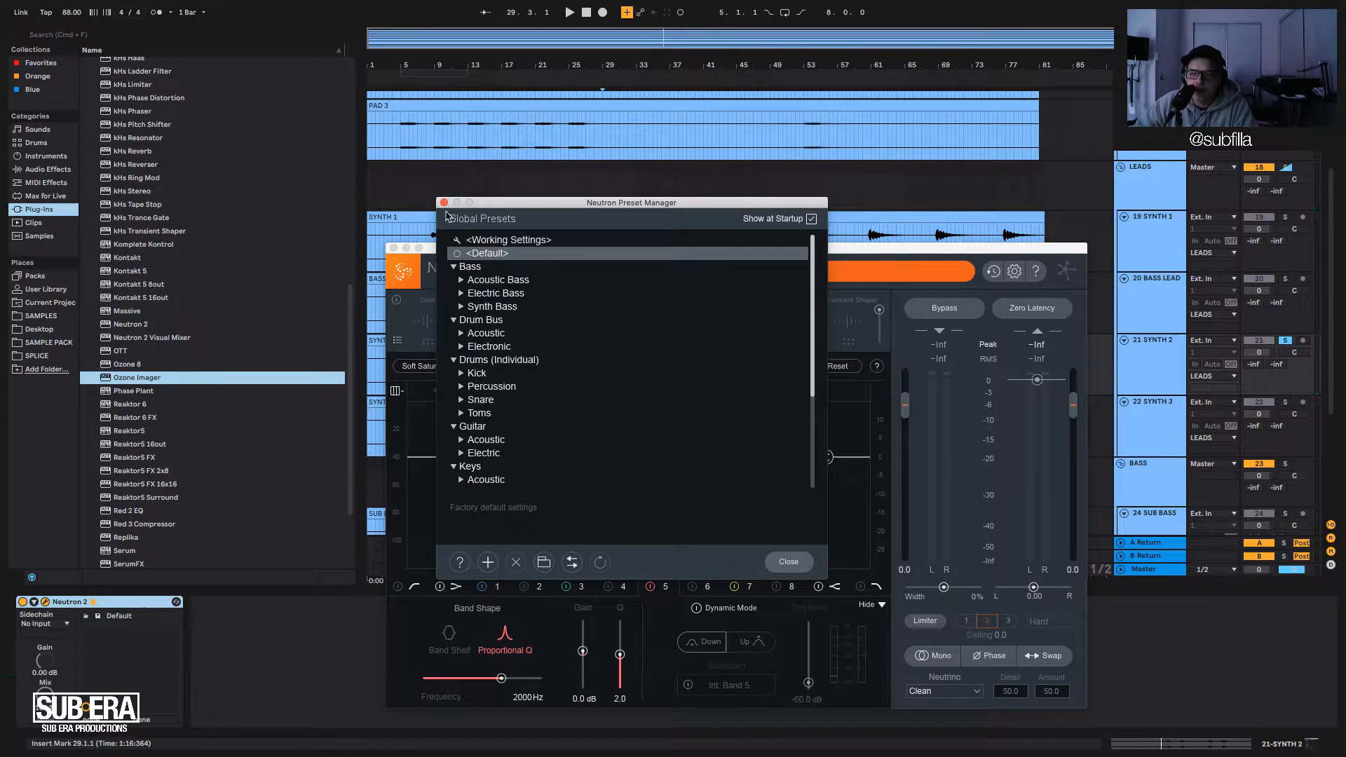
left_click(444, 202)
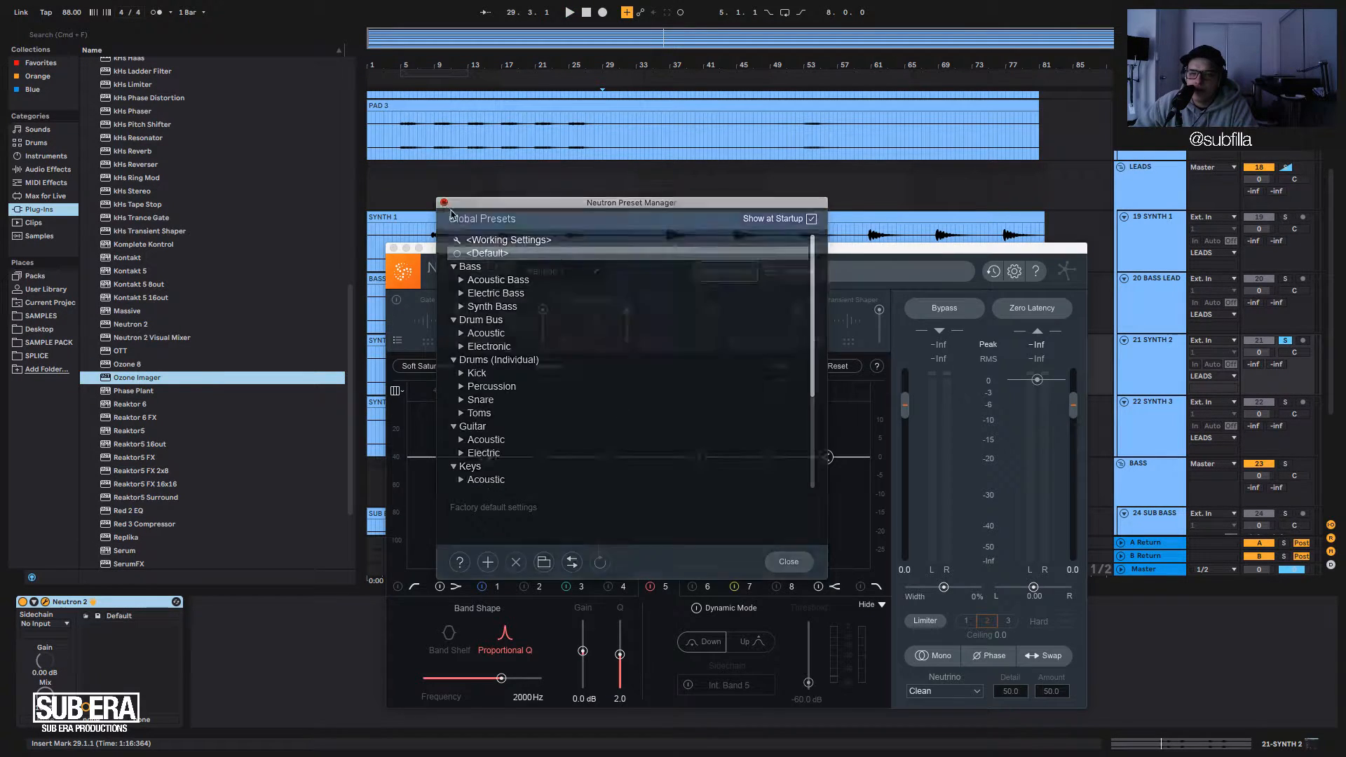
left_click(417, 534)
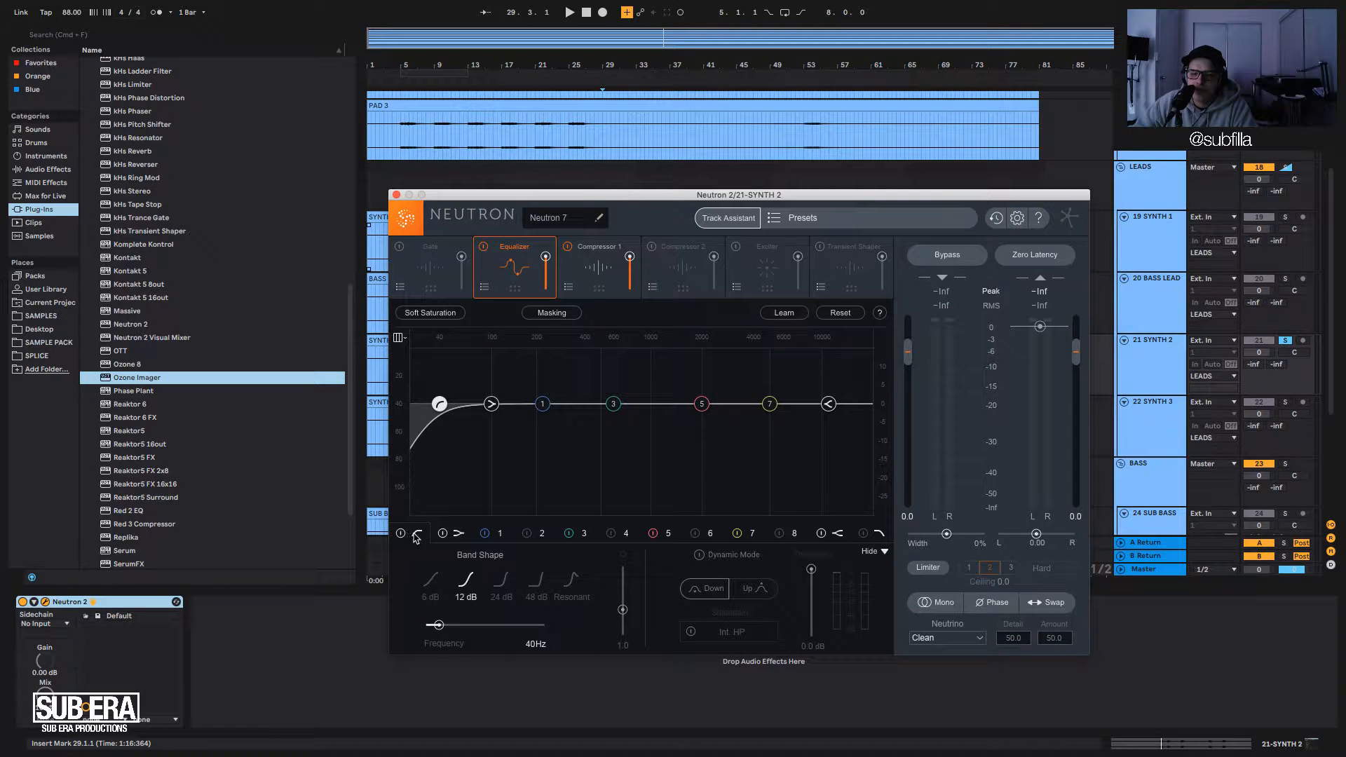
left_click(501, 579)
key("space")
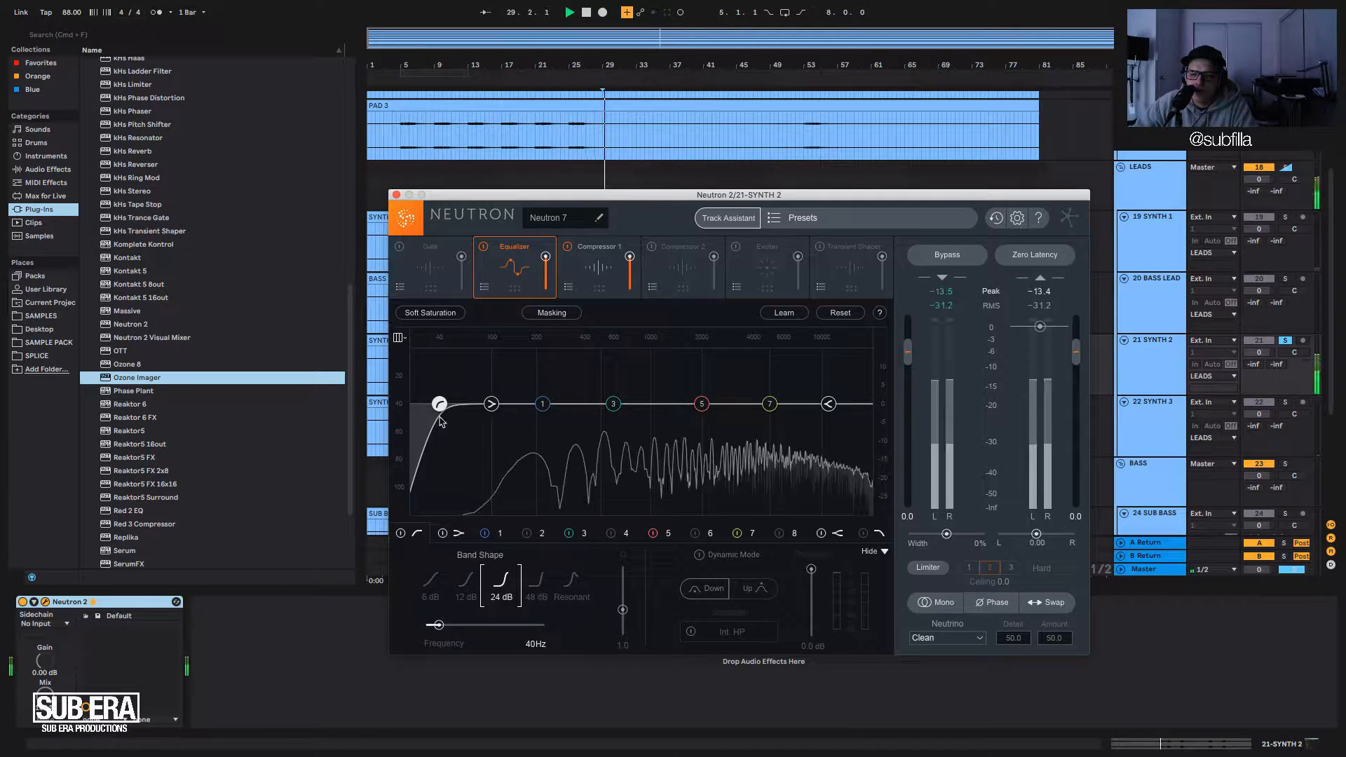
left_click_drag(455, 413, 524, 419)
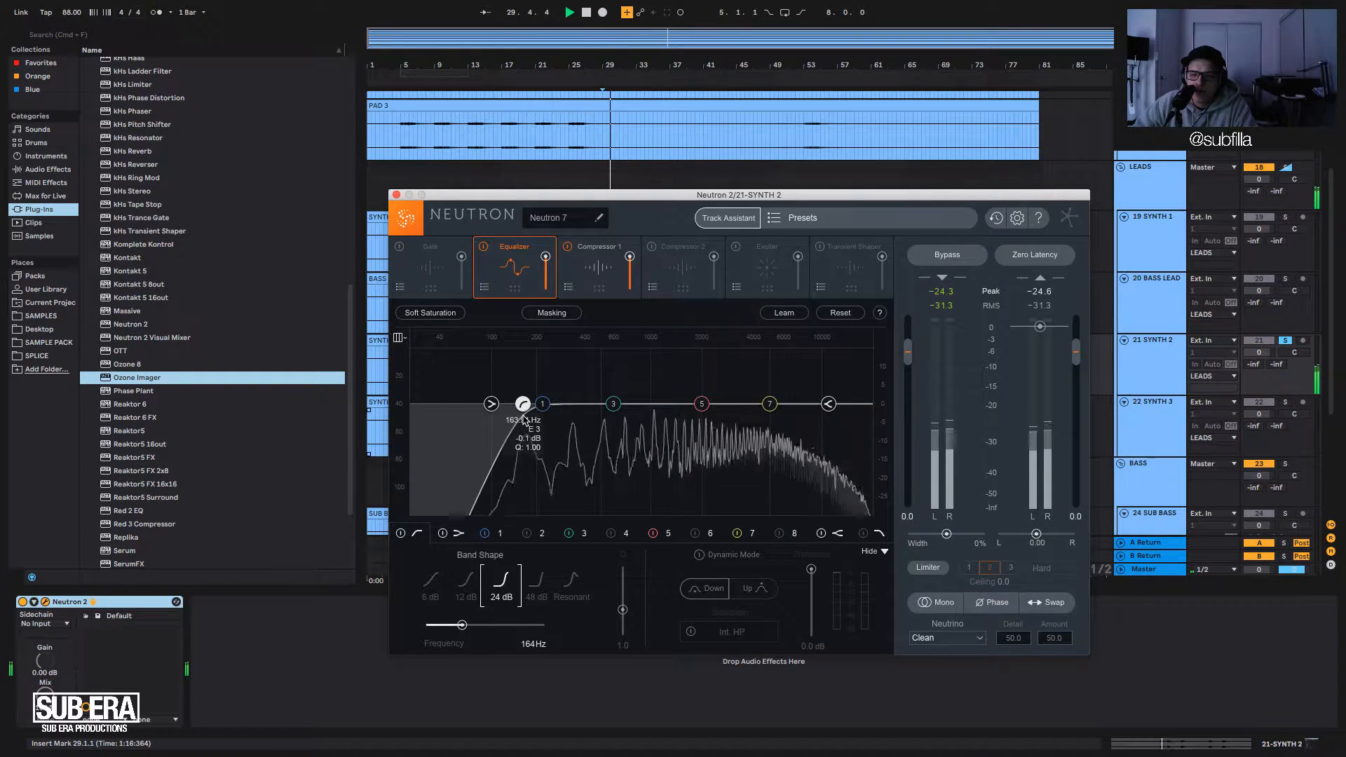
Steepen SYNTH 2's high-pass filter to 48 dB and fine-tune its cutoff to about 169 Hz while replaying the passage.
left_click(537, 581)
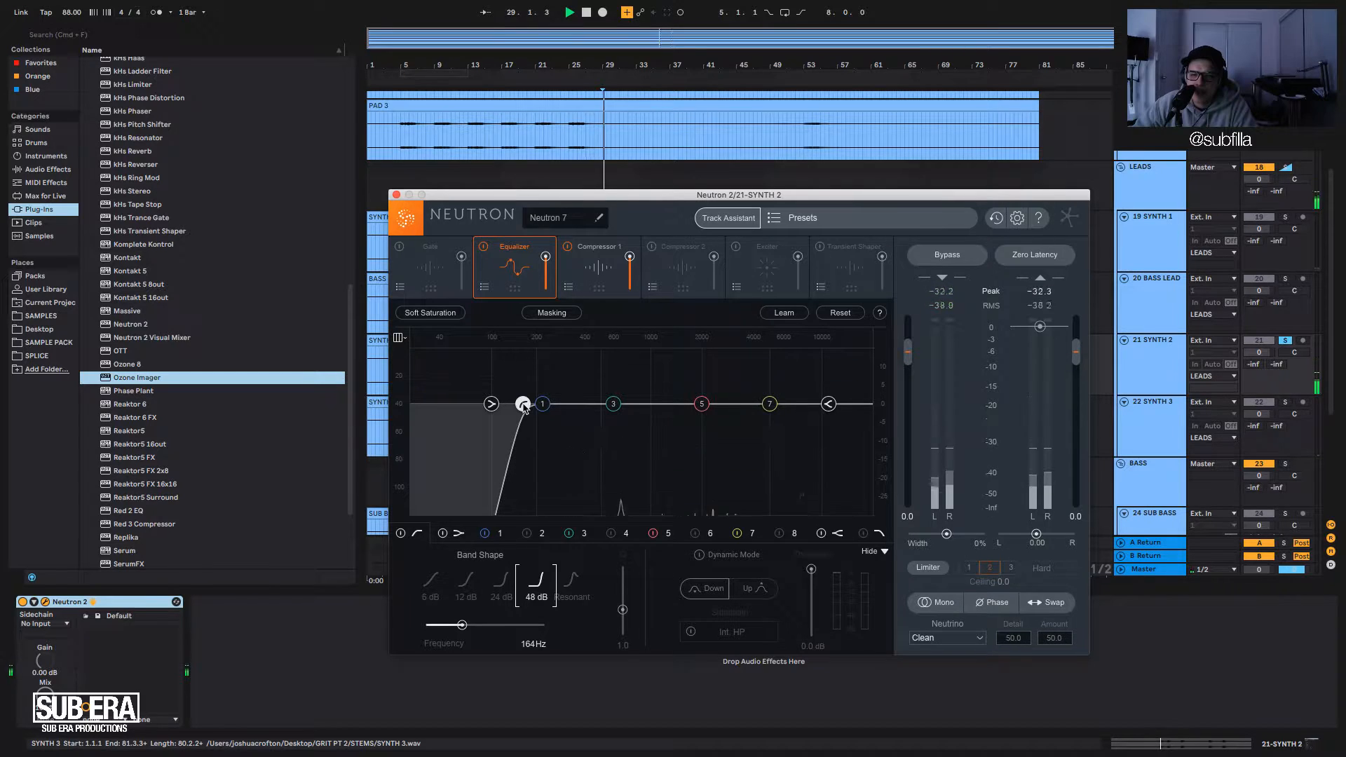
left_click_drag(524, 406, 530, 411)
key("space")
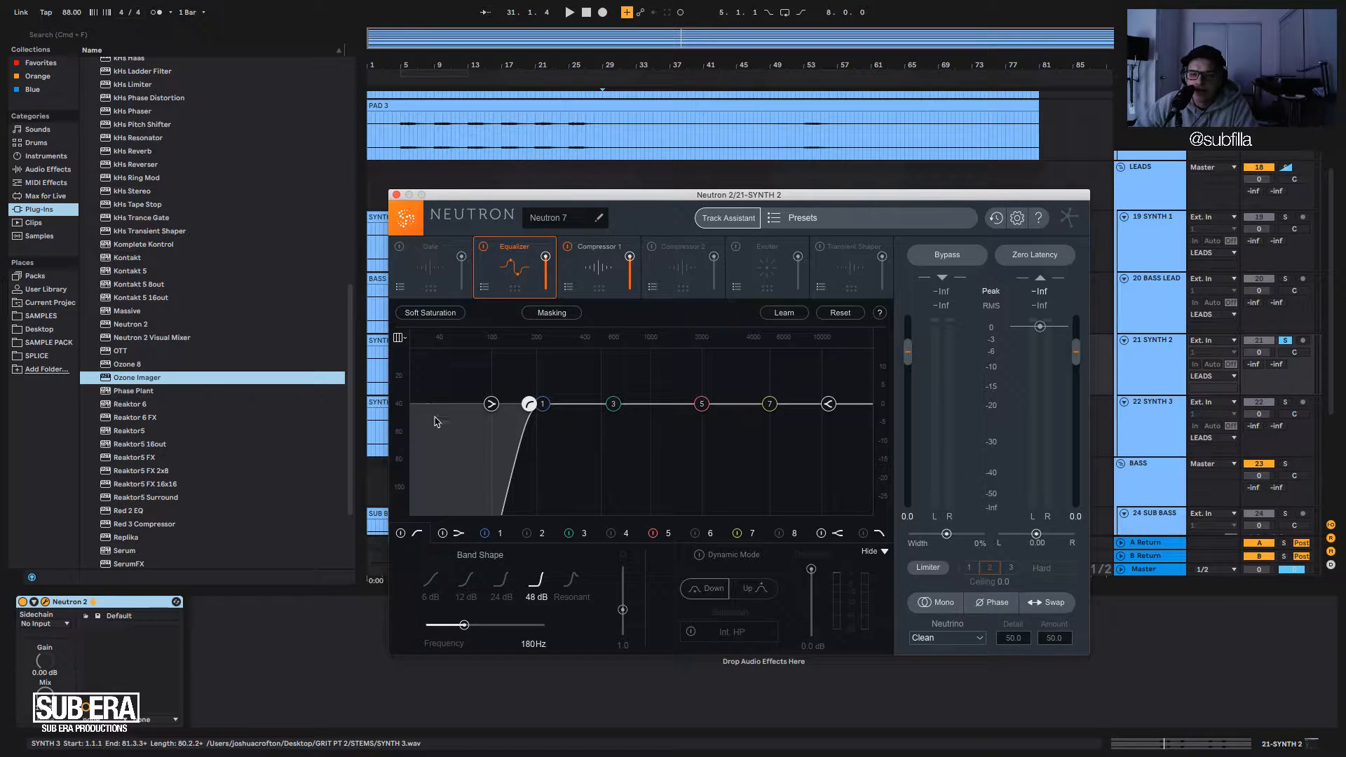
key("space")
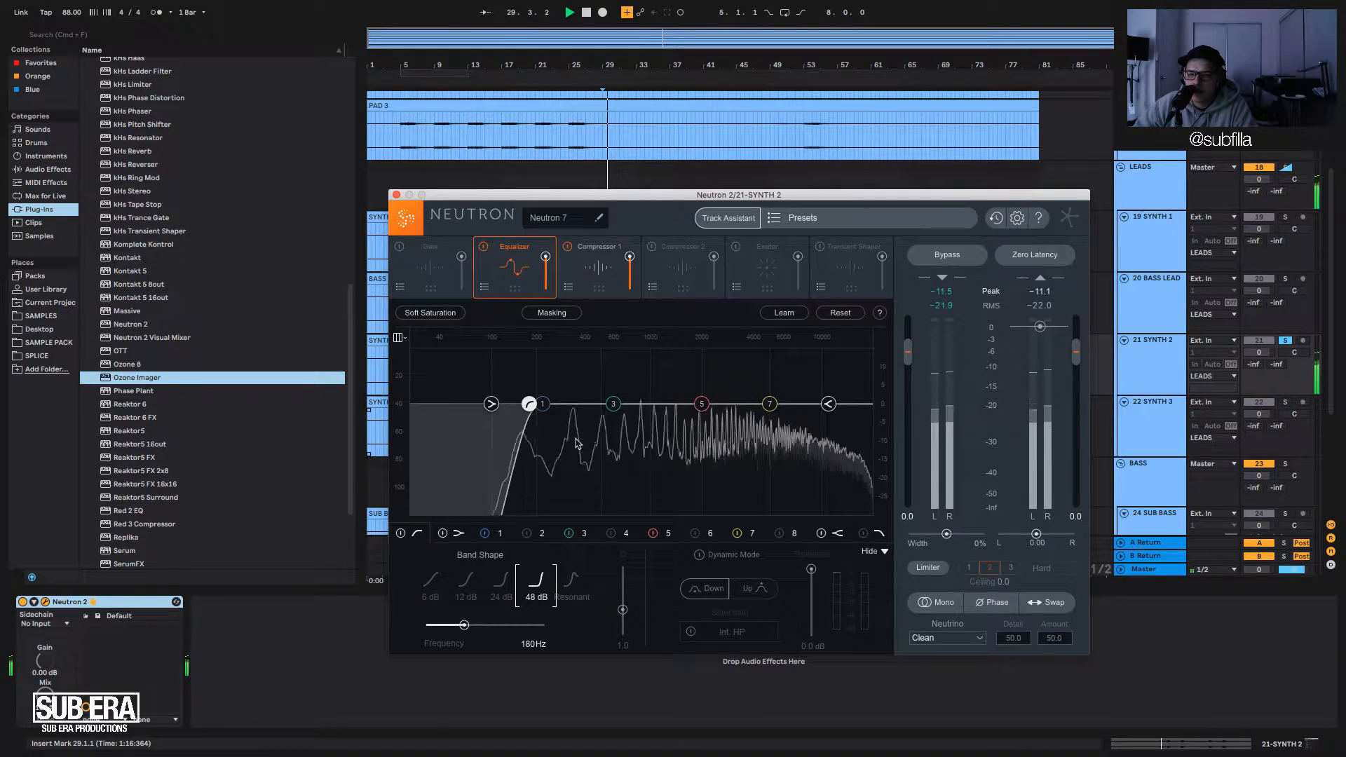
left_click_drag(528, 404, 524, 411)
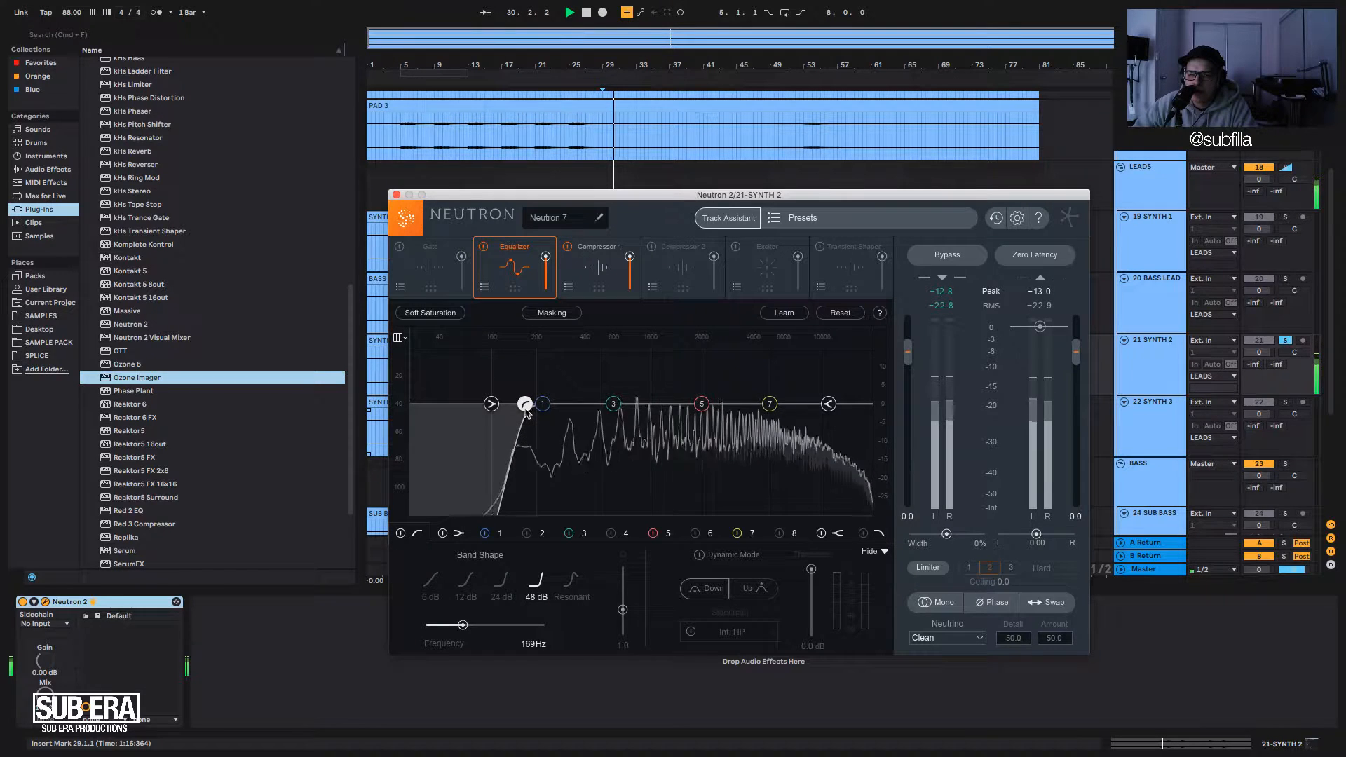
Enable a 48 dB low-pass filter on SYNTH 2 and lower its cutoff to about 14 kHz while checking playback.
left_click(863, 533)
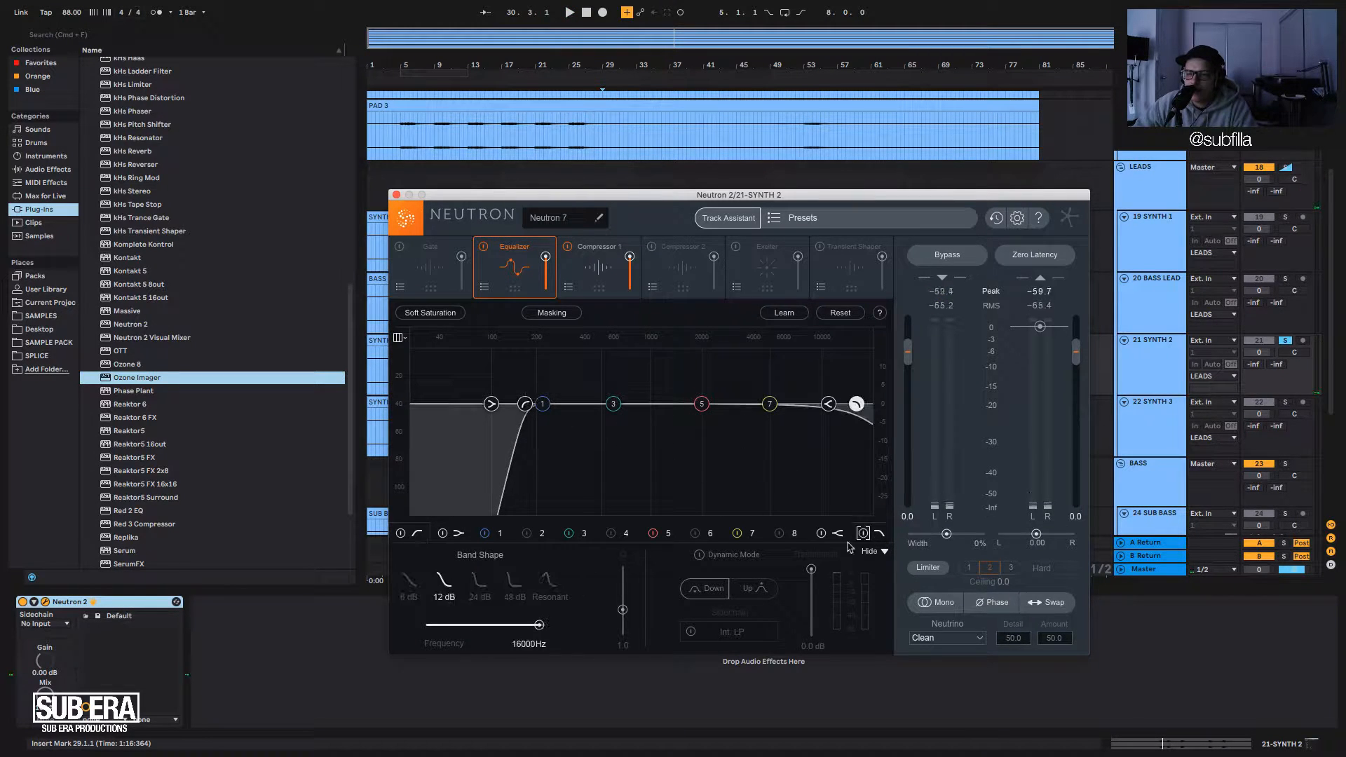
left_click(514, 582)
key("space")
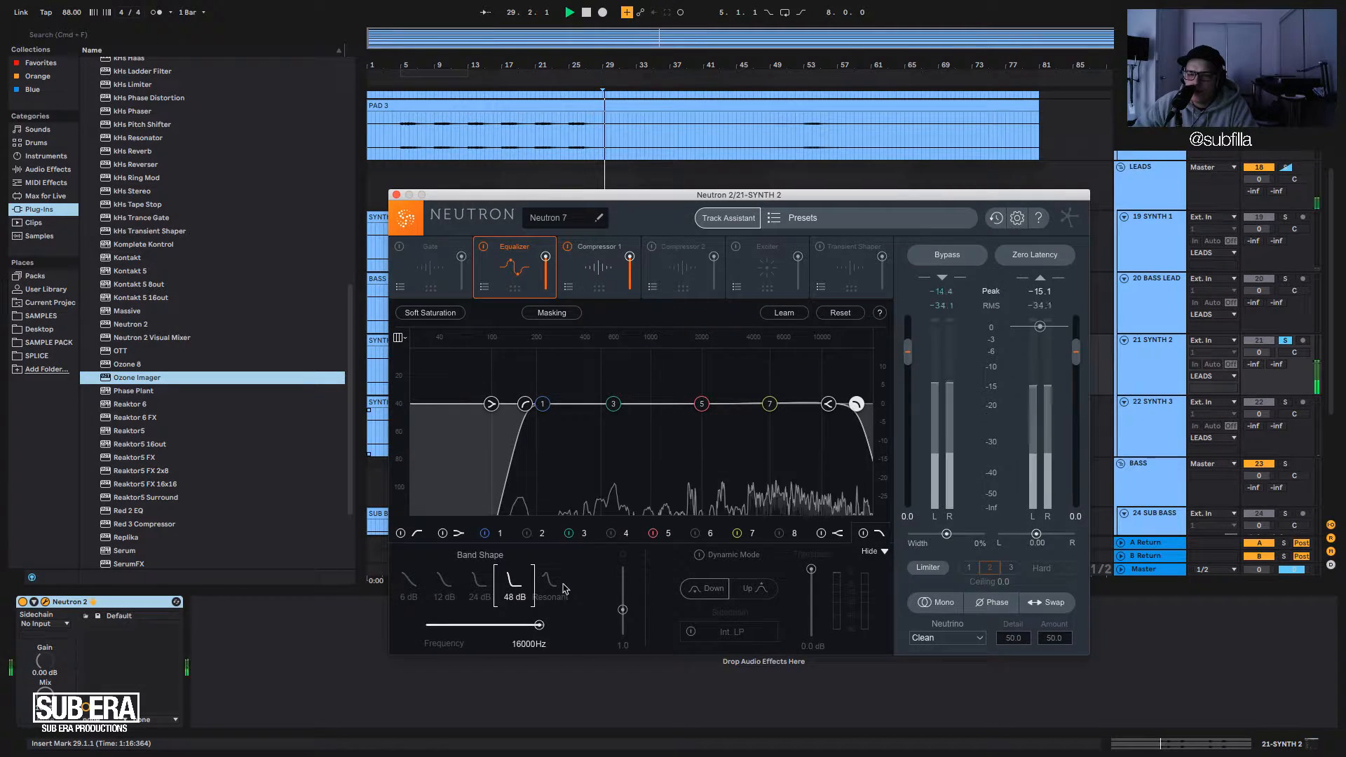
key("space")
left_click_drag(856, 404, 852, 404)
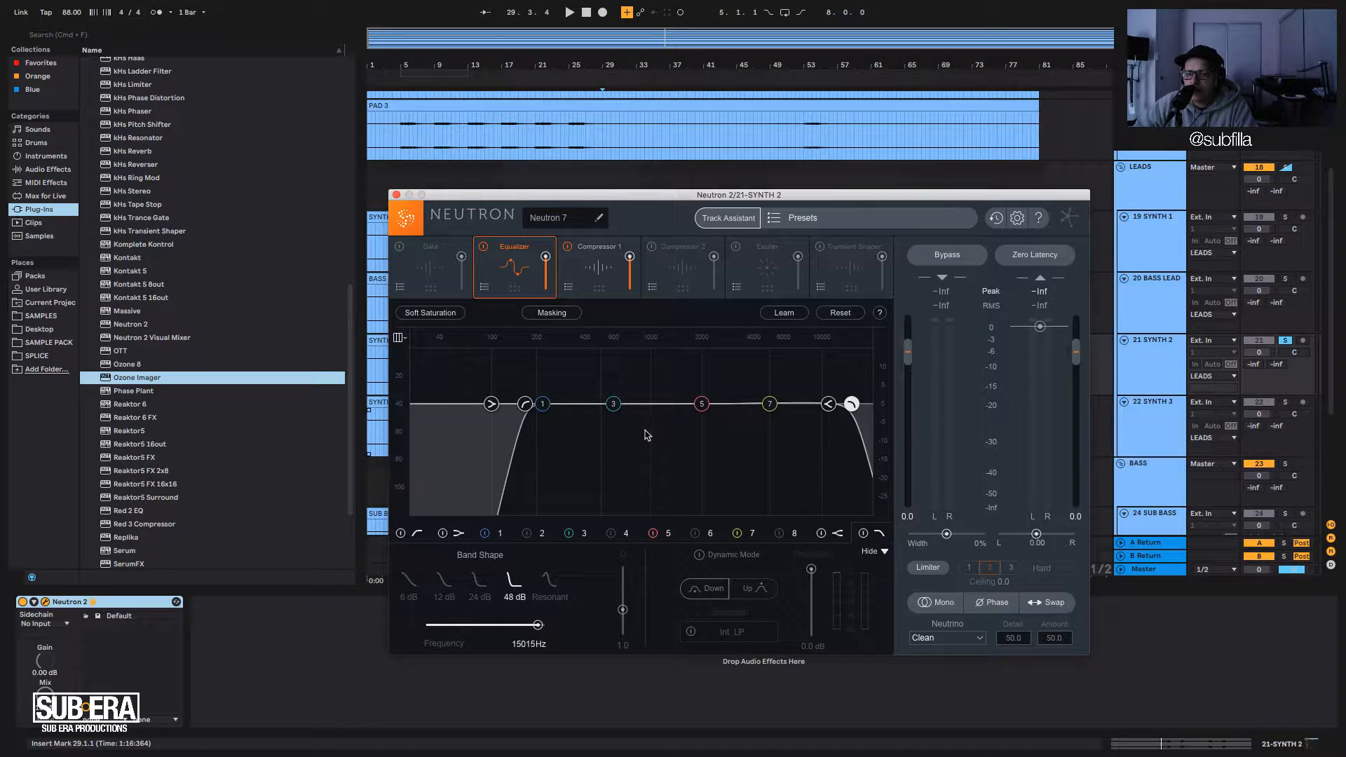
left_click_drag(851, 405, 848, 407)
key("space")
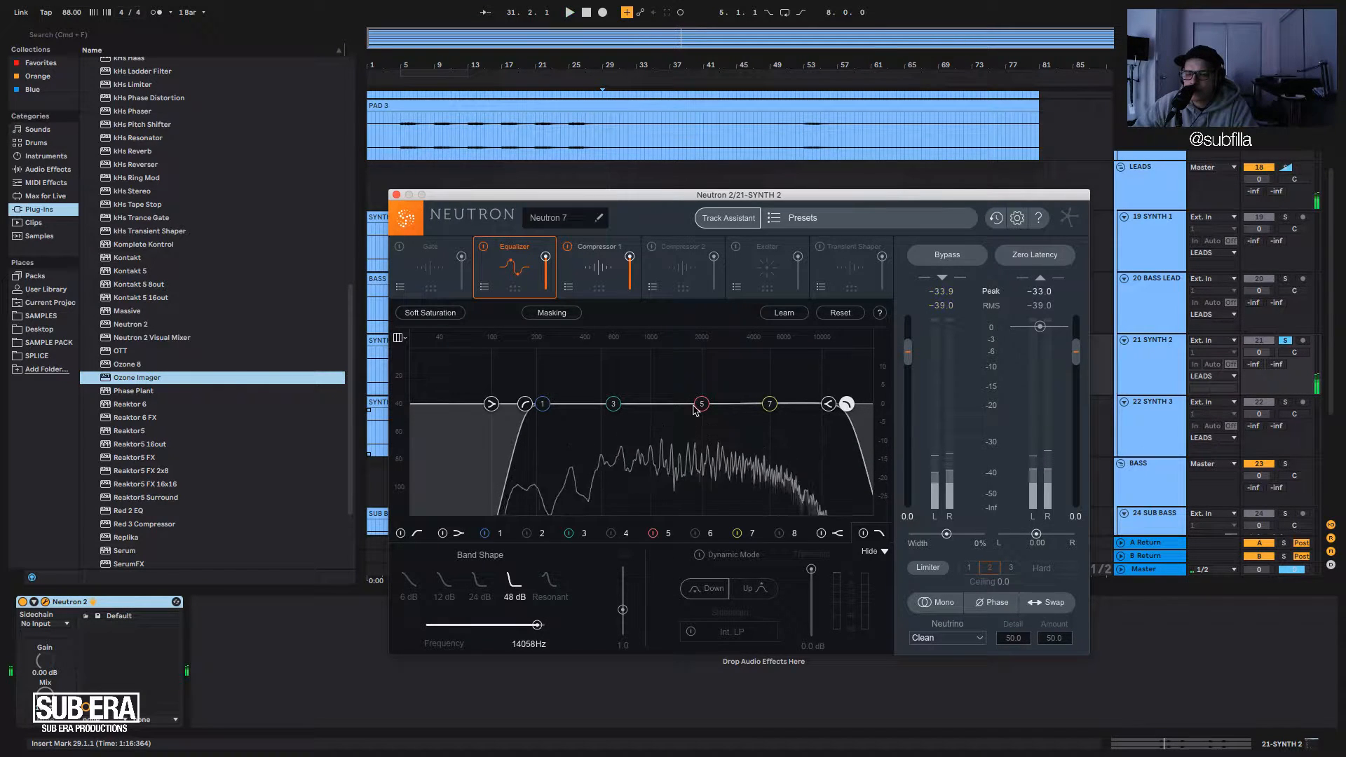
Sweep EQ band 3 as a narrow 15 dB boost with Q 12 between about 6.3 and 7.5 kHz, and reset the band.
key("space")
left_click_drag(613, 404, 790, 319)
scroll(616, 370, "up", 10)
key("space")
key("space")
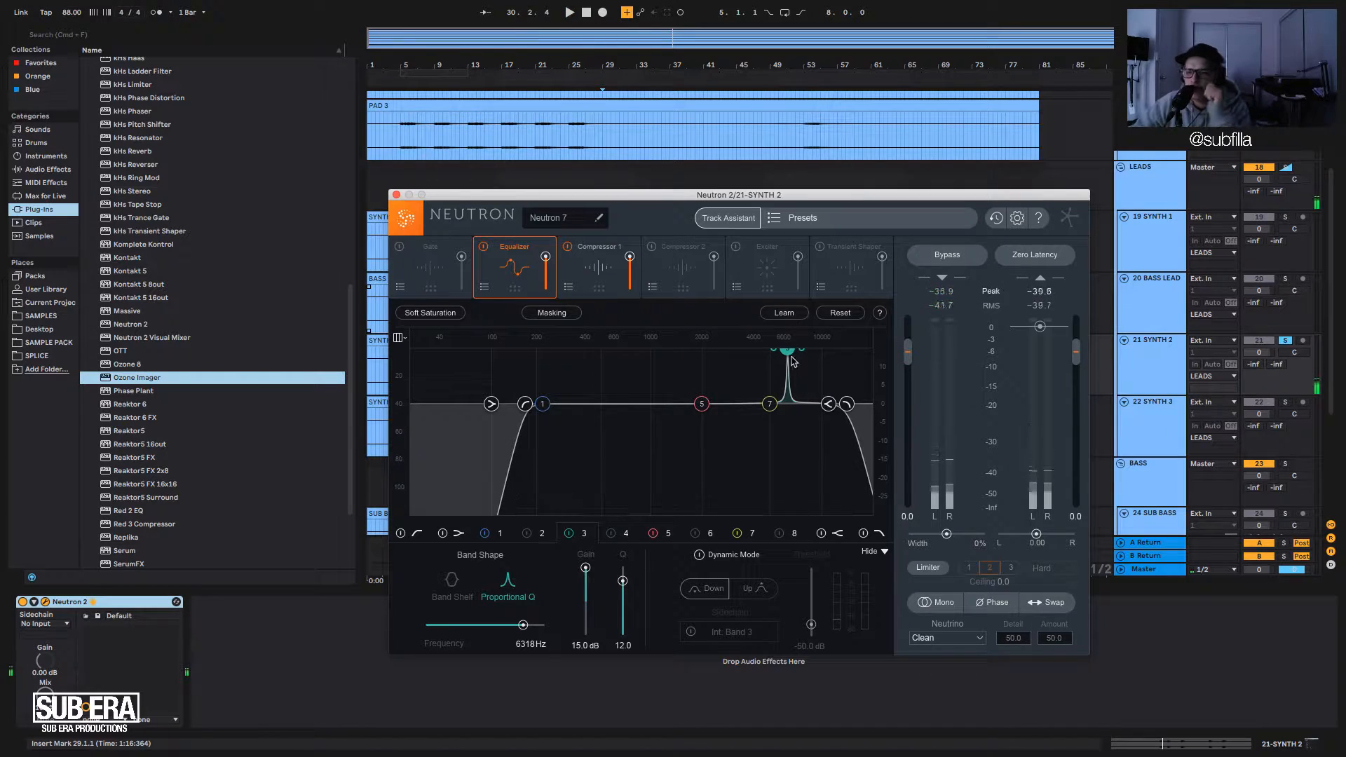
mouse_move(786, 354)
left_mouse_down()
mouse_move(764, 347)
mouse_move(826, 345)
mouse_move(799, 339)
left_mouse_up()
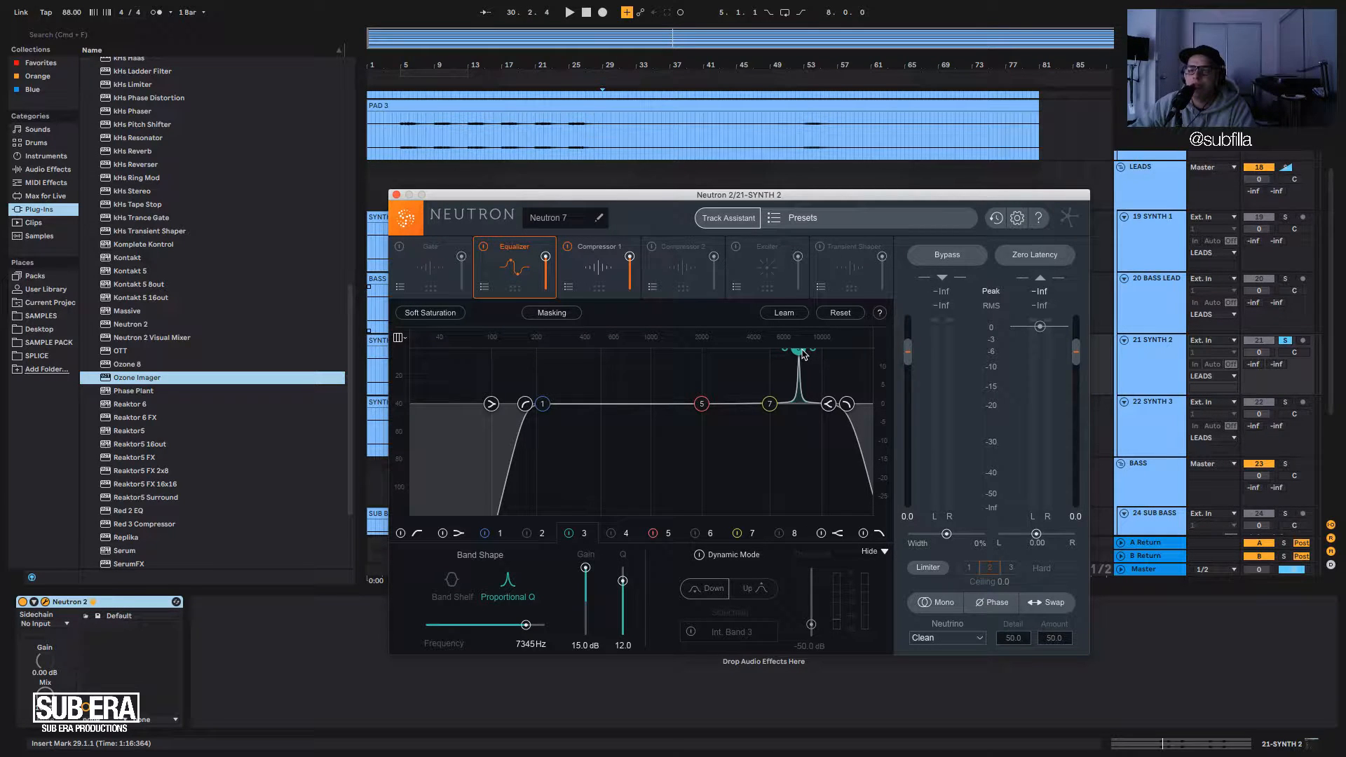
left_click_drag(801, 354, 797, 352)
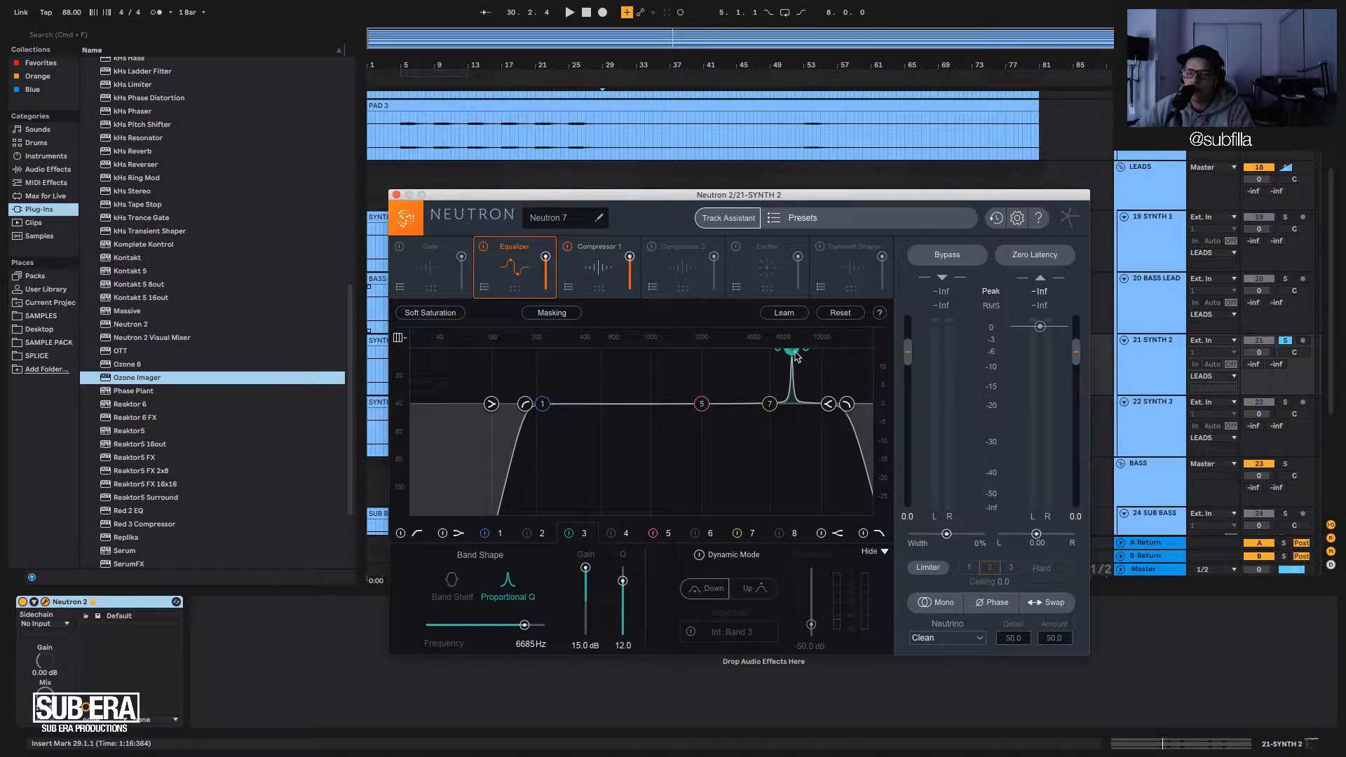
mouse_move(796, 356)
left_mouse_down()
mouse_move(796, 431)
mouse_move(794, 342)
mouse_move(800, 353)
left_mouse_up()
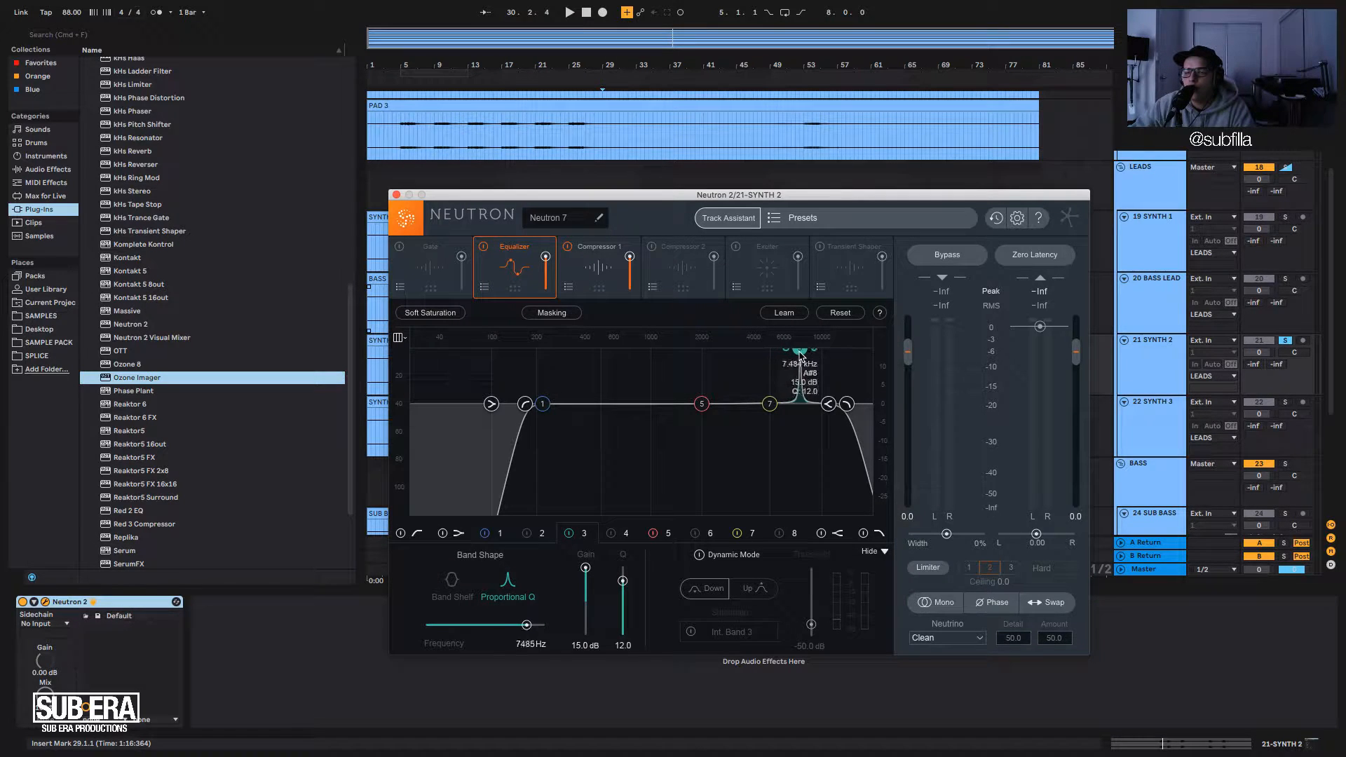
double_click(800, 353)
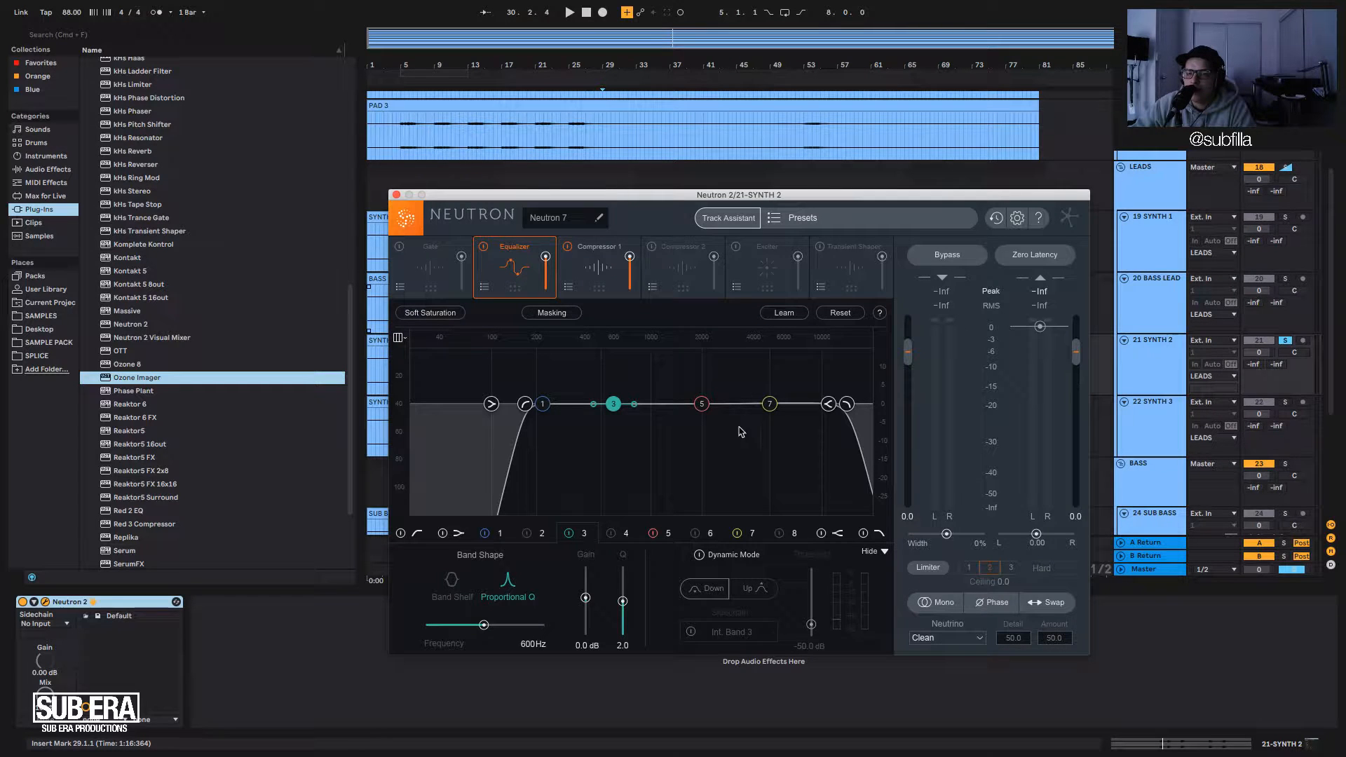
Sweep narrow boosts through SYNTH 2's highs and cut with bands 3 and 5, setting band 5 to -7.0 dB at about 8.7 kHz with Q 9.6.
left_click_drag(615, 408, 793, 351)
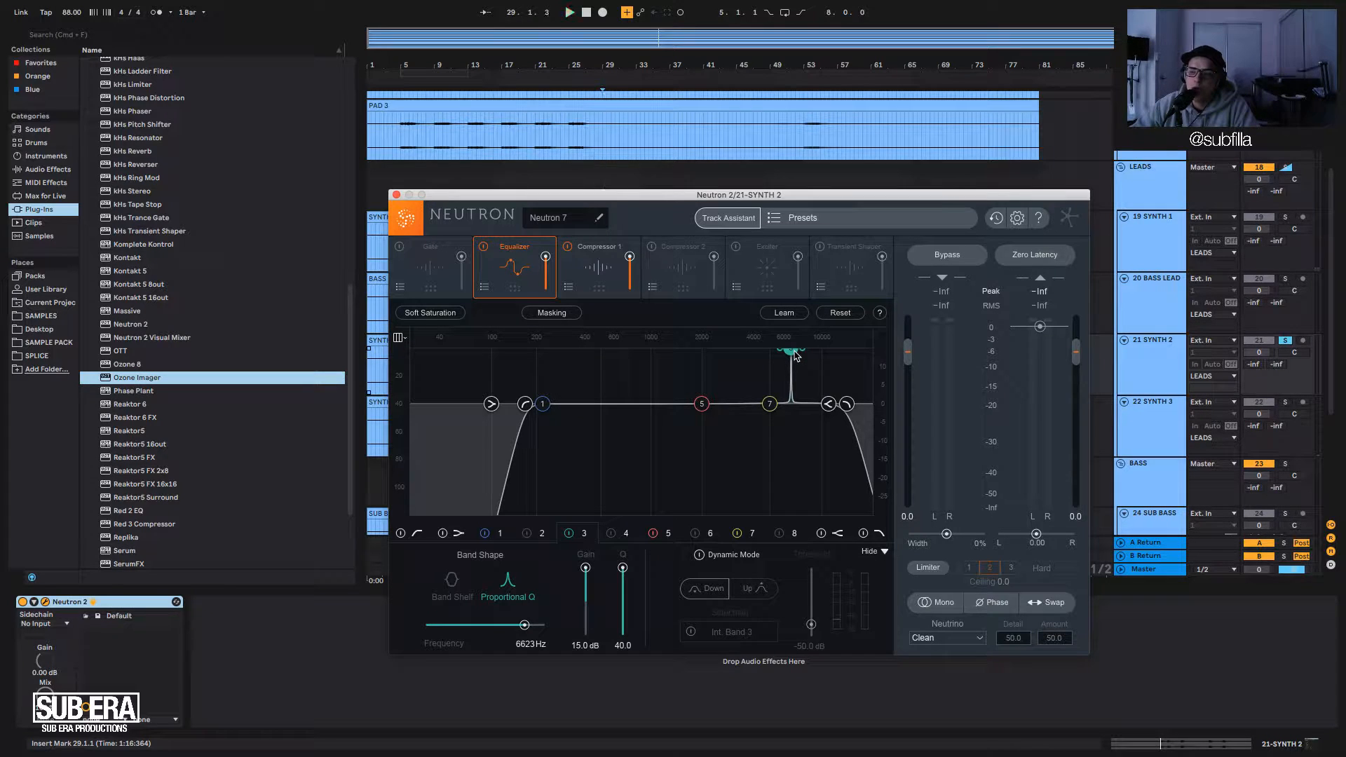
left_click_drag(796, 355, 811, 436)
key("space")
key("space")
key("space")
key("space")
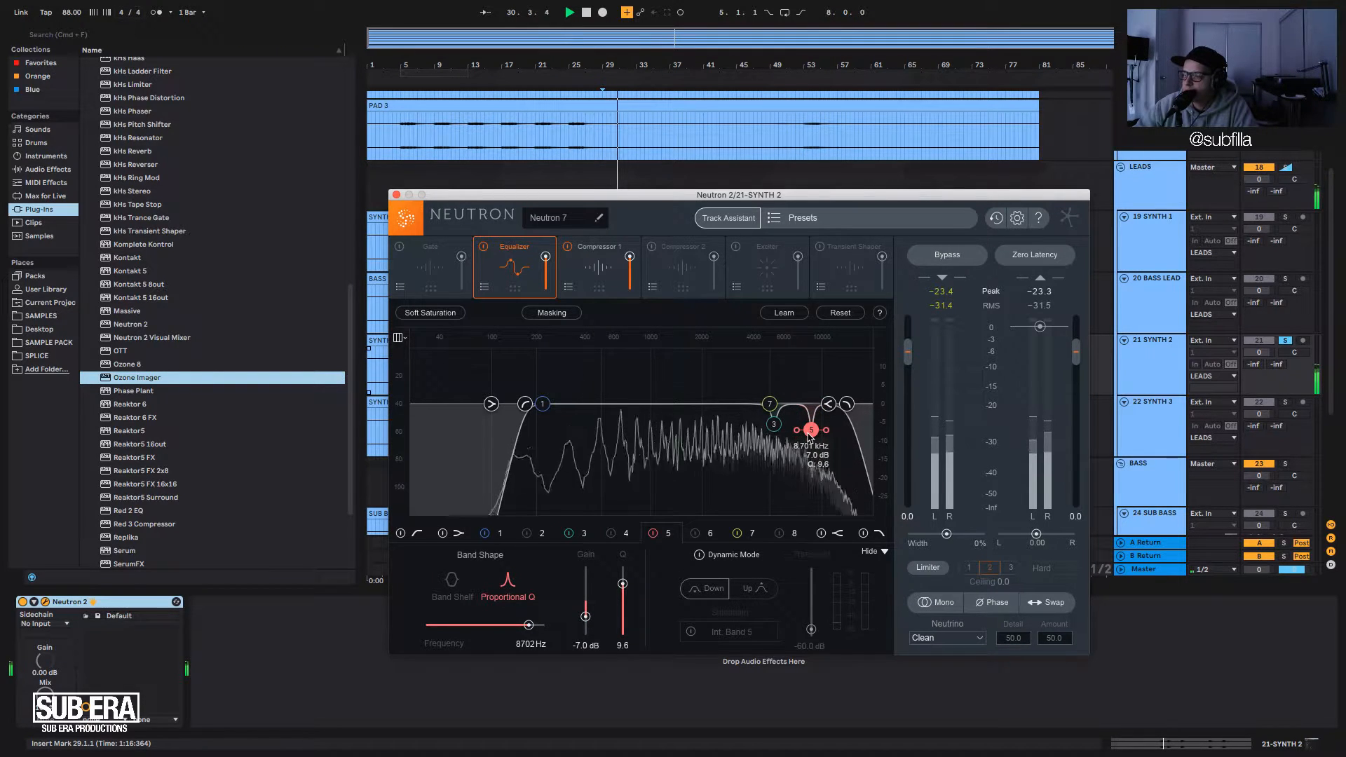
Boost EQ band 5 about 12.6 dB near 9.3 kHz to audition it, and turn it into a Q 2.4 cut of about 6.7 dB.
left_click_drag(808, 435, 814, 364)
key("space")
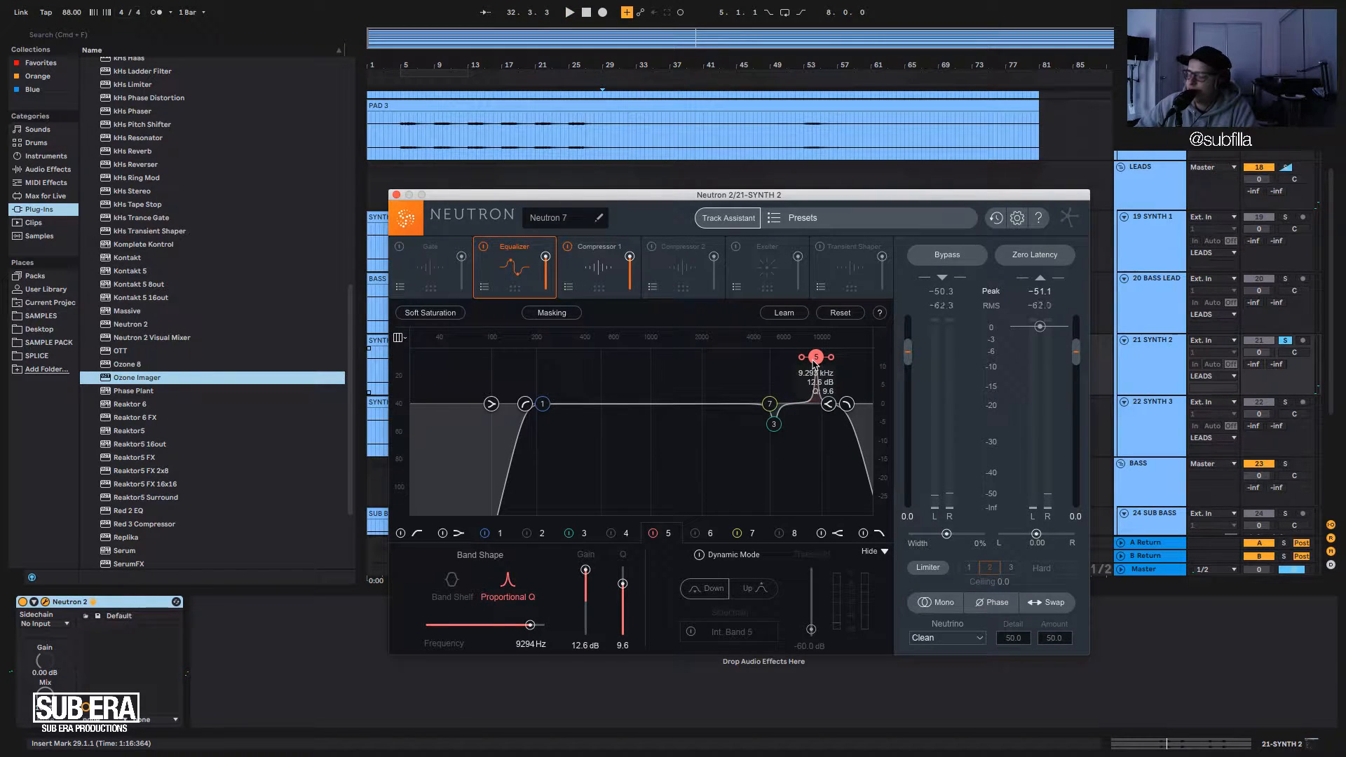
left_click_drag(814, 363, 817, 483)
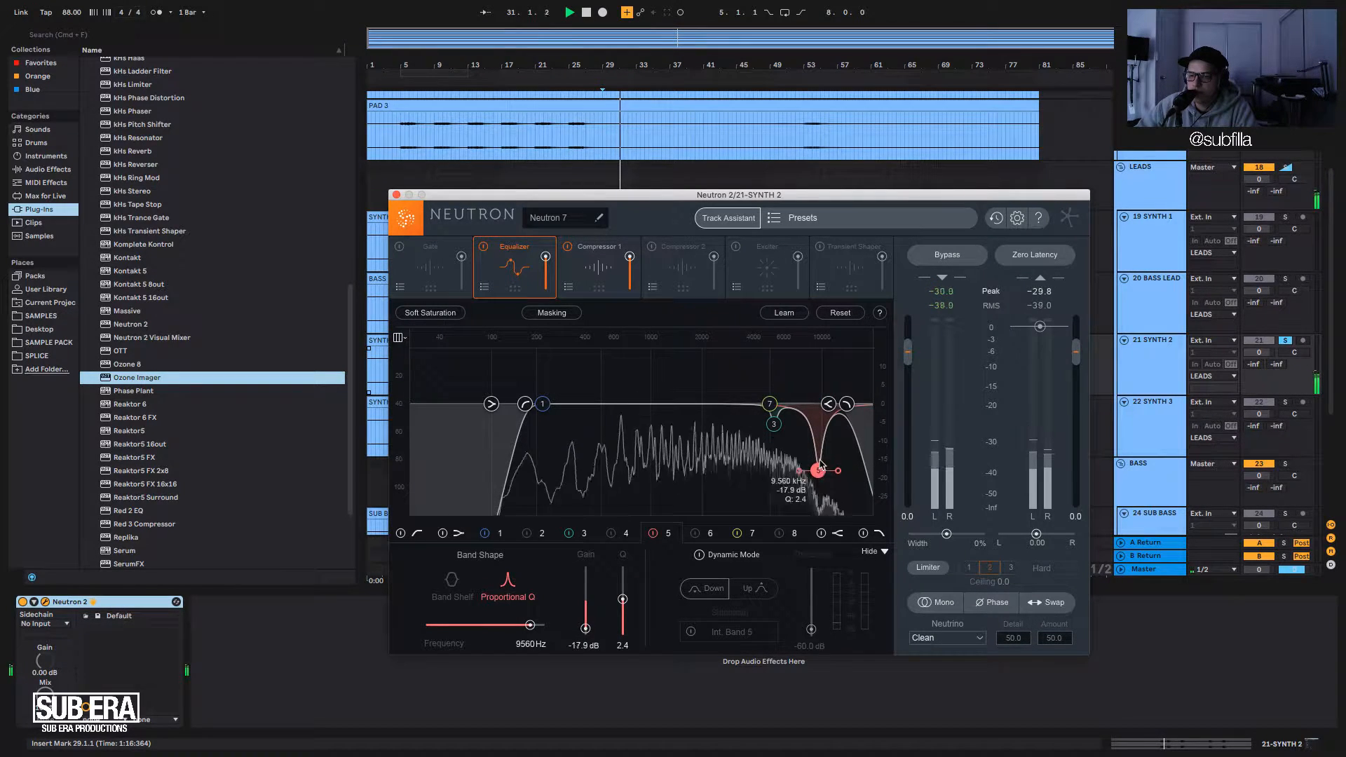
left_click_drag(822, 466, 822, 431)
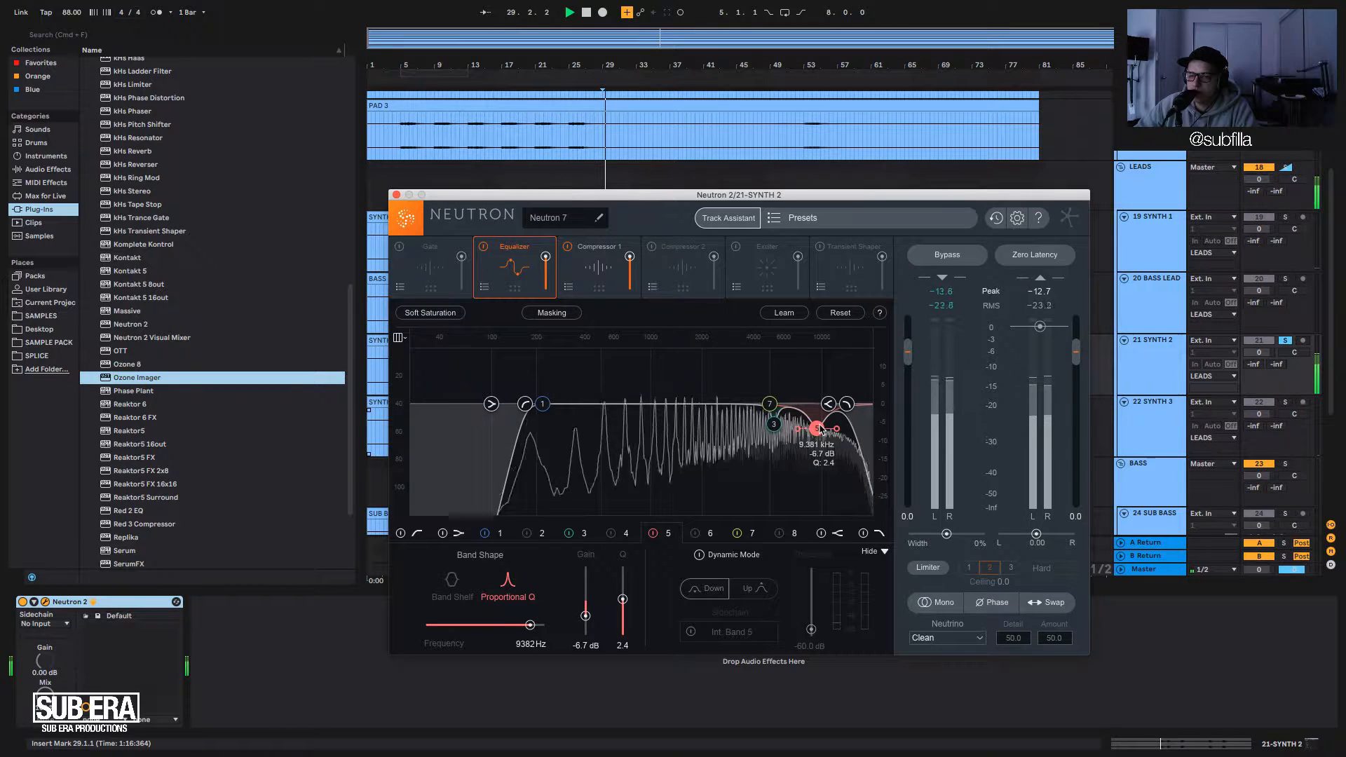
Widen EQ band 3 to about Q 2.1 and soften band 5 to a cut of about 5.9 dB at 9035 Hz, Q 1.9.
left_click(773, 424)
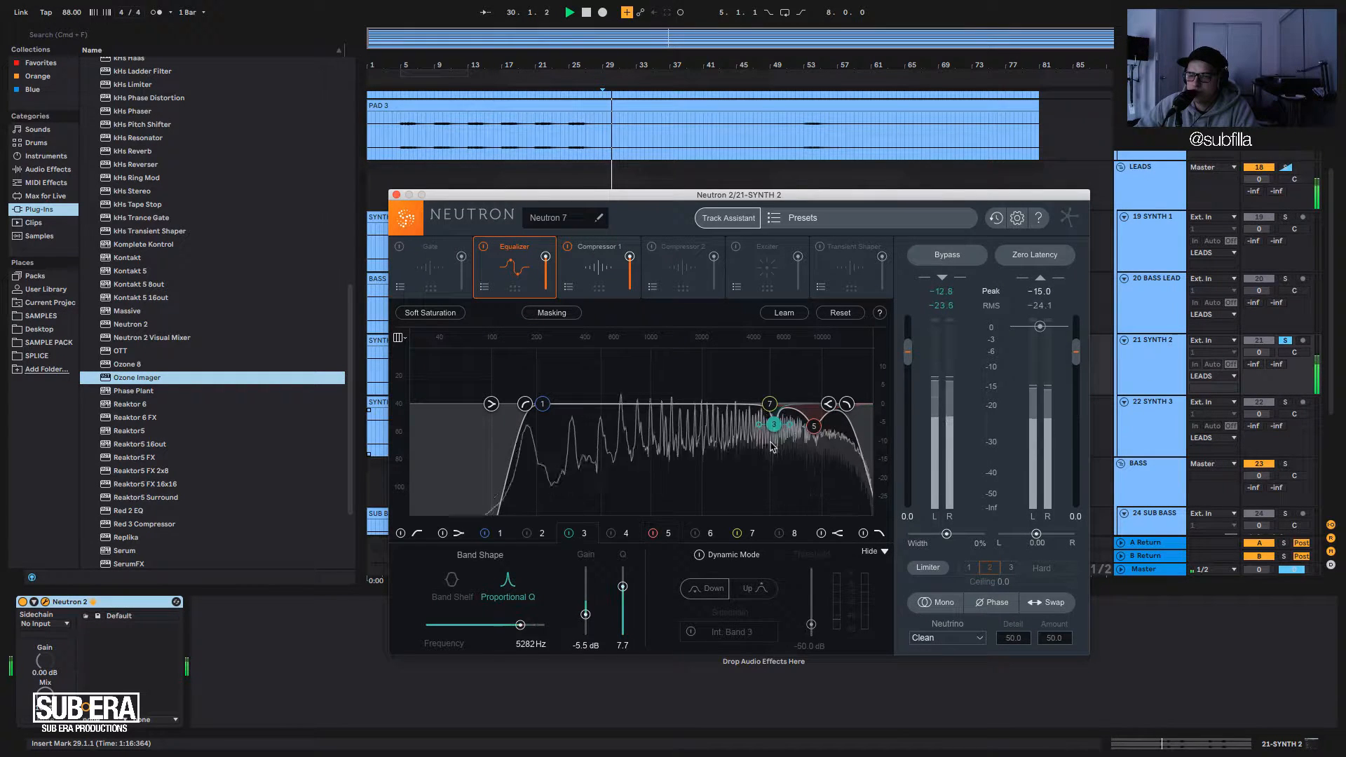
scroll(772, 425, "down", 6)
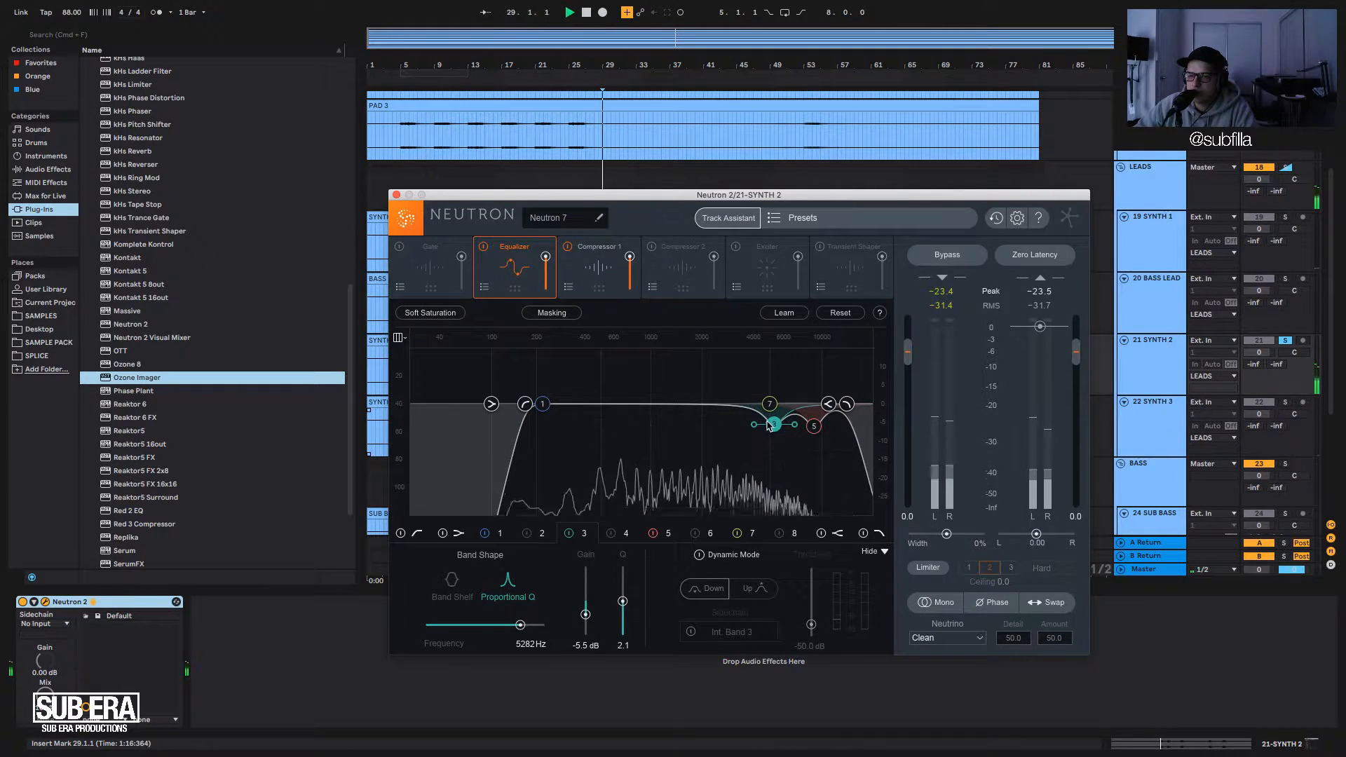
left_click_drag(772, 425, 819, 435)
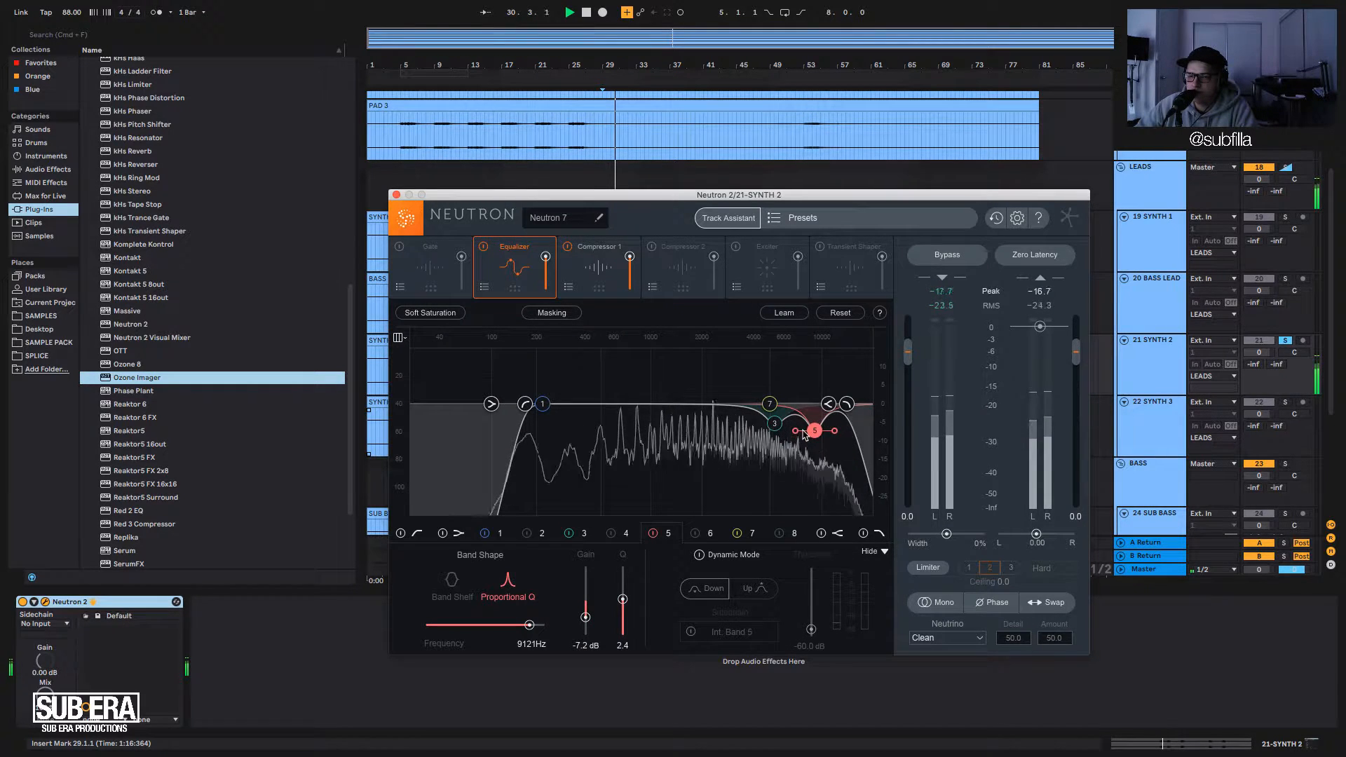
scroll(799, 435, "up", 2)
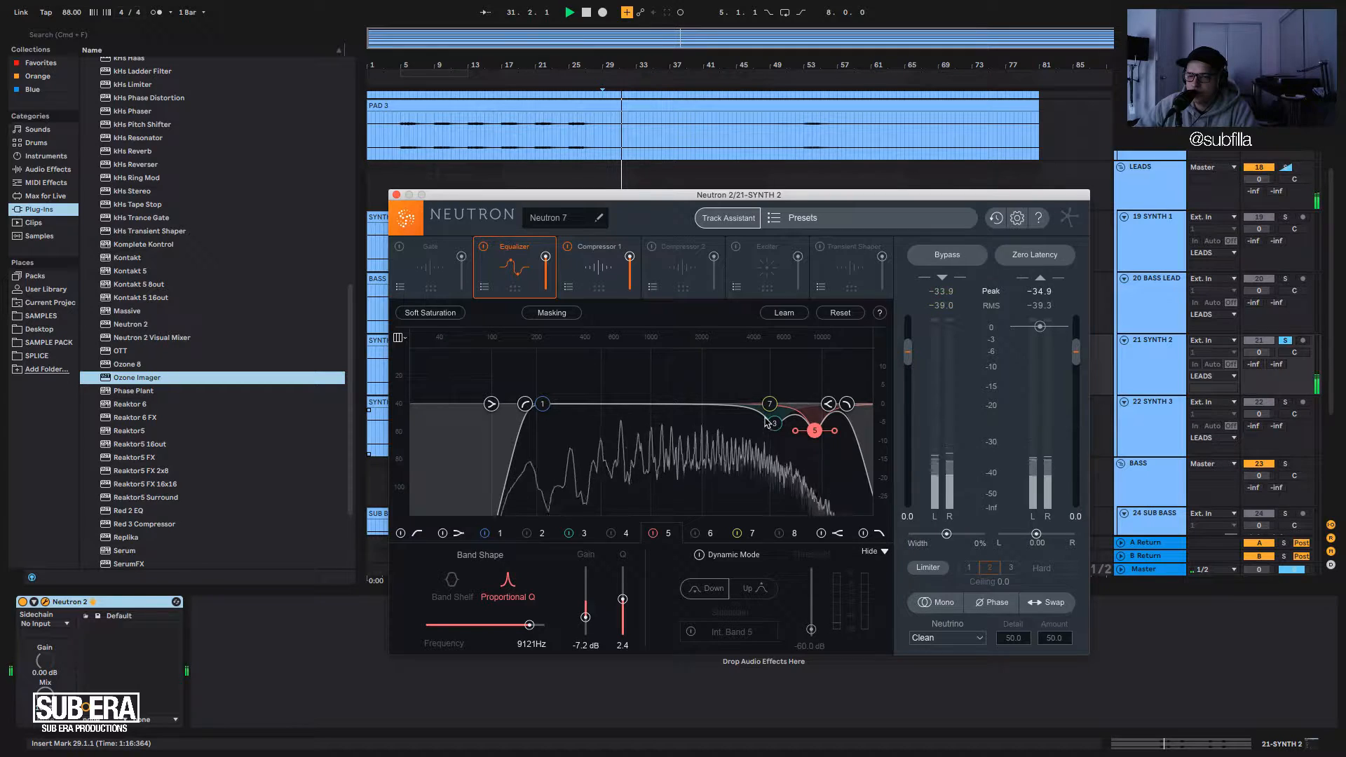
left_click(773, 424)
left_click_drag(810, 431, 807, 425)
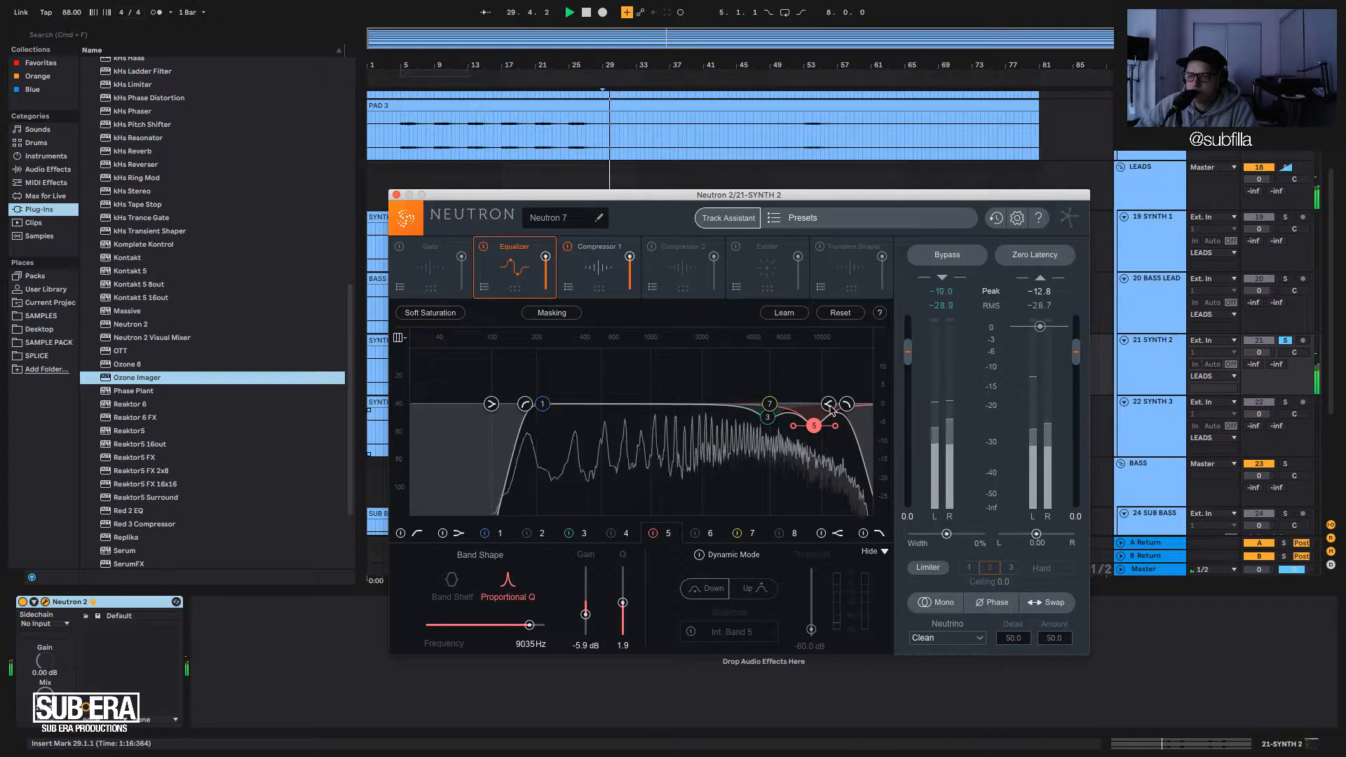
Reset EQ bands 5 and 3 to their flat default settings.
left_click_drag(847, 405, 832, 406)
mouse_move(829, 406)
left_mouse_down()
mouse_move(840, 408)
mouse_move(816, 412)
left_mouse_up()
key("space")
double_click(815, 412)
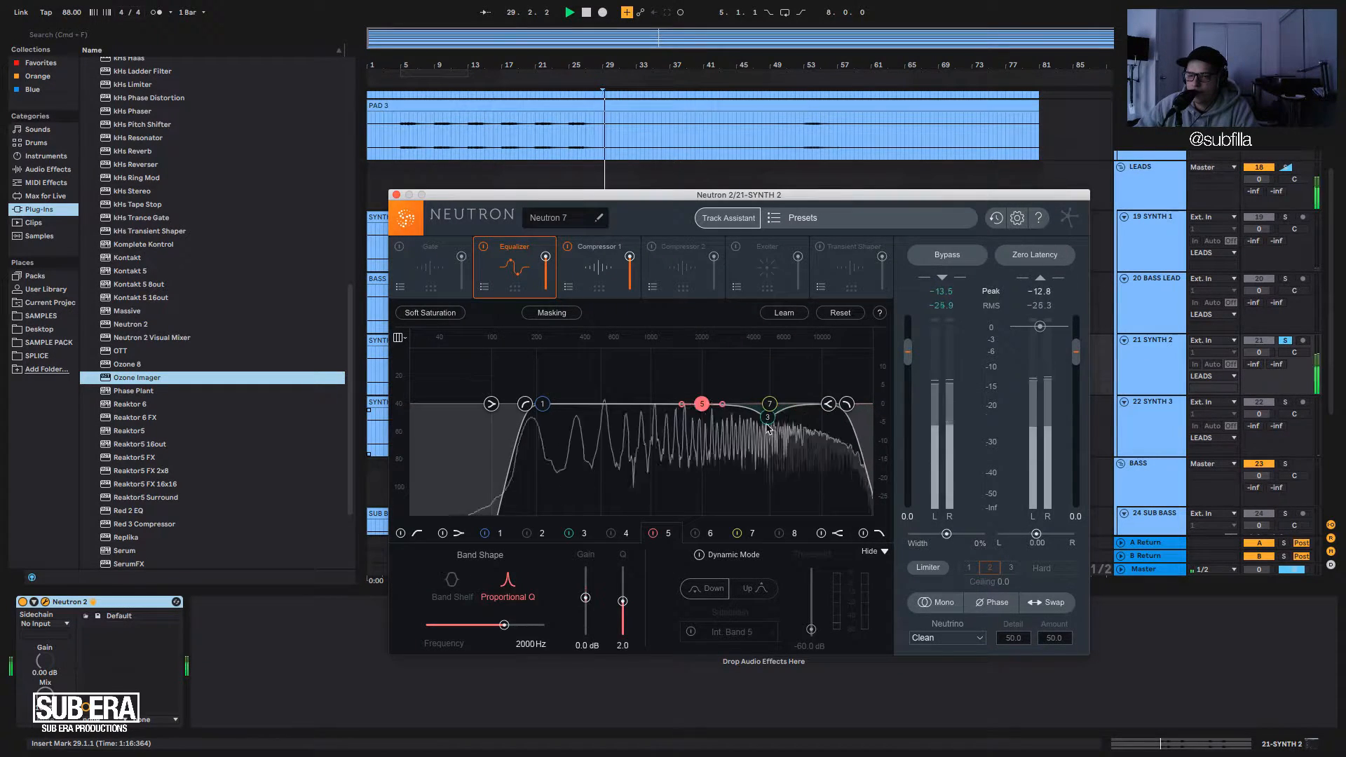
double_click(768, 418)
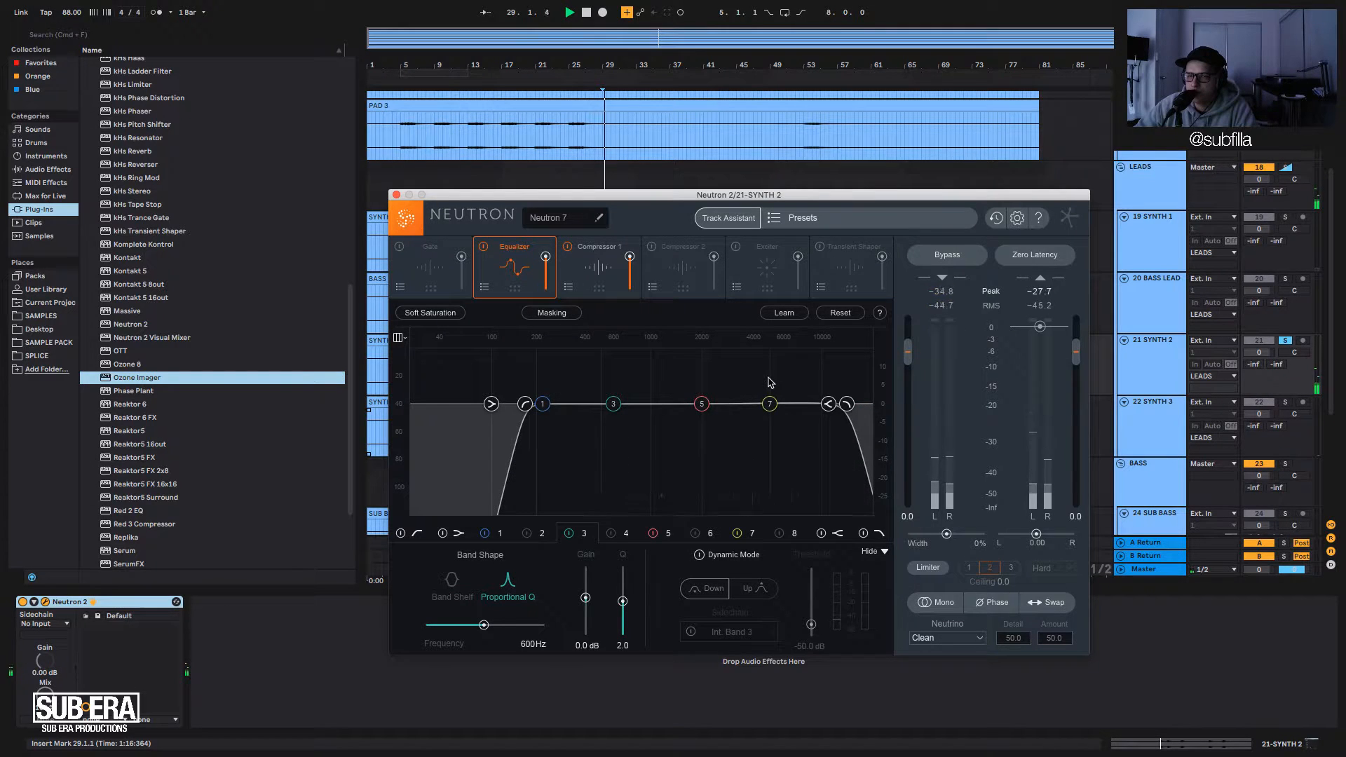
Place EQ band 5 as a wide cut of about 4.2 dB at 8784 Hz with a Q of 0.9.
left_click_drag(705, 406, 815, 420)
key("space")
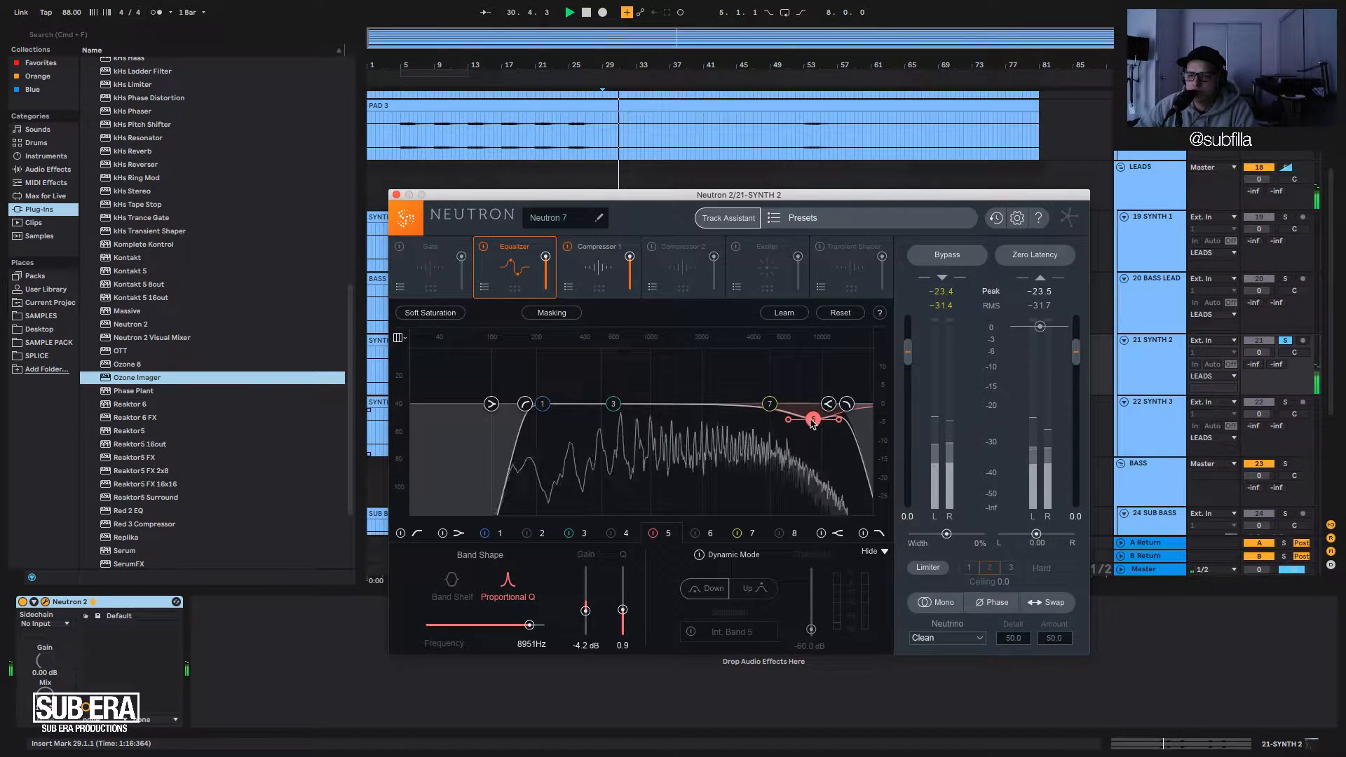
left_click_drag(813, 421, 811, 422)
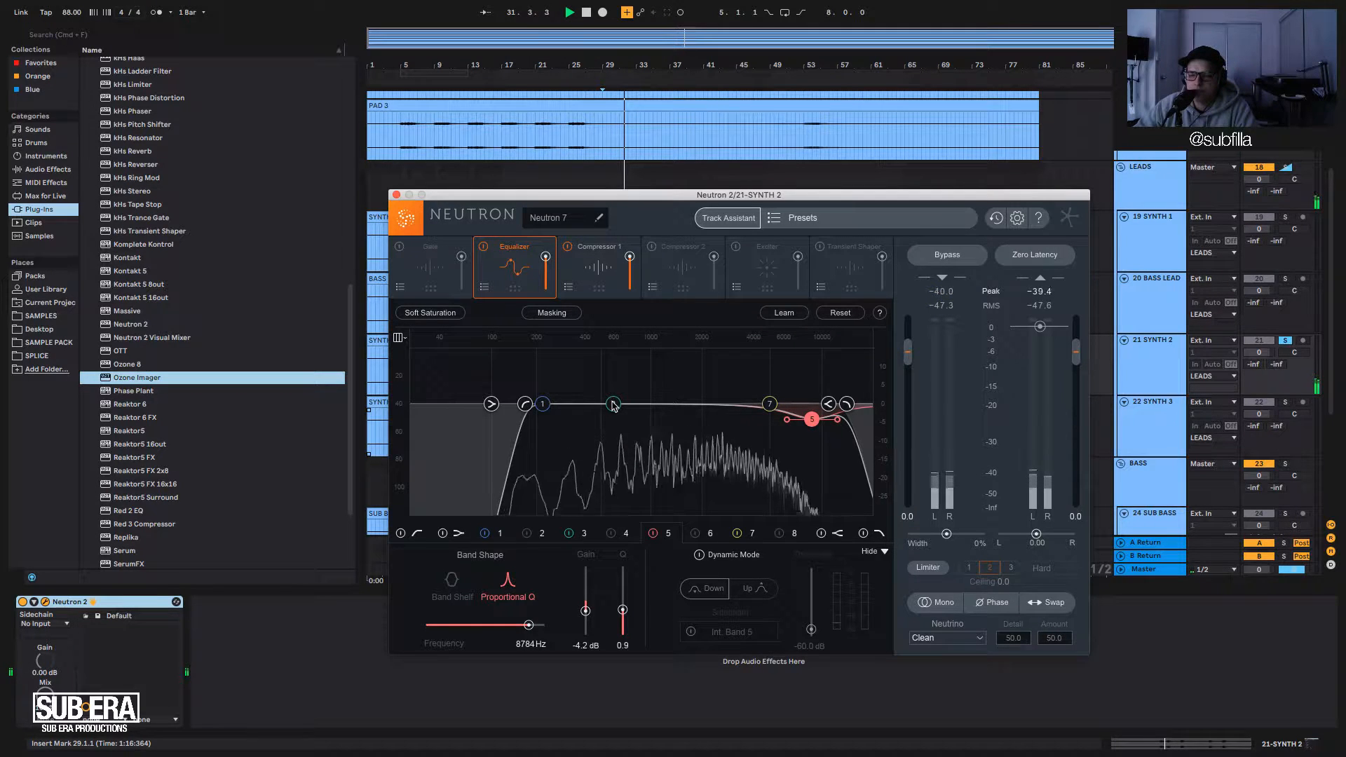
Set EQ band 3 to a gentle cut of about 1.9 dB at 977 Hz, Q 0.9, and move the plug-in window below the SYNTH 1 clip.
left_click_drag(612, 406, 649, 414)
key("space")
key("space")
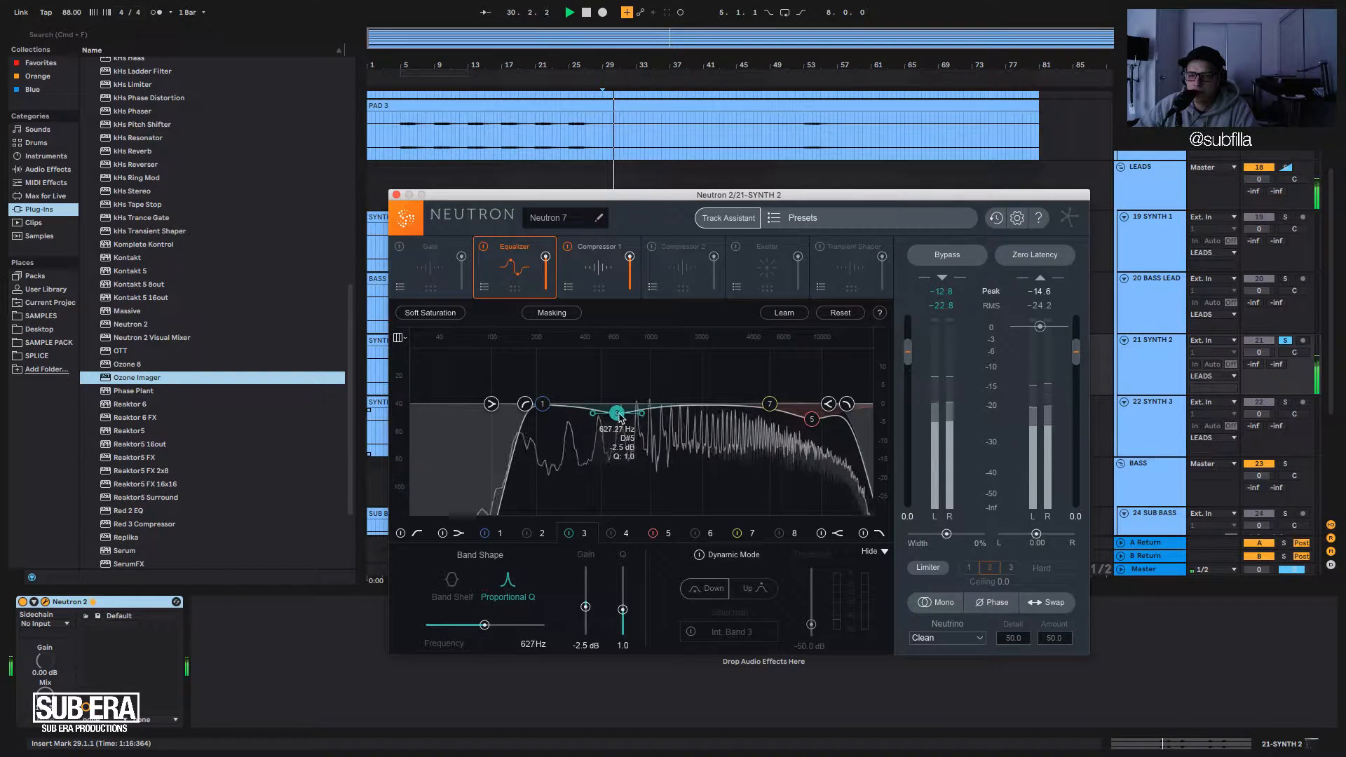
key("space")
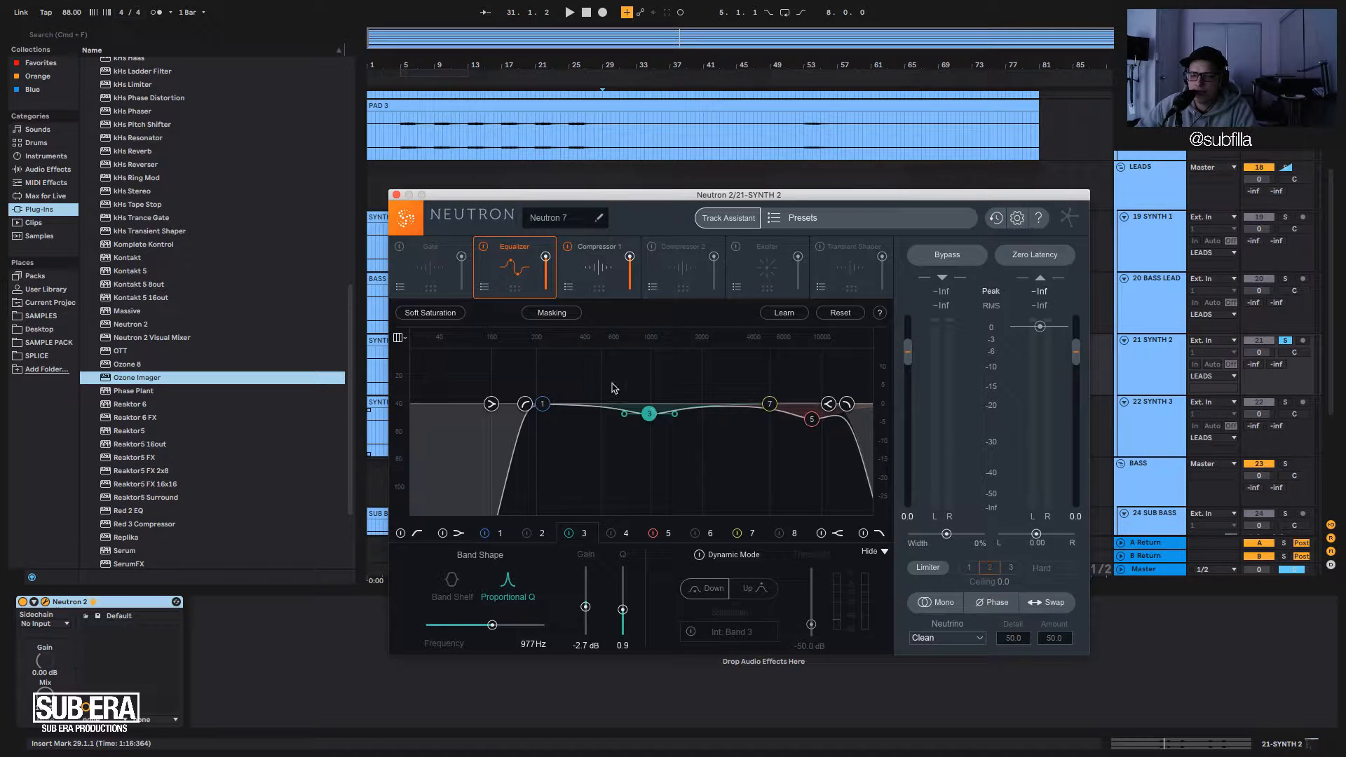
left_click_drag(616, 203, 649, 274)
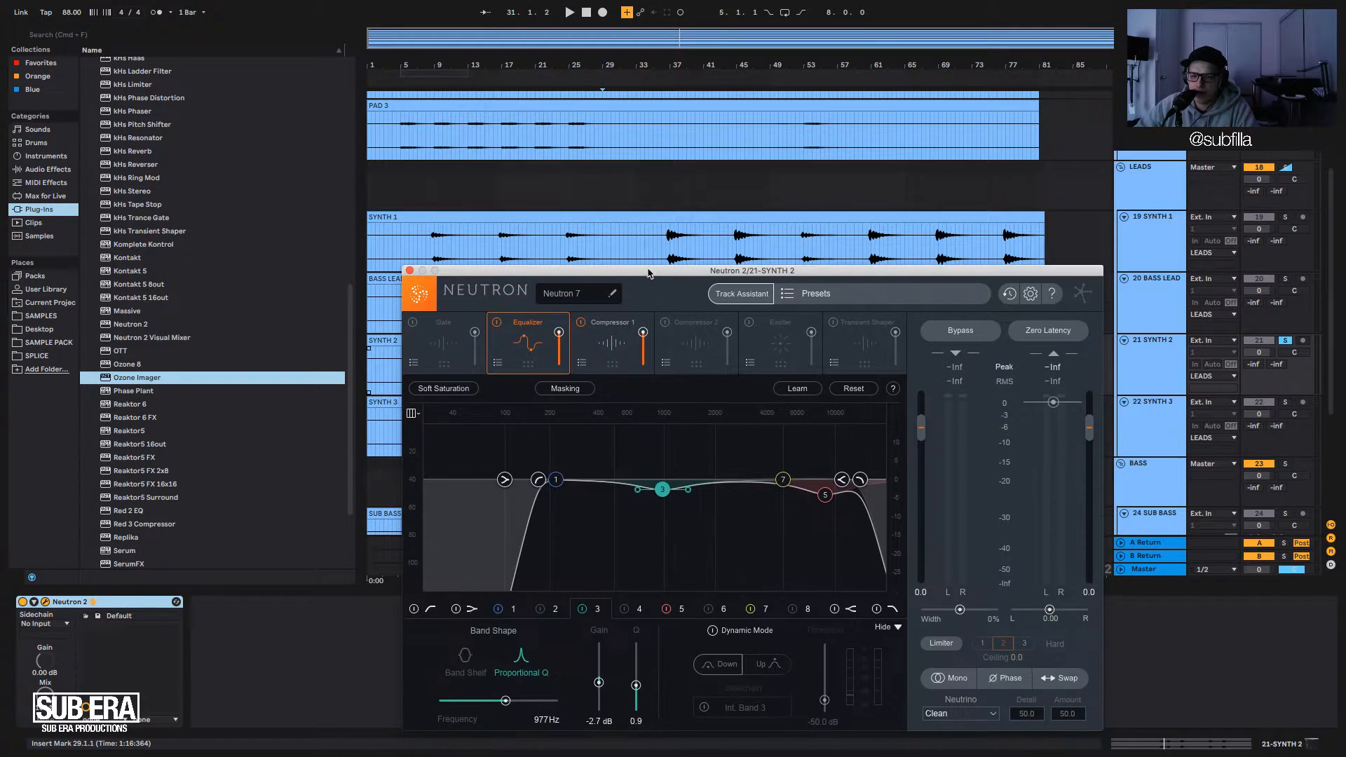
left_click_drag(661, 490, 660, 485)
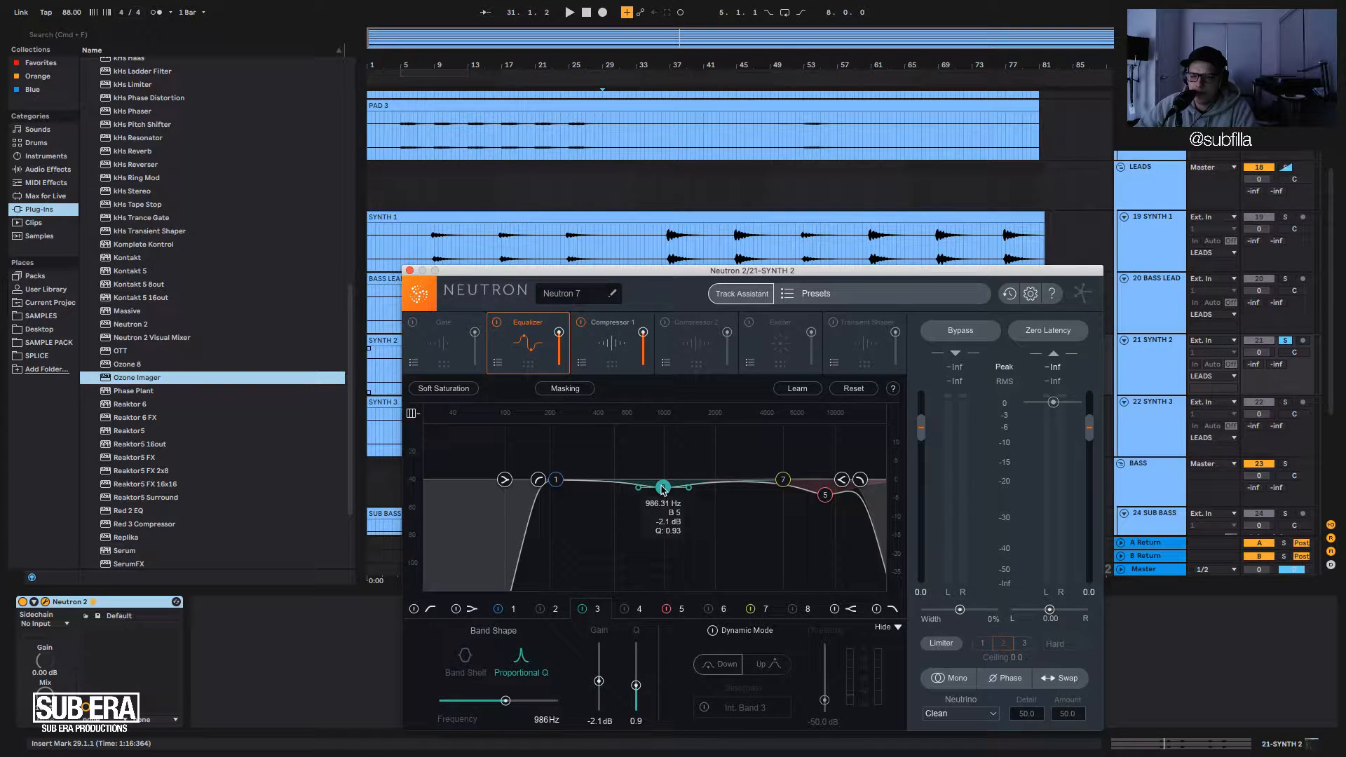
key("space")
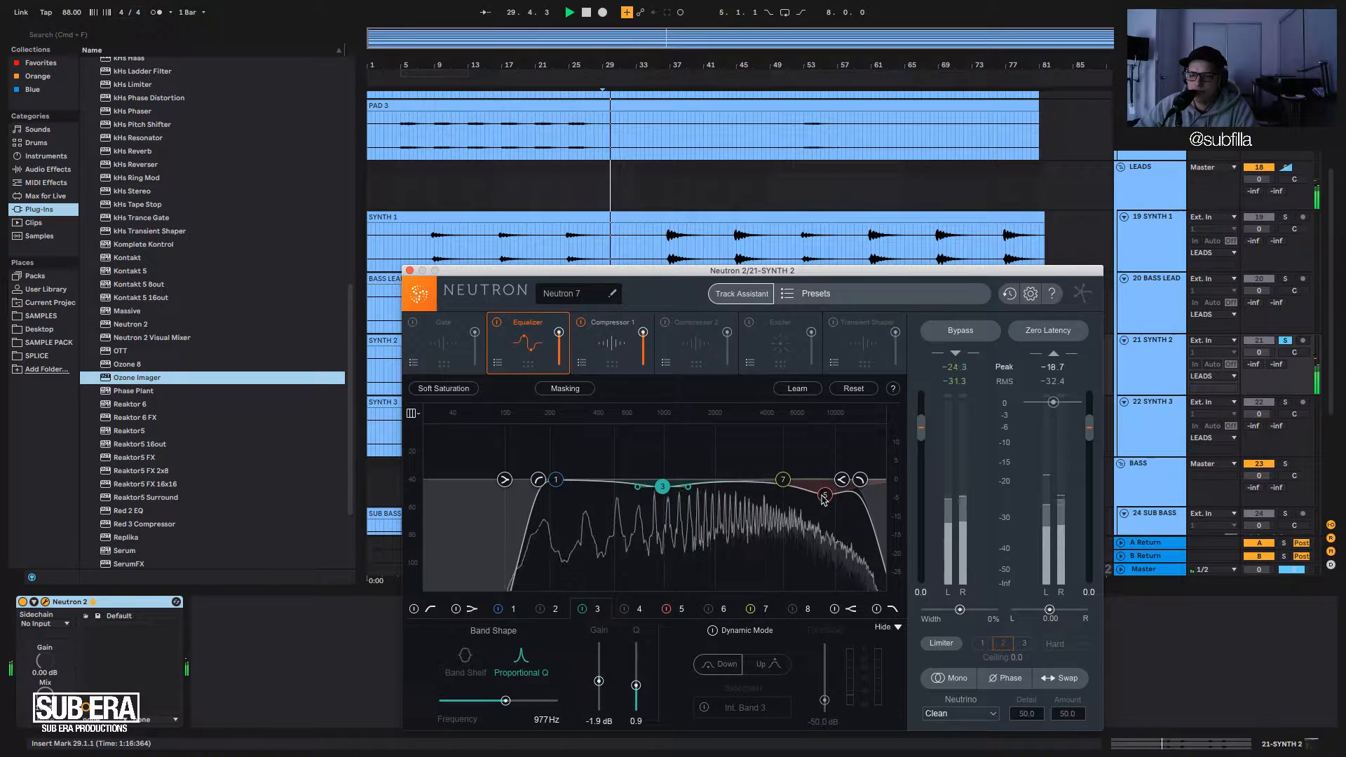
Cut about 3.3 dB at 5537 Hz with EQ band 7 at Q 2.4, checking it during playback.
left_click_drag(783, 480, 785, 489)
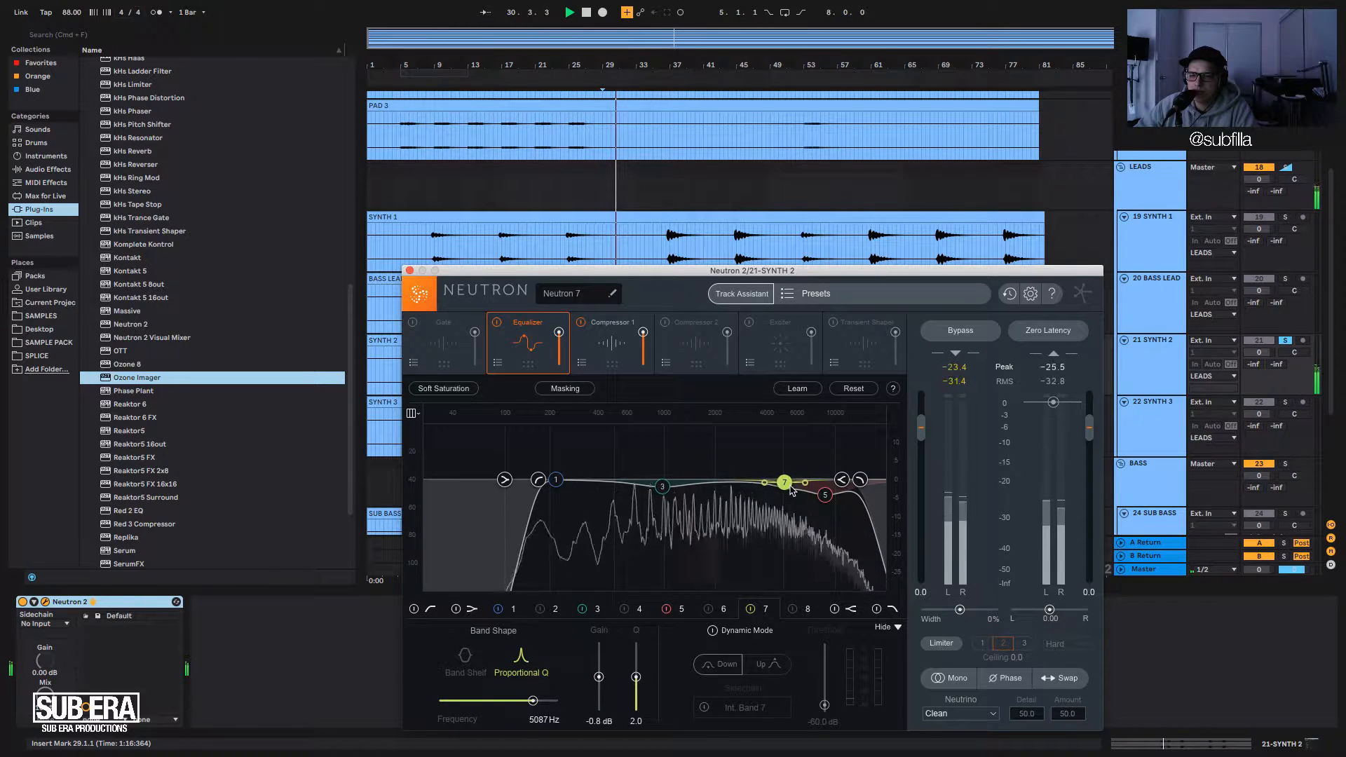
mouse_move(786, 485)
left_mouse_down()
mouse_move(785, 445)
mouse_move(846, 445)
mouse_move(791, 452)
mouse_move(791, 495)
mouse_move(773, 493)
left_mouse_up()
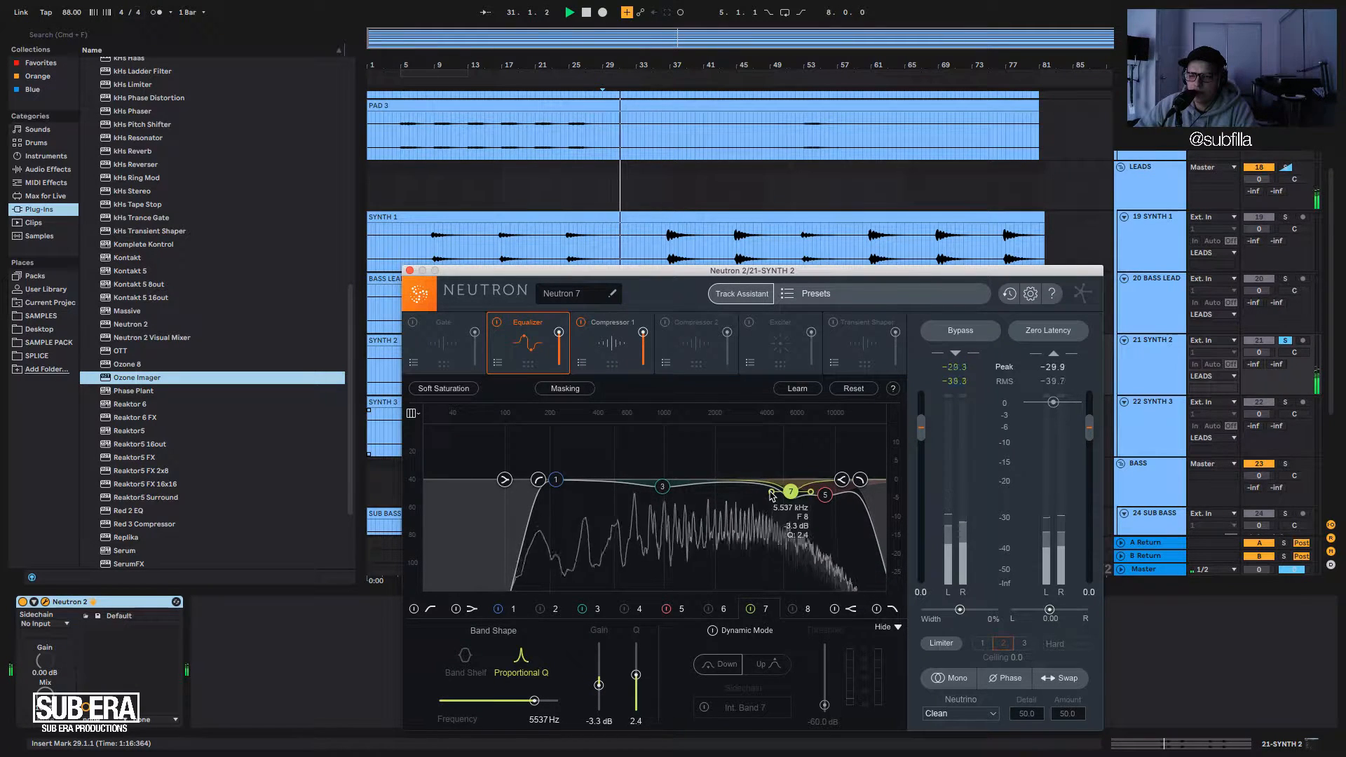
key("space")
key("space")
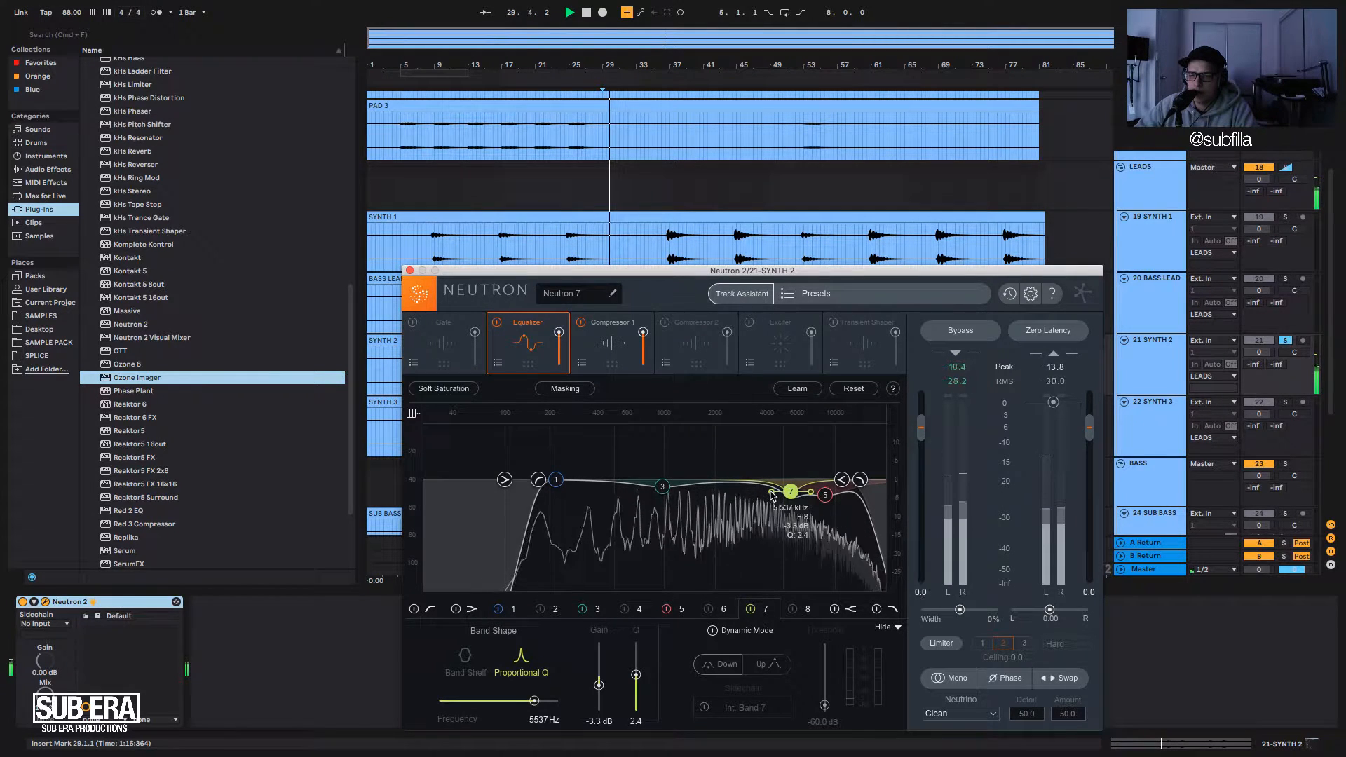
left_click_drag(772, 495, 772, 494)
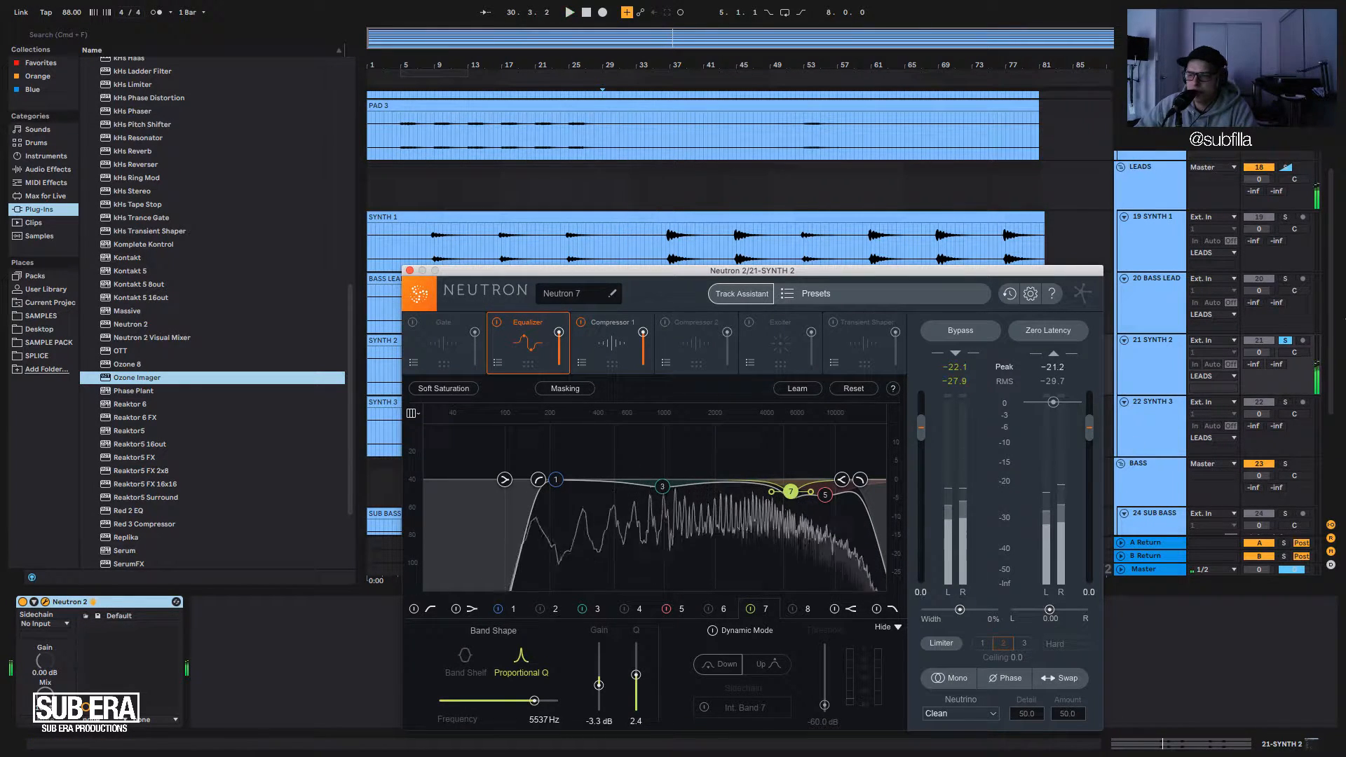
Take the SYNTH 2 track out of solo and play it together with the full mix.
key("space")
left_click(1286, 340)
key("space")
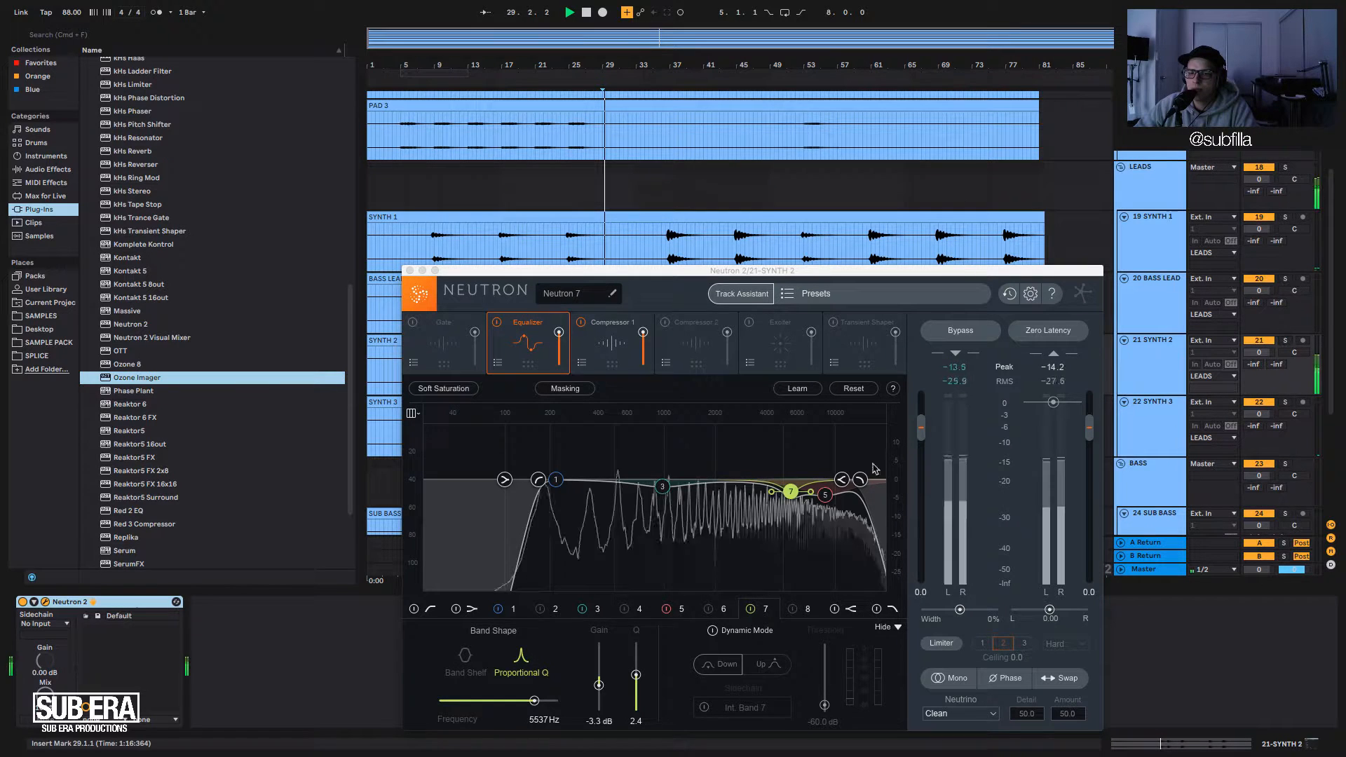
Move the high shelf down to about 3 kHz with no gain, and shift EQ band 7 to about 5184 Hz at -3.5 dB.
left_click_drag(841, 479, 747, 475)
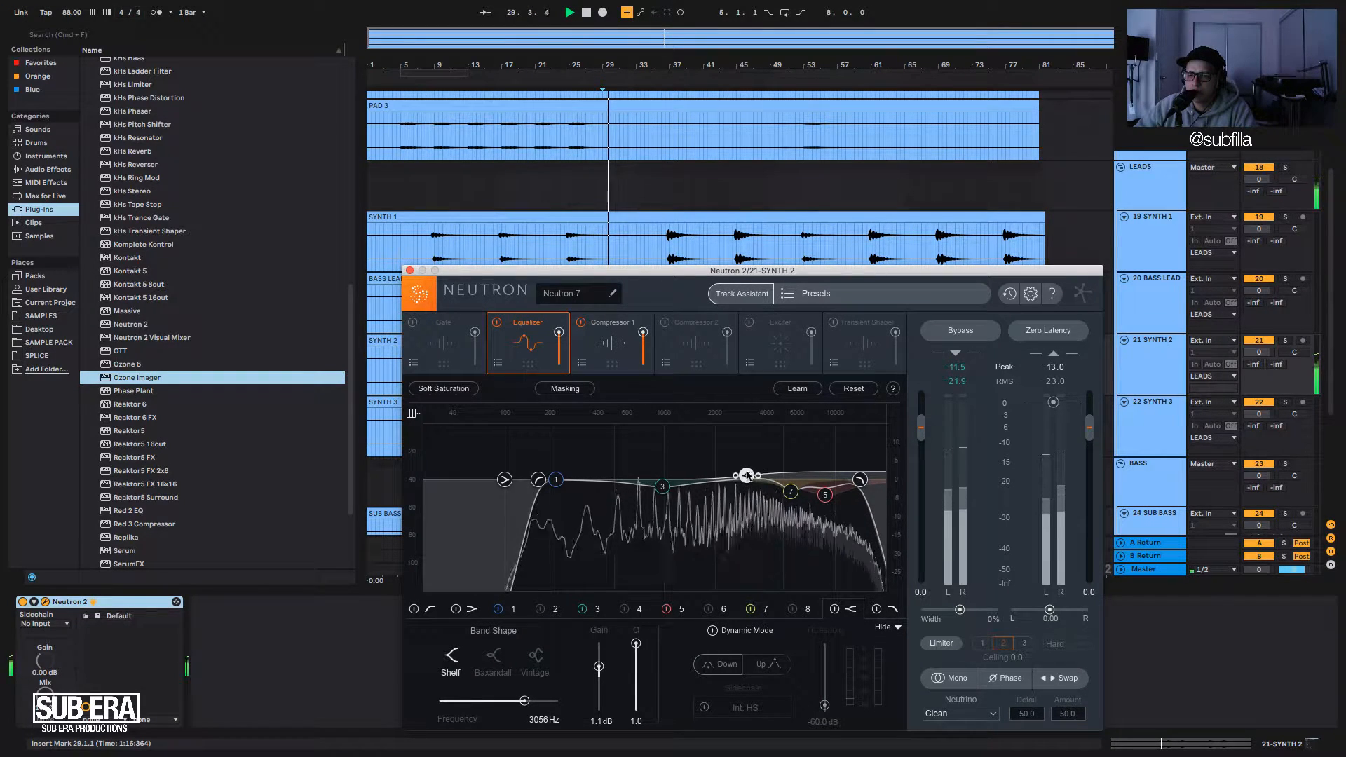
left_click_drag(747, 476, 784, 495)
left_click(791, 494)
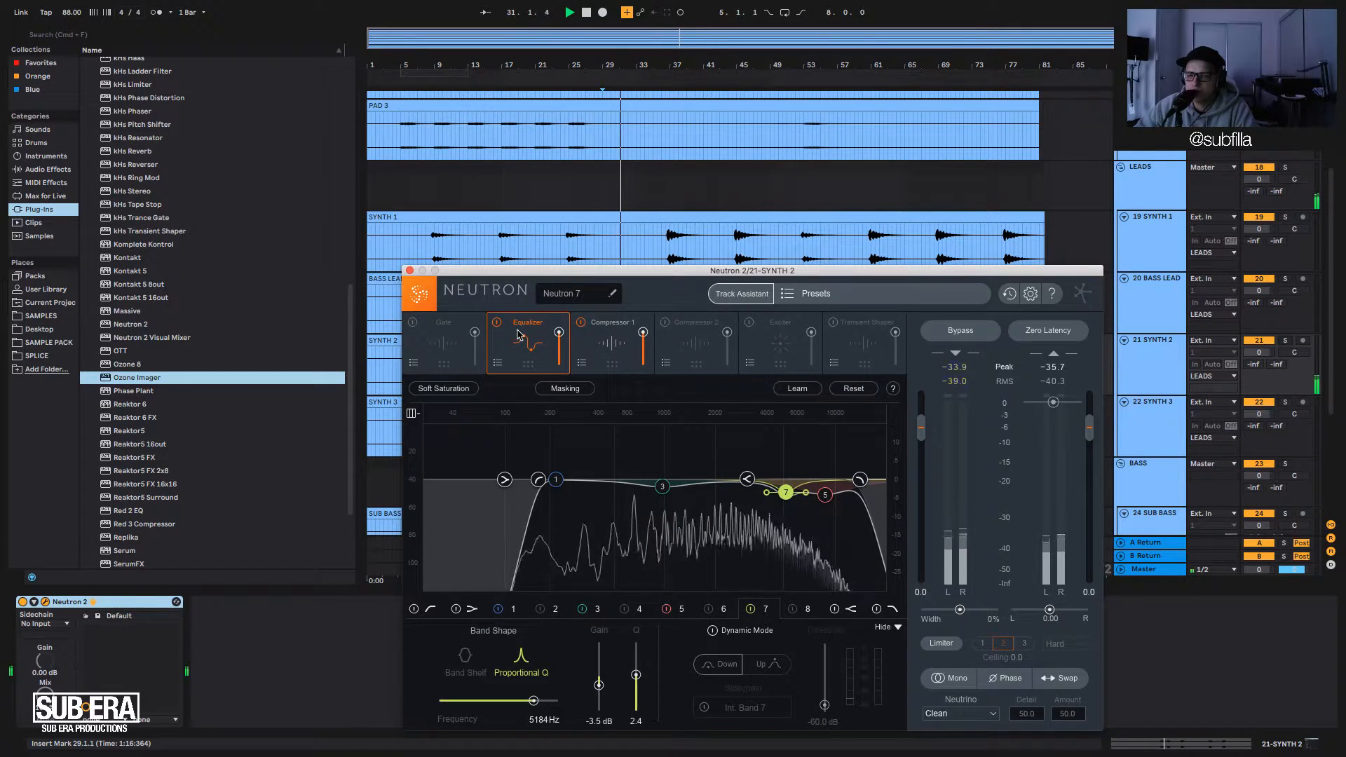
Open Compressor 1 and enable its second band with the crossover at 200 Hz.
left_click(604, 344)
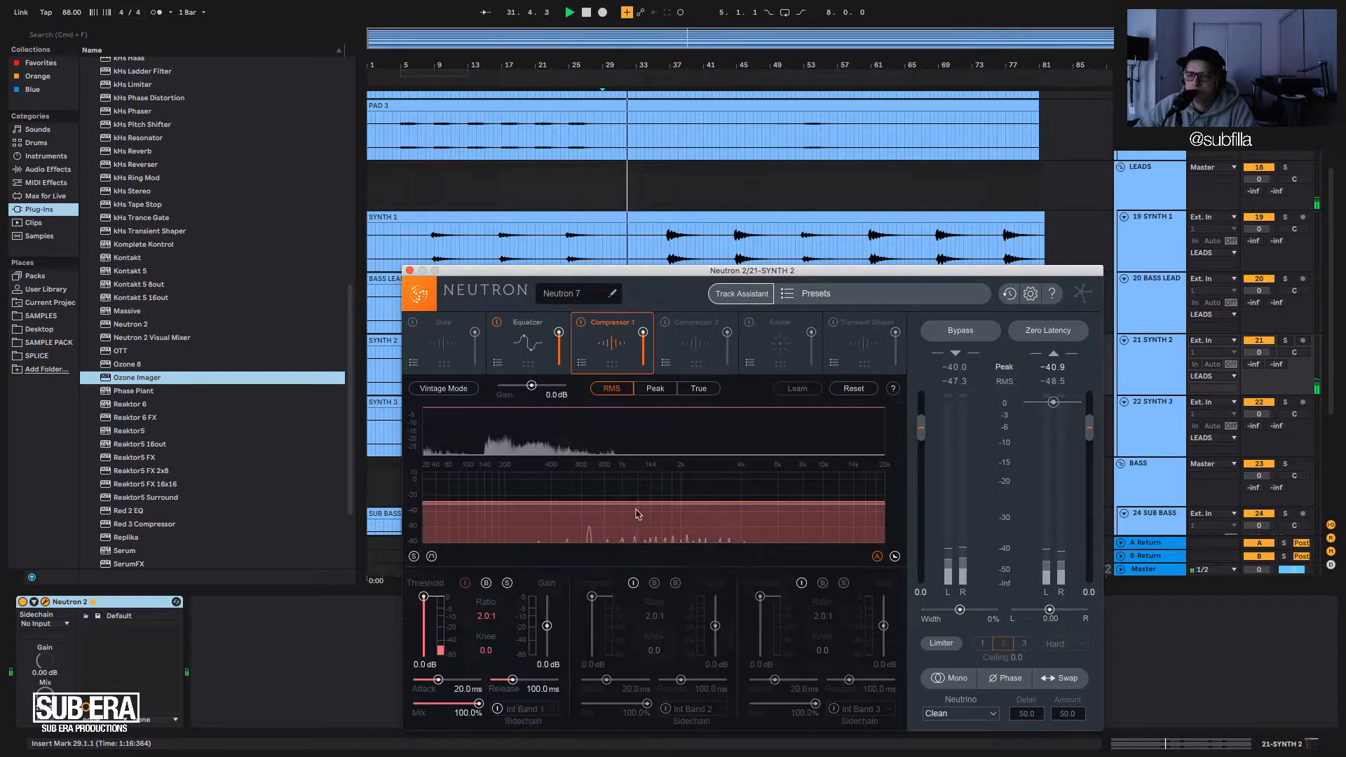
key("space")
left_click(633, 583)
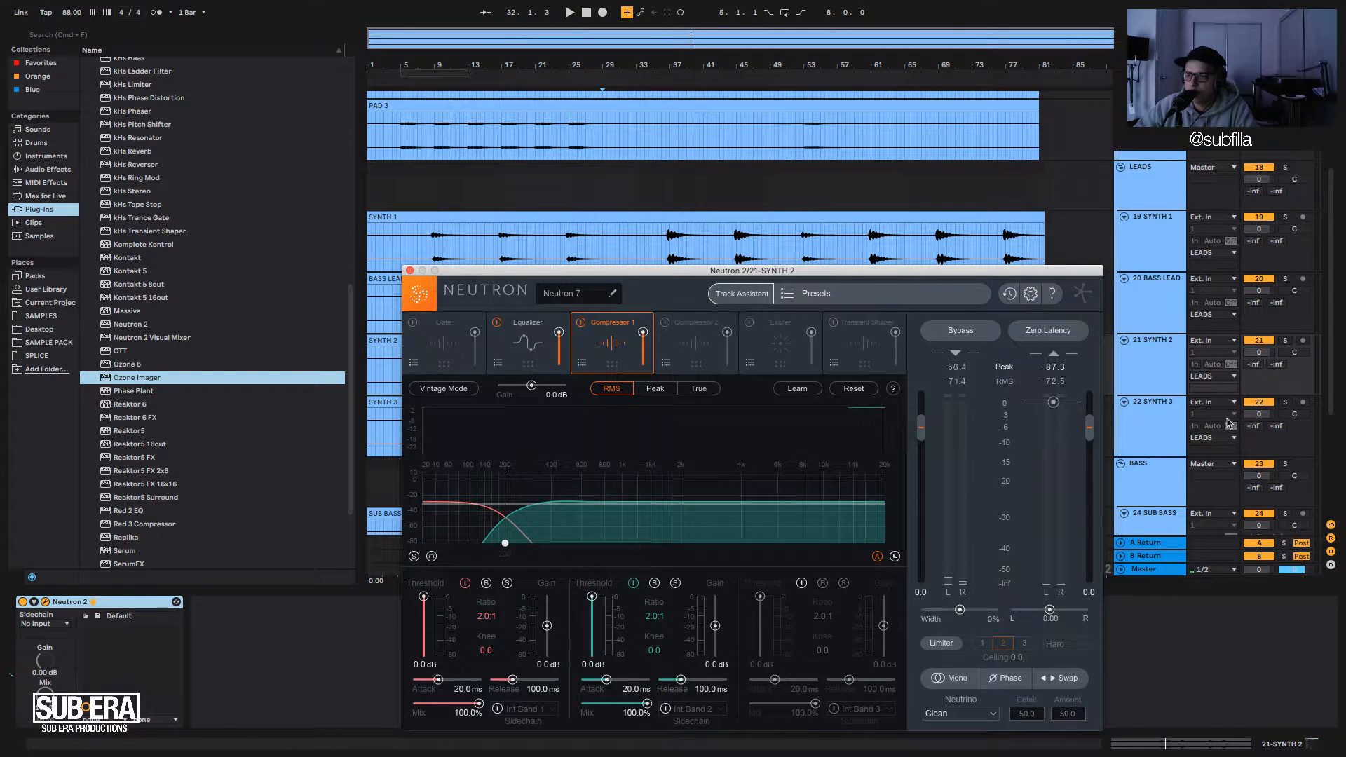
Set the compressor's second band to a -28.3 dB threshold, 21.3 ms attack, 67.39 ms release and 0.7 dB gain.
key("space")
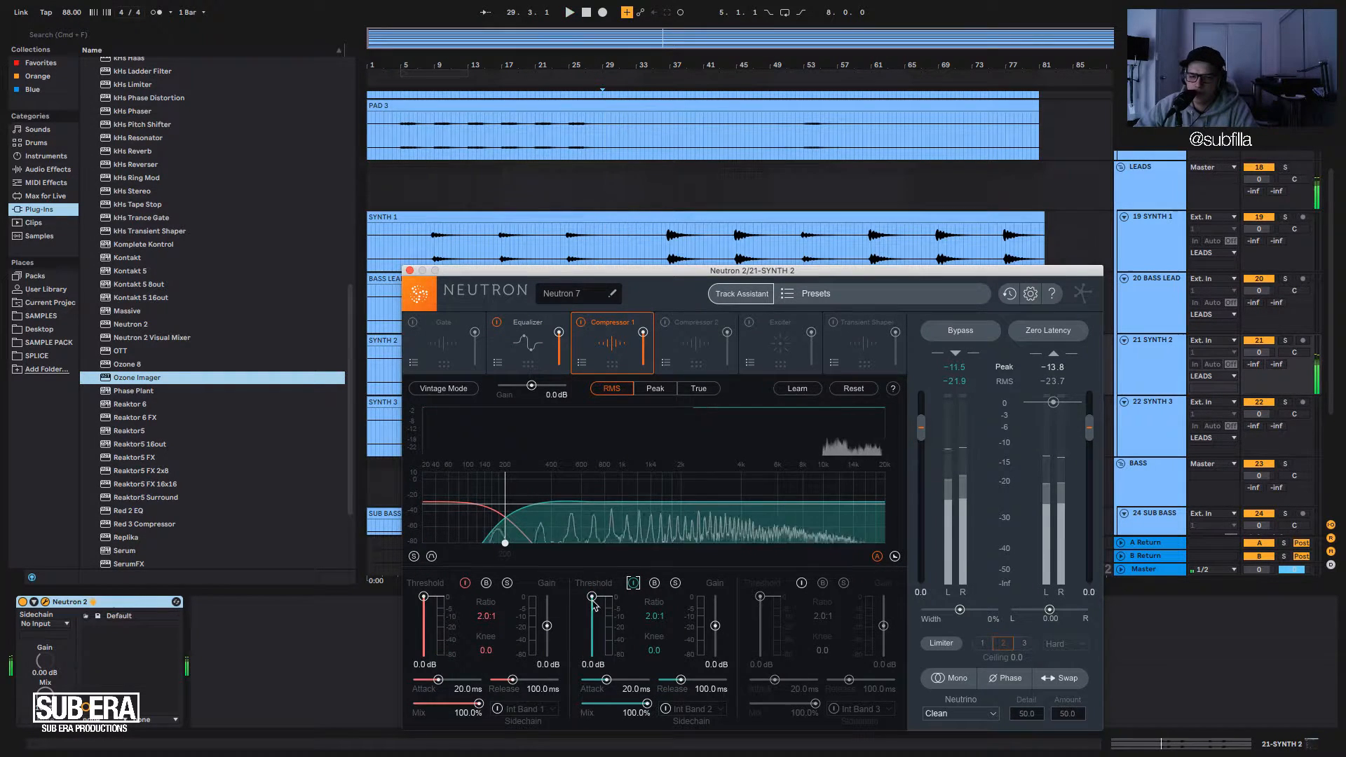
left_click_drag(592, 597, 679, 683)
key("space")
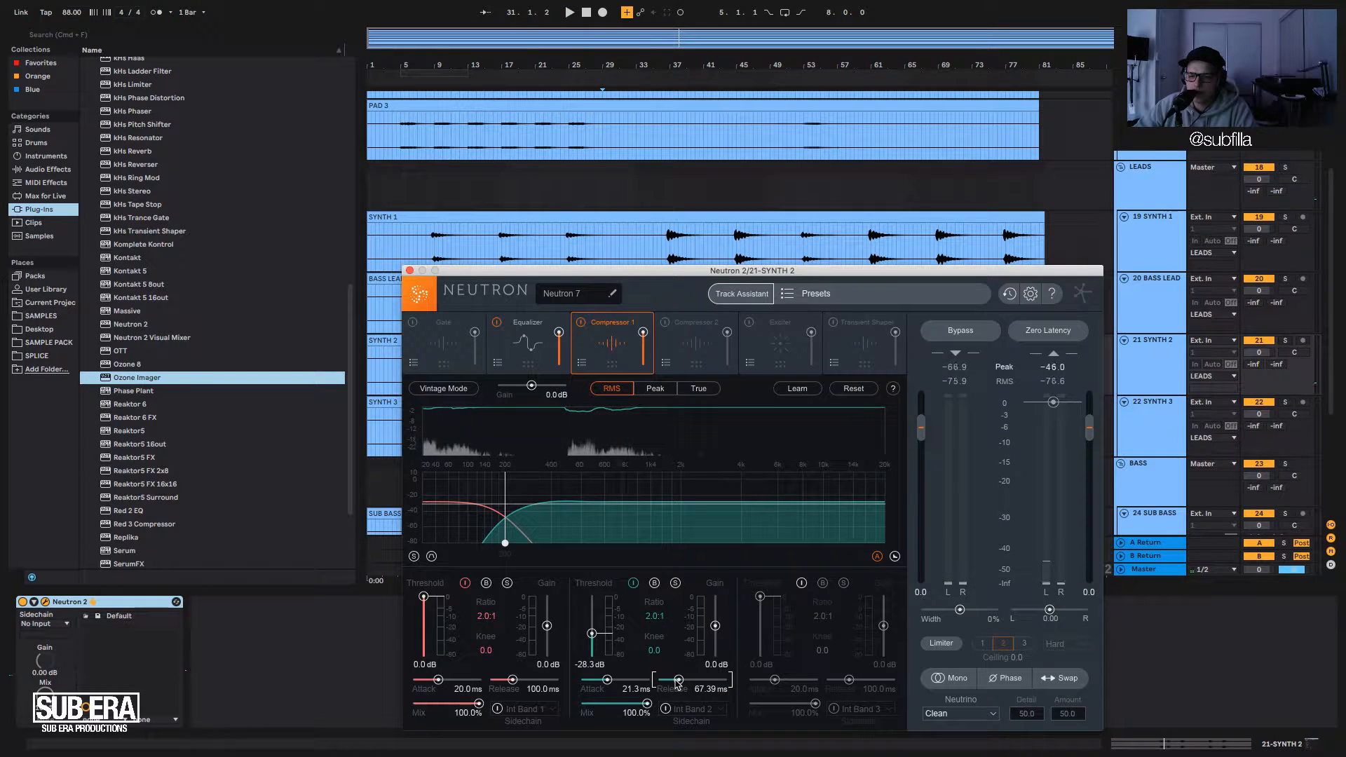
key("space")
left_click_drag(716, 625, 715, 624)
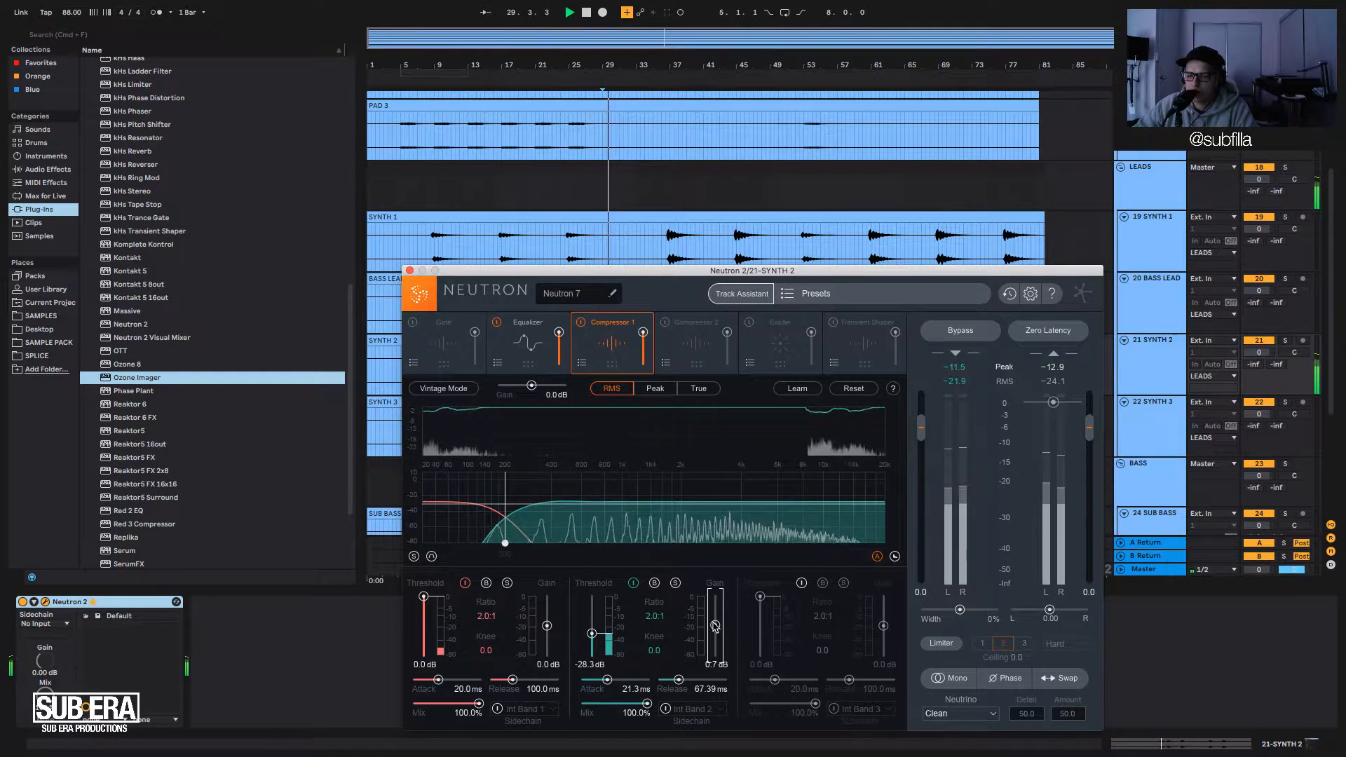
Enable and solo the compressor's third band, and set its lower crossover to about 6 kHz during playback.
key("space")
left_click(802, 583)
left_click(844, 583)
key("space")
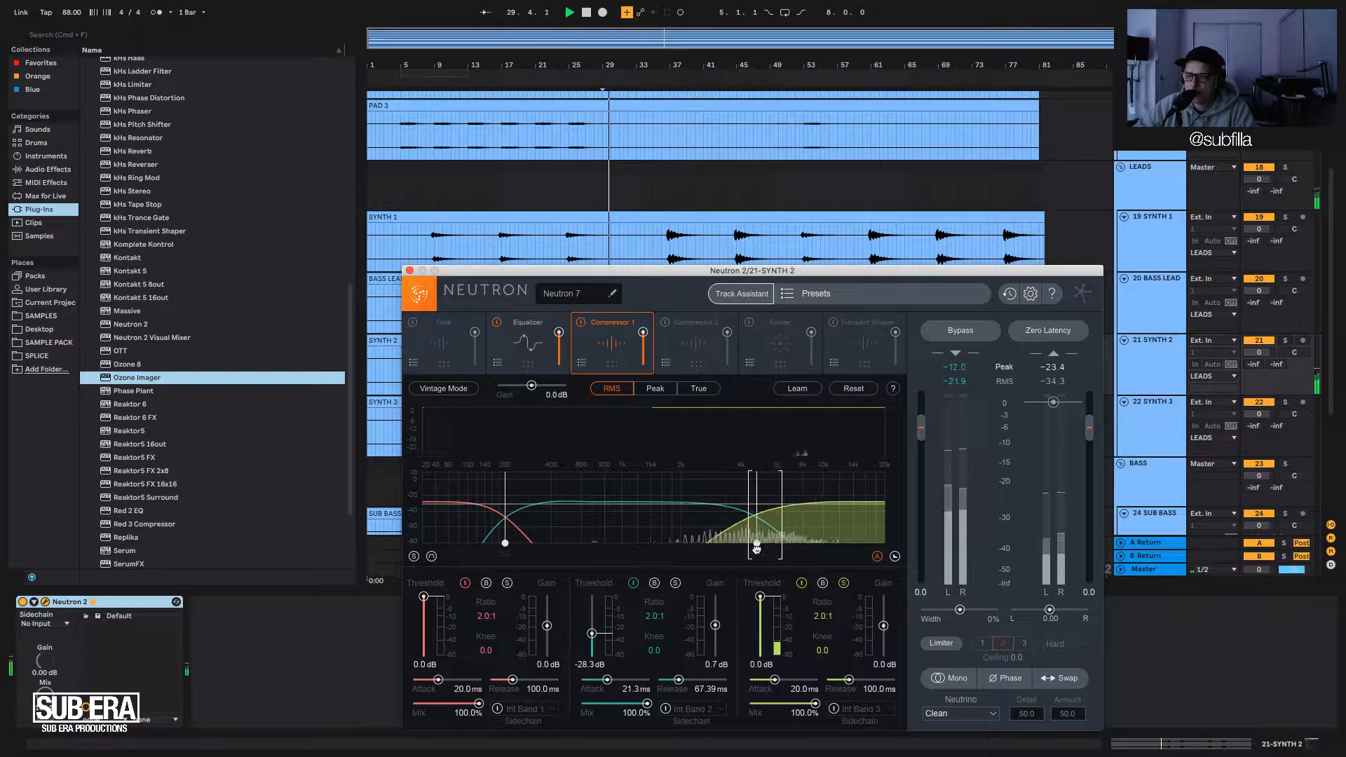
mouse_move(777, 545)
left_mouse_down()
mouse_move(738, 549)
mouse_move(777, 553)
left_mouse_up()
key("space")
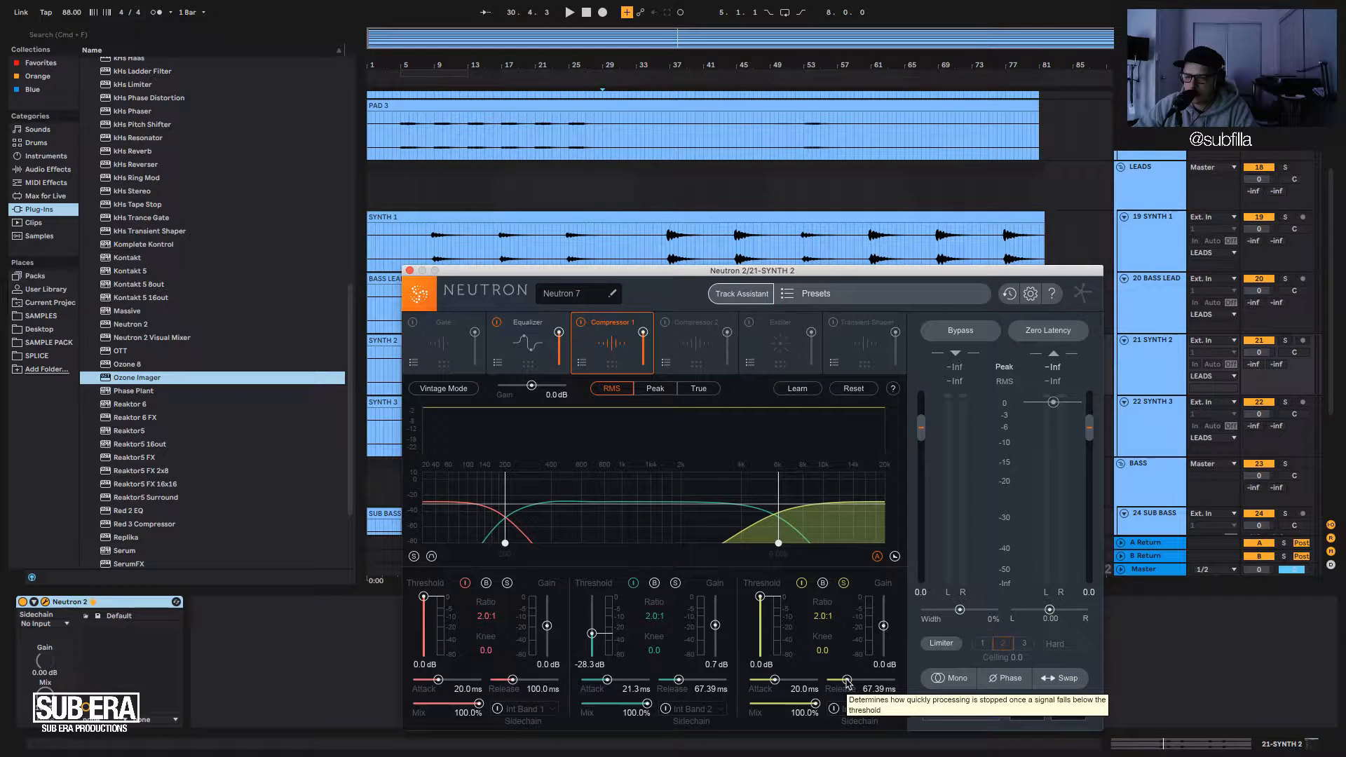
Set the compressor's third band to a 67.39 ms release and 1.4 dB gain.
left_click(847, 680)
key("space")
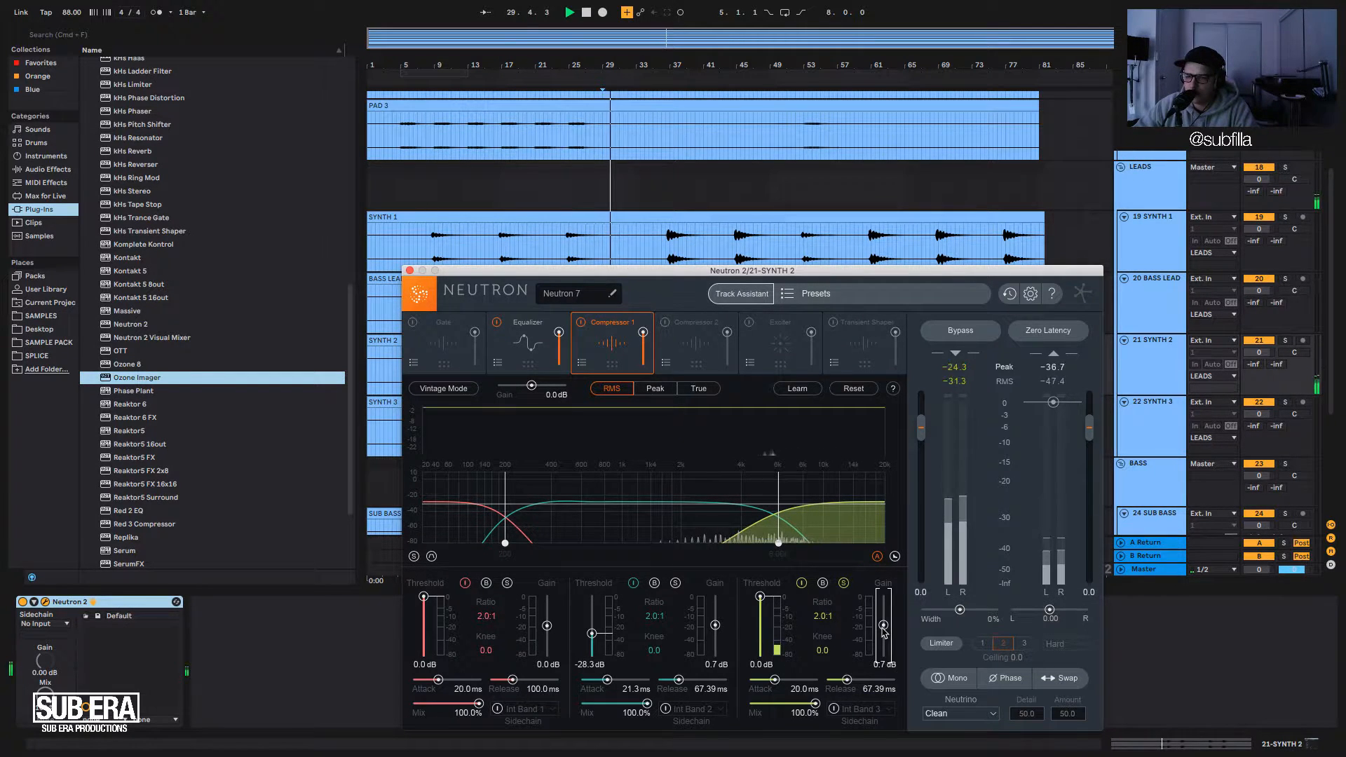
left_click_drag(885, 633, 883, 630)
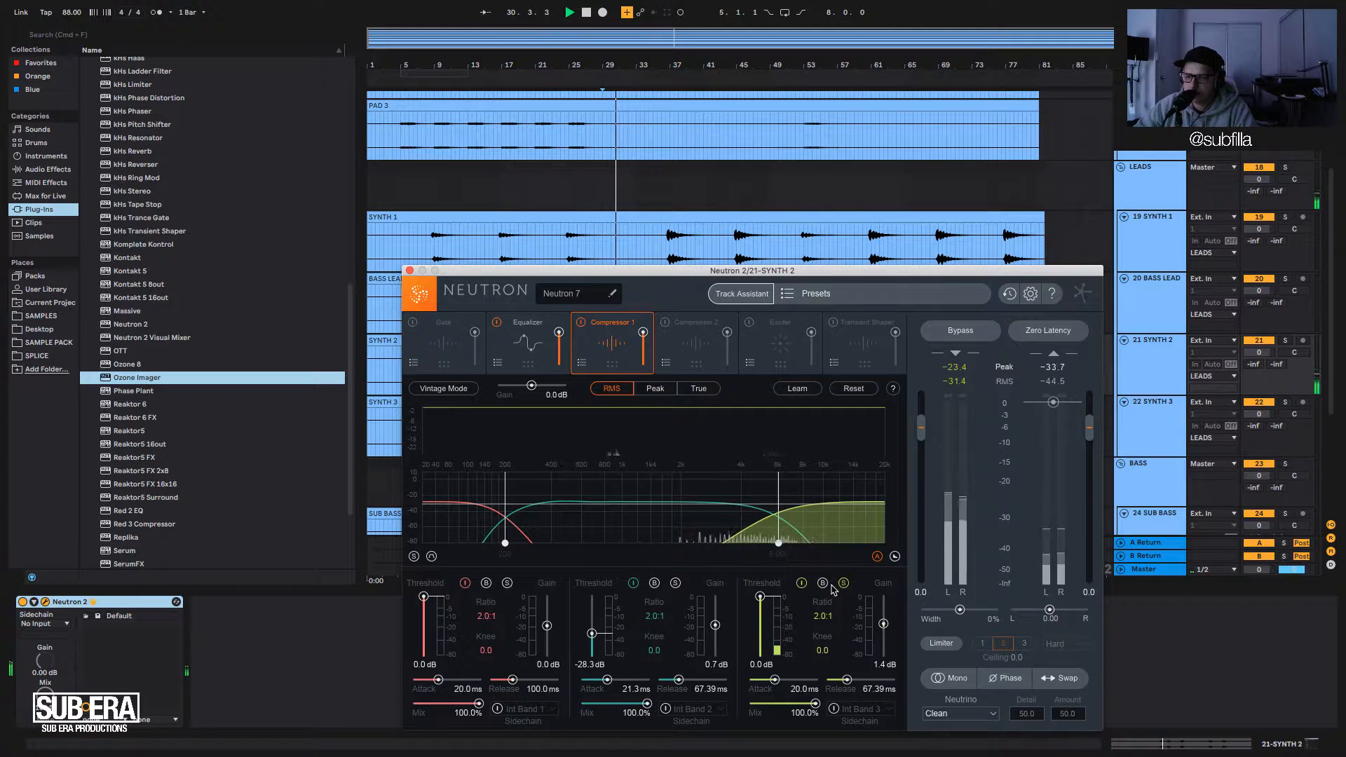
Switch Compressor 1's level detection to True, toggle Vintage Mode, and return to the Equalizer module.
left_click(699, 388)
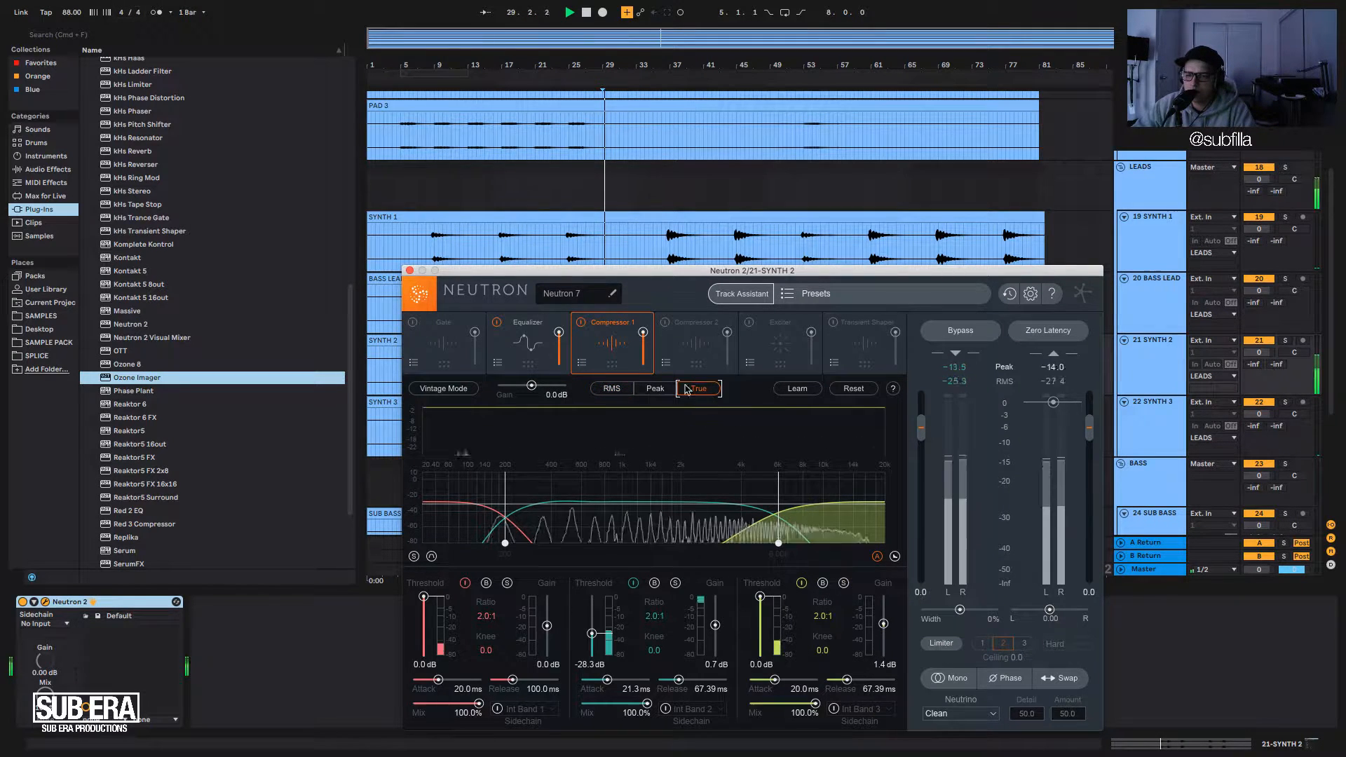
left_click(443, 388)
left_click(530, 351)
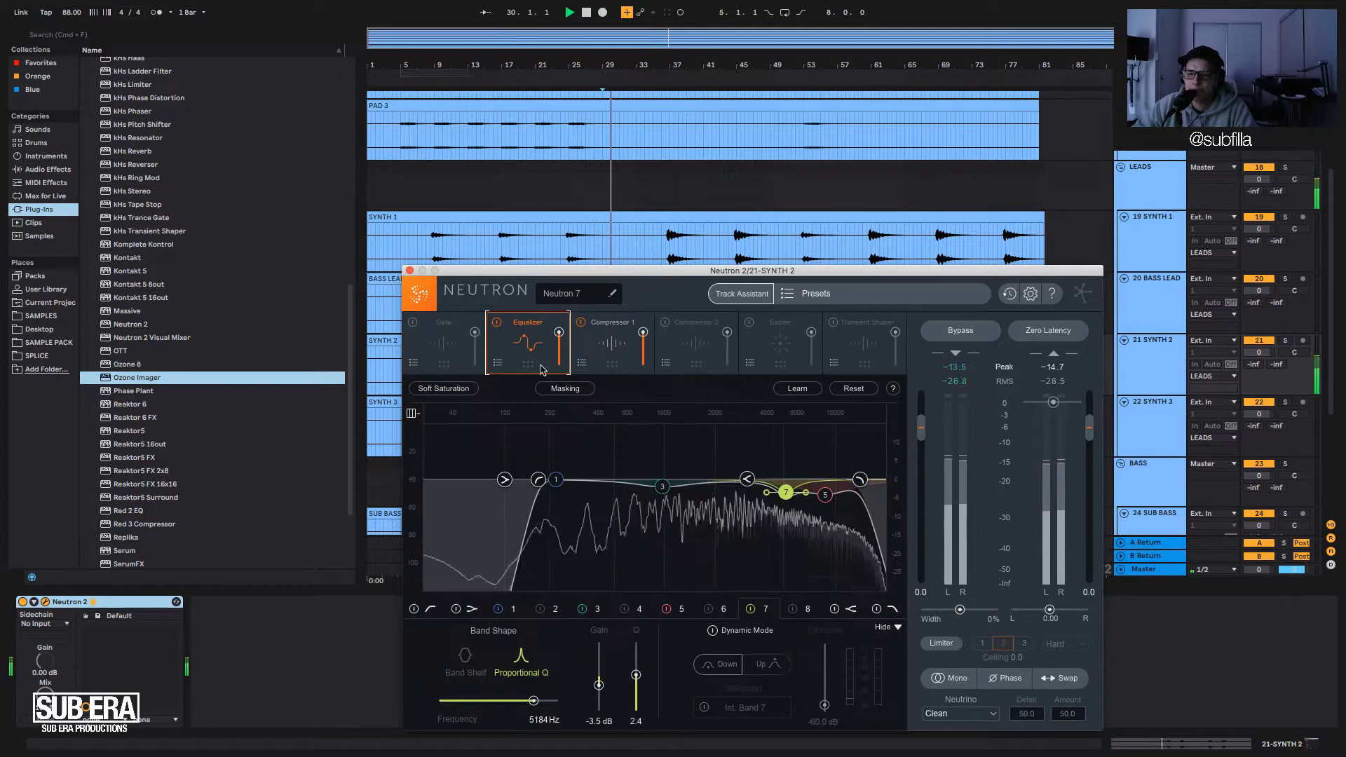
Set the threshold of Compressor 1's third band to -46.2 dB and listen to the result.
key("space")
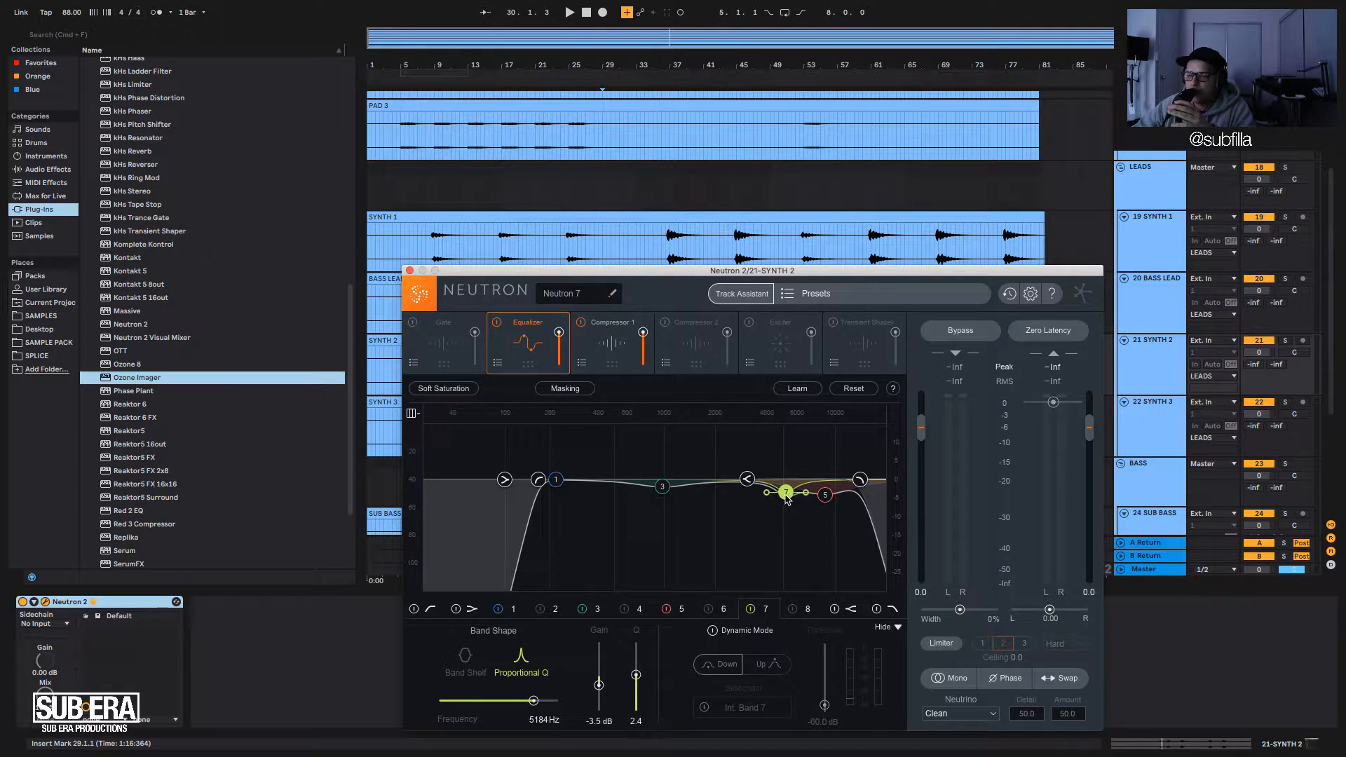
left_click(608, 353)
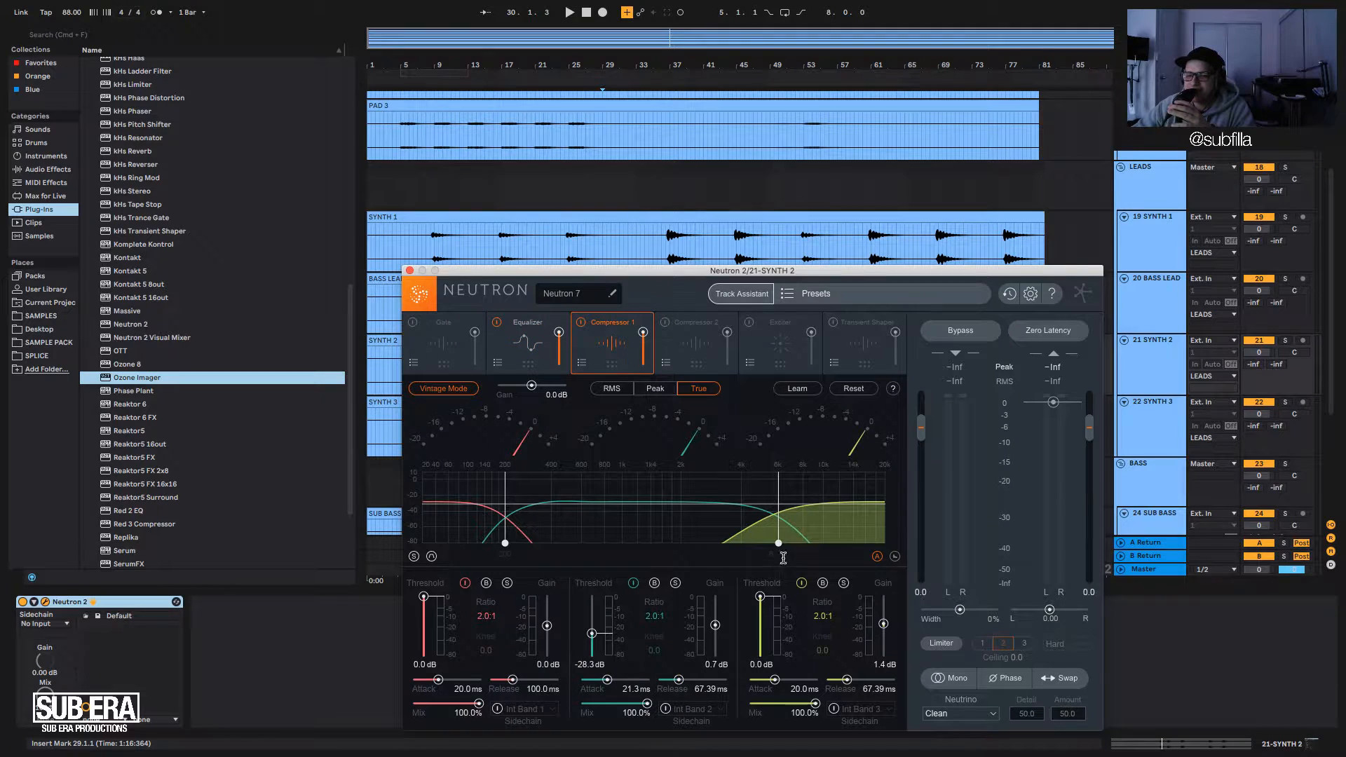
left_click_drag(761, 597, 756, 644)
key("space")
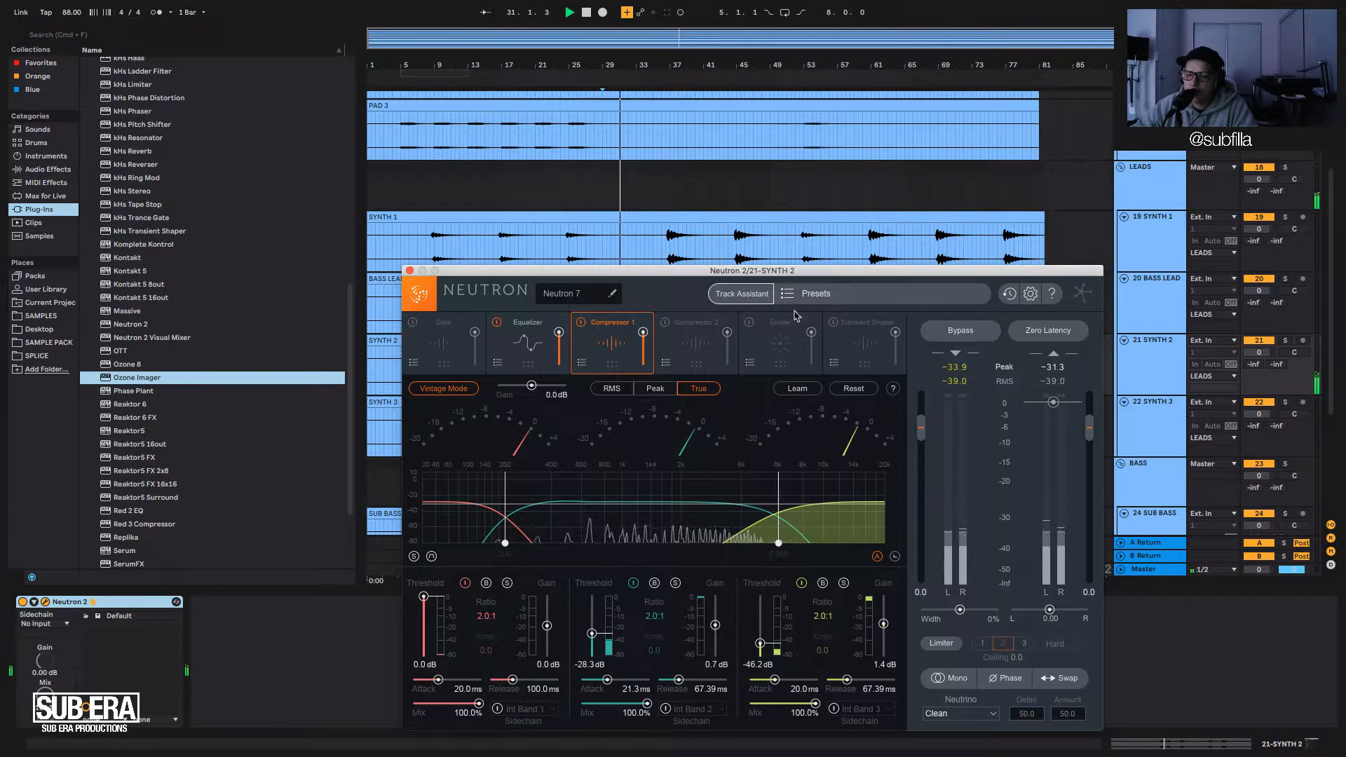
key("space")
Toggle the Exciter on and off, return to the Equalizer and set band 7's Q to 2.1 during playback.
left_click(751, 323)
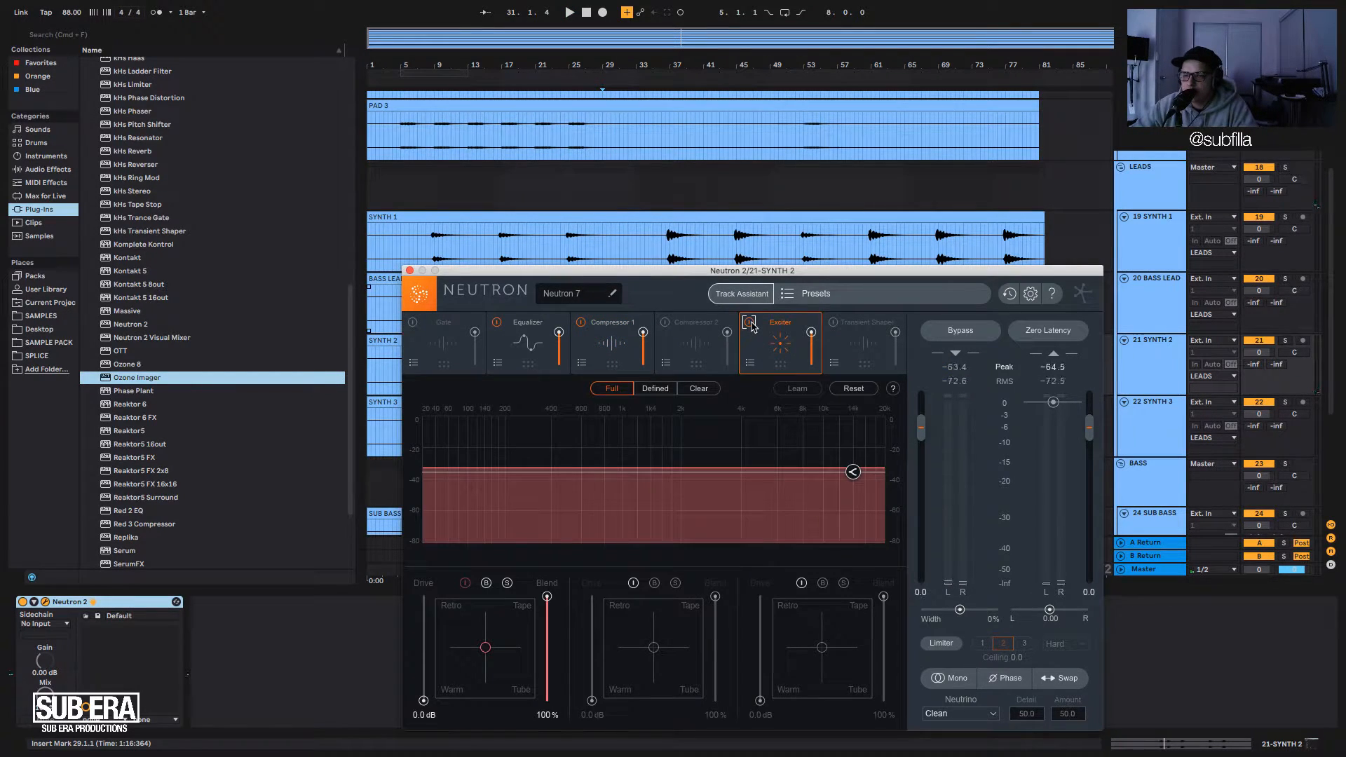
left_click(751, 323)
left_click(559, 341)
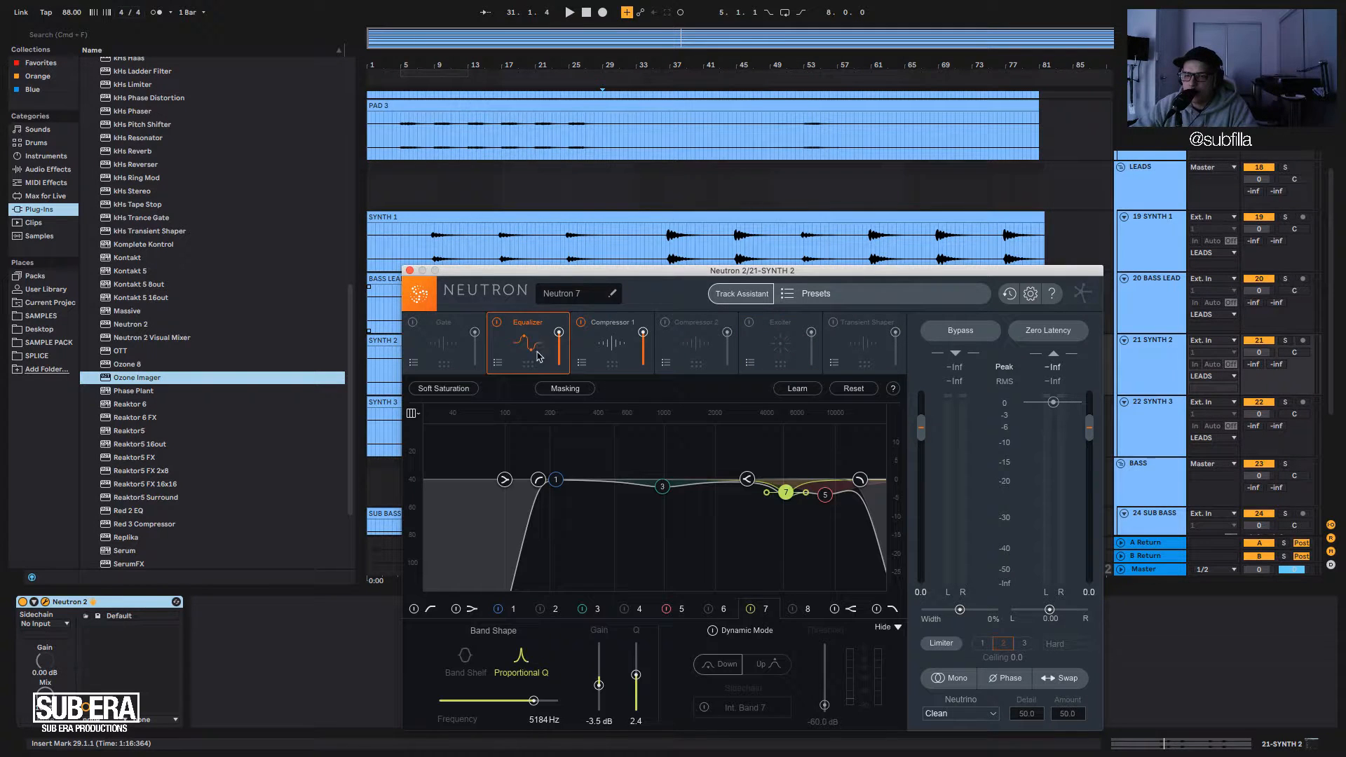
key("space")
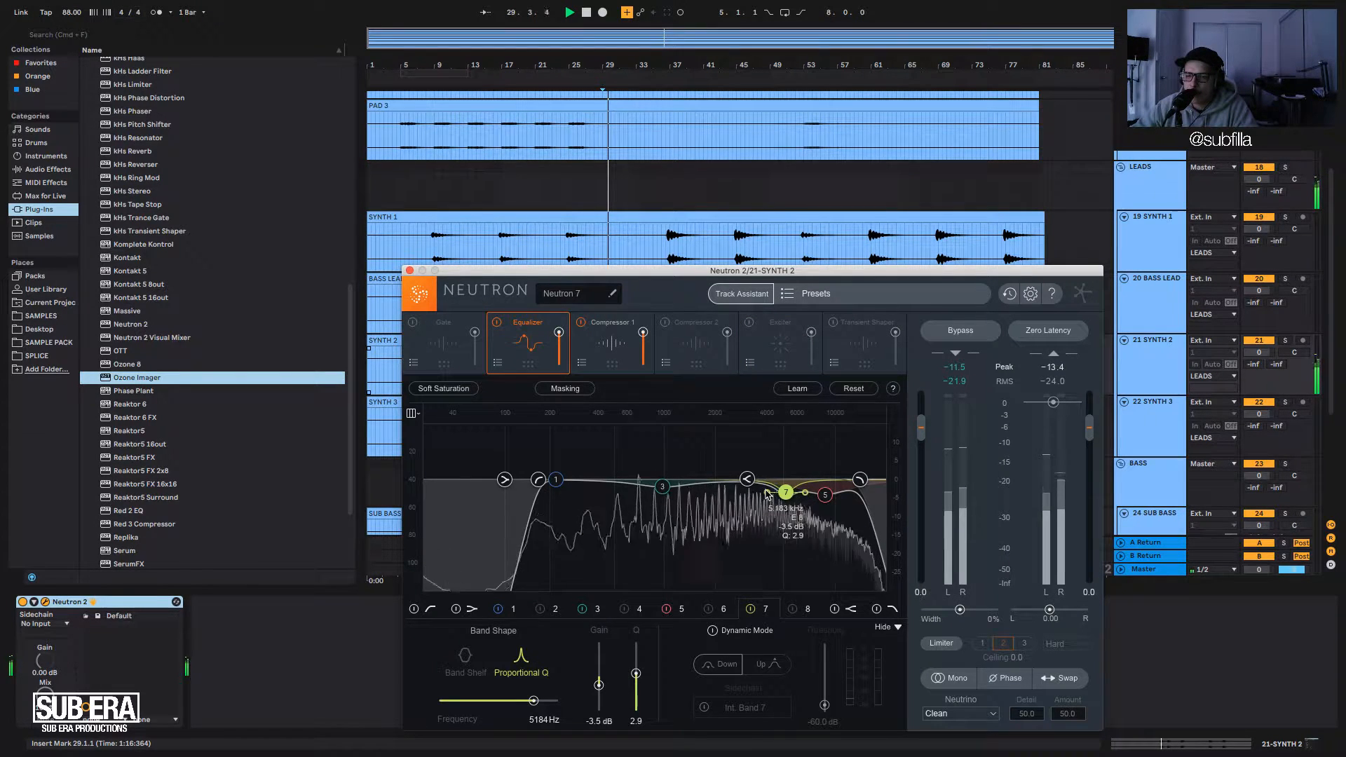
left_click(747, 480)
left_click(785, 493)
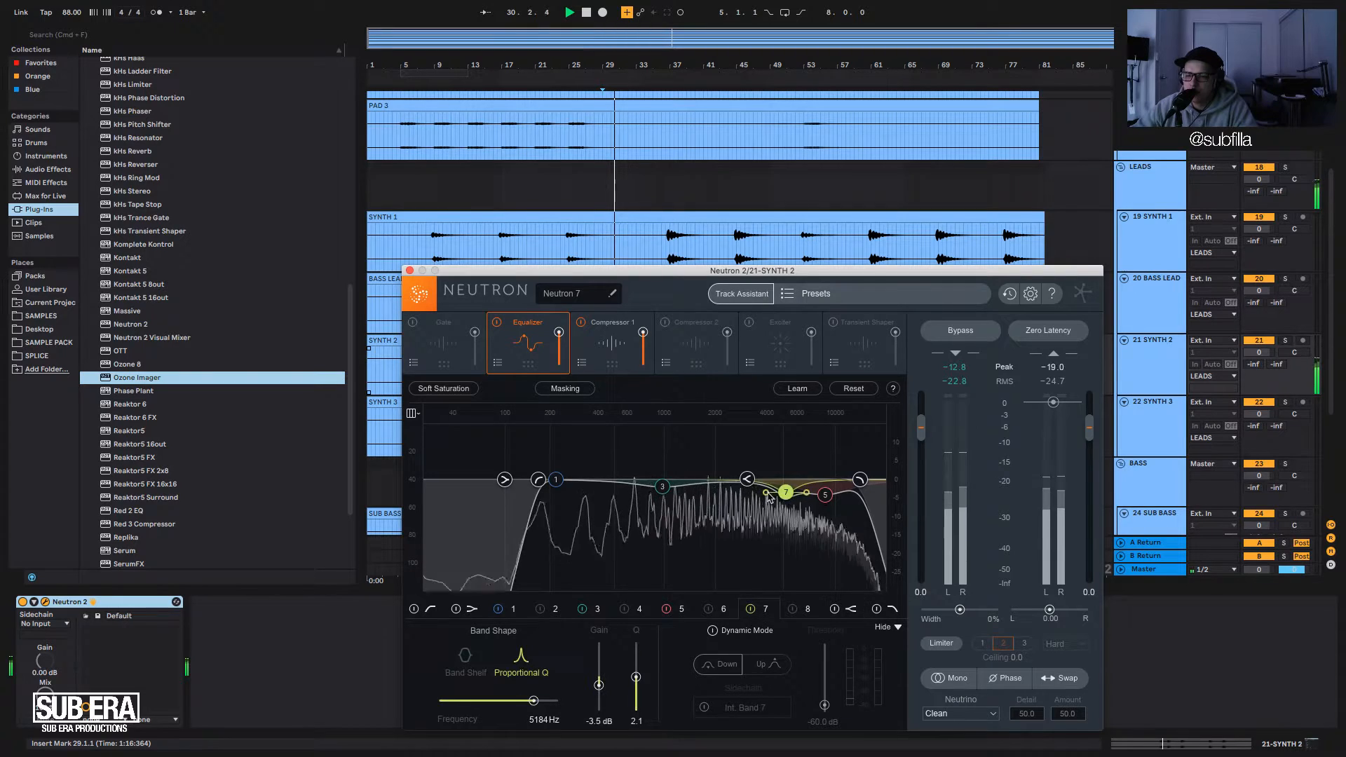
Set the slope of the equalizer's low-pass filter to 24 dB.
left_click(859, 481)
left_click_drag(862, 494, 863, 494)
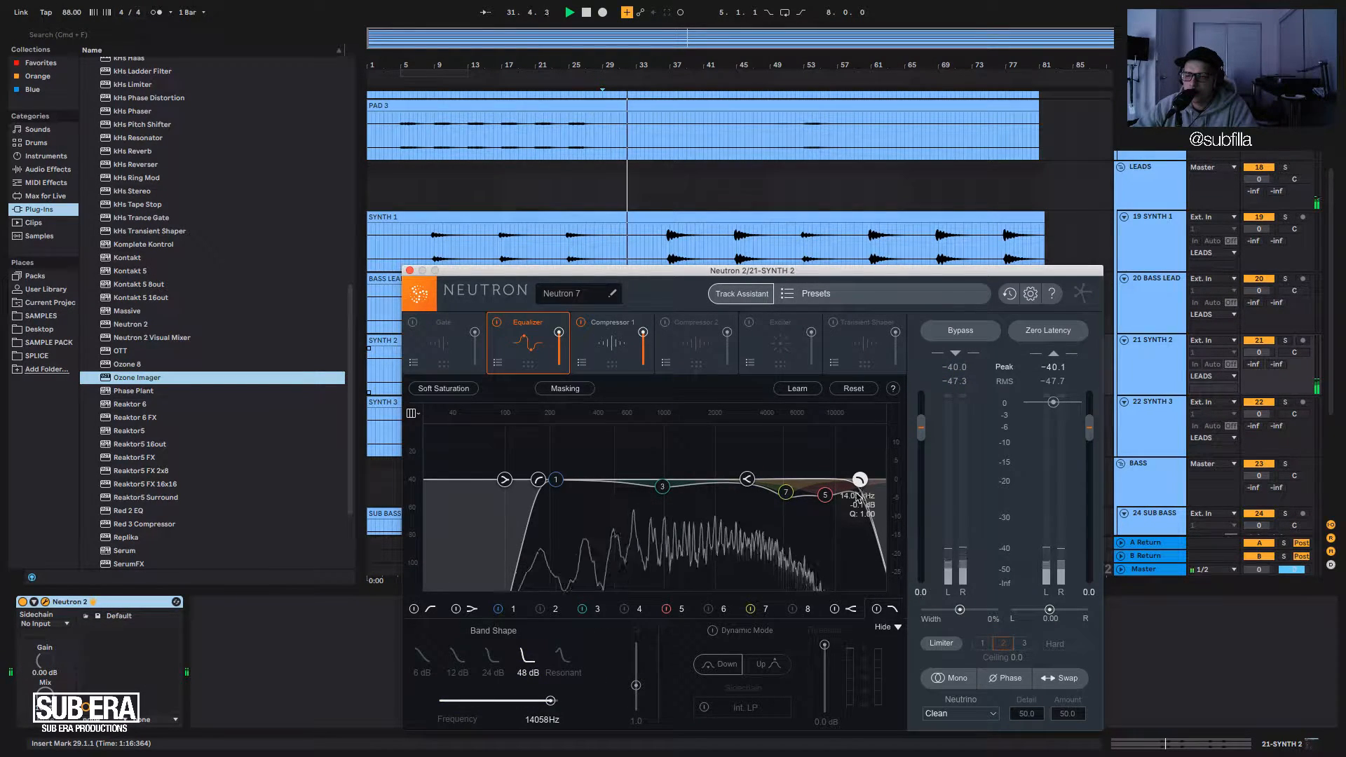
left_click(493, 656)
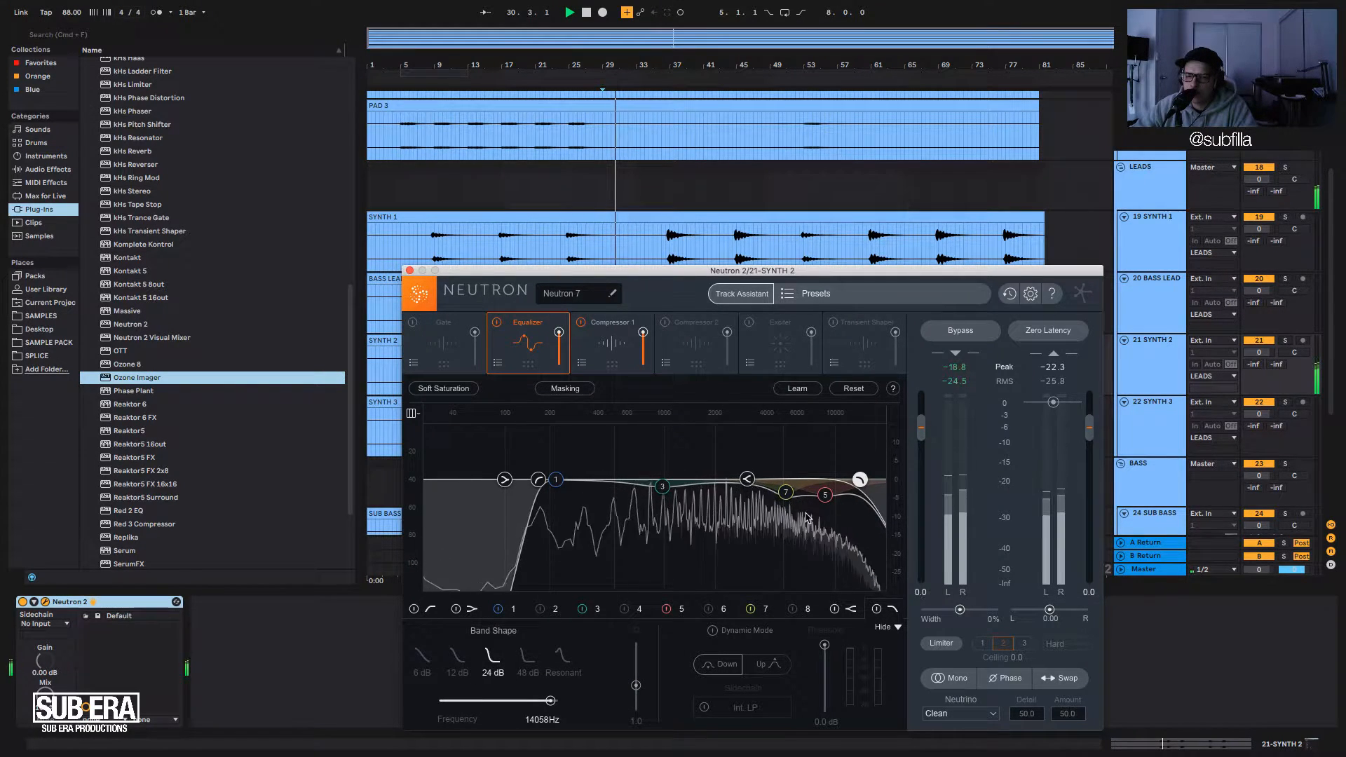
Adjust equalizer band 5 to -3.5 dB at 8951 Hz with a Q of 0.9, and audition the change.
left_click_drag(825, 495, 829, 500)
key("space")
key("space")
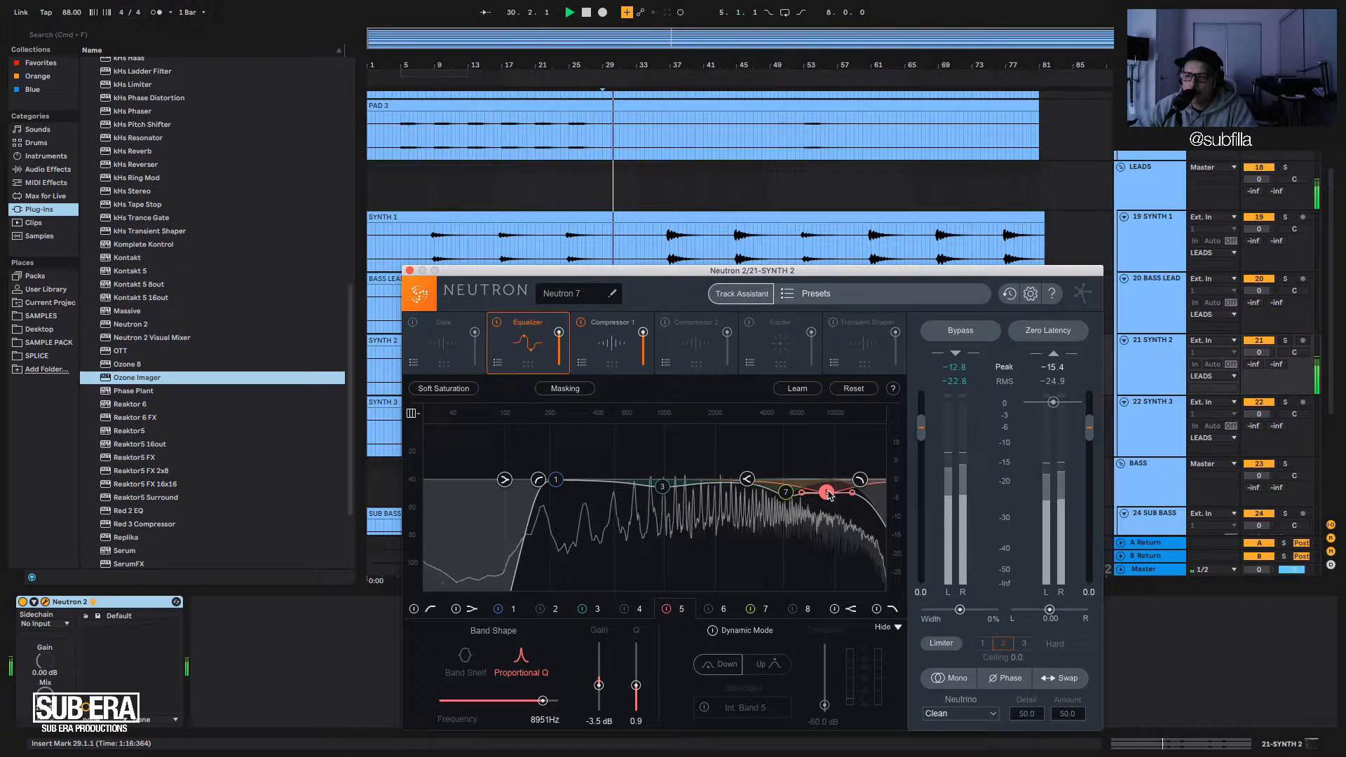
key("space")
Enable the Exciter and set its third band, above about 6 kHz, to 1.6 dB drive with a Retro-leaning character during playback.
left_click(757, 333)
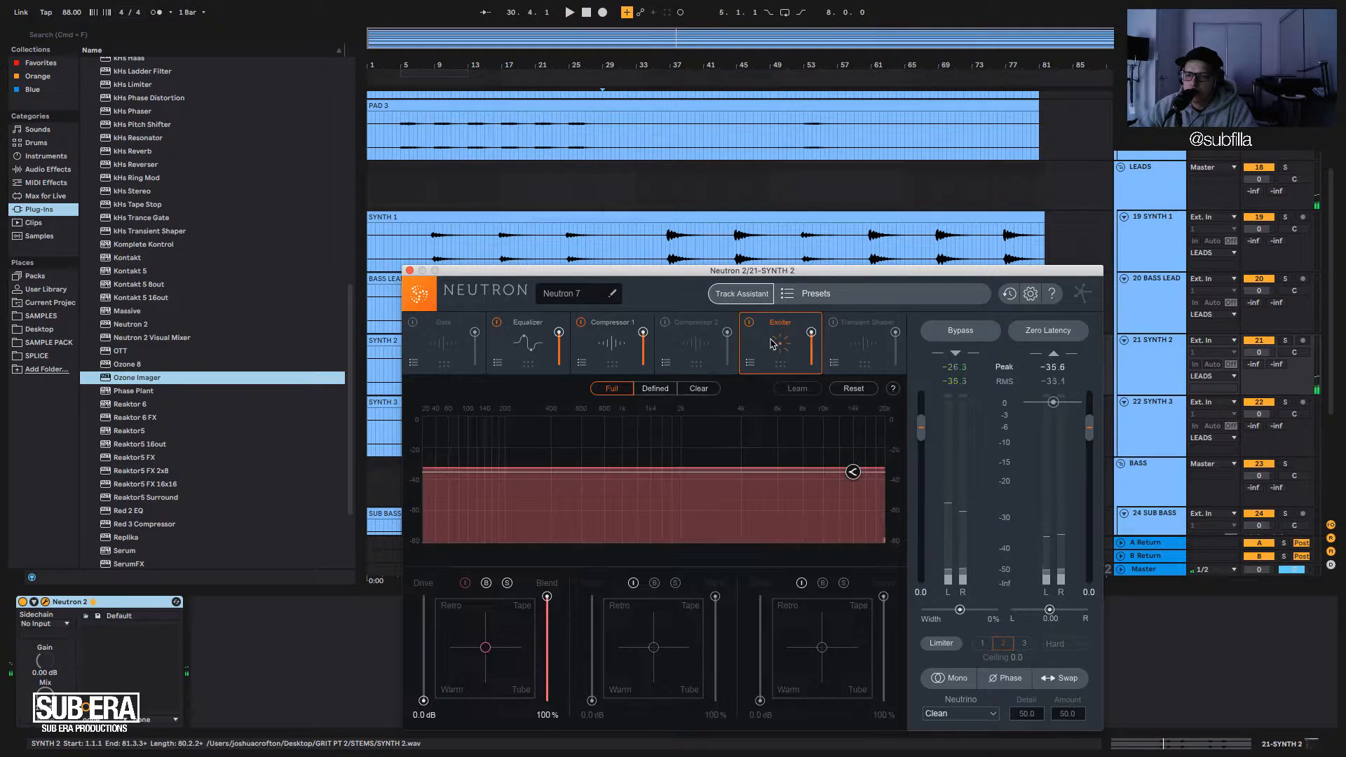
left_click(801, 584)
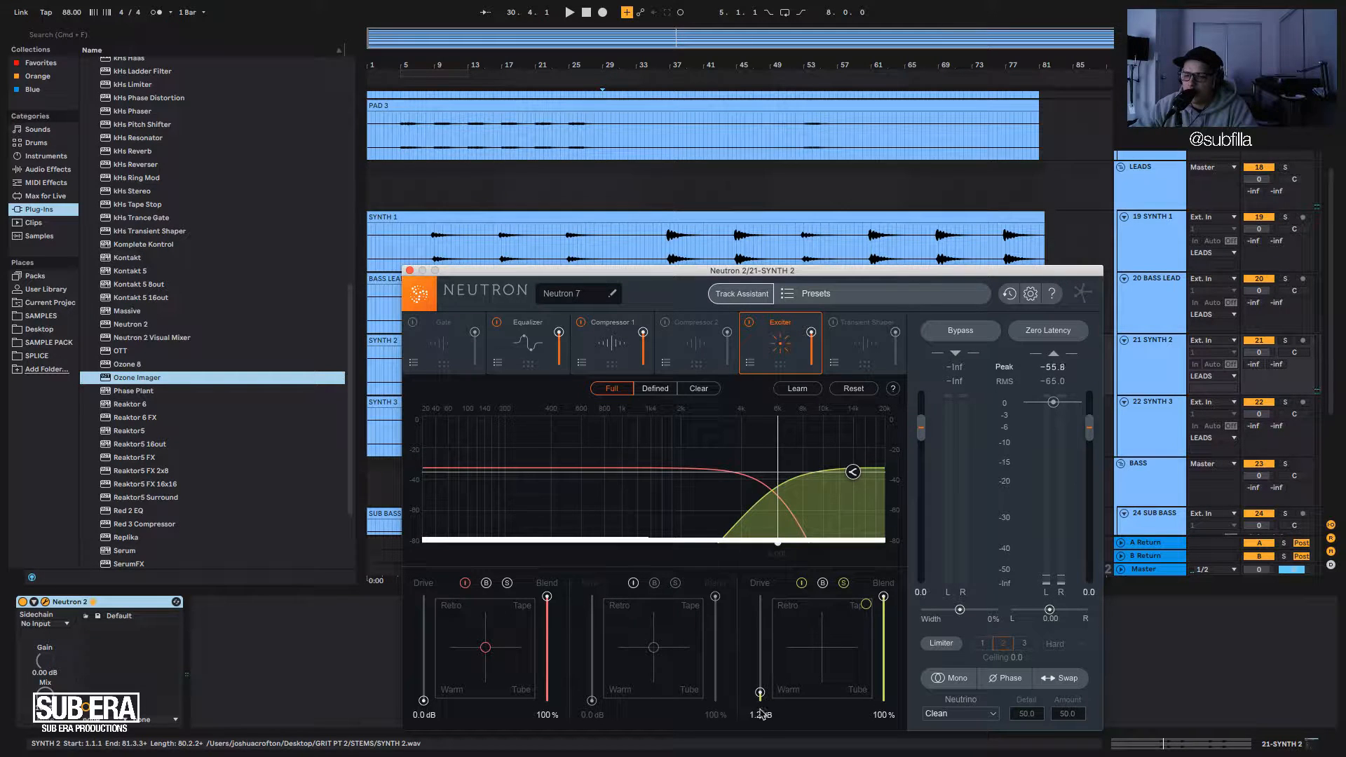
key("space")
left_click_drag(761, 714, 761, 690)
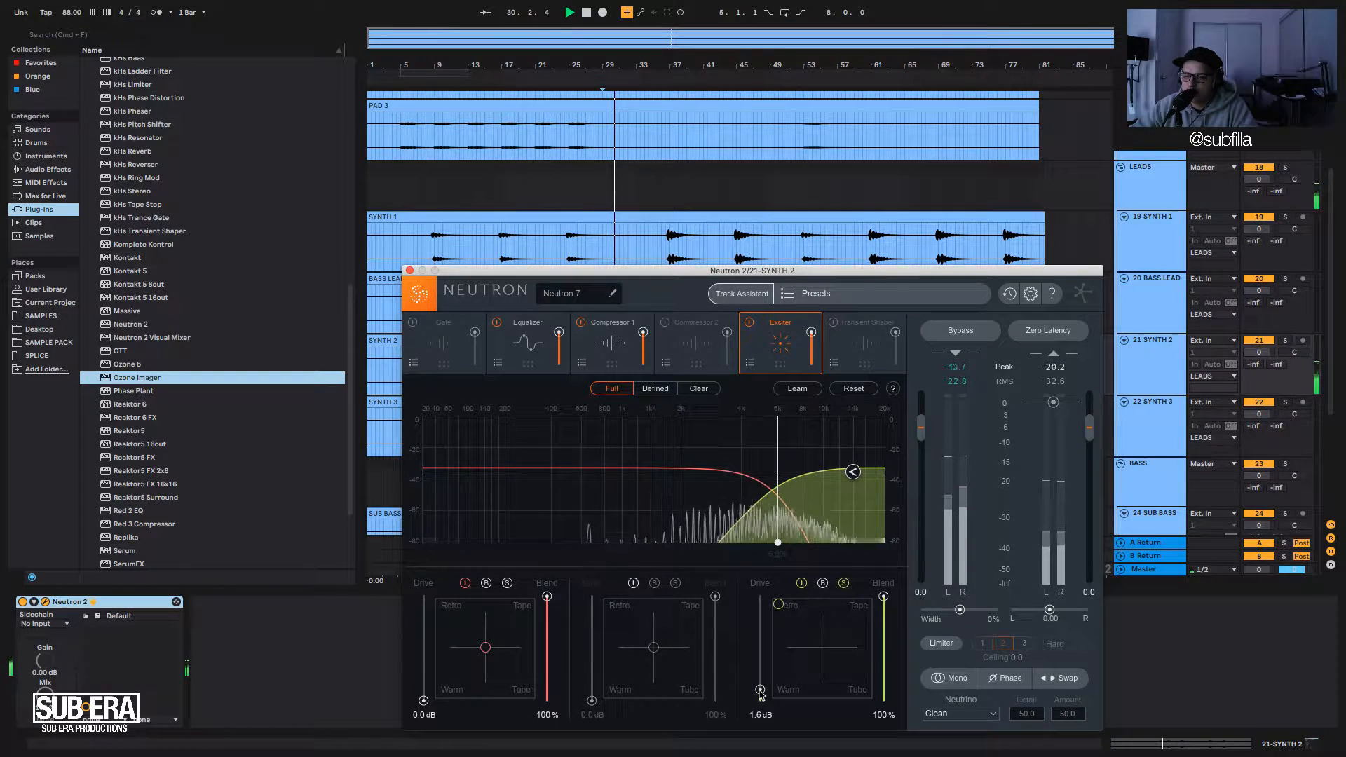
key("space")
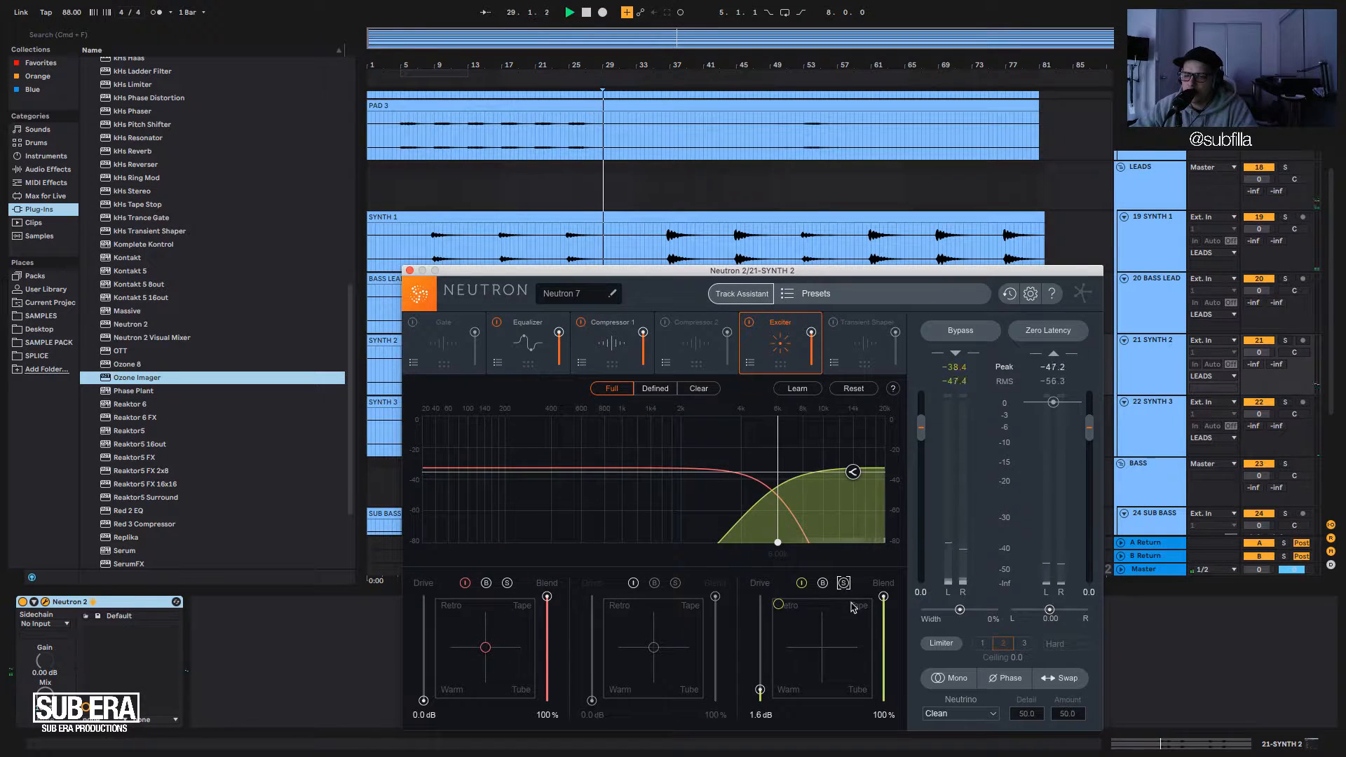
Set equalizer band 5 to -2.3 dB at 9035 Hz and reduce band 7's cut near 5.2 kHz with a Q of 1.5.
left_click(611, 342)
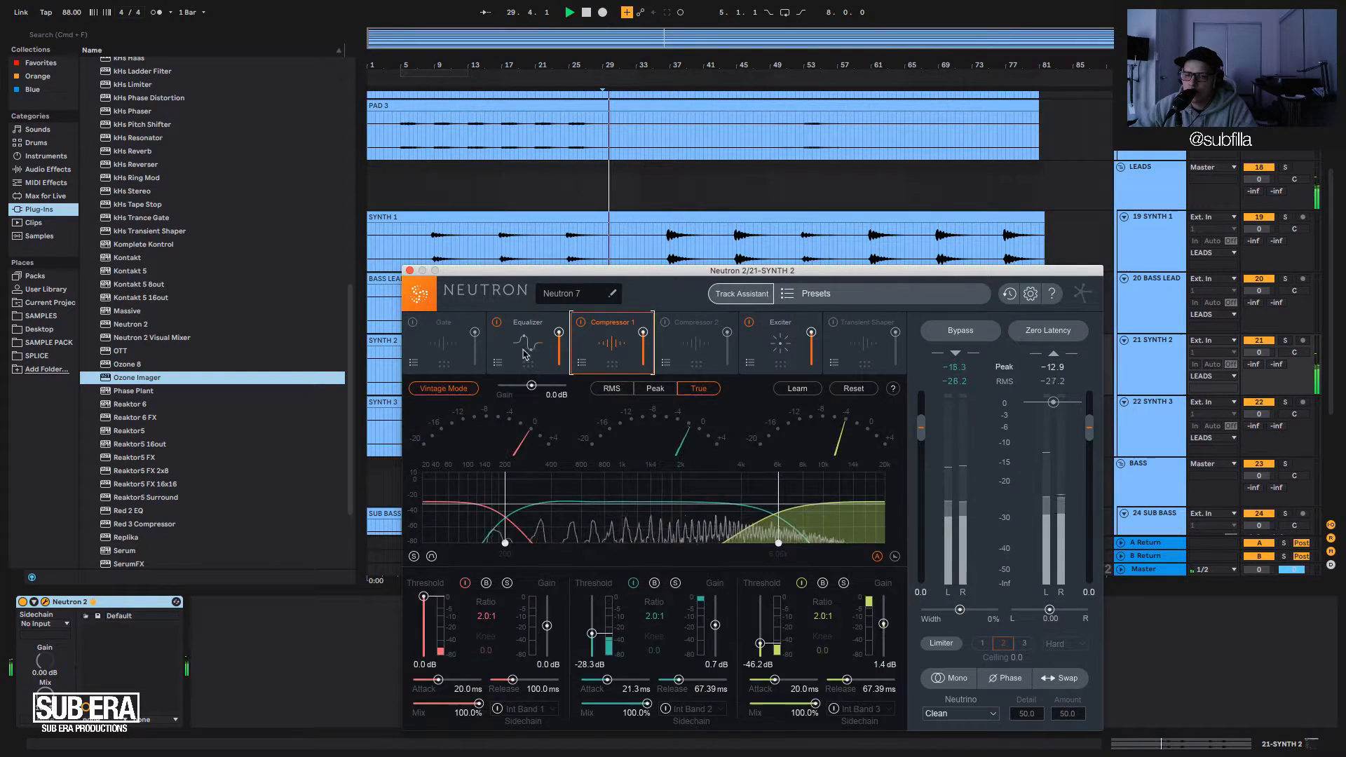
left_click(524, 347)
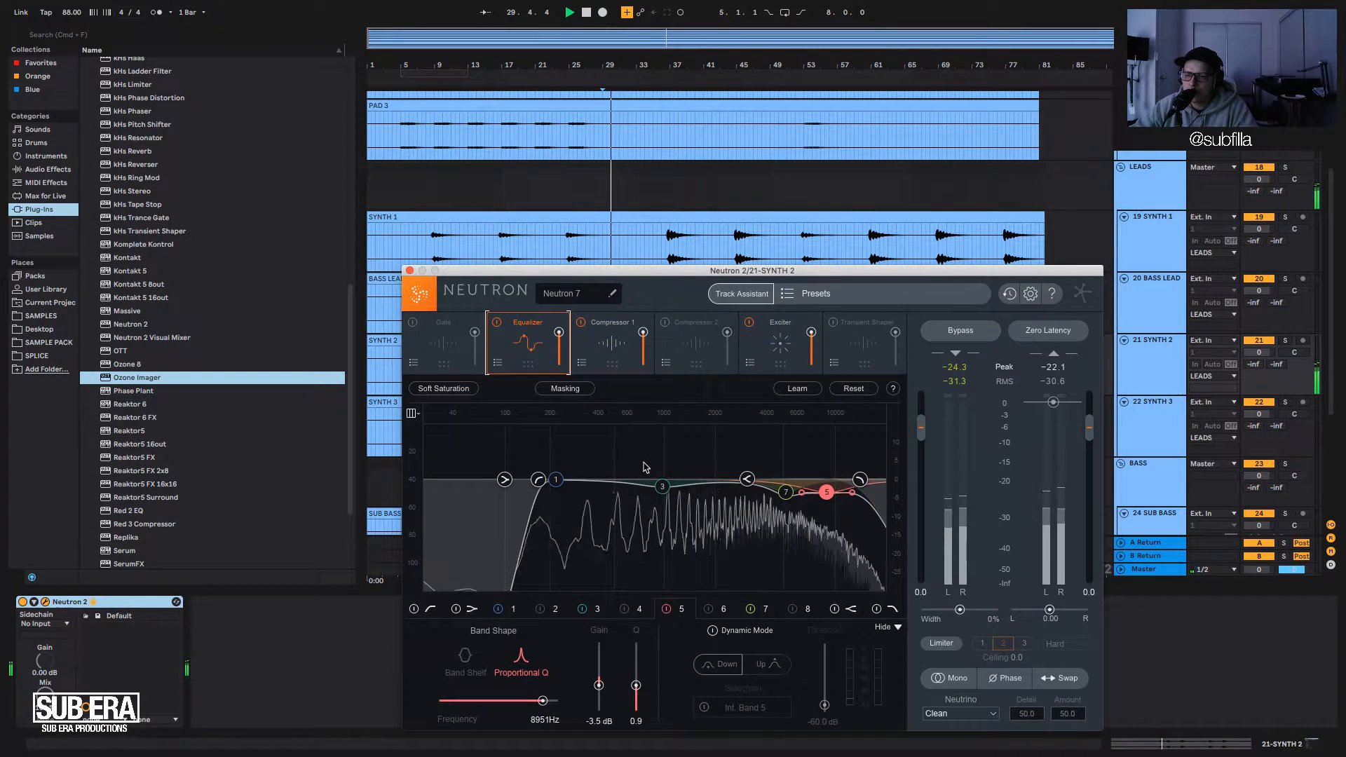
left_click(746, 481)
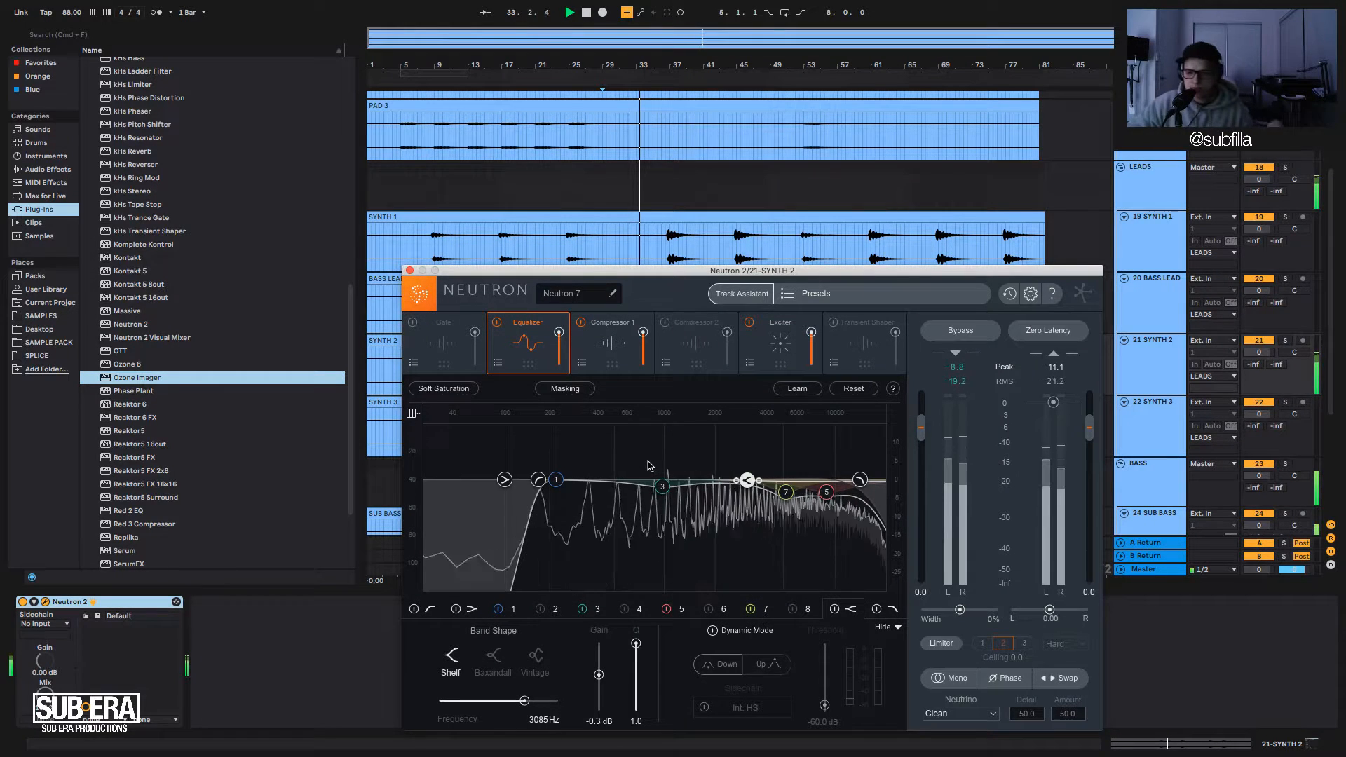
left_click(827, 490)
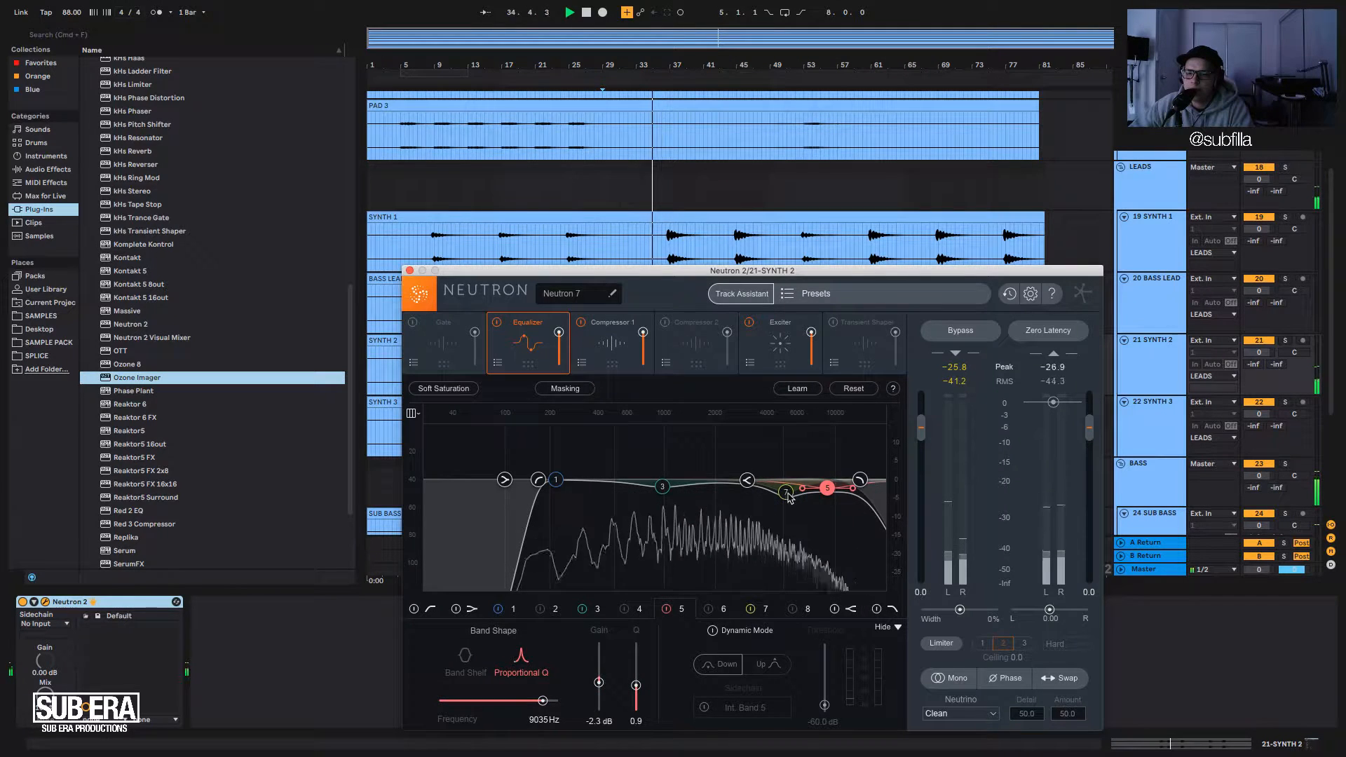
left_click_drag(786, 492, 788, 483)
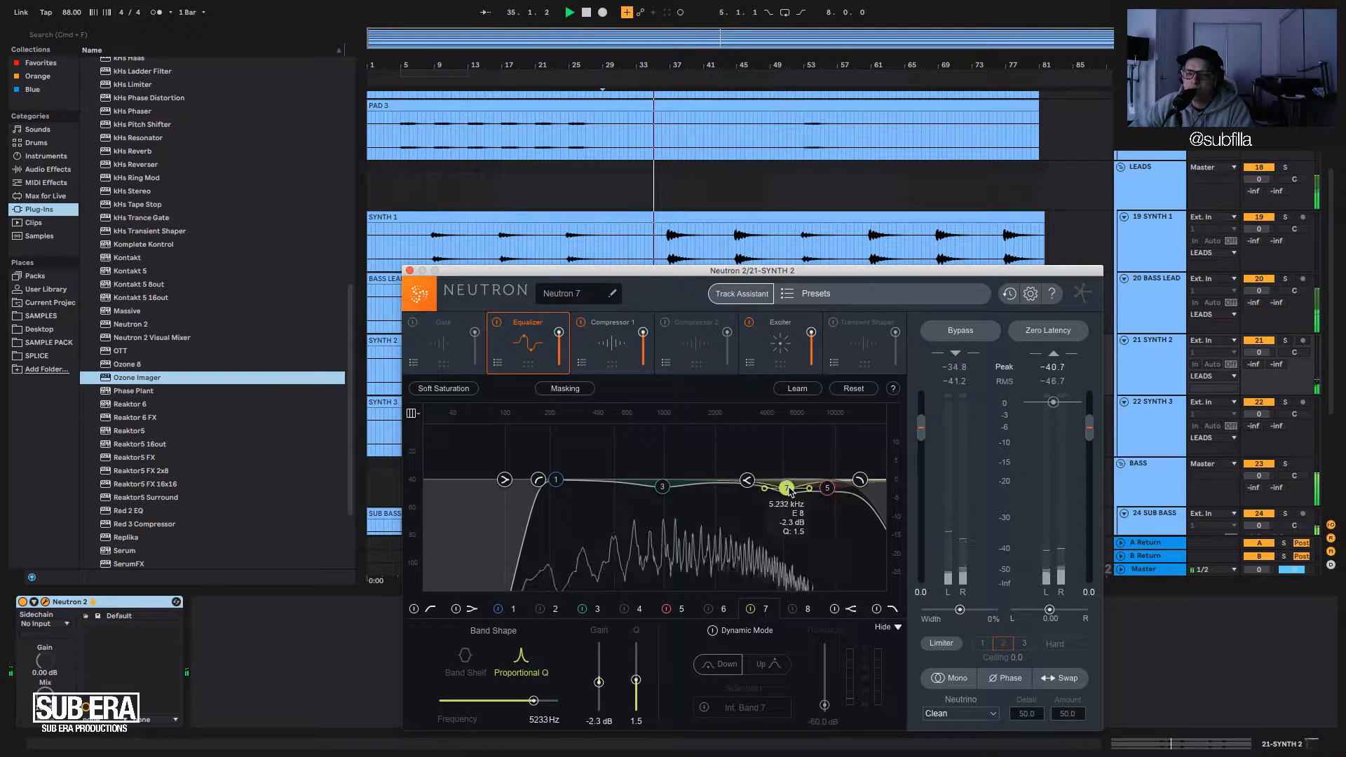
Set the low-pass filter to a 48 dB slope at 14461 Hz and equalizer band 5's gain to -1.0 dB.
left_click(859, 479)
left_click(531, 657)
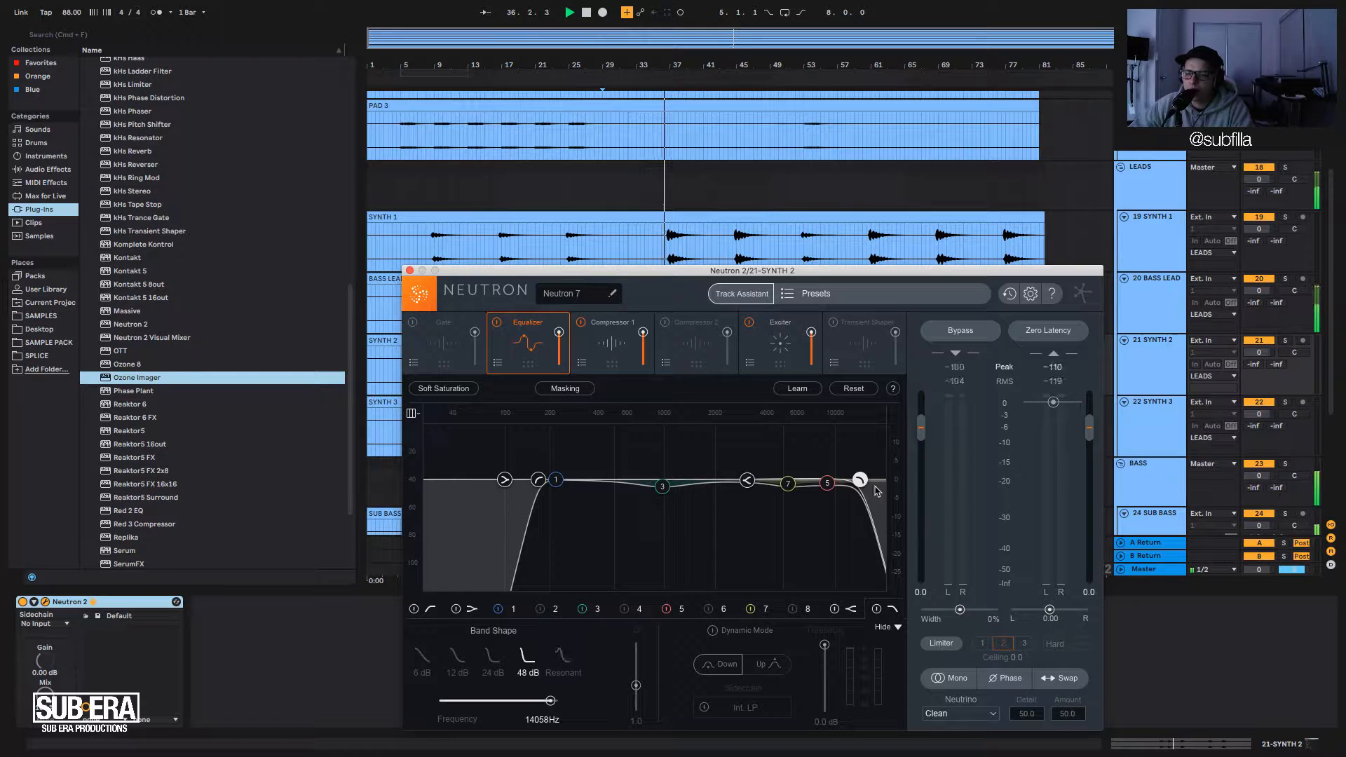
left_click_drag(860, 480, 864, 481)
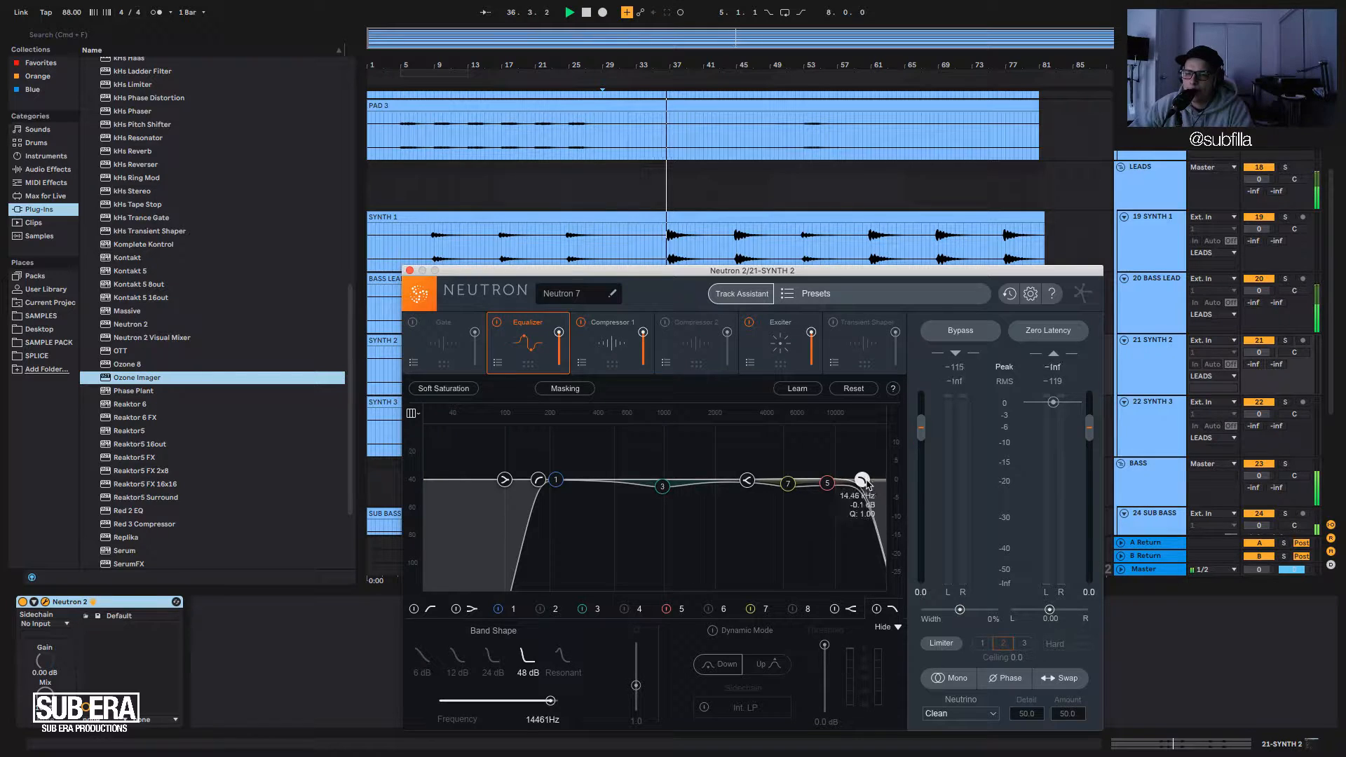
left_click(826, 483)
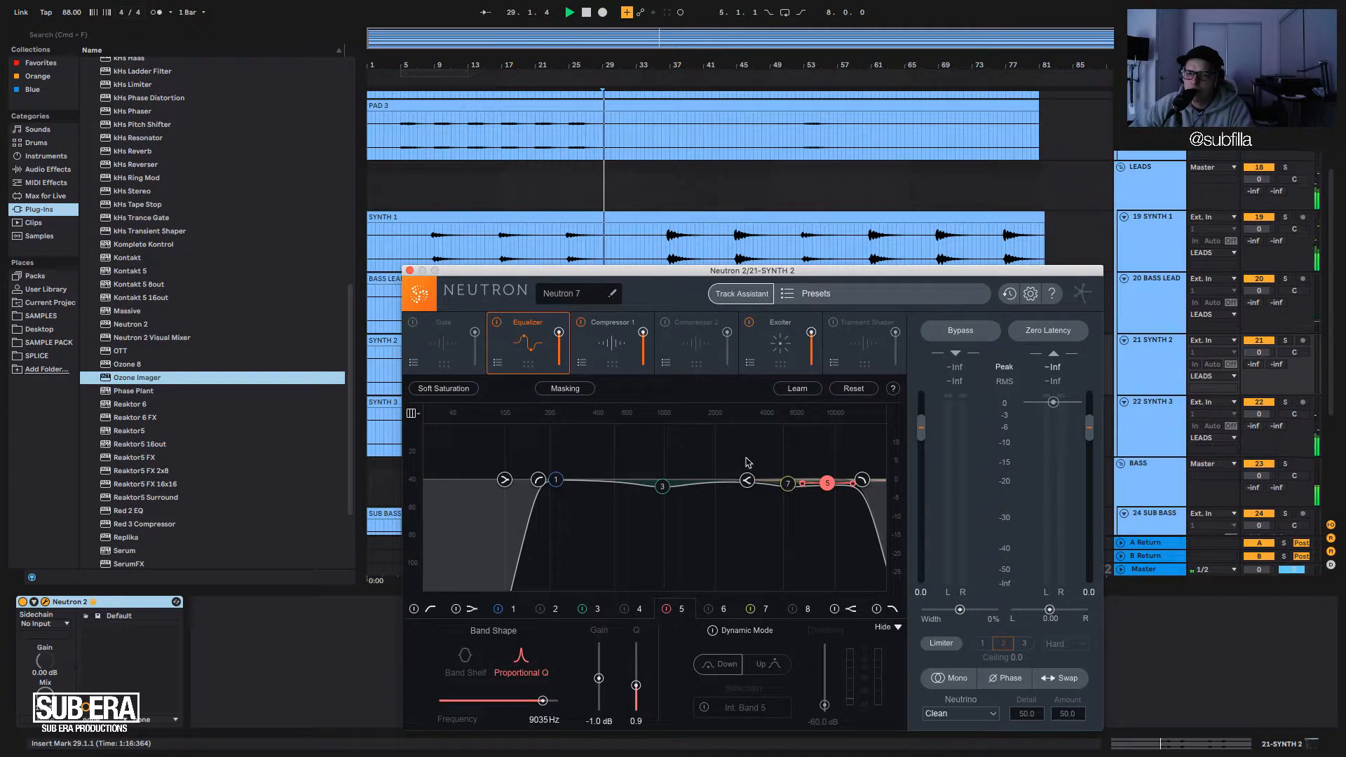
Close the plug-in window and play the SYNTH 2 track soloed from bar 33.
left_click(409, 271)
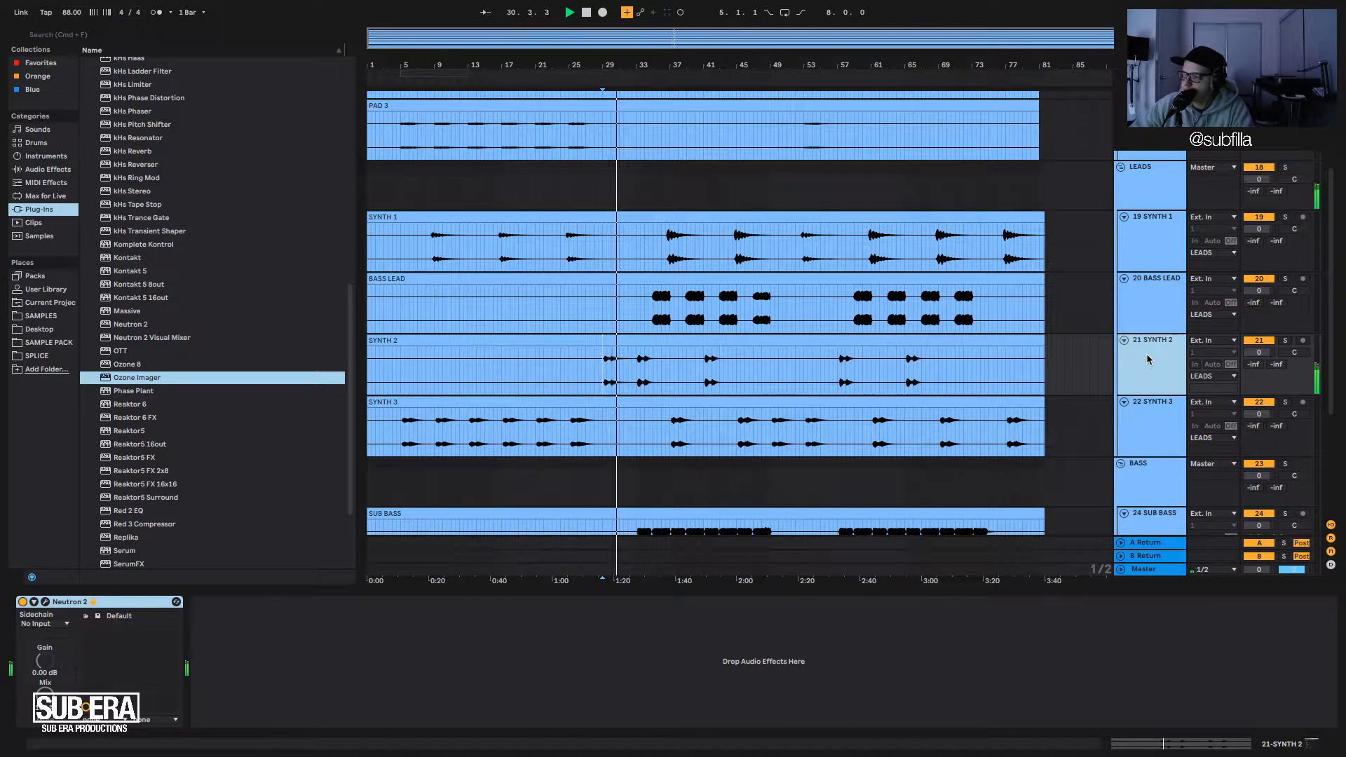
mouse_move(397, 754)
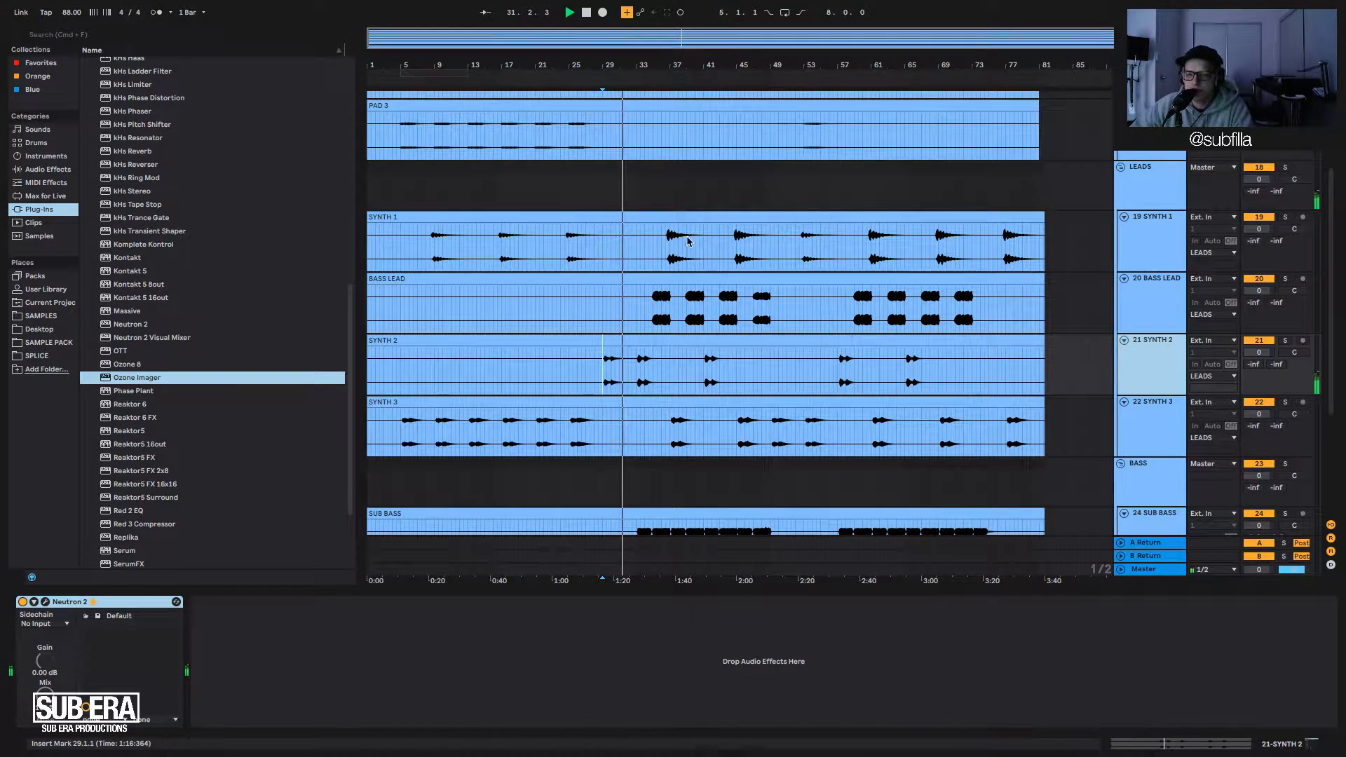
left_click(640, 380)
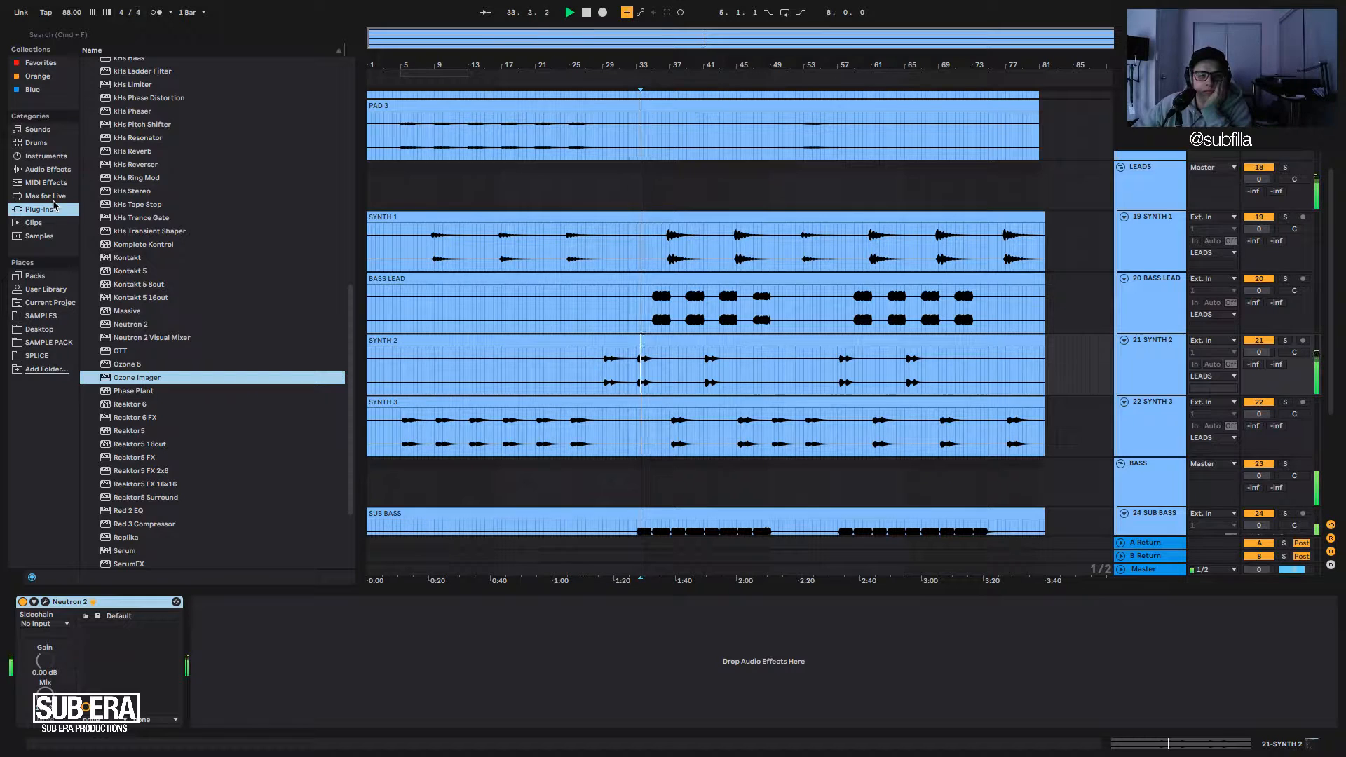
left_click(1286, 342)
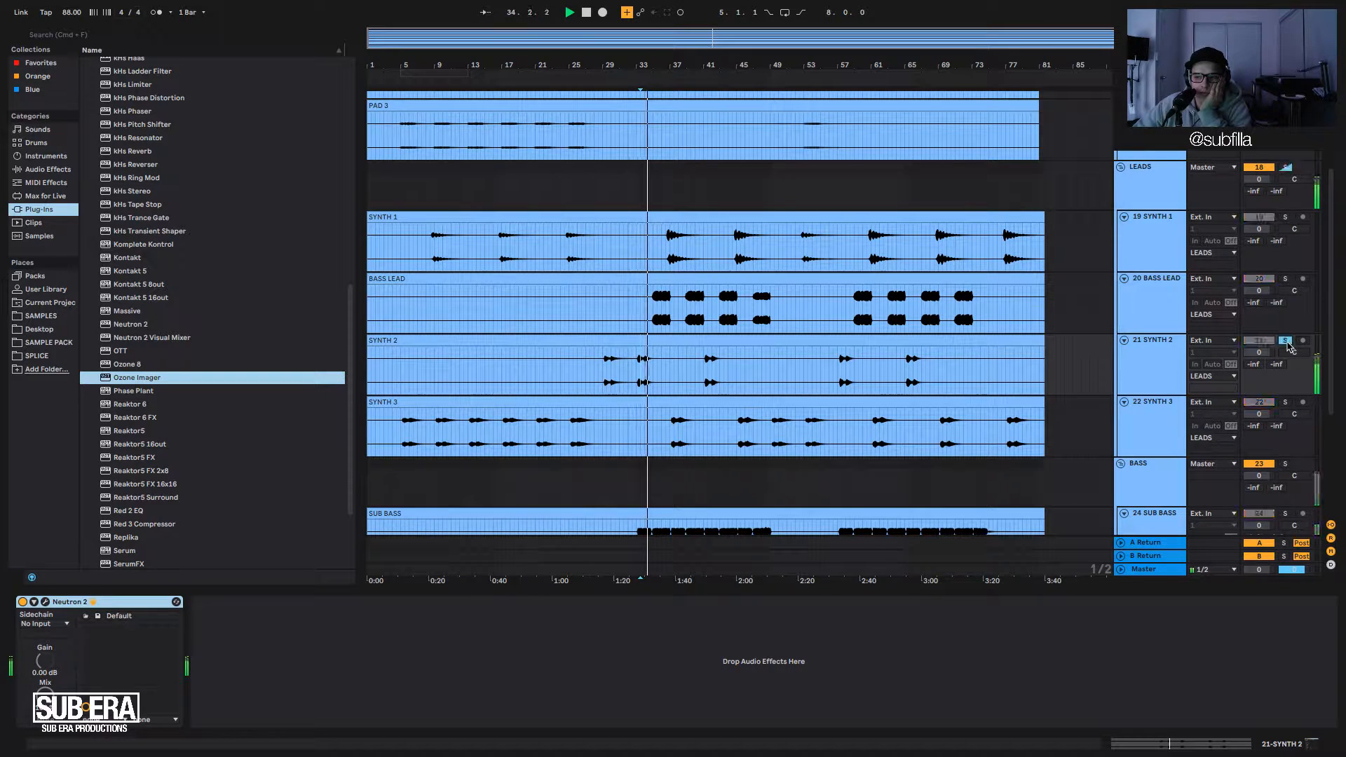
key("space")
key("space")
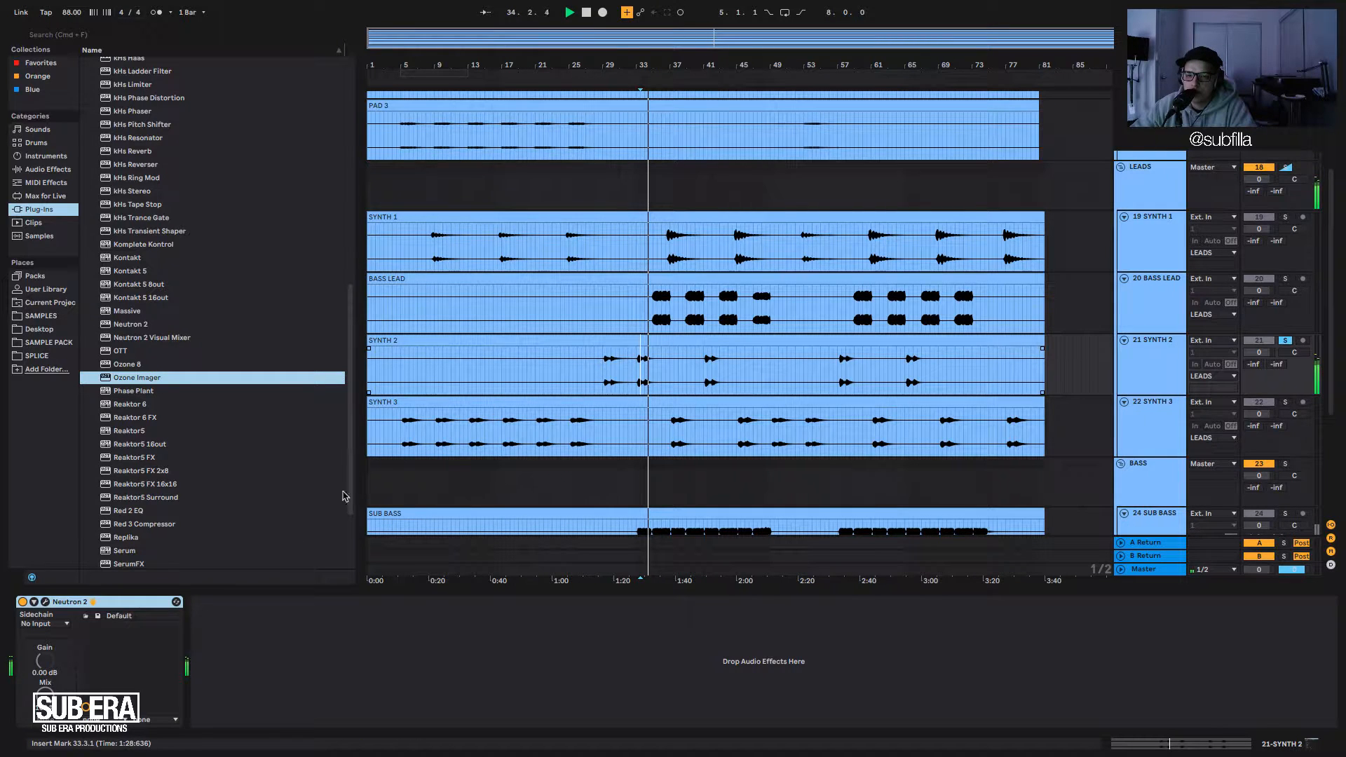
Add a second Neutron 2 instance after the existing one on SYNTH 2 and dismiss its preset manager.
key("space")
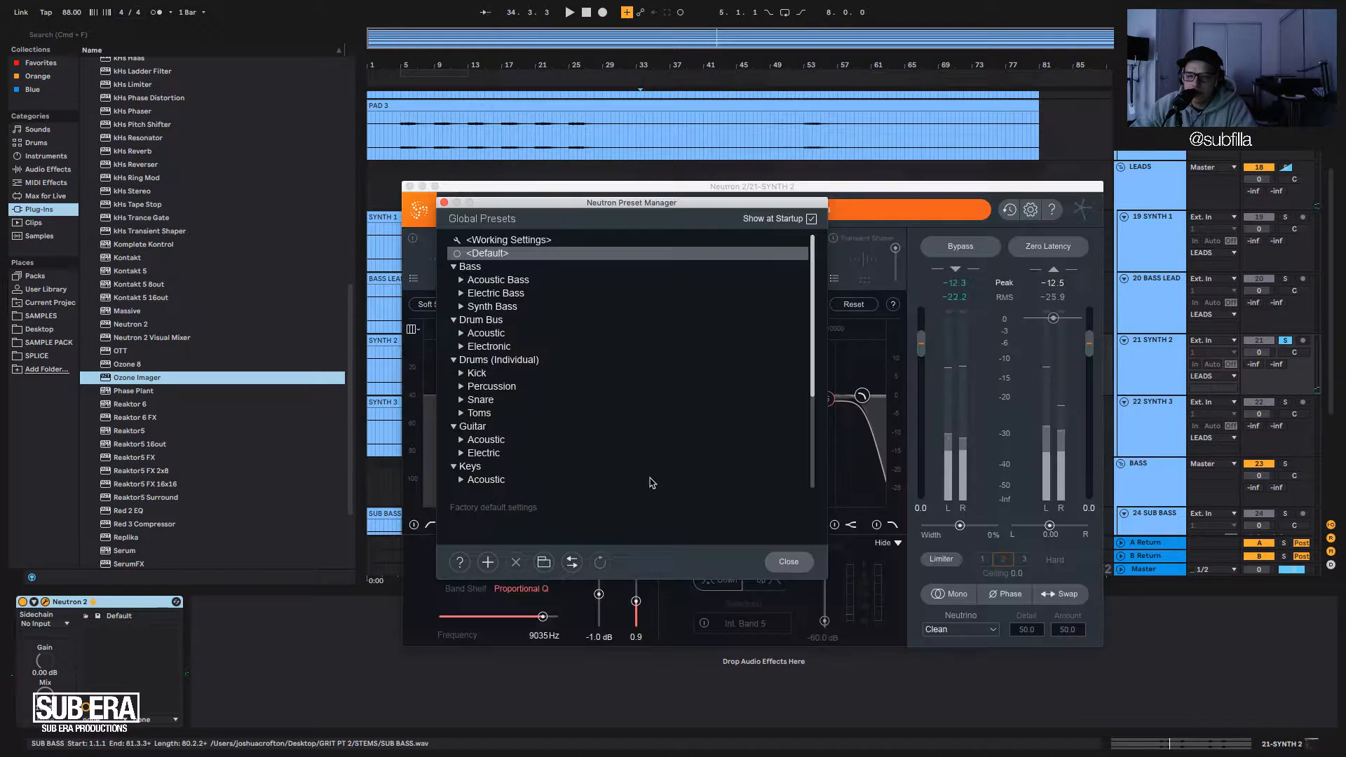
left_click(411, 187)
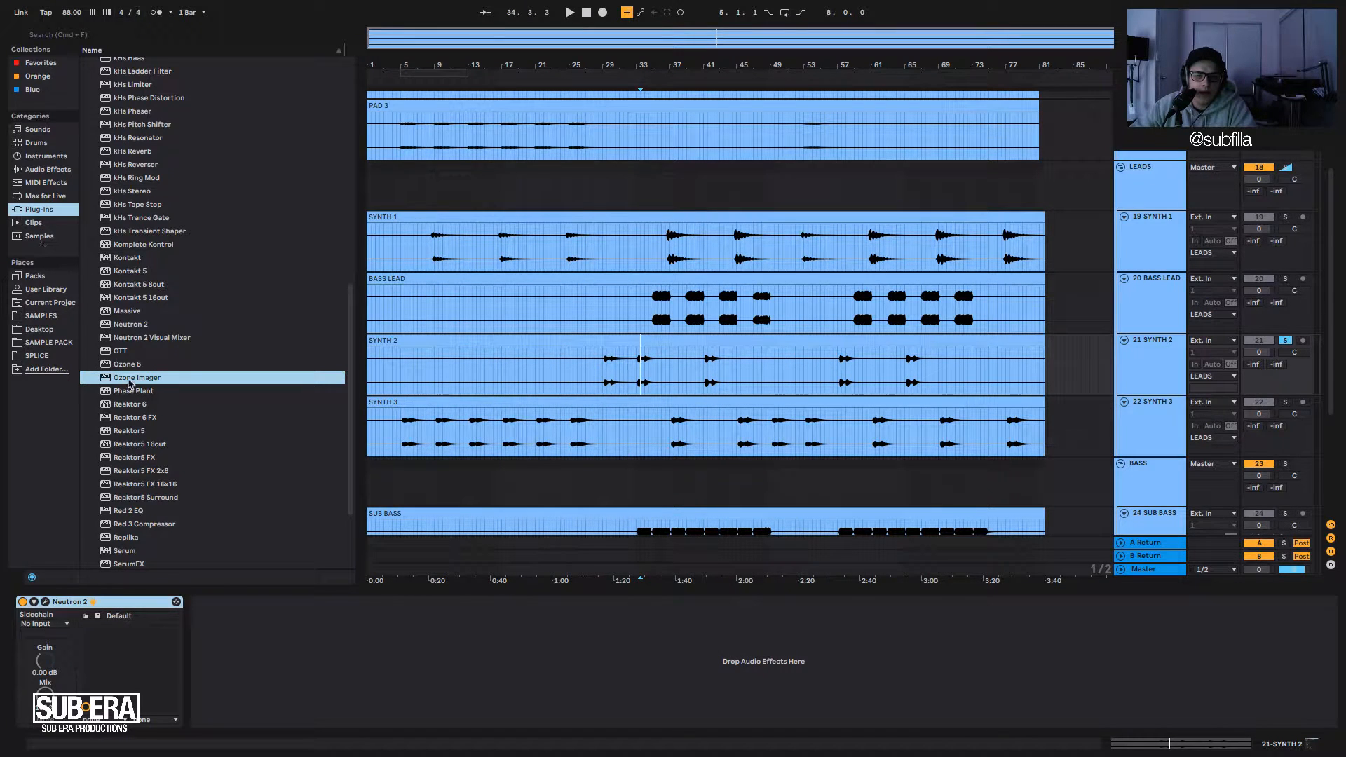
scroll(150, 445, "down", 1)
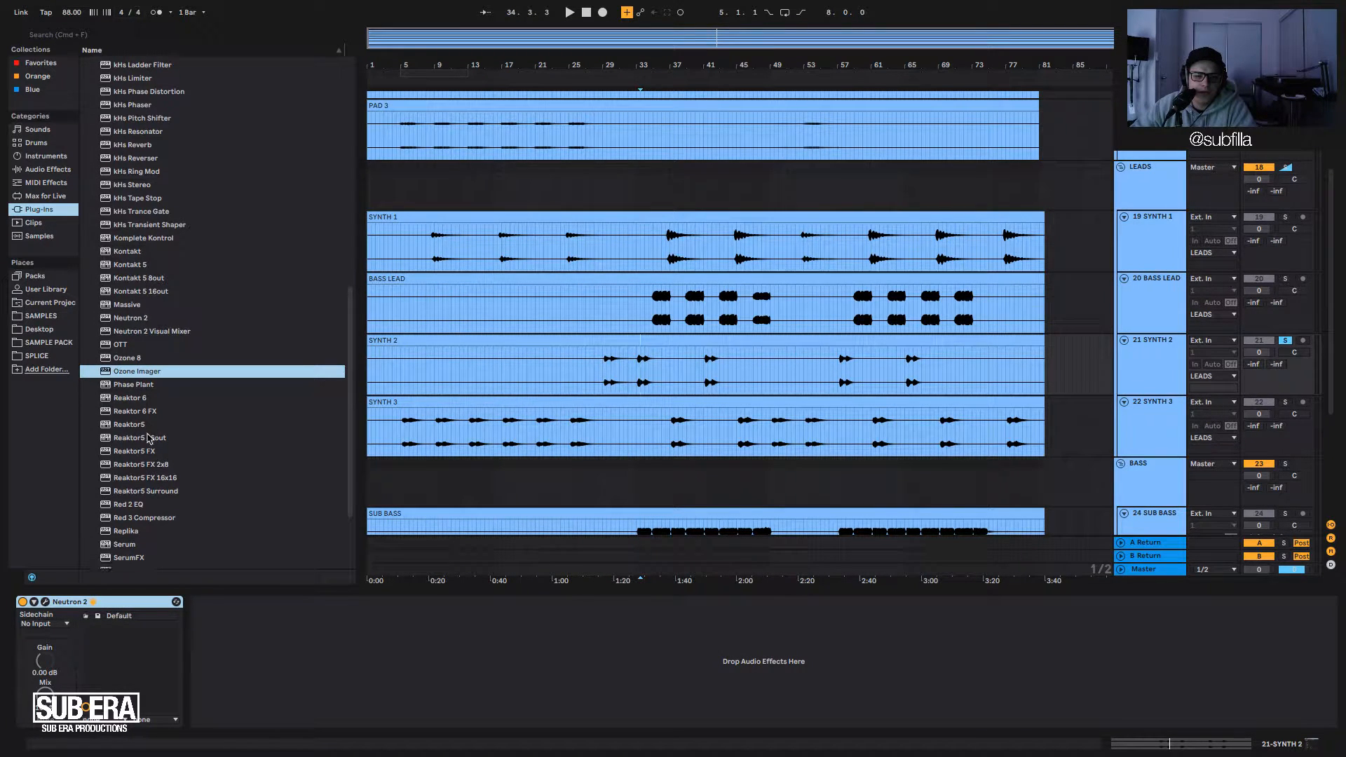
left_click(128, 322)
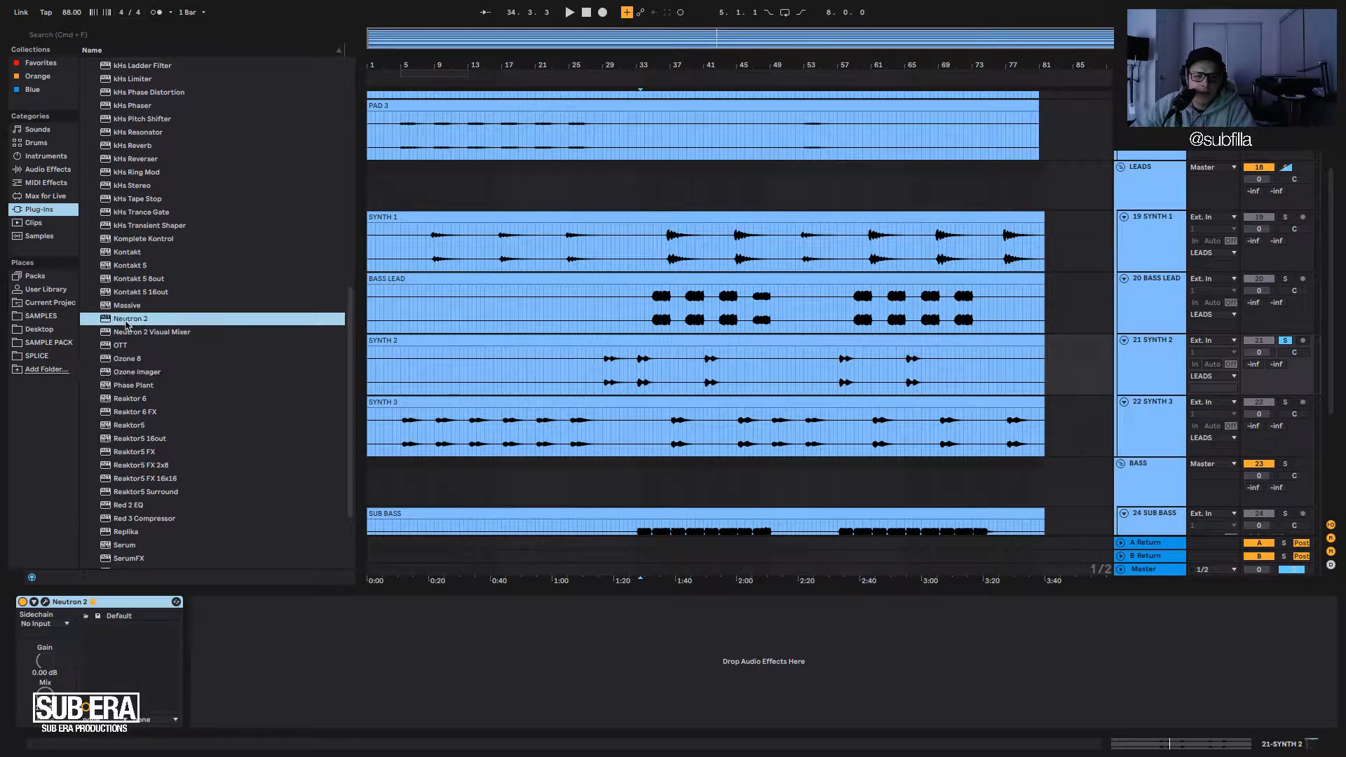
left_click_drag(128, 318, 237, 653)
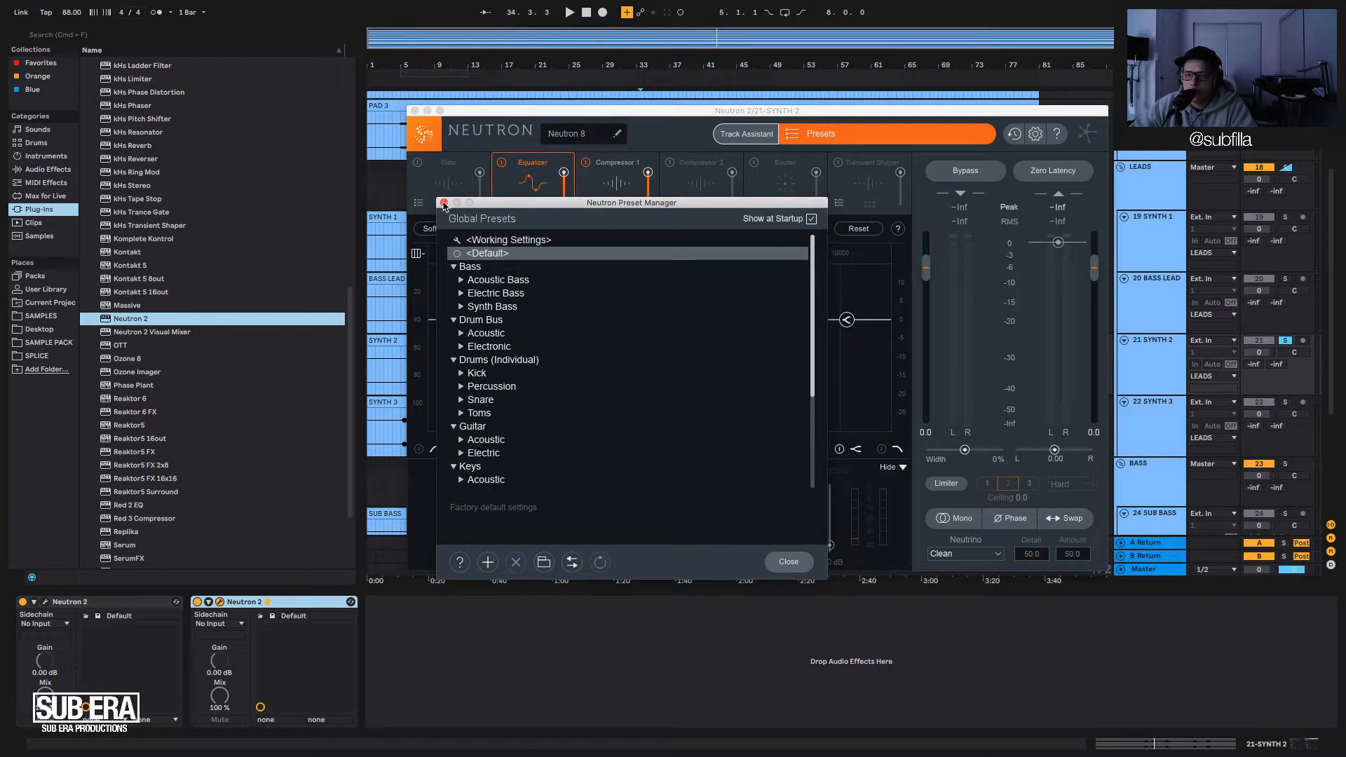
left_click(444, 203)
Sweep equalizer band 5 around 5.7 kHz and settle it at -2.7 dB, 5804 Hz, with a Q of 1.1.
left_click_drag(722, 322, 794, 254)
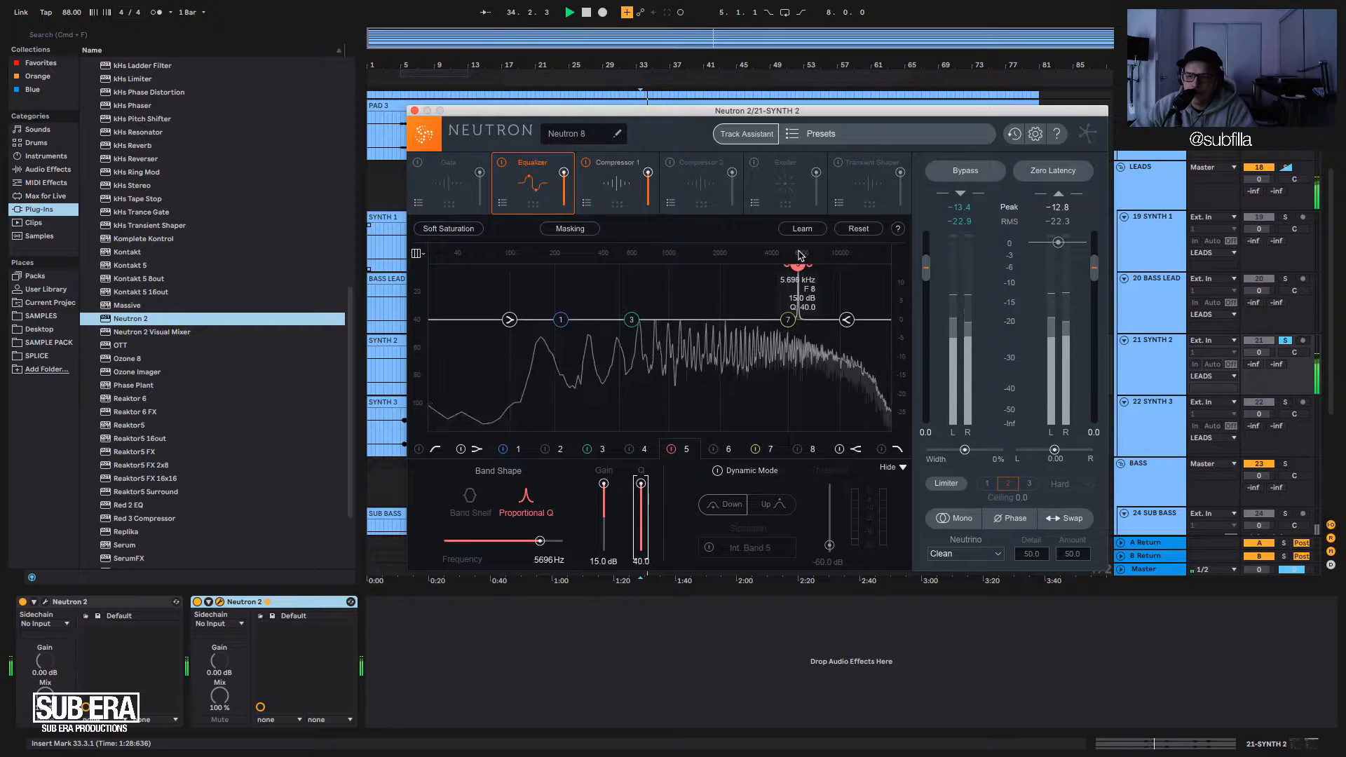
left_click_drag(801, 307, 786, 346)
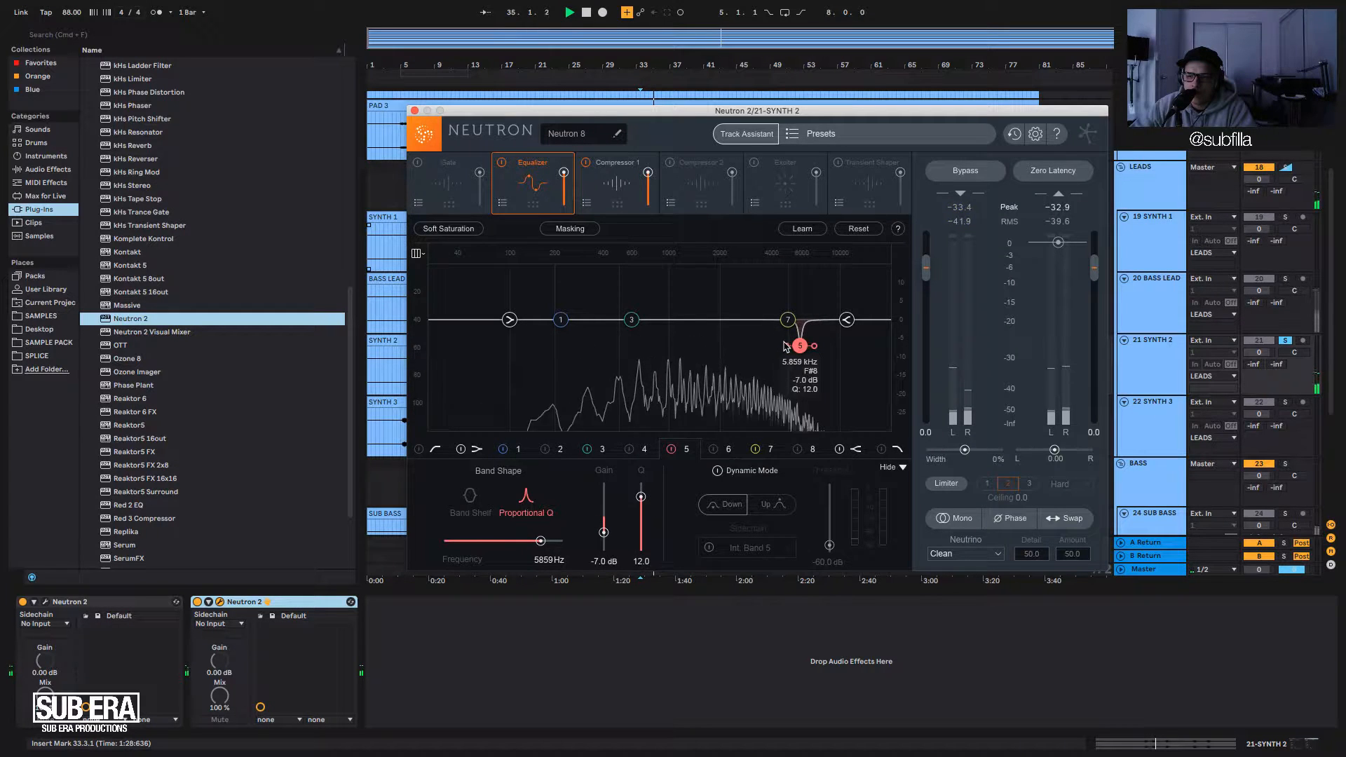
key("space")
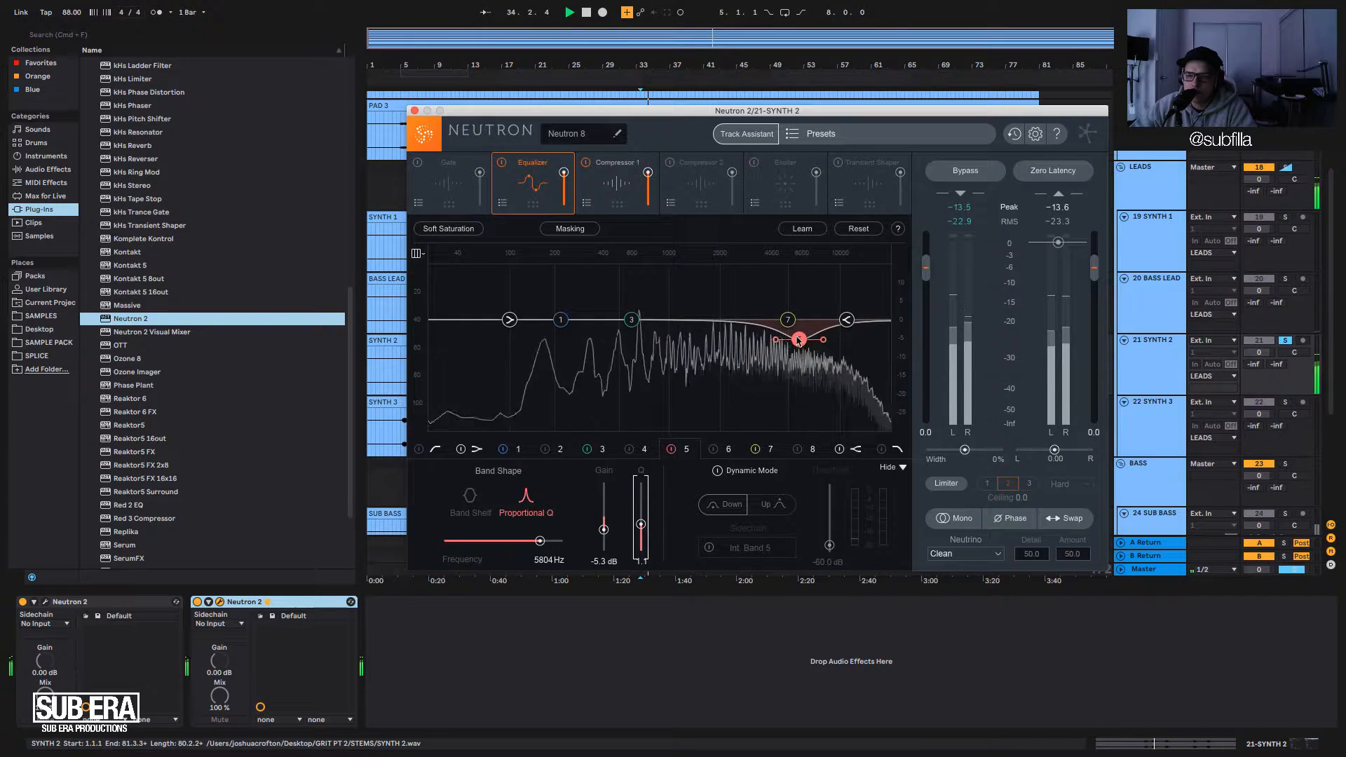
key("space")
key("space")
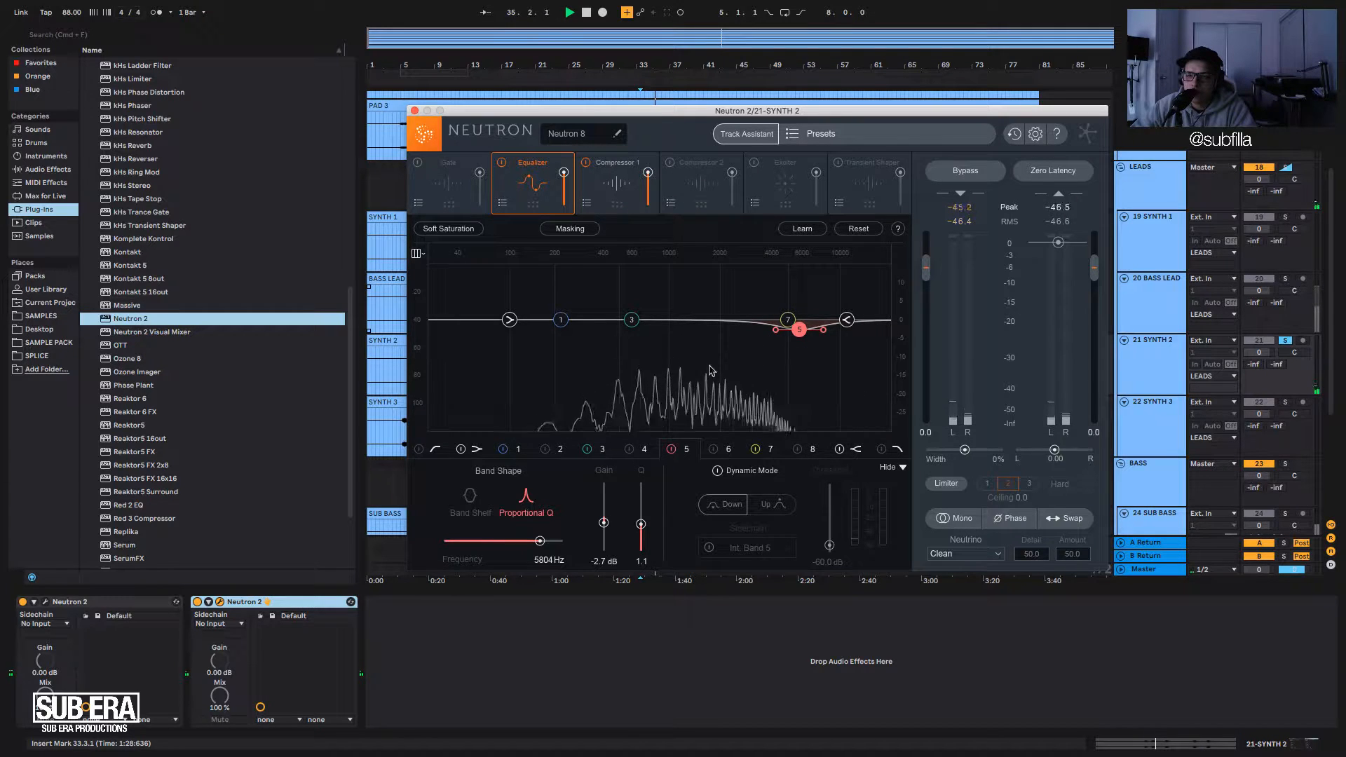
Set the high shelf to about 1.1 dB at 1903 Hz and narrow equalizer band 5 to a Q of 2.4.
left_click_drag(847, 320, 766, 323)
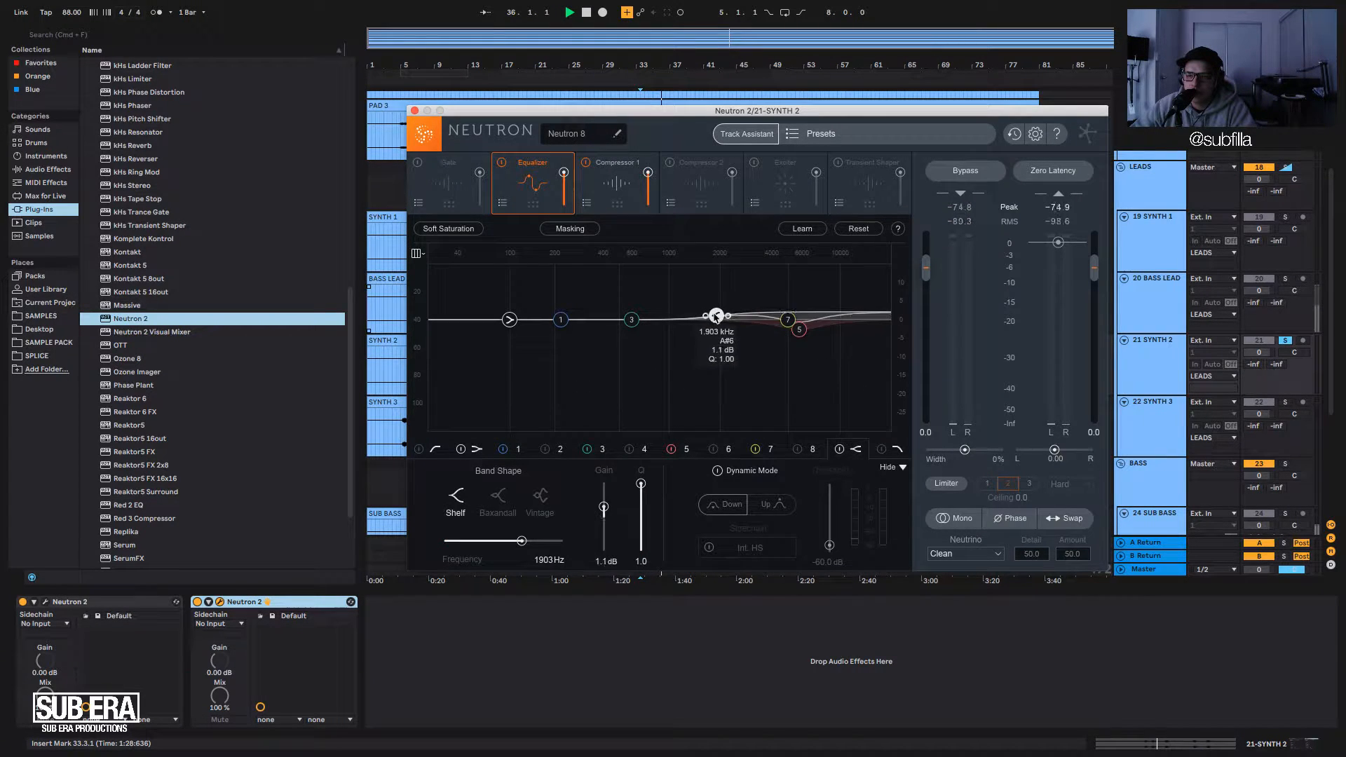
left_click(799, 331)
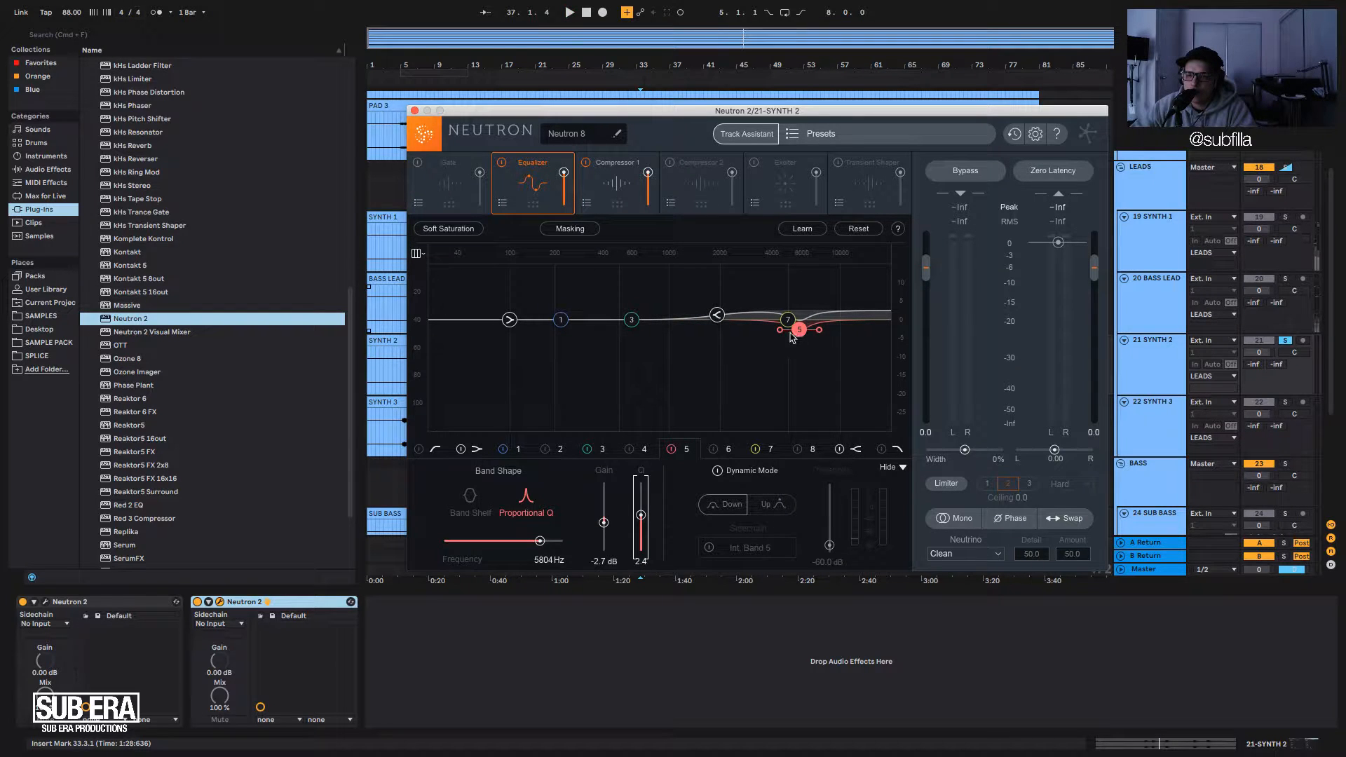
key("space")
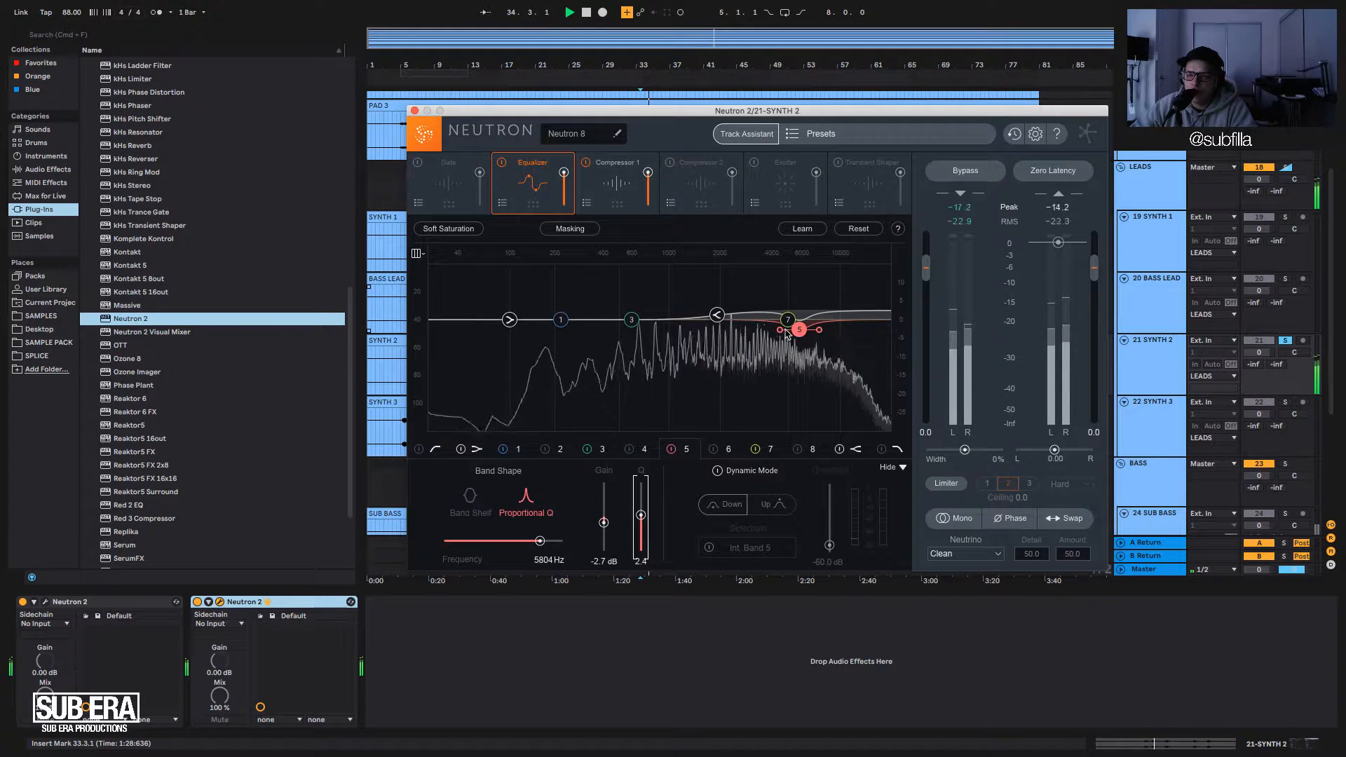
Retune equalizer band 5 to -2.3 dB at 5434 Hz with a Q of 1.9 while replaying the track.
left_click_drag(803, 335, 796, 337)
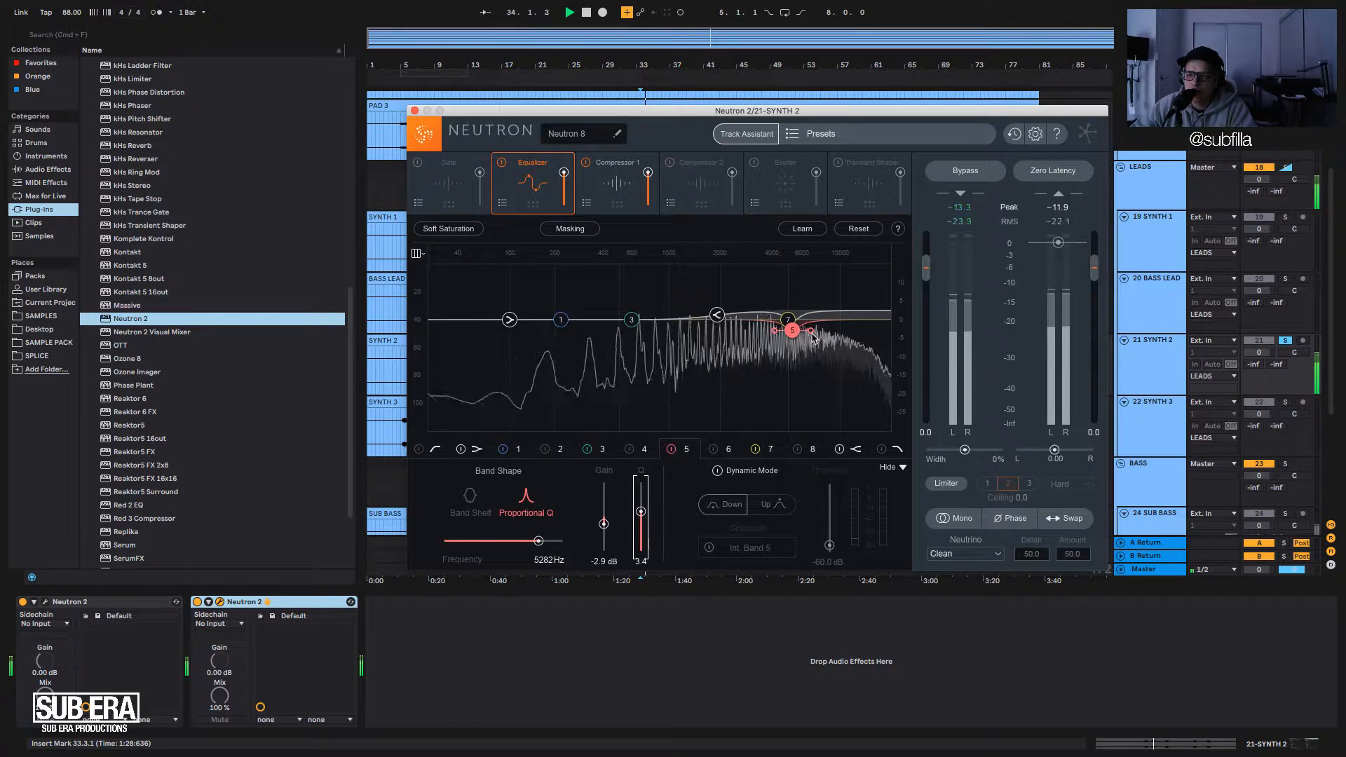
left_click_drag(809, 332, 796, 334)
key("space")
key("space")
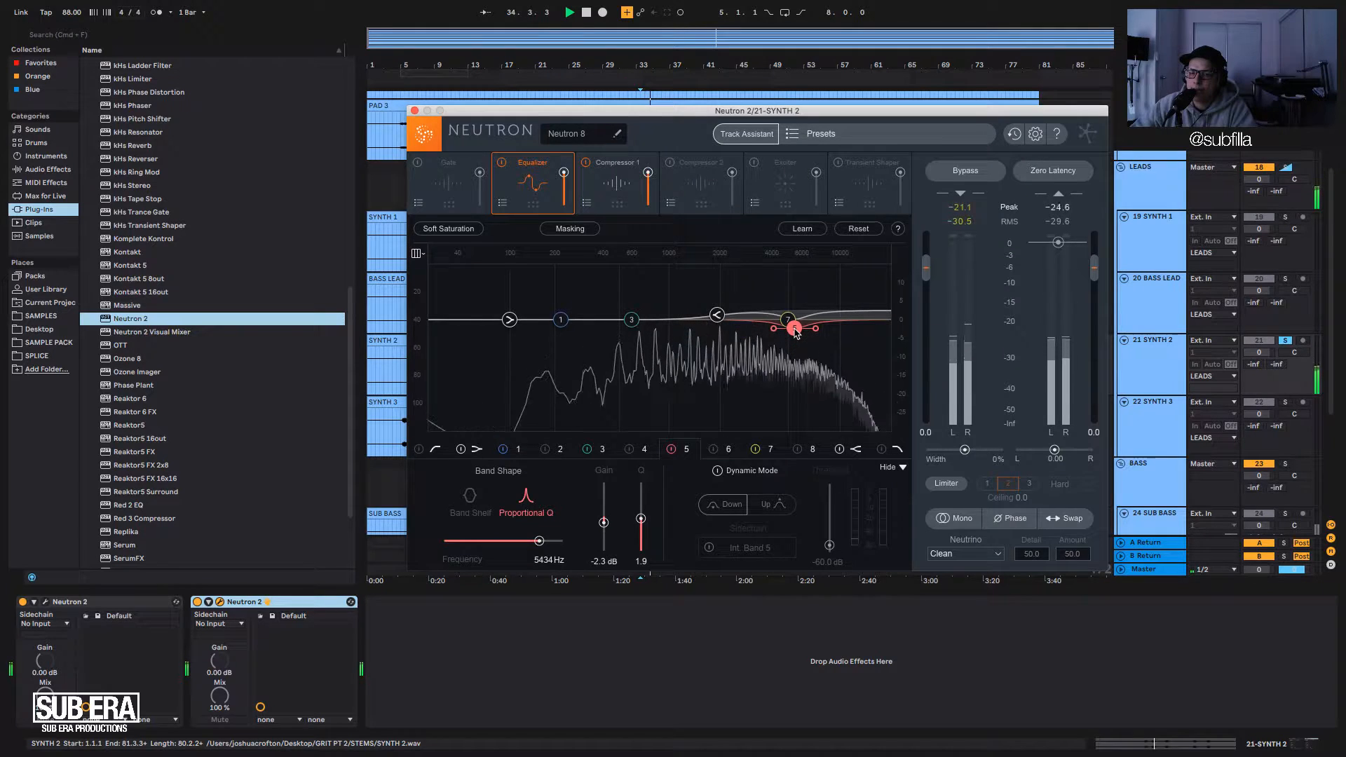
Close the plug-in window, unsolo SYNTH 2 and play the full mix from bar 29.
left_click(415, 110)
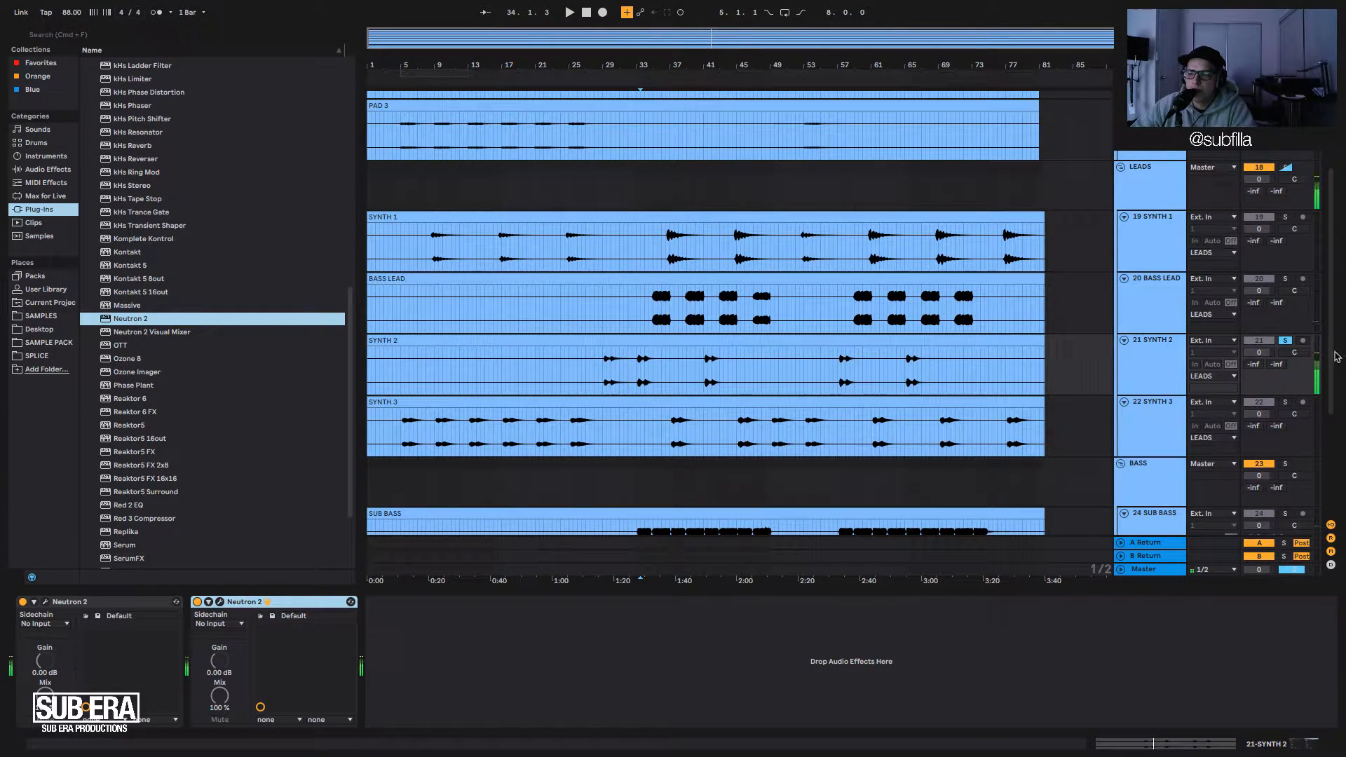
left_click(1283, 341)
key("space")
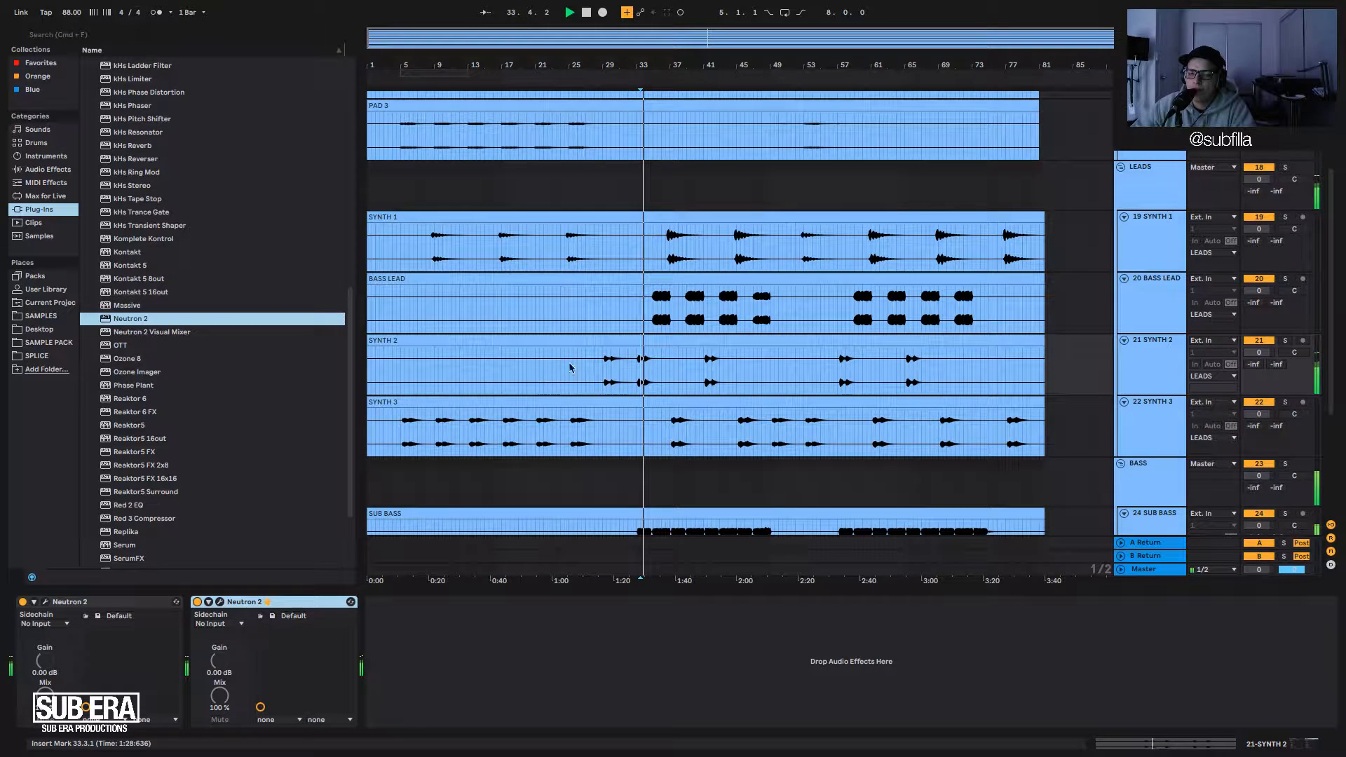
left_click(604, 368)
key("space")
key("space")
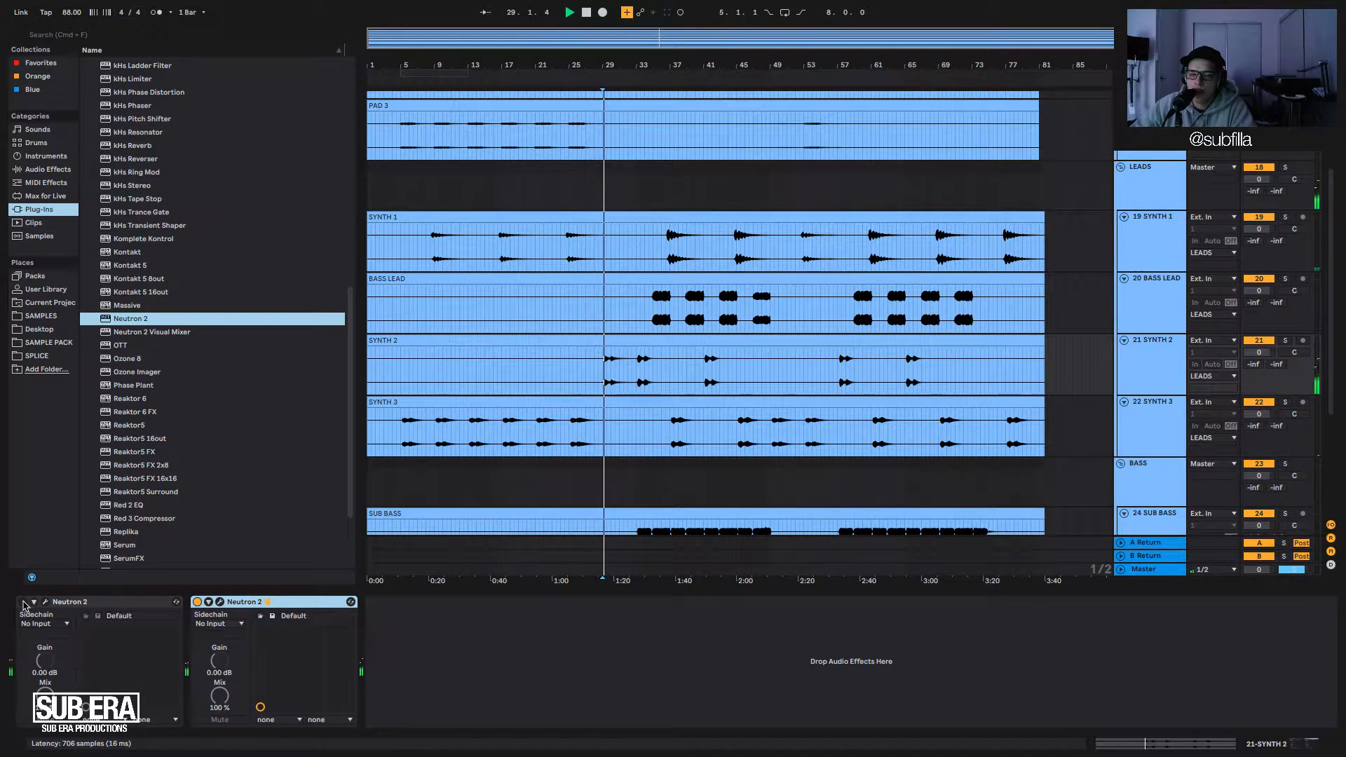
Compare SYNTH 2 in the mix with its two Neutron 2 instances bypassed and re-enabled.
left_click(197, 603)
key("space")
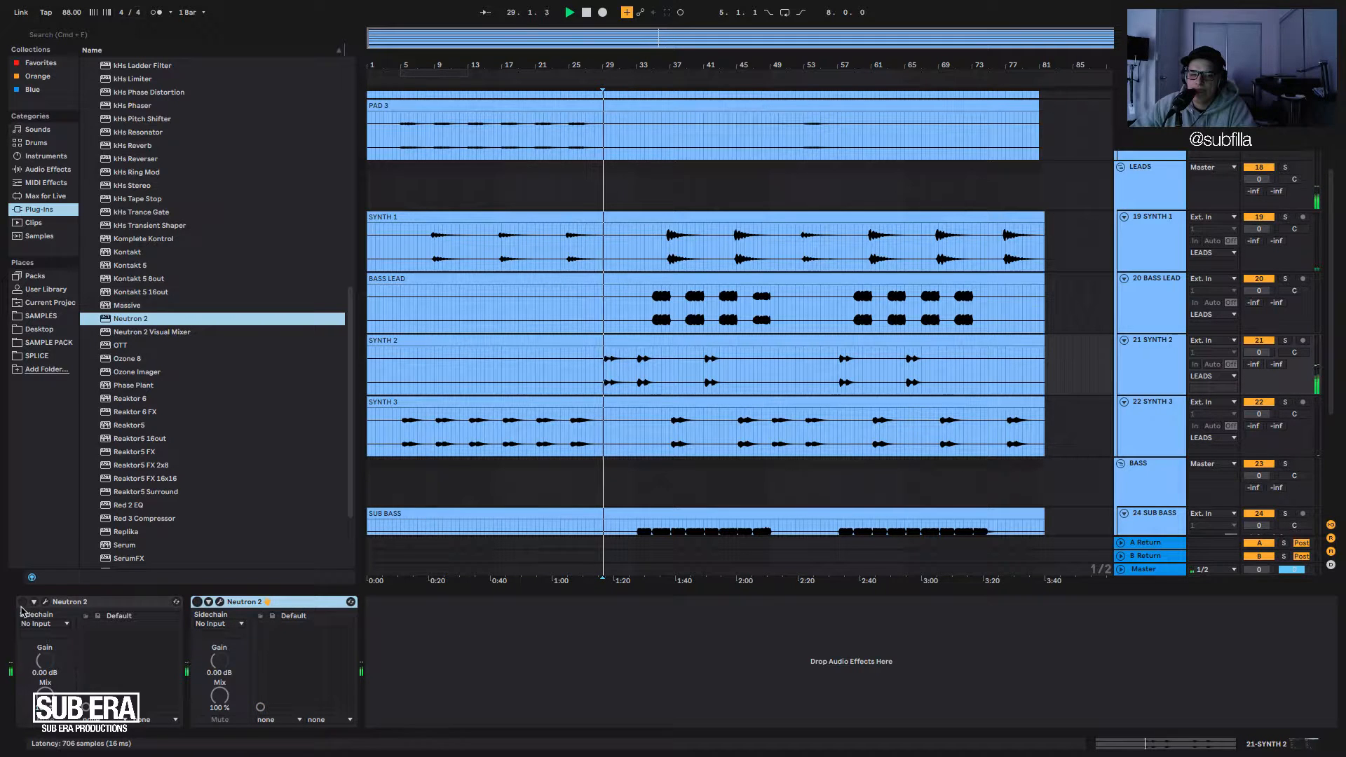
key("space")
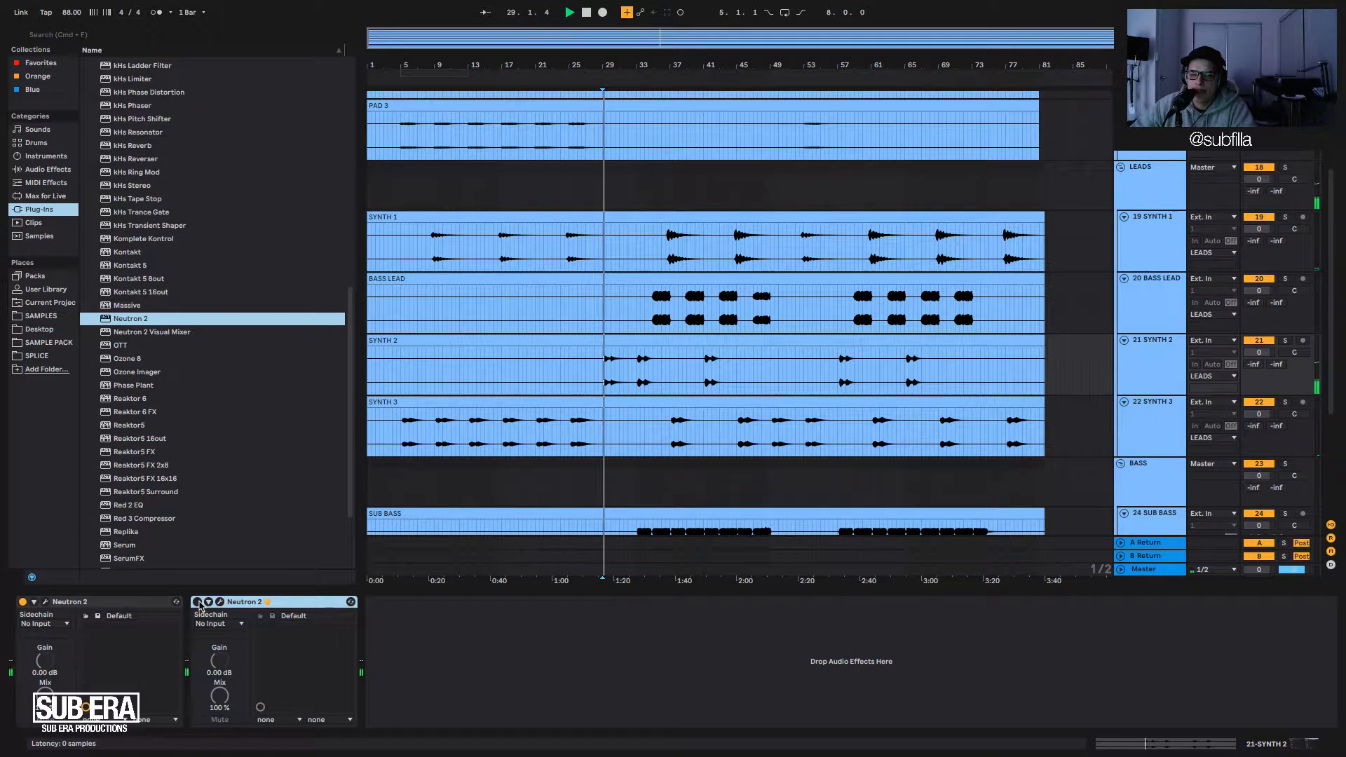
key("space")
Open the first Neutron 2 instance on SYNTH 2, dismiss its preset manager and check Compressor 1 during playback from bar 29.
left_click(46, 603)
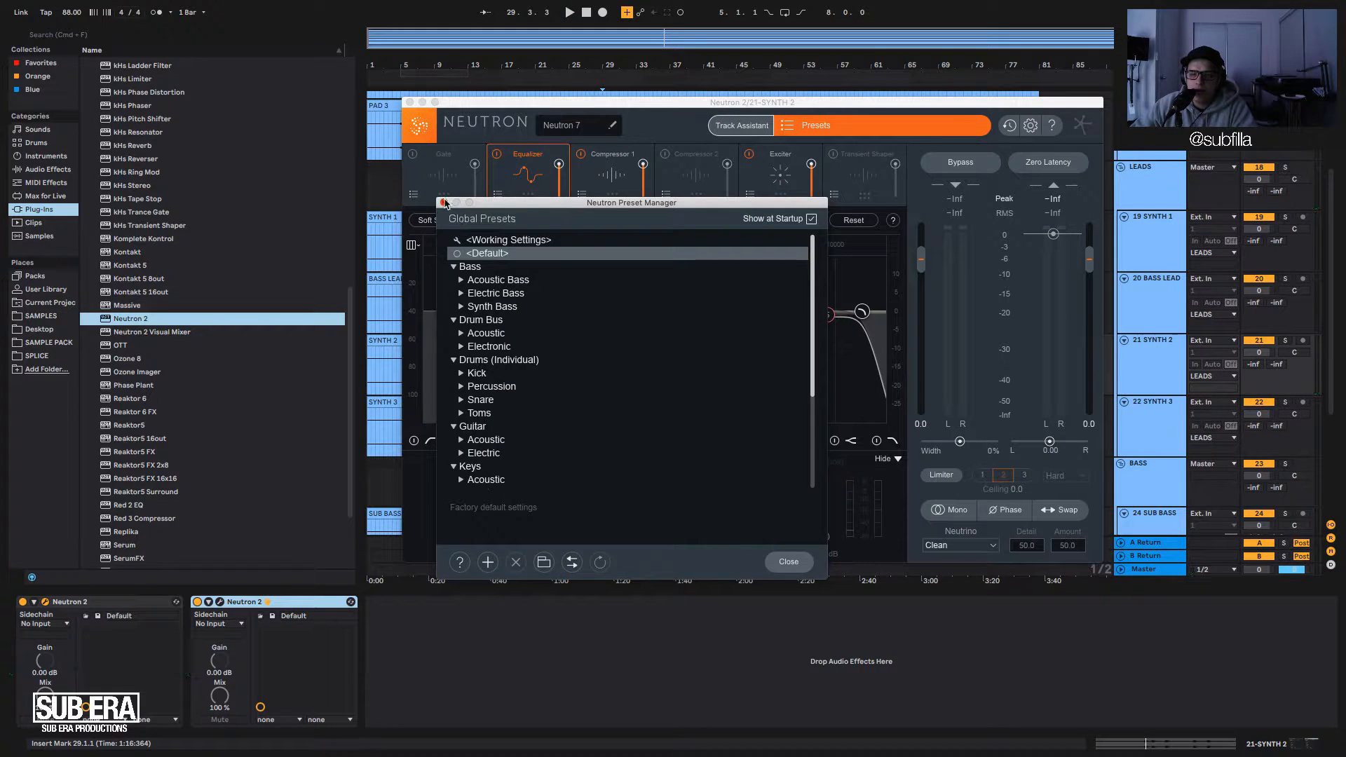
left_click(445, 203)
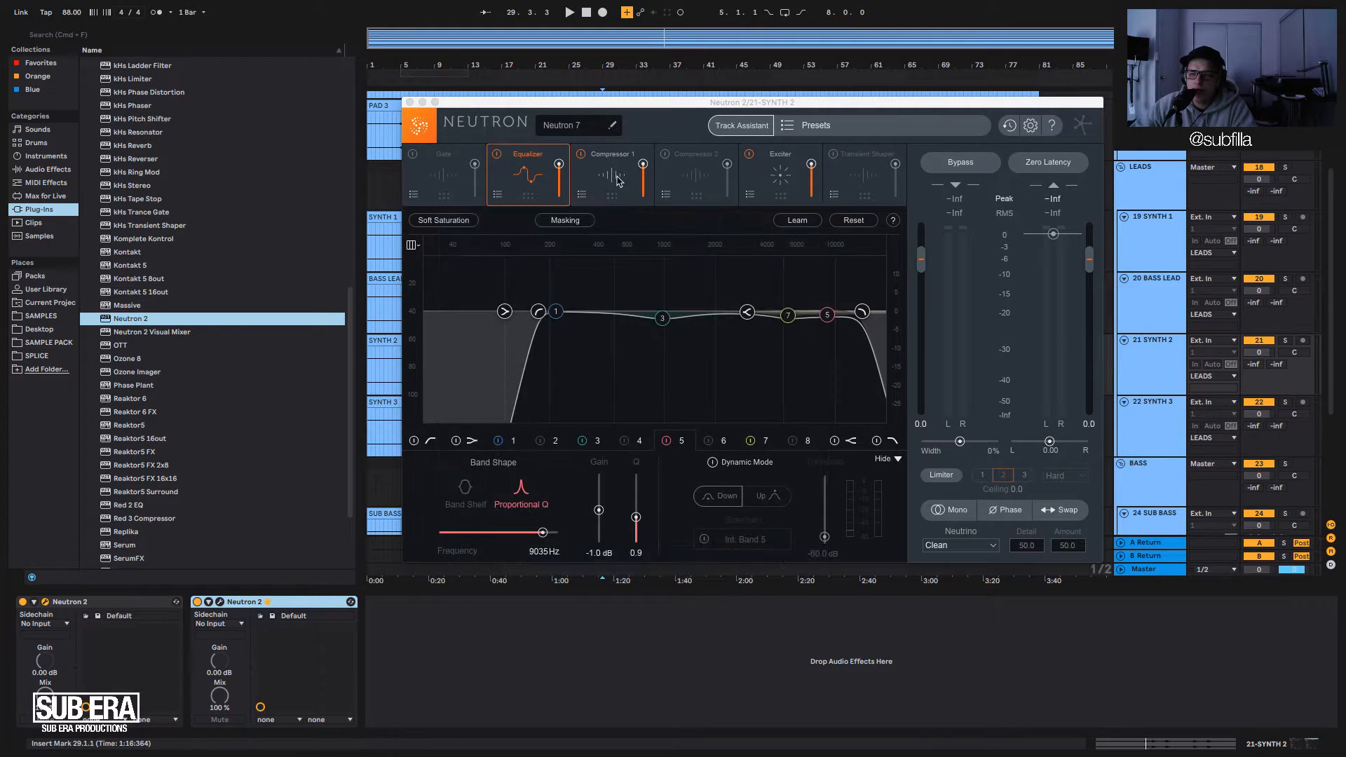
left_click(611, 172)
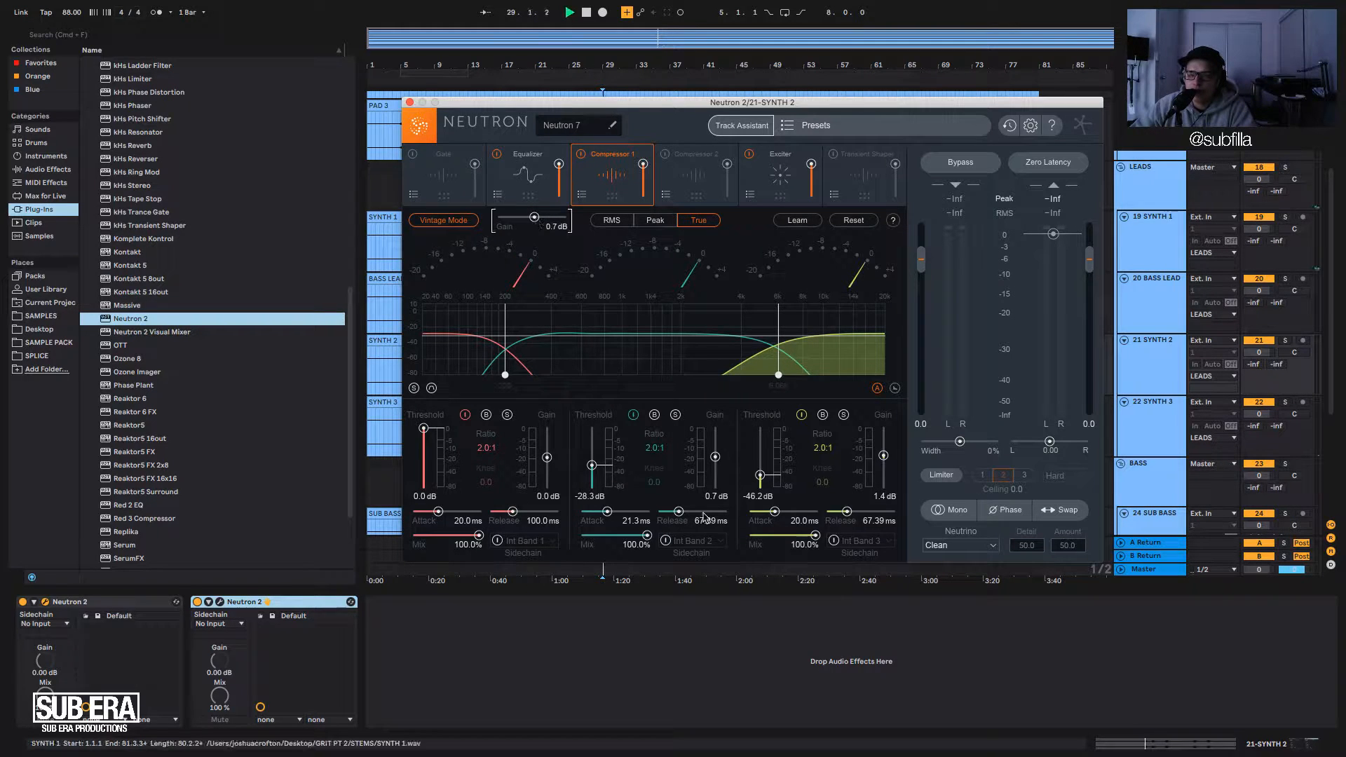
key("space")
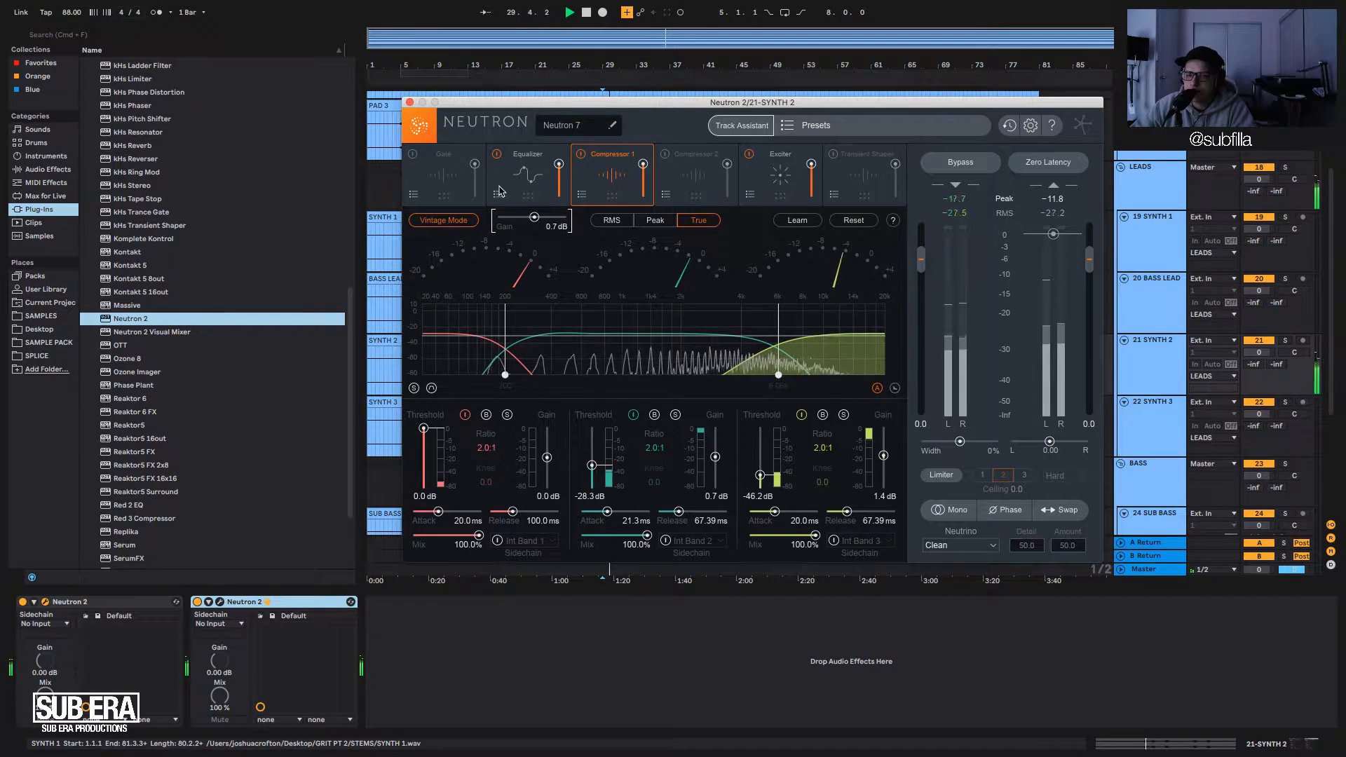
Set equalizer band 5 to -1.6 dB at 8539 Hz and band 7 to -1.2 dB at 5332 Hz with a Q of 1.9.
left_click(527, 172)
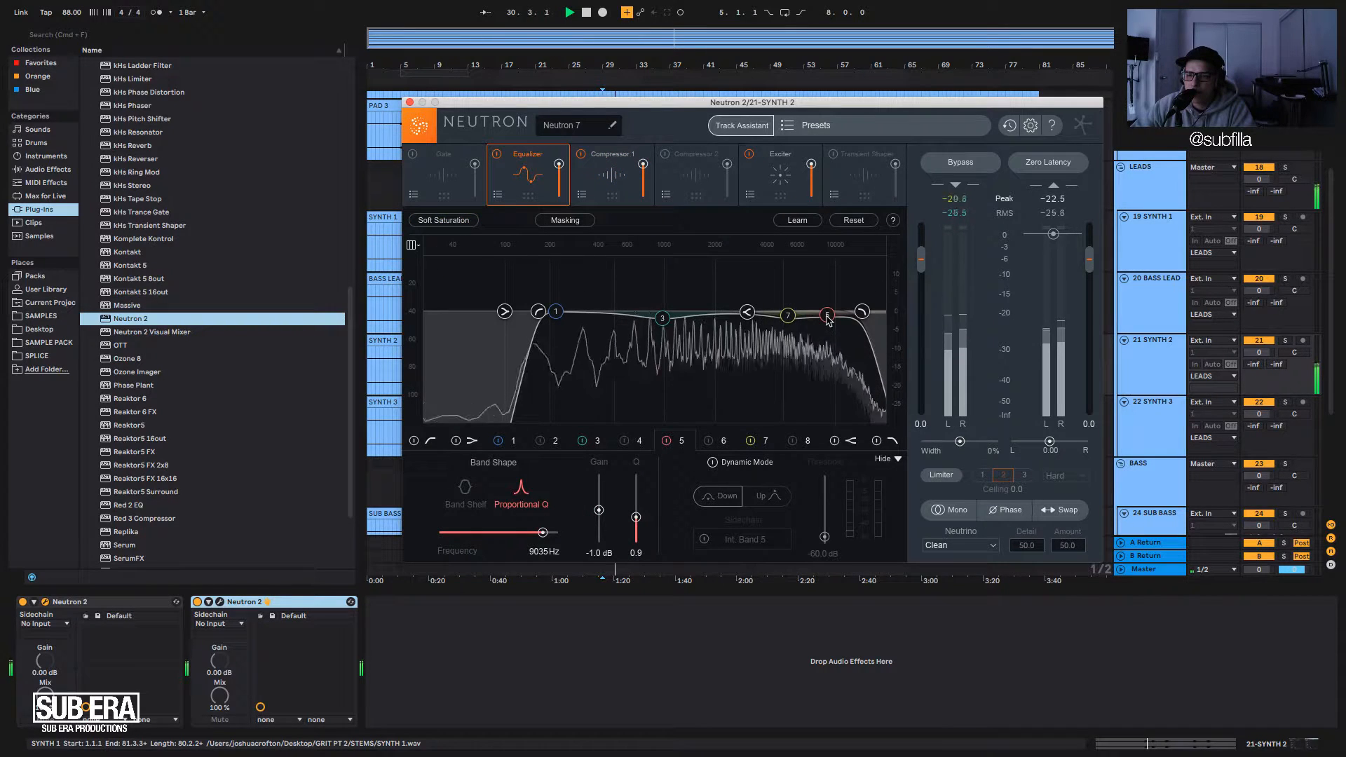
left_click_drag(829, 320, 824, 321)
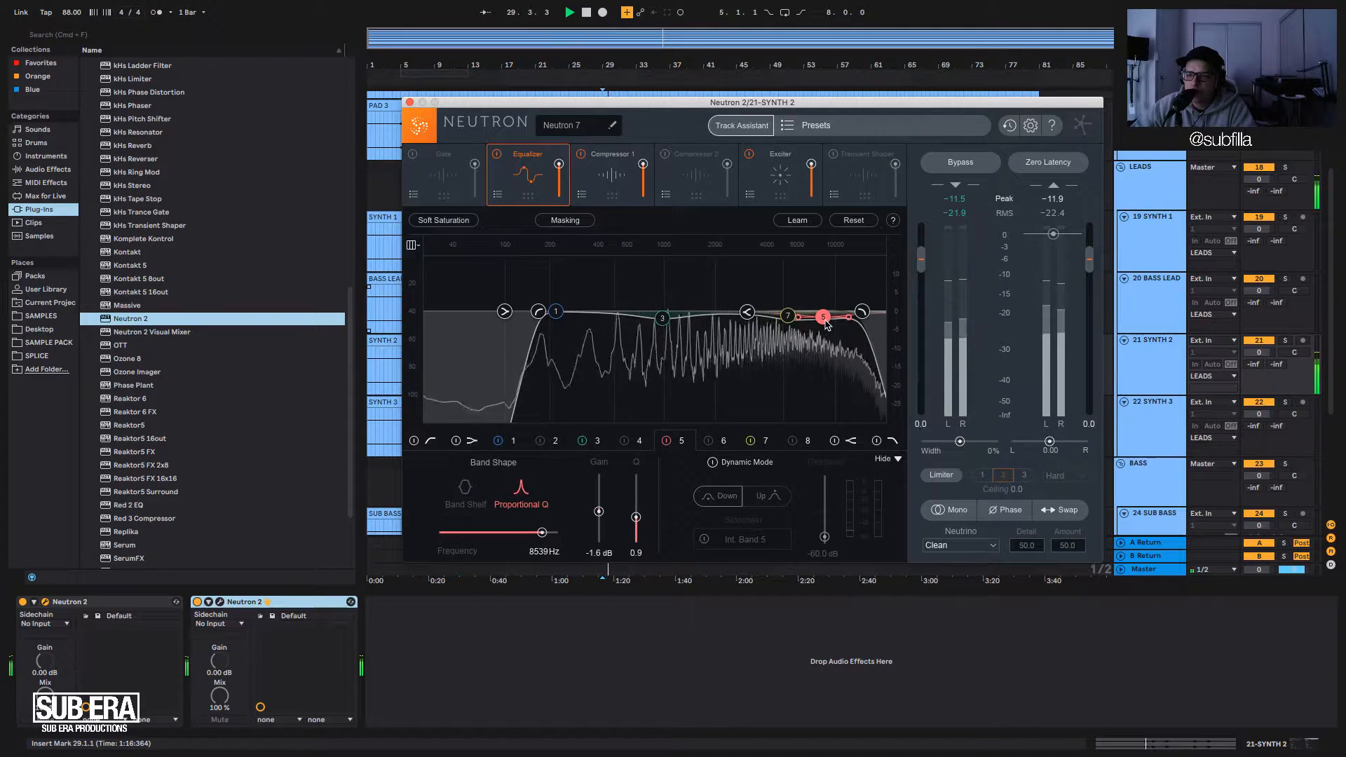
left_click(786, 316)
left_click_drag(765, 316, 765, 317)
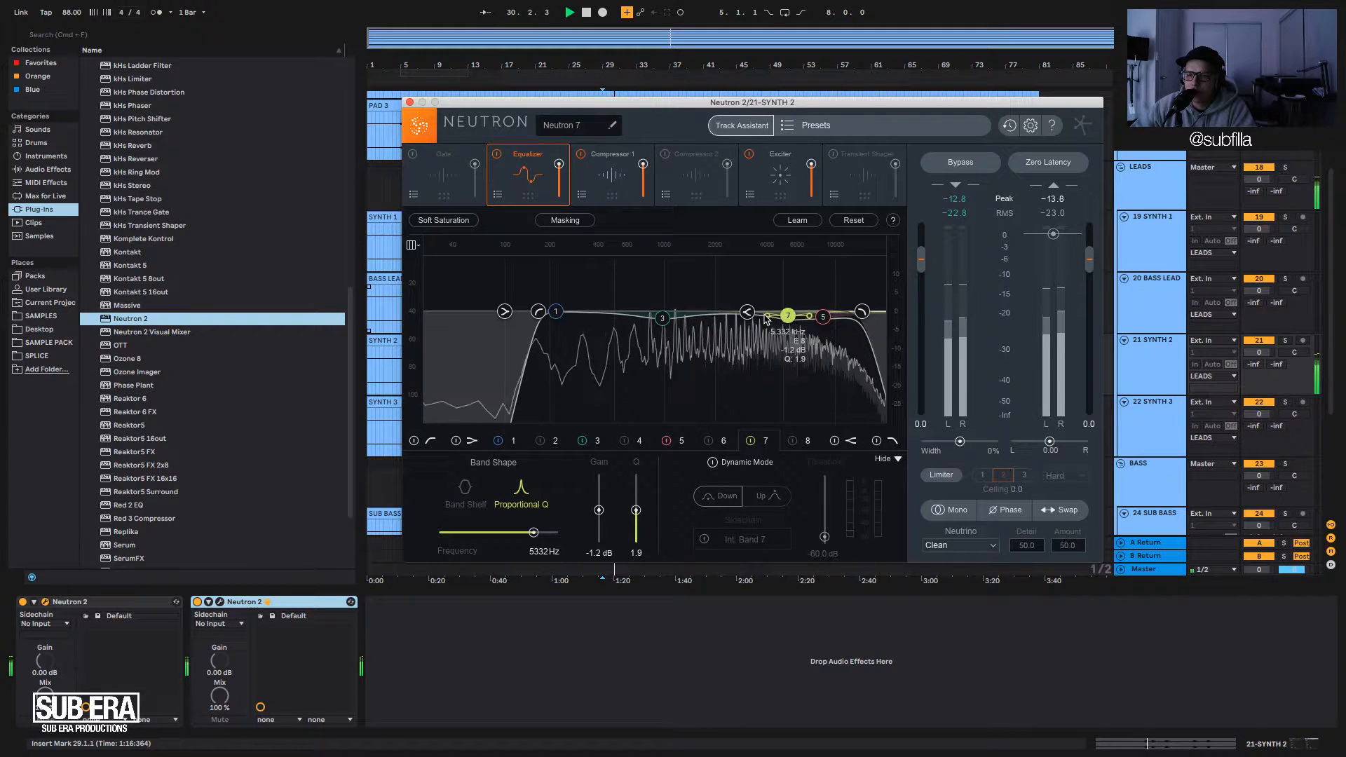
Close the plug-in window and listen to the full mix from bar 33.
left_click(410, 103)
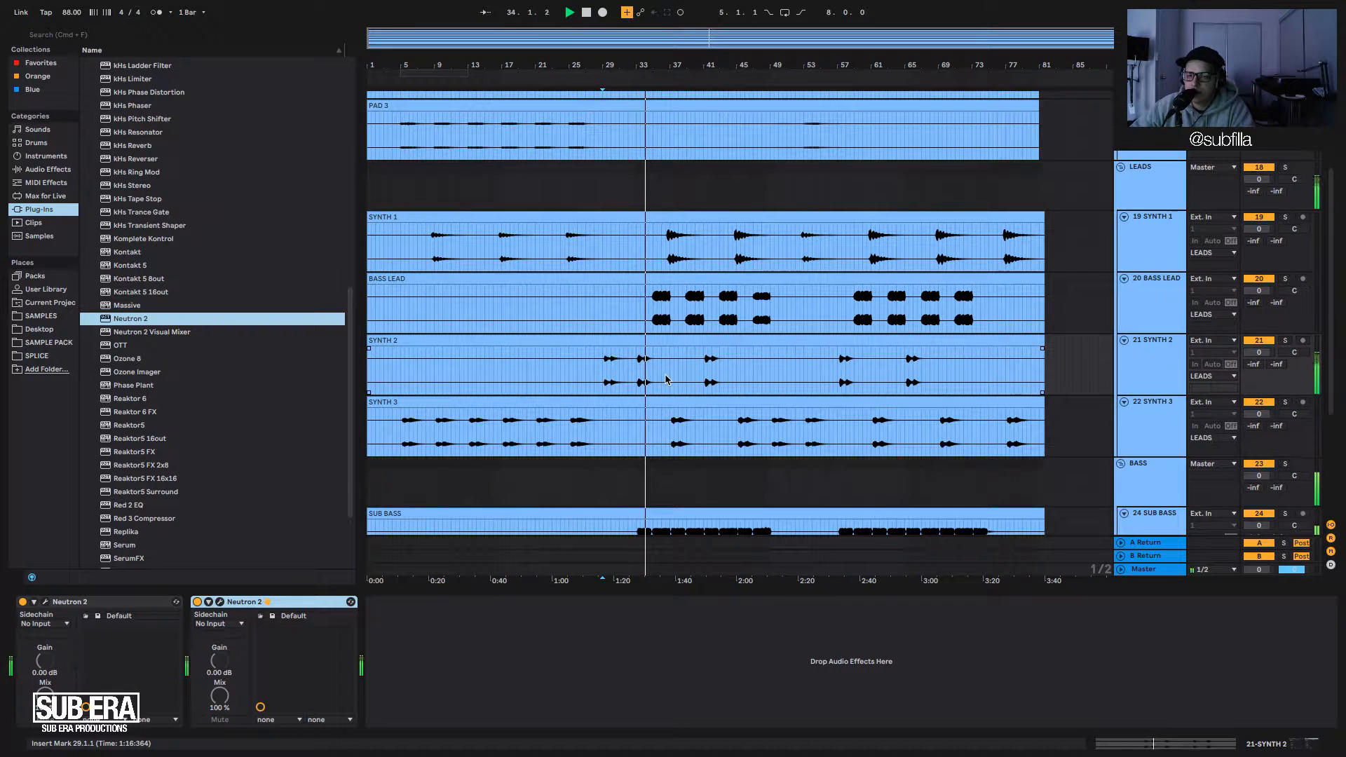
left_click(637, 376)
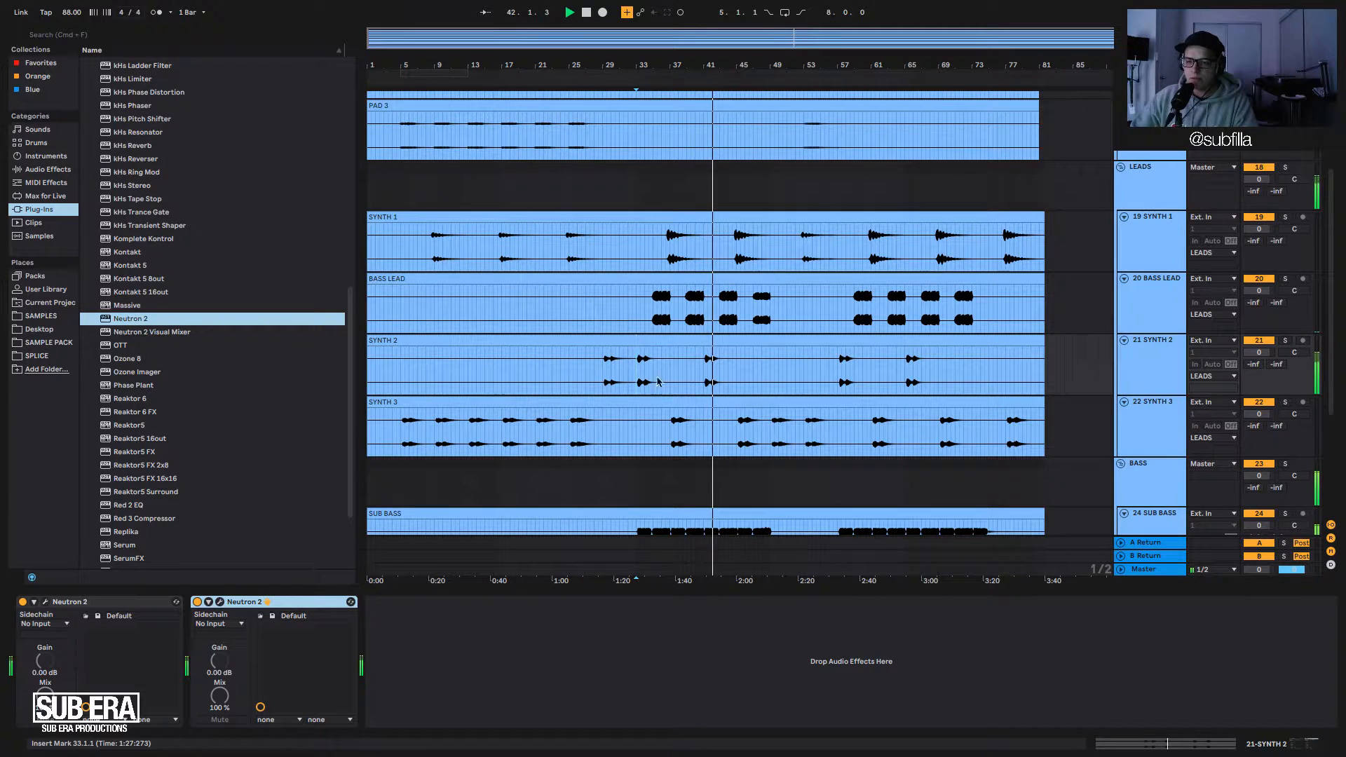
Solo the BASS LEAD track and play its first notes from just before bar 35.
left_click(657, 317)
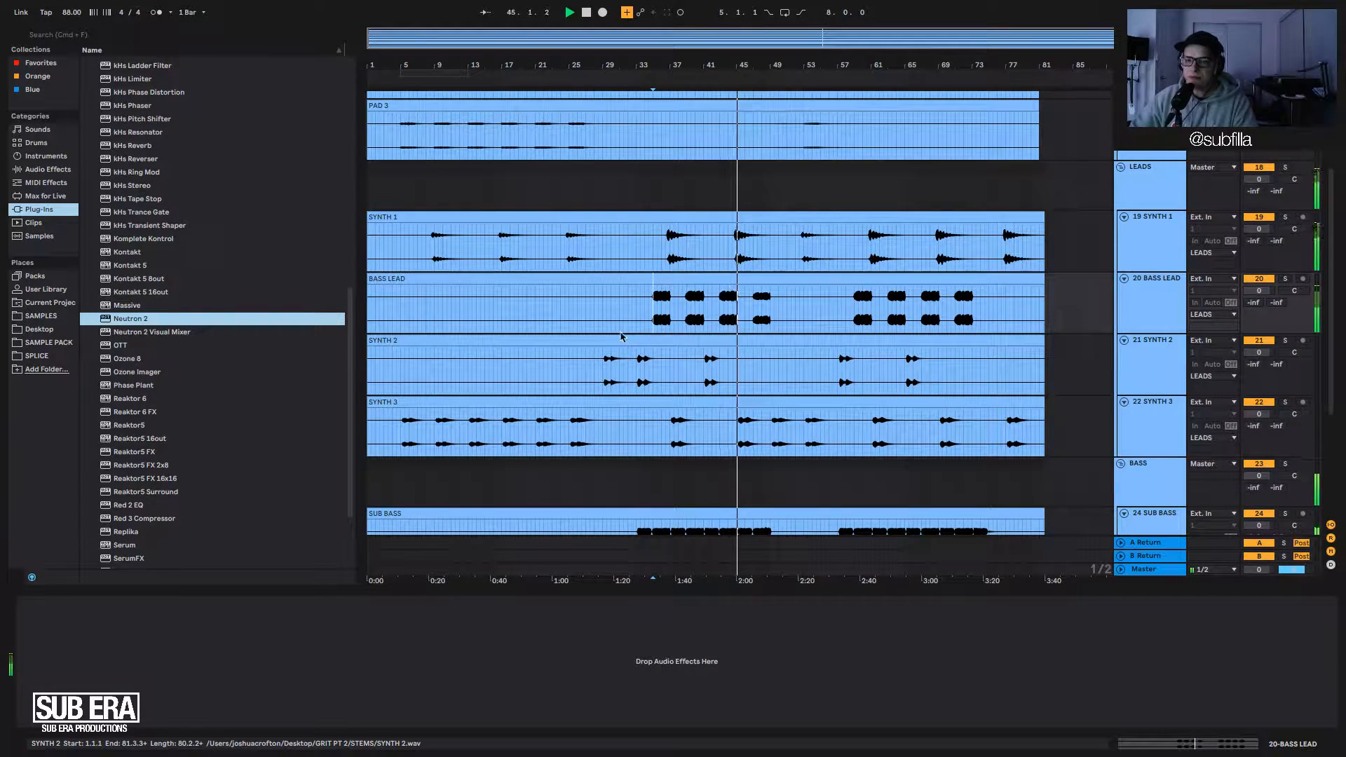
key("space")
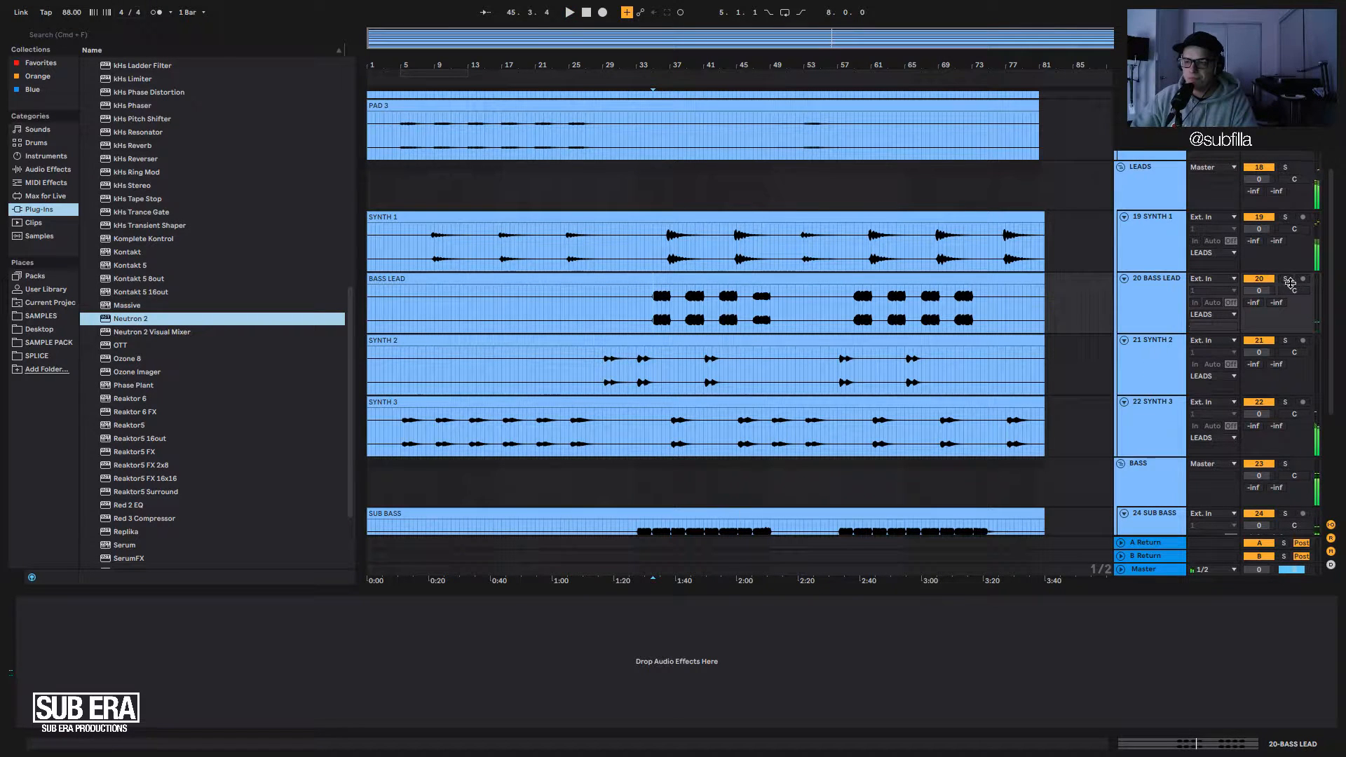
left_click(1287, 280)
key("space")
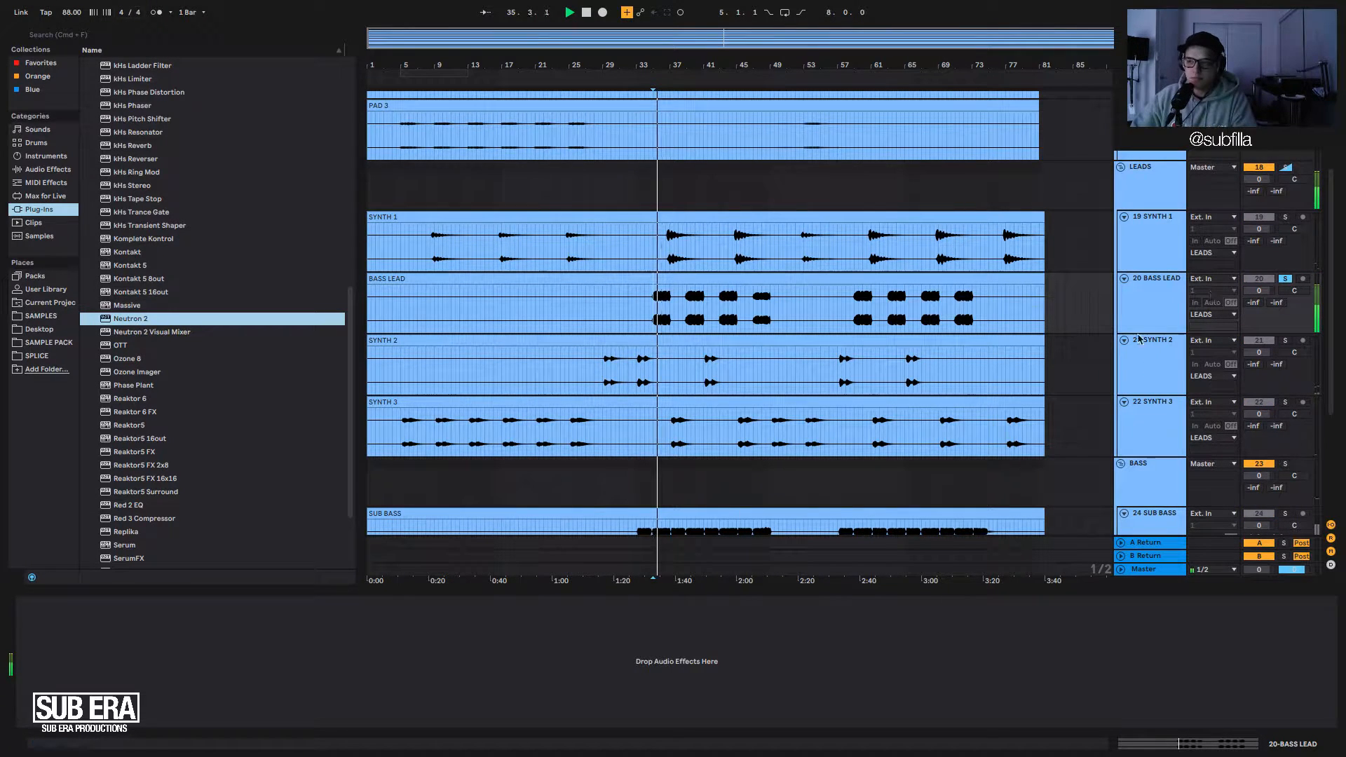
left_click(650, 385)
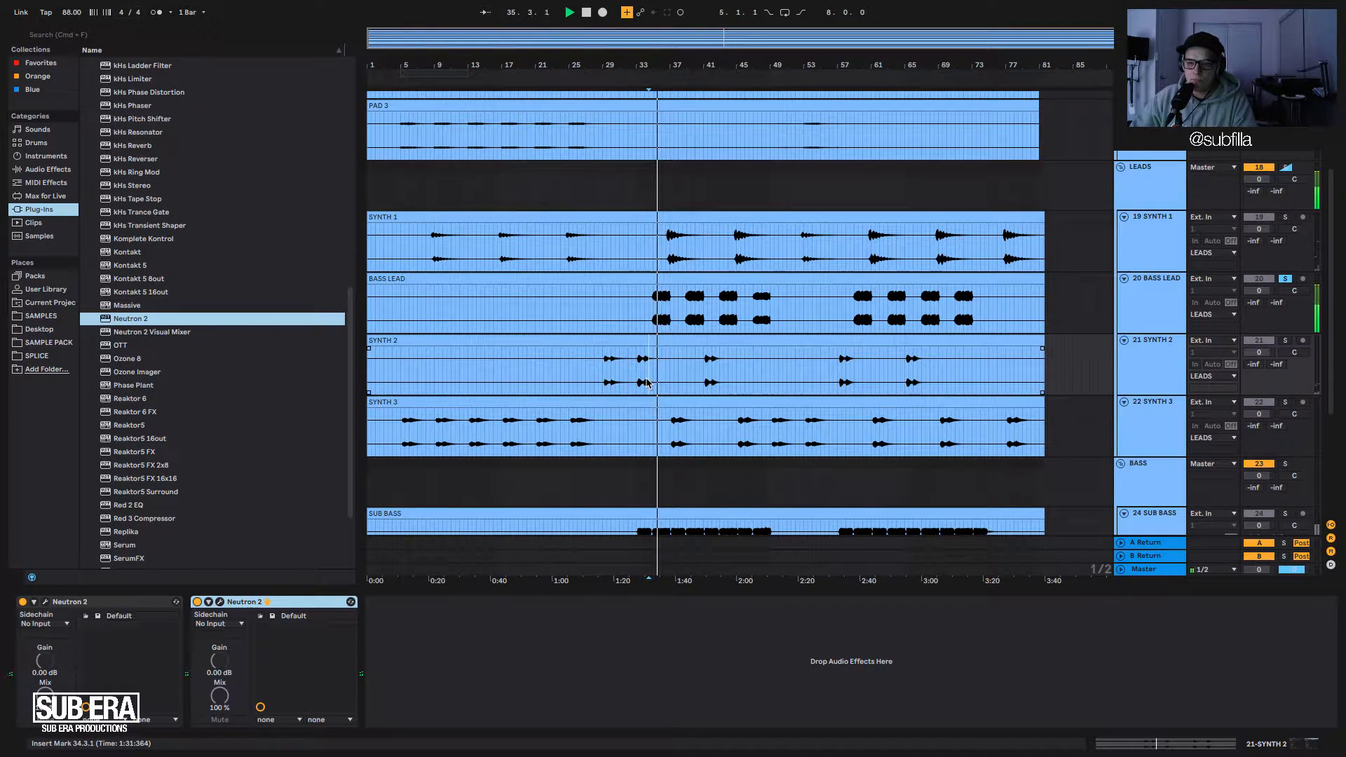
left_click(654, 391)
key("Up")
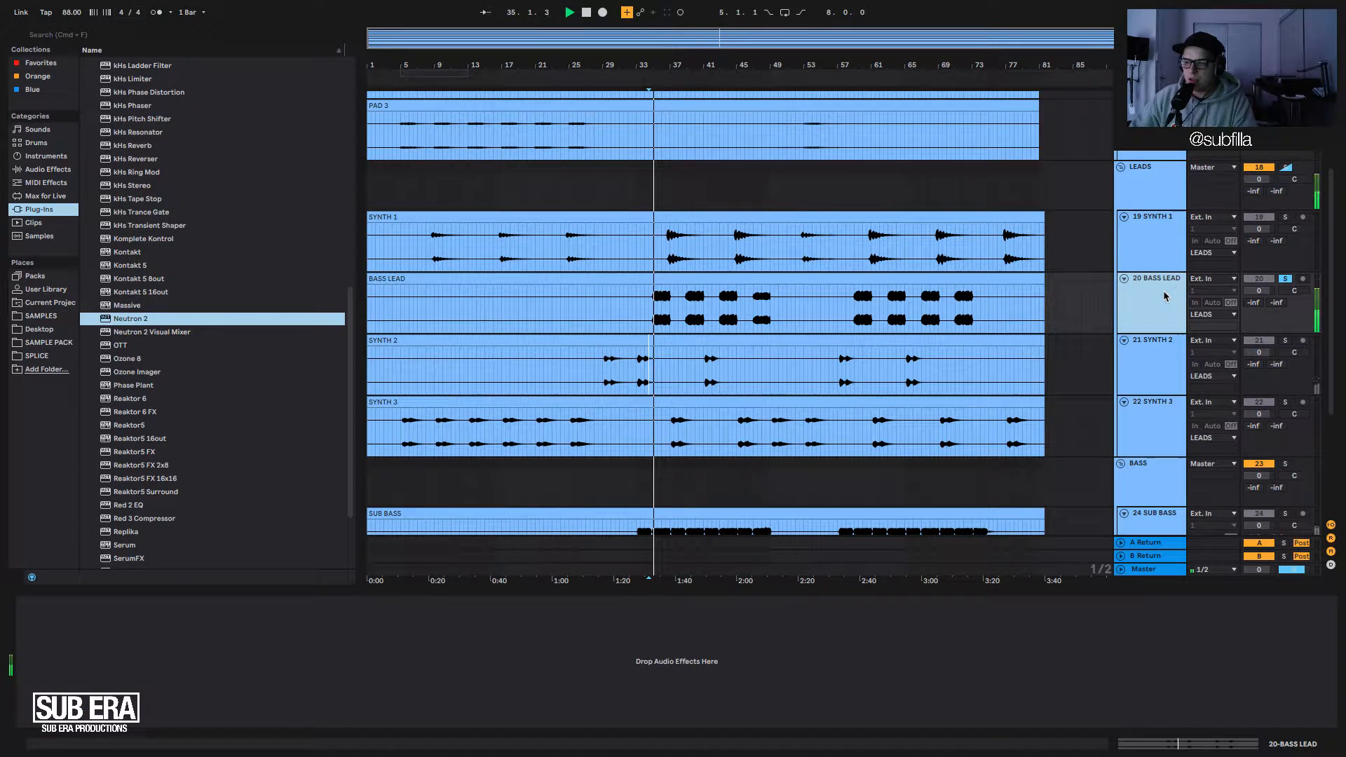
Solo SUB BASS together with BASS LEAD and play both from bar 34.
scroll(718, 374, "down", 2)
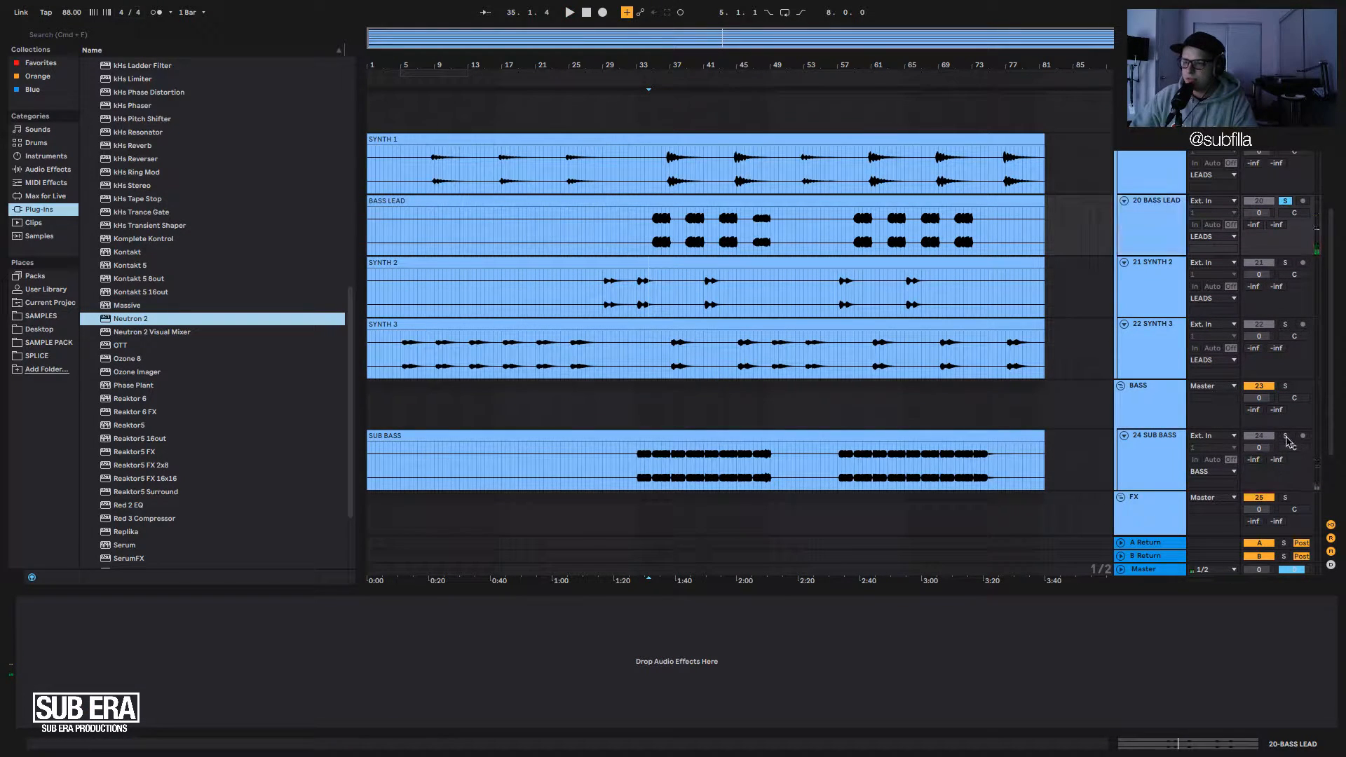
key("space")
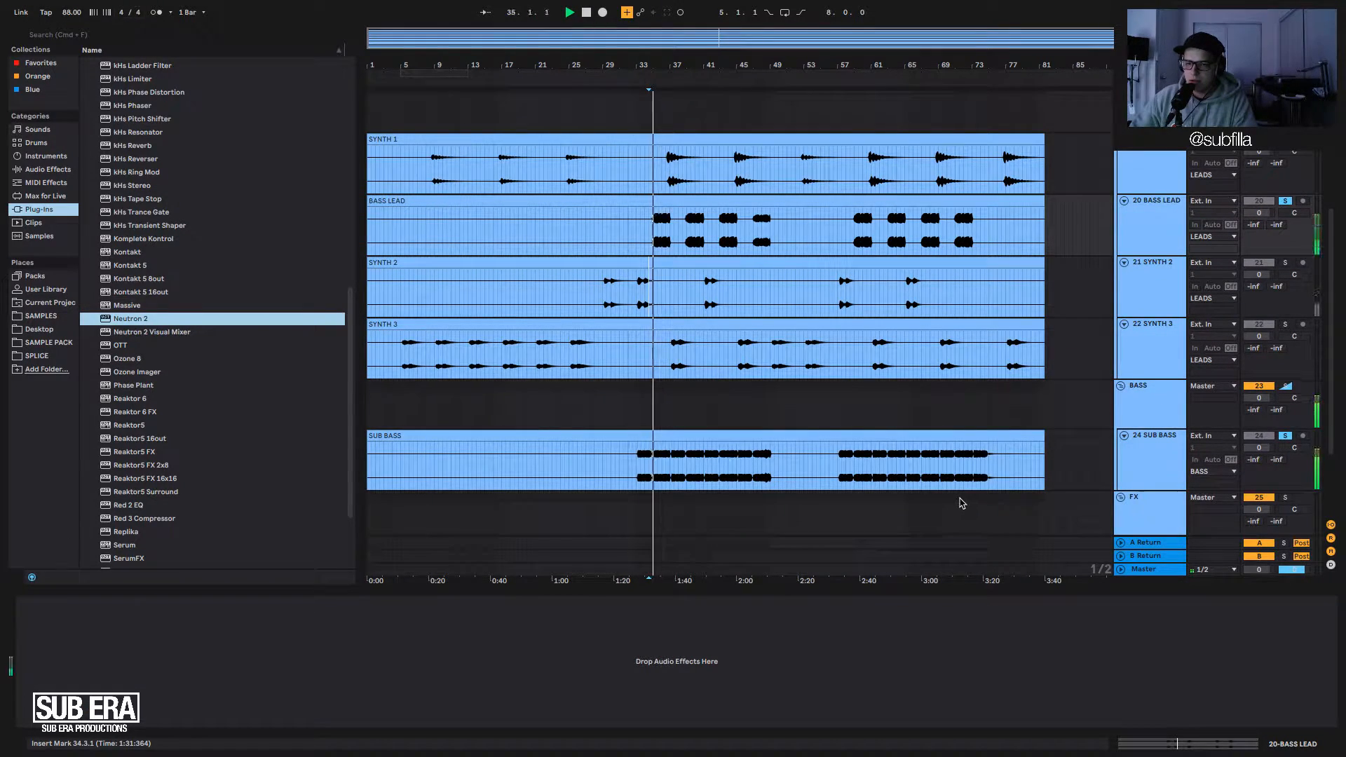
key("space")
Play the soloed bass tracks from bar 35 and add a Neutron 2 instance to the BASS LEAD track.
scroll(1092, 448, "down", 3)
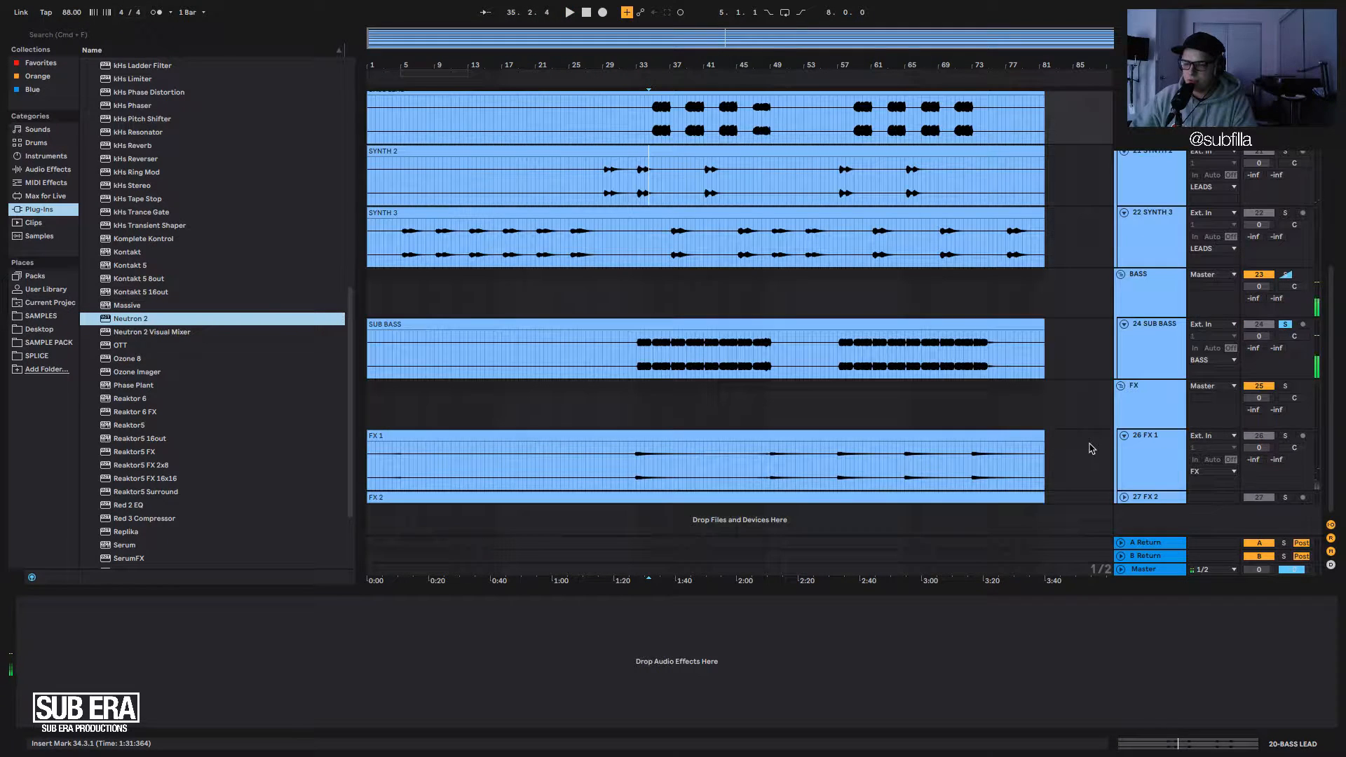
scroll(758, 384, "up", 4)
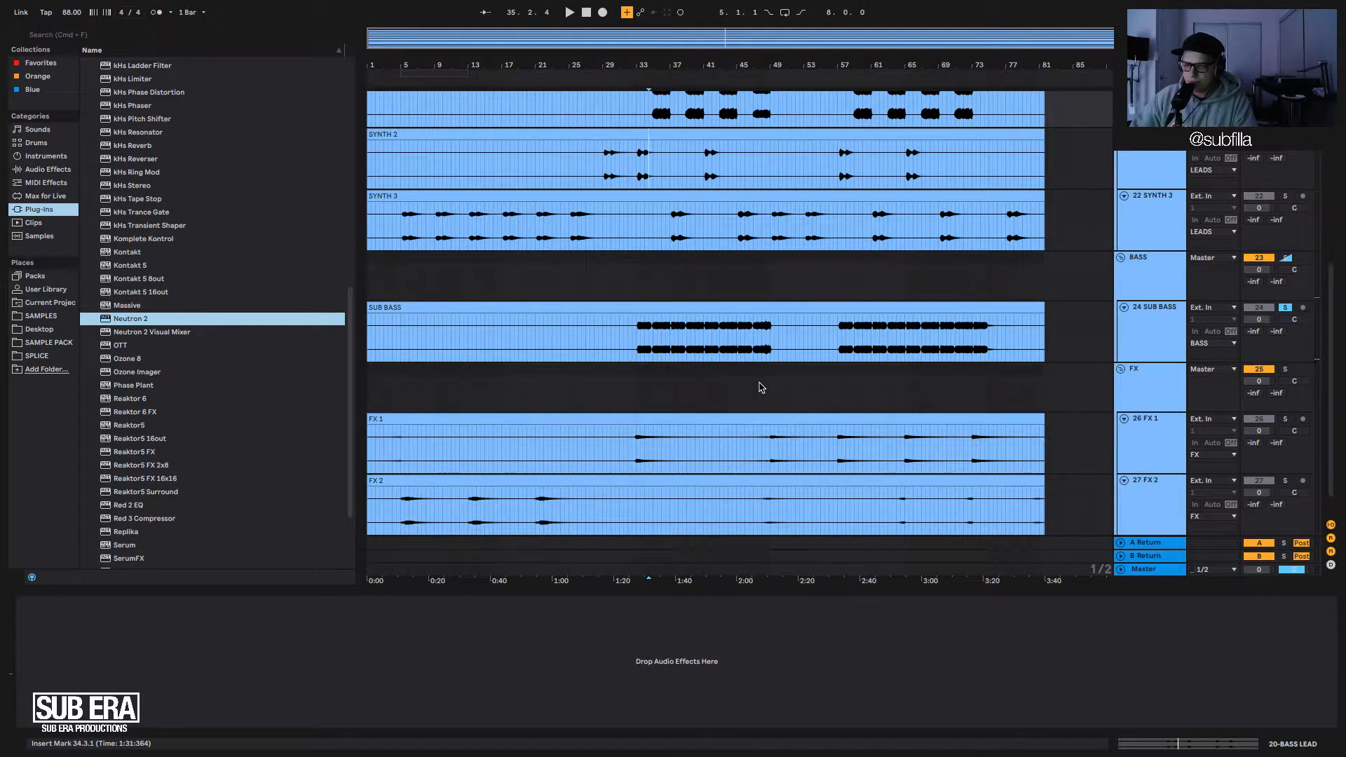
left_click(653, 262)
left_click_drag(650, 301, 654, 340)
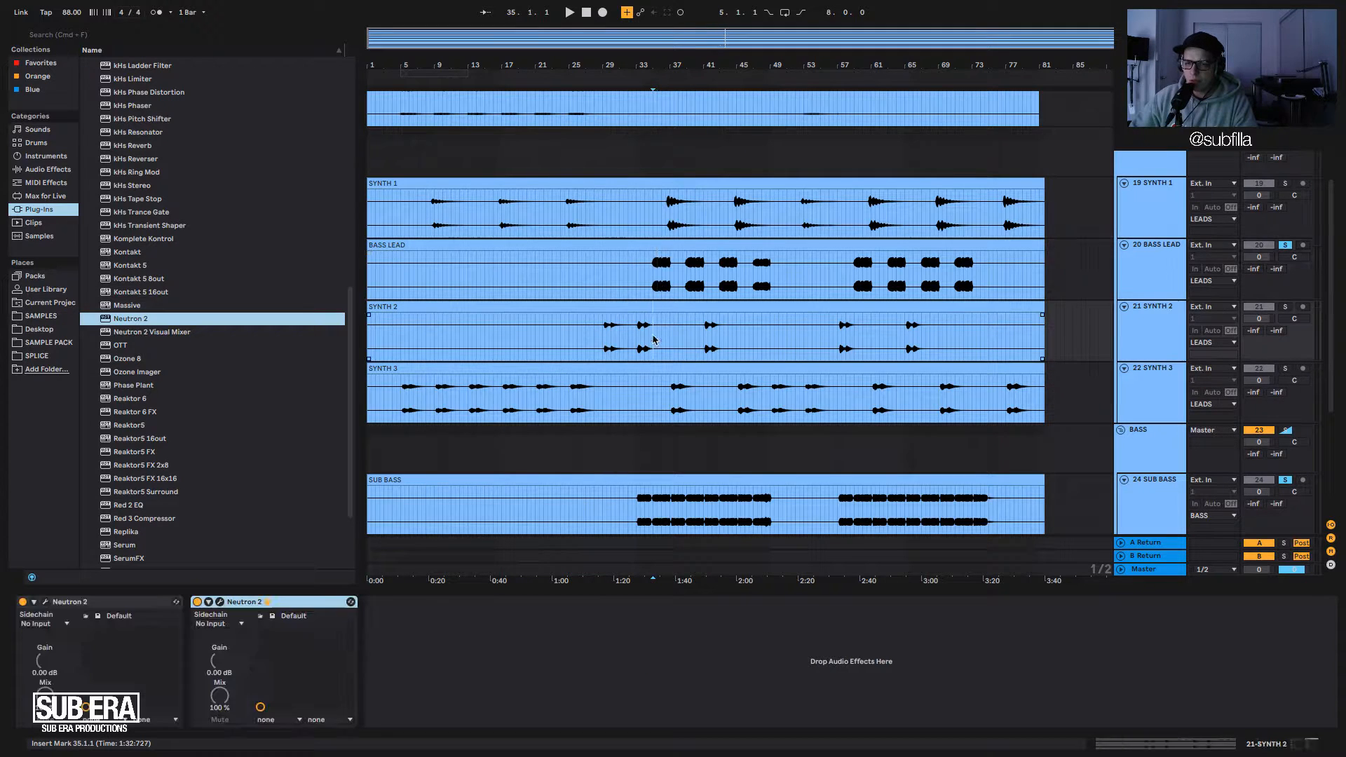
left_click(657, 277)
key("space")
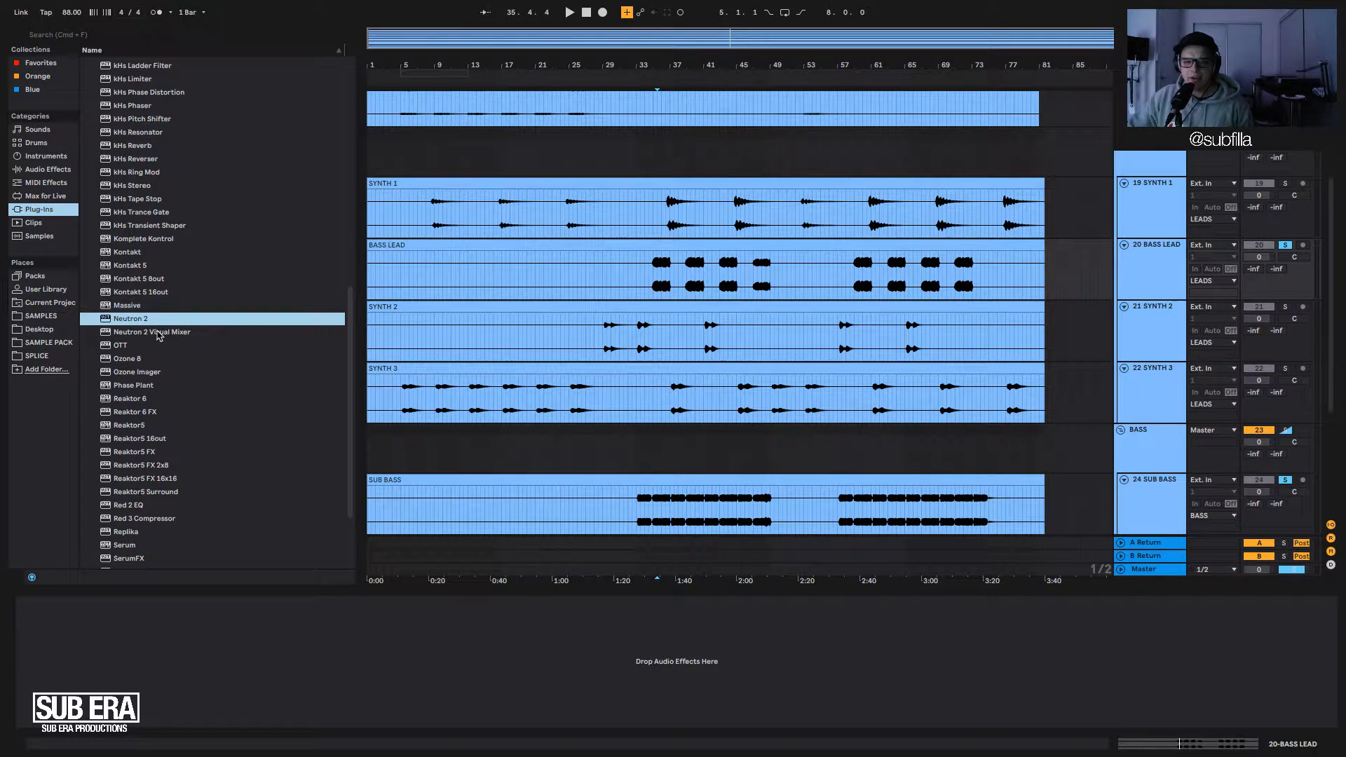
double_click(133, 319)
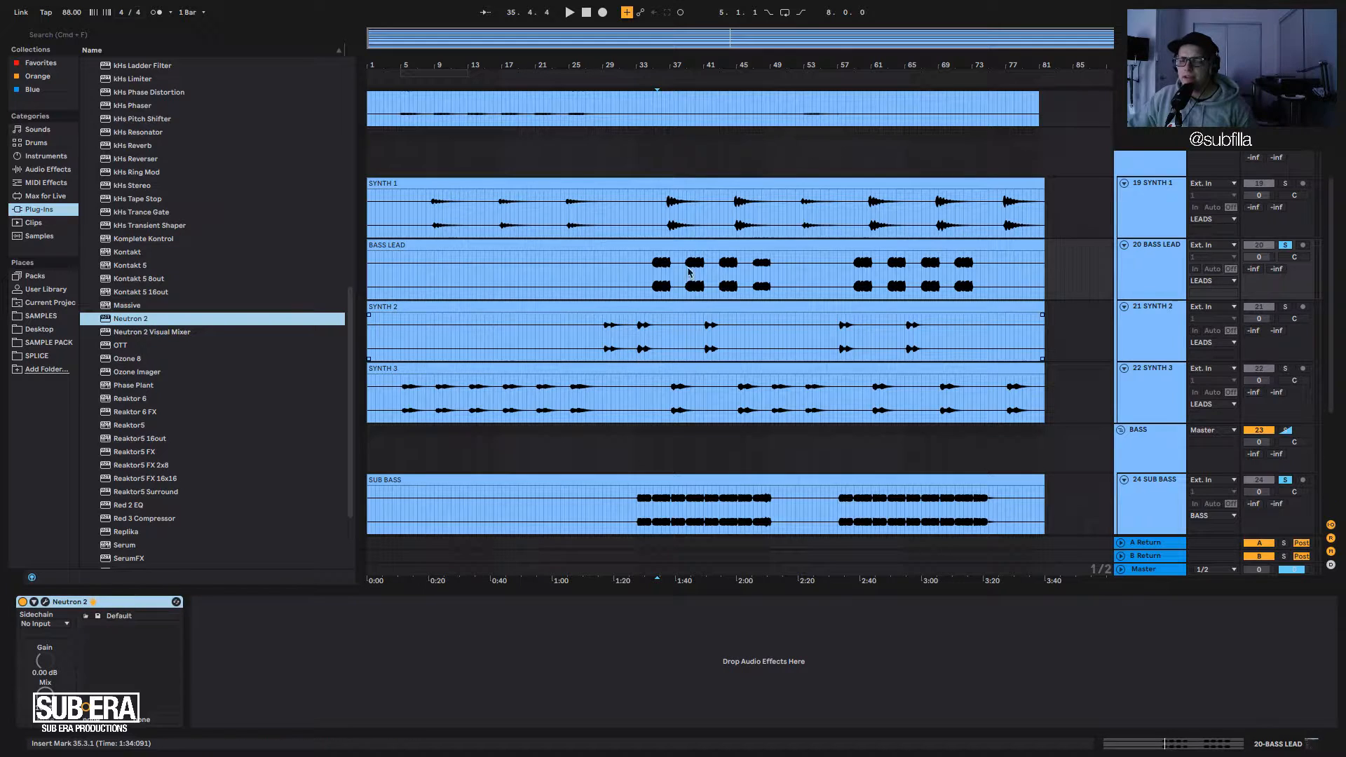
left_click(719, 242)
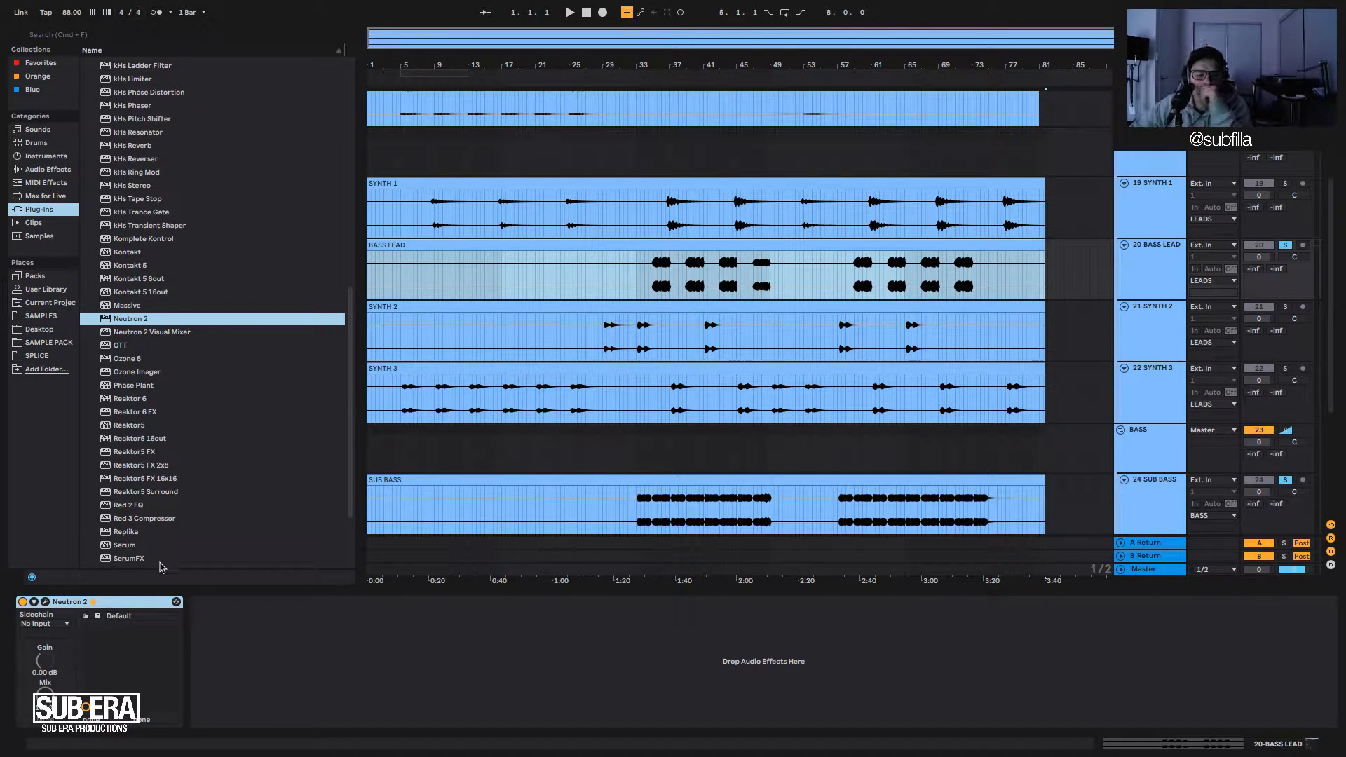
left_click(45, 603)
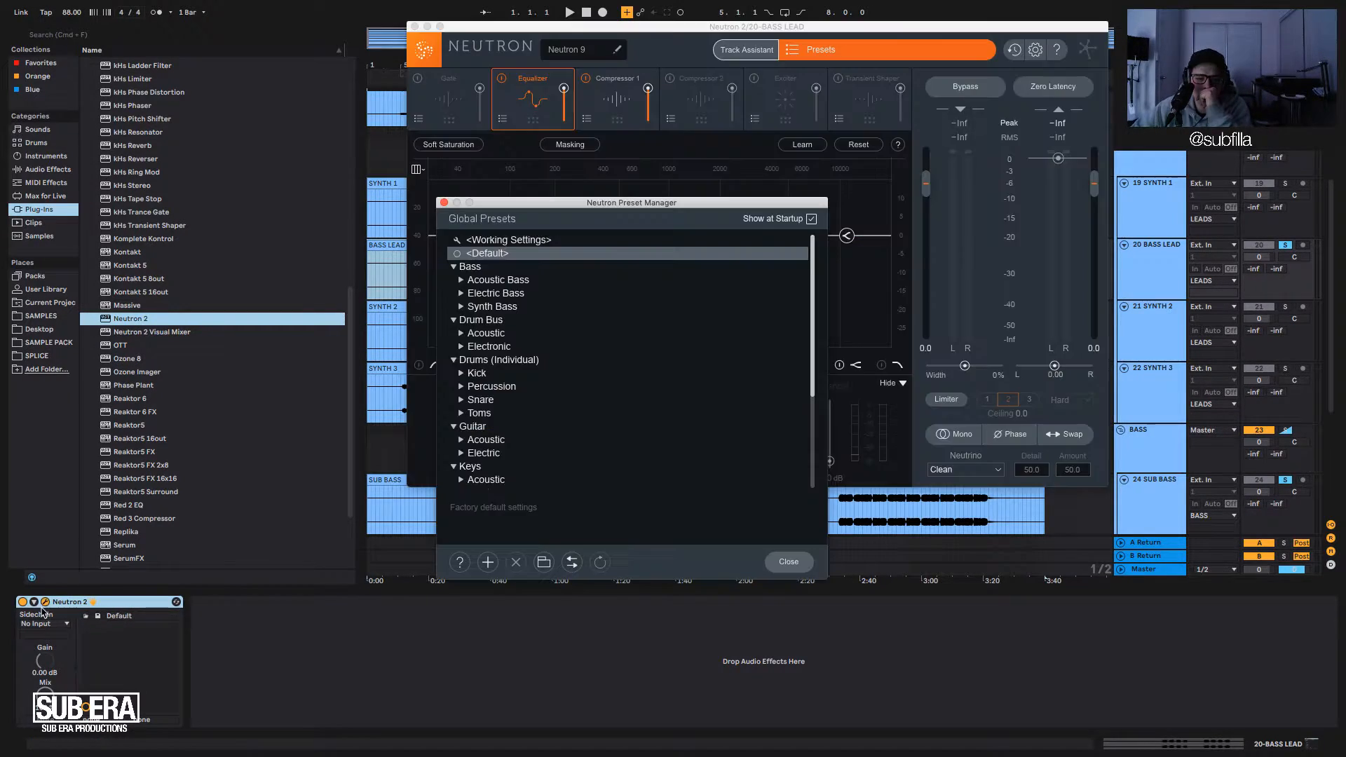
left_click(444, 203)
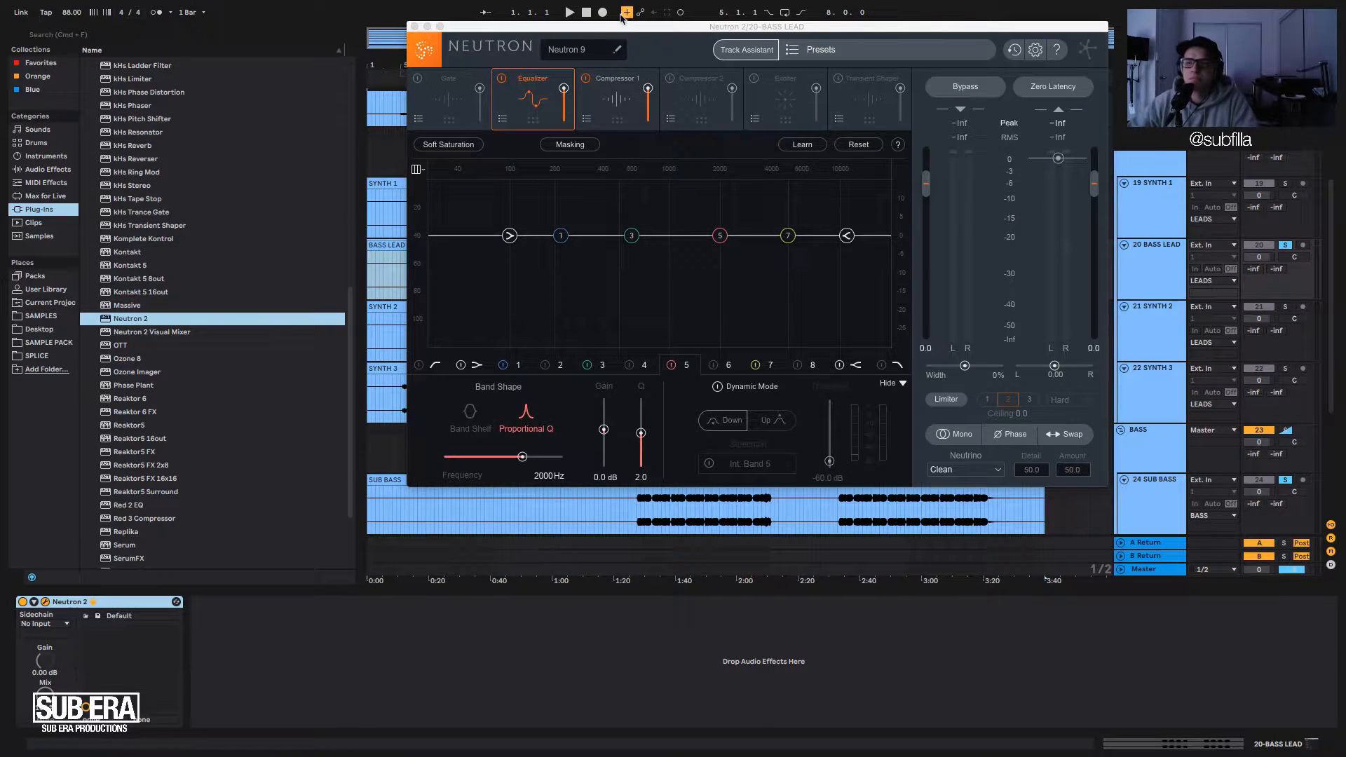
left_click_drag(629, 29, 306, 48)
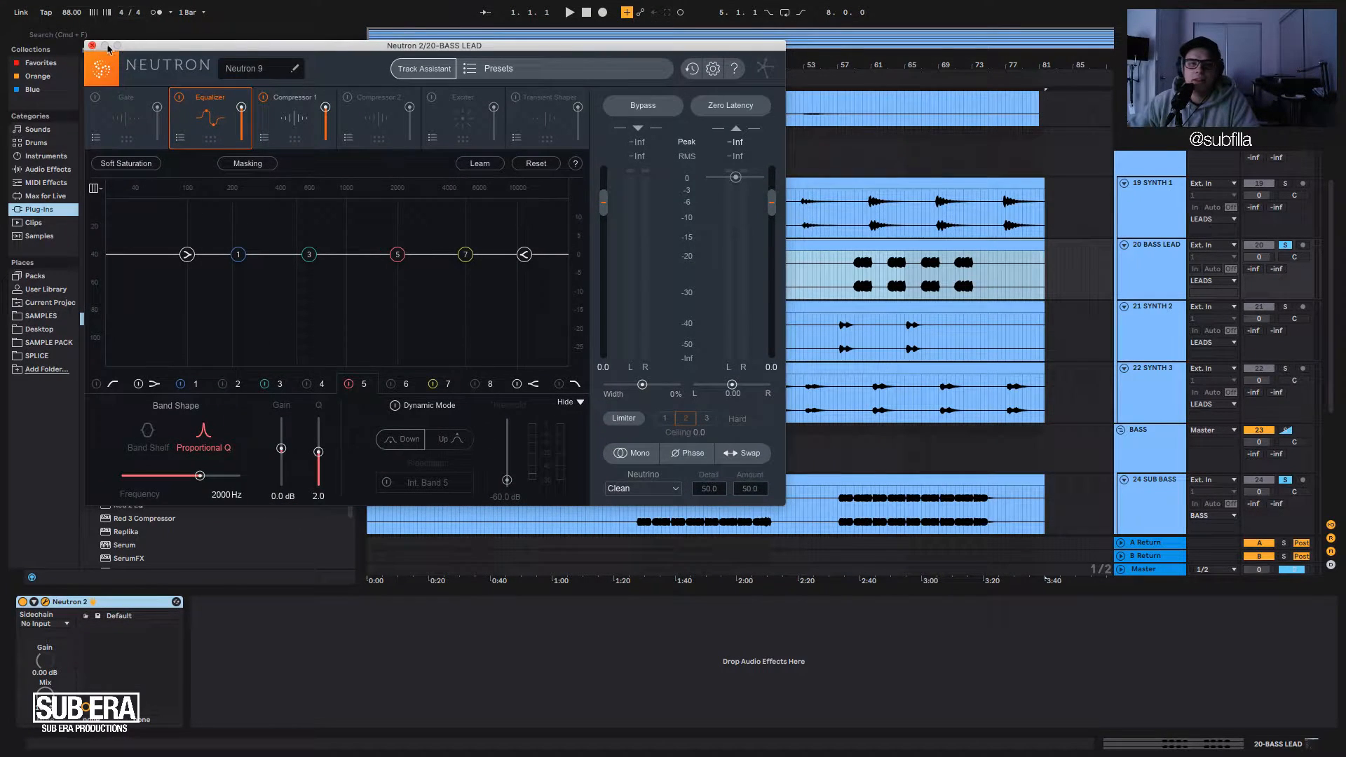
left_click(91, 46)
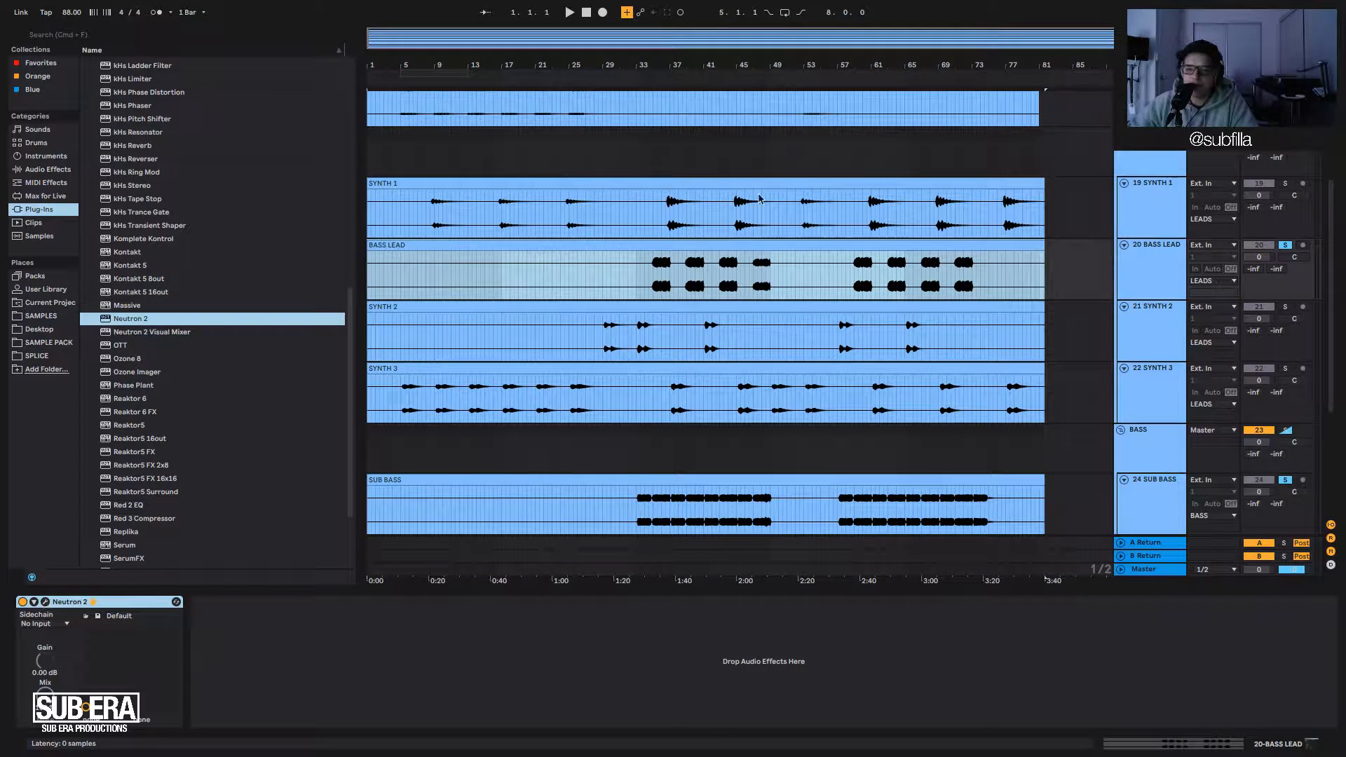
Show the Neutron 2 window of BASS LEAD without a preset and play the soloed bass tracks from bar 35.
key("super+alt+p")
left_click(445, 203)
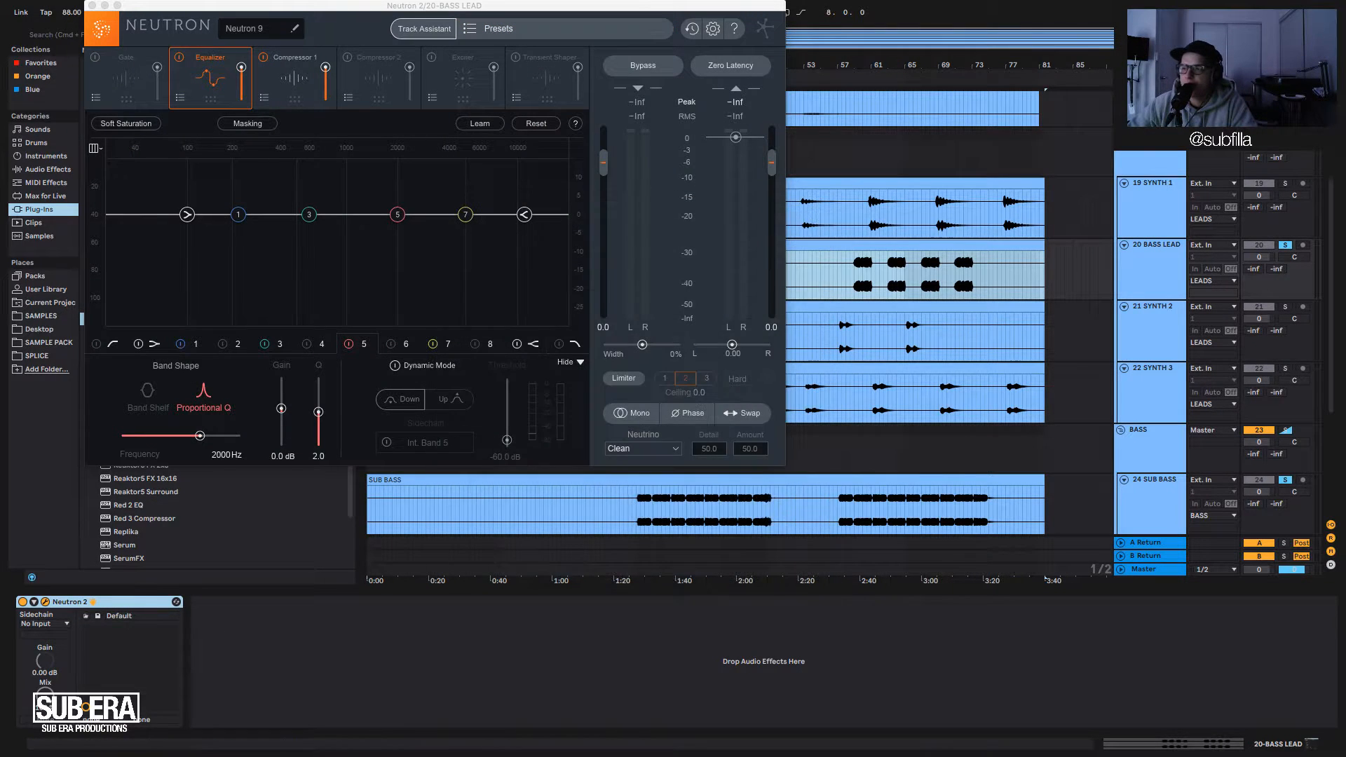
left_click_drag(629, 7, 471, 73)
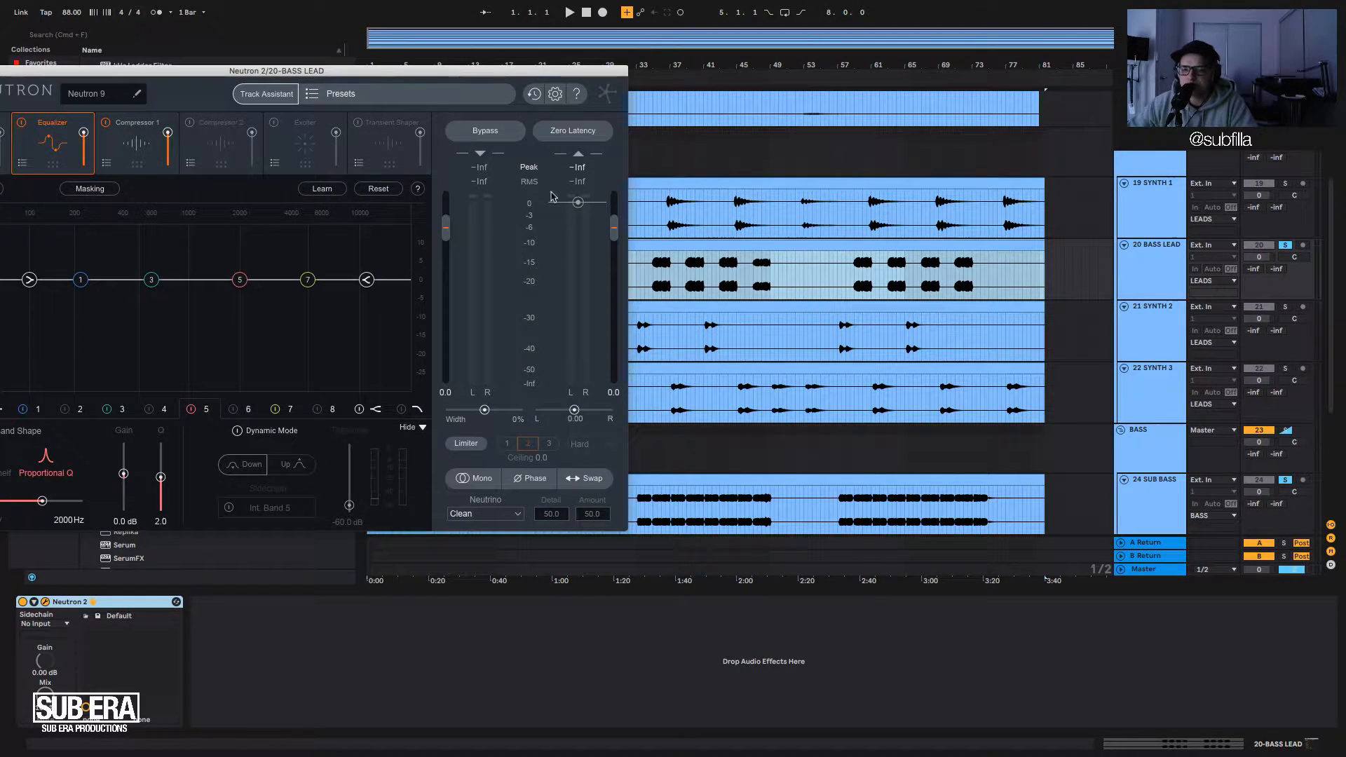
left_click(655, 279)
key("space")
left_click_drag(170, 70, 502, 68)
key("space")
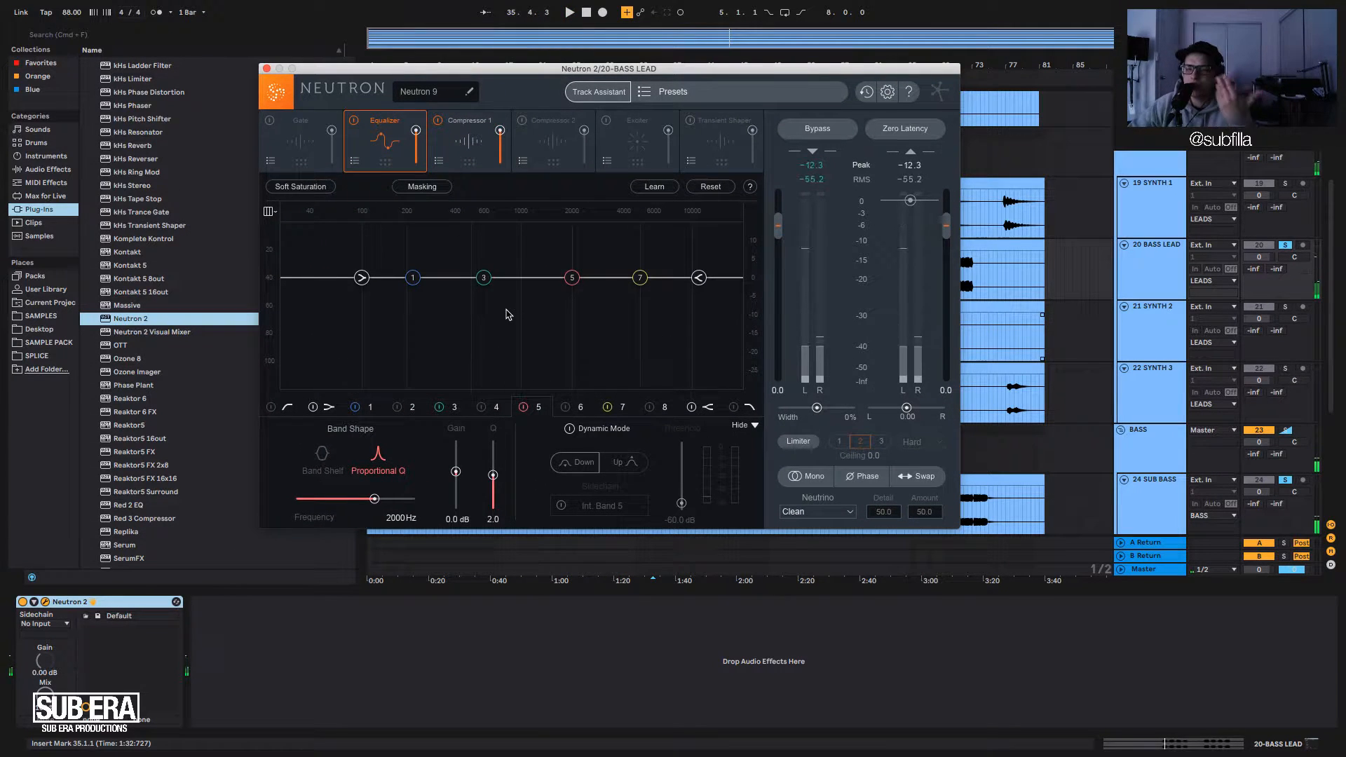
Replay the passage from bar 35, examine the BASS LEAD spectrum in Neutron 2's equalizer, and close the plug-in window.
key("space")
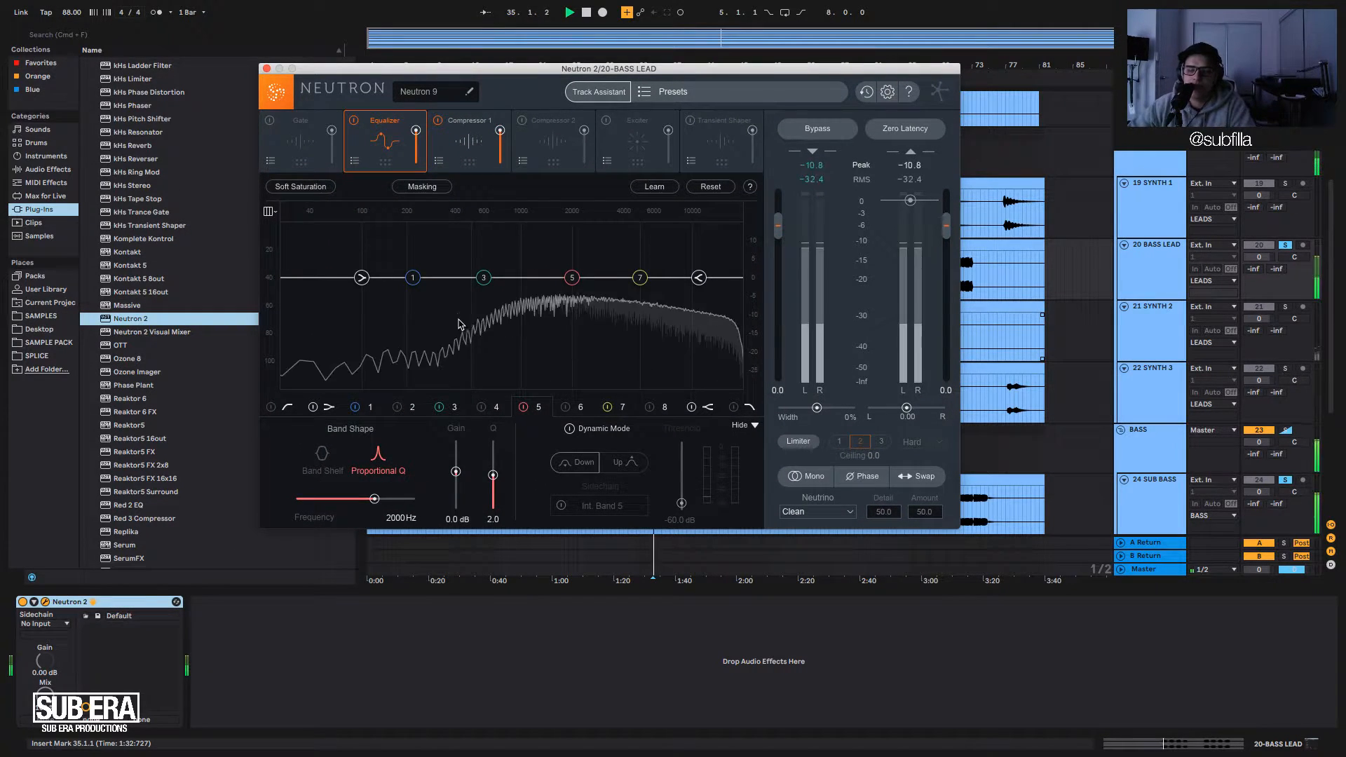
key("space")
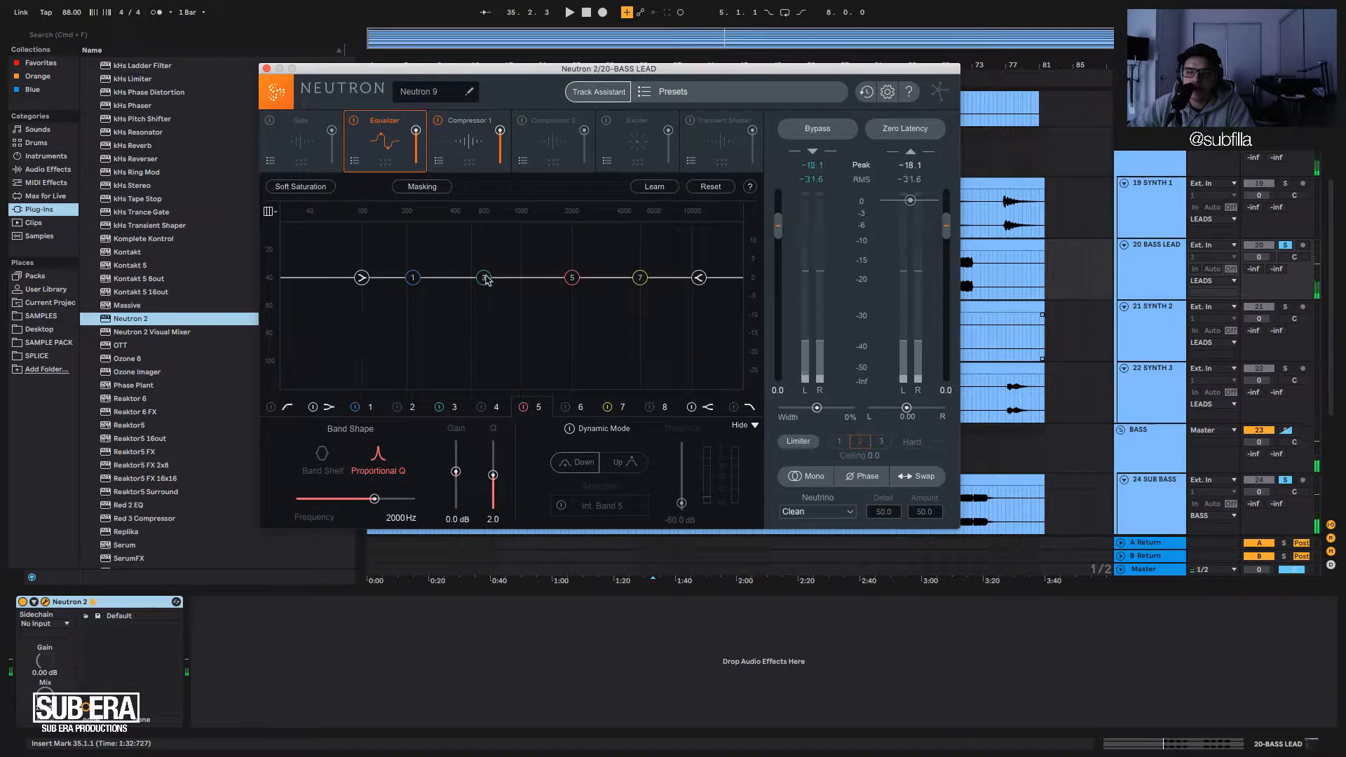
key("space")
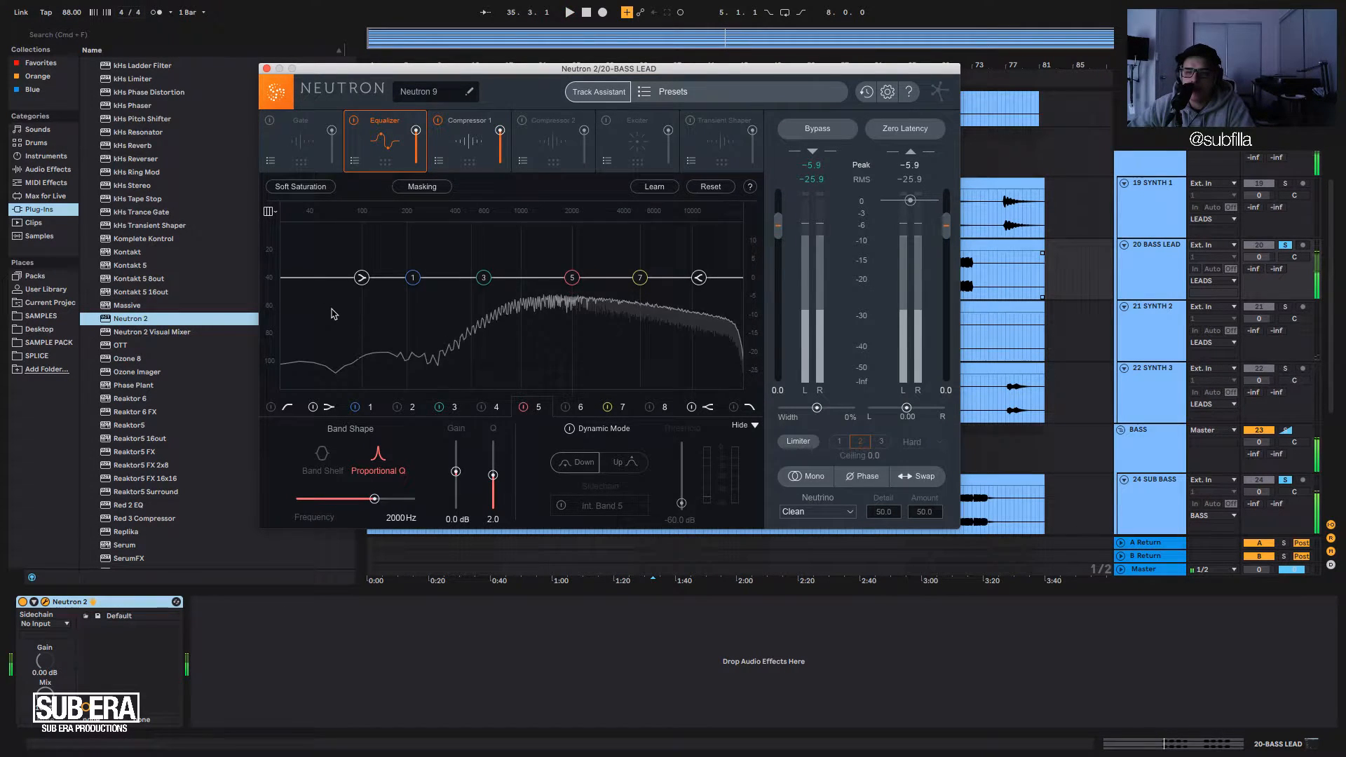
key("space")
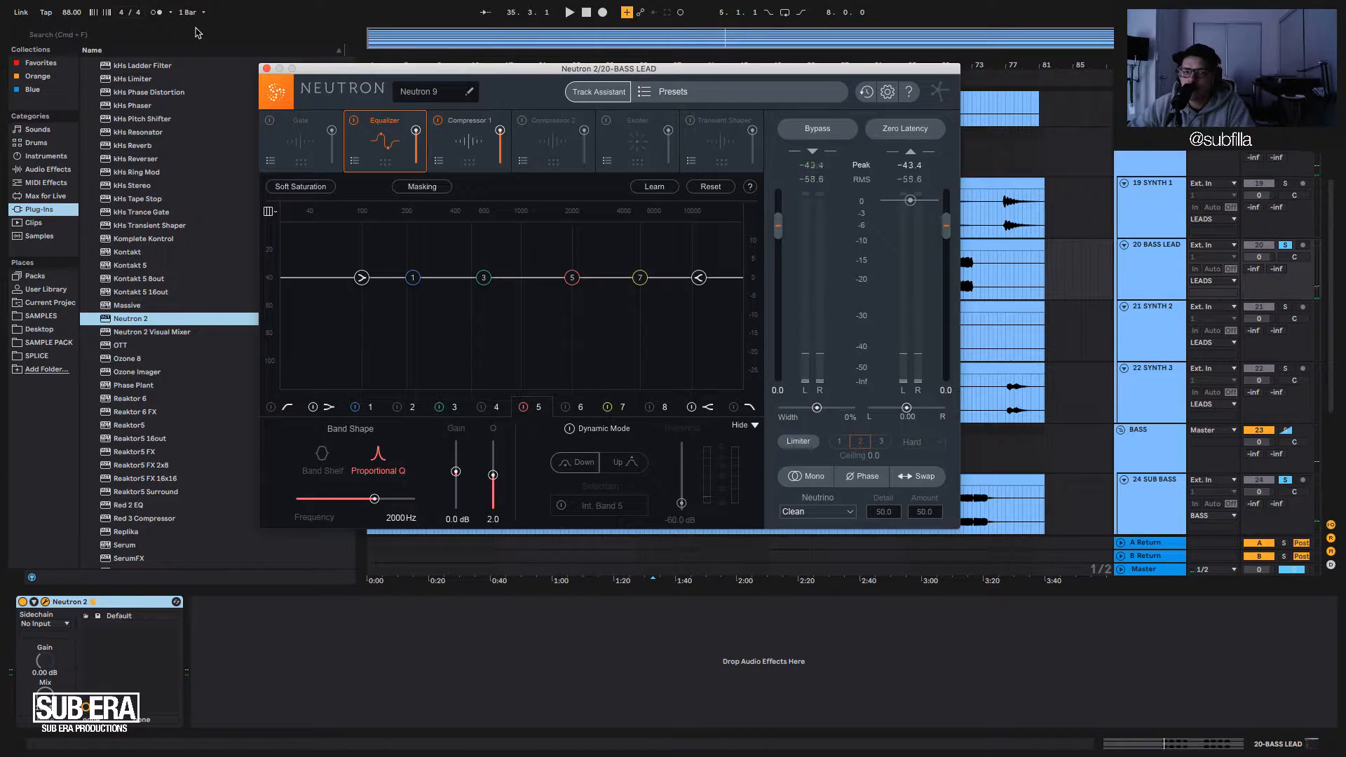
left_click(267, 69)
Solo only the SUB BASS track, play it from bar 35, and add a Neutron 2 instance to it.
scroll(1234, 442, "down", 1)
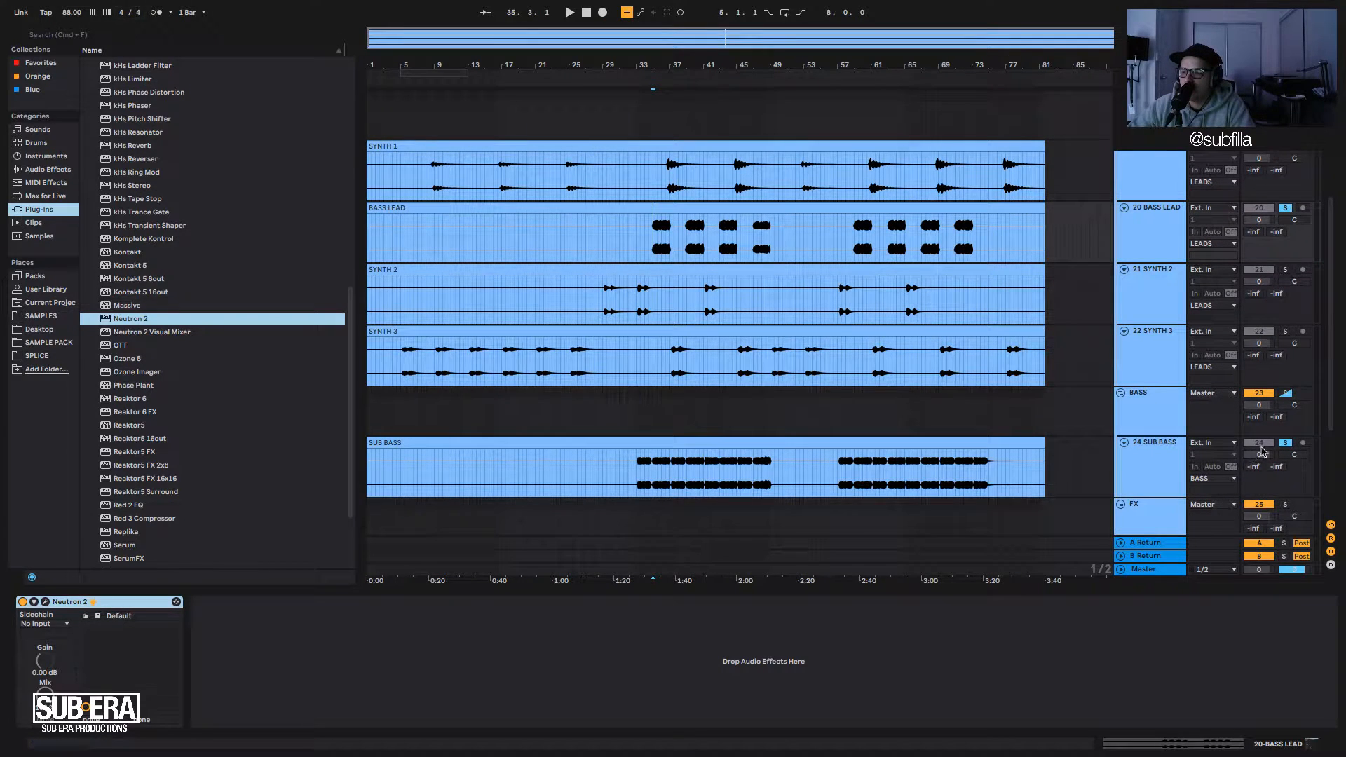
left_click(1285, 443)
left_click(1157, 466)
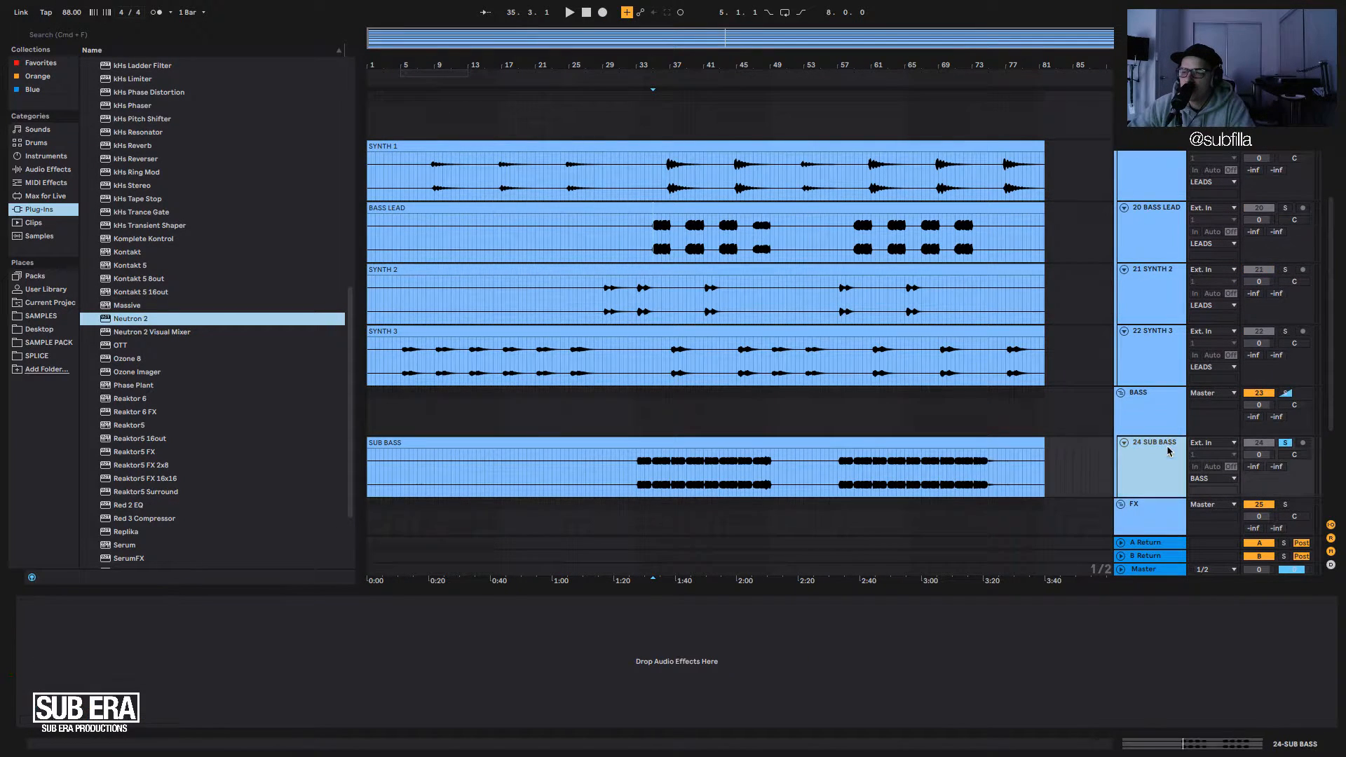
key("space")
left_click(128, 321)
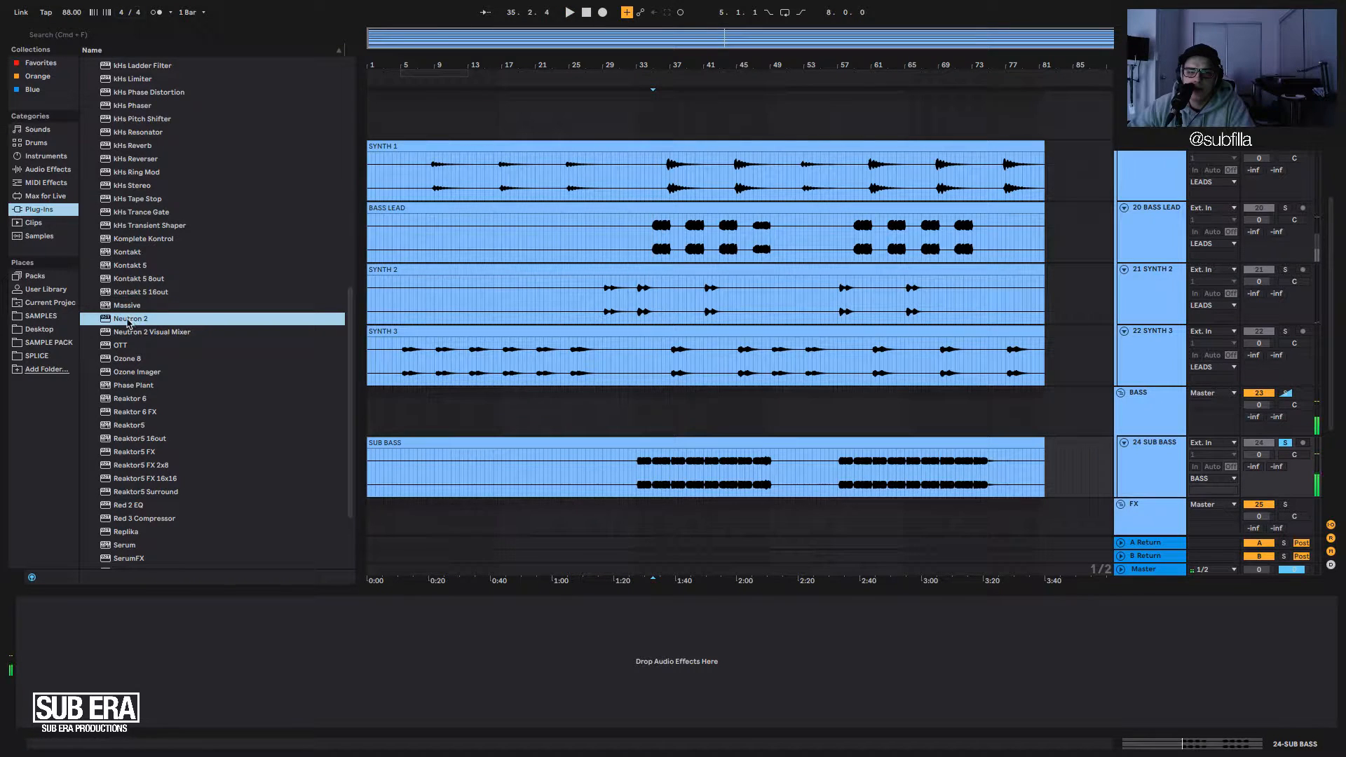
key("space")
left_click_drag(128, 318, 137, 690)
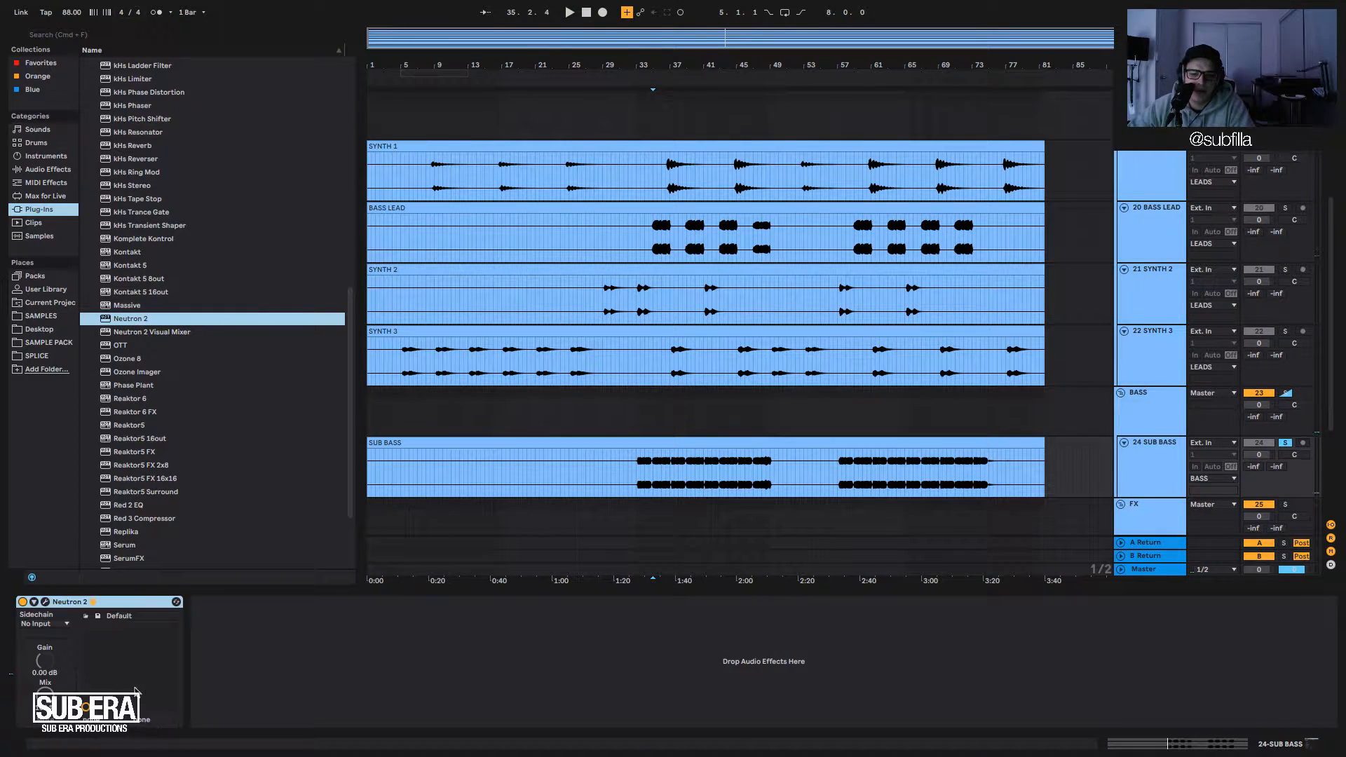
Examine the SUB BASS spectrum in its Neutron 2 equalizer during playback, then listen to it soloed together with BASS LEAD.
left_click(45, 603)
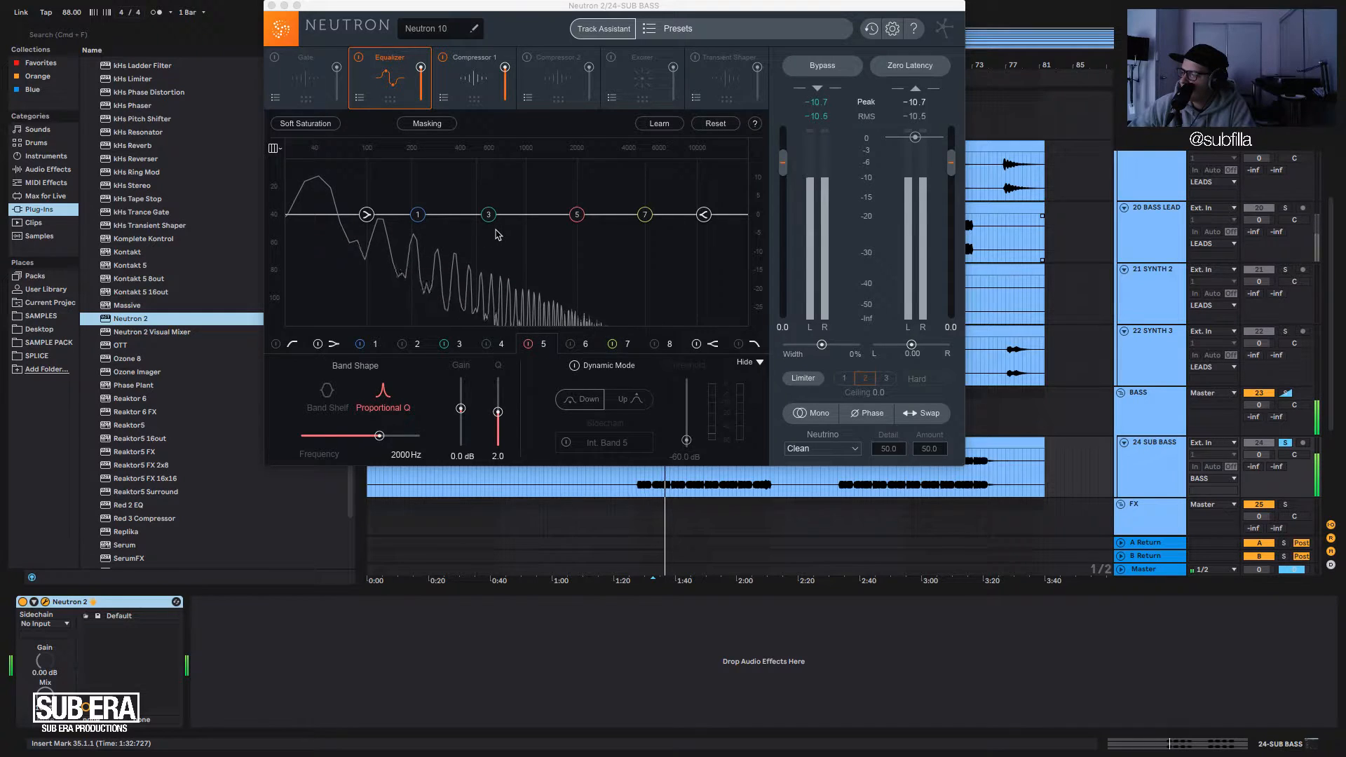
key("space")
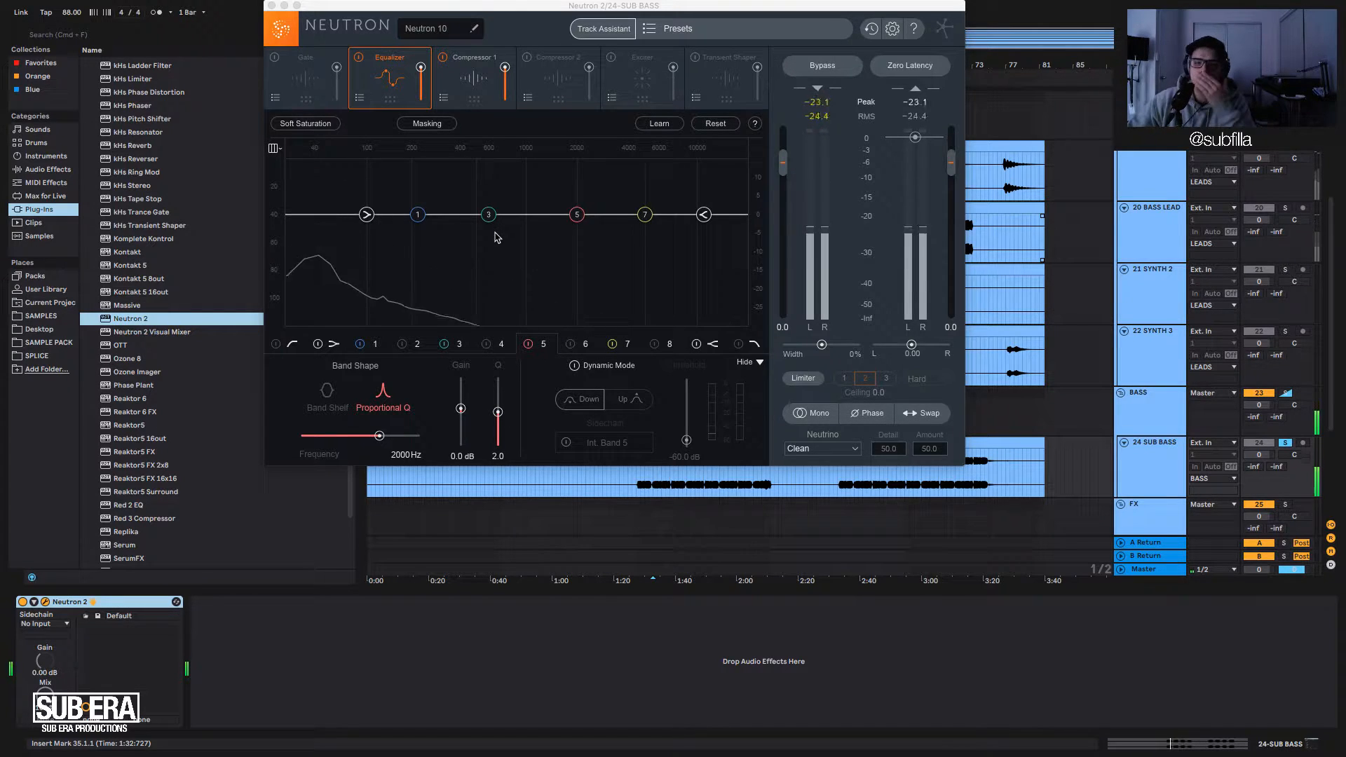
left_click(271, 6)
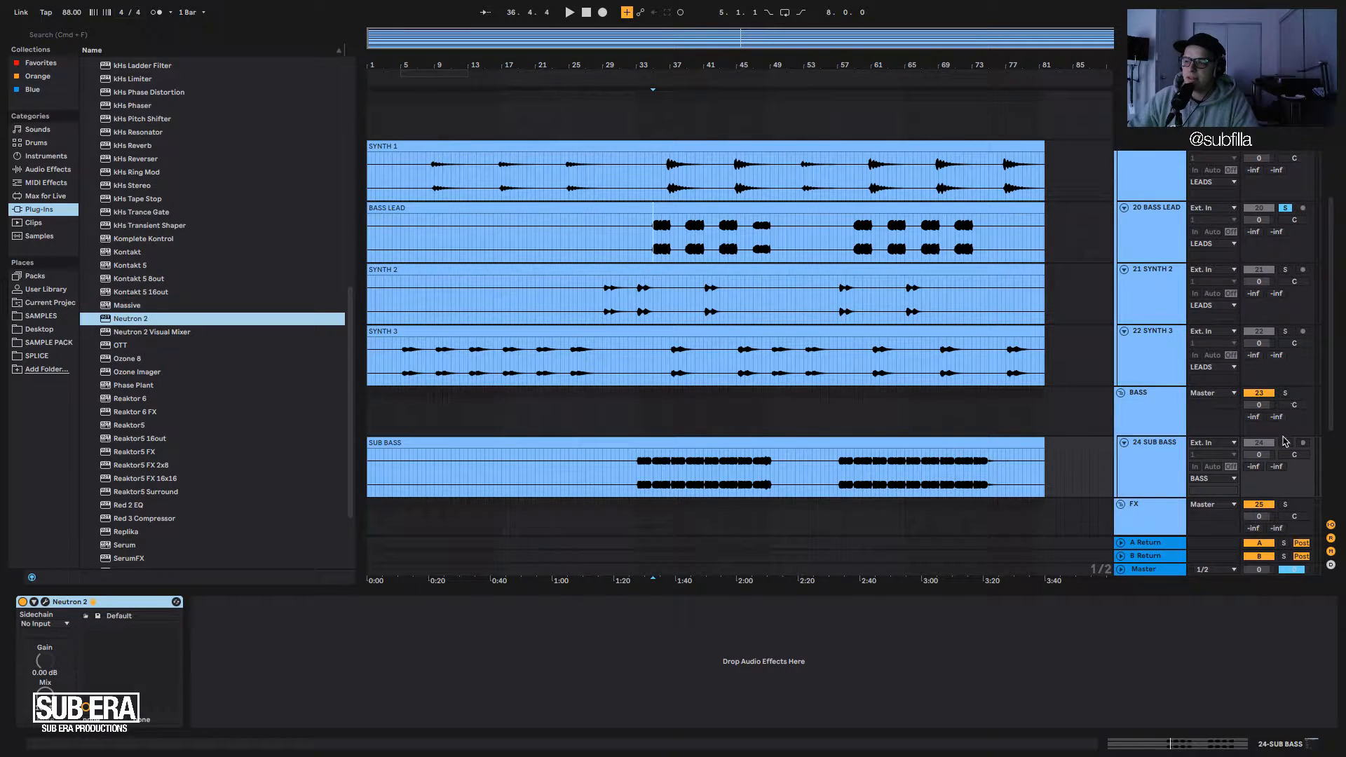
key("space")
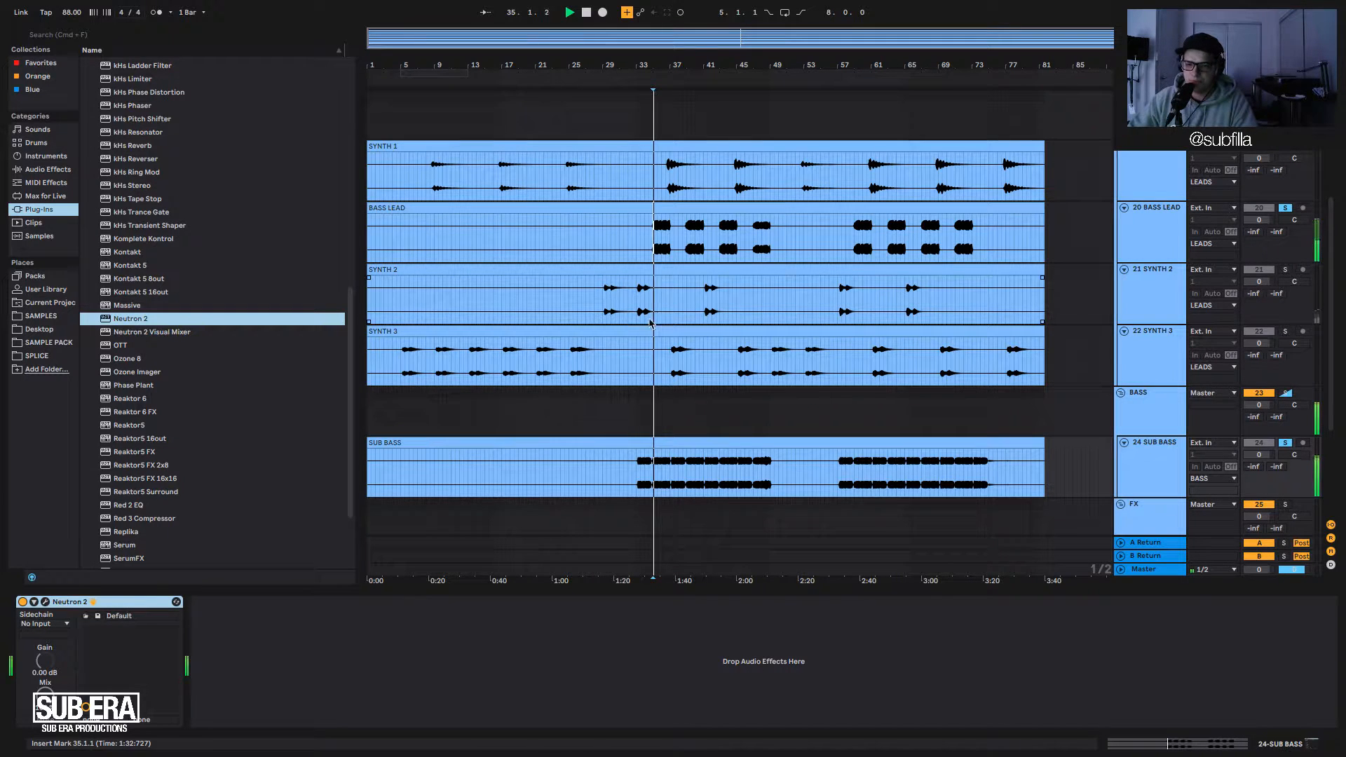
key("space")
Rename the Neutron 2 instance on the BASS LEAD track to MAIN LEAD and close its window.
left_click(1142, 223)
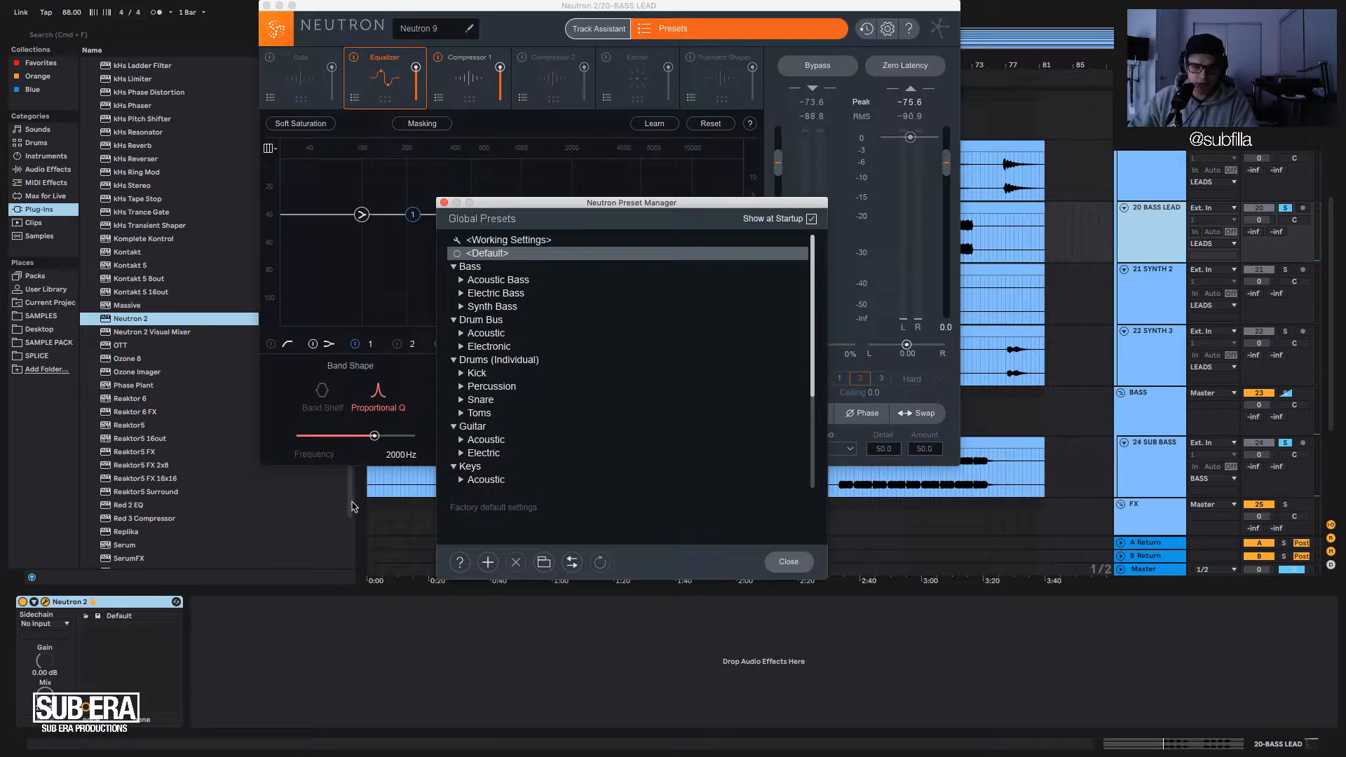
left_click(446, 203)
left_click(444, 27)
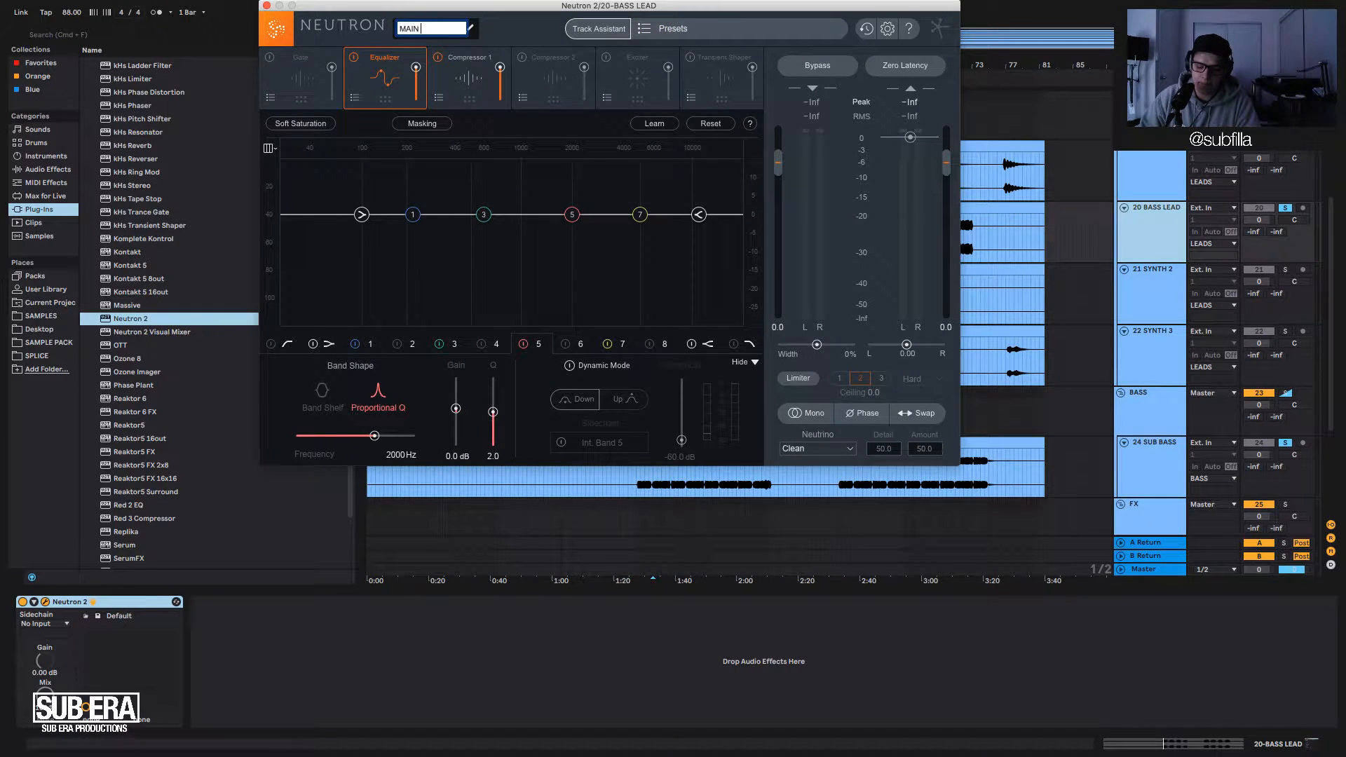
type("MAIN LEAD")
key("Return")
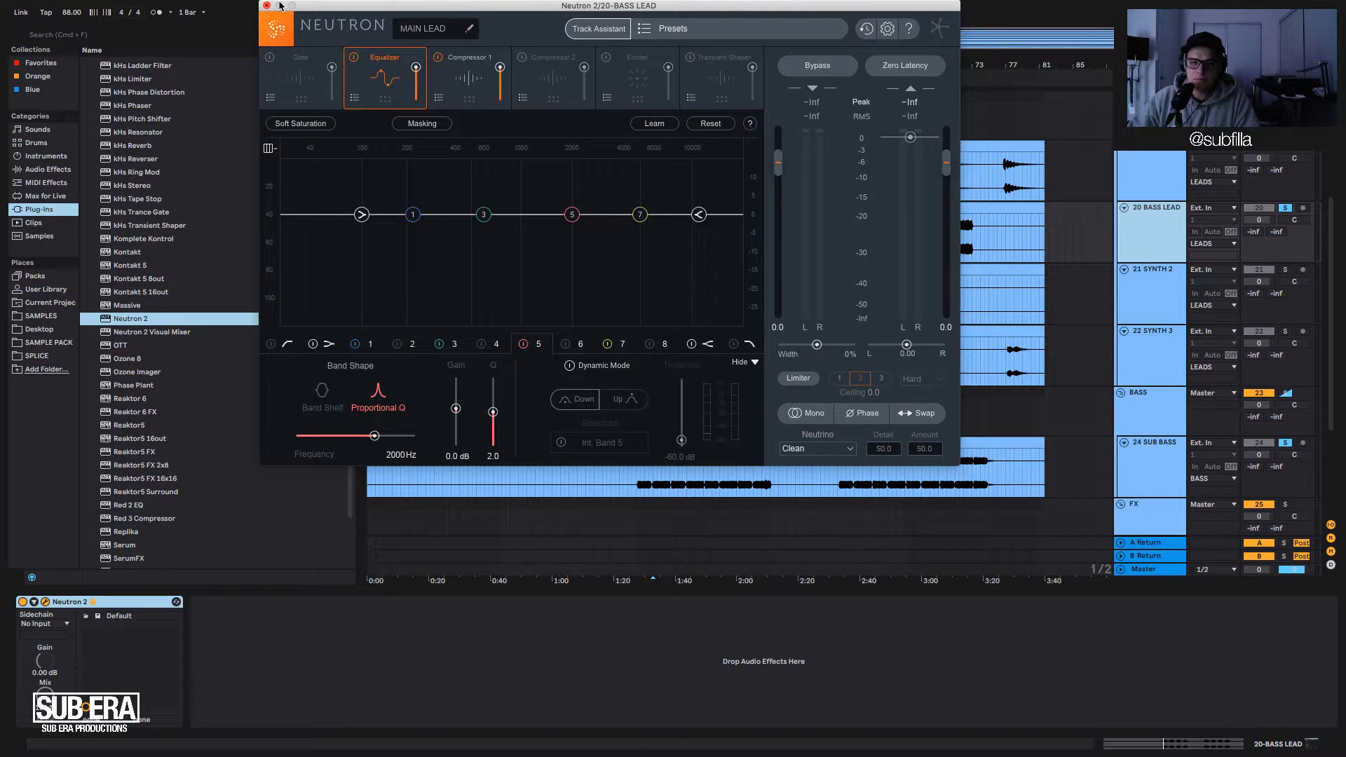
left_click(266, 6)
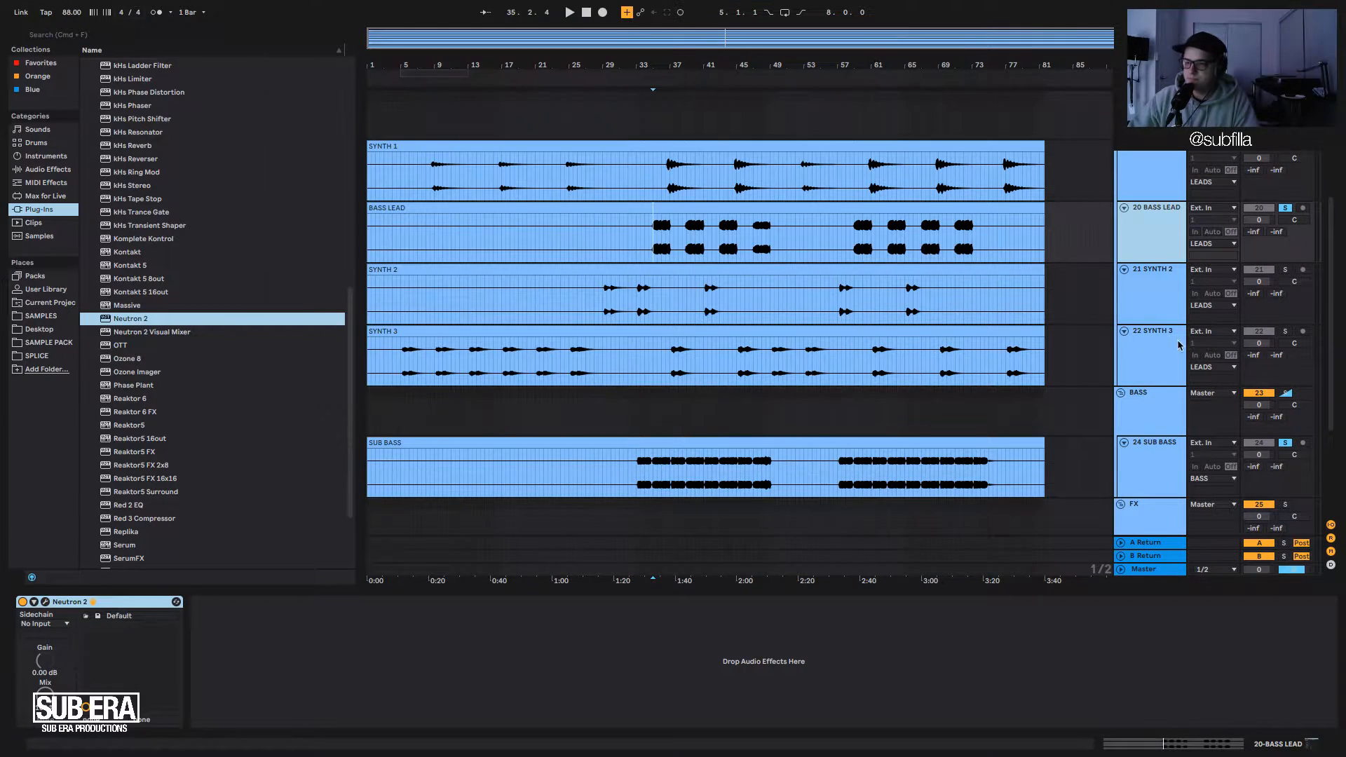
Rename the Neutron 2 instance on the SUB BASS track to SUB BASS and close its window.
left_click(1141, 459)
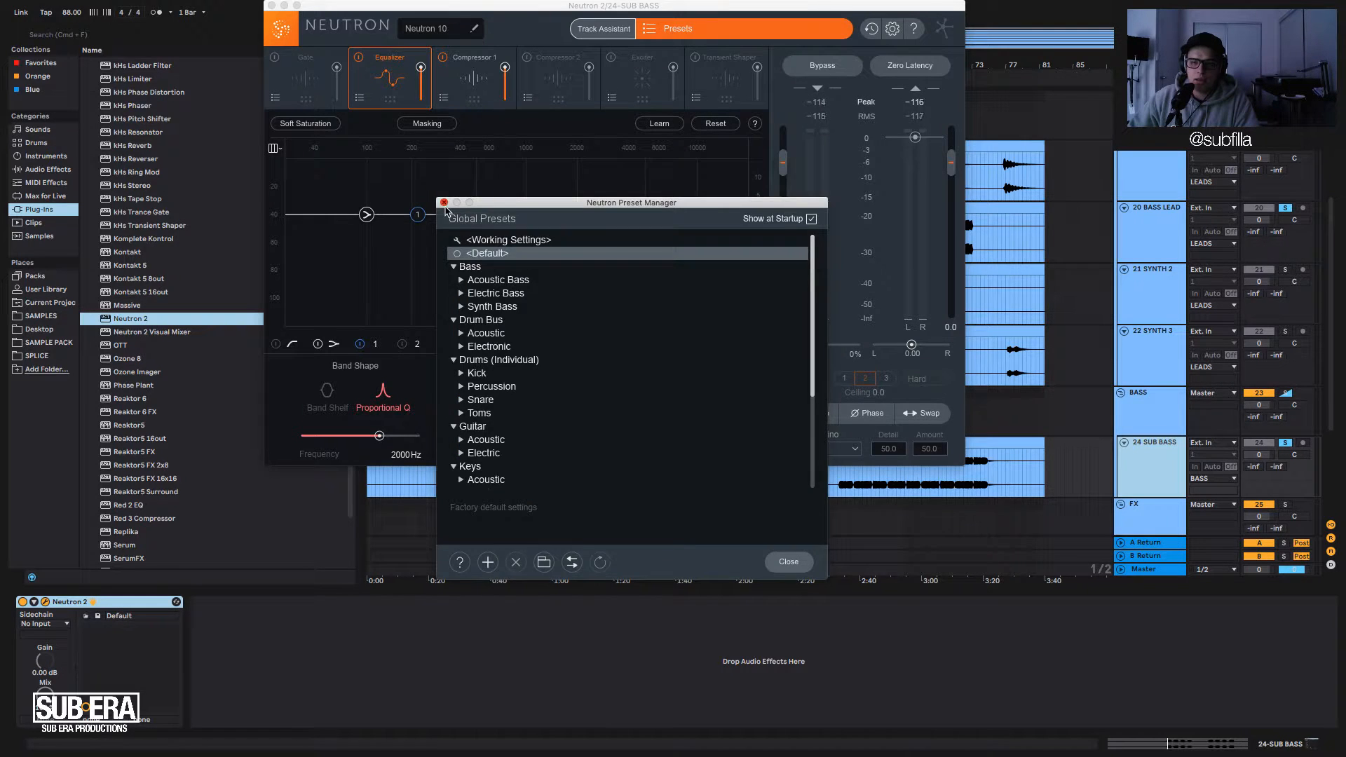
left_click(444, 203)
left_click(447, 30)
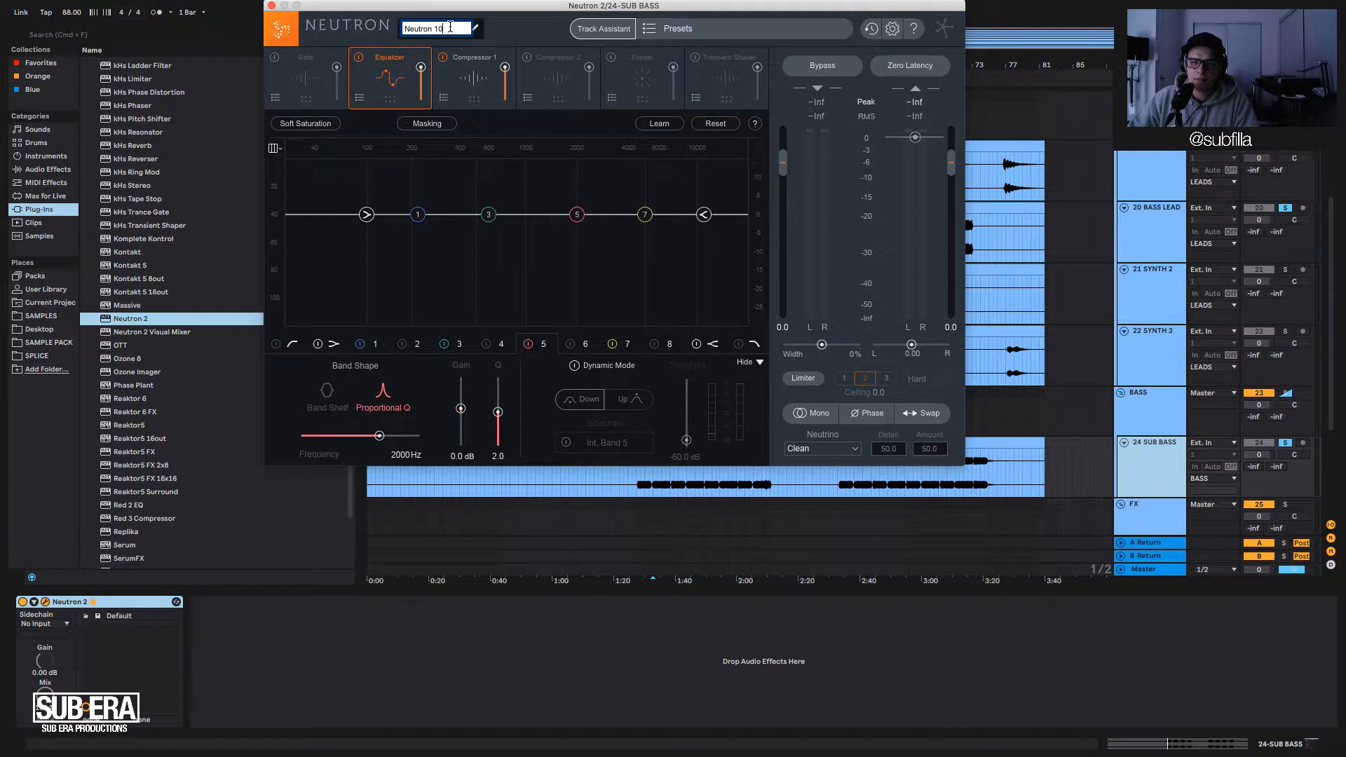
type("SUB BASS")
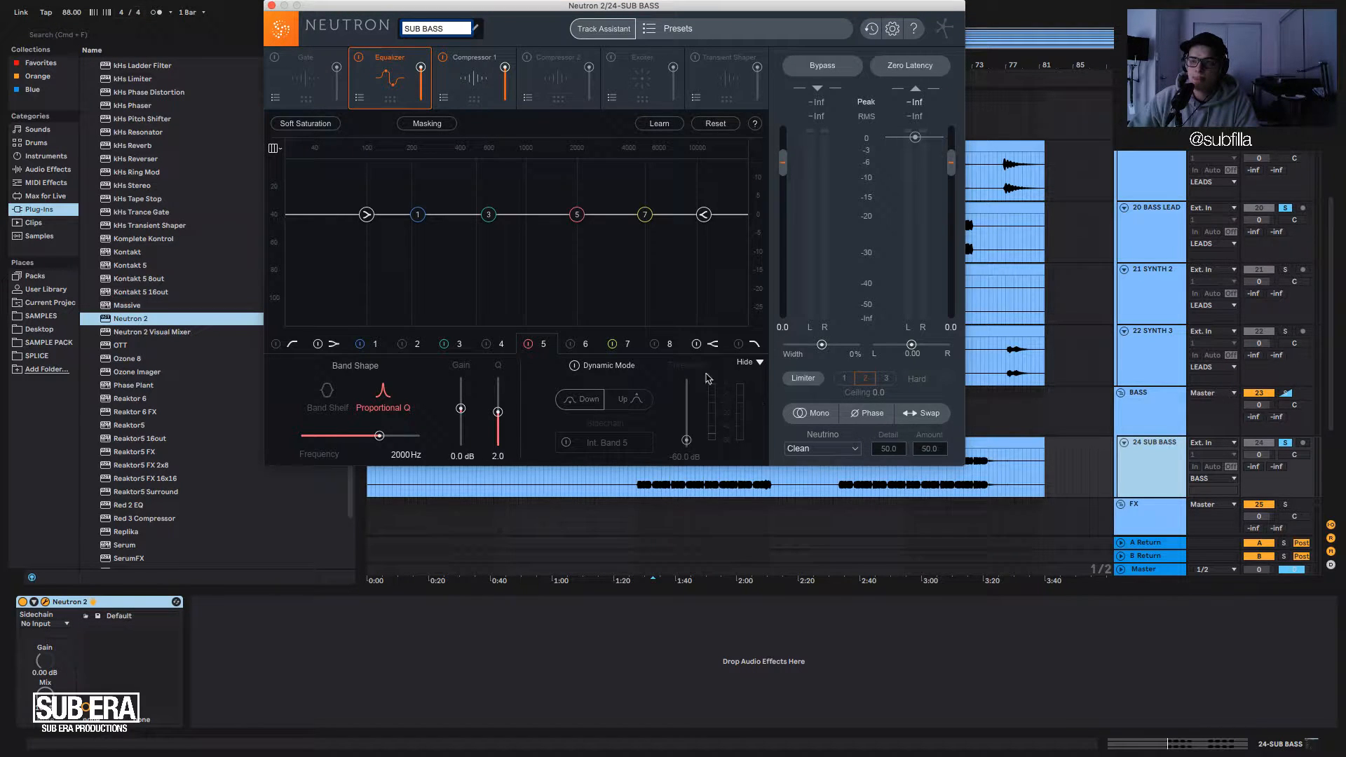
key("Return")
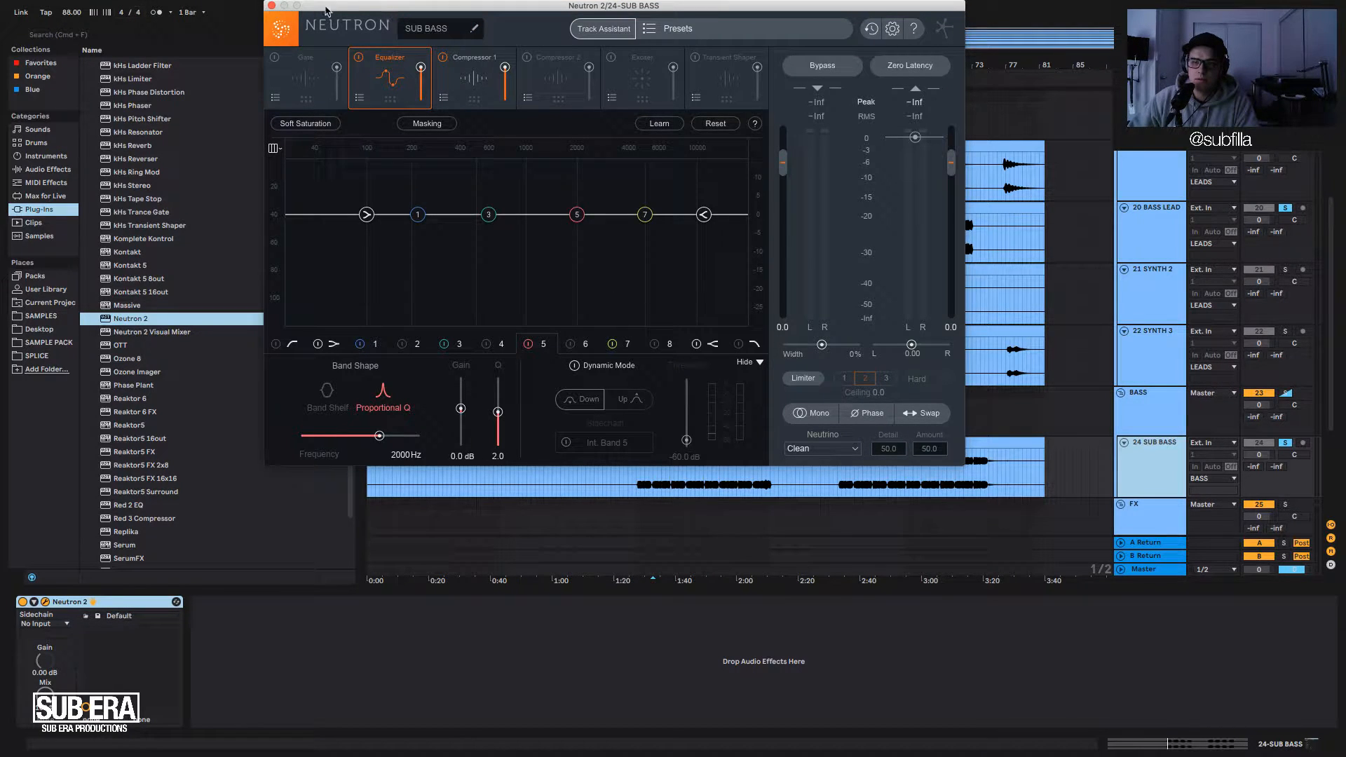
left_click(272, 6)
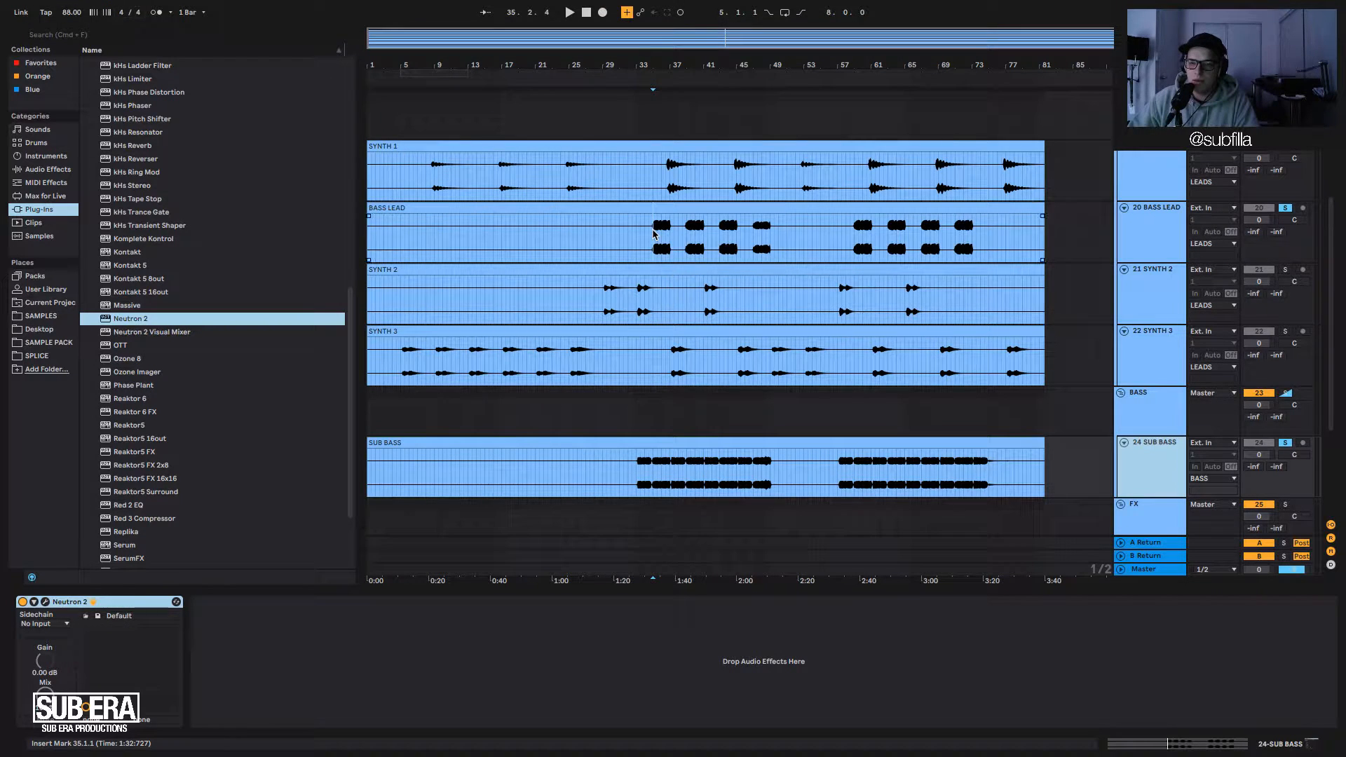
Play the soloed BASS LEAD and SUB BASS from bar 35 and look over the pad and lead tracks.
key("space")
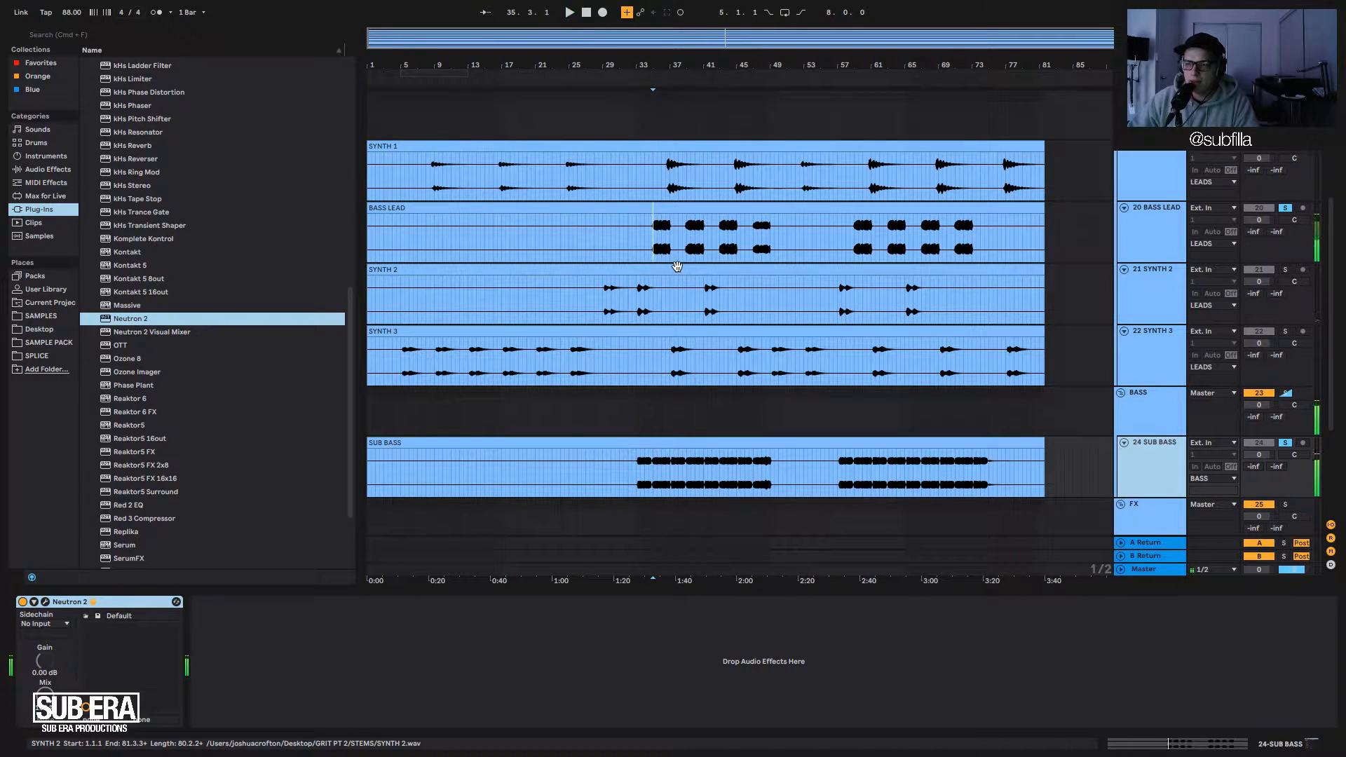
scroll(677, 266, "up", 5)
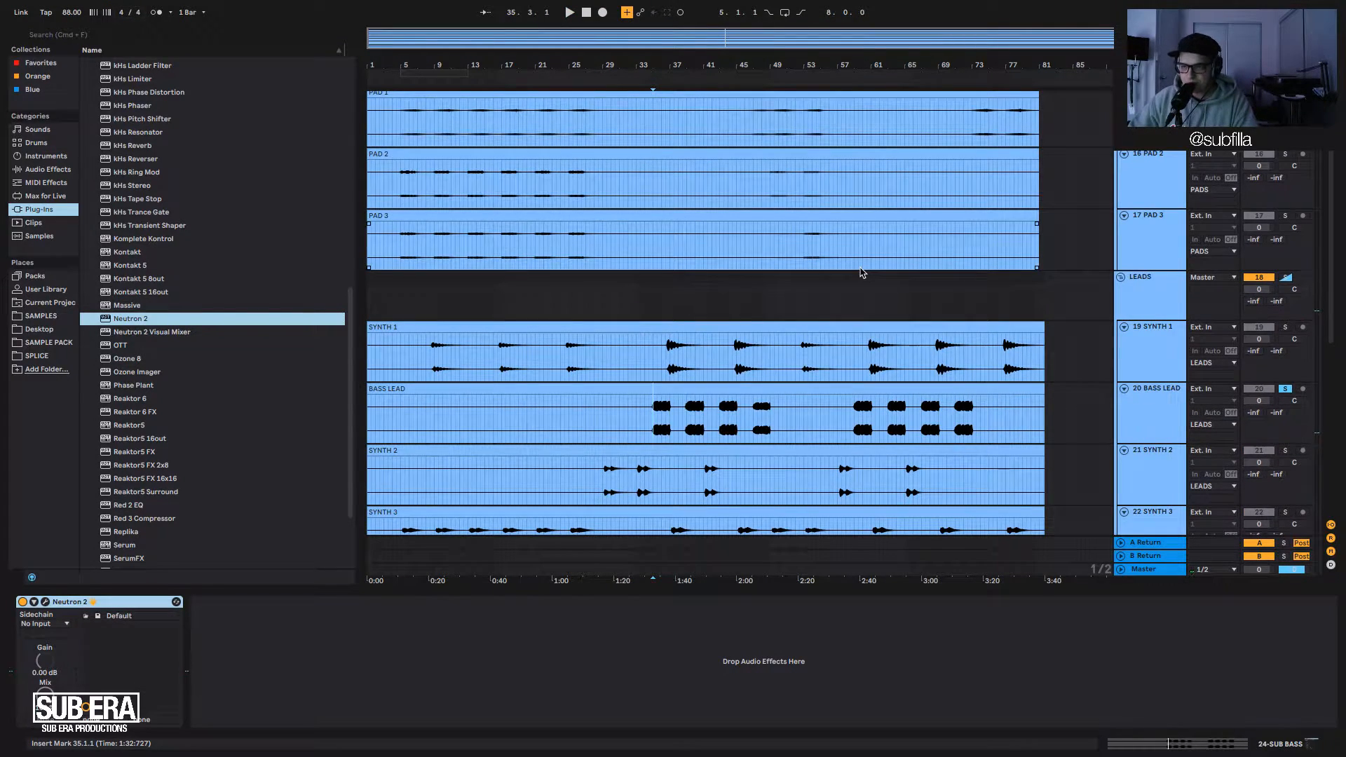
scroll(863, 273, "up", 2)
scroll(814, 296, "up", 1)
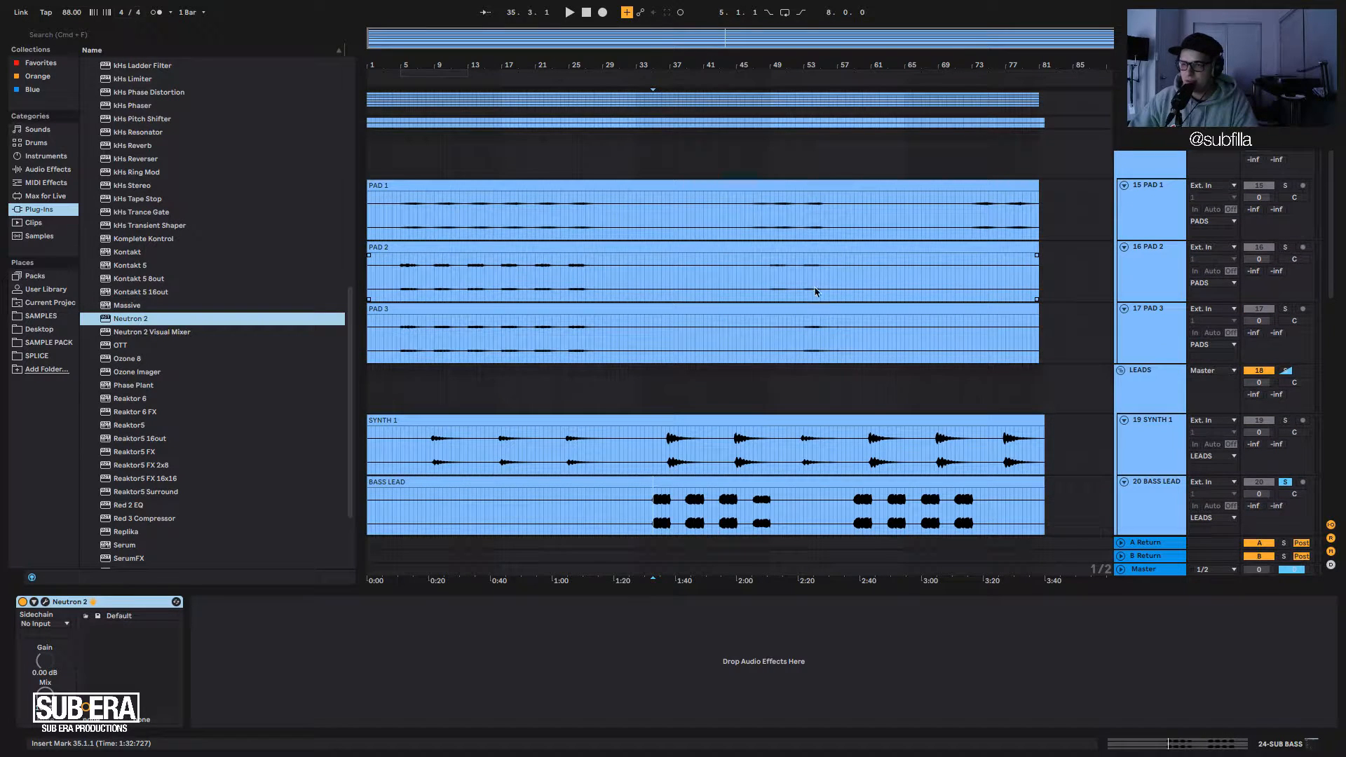
scroll(699, 294, "down", 4)
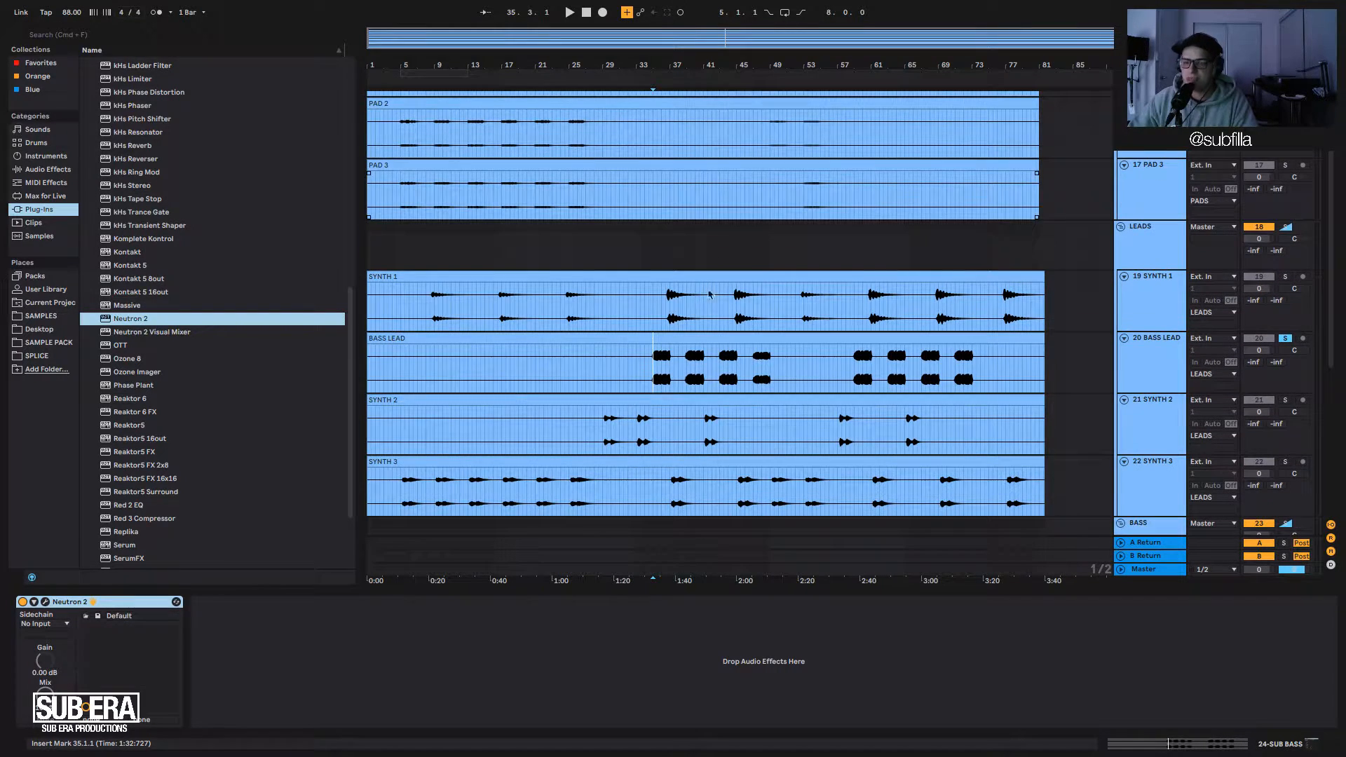
left_click(649, 374)
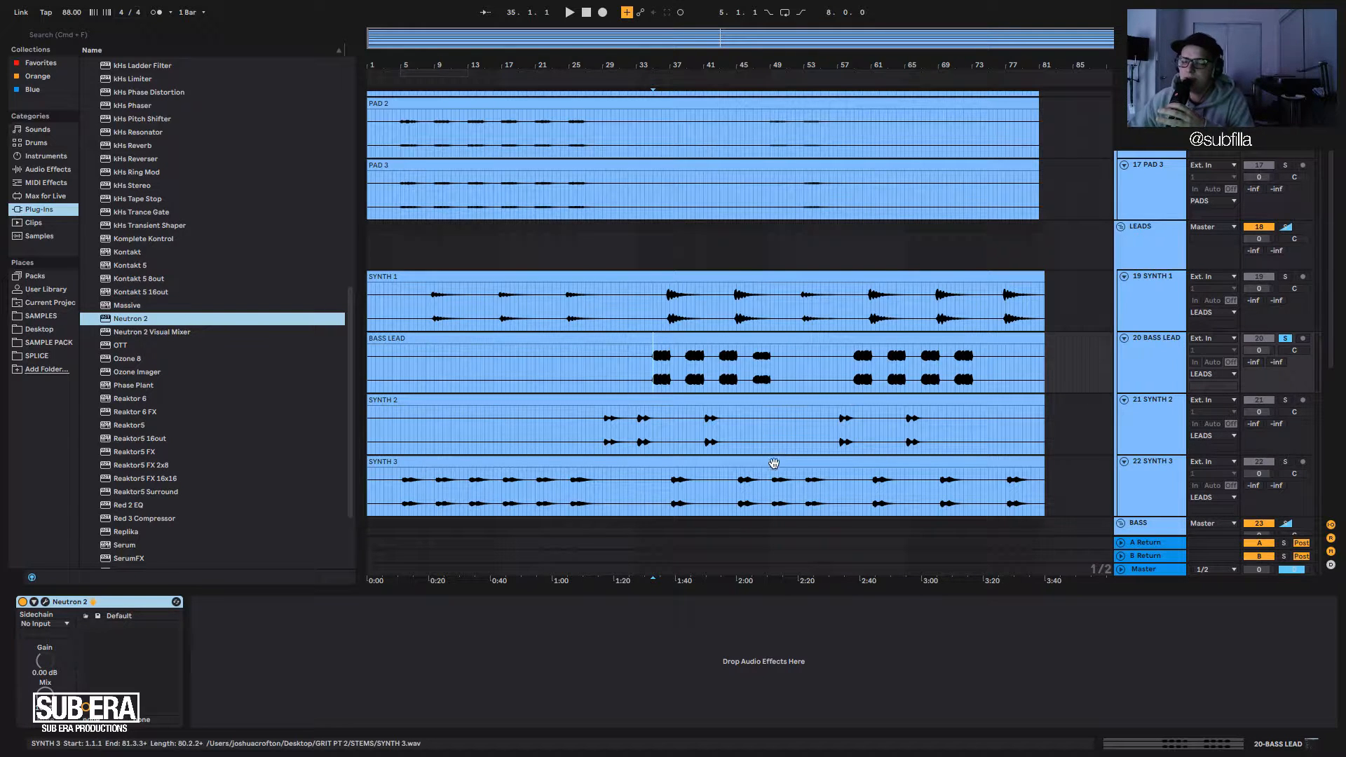
key("space")
scroll(701, 414, "down", 5)
scroll(718, 381, "up", 8)
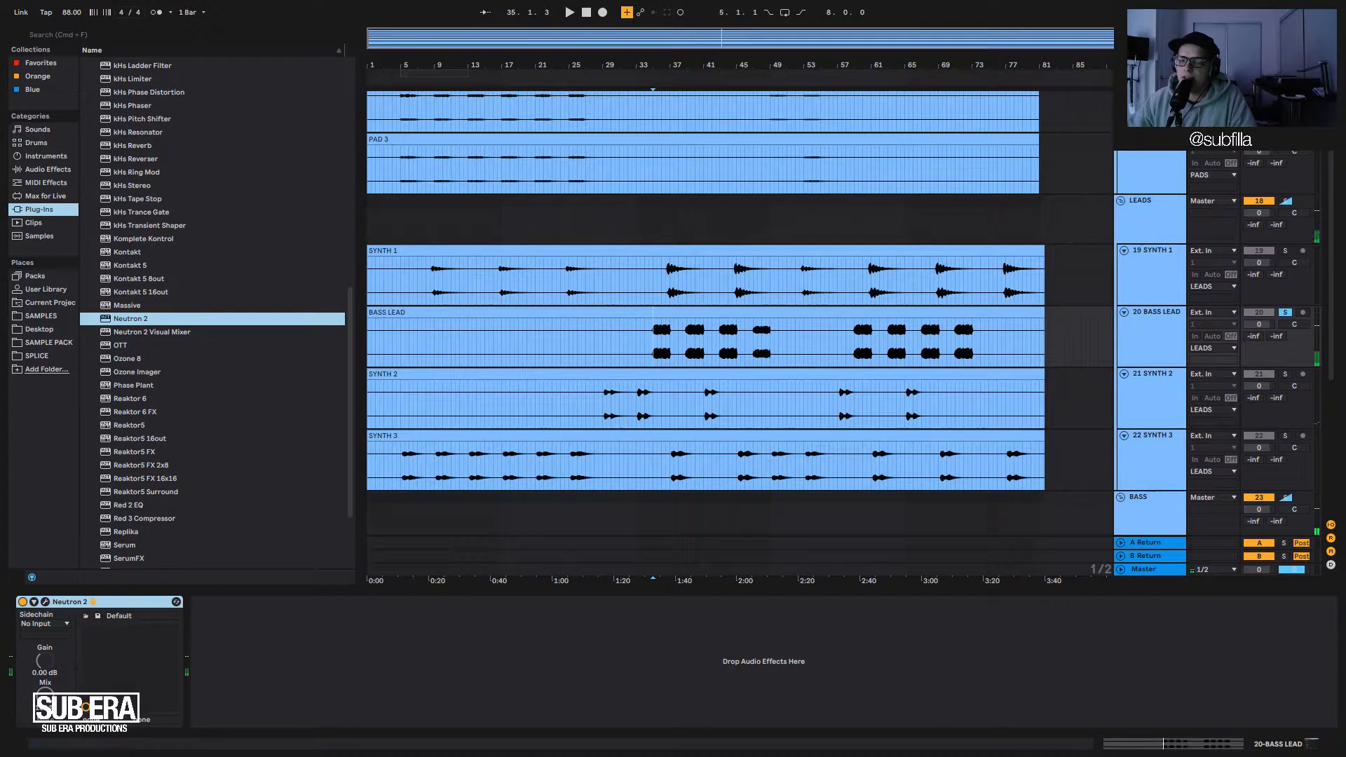
Open the MAIN LEAD Neutron 2 instance on BASS LEAD and turn on equalizer masking comparison against SUB BASS.
scroll(830, 226, "down", 5)
scroll(771, 267, "down", 5)
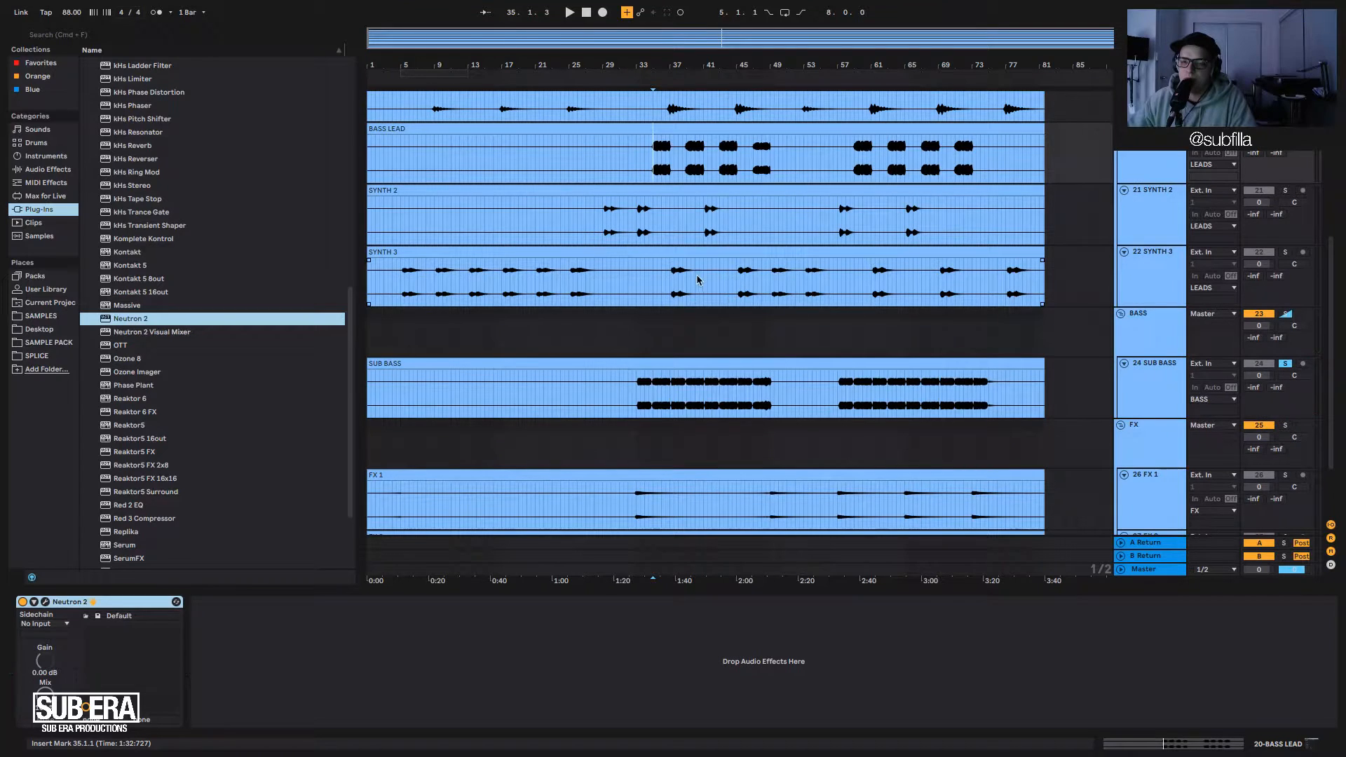
key("space")
left_click(45, 602)
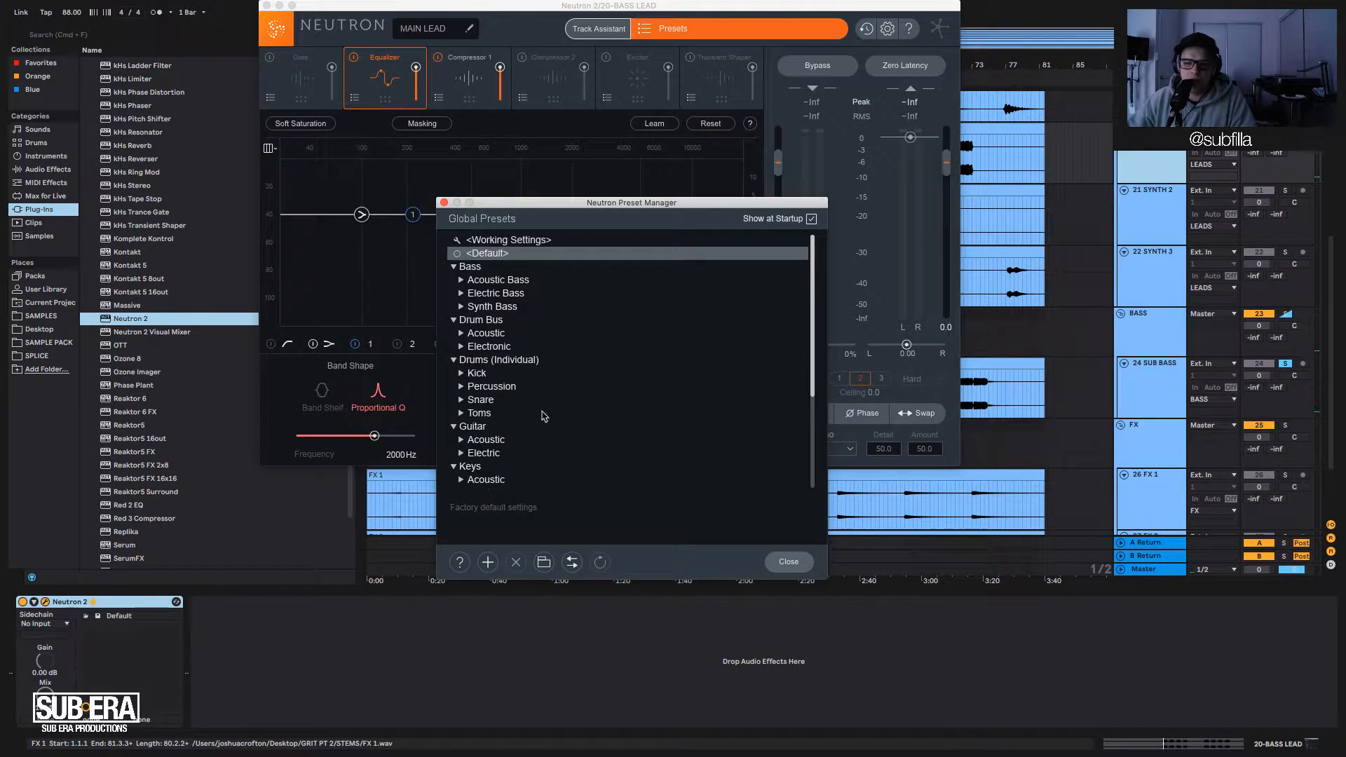
left_click(444, 202)
left_click(422, 123)
left_click(497, 123)
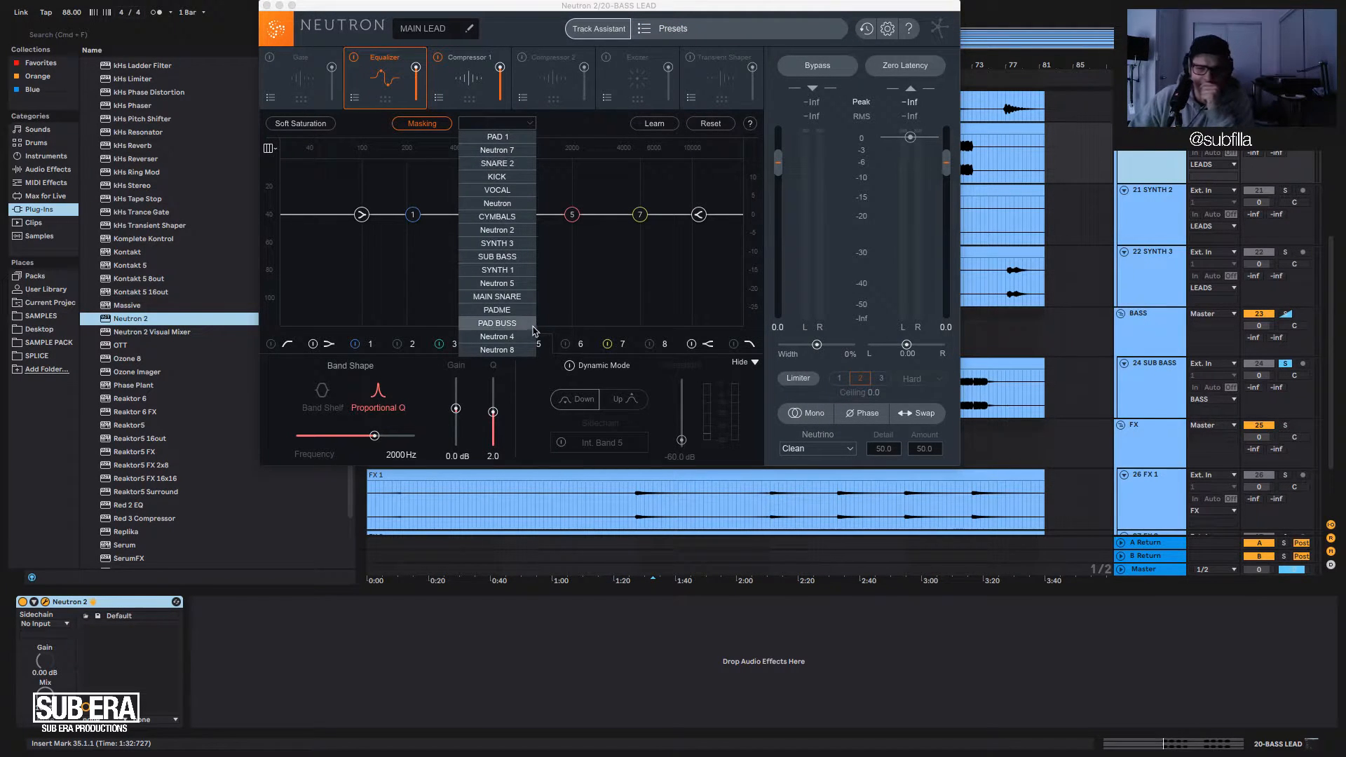
left_click(501, 256)
Compare both spectra during playback and cut band 3 of the SUB BASS equalizer by about 7 dB at about 569 Hz.
key("space")
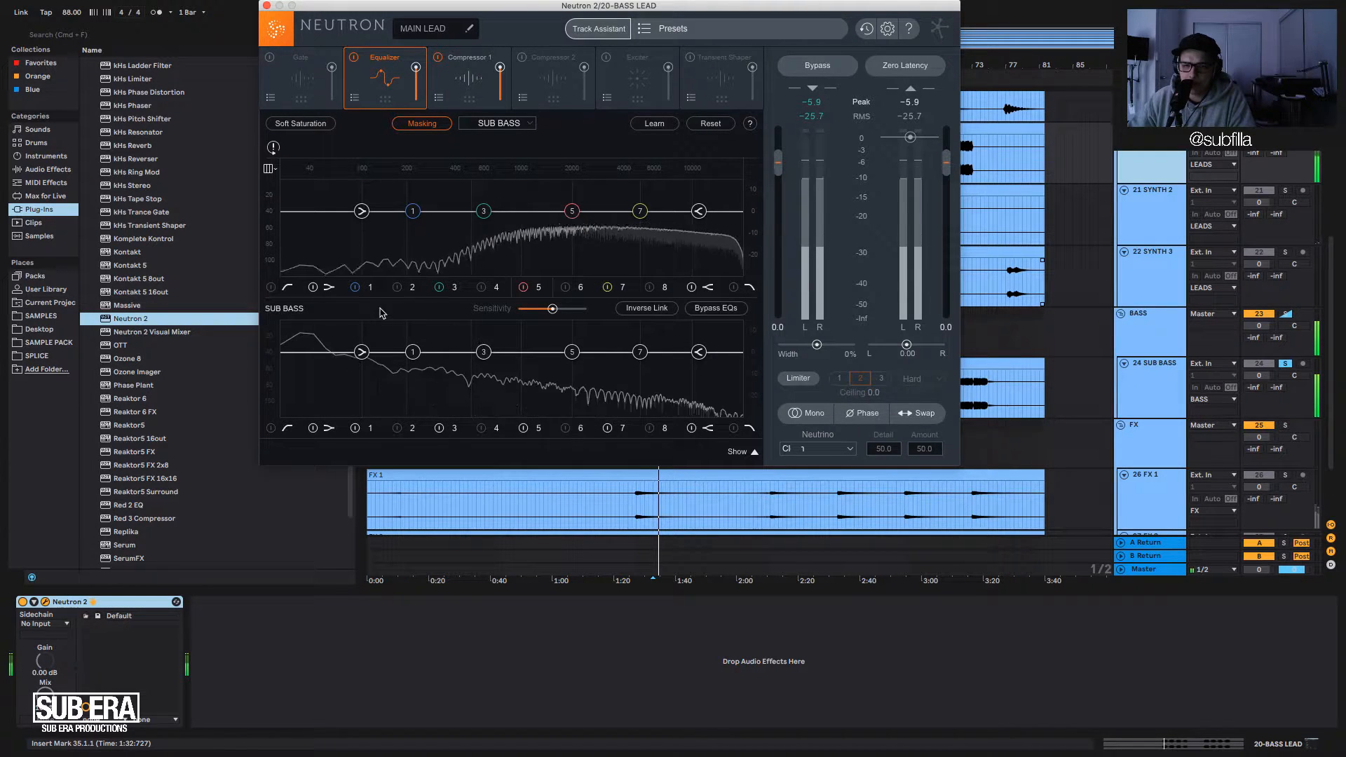
key("space")
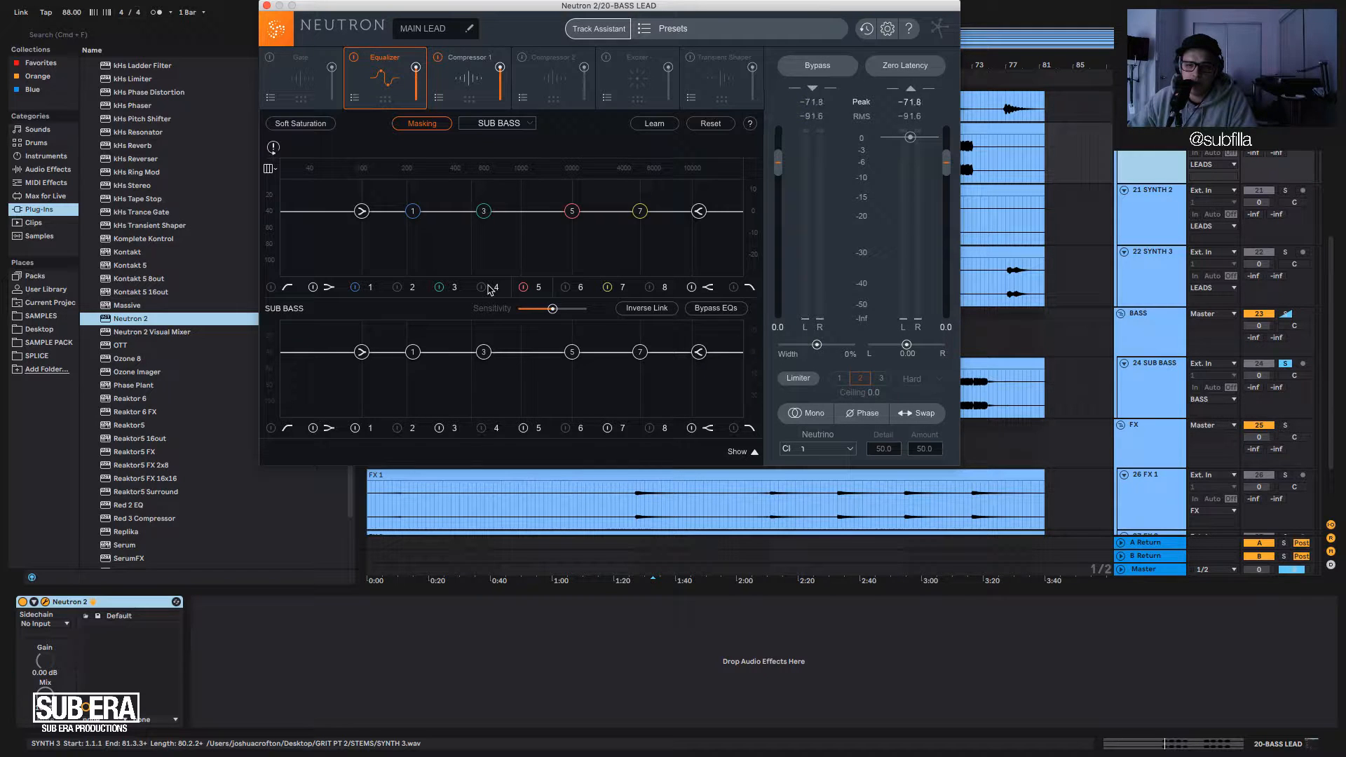
key("space")
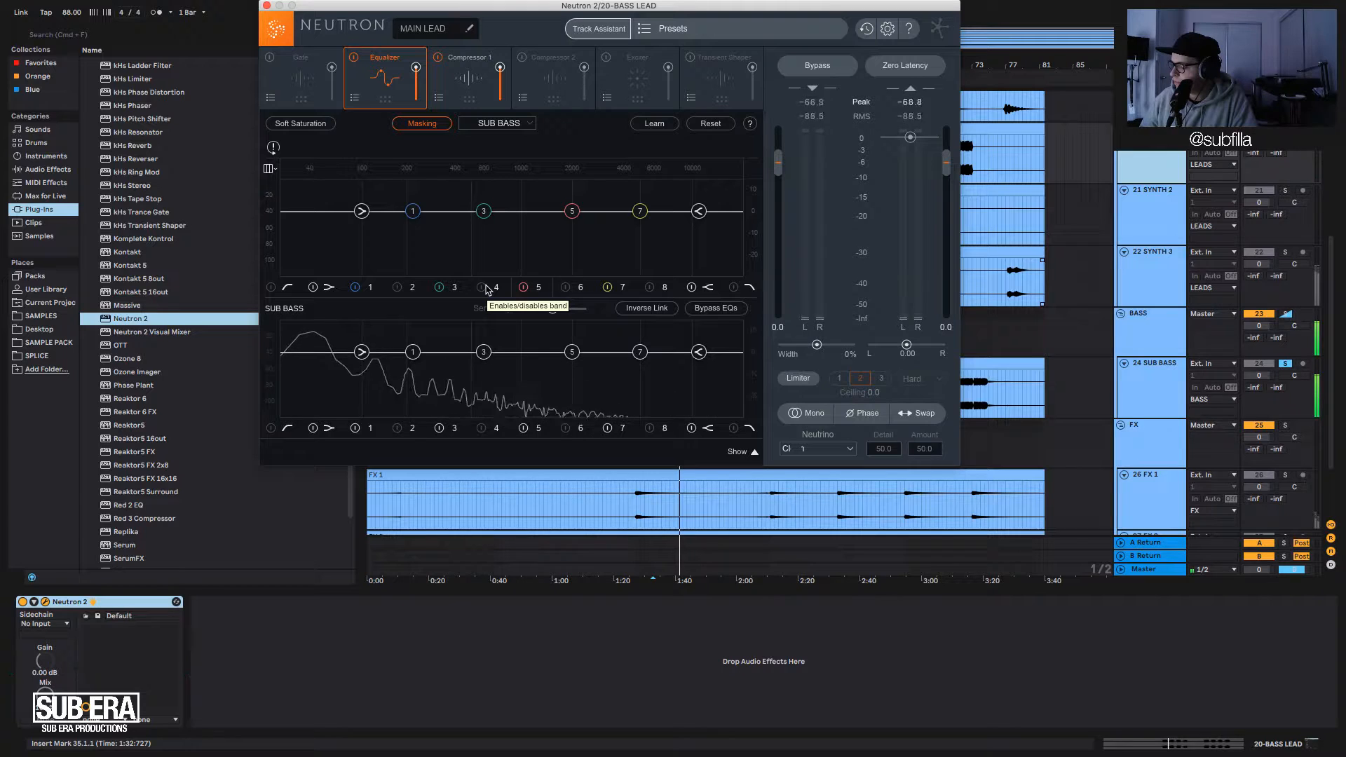
key("space")
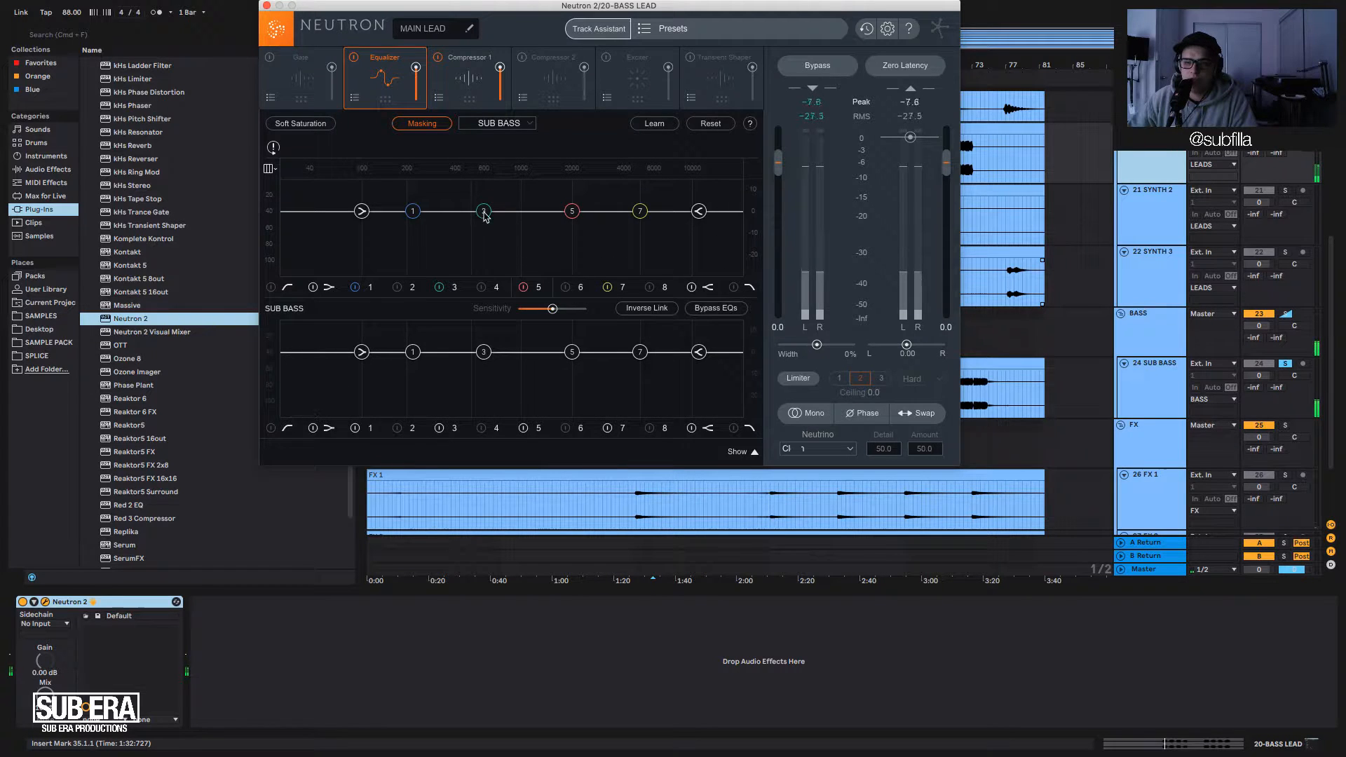
key("space")
left_click_drag(485, 359, 470, 369)
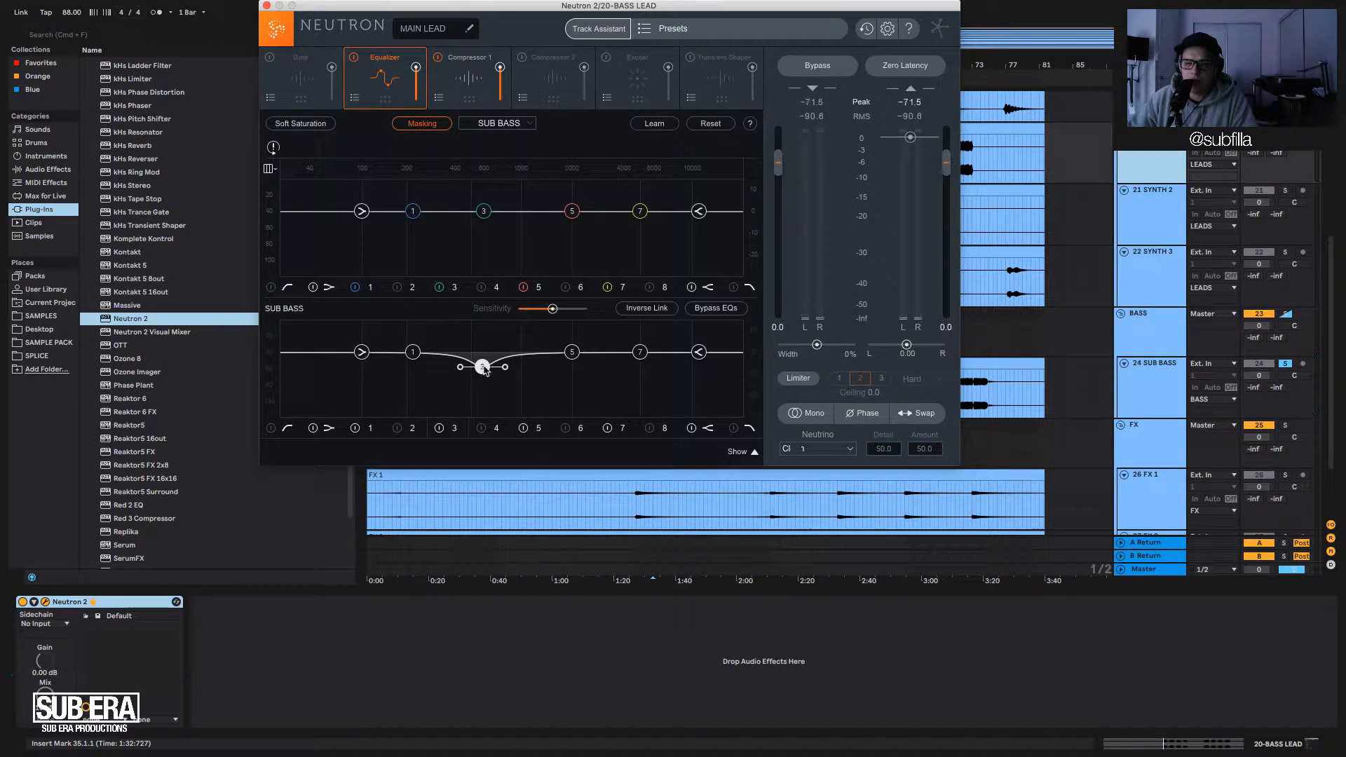
key("space")
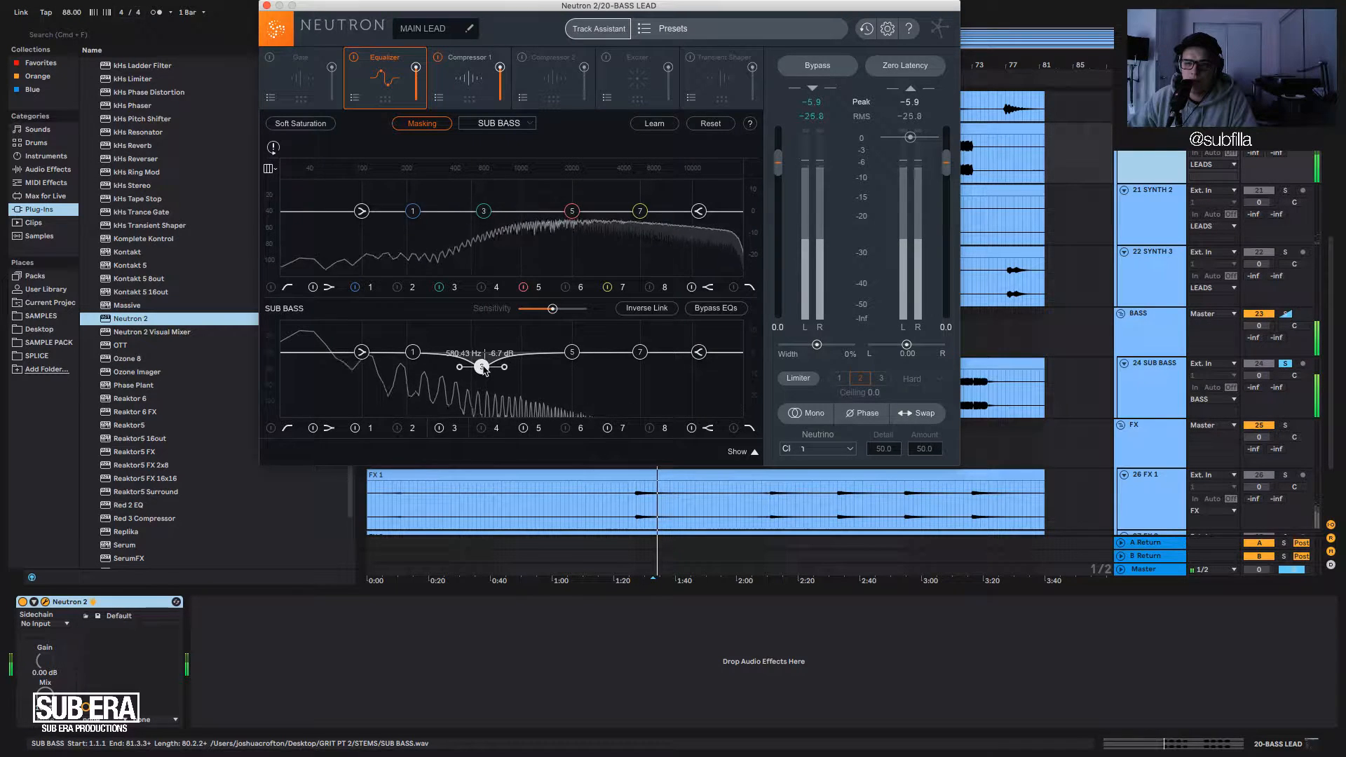
left_click_drag(484, 367, 483, 368)
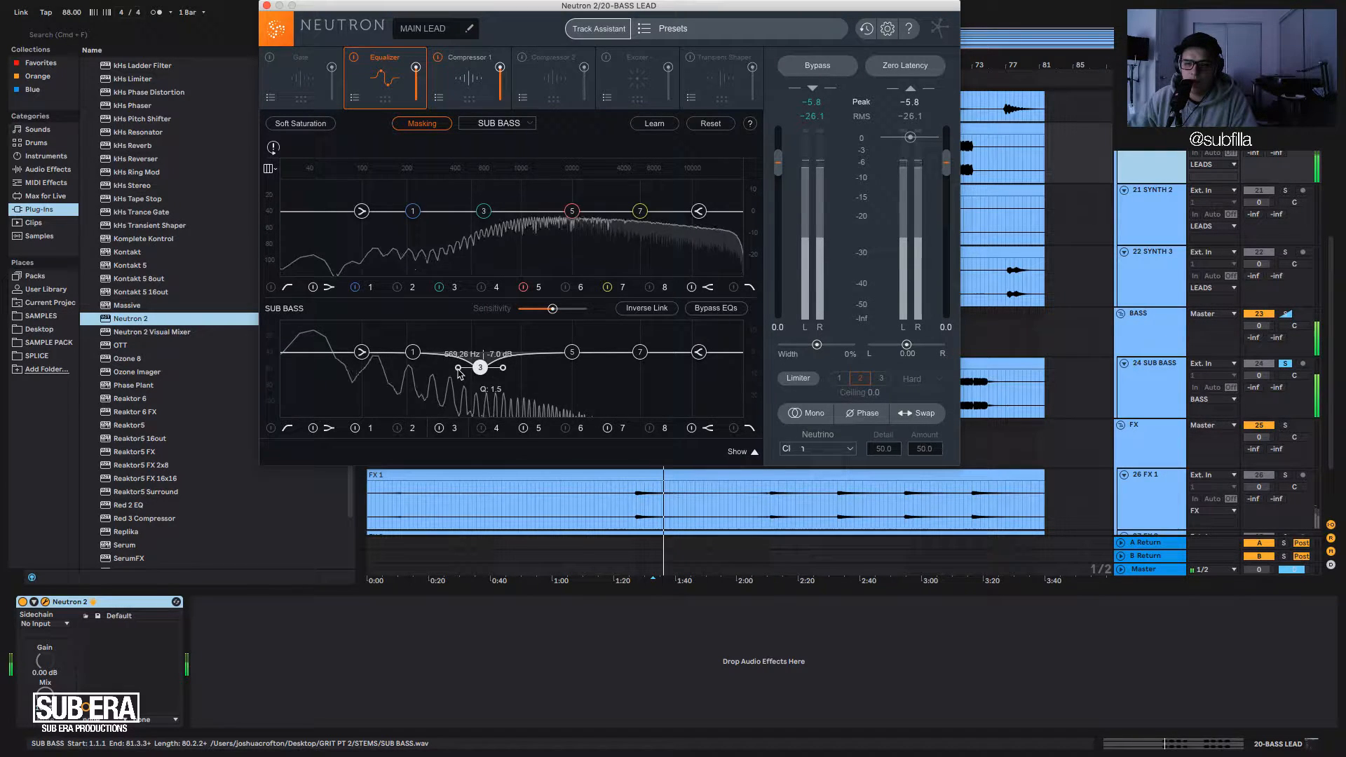
key("space")
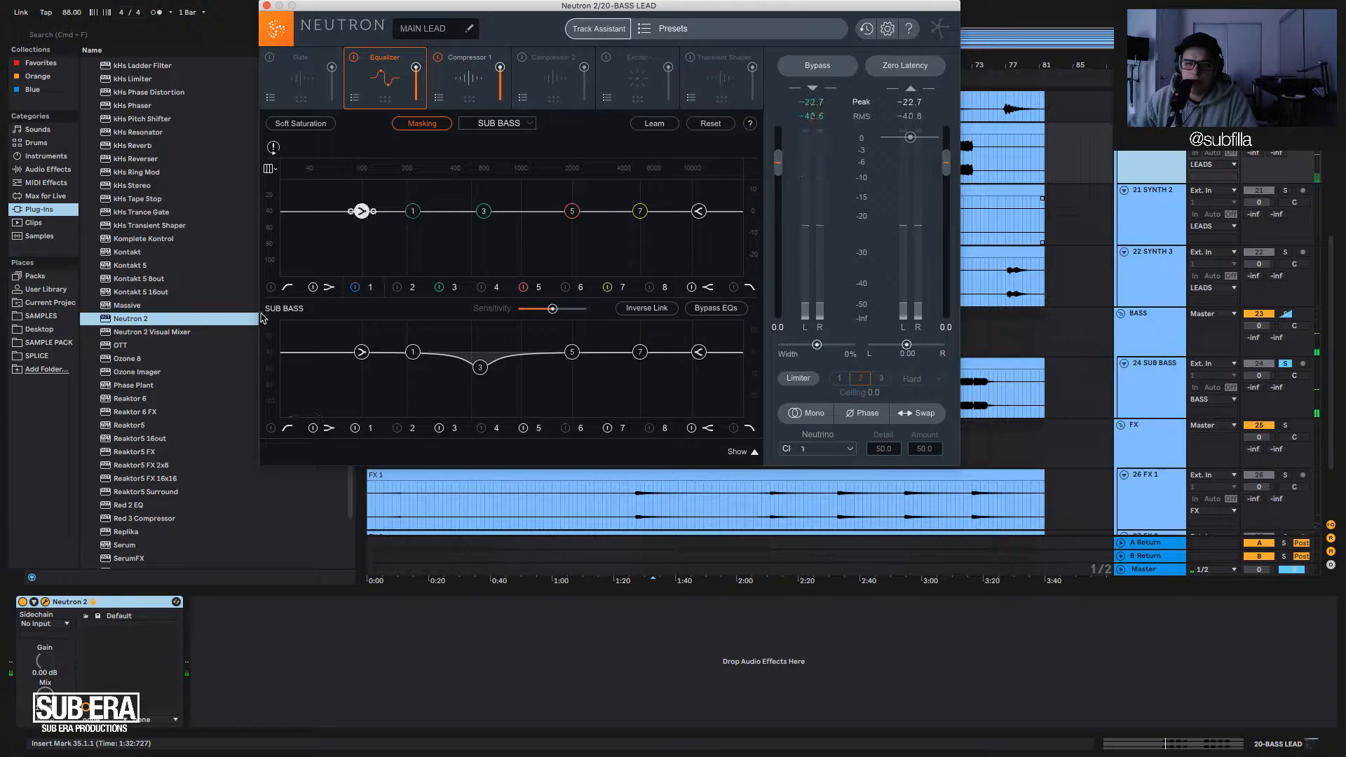
Enable the high-pass filter on the MAIN LEAD equalizer with a 48 dB slope at about 222 Hz.
left_click(288, 286)
left_click_drag(309, 213, 419, 211)
key("space")
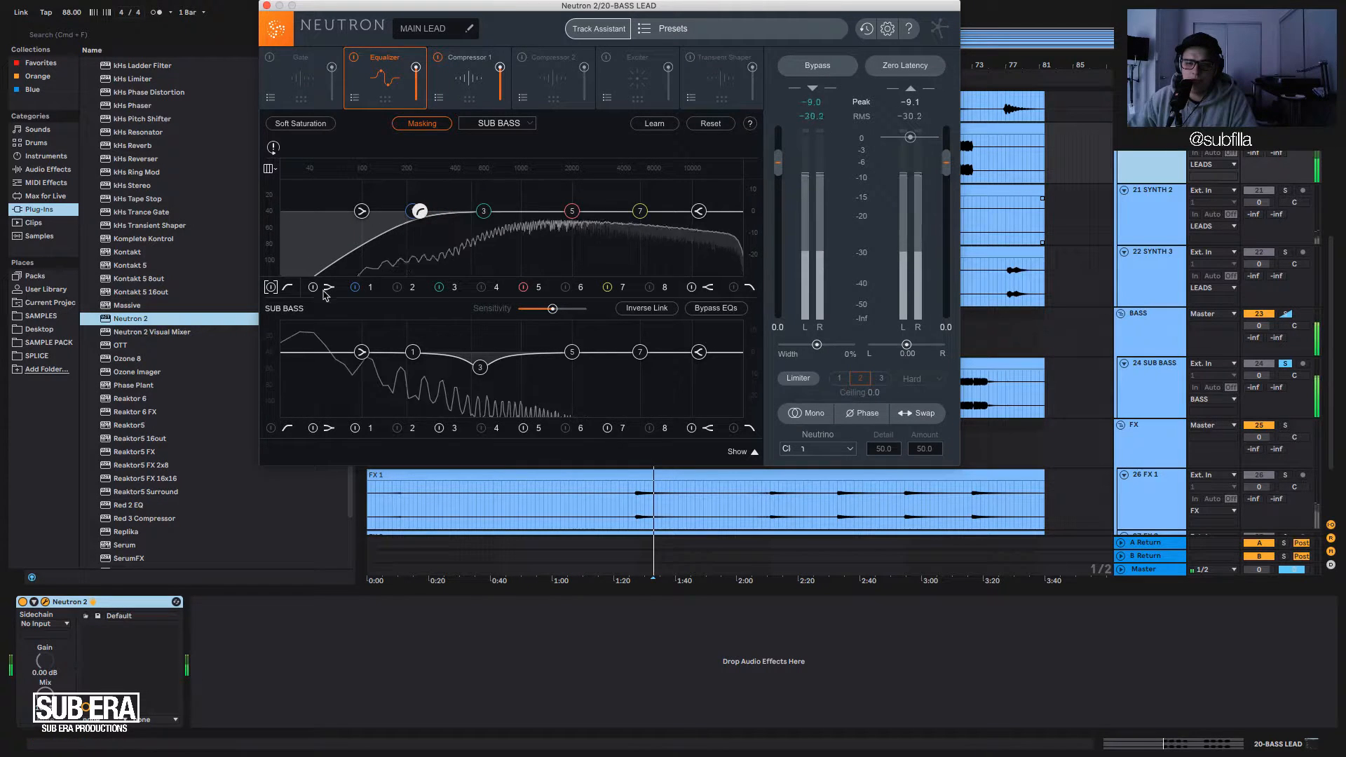
left_click(742, 451)
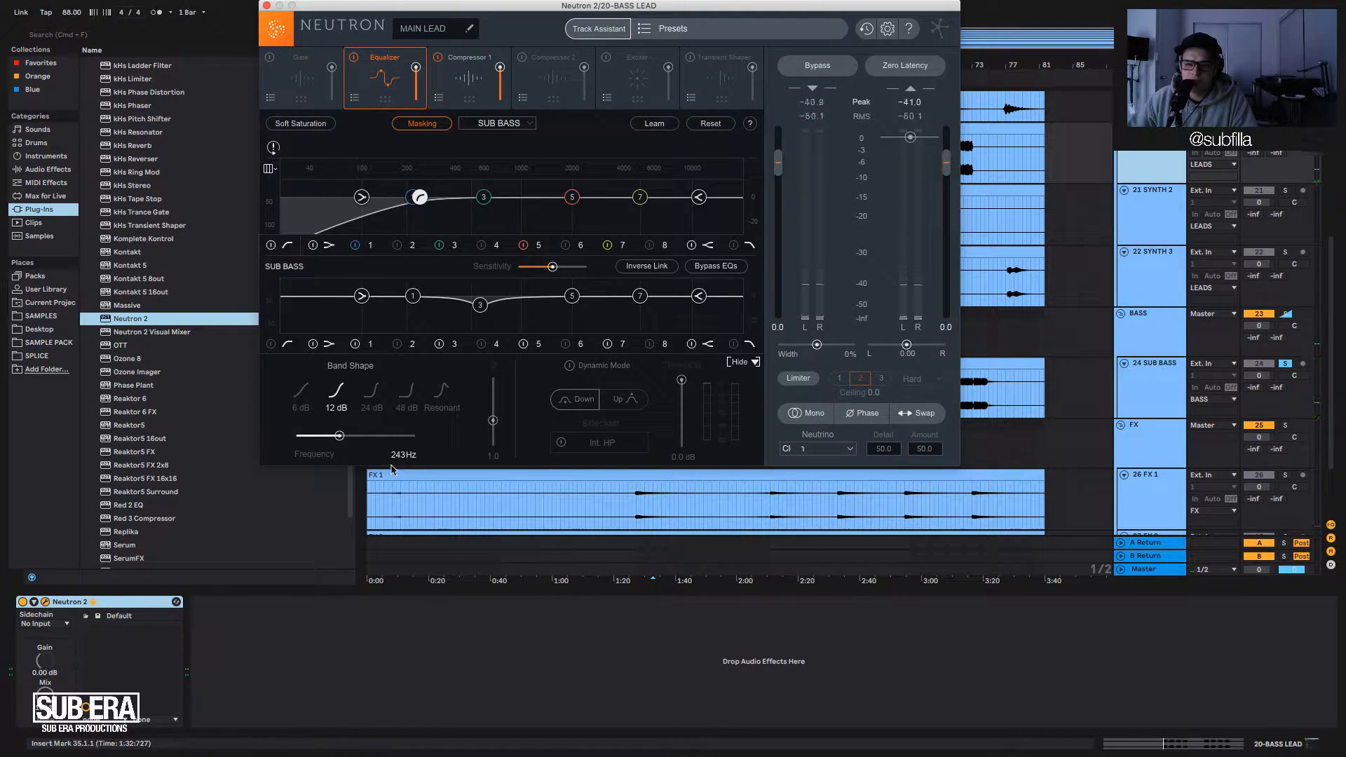
left_click(406, 394)
left_click_drag(420, 198, 414, 197)
key("space")
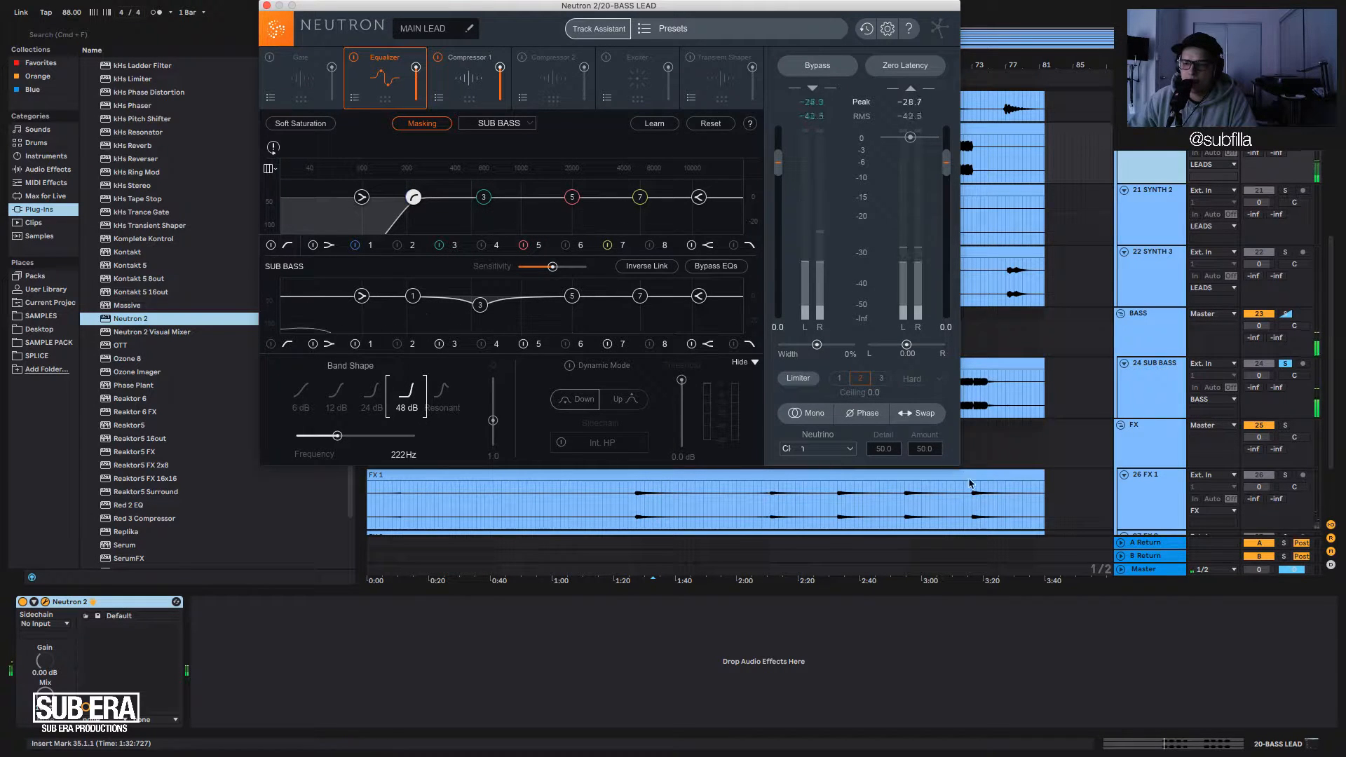
Lower the MAIN LEAD high-pass cutoff to about 196 Hz during playback and turn off the masking comparison.
left_click_drag(863, 8, 880, 138)
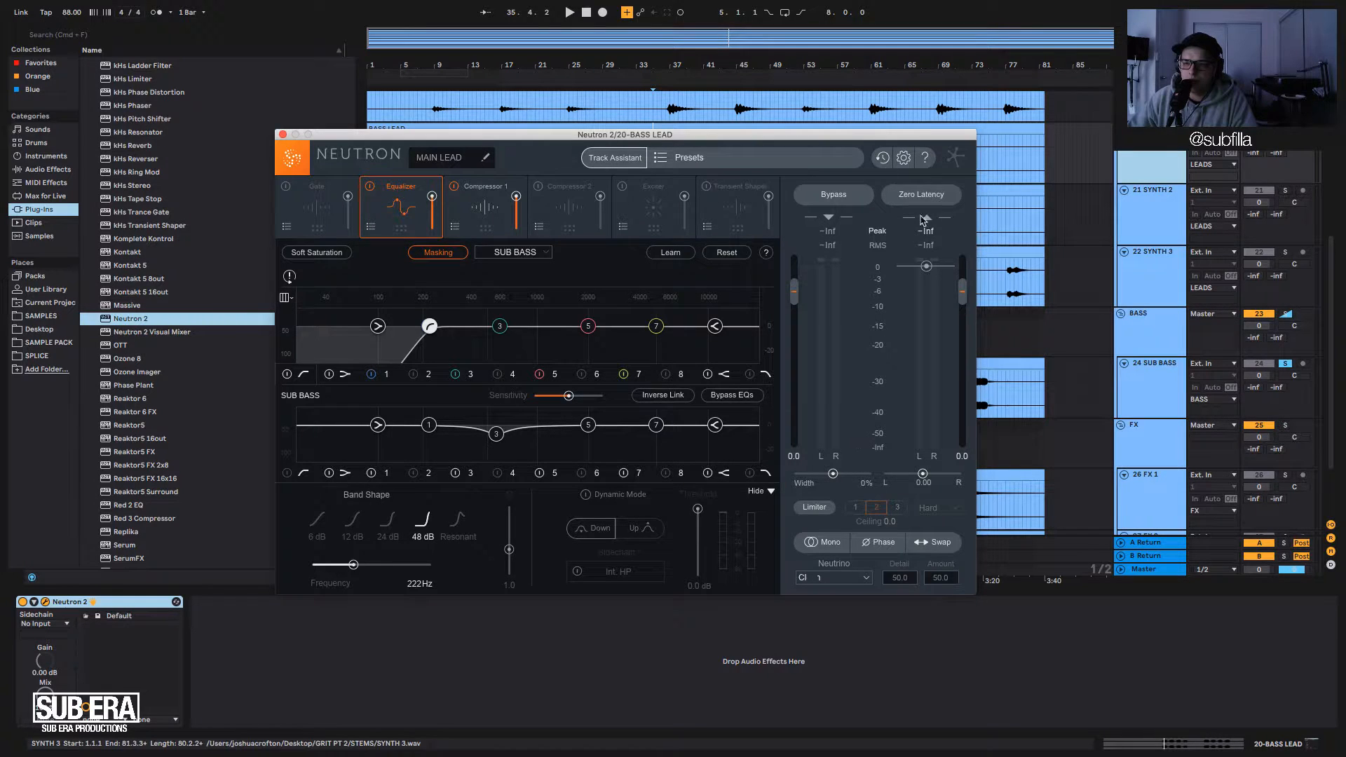
key("space")
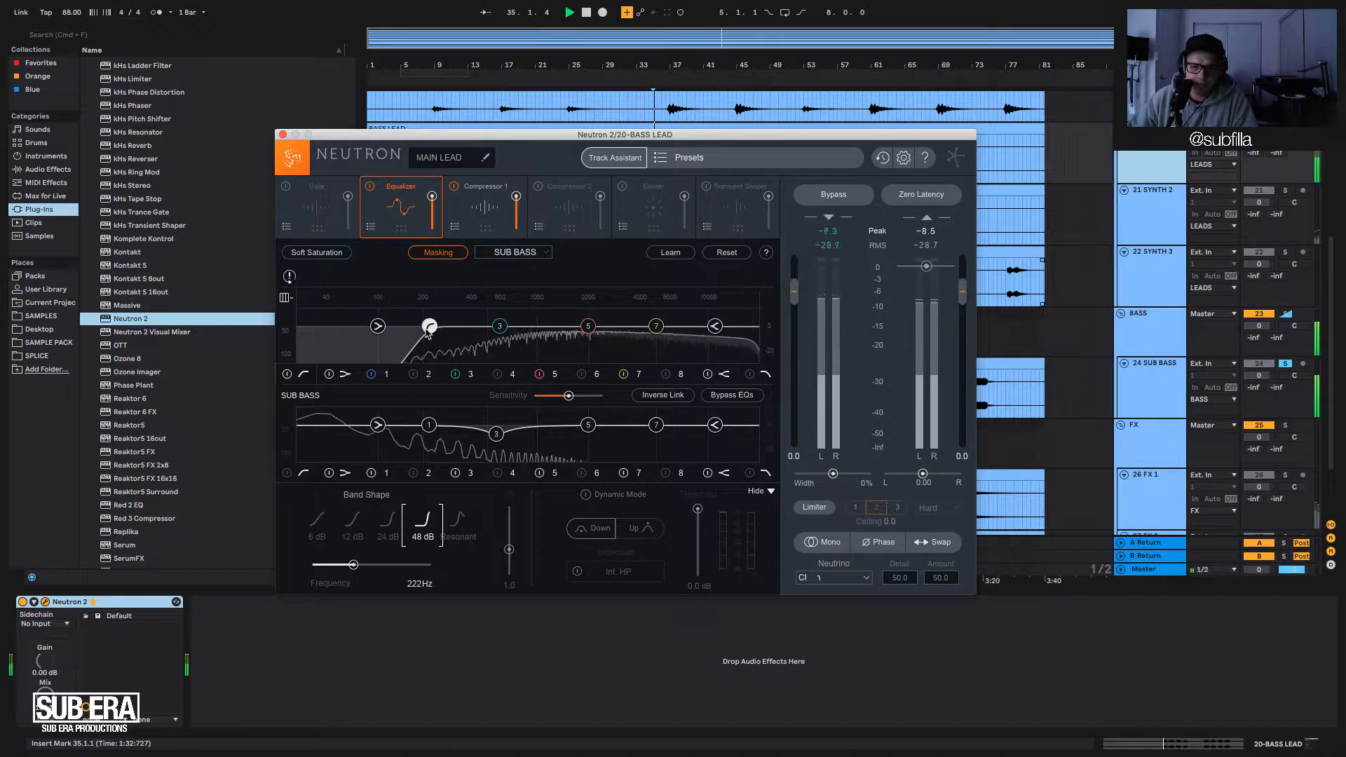
left_click_drag(424, 329, 421, 330)
key("space")
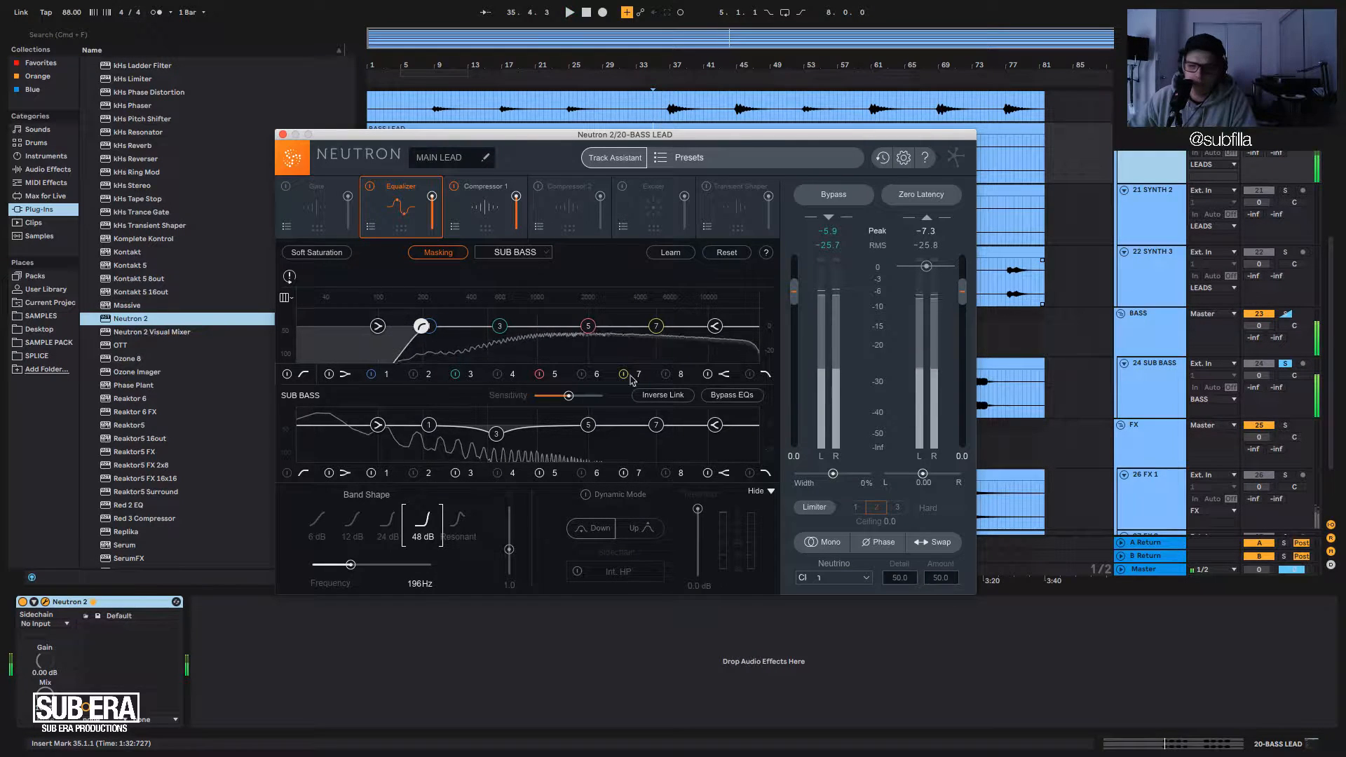
left_click(438, 252)
Audition the MAIN LEAD high-pass cutoff at about 522 Hz and at about 355 Hz during playback.
key("space")
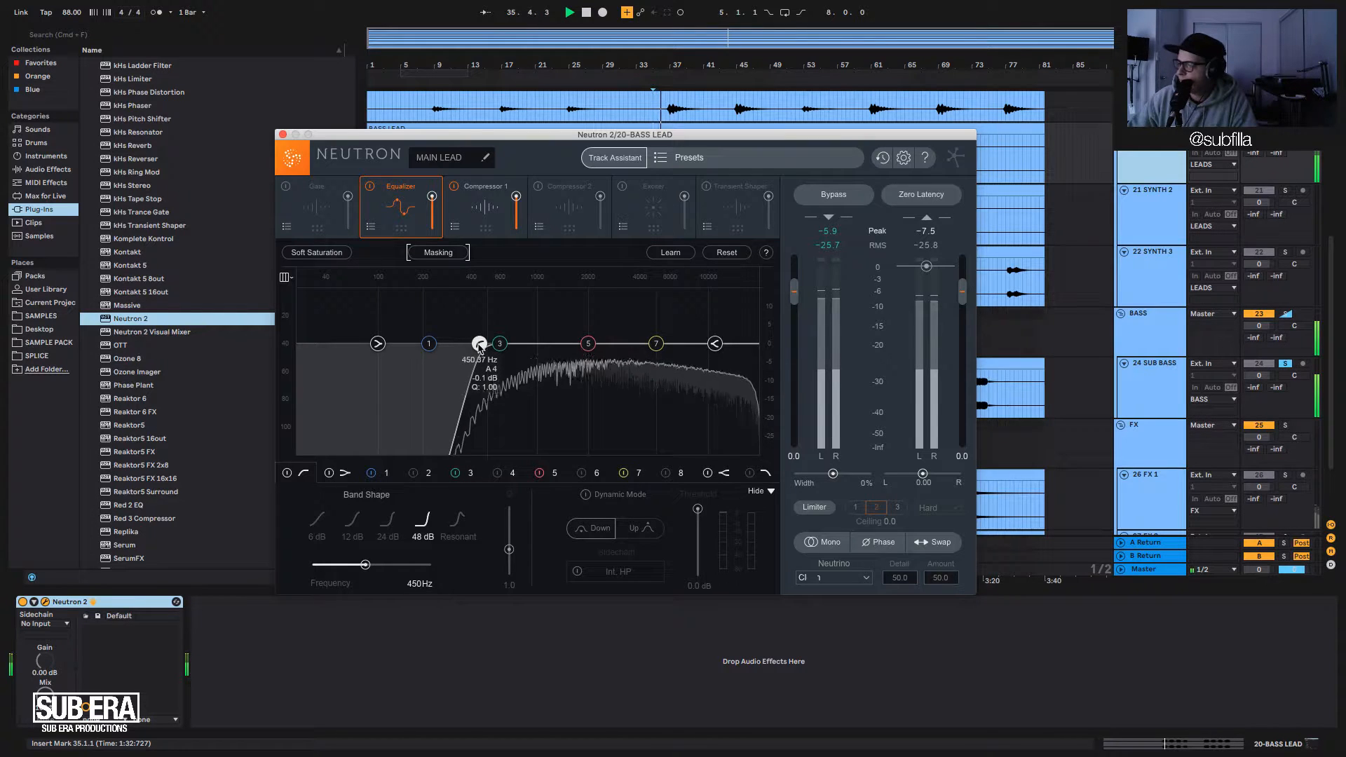
mouse_move(474, 345)
left_mouse_down()
mouse_move(445, 346)
mouse_move(522, 345)
mouse_move(490, 343)
left_mouse_up()
key("space")
key("space")
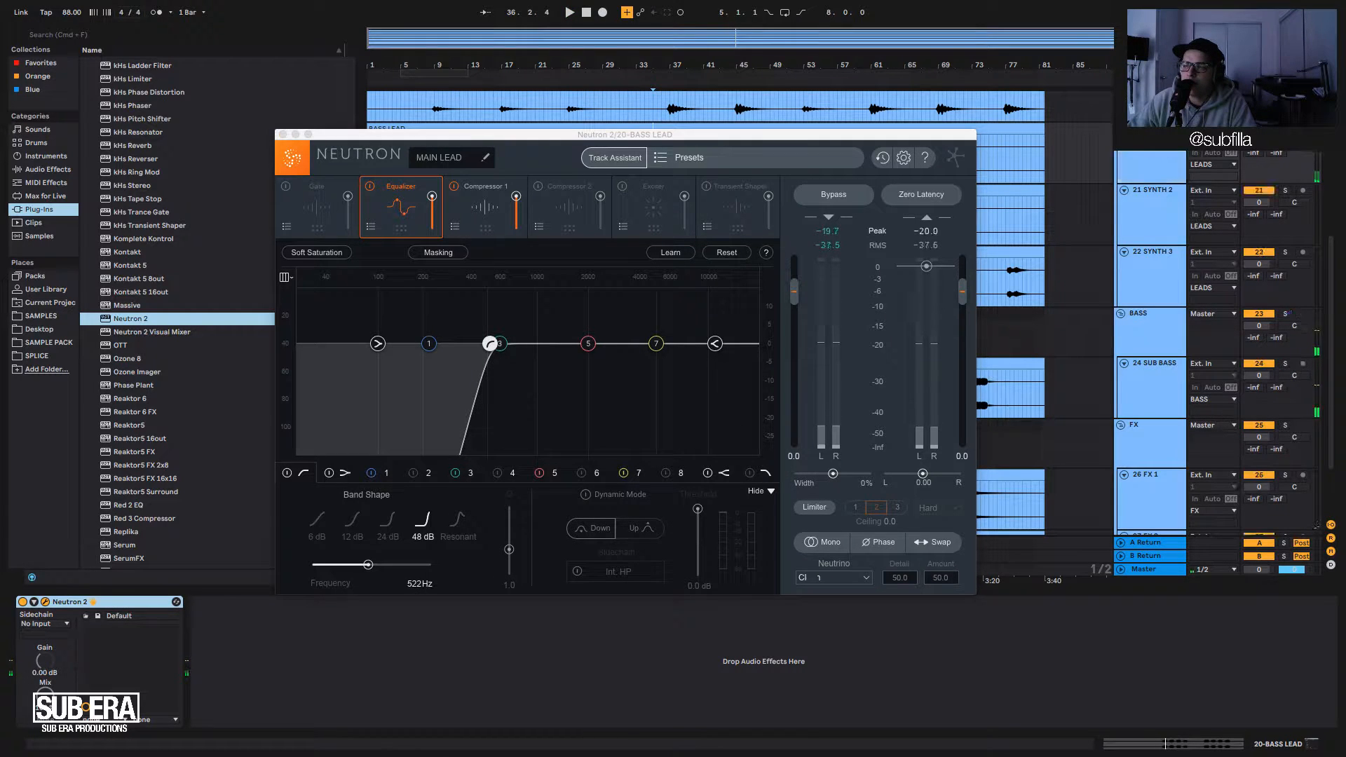
key("space")
left_click_drag(490, 344, 465, 335)
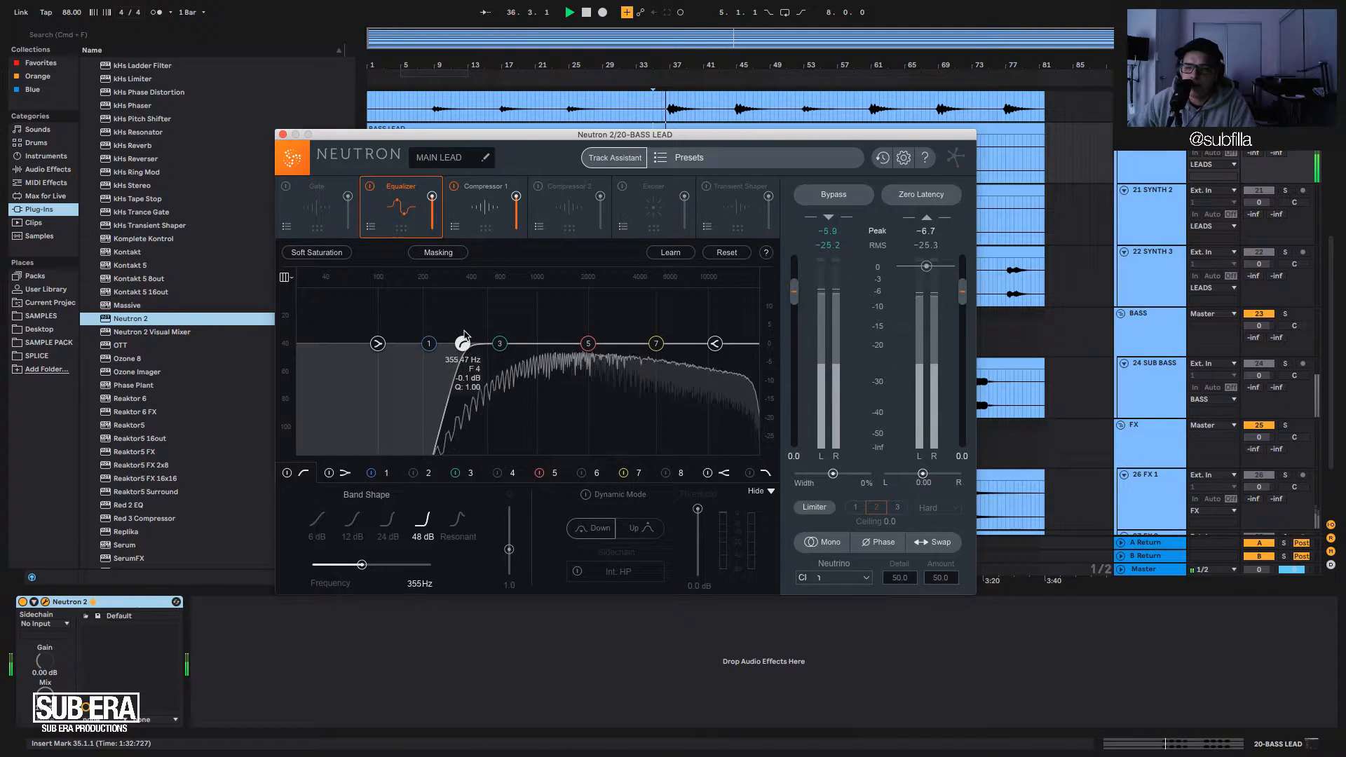
key("space")
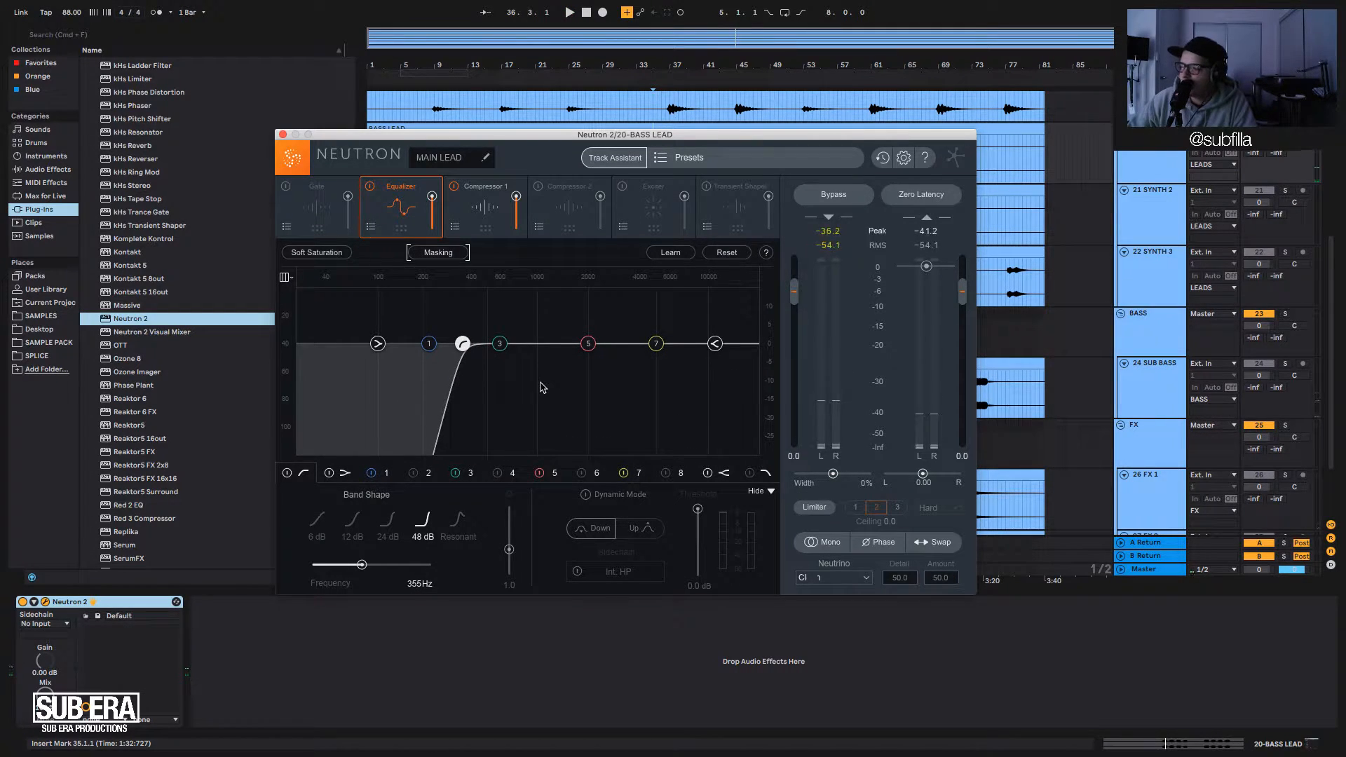
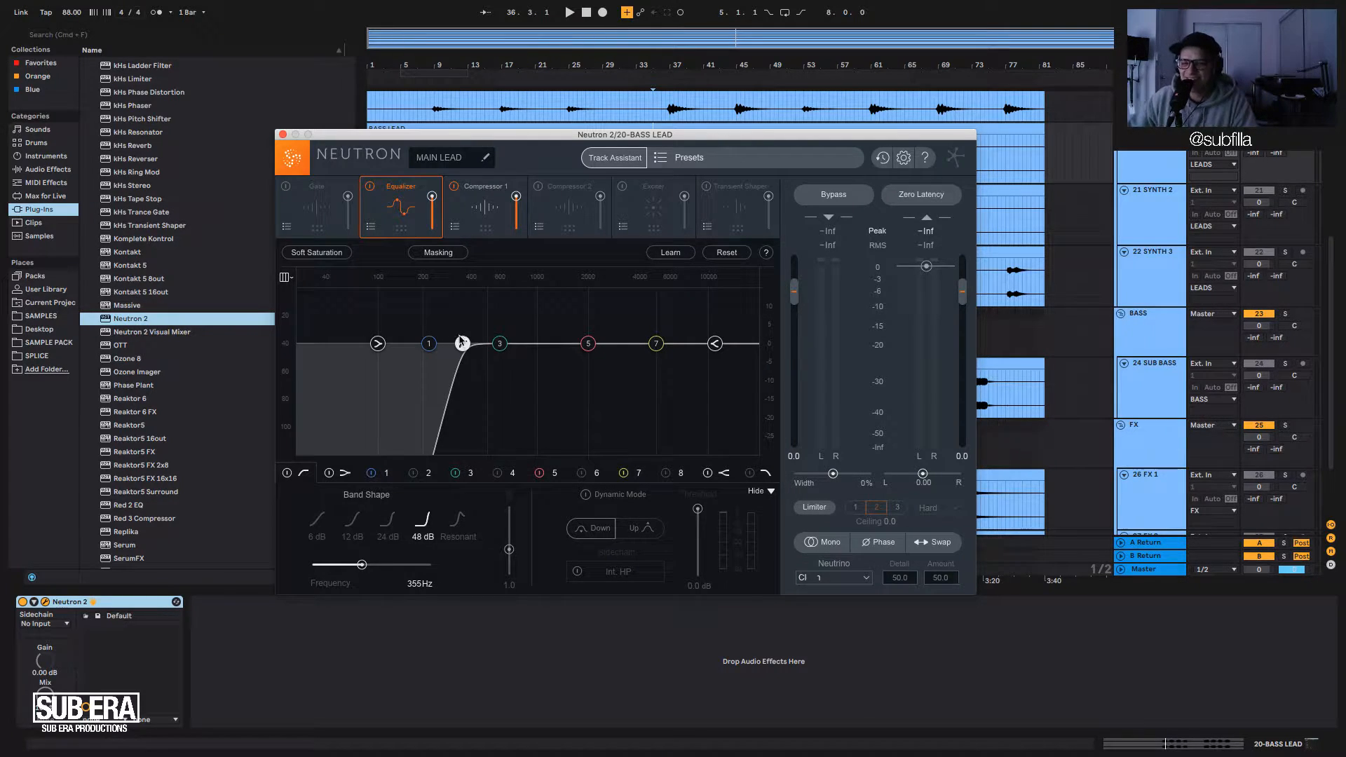
Sweep the MAIN LEAD high-pass cutoff between about 240 and 408 Hz during playback, ending at about 250 Hz.
left_click_drag(463, 344, 435, 344)
key("space")
key("space")
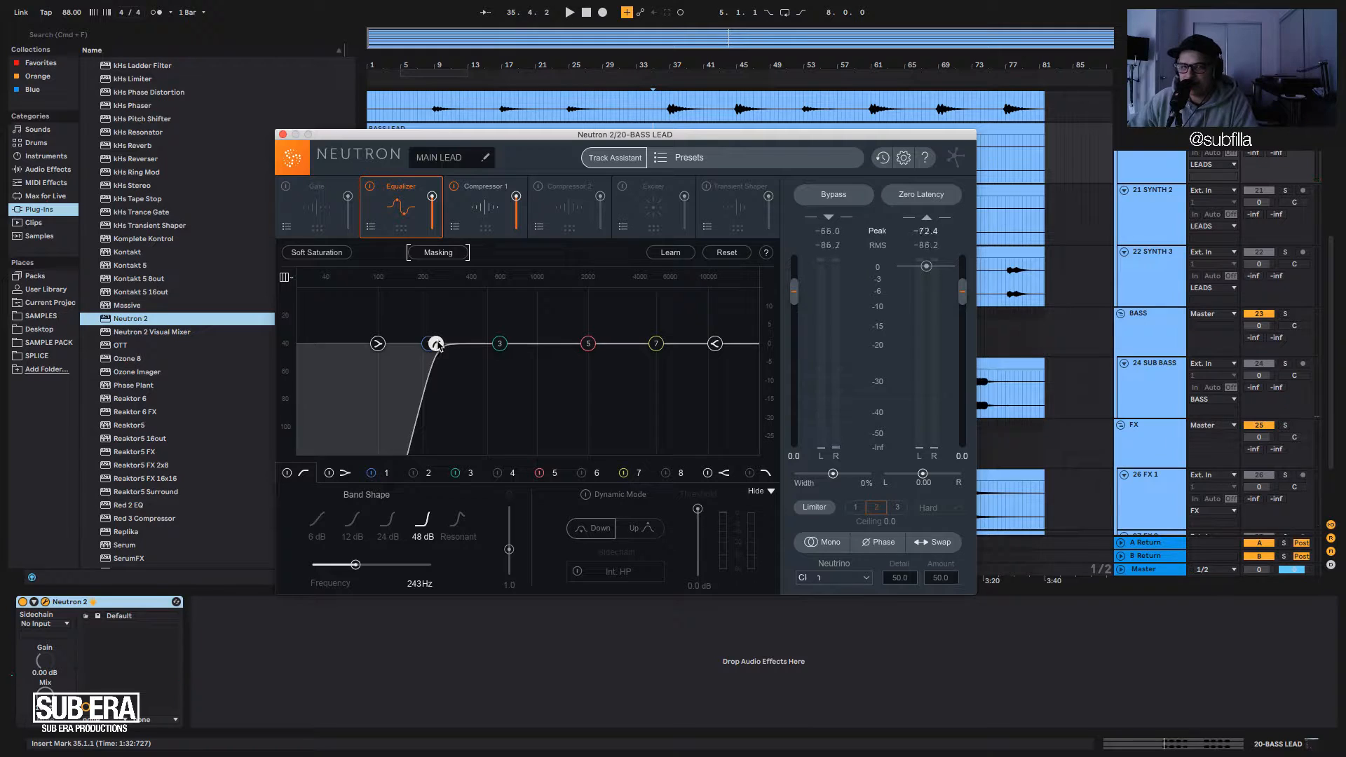
left_click_drag(444, 346, 444, 345)
key("space")
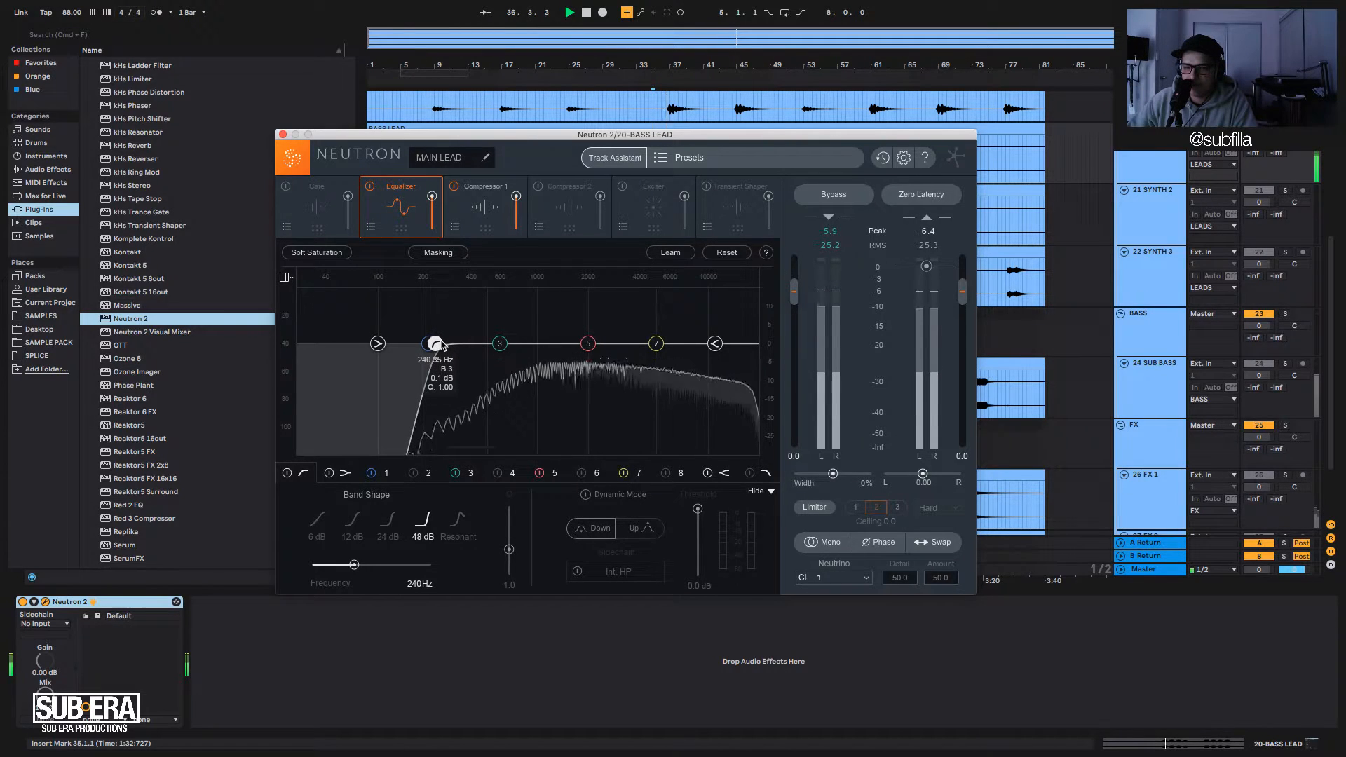
left_click_drag(432, 345, 421, 344)
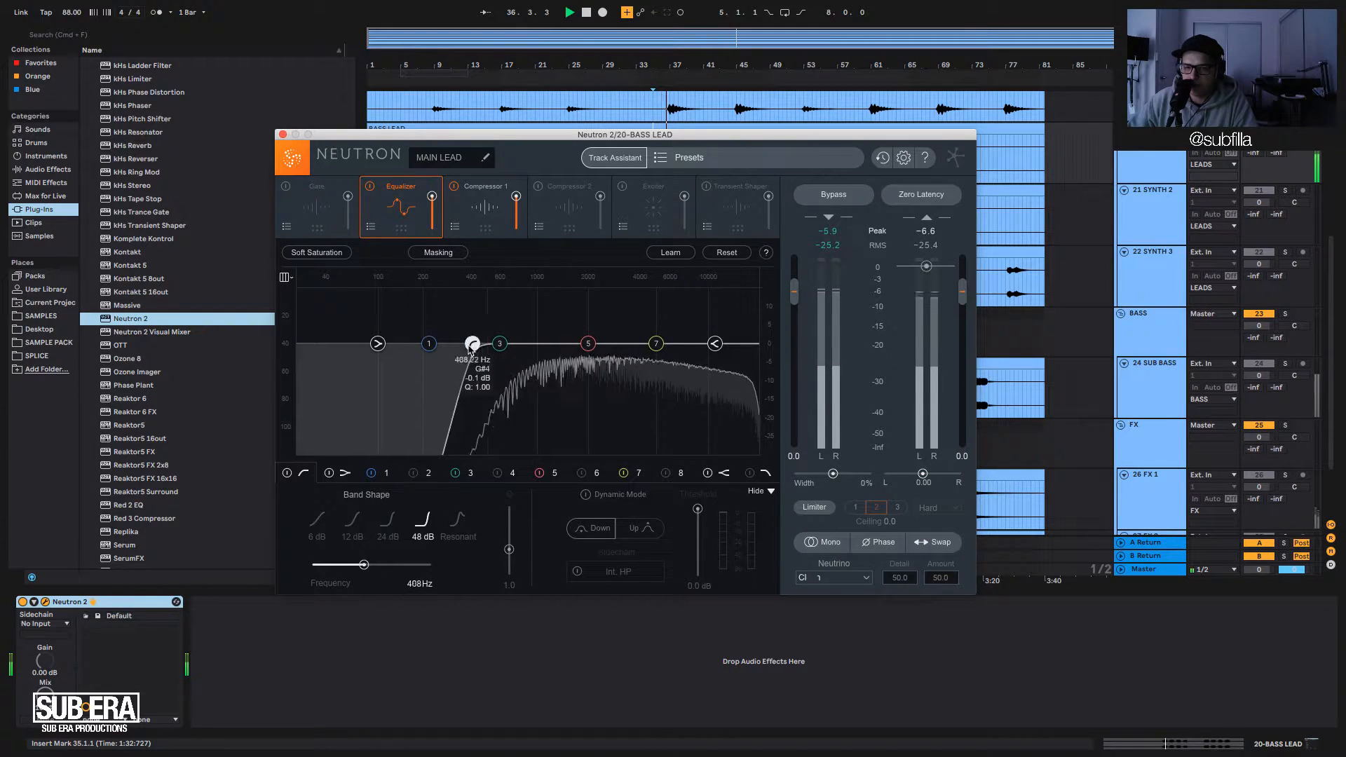
left_click_drag(472, 345, 444, 351)
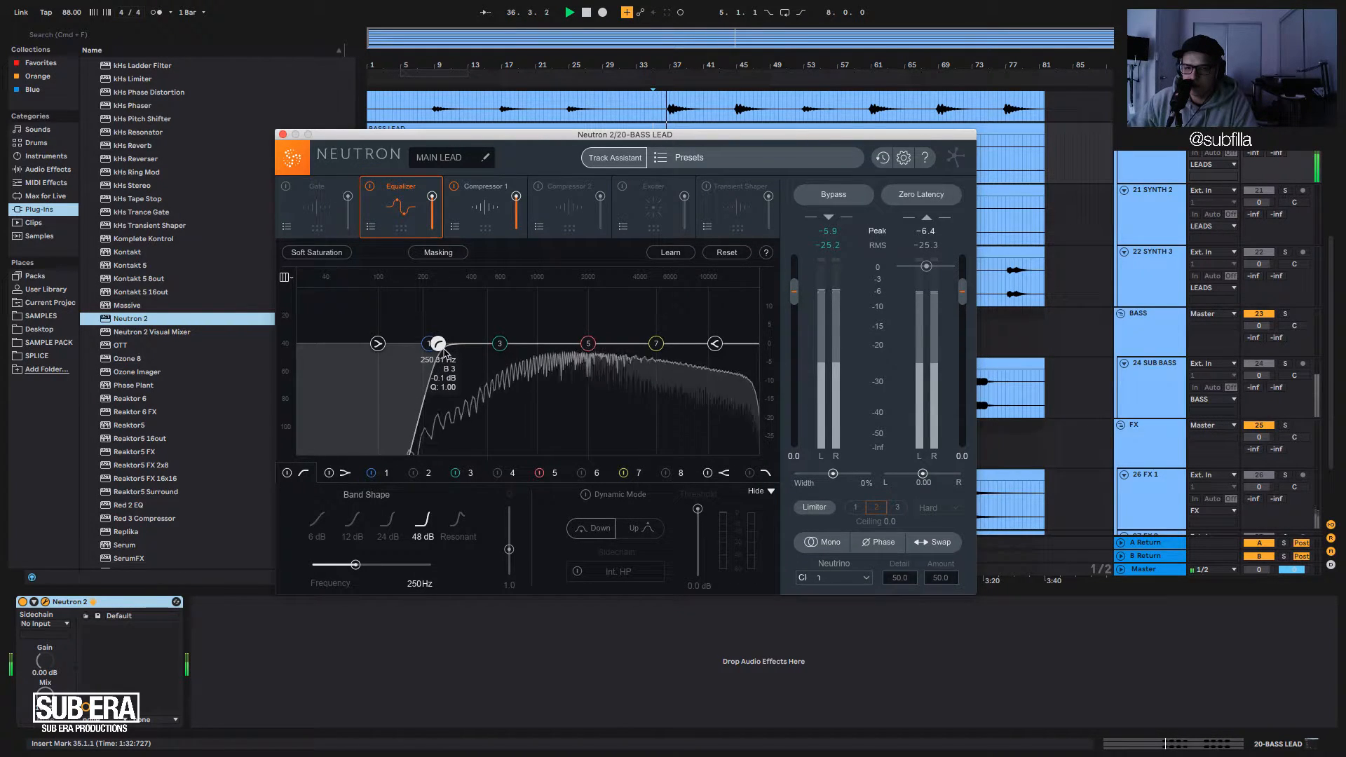
key("space")
Set the MAIN LEAD high-pass filter to a 24 dB slope with the cutoff at about 300 Hz.
left_click(388, 522)
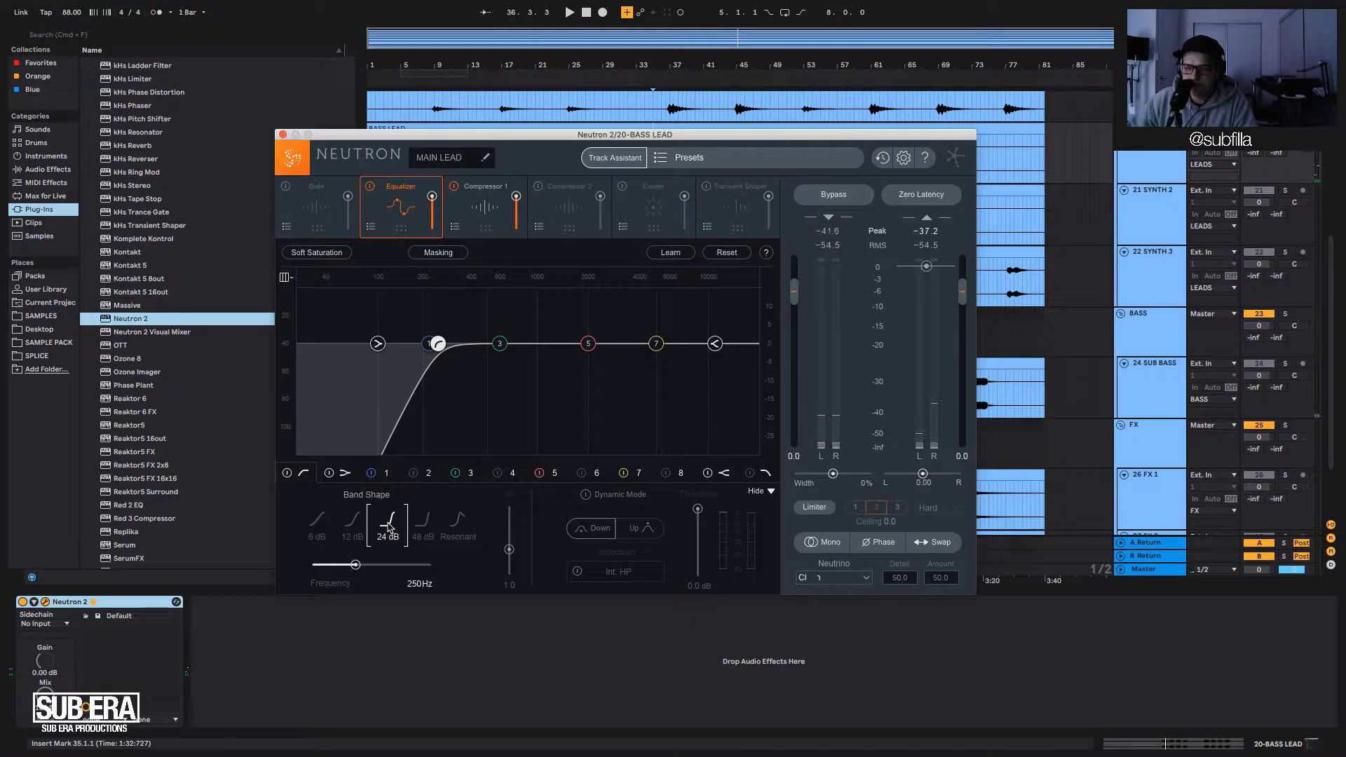
key("space")
left_click_drag(442, 349, 454, 350)
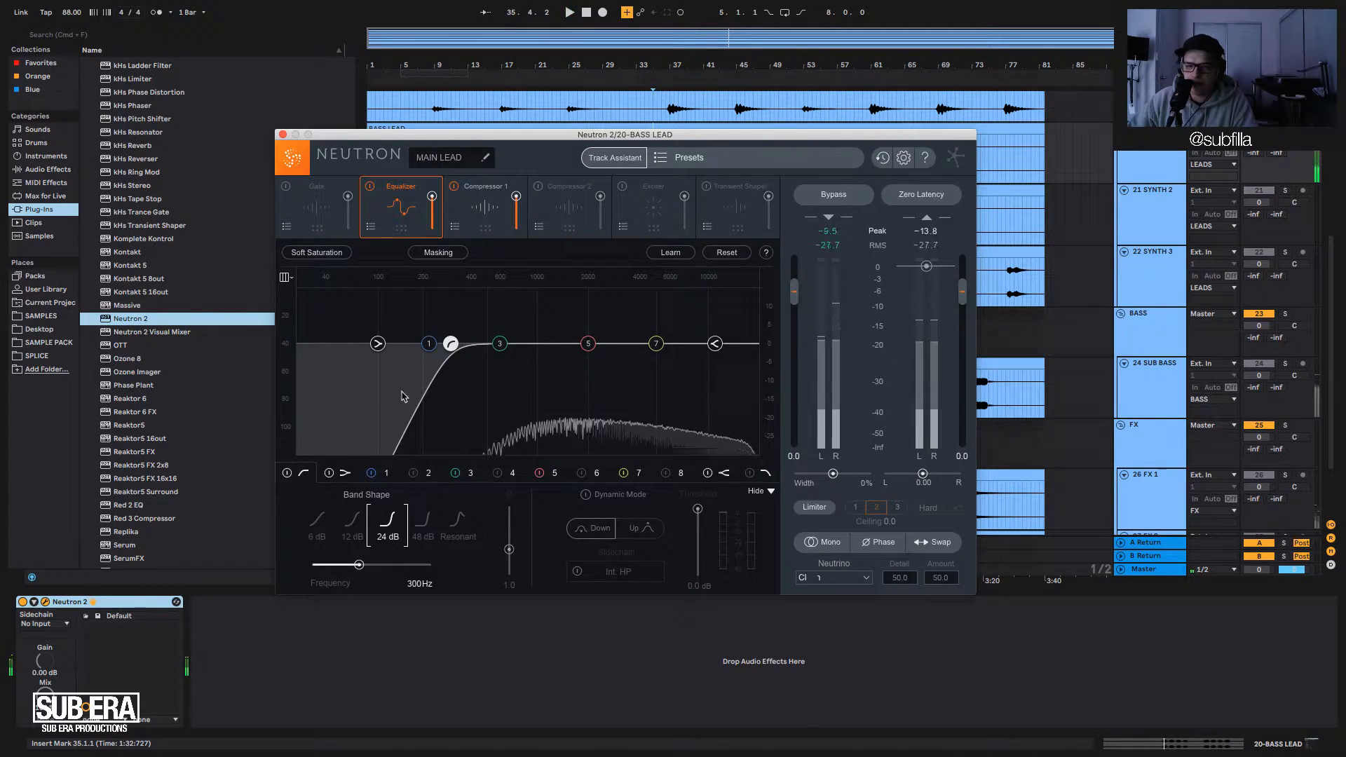
key("space")
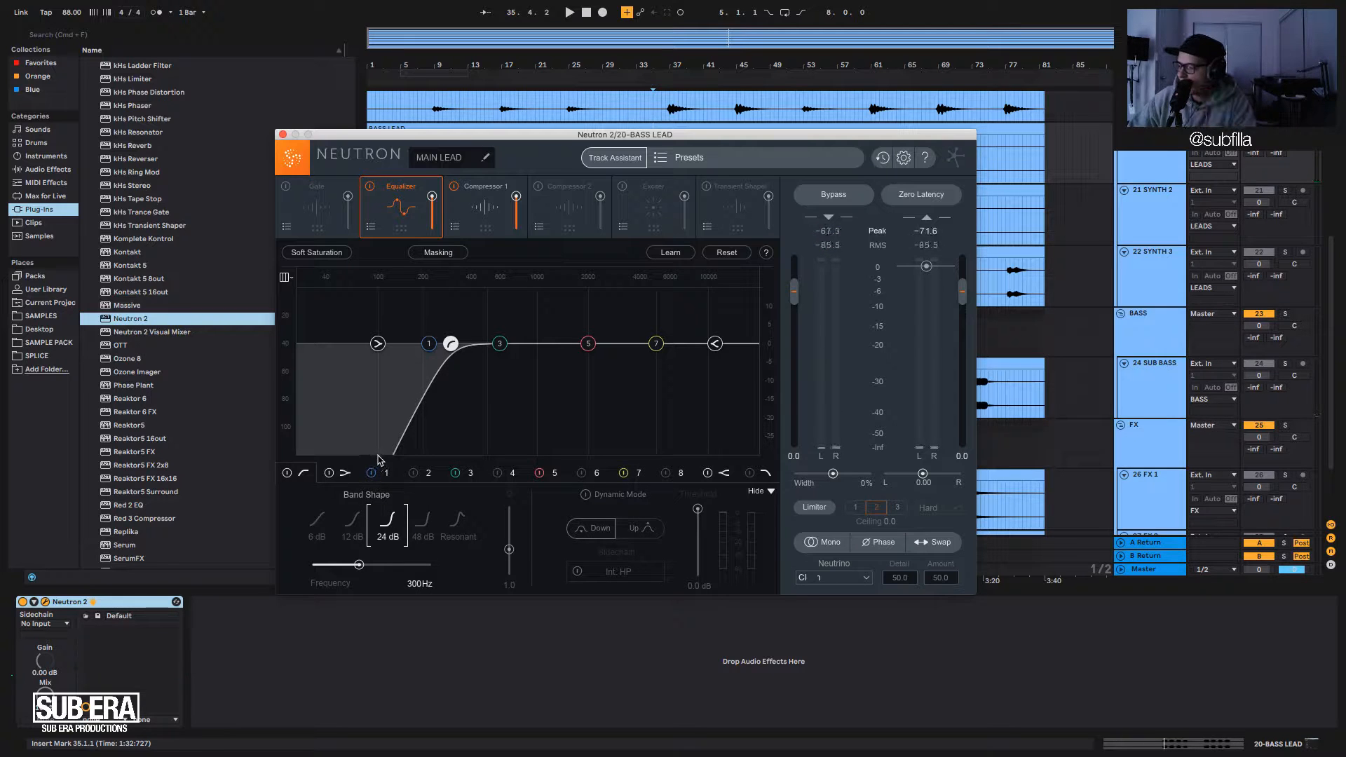
Shape the MAIN LEAD high shelf as a boost of about 0.9 dB at about 2054 Hz while listening.
key("space")
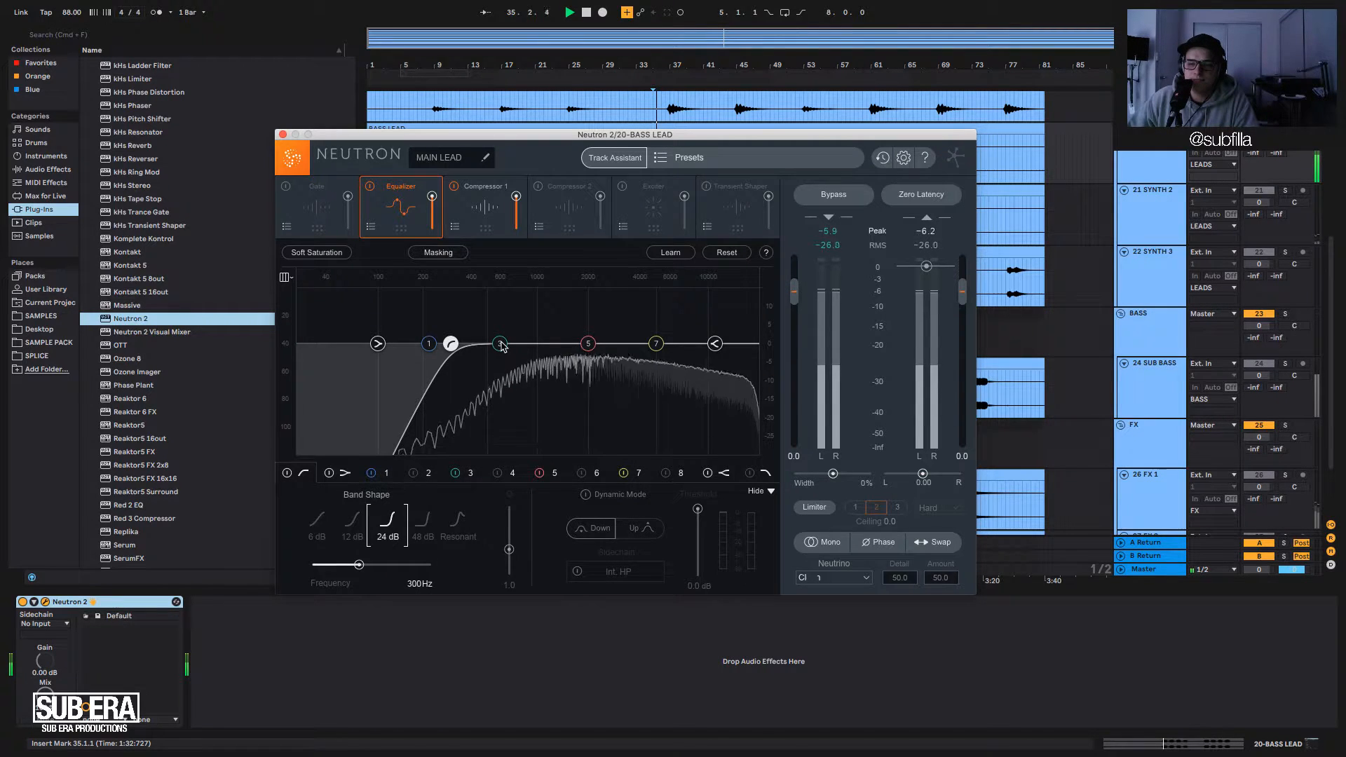
key("space")
left_click_drag(715, 342, 532, 342)
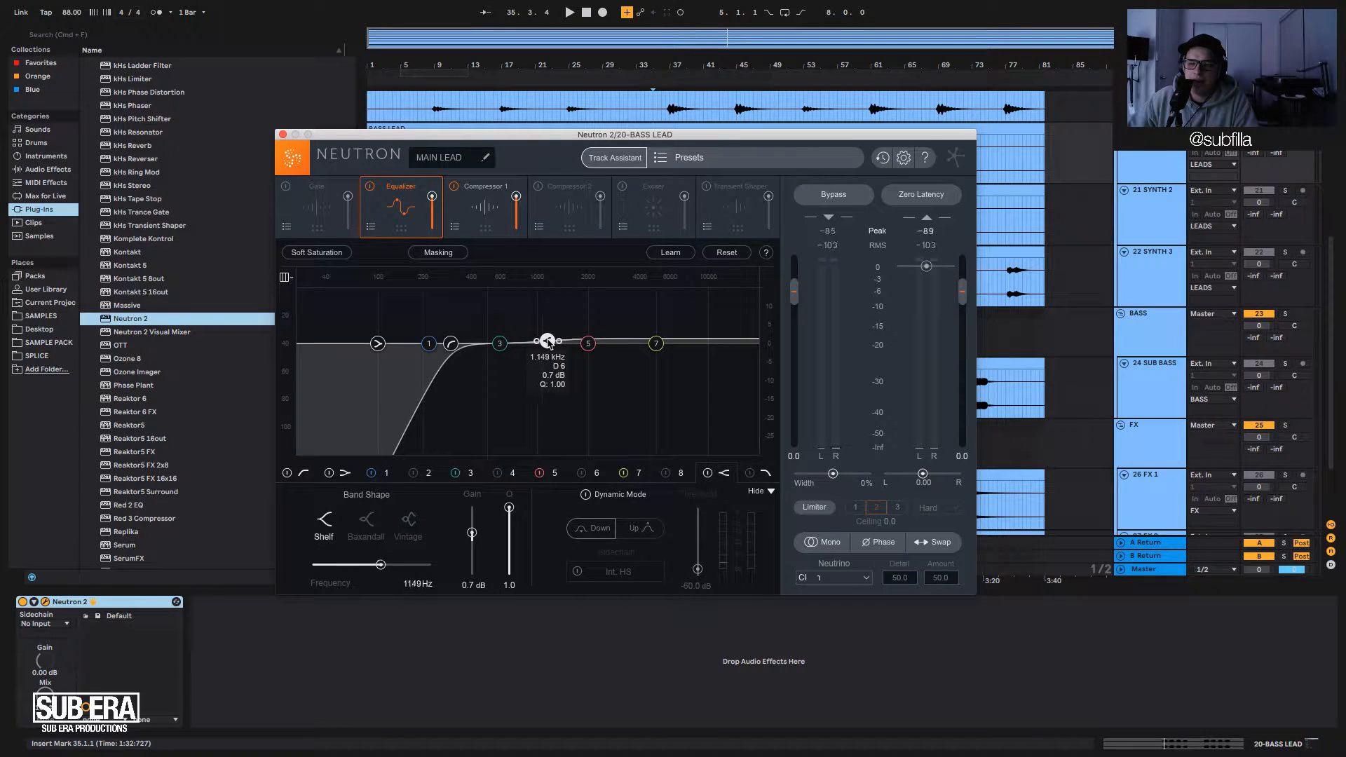
key("space")
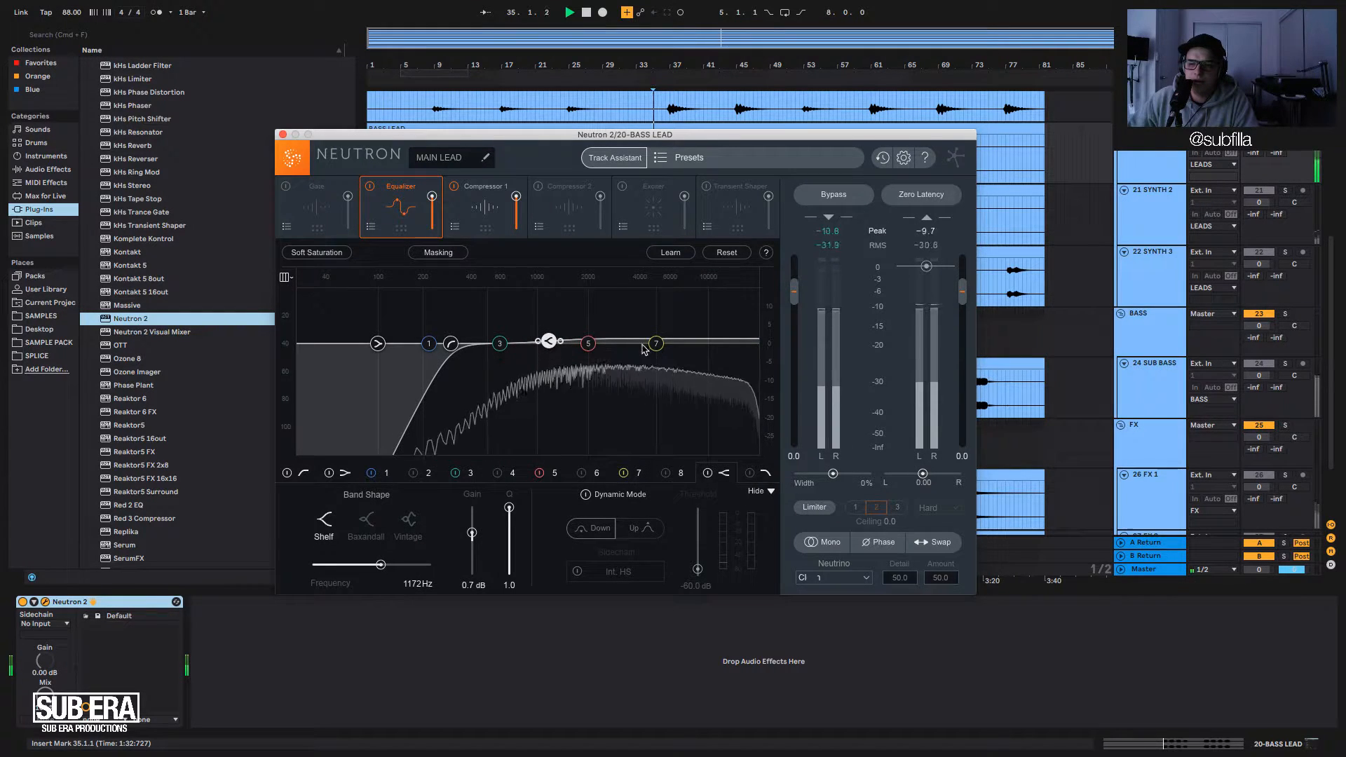
left_click_drag(551, 342, 607, 341)
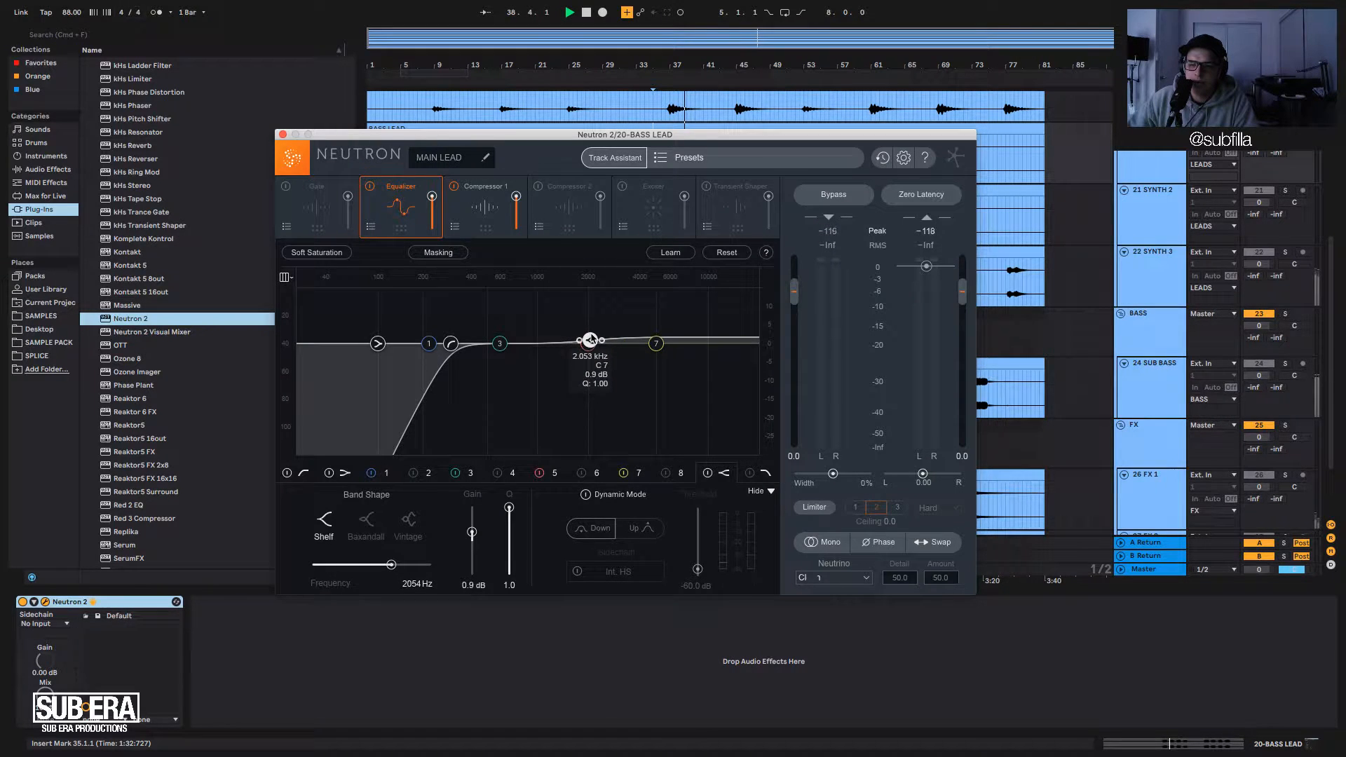
Enable the low-pass filter on the MAIN LEAD equalizer with a 48 dB slope at about 18121 Hz.
left_click(750, 473)
key("space")
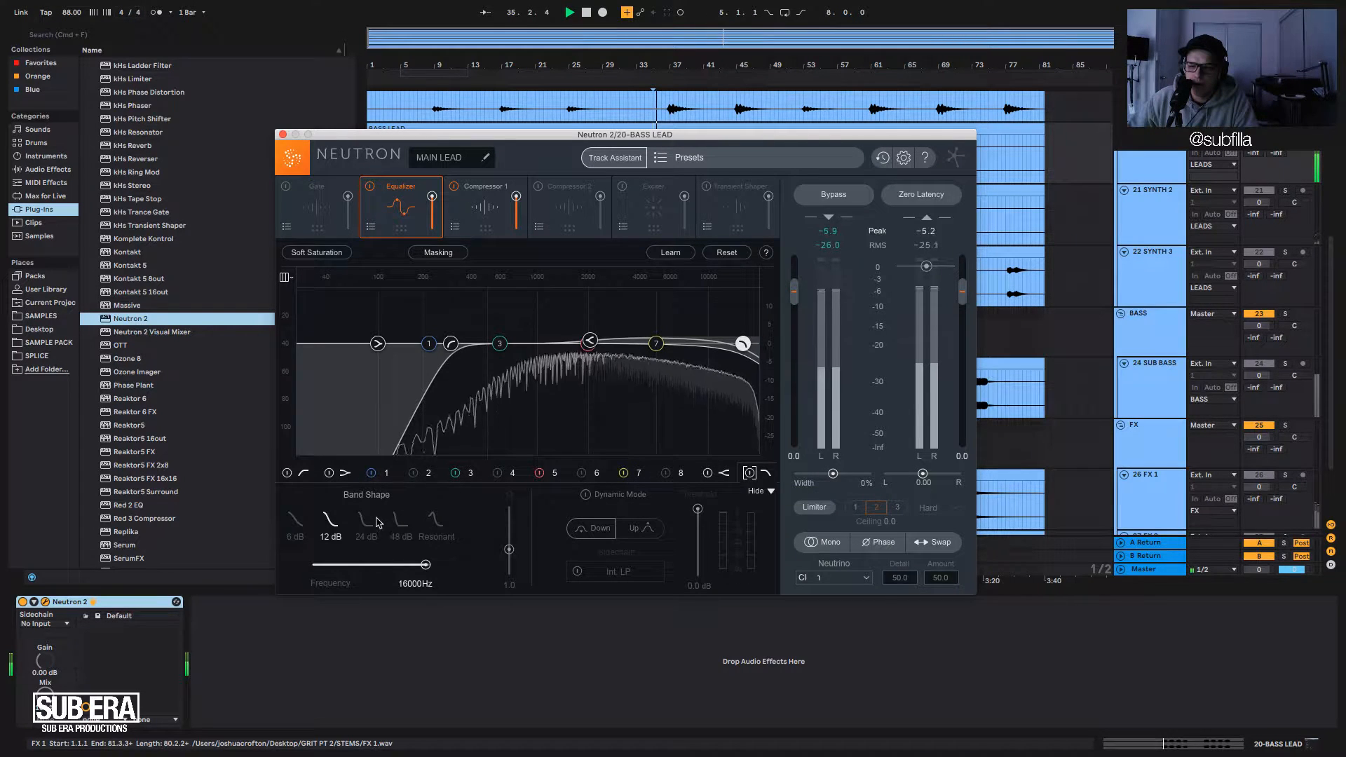
left_click(400, 521)
left_click_drag(743, 344, 753, 344)
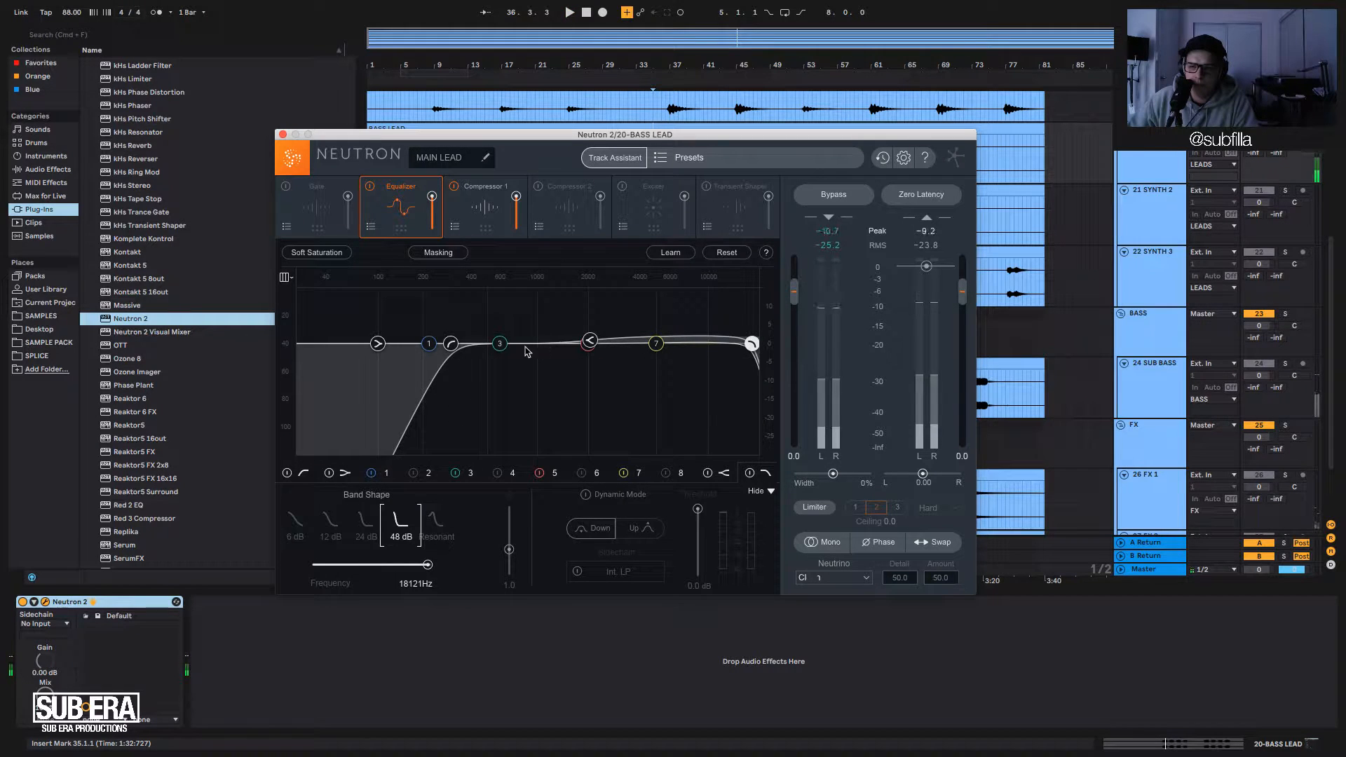
Show the MAIN LEAD's Compressor 1 and set it to Vintage Mode with True level detection.
left_click(483, 184)
key("space")
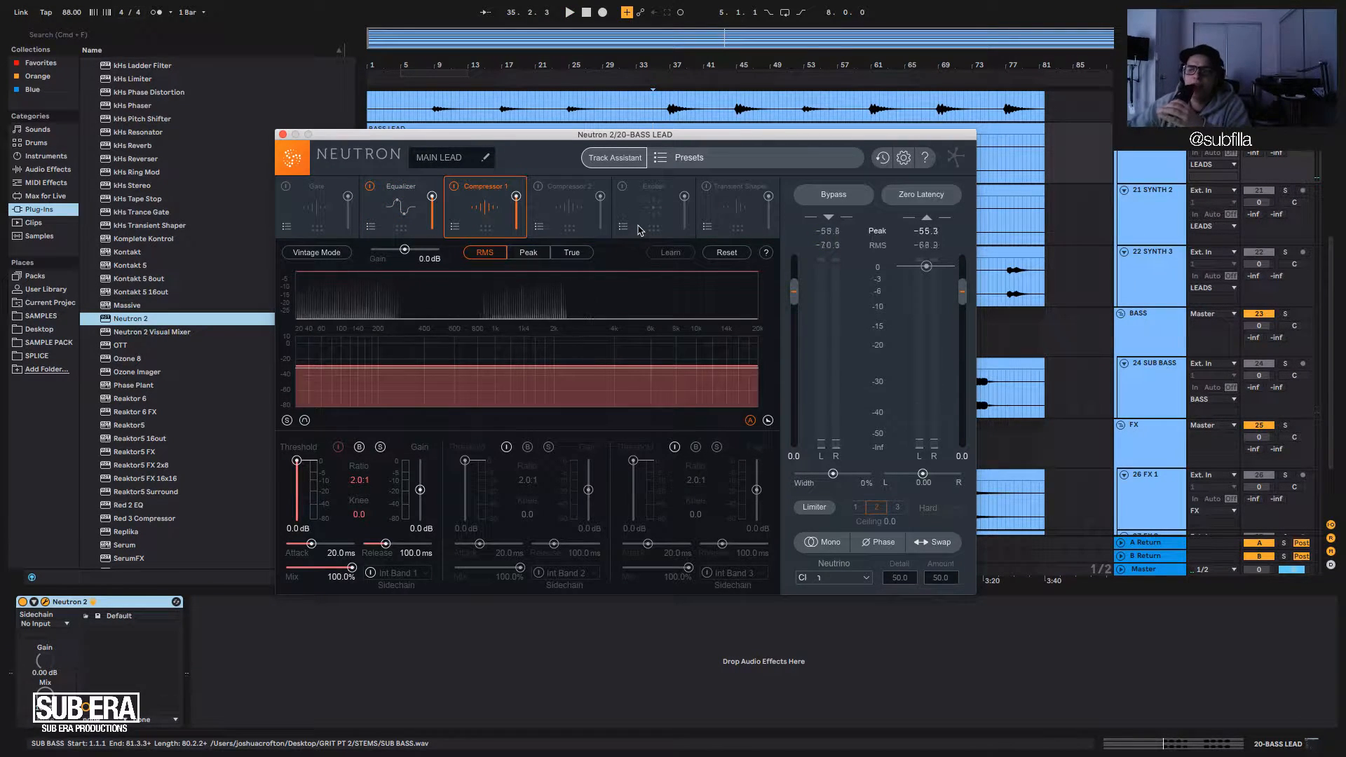
left_click(331, 256)
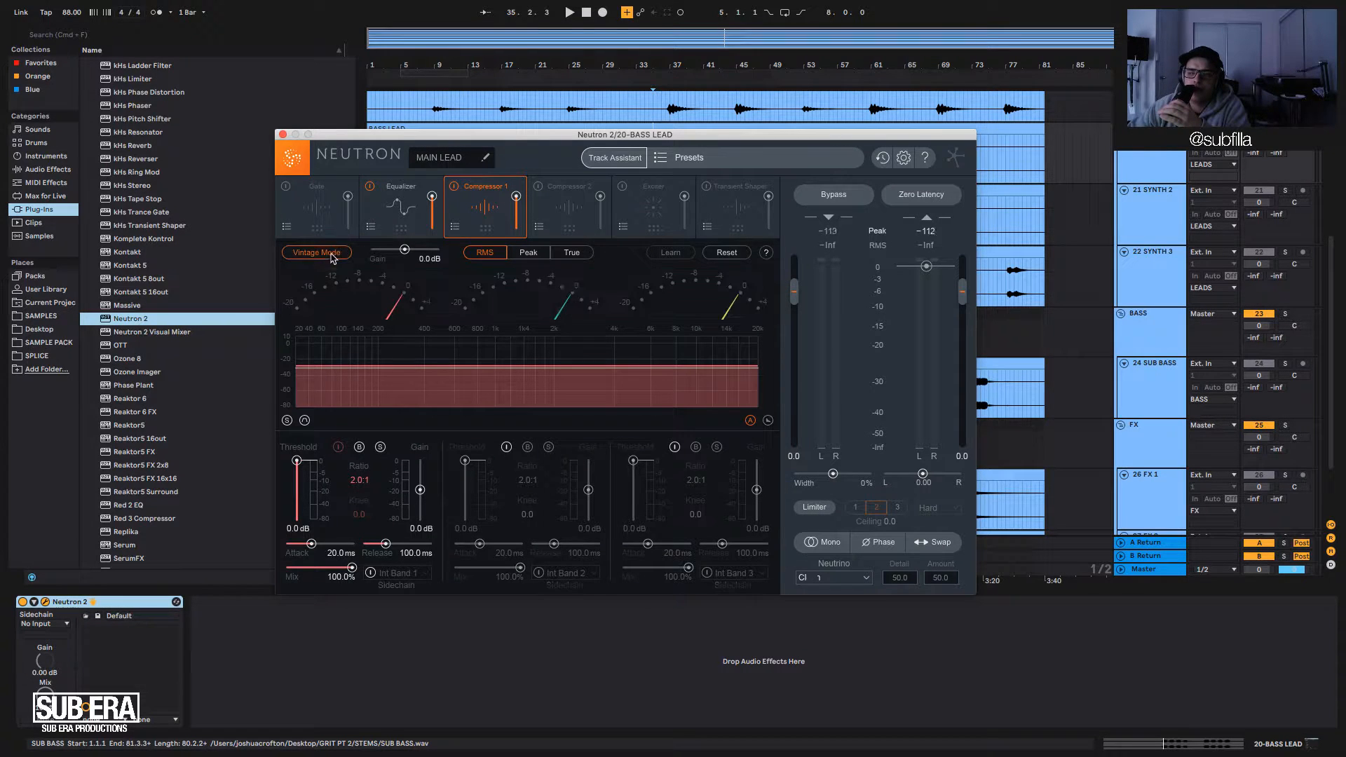
left_click(570, 254)
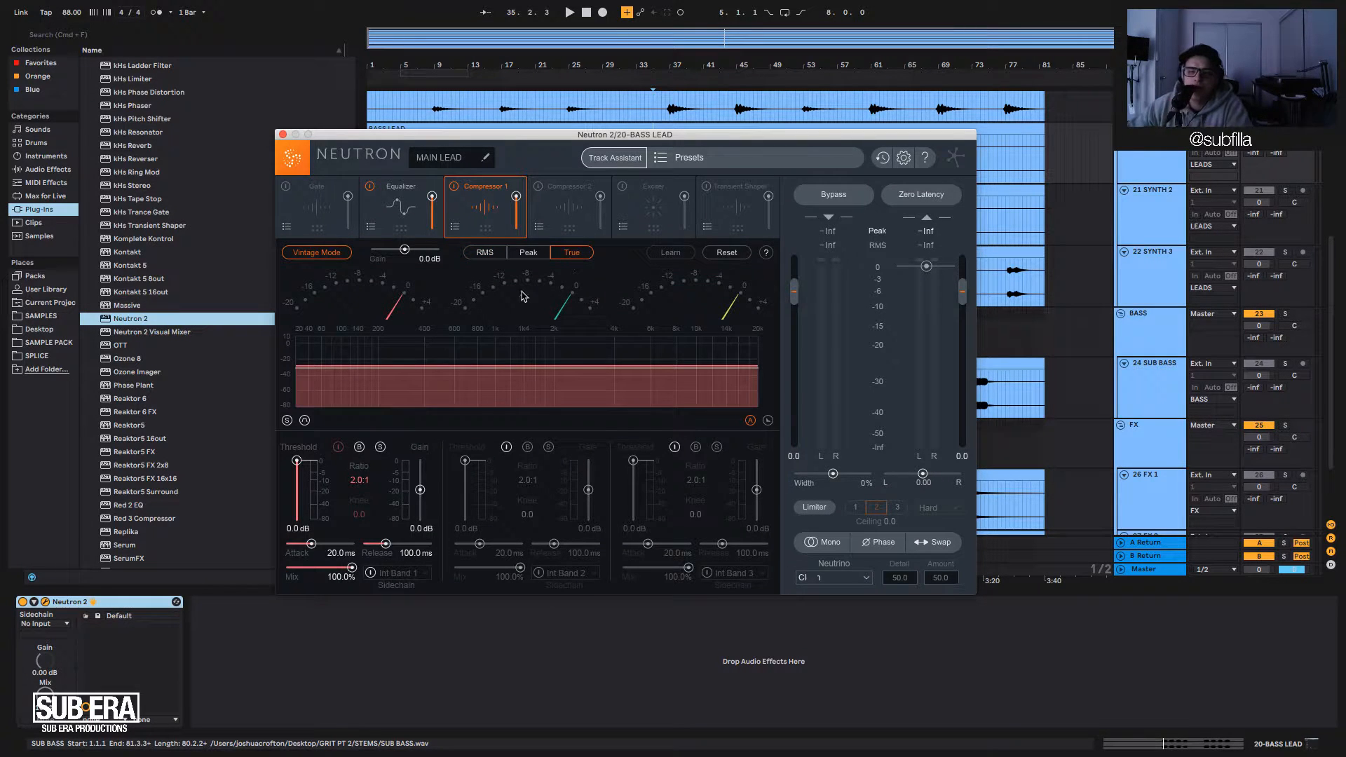
Enable the second band of MAIN LEAD's Compressor 1 with a -35.1 dB threshold, 21.3 ms attack and 59.72 ms release.
left_click(506, 447)
key("space")
left_click_drag(465, 462, 551, 546)
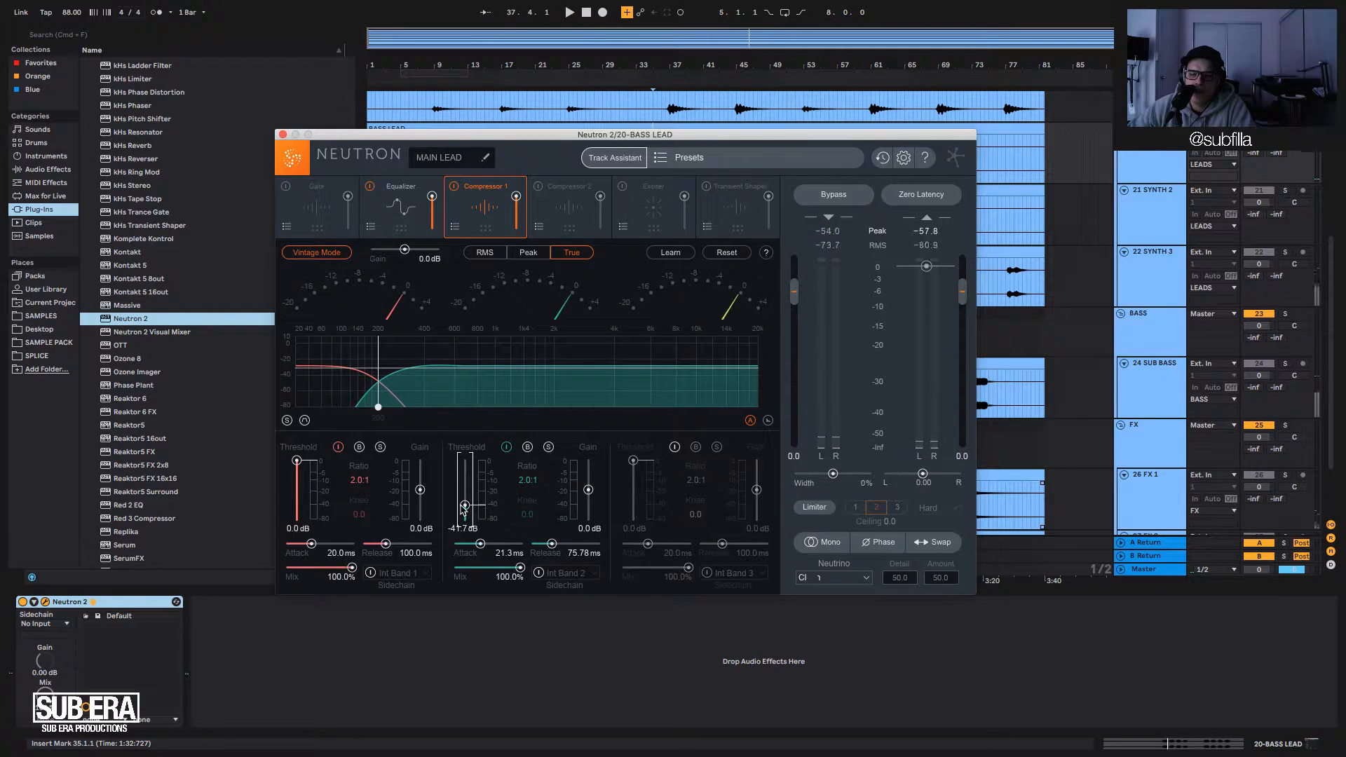
key("space")
left_click_drag(464, 505, 464, 502)
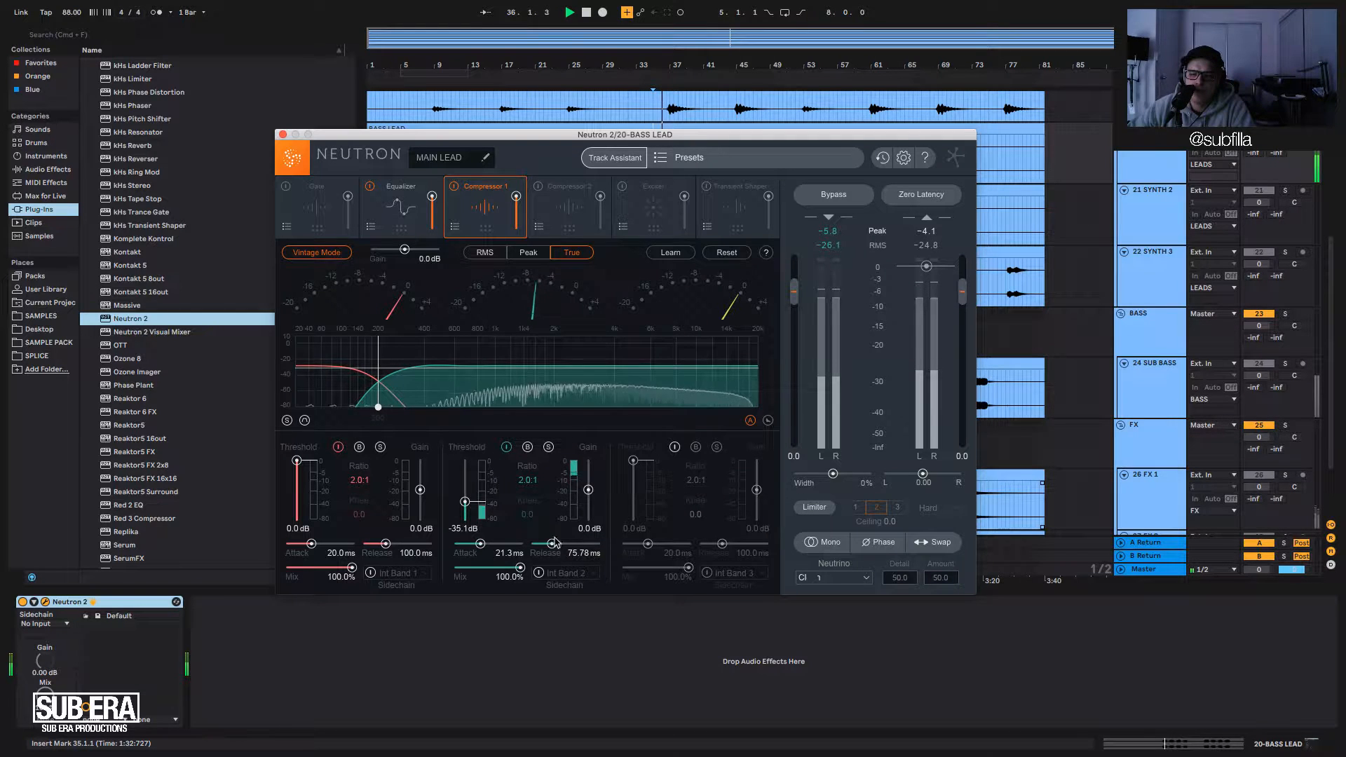
key("space")
left_click_drag(553, 544, 551, 544)
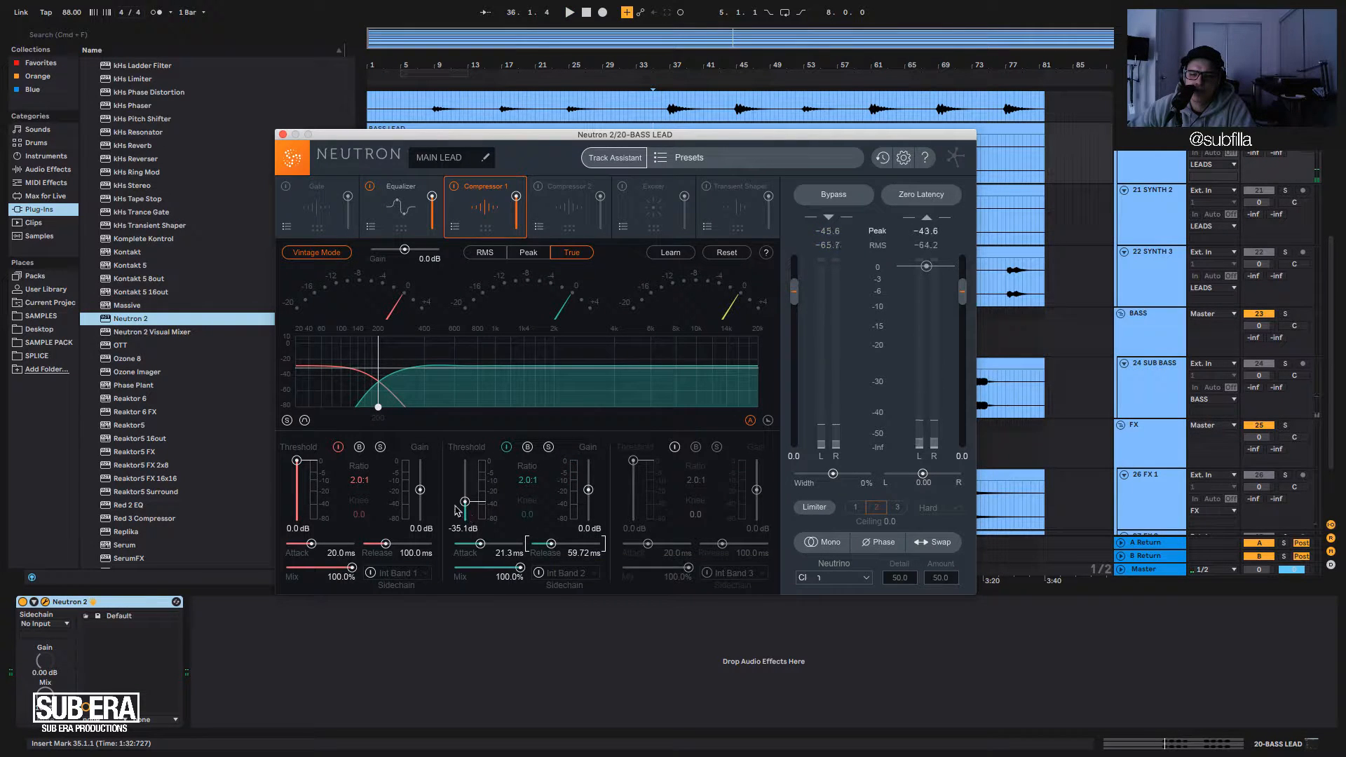
Set the second compressor band's threshold to -30.5 dB and its gain to 1.4 dB while auditioning.
left_click_drag(464, 499, 463, 492)
key("space")
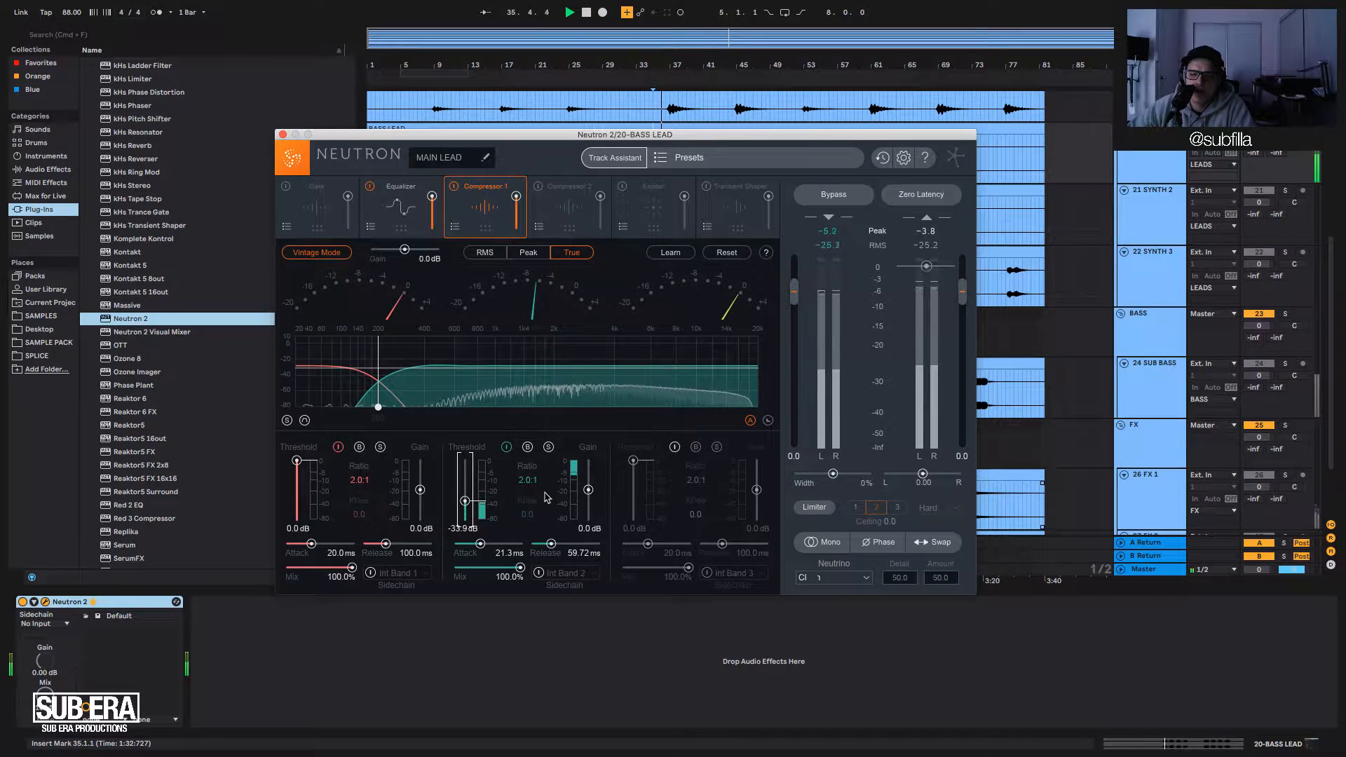
left_click_drag(466, 499, 466, 497)
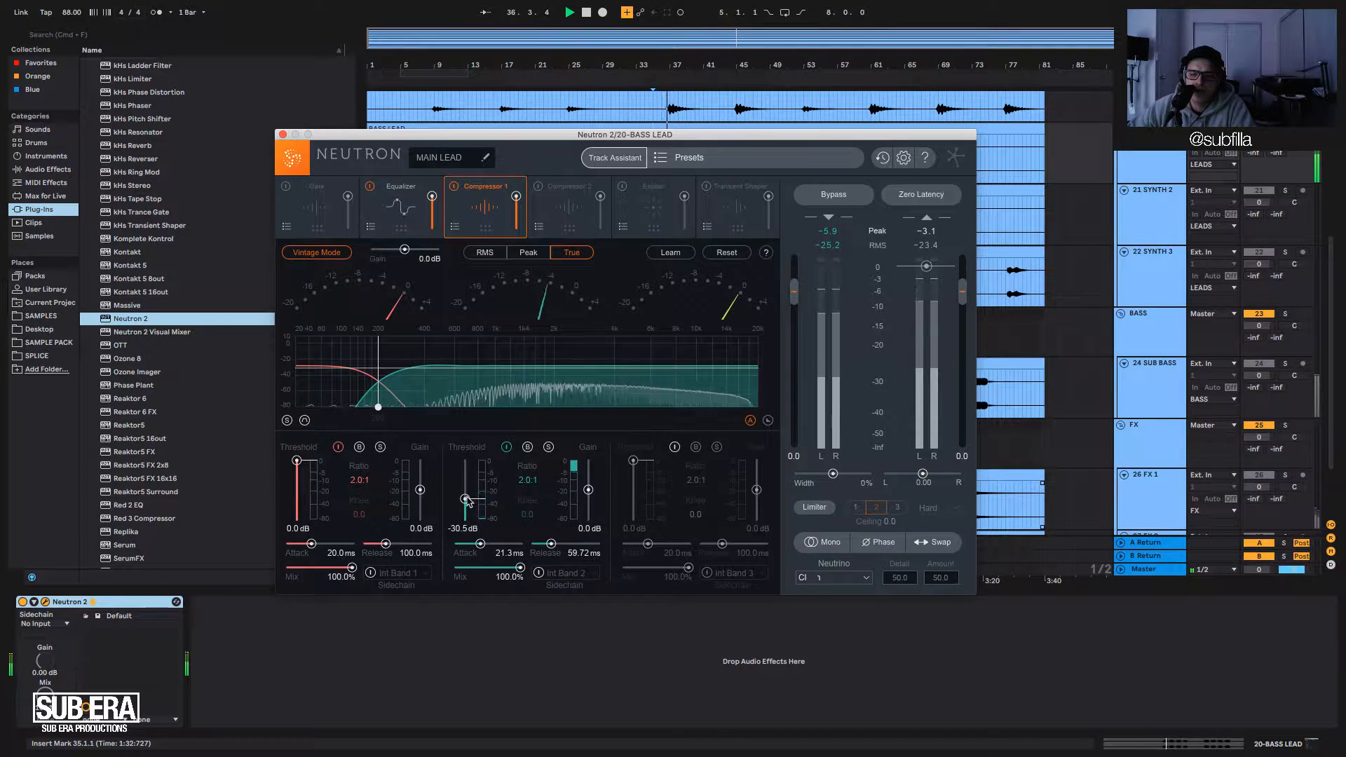
key("space")
key("space")
key("space")
left_click_drag(589, 490, 590, 489)
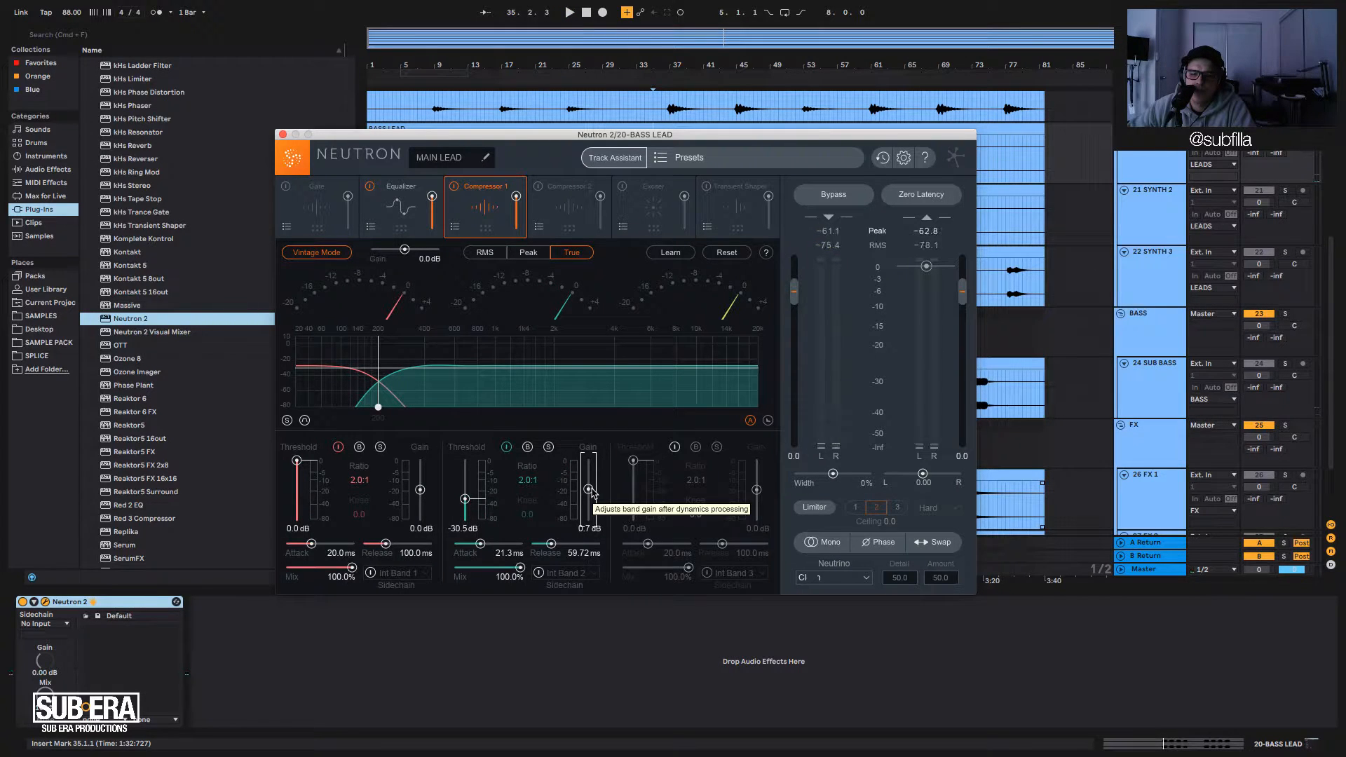
left_click_drag(589, 490, 590, 488)
key("space")
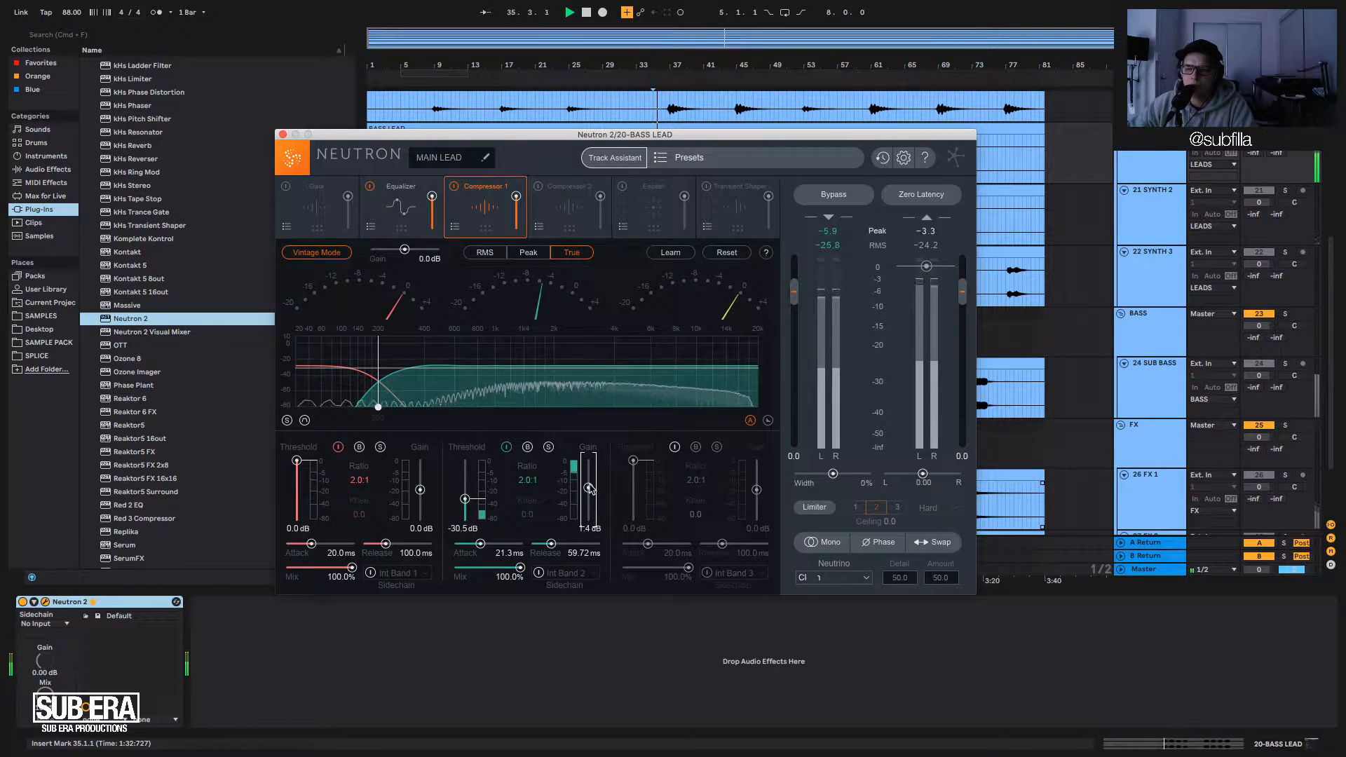
key("space")
Enable and solo the third compressor band, setting its threshold to -35.1 dB, attack to 21.3 ms and release to 67.39 ms.
left_click(675, 446)
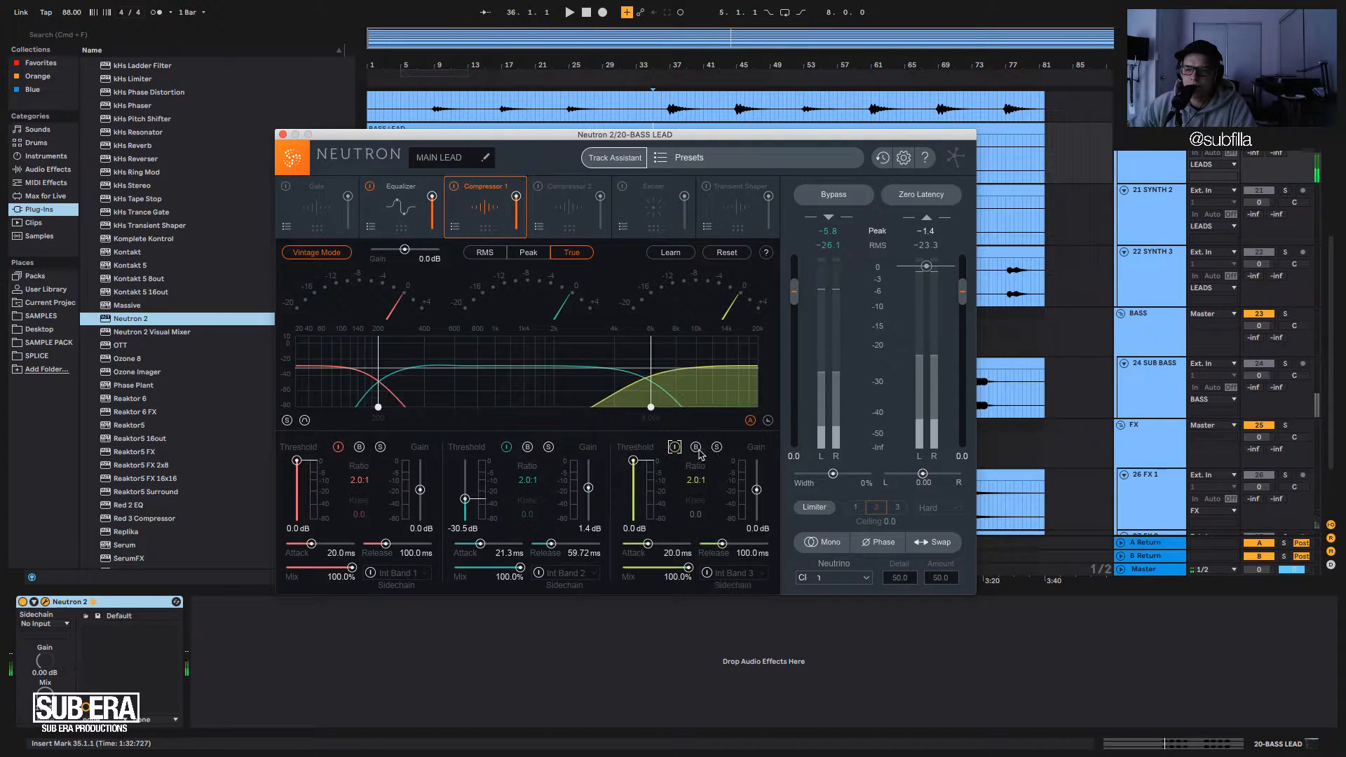
left_click(716, 446)
key("space")
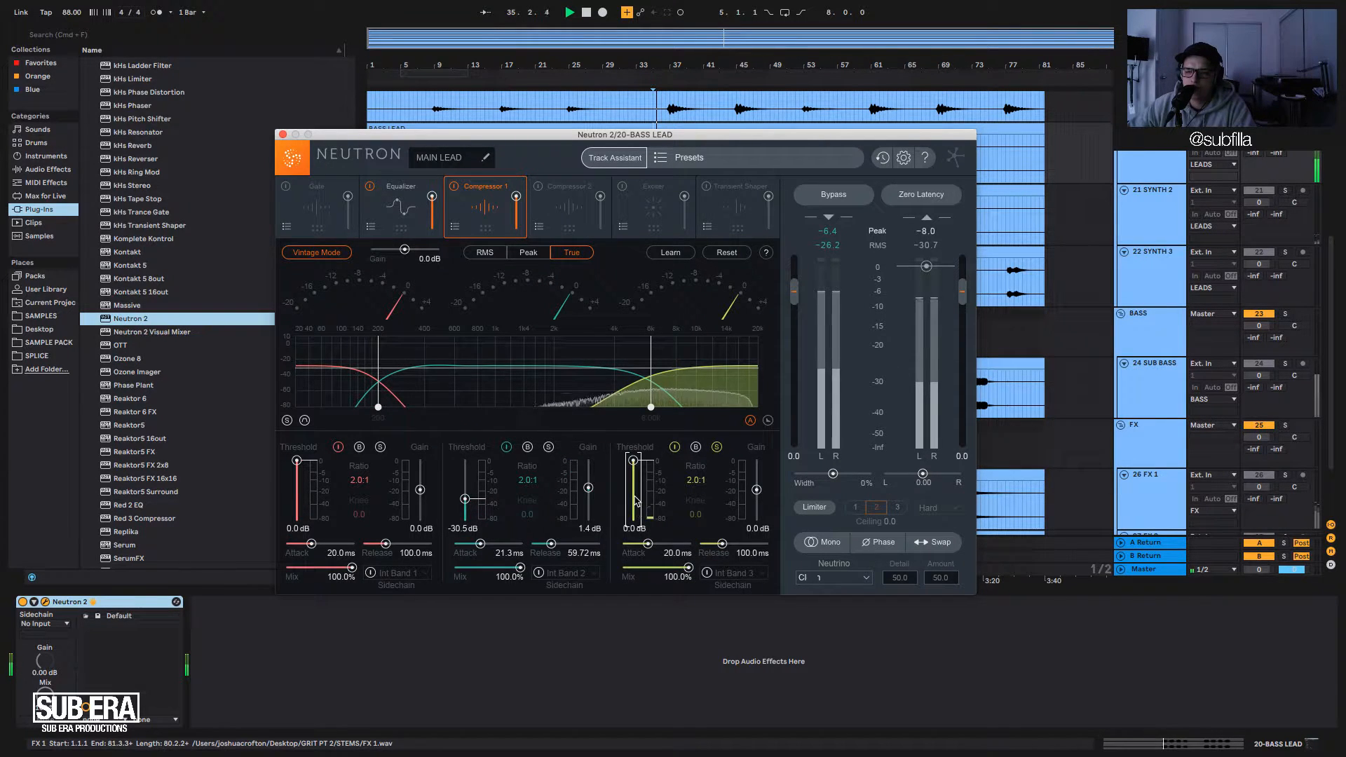
left_click_drag(633, 461, 648, 544)
key("space")
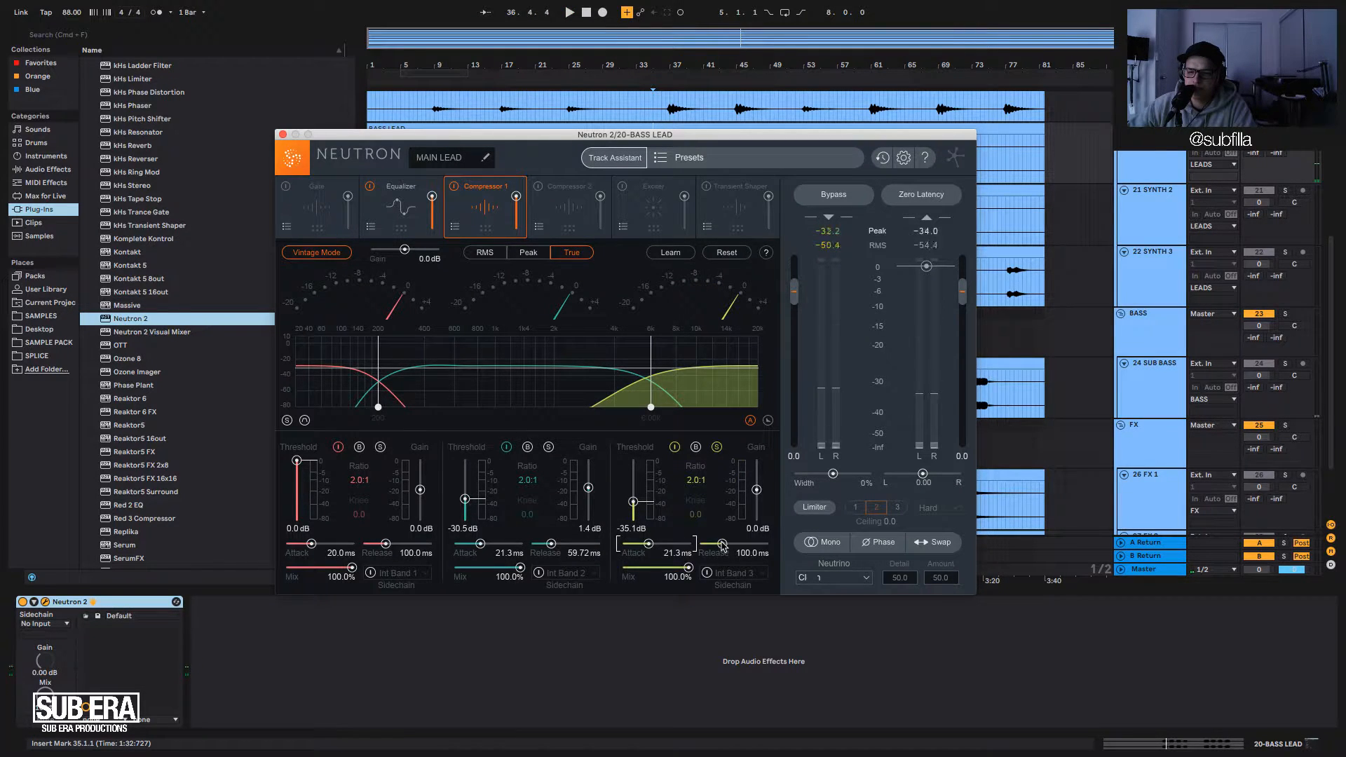
left_click_drag(718, 545, 721, 545)
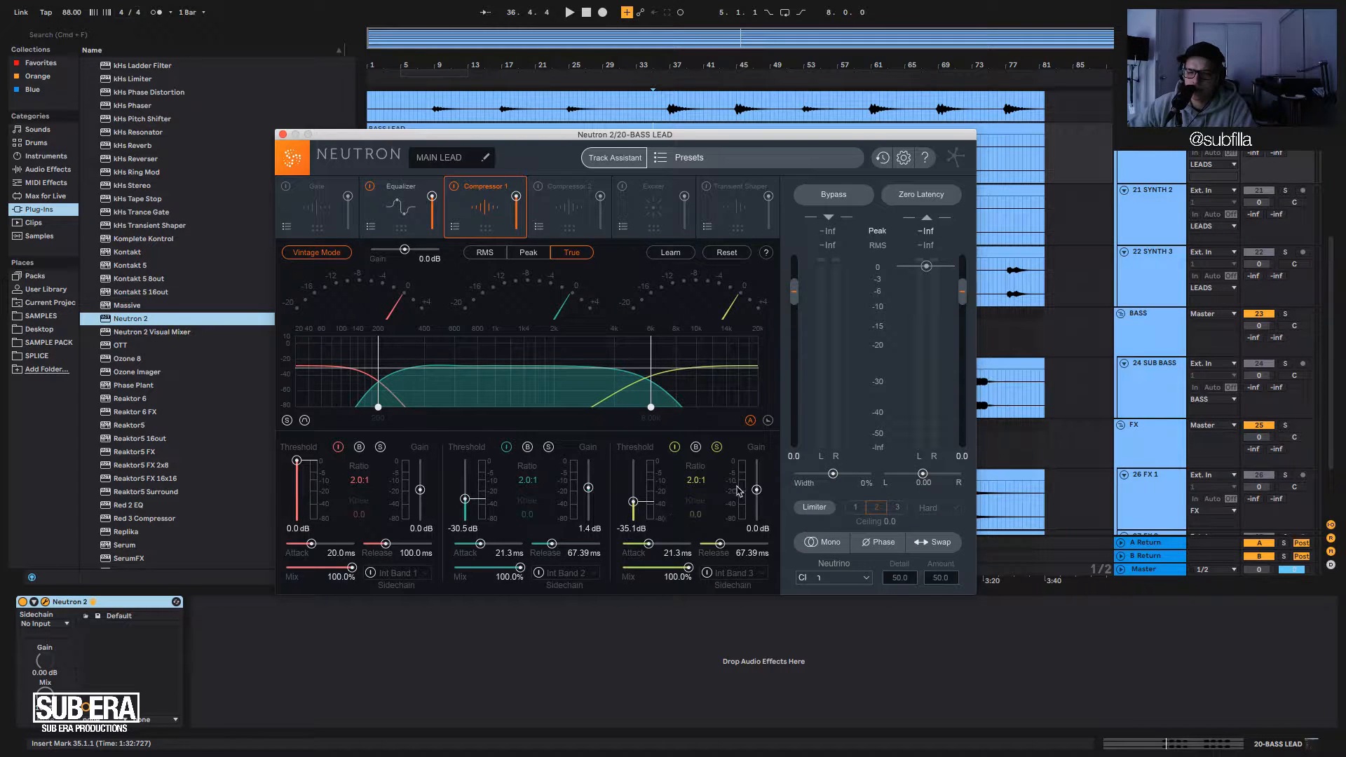
Set the third band's gain to 2.1 dB and threshold to -33.9 dB, and unsolo it to hear all bands together.
key("space")
left_click_drag(756, 490, 755, 487)
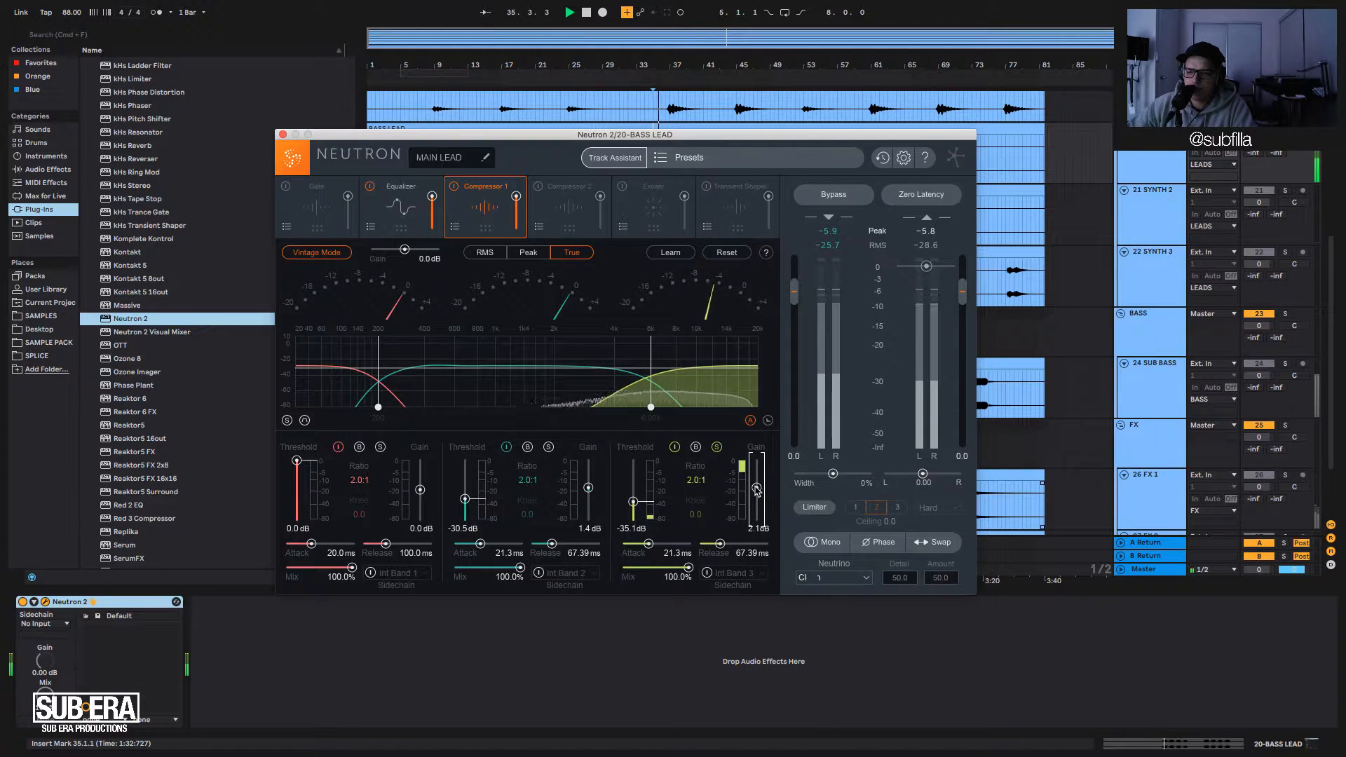
left_click_drag(633, 503, 633, 502)
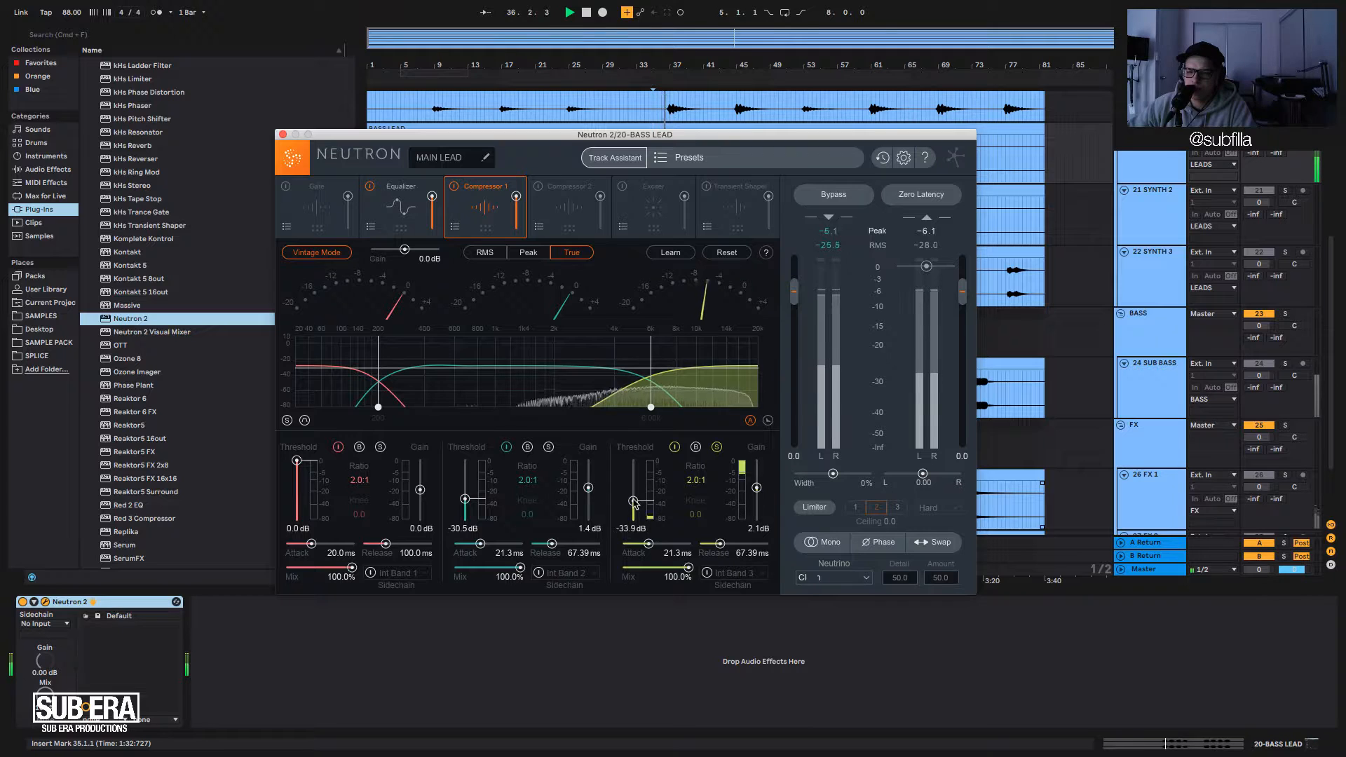
key("space")
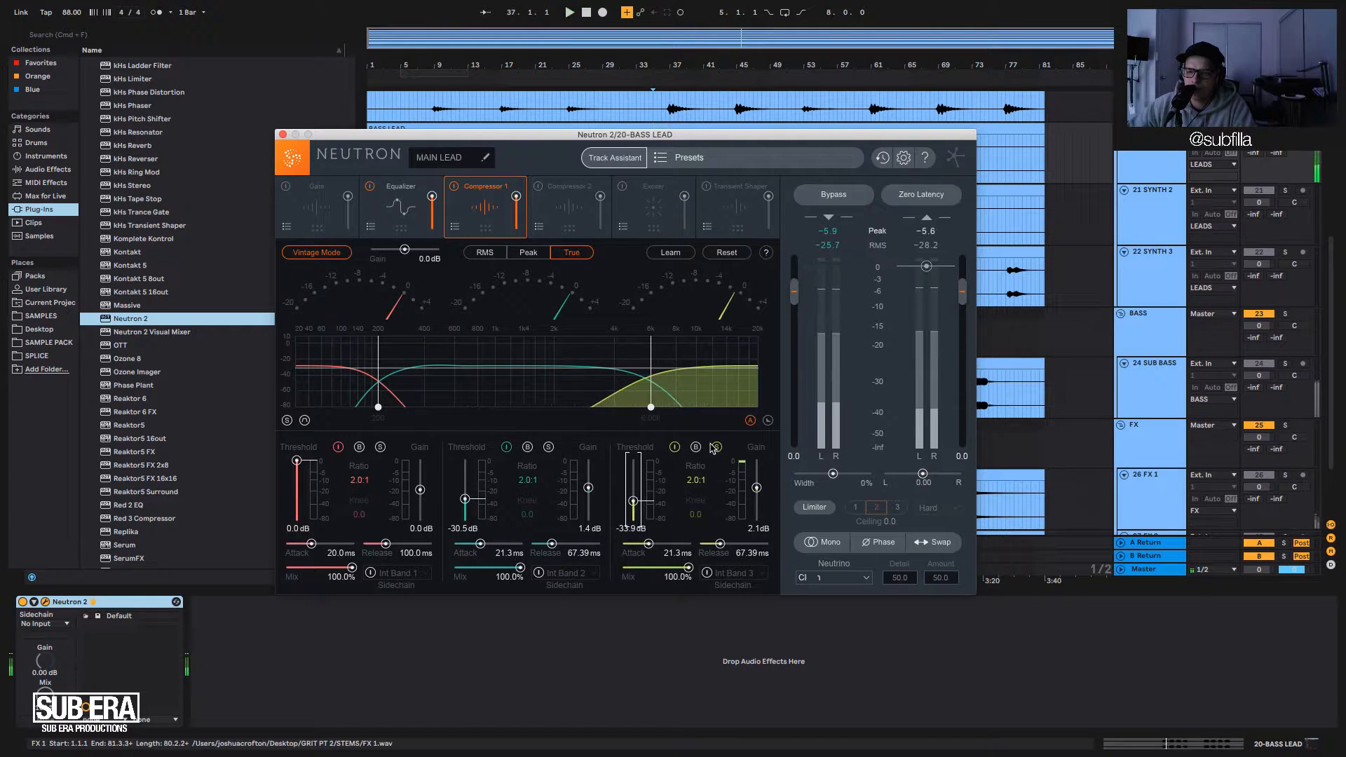
left_click(715, 447)
key("space")
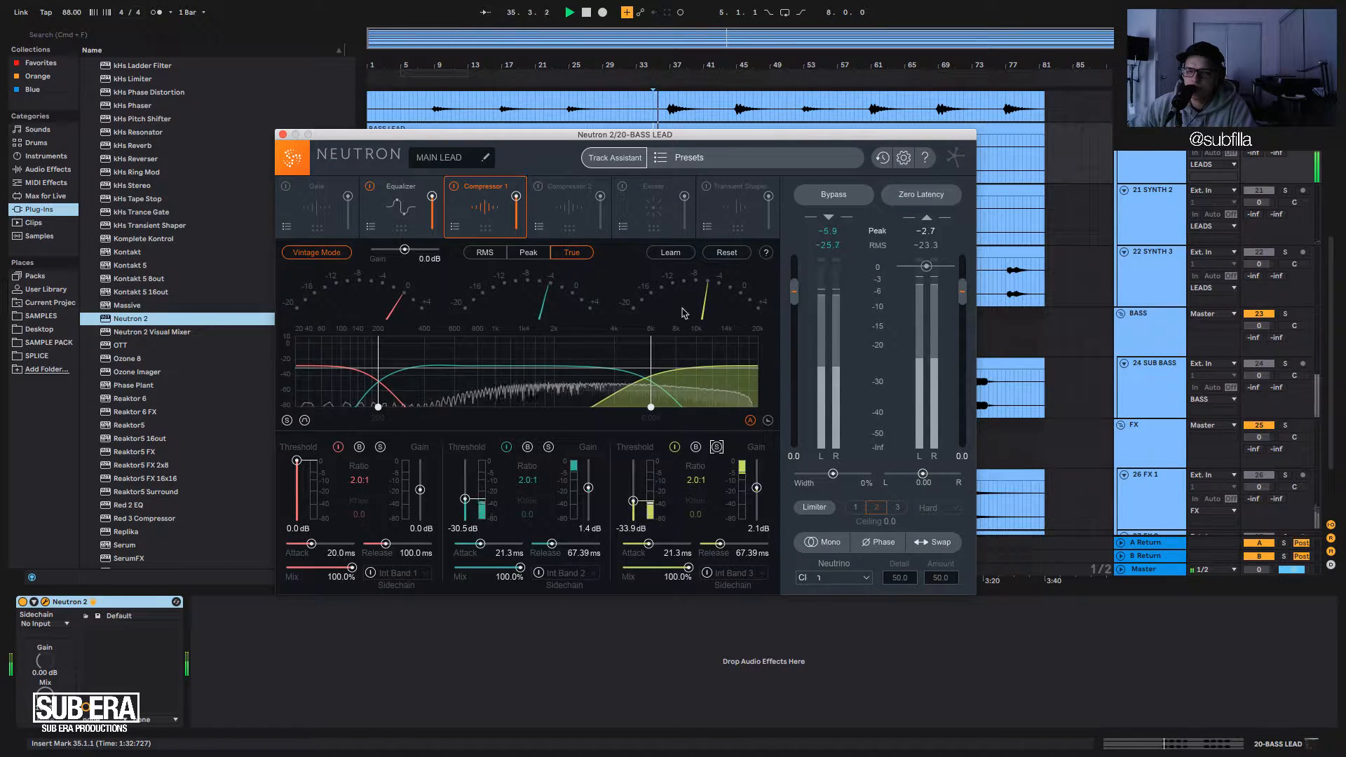
Raise MAIN LEAD's overall Compressor 1 gain to about 0.7 dB, close the plugin window and play the mix.
left_click(570, 209)
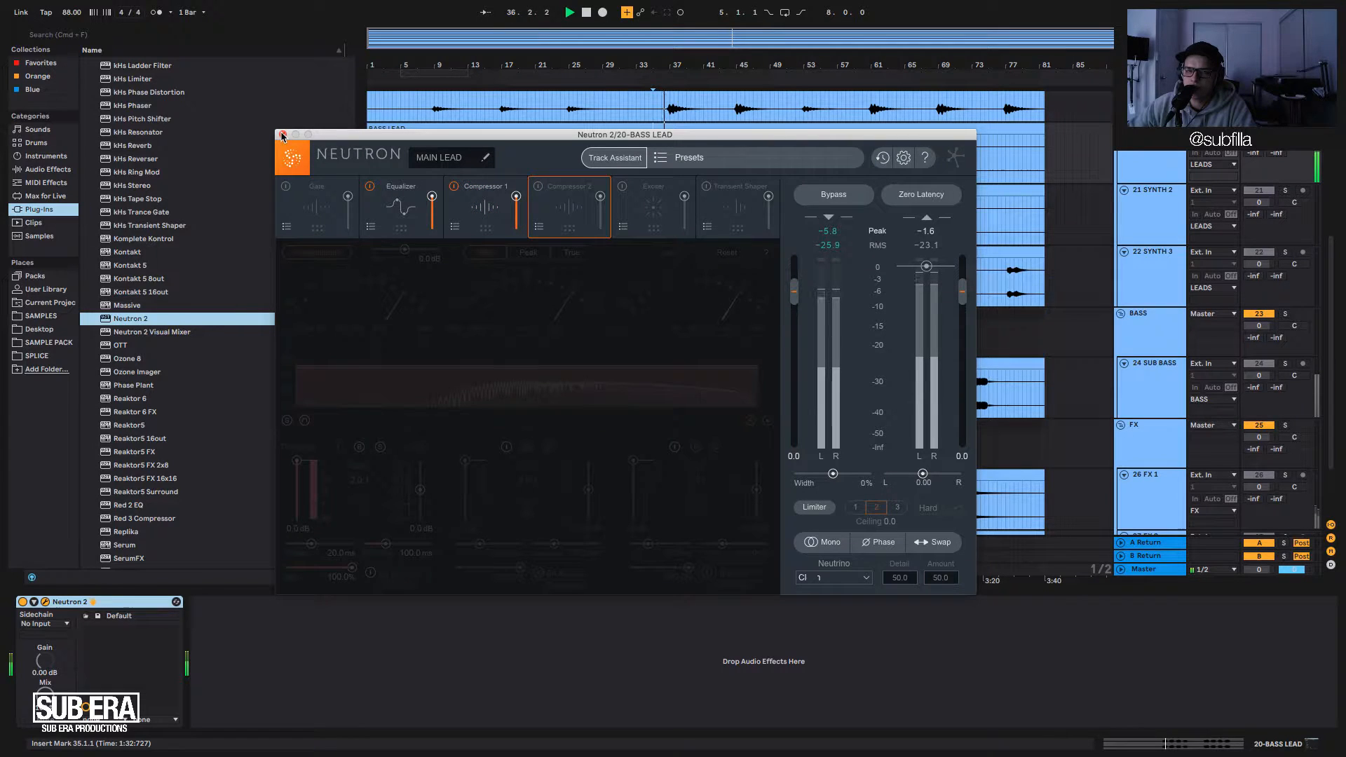
key("space")
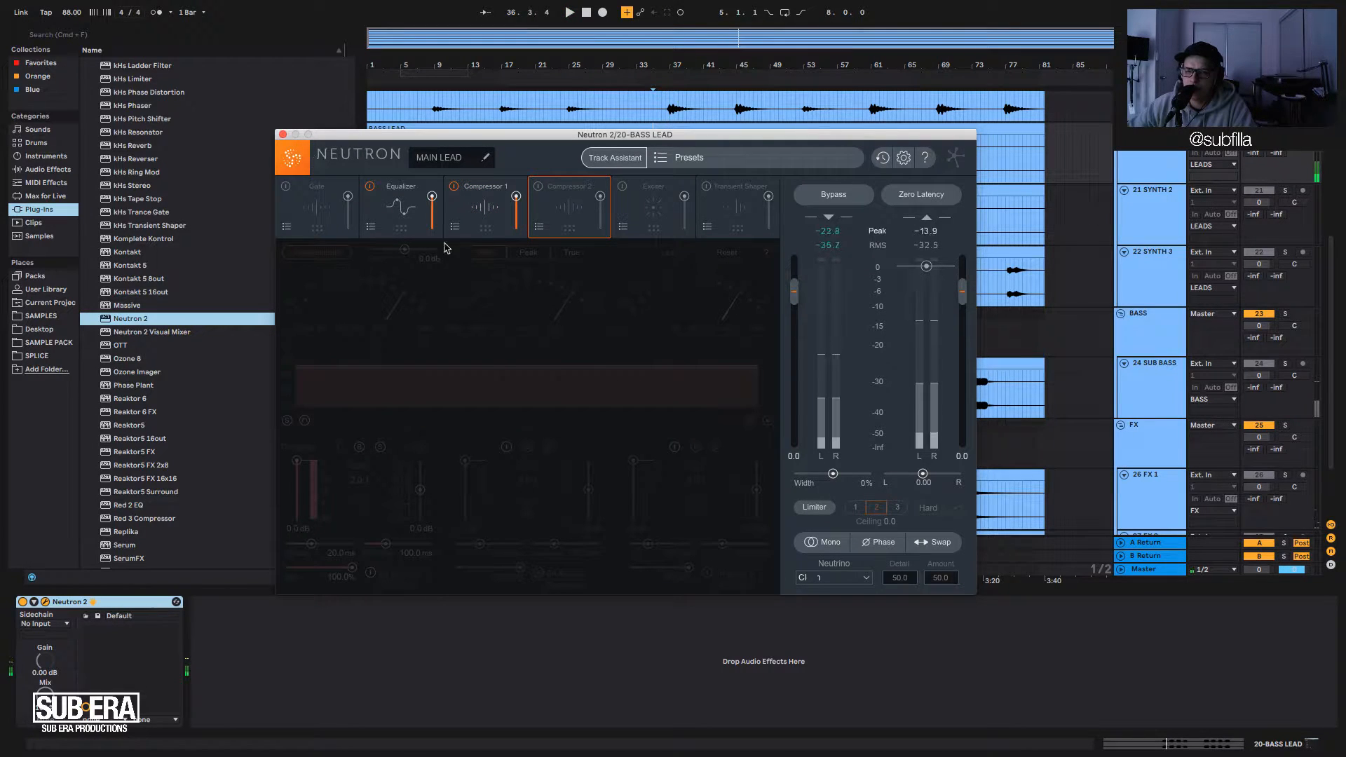
left_click(452, 228)
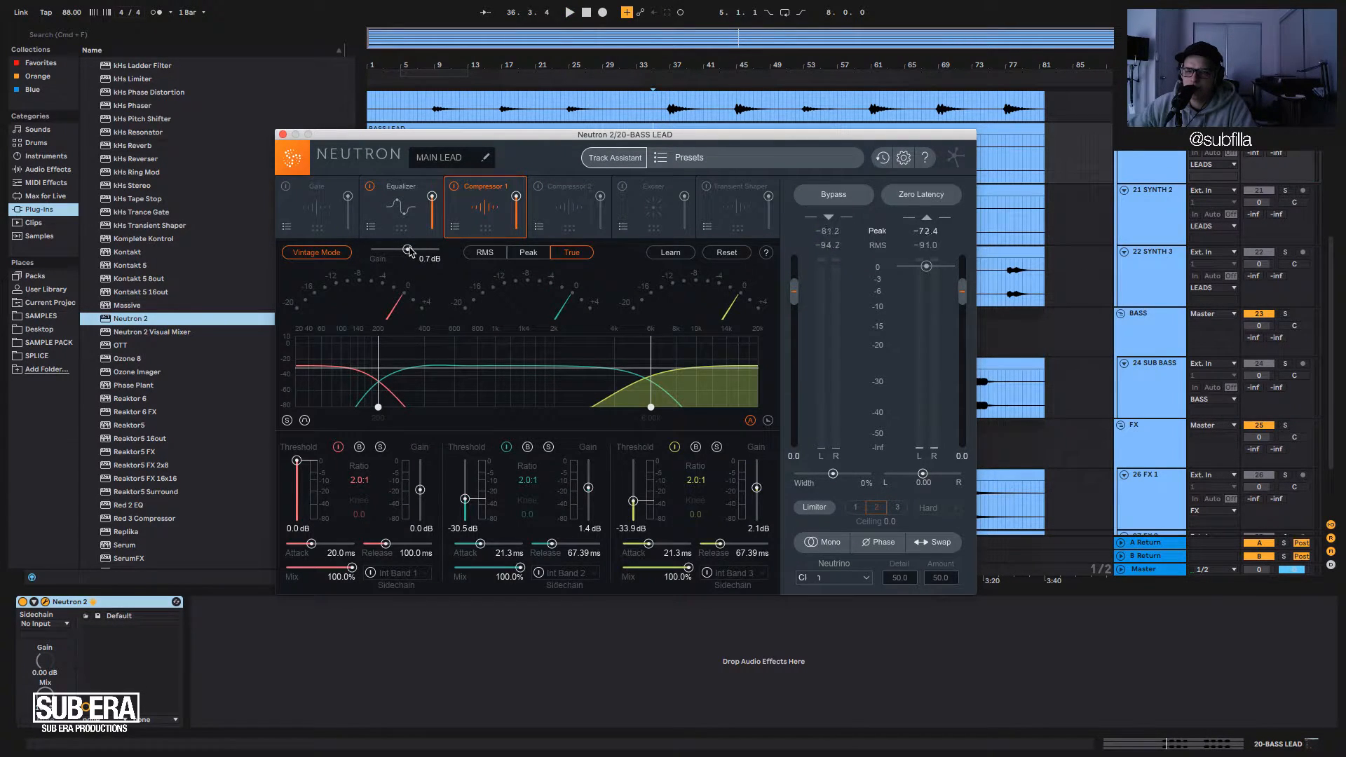
key("space")
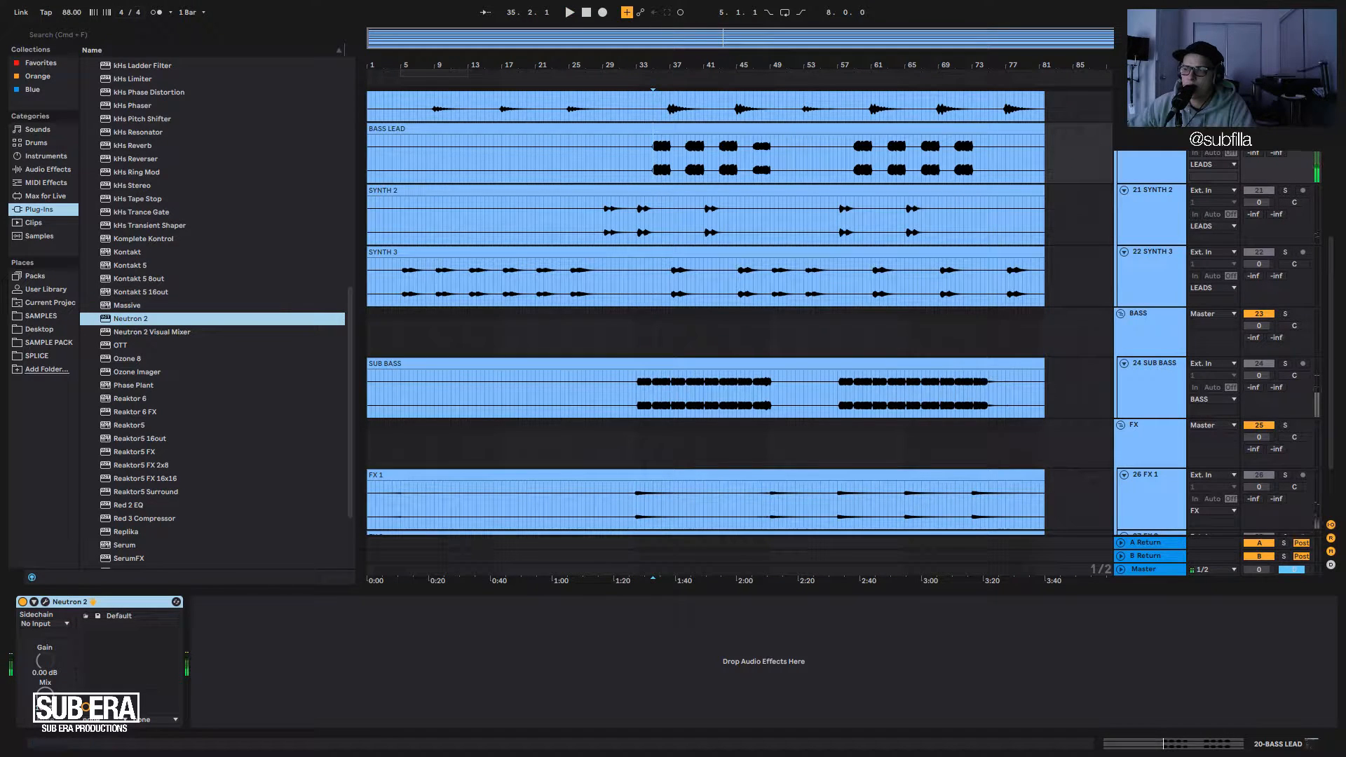
key("space")
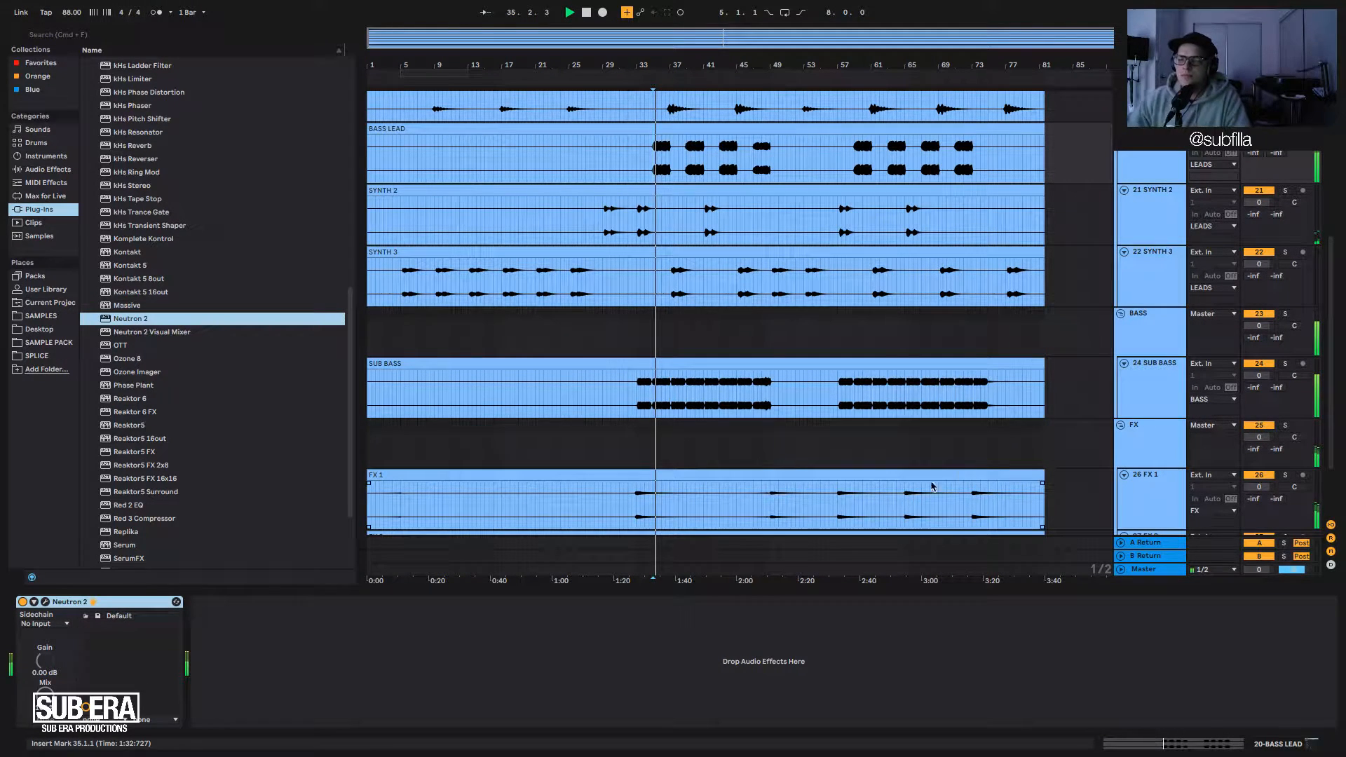
Enable the low-pass filter on the SUB BASS equalizer with a 6 dB slope at about 814 Hz, soloing the BASS group.
left_click(1154, 389)
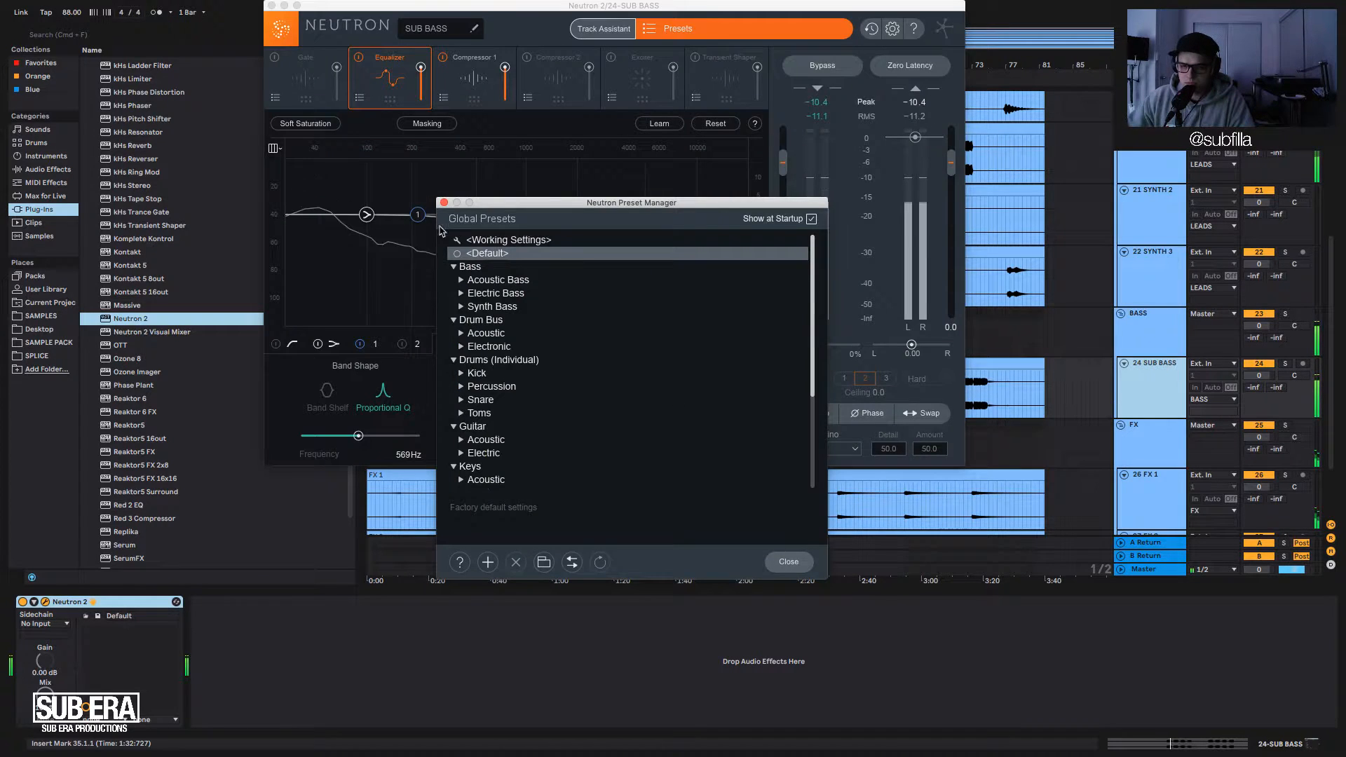
left_click(444, 204)
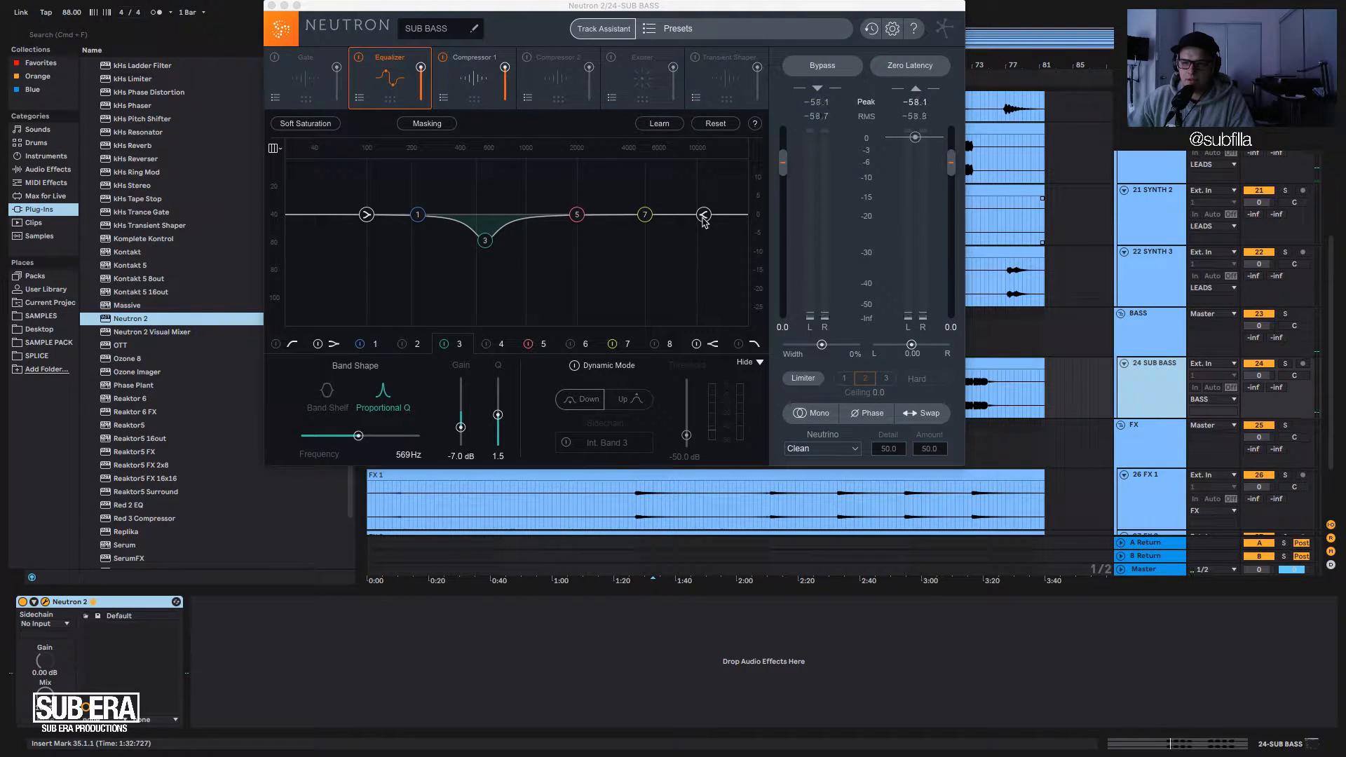
left_click(738, 343)
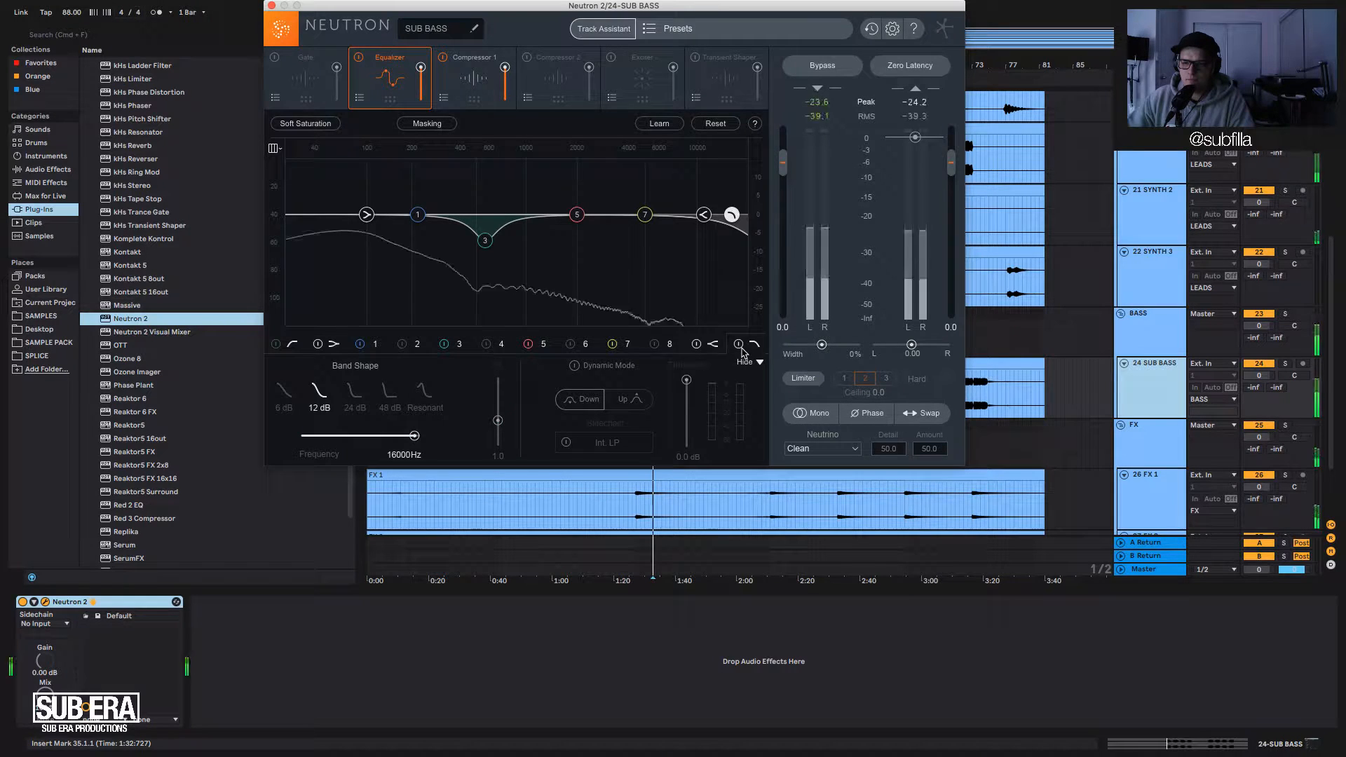
left_click_drag(732, 214, 506, 220)
left_click(1285, 314)
left_click(285, 400)
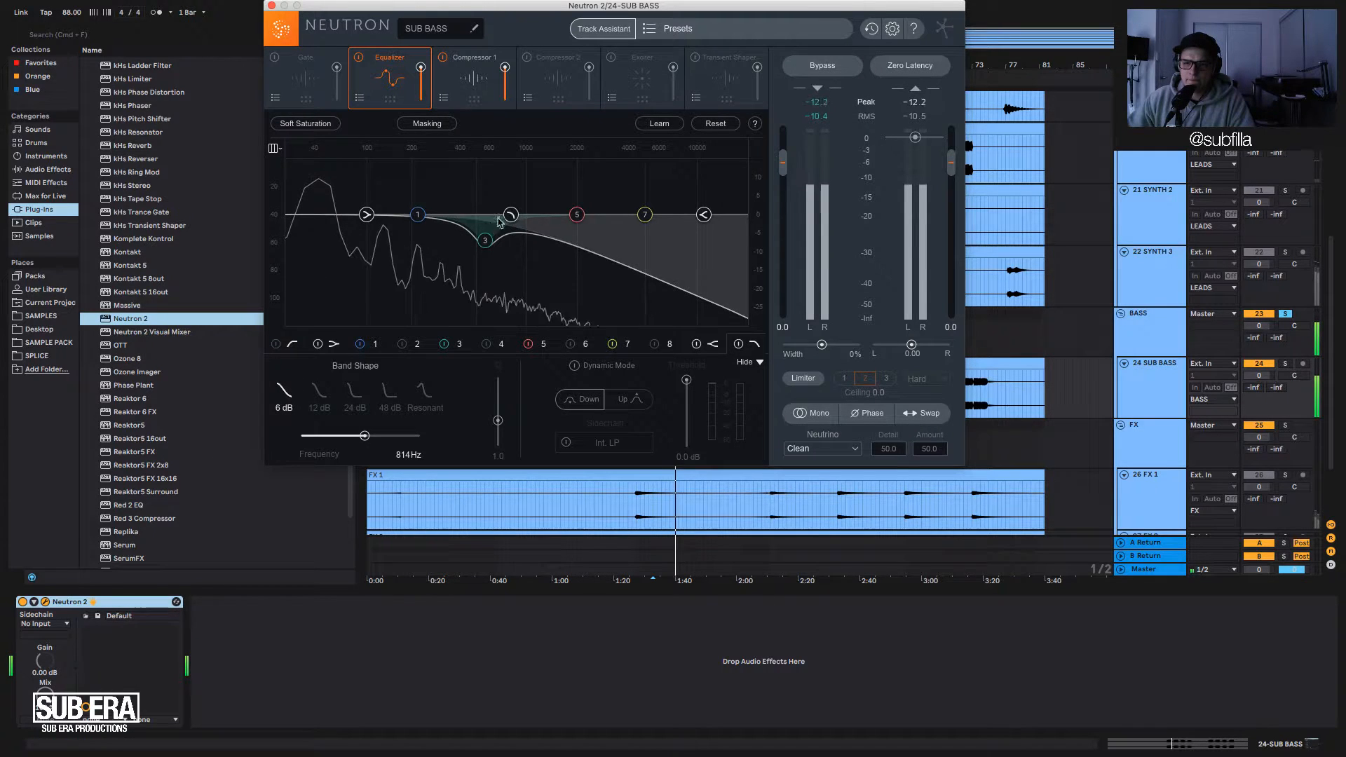
Sweep the SUB BASS low-pass cutoff down during playback and leave it at about 178 Hz.
left_click_drag(509, 217, 405, 224)
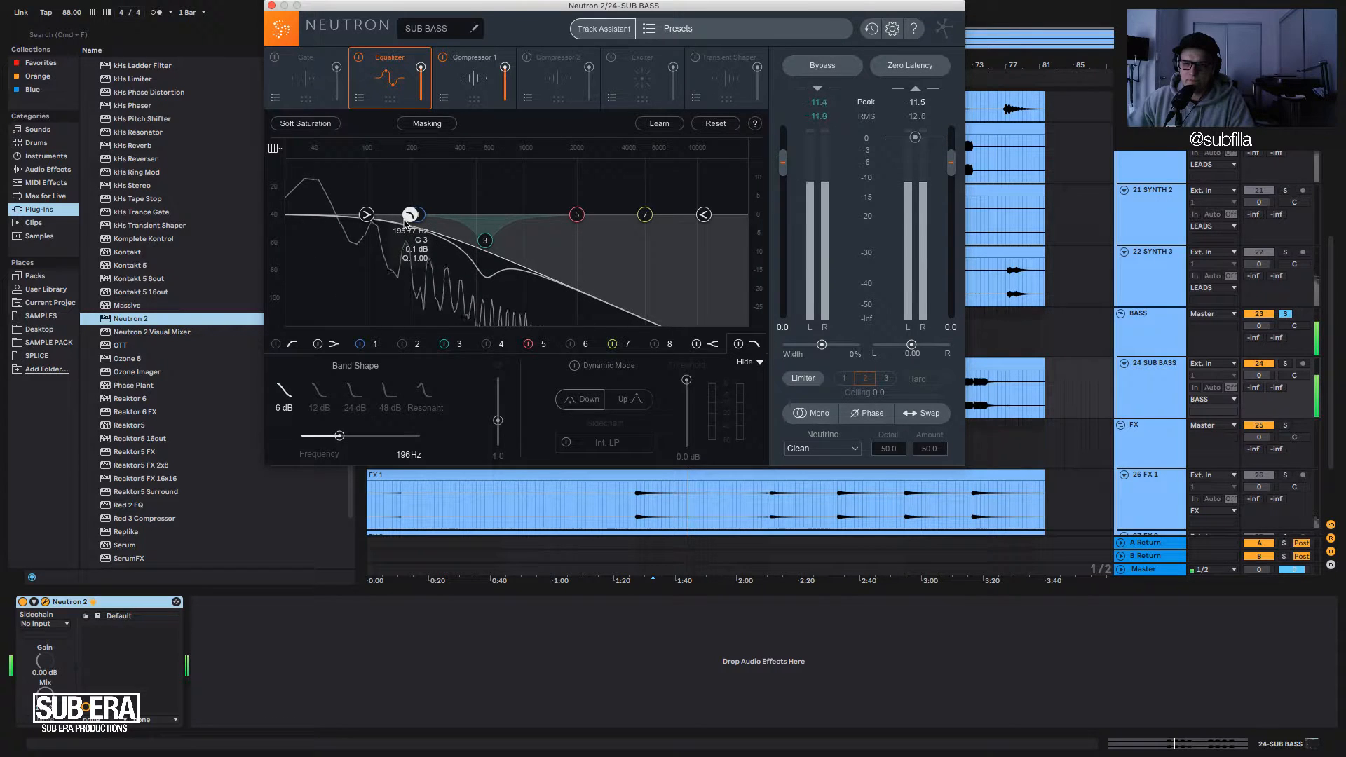
left_click_drag(379, 219, 401, 220)
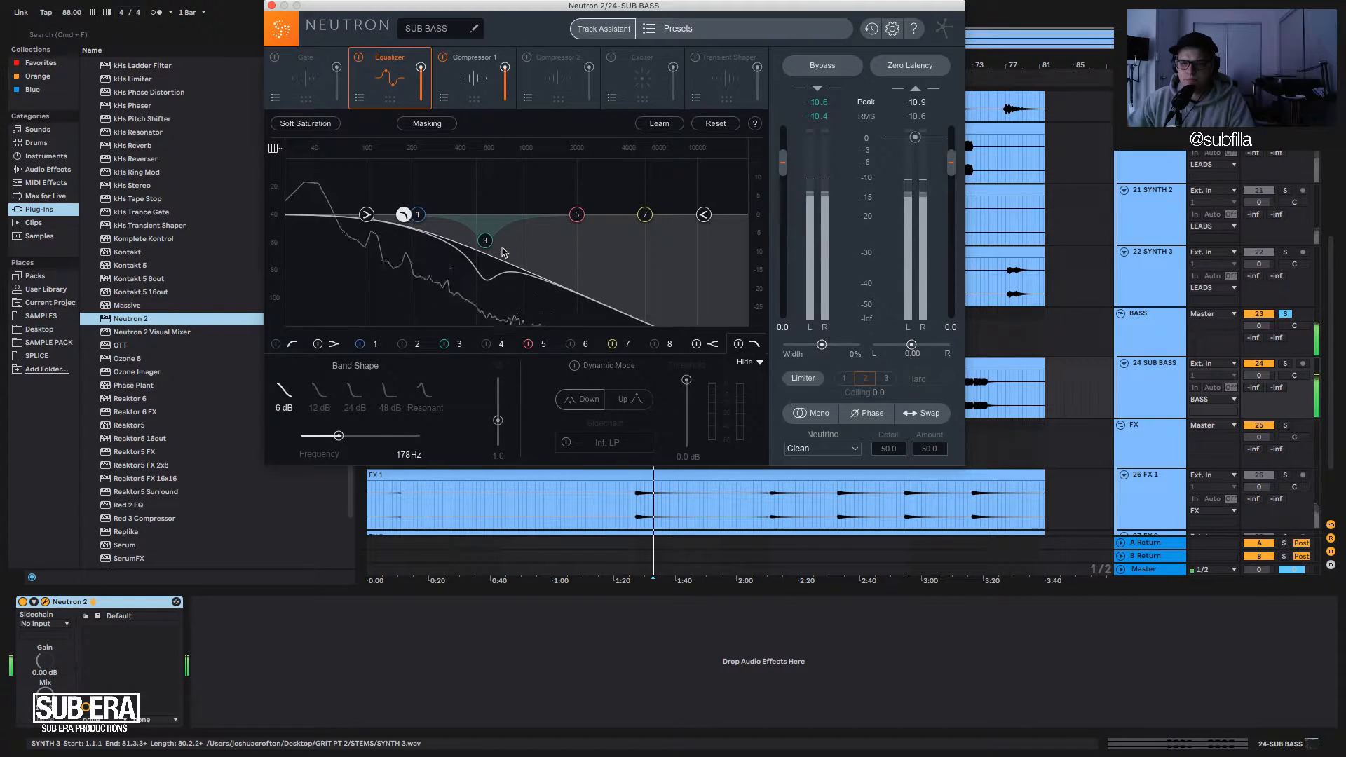
key("space")
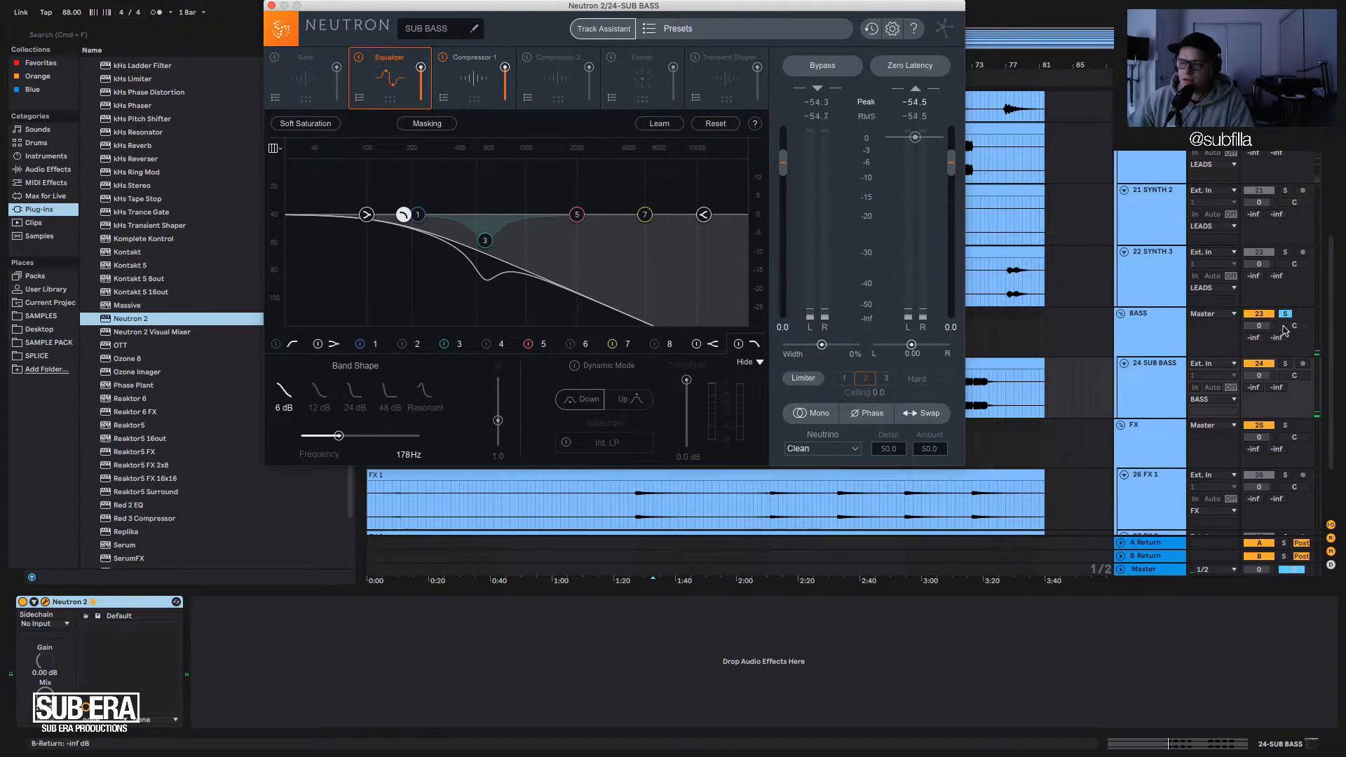
Set SUB BASS Compressor 1 to a -13.7 dB threshold, 1.4 dB gain, 94.88 ms release and True level detection during playback.
left_click(471, 77)
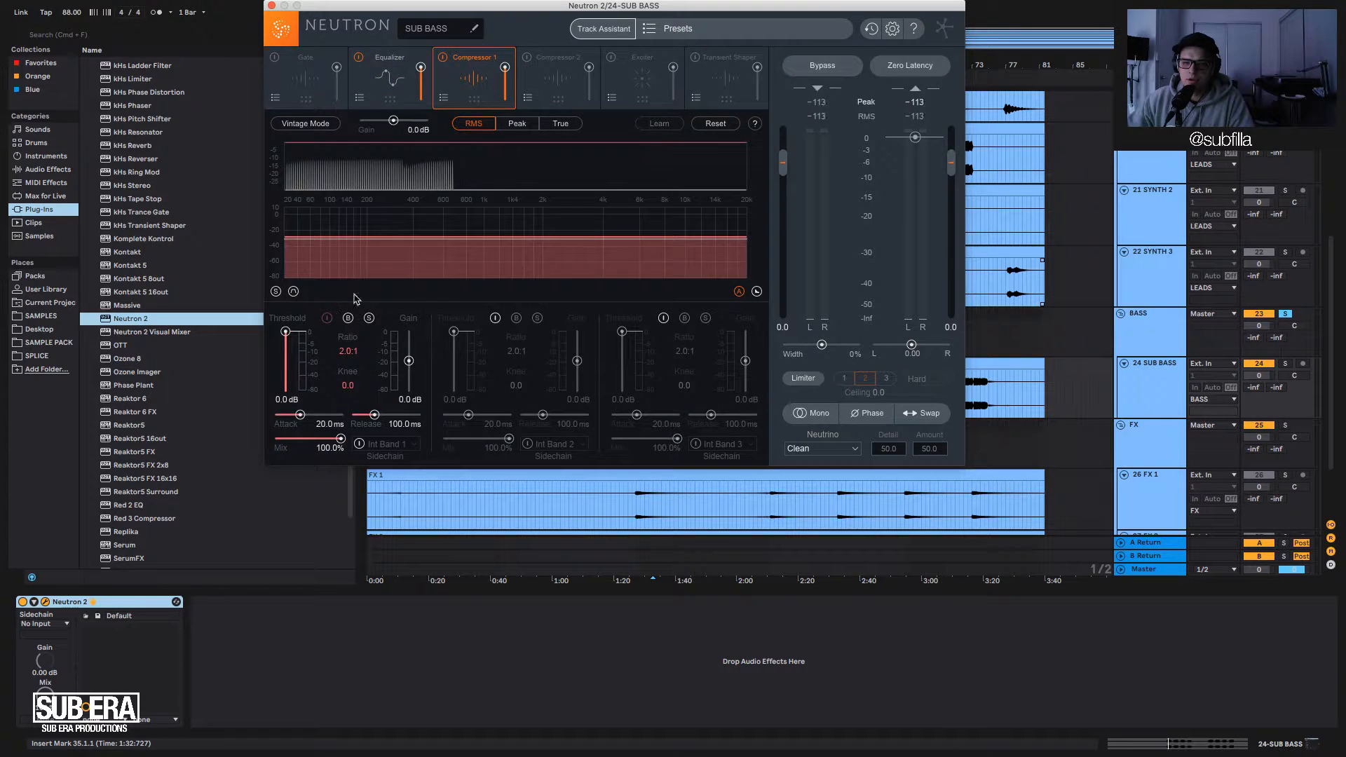
key("space")
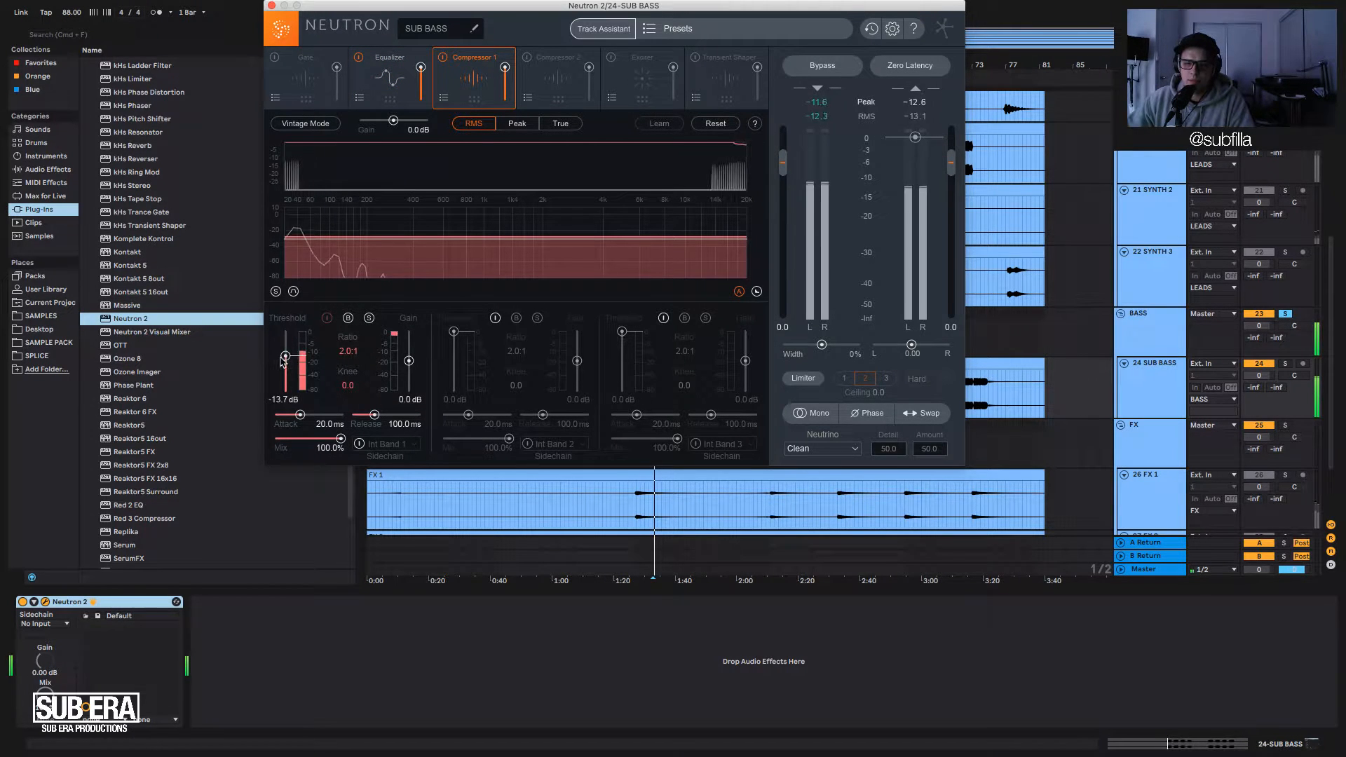
left_click_drag(285, 332, 285, 356)
left_click_drag(409, 361, 411, 359)
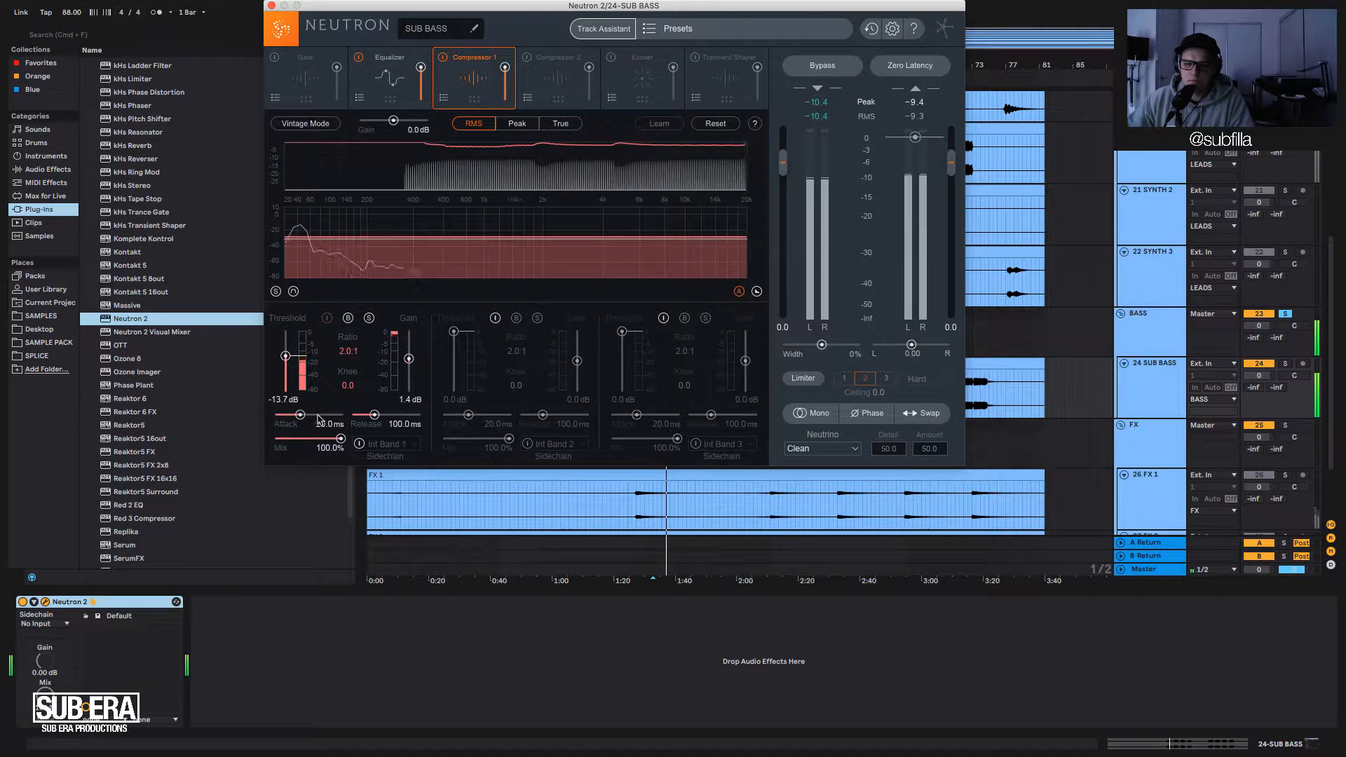
left_click_drag(372, 419, 372, 419)
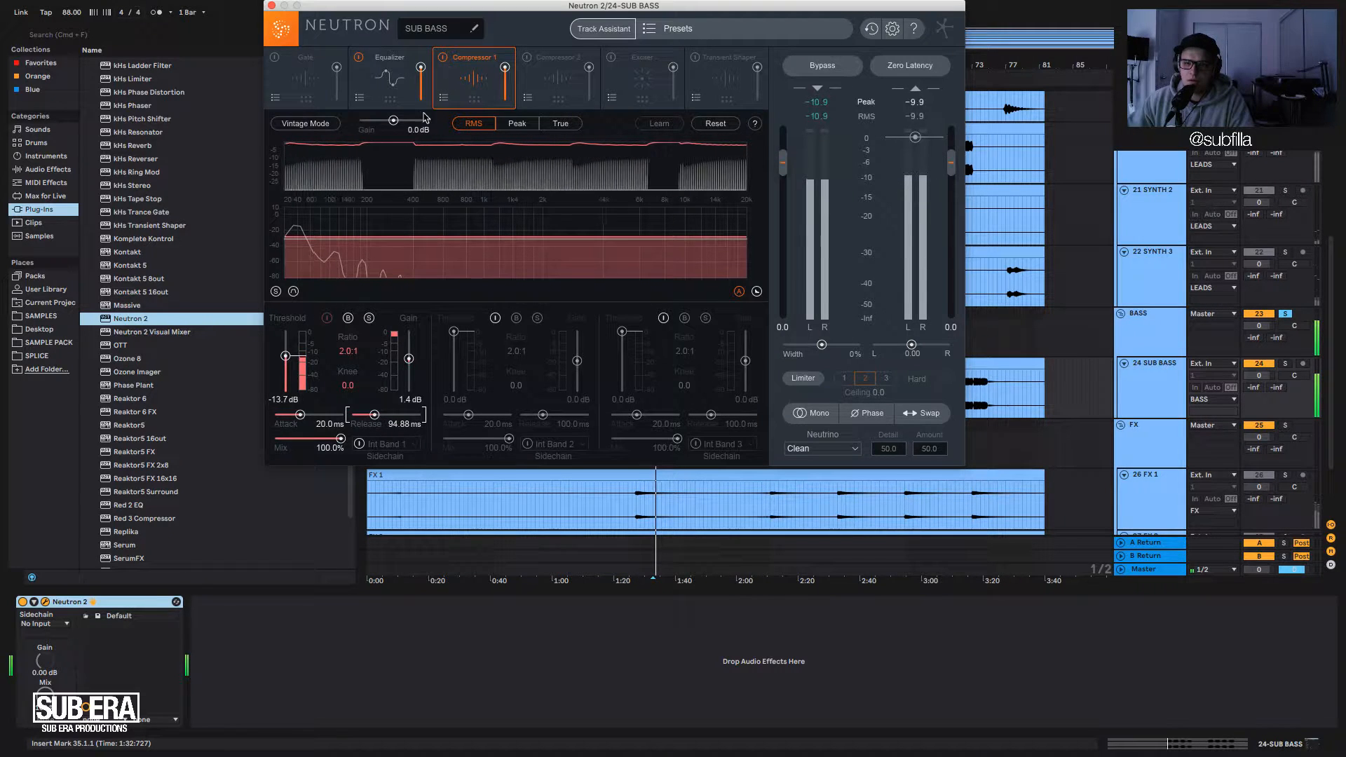
left_click(562, 124)
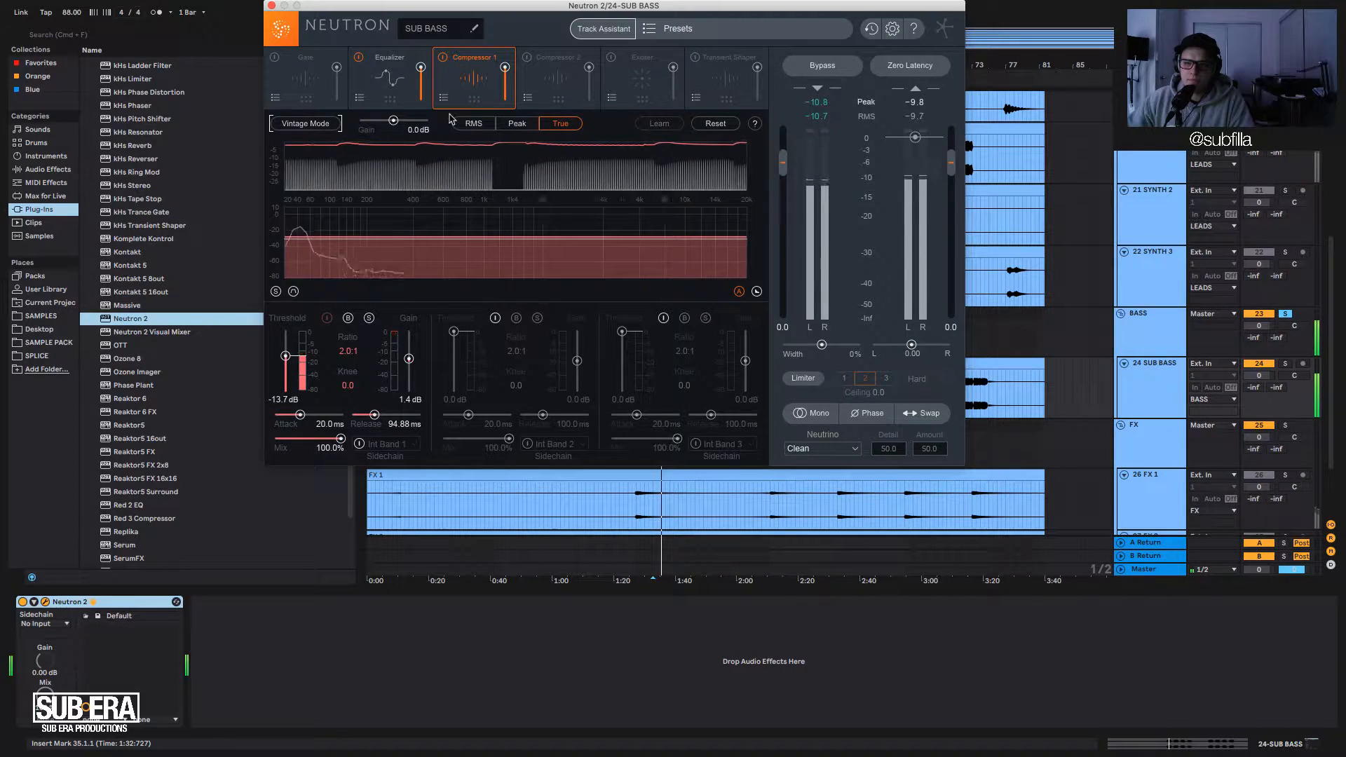
Raise SUB BASS Compressor 1's overall gain to 0.3 dB, close the plugin, unsolo BASS and play the full mix from bar 33.
left_click_drag(386, 128, 388, 128)
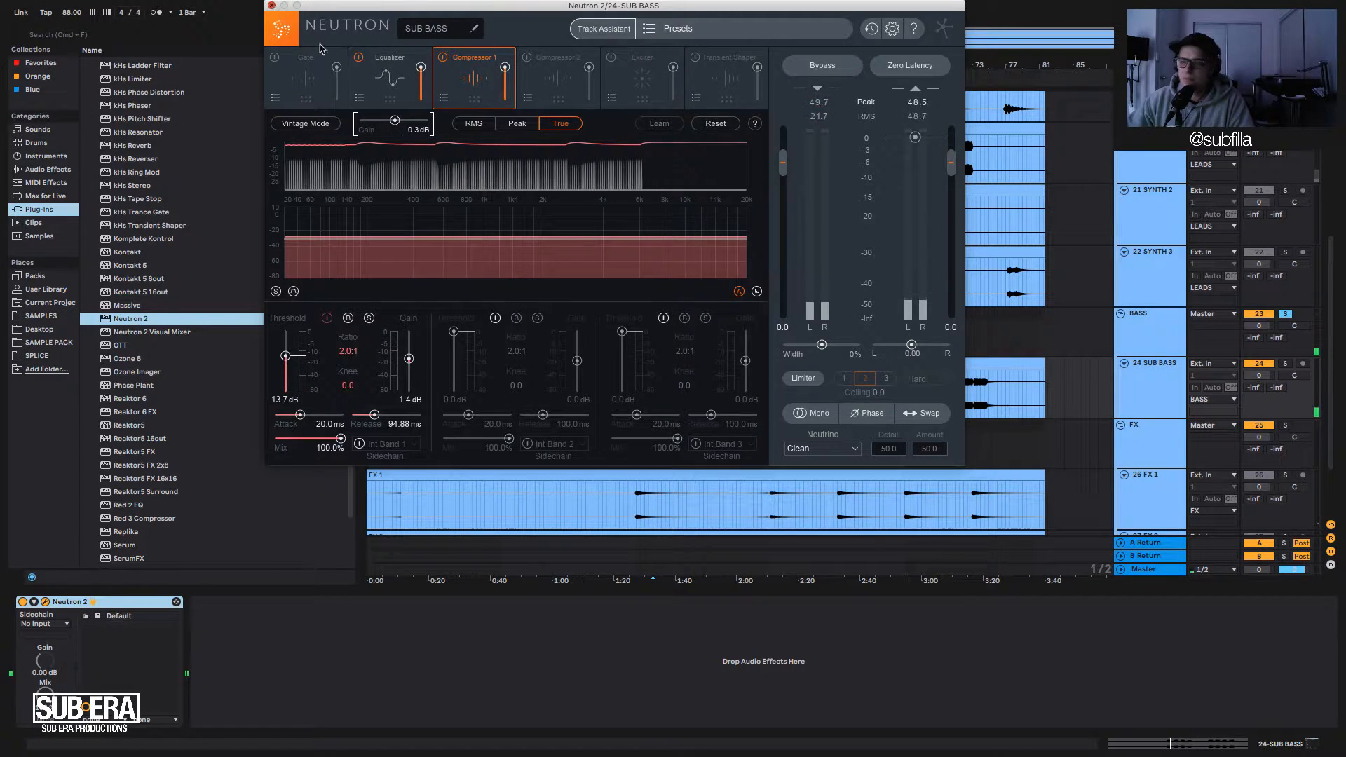
key("super+alt+p")
left_click(1286, 313)
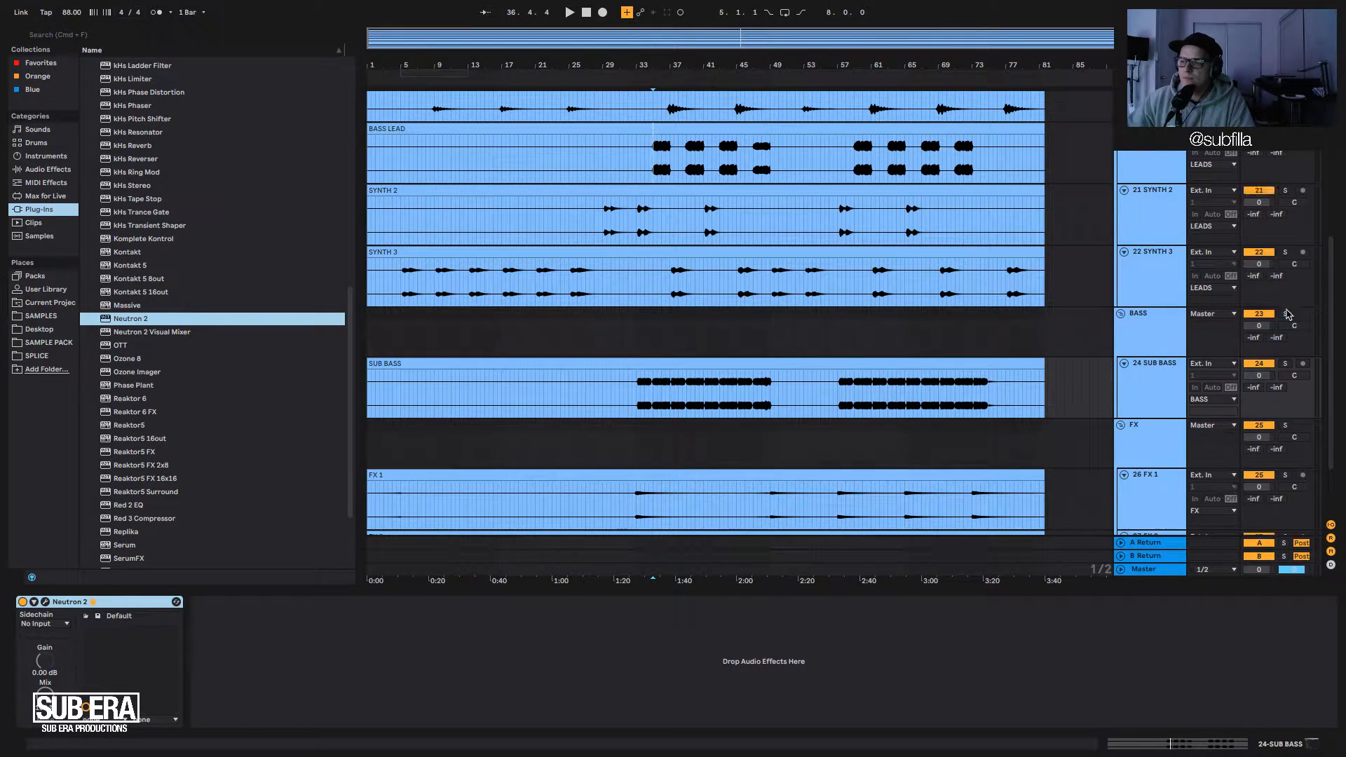
key("space")
left_click(637, 230)
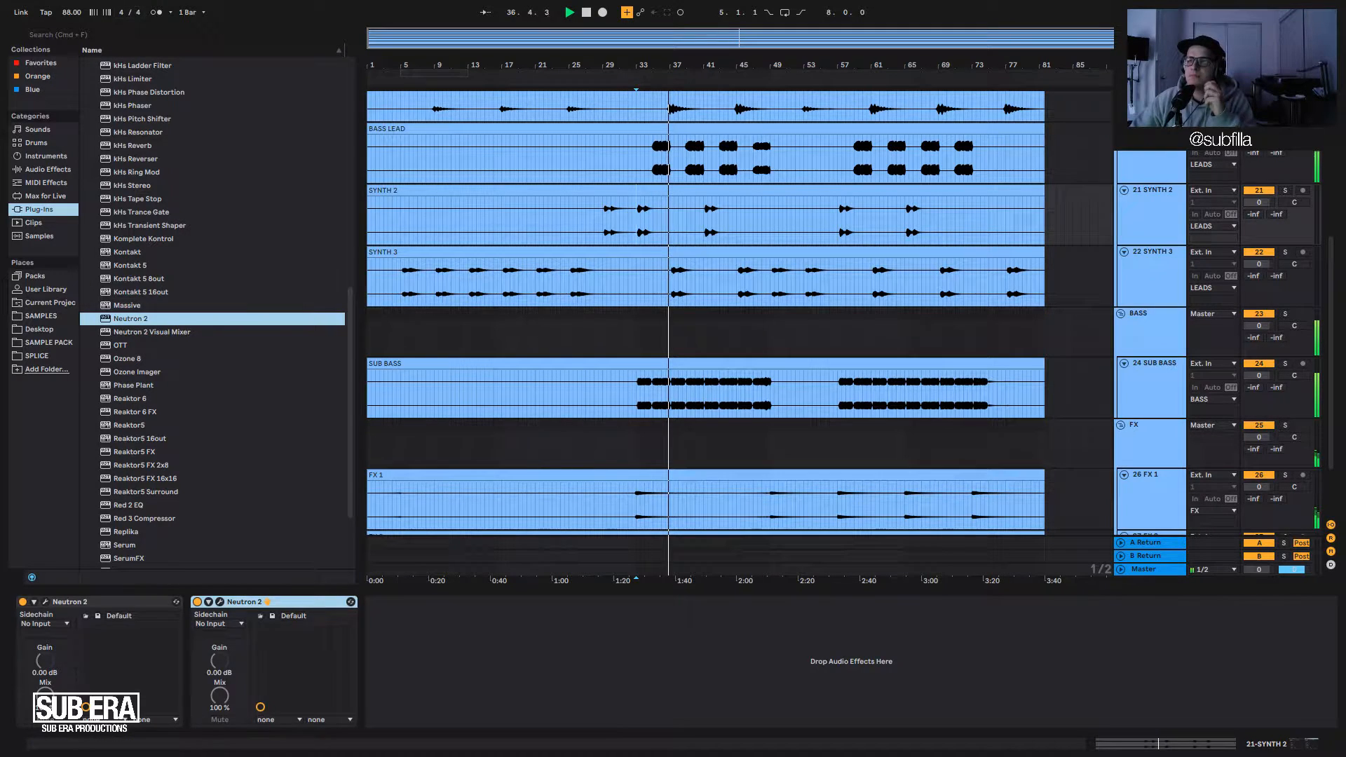
Add Ozone Imager after Neutron 2 on the BASS LEAD track and open its interface.
left_click(1151, 168)
key("space")
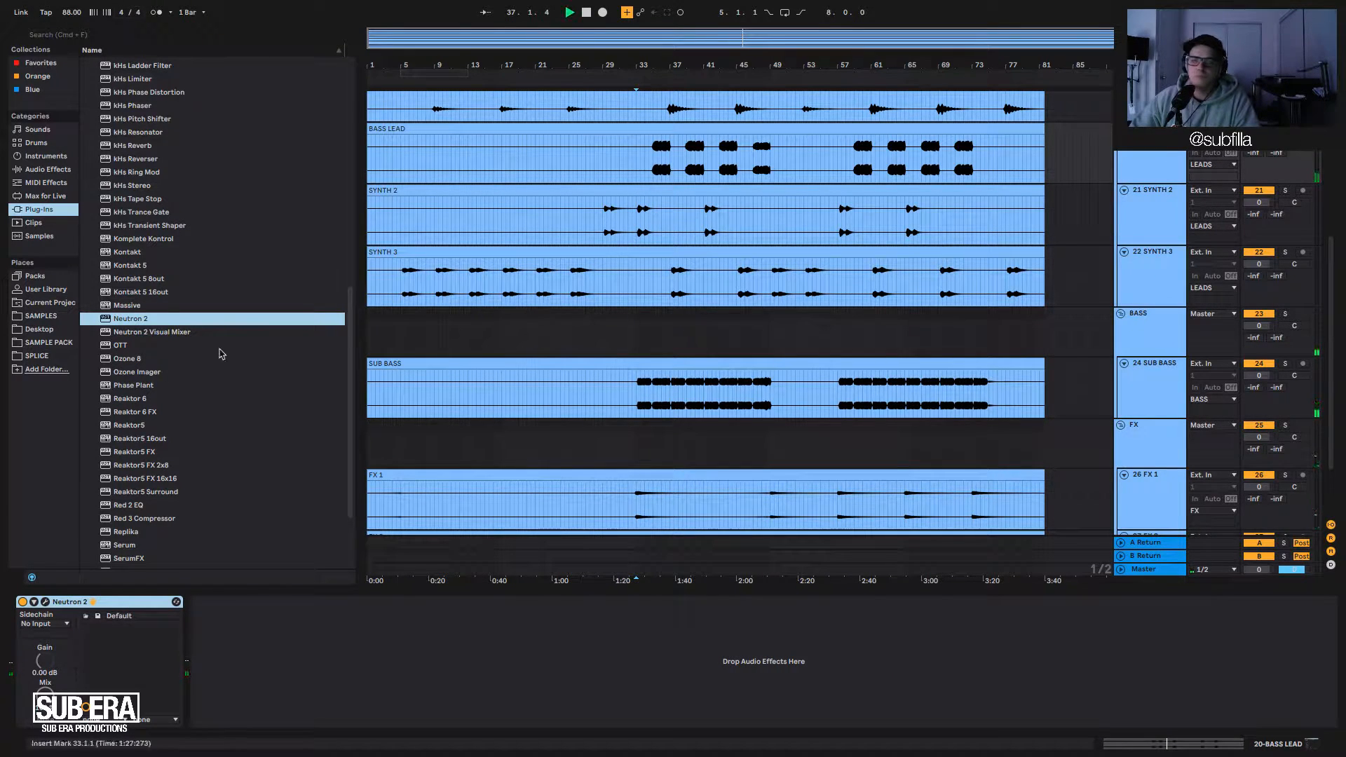
key("space")
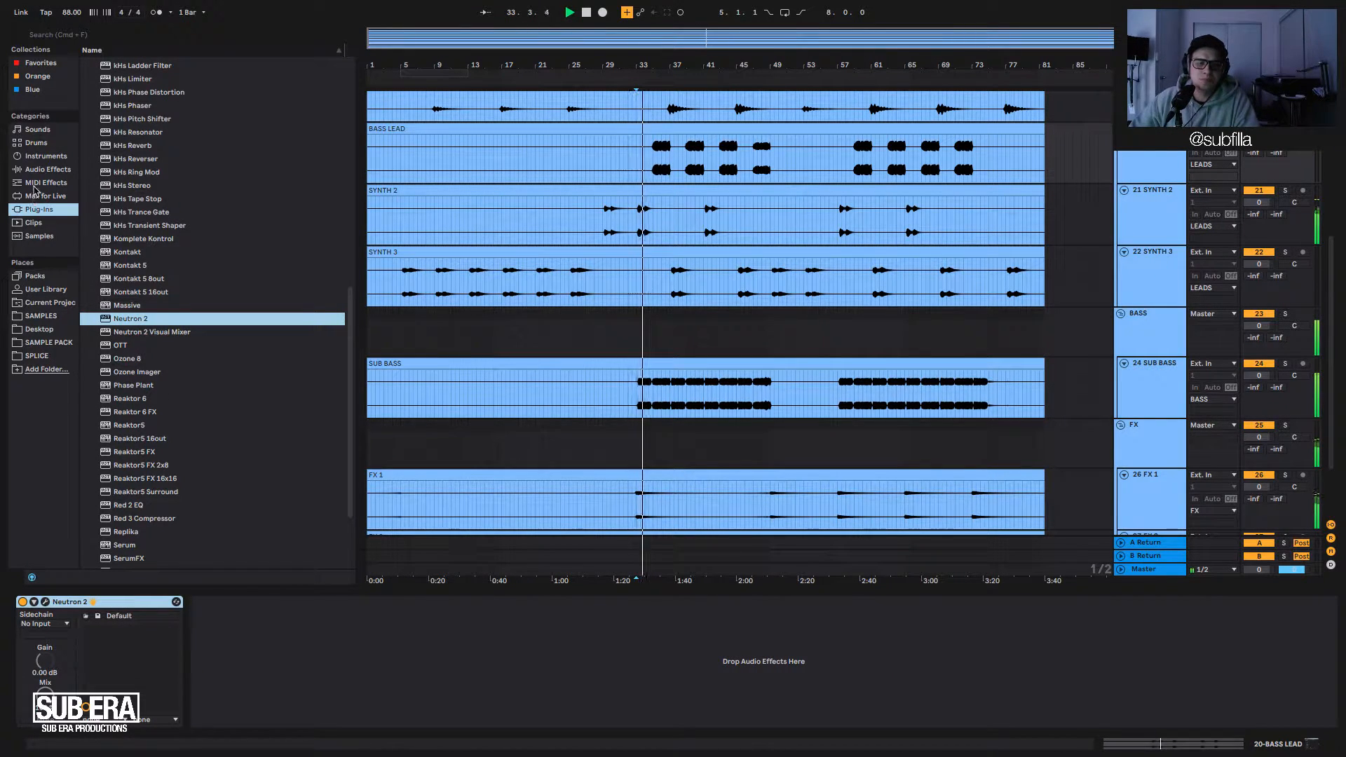
left_click(128, 363)
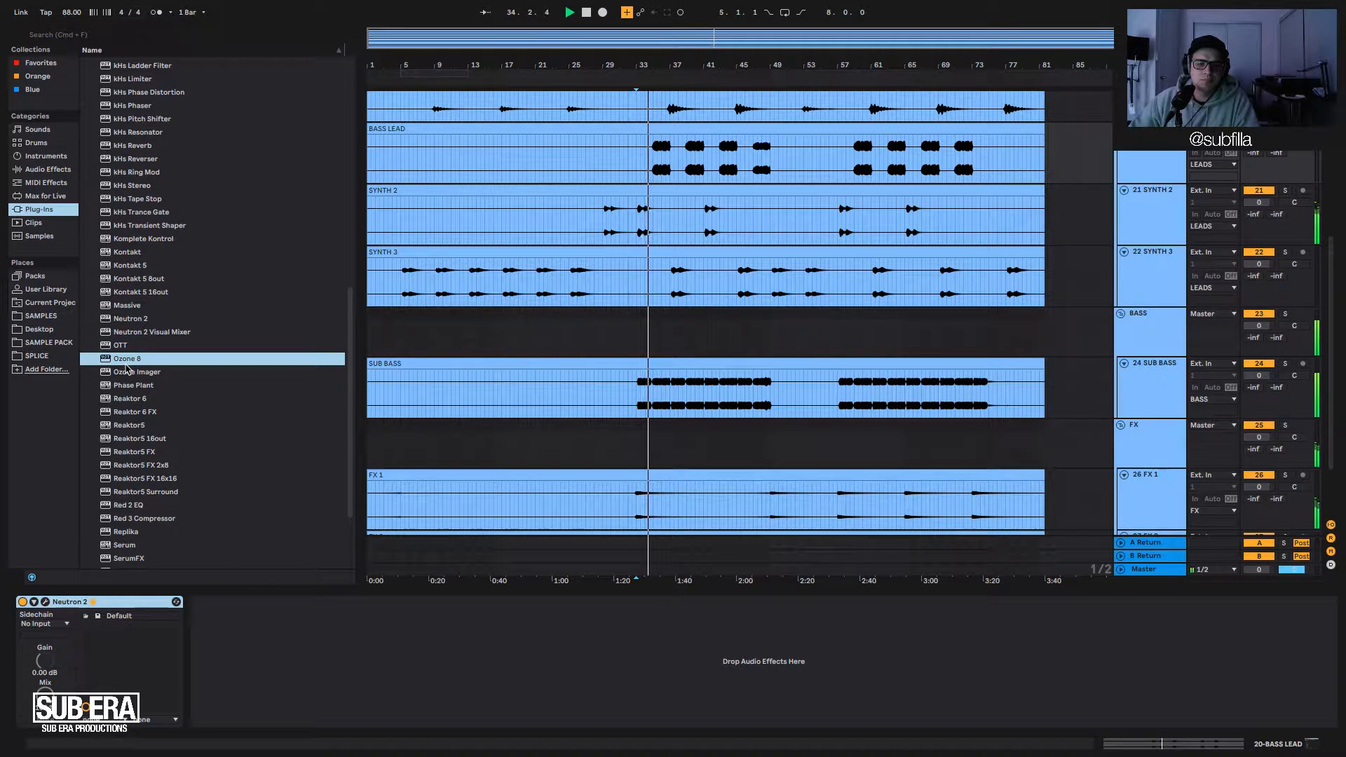
left_click(126, 375)
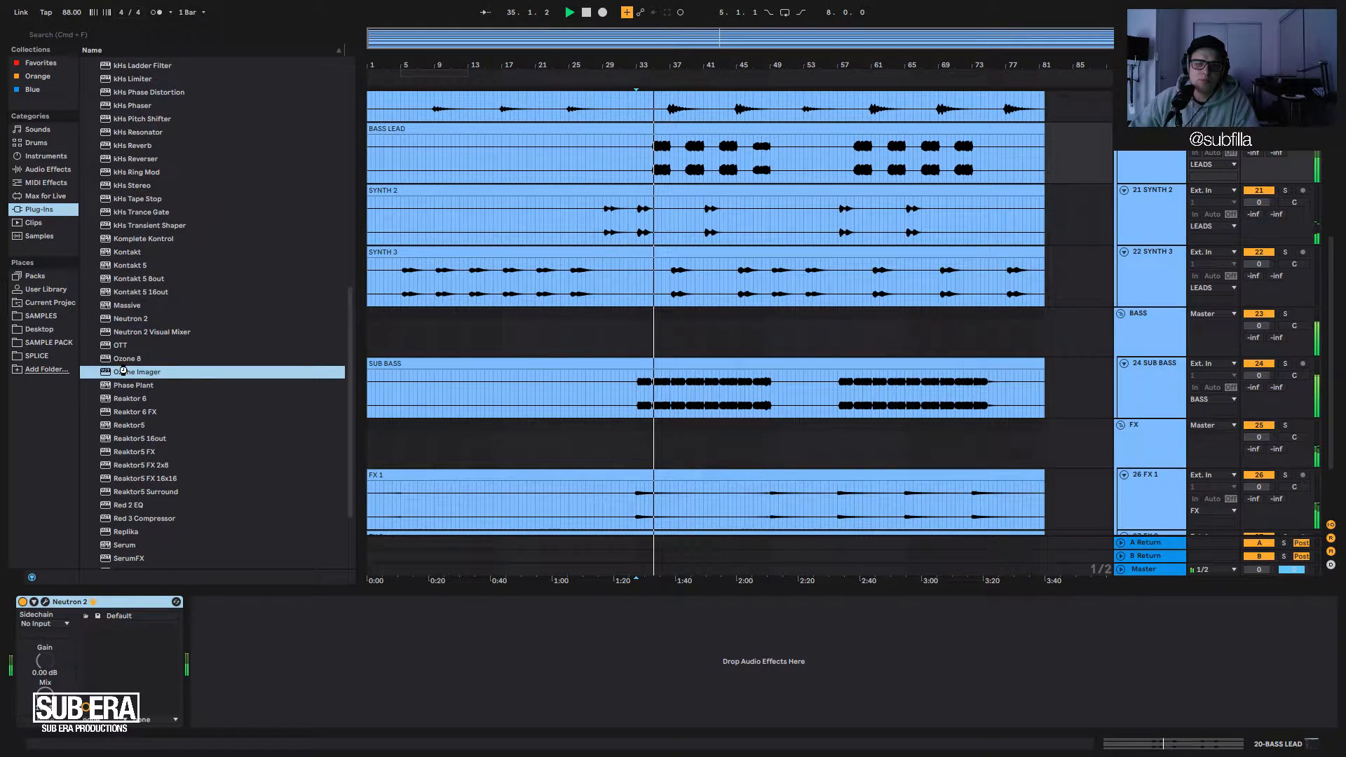
left_click_drag(123, 372, 223, 611)
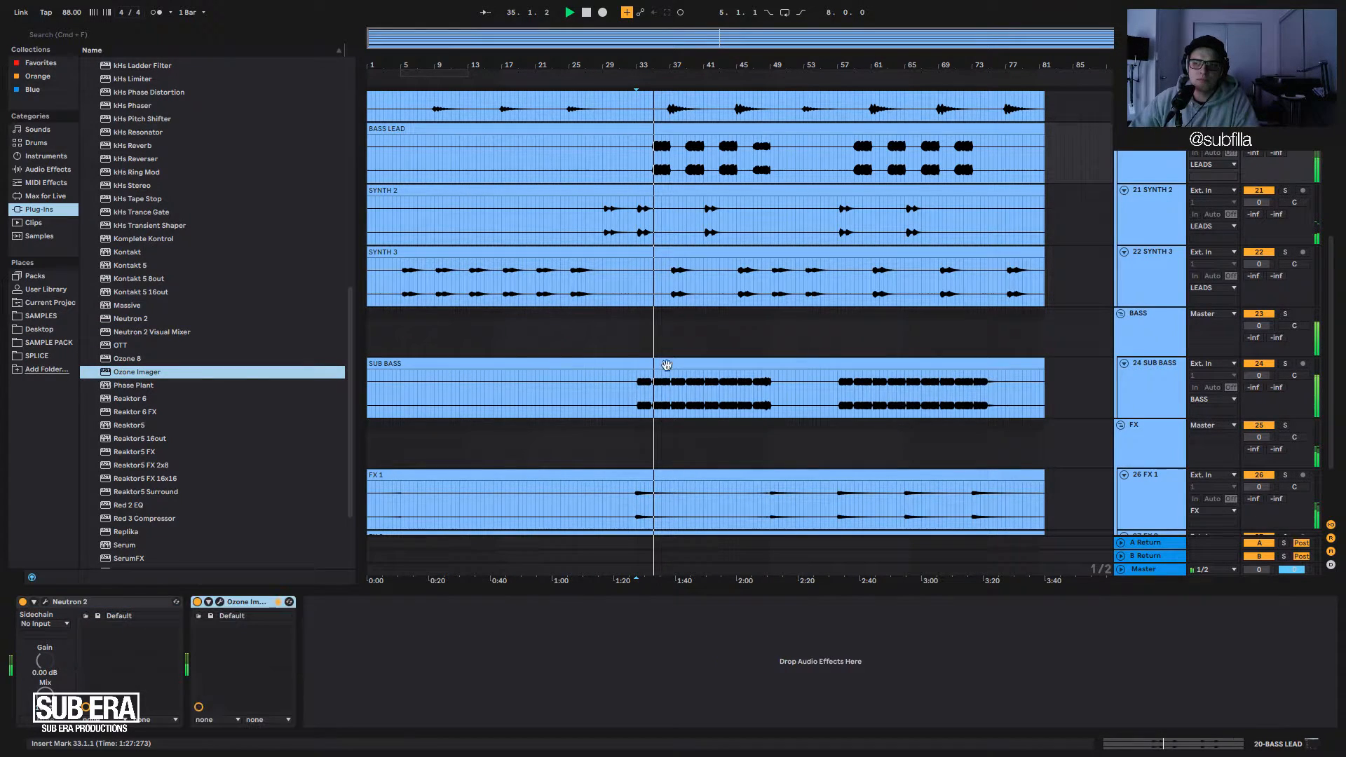
left_click(219, 602)
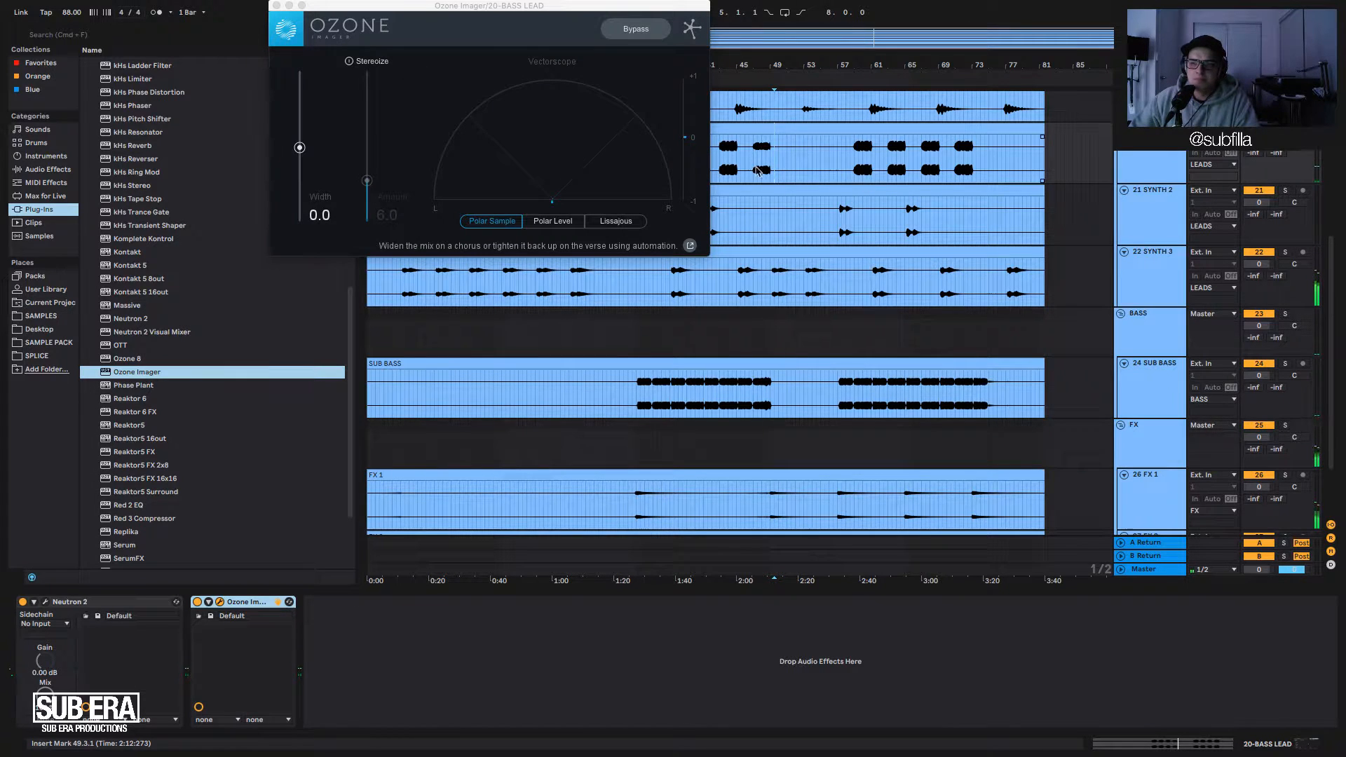
Enable Stereoize in the BASS LEAD imager and try a 10.4 width with a 6.0 amount during playback.
key("space")
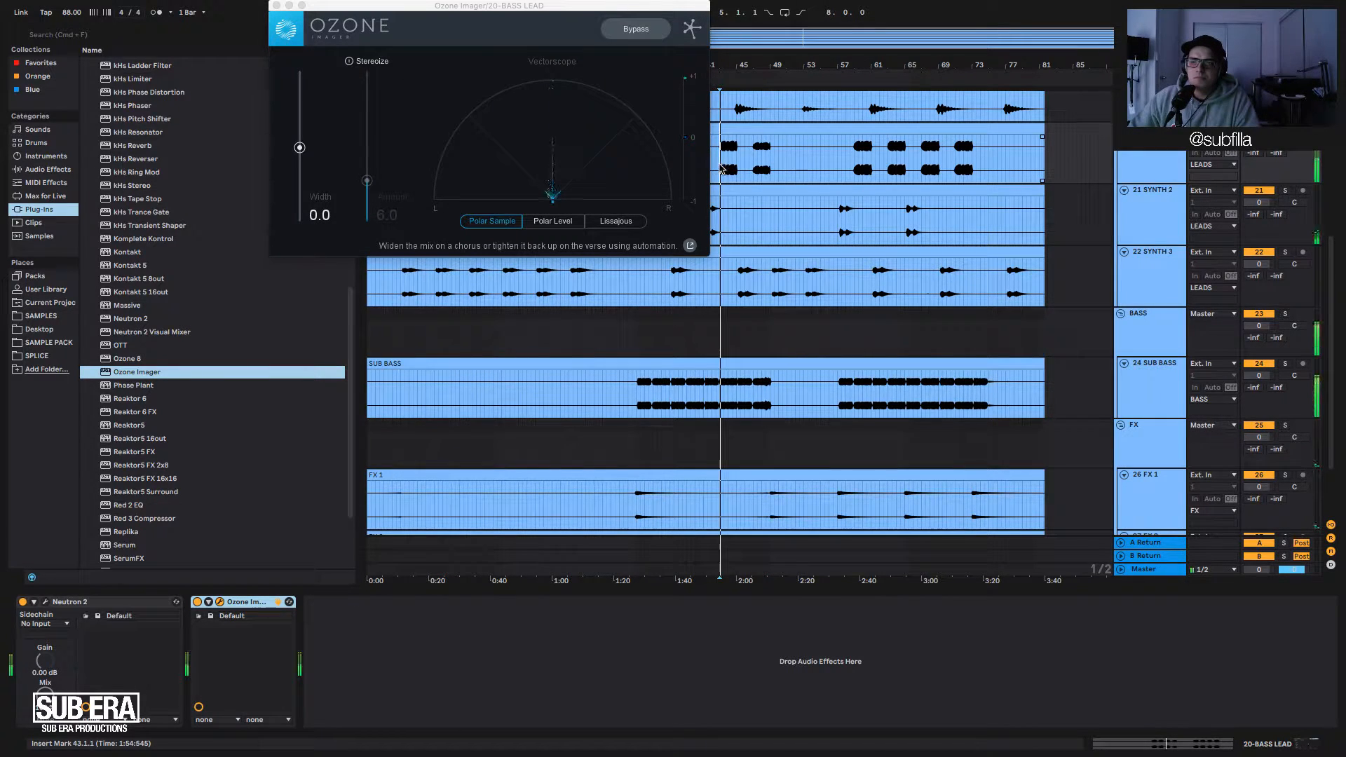
left_click(350, 61)
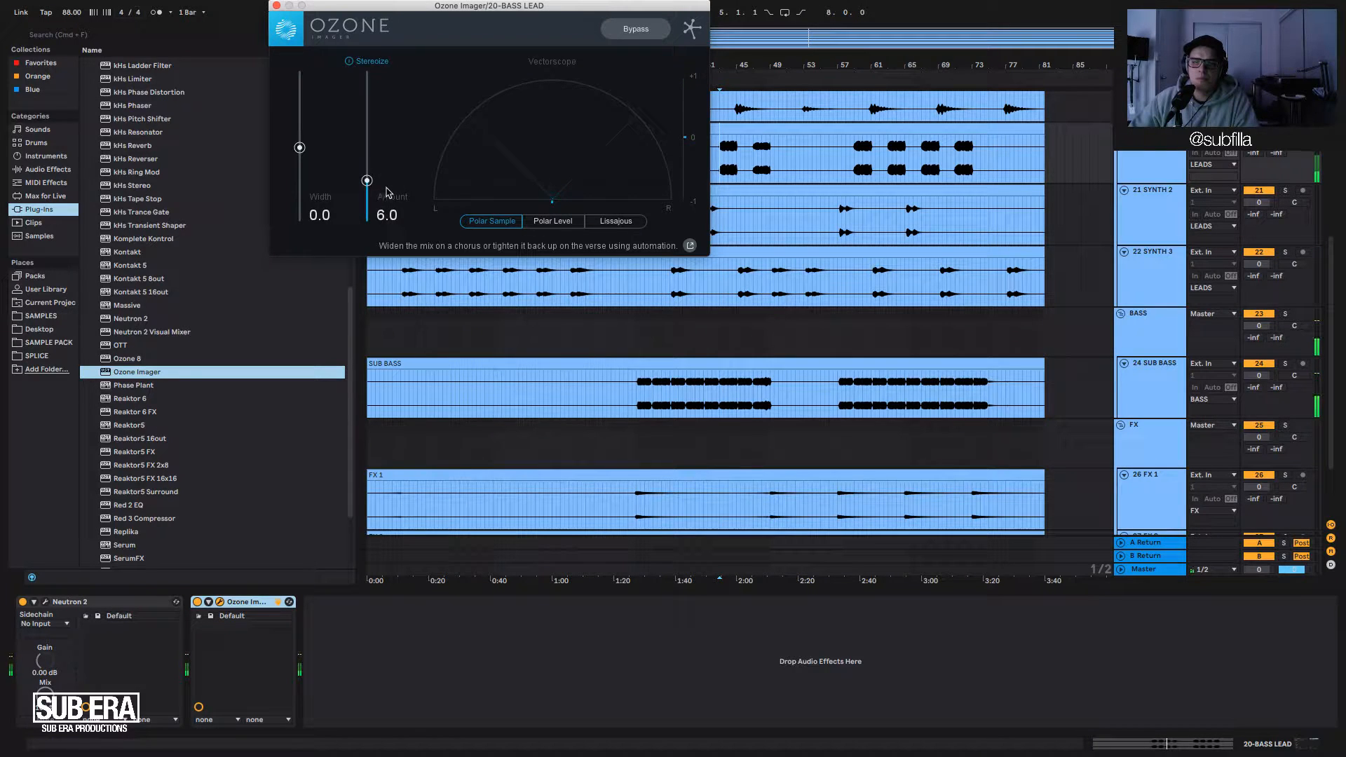
key("space")
left_click_drag(303, 137, 368, 155)
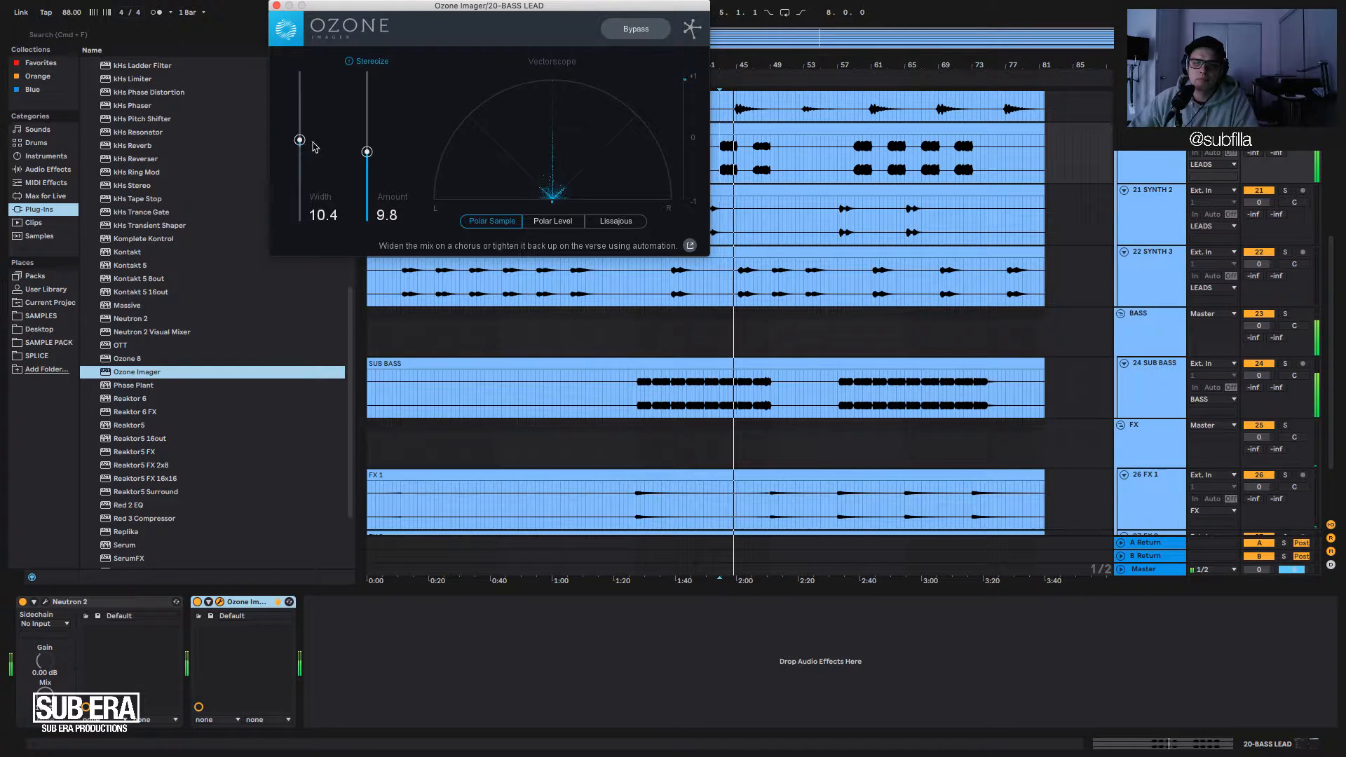
left_click_drag(367, 152, 367, 179)
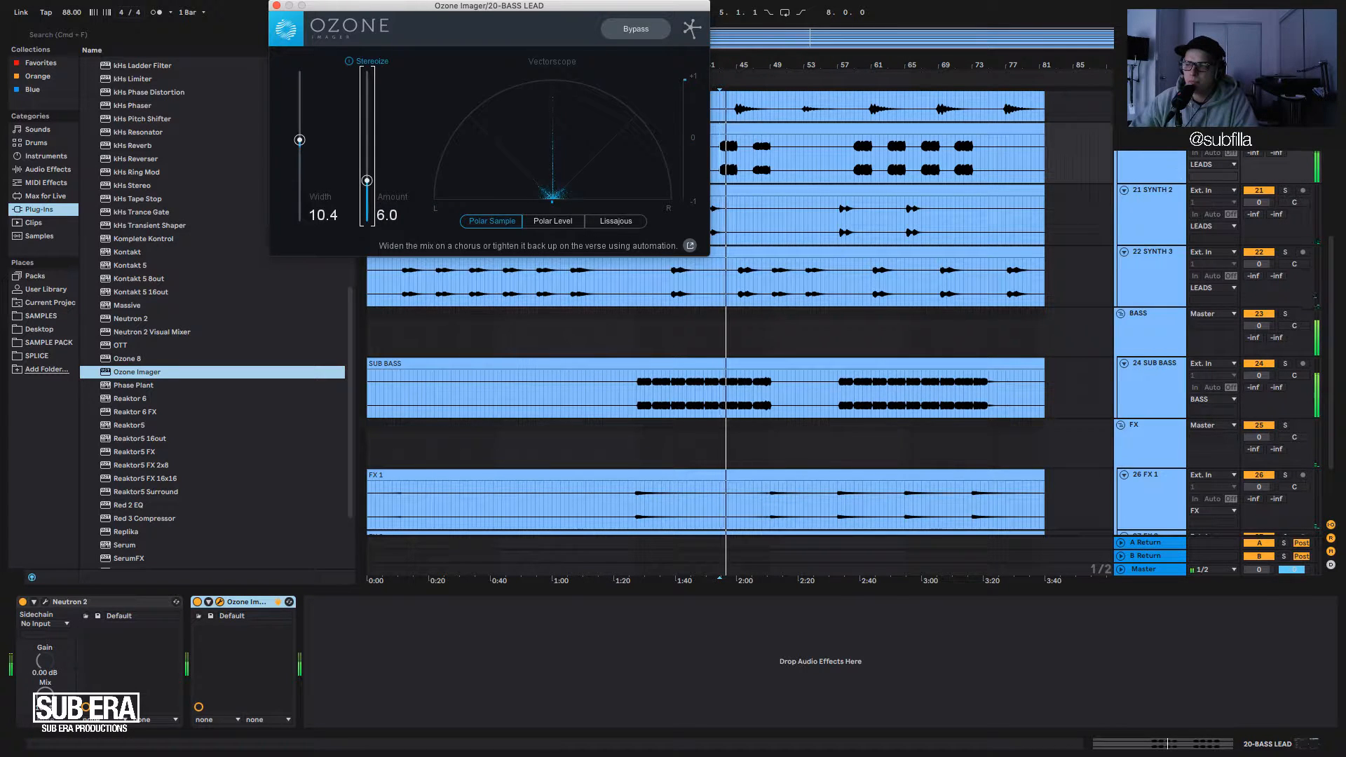
Lower the imager's width to 8.5, compare with it bypassed, and delete Ozone Imager from BASS LEAD.
left_click(1160, 133)
key("s")
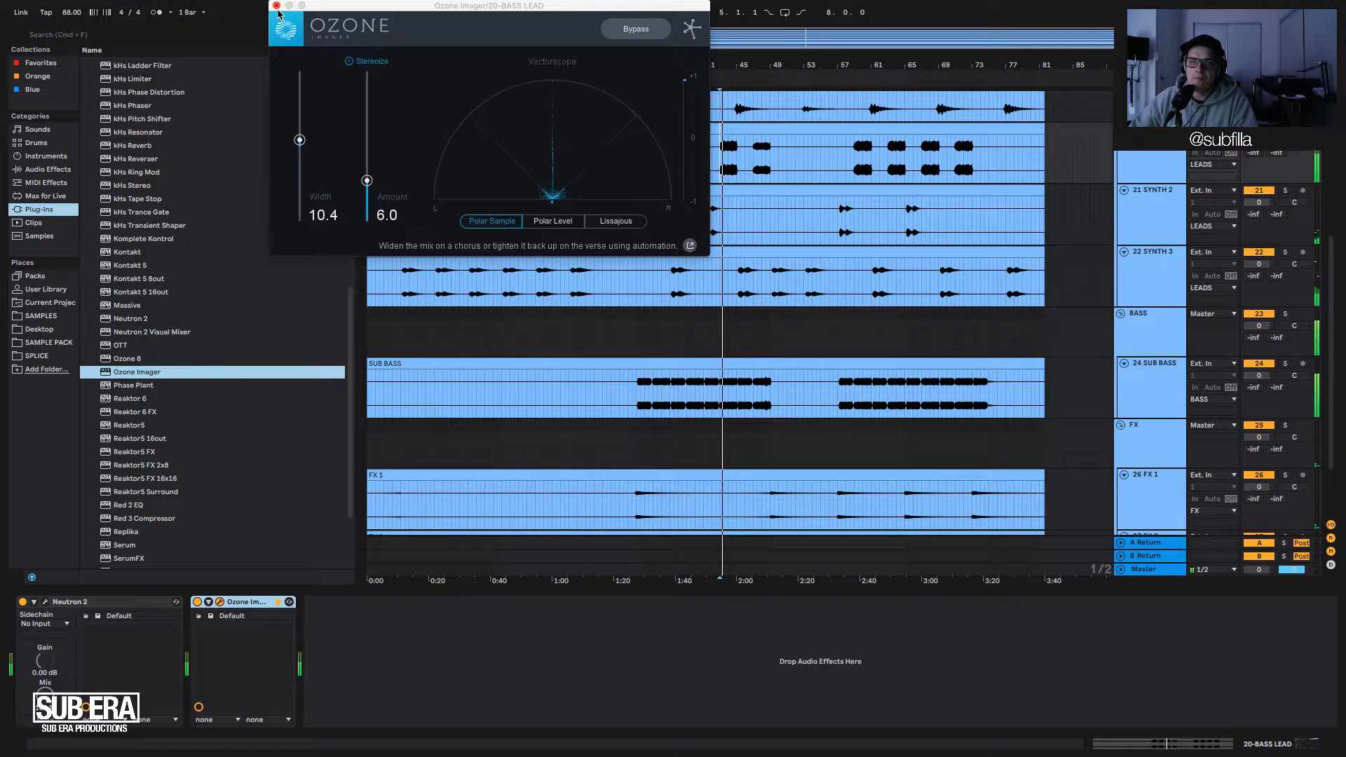
left_click_drag(307, 144, 307, 146)
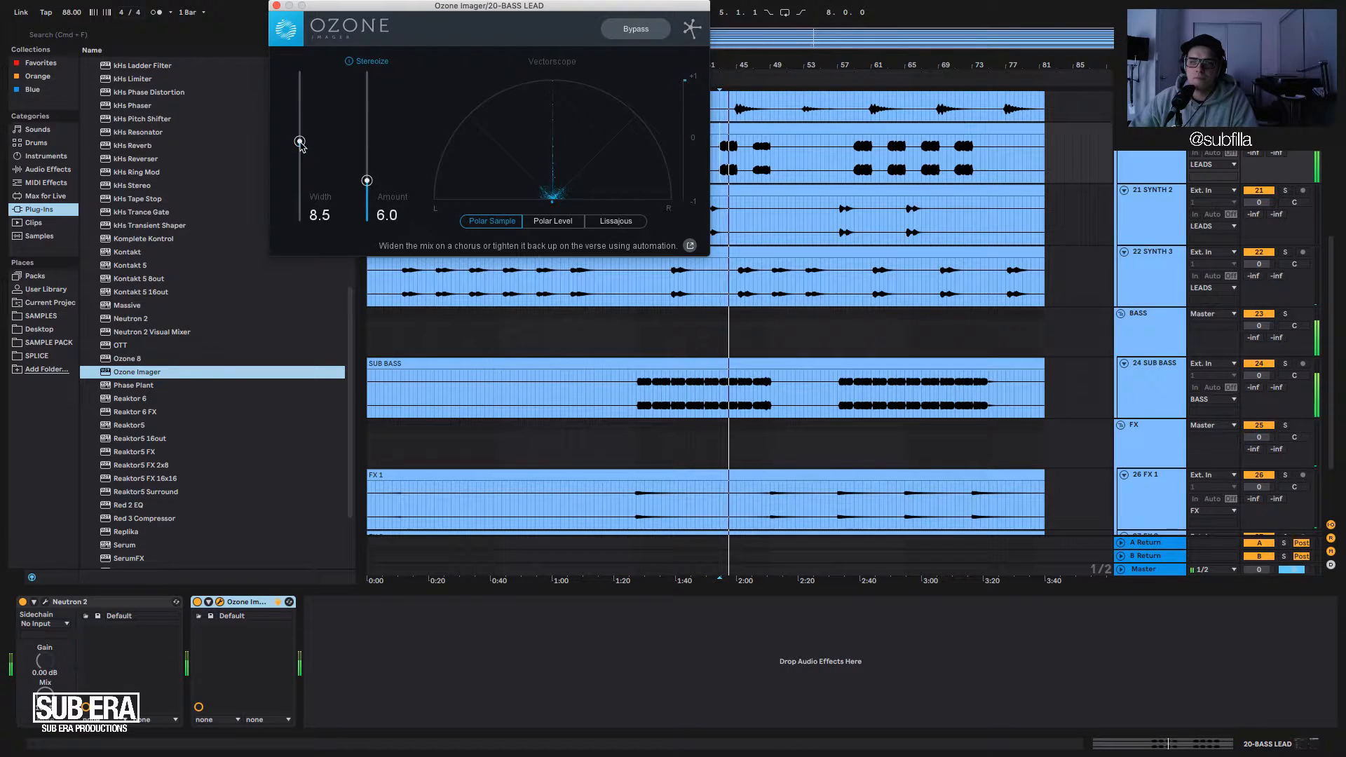
left_click(197, 602)
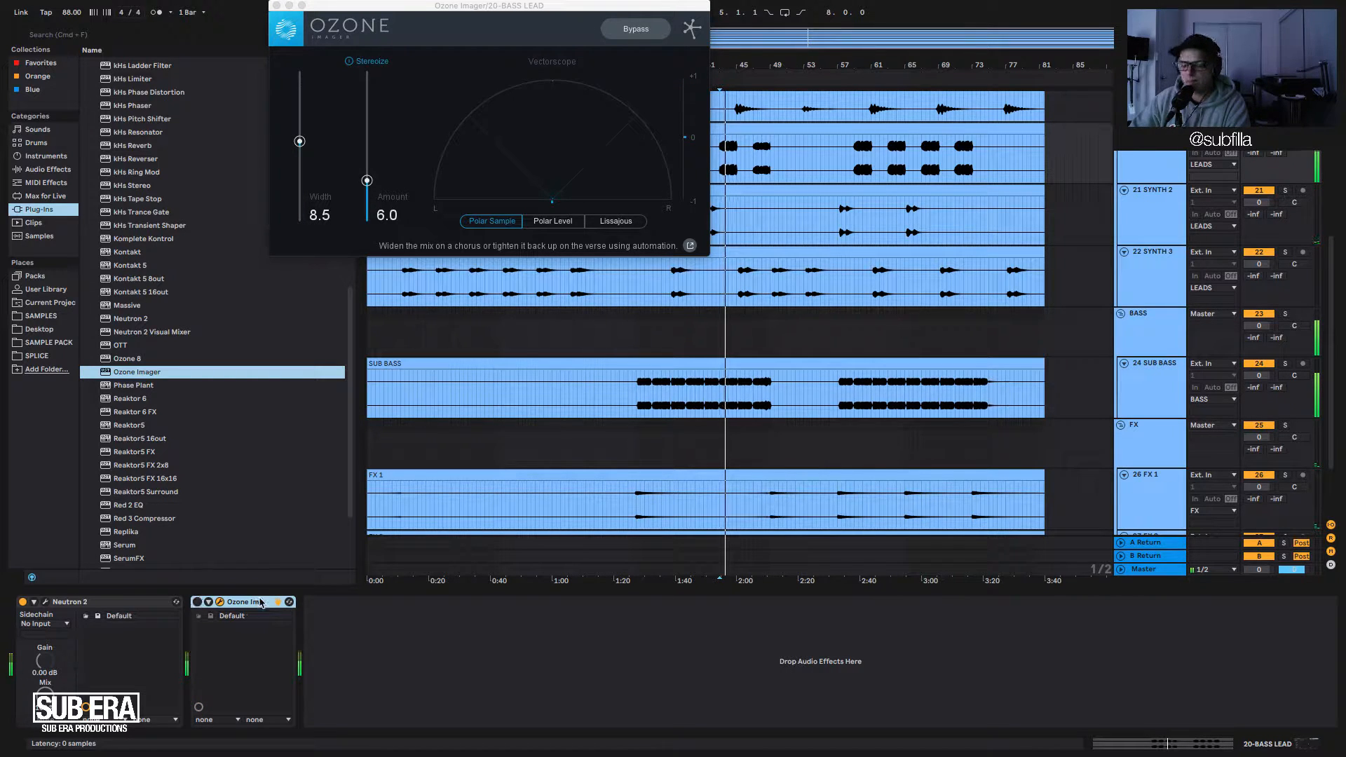
key("BackSpace")
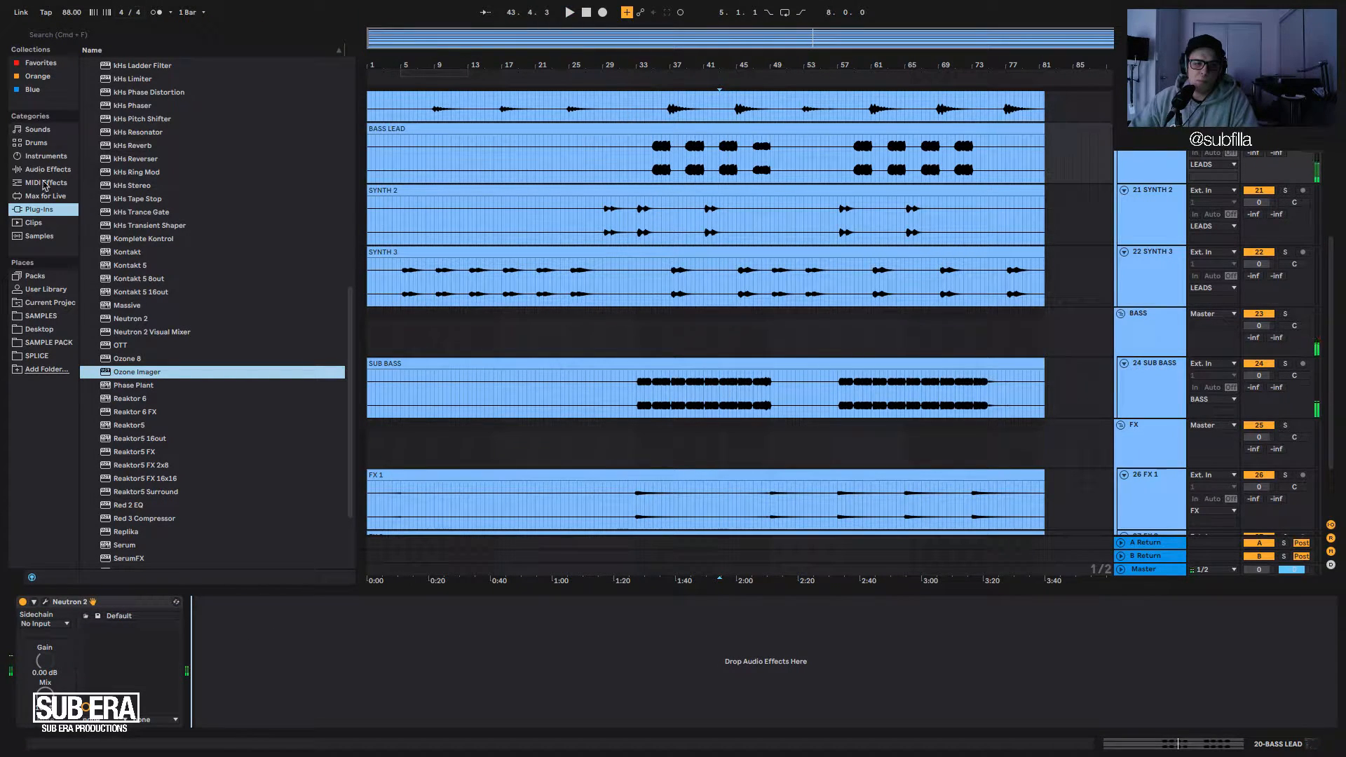
Add a Utility effect to BASS LEAD, enable Bass Mono at 200 Hz and play the mix.
left_click(41, 197)
left_click(33, 172)
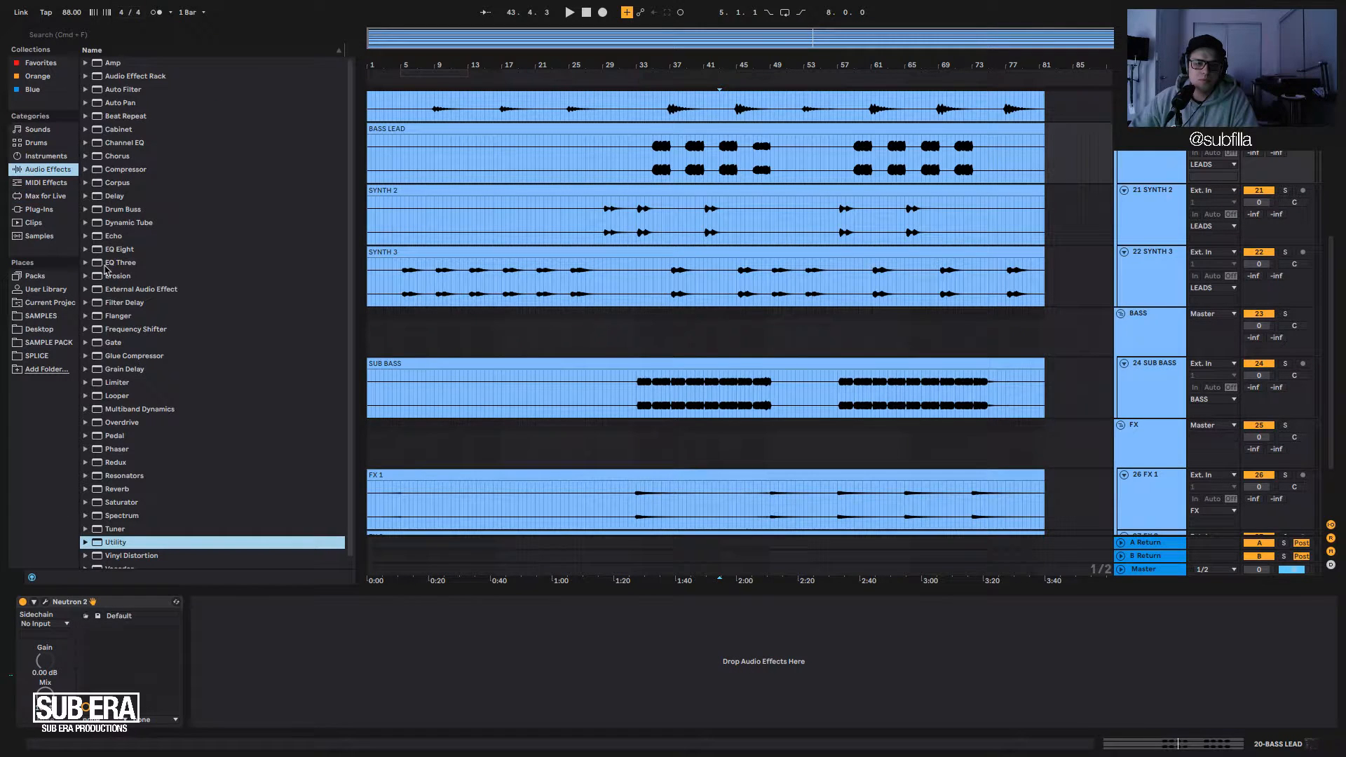
double_click(116, 543)
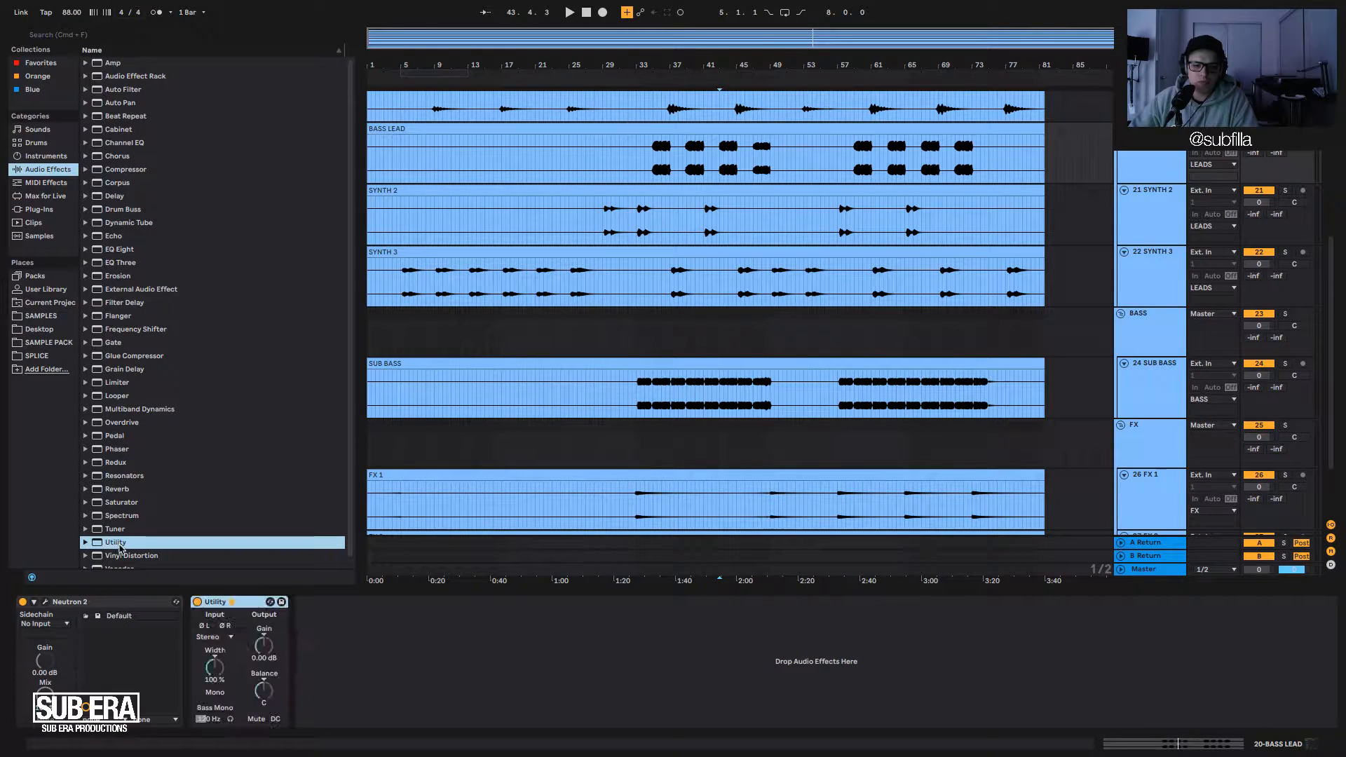
left_click(214, 708)
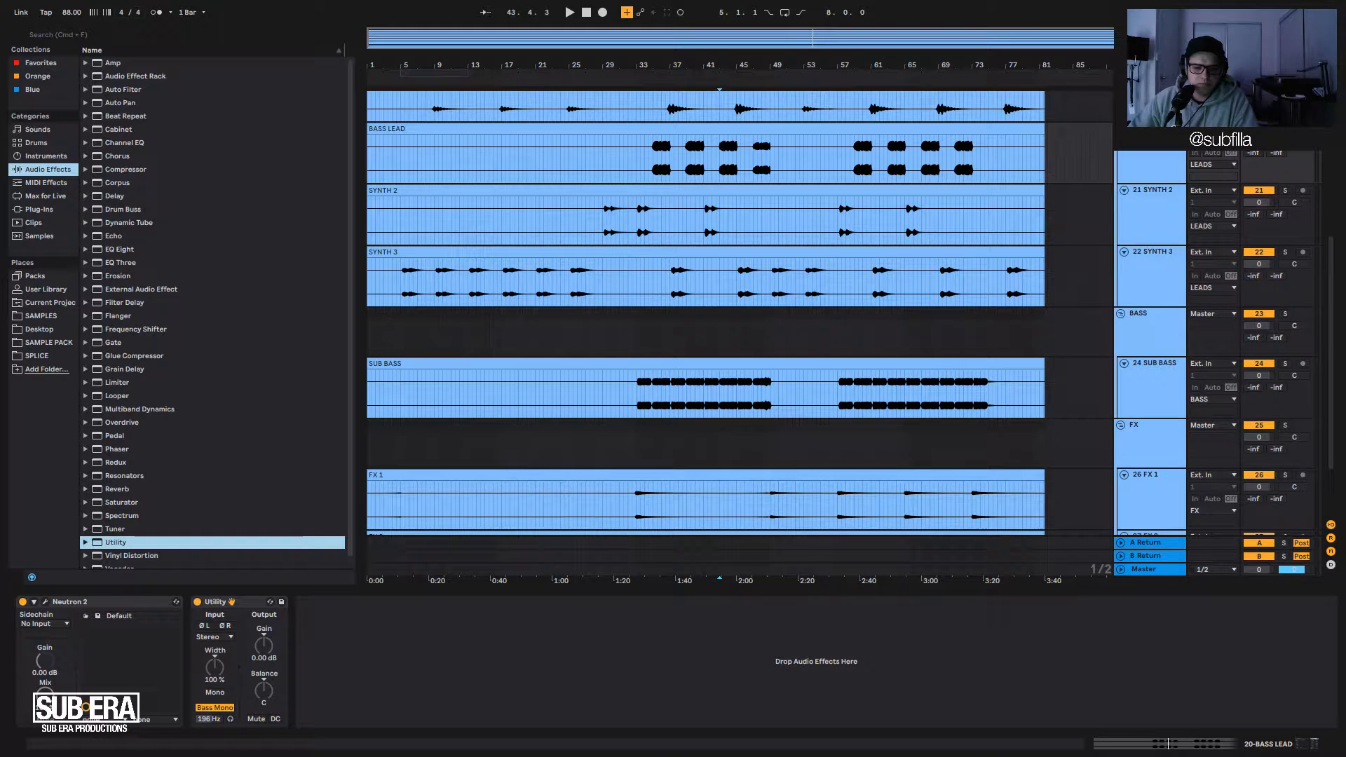
key("space")
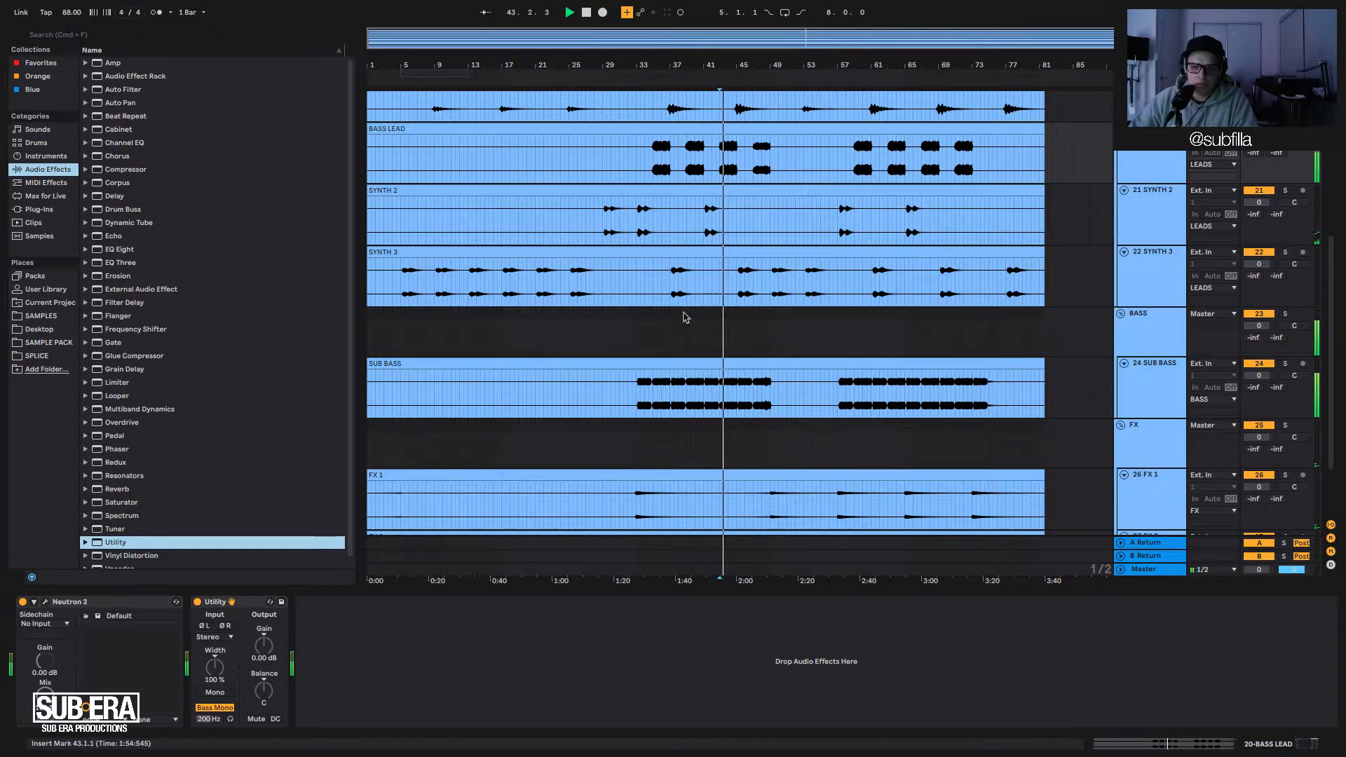
Add a Utility effect to the SUB BASS track and switch it to full Mono.
left_click(683, 389)
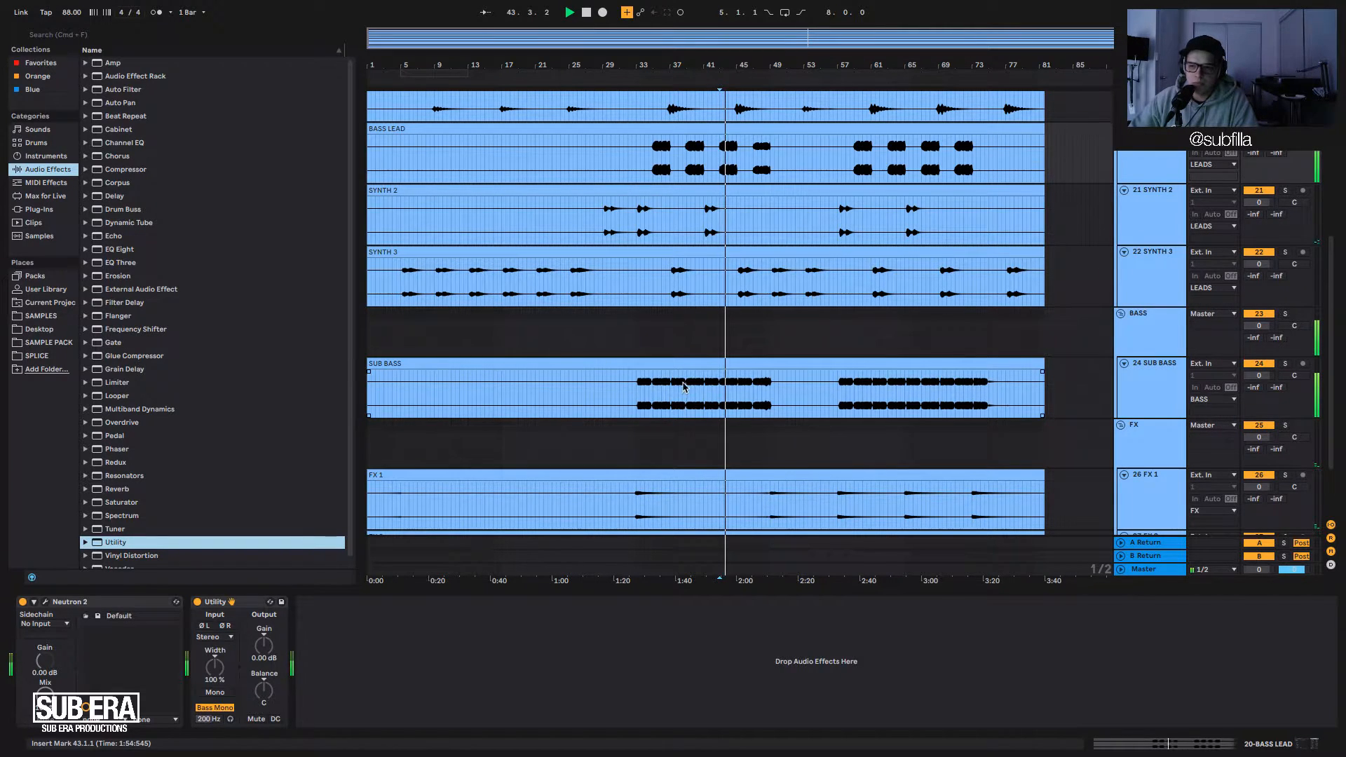
double_click(121, 544)
left_click(221, 689)
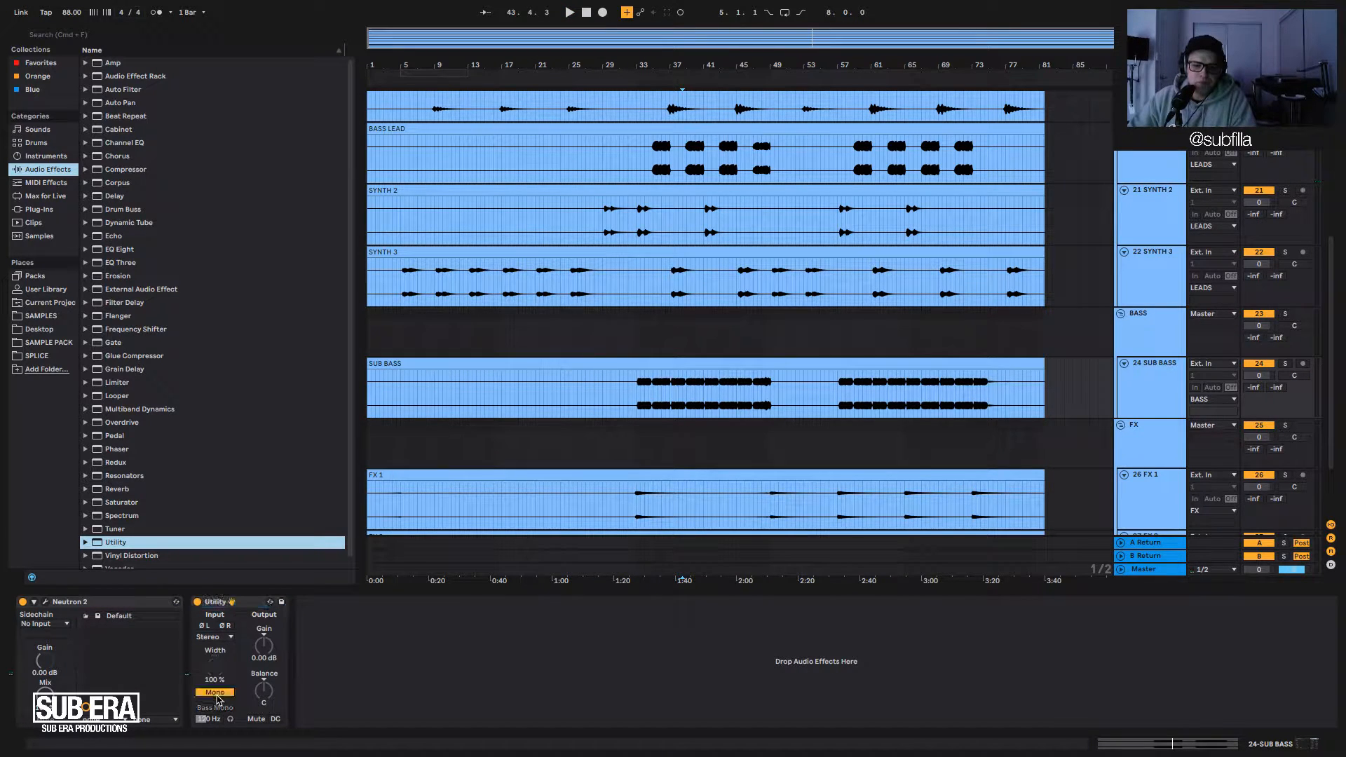
Play the mix from bar 33 to listen to the lead and sub bass with their Utility effects.
key("space")
scroll(697, 345, "up", 3)
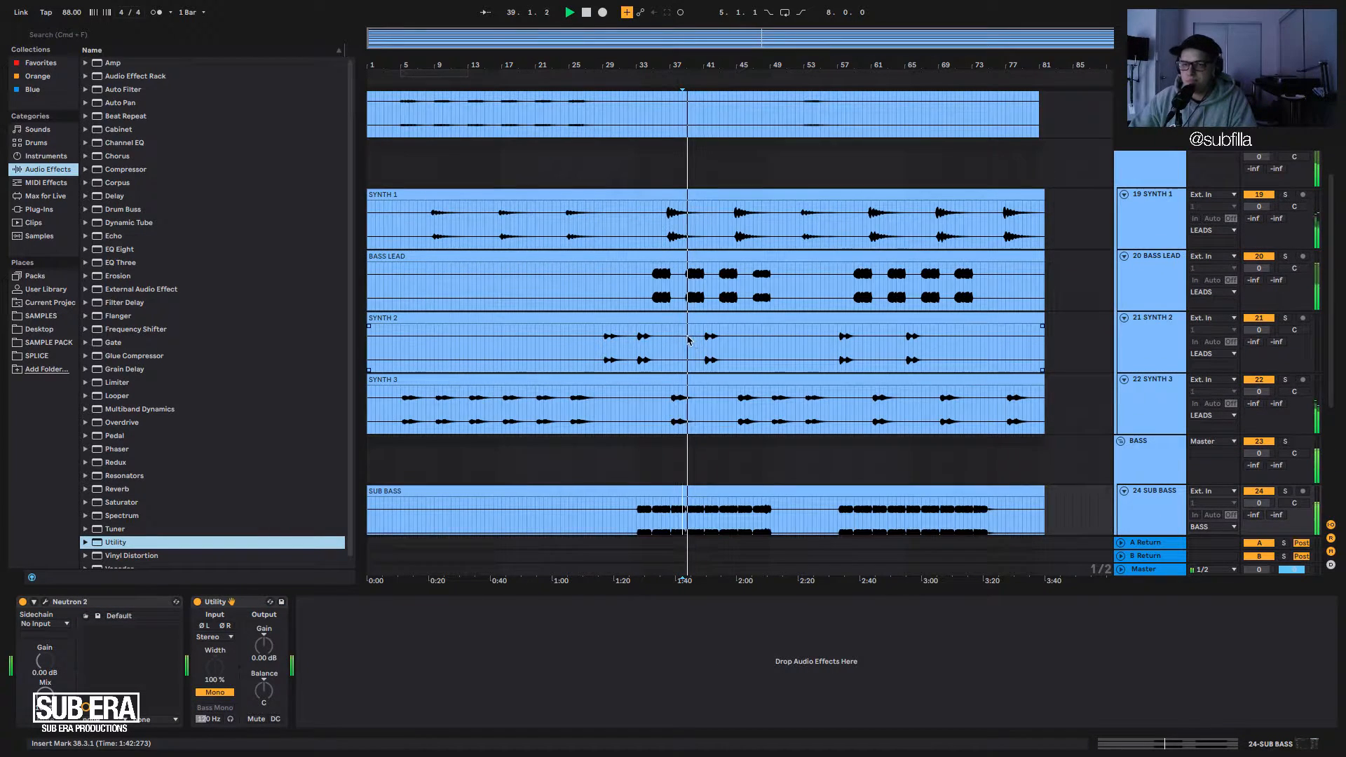
left_click(637, 292)
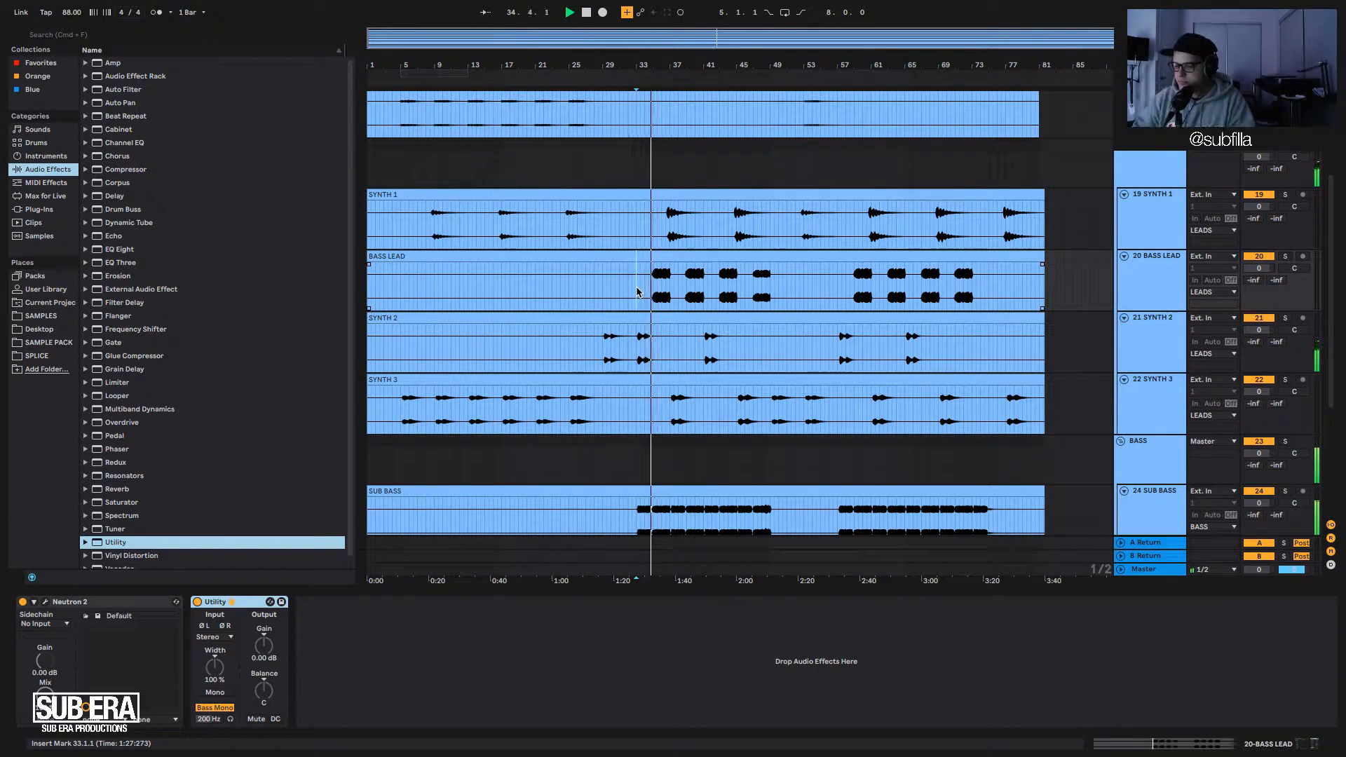
left_click(706, 483)
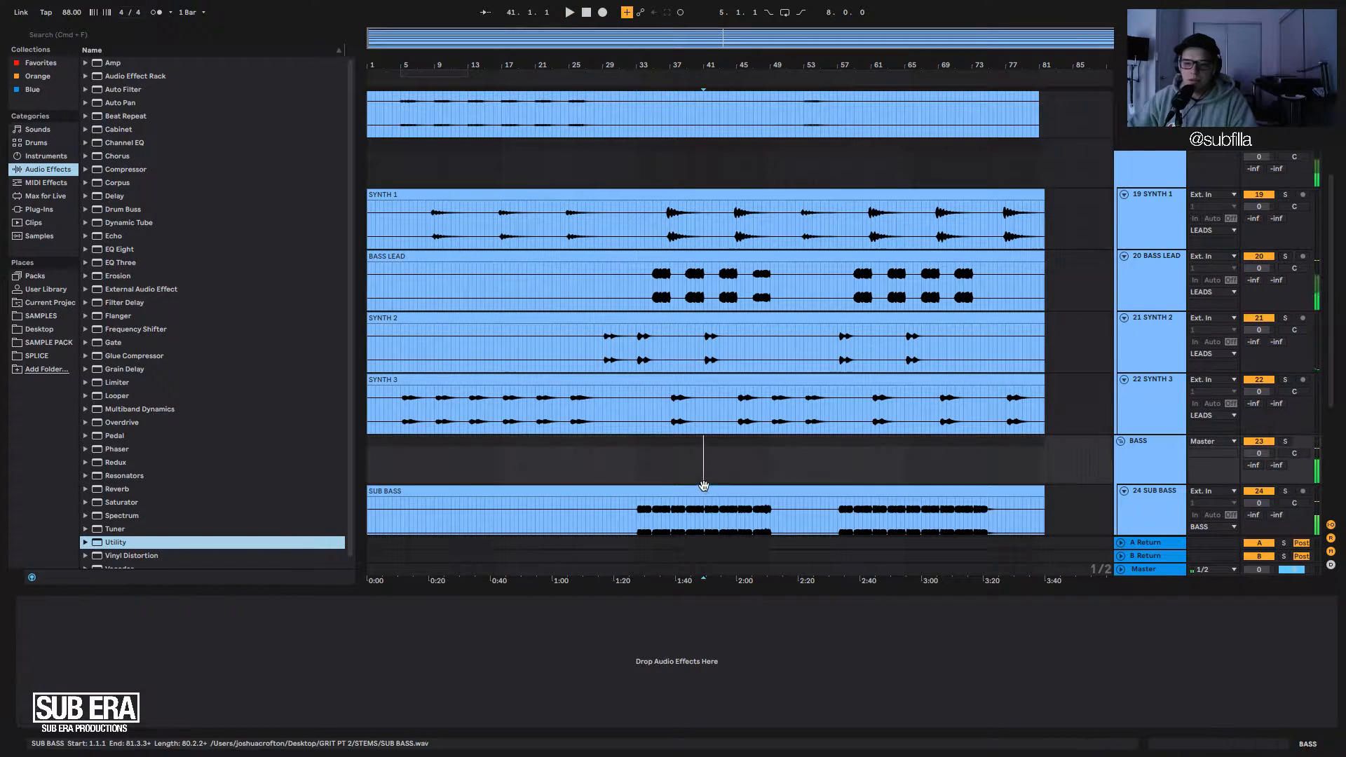
Reset SUB BASS Compressor 1's band gain and overall gain to 0.0 dB in Neutron 2 and close the plugin.
left_click(692, 491)
key("space")
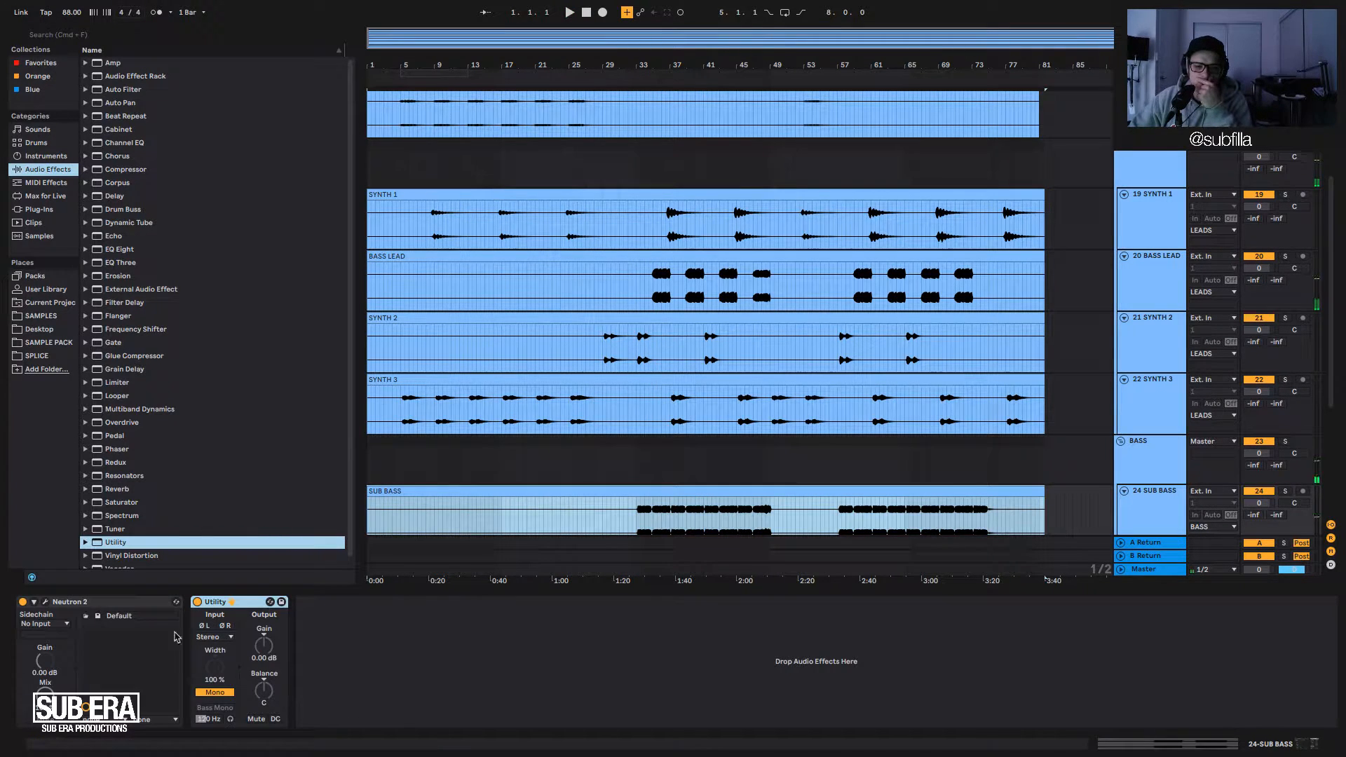
left_click(45, 602)
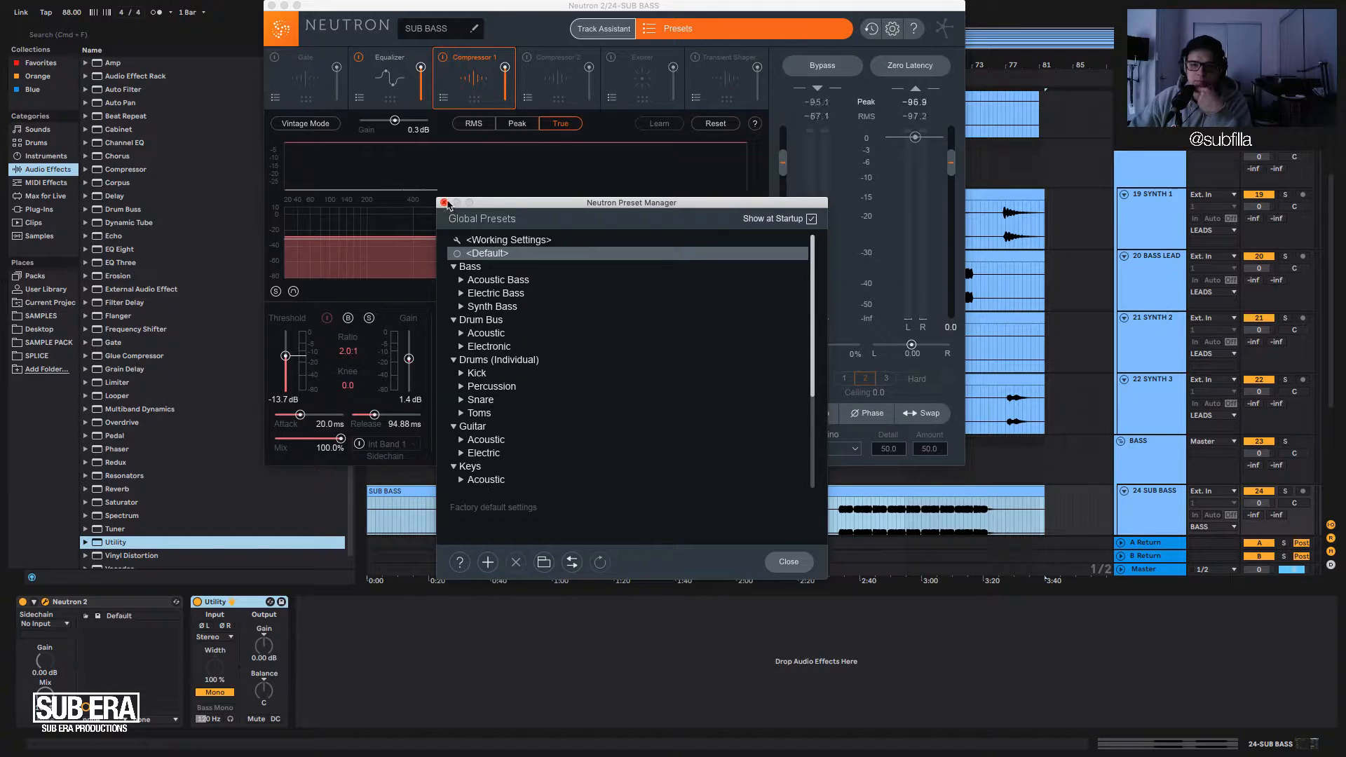
left_click(444, 203)
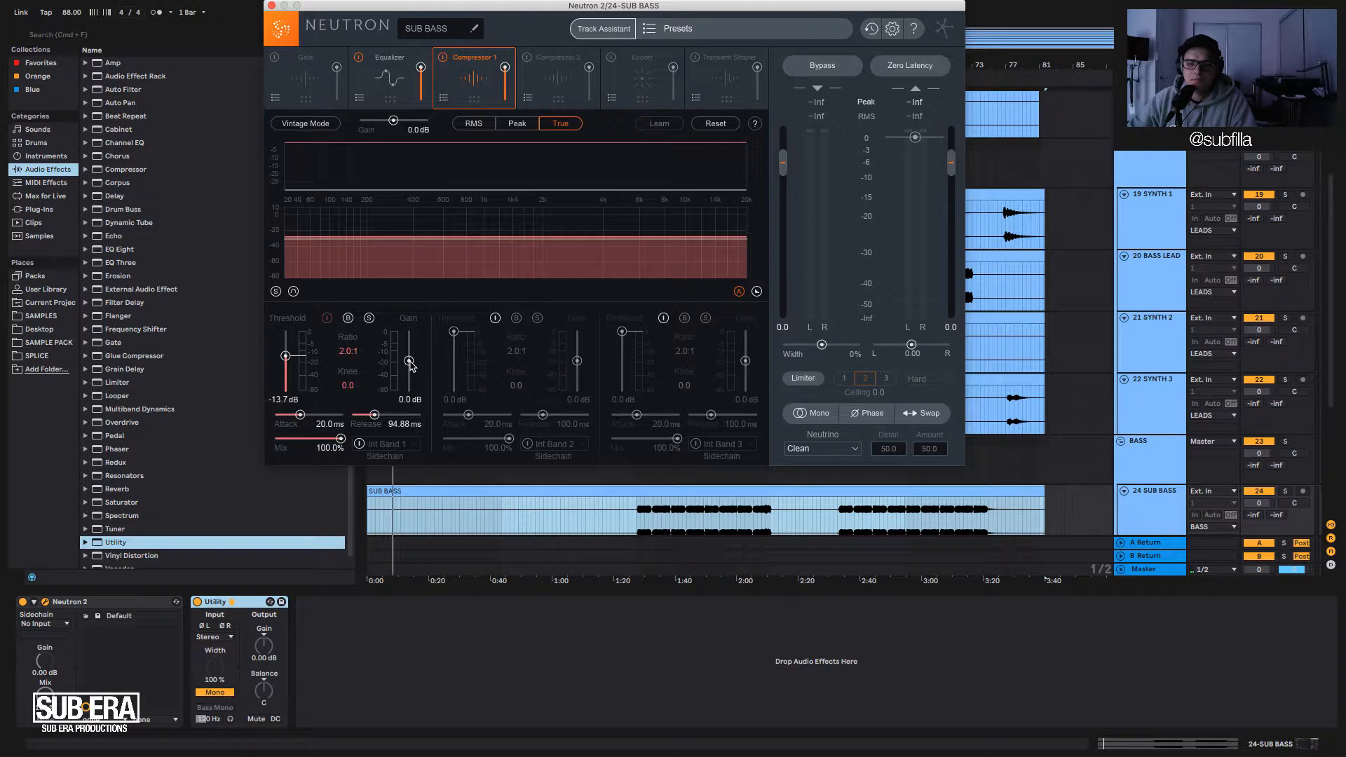
left_click(272, 7)
Play the full mix from just before the SUB BASS entry to check the bass balance, and stop playback.
left_click(631, 517)
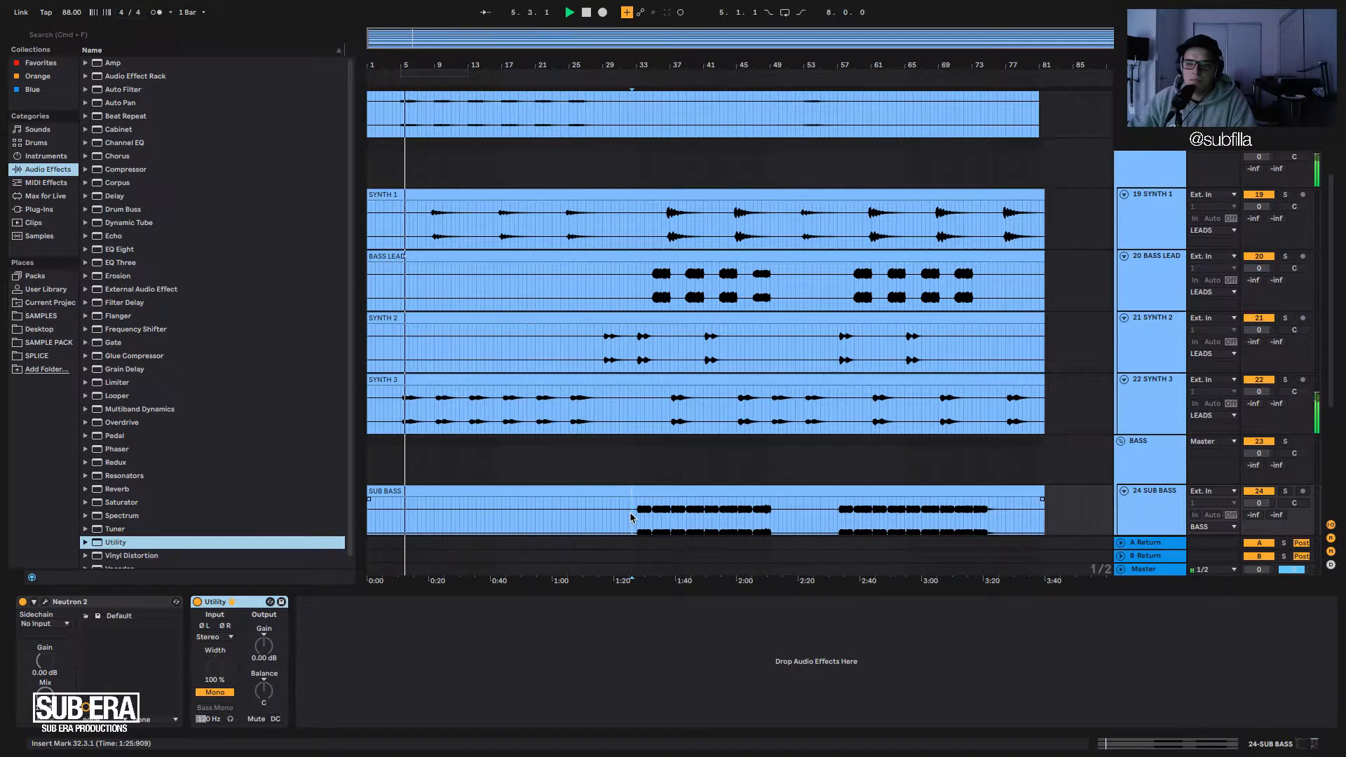
key("space")
key("space")
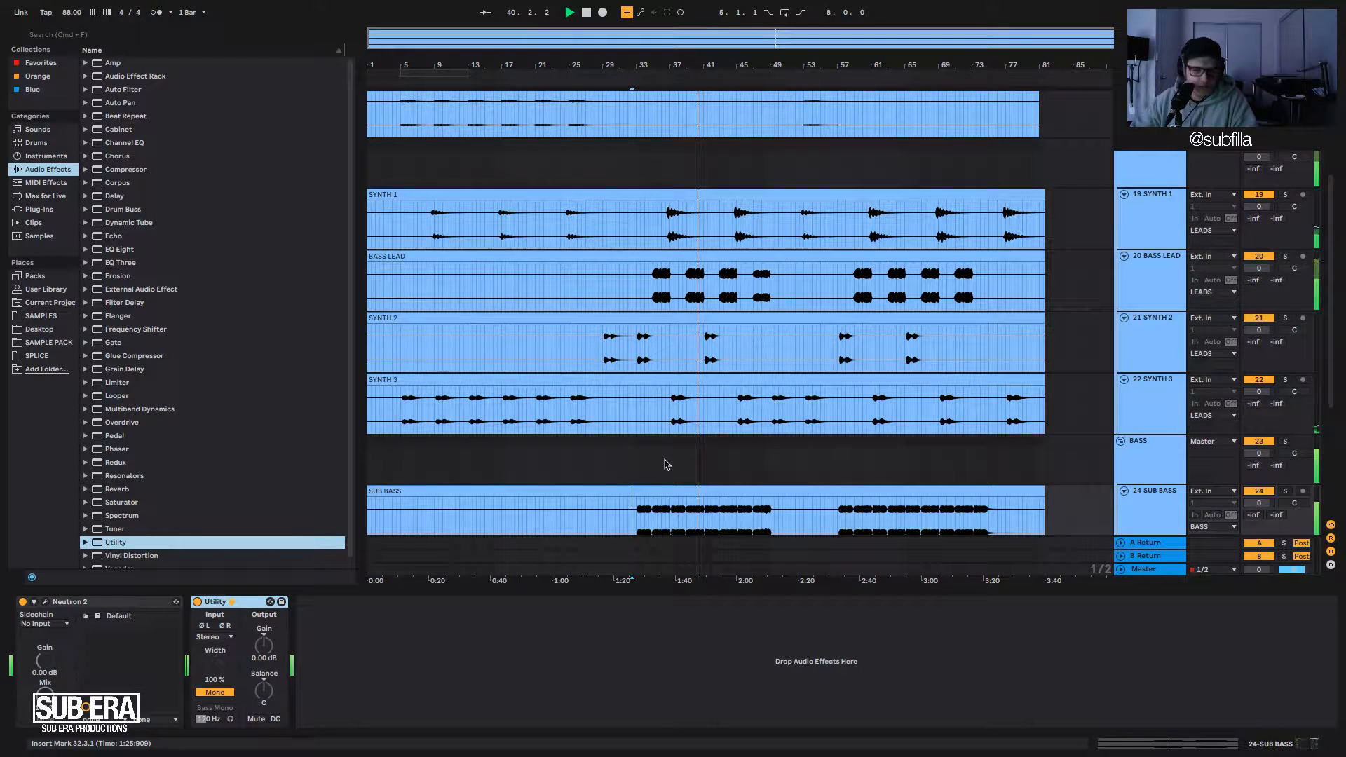
key("space")
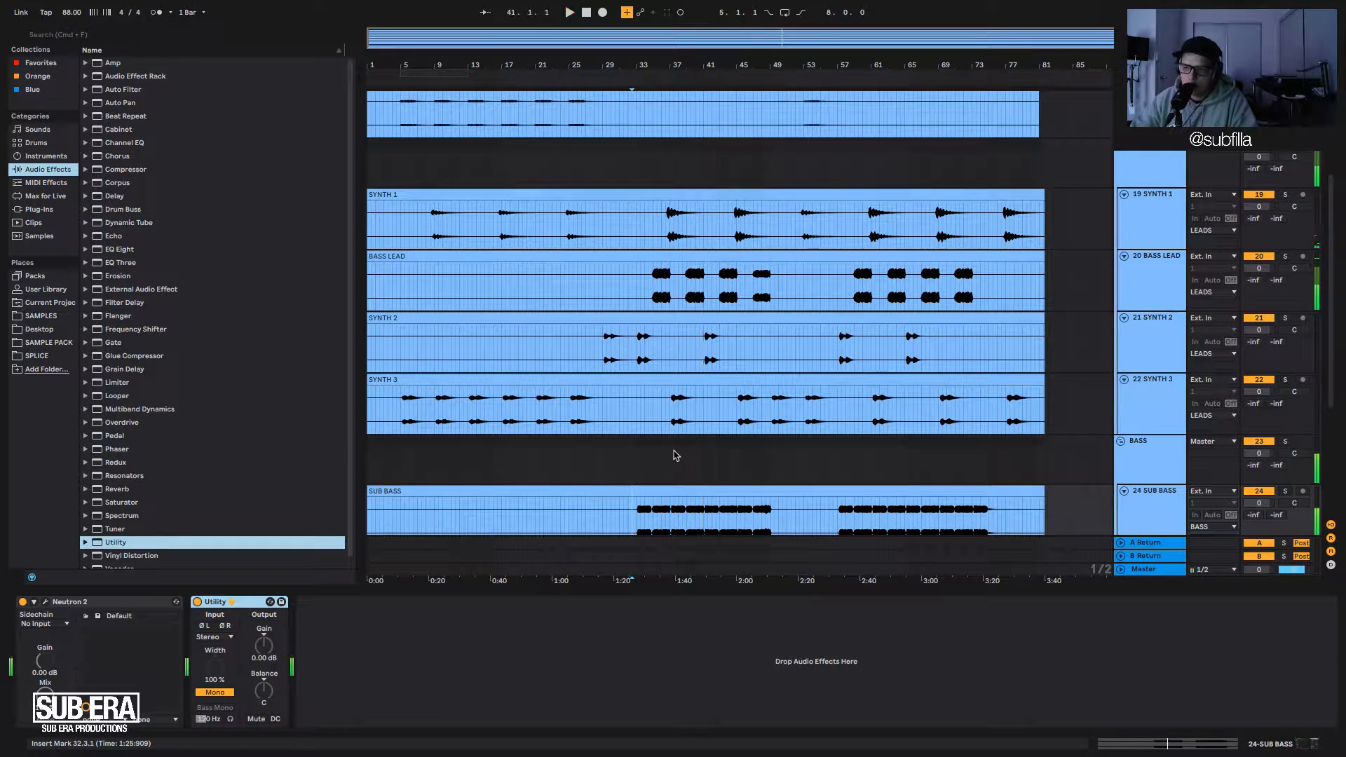
left_click(637, 407)
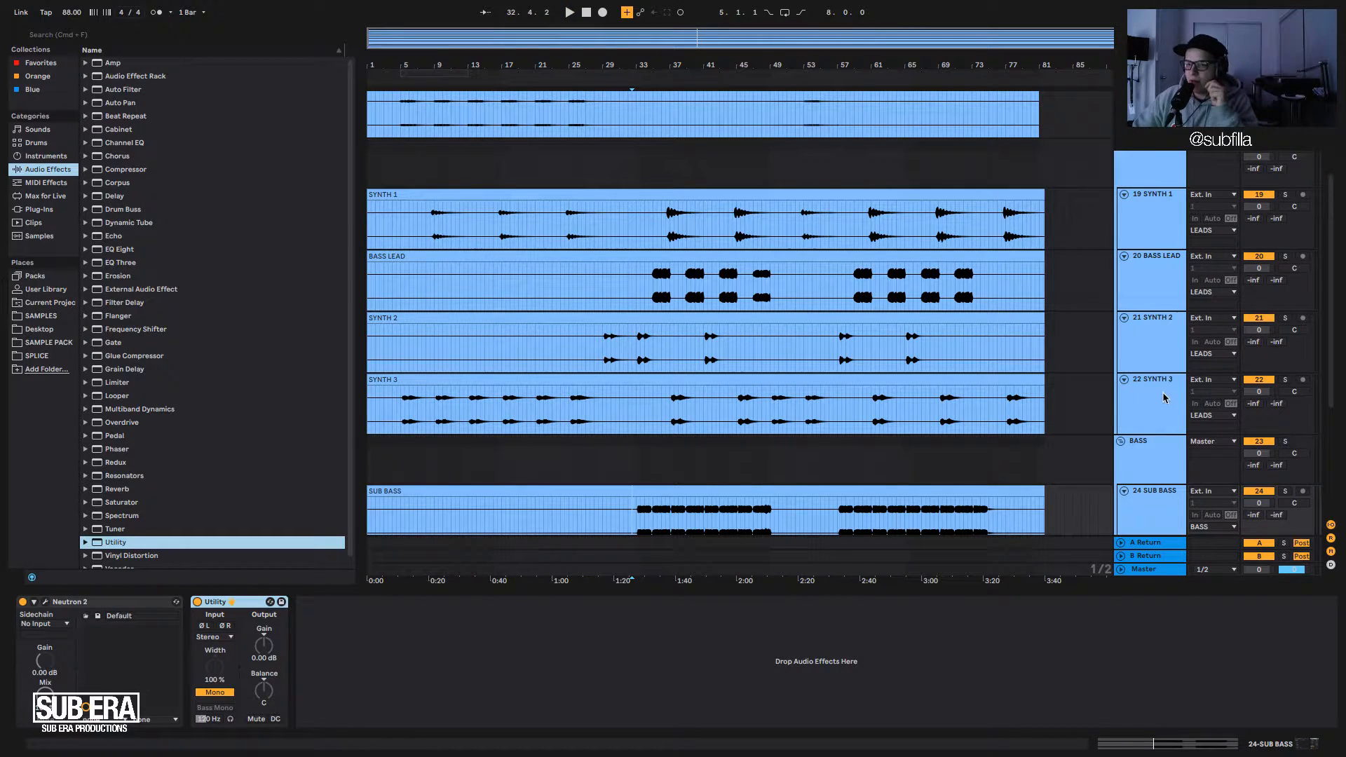
Change the LEADS group track's colour to turquoise.
scroll(1148, 338, "up", 1)
right_click(1140, 203)
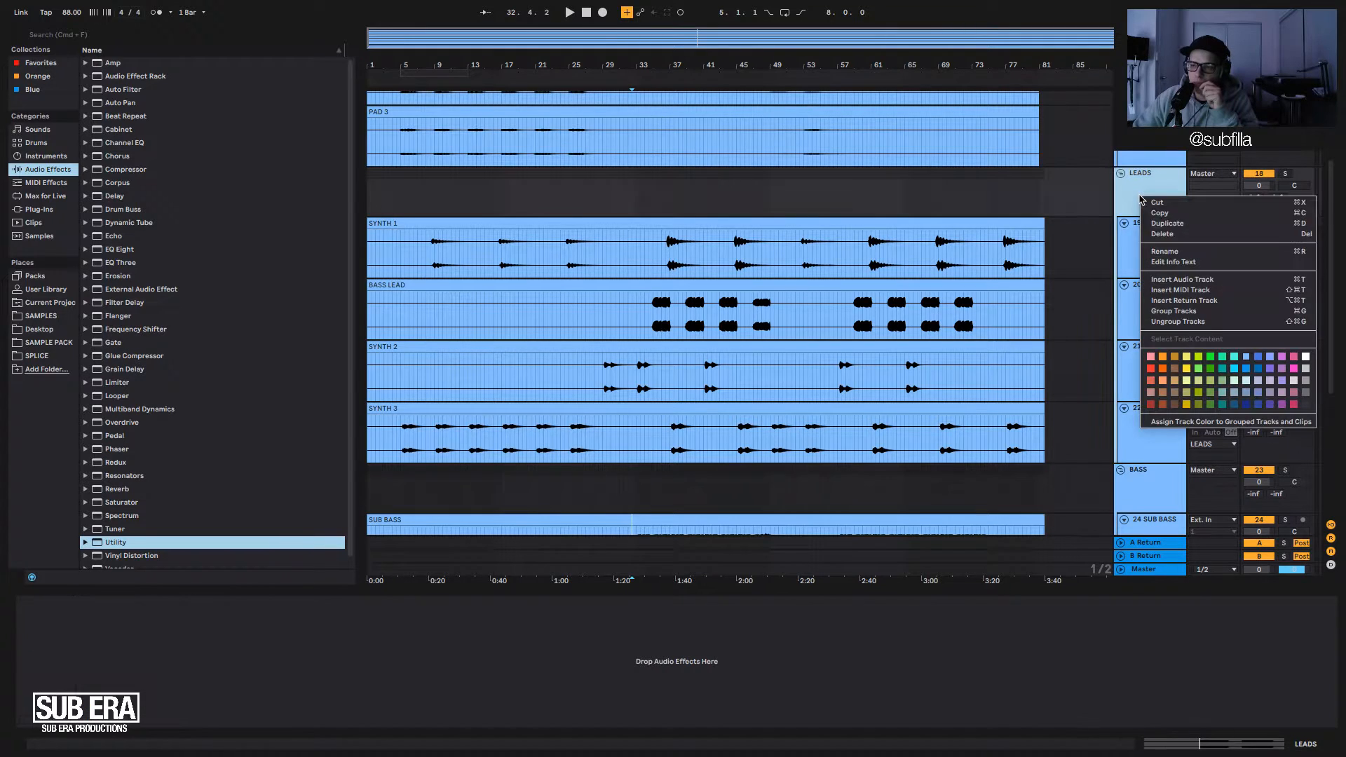
left_click(1234, 358)
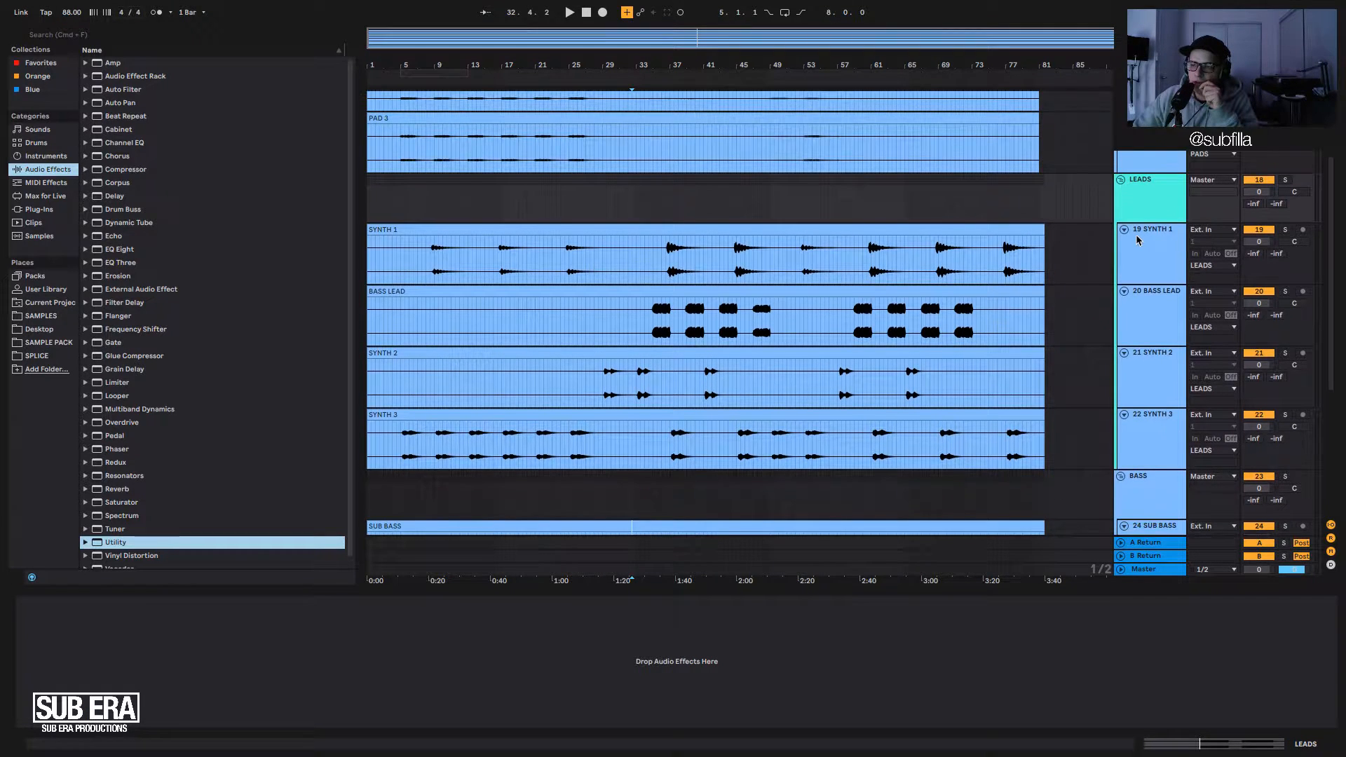
Change the PADS group track's colour to turquoise.
left_click(1144, 252)
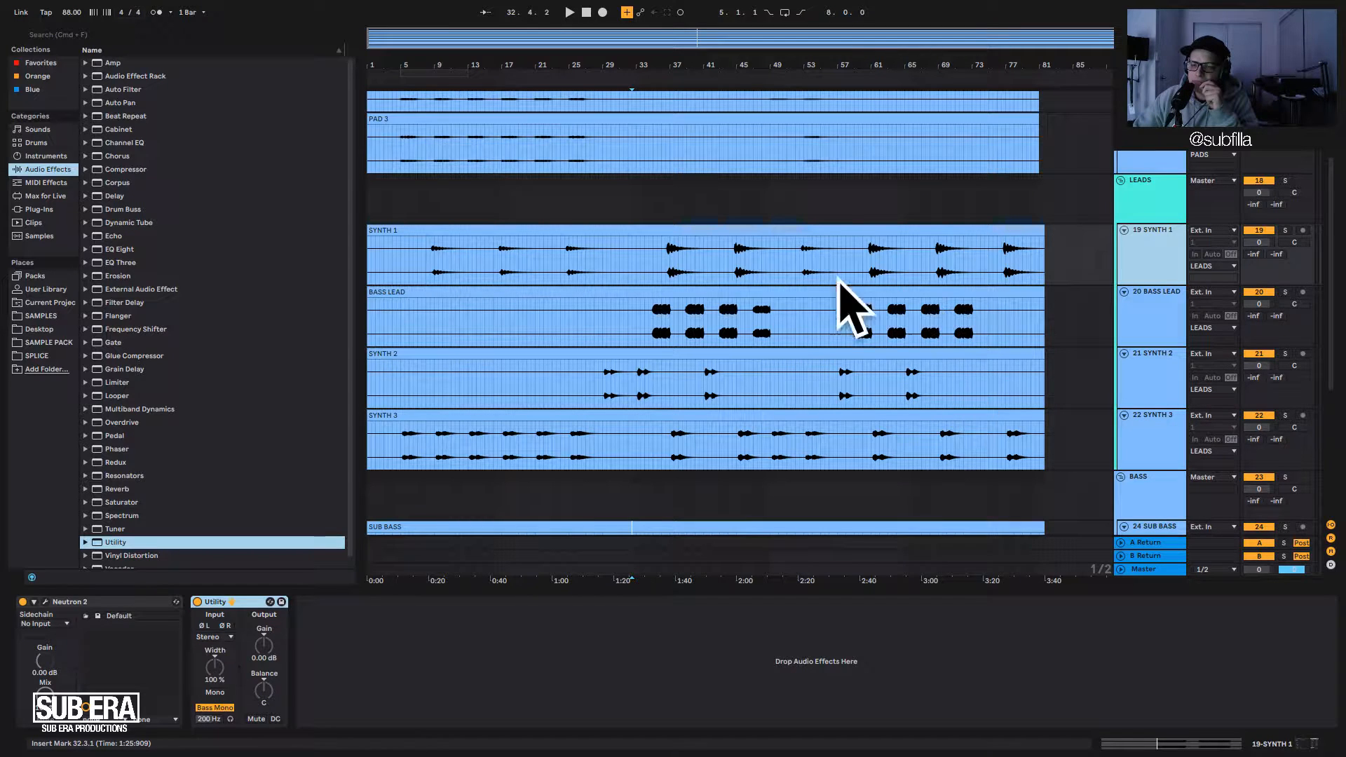
scroll(1130, 187, "up", 5)
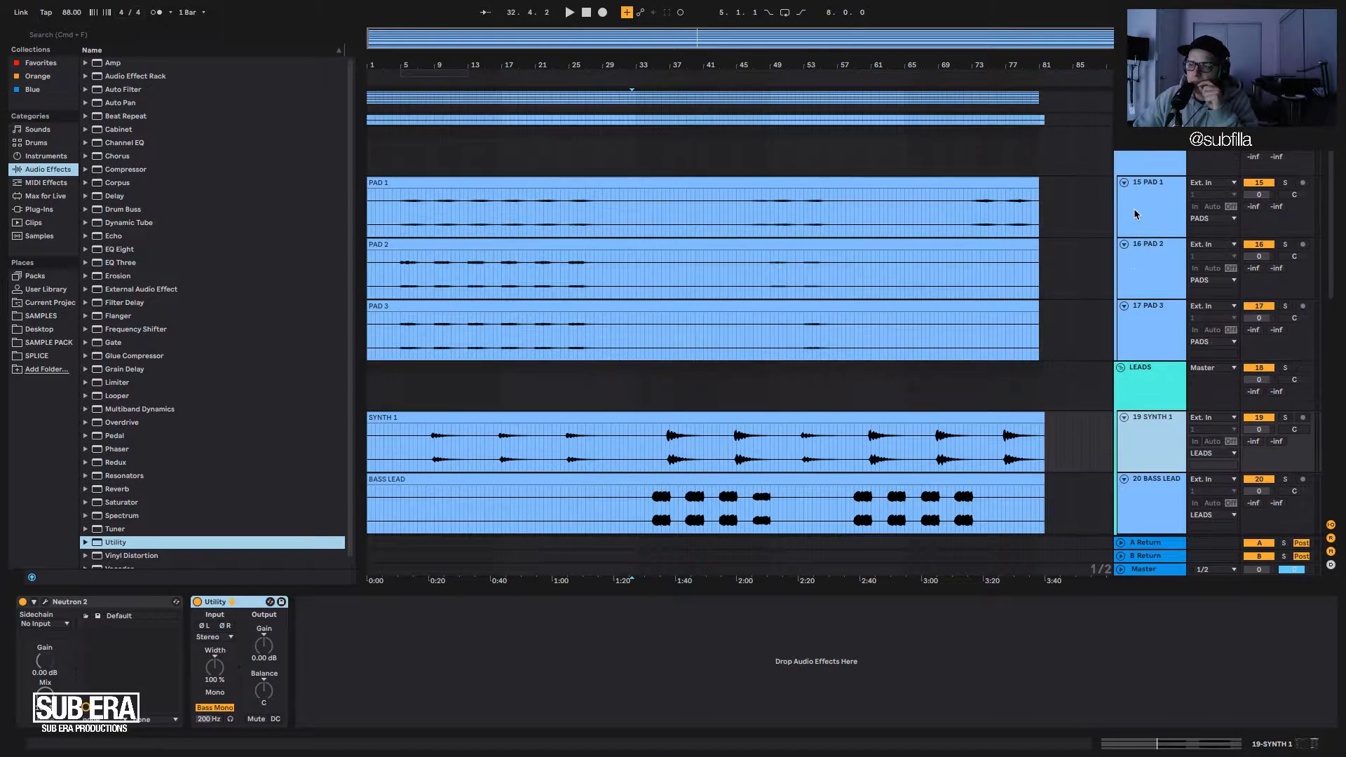
right_click(1149, 159)
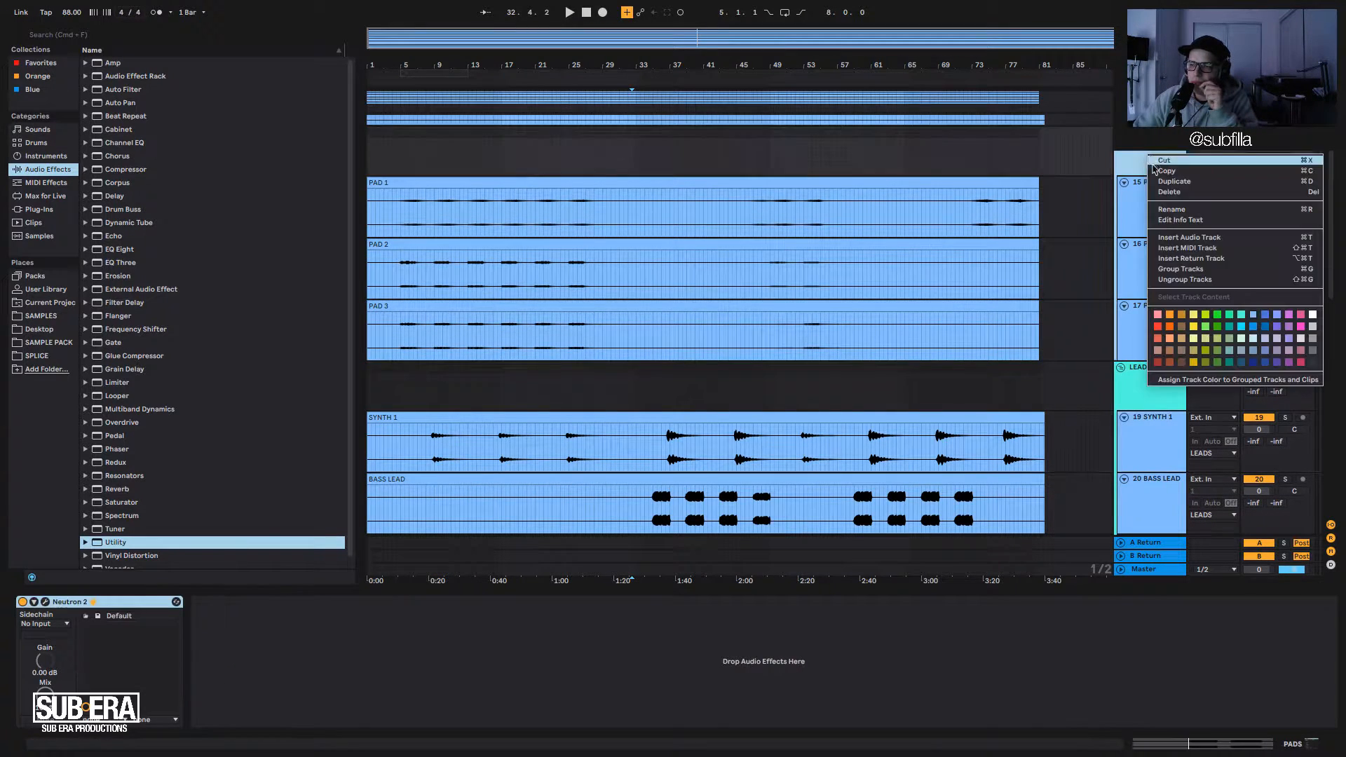
left_click(1243, 315)
Change the VOCAL and DRUMS group tracks' colours to turquoise.
scroll(1022, 227, "up", 4)
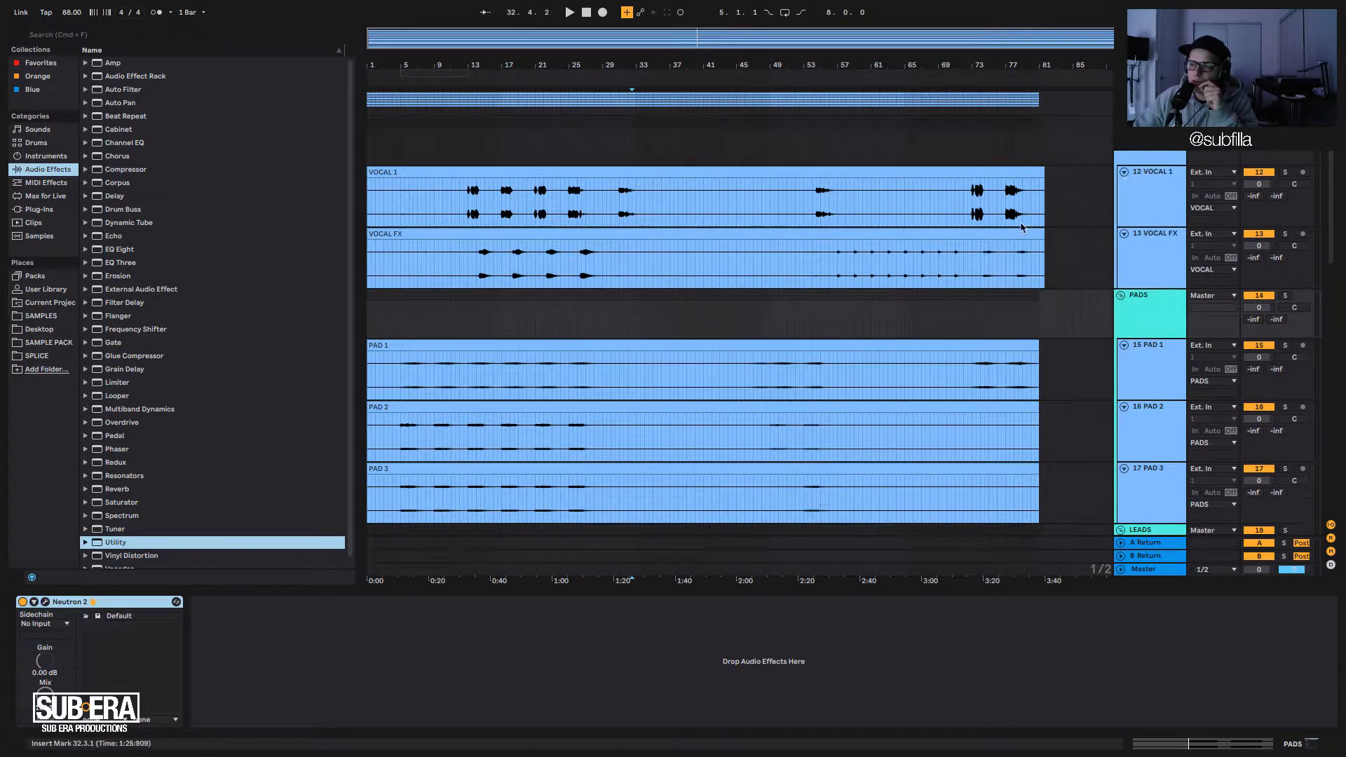
right_click(1141, 152)
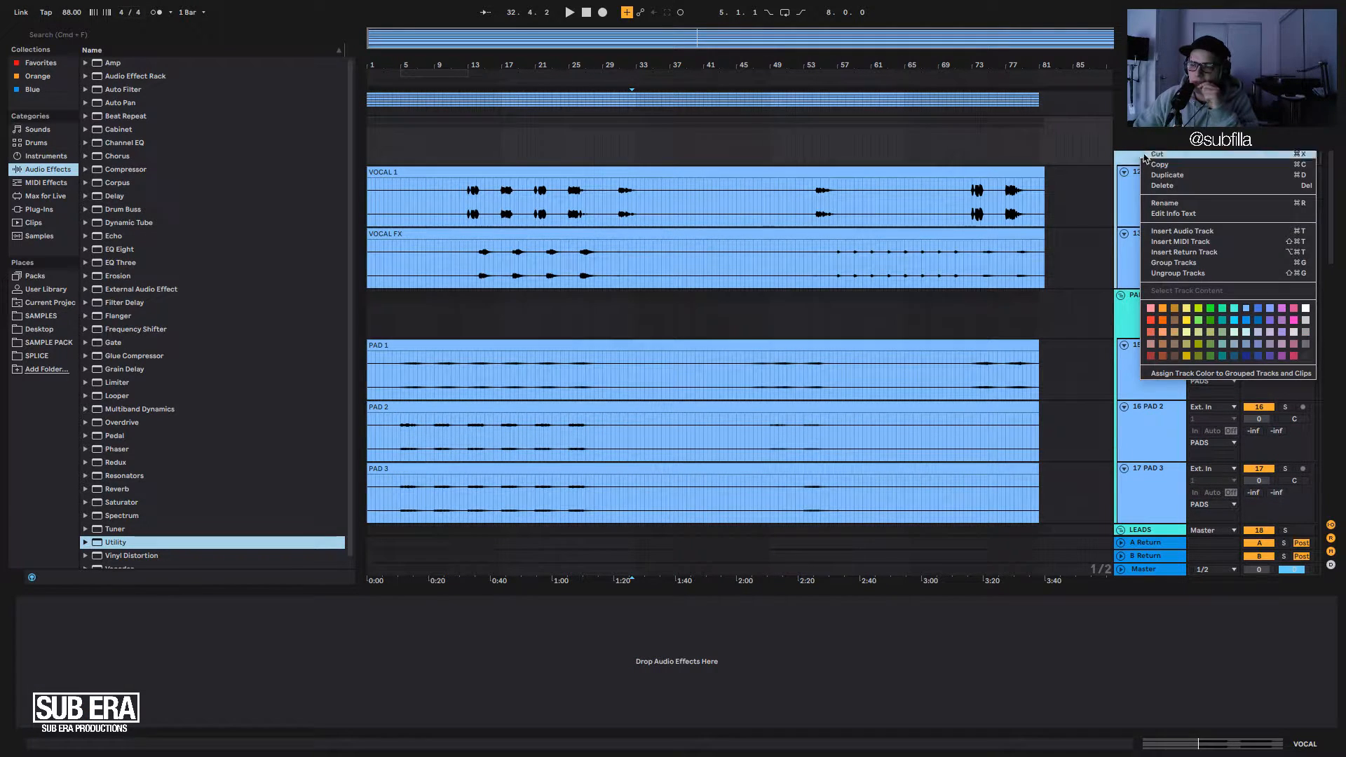
left_click(1232, 311)
right_click(1144, 154)
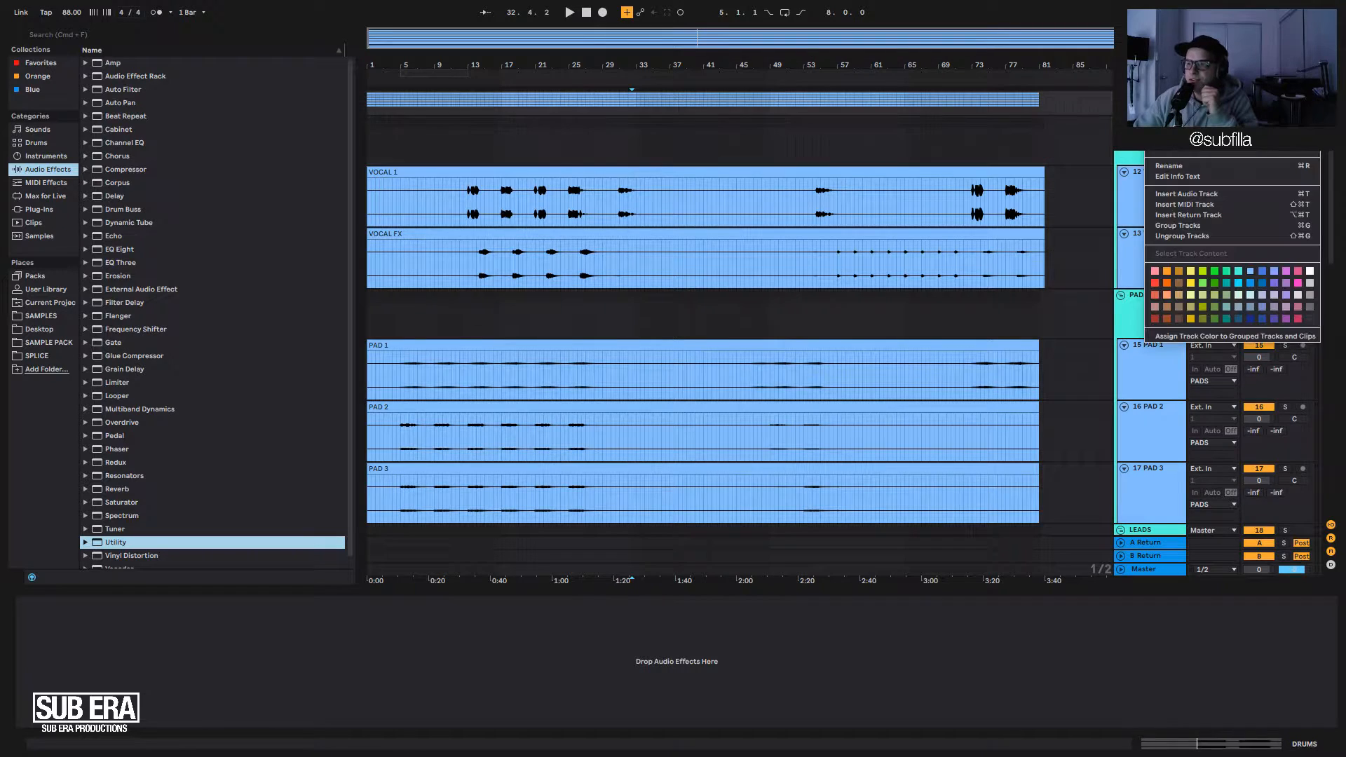
left_click(1238, 271)
Solo the SUB BASS track and play it from just before bar 33.
scroll(1131, 176, "down", 3)
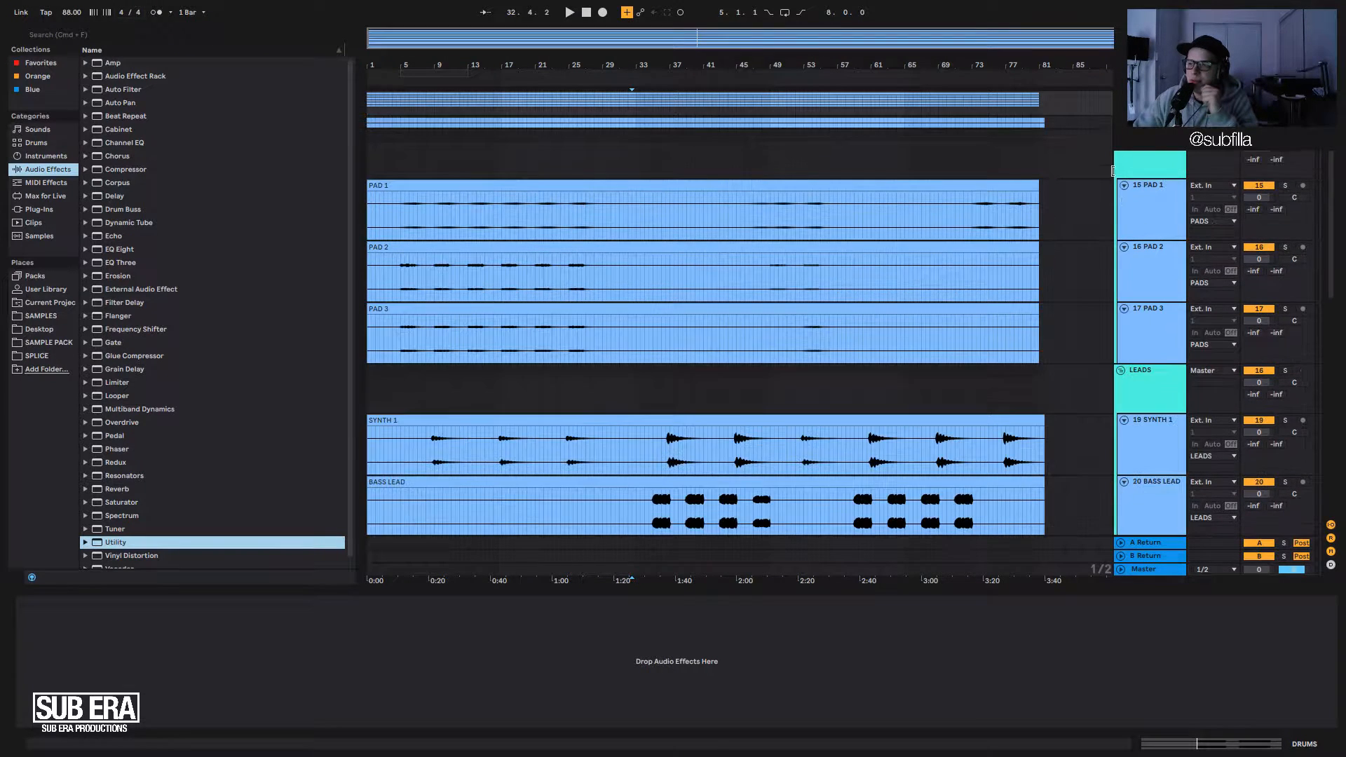
left_click(1131, 176)
scroll(740, 315, "down", 4)
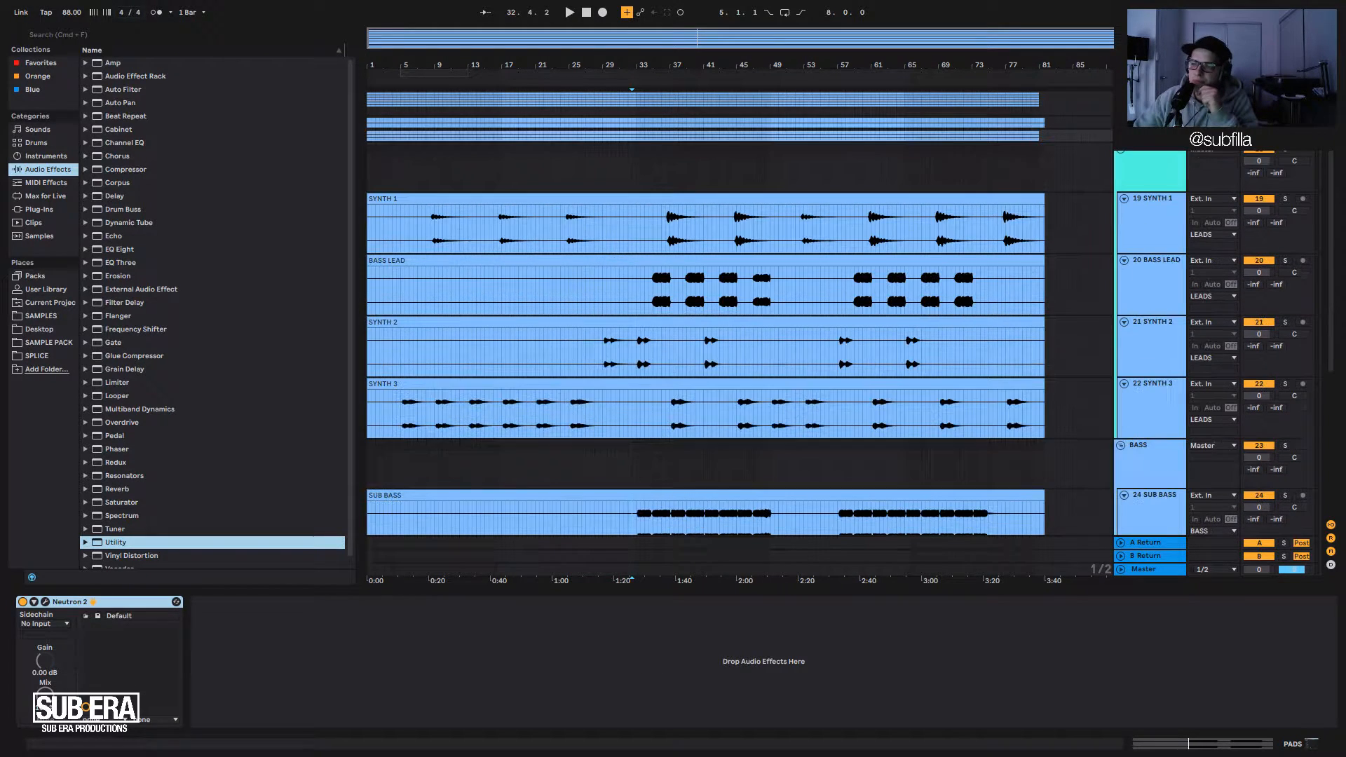
left_click(1138, 160)
scroll(1127, 201, "down", 5)
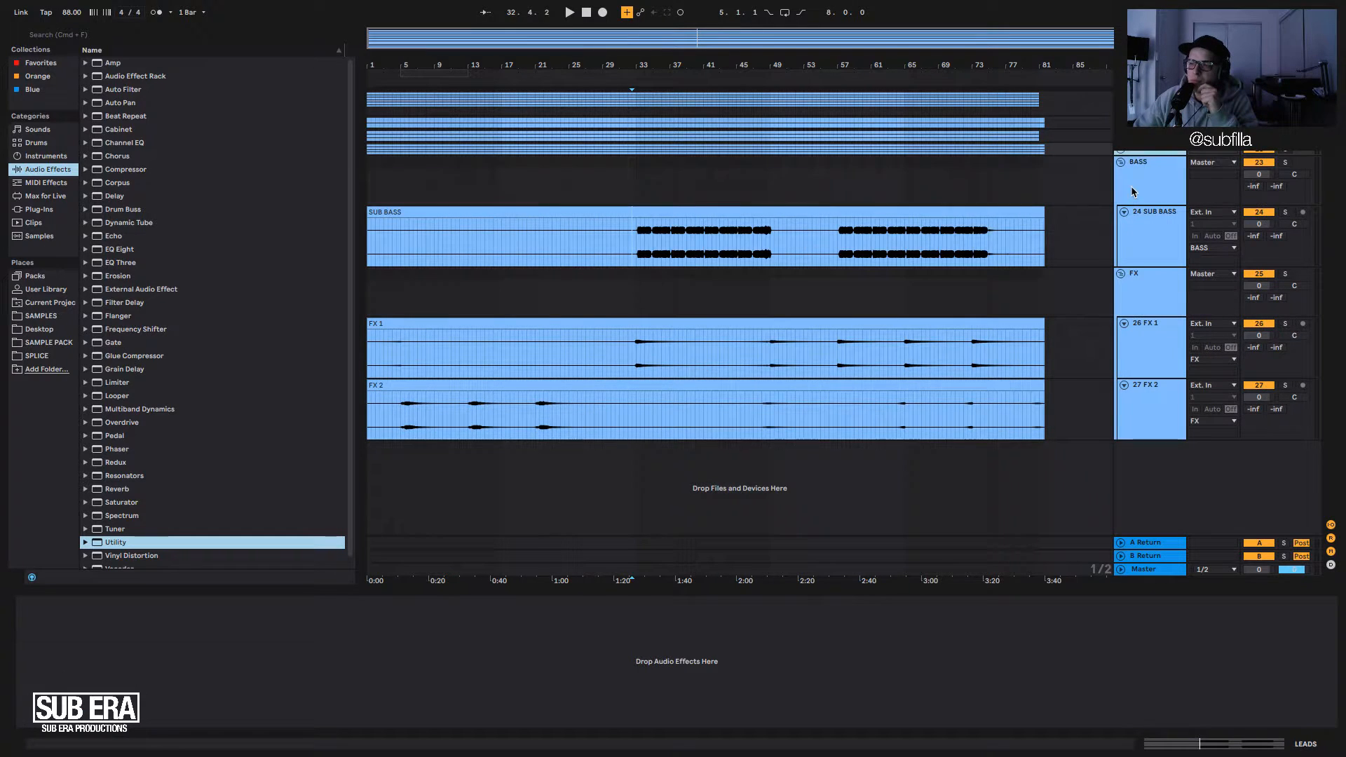
left_click(1134, 192)
left_click(1138, 217)
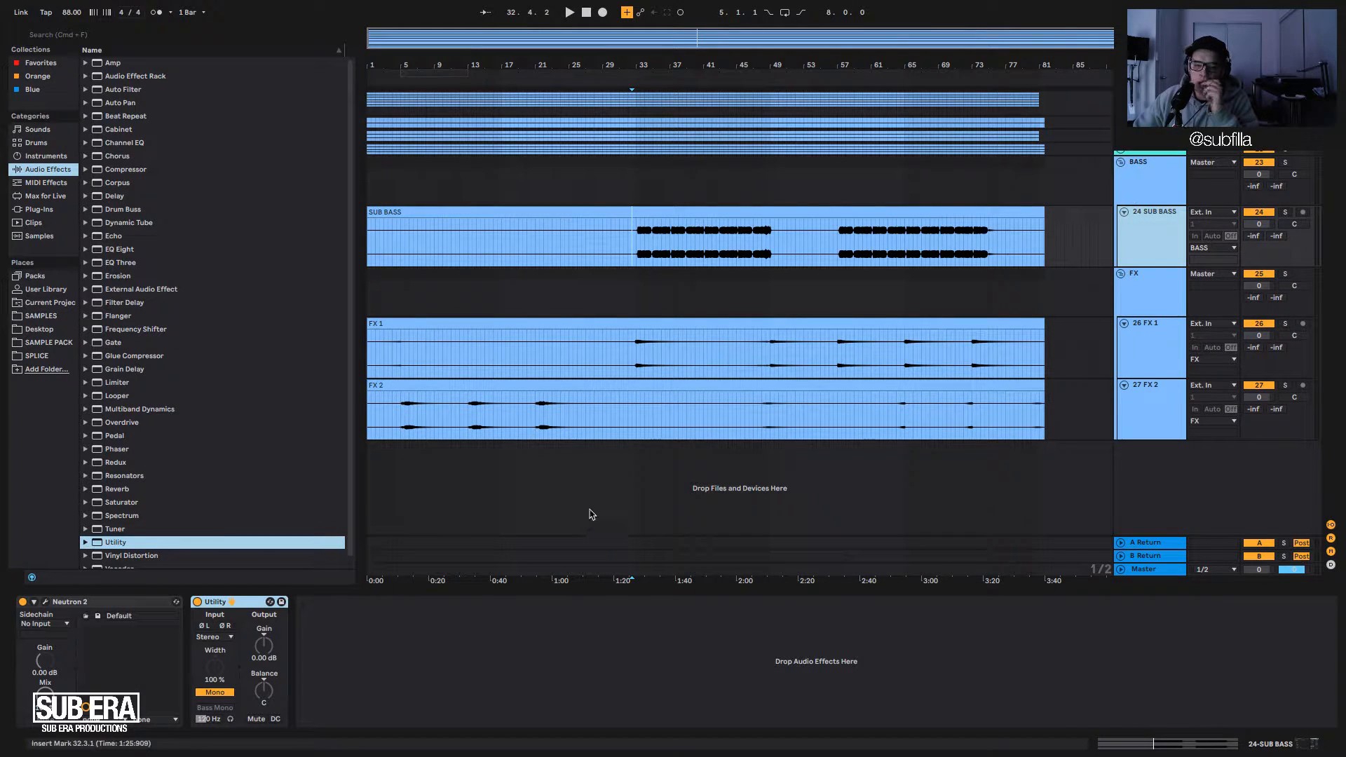
key("s")
key("space")
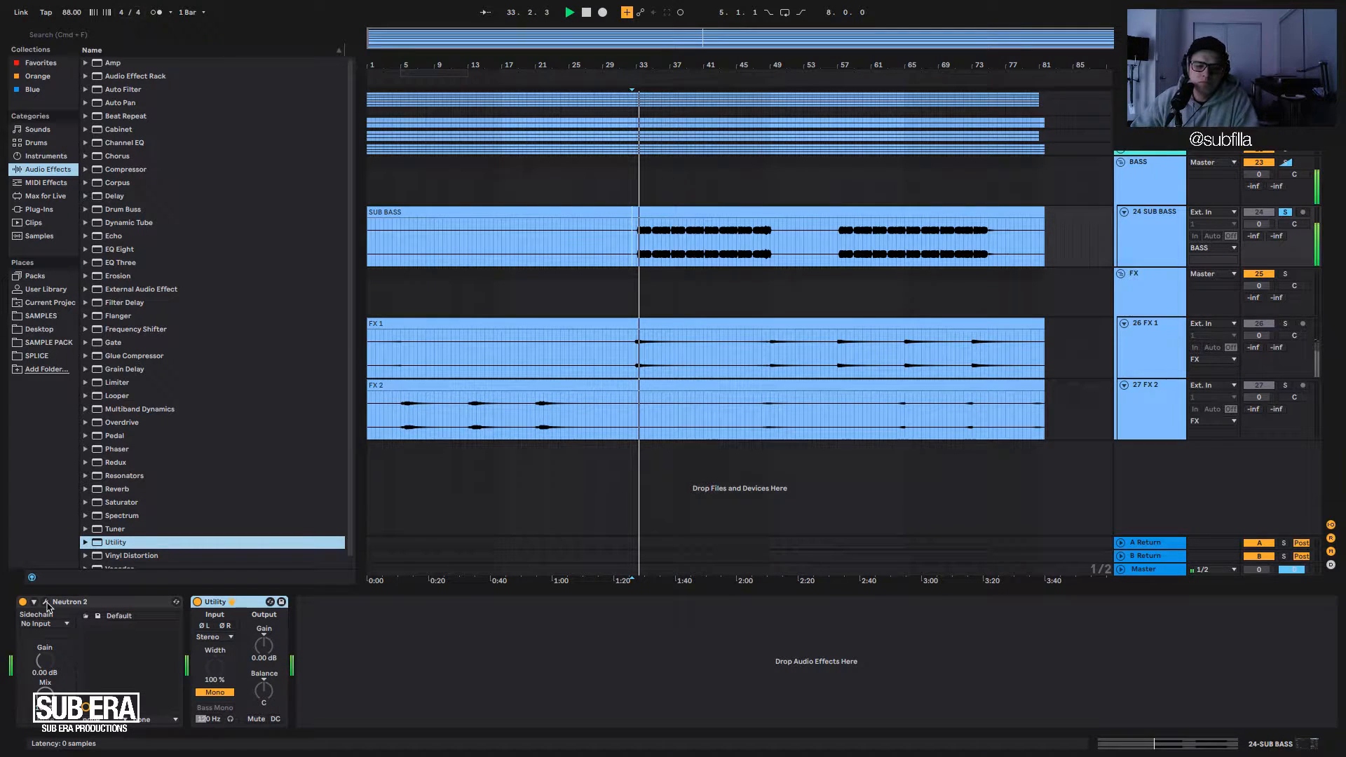
Check SUB BASS's Equalizer in Neutron 2 and try enabling the Exciter module.
left_click(46, 602)
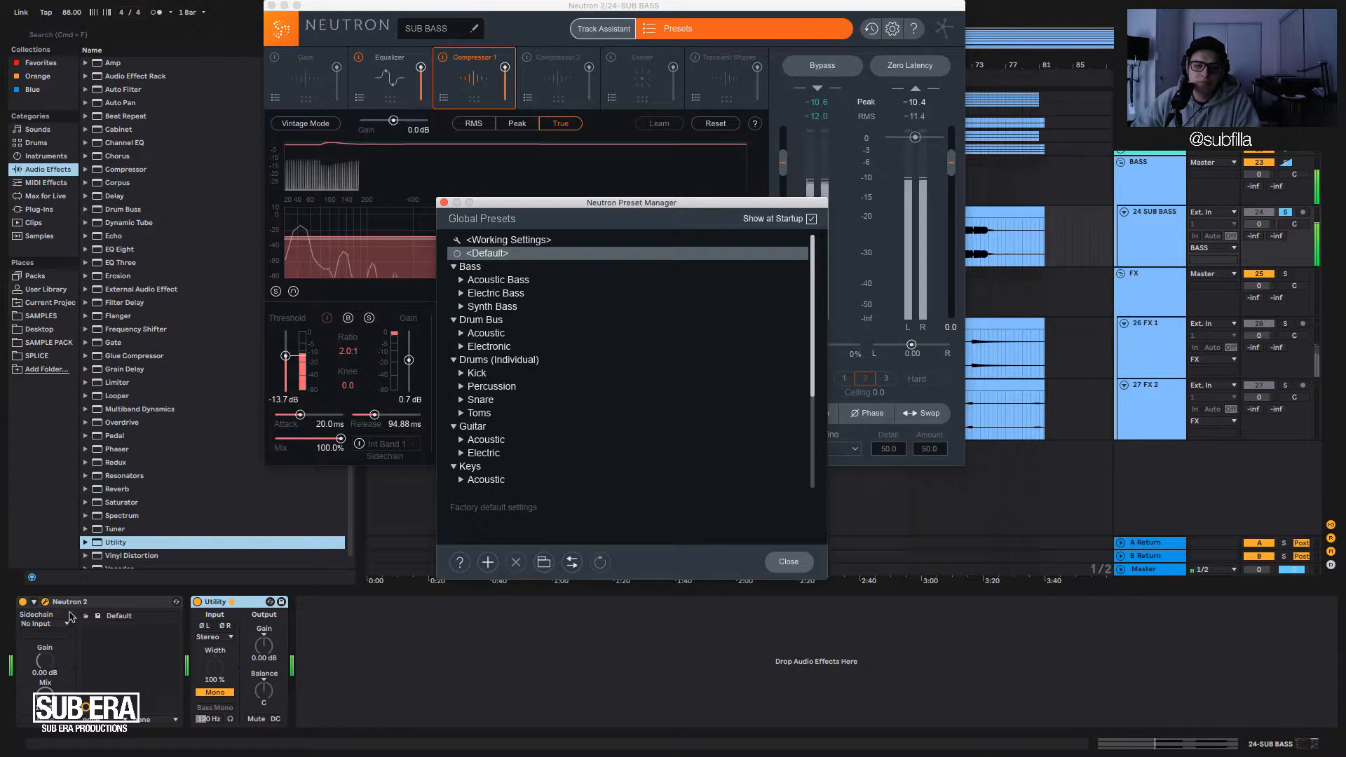
left_click(442, 203)
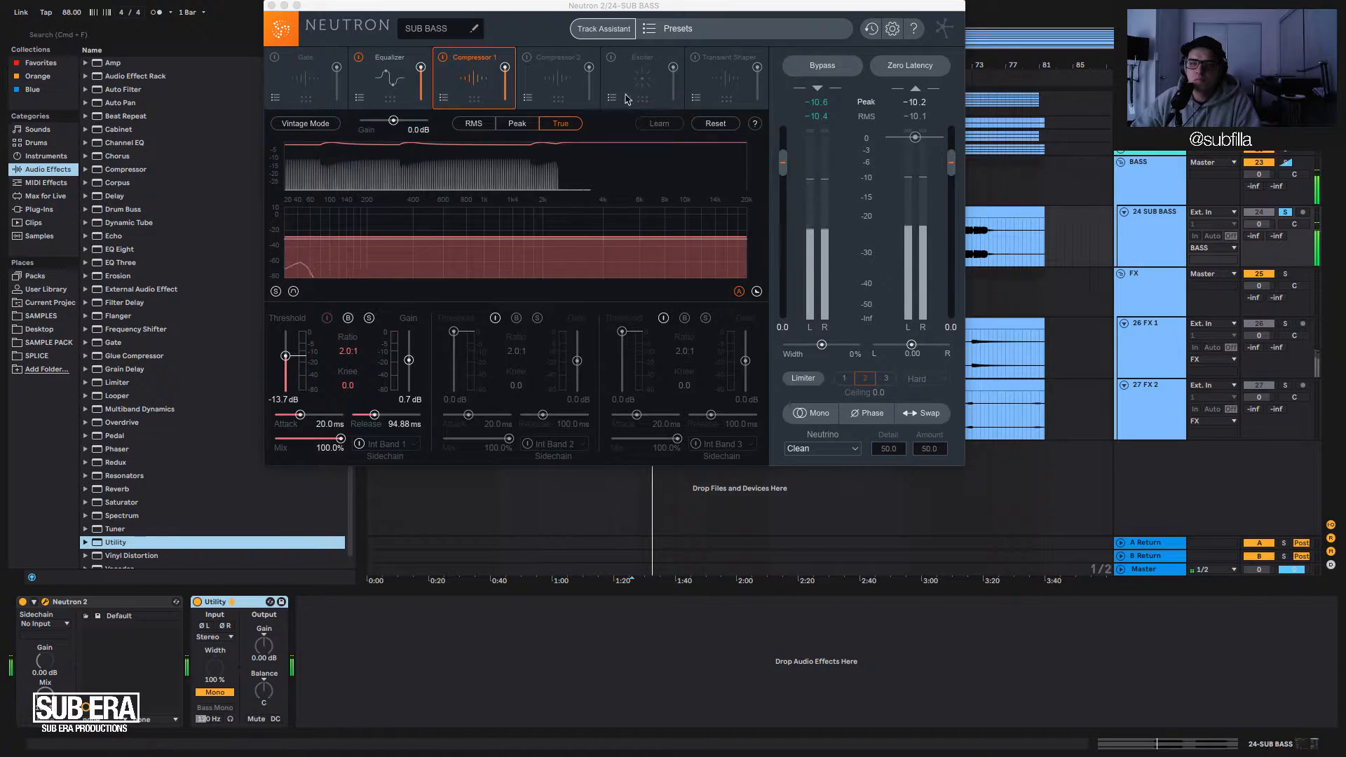
left_click(397, 105)
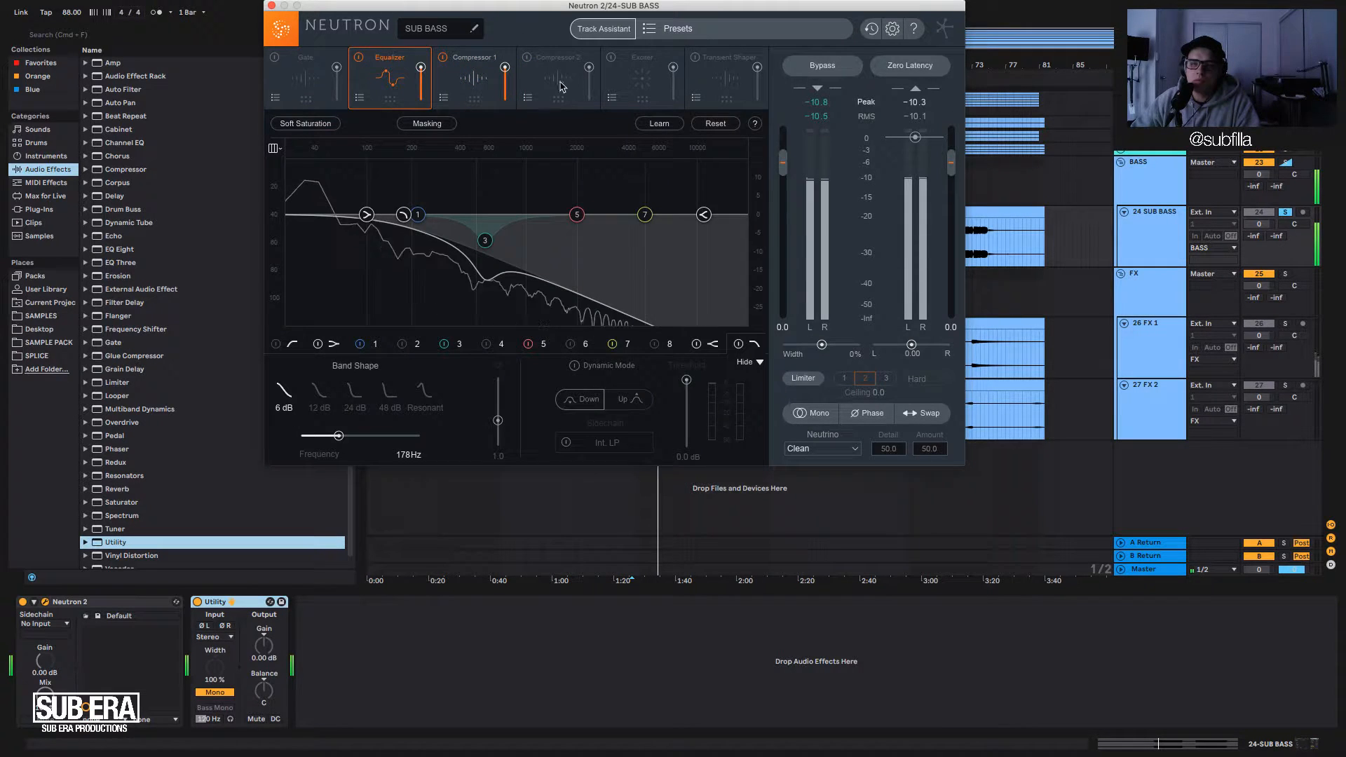
left_click(644, 72)
left_click(615, 57)
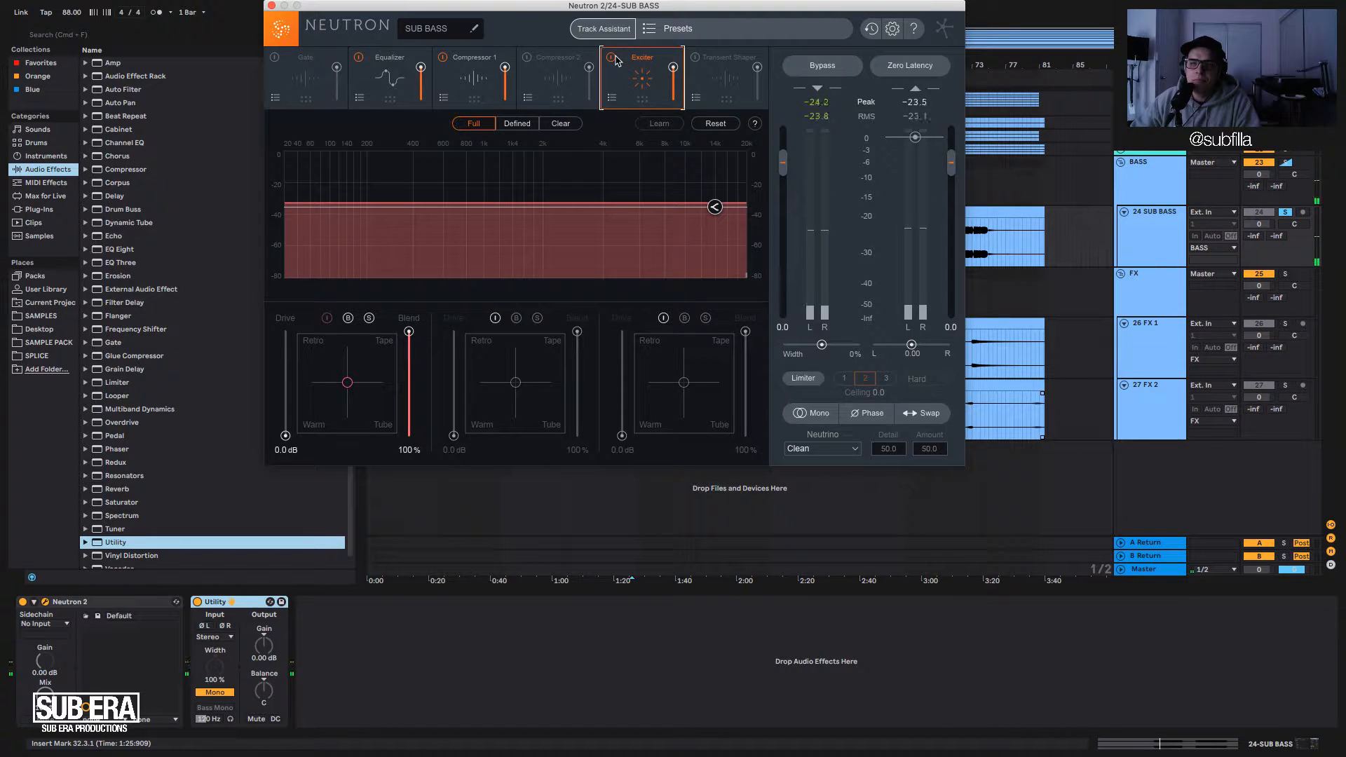
left_click(612, 59)
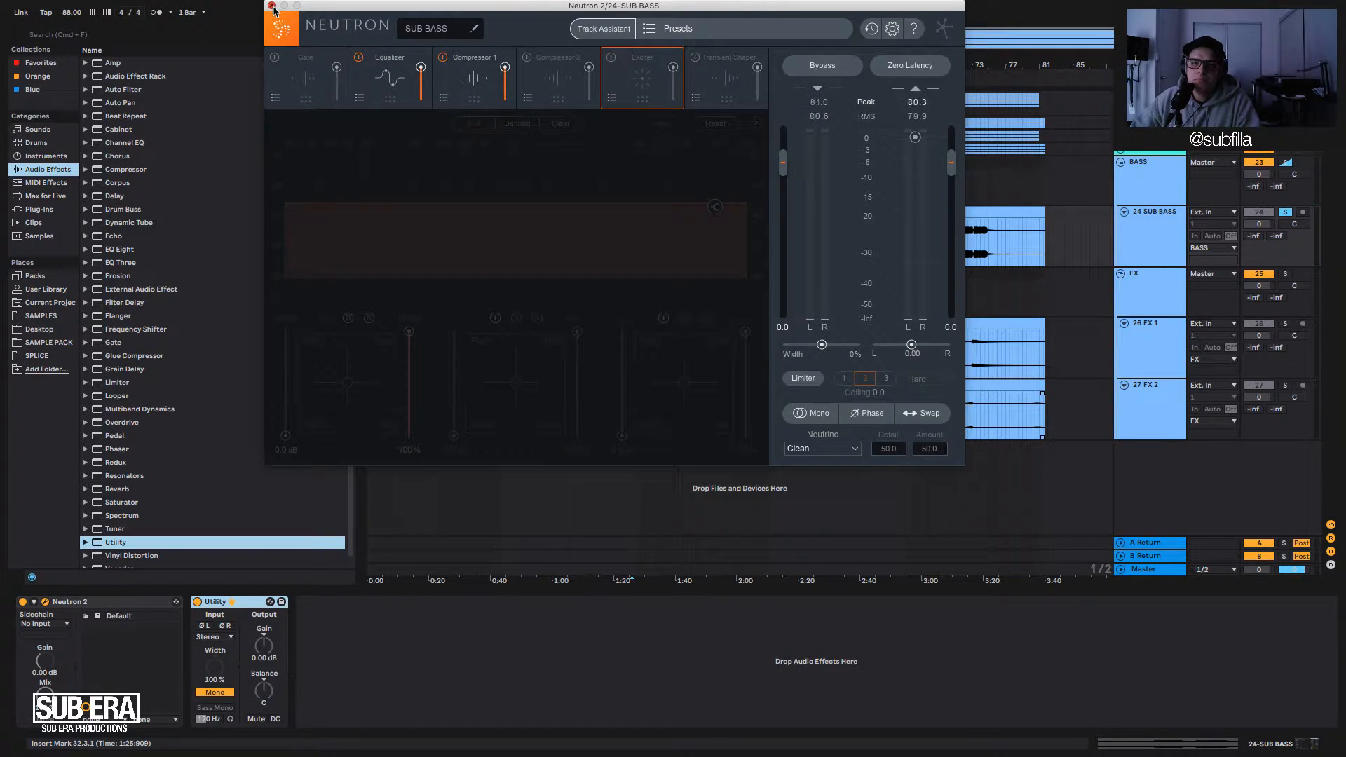
left_click(271, 5)
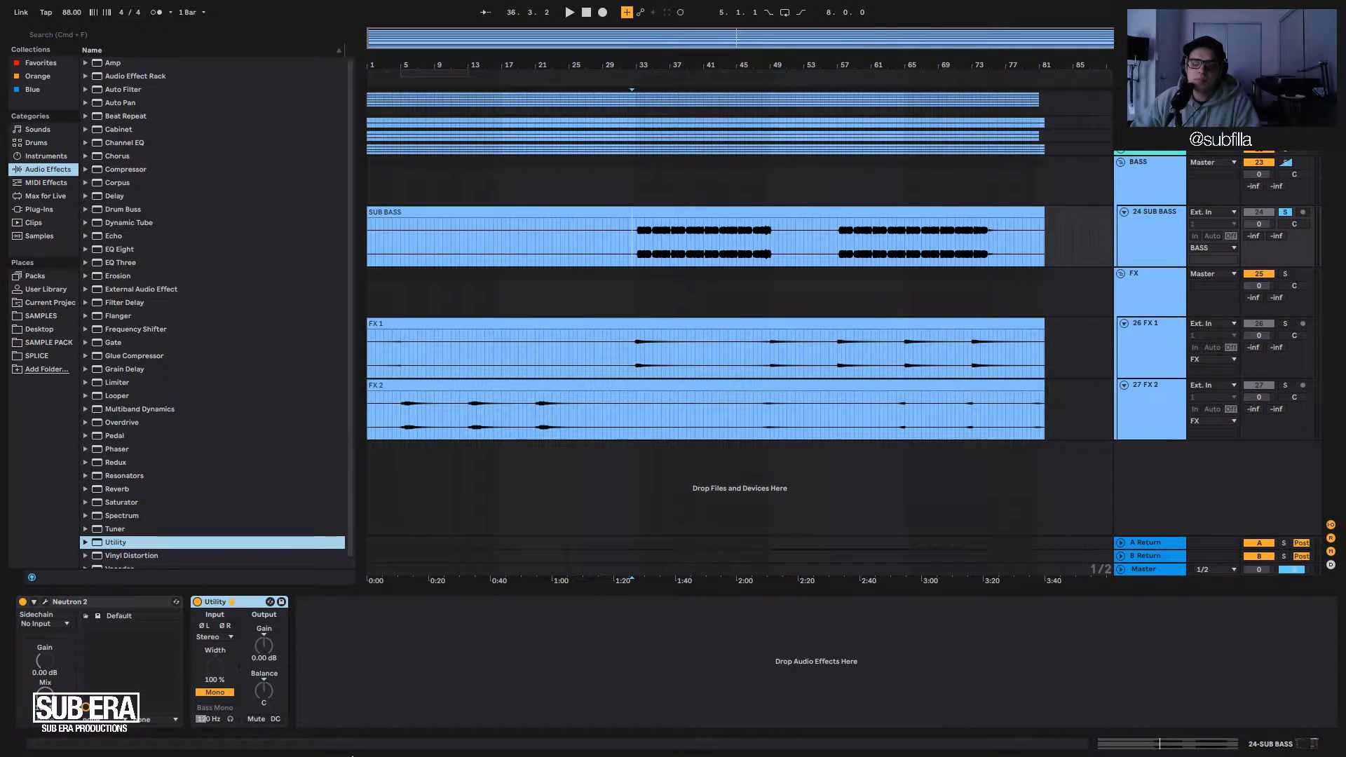
Add a Saturator to SUB BASS with the Soft Sine curve, Soft Clip on and 20.6% Dry/Wet, and listen to it.
left_click(120, 505)
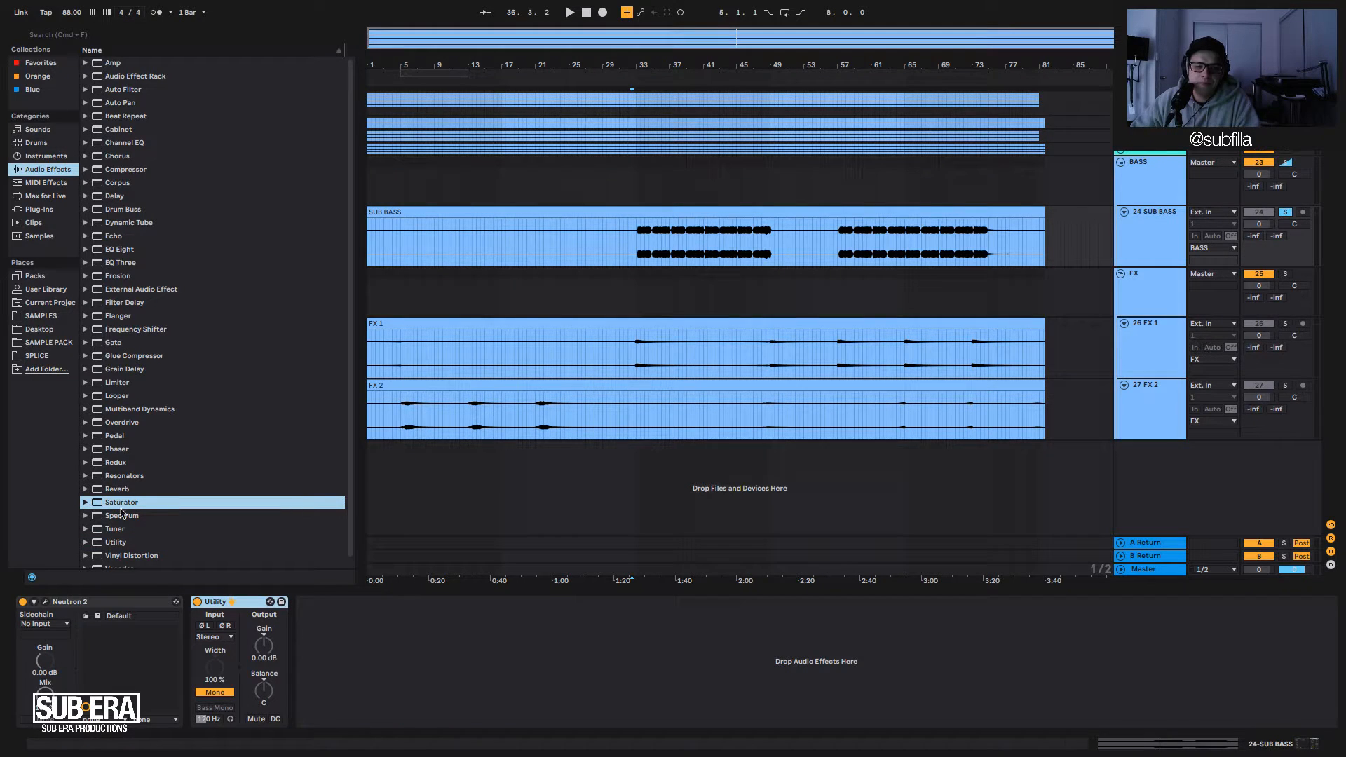
left_click_drag(121, 512, 464, 691)
left_click(401, 674)
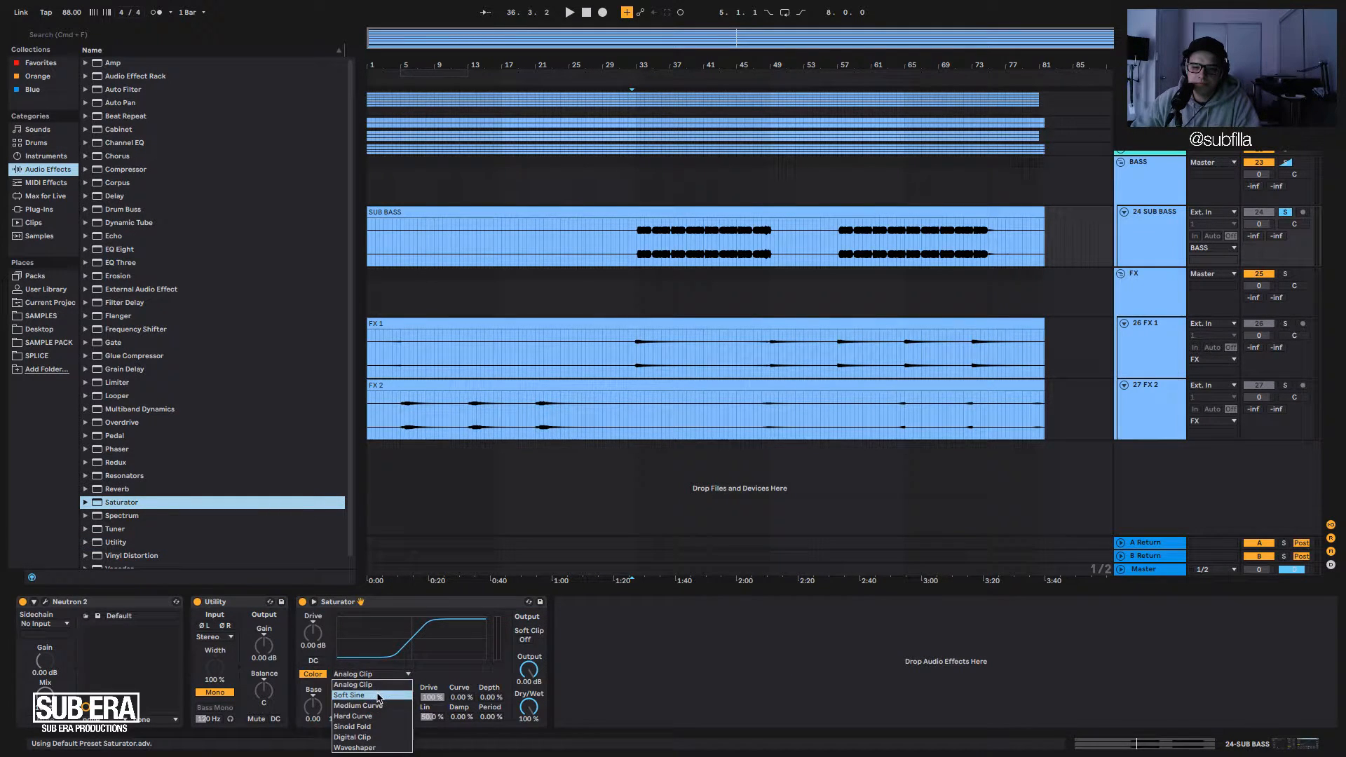
left_click(389, 691)
left_click_drag(528, 707, 529, 756)
key("space")
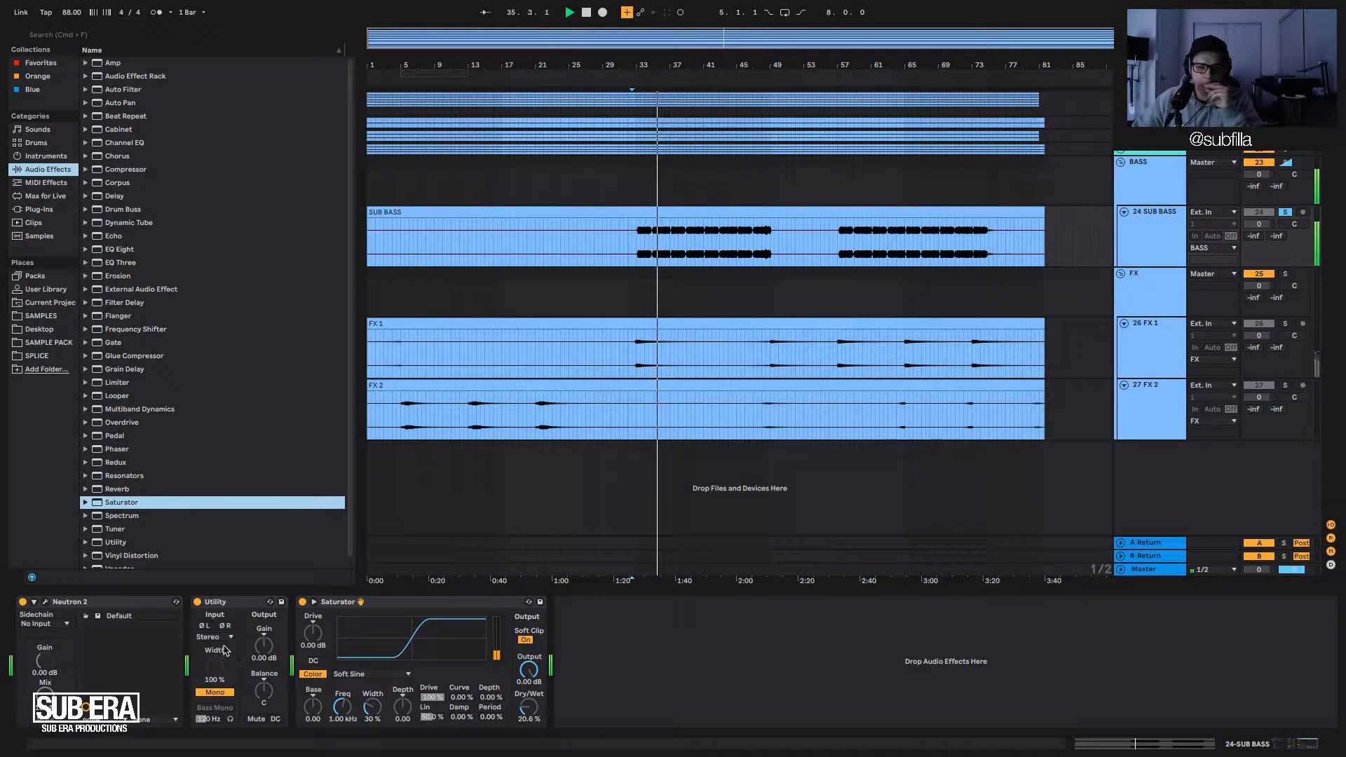
key("space")
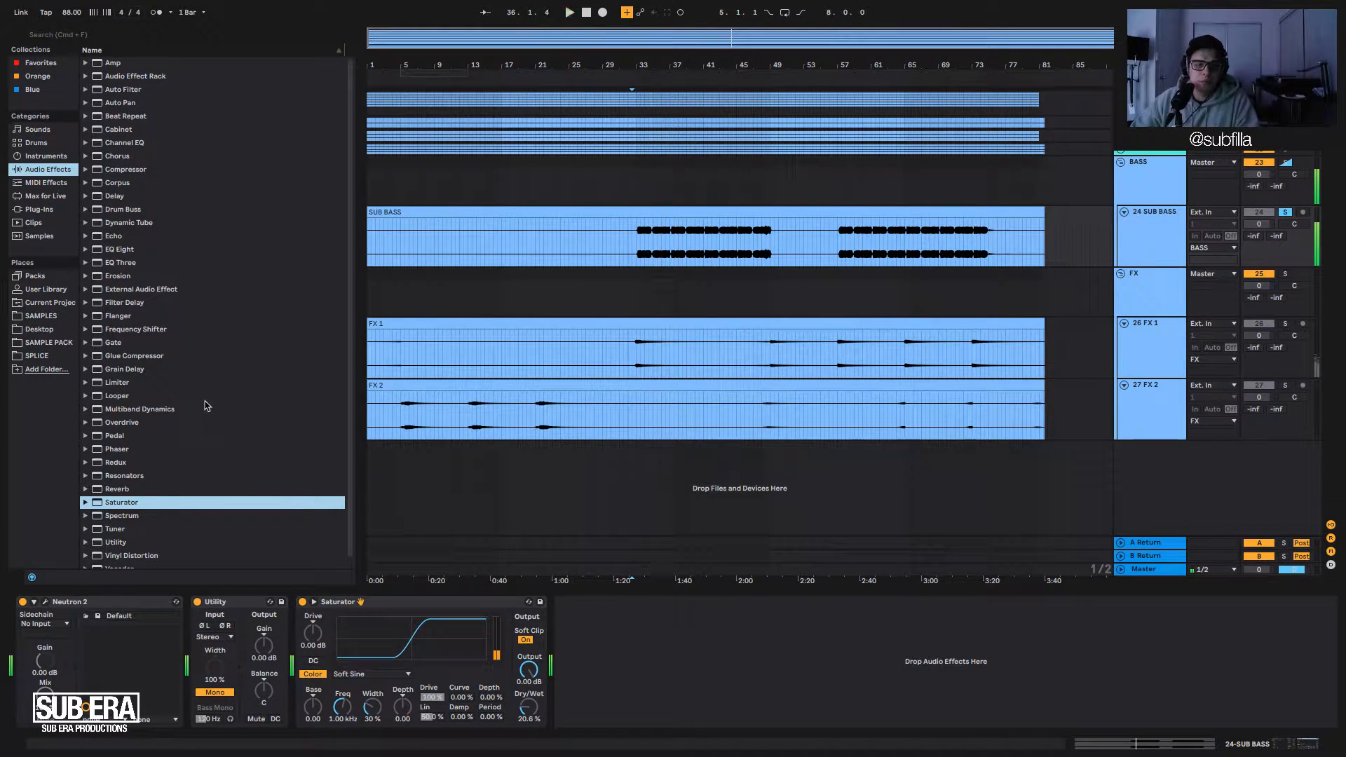
Enable a 48 dB high-pass filter at 20 Hz in SUB BASS's Neutron 2 Equalizer and close the plugin.
scroll(193, 311, "down", 1)
scroll(194, 311, "down", 1)
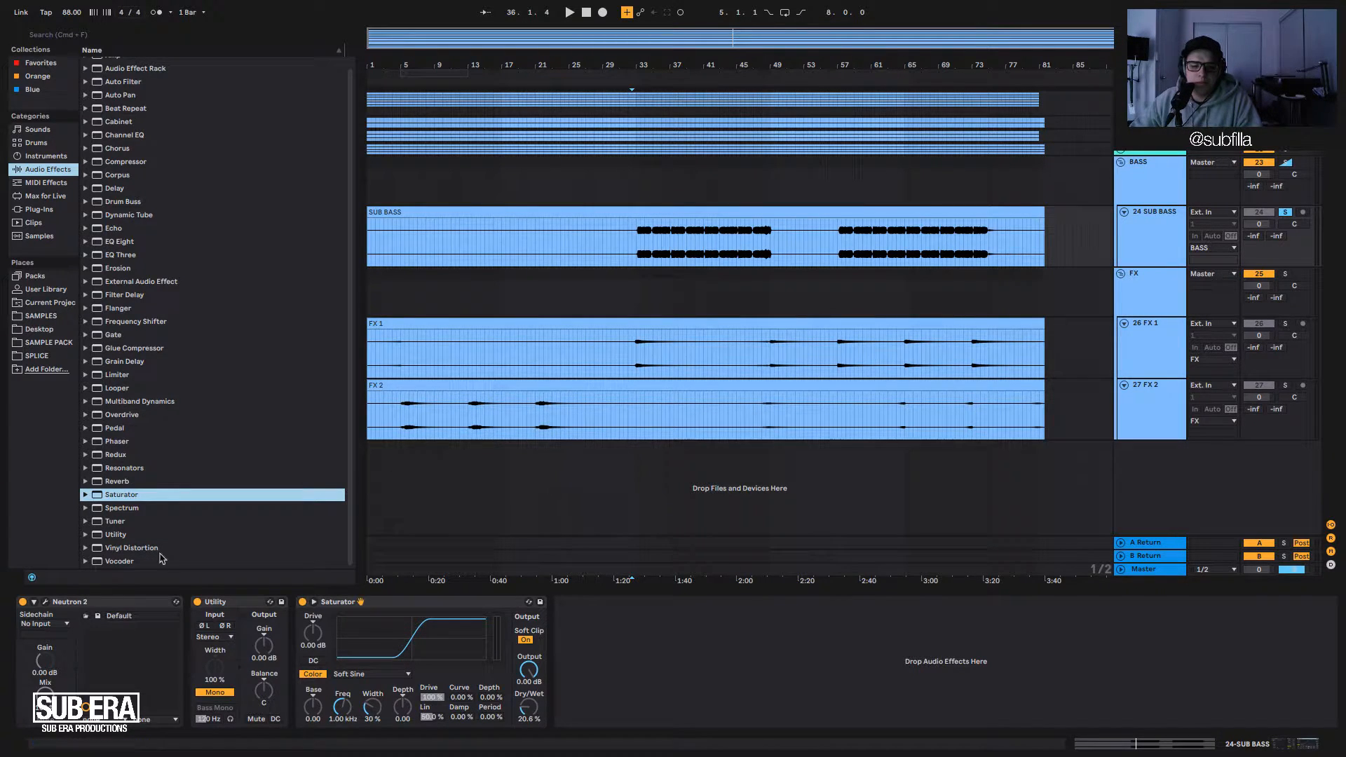
left_click(45, 602)
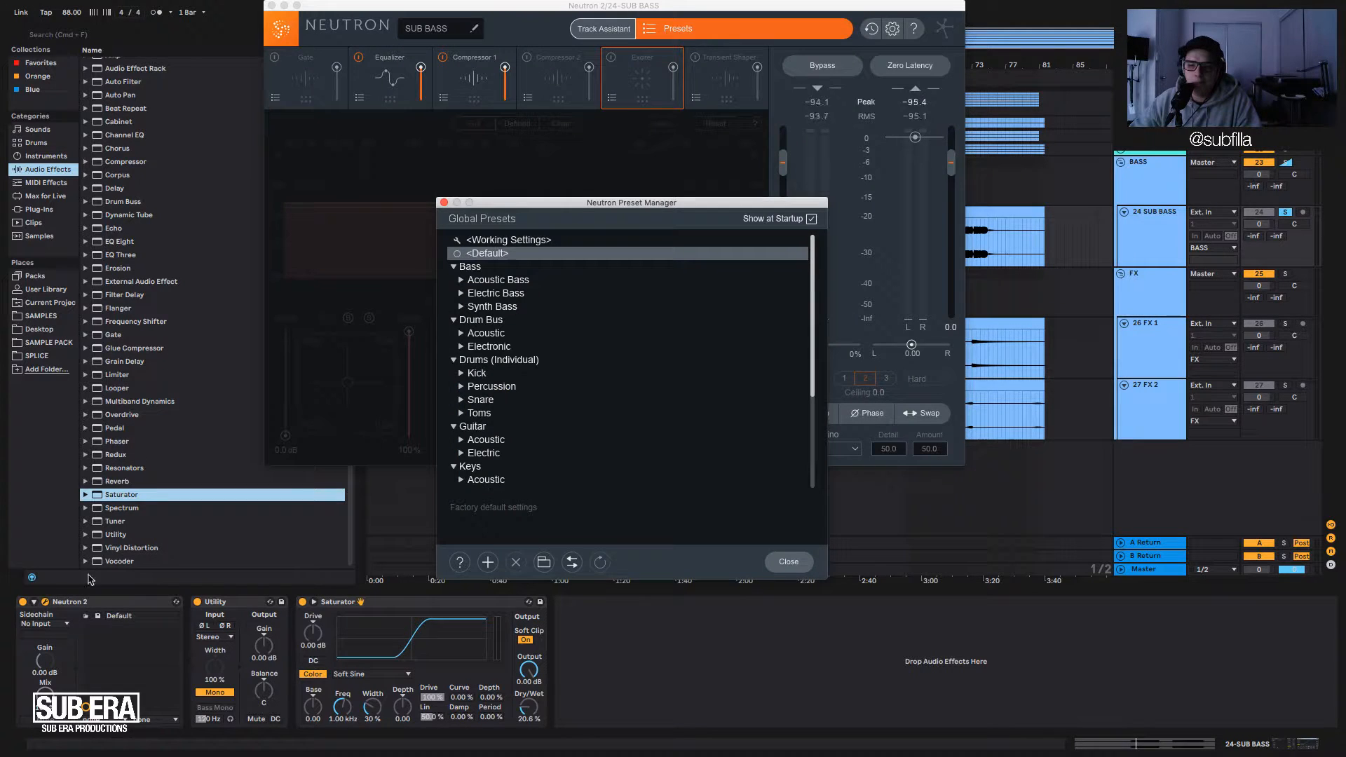
left_click(444, 203)
left_click(394, 78)
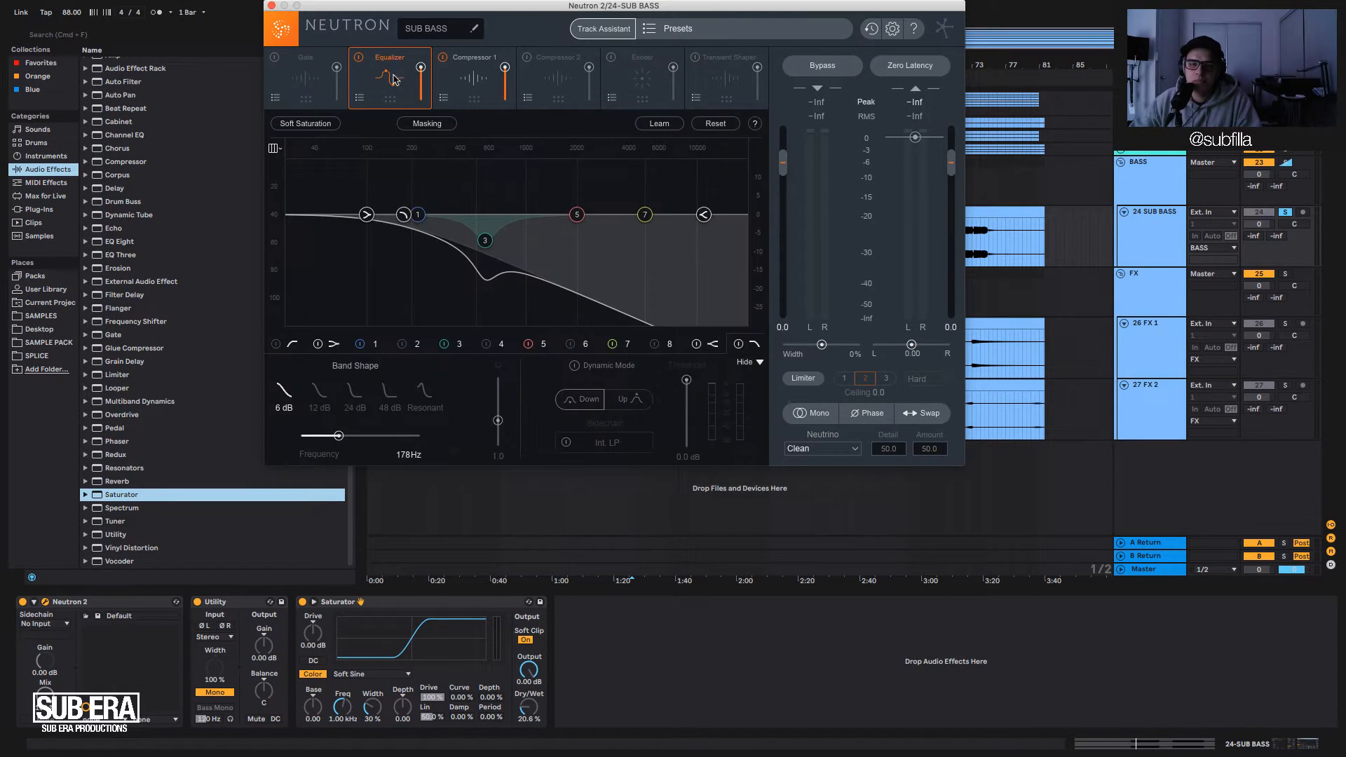
left_click(290, 343)
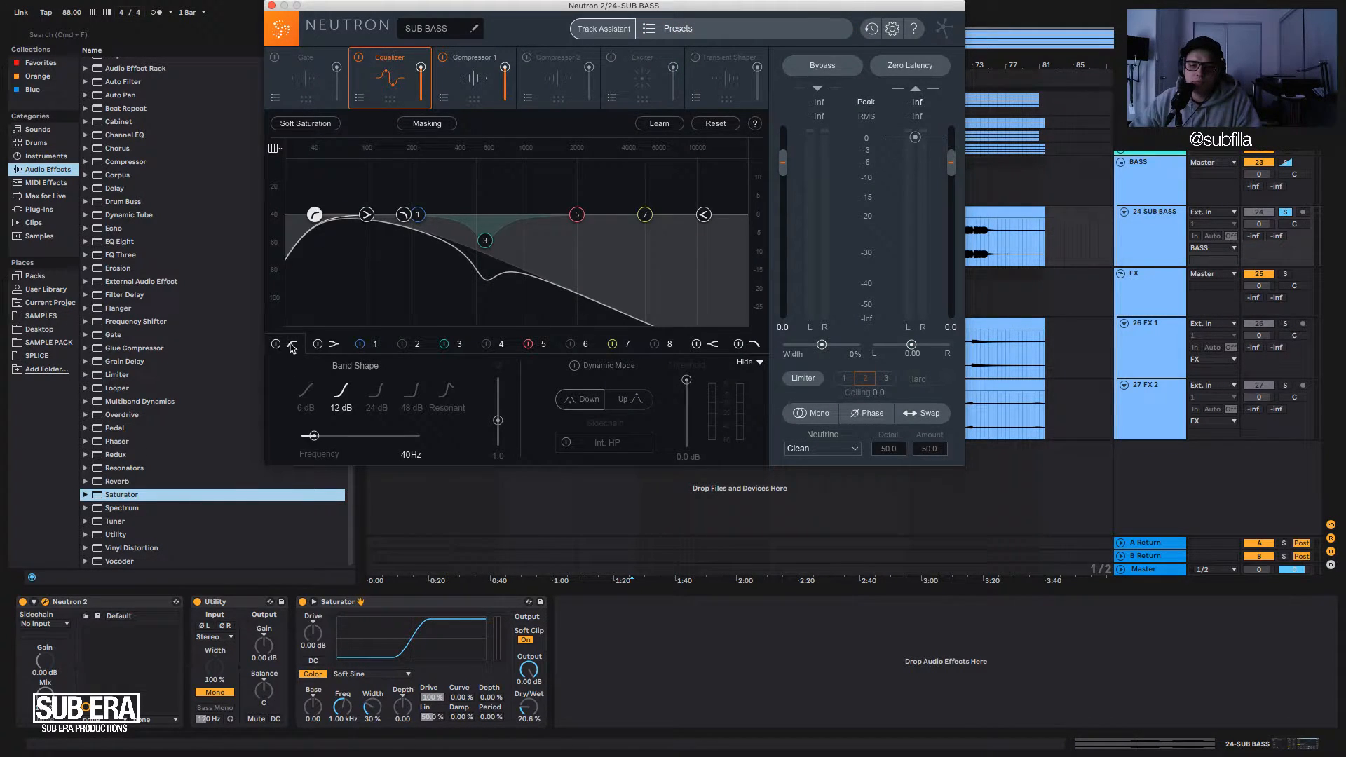
left_click(409, 393)
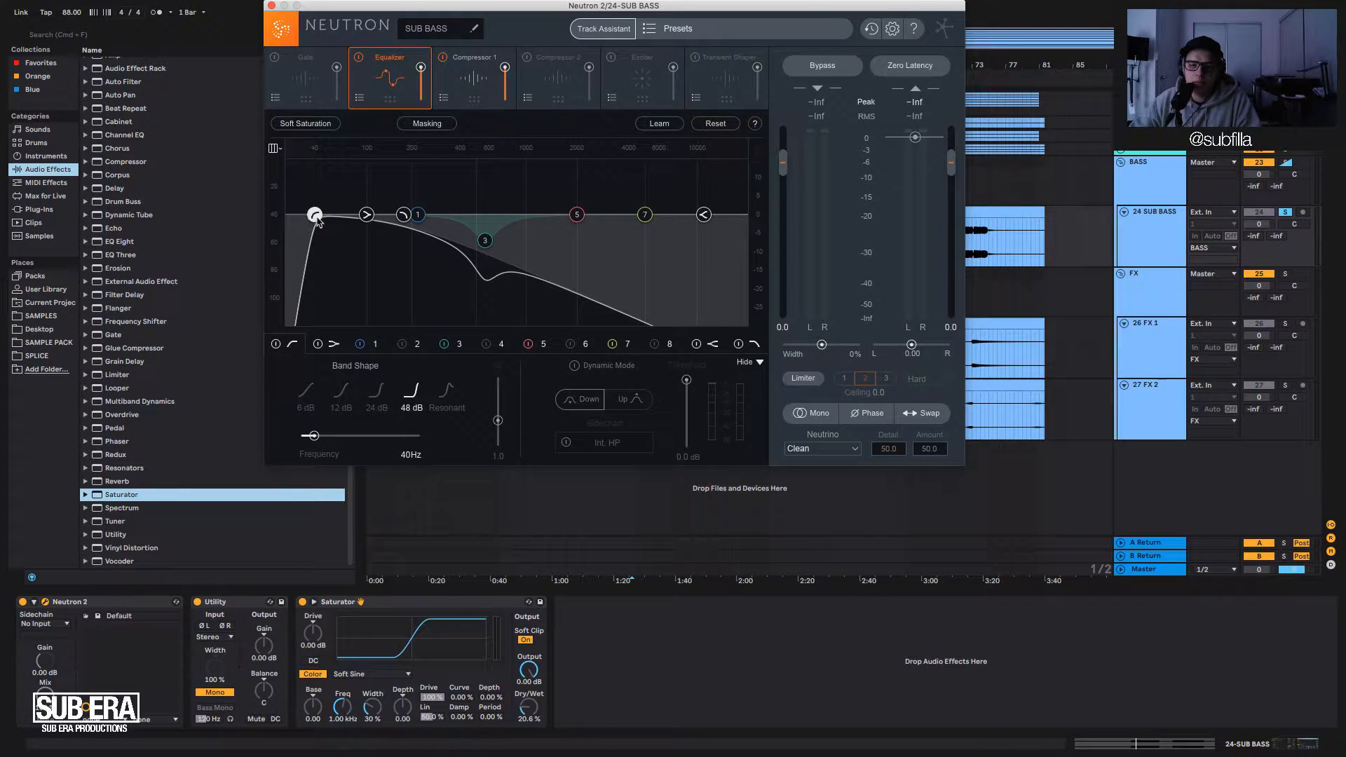
left_click_drag(316, 216, 288, 215)
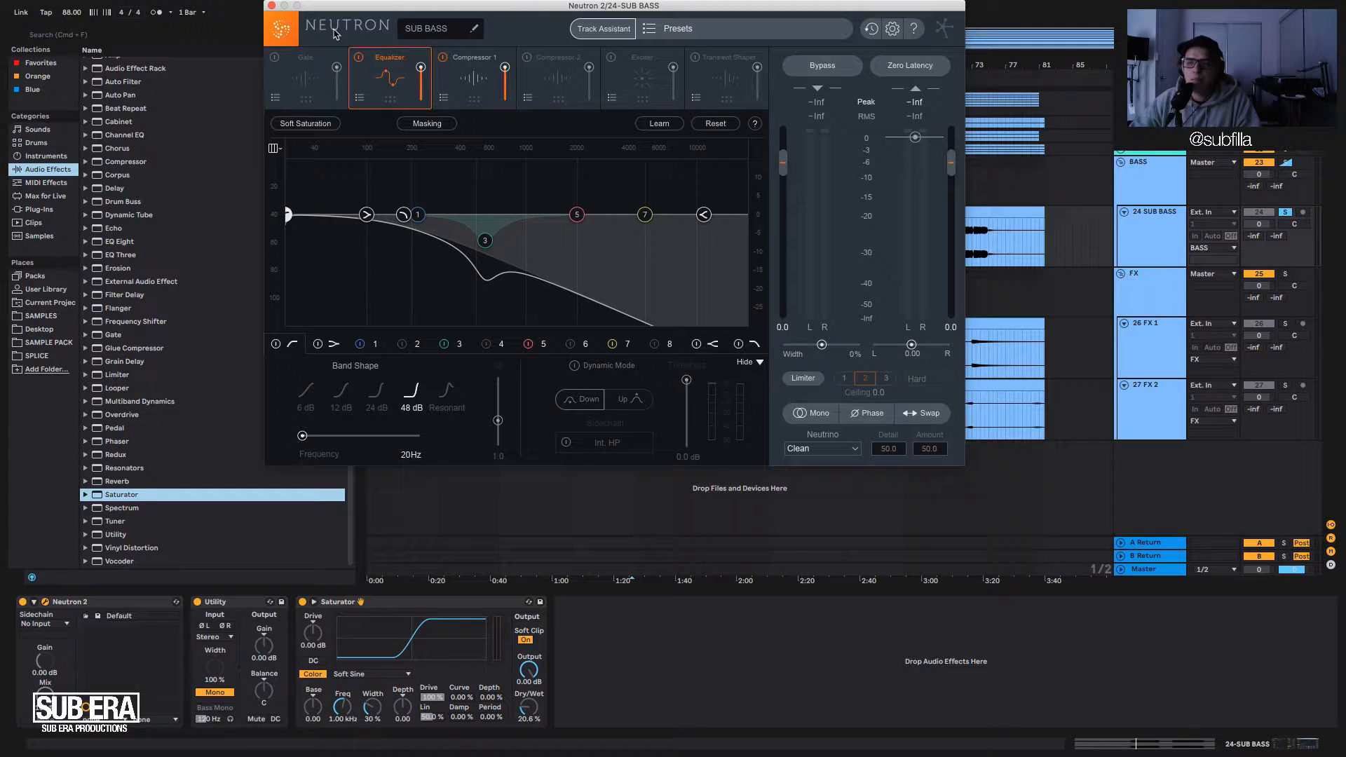
key("space")
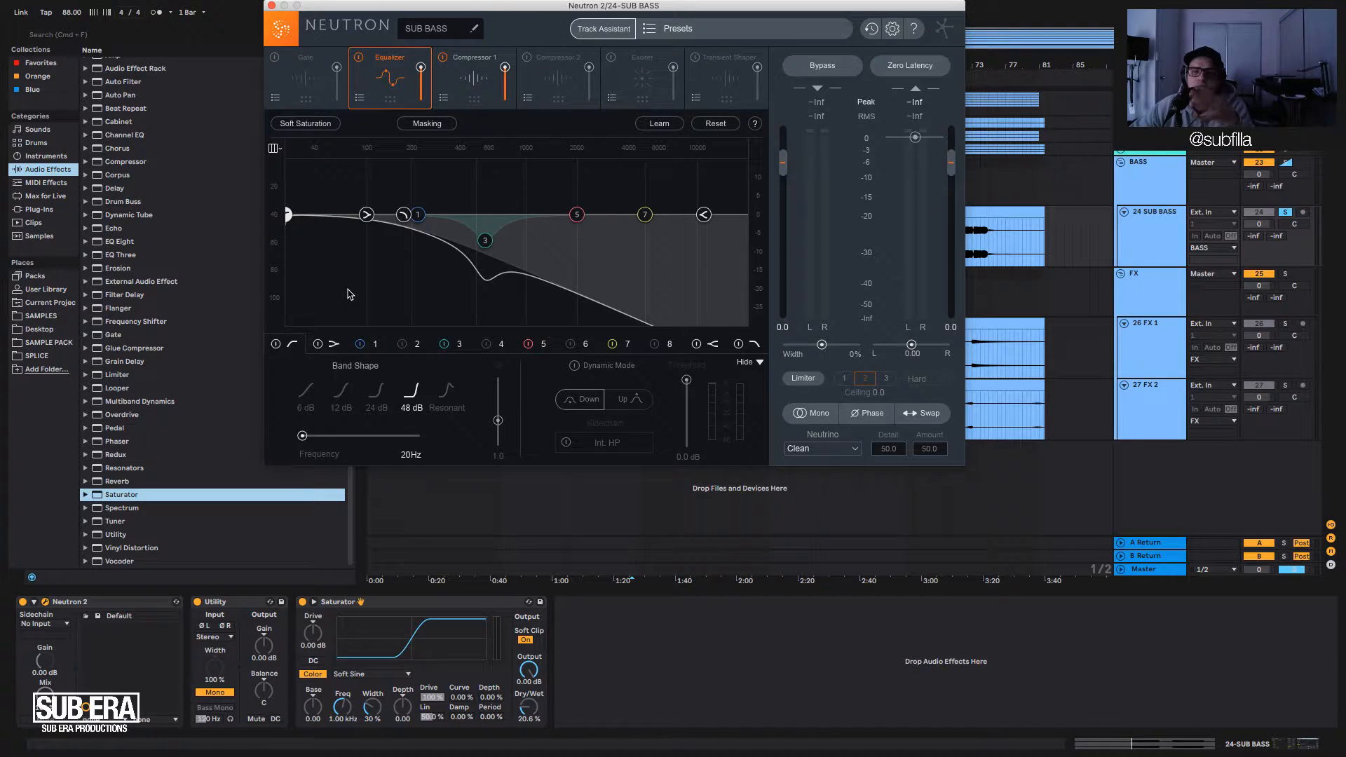
left_click(272, 5)
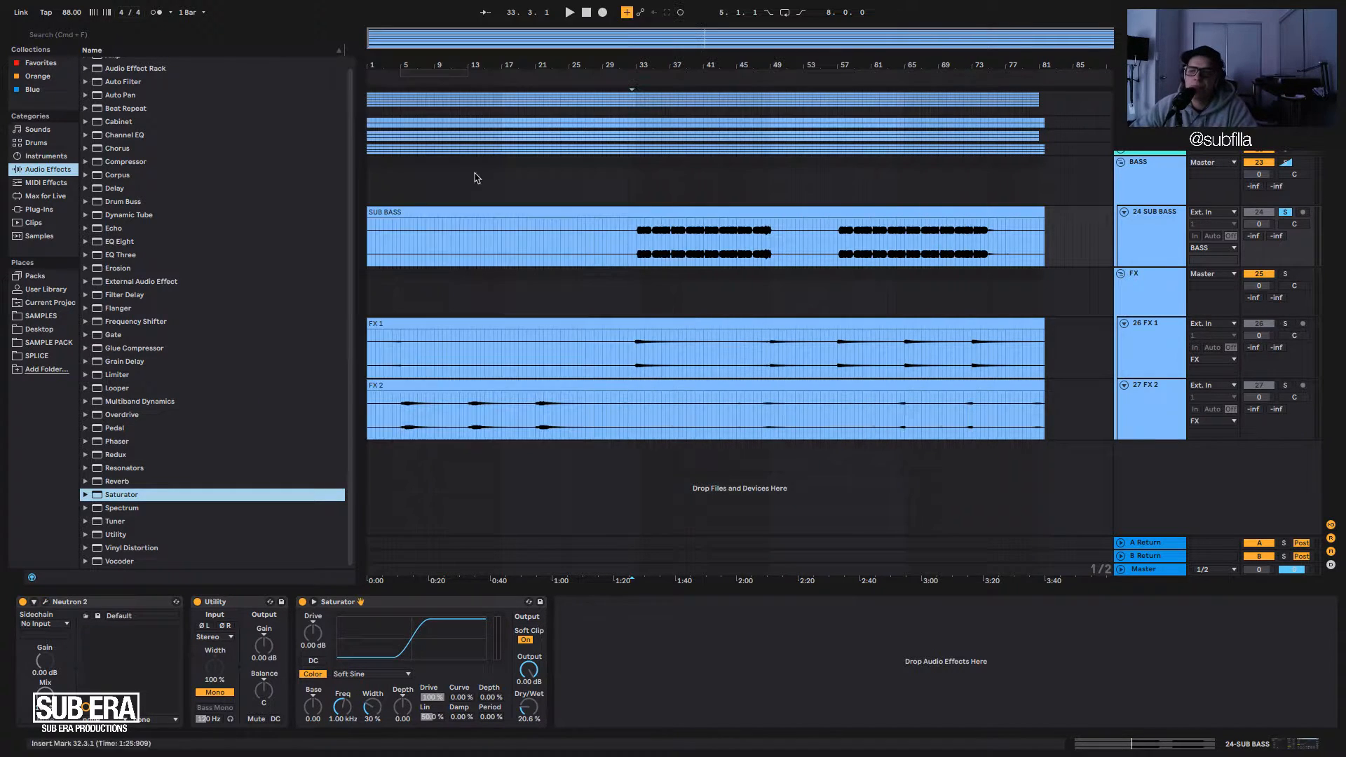
Solo the FX group instead of SUB BASS and listen to it from around bar 33.
left_click(641, 303)
key("space")
left_click(636, 354)
key("space")
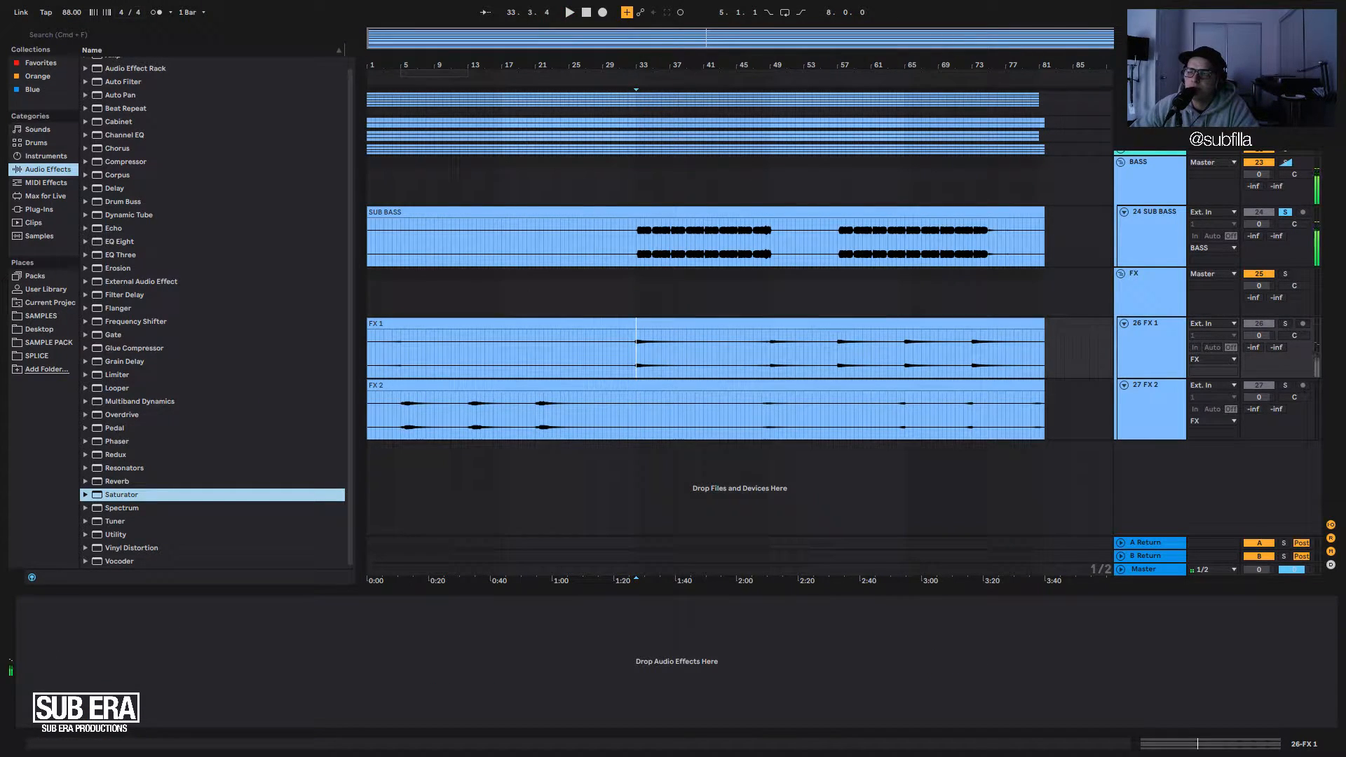
left_click(1285, 274)
key("space")
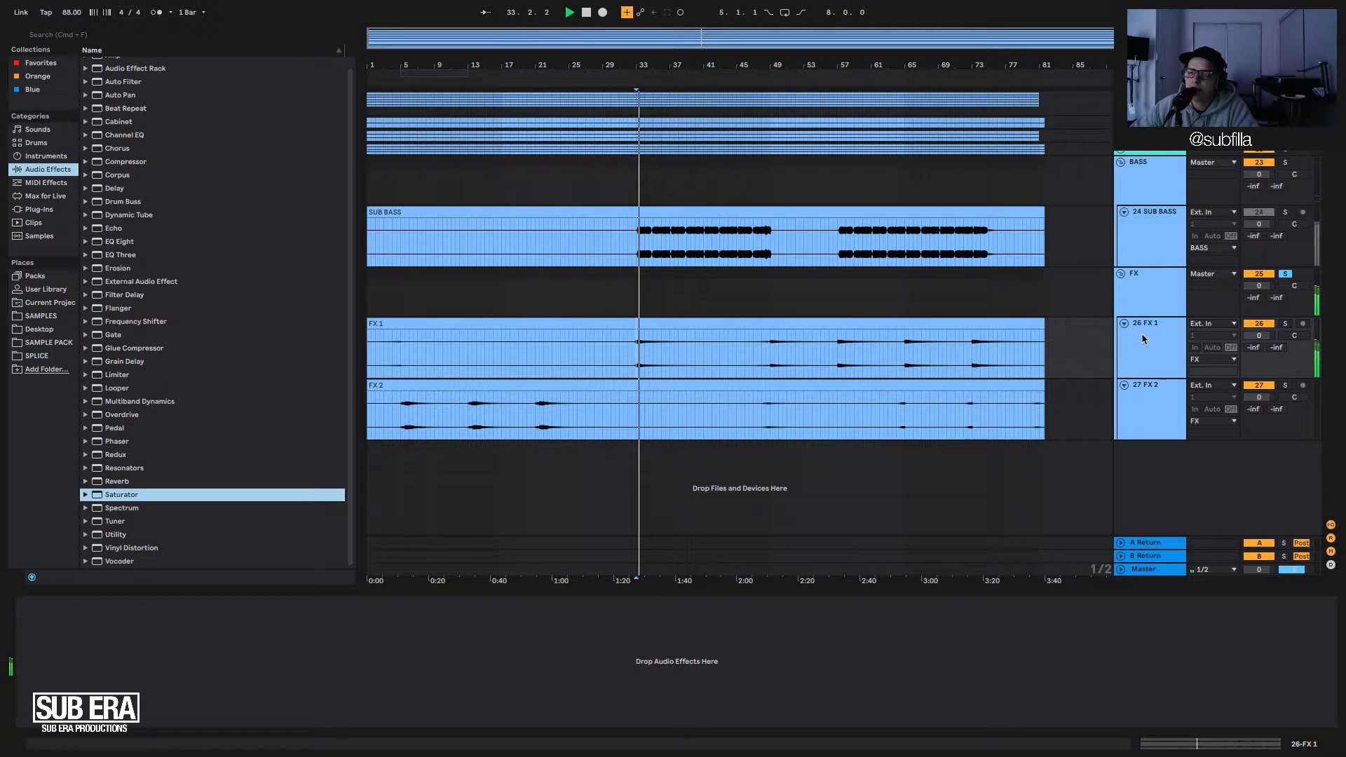
key("space")
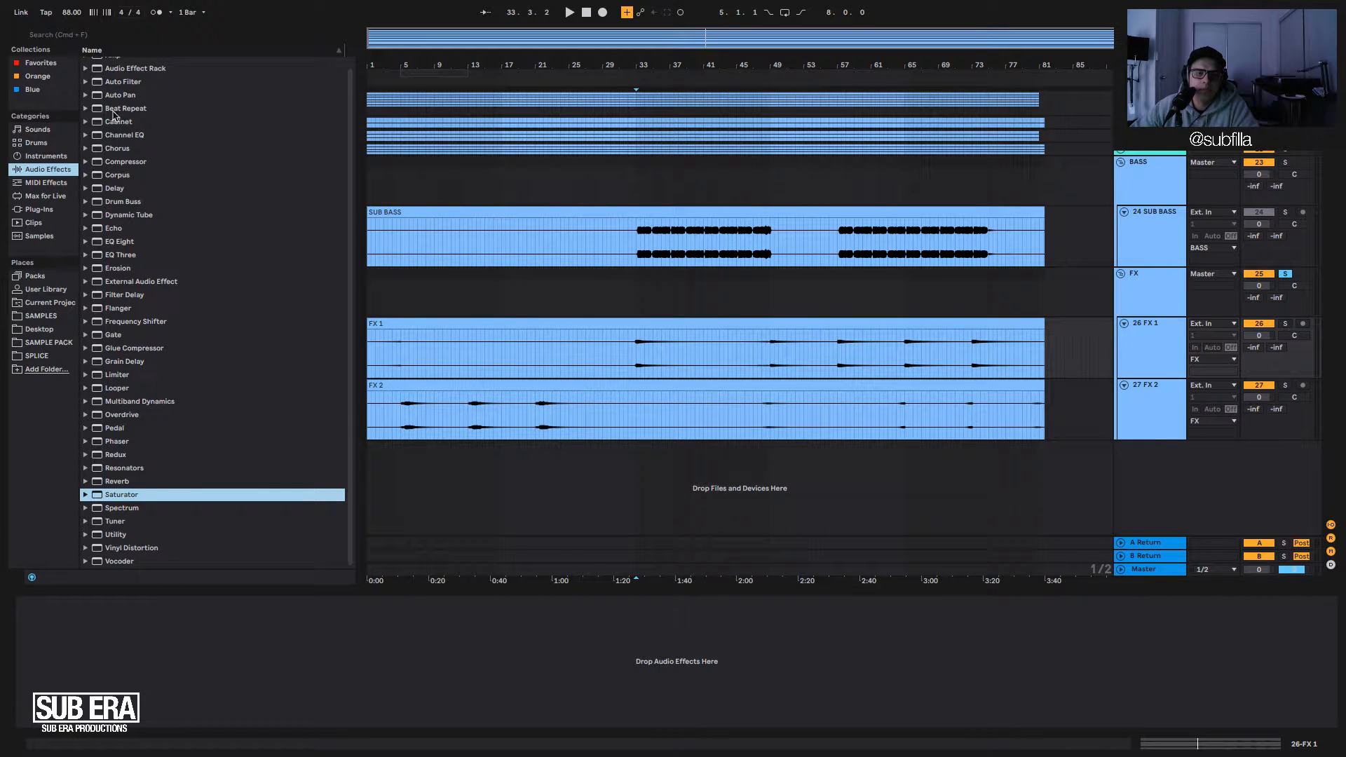
Add an EQ Eight to the FX 1 track and play the effect to check its frequency spectrum.
scroll(111, 107, "up", 1)
double_click(120, 249)
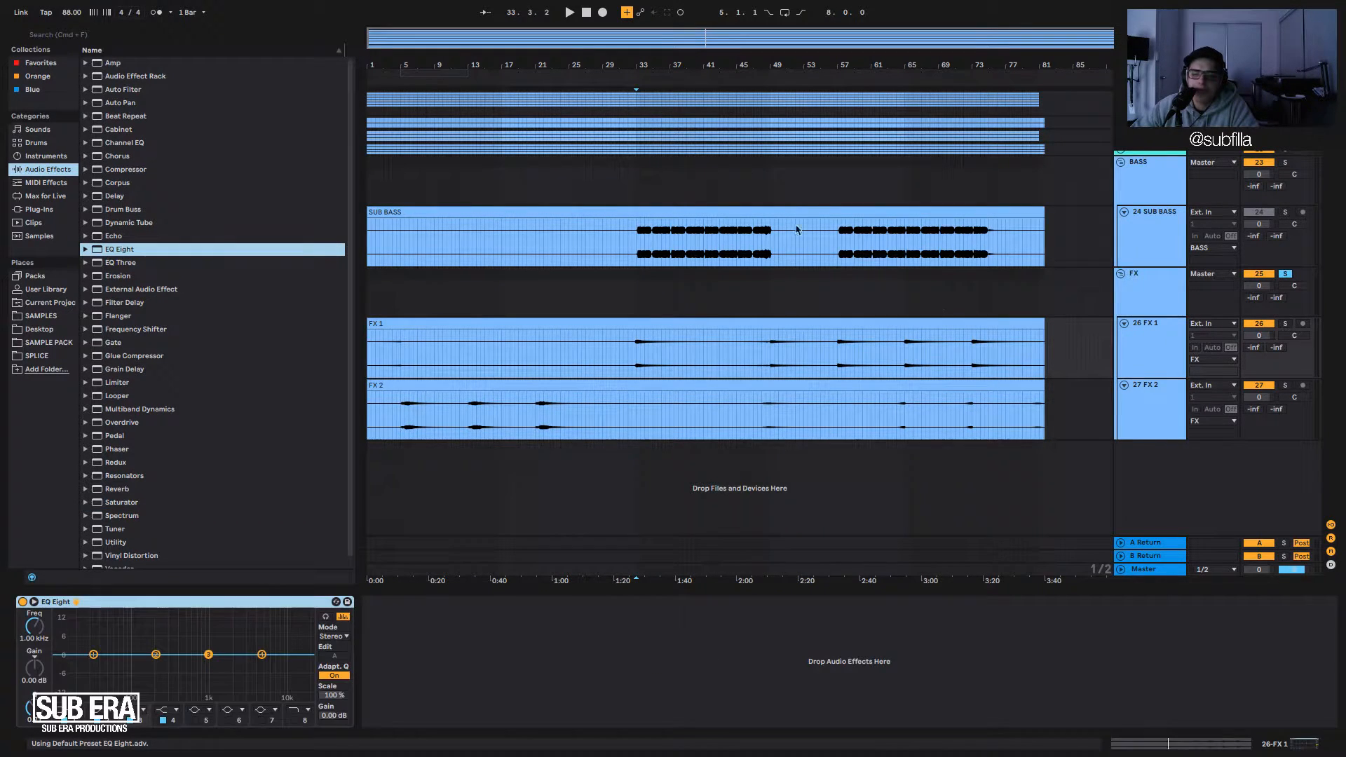
key("space")
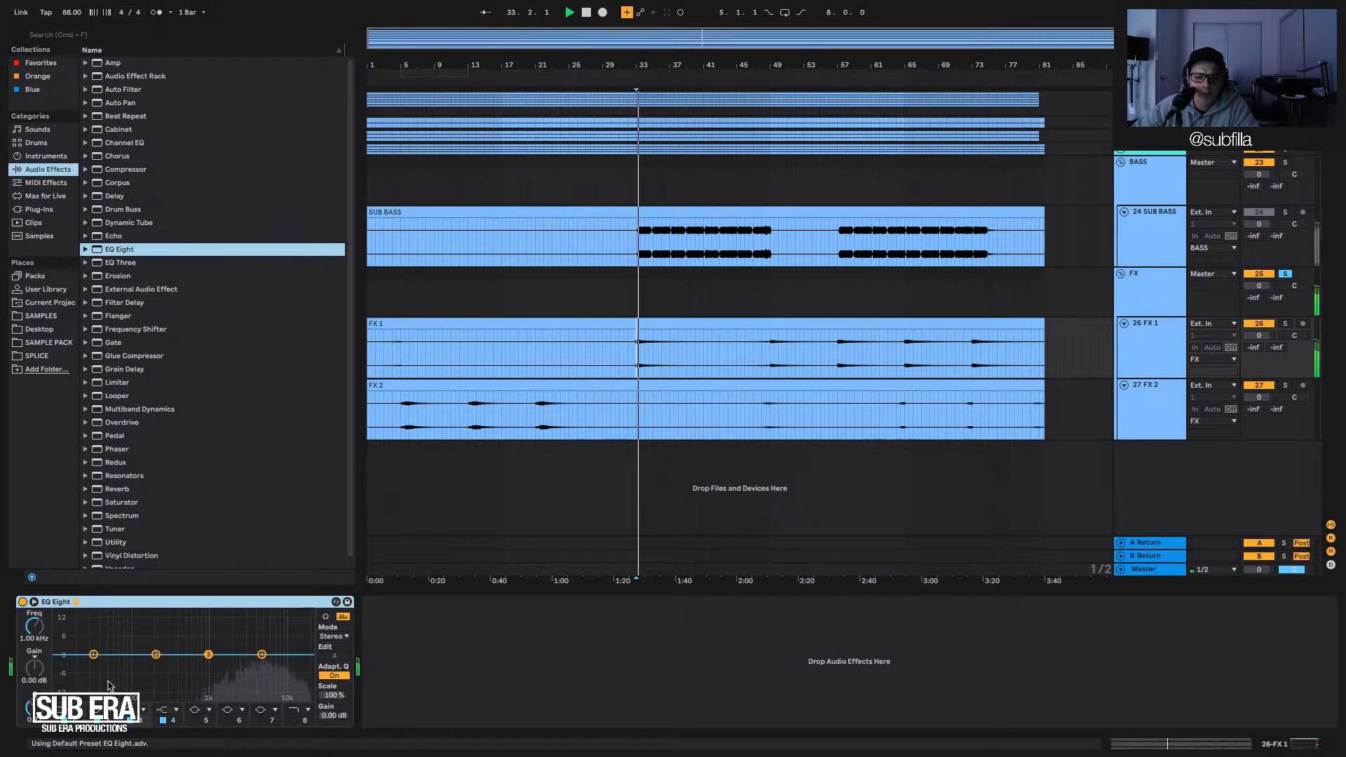
key("space")
Set FX 1's first EQ Eight band to a low cut at 1.38 kHz and listen to the result.
left_click(72, 710)
left_click(76, 637)
left_click_drag(93, 655, 219, 665)
key("space")
key("space")
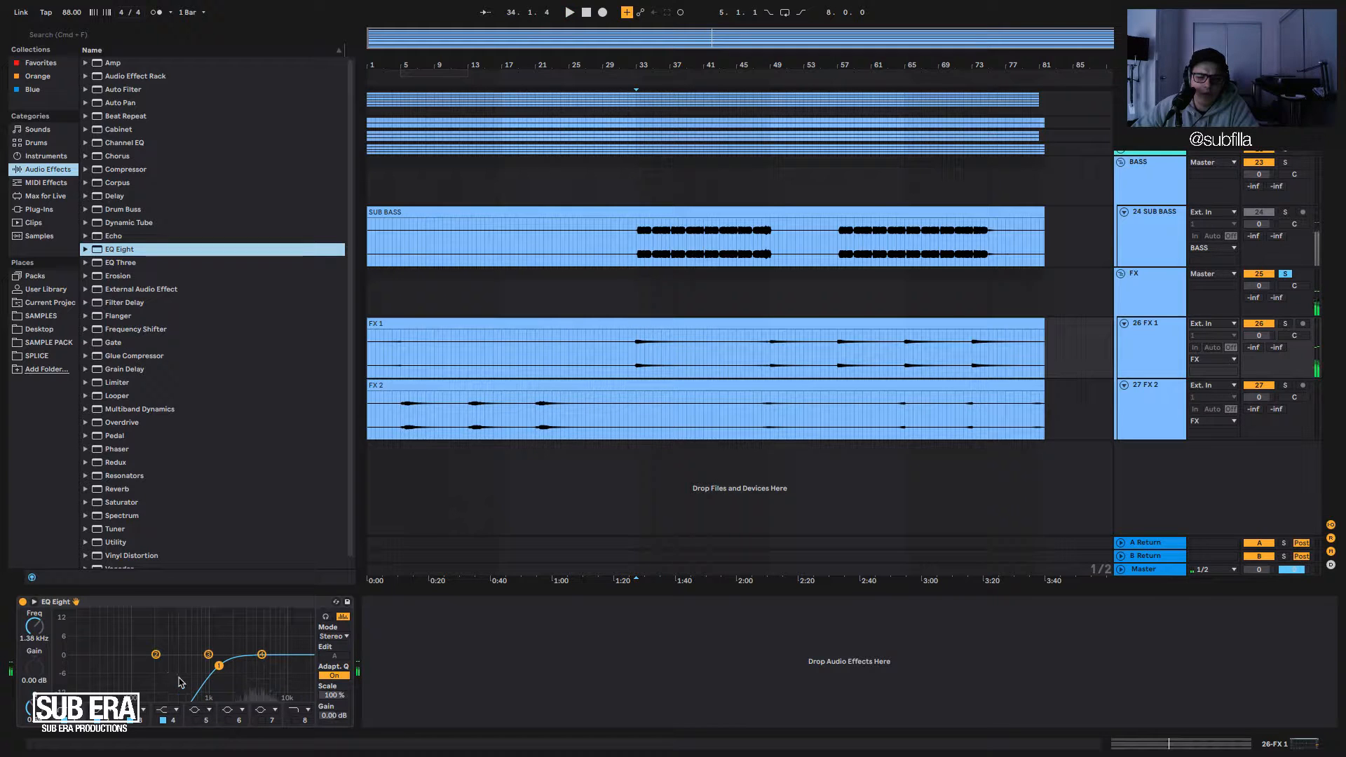
Solo FX 2, listen to it from bar 21 and add an EQ Eight to the track.
left_click(538, 424)
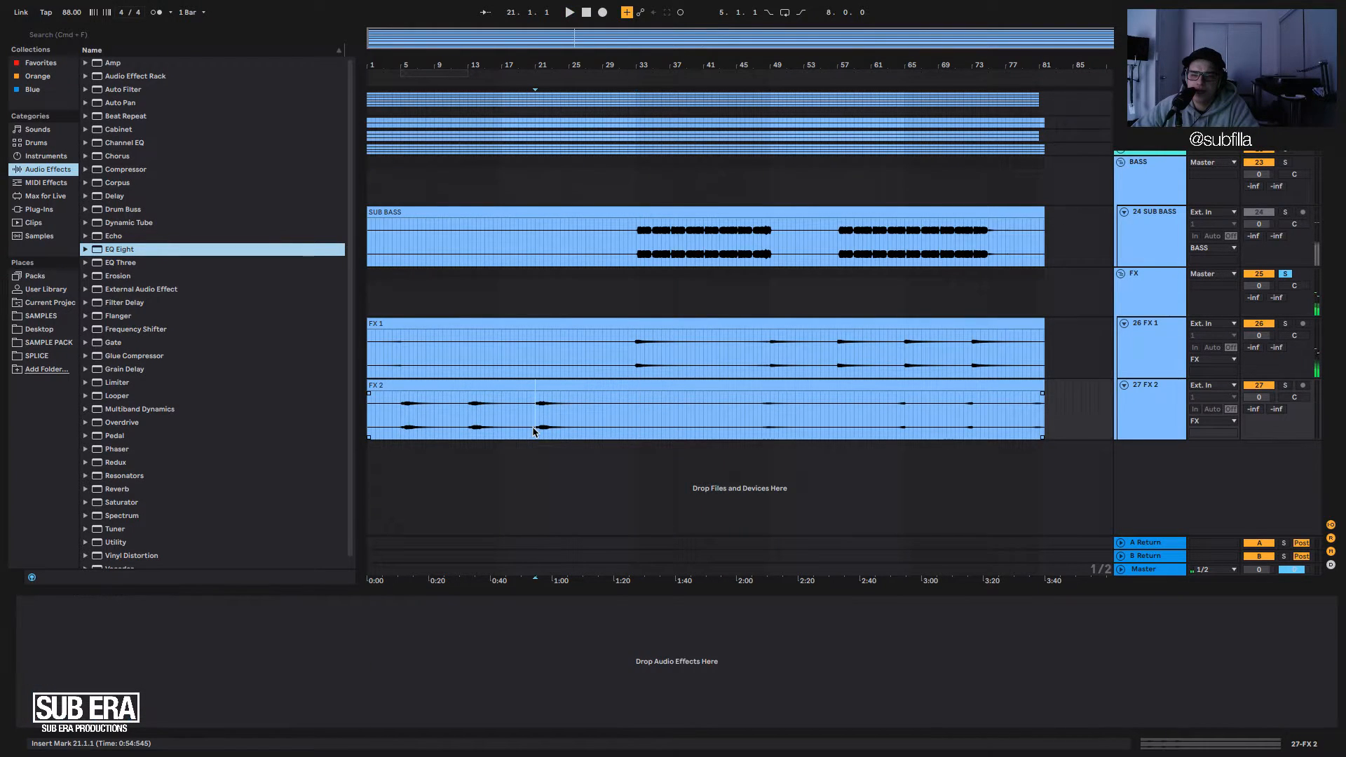
left_click(1285, 385)
key("space")
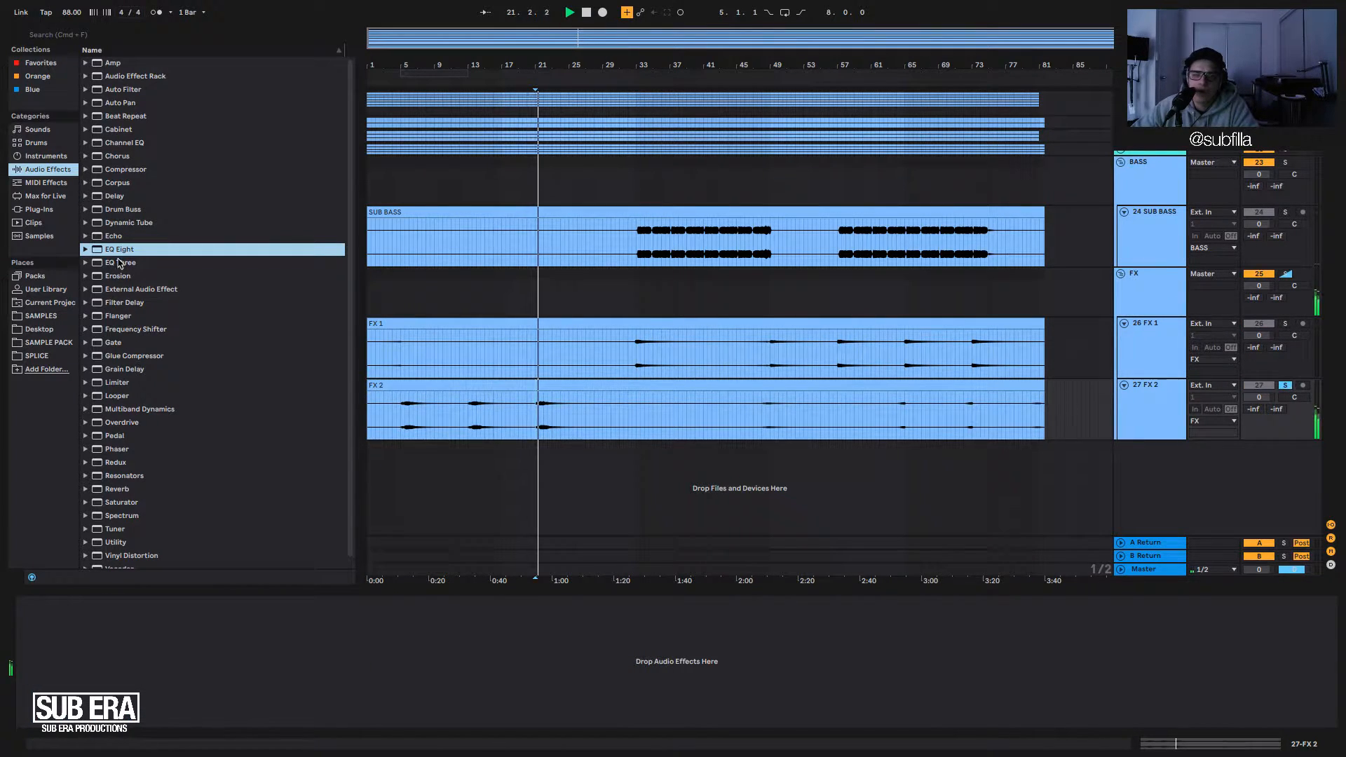
key("space")
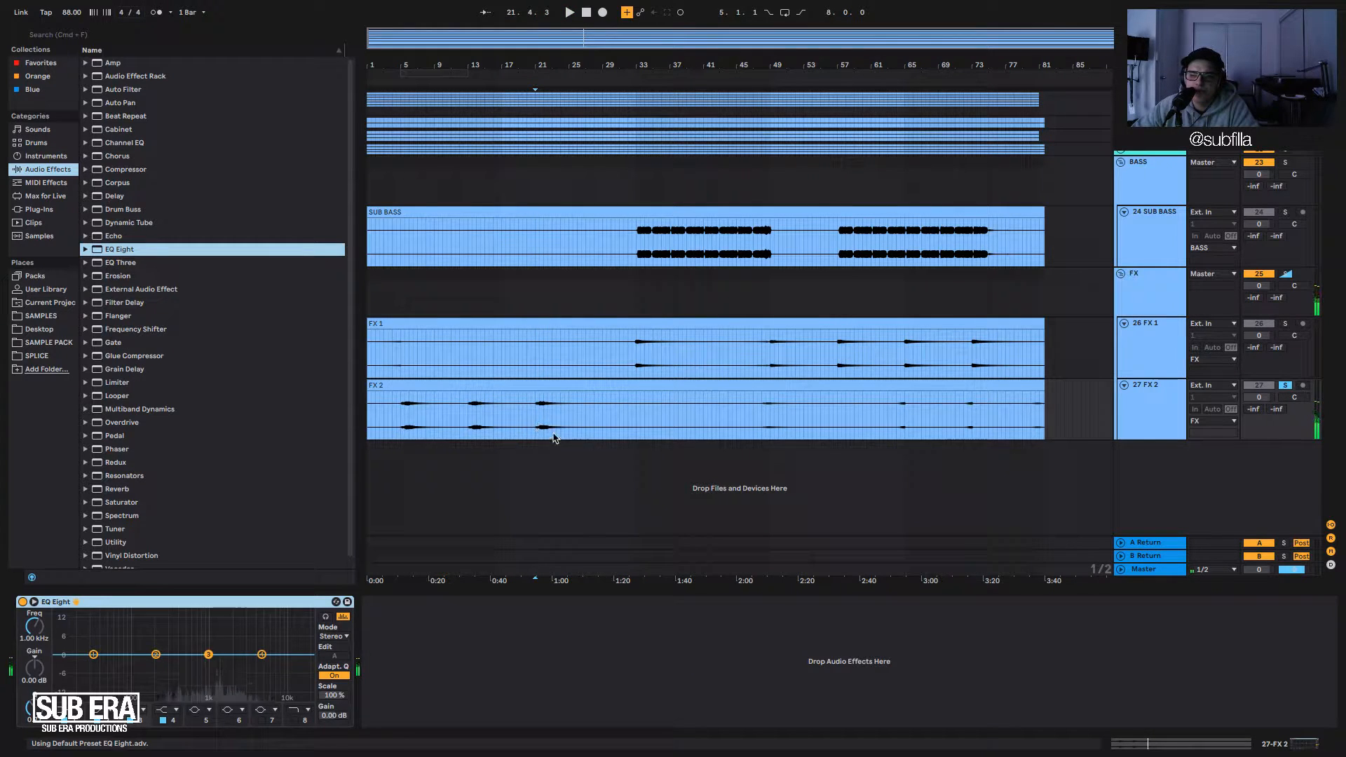
Make the first EQ Eight band on FX 2 a low cut at about 550 Hz while listening.
left_click(68, 709)
left_click(68, 636)
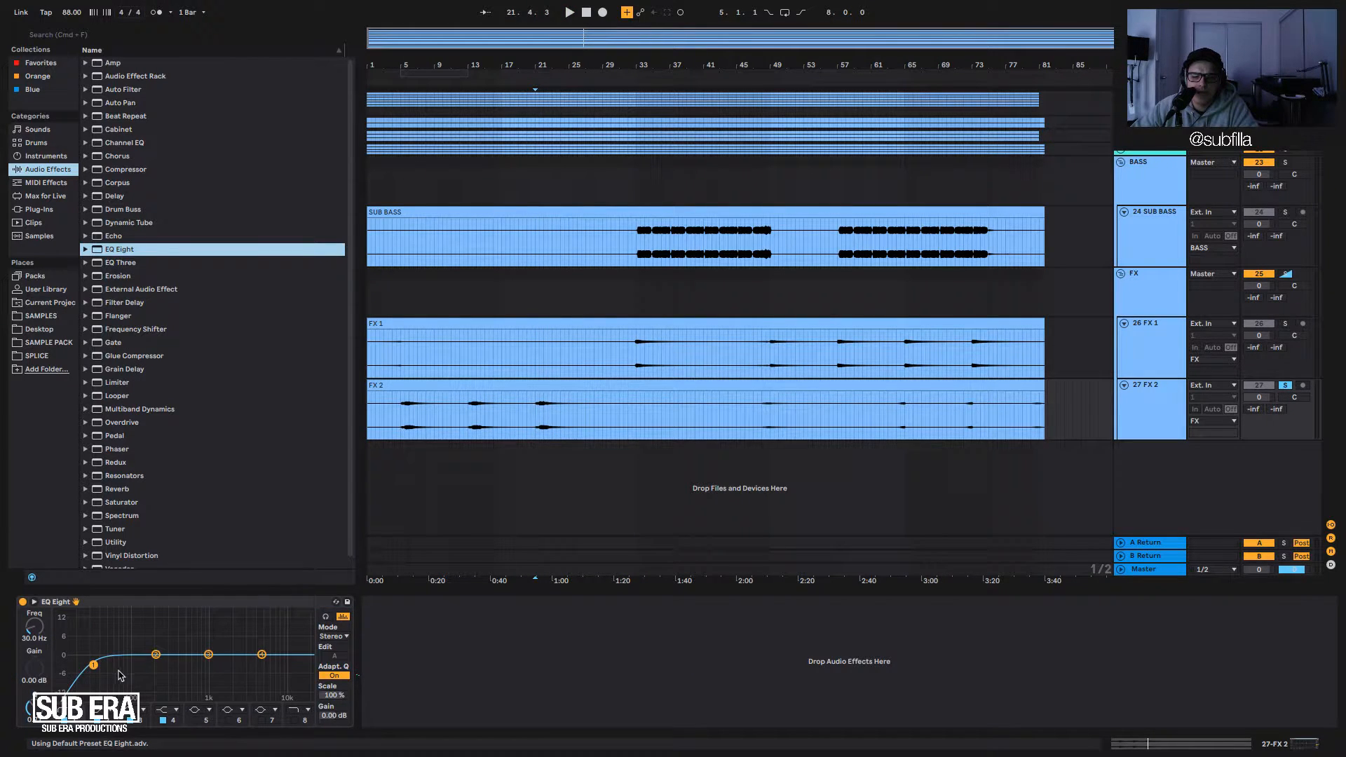
key("space")
left_click_drag(93, 664, 192, 665)
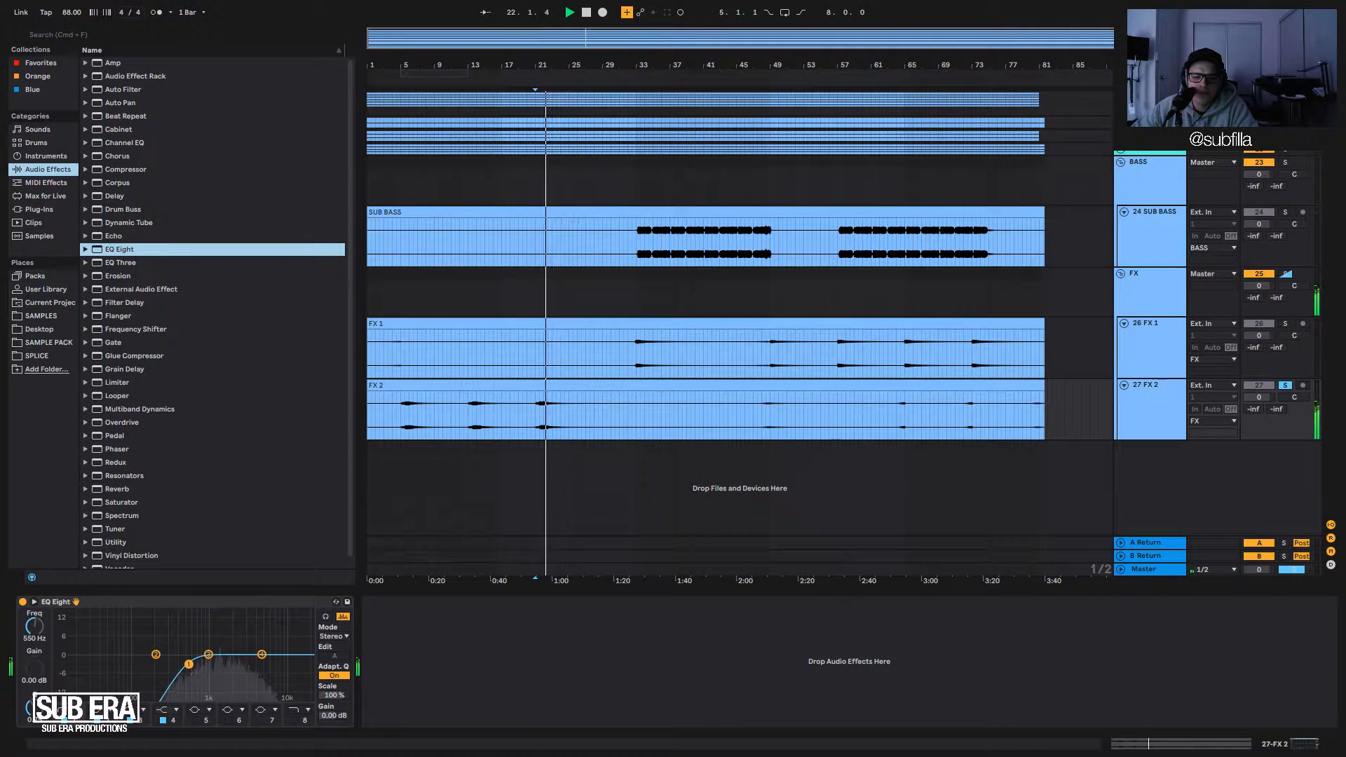
key("space")
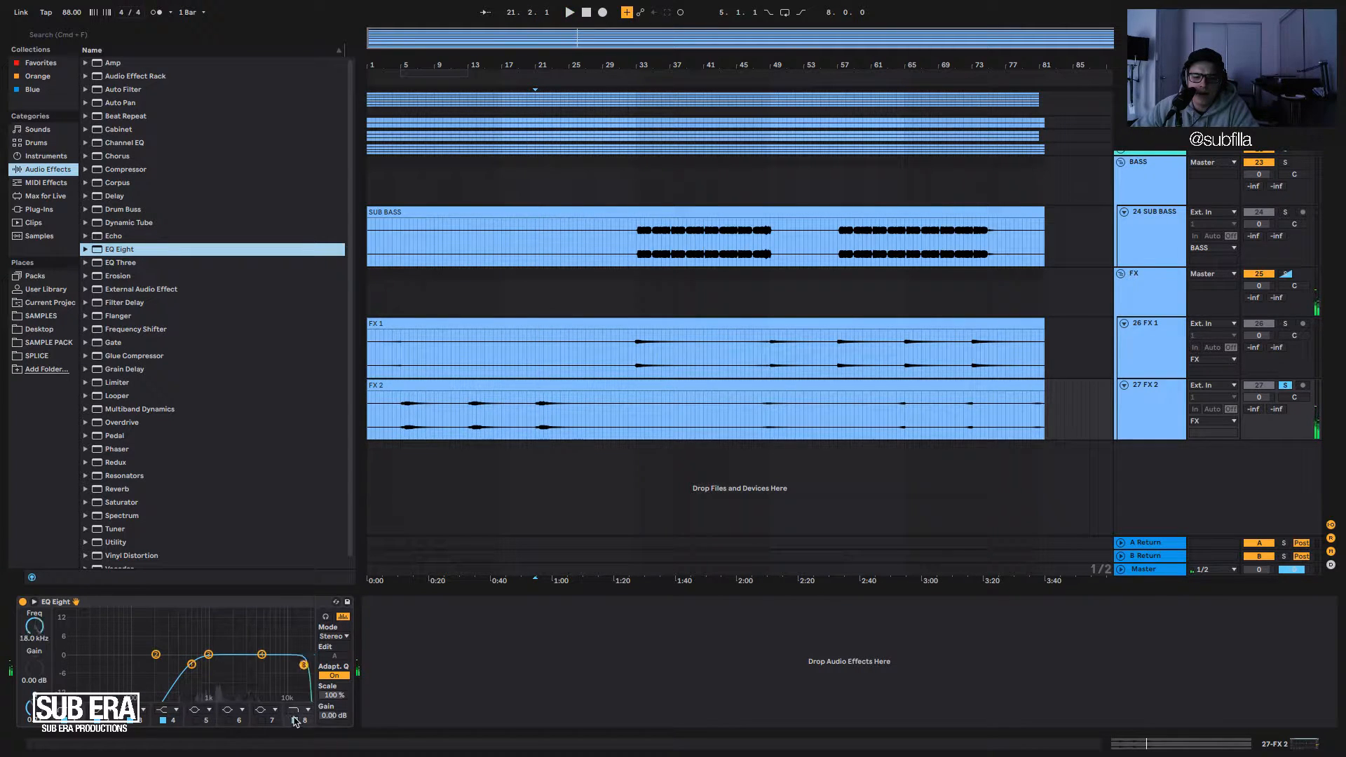
Enable band 8 of FX 2's EQ Eight as a high cut at 7.91 kHz and listen to the result.
left_click(295, 720)
key("space")
left_click_drag(304, 664, 276, 664)
left_click(300, 710)
left_click(299, 702)
key("space")
key("space")
key("space")
Add a Utility after FX 2's EQ Eight, audition Mono on and off, and enable Bass Mono at 239 Hz.
left_click(123, 543)
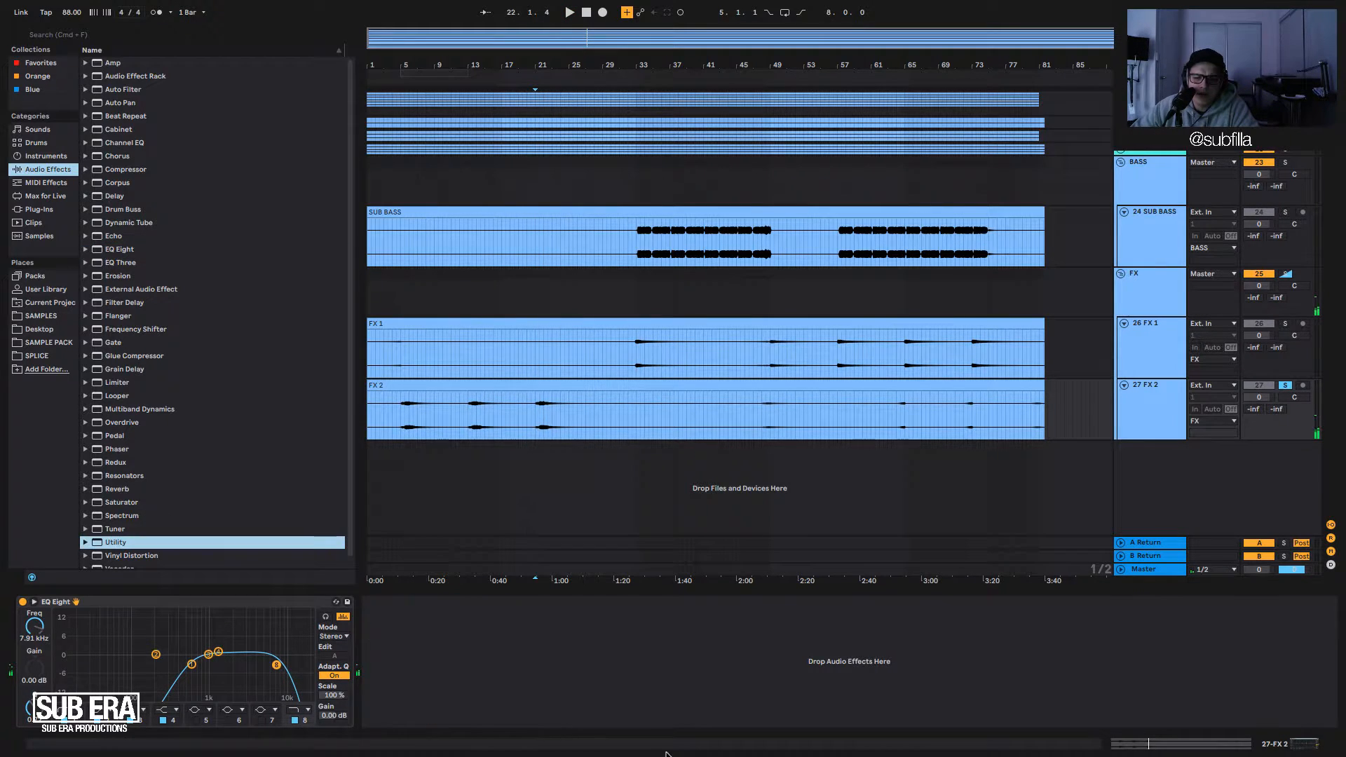
key("Return")
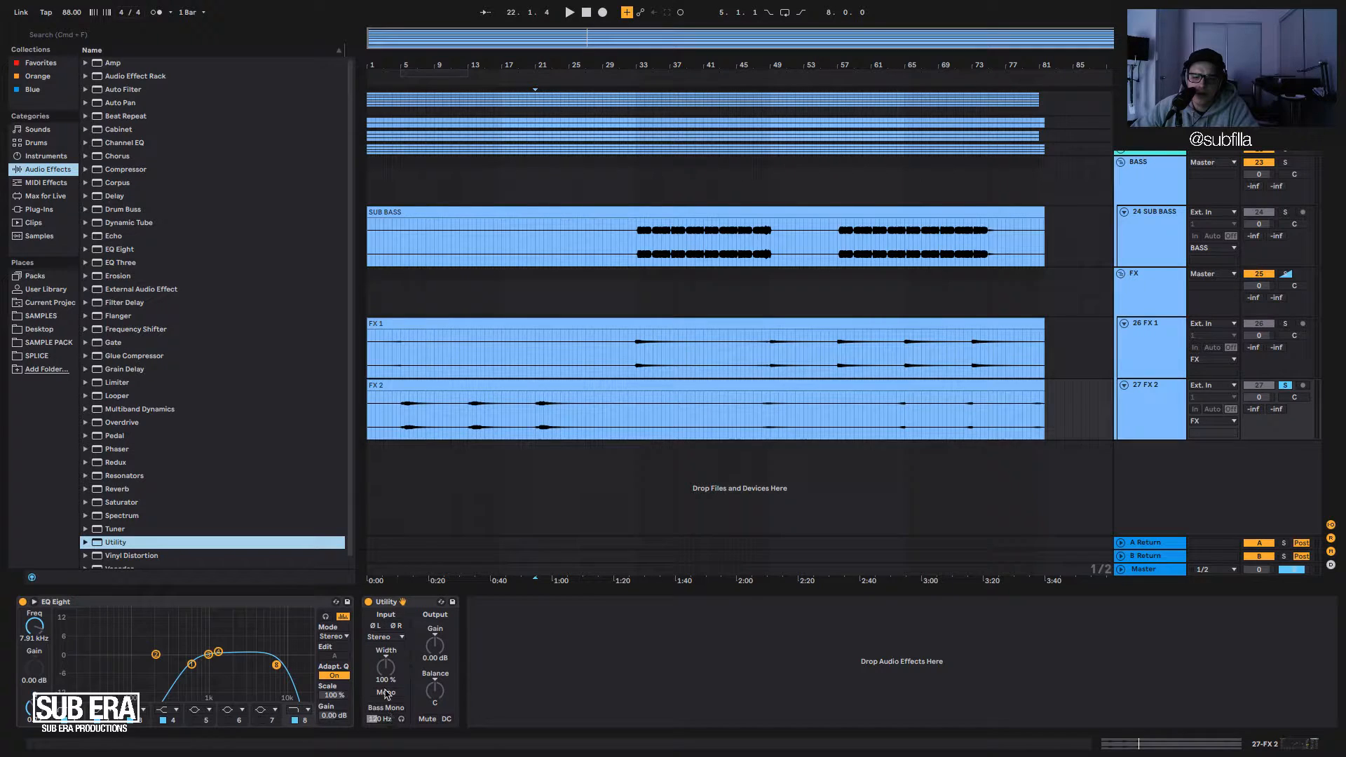
left_click(385, 693)
key("space")
left_click(386, 693)
key("space")
left_click(385, 708)
left_click_drag(380, 719, 380, 713)
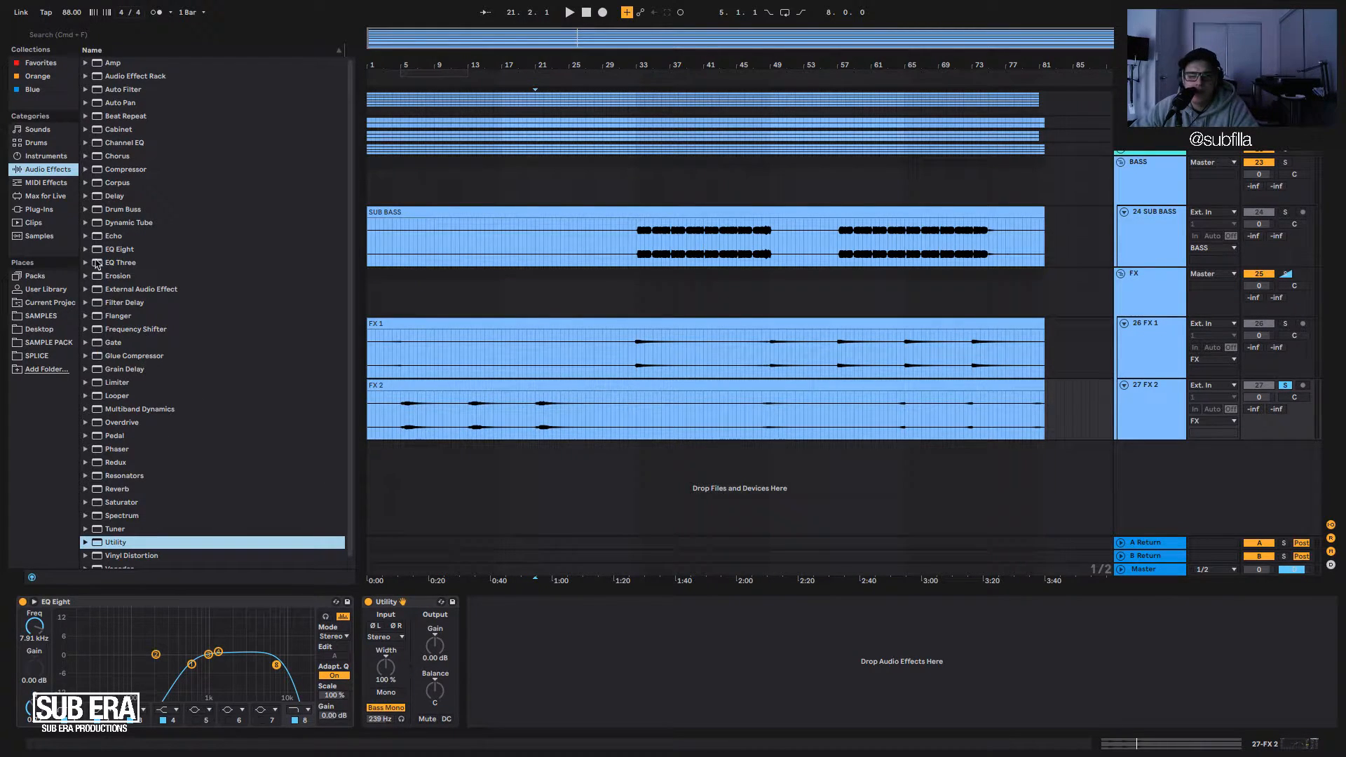
Add the Ozone Imager plug-in after the Utility on FX 2 and enable its Stereoize option.
left_click(35, 209)
scroll(129, 358, "down", 2)
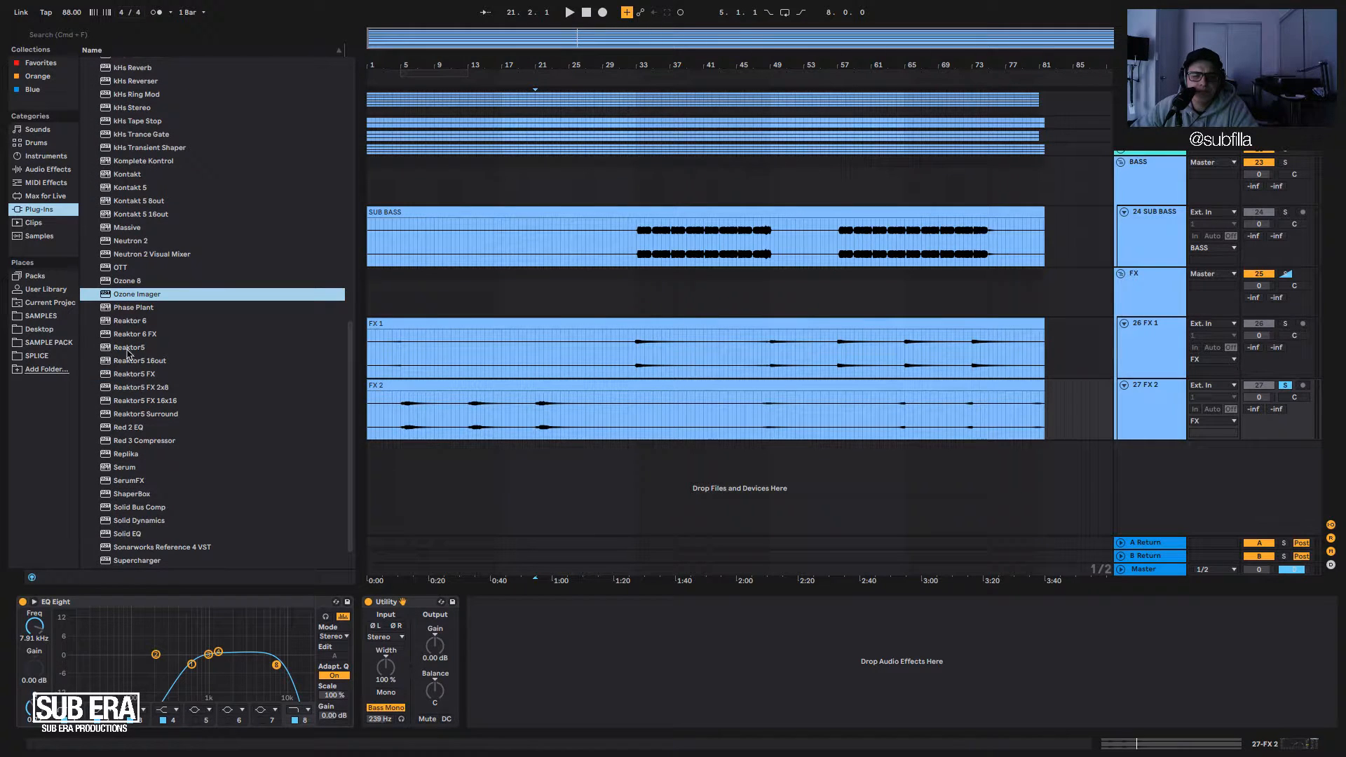
left_click_drag(586, 616, 585, 617)
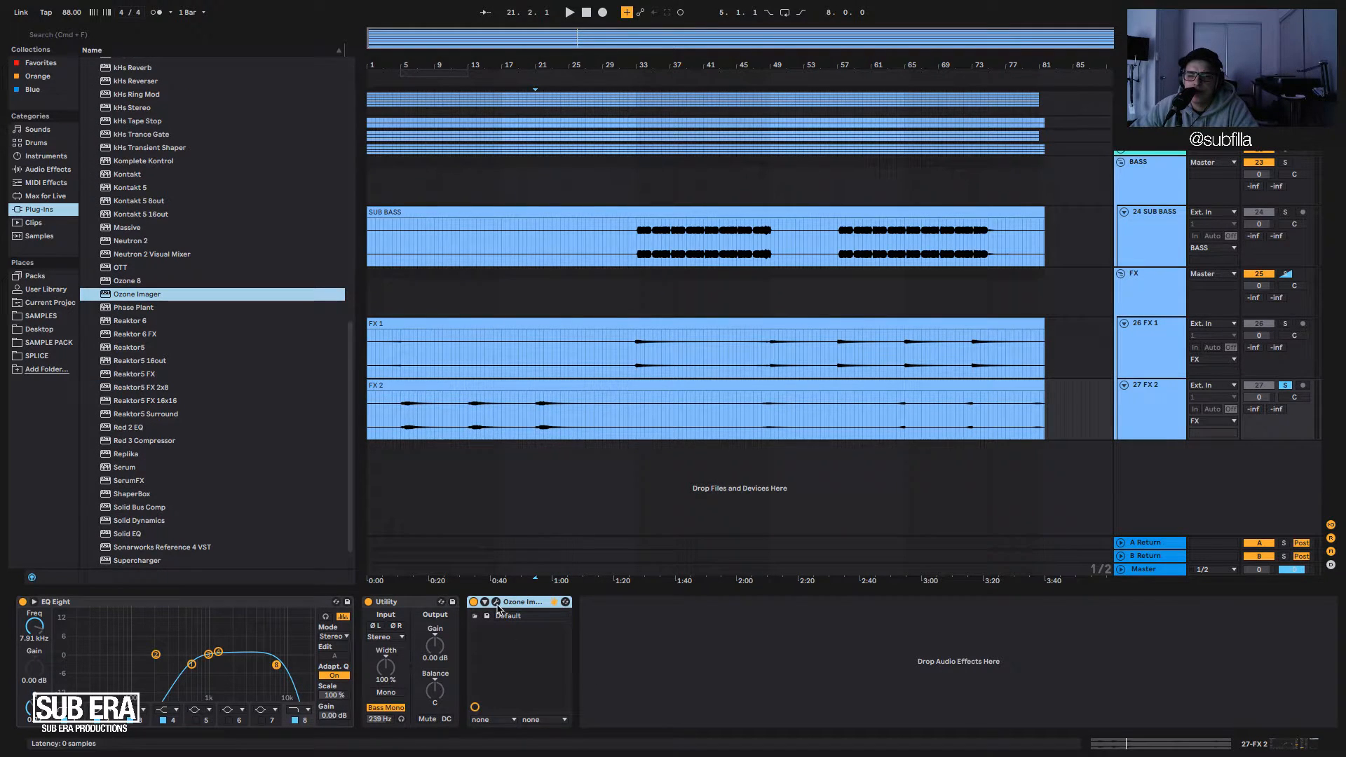
left_click(349, 62)
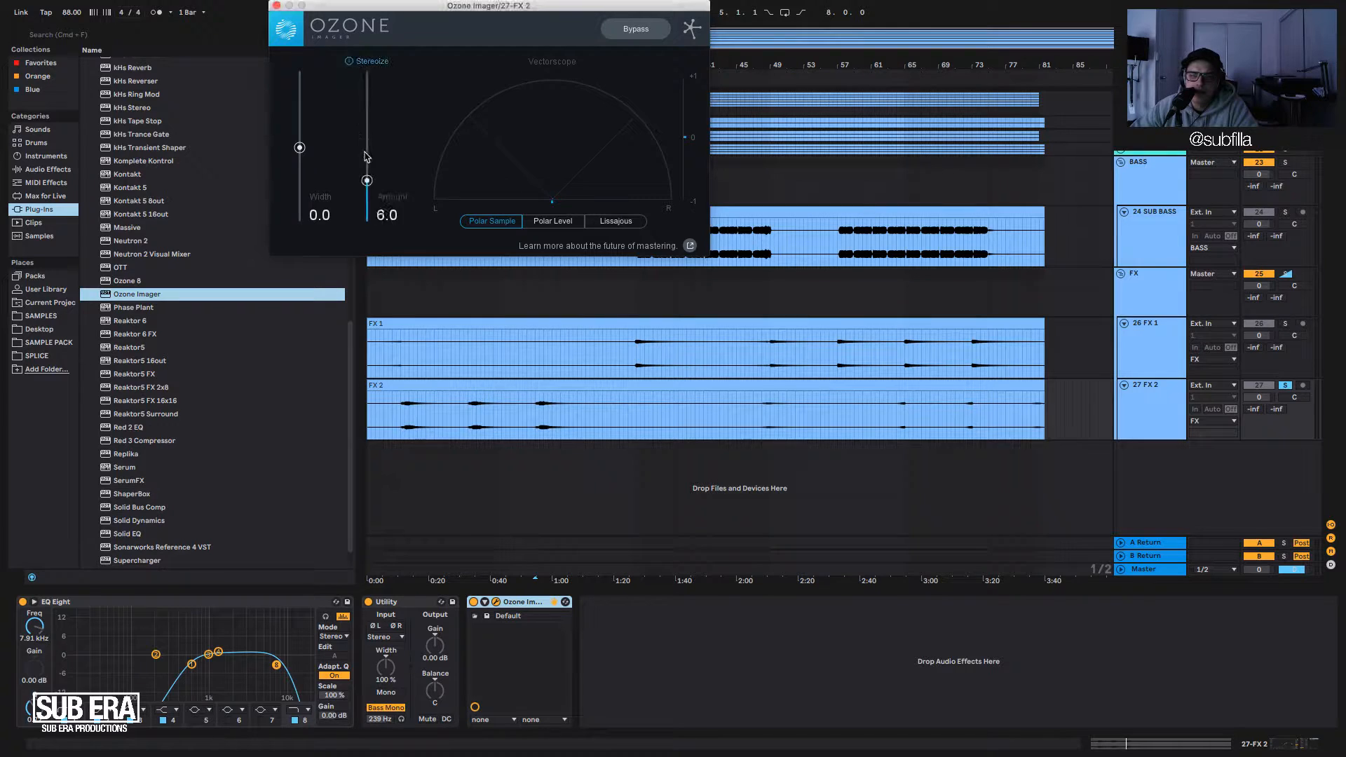
Set Ozone Imager's Stereoize amount to 9.8 and Width to 24.5 while listening, and close the plug-in window.
mouse_move(367, 181)
left_mouse_down()
mouse_move(365, 153)
mouse_move(299, 134)
mouse_move(369, 157)
left_mouse_up()
key("space")
key("space")
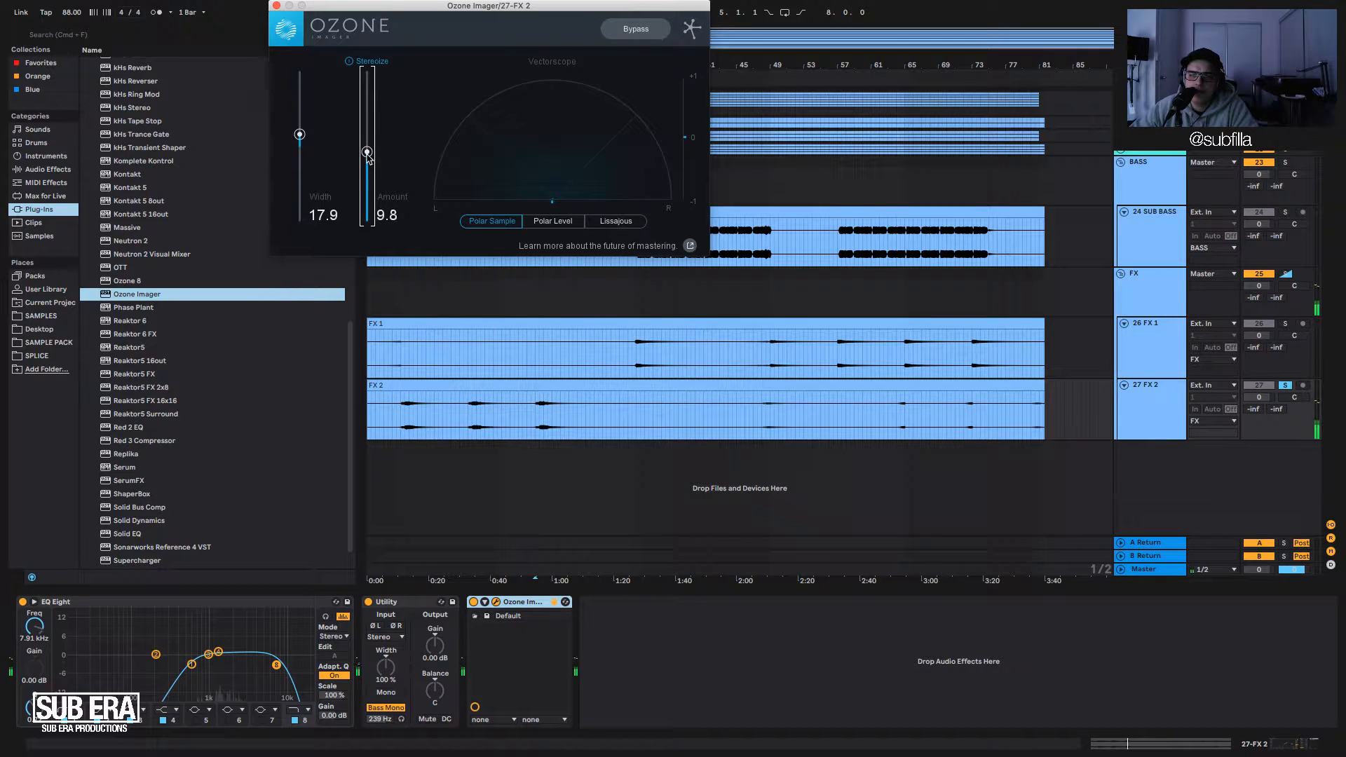
left_click_drag(300, 134, 301, 131)
key("space")
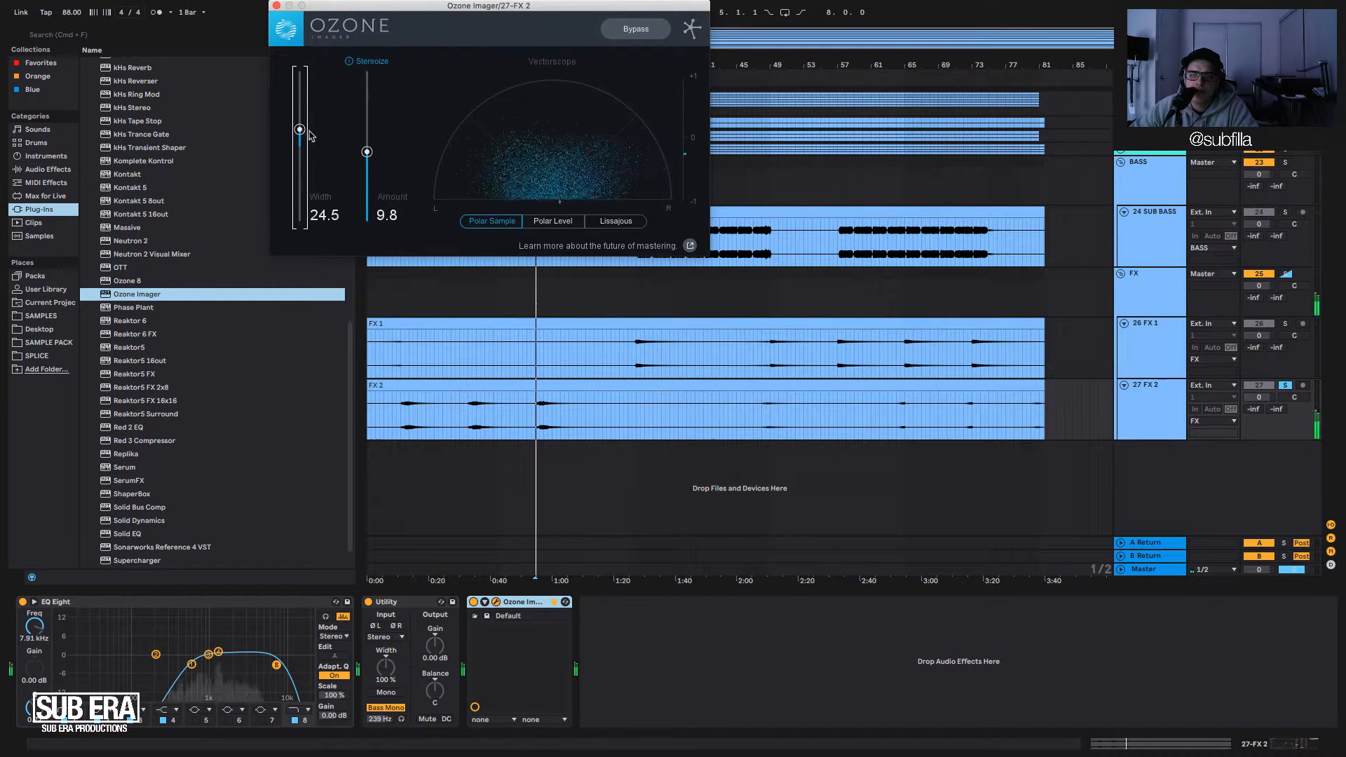
left_click(277, 6)
key("space")
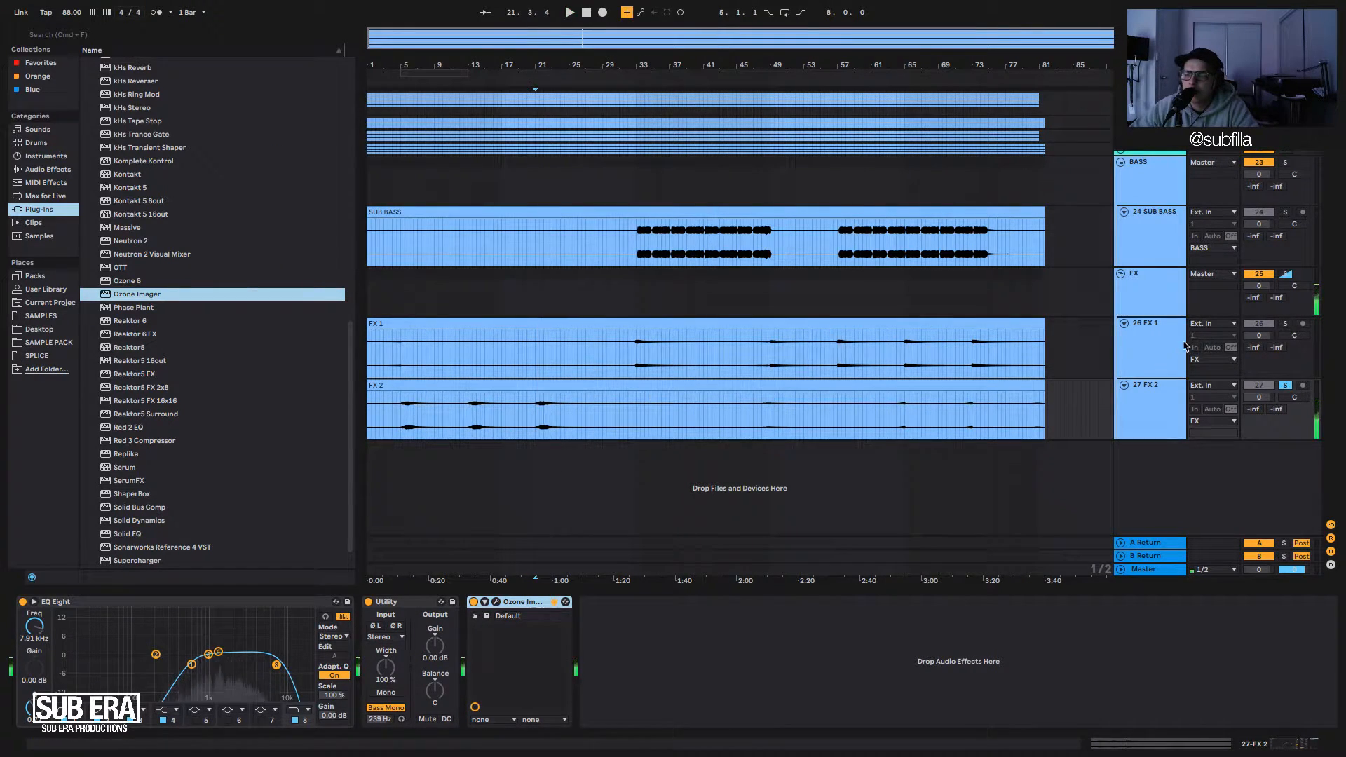
Switch the solo from FX 2 to FX 1, clear all solos and play the full mix from bar 21.
left_click(1284, 324)
key("space")
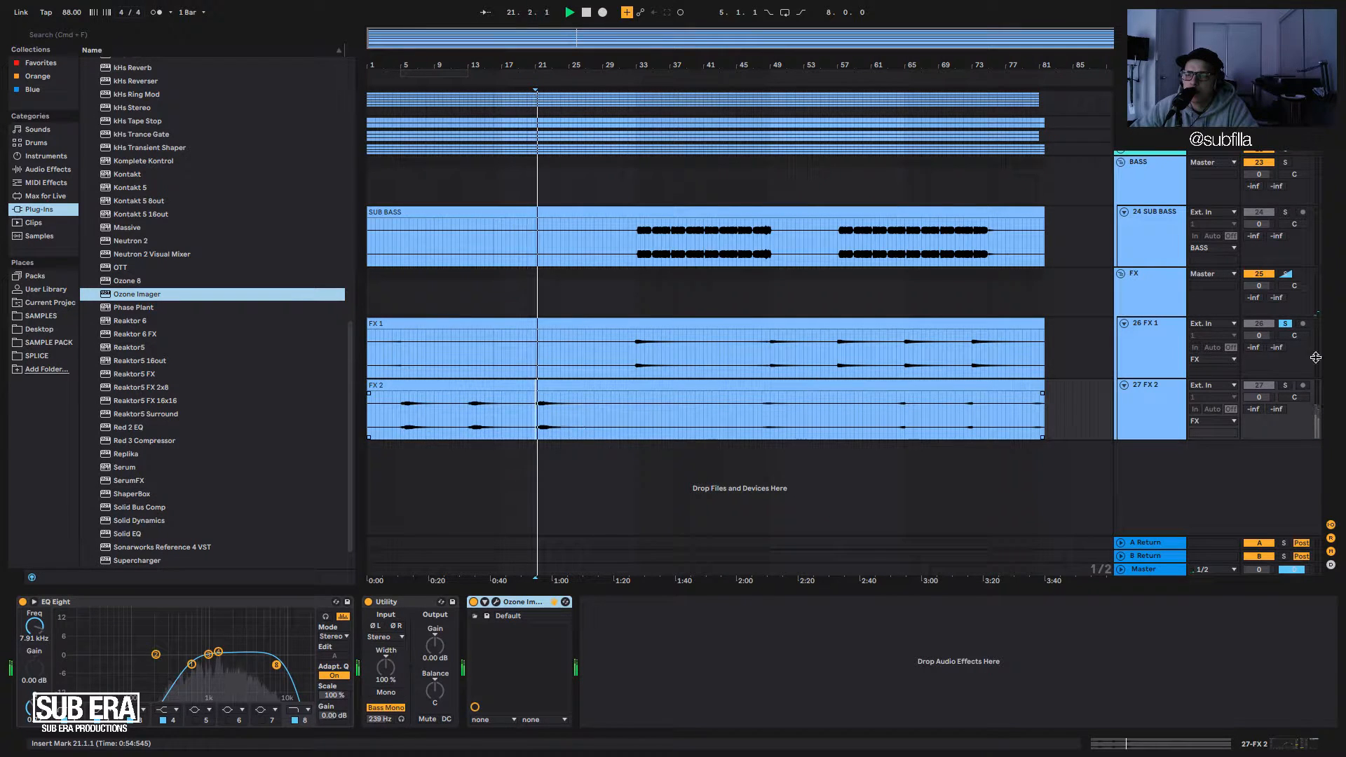
left_click(1286, 324)
key("space")
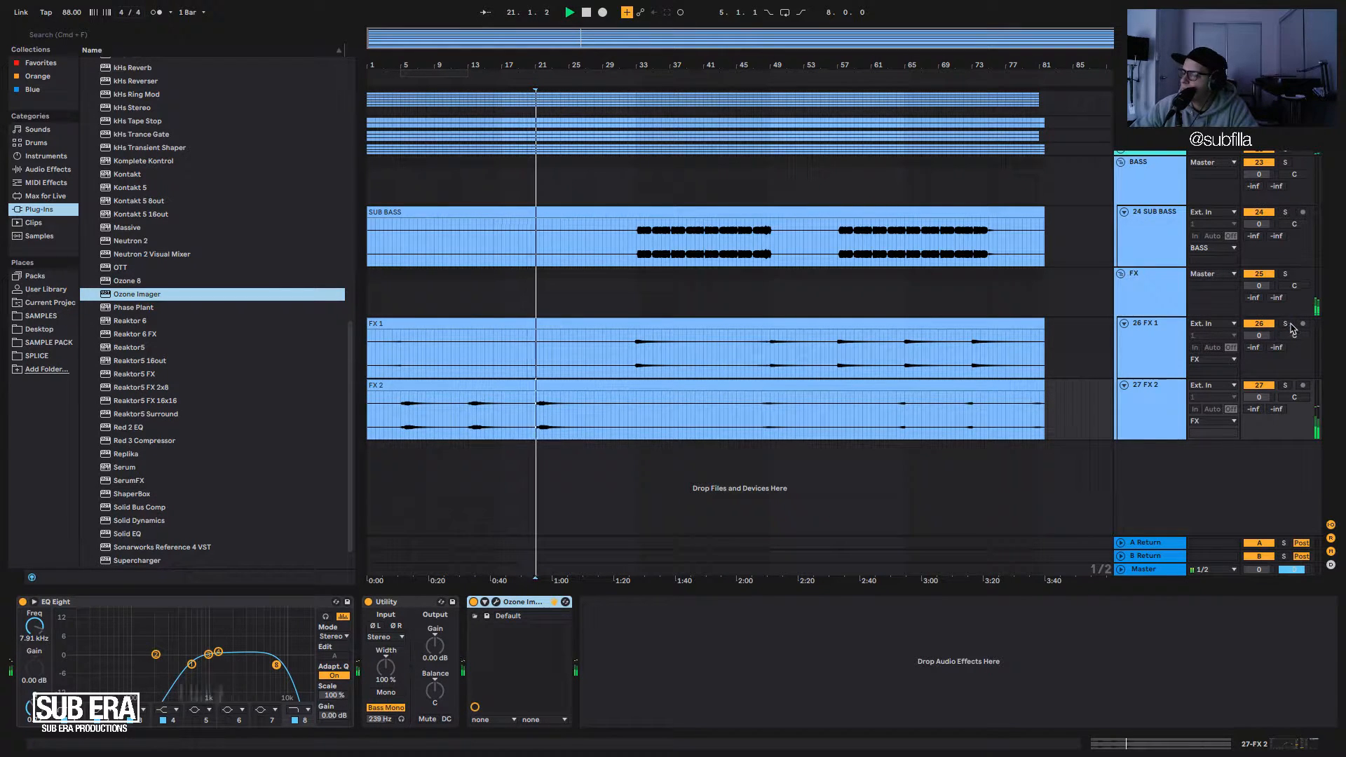
Lower the Utility gain on FX 2 to -3.89 dB while listening in the full mix around bars 5 and 21.
left_click(594, 387)
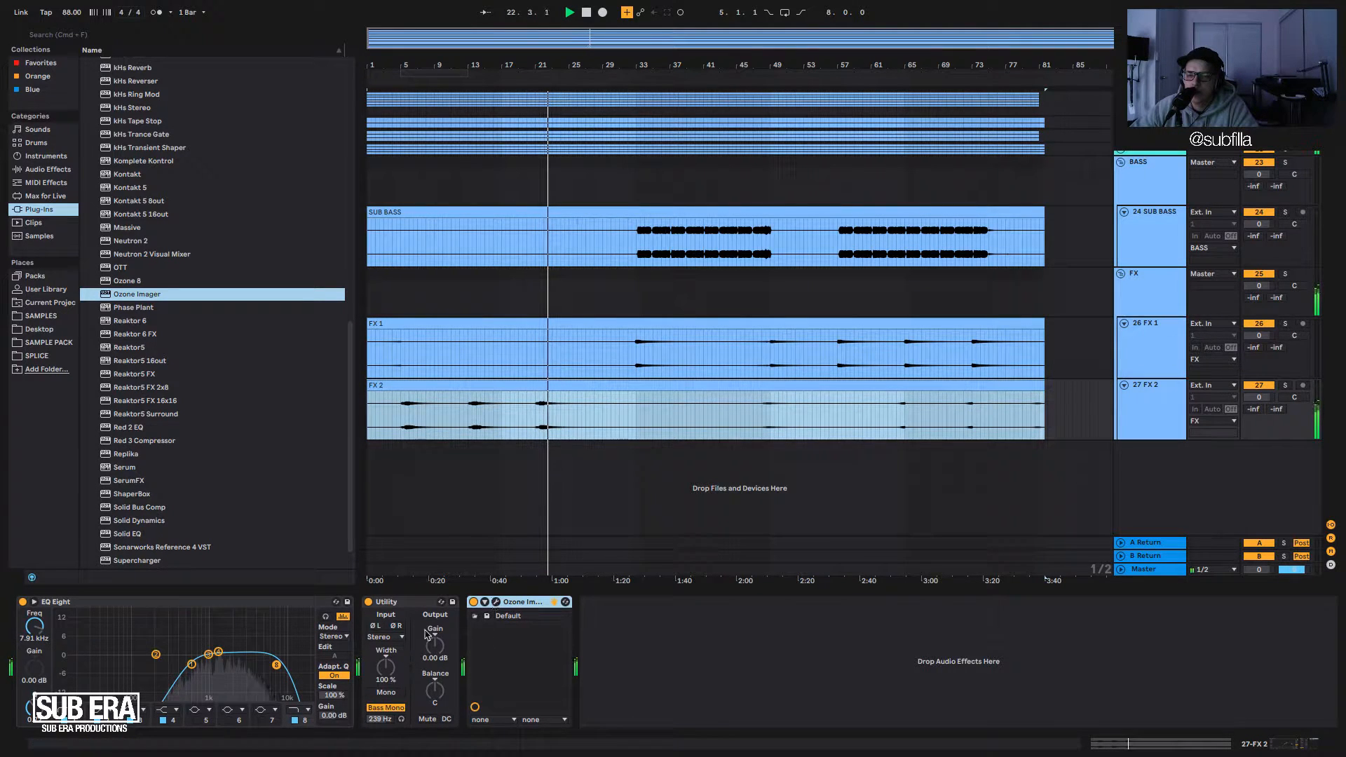
key("space")
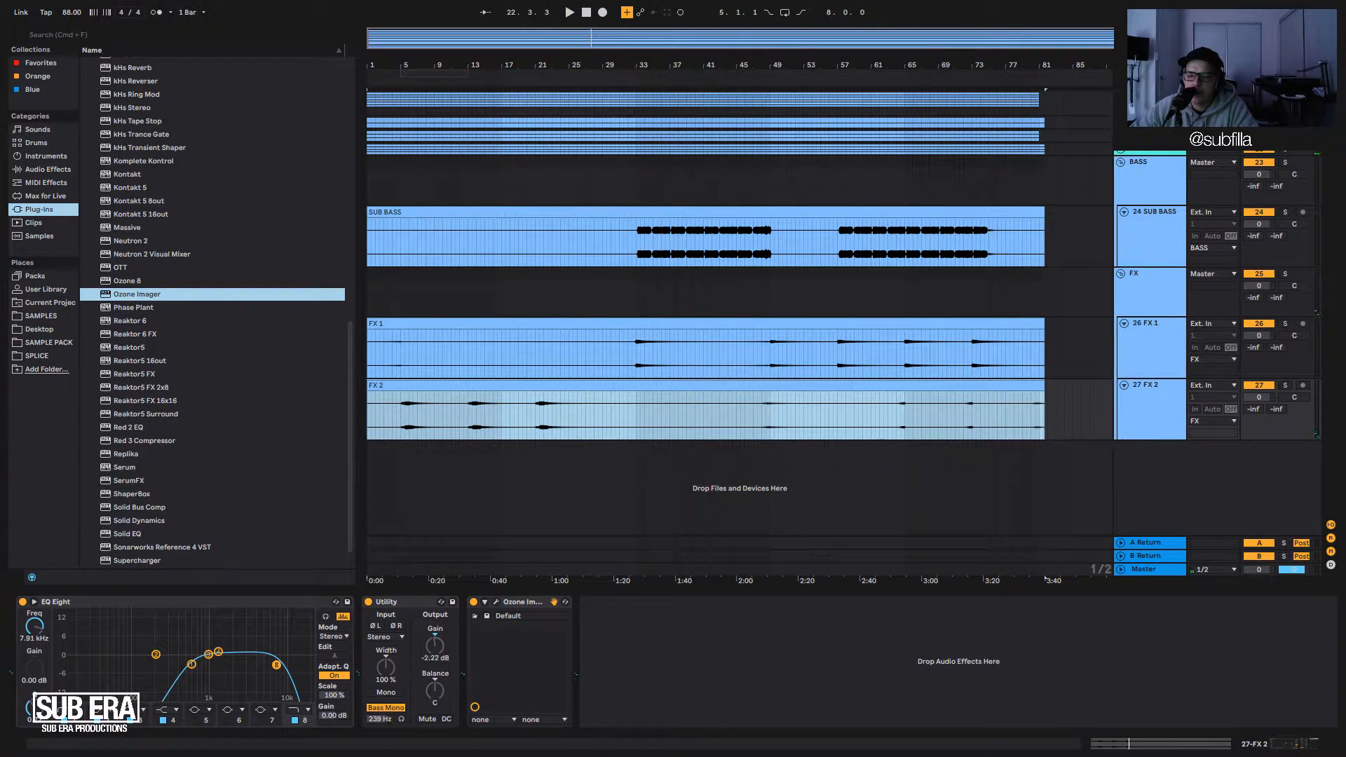
key("space")
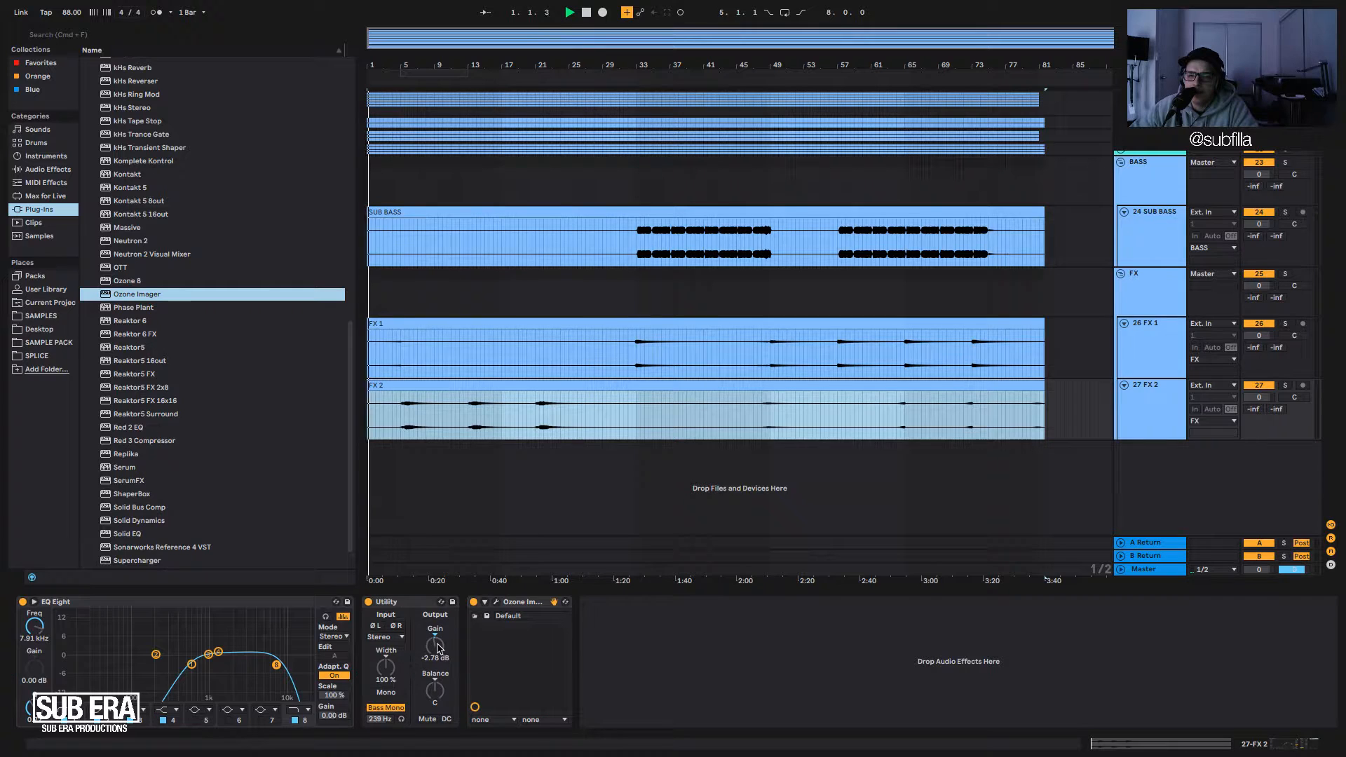
left_click(398, 419)
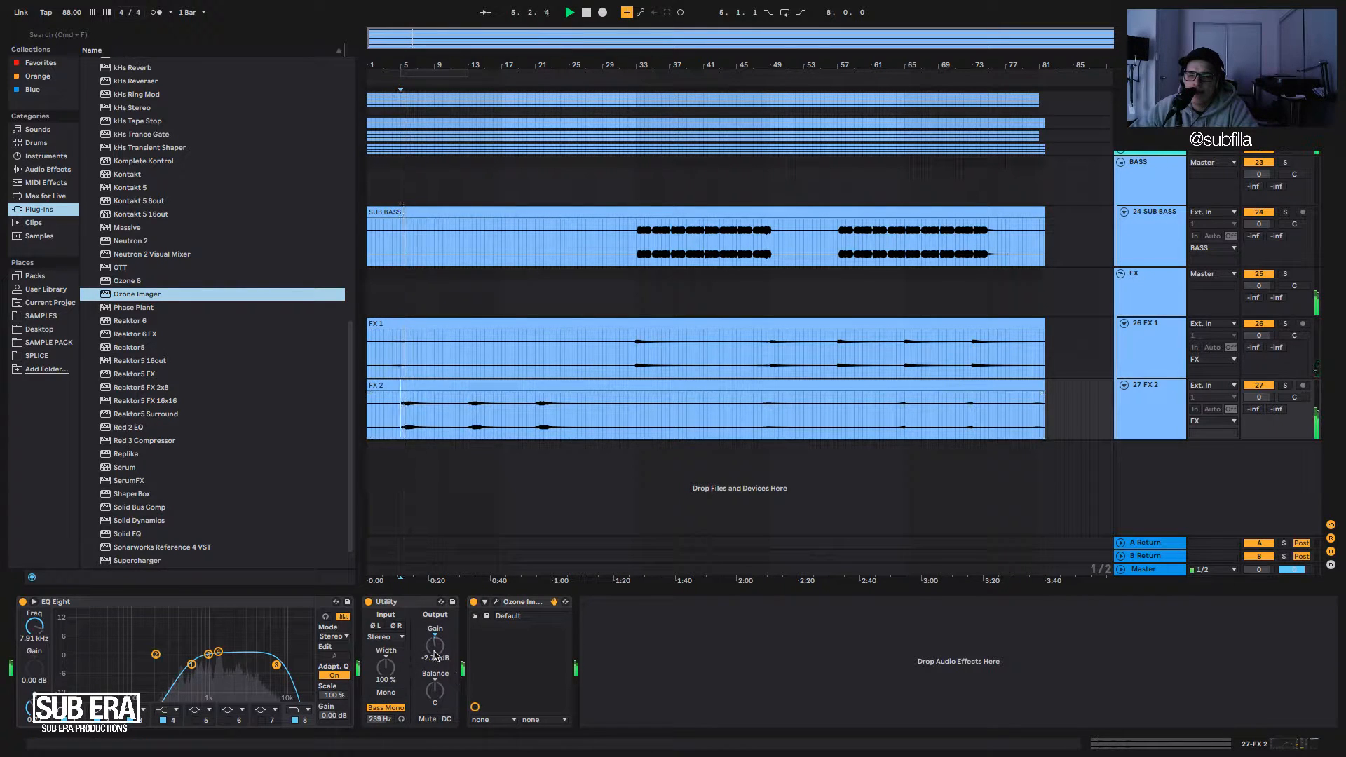
left_click_drag(435, 652, 435, 648)
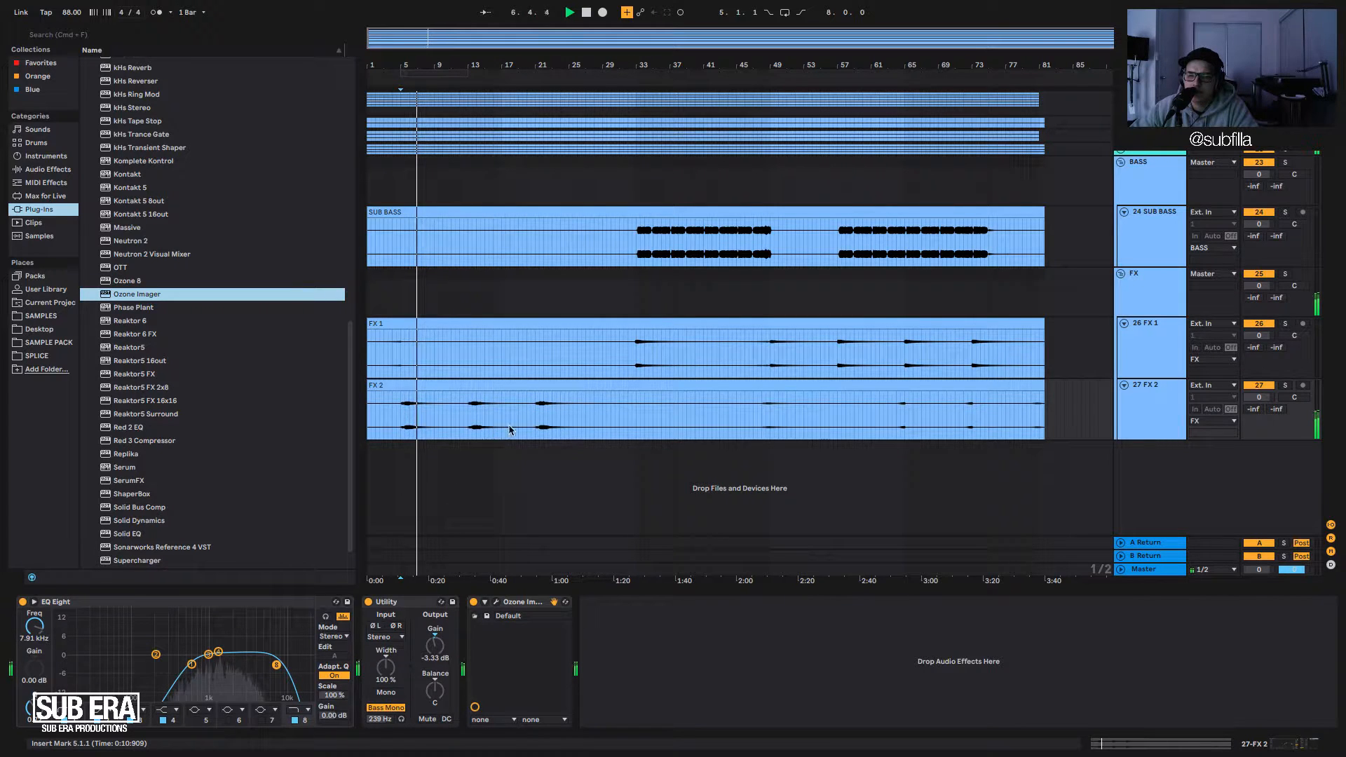
left_click(536, 422)
key("space")
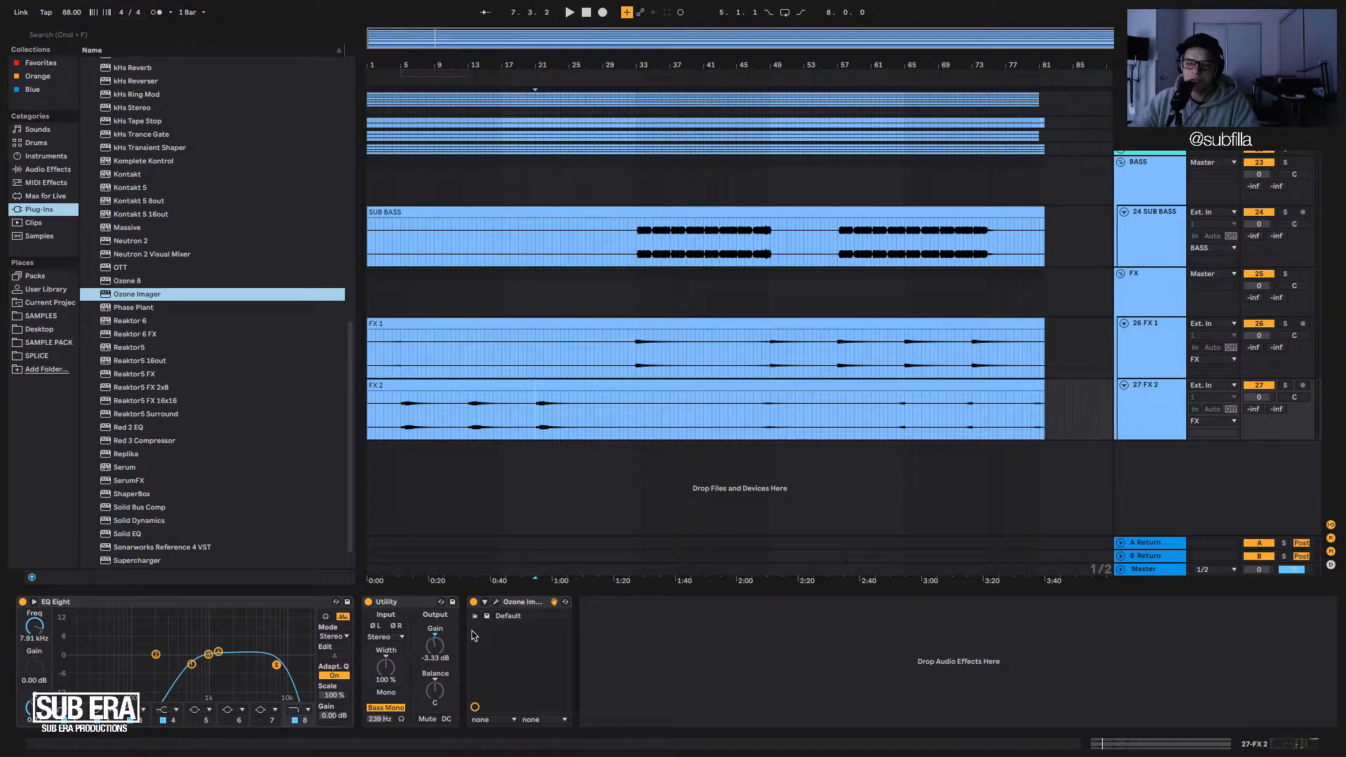
key("space")
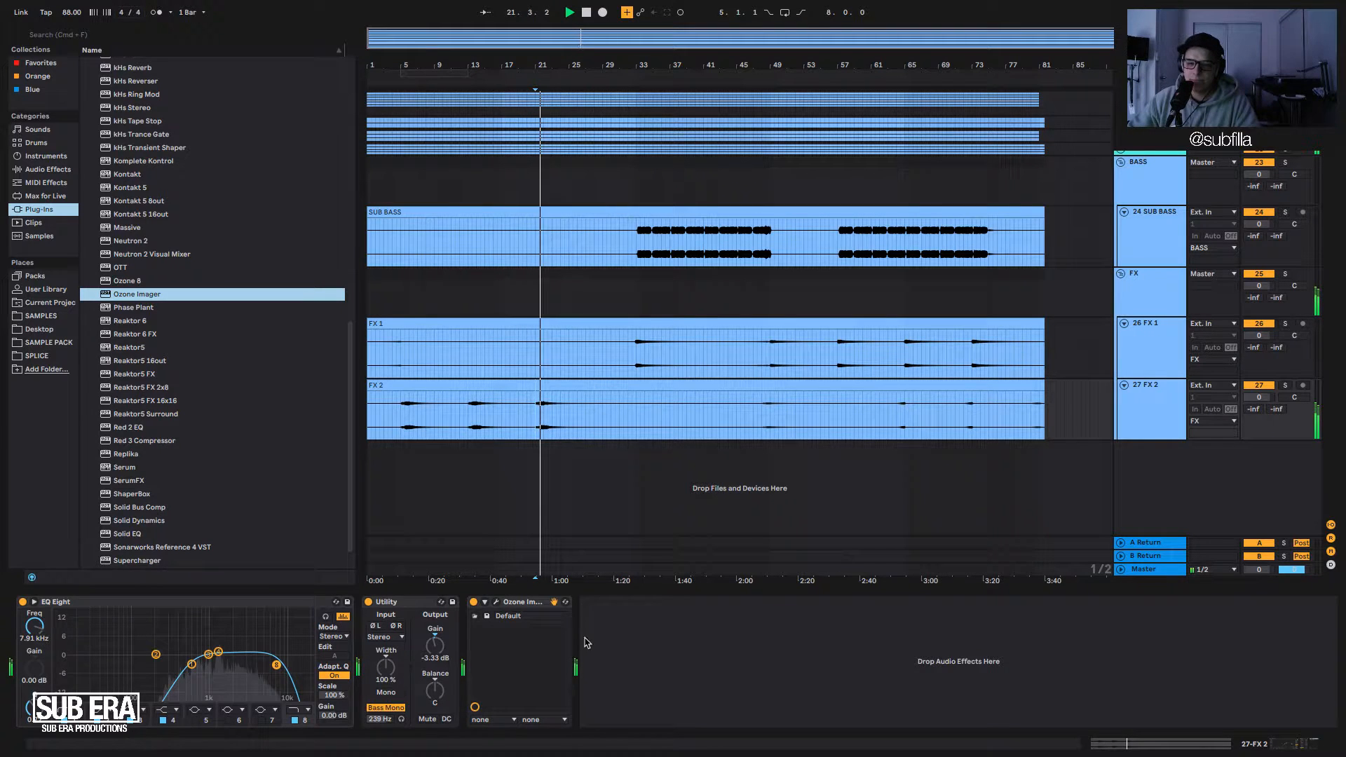
left_click_drag(435, 658, 435, 663)
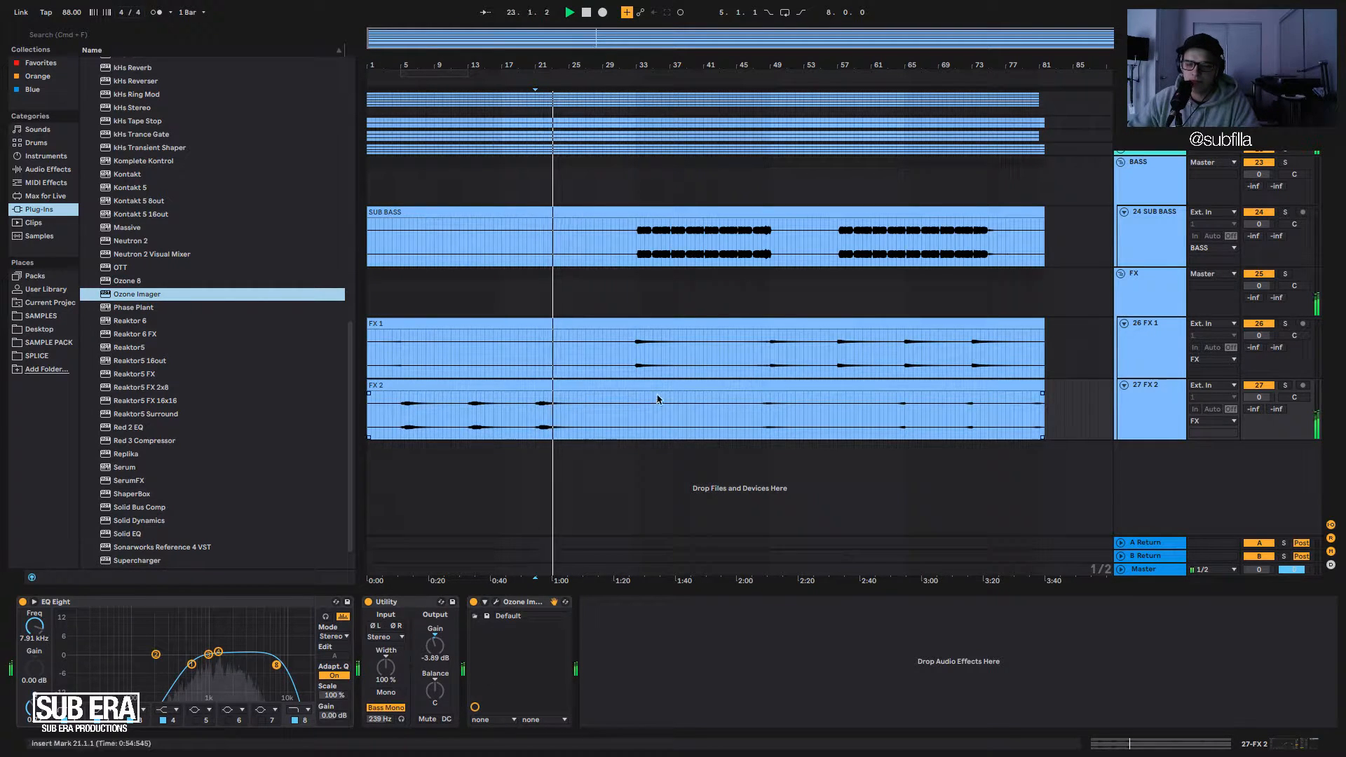
Colour the FX and BASS group tracks turquoise while the mix plays from bar 33.
left_click(637, 370)
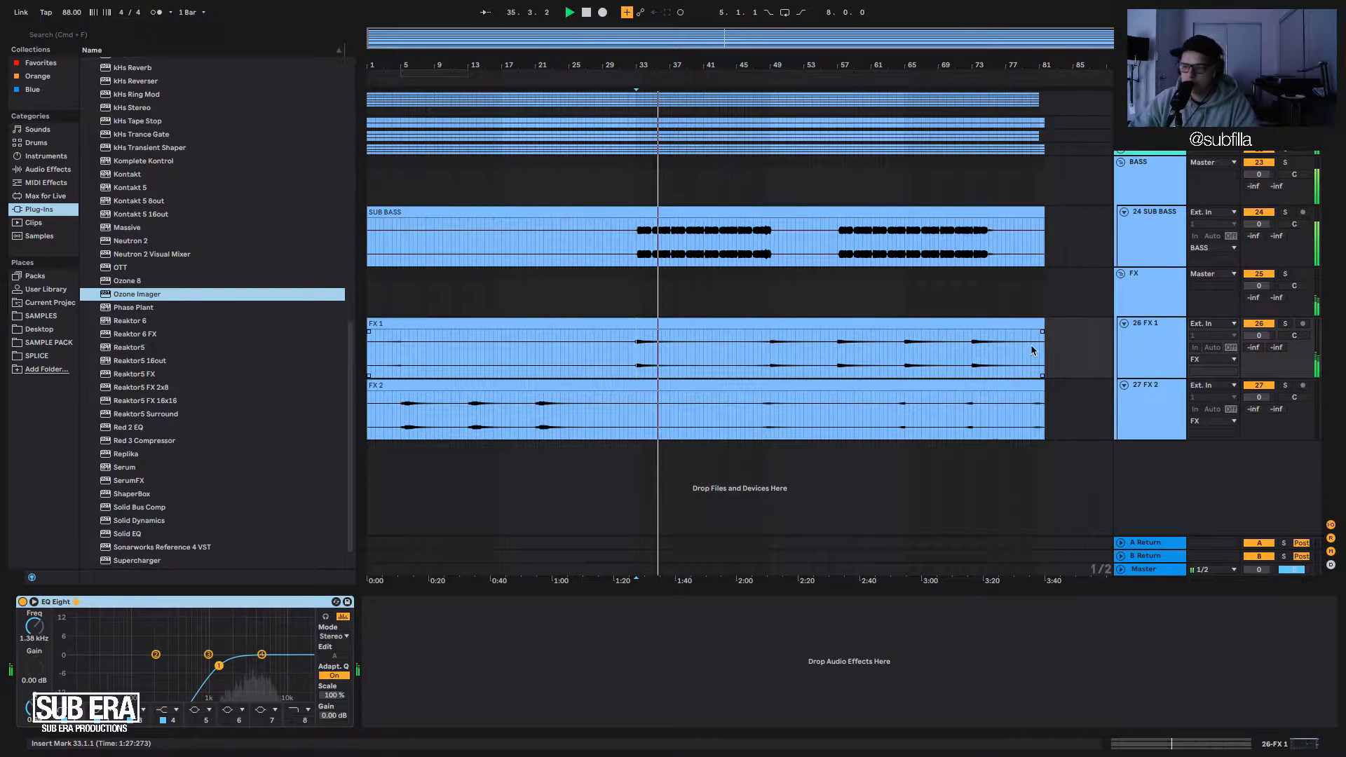
left_click(1155, 286)
right_click(1155, 286)
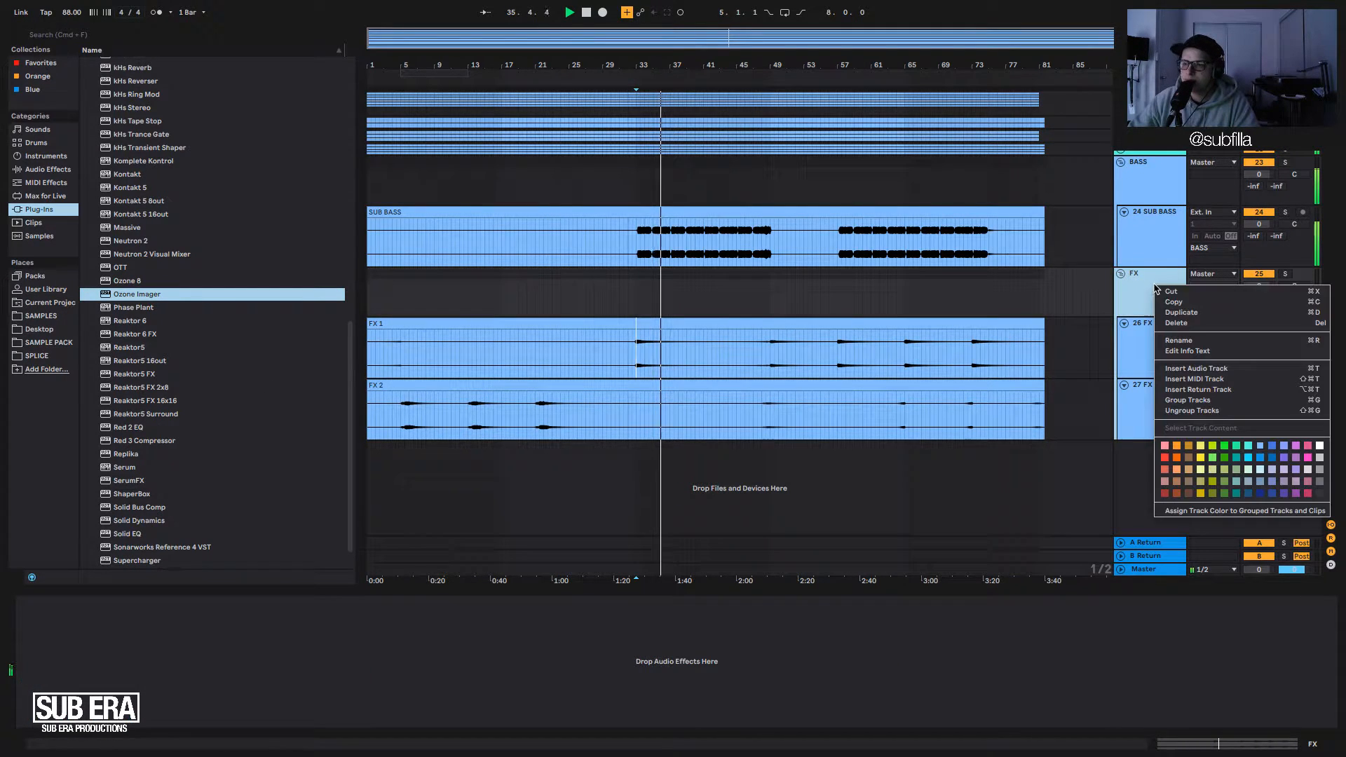
left_click(1248, 448)
right_click(1154, 194)
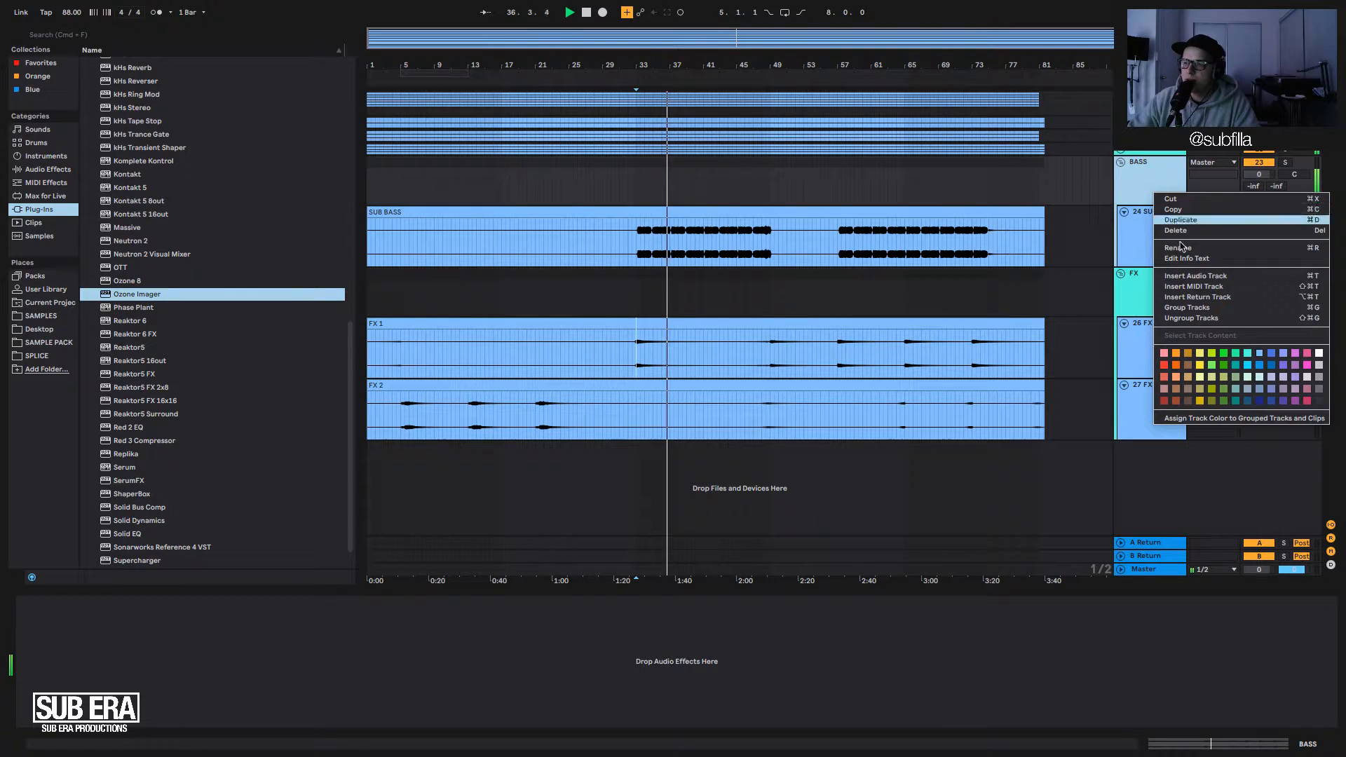
left_click(1246, 354)
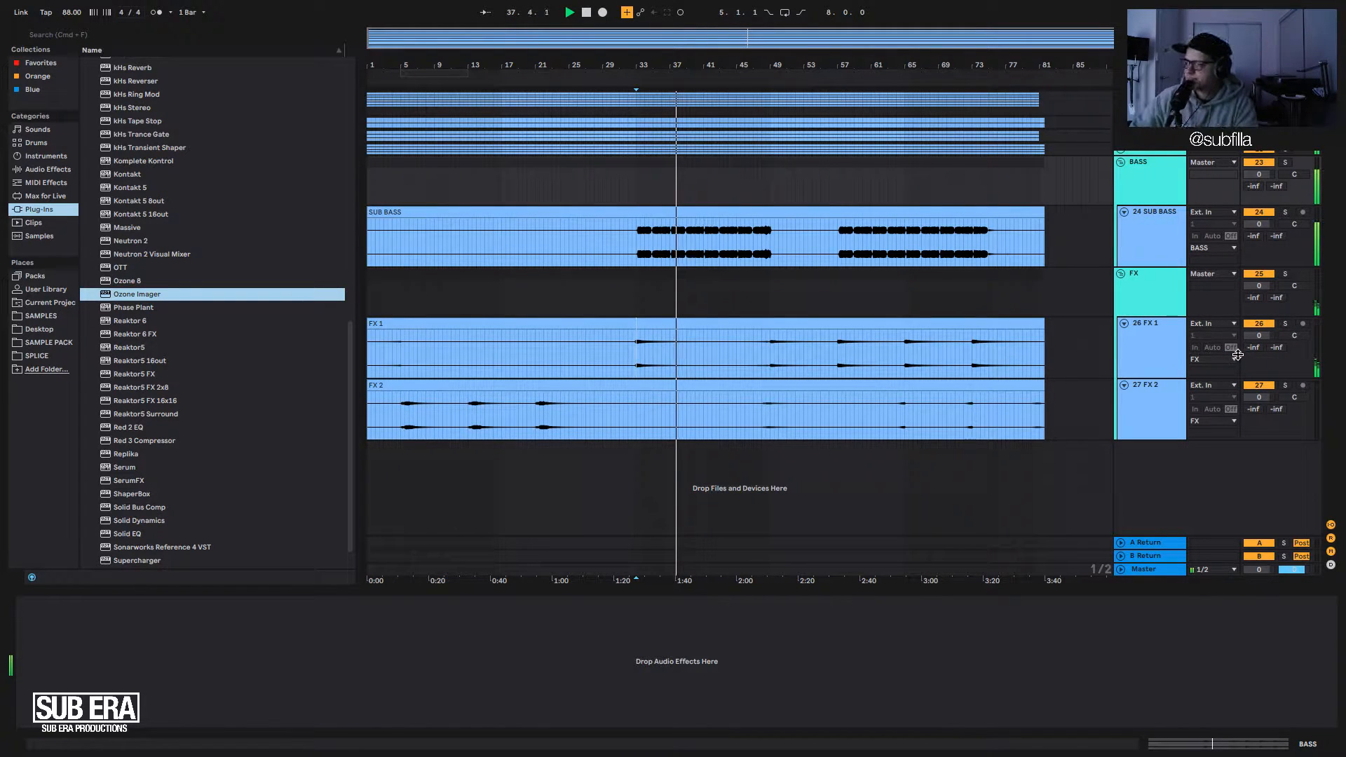
Stop playback and collapse the FX and BASS groups.
left_click(858, 417)
key("space")
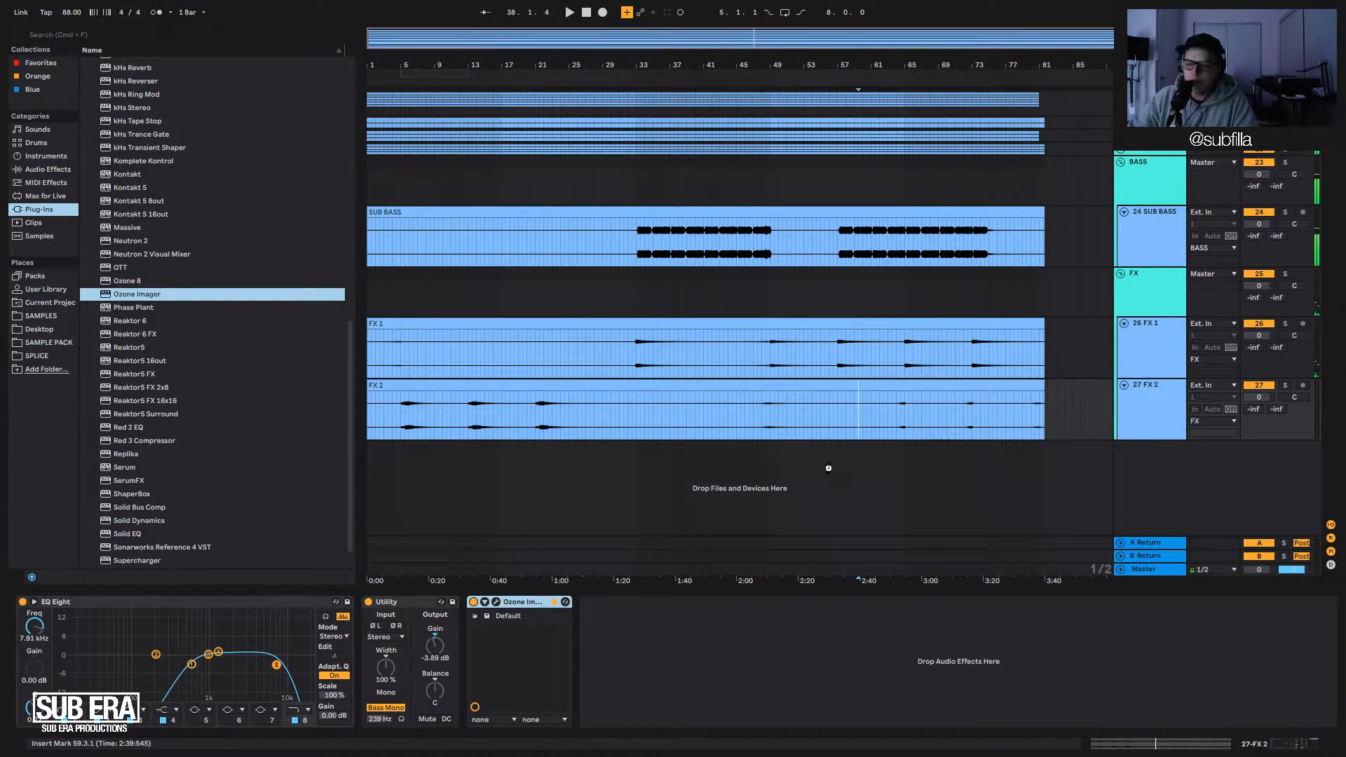
left_click(1142, 306)
left_click(1120, 275)
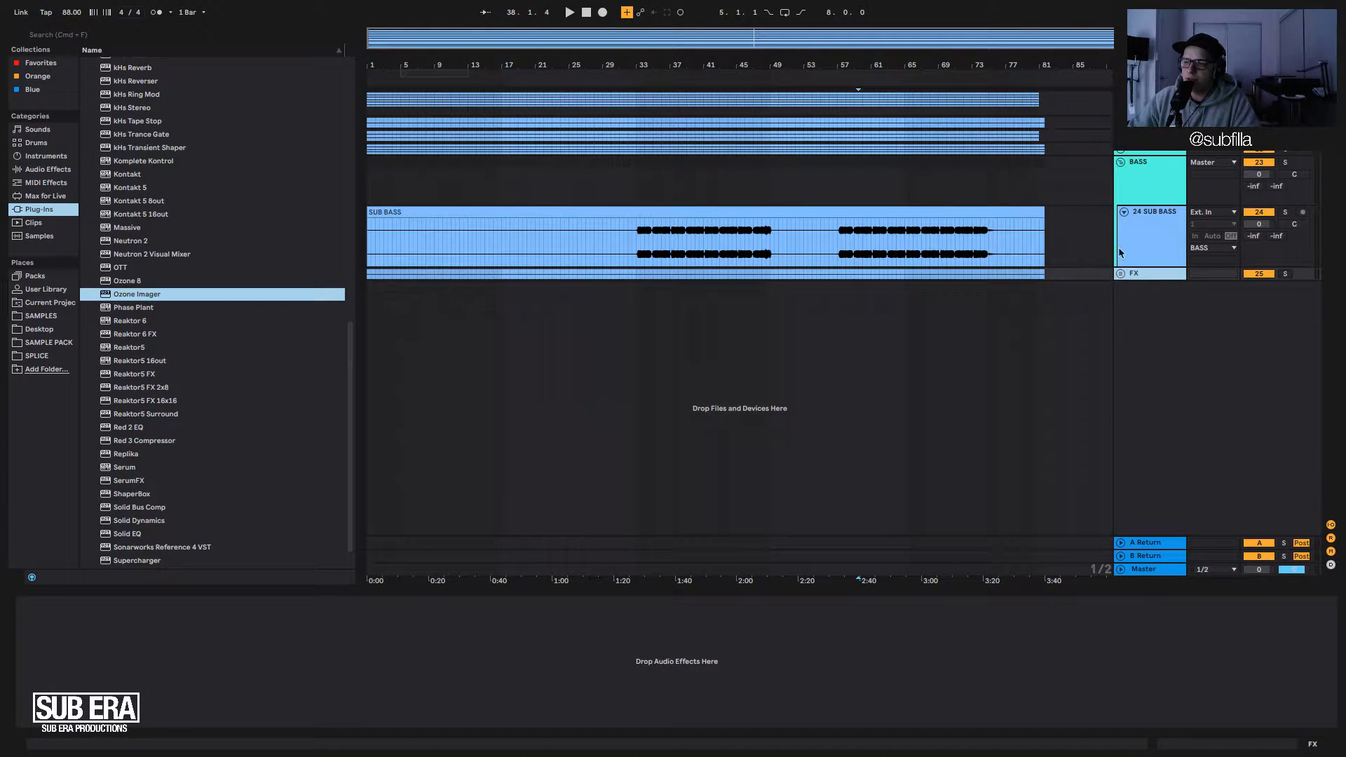
left_click(1124, 183)
left_click(1121, 163)
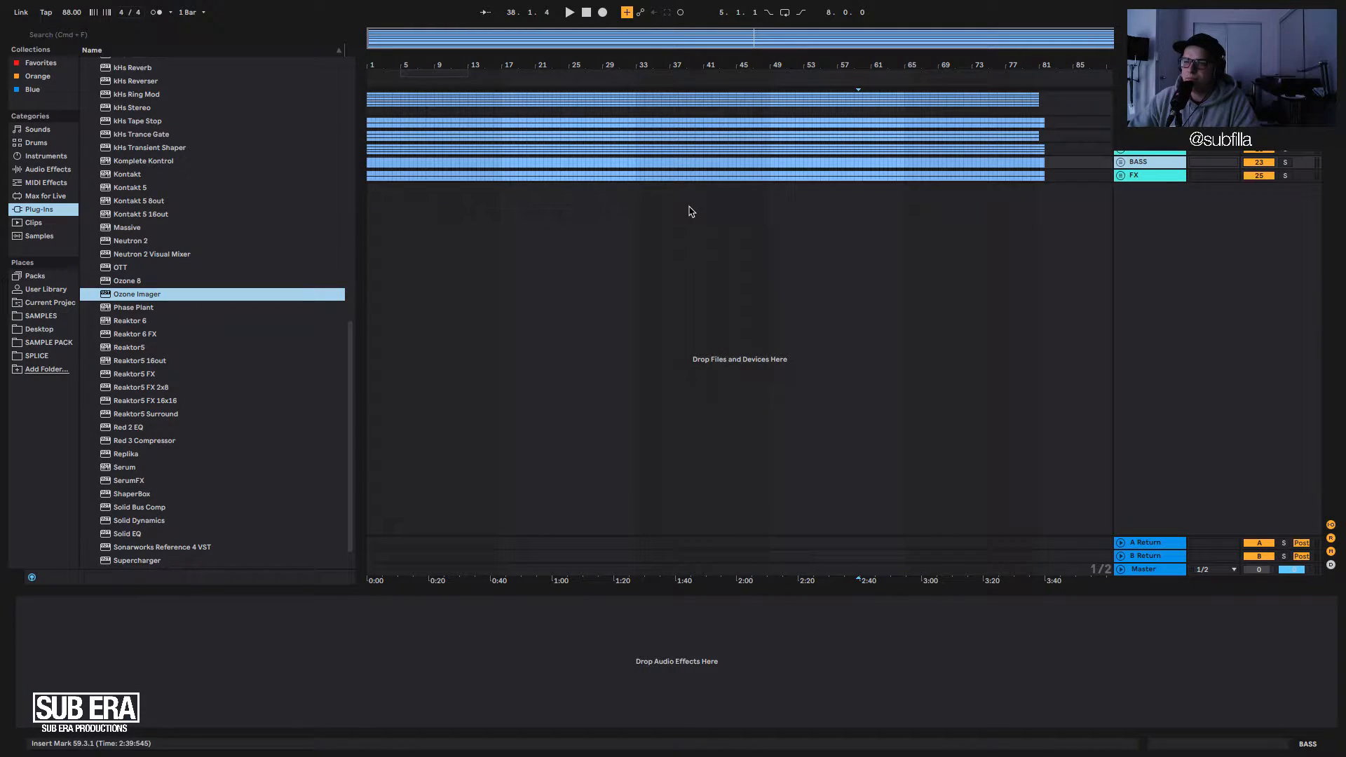
Expand the DRUMS group and fold its MAIN KICK and INTRO KICK tracks.
left_click(1121, 98)
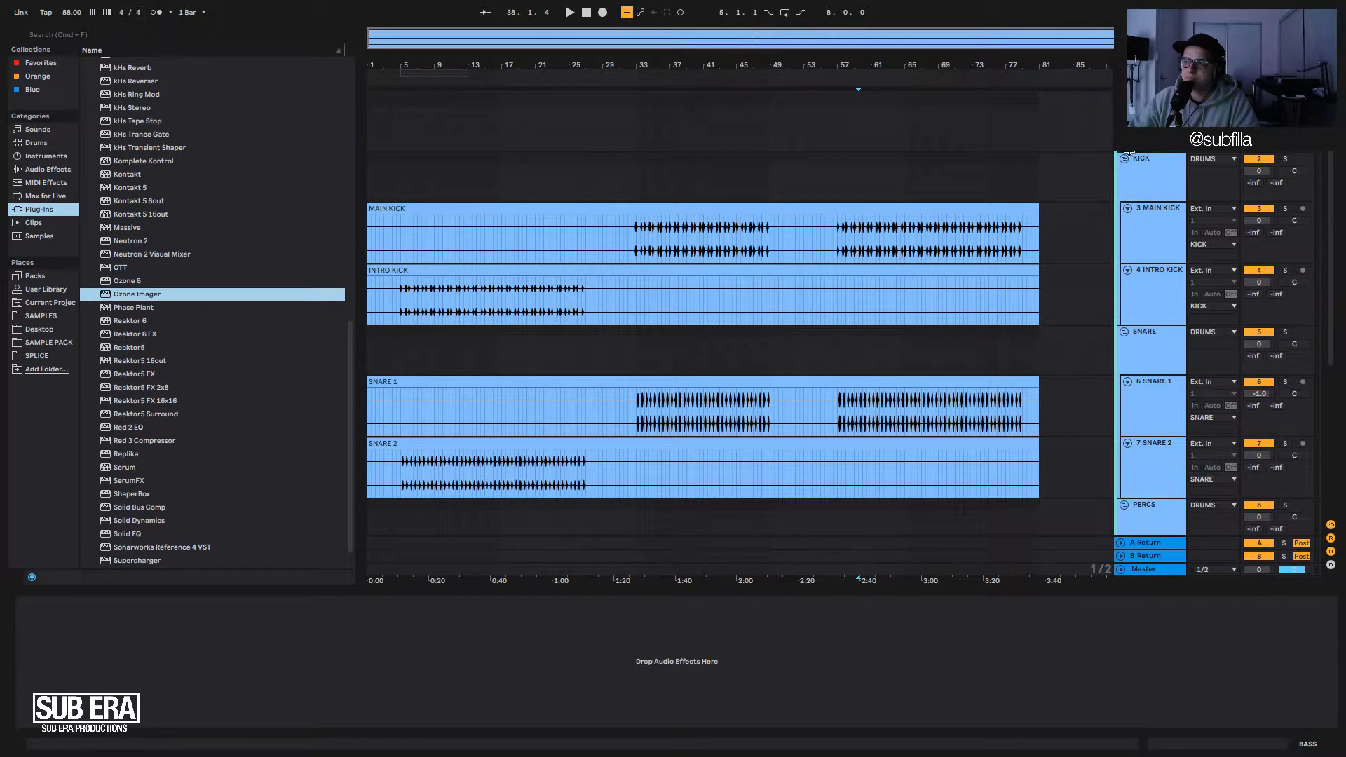
left_click(1143, 246)
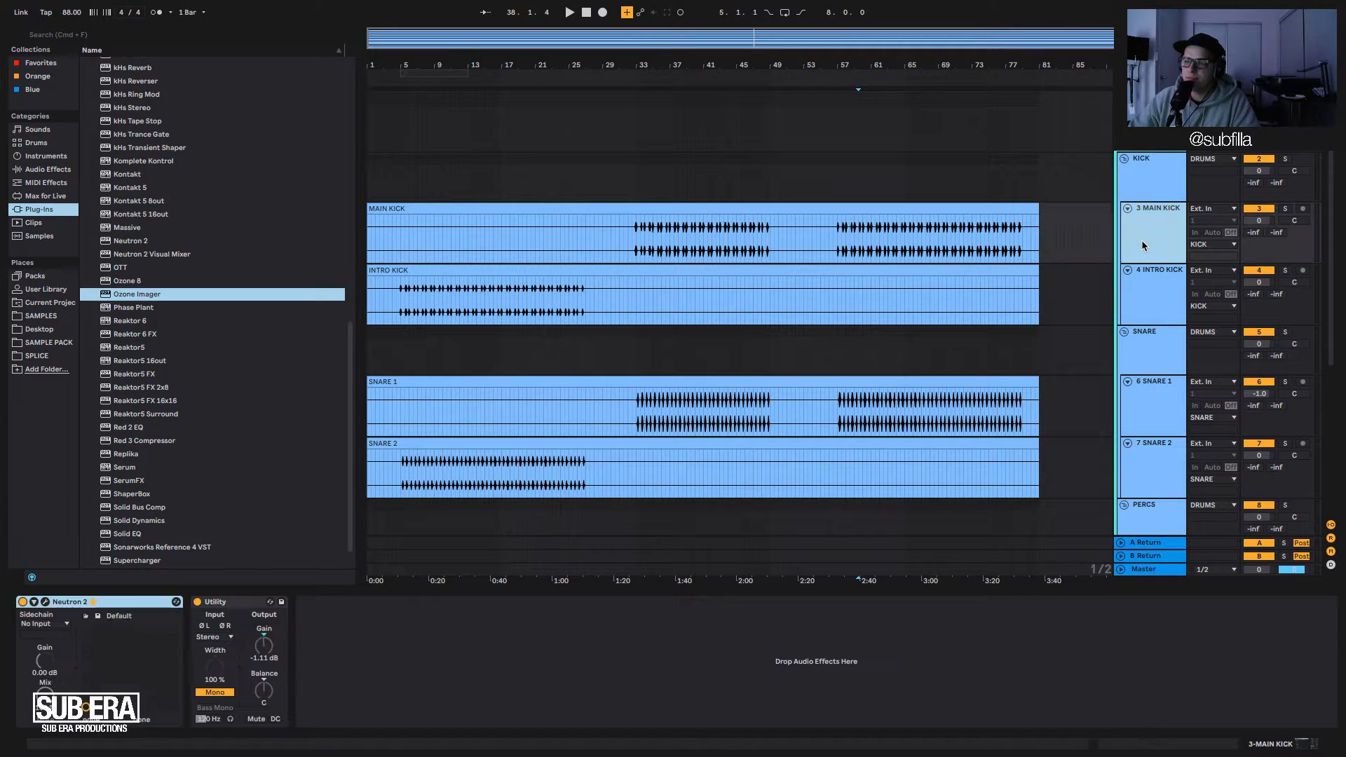
left_click(1127, 270)
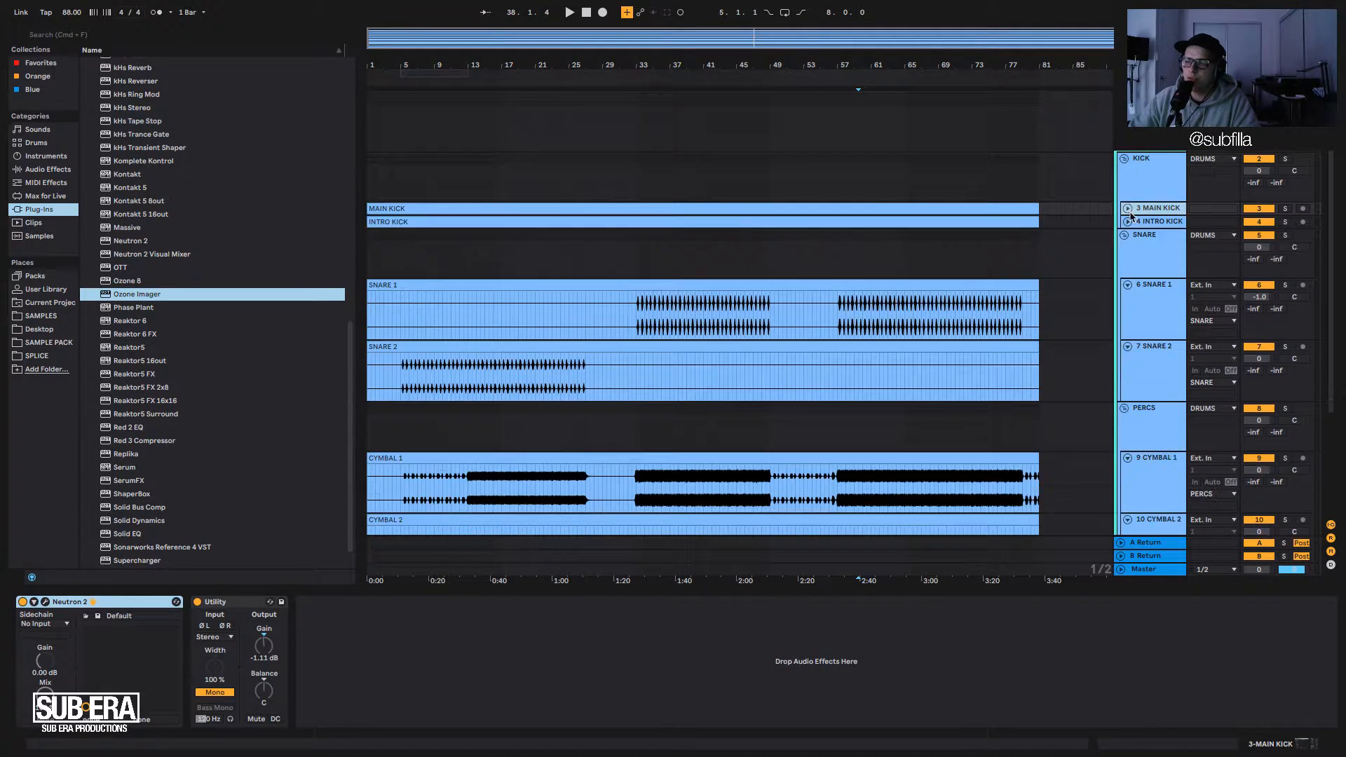
Fold the SNARE 1, SNARE 2, CYMBAL 1 and CYMBAL 2 tracks and expand the VOCAL group.
left_click(1128, 208)
left_click(1128, 285)
left_click(1128, 298)
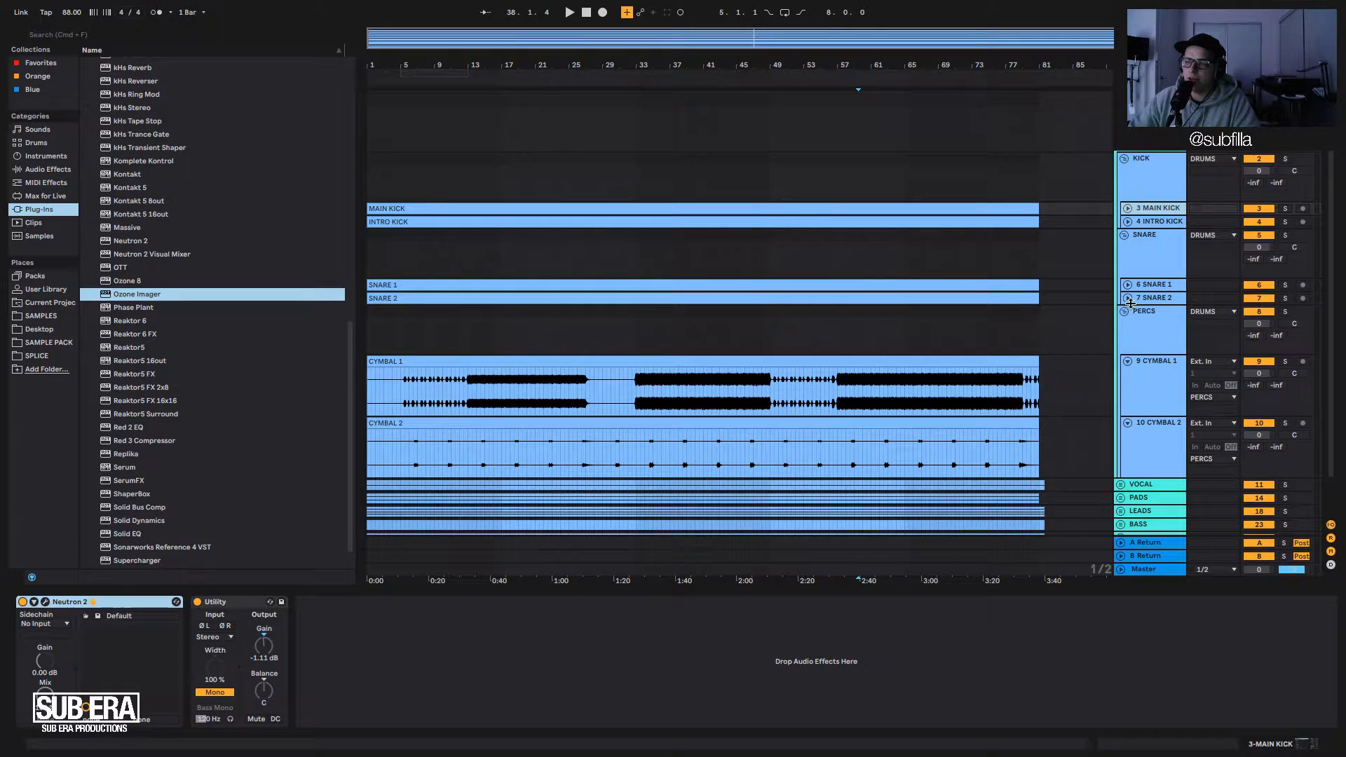
left_click(1126, 361)
left_click(1128, 374)
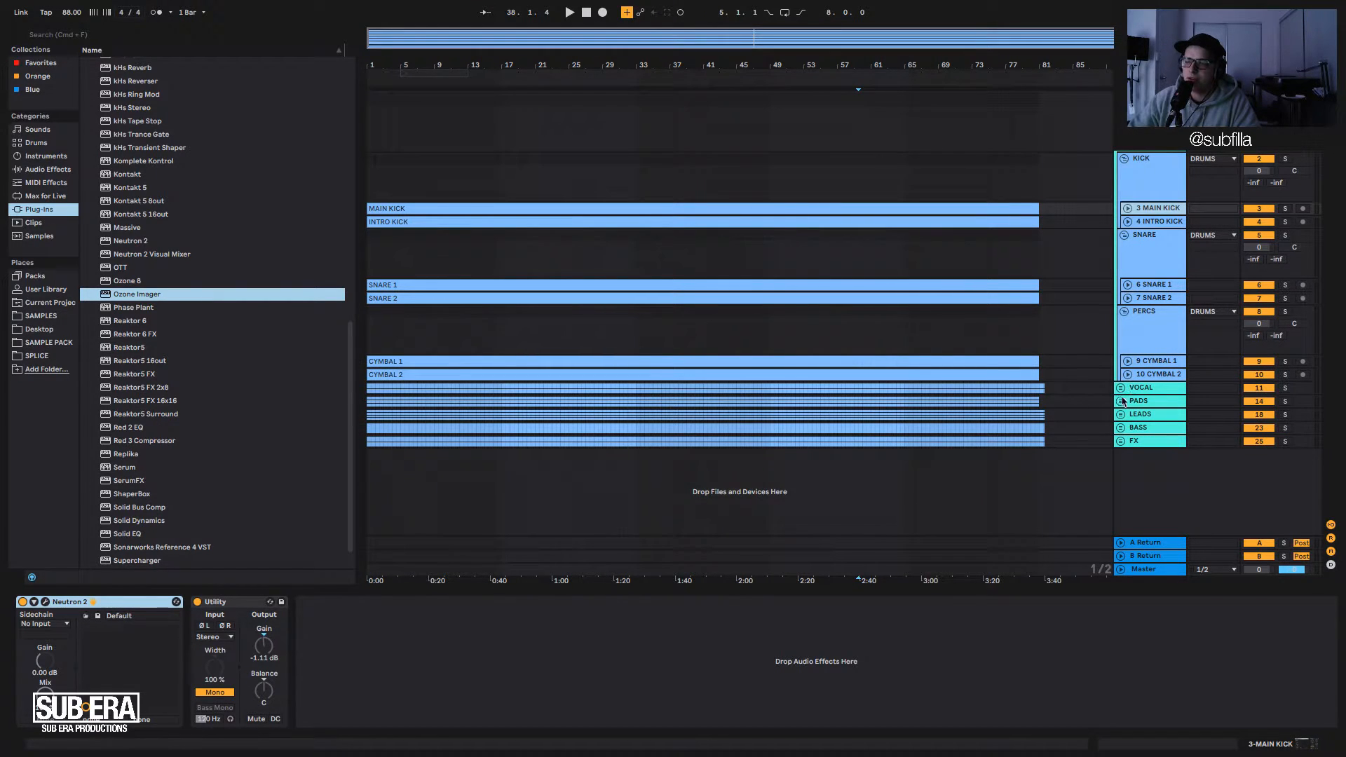
left_click(1120, 389)
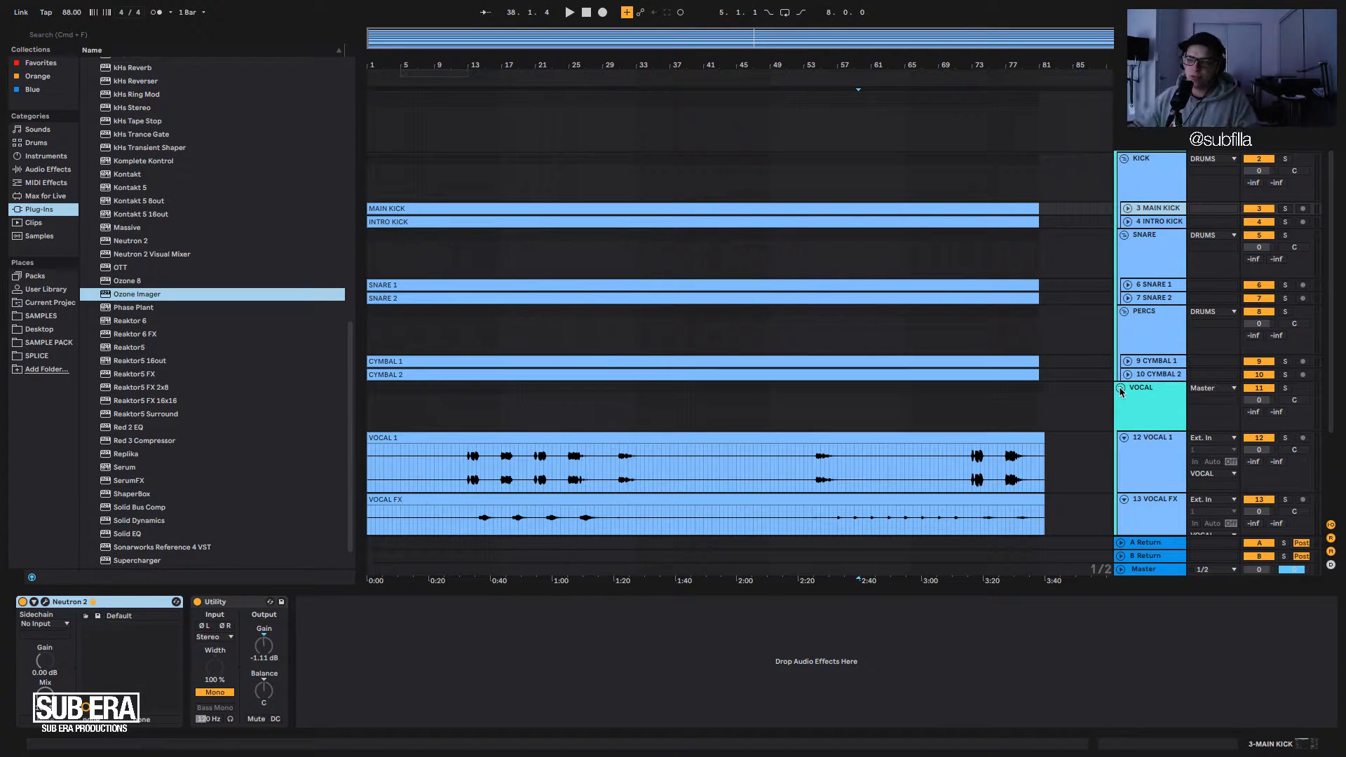
Freeze the MAIN KICK and INTRO KICK tracks together.
left_click(1142, 222)
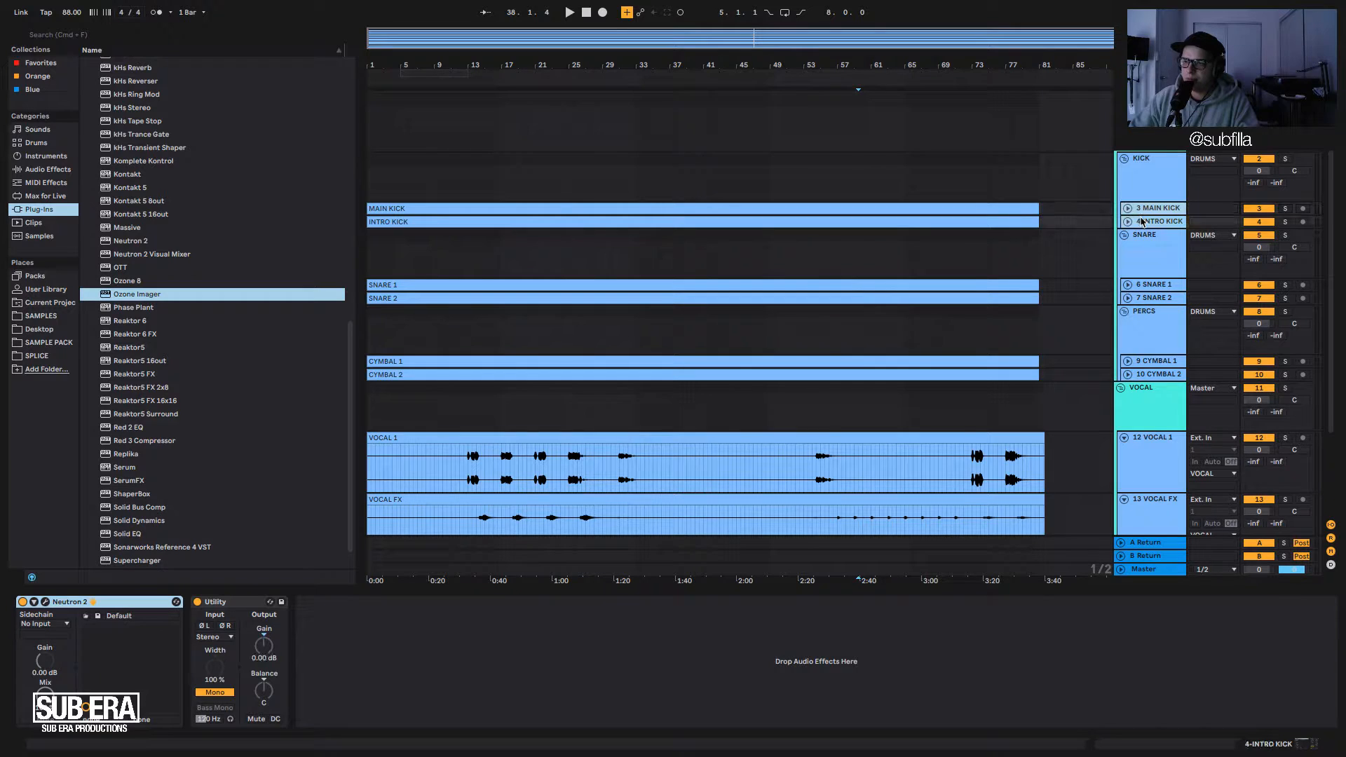
left_click(1148, 287)
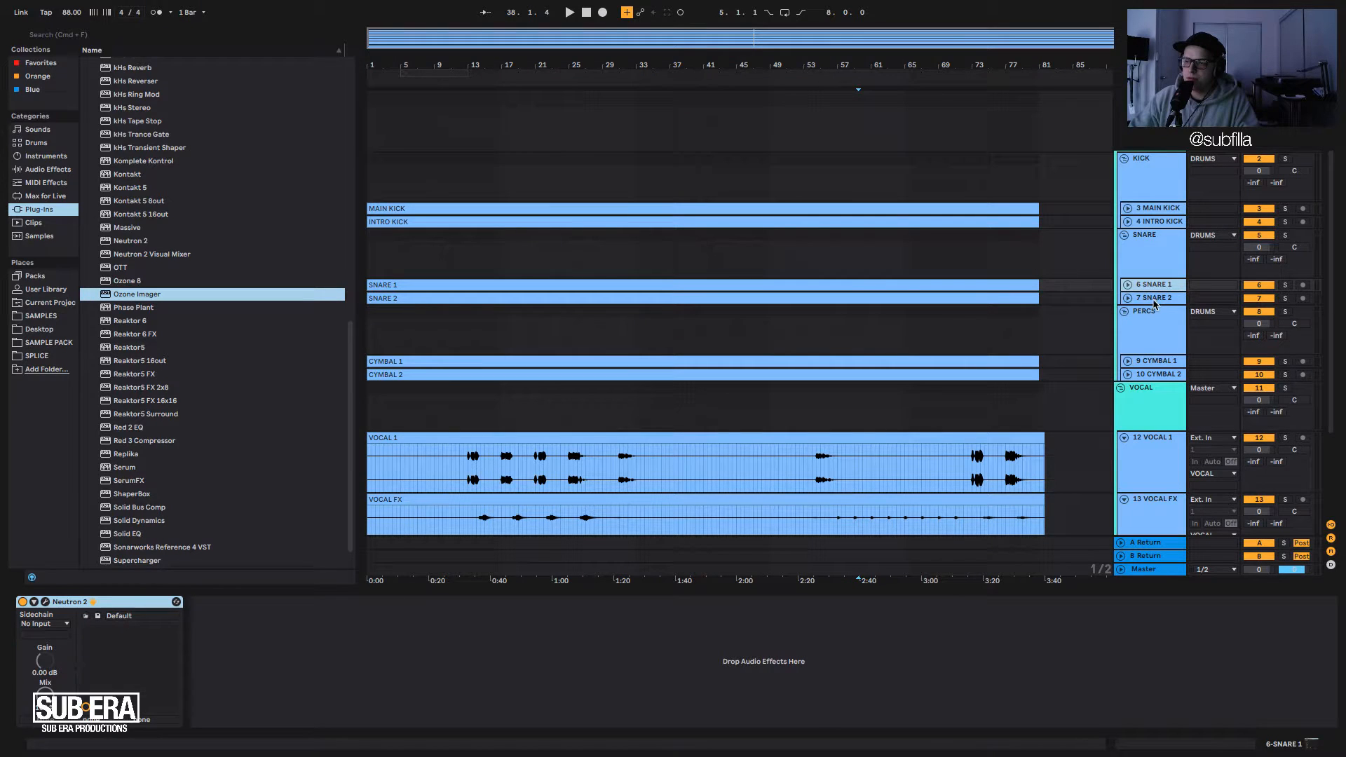
left_click(1152, 300)
left_click(1147, 211)
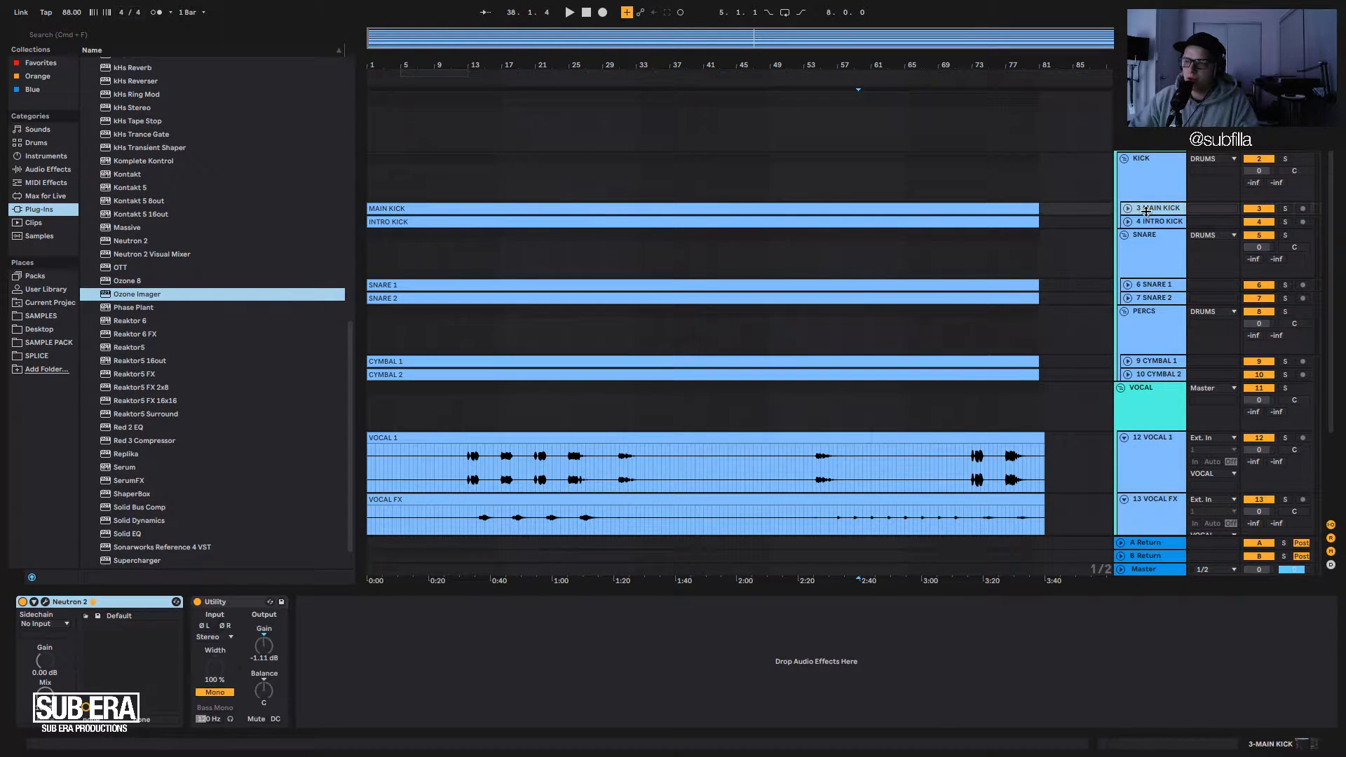
left_click(1147, 223)
right_click(1148, 223)
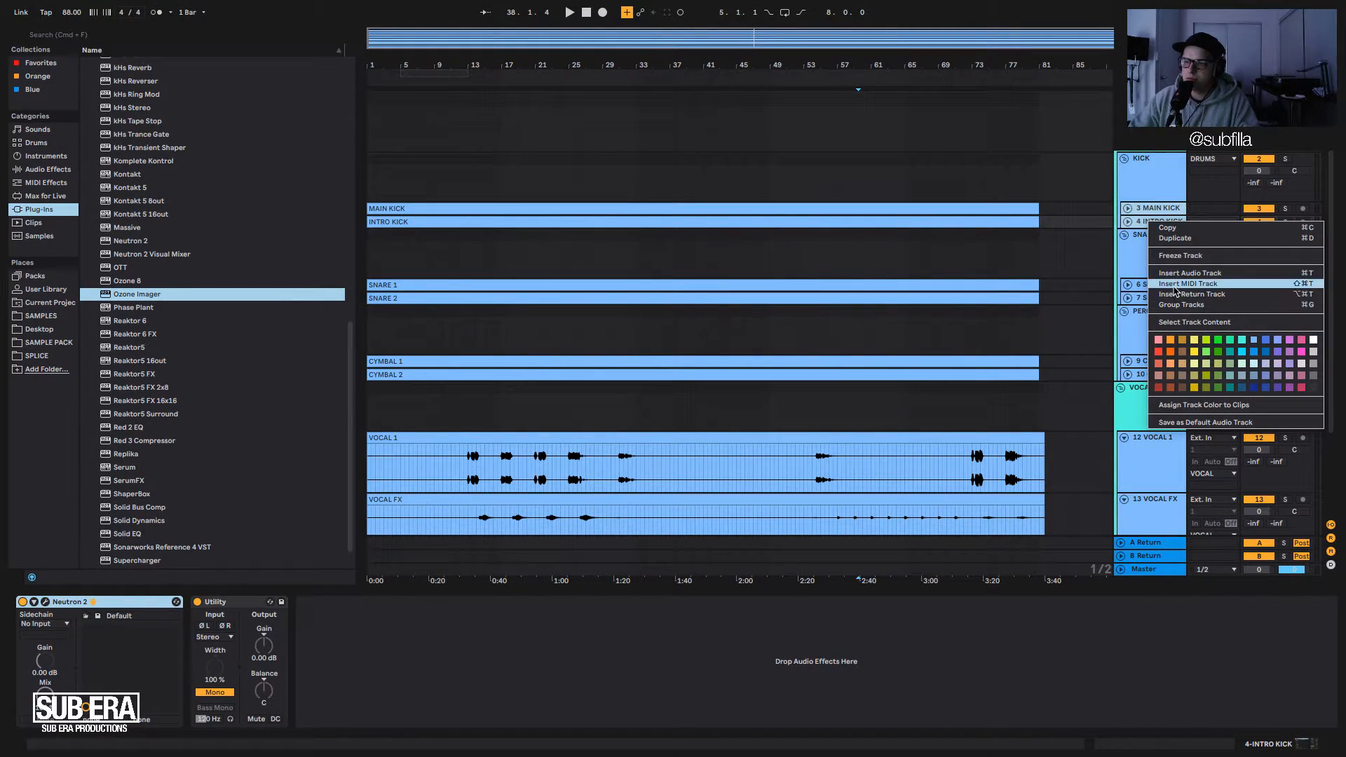
left_click(1178, 257)
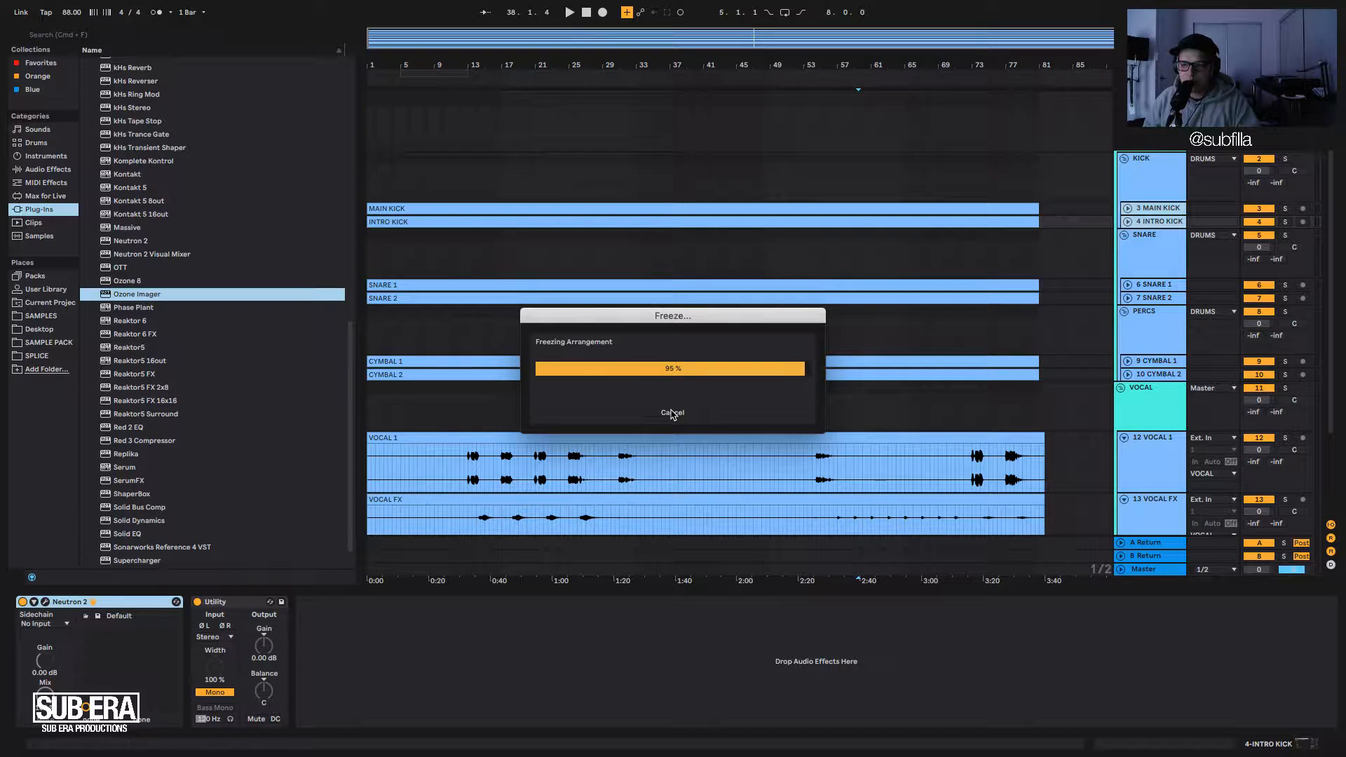
Flatten the frozen MAIN KICK and INTRO KICK tracks and unfold both to show their waveforms.
right_click(1151, 223)
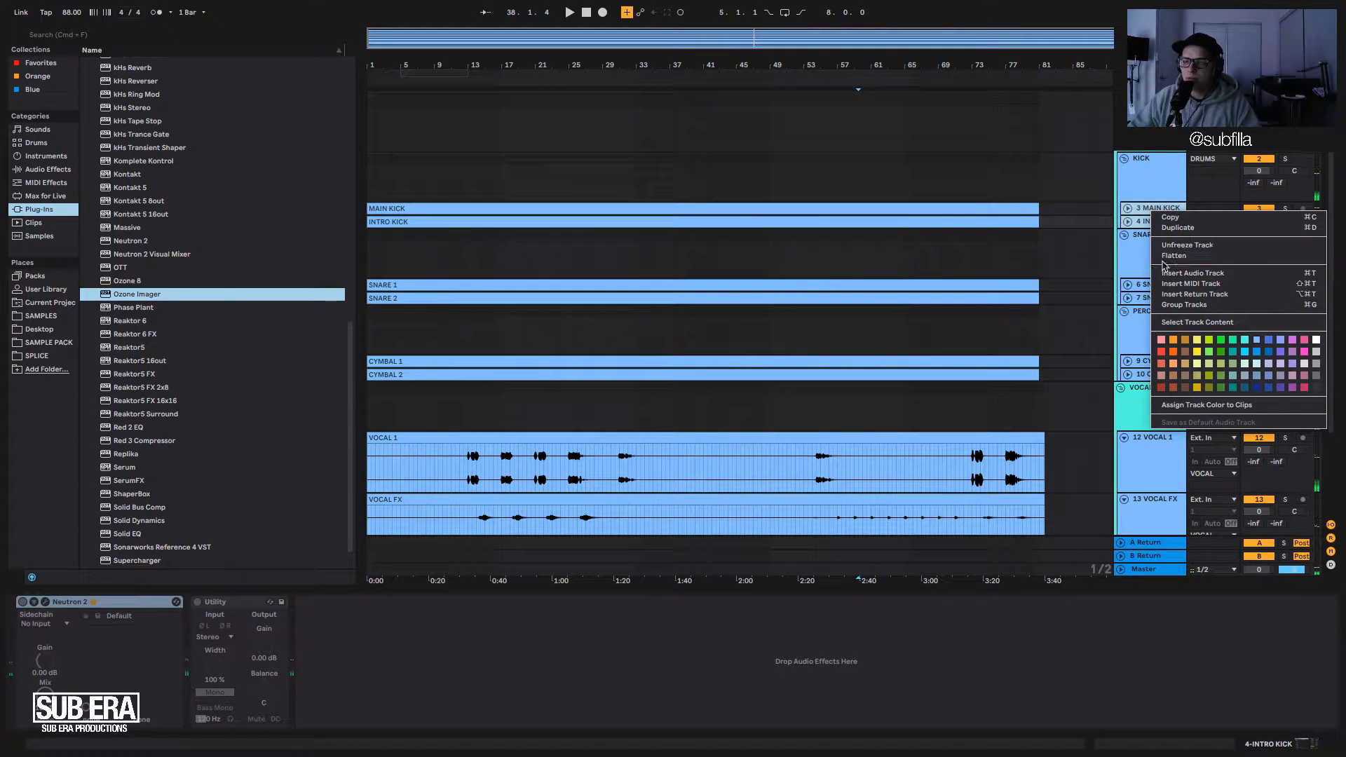
left_click(1129, 212)
left_click(1128, 213)
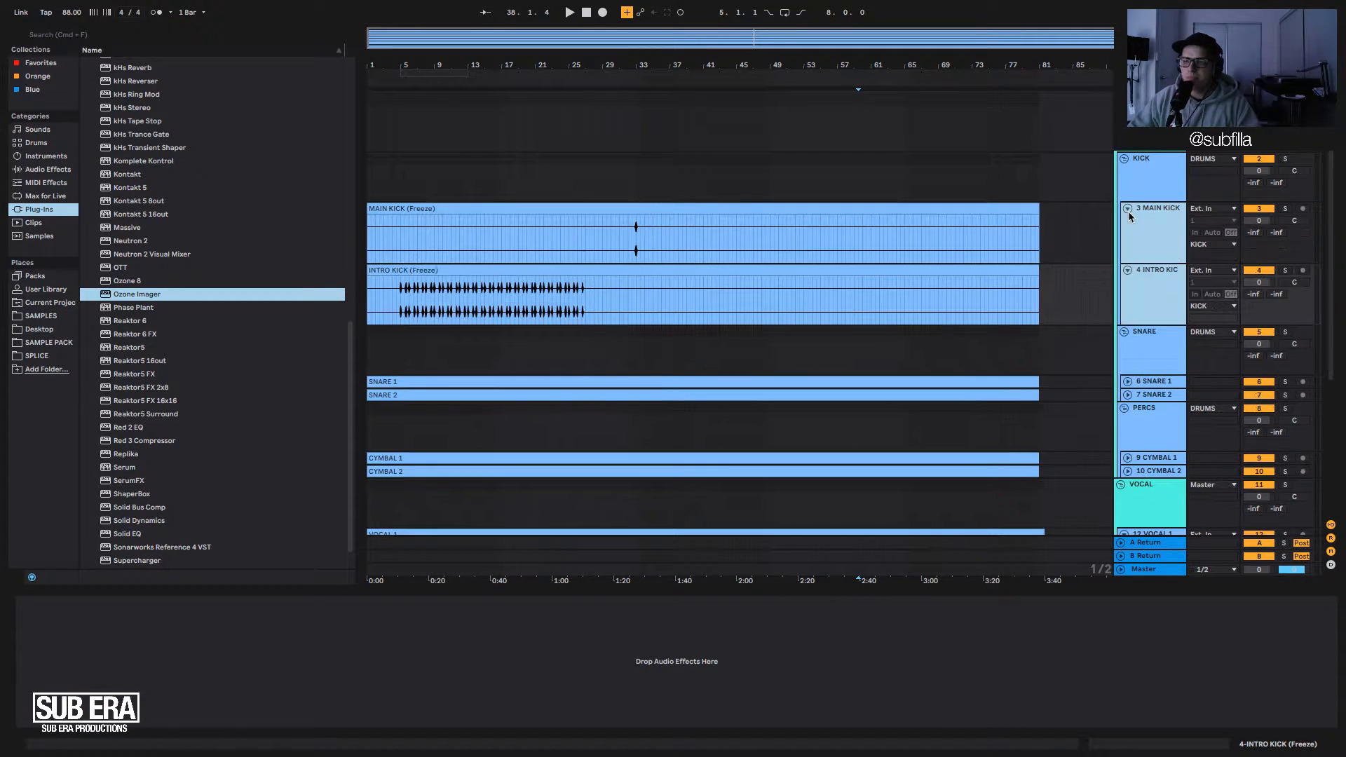
Play the flattened MAIN KICK clip briefly from bar 42 and stop playback.
left_click(1136, 294)
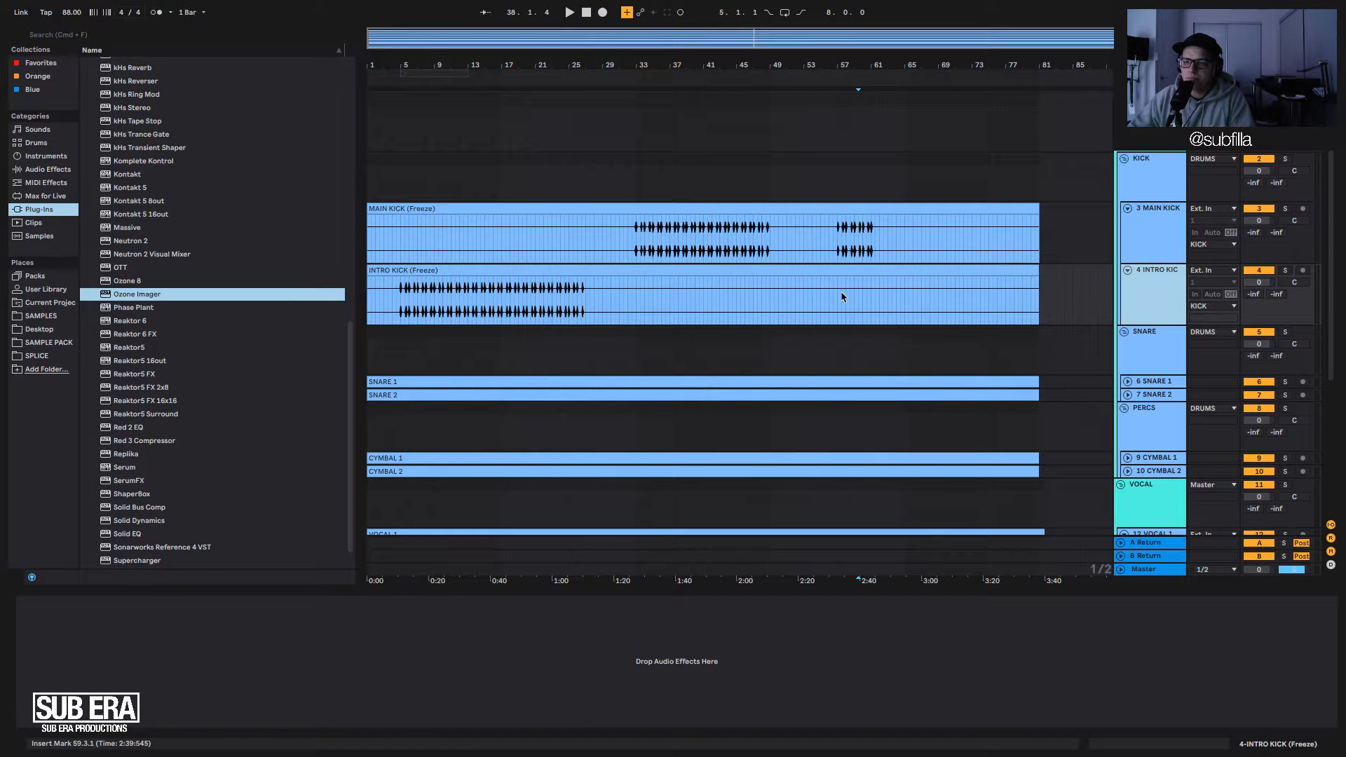
left_click(790, 293)
left_click(712, 251)
key("space")
key("space")
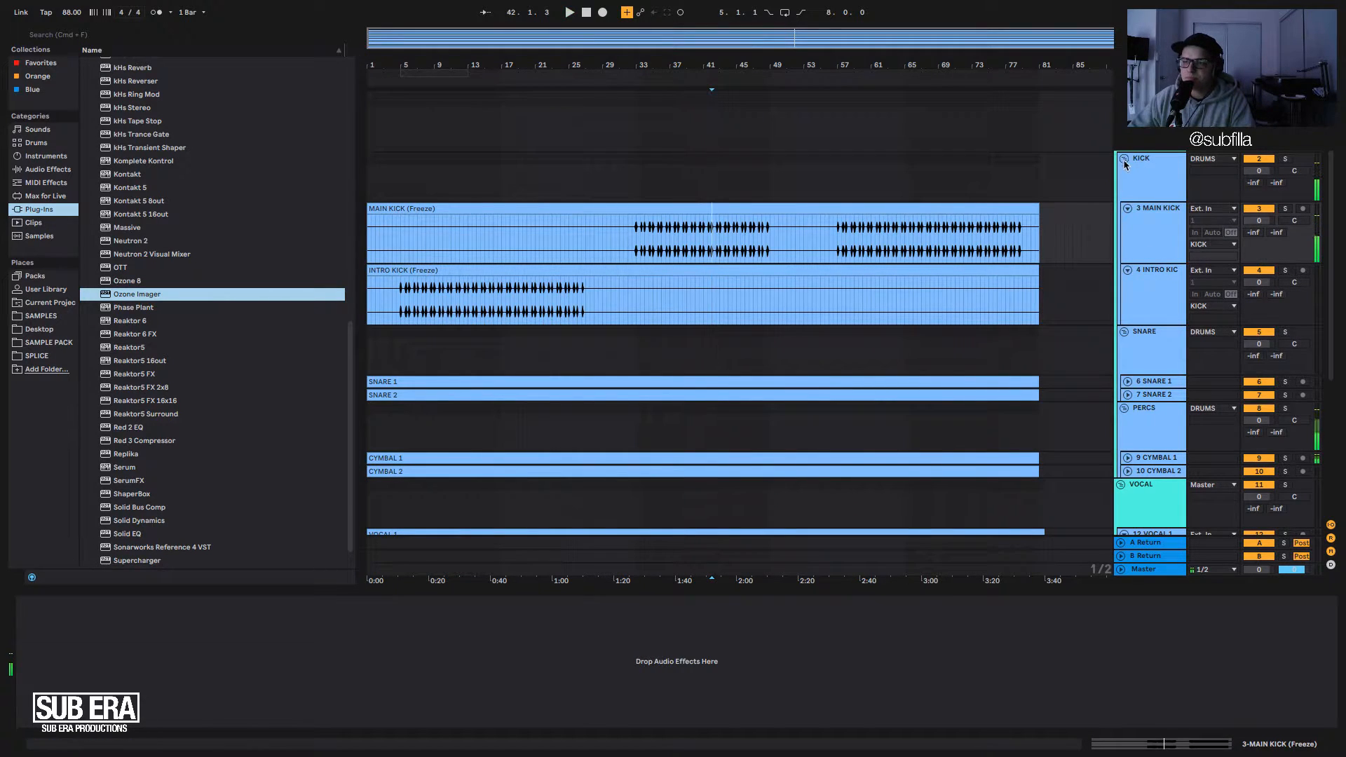
Collapse the KICK group and colour it turquoise.
left_click(1124, 158)
left_click(1130, 188)
left_click(1136, 142)
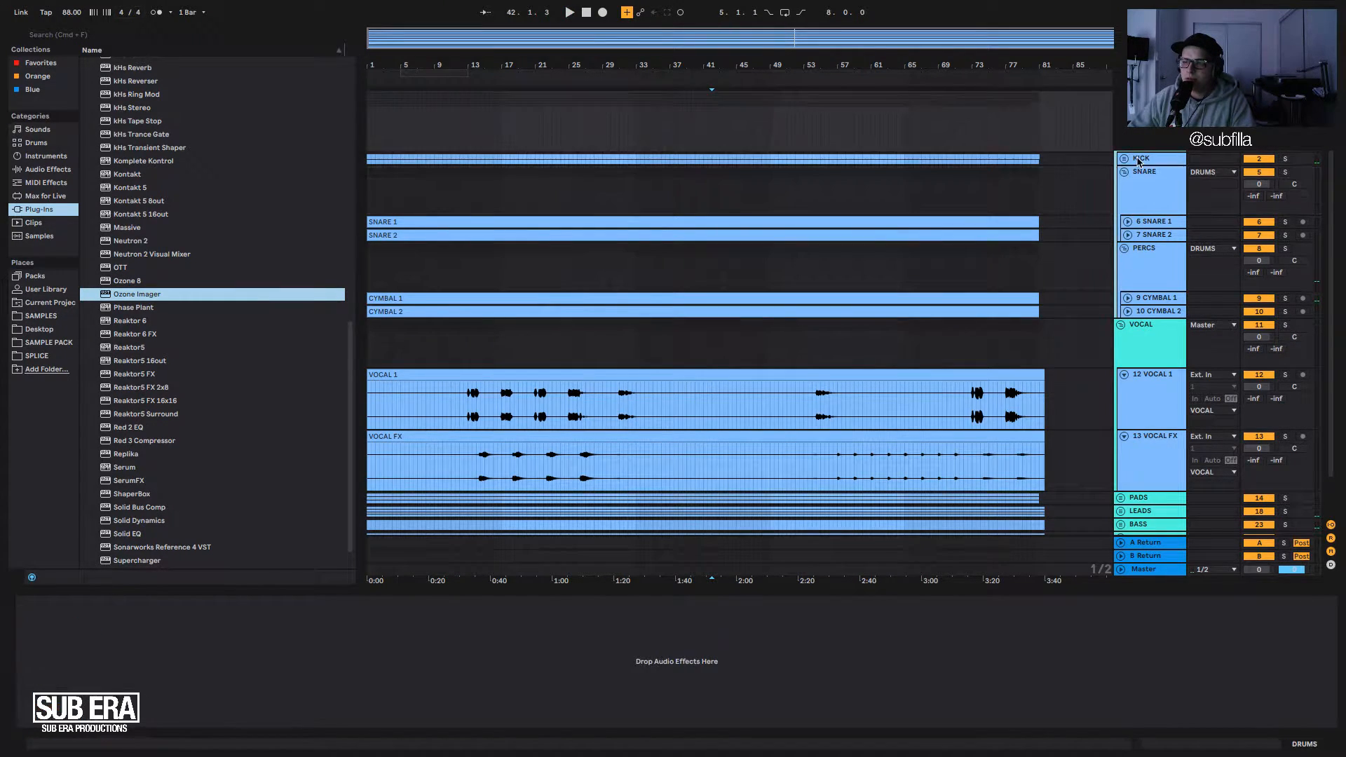
right_click(1137, 159)
left_click(1234, 325)
Freeze the SNARE 1 and SNARE 2 tracks together, keeping both folded.
left_click(1150, 196)
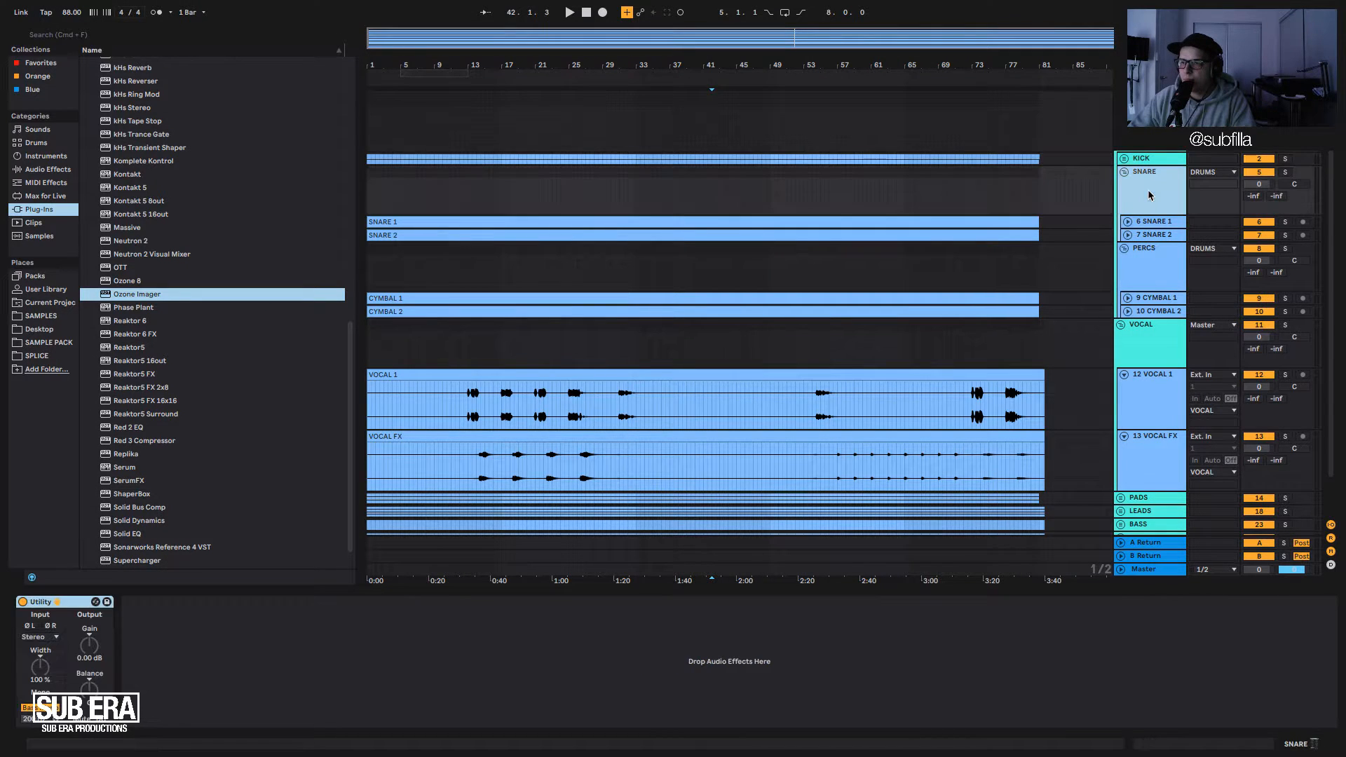
left_click(1145, 235)
left_click(1139, 223)
left_click(1128, 221)
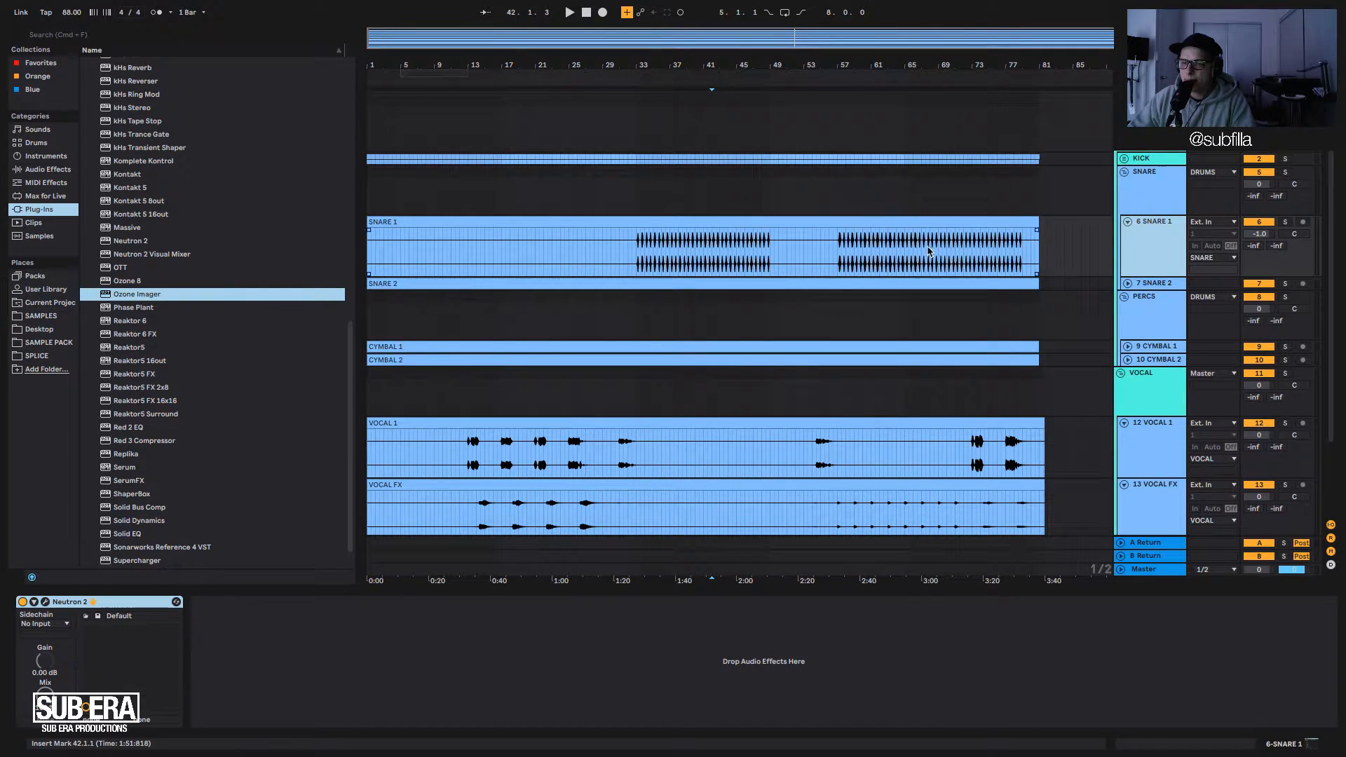
left_click(1127, 222)
left_click(1141, 236)
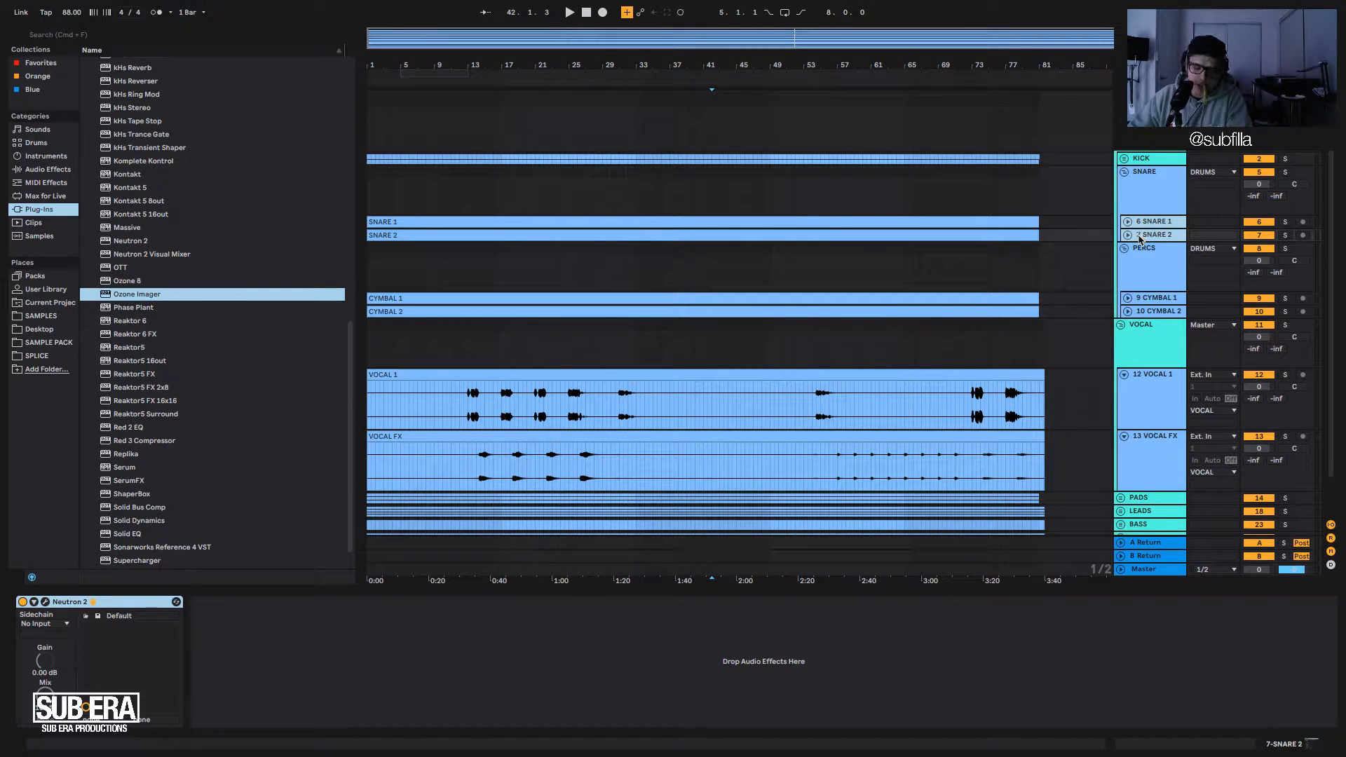
right_click(1139, 237)
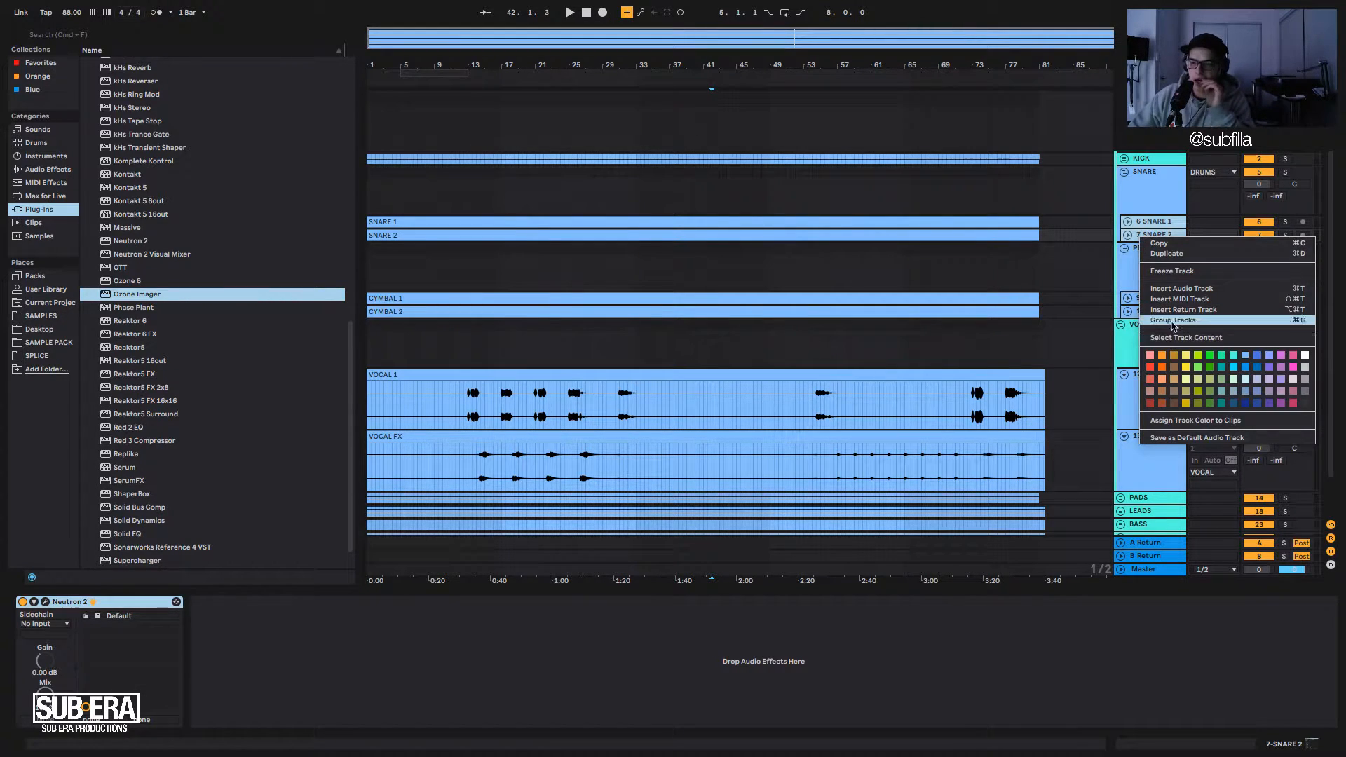
left_click(1170, 272)
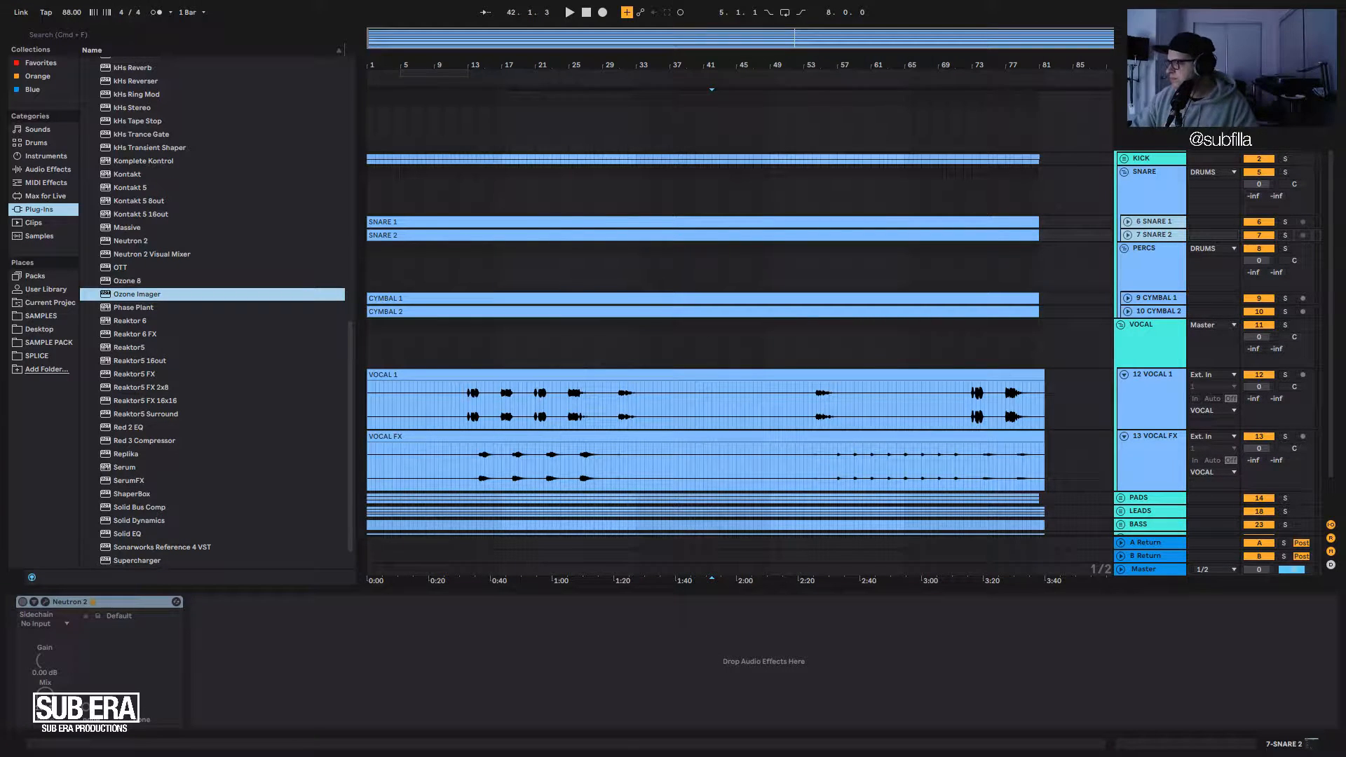
Freeze the CYMBAL 2 track in the PERCS group.
left_click(1152, 298)
left_click(1153, 311)
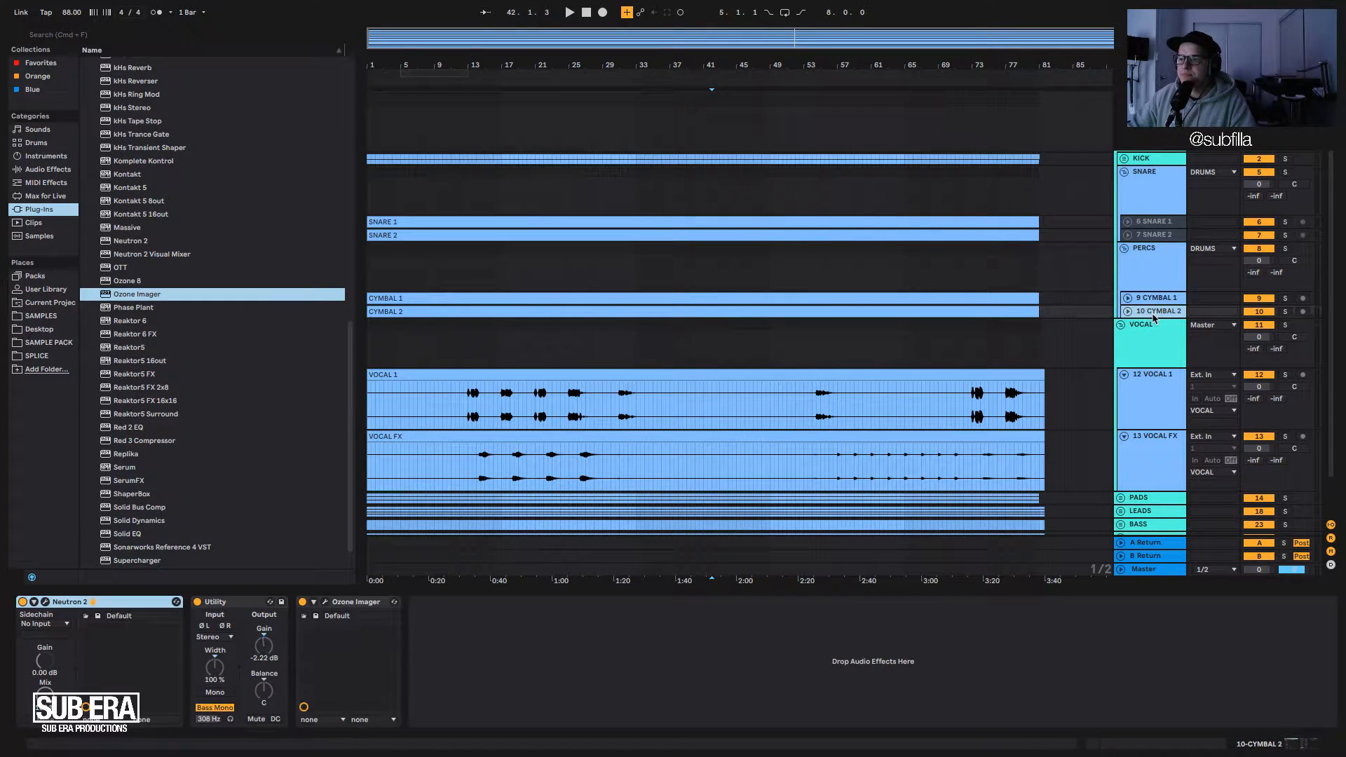
right_click(1155, 315)
left_click(1187, 398)
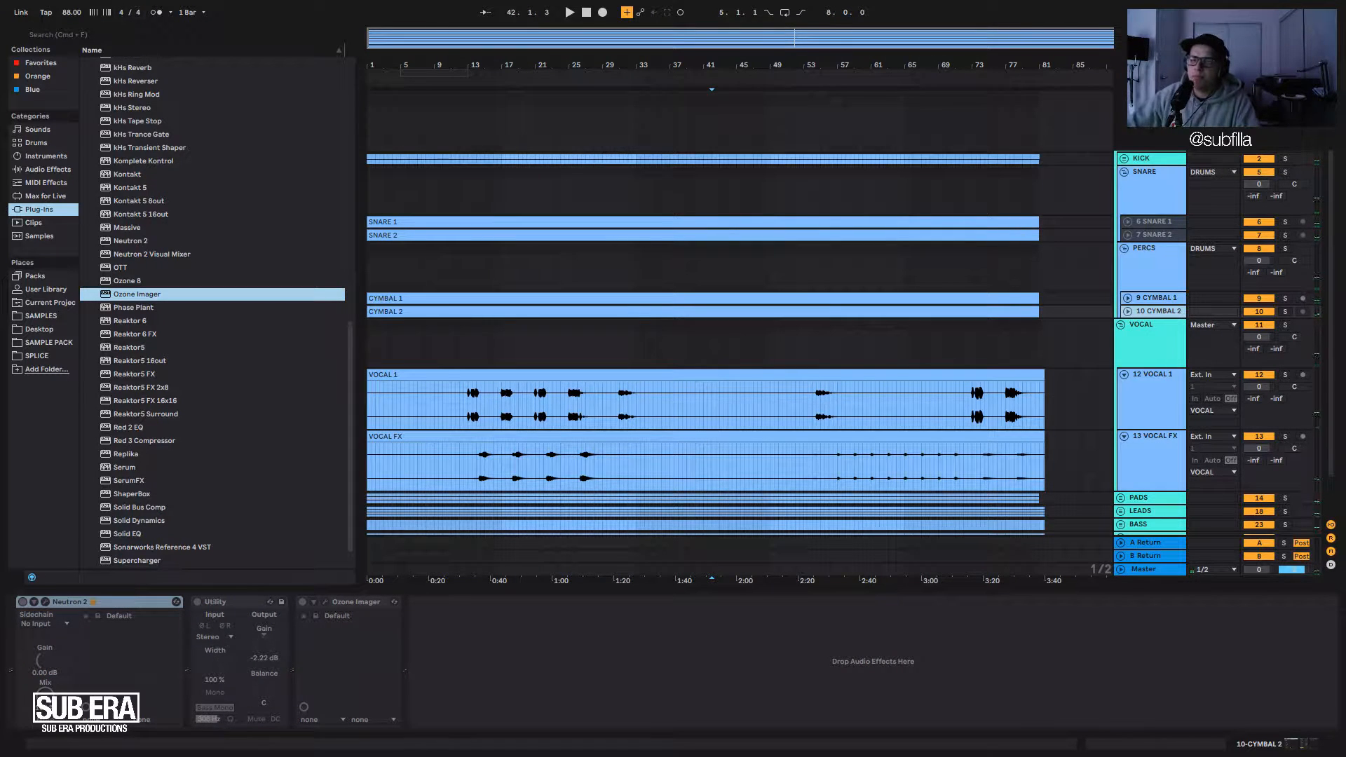
Freeze the VOCAL 1 and VOCAL FX tracks together.
left_click(1170, 410)
scroll(1164, 411, "down", 2)
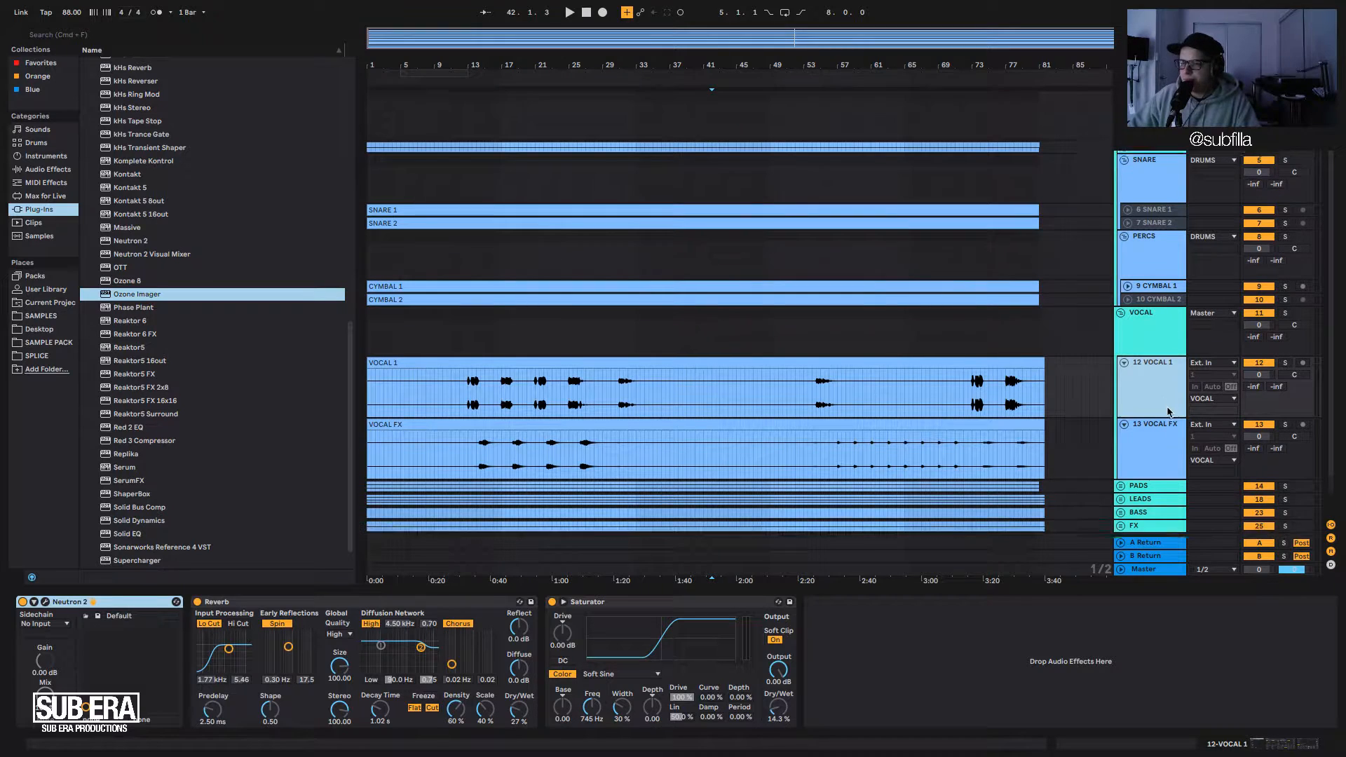
left_click(1157, 412)
right_click(1156, 408)
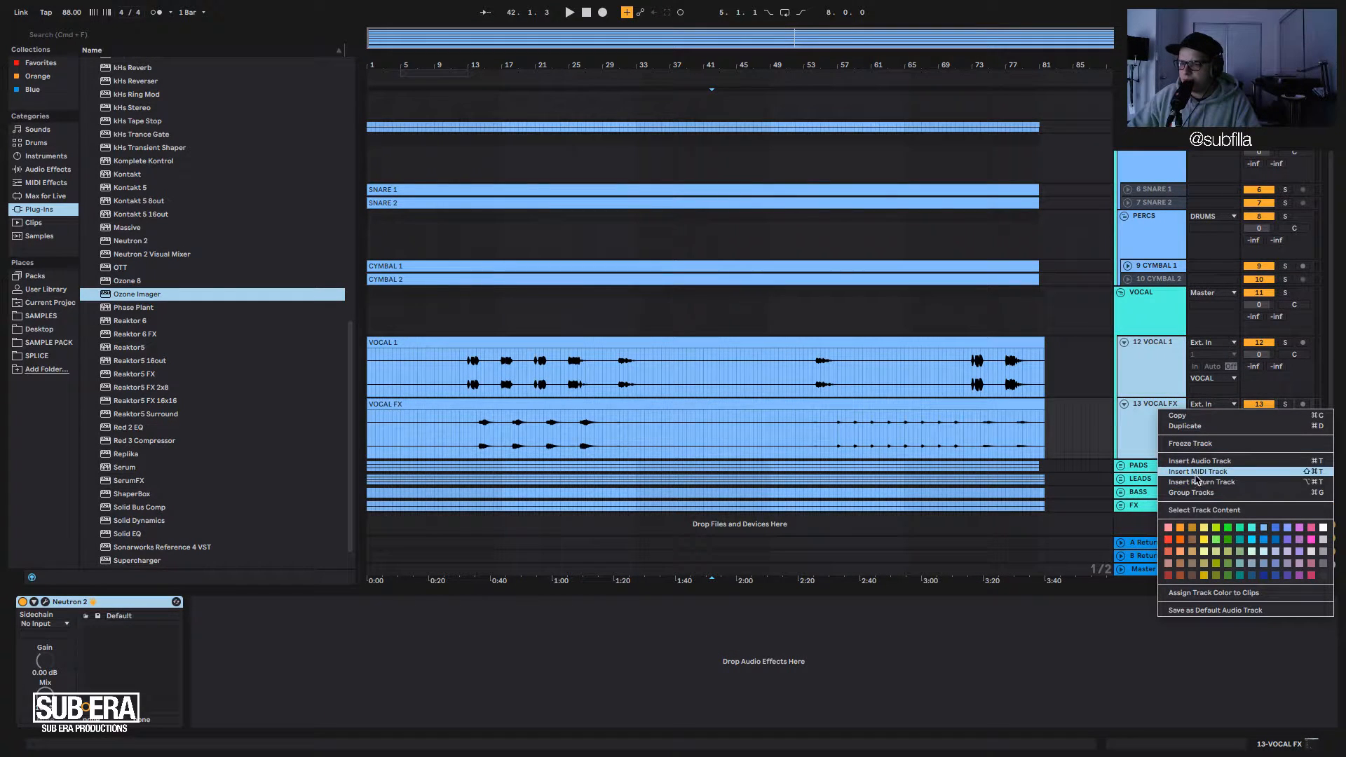
left_click(1182, 444)
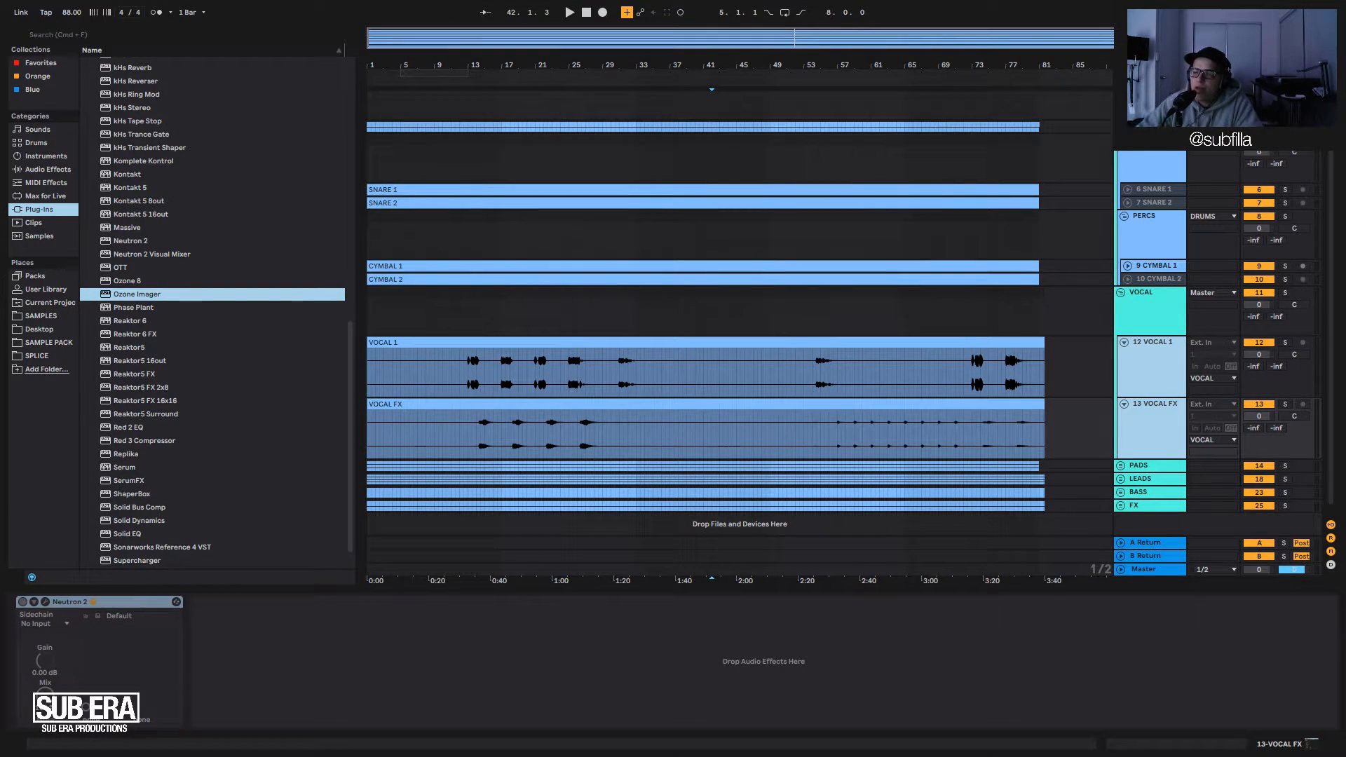
Expand the PADS group and freeze its PAD 1, PAD 2 and PAD 3 tracks together.
left_click(1132, 466)
left_click(1120, 465)
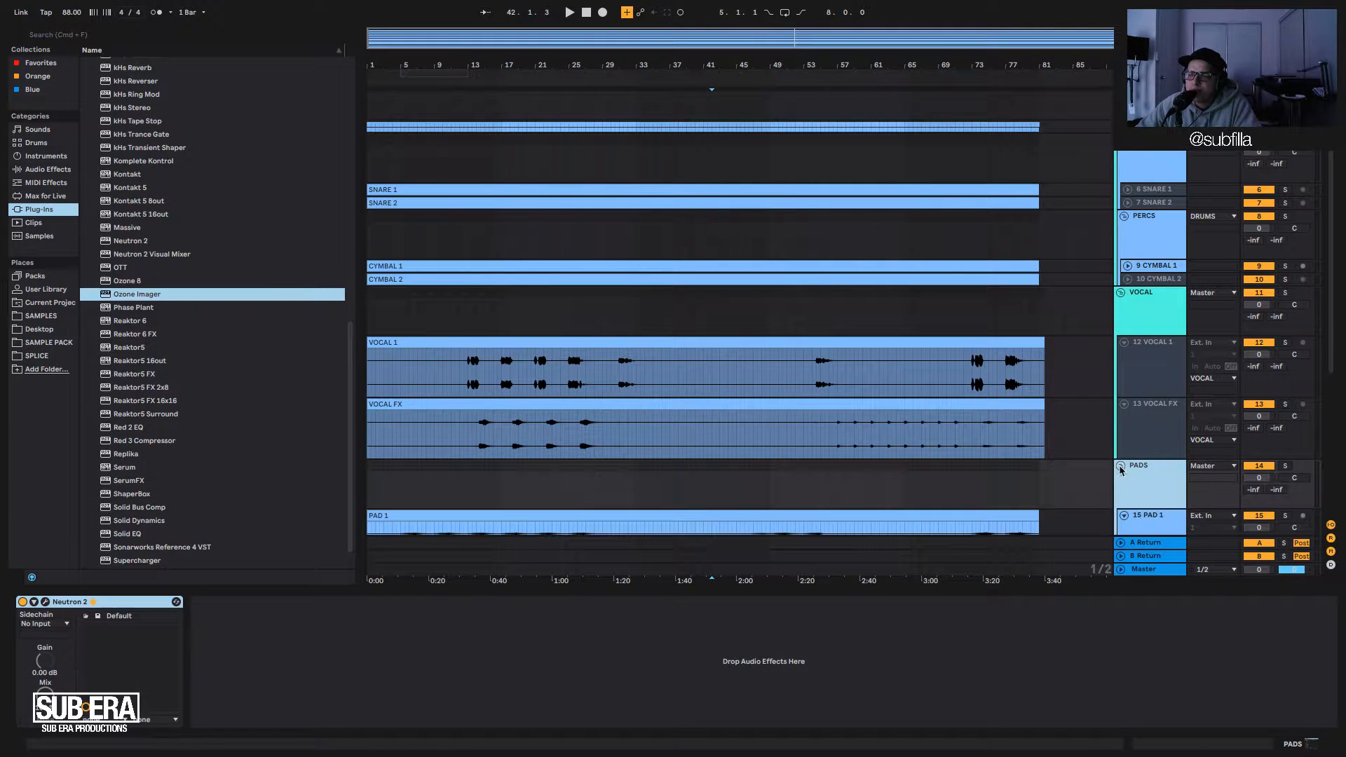
scroll(1059, 454, "down", 2)
scroll(1122, 428, "down", 3)
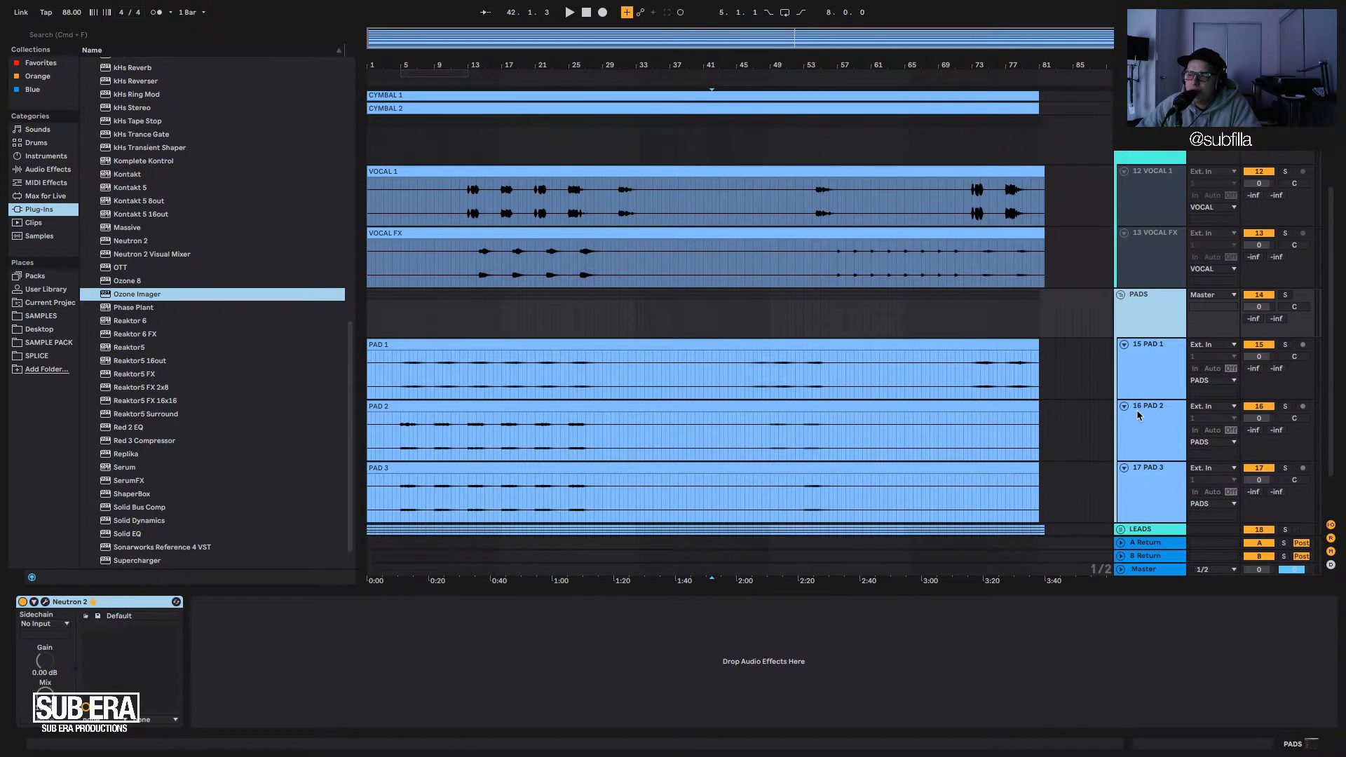
left_click(1139, 382)
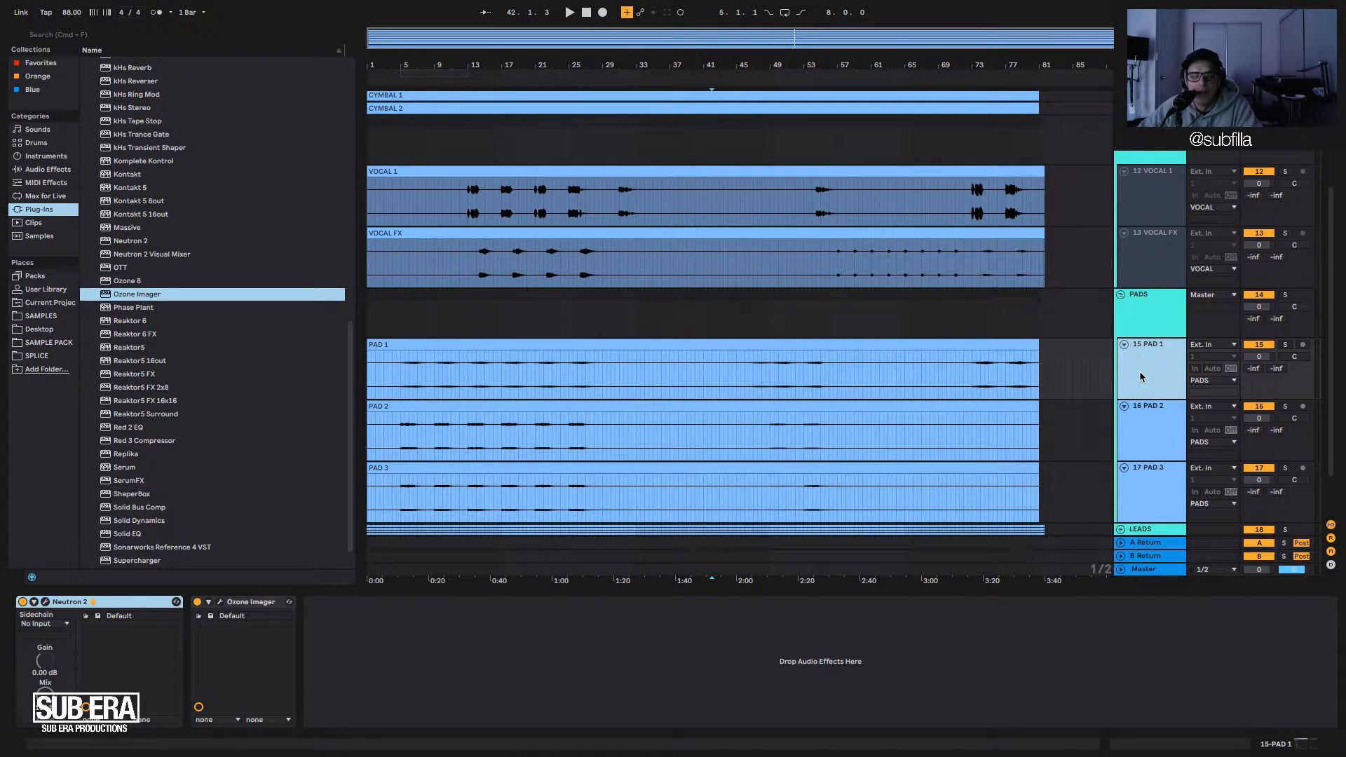
left_click(1146, 484)
right_click(1145, 482)
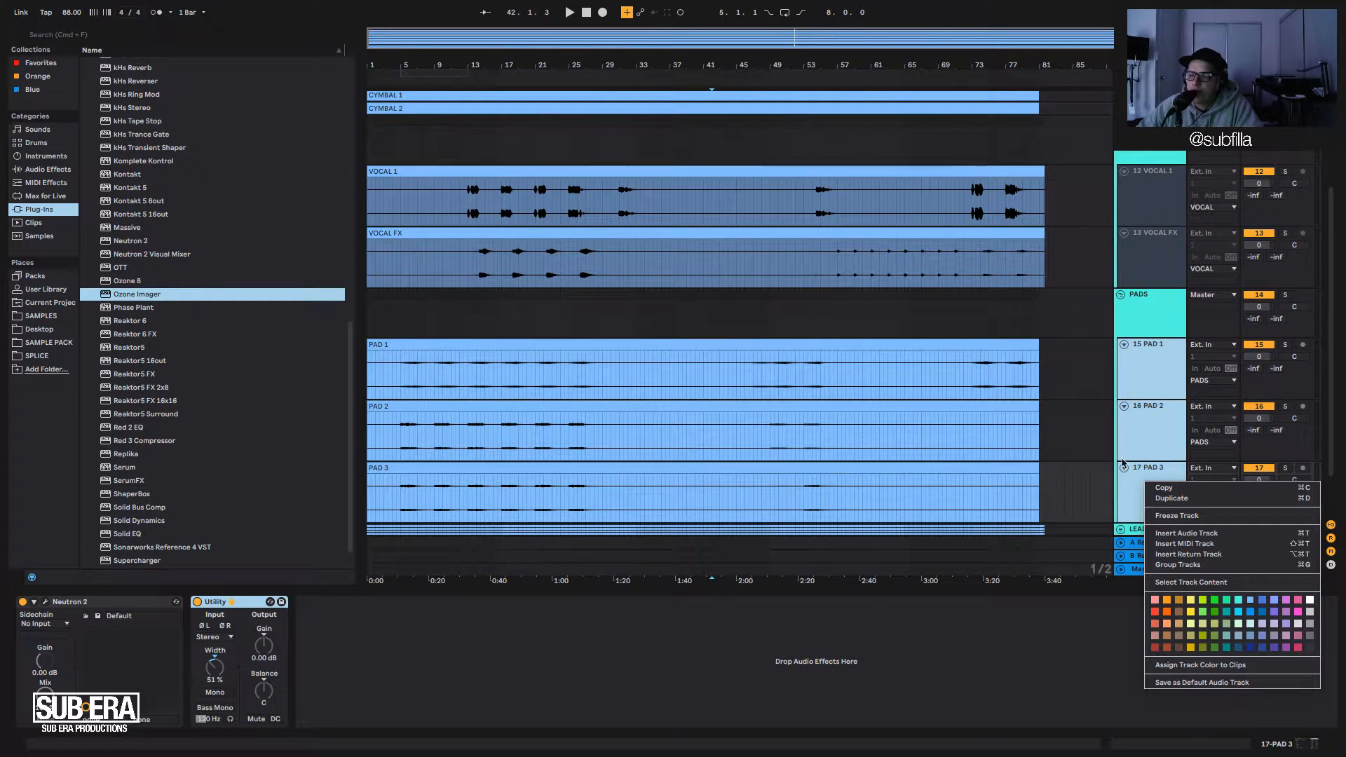
left_click(1164, 516)
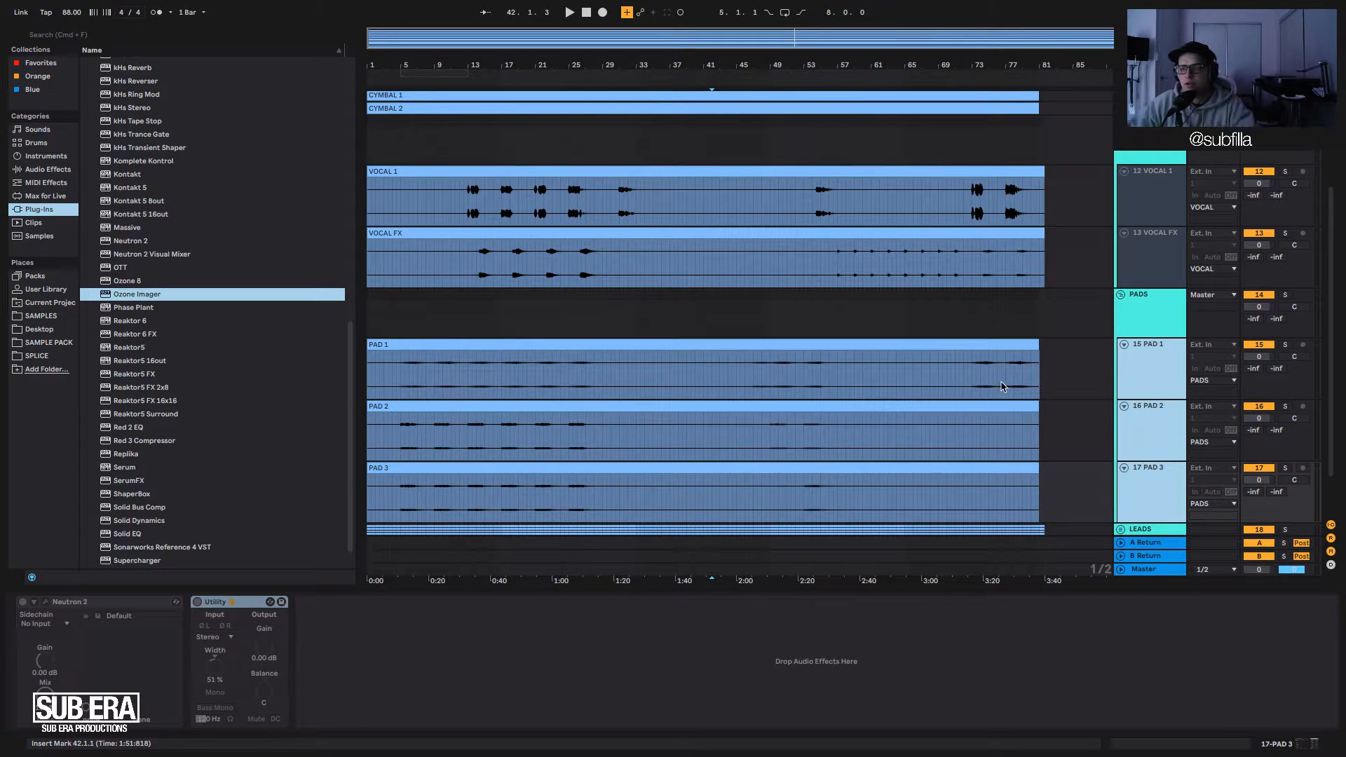
Expand the LEADS group and freeze its SYNTH 1, BASS LEAD, SYNTH 2 and SYNTH 3 tracks together.
scroll(1002, 385, "down", 2)
right_click(1150, 428)
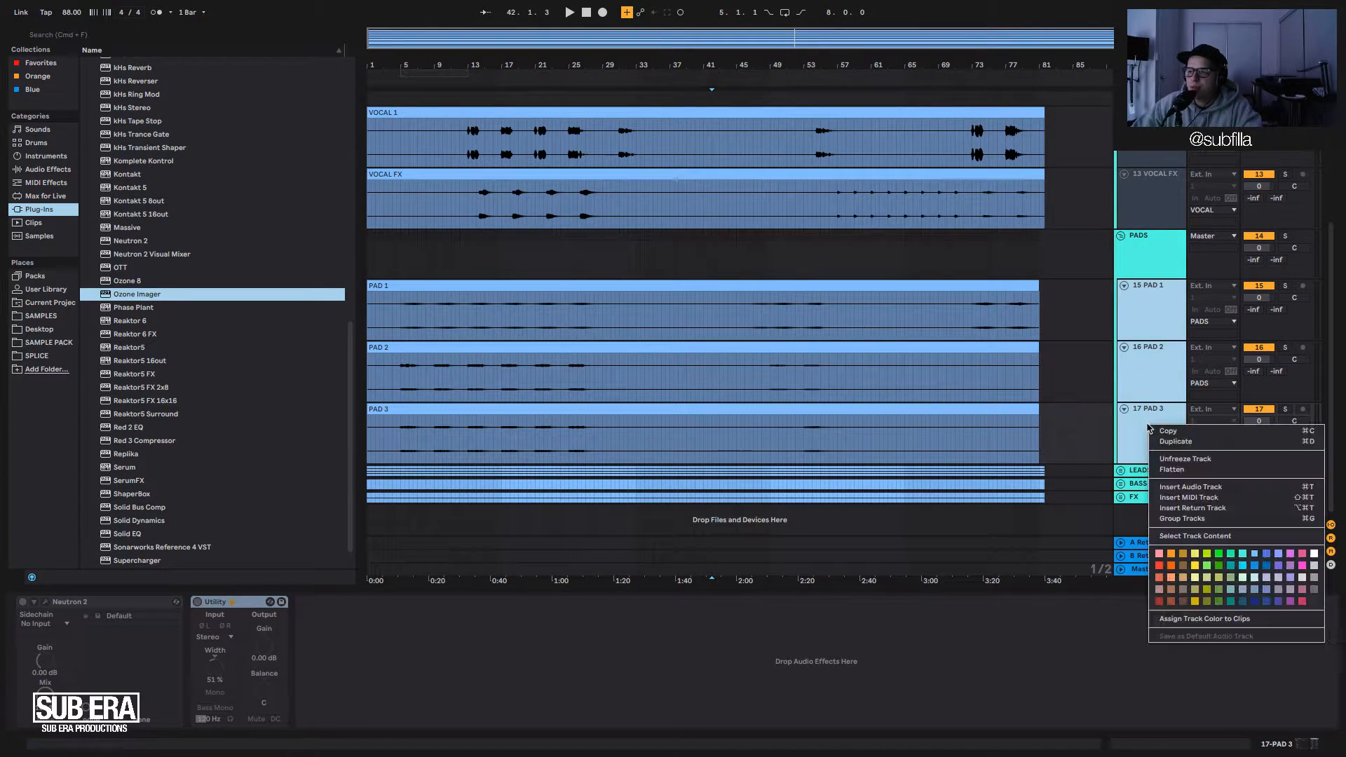
left_click(1089, 453)
left_click(1136, 472)
left_click(1122, 472)
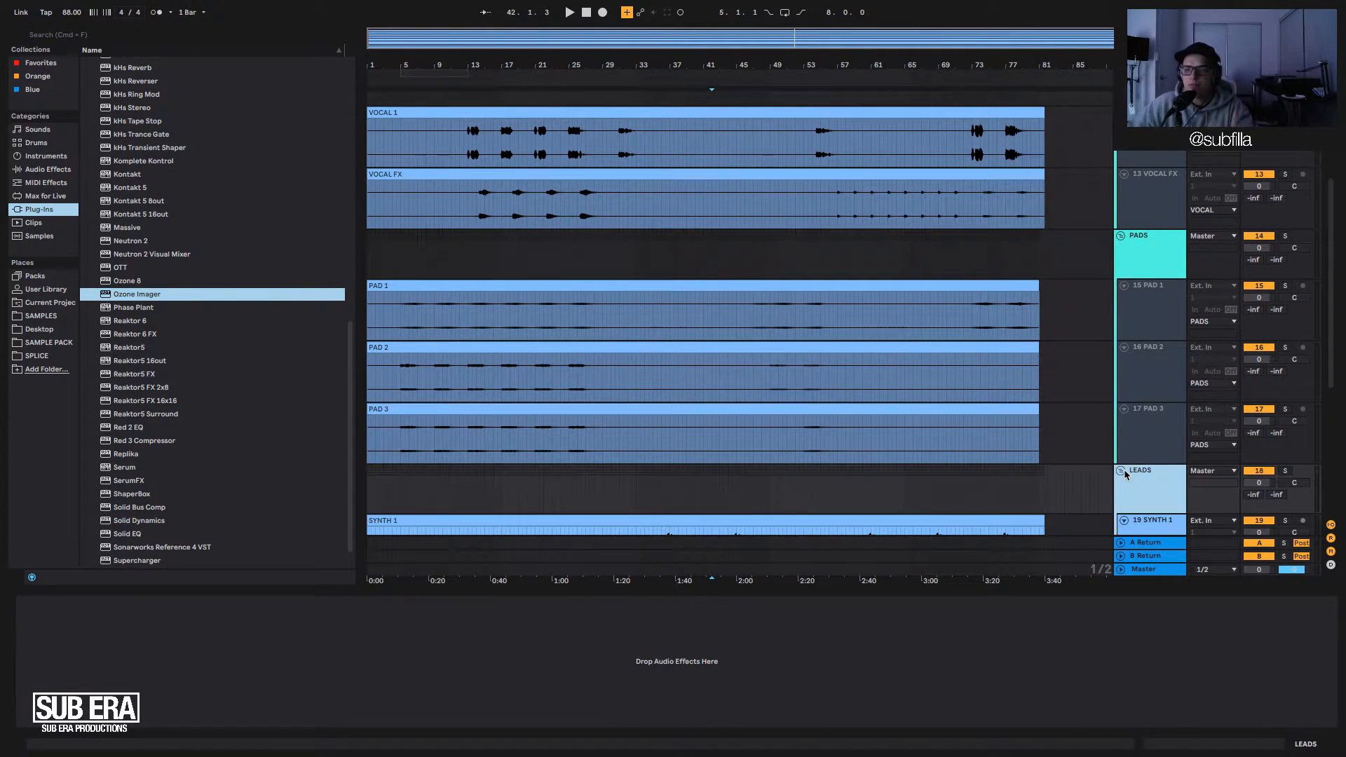
scroll(1125, 474, "down", 2)
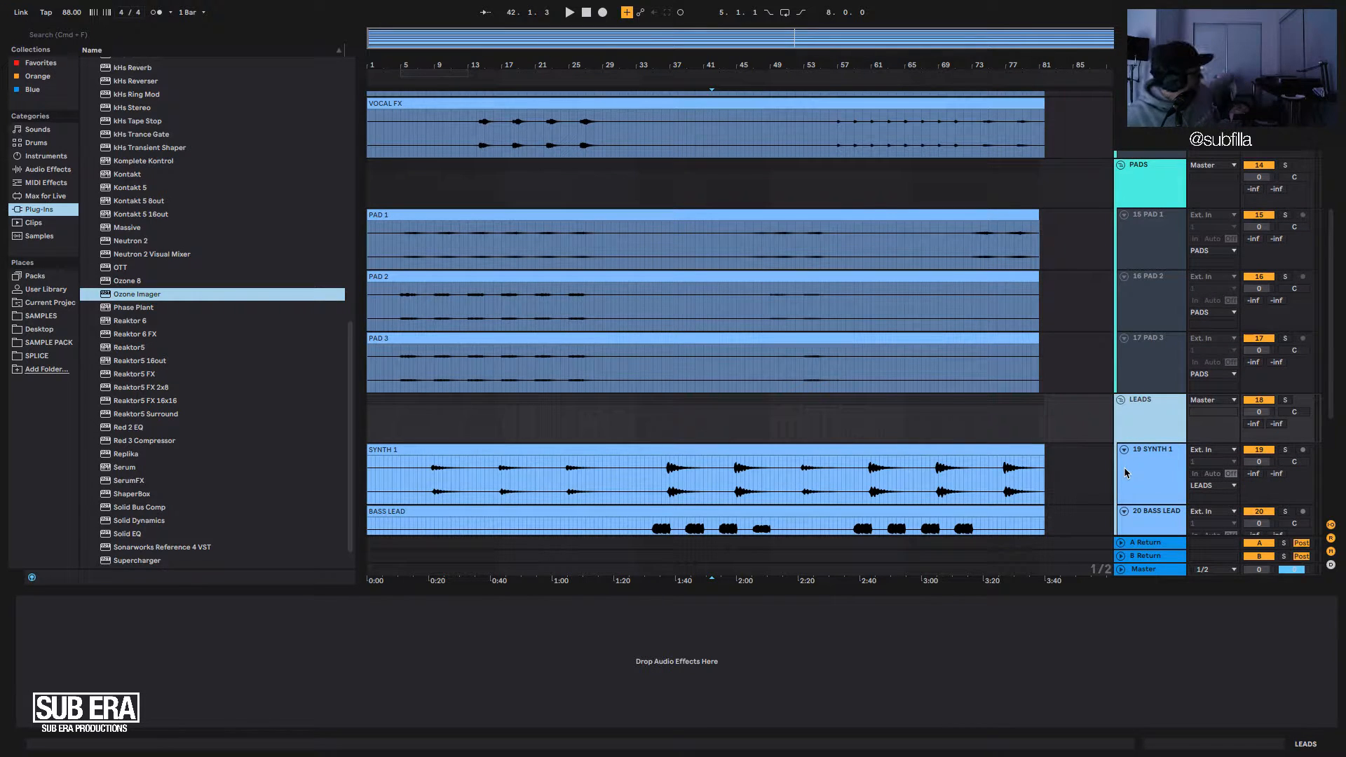
scroll(1126, 474, "down", 2)
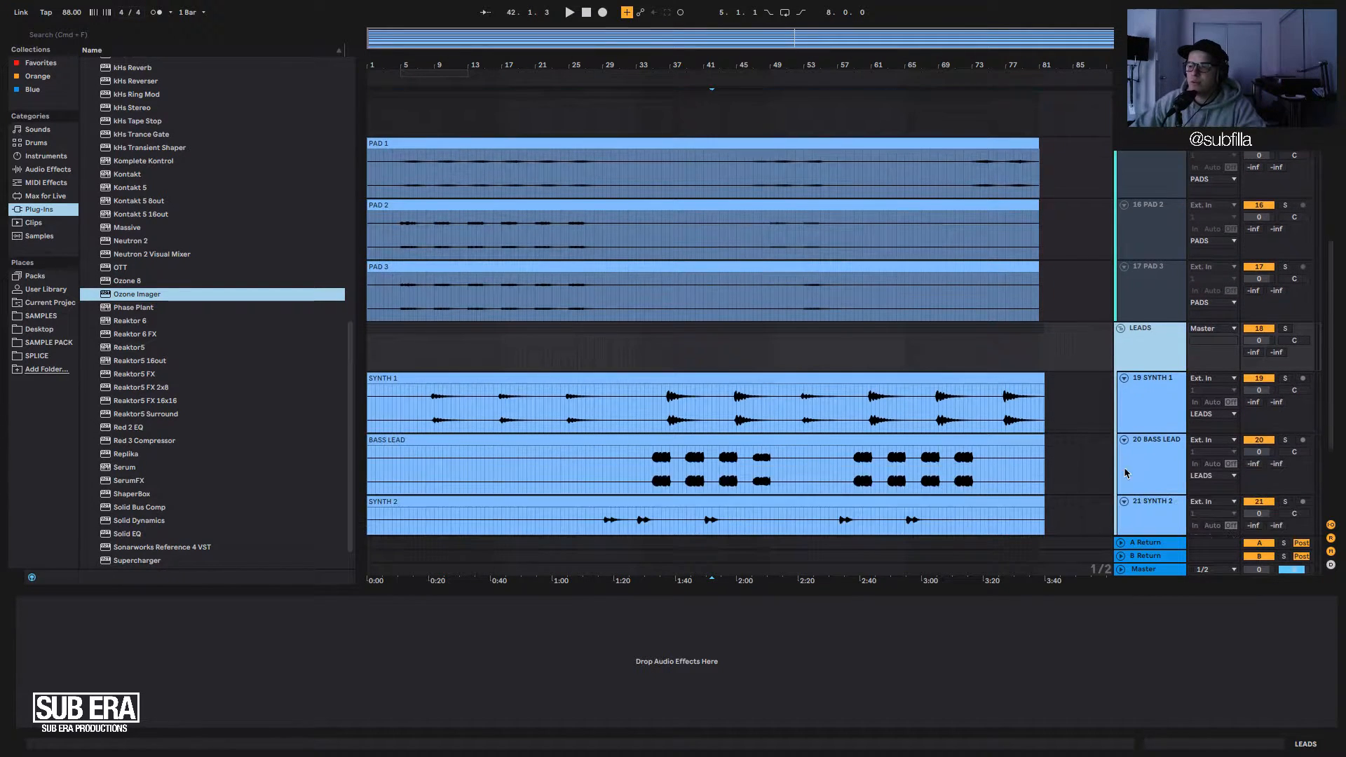
left_click(1125, 470)
scroll(1125, 469, "down", 2)
scroll(1169, 470, "down", 2)
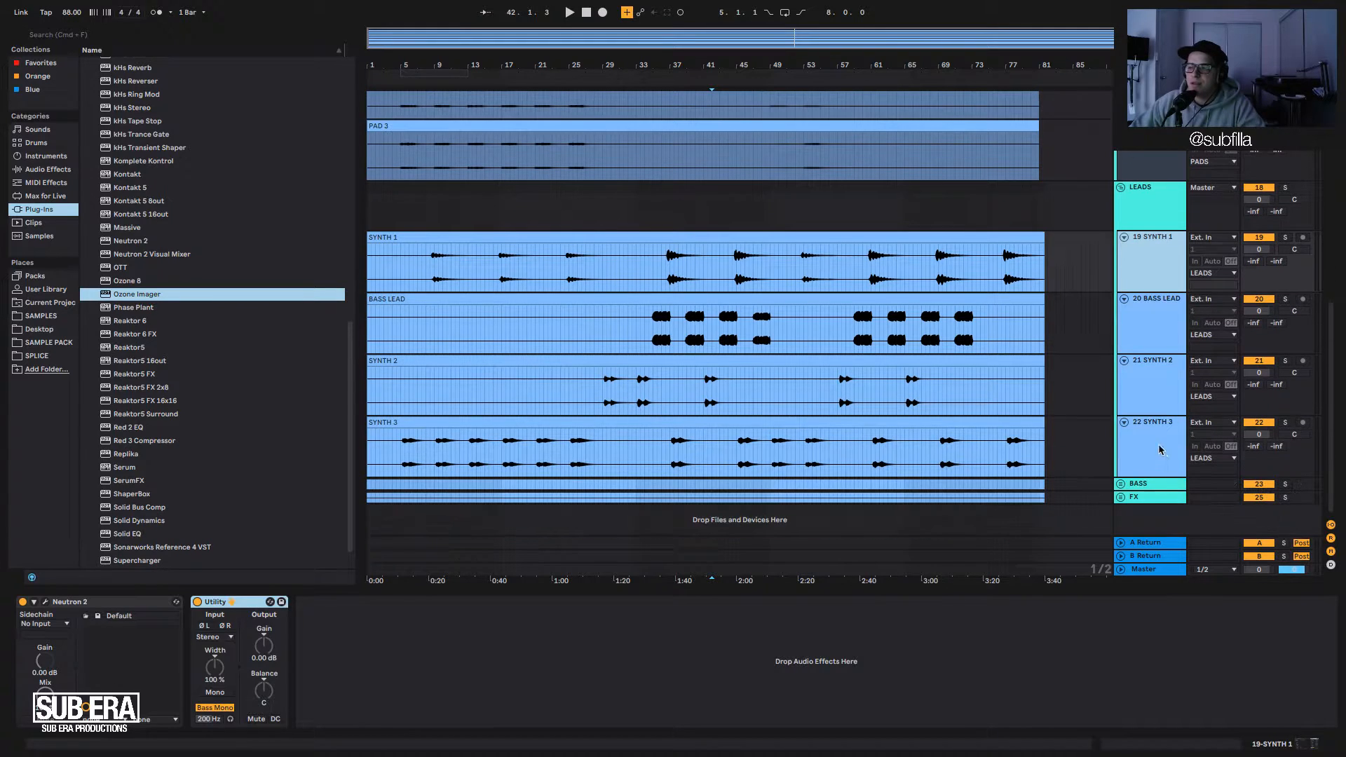
right_click(1161, 444)
left_click(1192, 477)
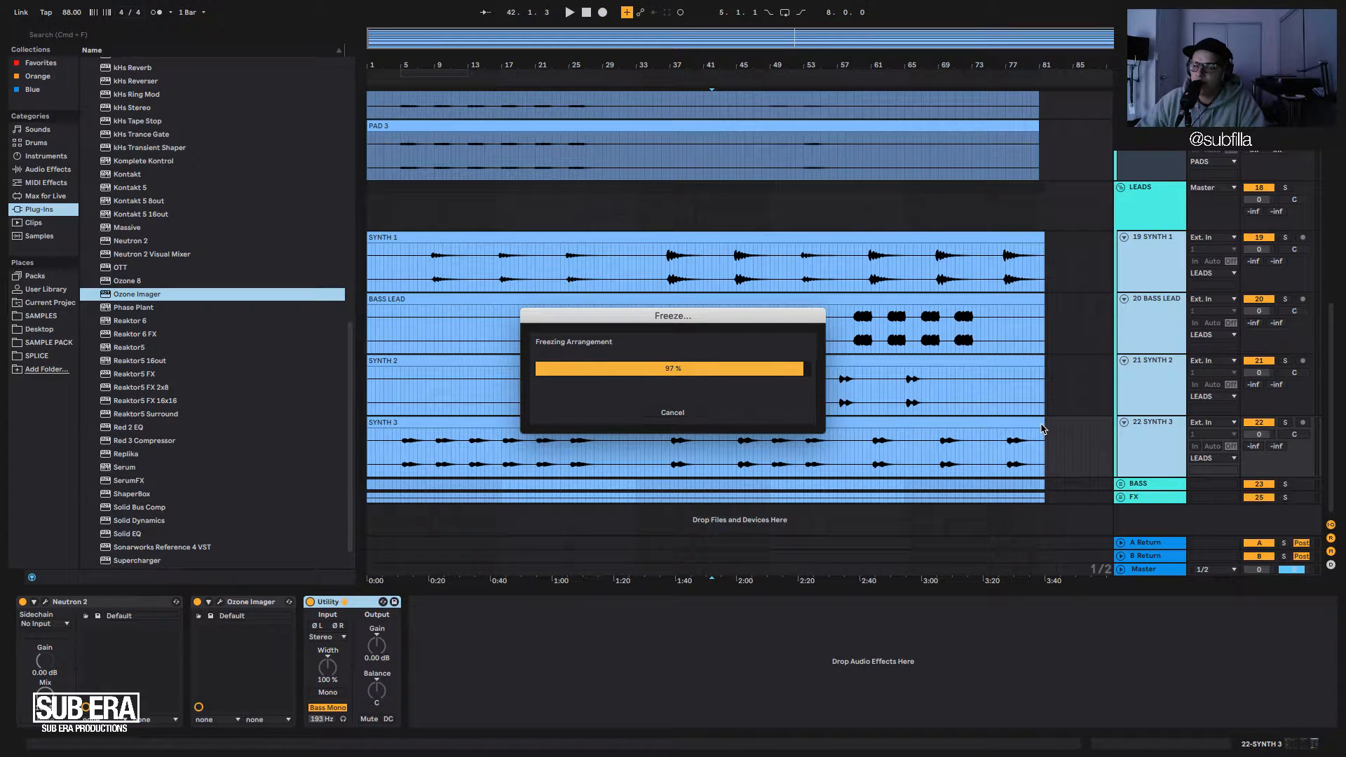
Expand the BASS group and freeze its SUB BASS track.
left_click(1133, 496)
left_click(1120, 484)
scroll(881, 421, "down", 3)
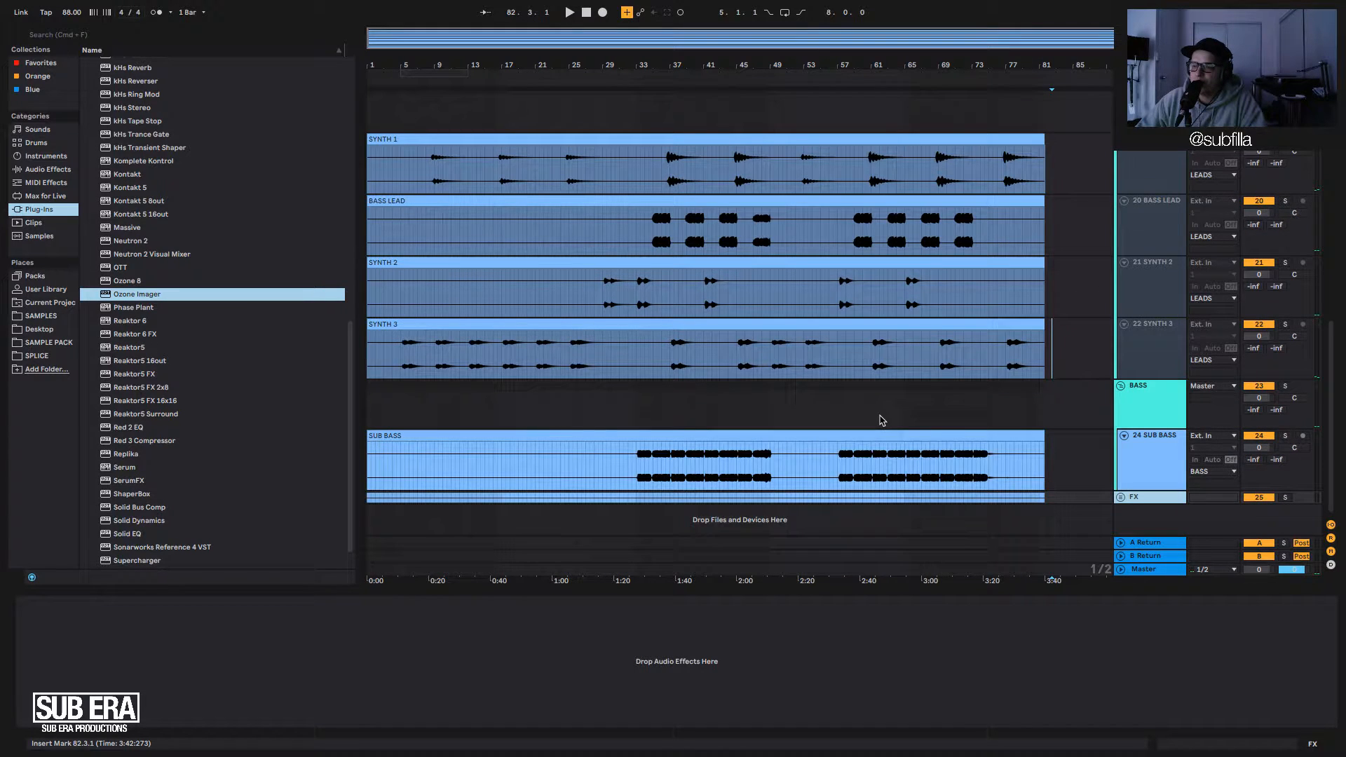
right_click(1153, 456)
left_click(1178, 535)
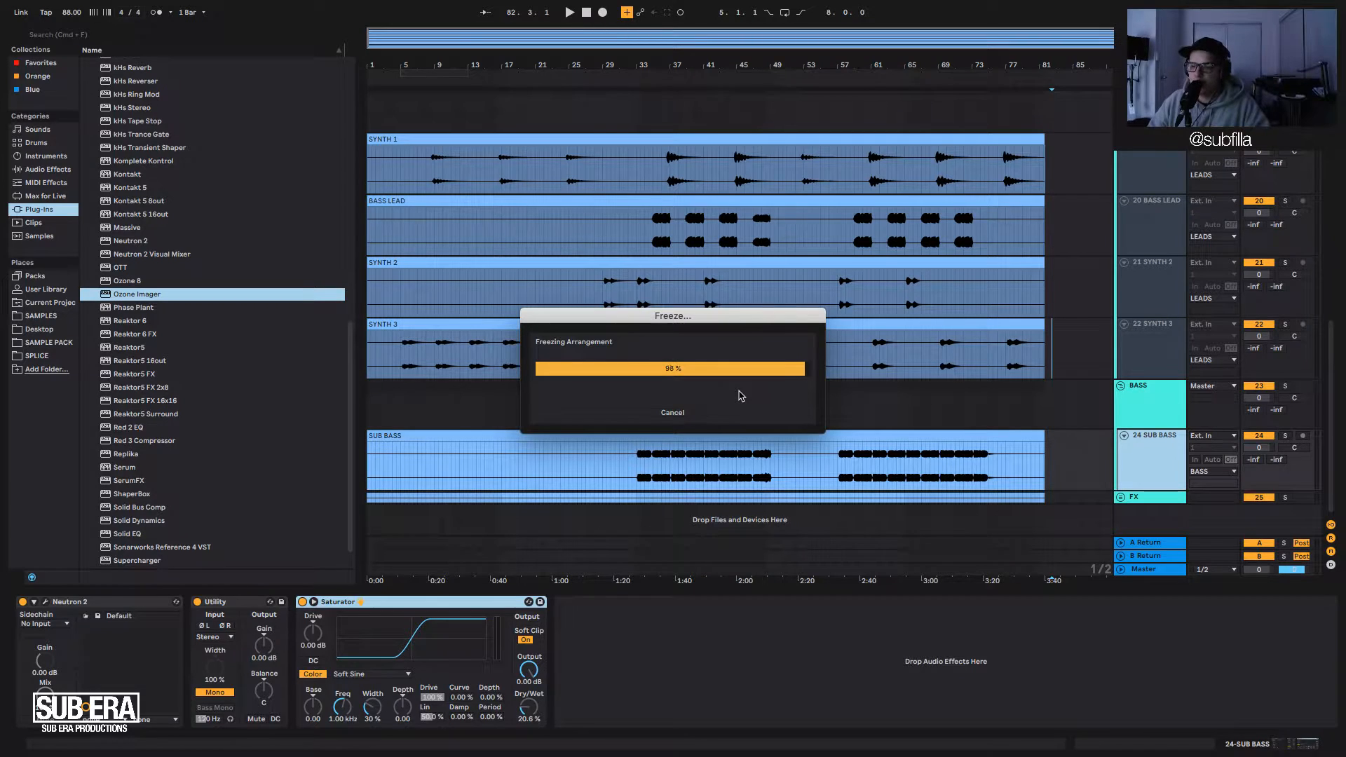
Expand the FX group and freeze its FX 1 and FX 2 tracks together.
left_click(1121, 498)
scroll(822, 475, "down", 3)
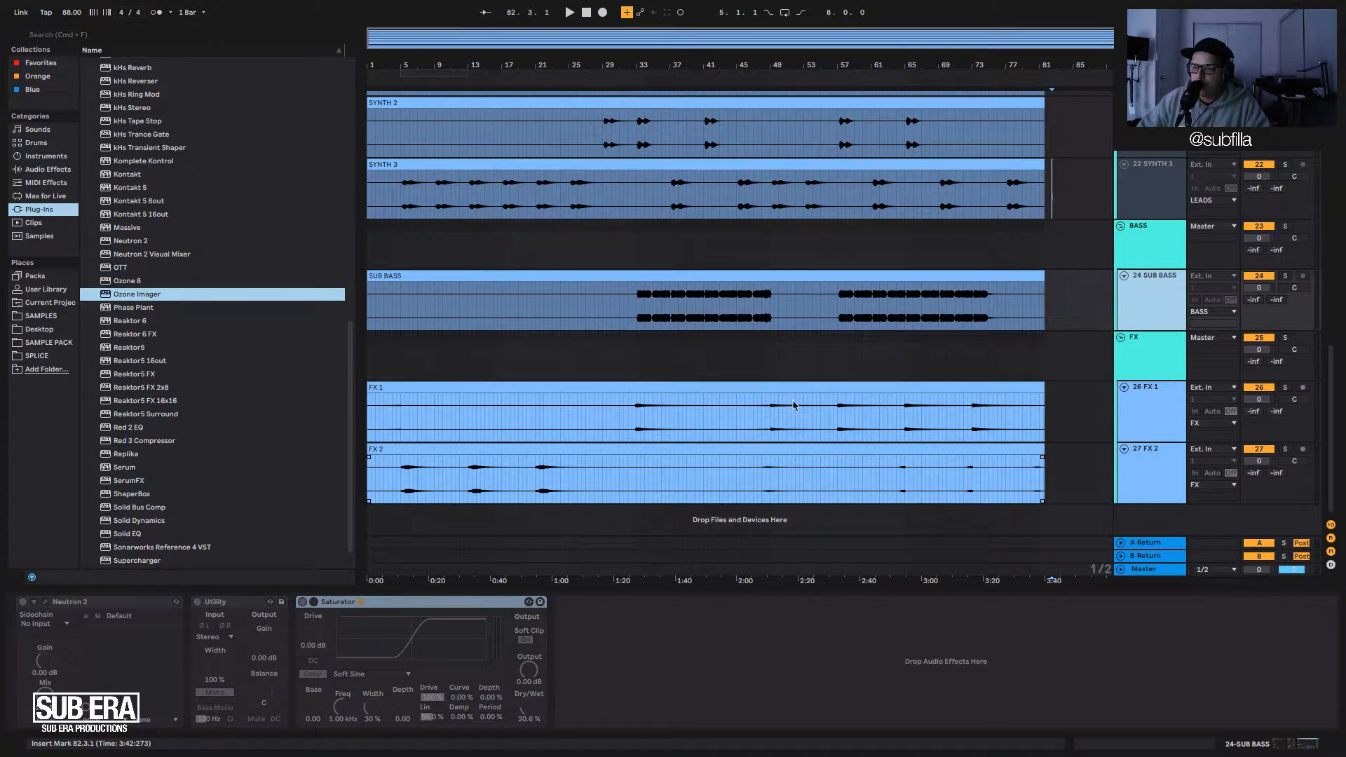
left_click(1150, 413)
right_click(1158, 466)
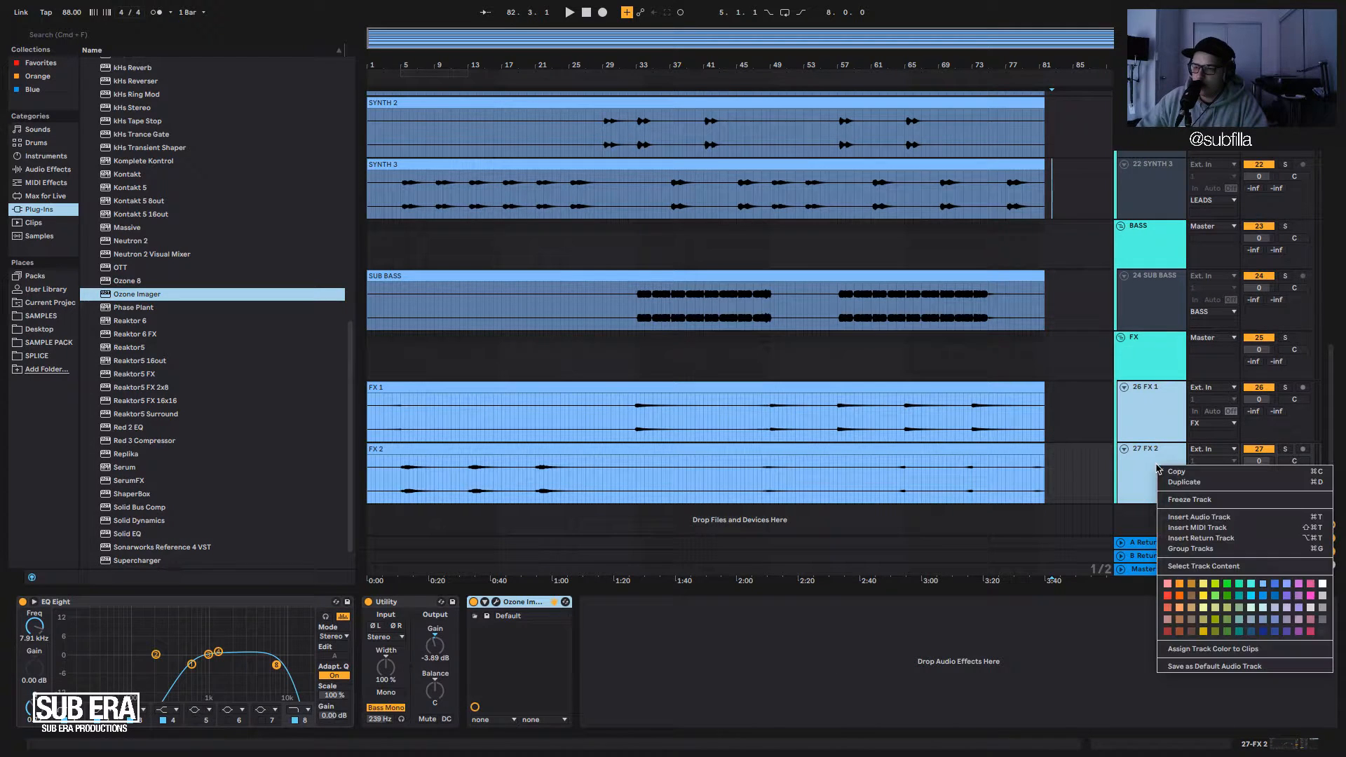
left_click(1176, 502)
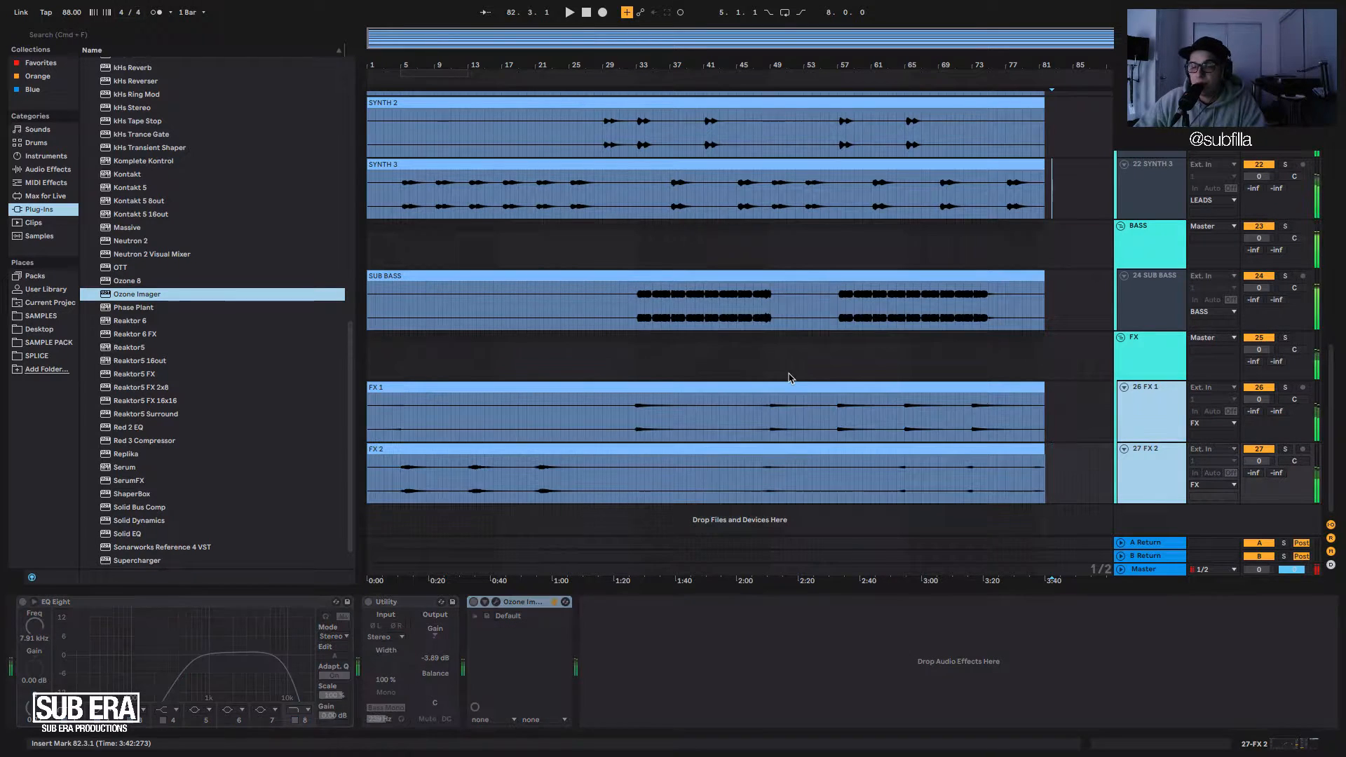
Flatten the frozen FX 1 and FX 2 tracks together, and flatten the SUB BASS track in the BASS group.
right_click(1144, 421)
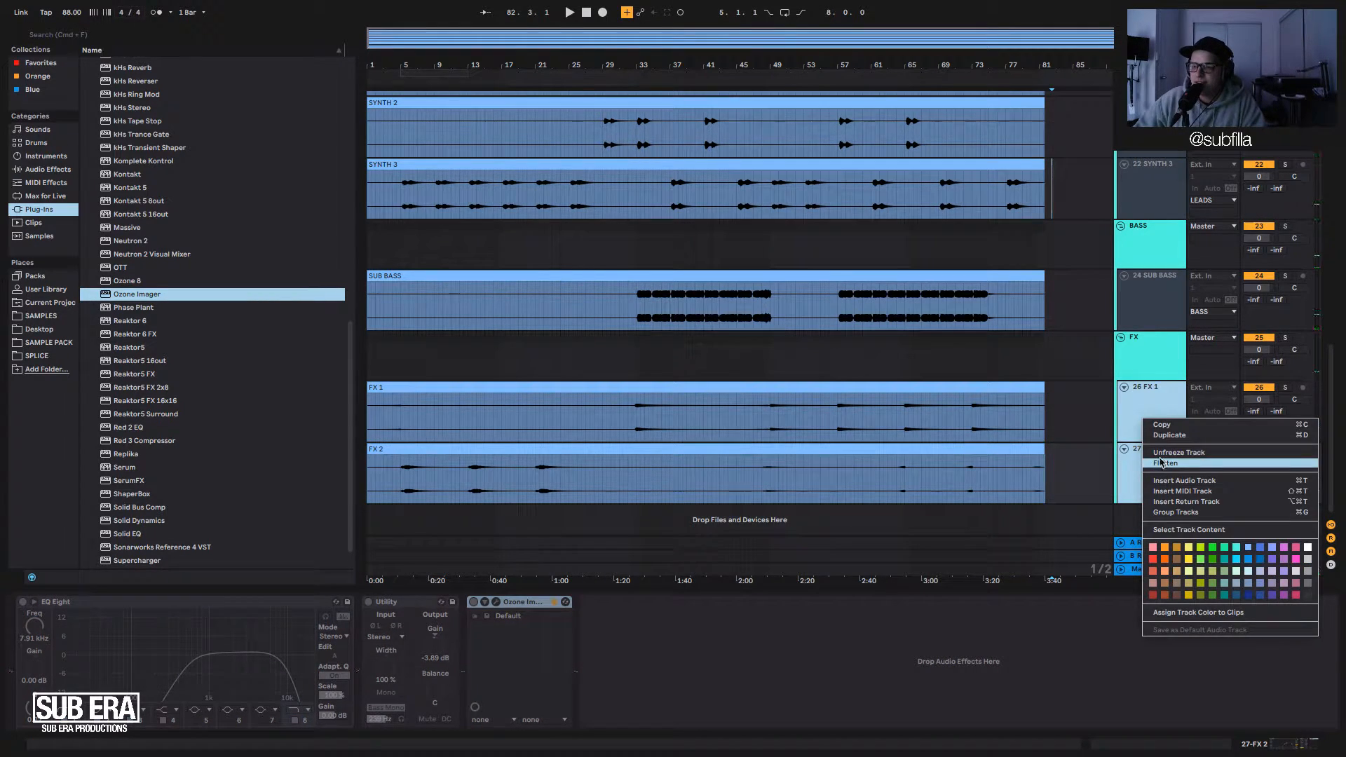
left_click(1138, 315)
right_click(1139, 314)
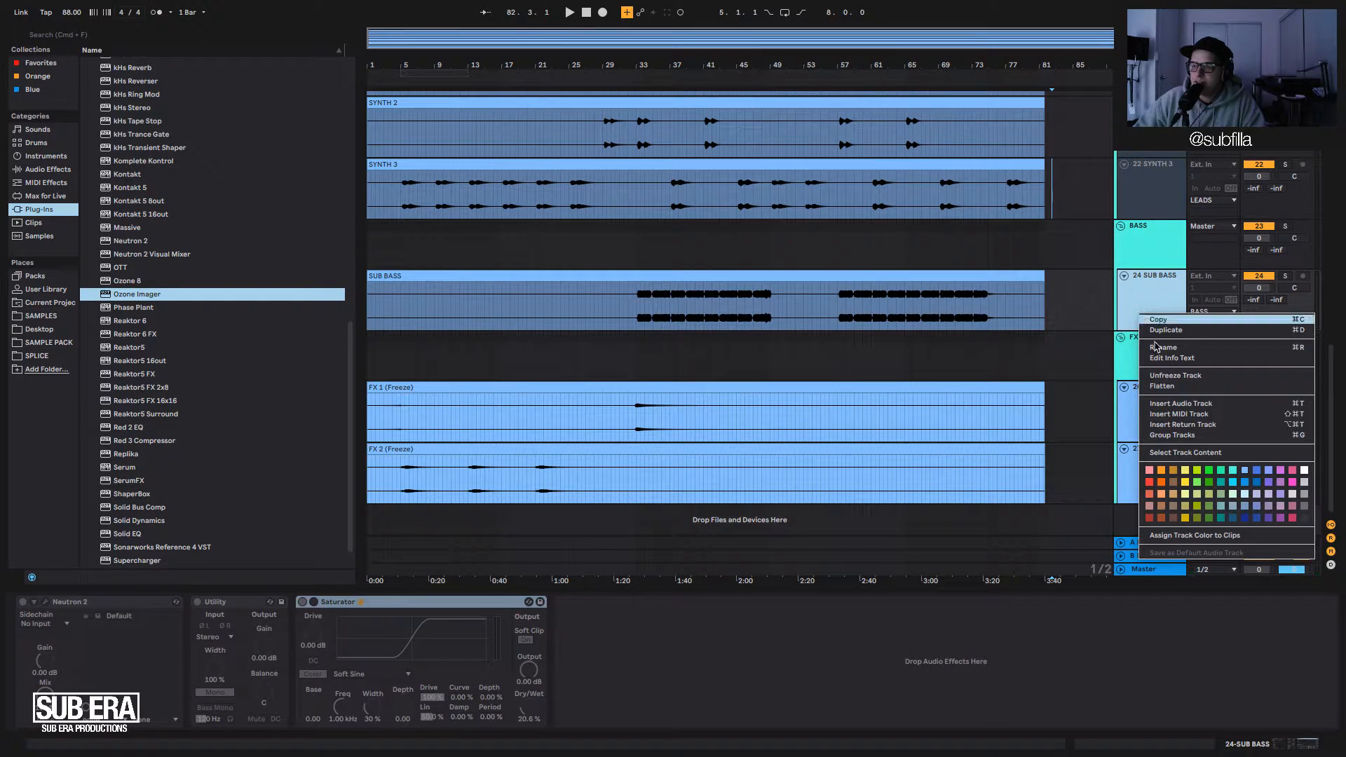
left_click(1161, 389)
Flatten the frozen SYNTH 1, BASS LEAD, SYNTH 2 and SYNTH 3 tracks of the LEADS group together.
scroll(1150, 307, "up", 3)
left_click(1151, 302)
scroll(1154, 309, "up", 2)
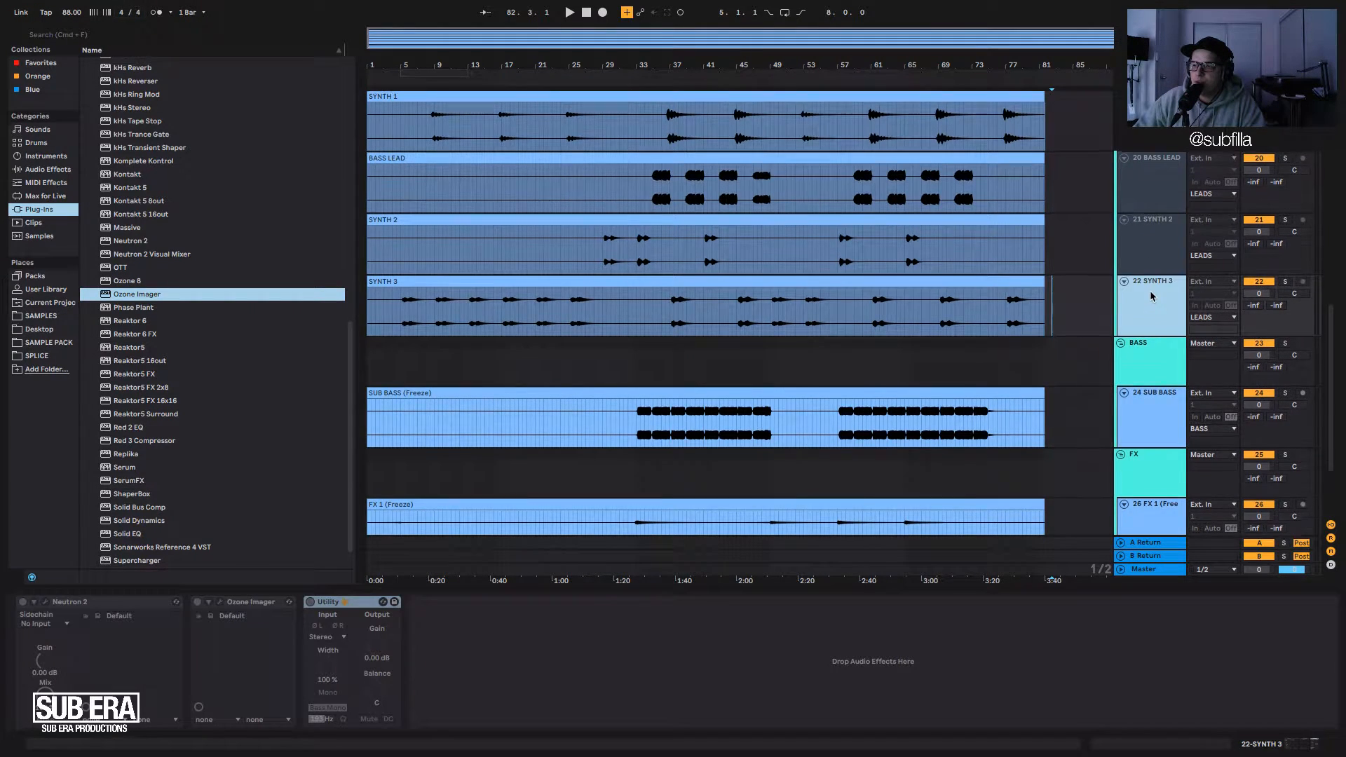
left_click(1156, 203, "shift")
right_click(1156, 202)
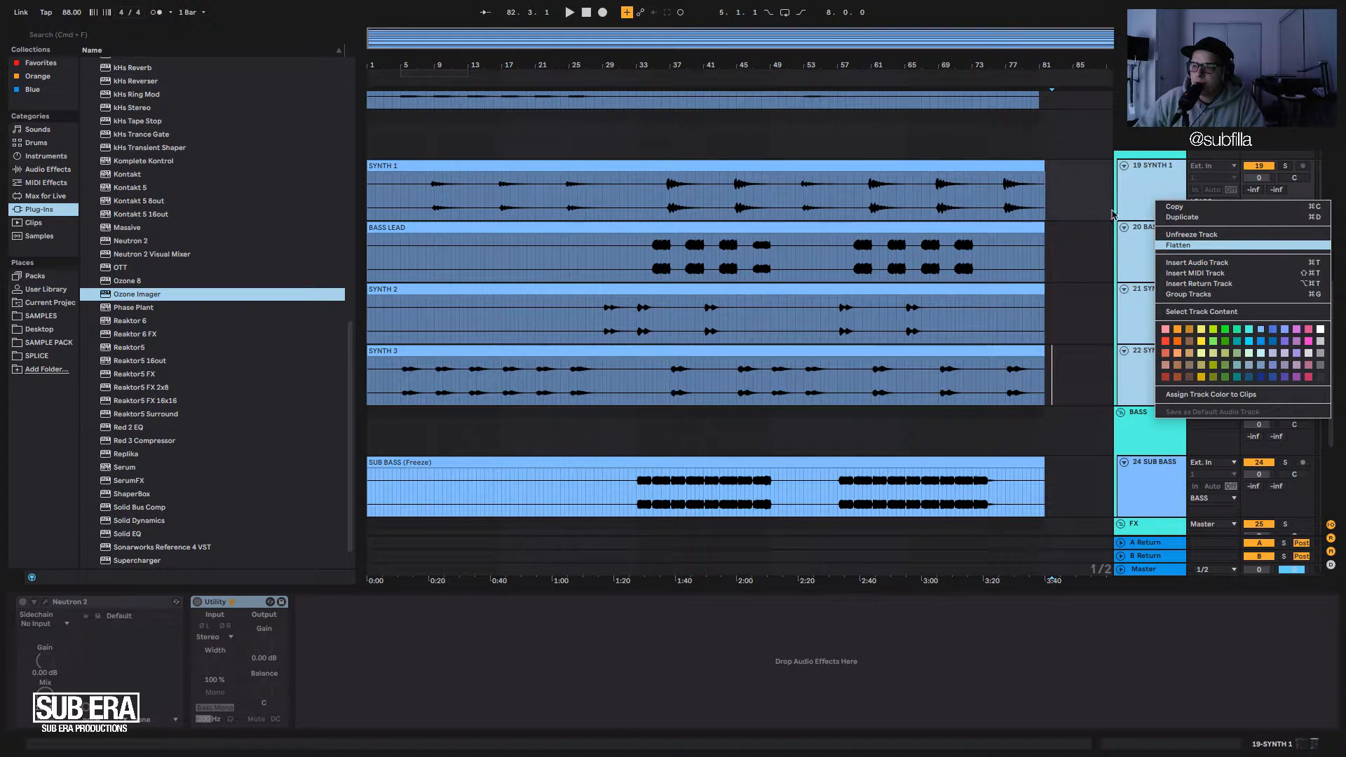
left_click(1178, 245)
Flatten the frozen PAD 1, PAD 2 and PAD 3 tracks of the PADS group together.
scroll(1137, 219, "up", 3)
left_click(1152, 335)
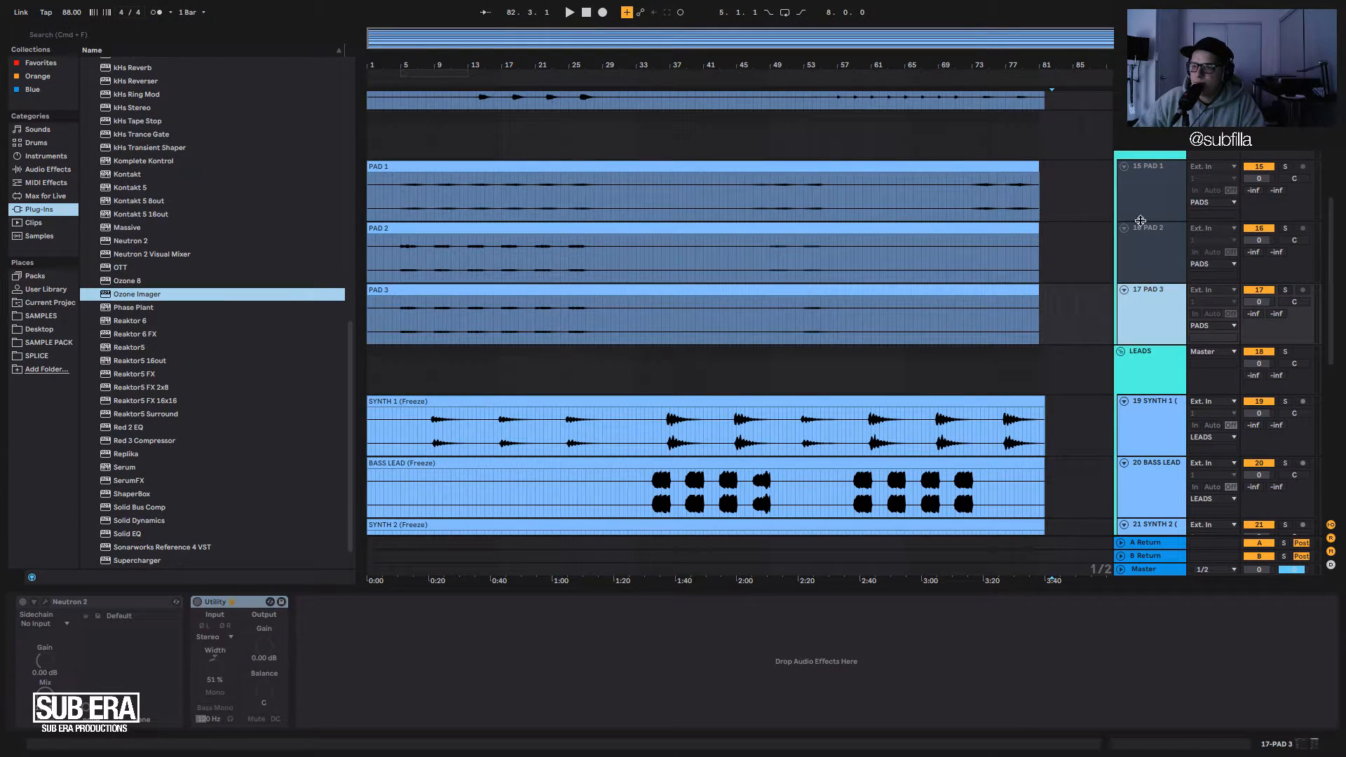
left_click(1141, 214, "shift")
right_click(1142, 214)
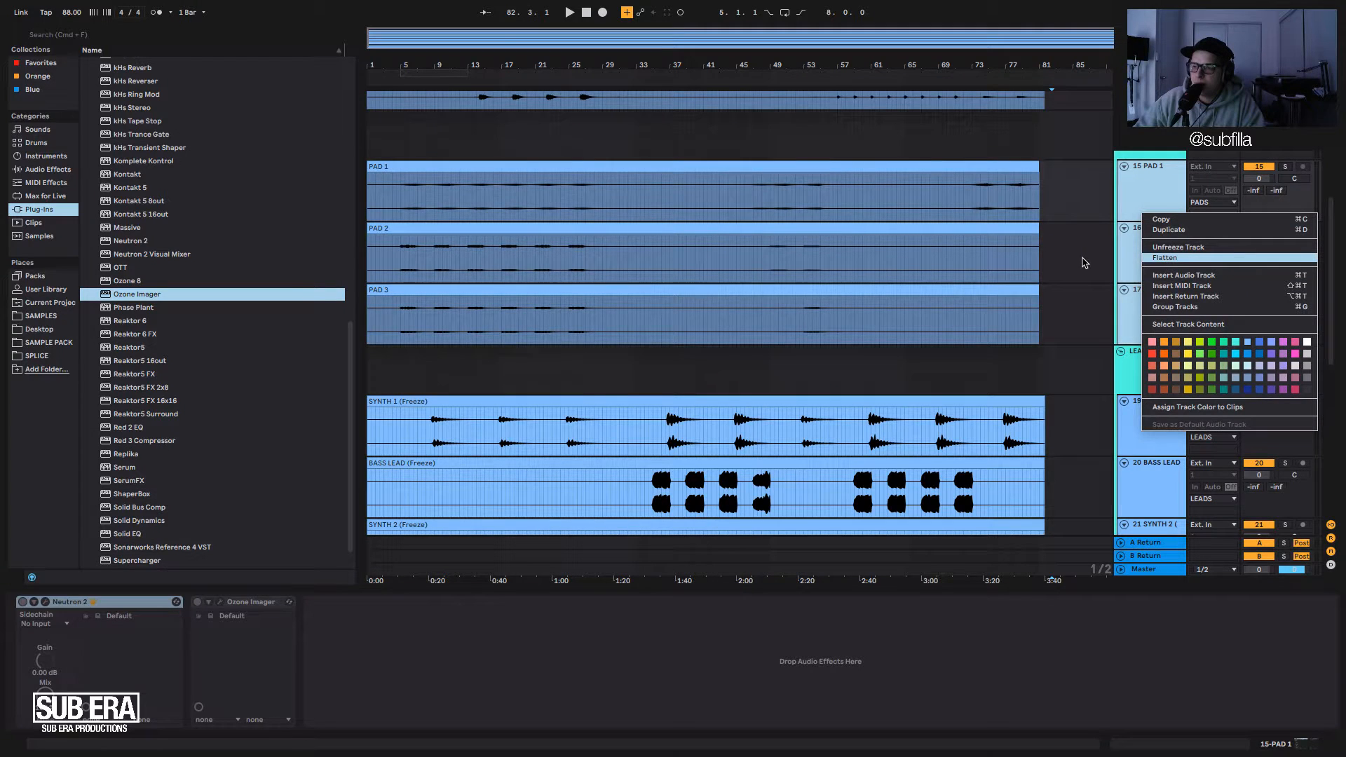
Flatten the frozen VOCAL 1 and VOCAL FX tracks of the VOCAL group together.
scroll(1084, 264, "up", 3)
left_click(1130, 214)
left_click(1149, 152, "shift")
right_click(1149, 153)
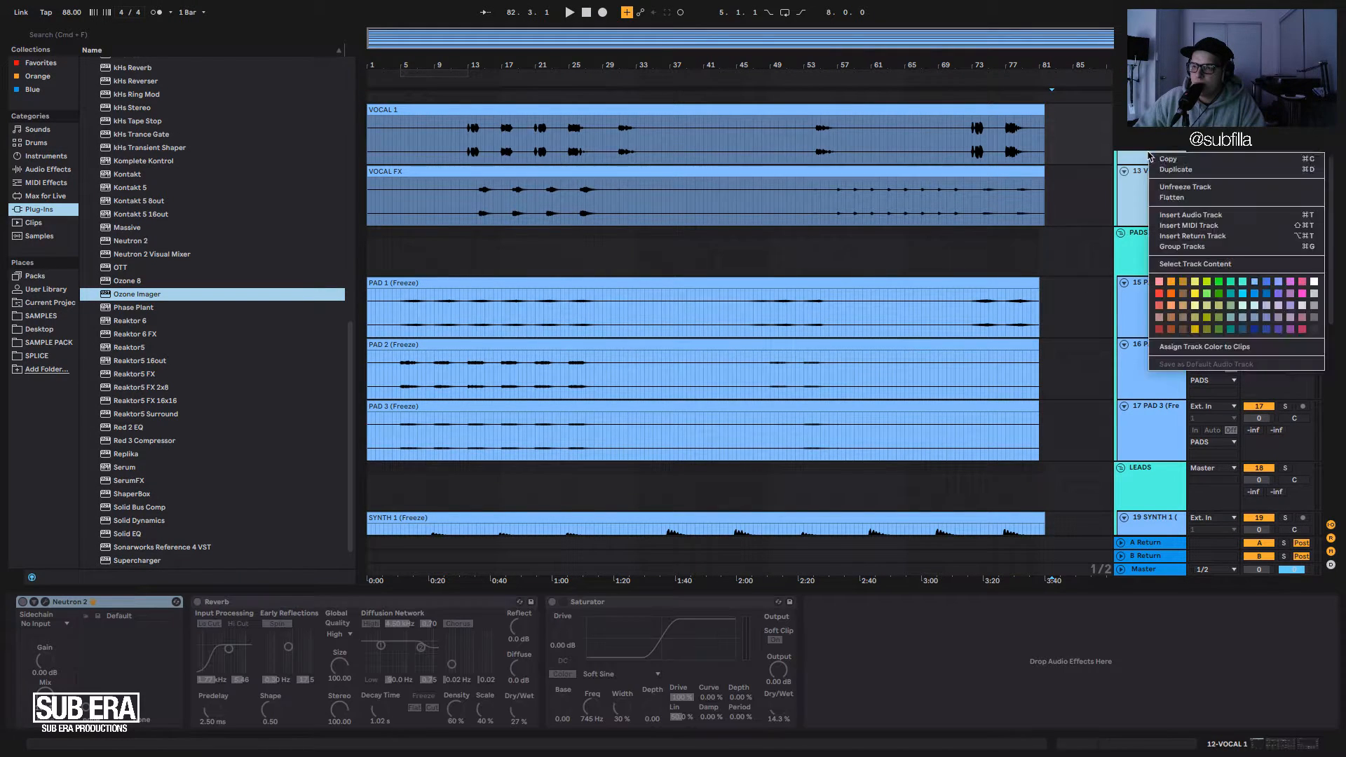
left_click(1171, 197)
Unfold the CYMBAL 1 track in the PERCS group and freeze it.
scroll(1025, 216, "up", 3)
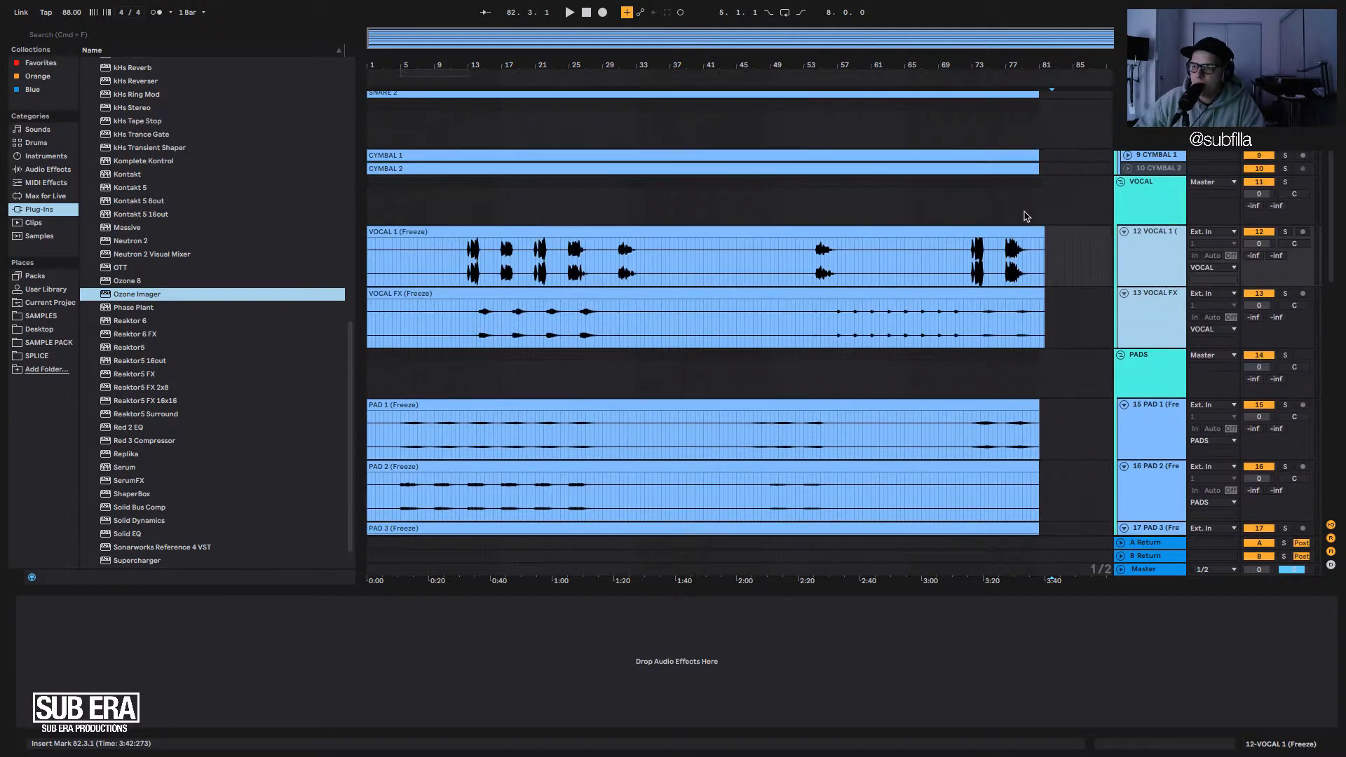
scroll(1114, 223, "up", 3)
left_click(1157, 284)
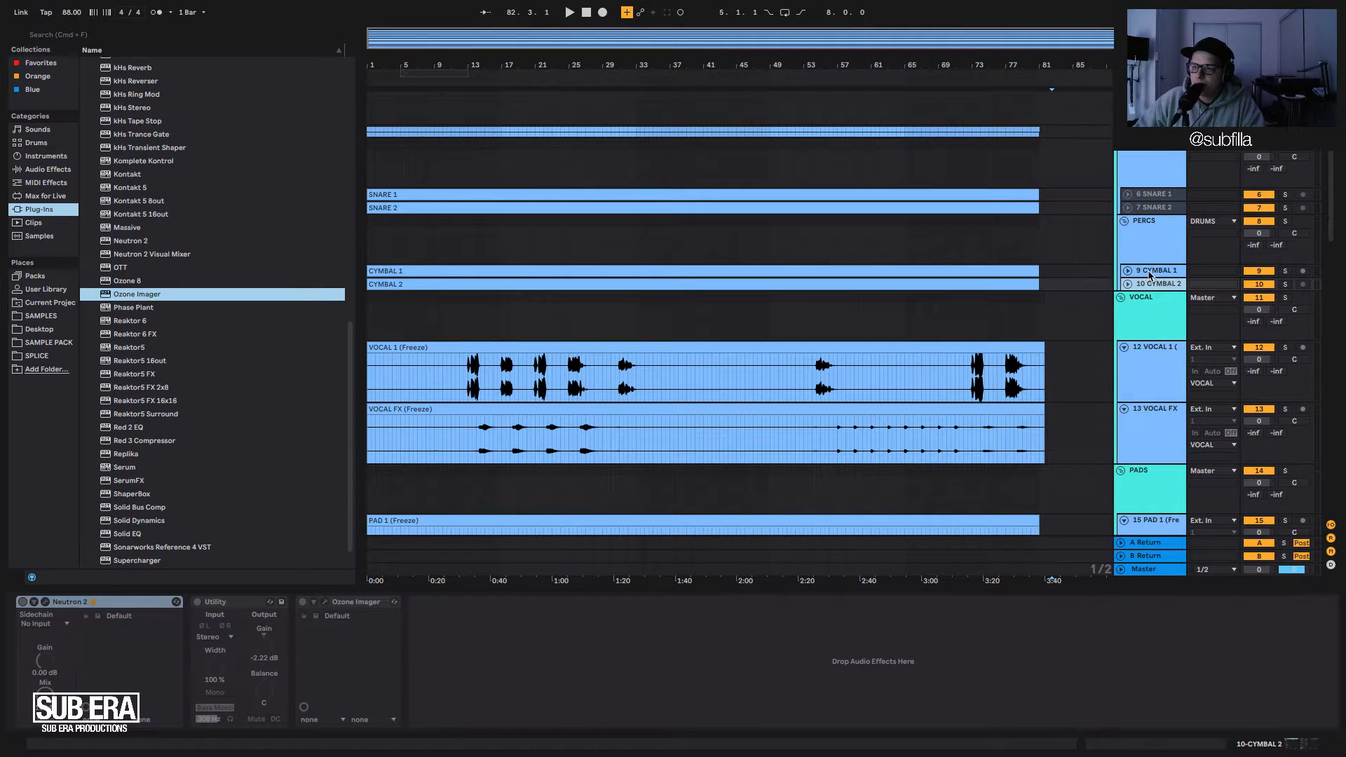
left_click(1150, 275)
left_click(1129, 271)
right_click(1151, 277)
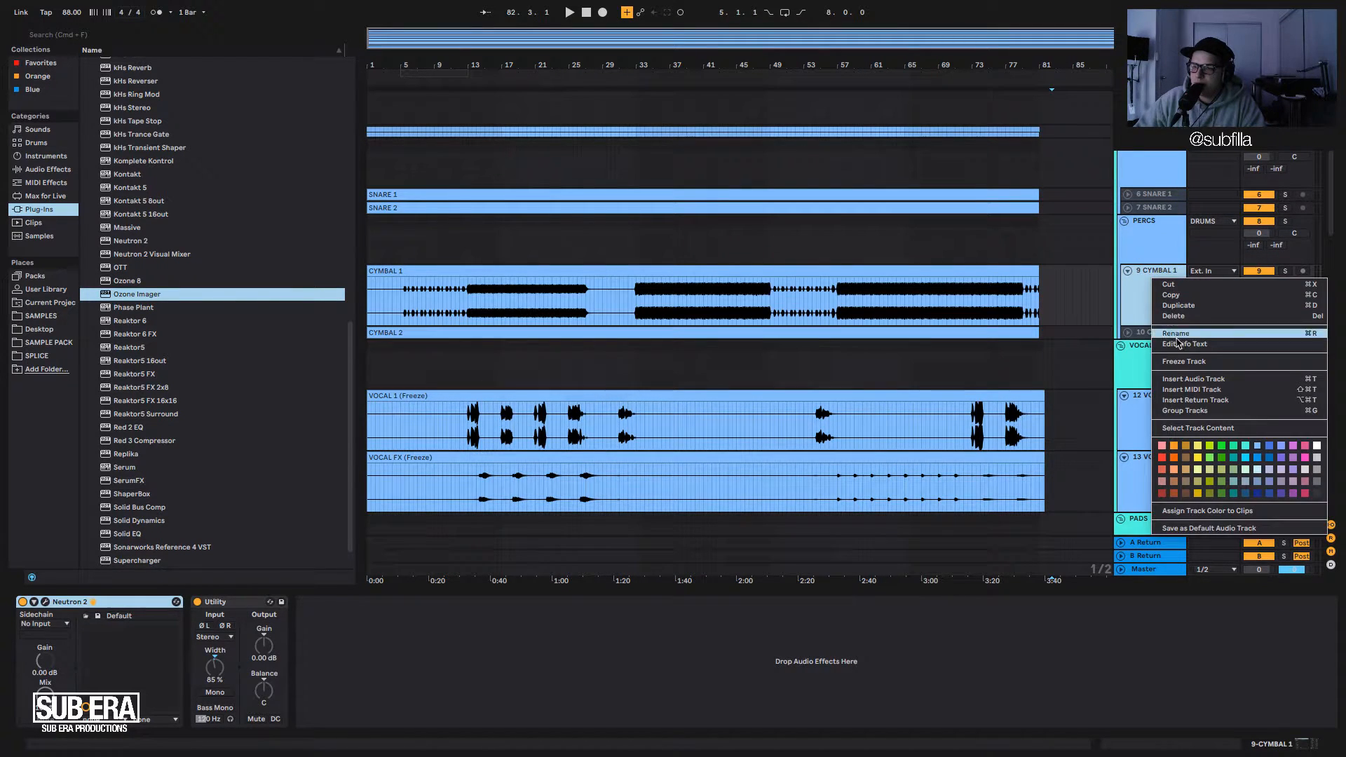
left_click(1184, 361)
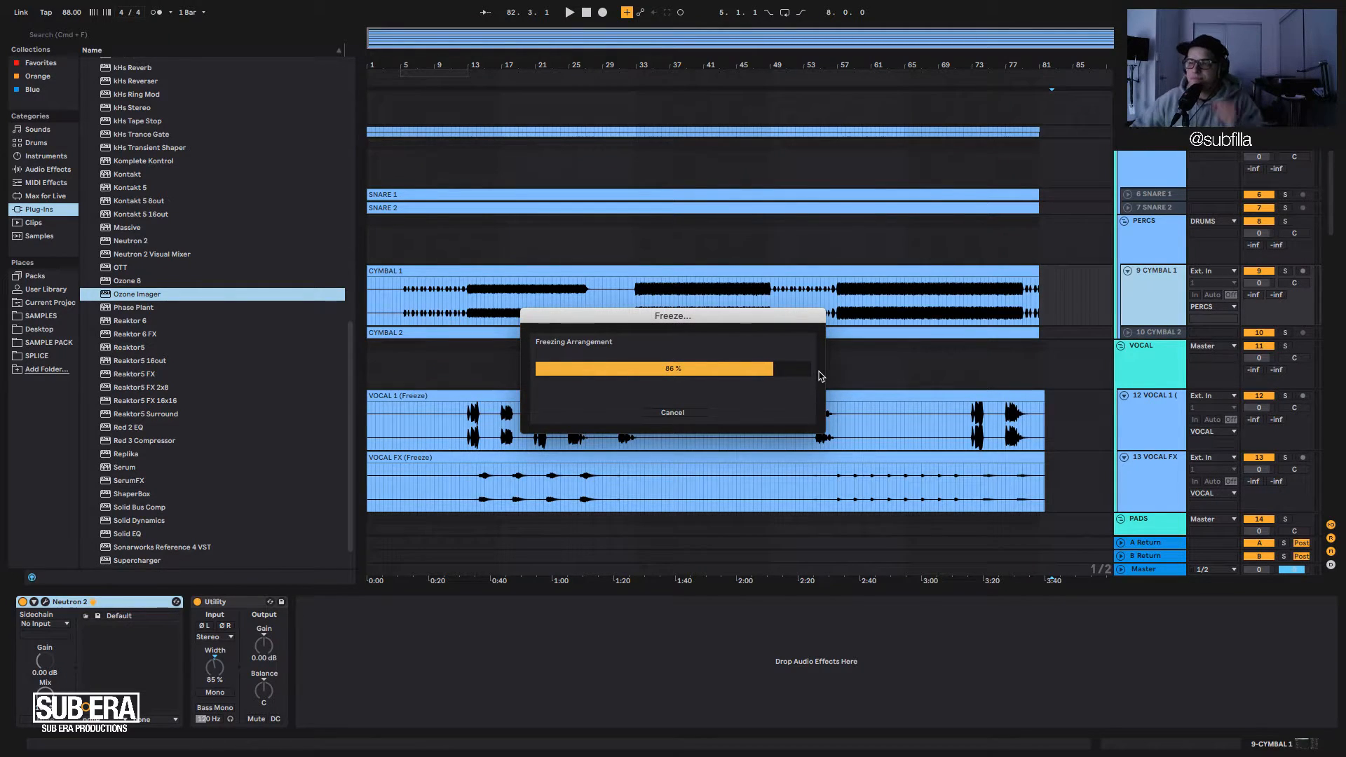
Flatten the frozen CYMBAL 1 track in the PERCS group.
right_click(1159, 303)
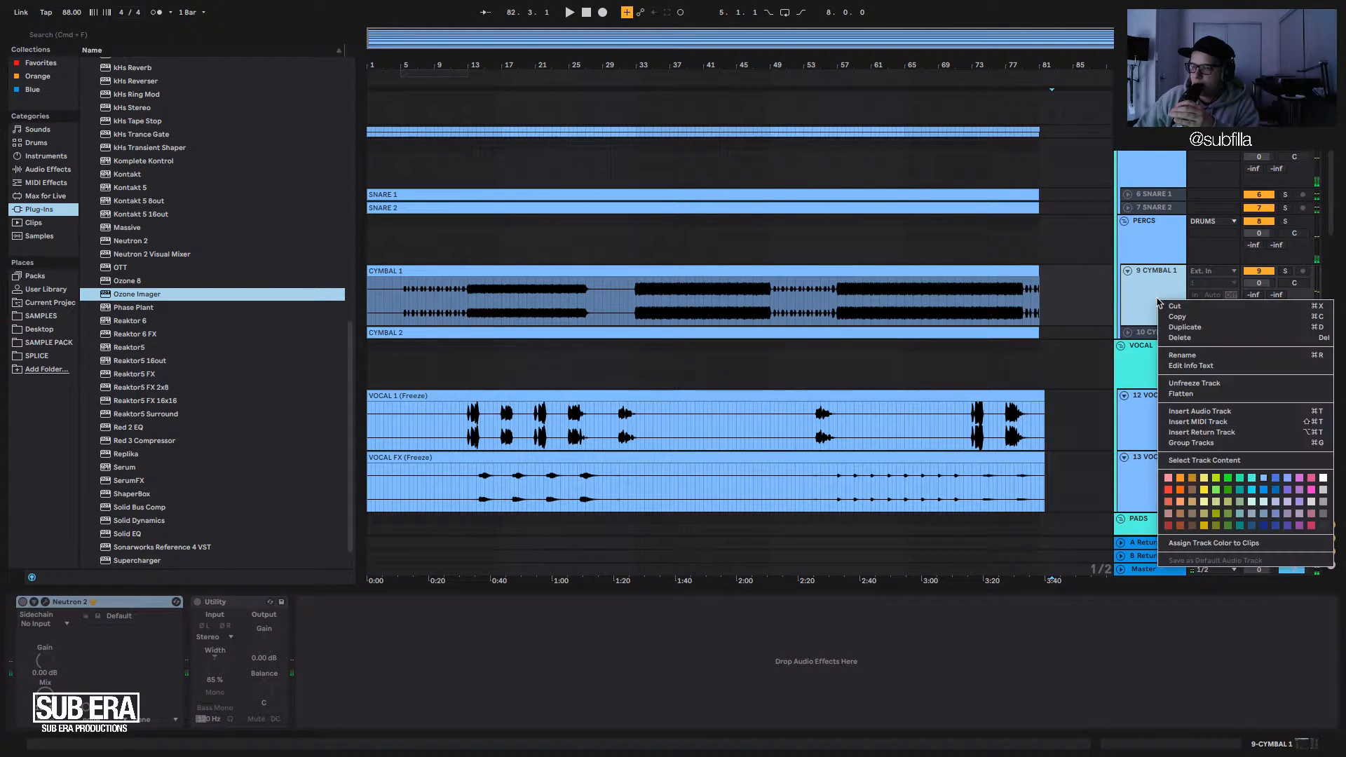
Flatten the frozen CYMBAL 1, CYMBAL 2, SNARE 1 and SNARE 2 tracks.
left_click(1180, 393)
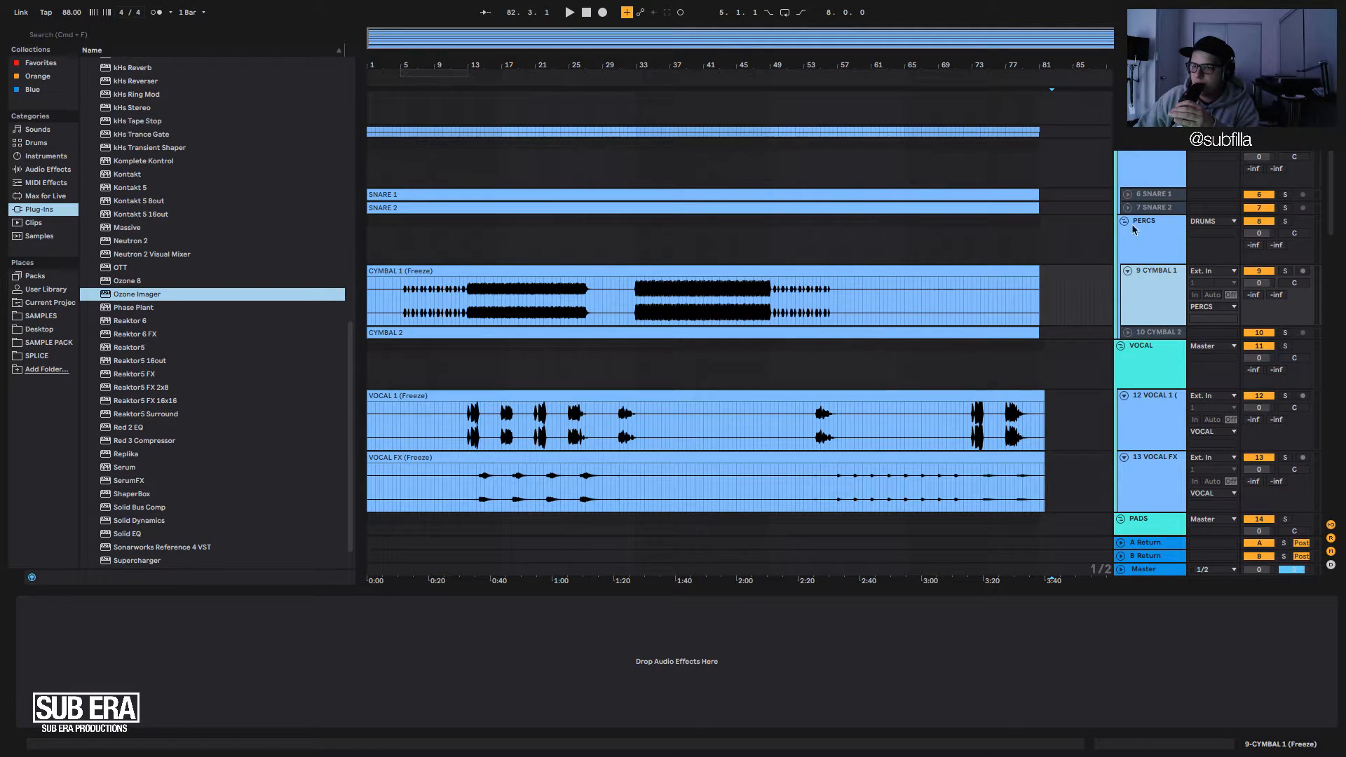
right_click(1149, 334)
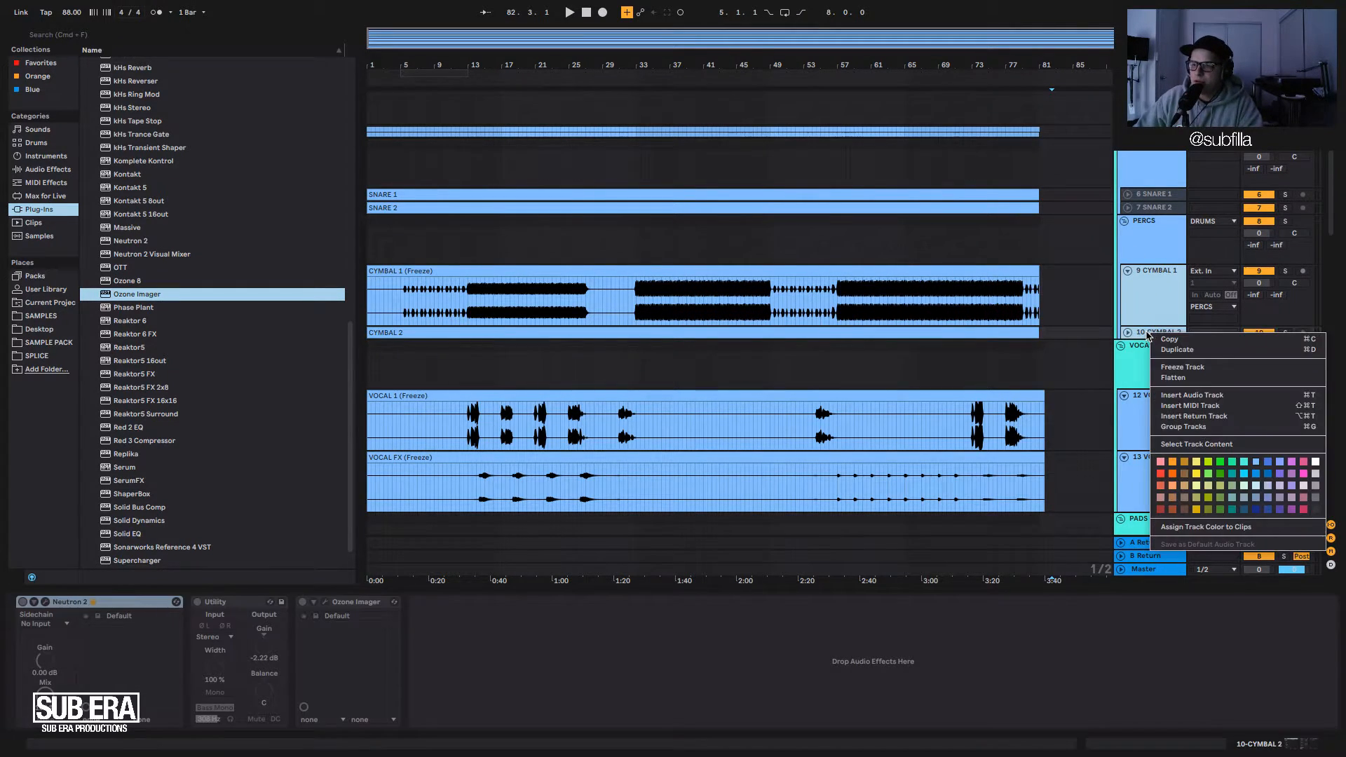
left_click(1176, 378)
left_click(1153, 208)
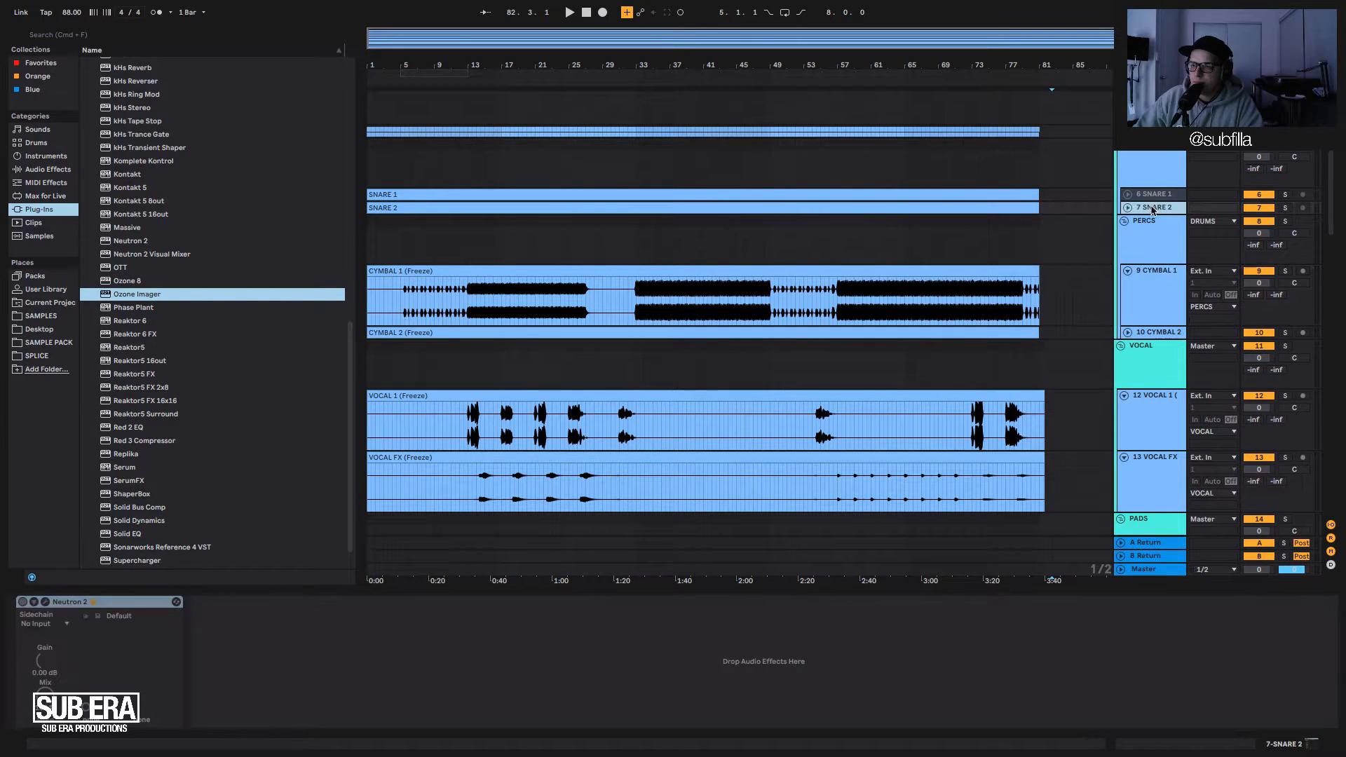
right_click(1150, 200)
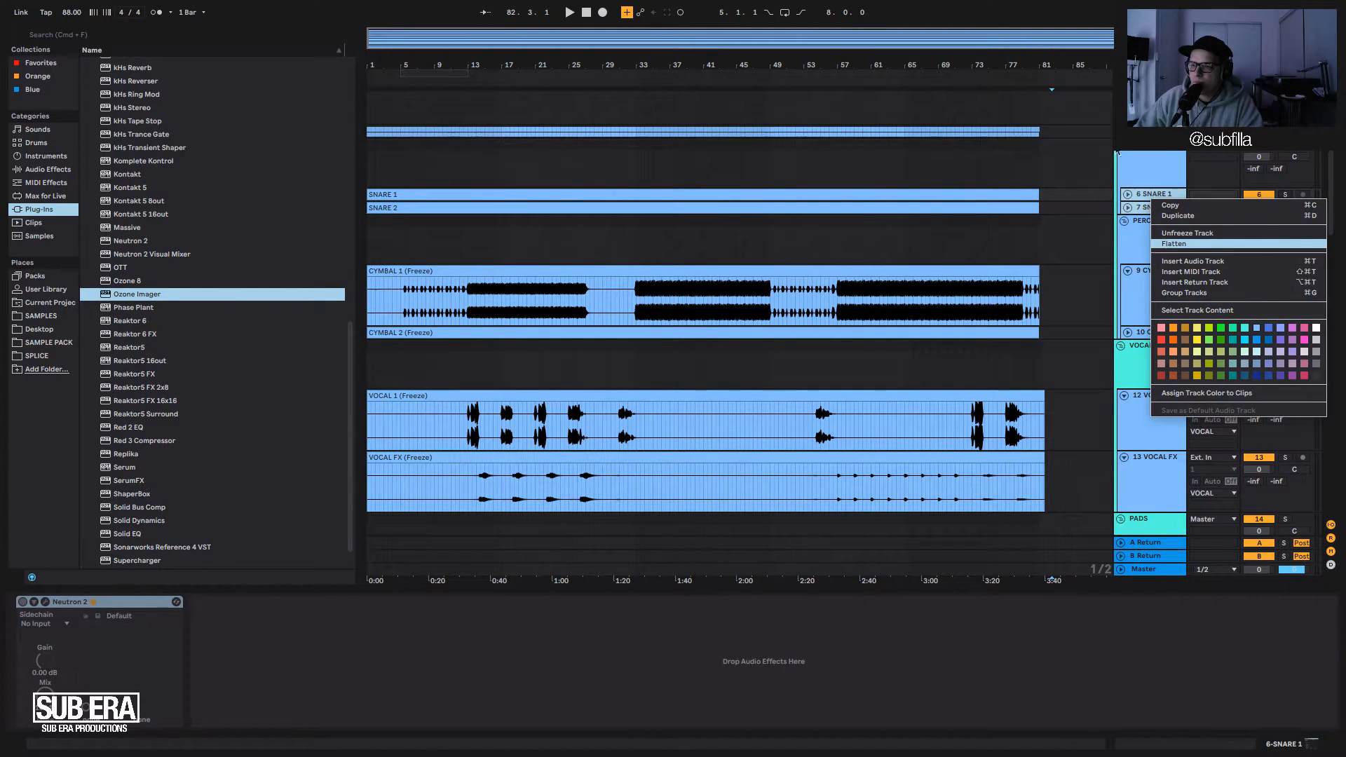
left_click(1176, 244)
Recolor the MAIN KICK and INTRO KICK tracks turquoise to match the VOCAL group.
scroll(1128, 155, "up", 5)
left_click(1148, 210)
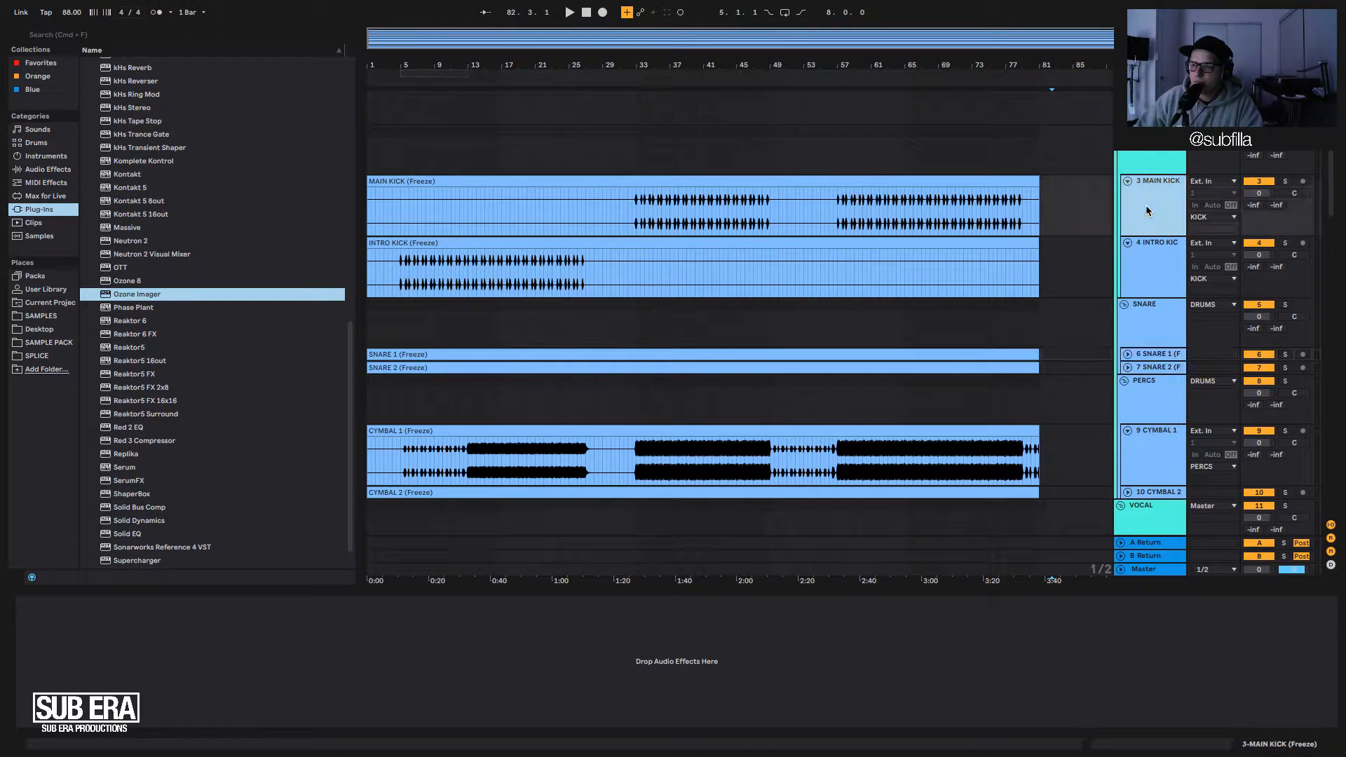
left_click(1150, 249, "shift")
right_click(1150, 247)
left_click(1062, 287)
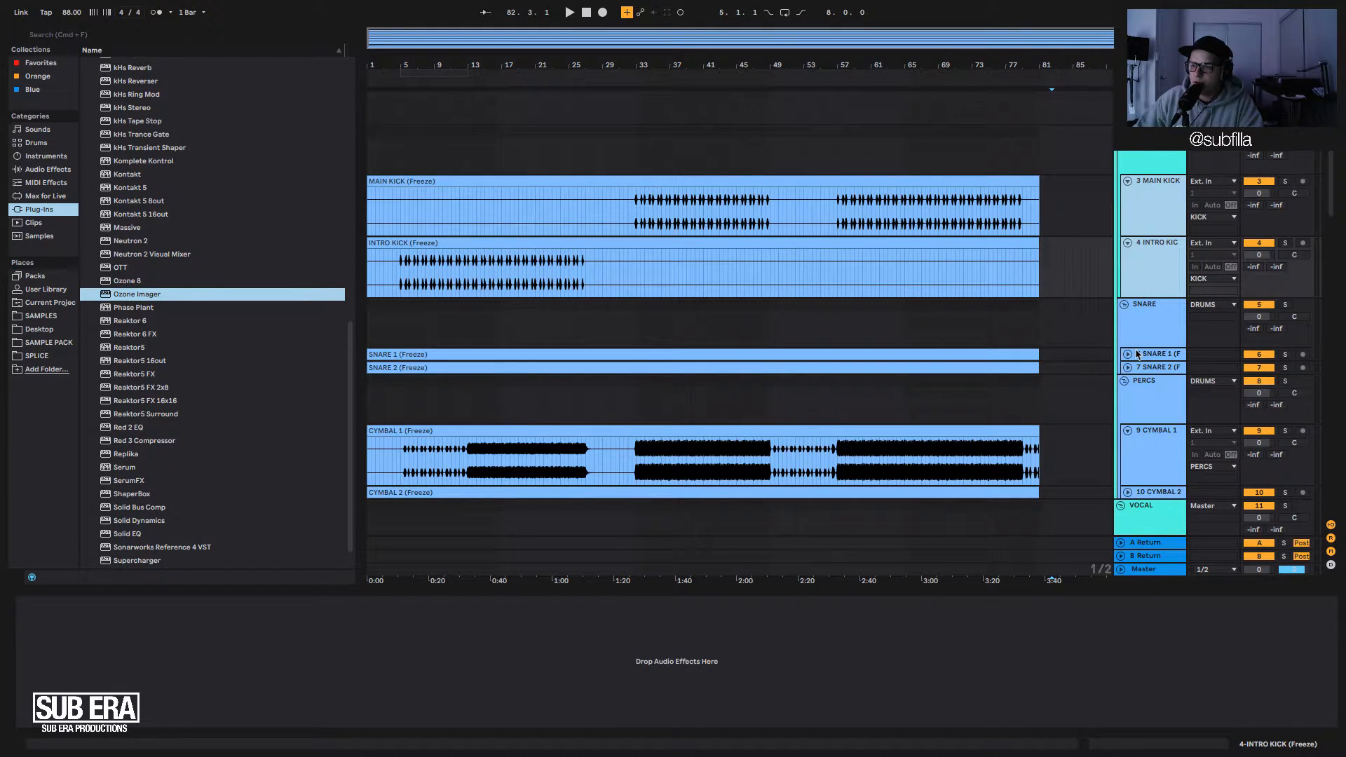
right_click(1152, 218)
left_click(1248, 336)
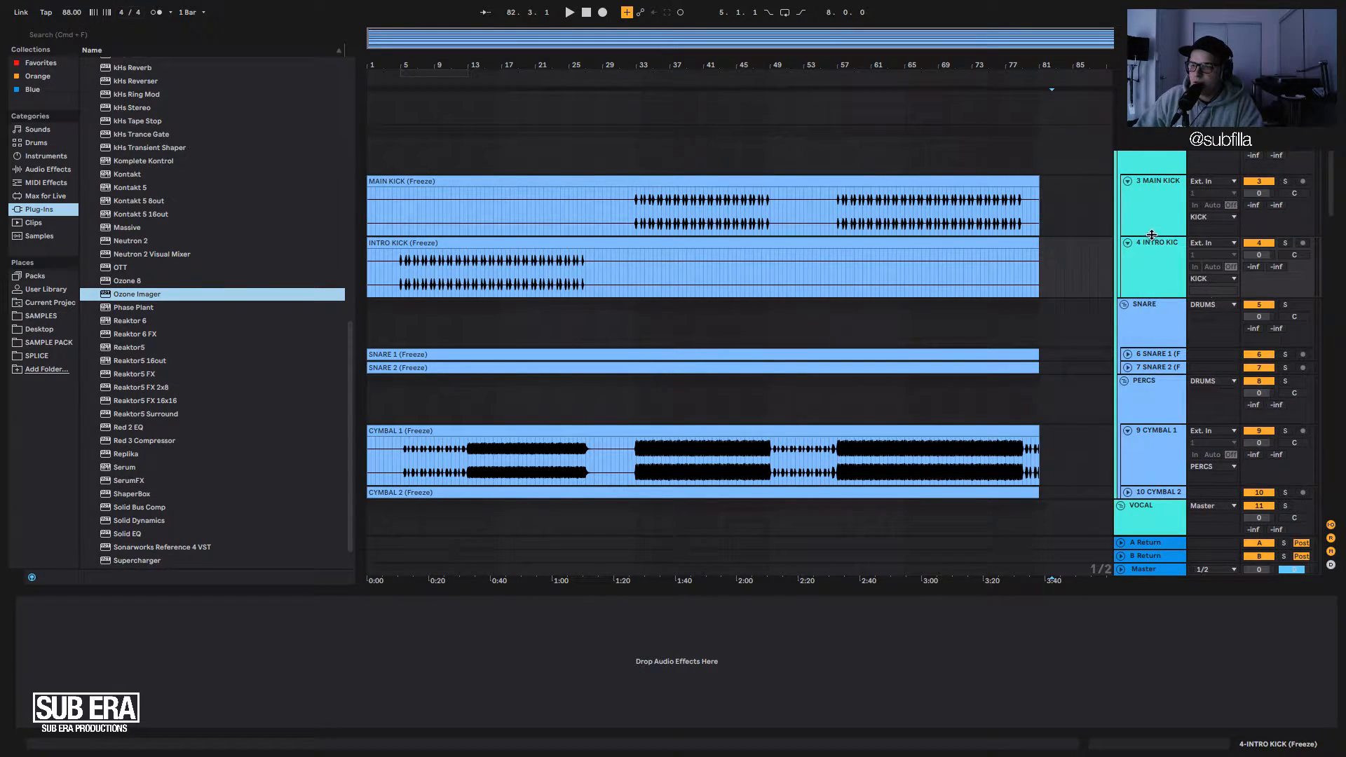
Recolor the SNARE and PERCS groups and the SNARE 1 and SNARE 2 tracks turquoise.
scroll(1150, 322, "down", 2)
left_click(1141, 319)
right_click(1141, 319)
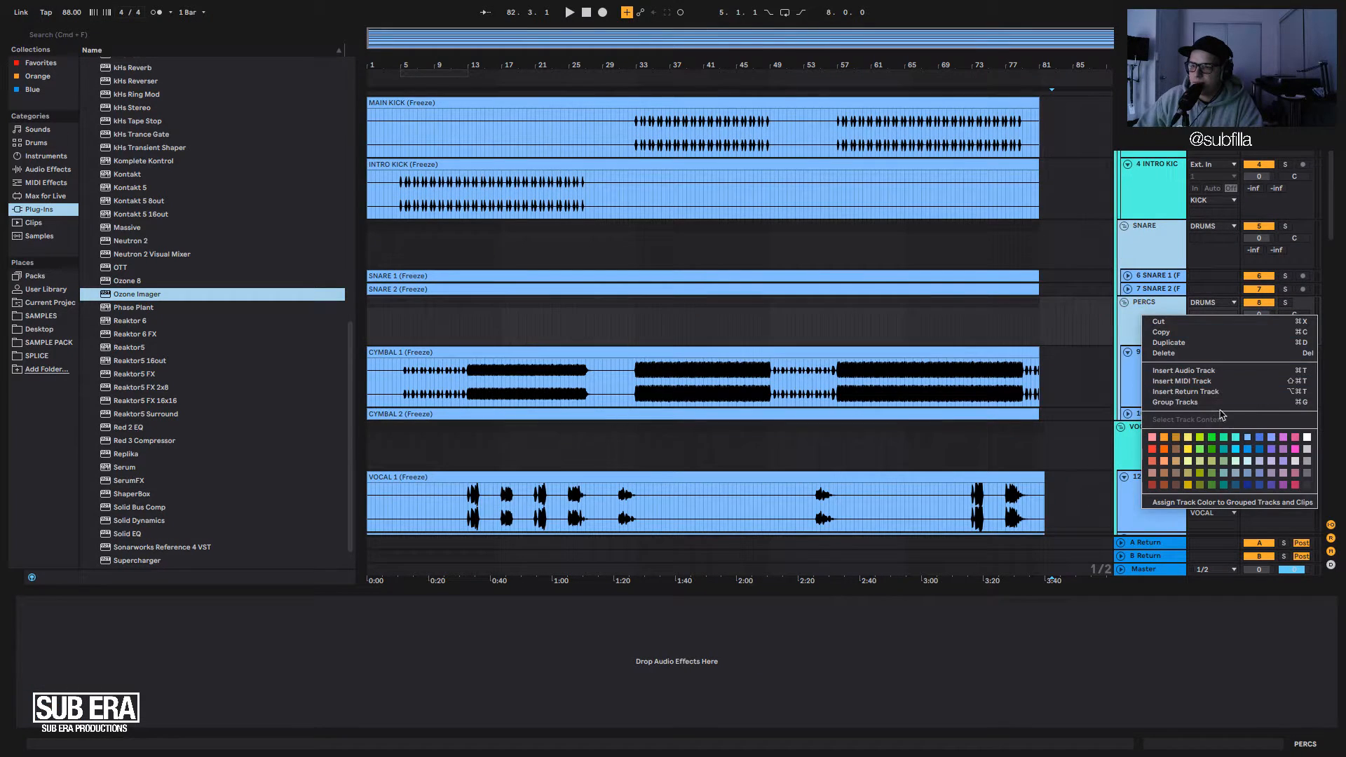
left_click(1231, 431)
left_click(1149, 281)
left_click(1150, 289, "shift")
right_click(1151, 289)
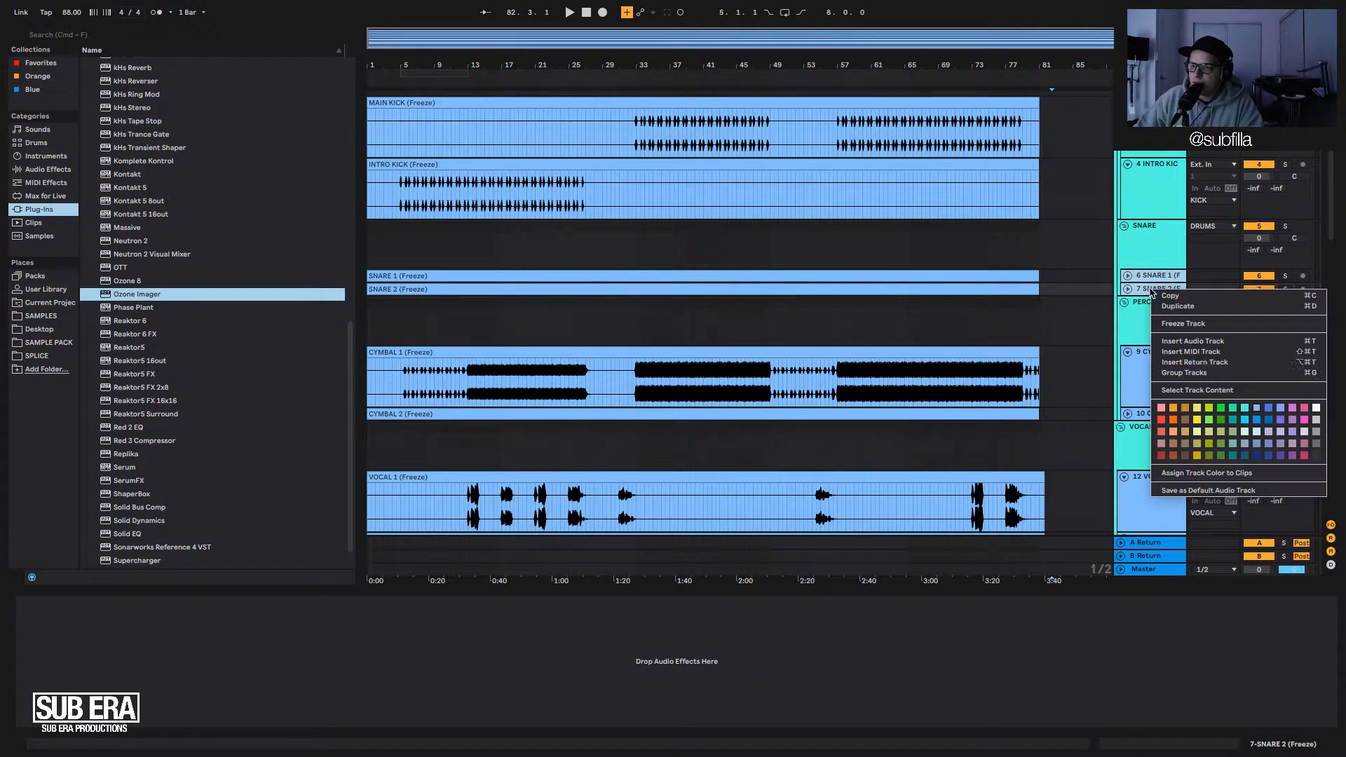
left_click(1244, 410)
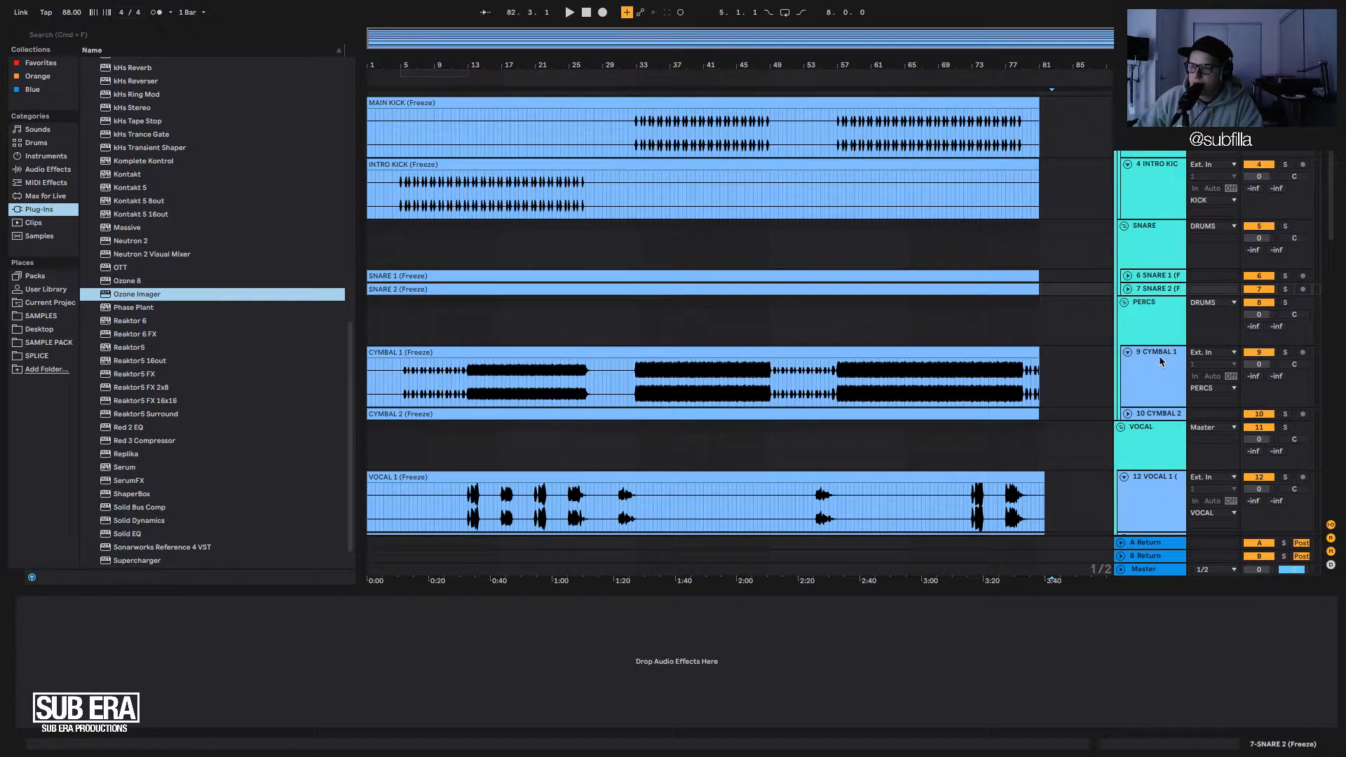
Recolor the CYMBAL 1 and CYMBAL 2 tracks turquoise like their PERCS group.
left_click(1160, 362)
left_click(1153, 413, "shift")
right_click(1154, 414)
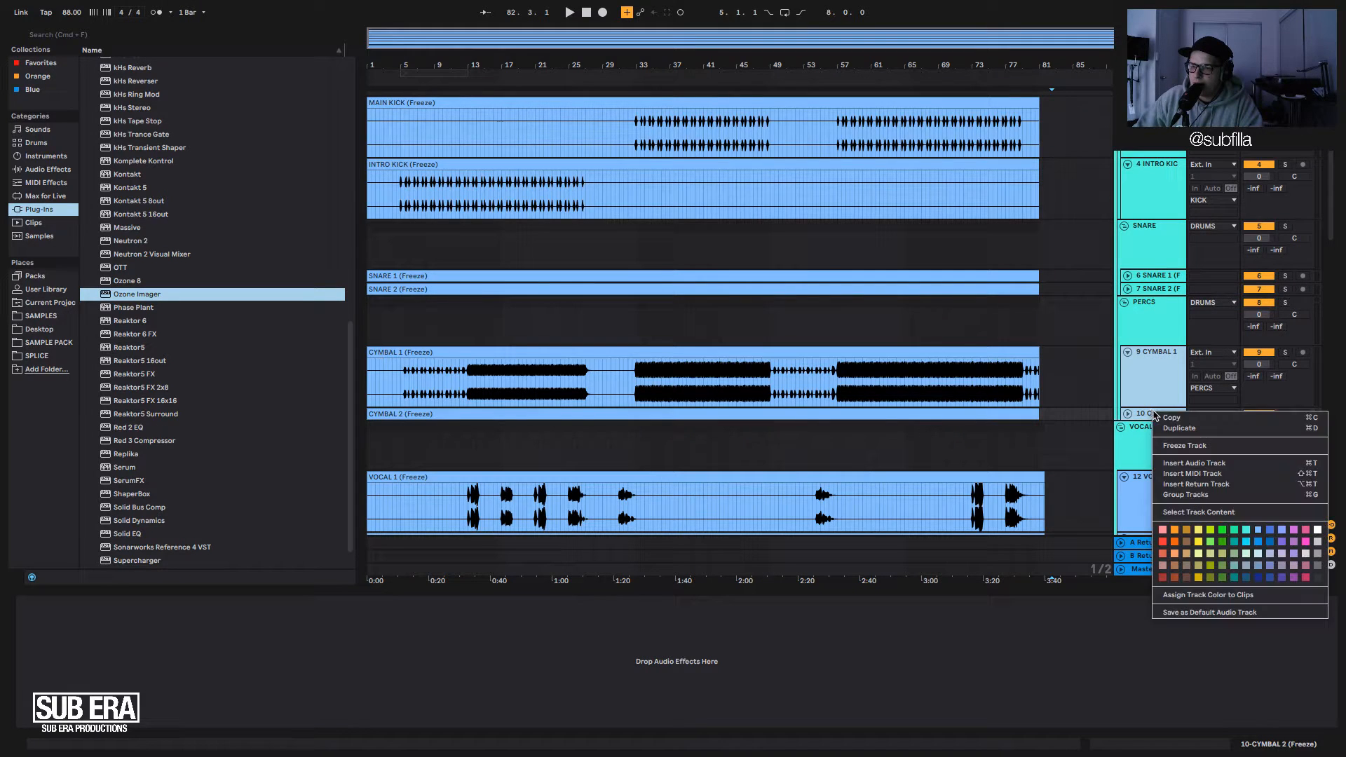
left_click(1243, 533)
Recolor the VOCAL 1 and VOCAL FX tracks turquoise like their VOCAL group.
scroll(1133, 450, "down", 4)
left_click(1143, 340)
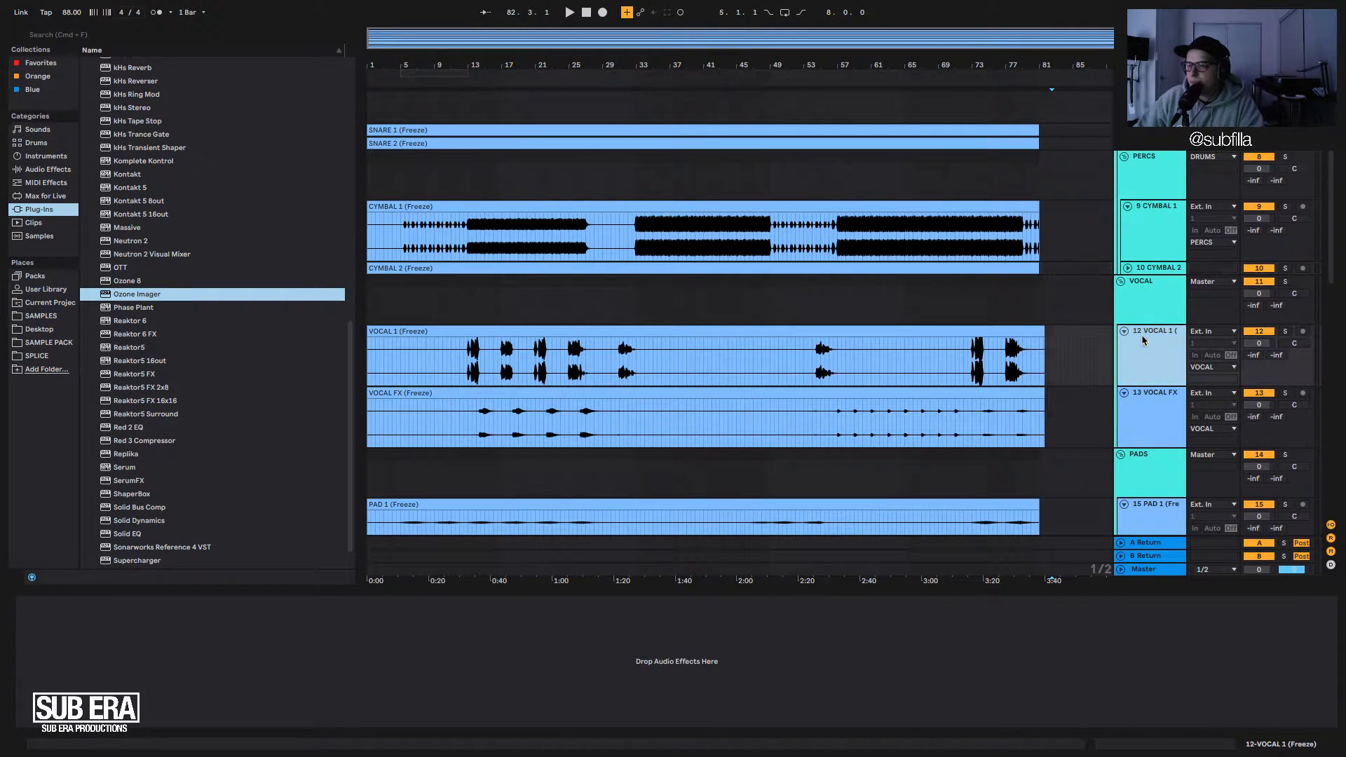
left_click(1152, 415, "shift")
right_click(1153, 416)
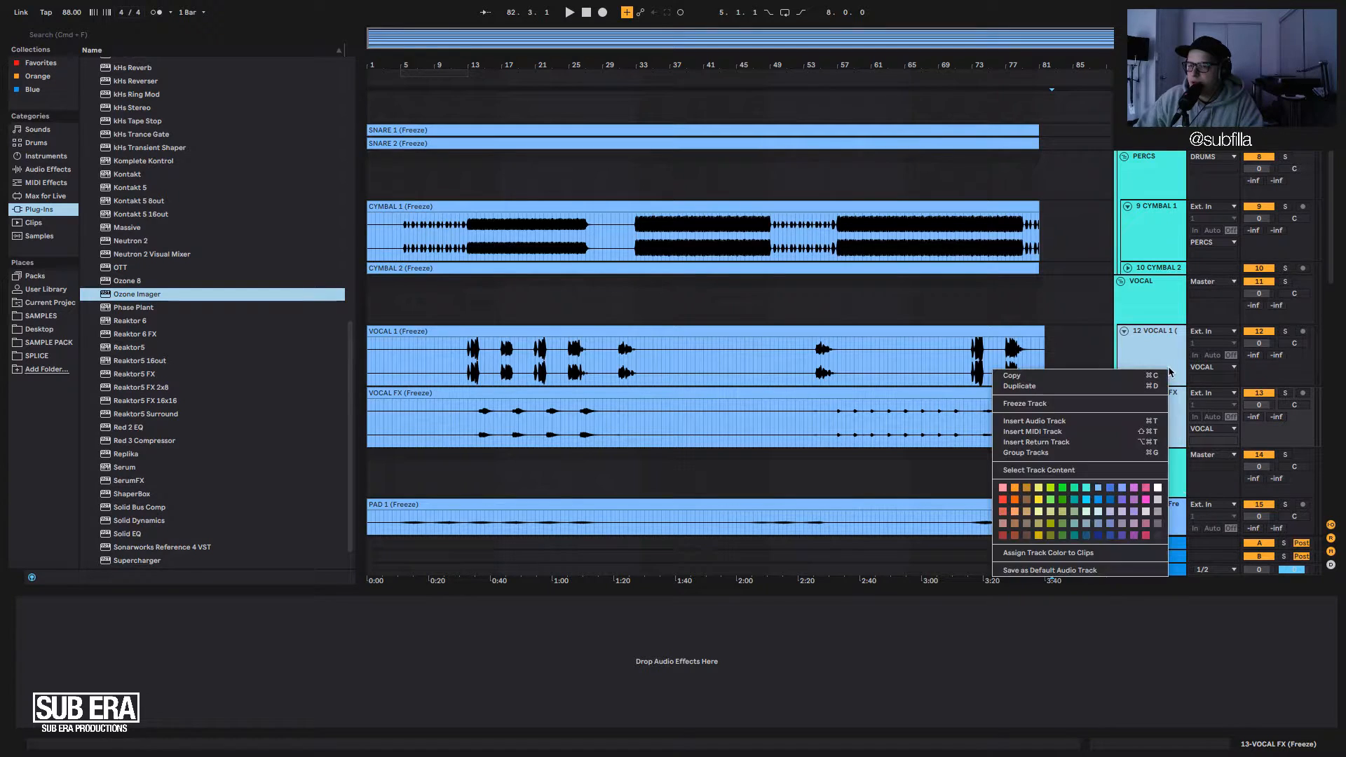
left_click(1086, 489)
Recolor the PAD 1, PAD 2 and PAD 3 tracks turquoise like their PADS group.
scroll(1140, 338, "down", 7)
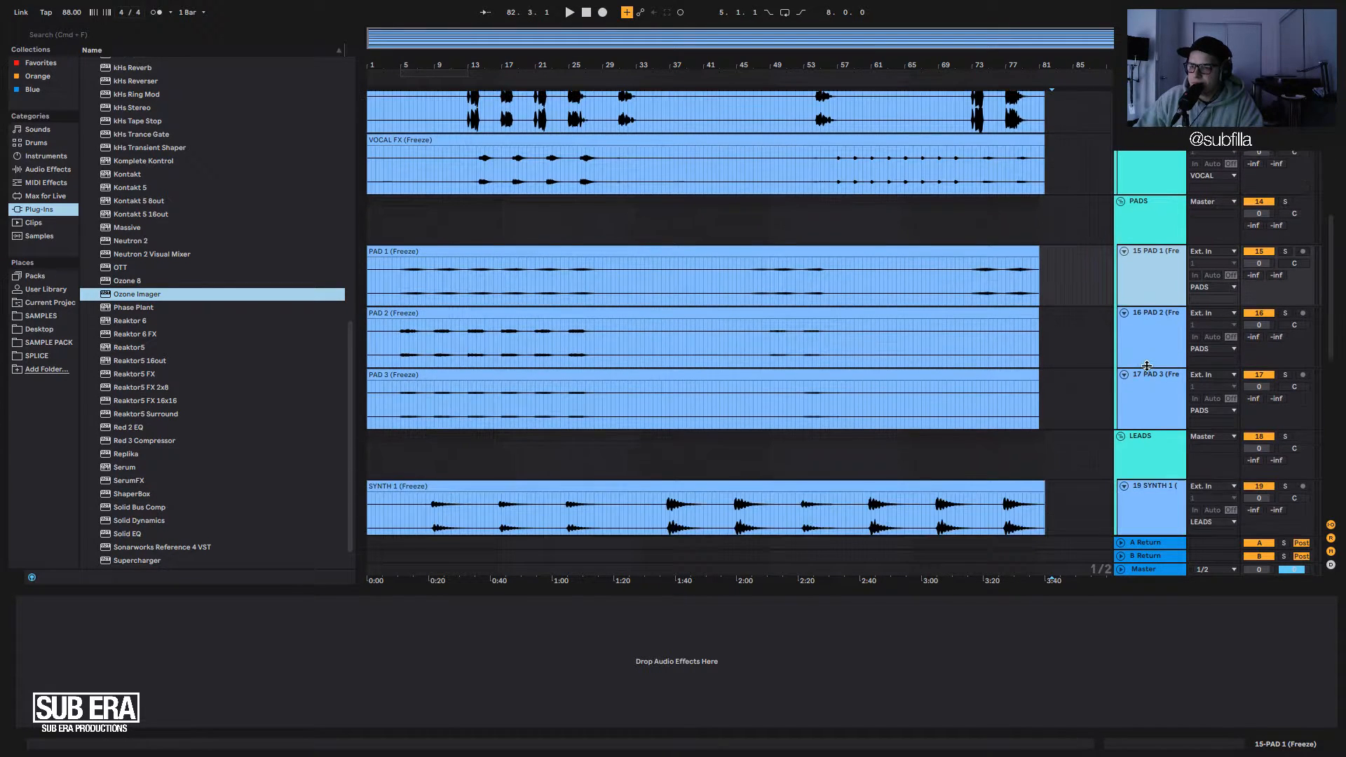
left_click(1154, 409)
right_click(1154, 409)
left_click(1243, 520)
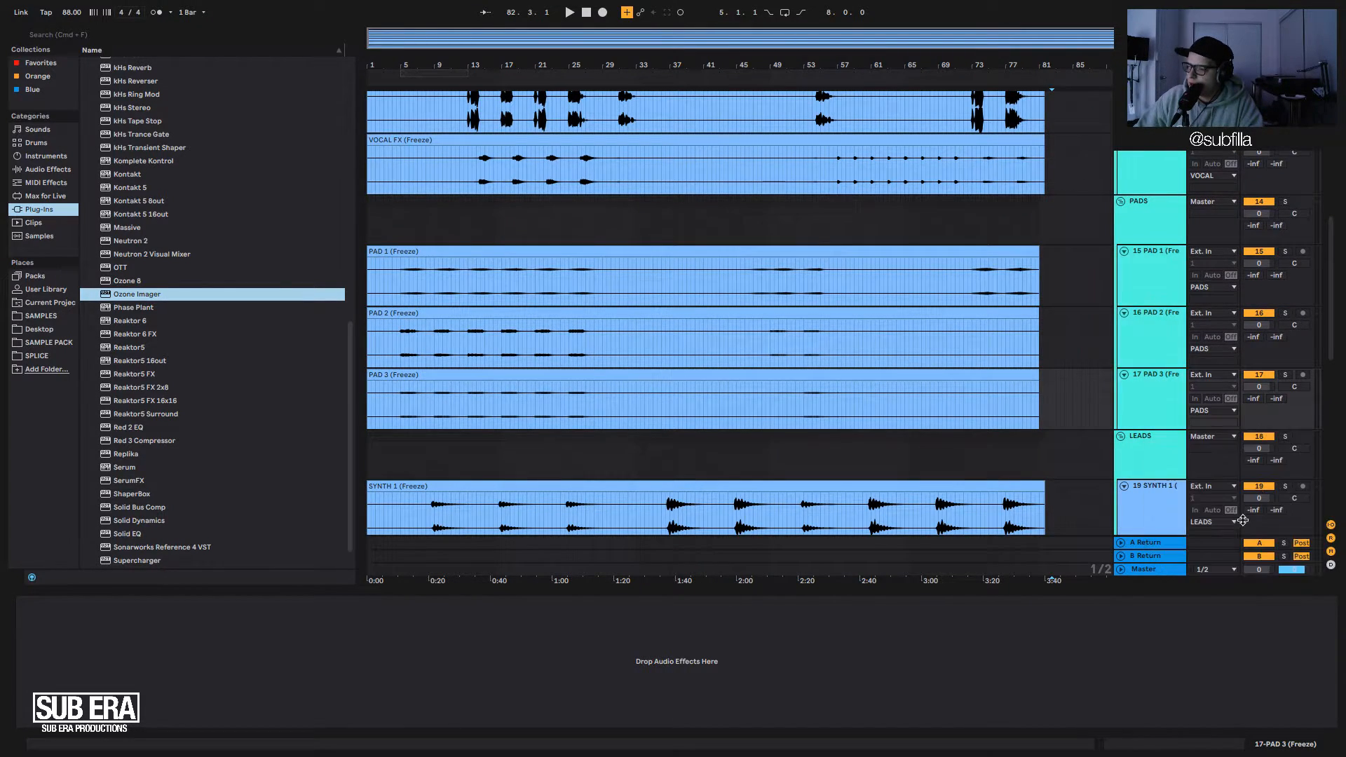
Recolor the four tracks in the LEADS group, from SYNTH 1 through SYNTH 3, turquoise.
scroll(1115, 416, "down", 3)
left_click(1144, 380)
scroll(1143, 376, "down", 5)
left_click(1175, 432, "shift")
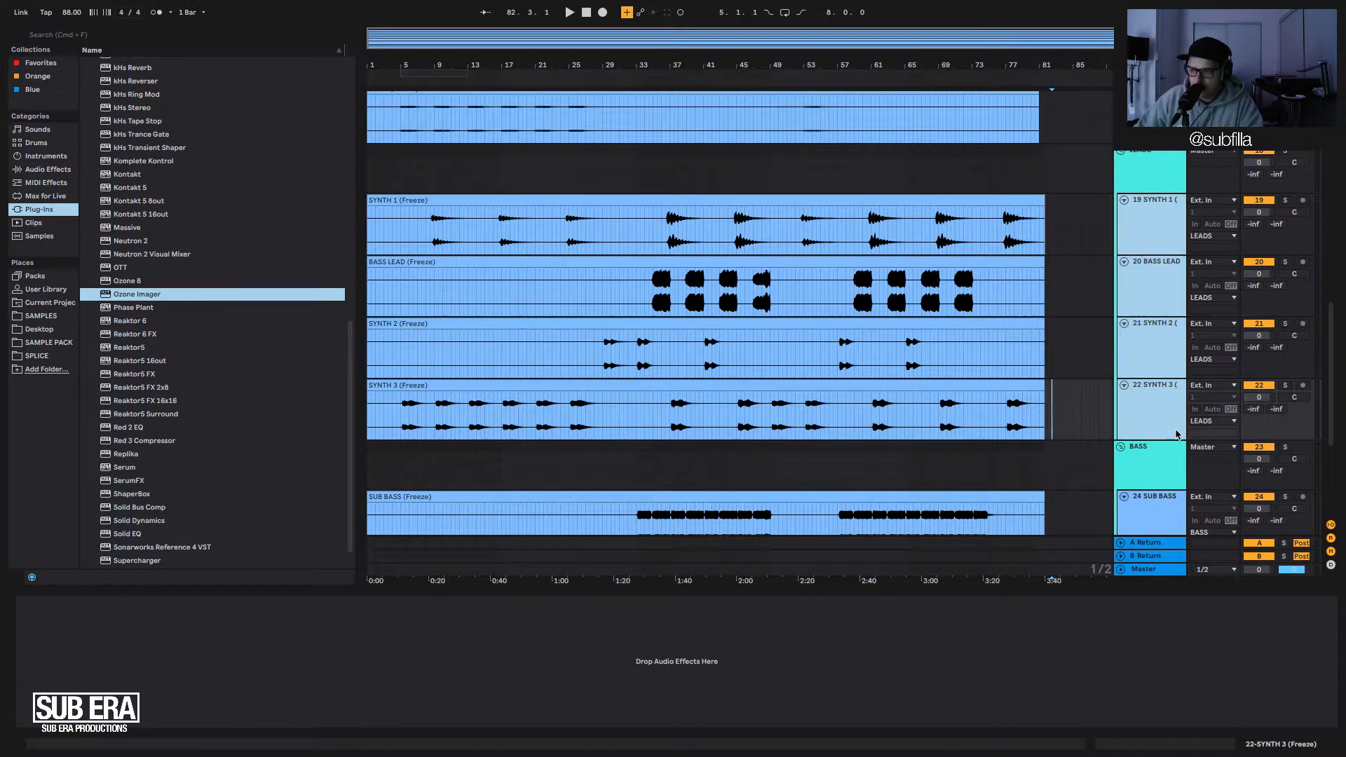
right_click(1171, 425)
left_click(1085, 545)
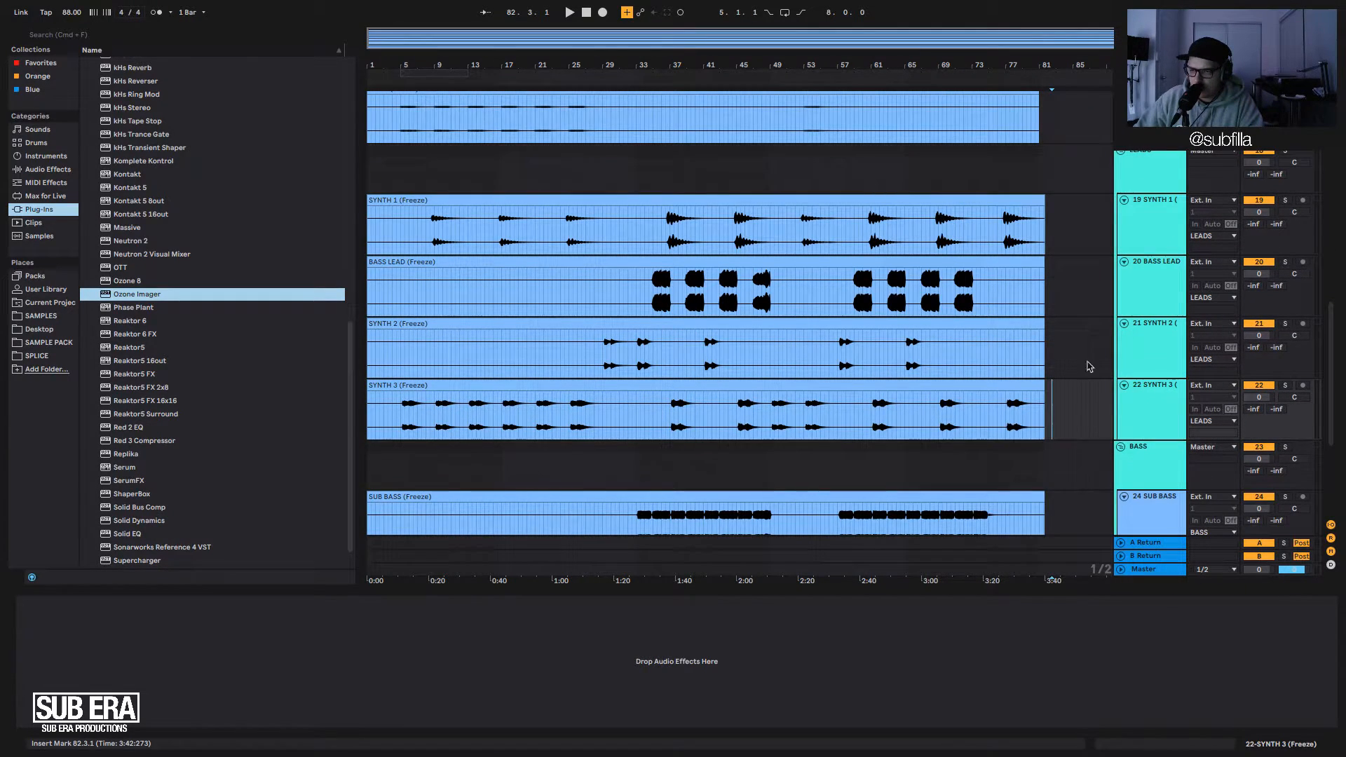
Recolor the SUB BASS track turquoise like its BASS group.
scroll(1150, 372, "down", 4)
left_click(1157, 376)
right_click(1157, 376)
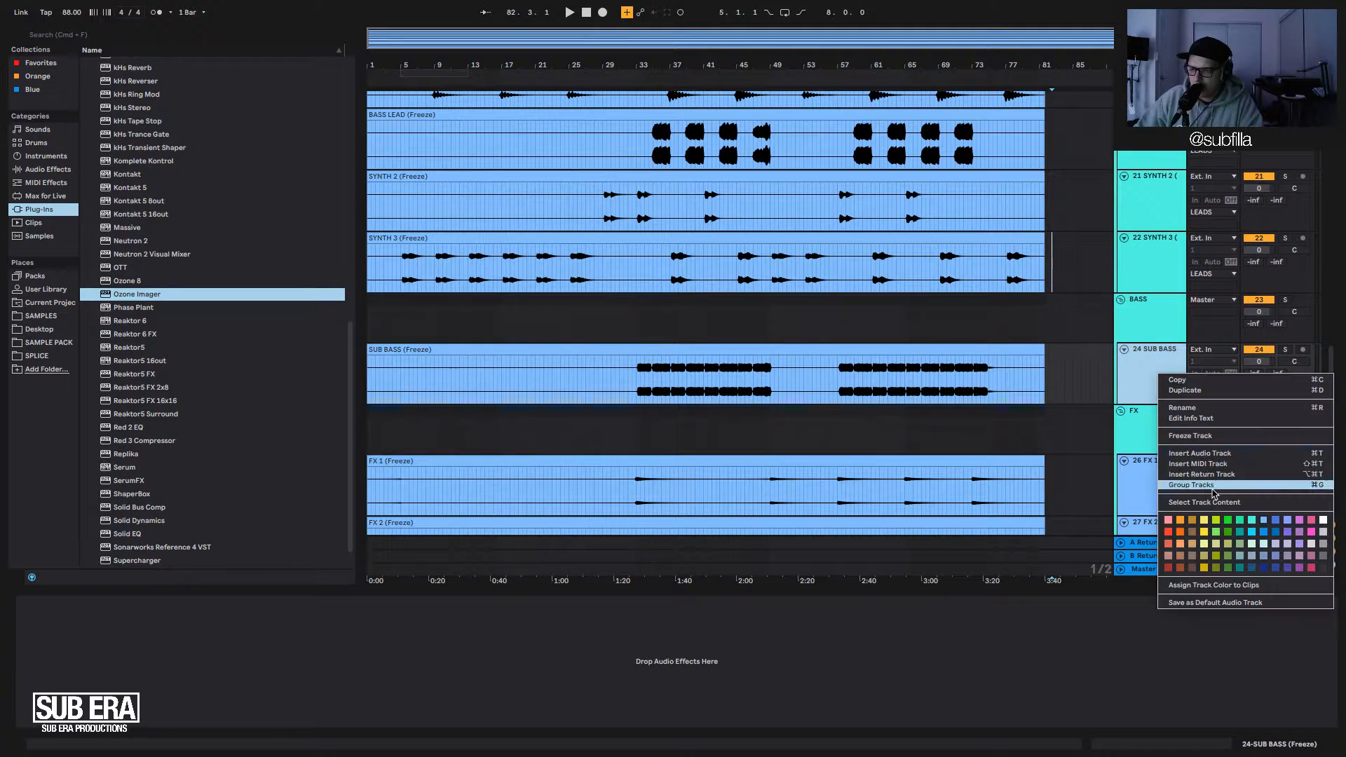
left_click(1252, 526)
Recolor the FX 1 and FX 2 tracks turquoise like their FX group.
scroll(1136, 387, "down", 3)
left_click(1136, 388)
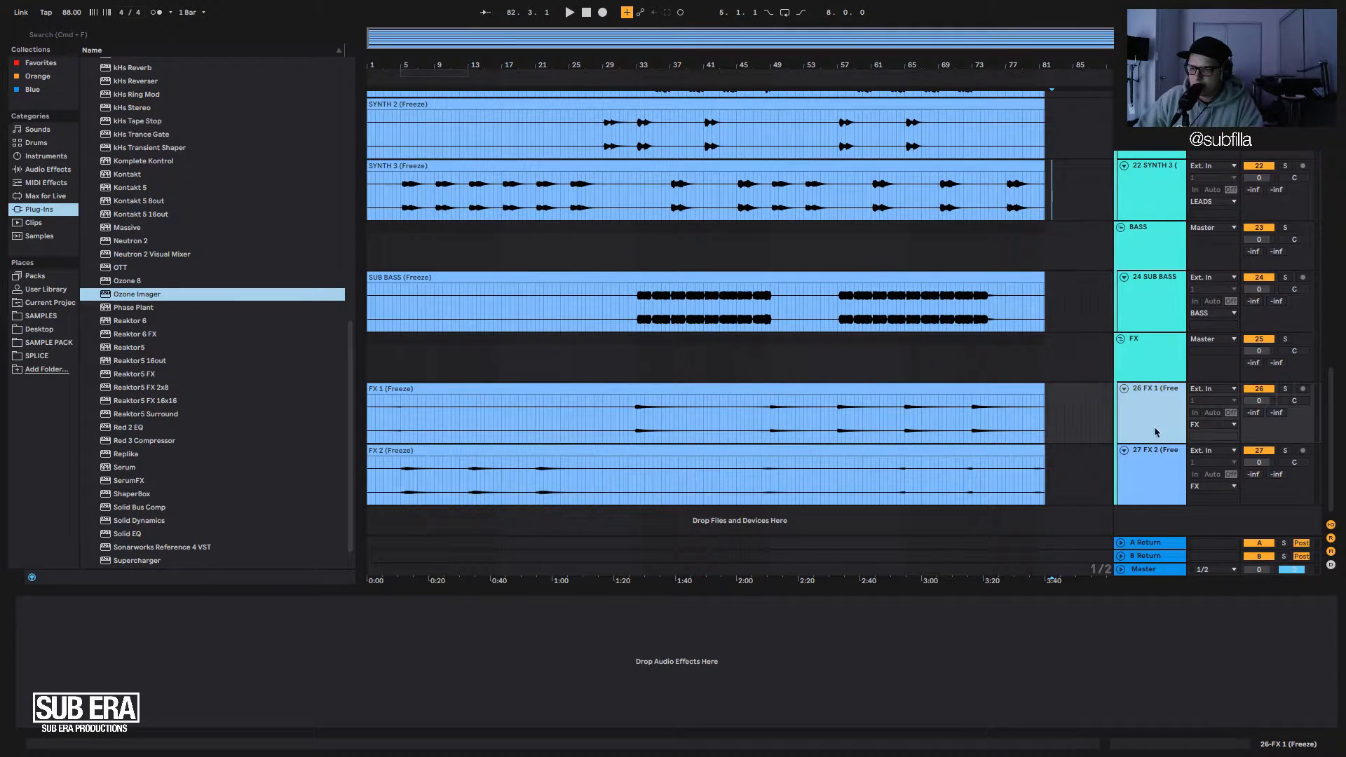
left_click(1157, 468, "shift")
right_click(1161, 468)
left_click(1256, 589)
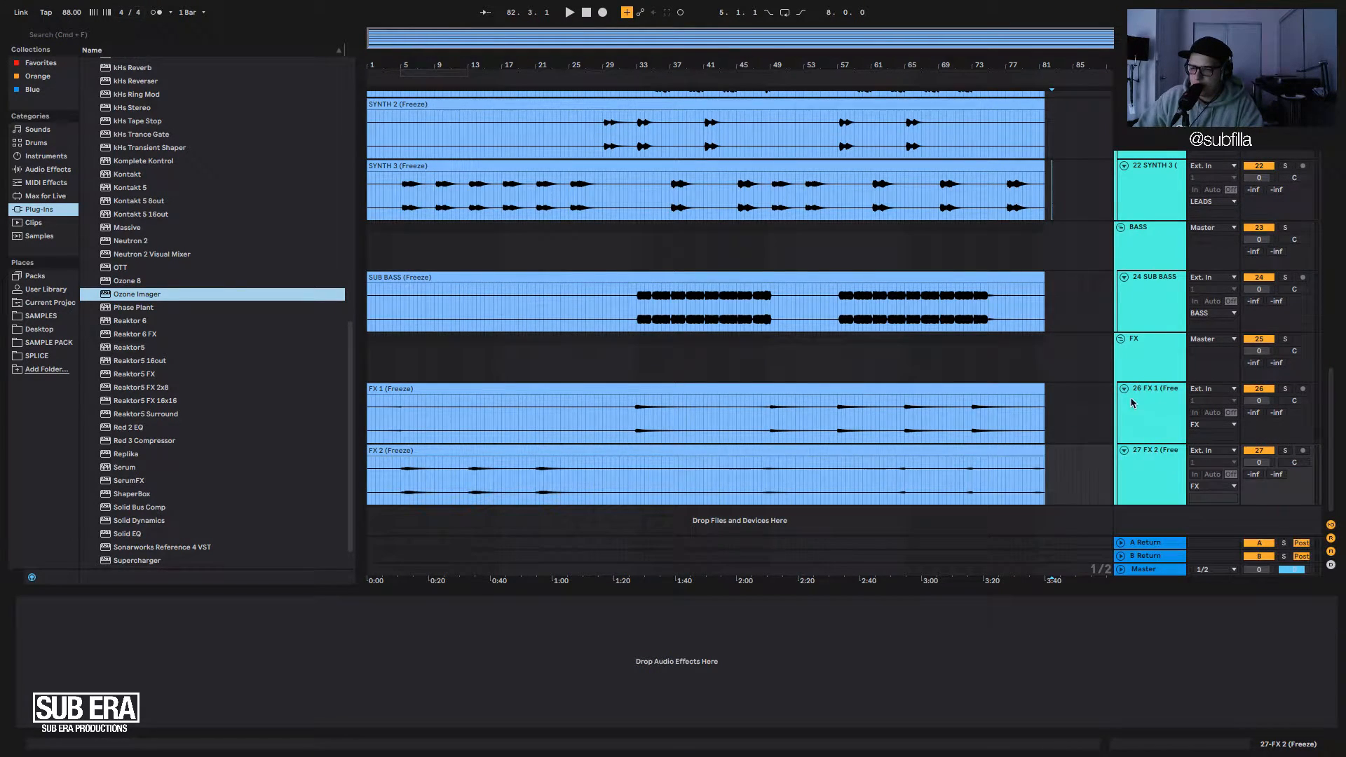
Play the arrangement from bar 32, just before the main kick enters, and stop at about bar 51.
scroll(1142, 335, "up", 15)
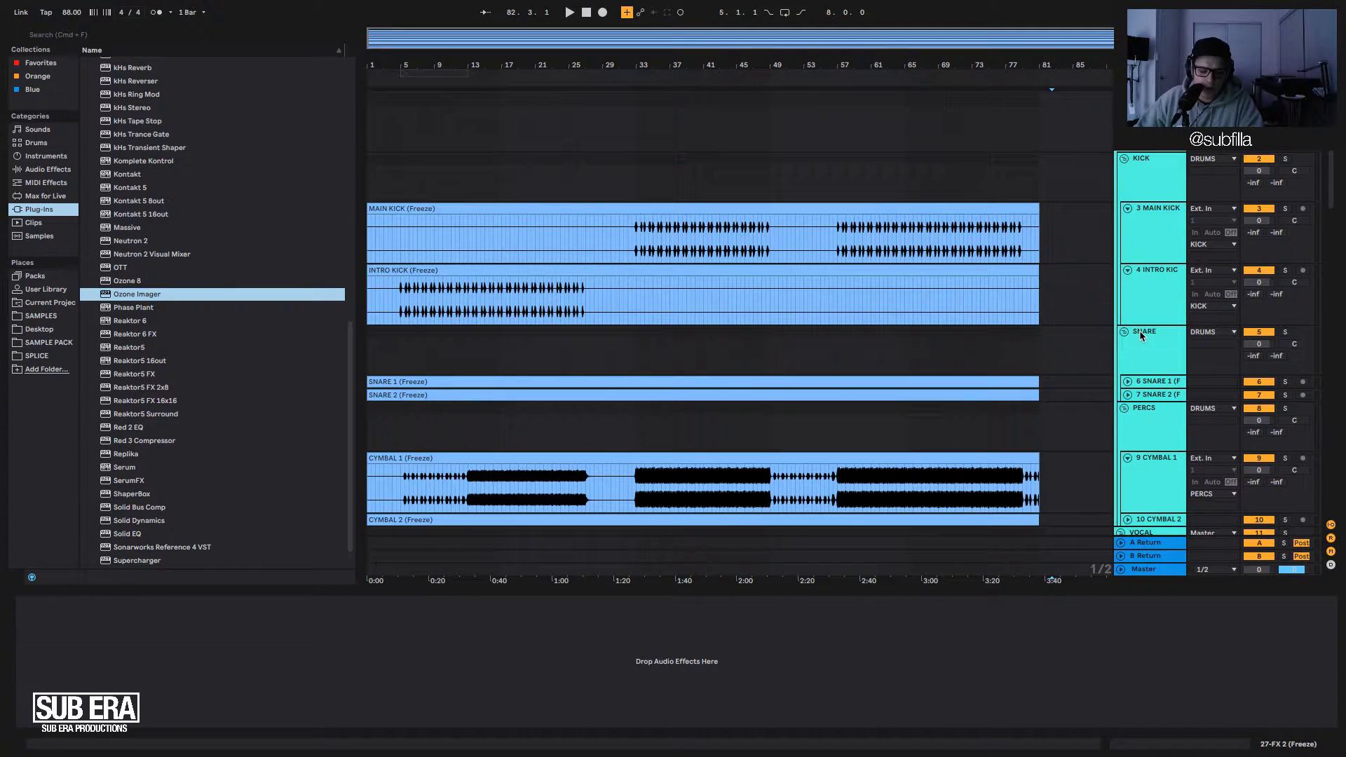
left_click(1150, 194)
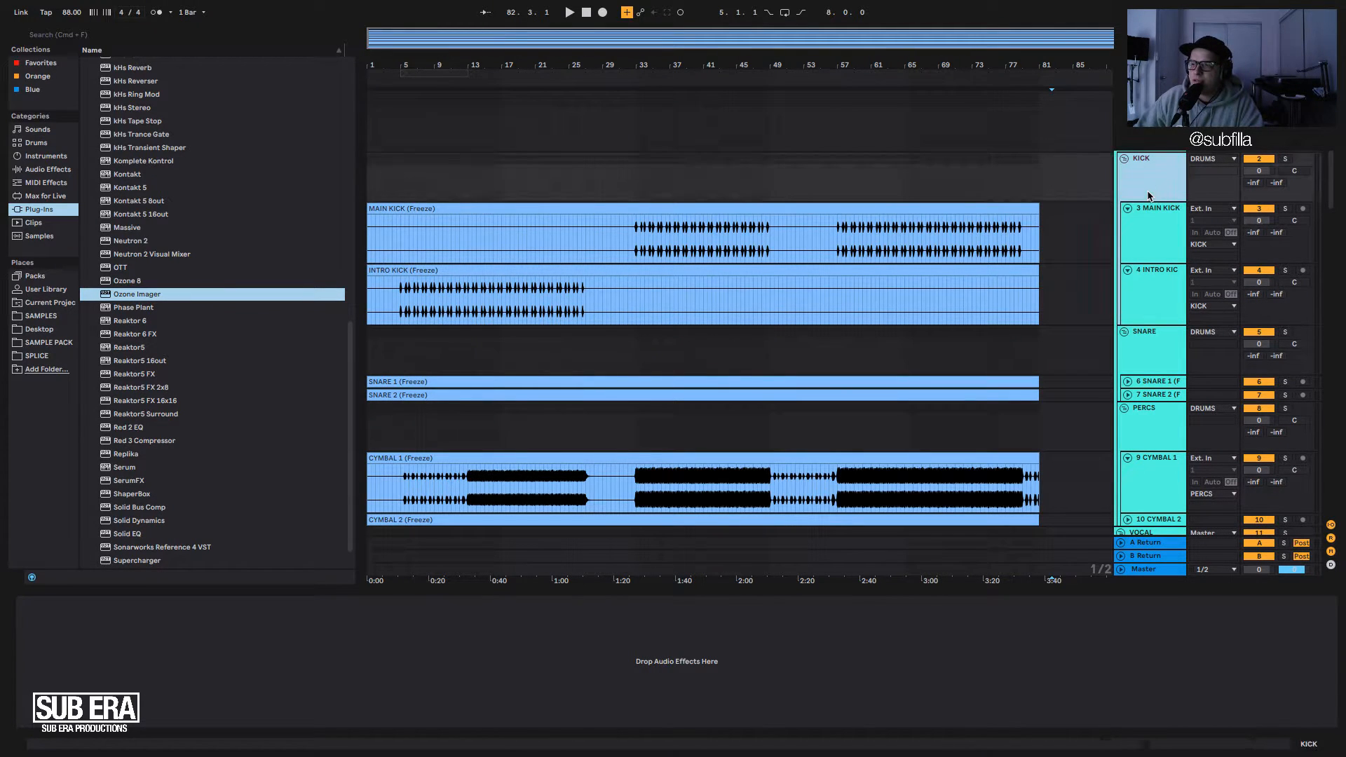
left_click(479, 179)
key("space")
key("space")
left_click(606, 182)
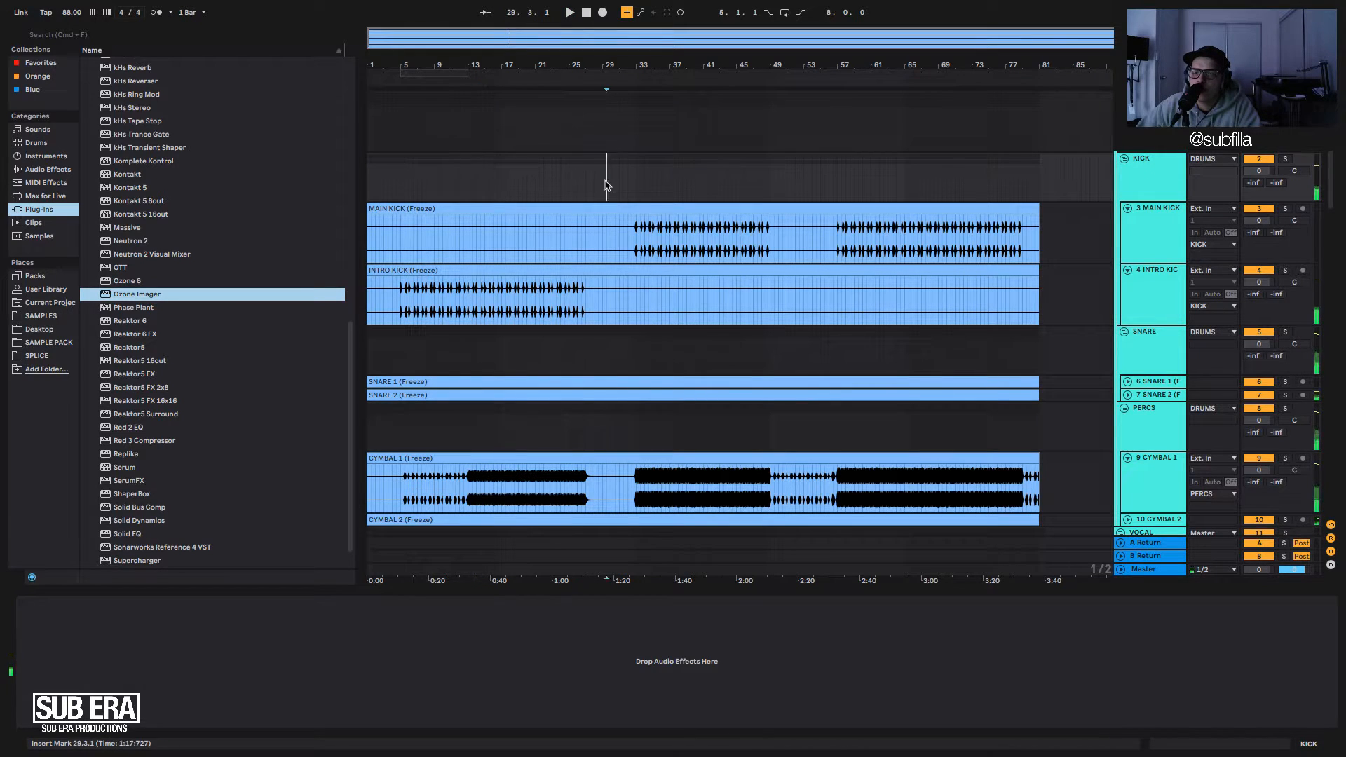
left_click(629, 180)
key("space")
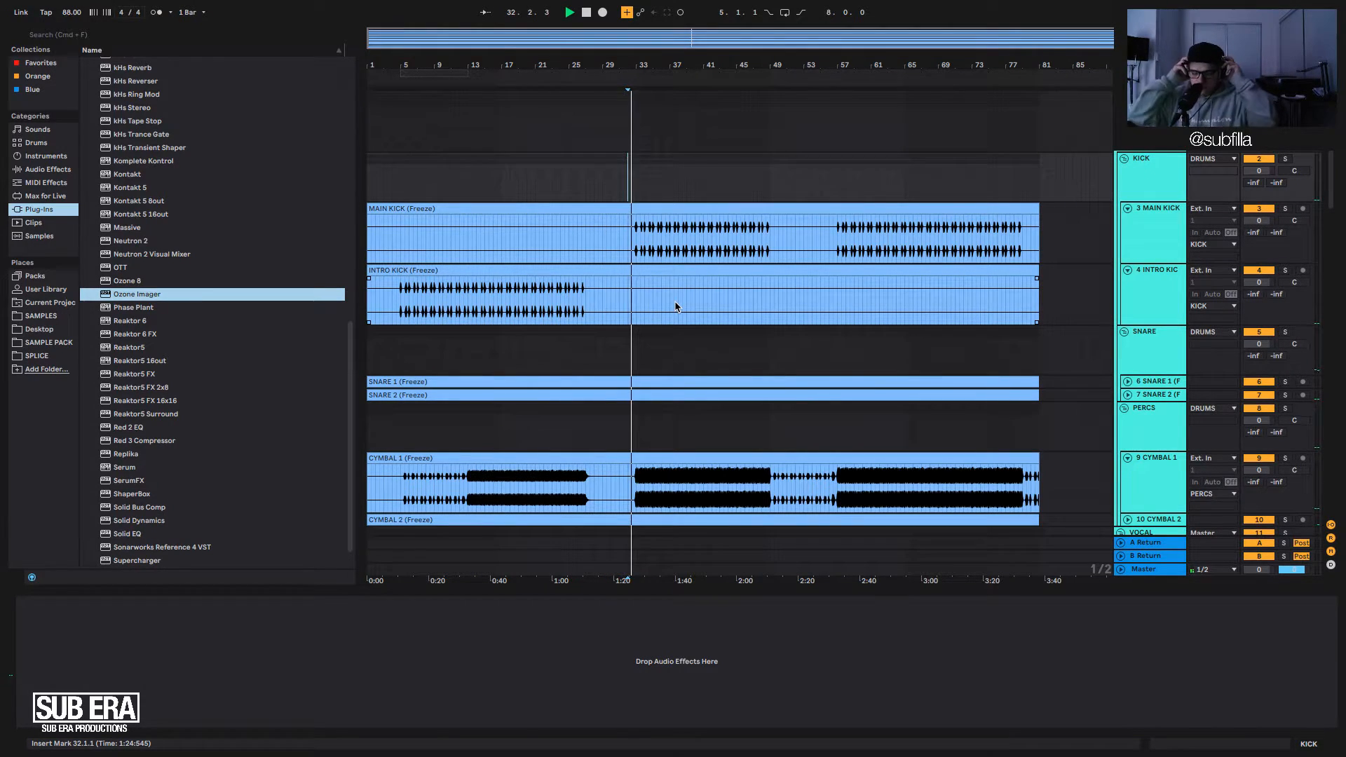
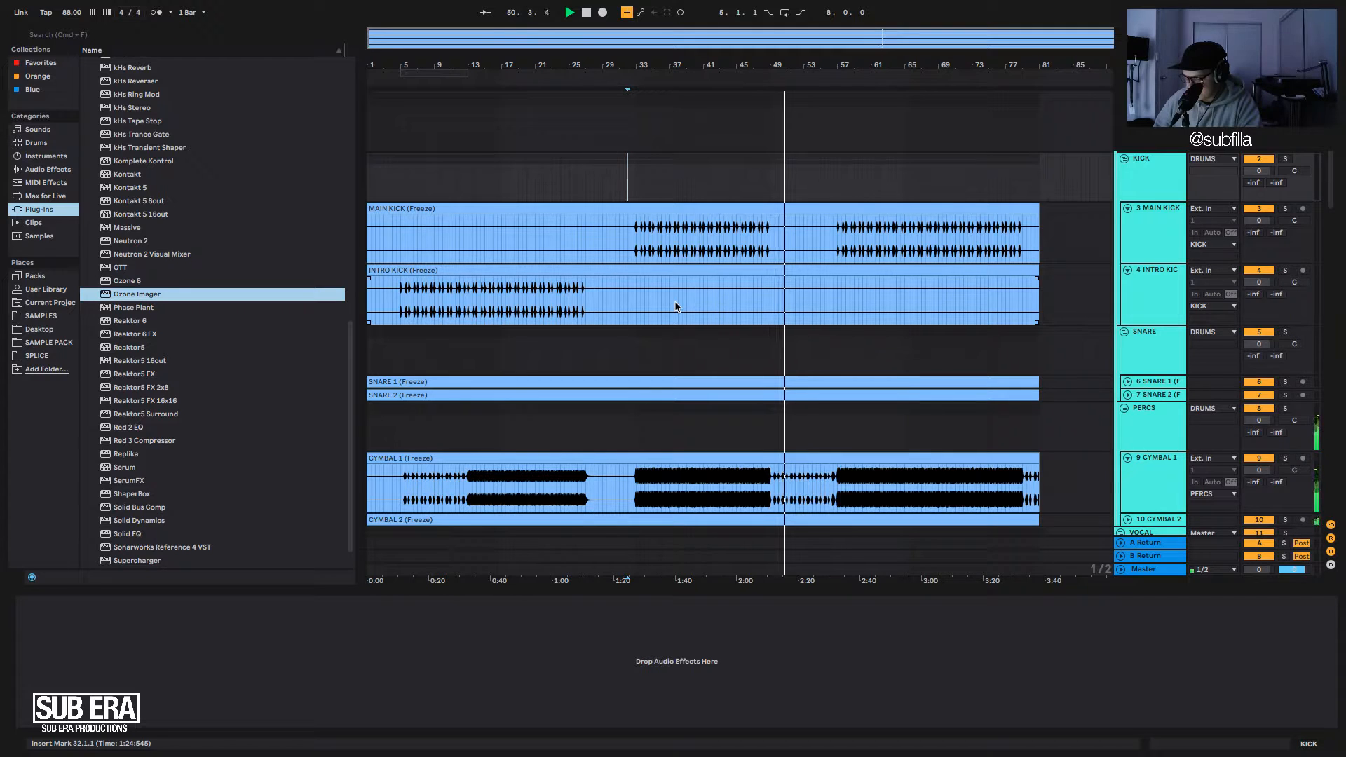
key("space")
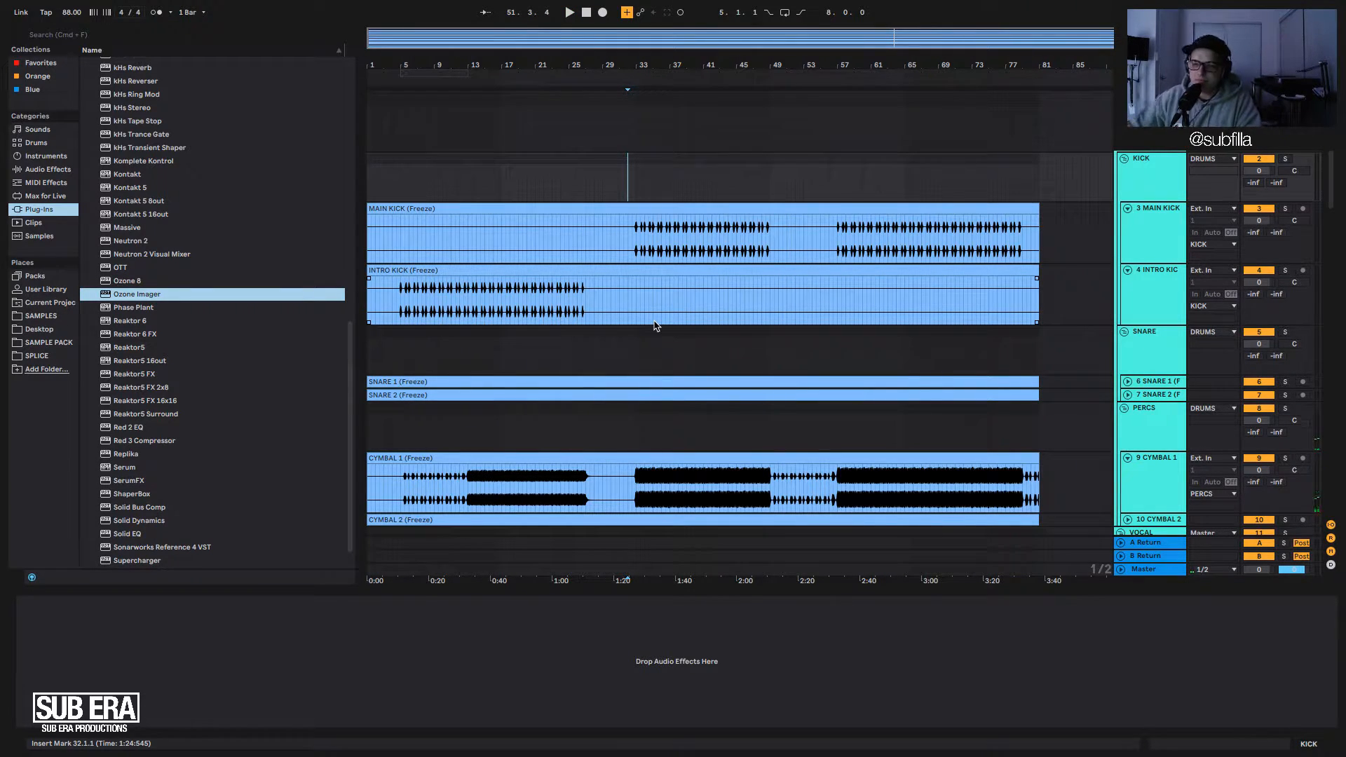
Collapse the VOCAL, PADS, LEADS, BASS and FX groups in the arrangement.
scroll(624, 273, "down", 5)
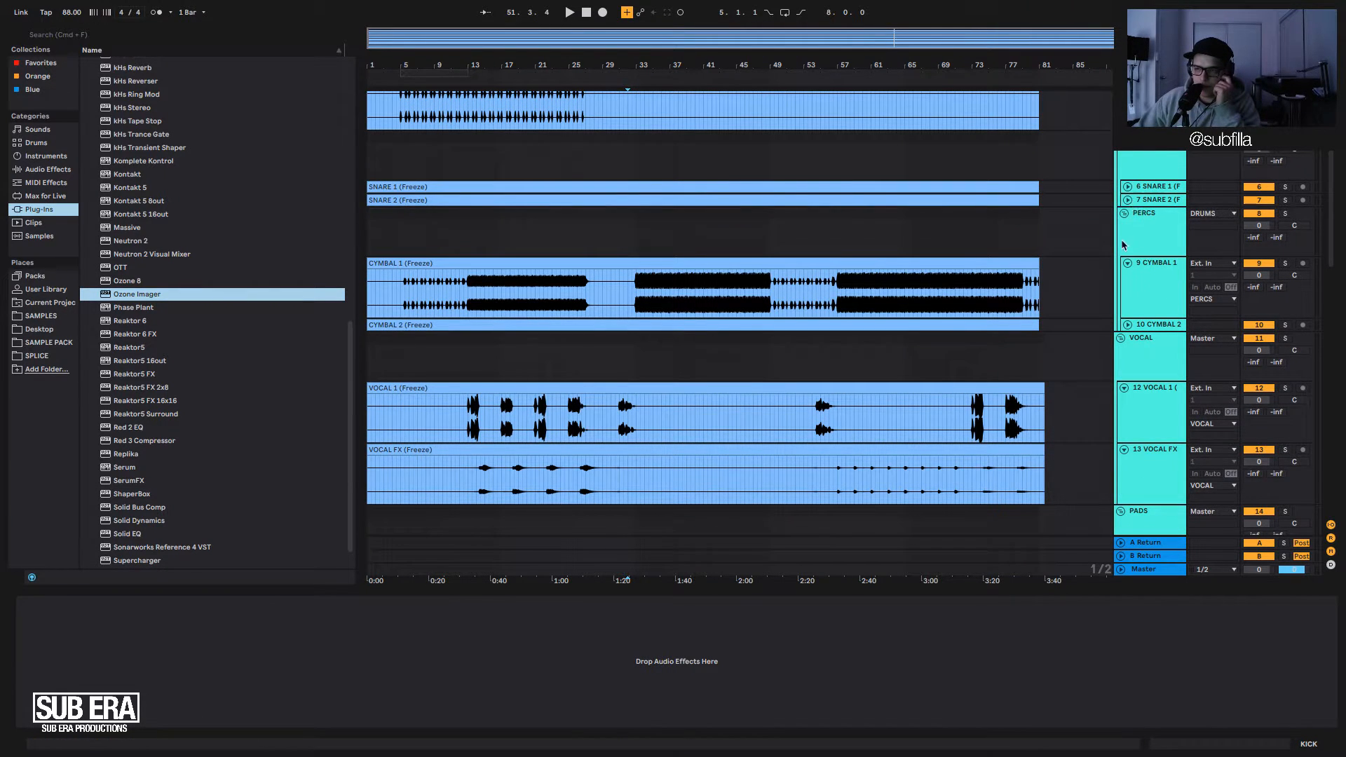
left_click(1124, 245)
left_click(1122, 338)
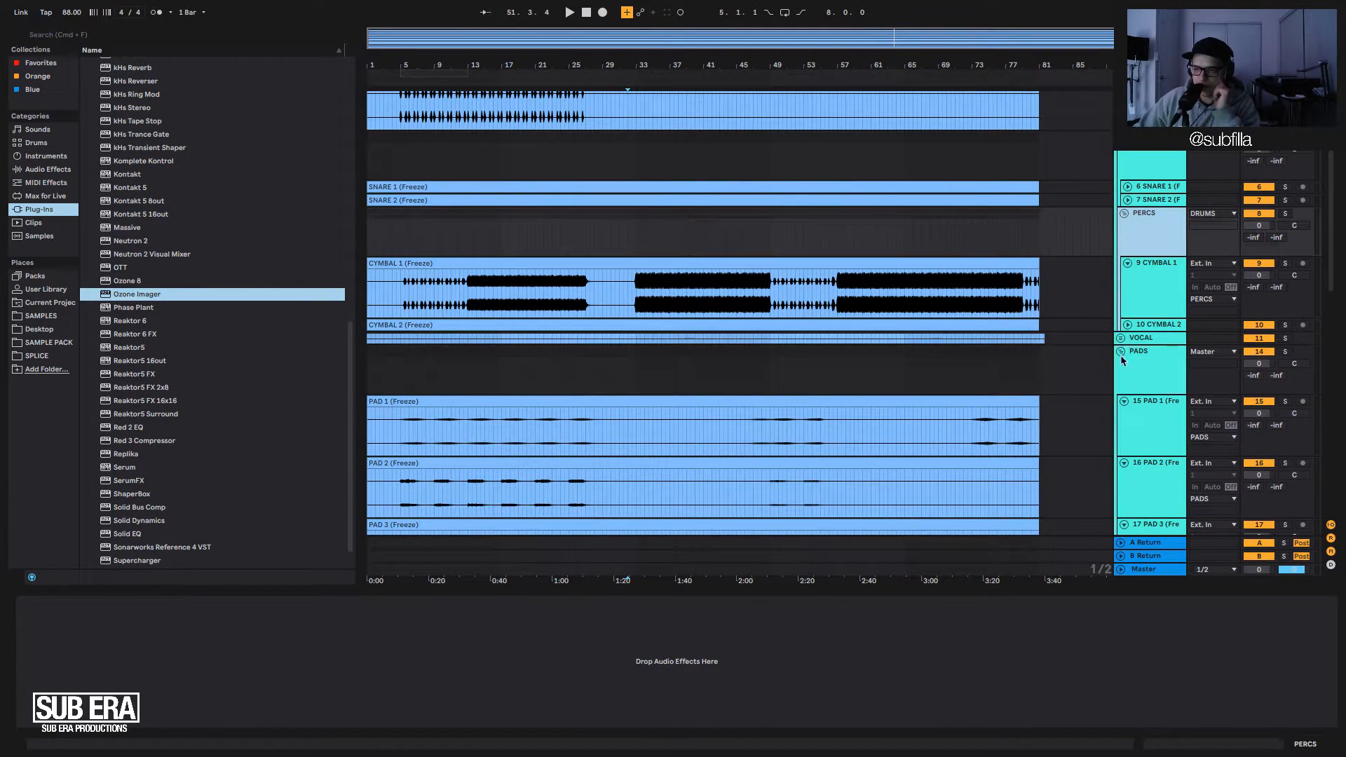
left_click(1122, 359)
left_click(1122, 351)
left_click(1126, 365)
left_click(1120, 365)
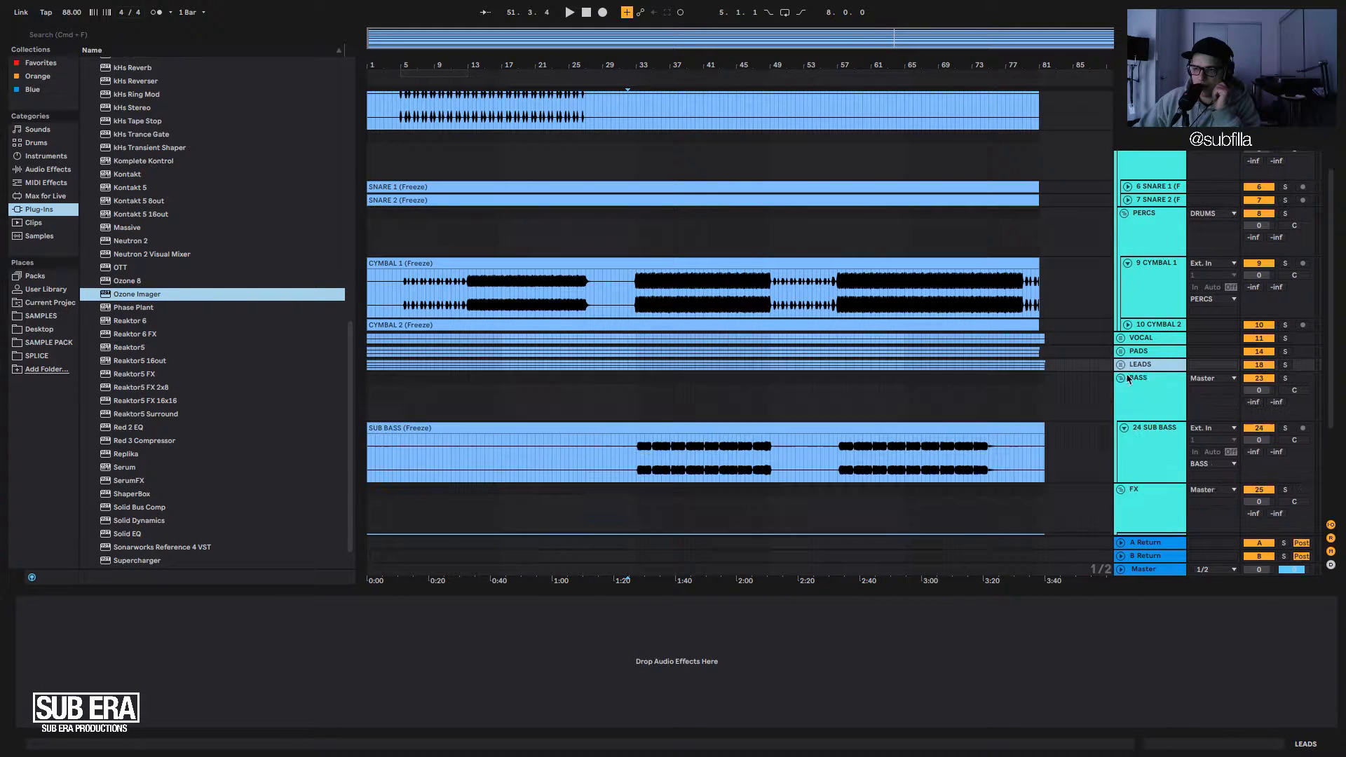
left_click(1128, 378)
left_click(1121, 378)
left_click(1138, 405)
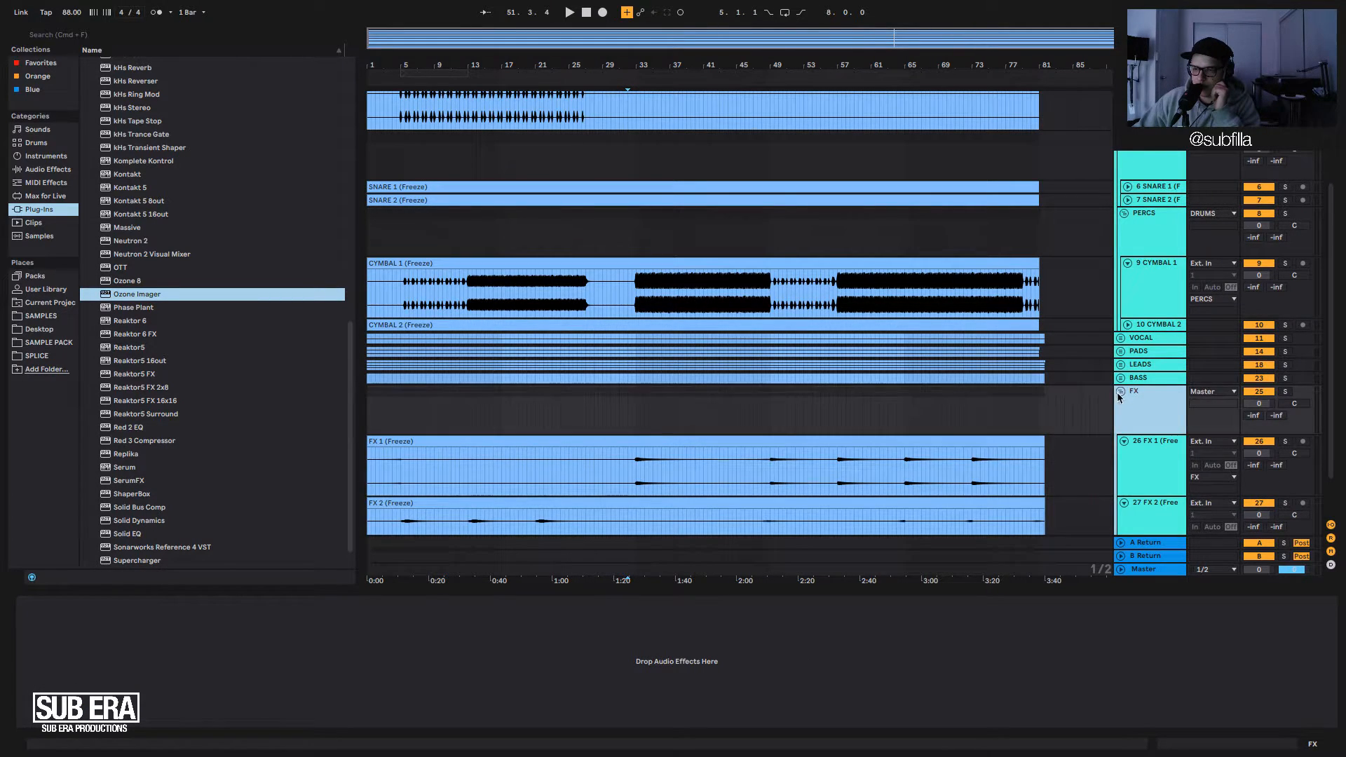
left_click(1118, 395)
Collapse the KICK, SNARE and PERCS groups inside the drums.
scroll(1126, 188, "up", 3)
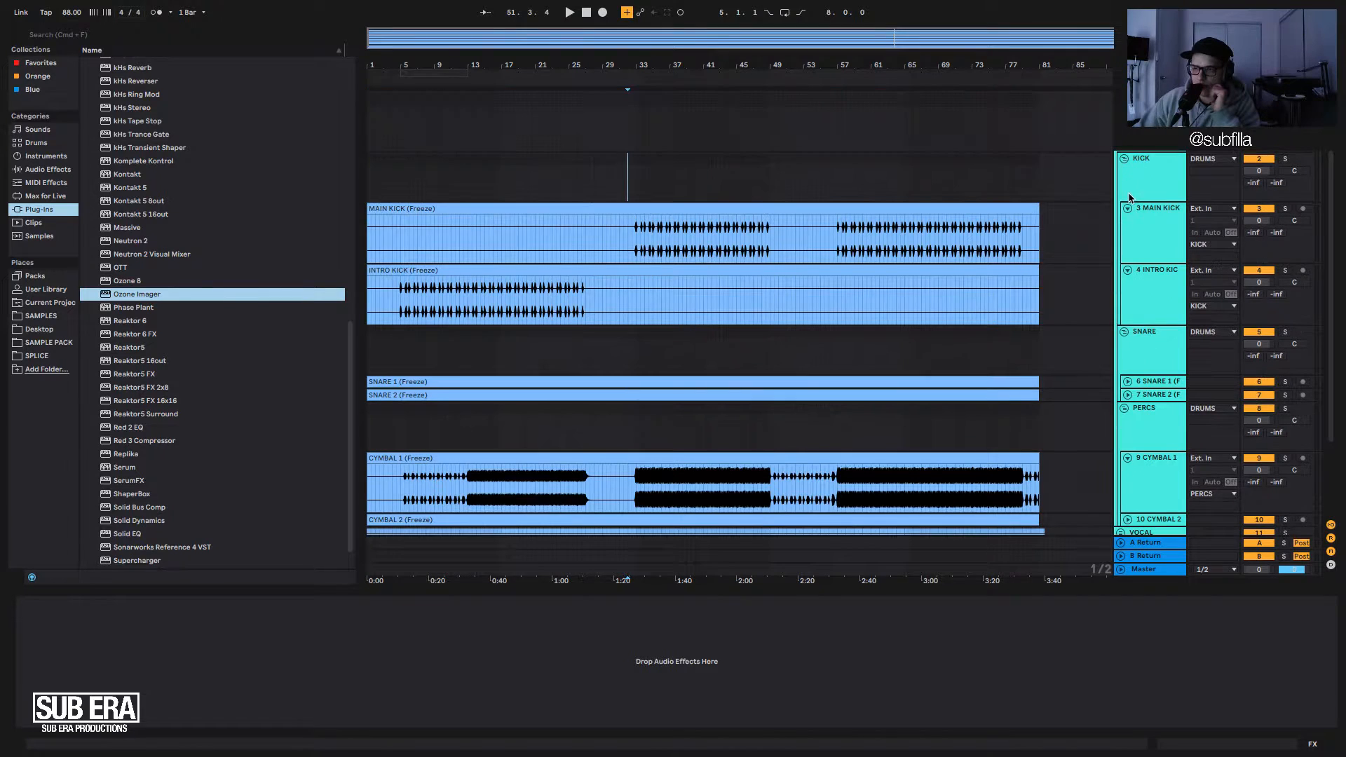
left_click(1137, 98)
left_click(1131, 166)
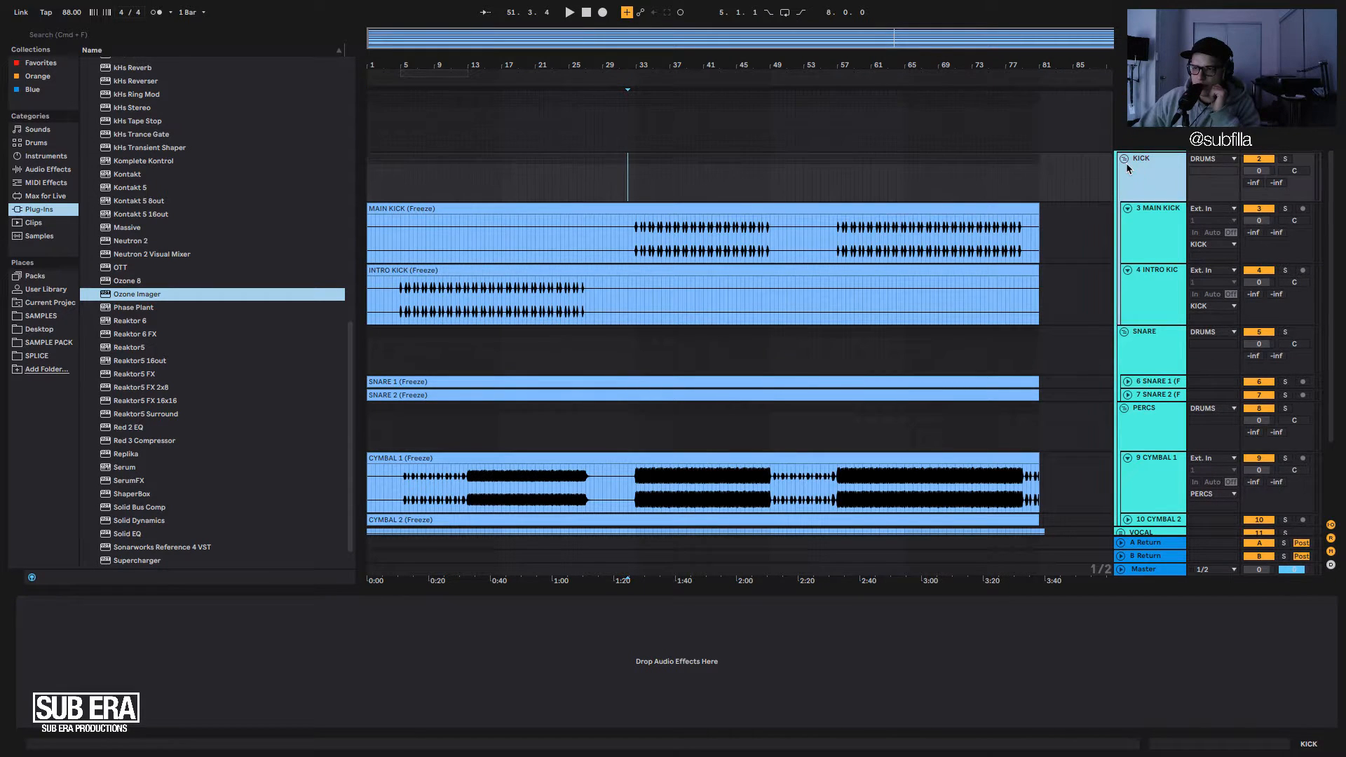
left_click(1124, 159)
left_click(1125, 173)
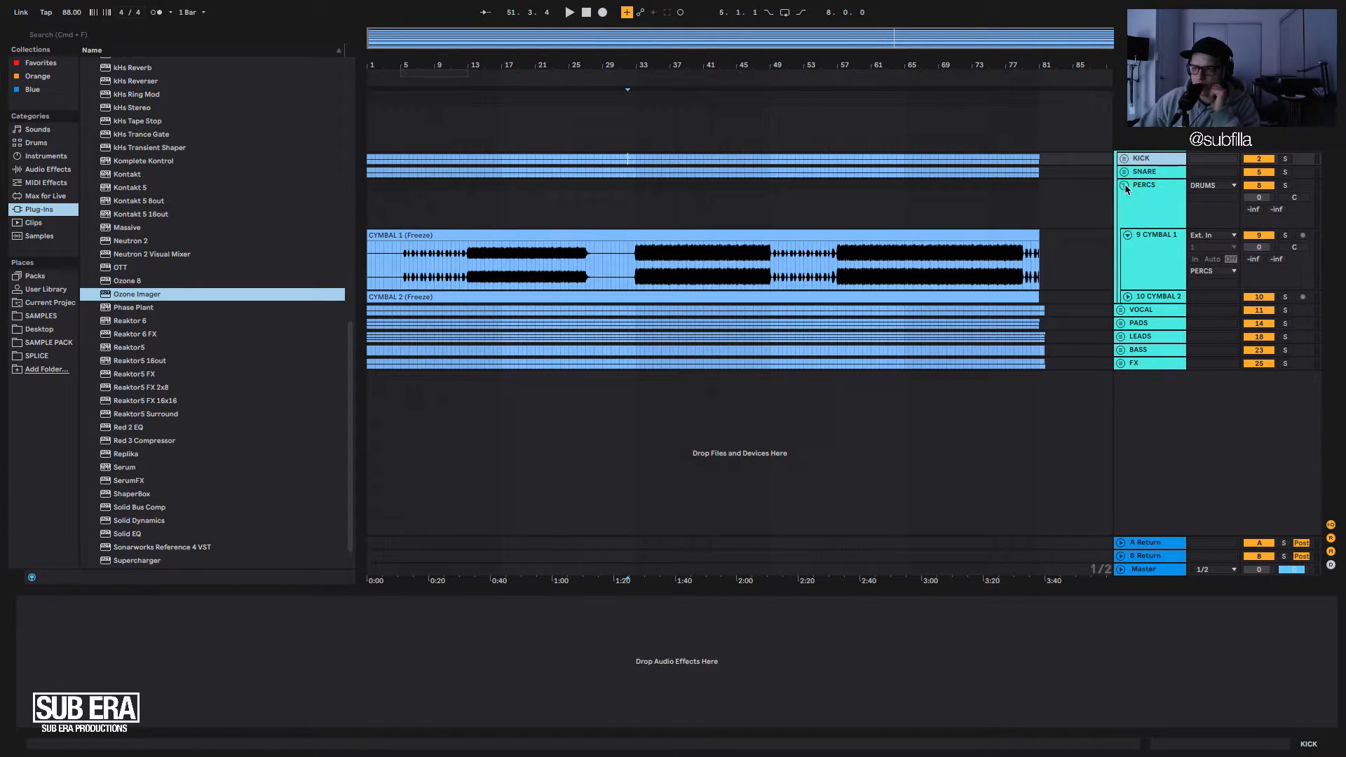
left_click(1125, 187)
Inspect the device chains on the PERCS, SNARE and KICK groups.
left_click(1139, 189)
left_click(1137, 176)
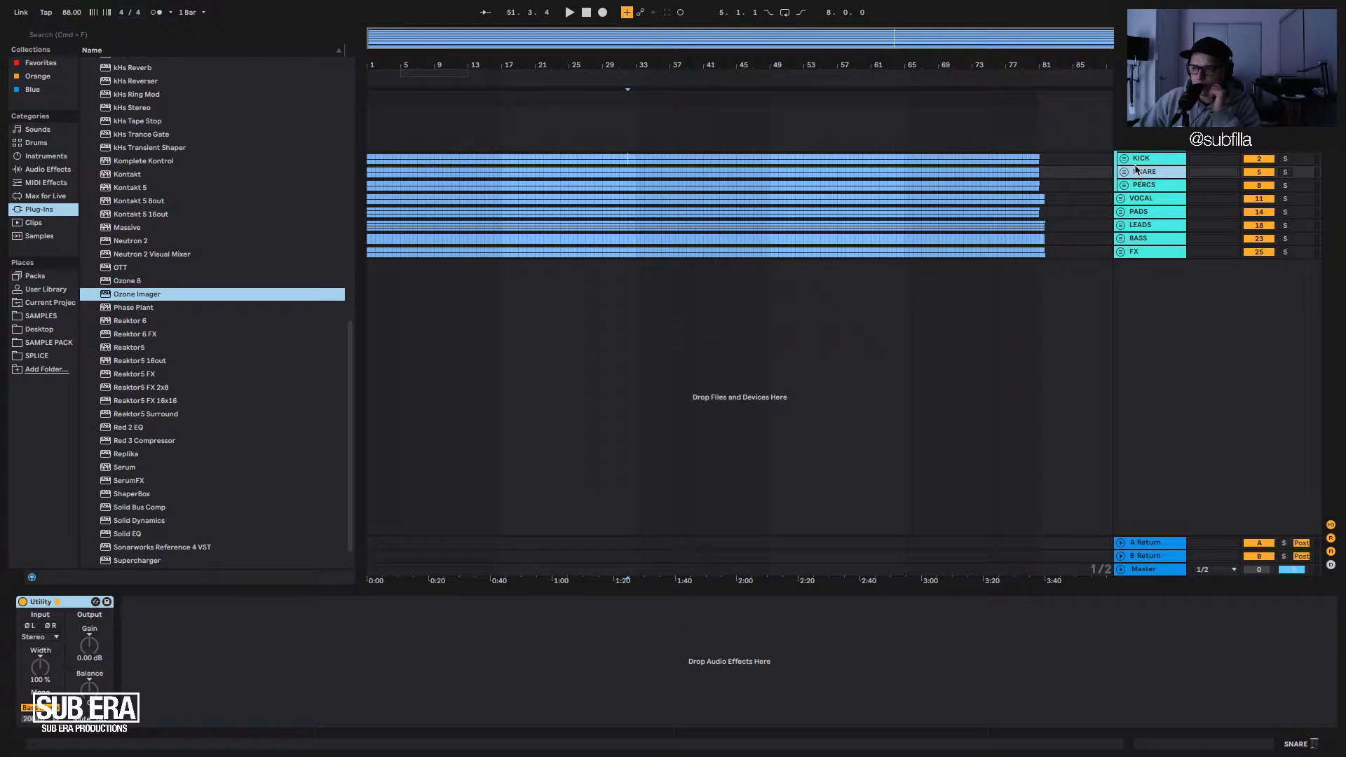
left_click(1136, 161)
left_click(1140, 174)
left_click(1125, 159)
left_click(1125, 161)
left_click(1139, 188)
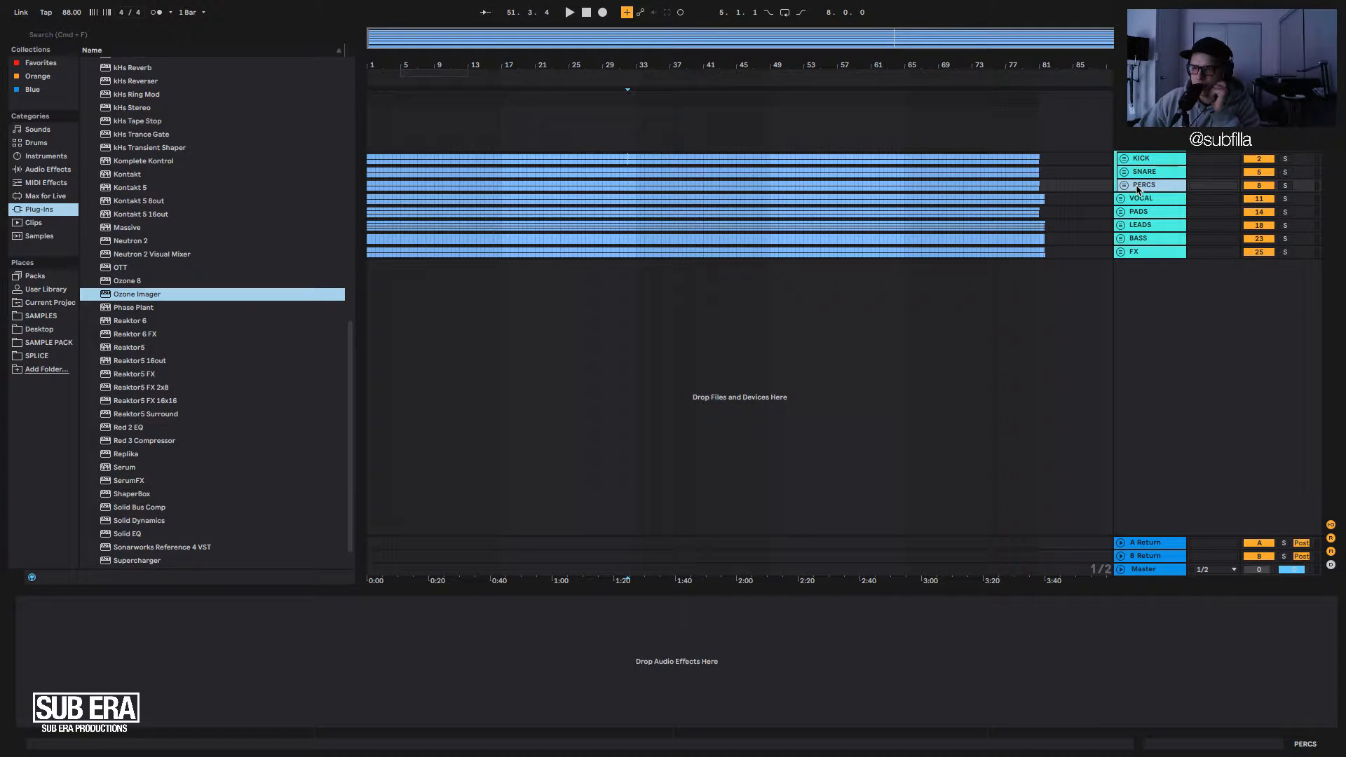
Load the Ozone 8 plug-in onto the VOCAL group.
left_click(1141, 202)
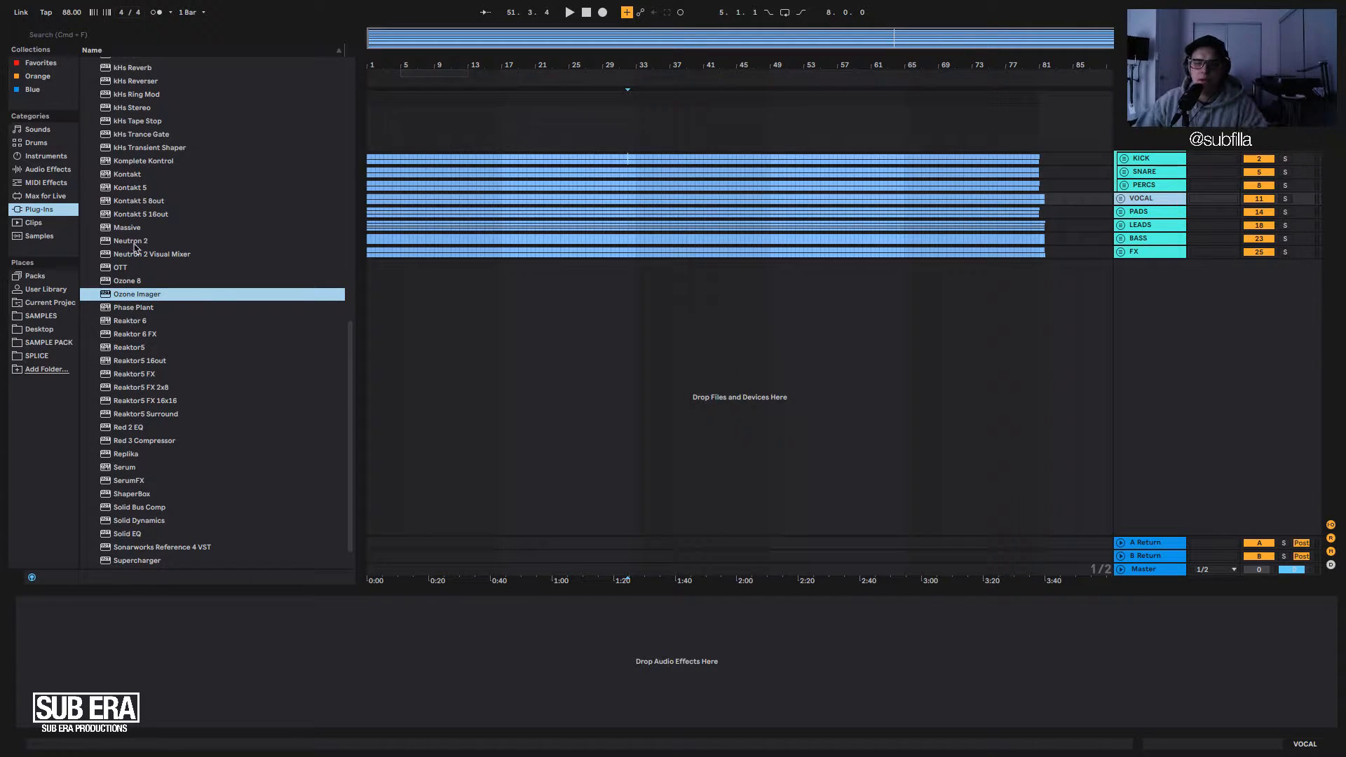
scroll(126, 313, "down", 2)
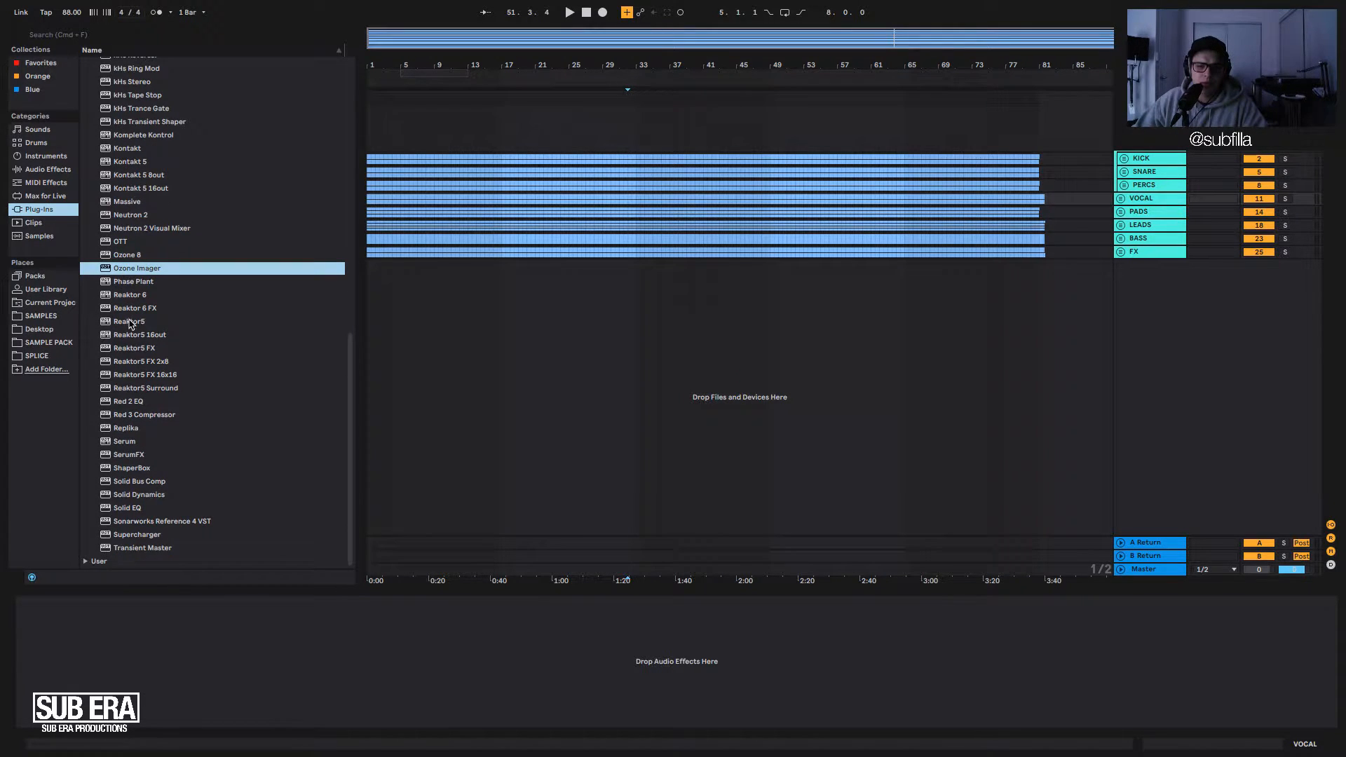
left_click(134, 261)
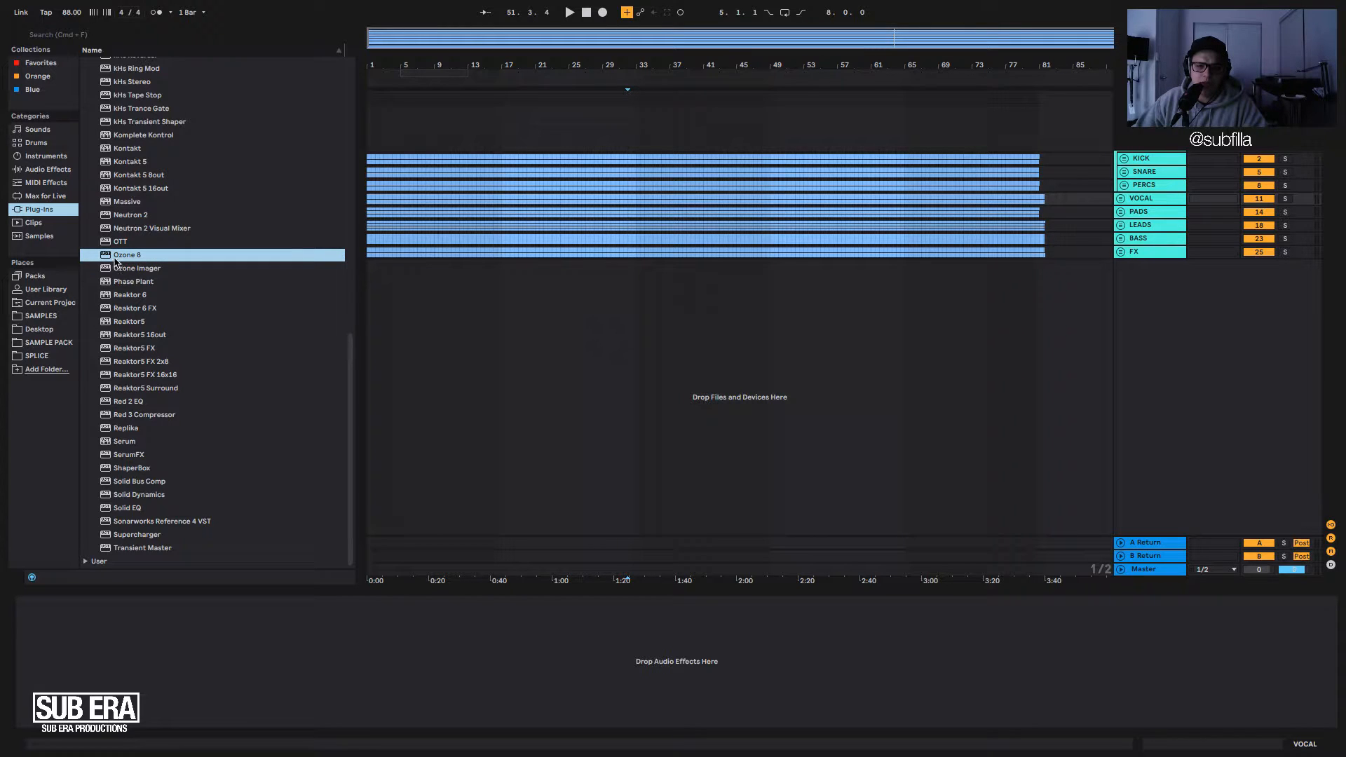
left_click_drag(114, 258, 975, 231)
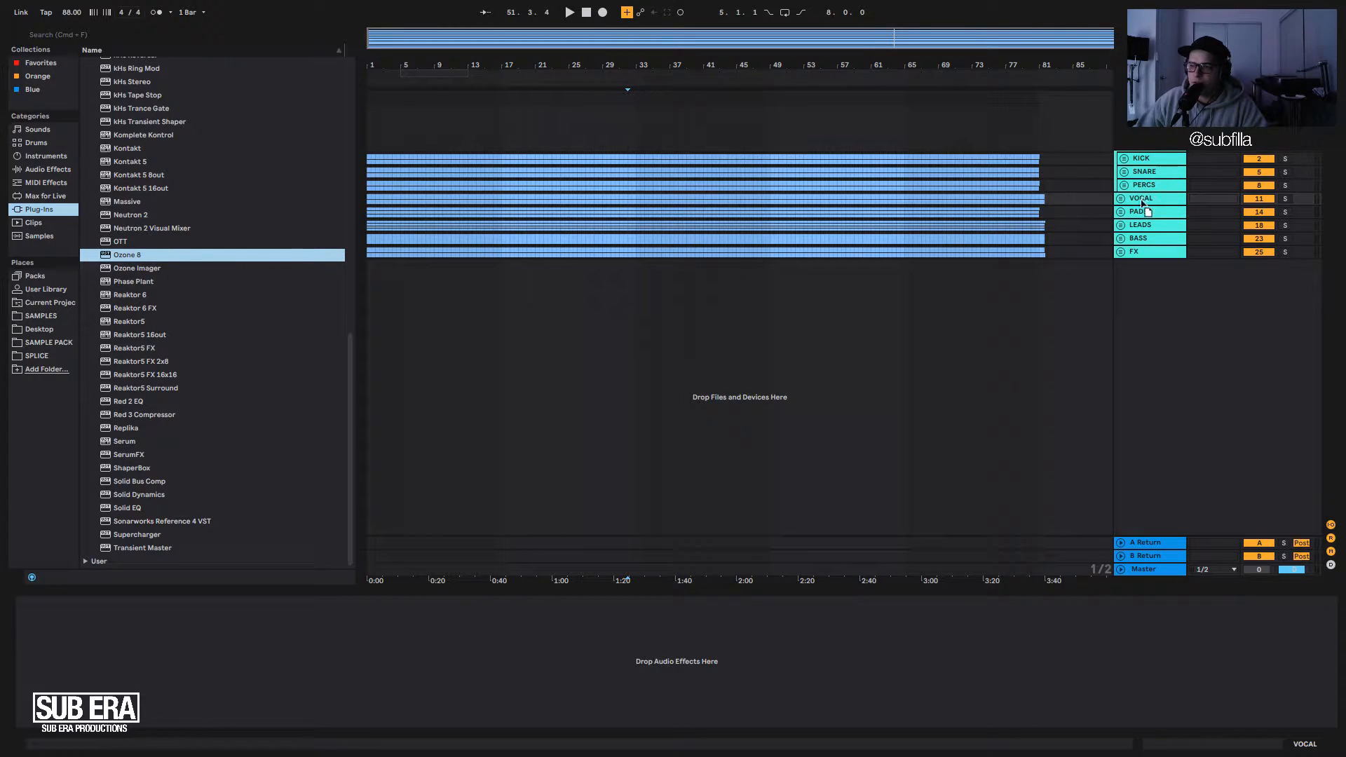
left_click_drag(1143, 199, 1141, 199)
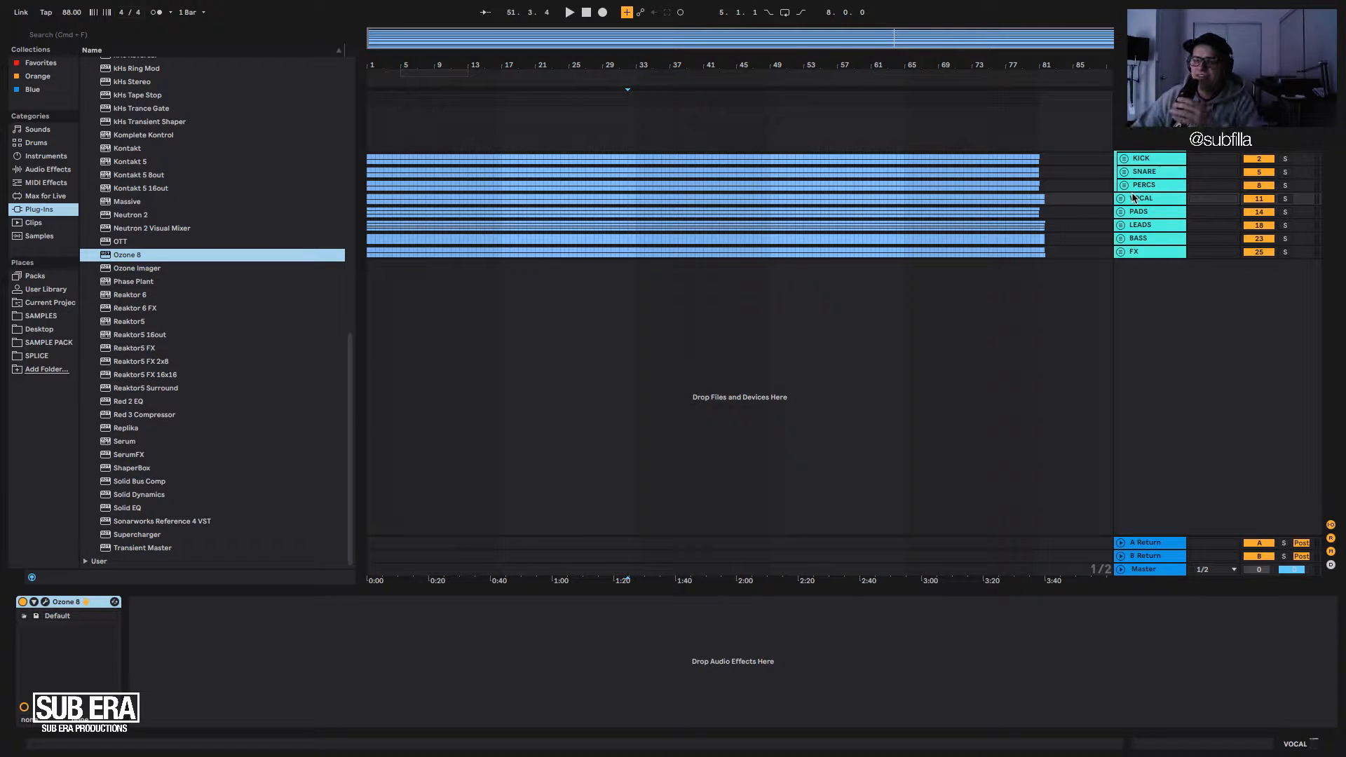
Expand the VOCAL group and place the playback start at bar 13, where the first vocal enters.
left_click(1122, 200)
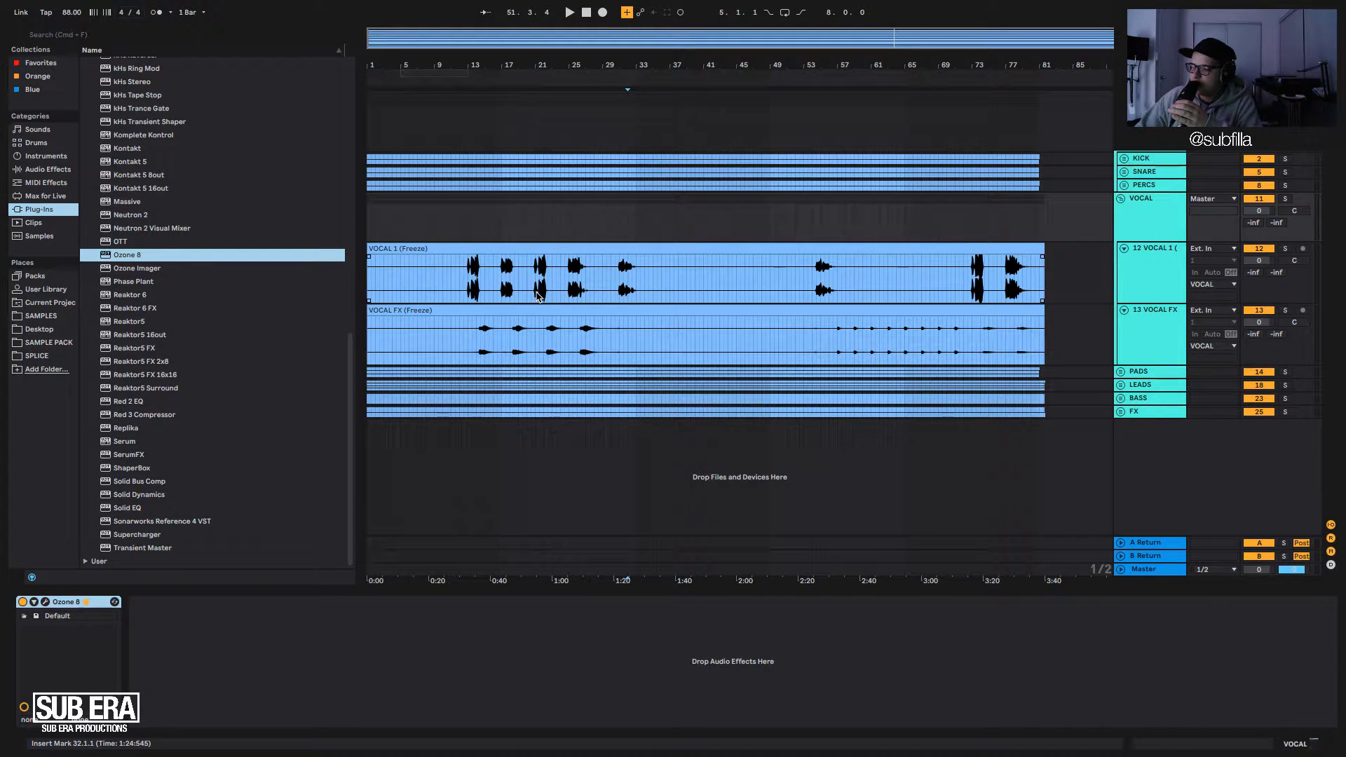
left_click(468, 294)
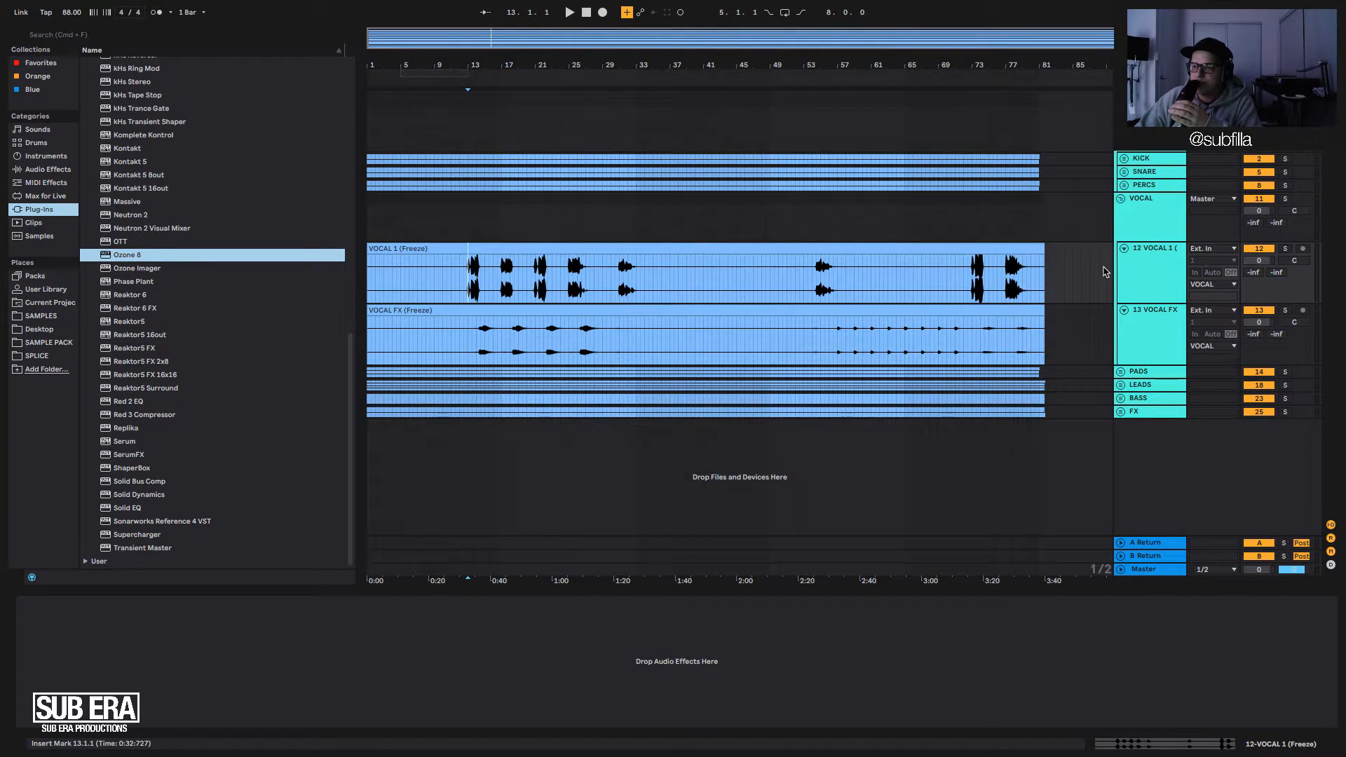
Load Ozone 8 onto the VOCAL 1 track, open its interface and move it clear of the toolbar.
left_click(1140, 283)
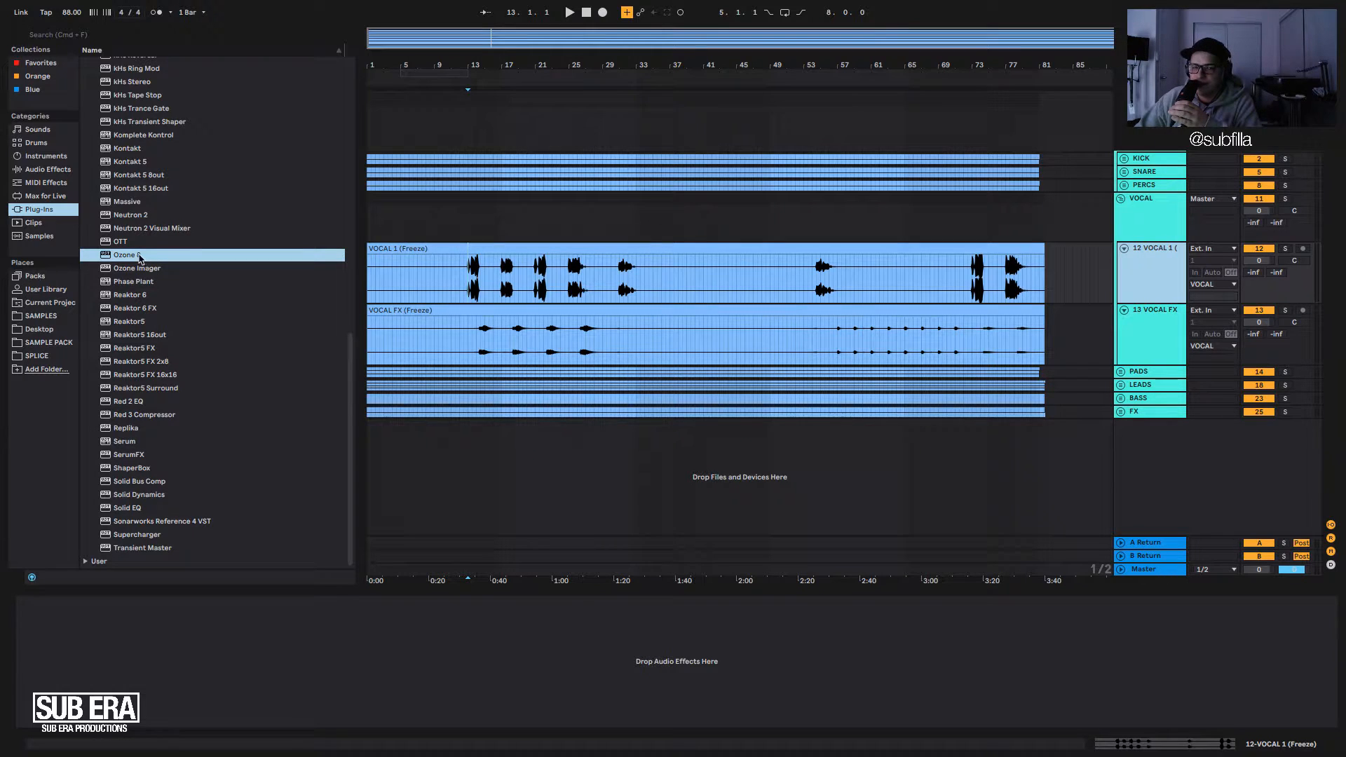
left_click_drag(141, 258, 1141, 288)
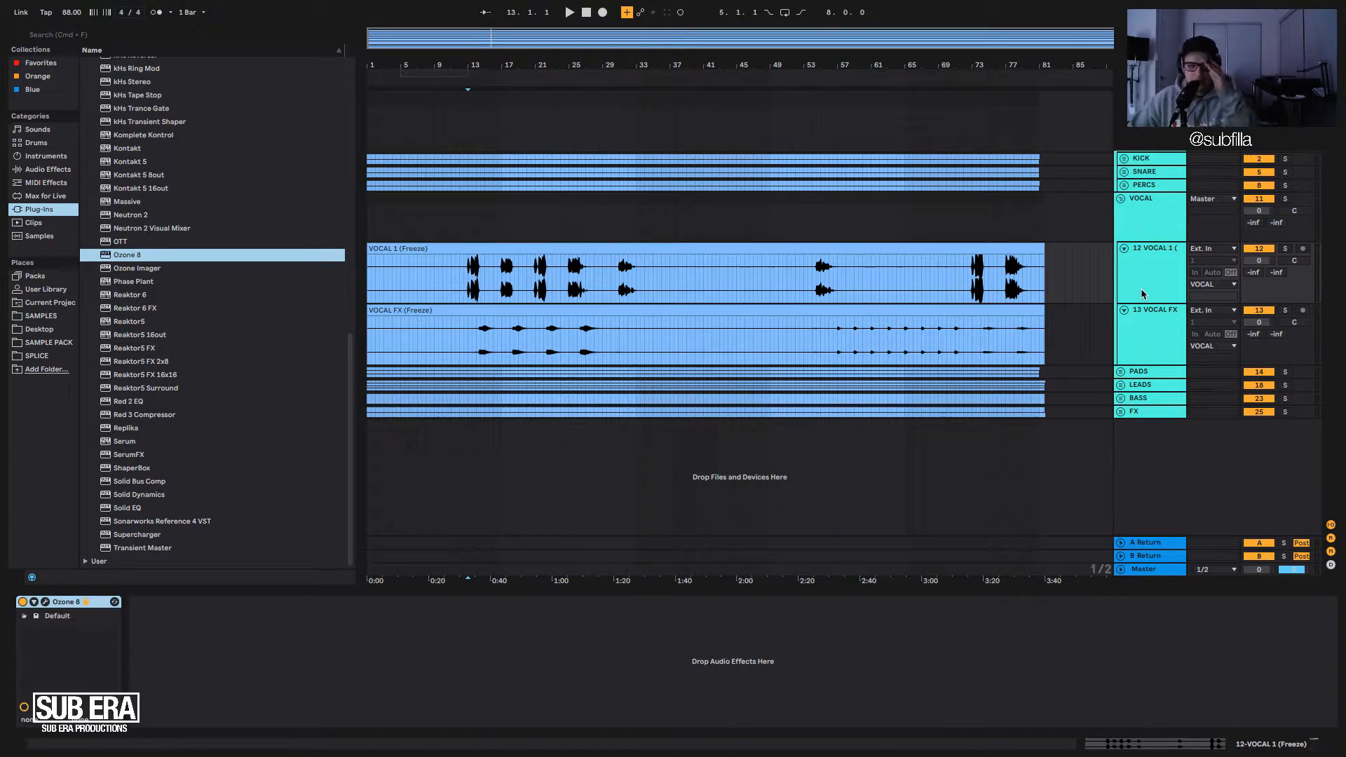
left_click(45, 603)
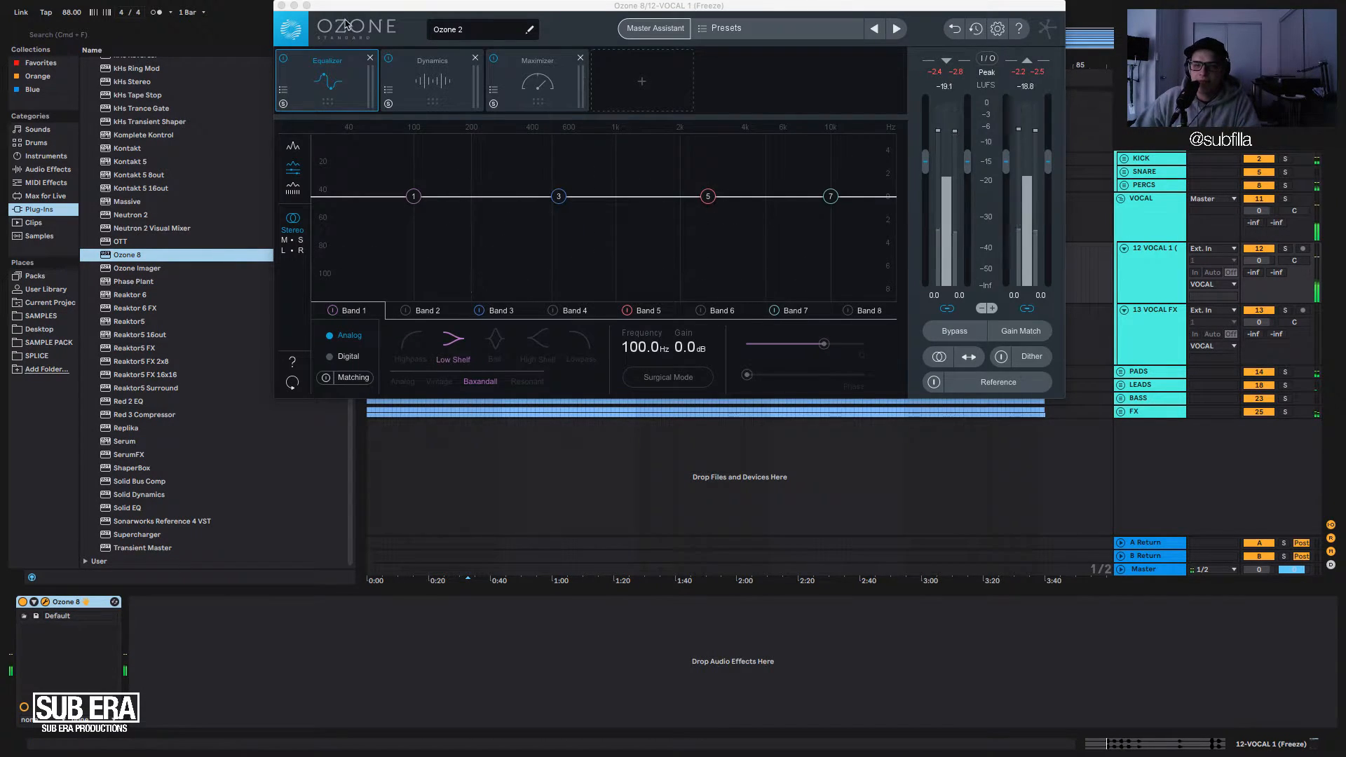
left_click(343, 79)
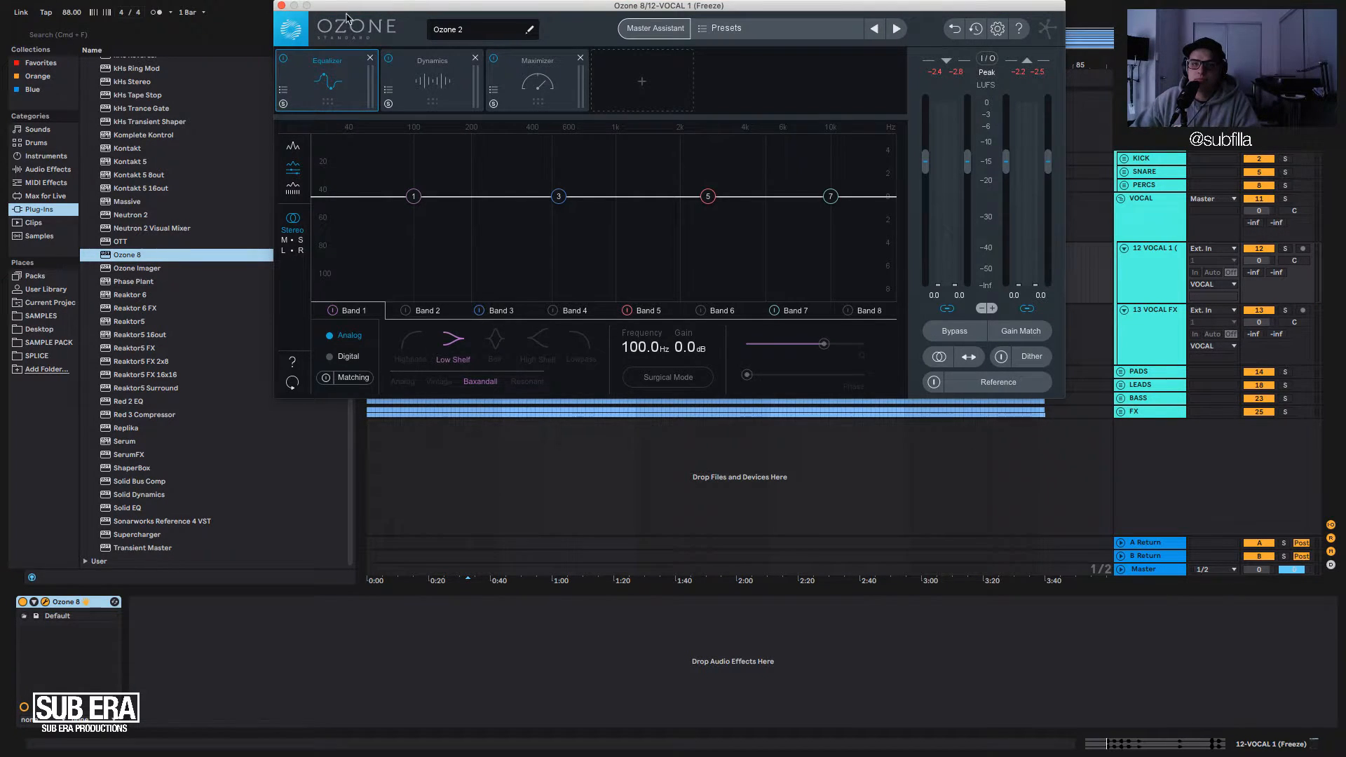
left_click_drag(348, 10, 266, 145)
Solo the VOCAL group and briefly play the vocals from bar 13 through Ozone.
left_click(1155, 281)
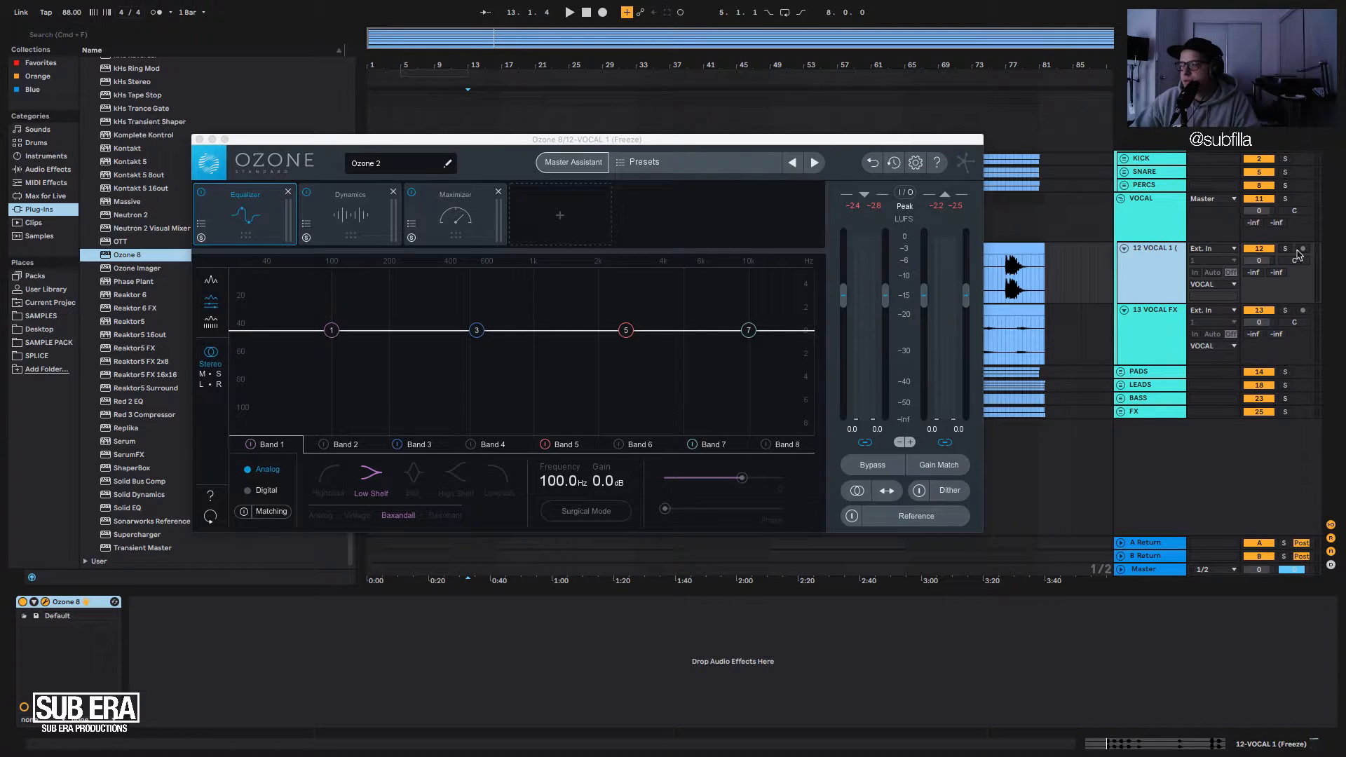
left_click(1285, 198)
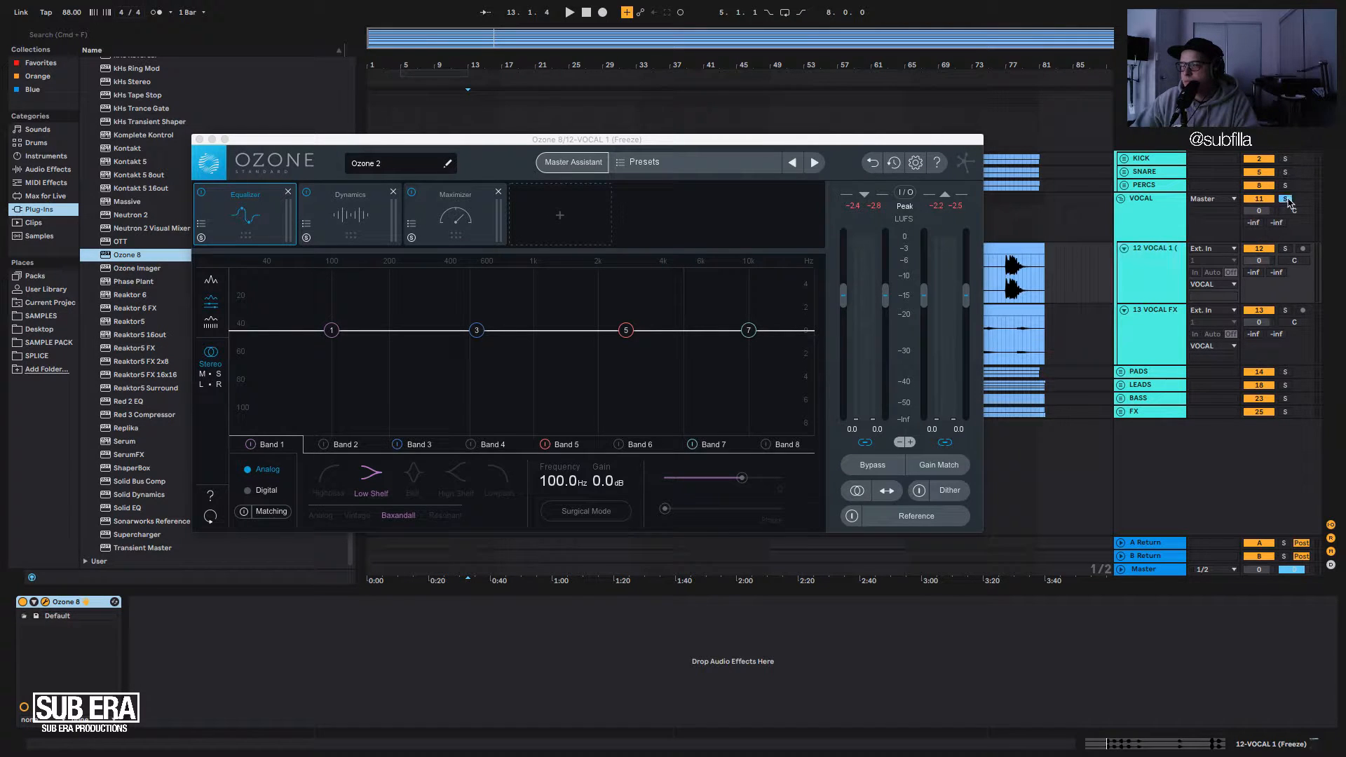
key("space")
left_click_drag(361, 146, 467, 190)
key("space")
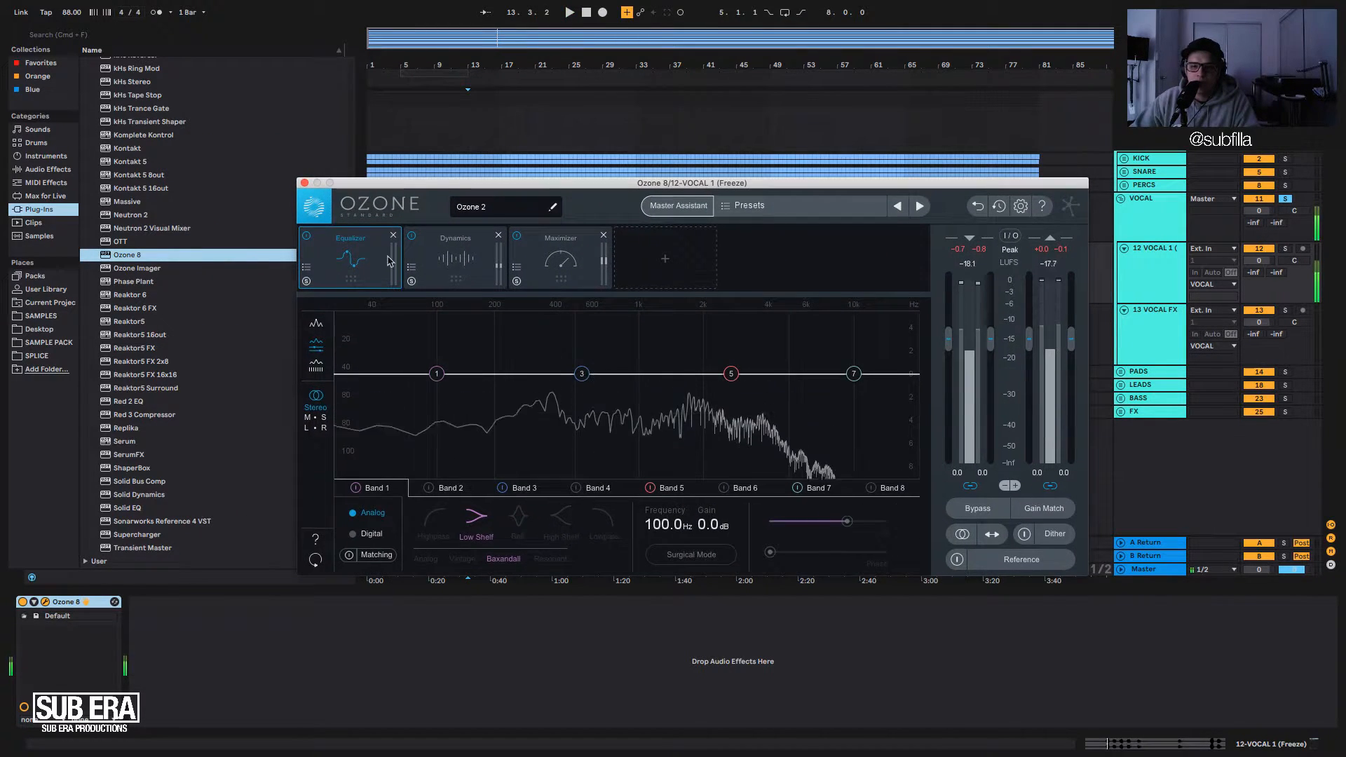
Replace the default modules in VOCAL 1's Ozone with a Dynamic EQ in mid/side mode.
left_click(394, 236)
left_click(394, 237)
left_click(394, 237)
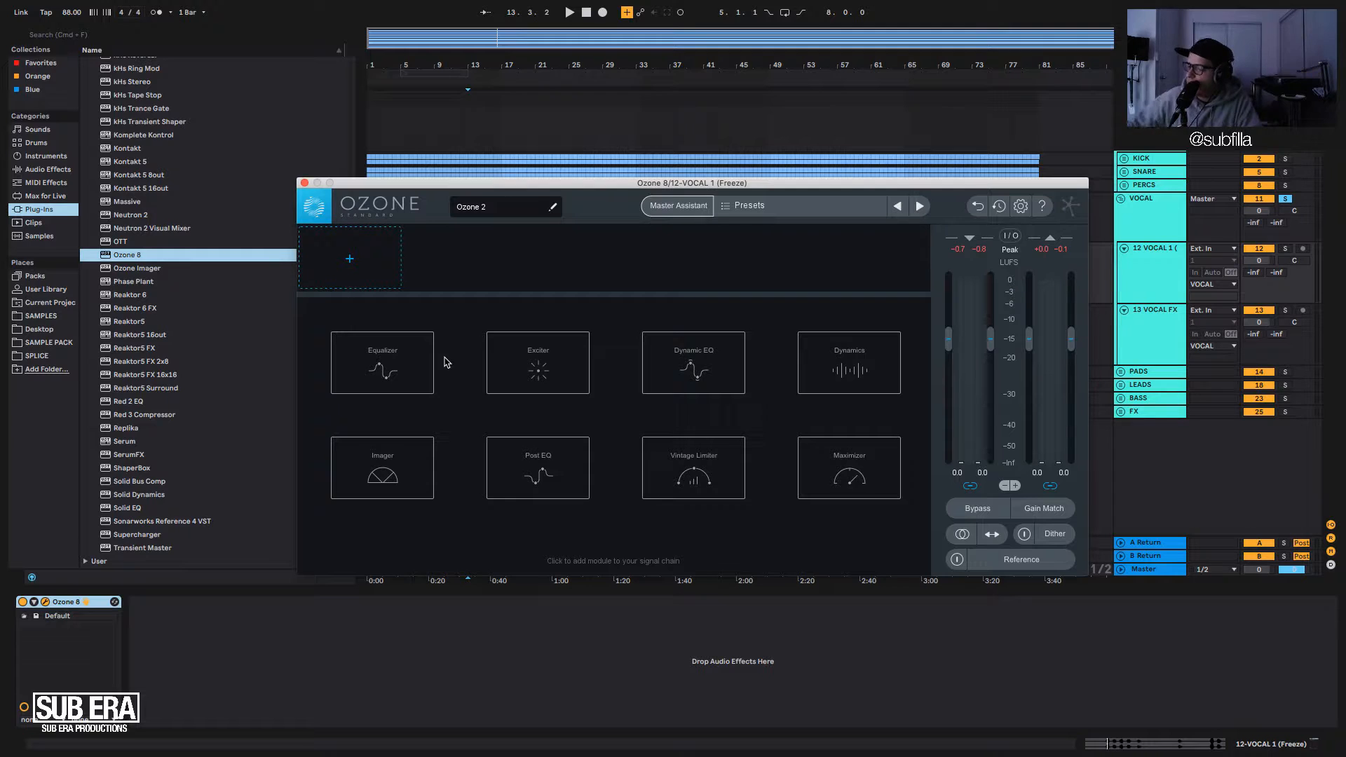
left_click(376, 368)
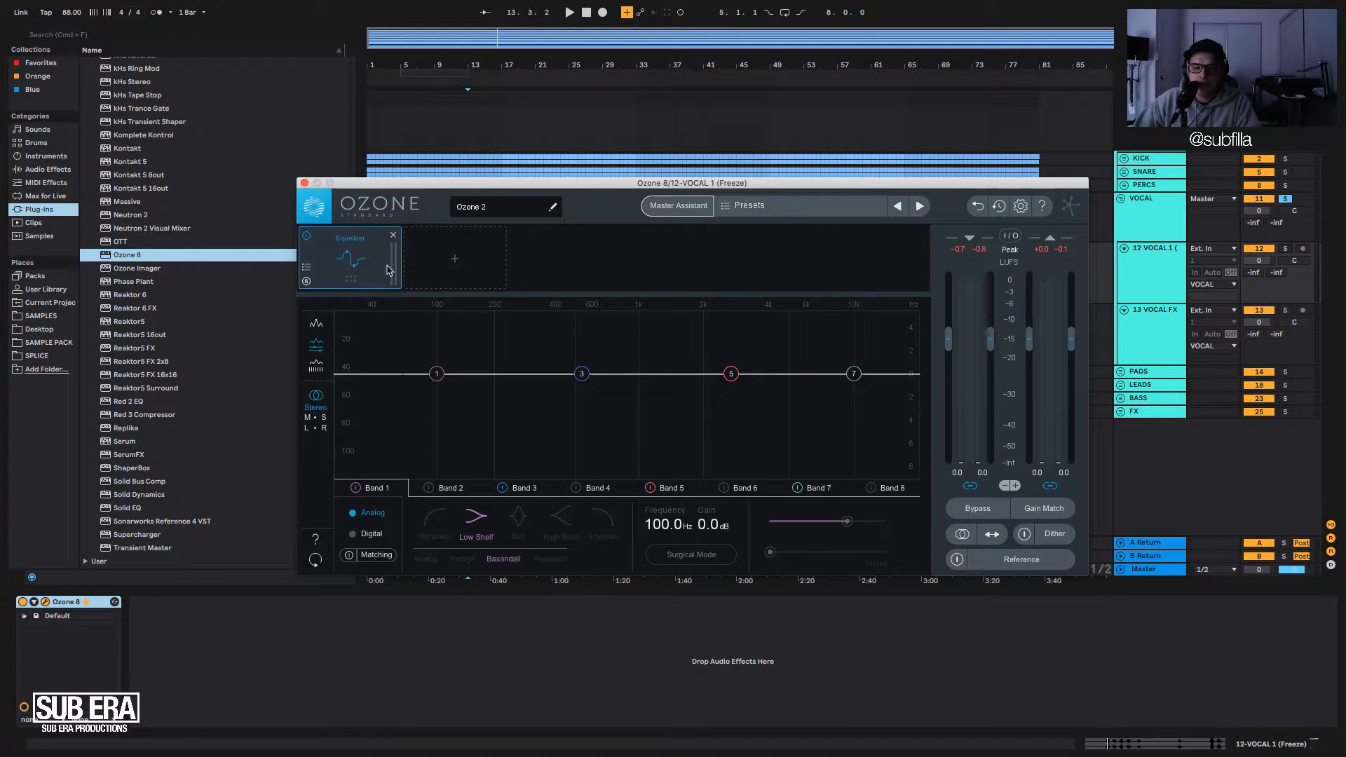
left_click(395, 235)
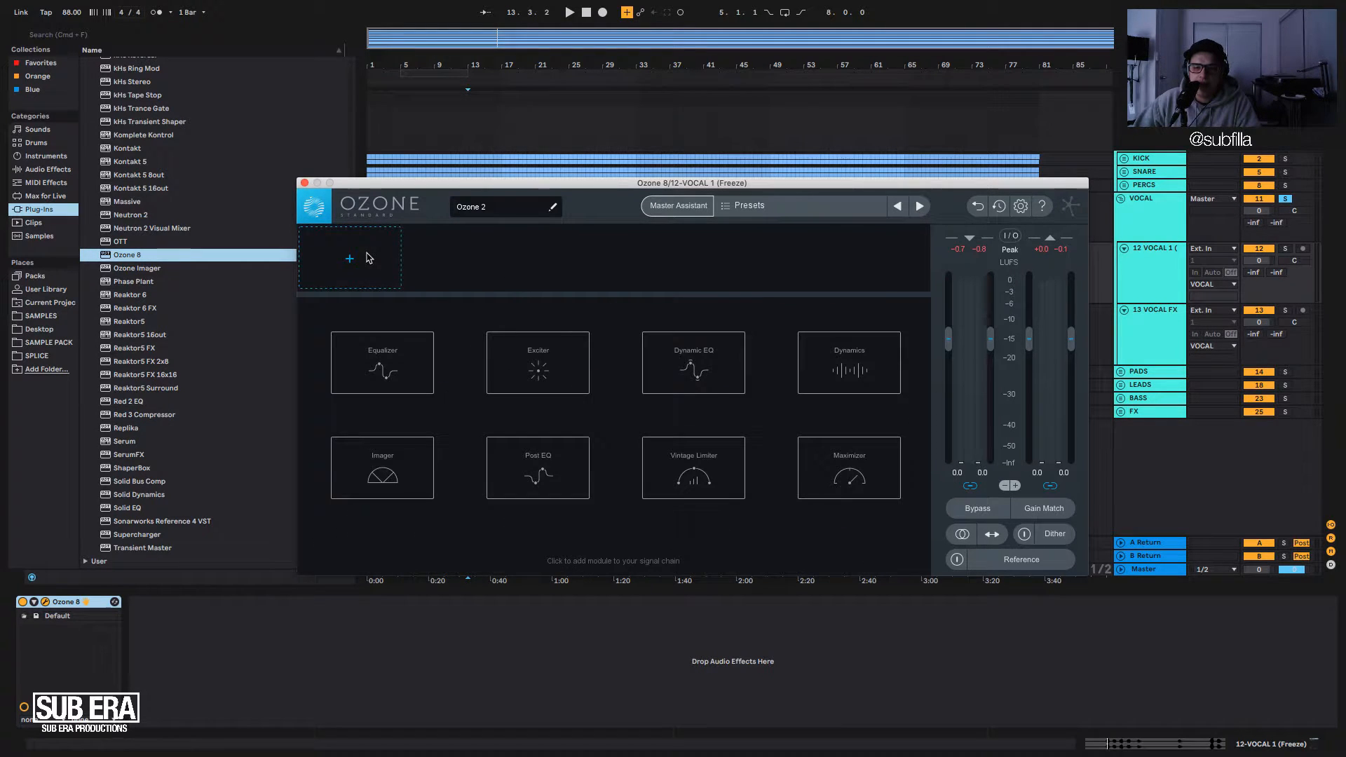
left_click(681, 366)
left_click(317, 419)
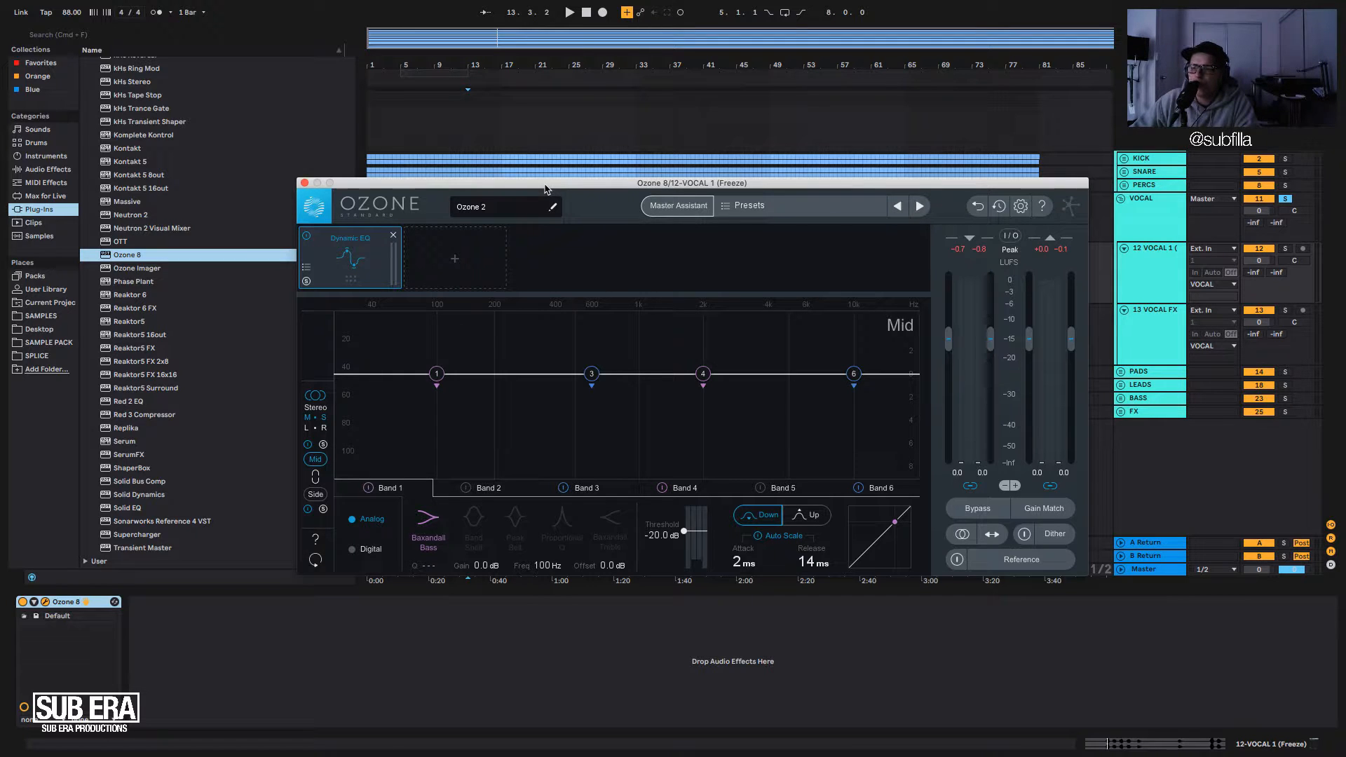
Open Ozone 8 on the VOCAL group and name the instance VOCALS.
left_click(1150, 225)
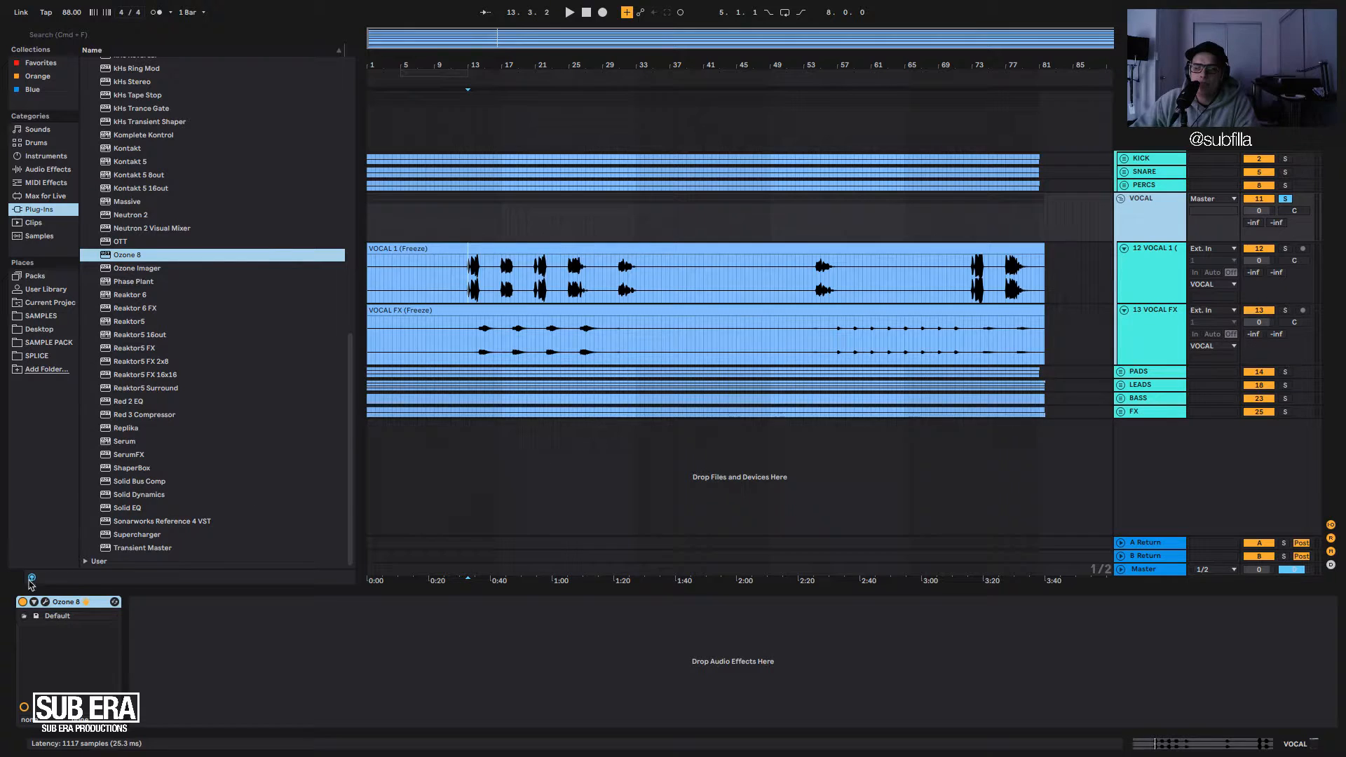
left_click(45, 602)
left_click(494, 135)
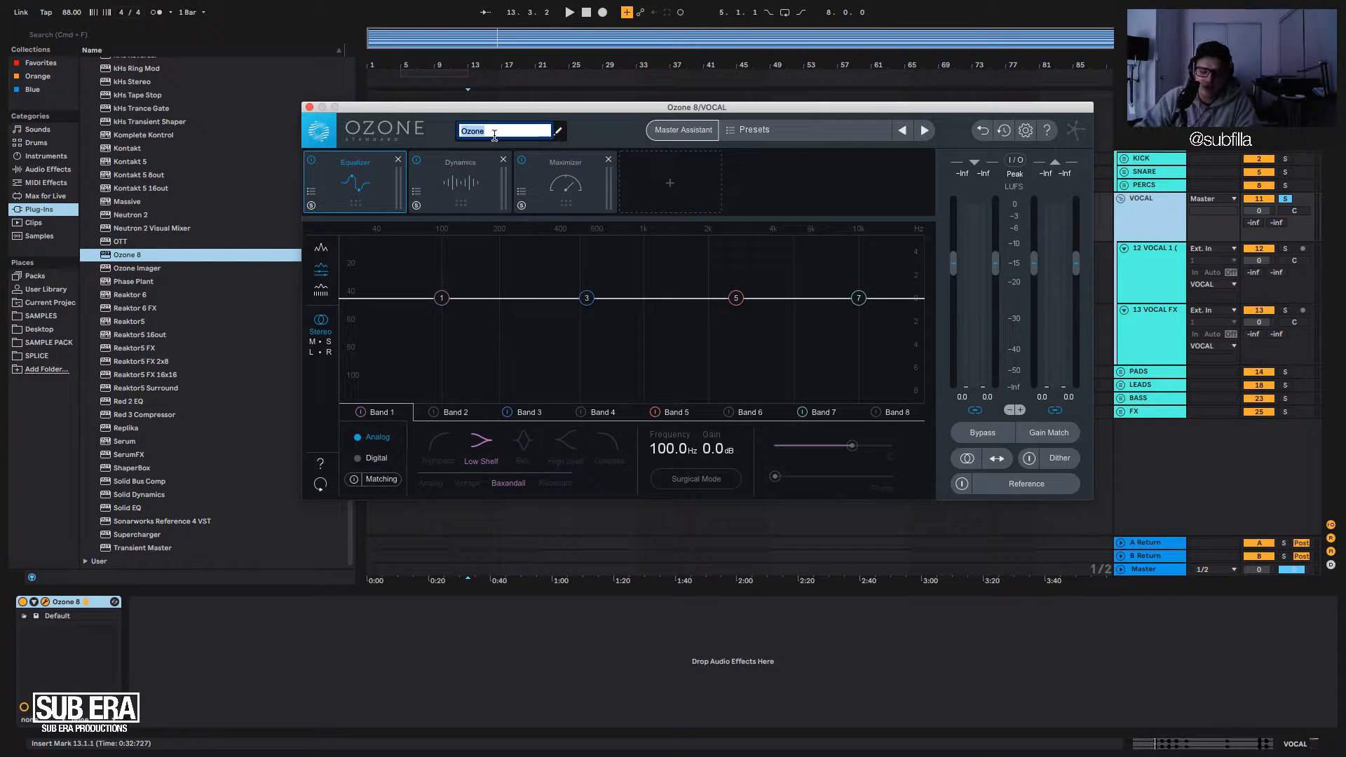
type("voCALS")
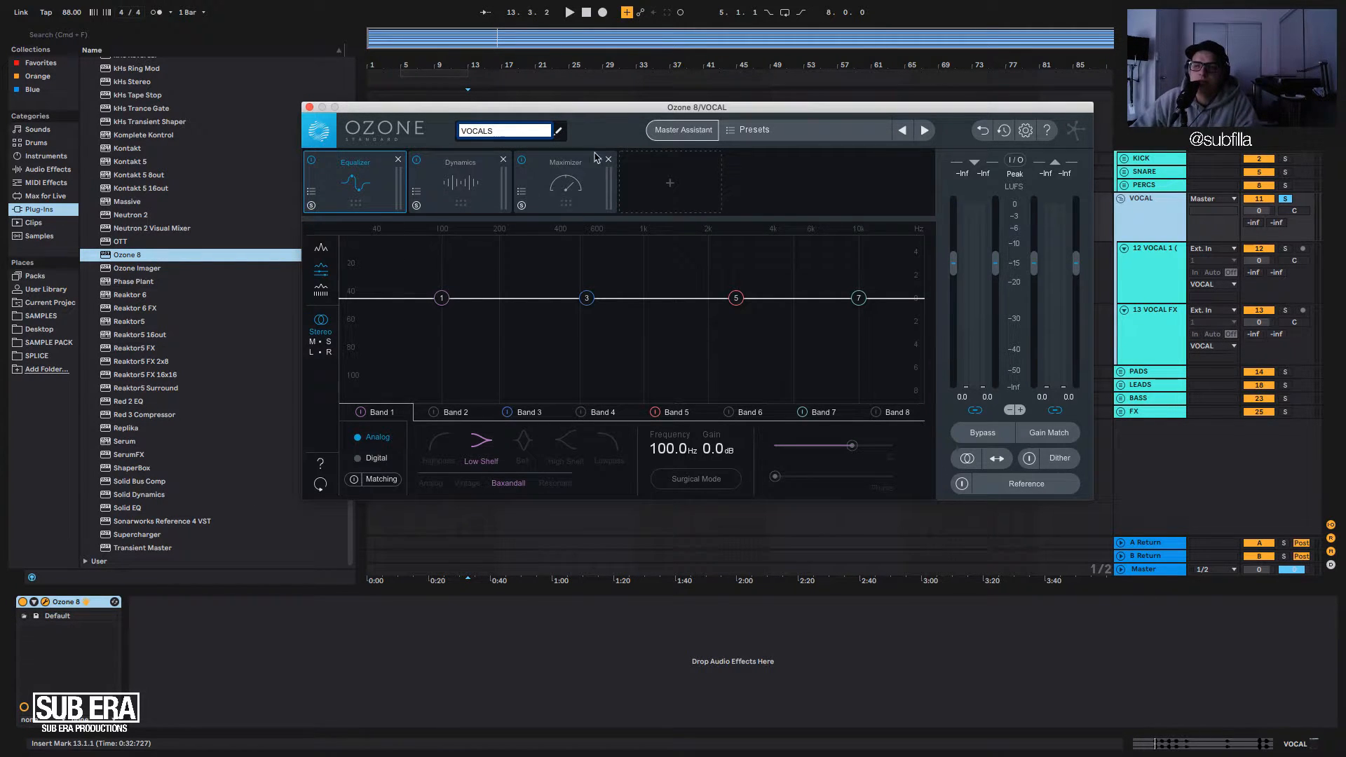
key("Return")
Delete Ozone 8 from the VOCAL 1 track.
left_click(1147, 201)
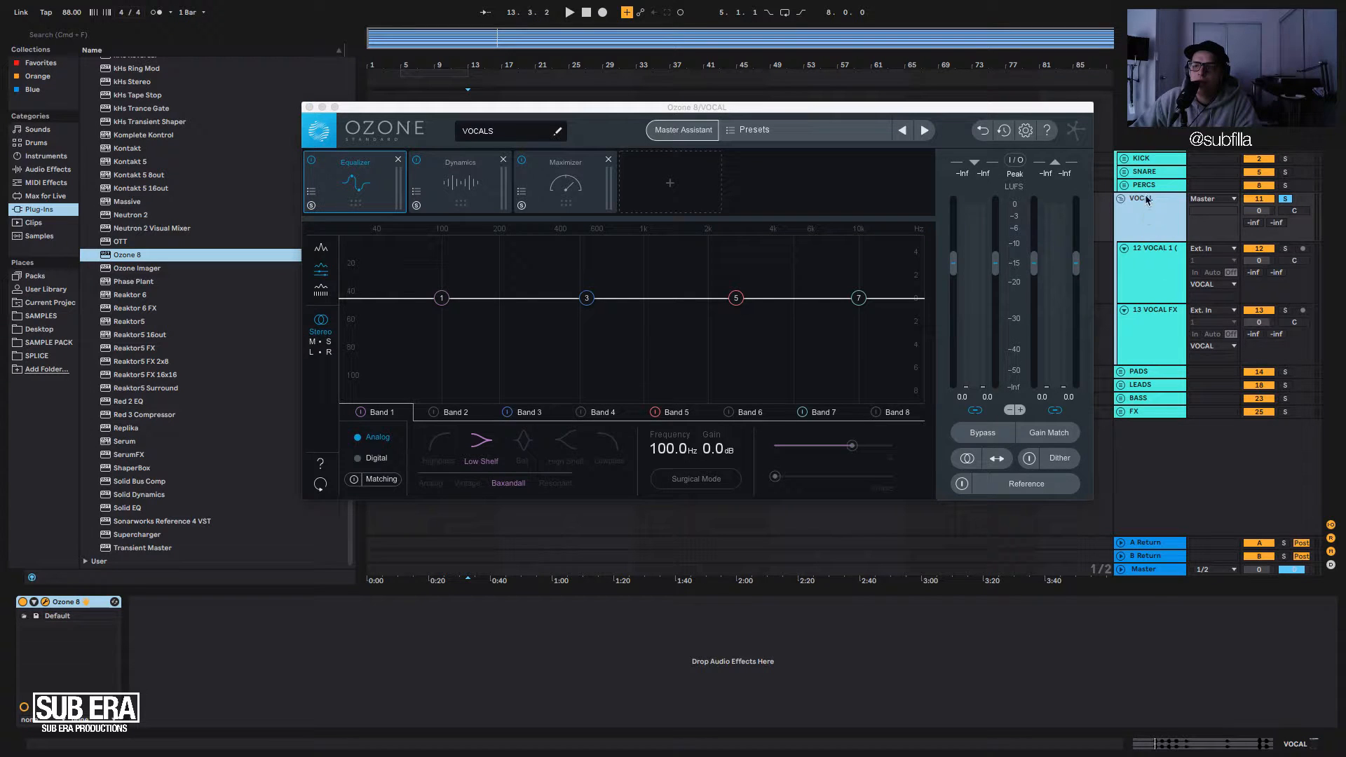
left_click(1155, 260)
left_click(1155, 225)
left_click(1157, 264)
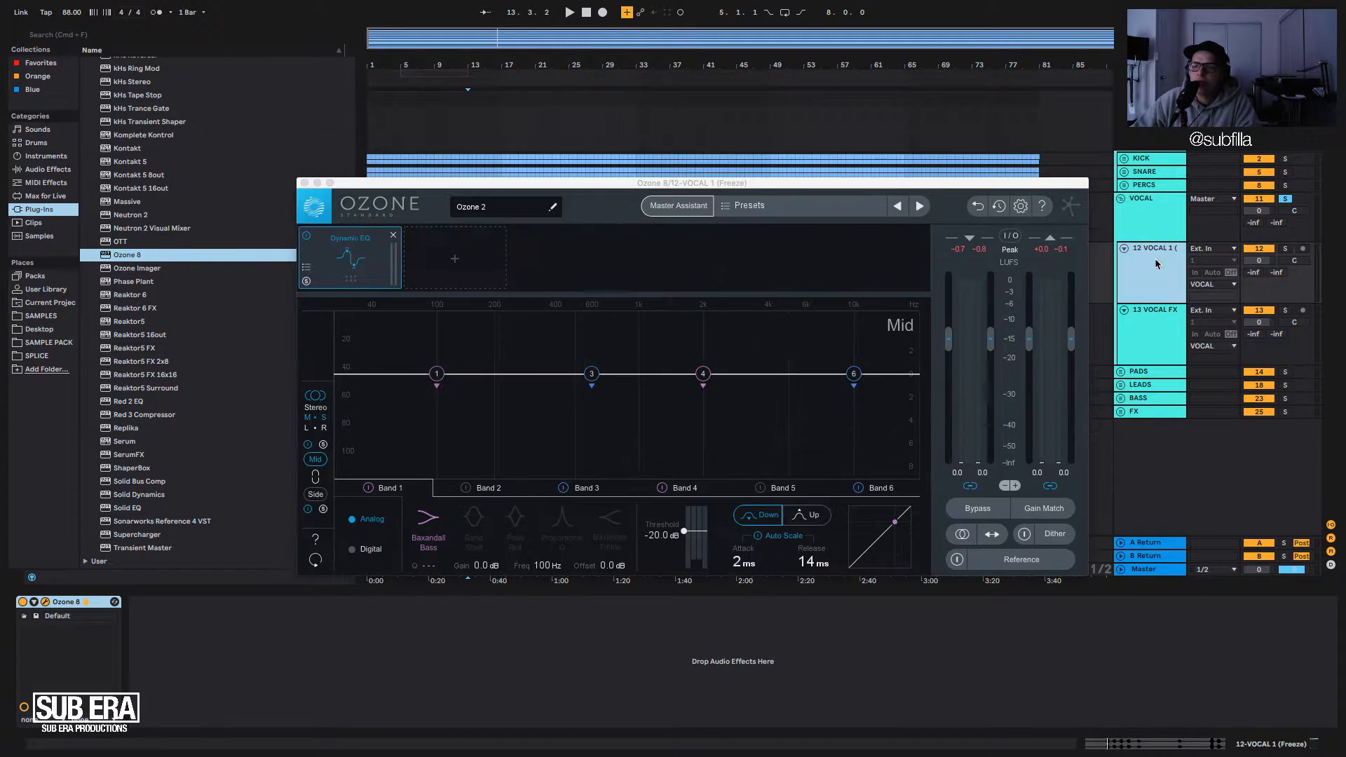
left_click(71, 602)
key("Delete")
Replace the default modules in the VOCAL group's Ozone with a Dynamic EQ in mid/side mode.
left_click(1143, 220)
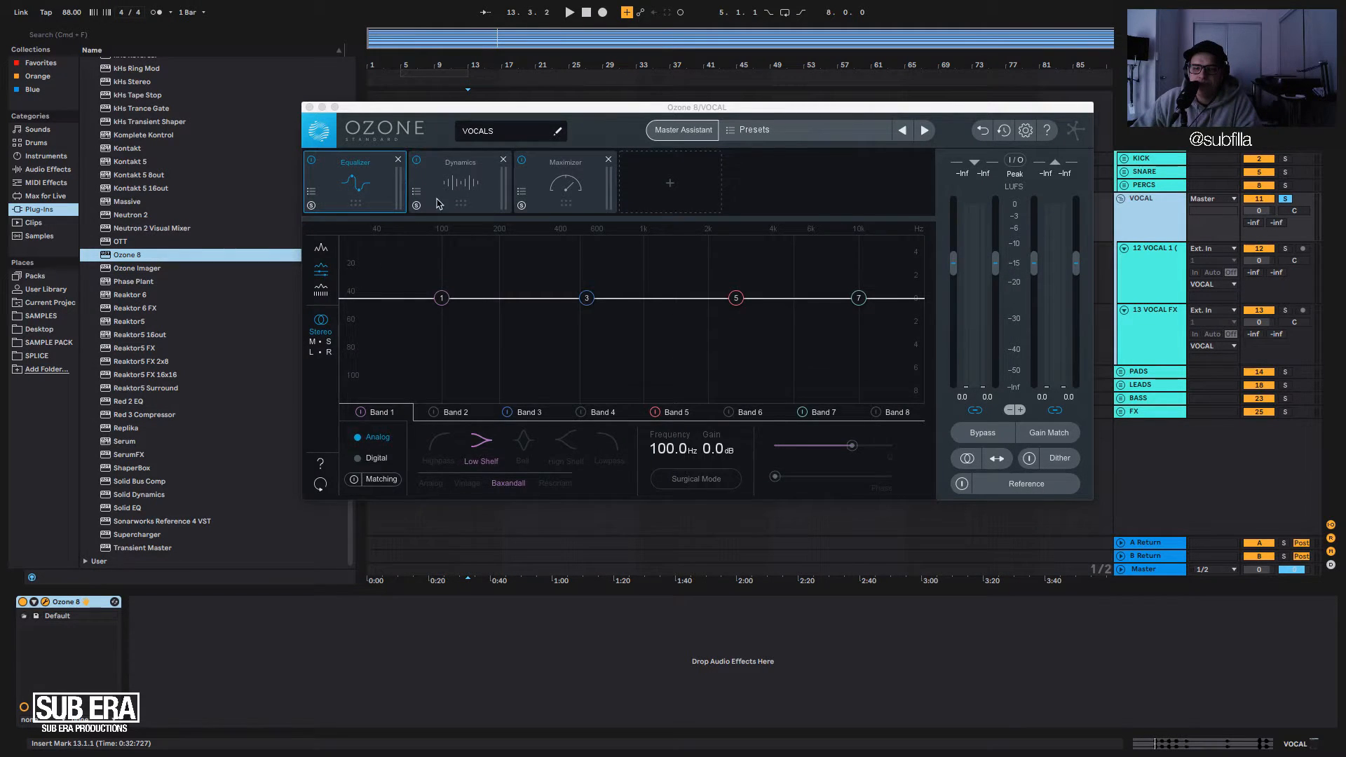
left_click(419, 184)
triple_click(398, 163)
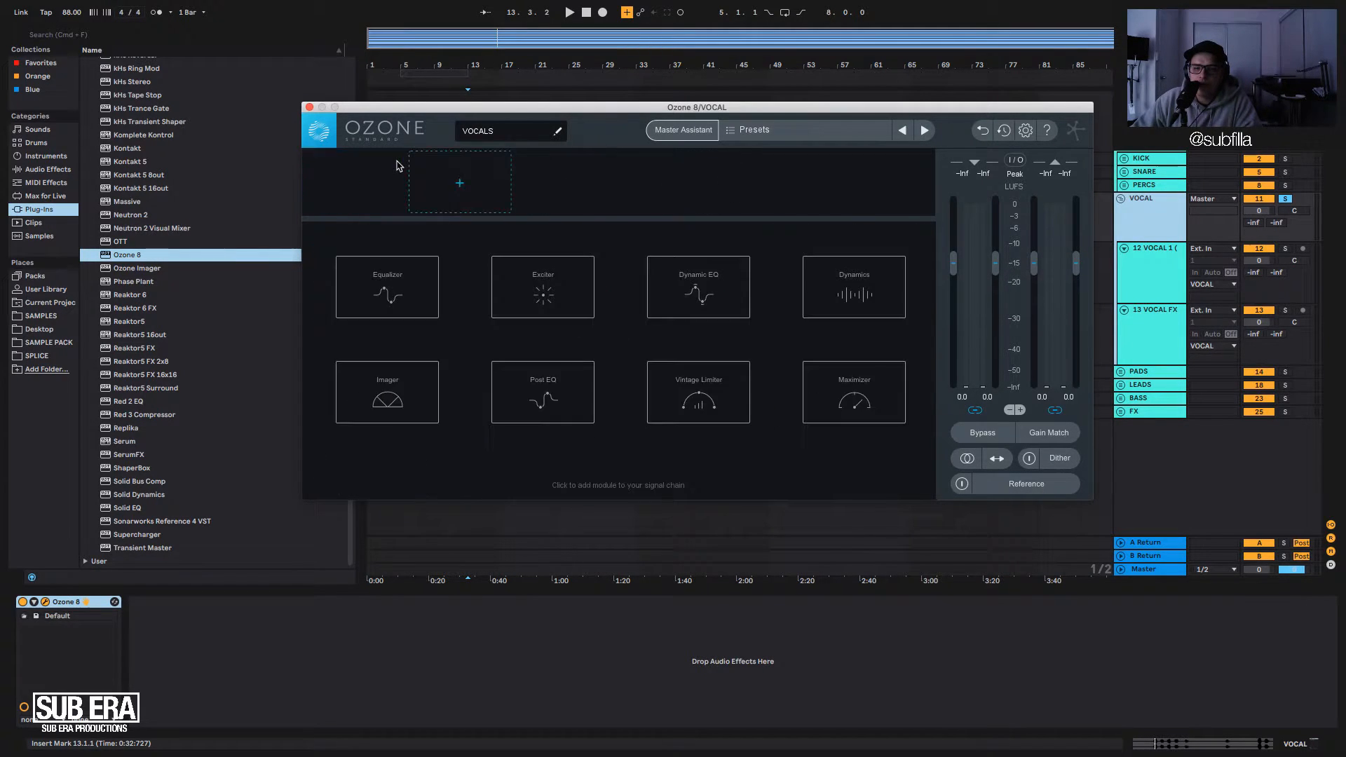
left_click(663, 294)
left_click(321, 342)
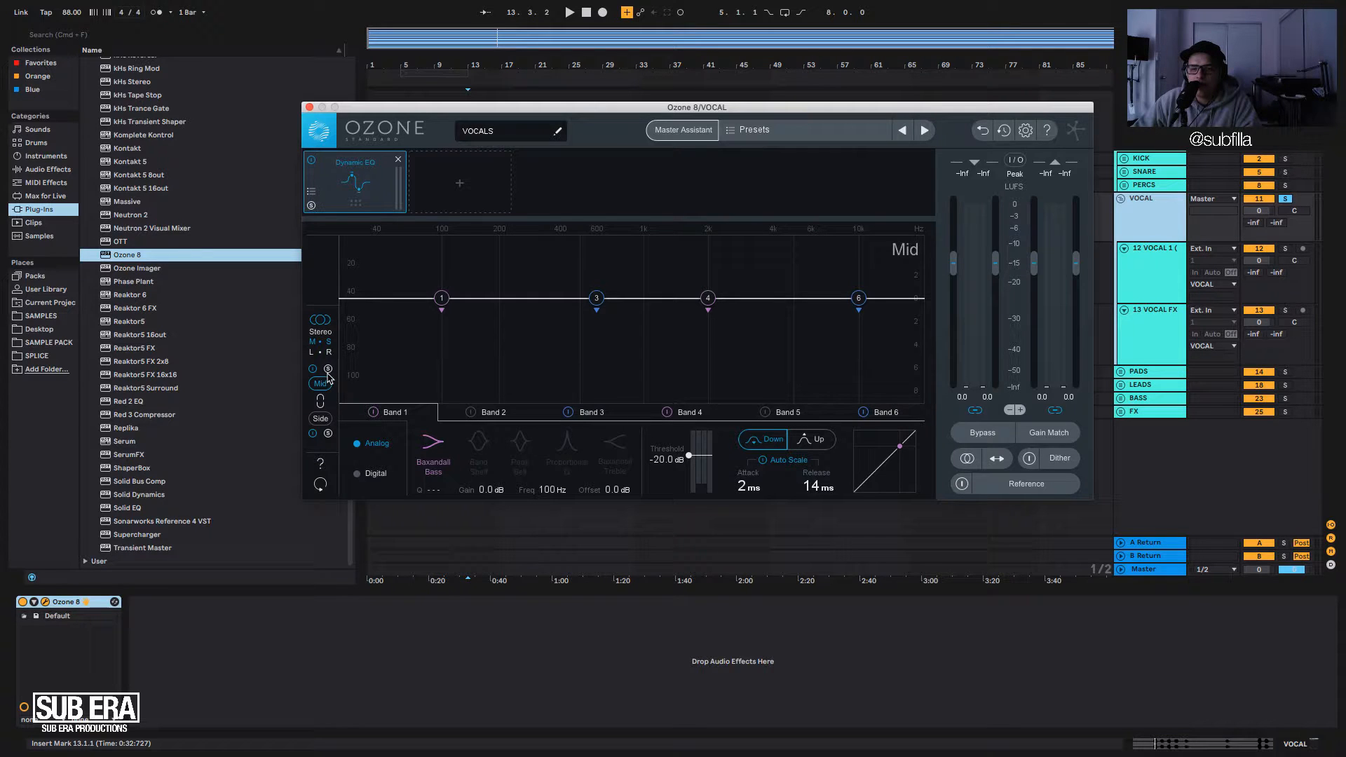
Solo the mid channel in the Dynamic EQ and play the vocals from bar 13 to about bar 15.
left_click(328, 370)
key("space")
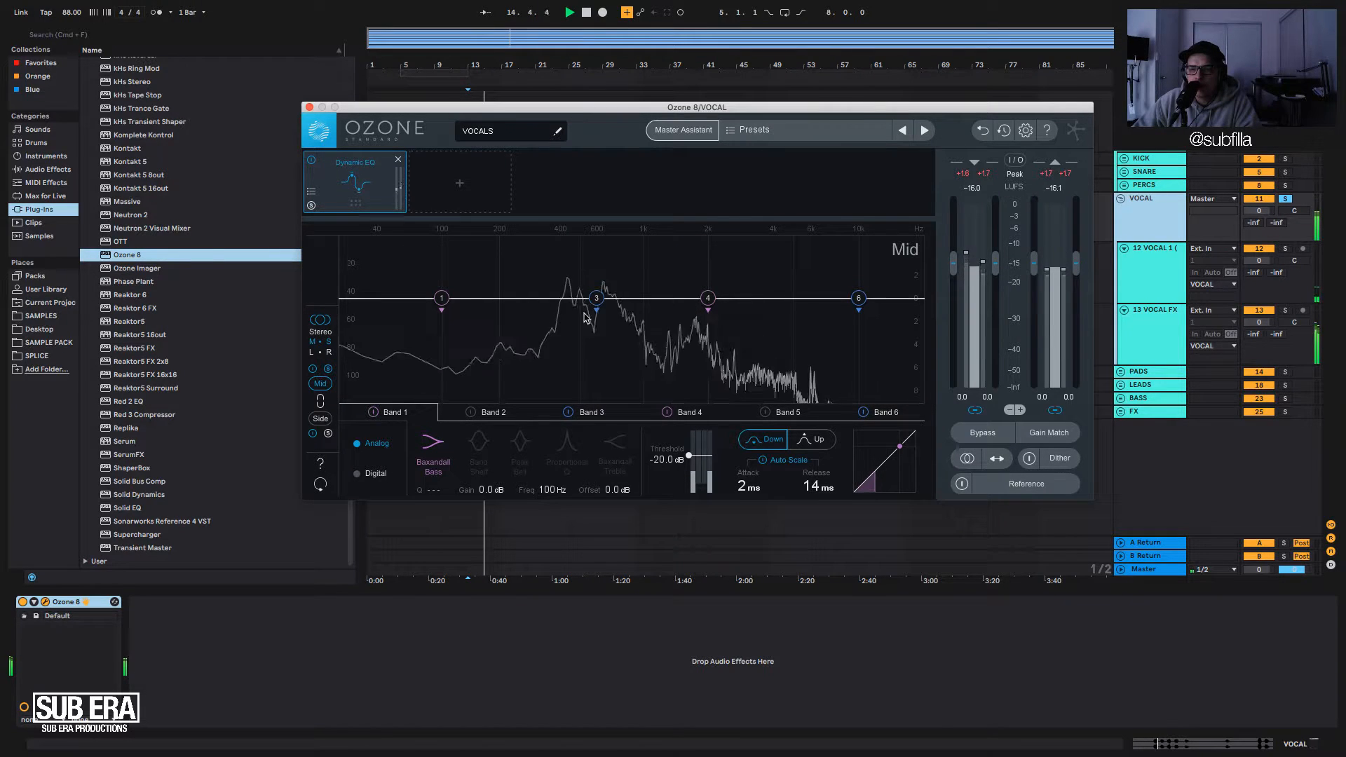
key("space")
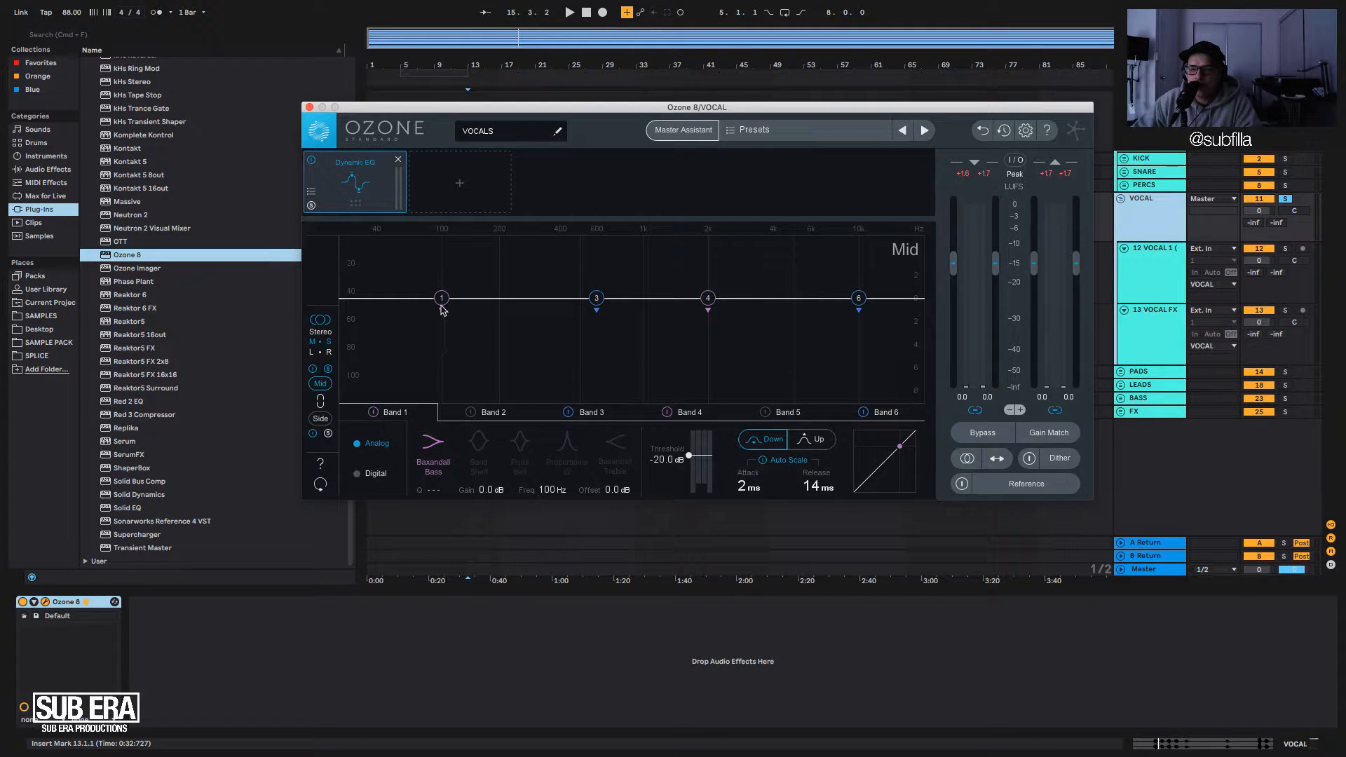
Set Band 1 of the mid channel to -3.3 dB at 205 Hz and audition the vocals.
left_click_drag(442, 301, 503, 341)
key("space")
key("space")
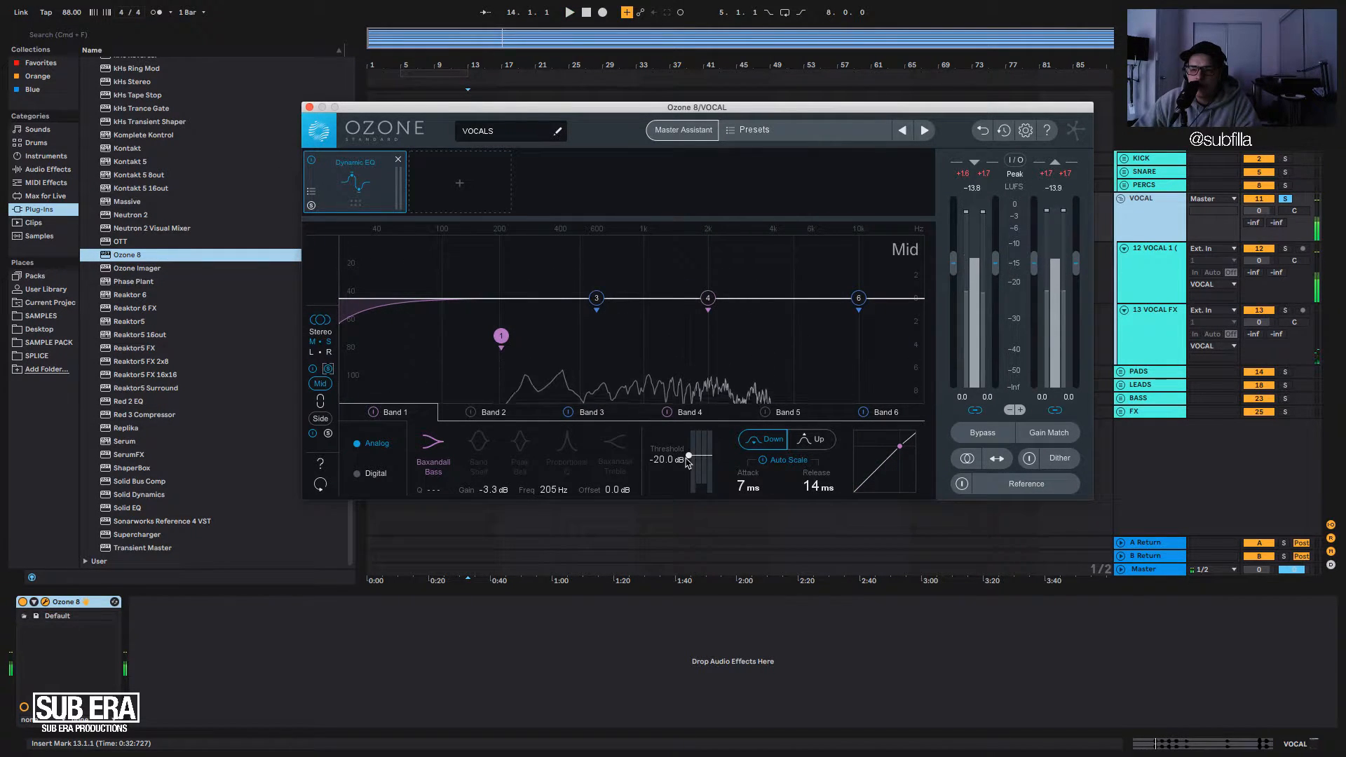
Switch the Dynamic EQ to Digital mode and lower Band 1's threshold to -43.6 dB while playing the vocals.
left_click_drag(689, 455, 687, 463)
left_click(375, 474)
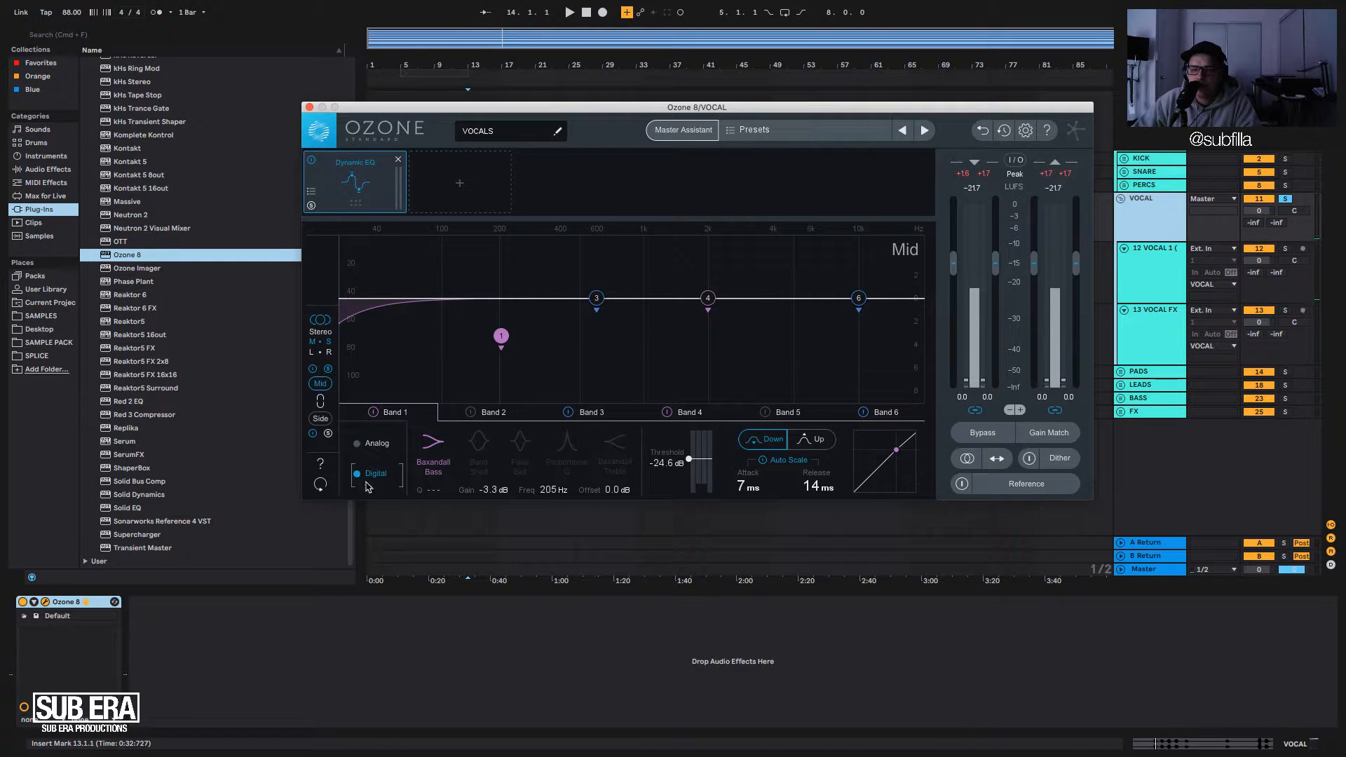
key("space")
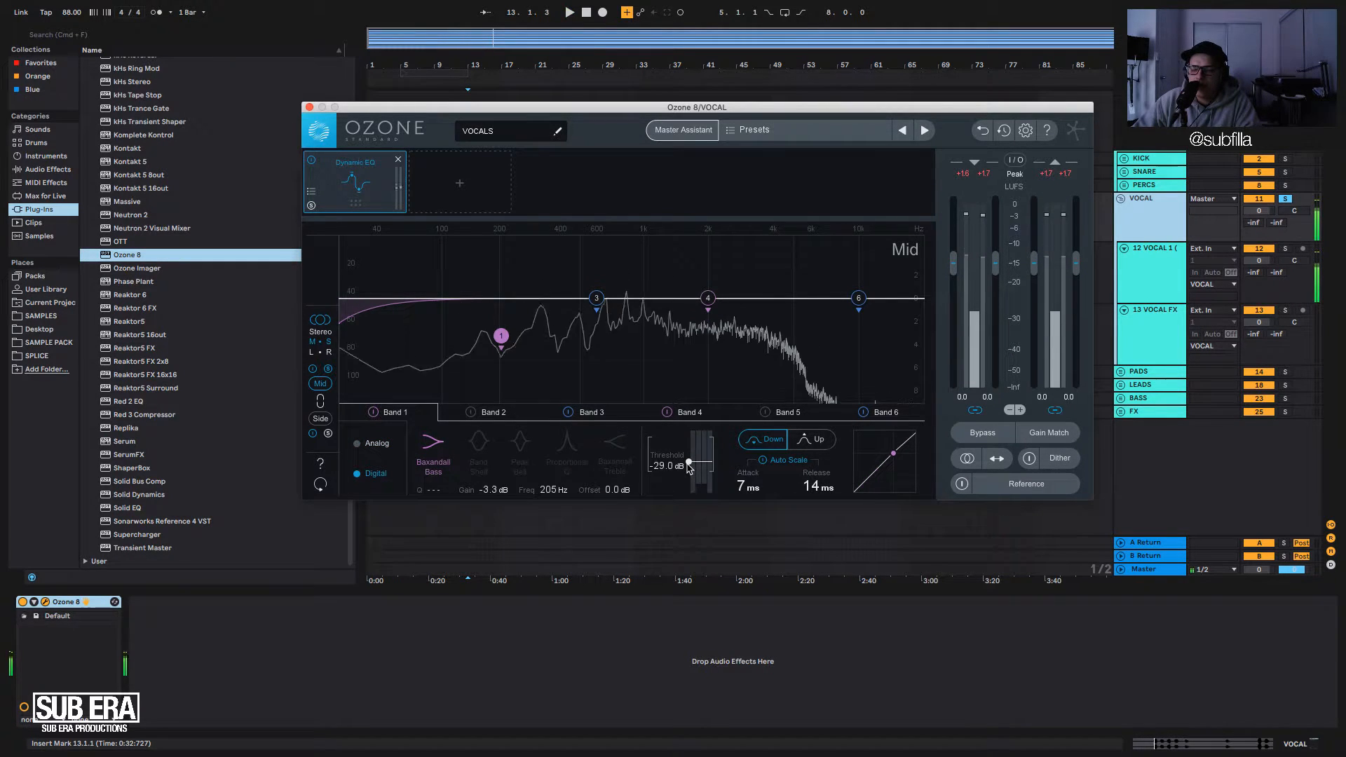
left_click_drag(687, 464, 688, 474)
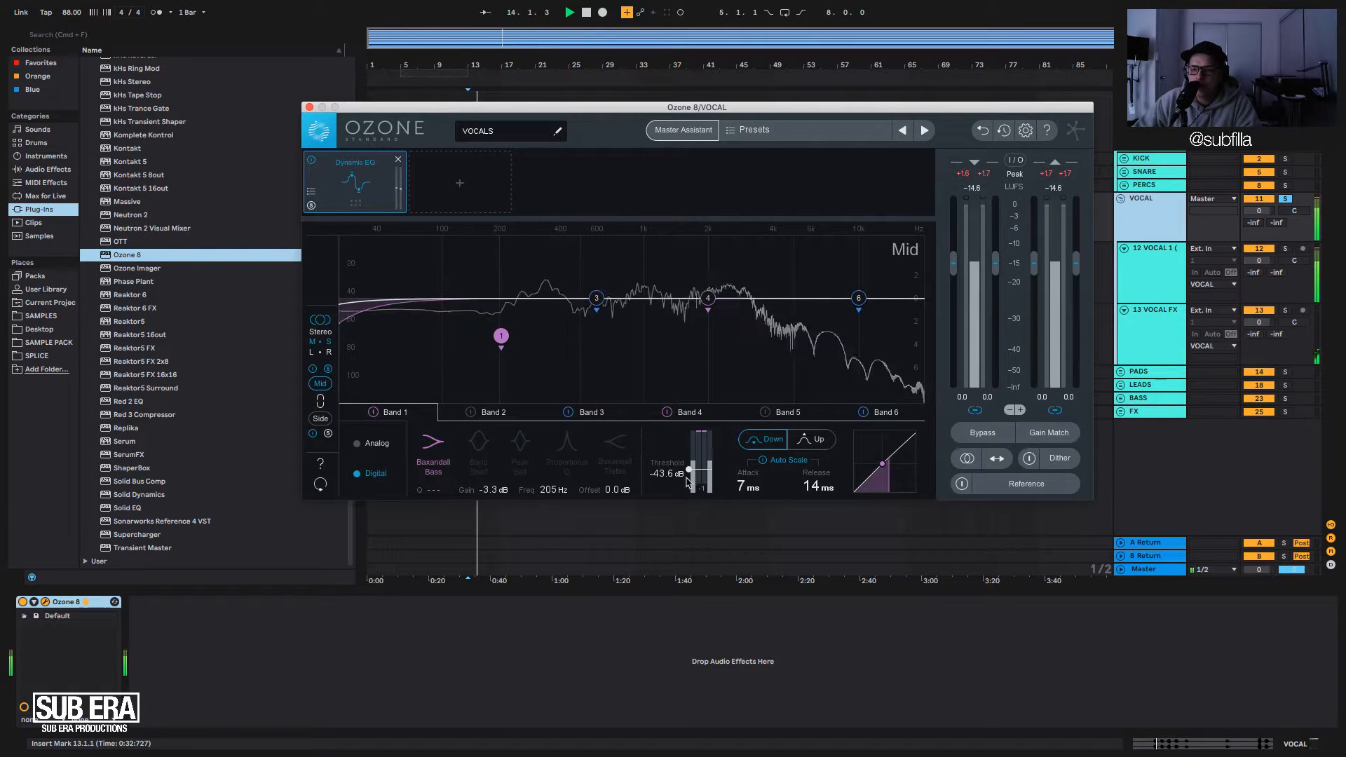
key("space")
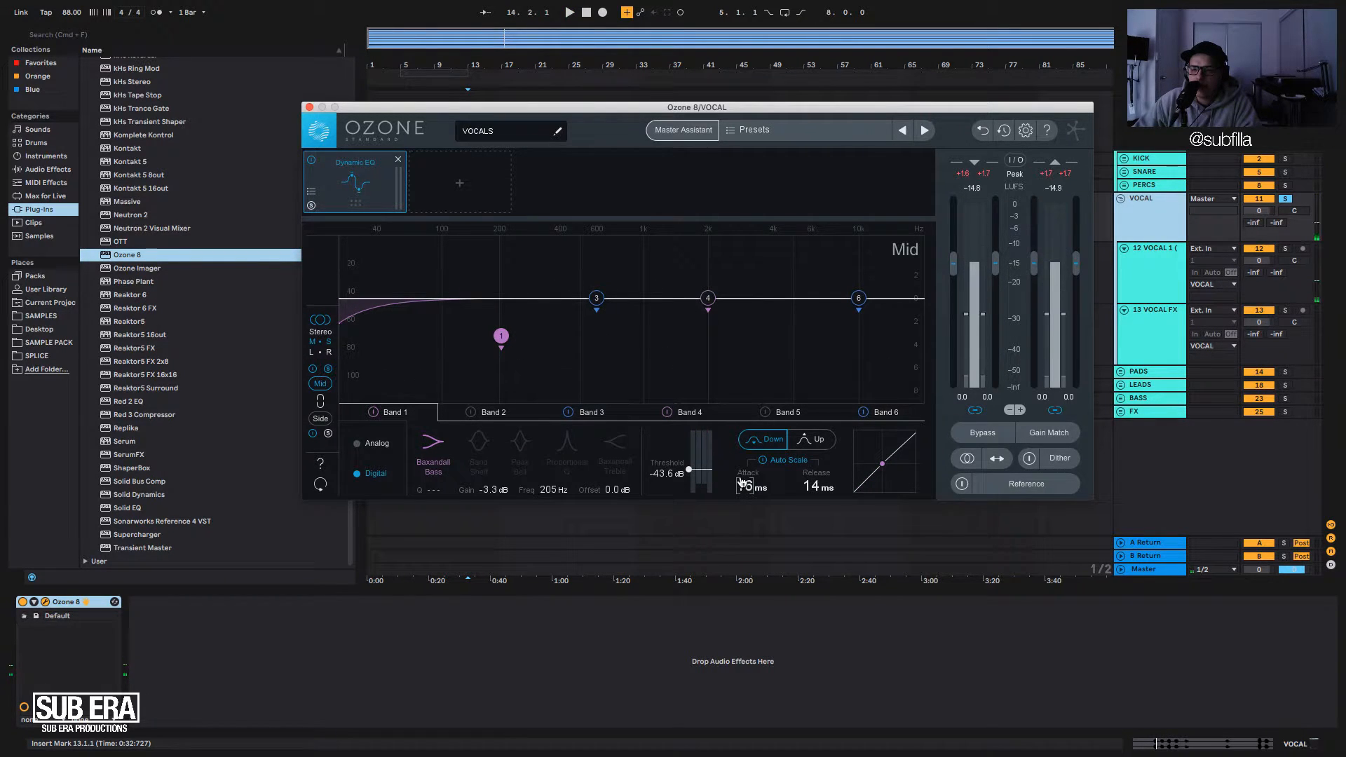
Set Band 1's attack to 18 ms and release to 44 ms, and audition the vocals.
left_click_drag(744, 485, 742, 481)
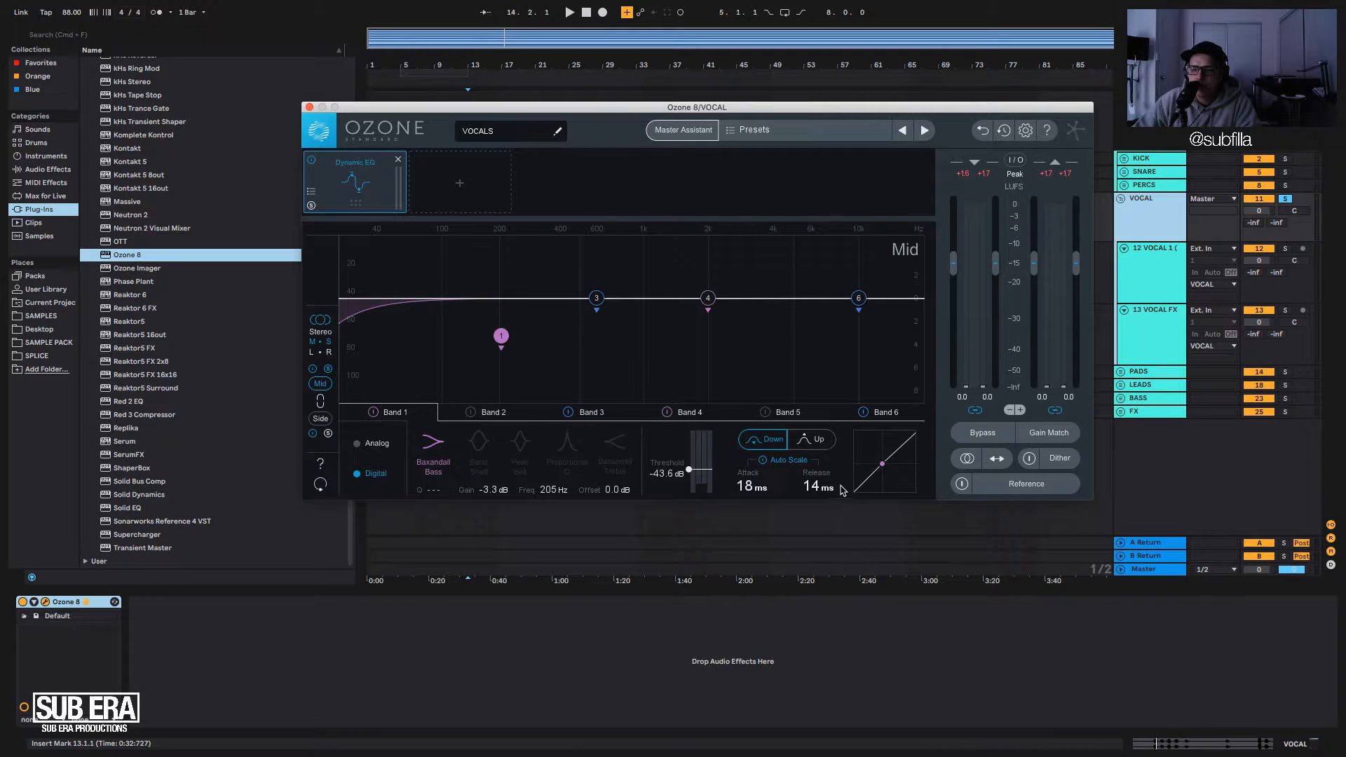
left_click_drag(833, 489, 823, 488)
key("space")
key("space")
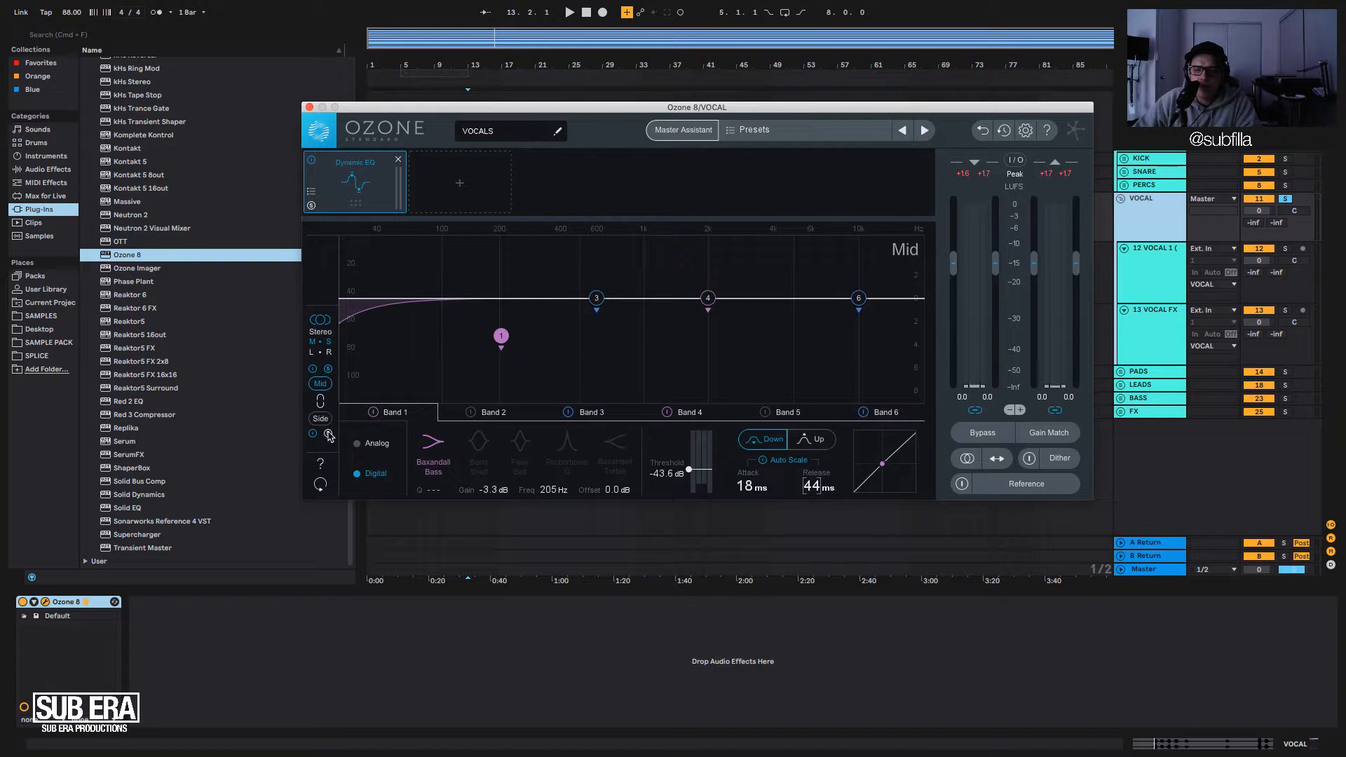
Audition the vocals from bar 13 and solo the side channel of the Dynamic EQ.
key("space")
key("space")
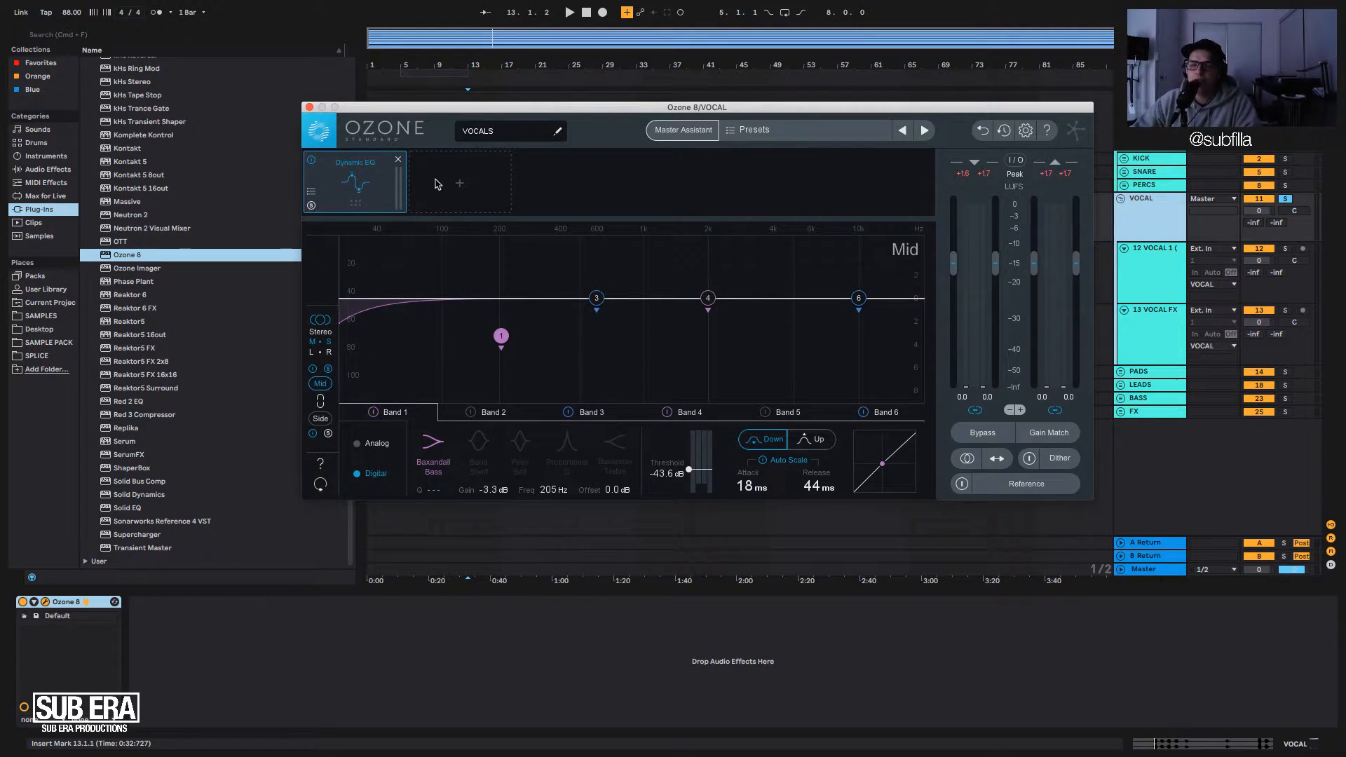
key("space")
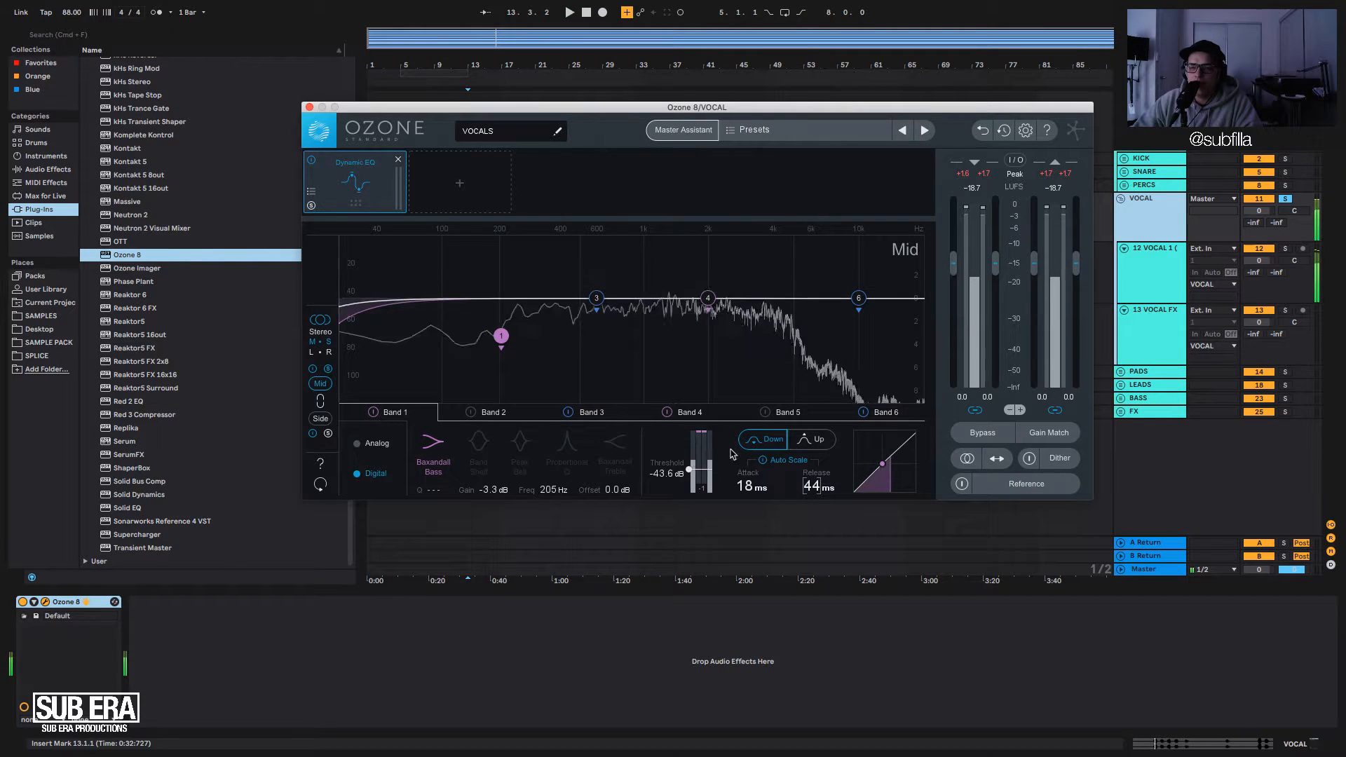
key("space")
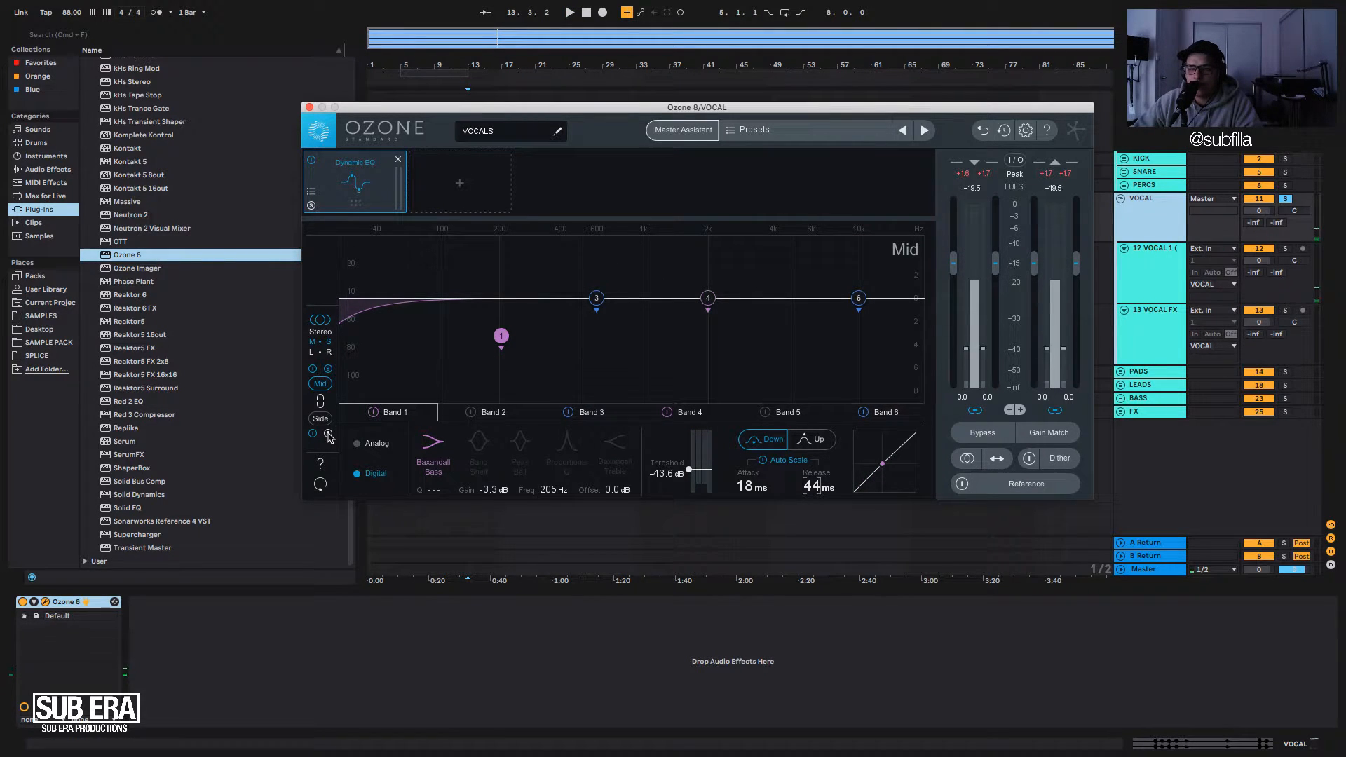
left_click(328, 436)
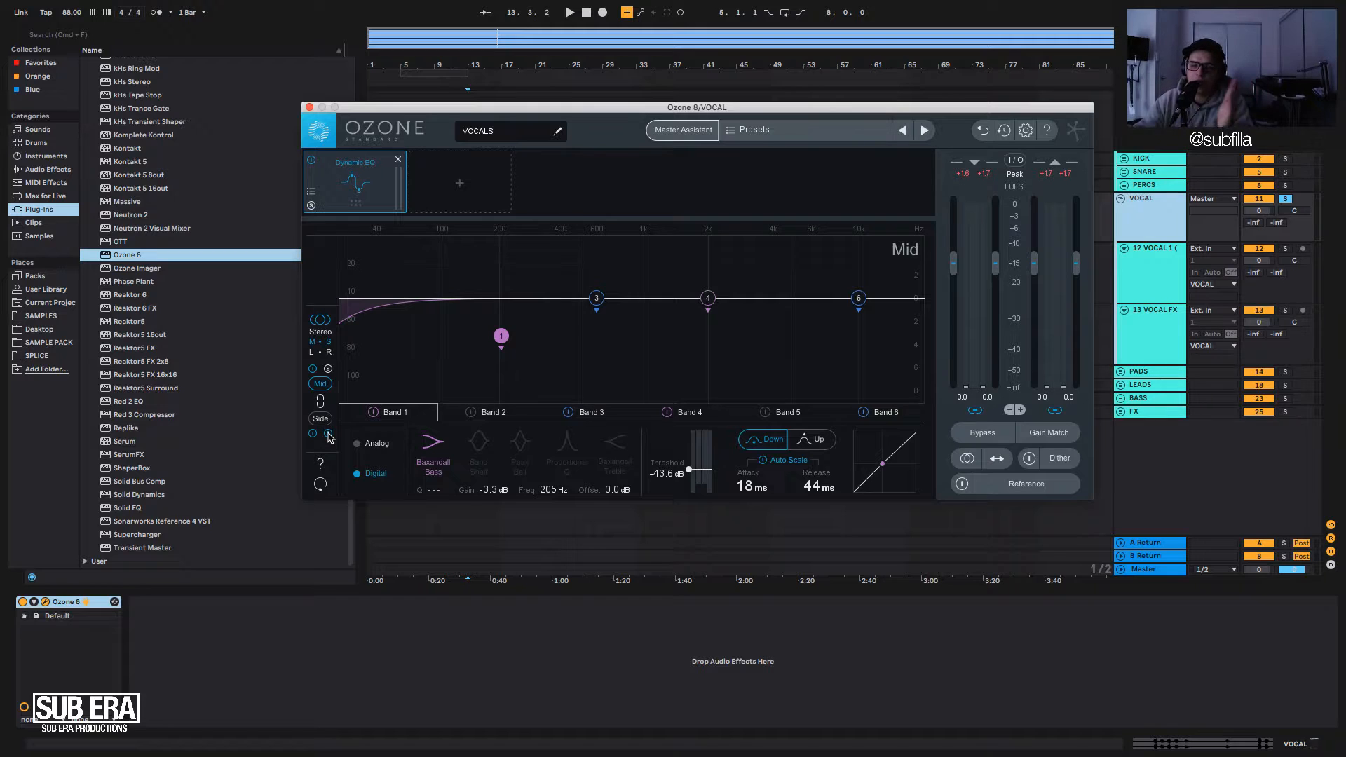
key("space")
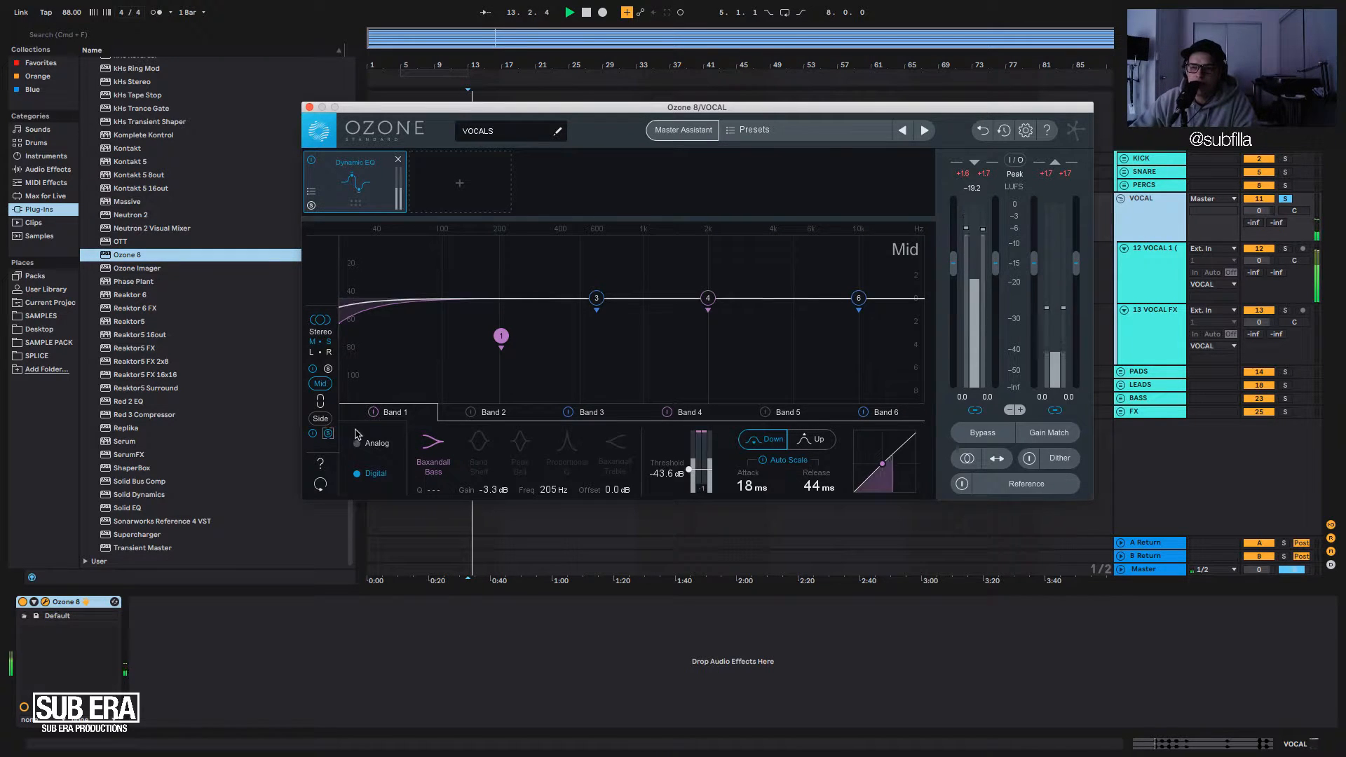
Set the side channel's Band 1 to -6.8 dB at 183 Hz with a -87.3 dB threshold, and audition the vocals.
left_click(316, 418)
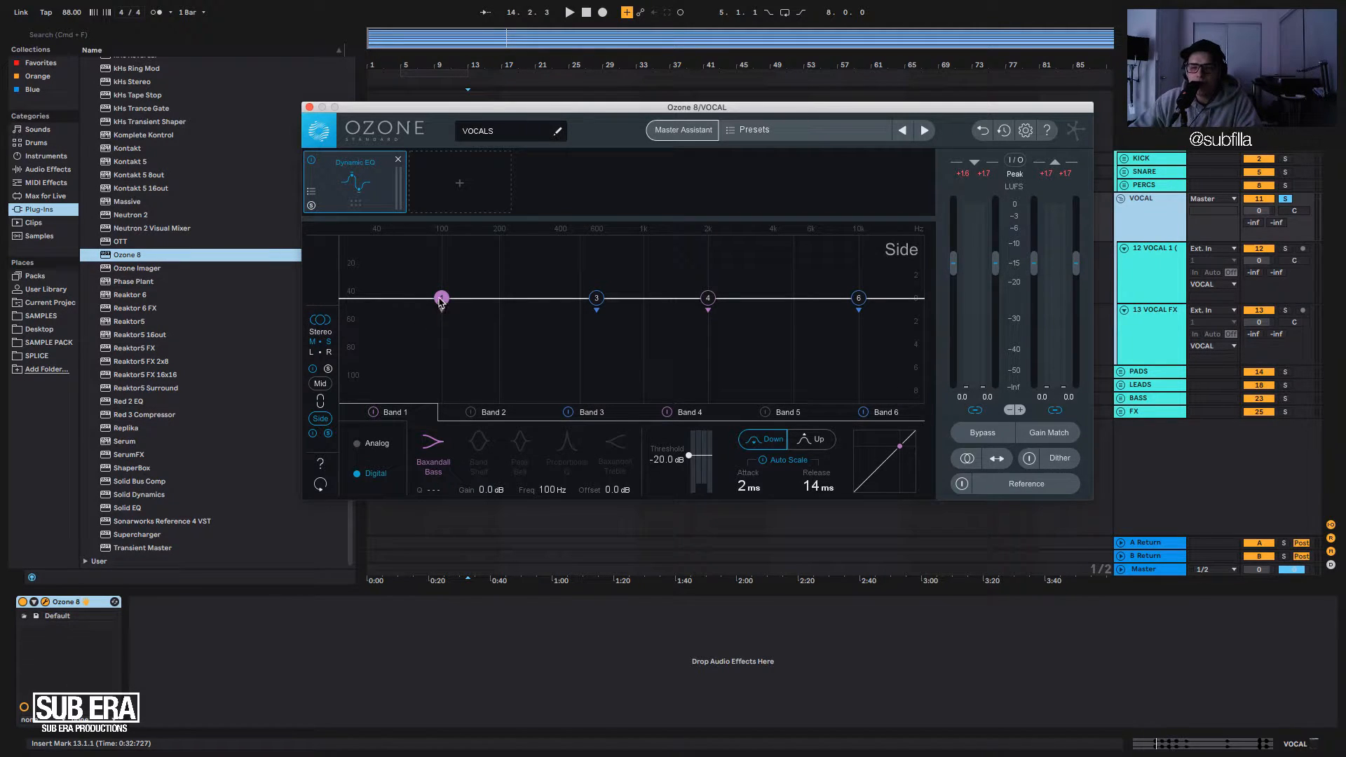
left_click_drag(442, 300, 492, 377)
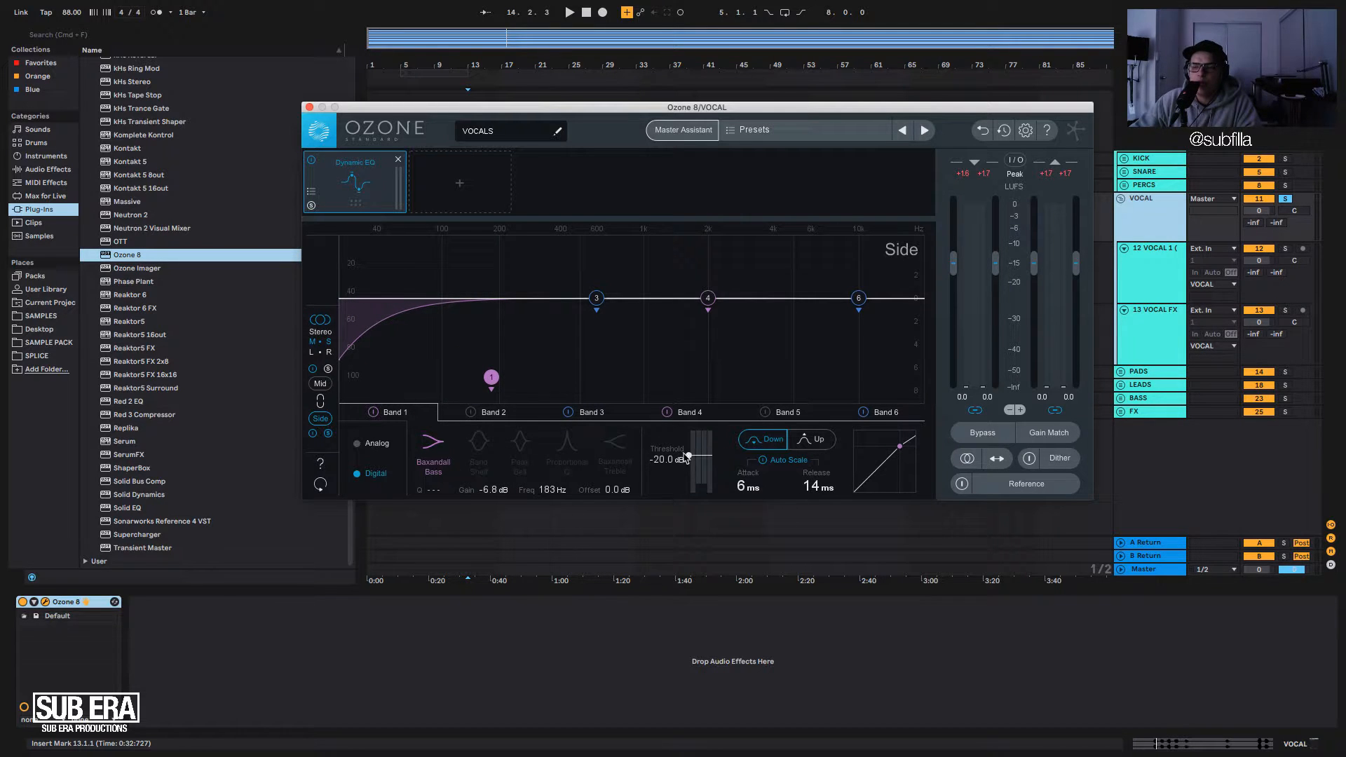
left_click_drag(687, 458, 684, 484)
key("space")
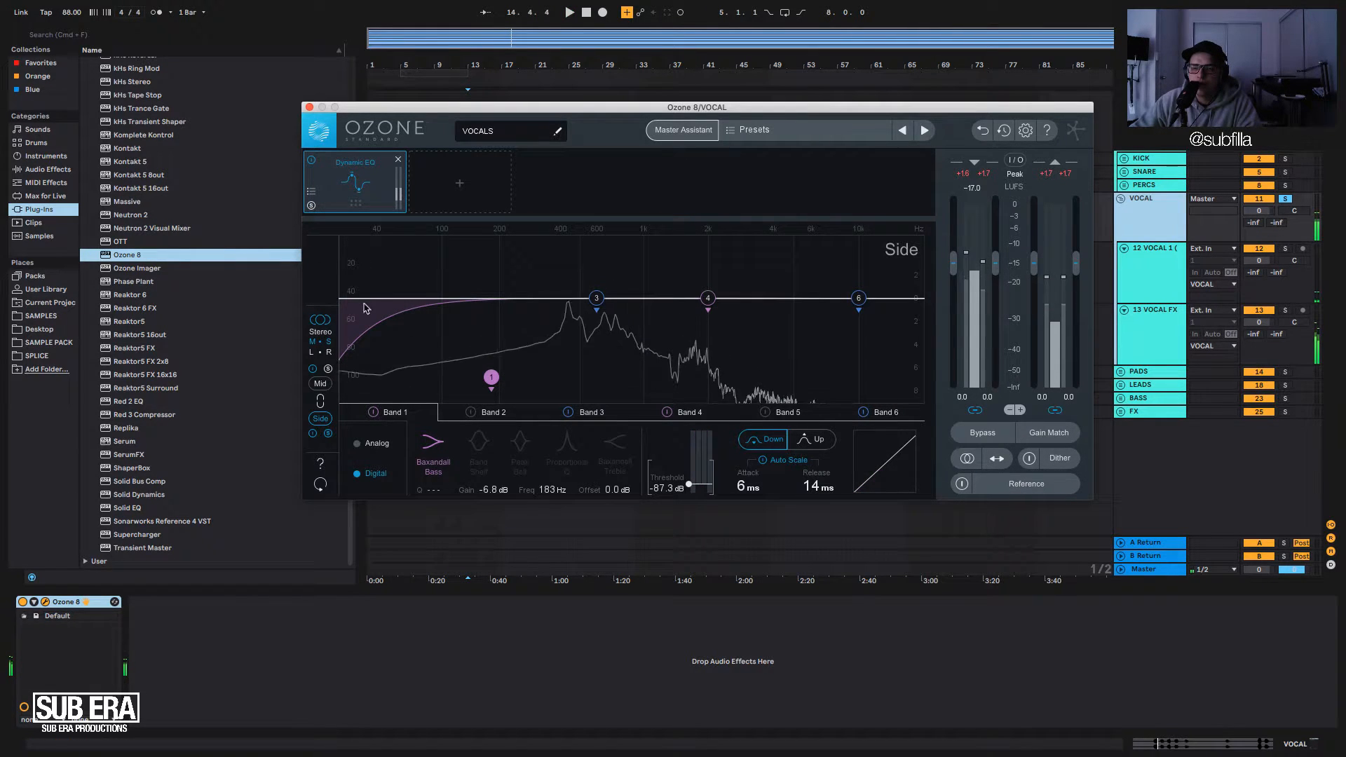
key("space")
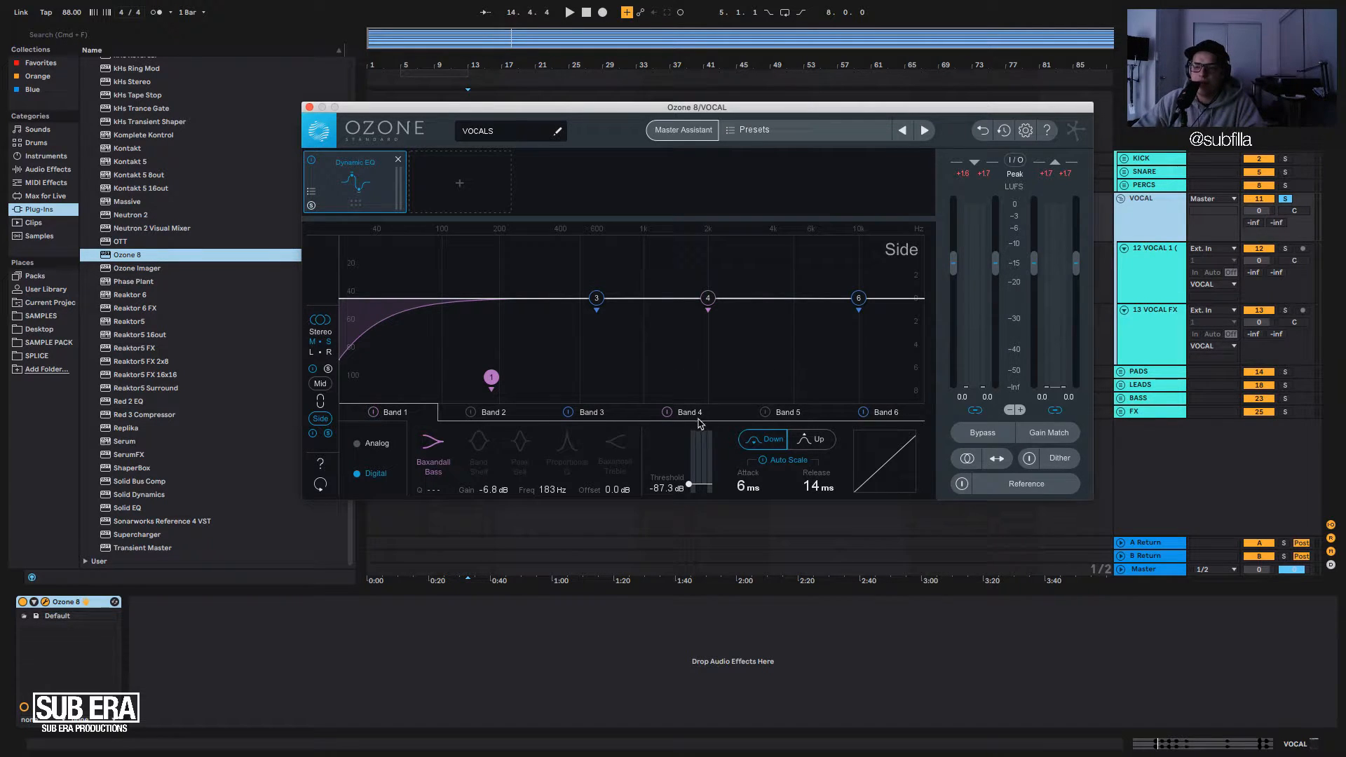
Set the side channel's Band 1 to 16 ms attack, 44 ms release and -90.1 dB threshold while auditioning the vocals.
left_click_drag(744, 486, 746, 484)
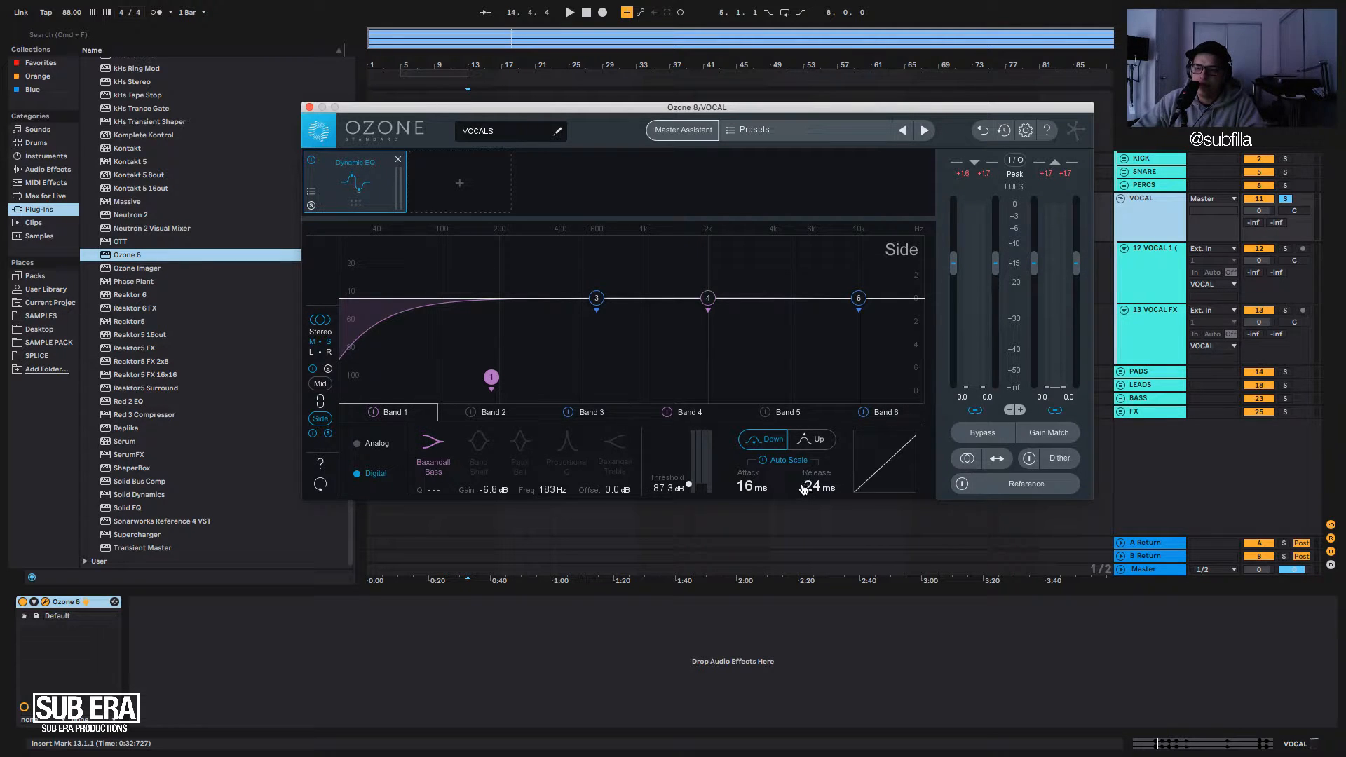
key("space")
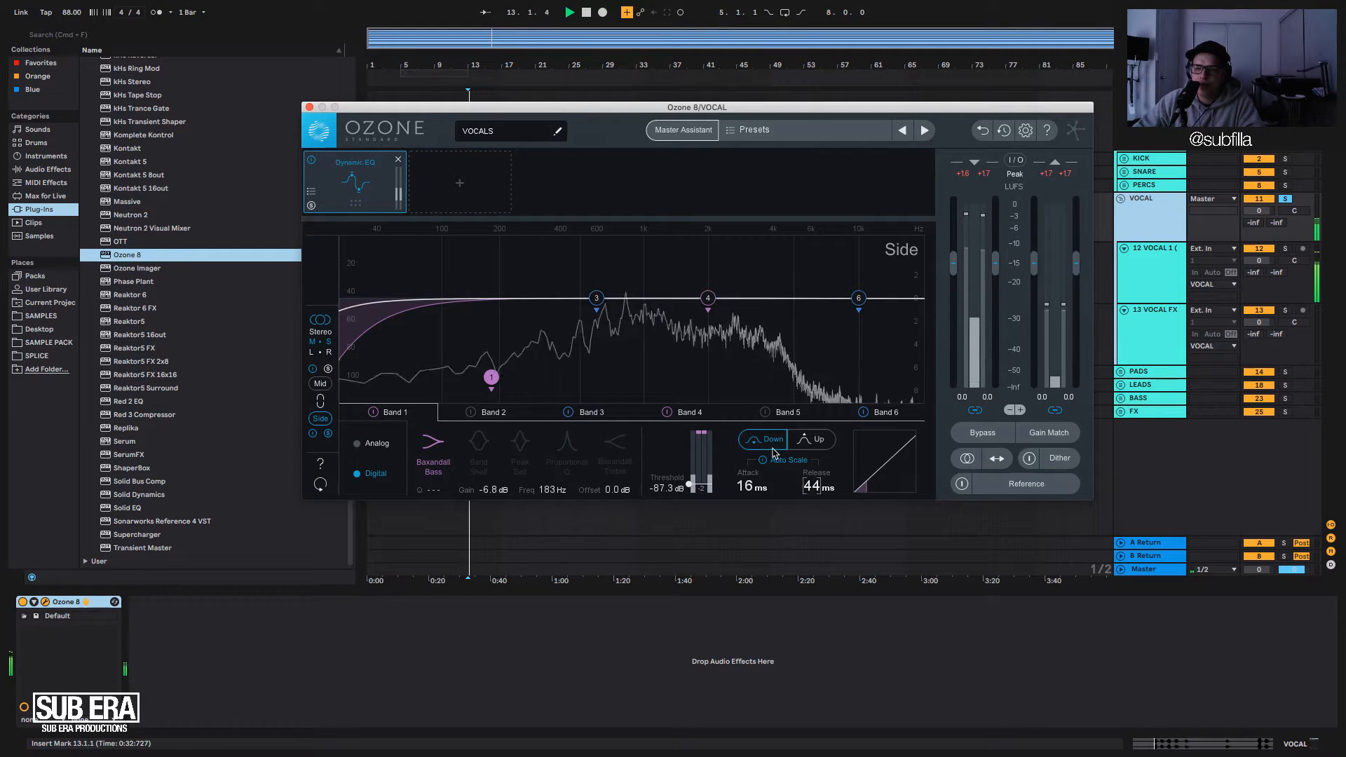
left_click_drag(688, 485, 688, 486)
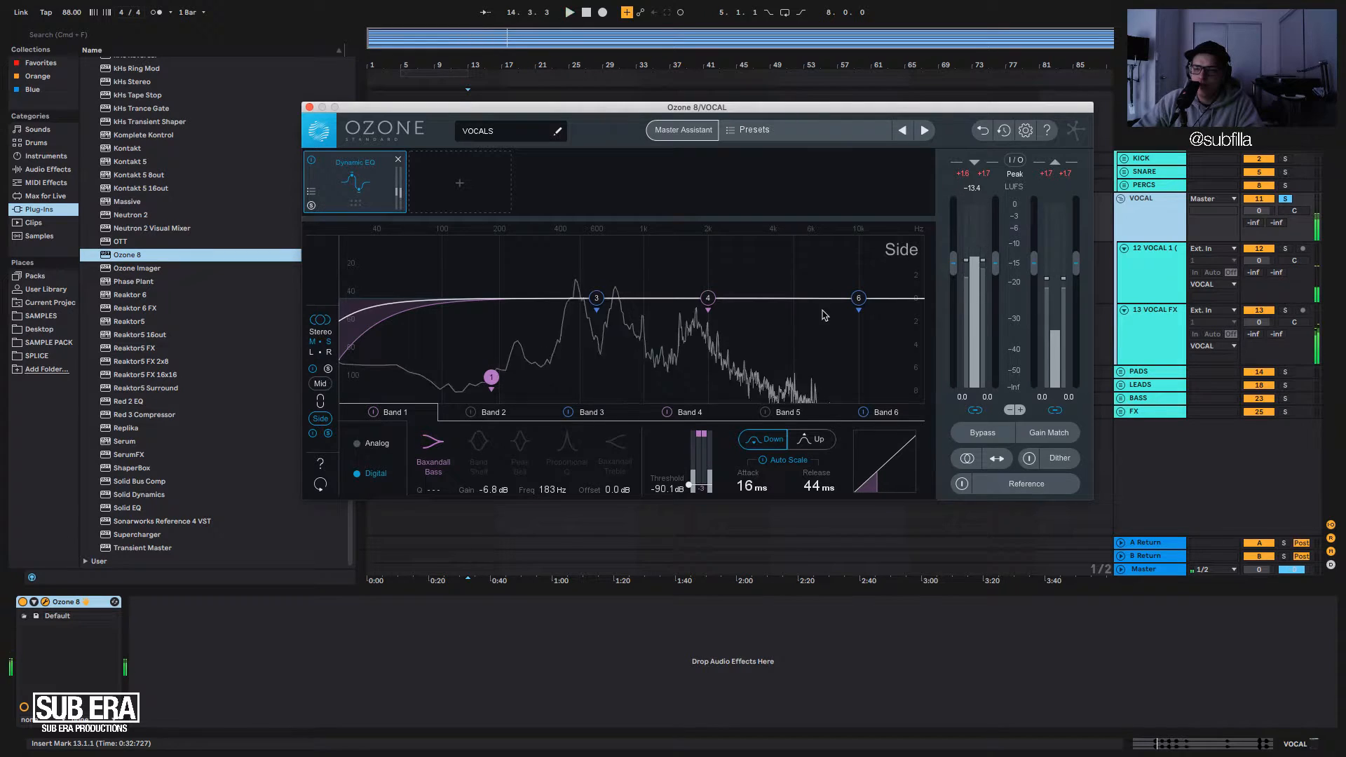
key("space")
Boost the side channel's Band 6 by 1.1 dB at 2.70 kHz with a -79.5 dB threshold, and audition the vocals.
left_click_drag(858, 298, 739, 284)
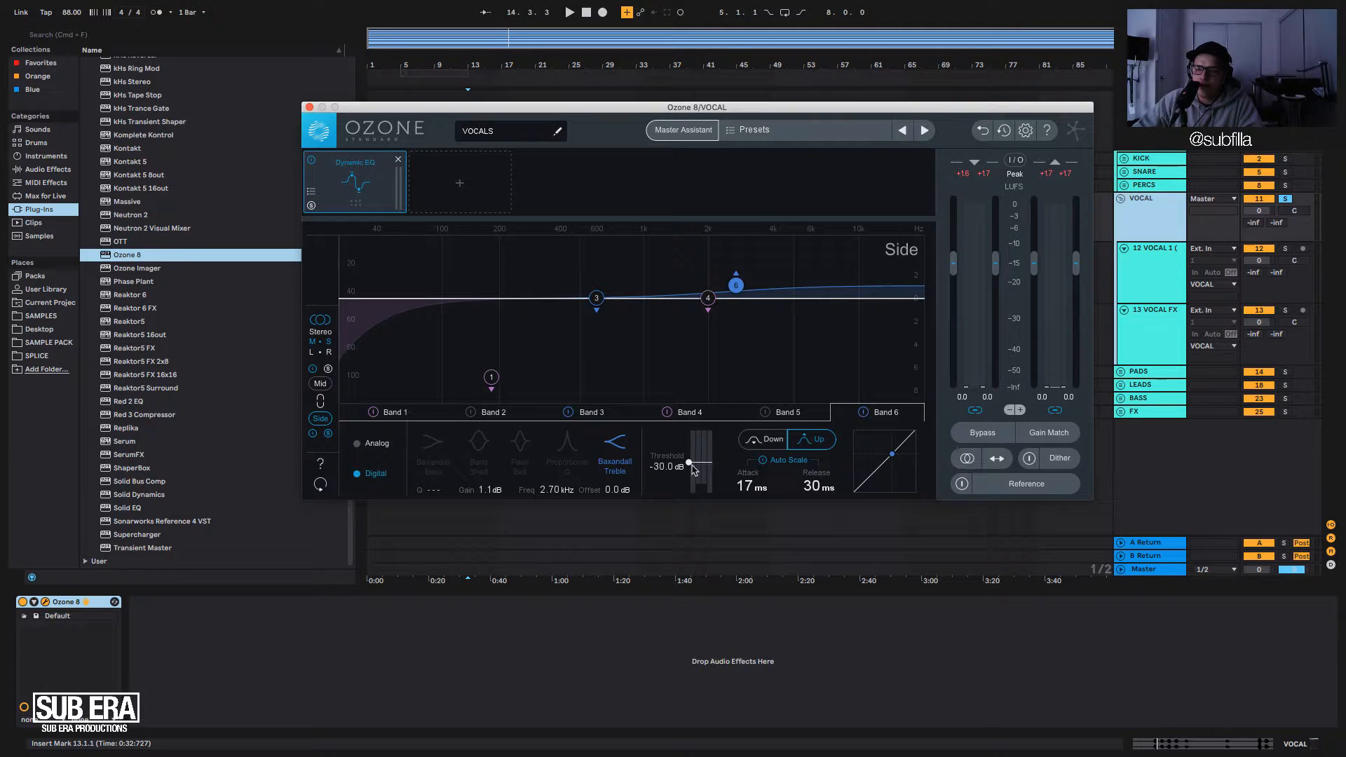
left_click_drag(693, 470, 691, 487)
key("space")
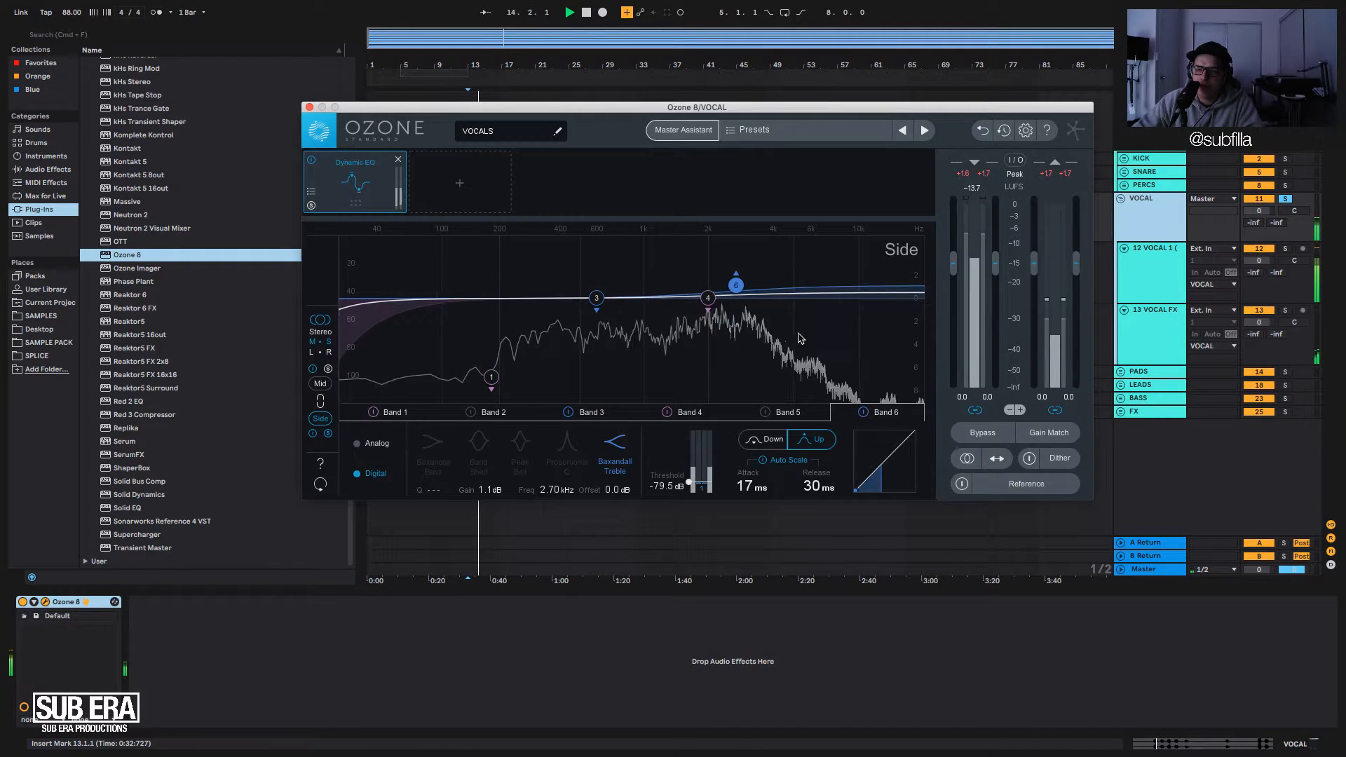
key("space")
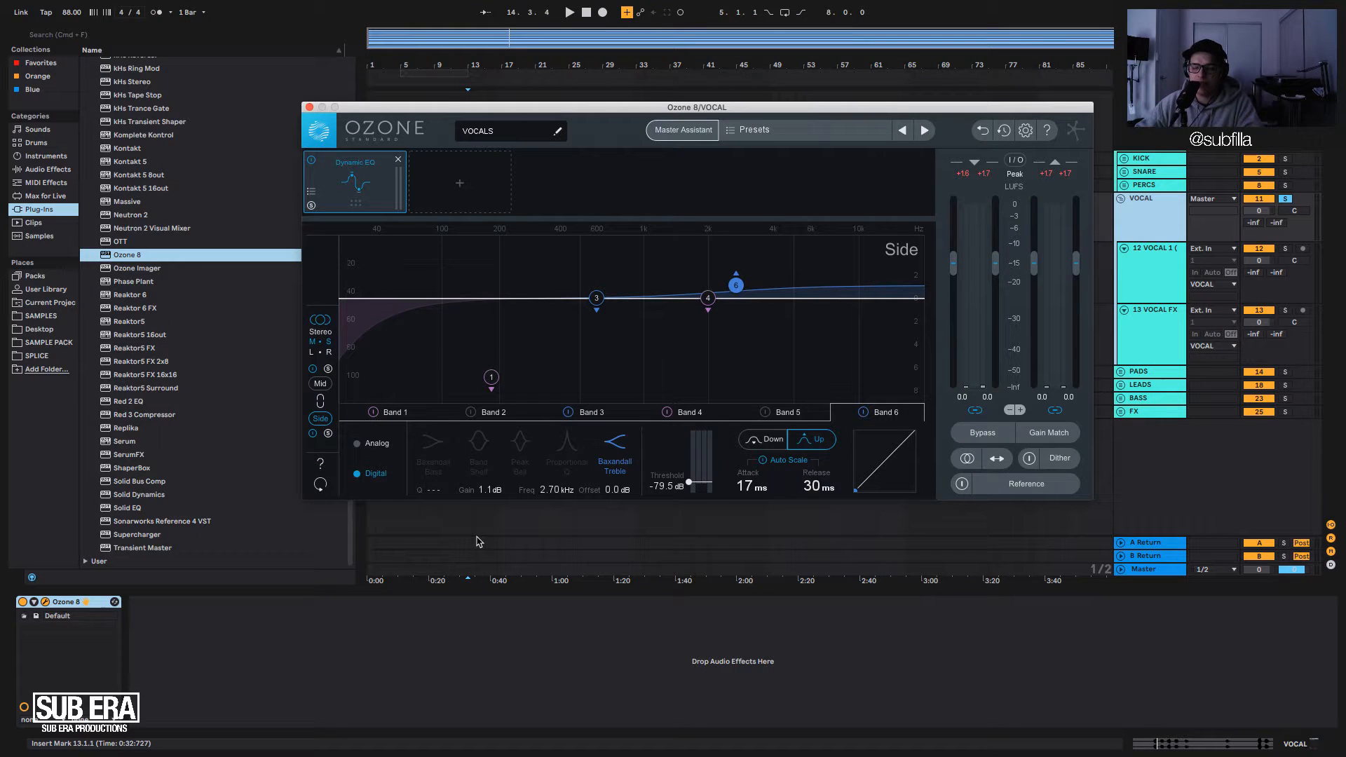
key("space")
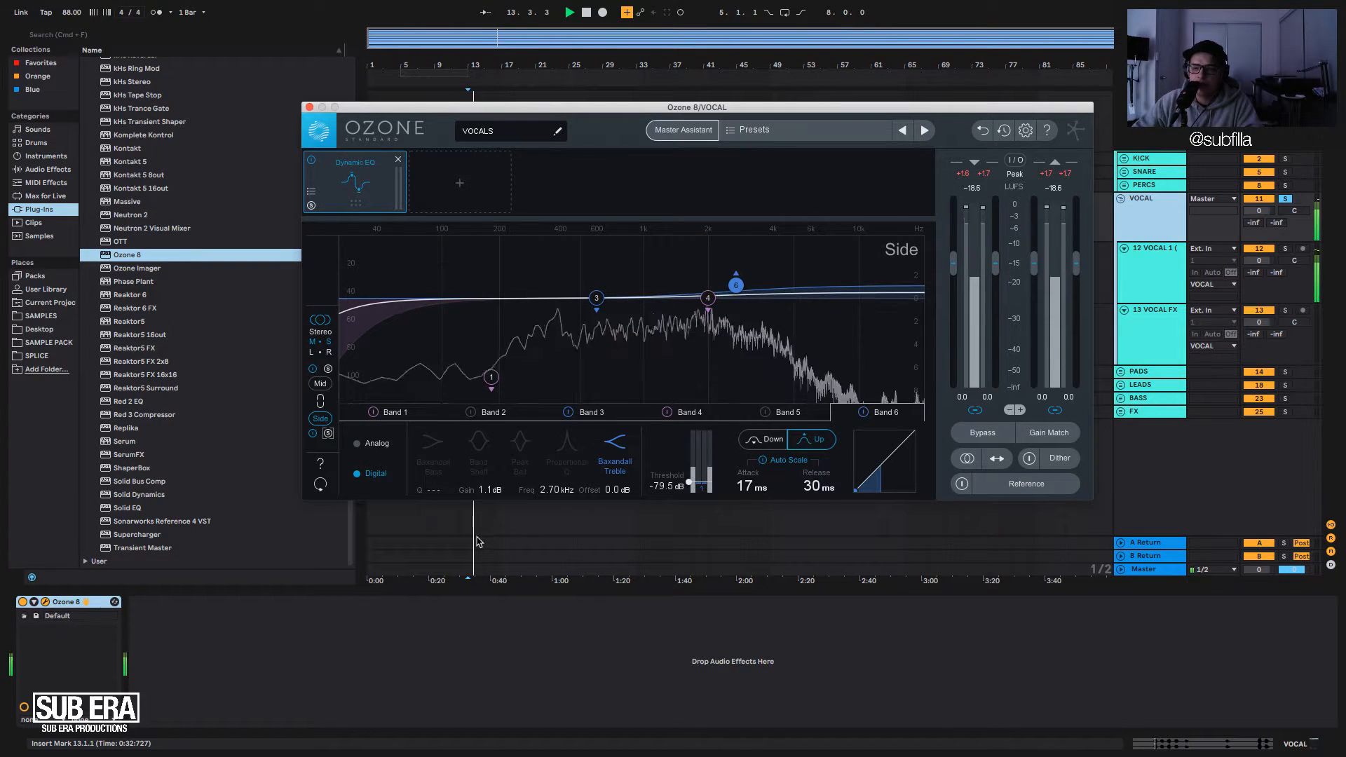
Close the VOCAL group's Ozone 8 window, stop playback and unfold the PADS group.
left_click(310, 110)
key("space")
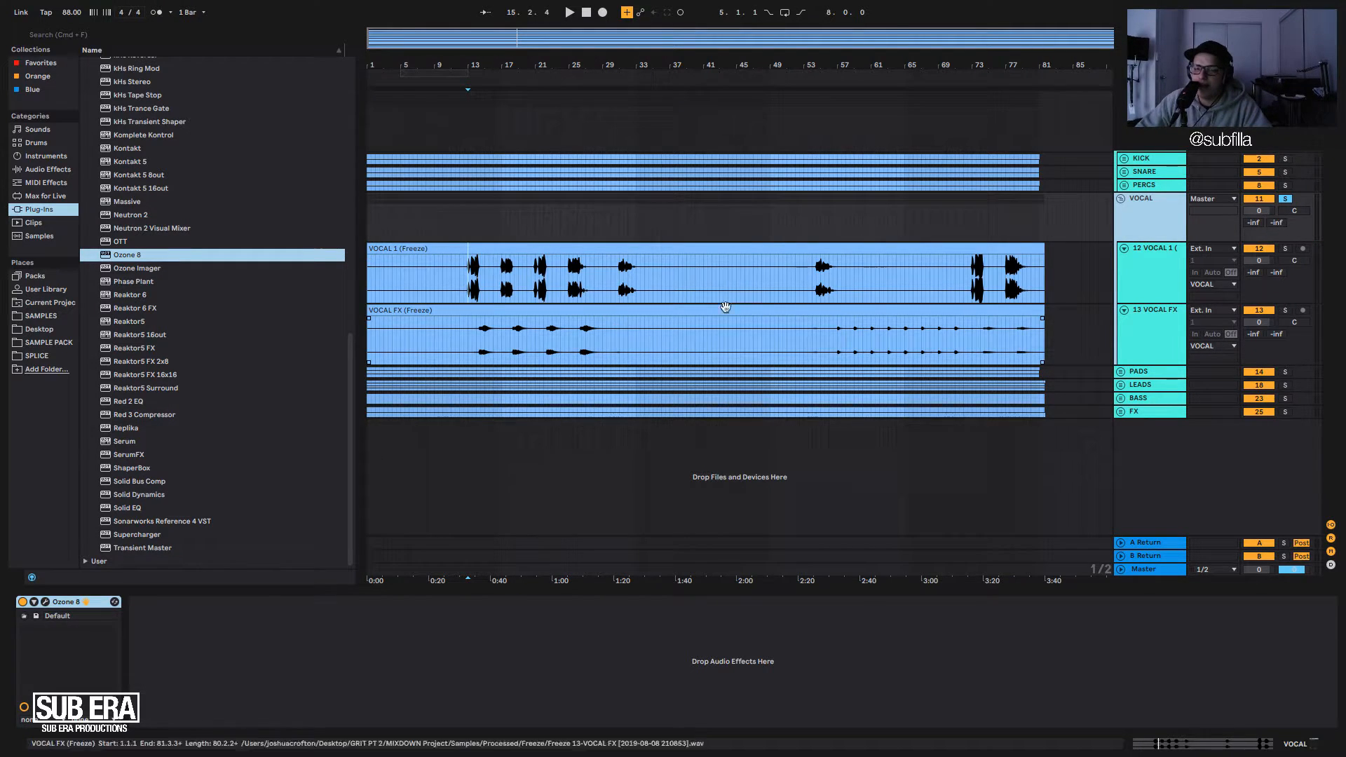
left_click(1152, 312)
left_click(1143, 222)
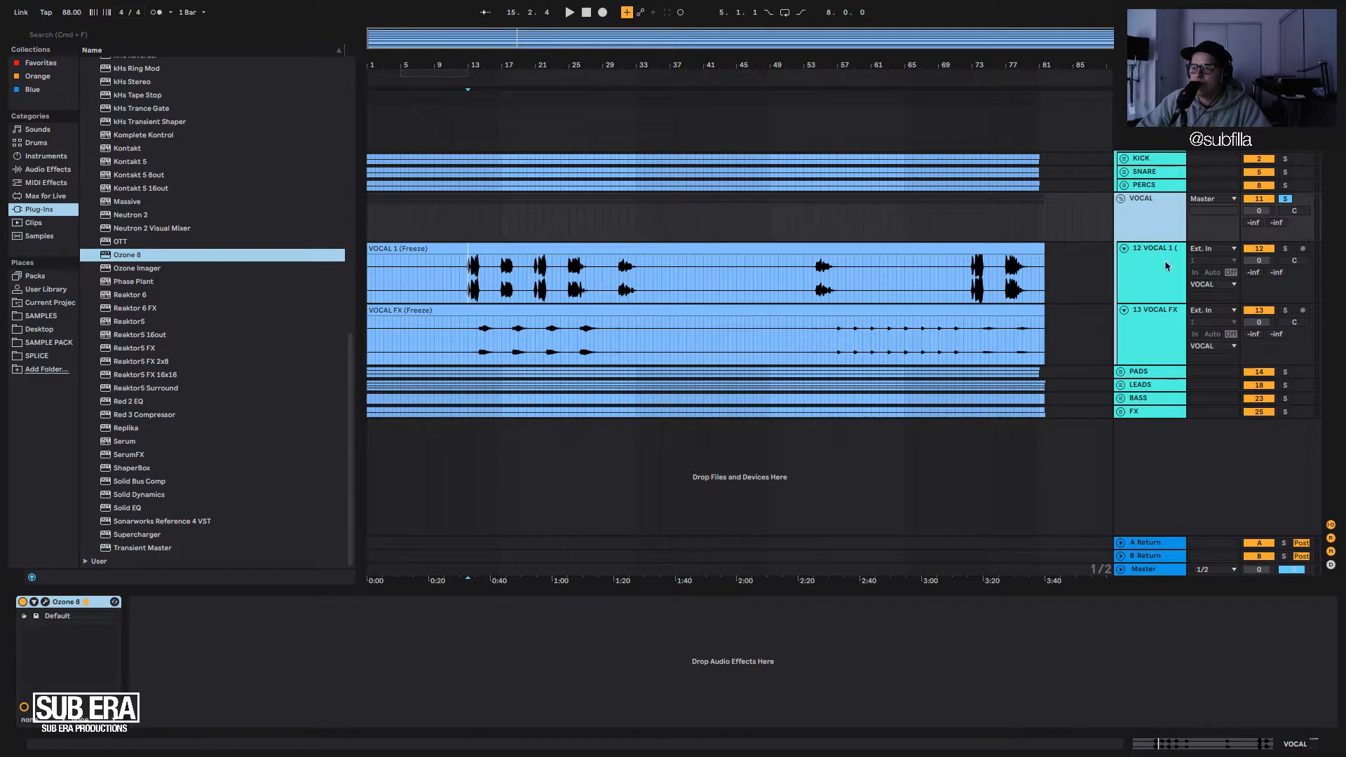
left_click(1150, 393)
left_click(1148, 375)
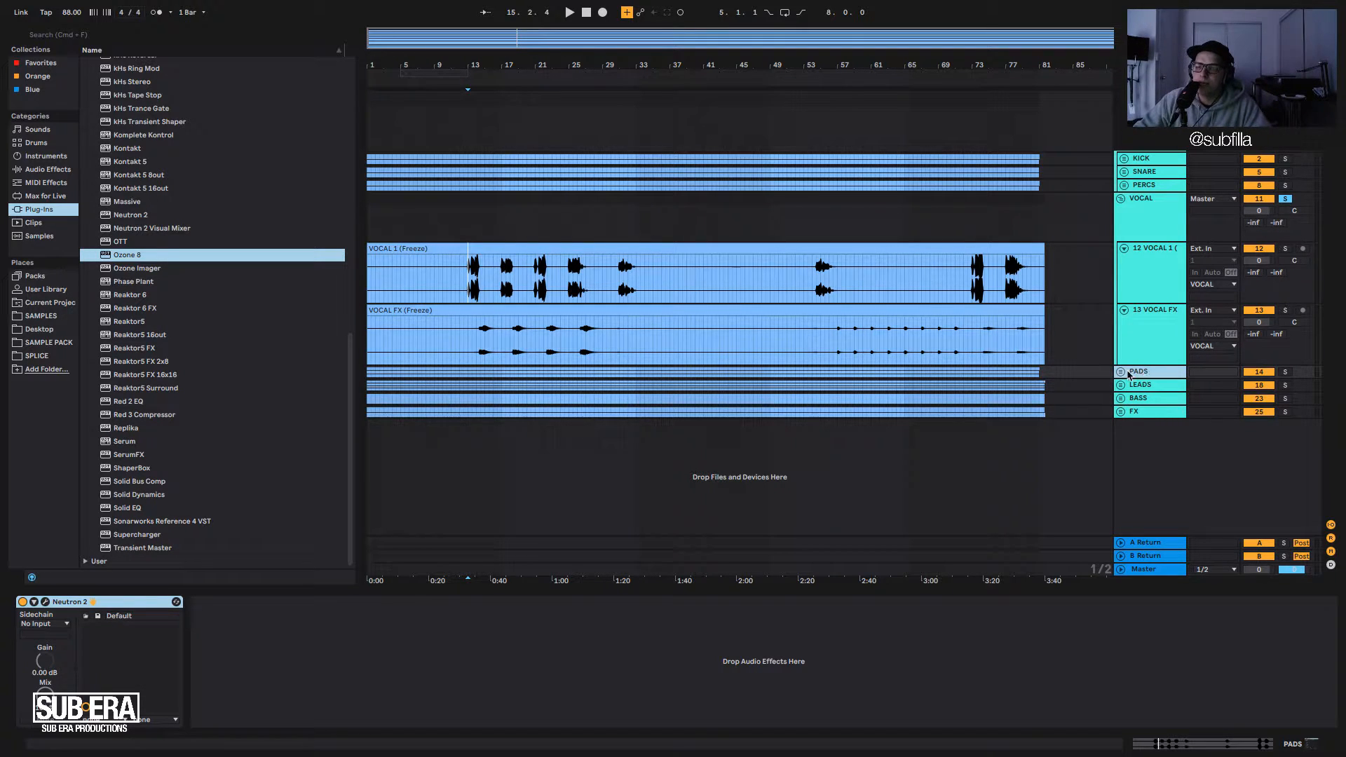
left_click(1122, 373)
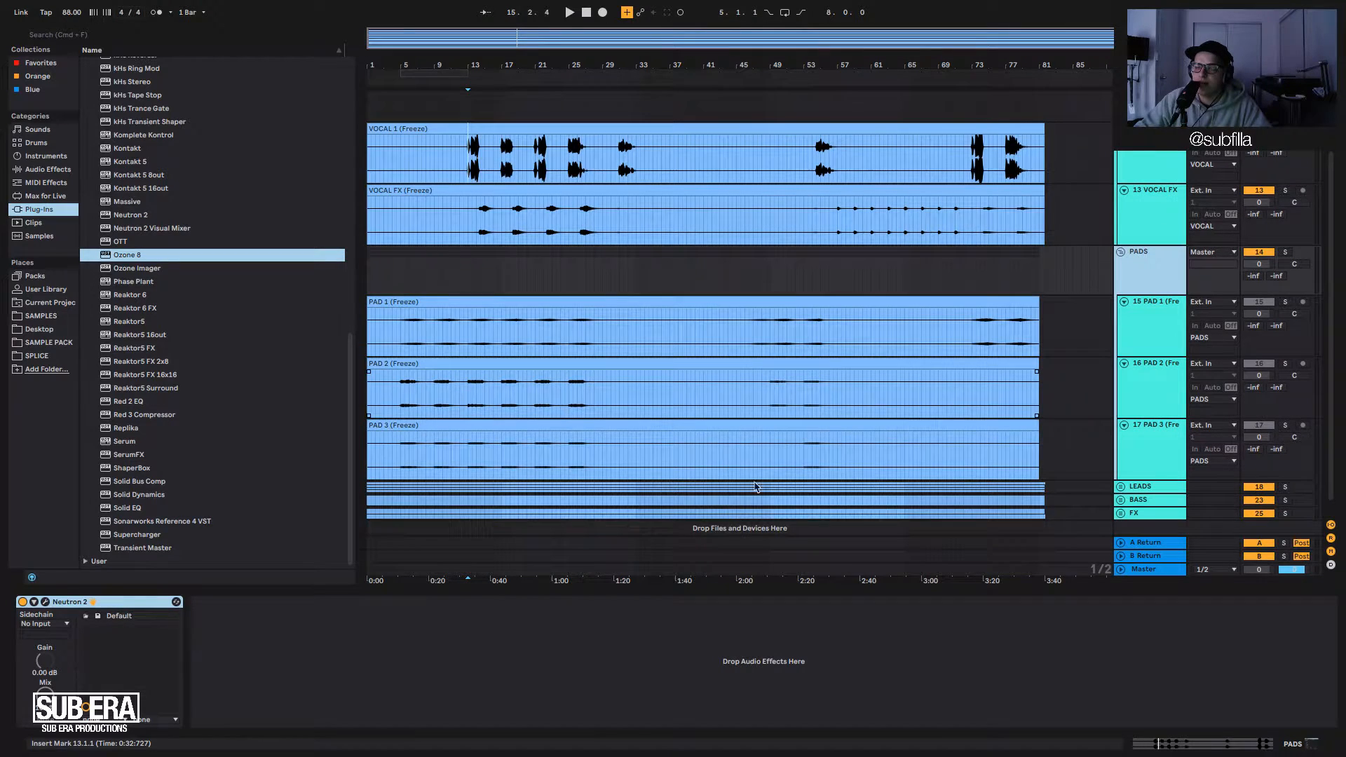
scroll(800, 487, "down", 3)
scroll(578, 355, "up", 2)
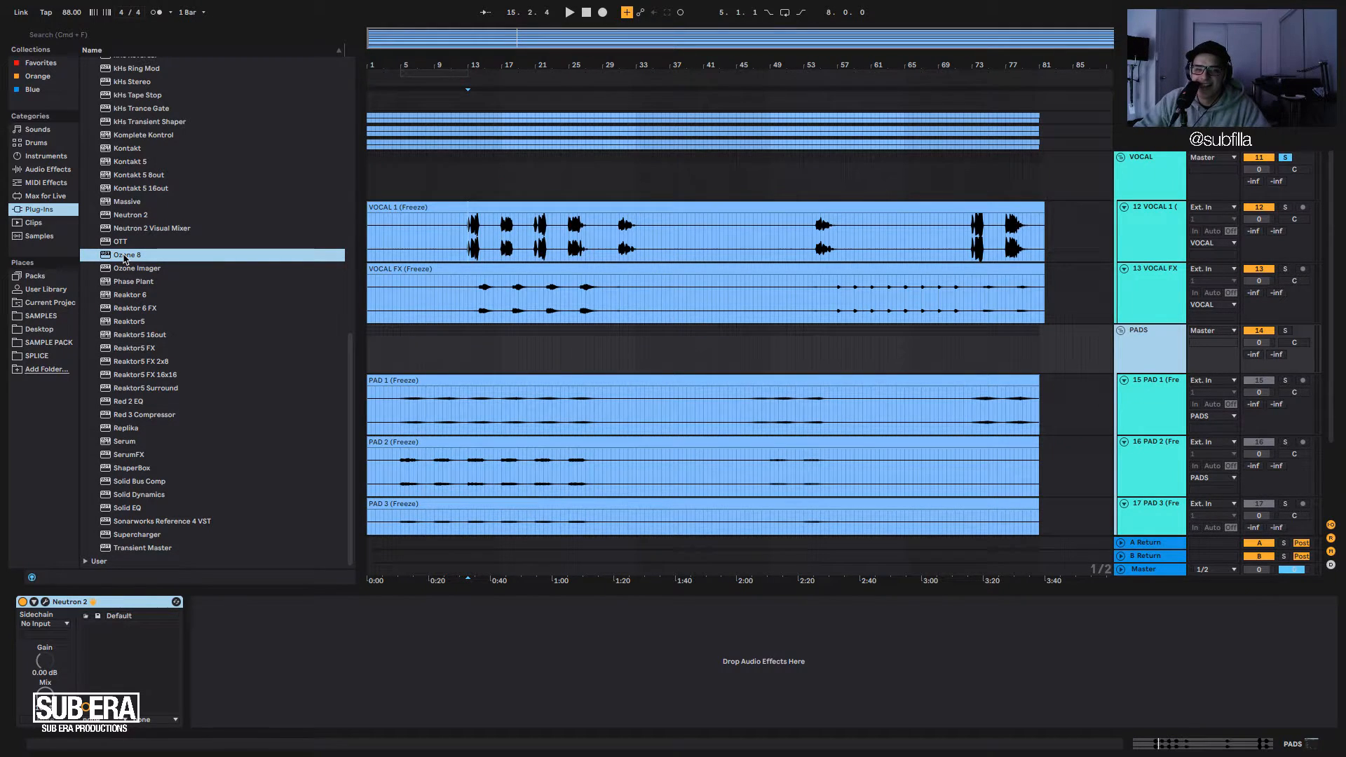
Add Ozone 8 after Neutron 2 on the PADS group and open its plug-in window.
left_click_drag(124, 258, 680, 615)
left_click_drag(1146, 468, 1155, 359)
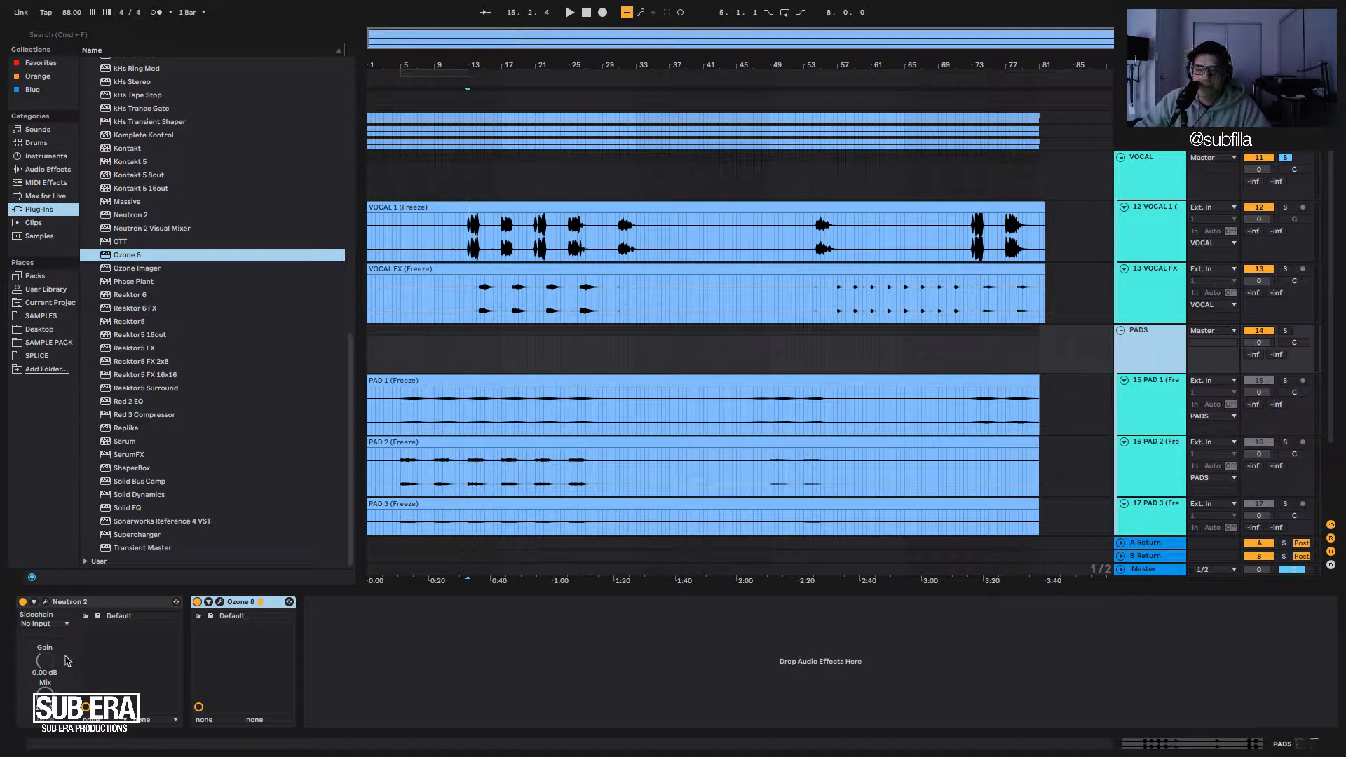
left_click(220, 602)
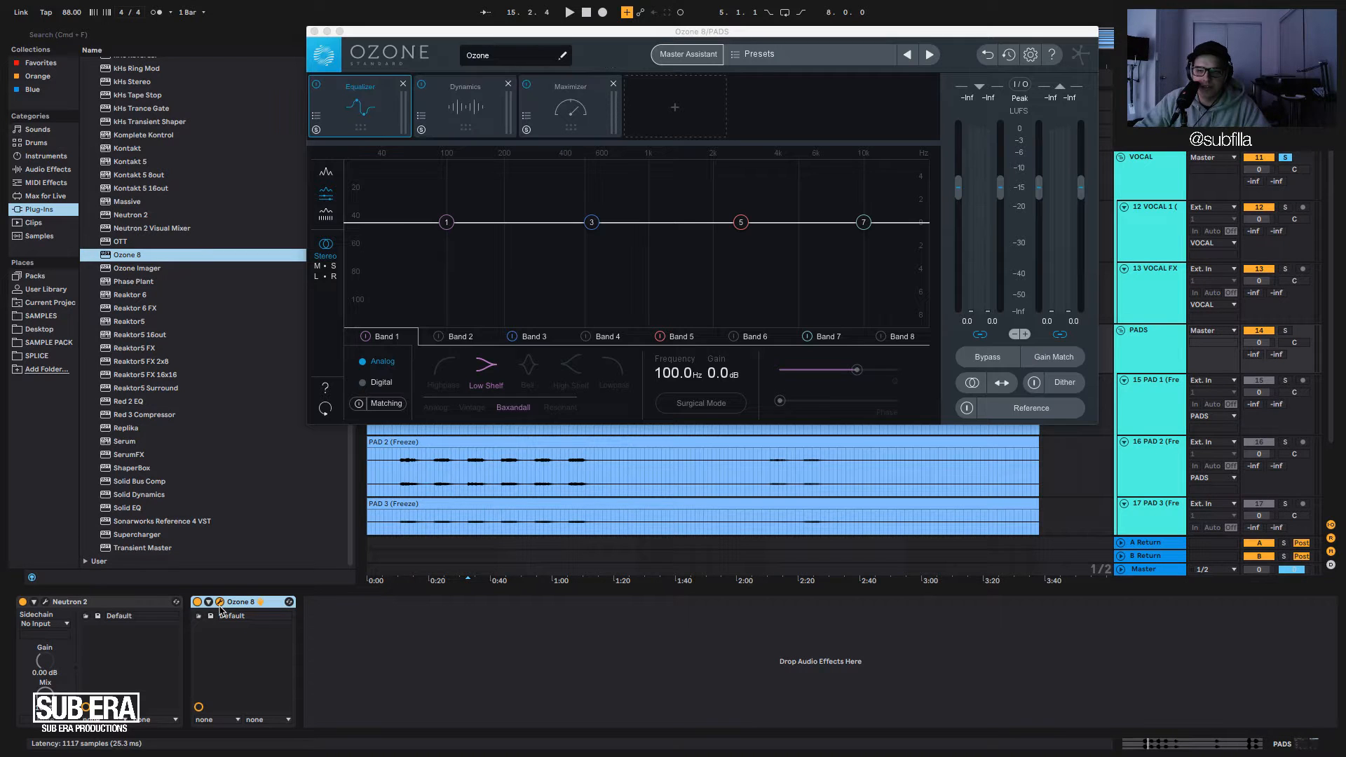
left_click_drag(389, 41, 314, 237)
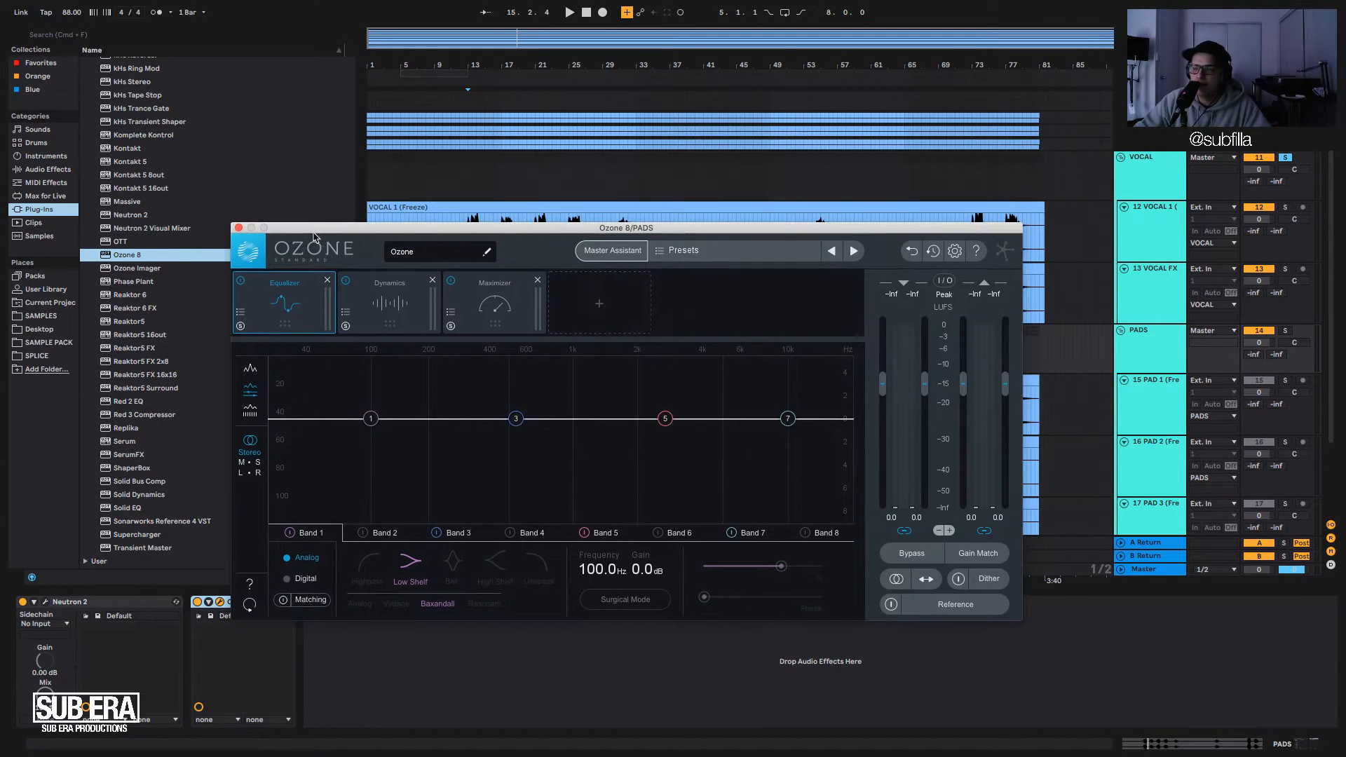
left_click(1086, 339)
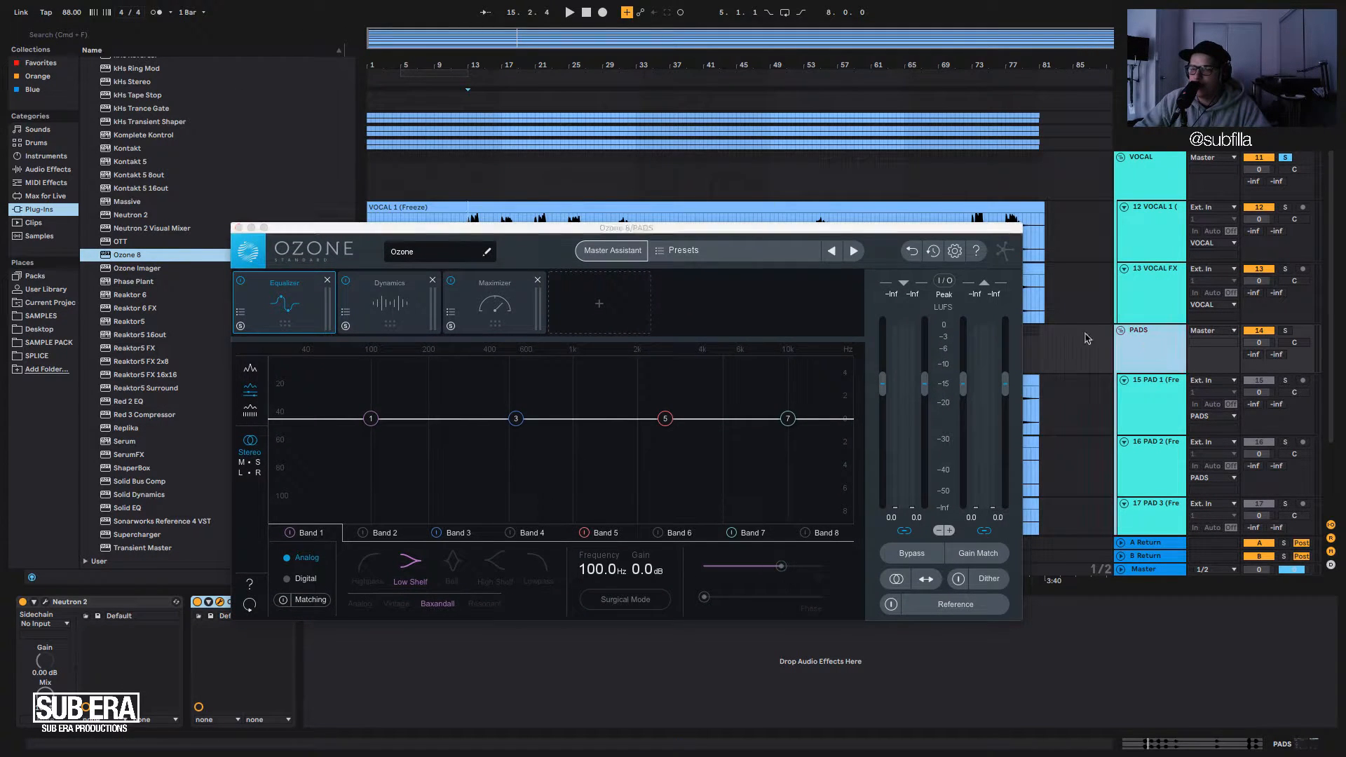
Replace the Equalizer, Dynamics and Maximizer modules with a single Dynamic EQ in mid/side mode.
left_click(328, 280)
left_click(327, 281)
left_click(328, 281)
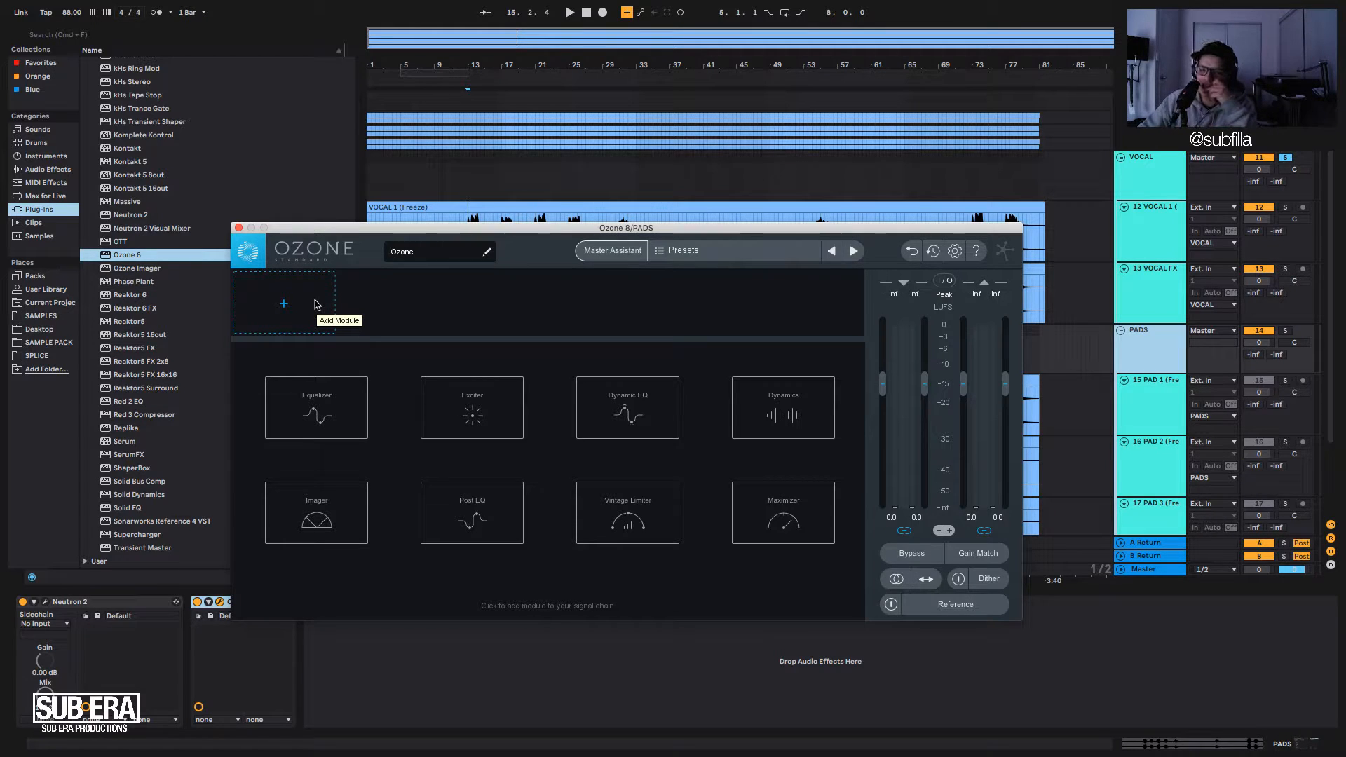
left_click(614, 413)
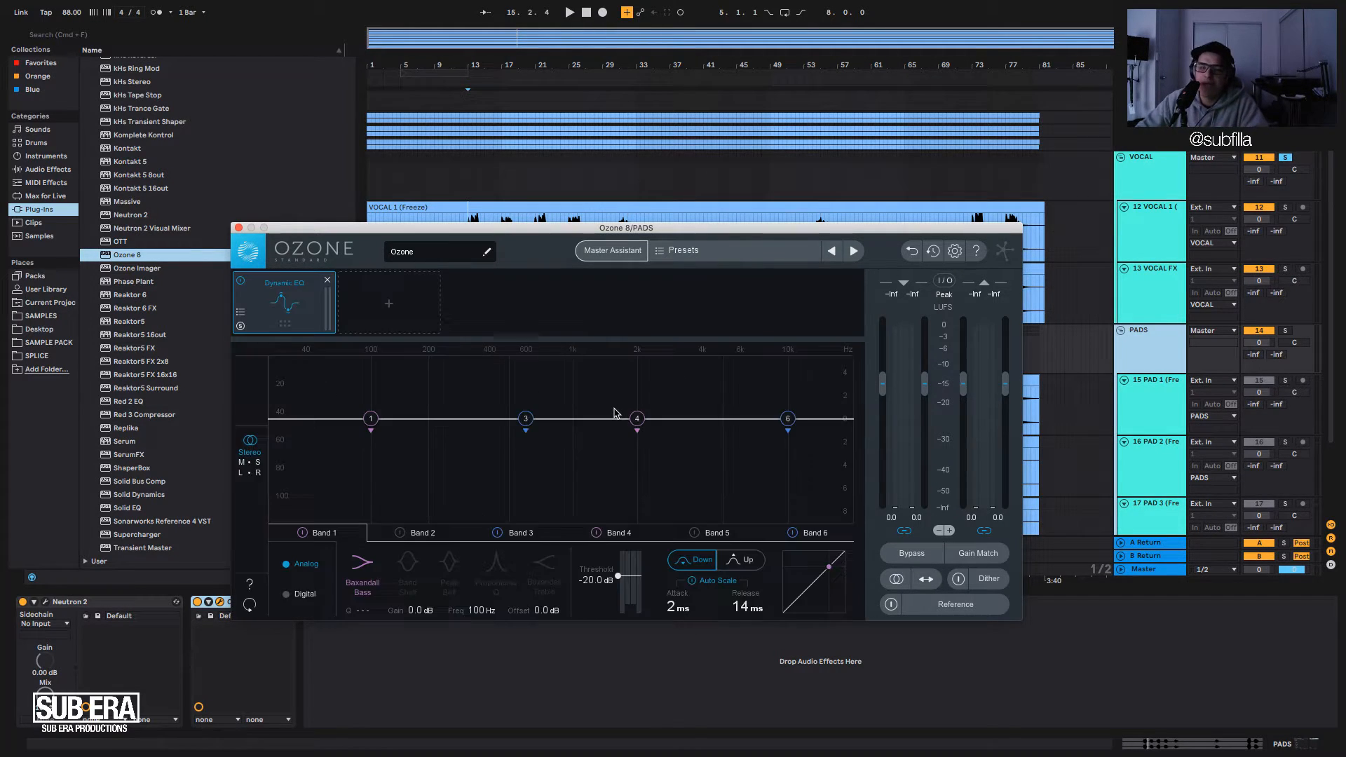
left_click(249, 463)
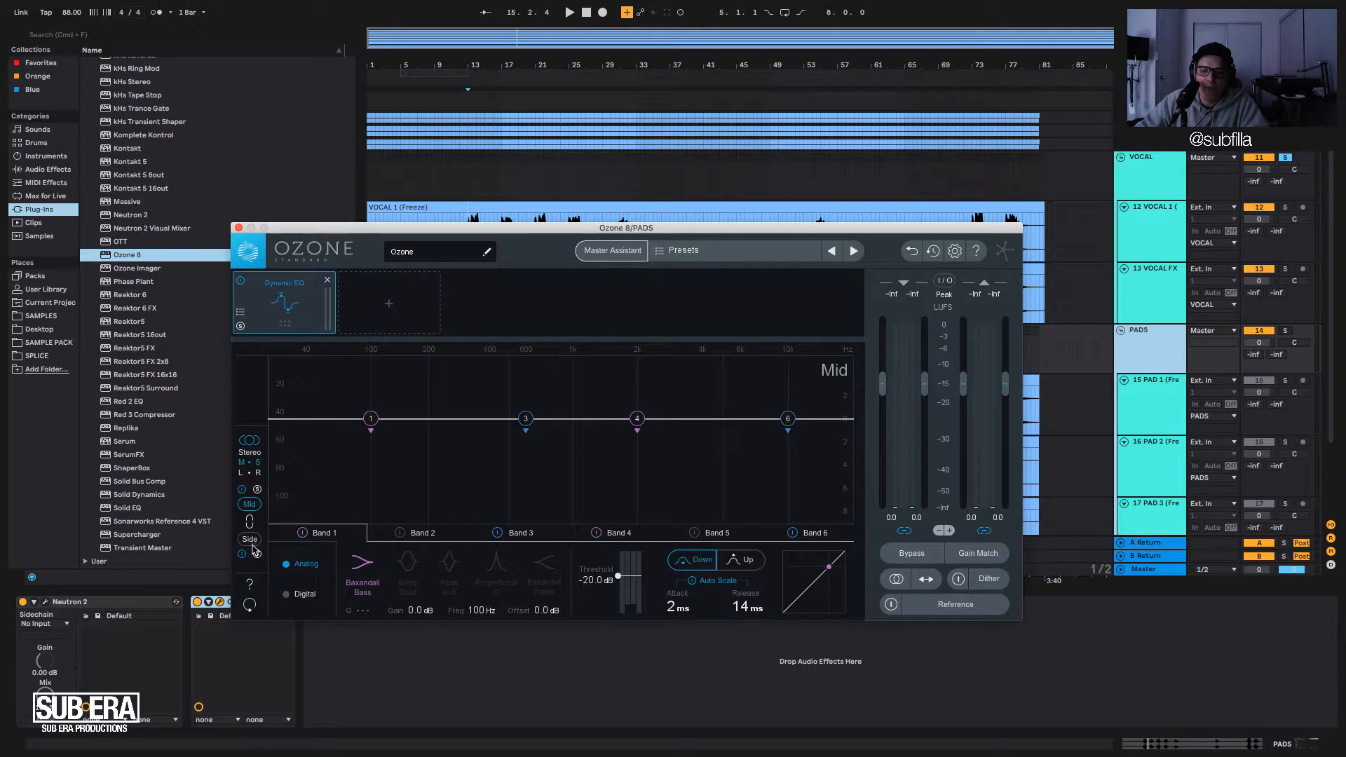
Show the Dynamic EQ's side channel, solo the PADS group instead of VOCAL, and play the pads from bar 13.
left_click(251, 542)
key("space")
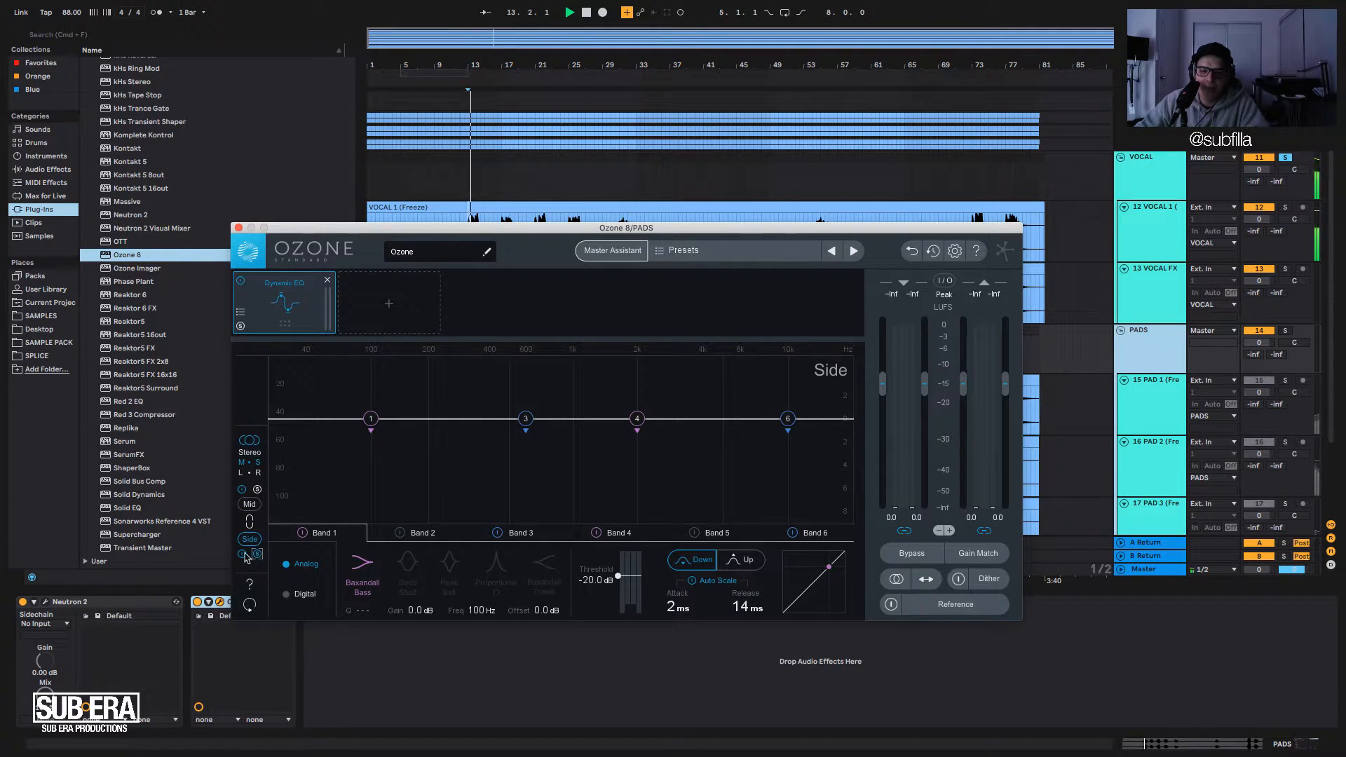
key("space")
left_click(1289, 331)
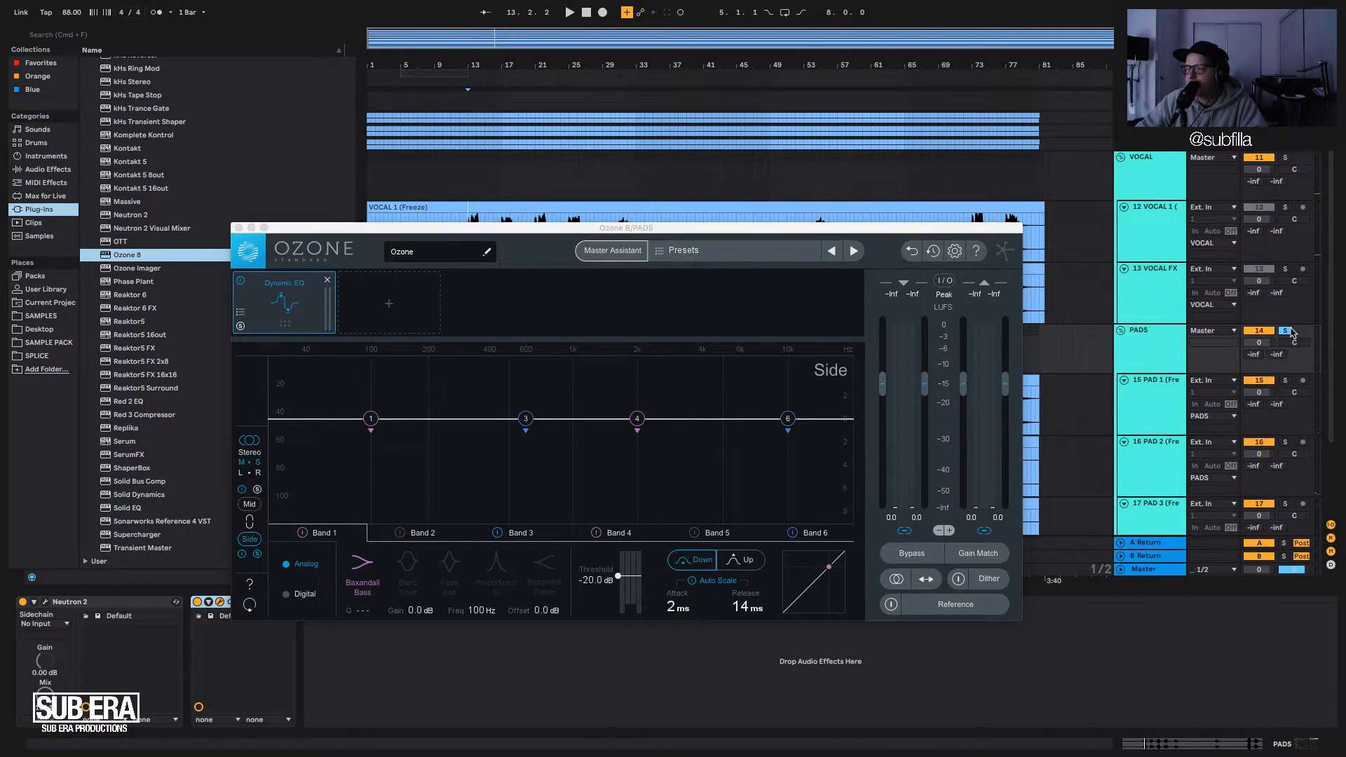
key("space")
left_click_drag(561, 227, 690, 211)
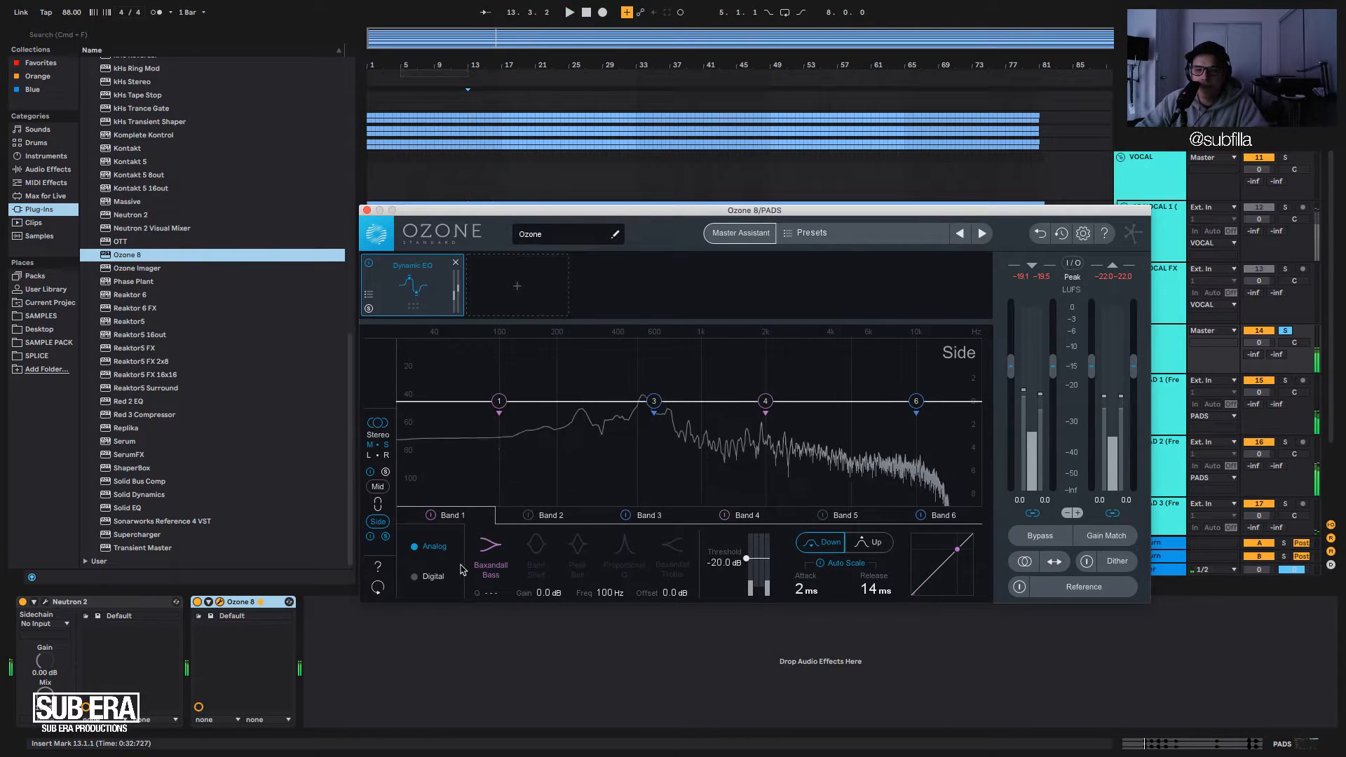
Audition the pads while alternating between the Dynamic EQ's mid and side channels, finishing on the mid channel.
left_click(377, 487)
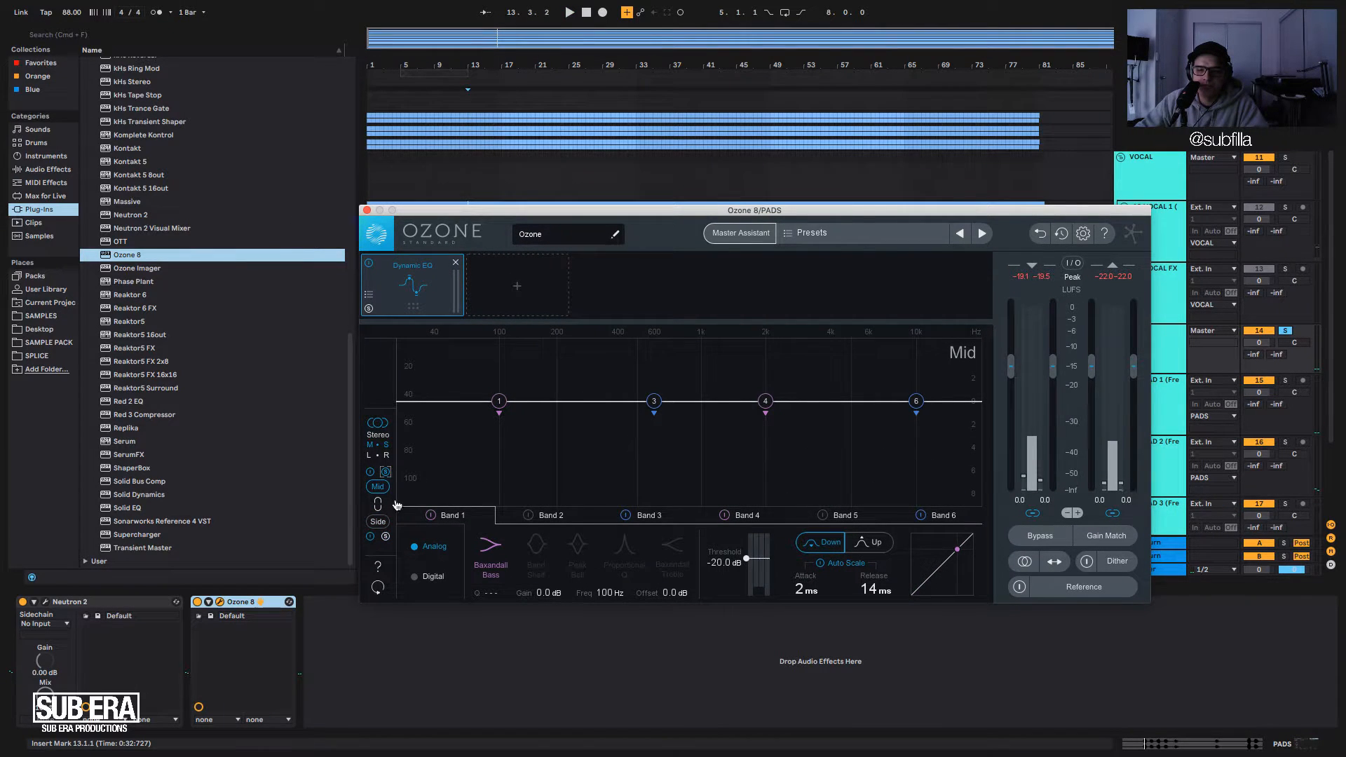
key("space")
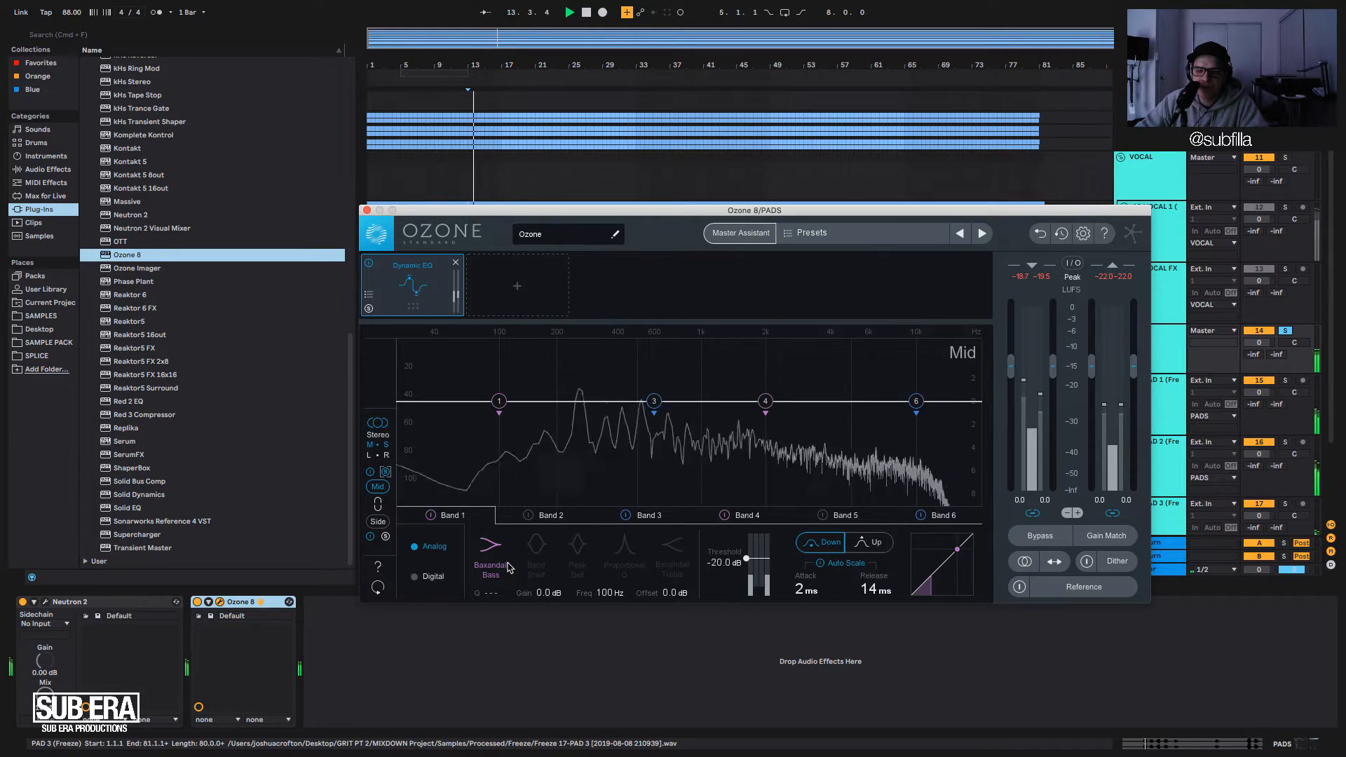
left_click(378, 522)
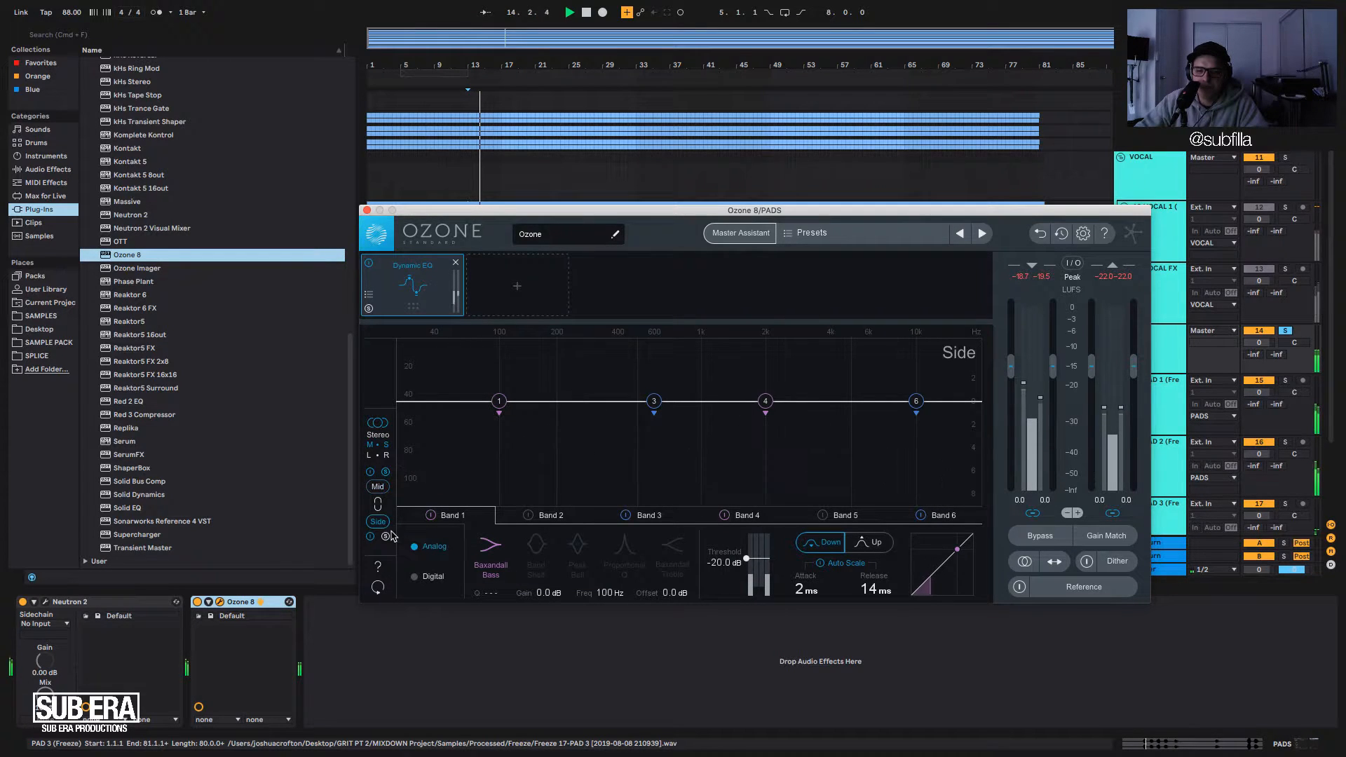
key("space")
left_click(377, 487)
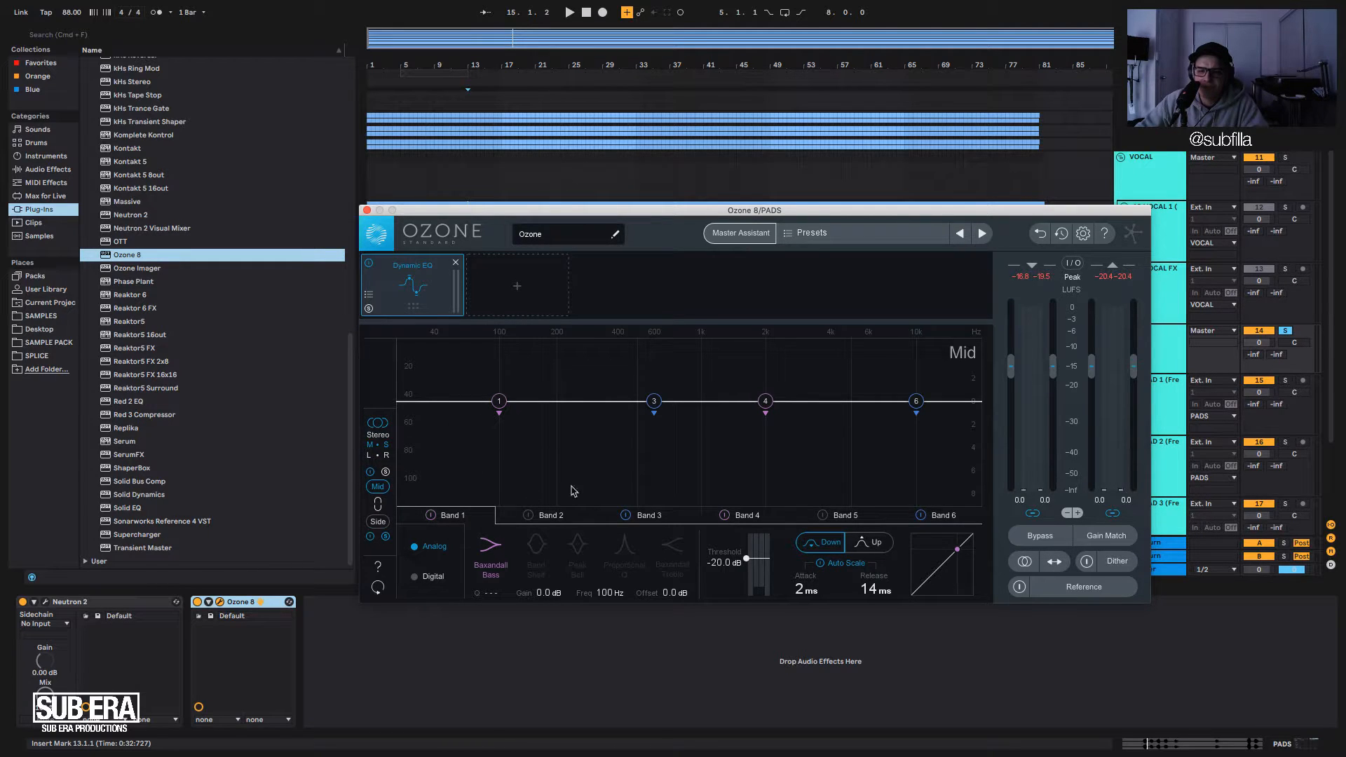
Show the Dynamic EQ's side channel and switch its processing from Analog to Digital while auditioning the pads.
left_click(382, 525)
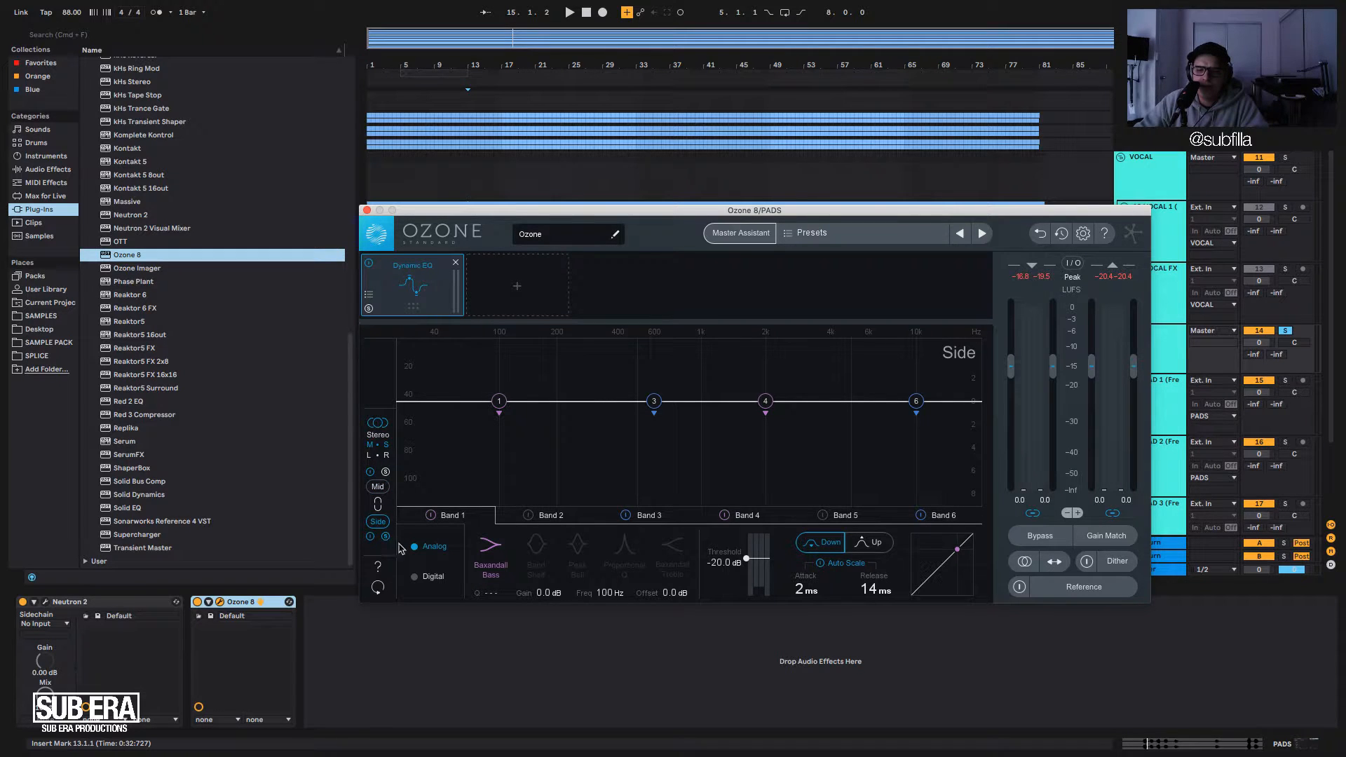
key("space")
left_click(429, 577)
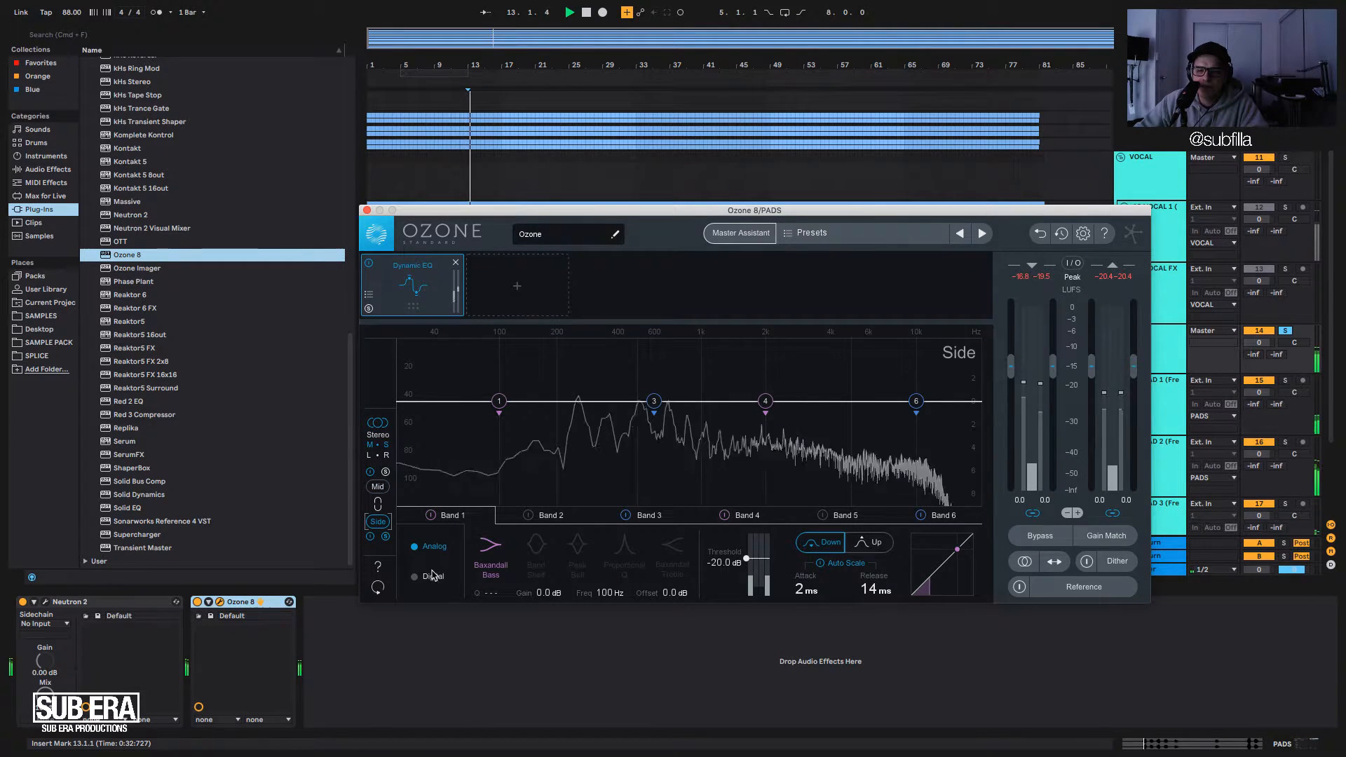
key("space")
key("space")
Set side band 1's attack to 23 ms, its release to 74 ms and its threshold to about -72.2 dB while auditioning the pads.
left_click_drag(747, 559, 876, 593)
key("space")
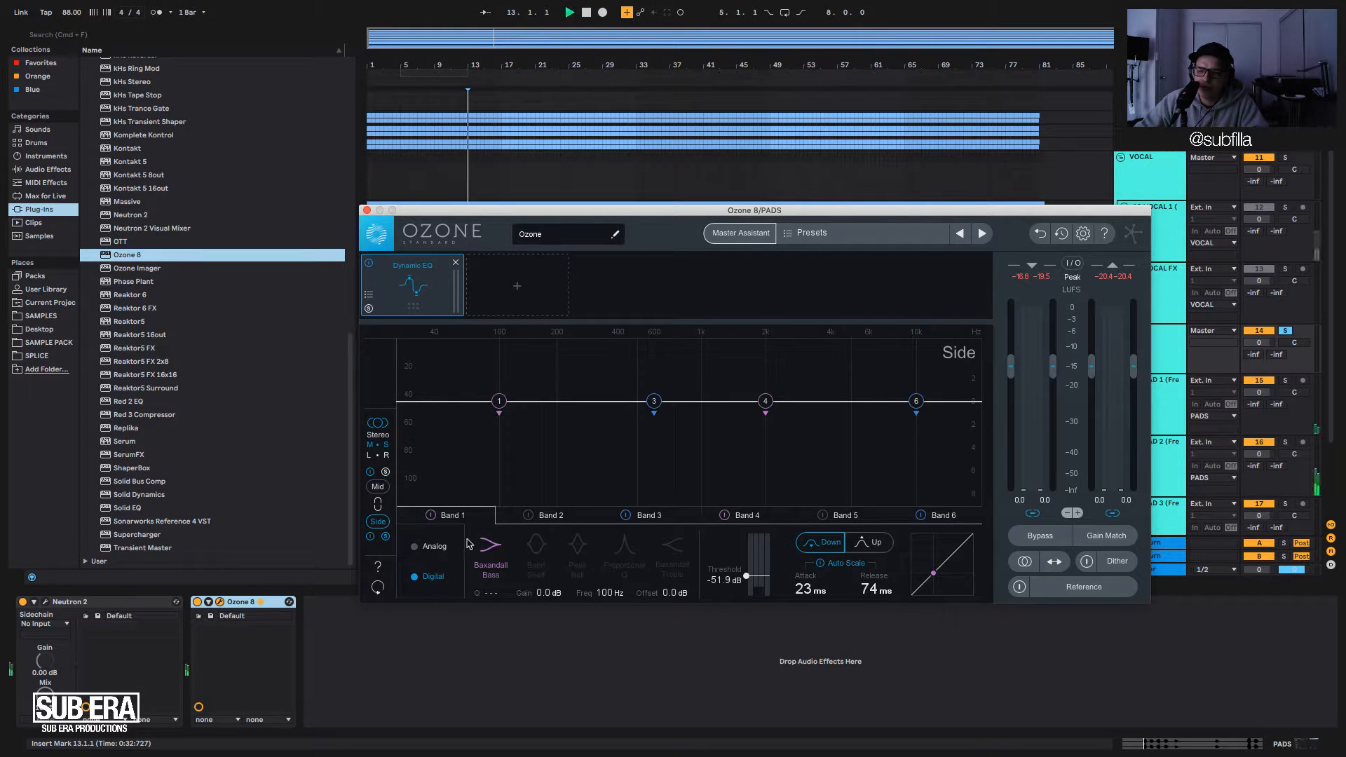
key("space")
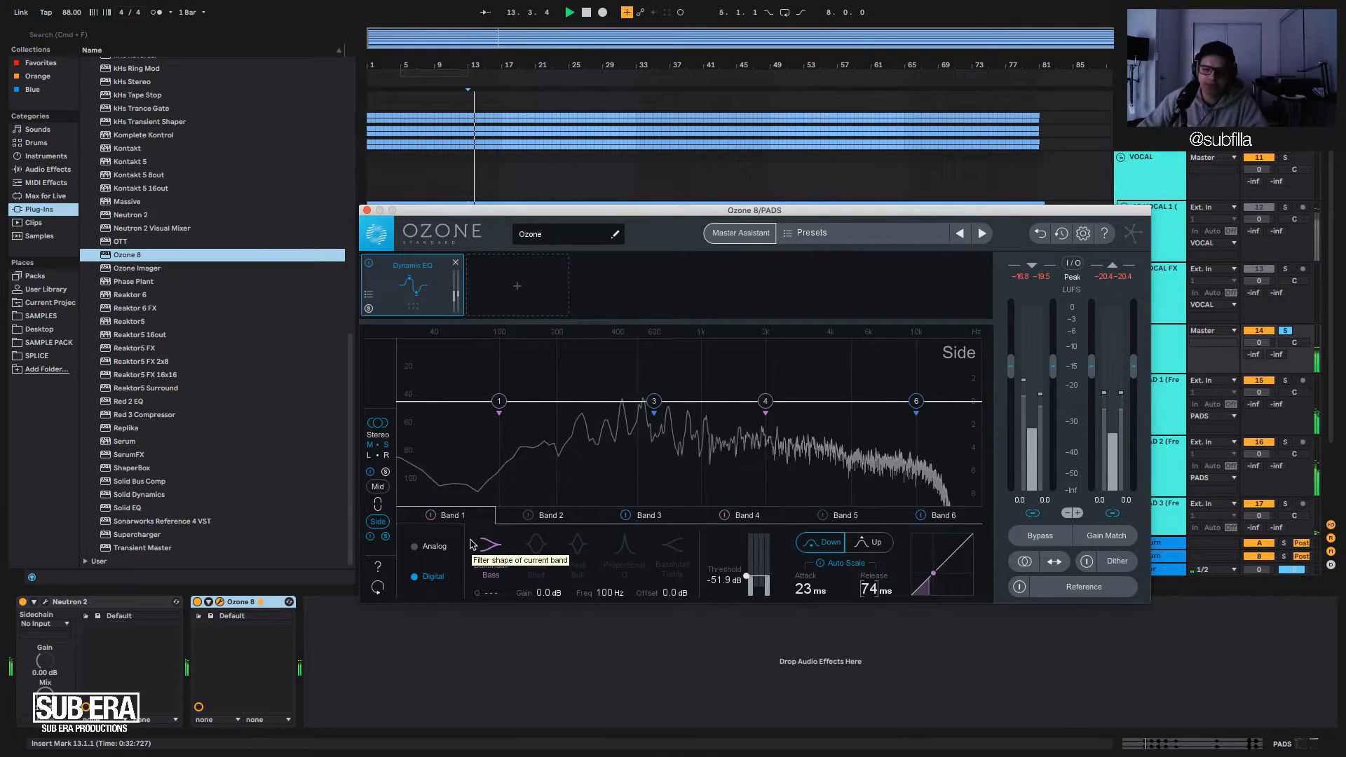
key("space")
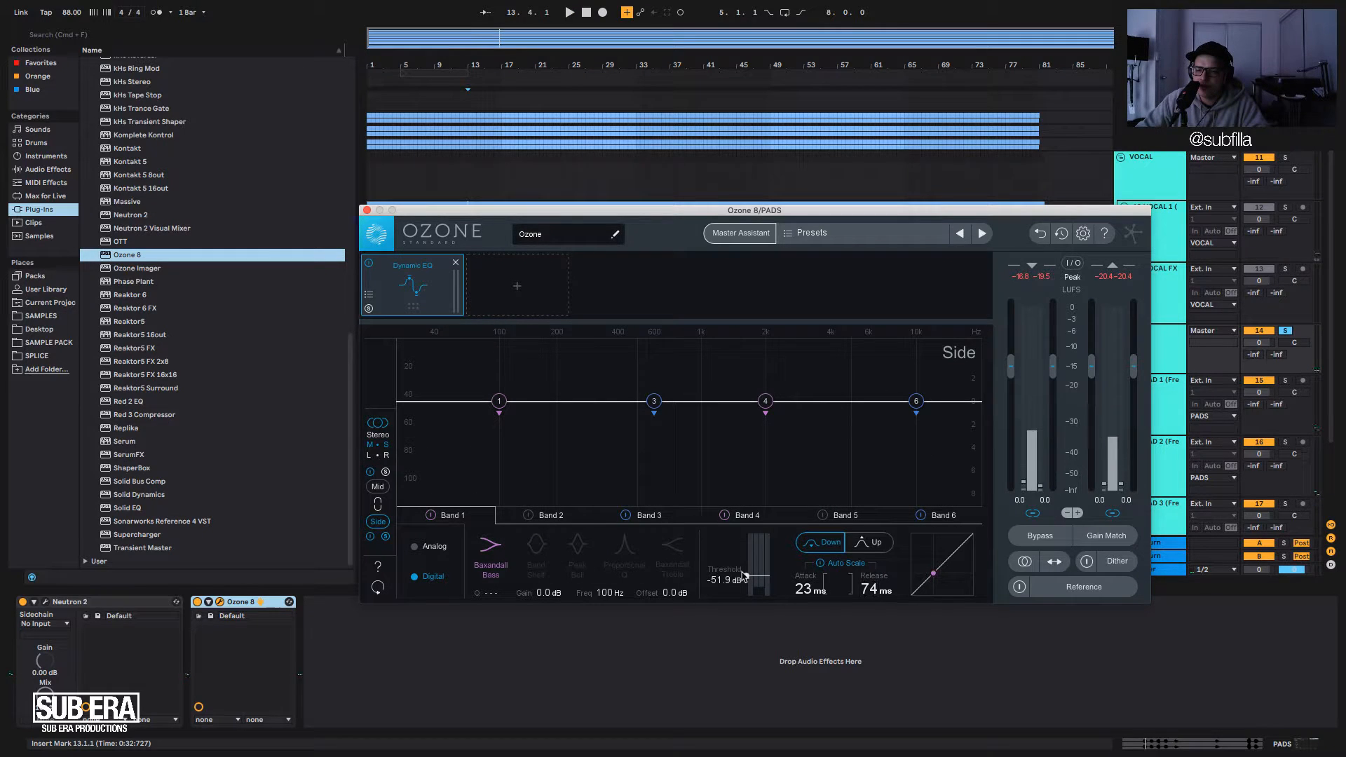
key("space")
left_click_drag(744, 575, 746, 583)
key("space")
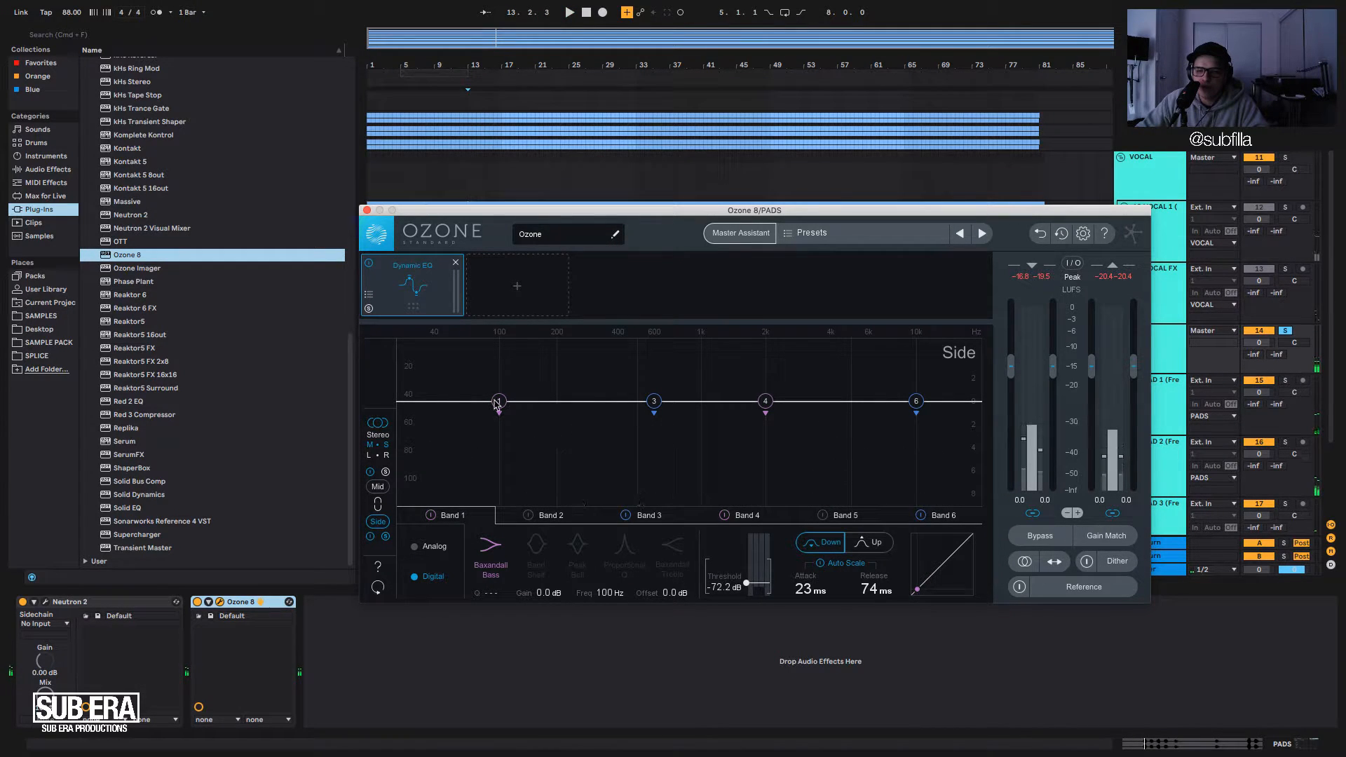
Shape side band 1 into a low-end cut of about -6.6 dB at 337 Hz, playing the pads between adjustments.
left_click_drag(497, 402, 557, 487)
key("space")
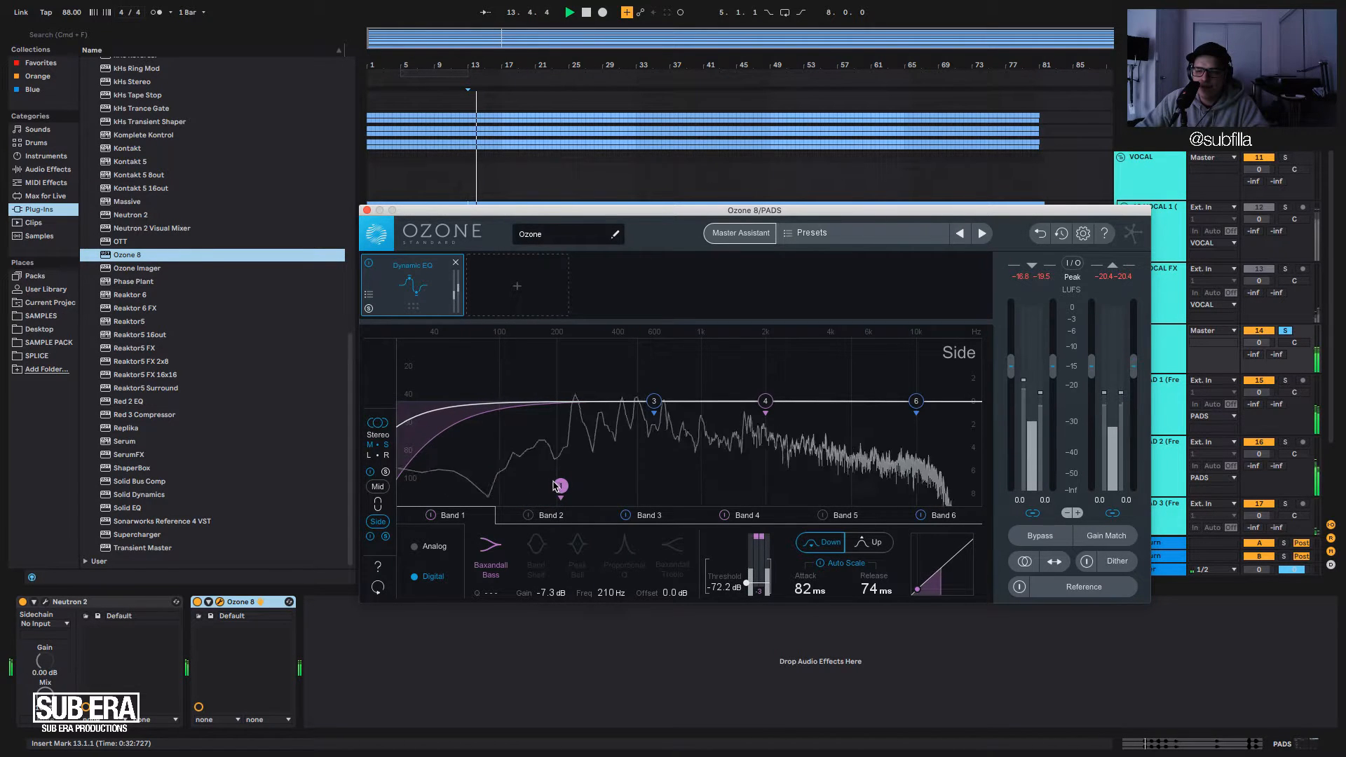
key("space")
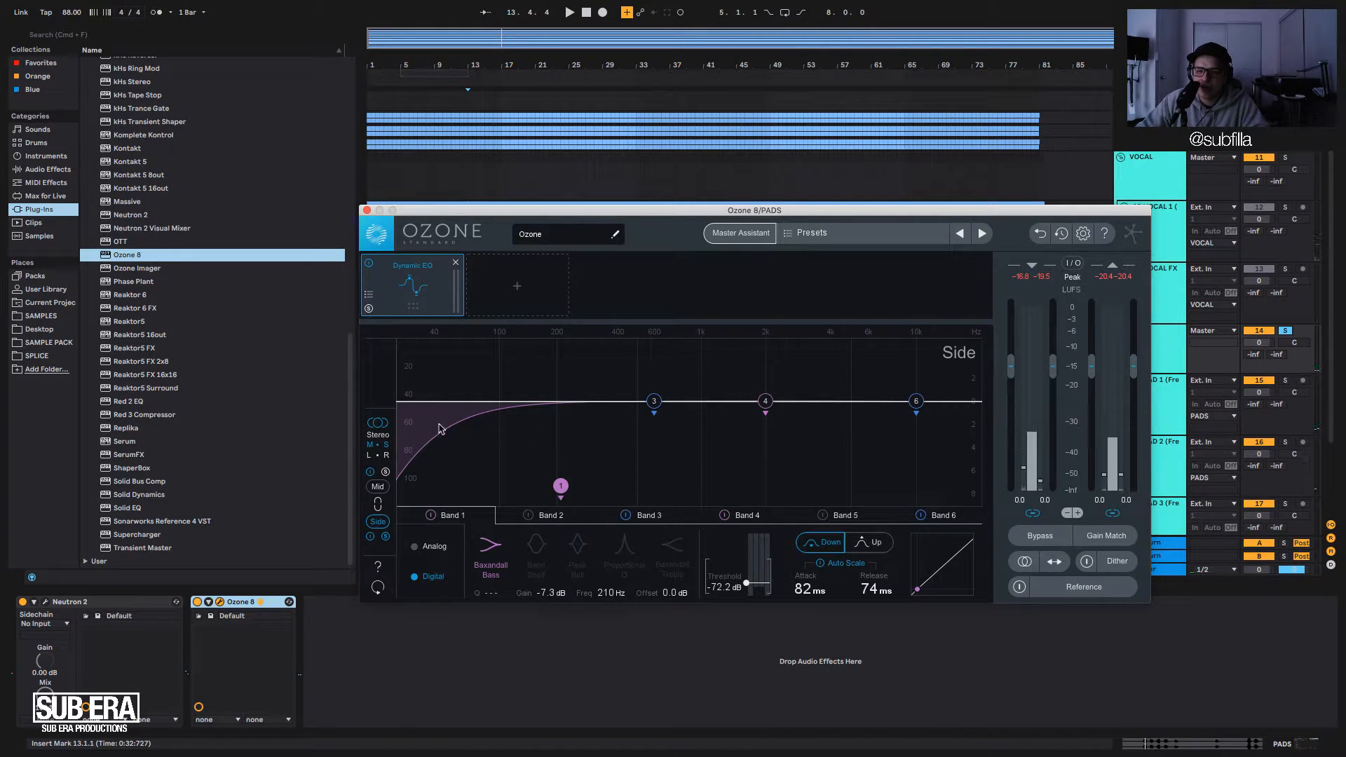
left_click_drag(561, 486, 618, 478)
key("space")
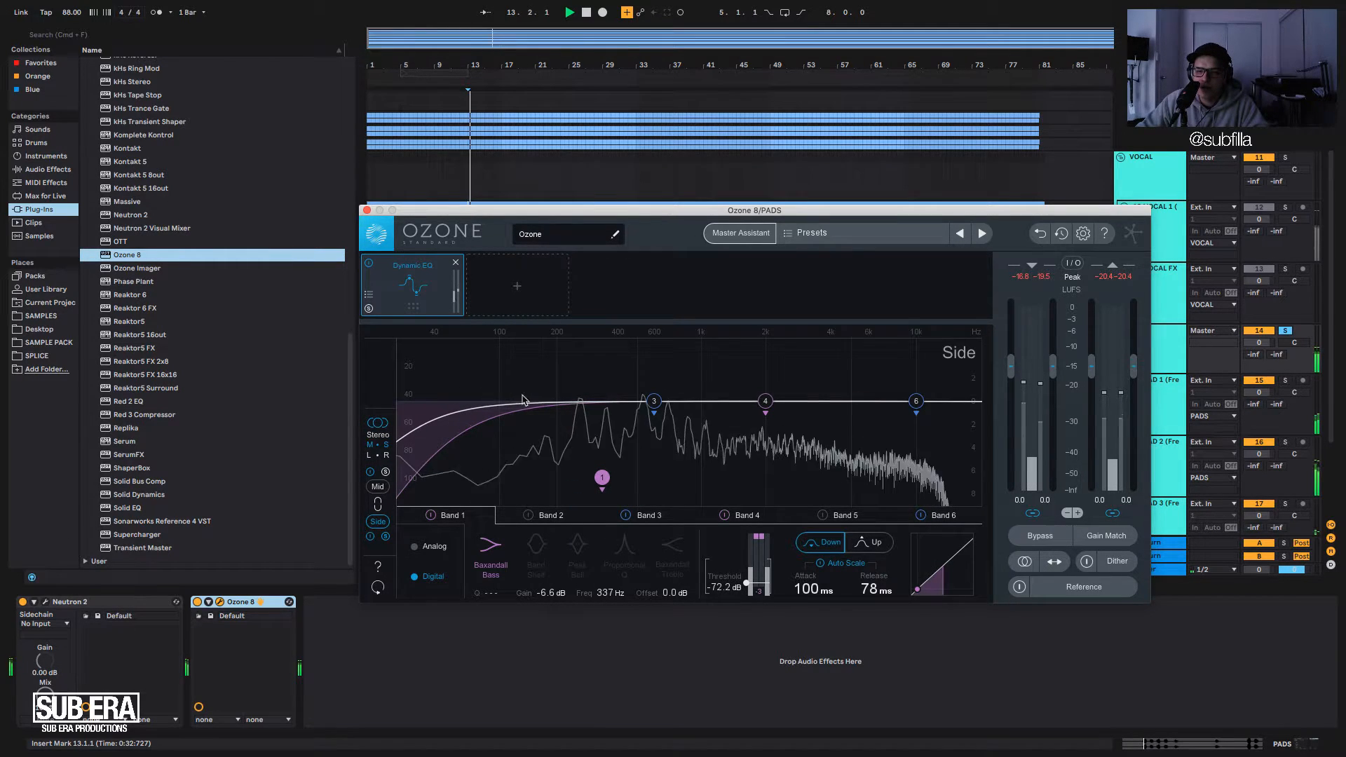
Reset side band 1's threshold and lower it to about -67.7 dB while listening to the pads.
left_click(747, 585, "alt")
left_click_drag(748, 562, 748, 583)
key("space")
key("space")
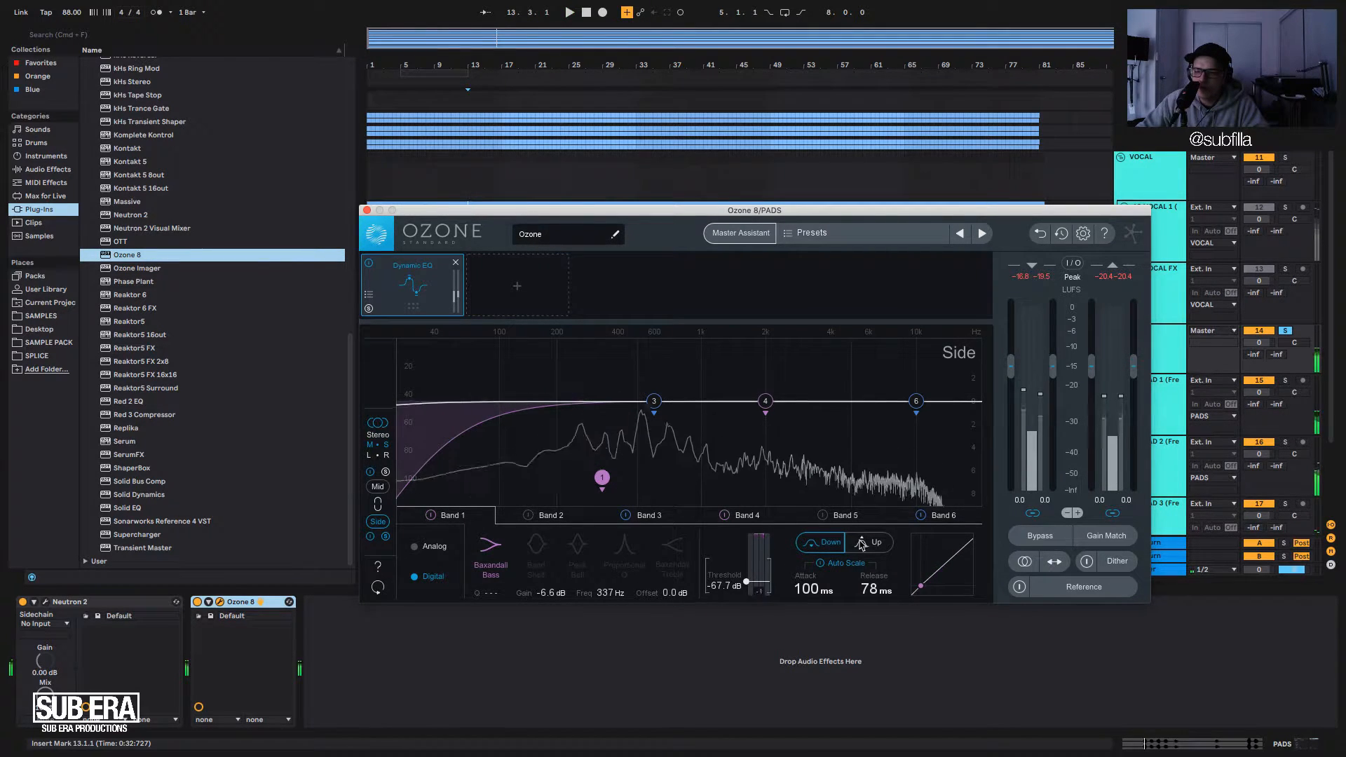
Set side band 6 to an upward boost of about 0.7 dB at 2.56 kHz, with a 26 ms attack and a threshold of about -72.2 dB.
left_click_drag(916, 401, 783, 399)
left_click(867, 553)
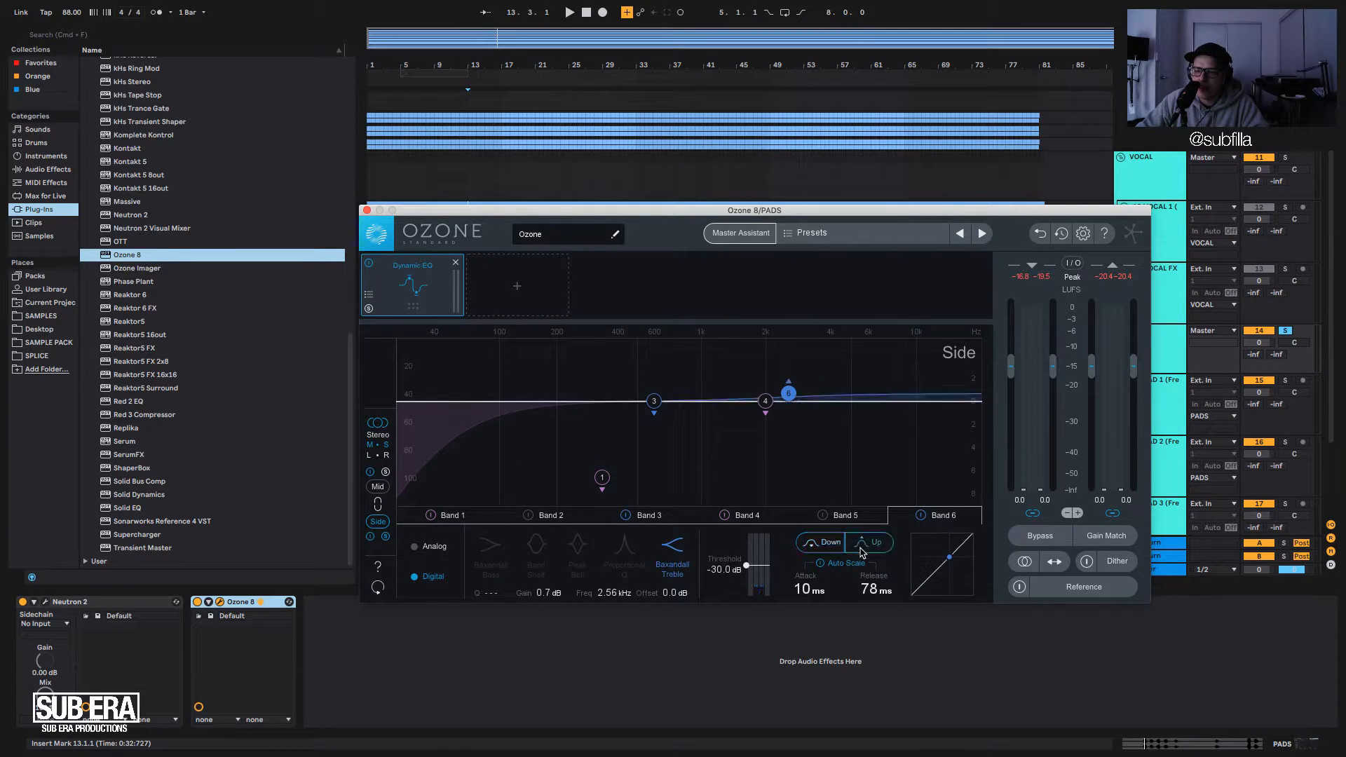
mouse_move(748, 565)
left_mouse_down()
mouse_move(747, 589)
mouse_move(821, 590)
left_mouse_up()
key("space")
key("space")
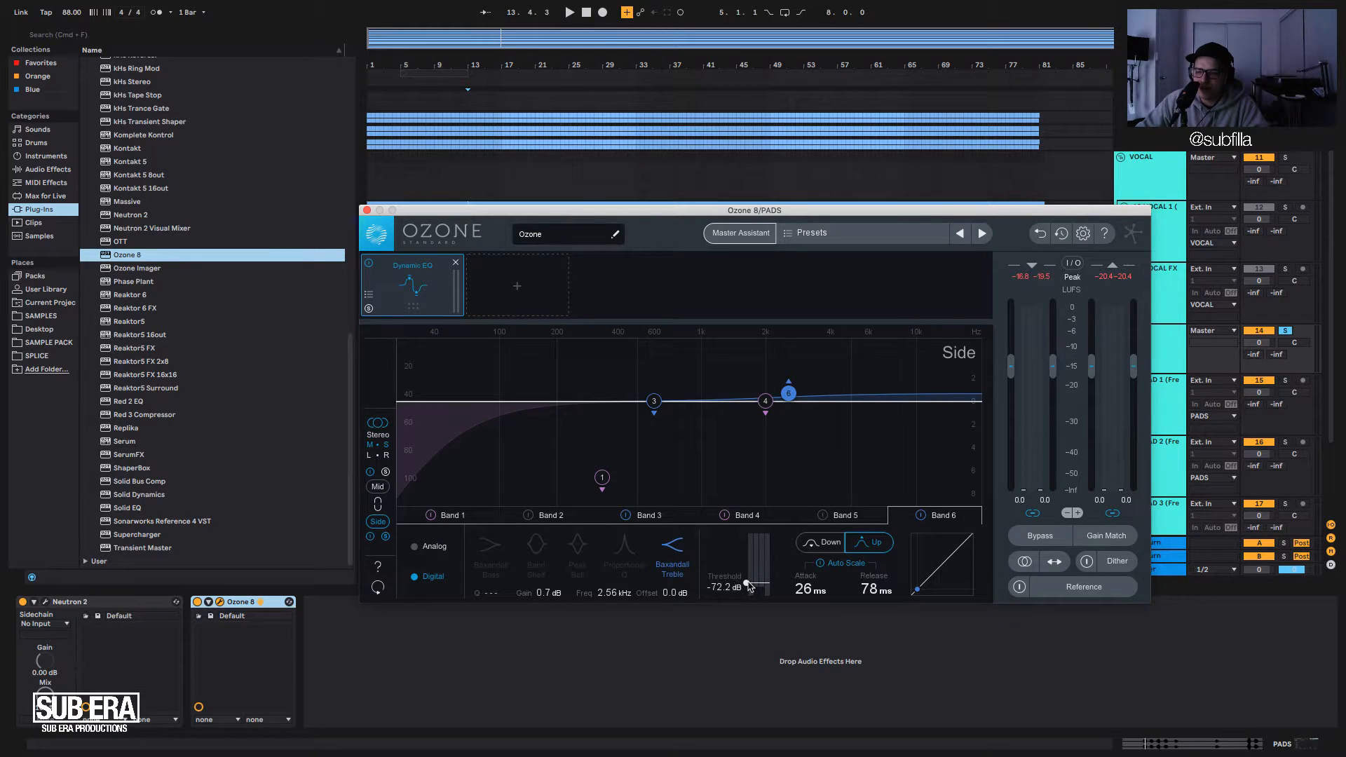
Lower side band 6's threshold to about -87.3 dB and raise its gain to about 1.3 dB at 2.58 kHz while playing the pads.
key("space")
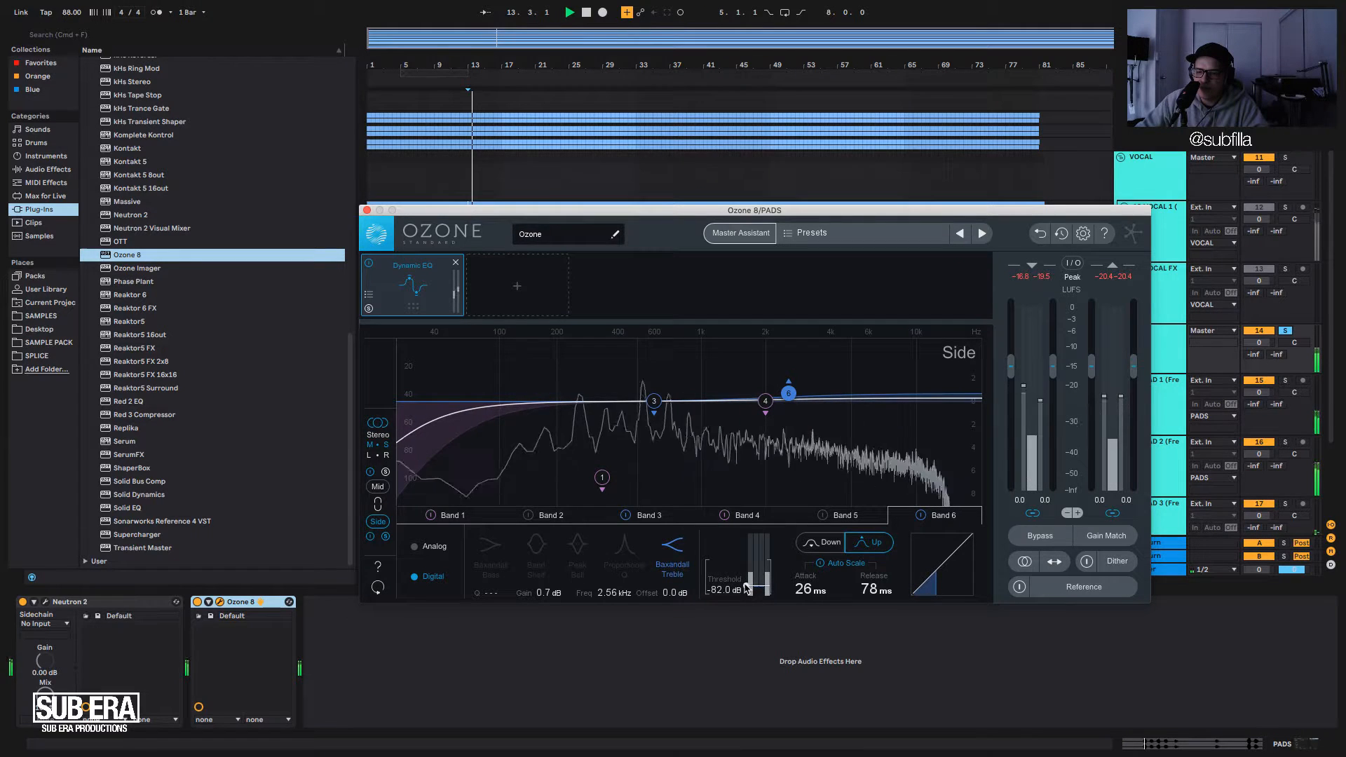
left_click_drag(745, 581, 745, 589)
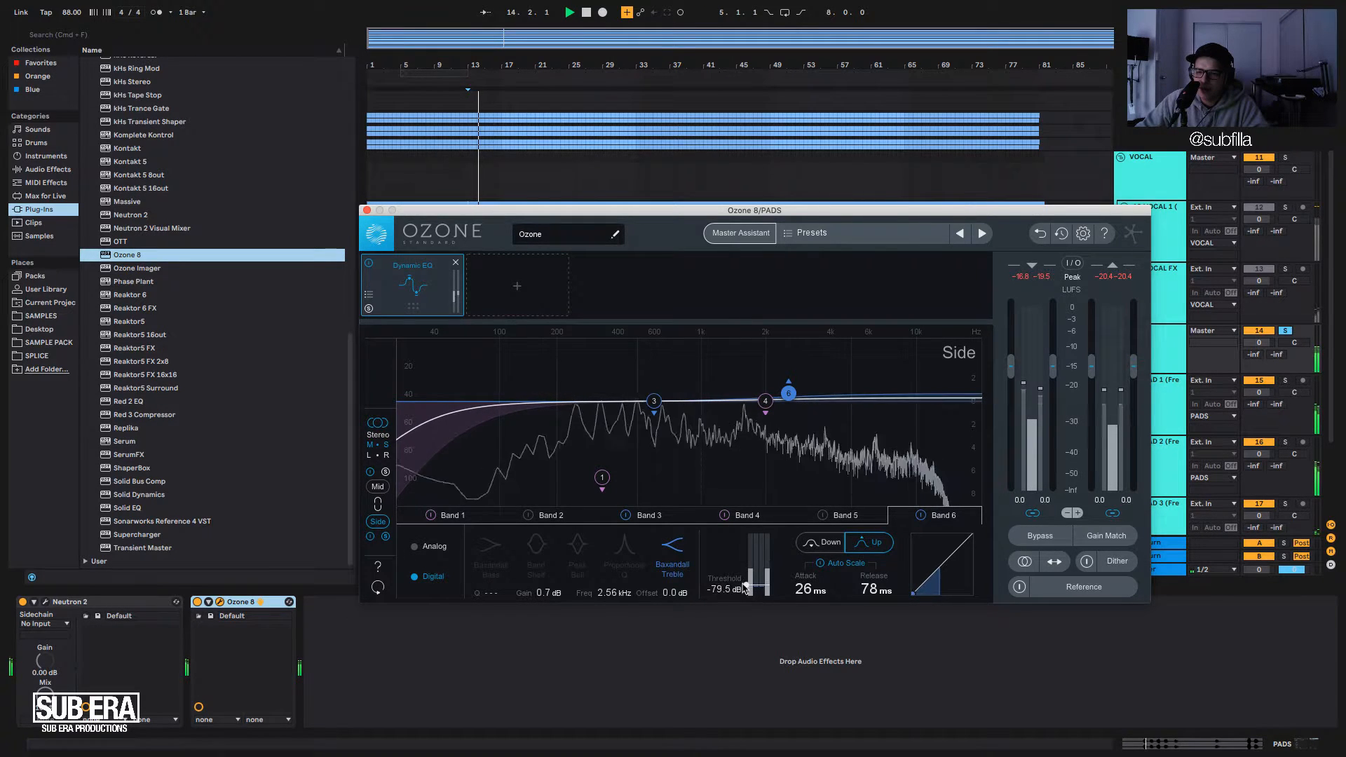
key("space")
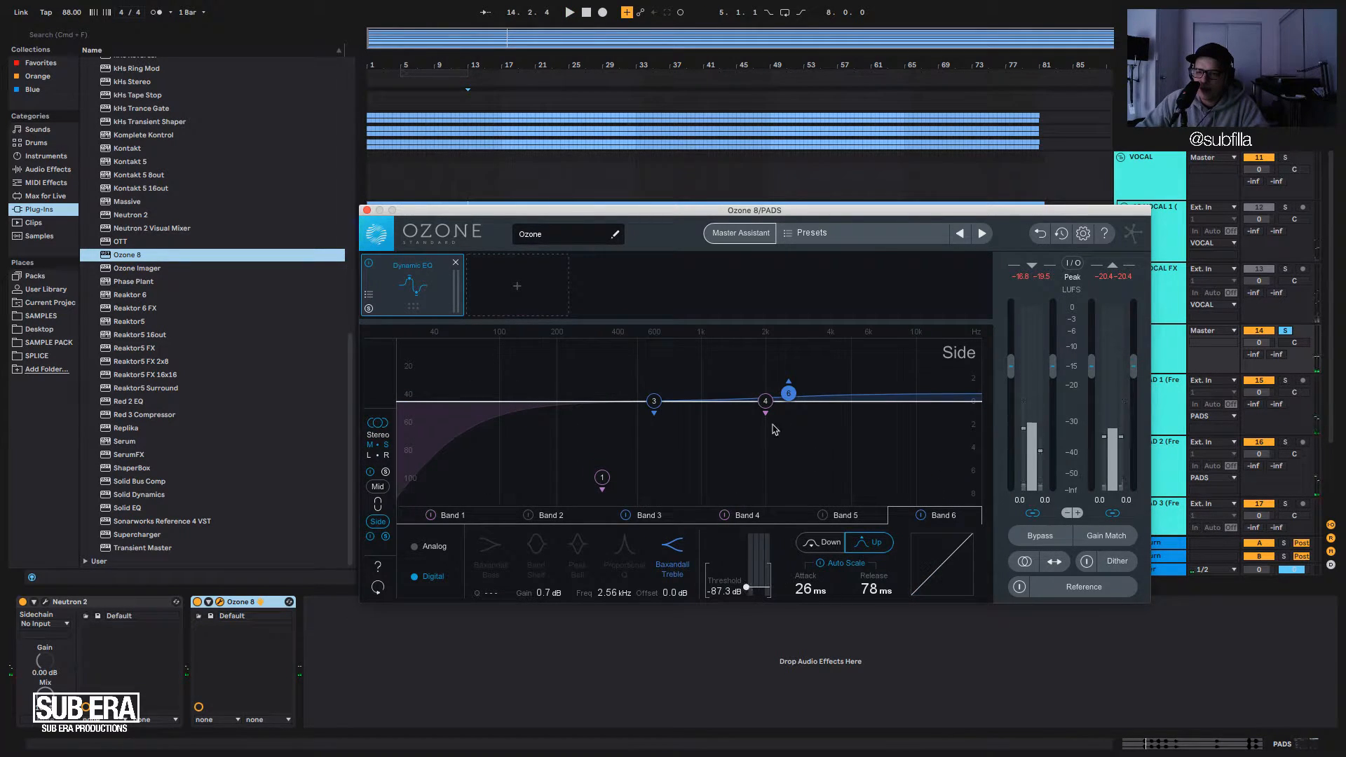
left_click_drag(789, 398, 790, 393)
key("space")
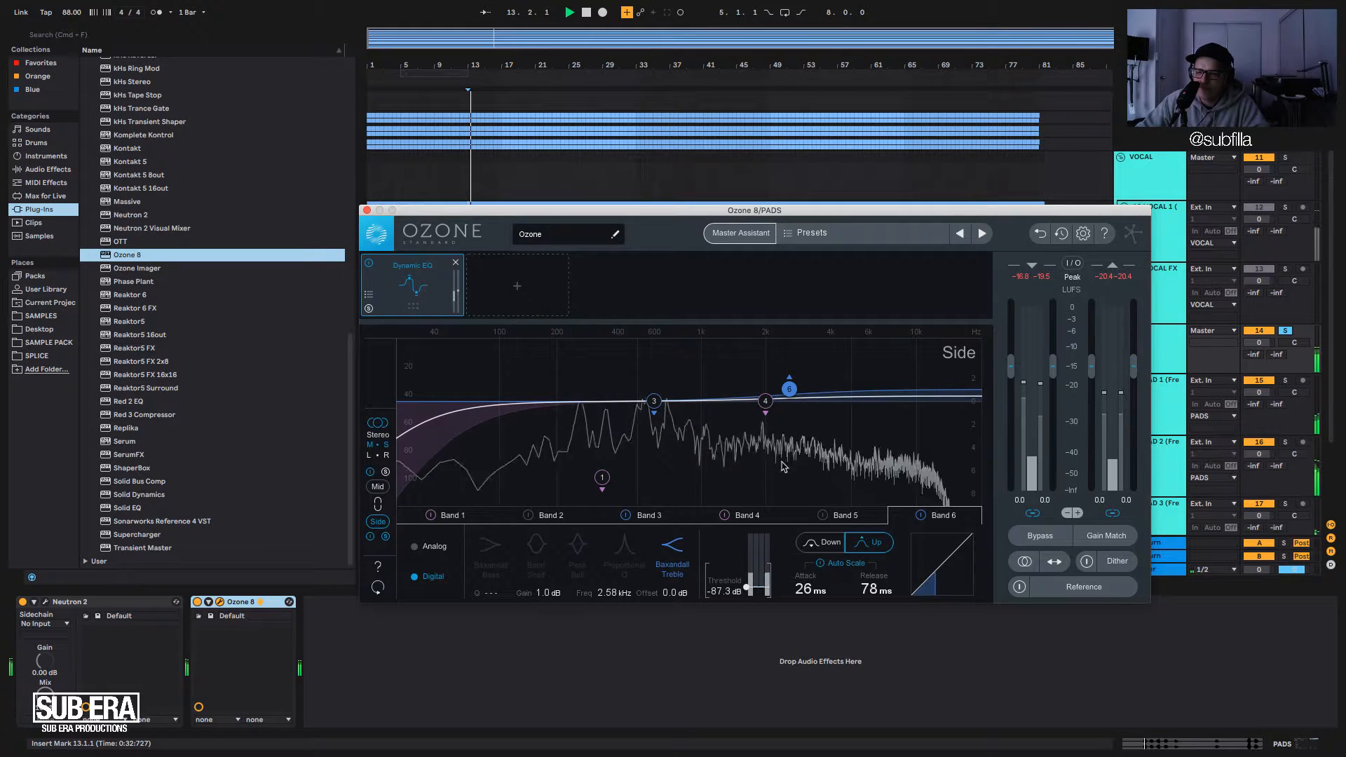
left_click_drag(789, 389, 789, 387)
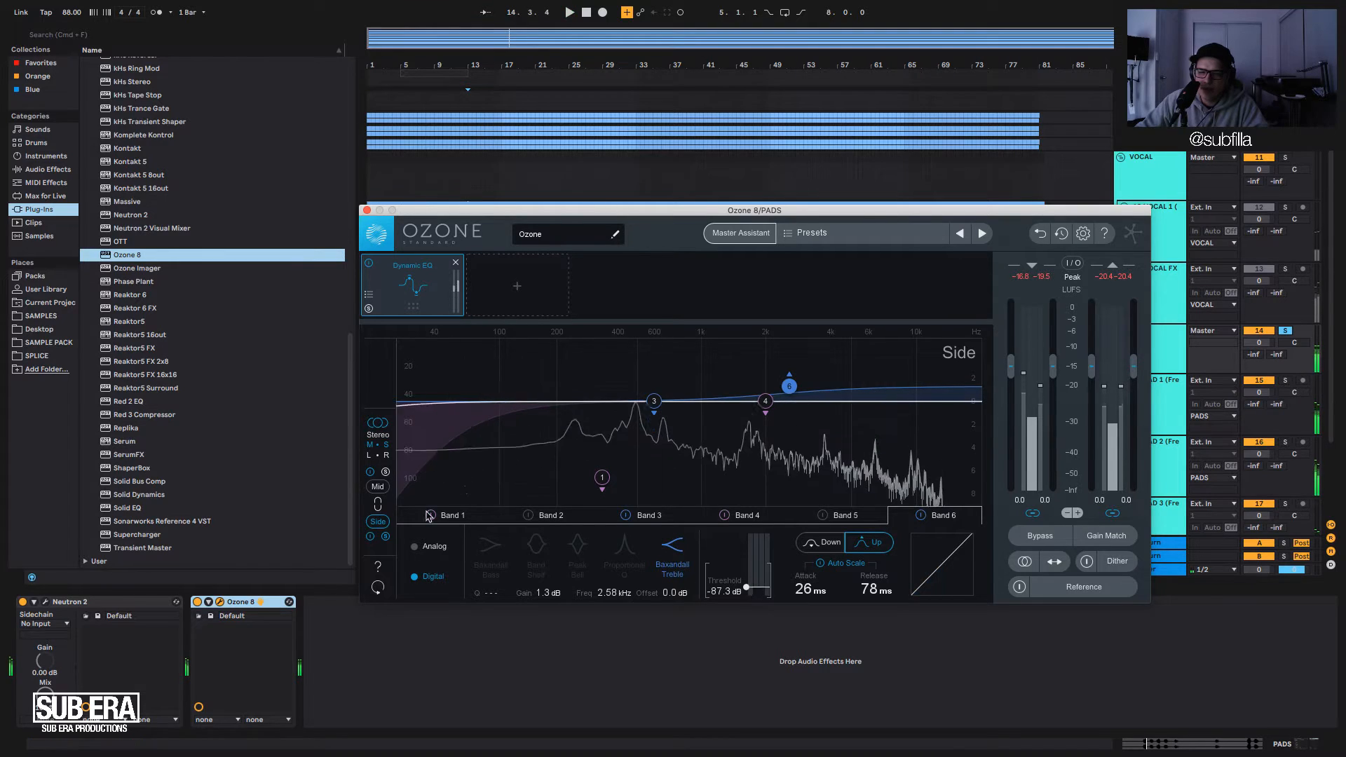
key("space")
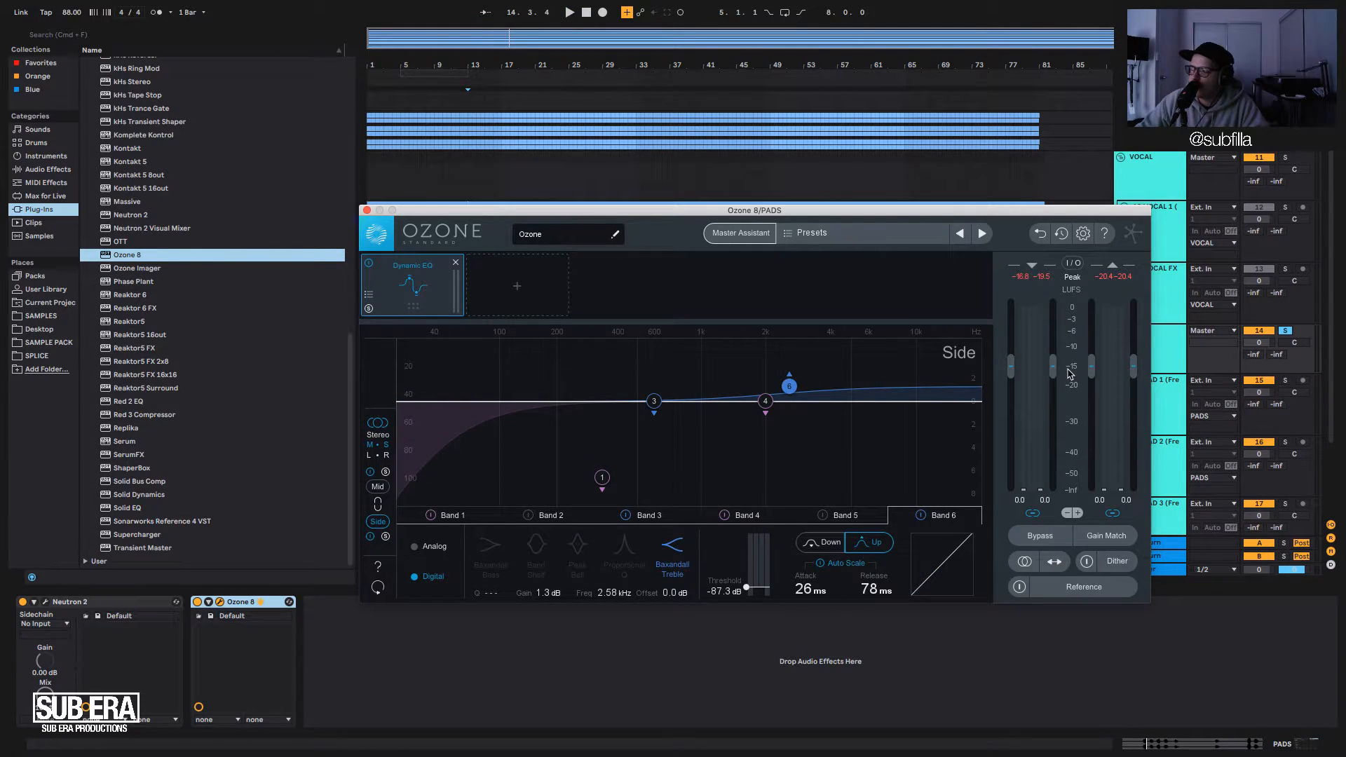
Compare the pads with Ozone 8 bypassed and active, also disabling and re-enabling the device while the mid channel is shown.
left_click(1037, 538)
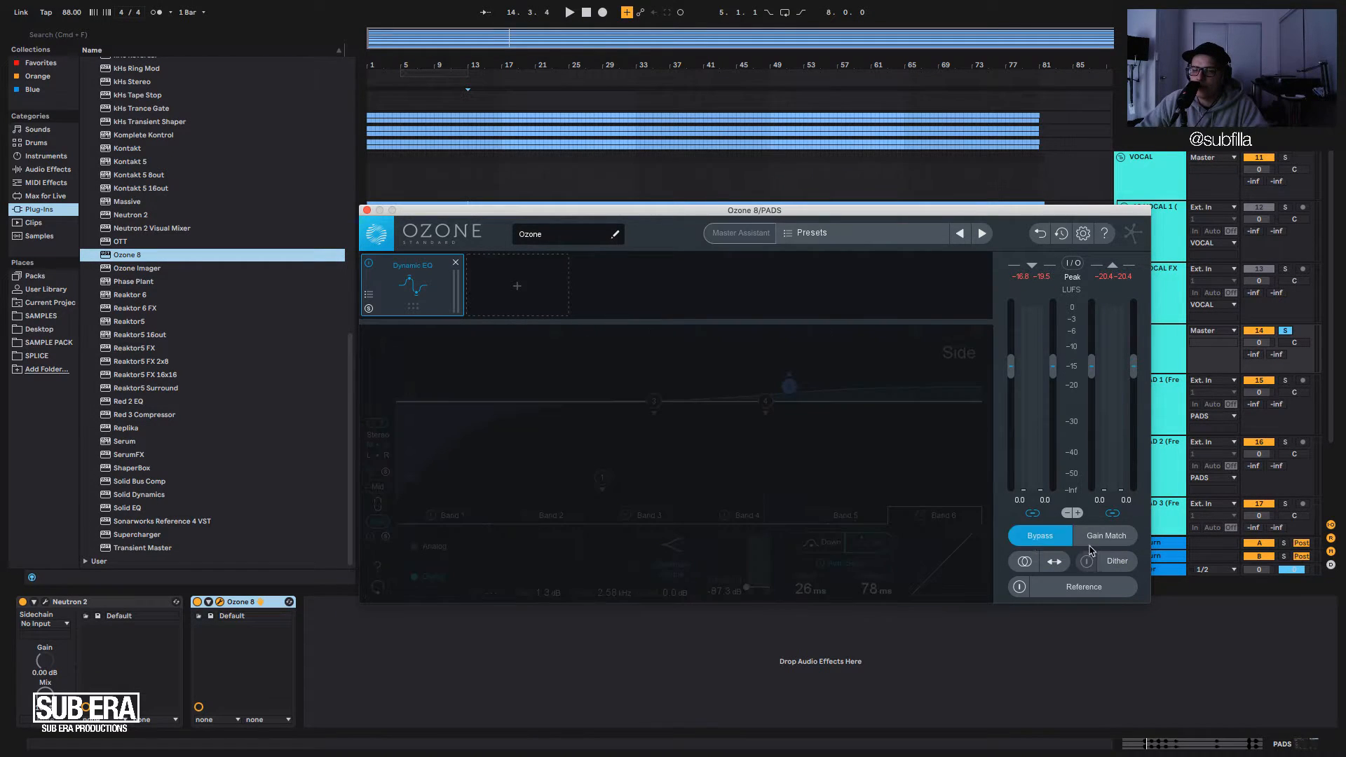
key("space")
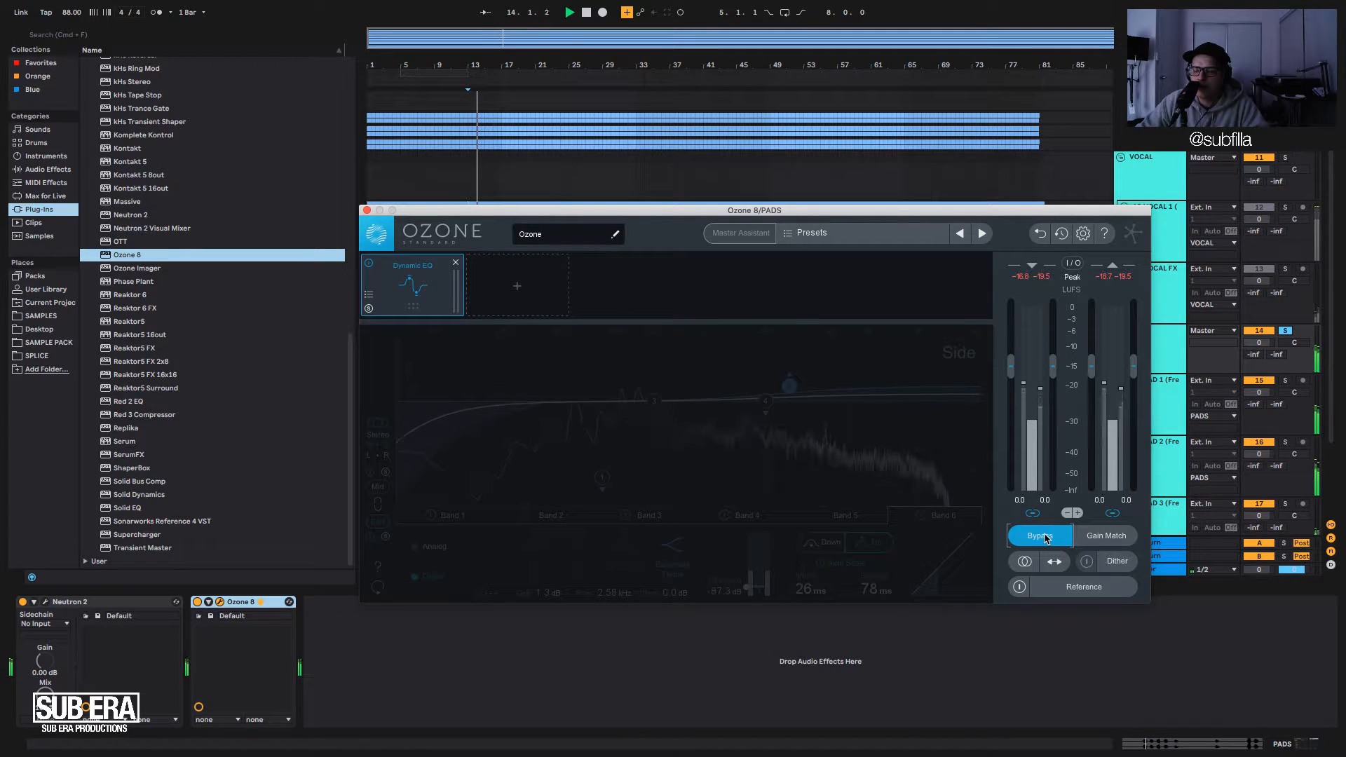
key("space")
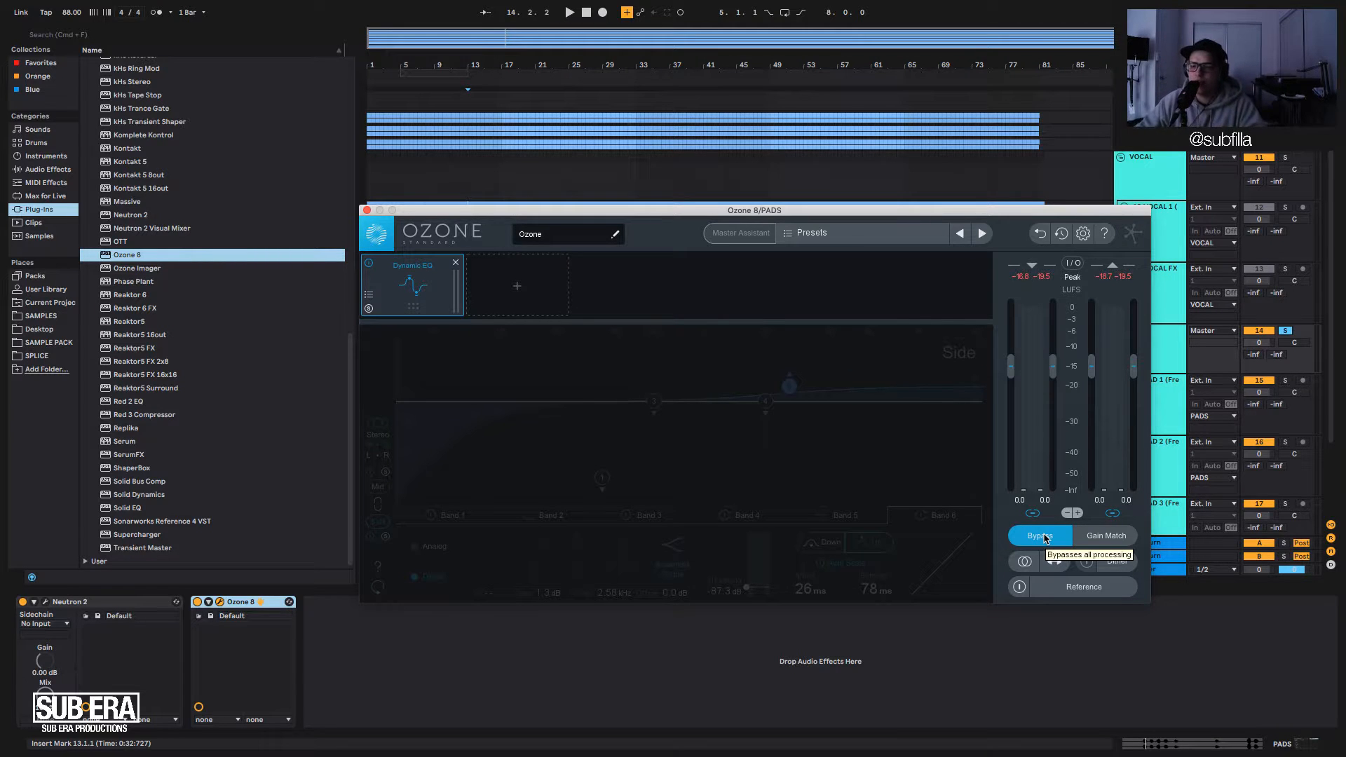
left_click(1042, 537)
key("space")
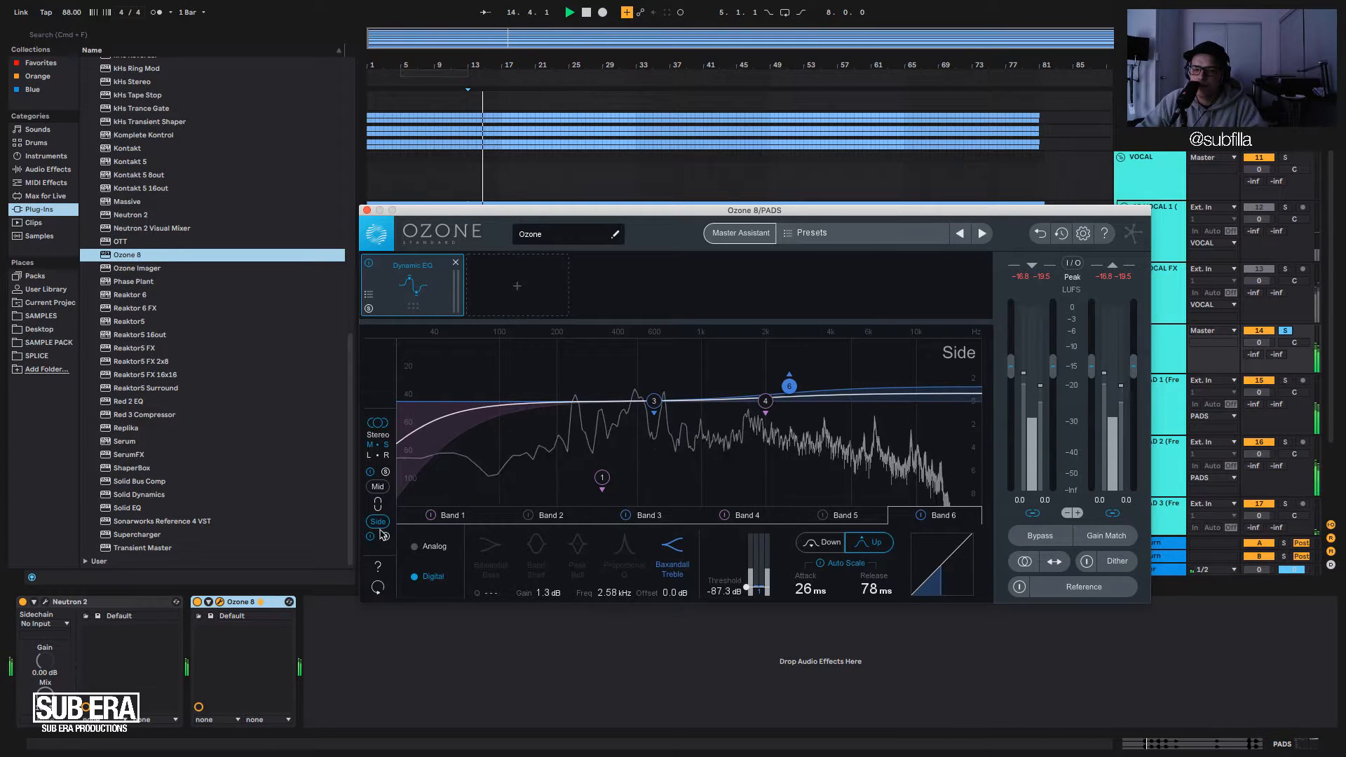
left_click(382, 488)
left_click(197, 602)
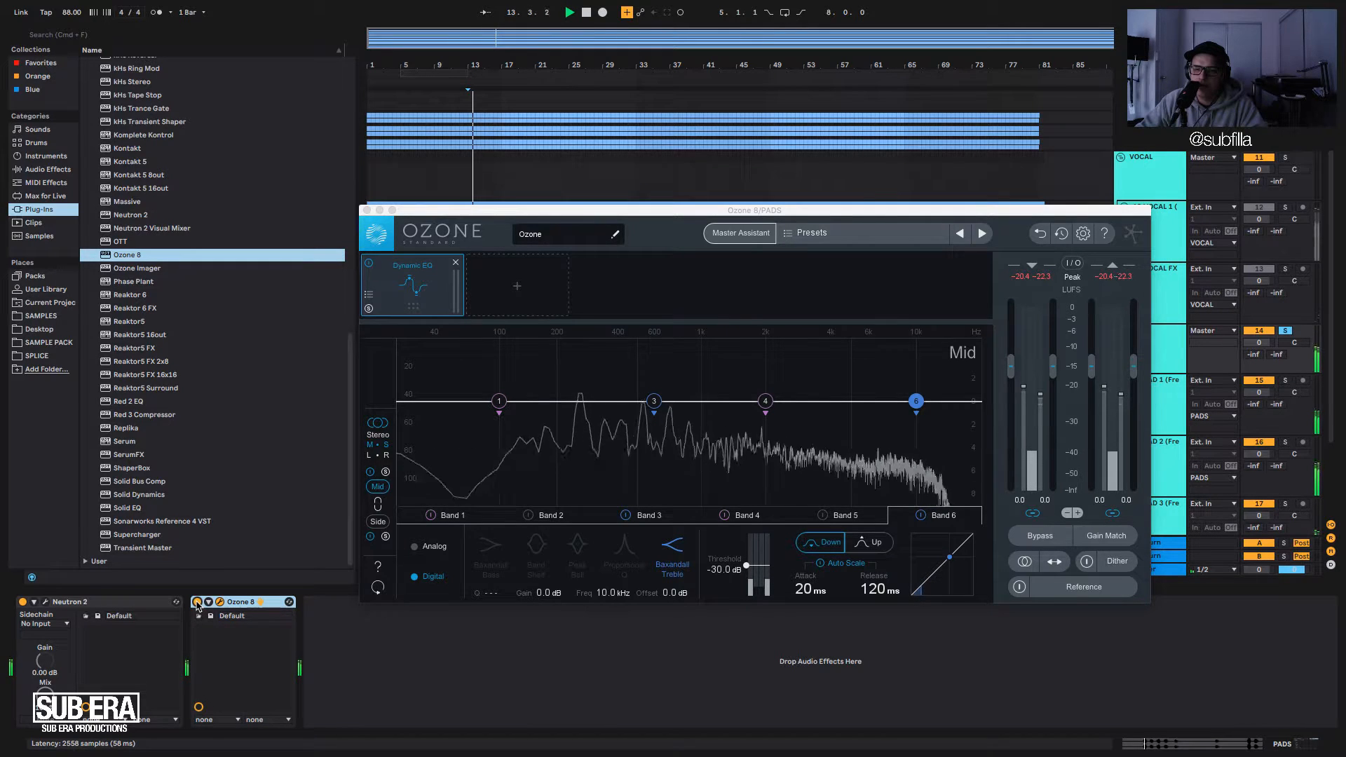
left_click(197, 602)
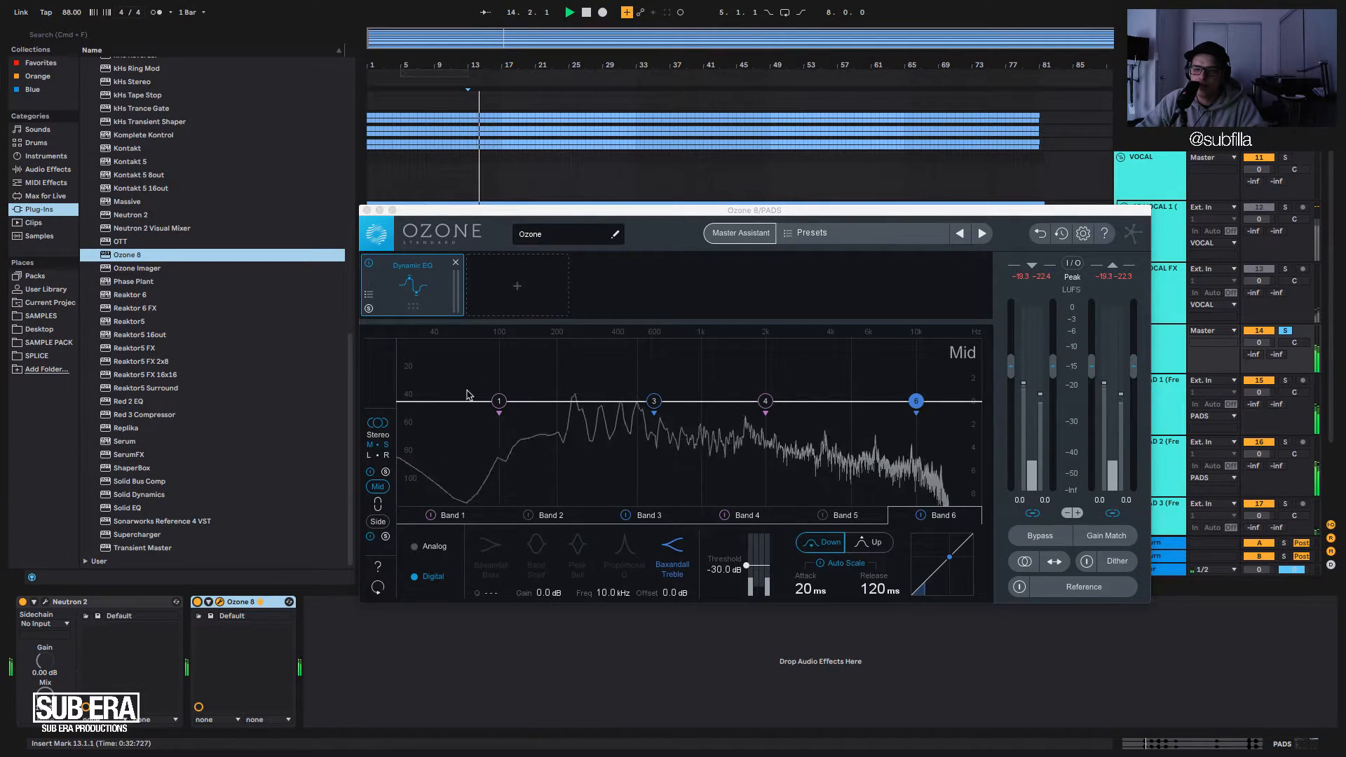
Return to the side channel, raise band 6's gain to about 1.8 dB and adjust band 1 to about -7.2 dB at 398 Hz.
left_click(378, 522)
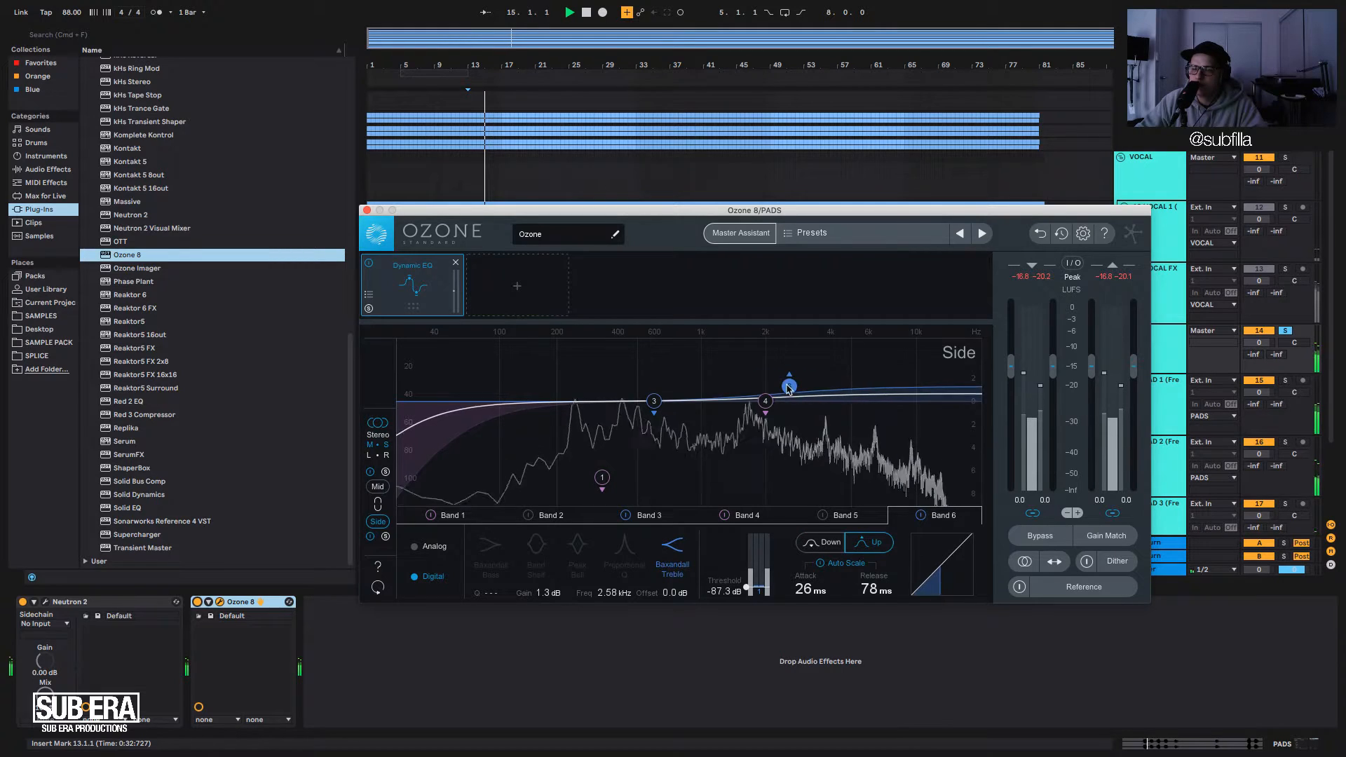
left_click_drag(788, 386, 789, 380)
key("space")
key("space")
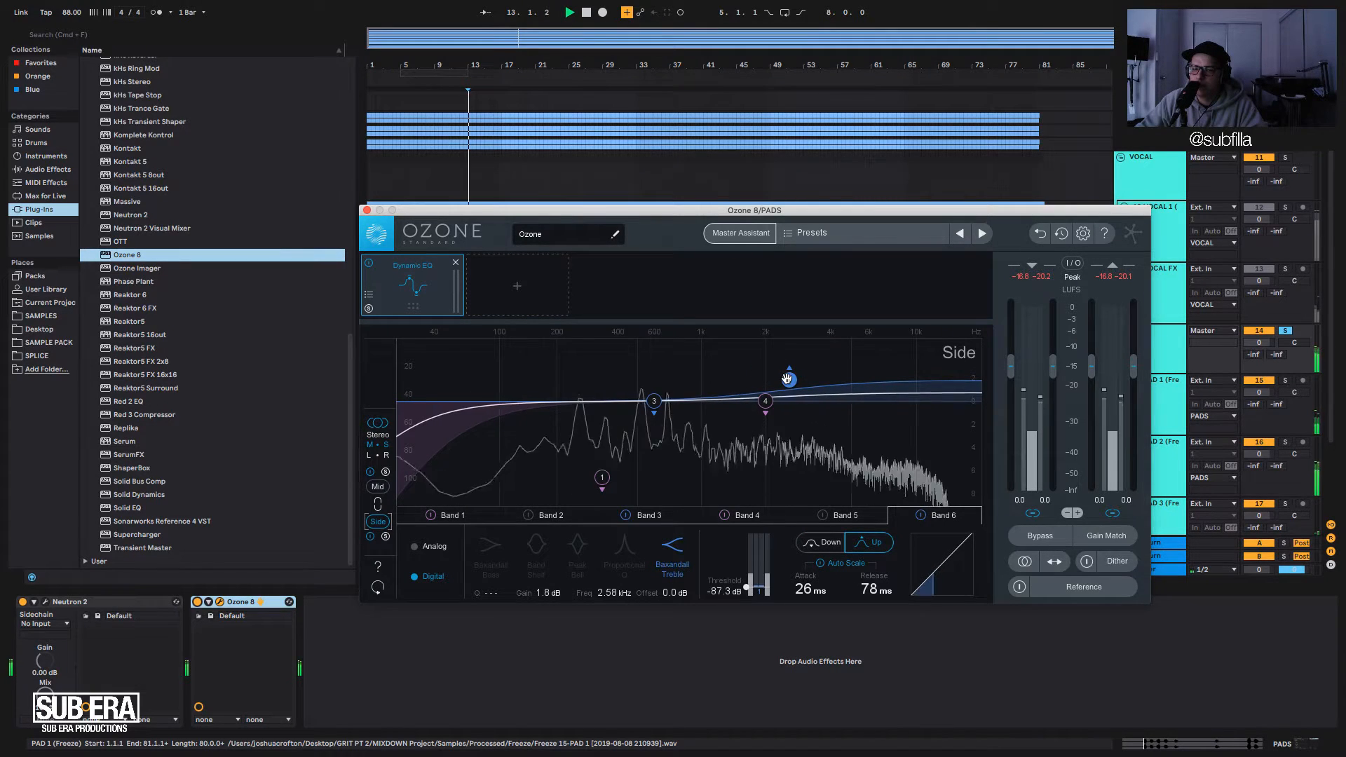
mouse_move(601, 478)
left_mouse_down()
mouse_move(631, 477)
mouse_move(617, 485)
left_mouse_up()
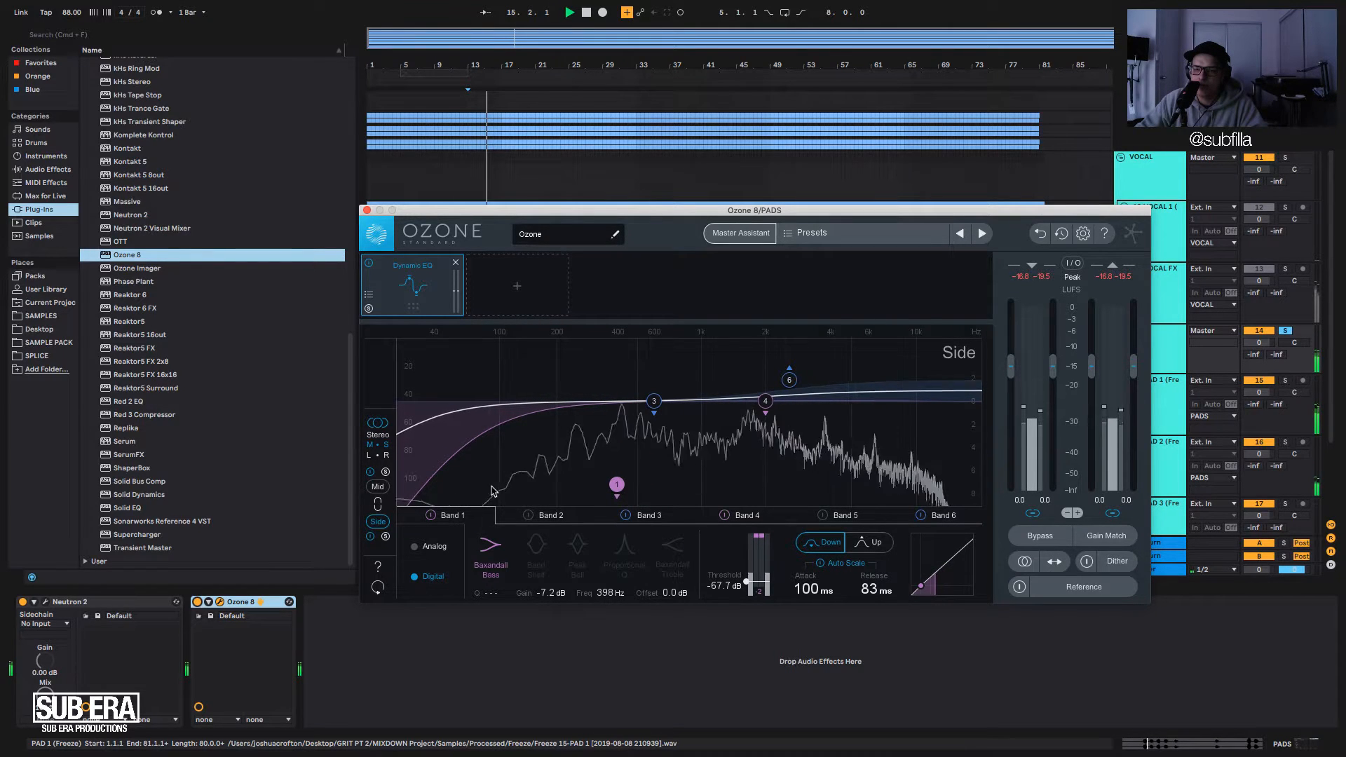
Close the Ozone 8 window, unsolo the PADS group and fold it.
left_click(369, 212)
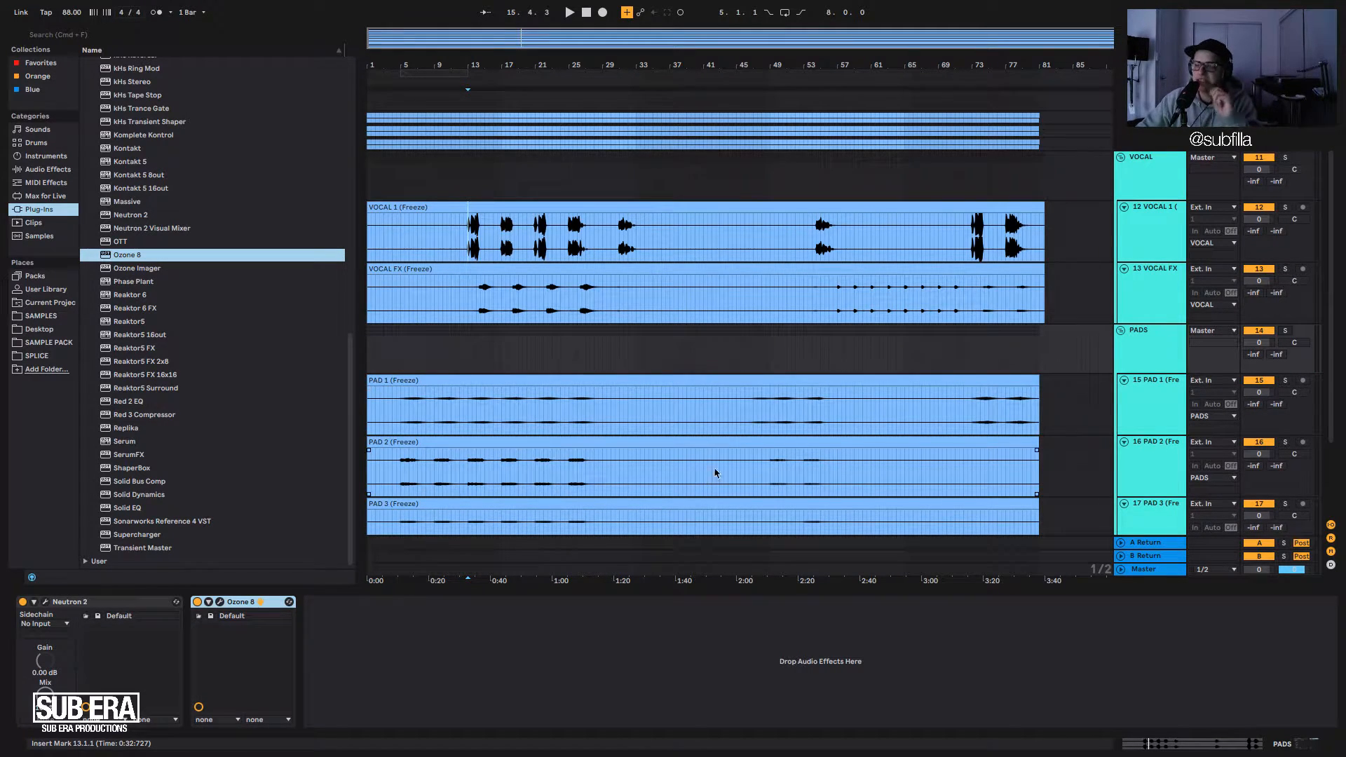
scroll(714, 472, "down", 1)
left_click(1121, 332)
left_click(1121, 326)
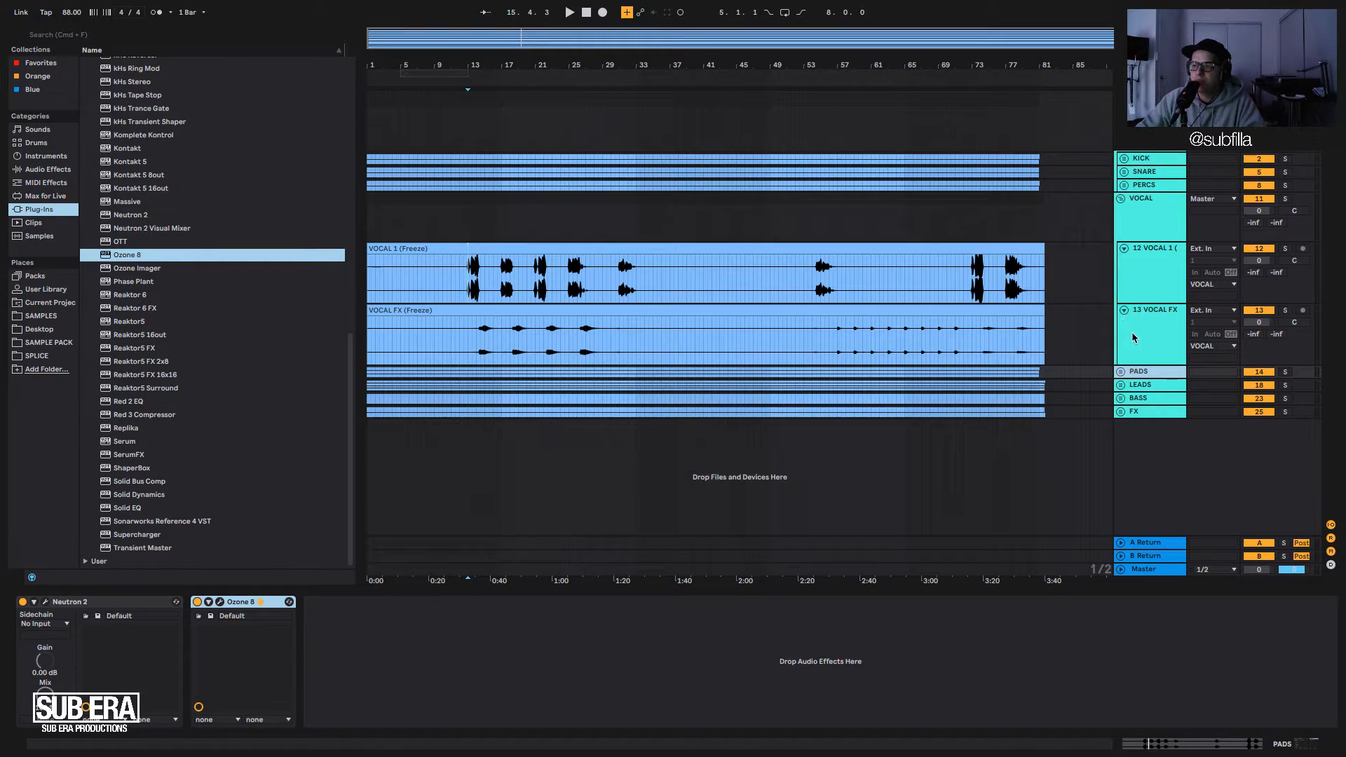
Unfold the LEADS group and add Ozone 8 to it.
left_click(1140, 384)
left_click(1121, 385)
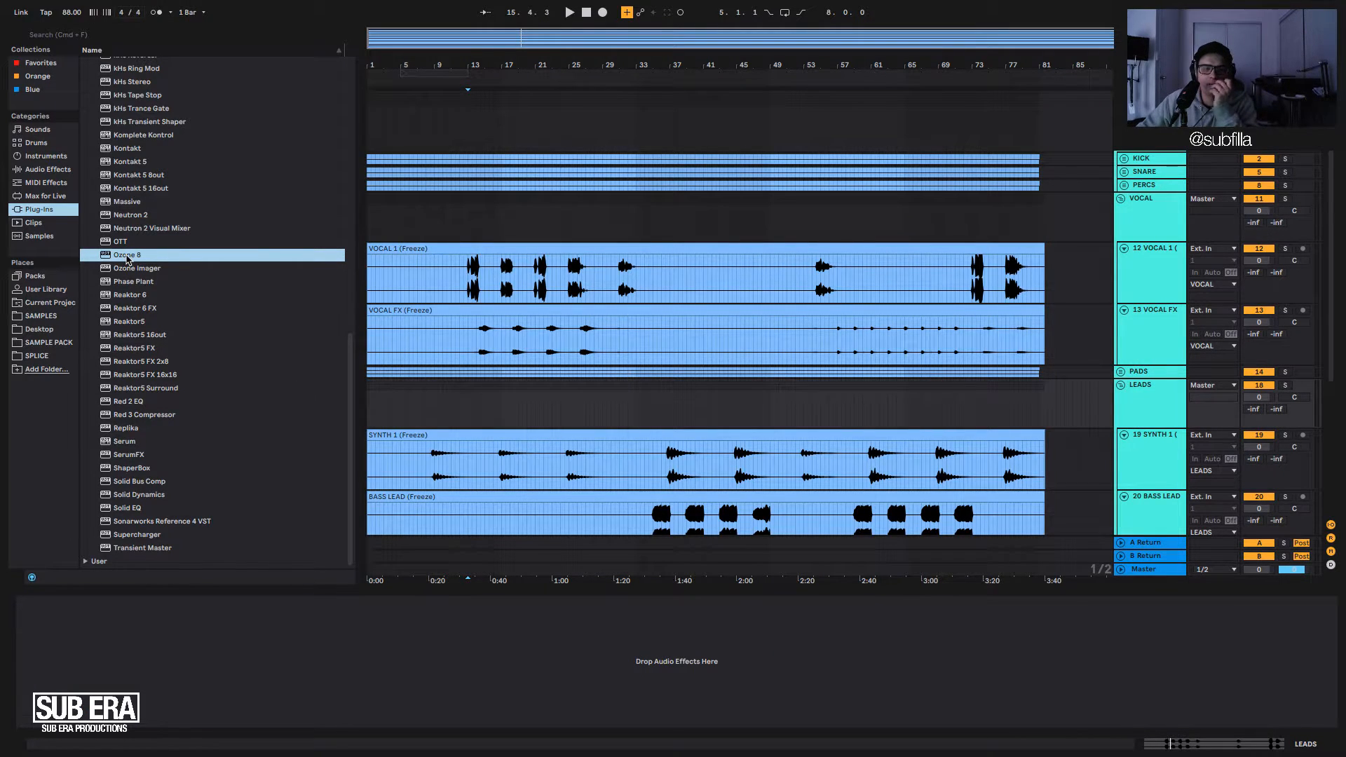
left_click_drag(125, 257, 1152, 412)
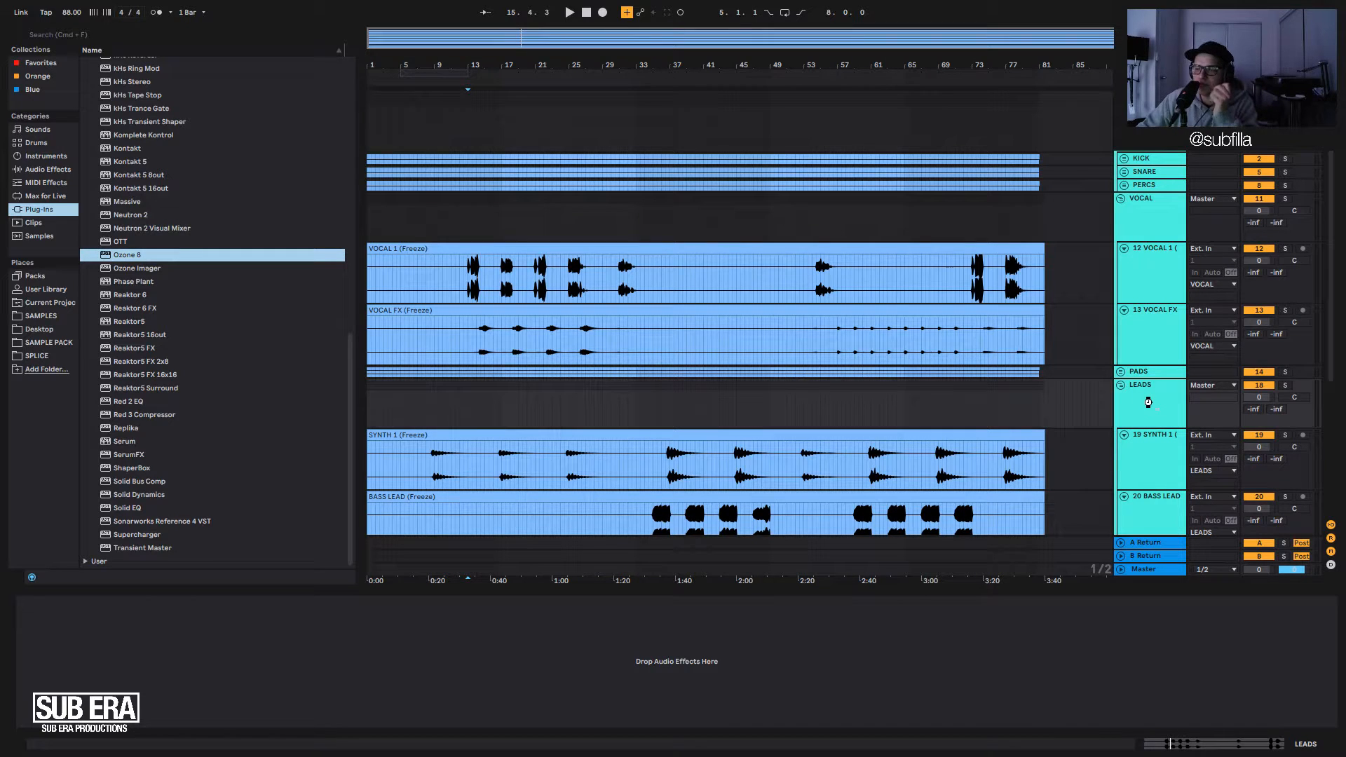
Solo the SYNTH 1 track and audition it from bar 9, restarting playback from just before that bar.
scroll(600, 514, "down", 2)
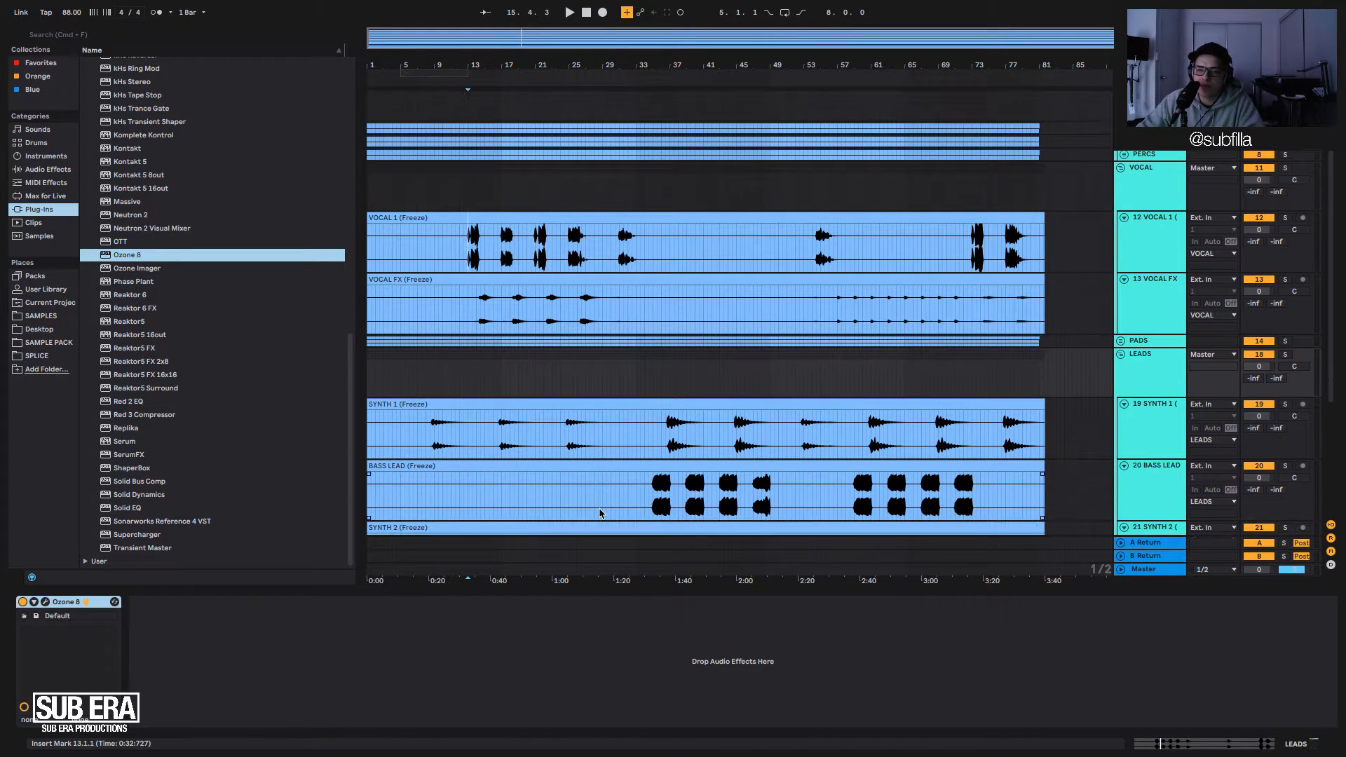
left_click(448, 428)
left_click(435, 435)
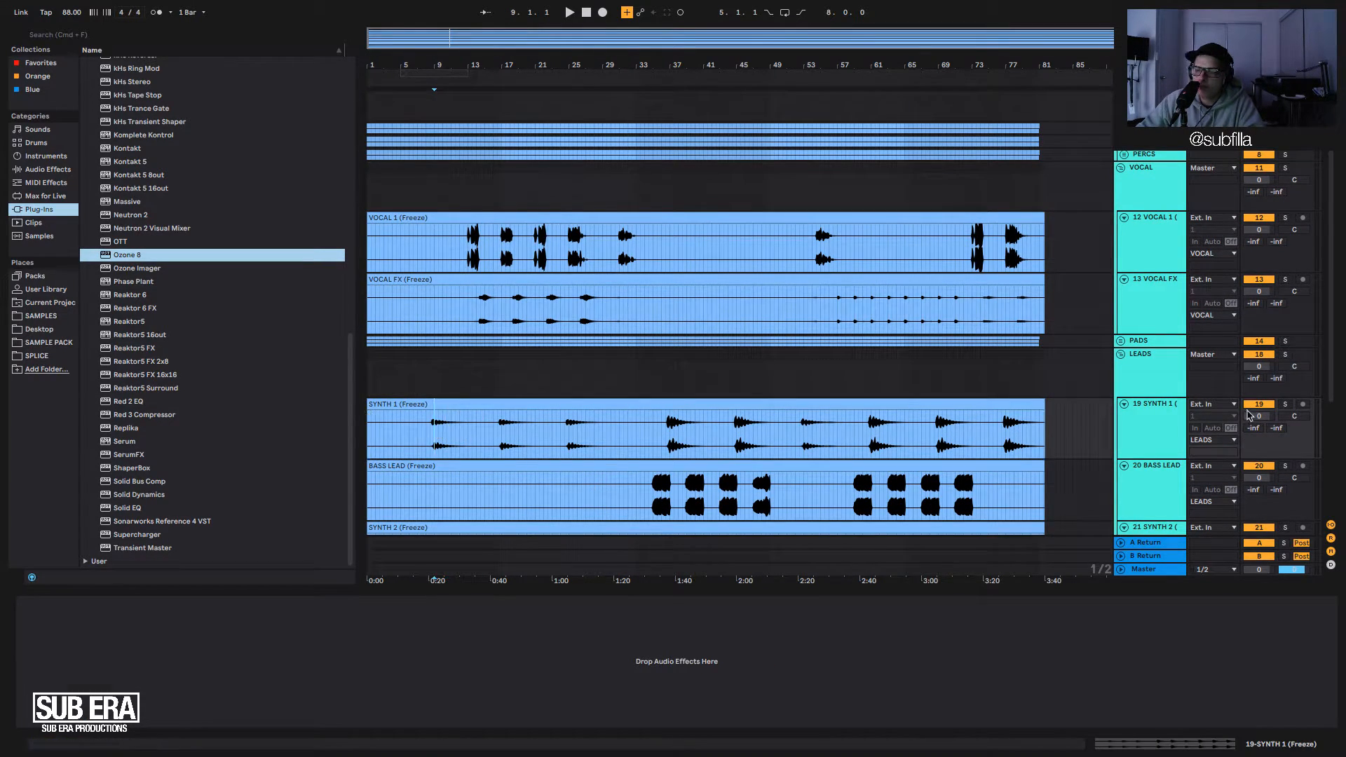
left_click(1286, 405)
key("space")
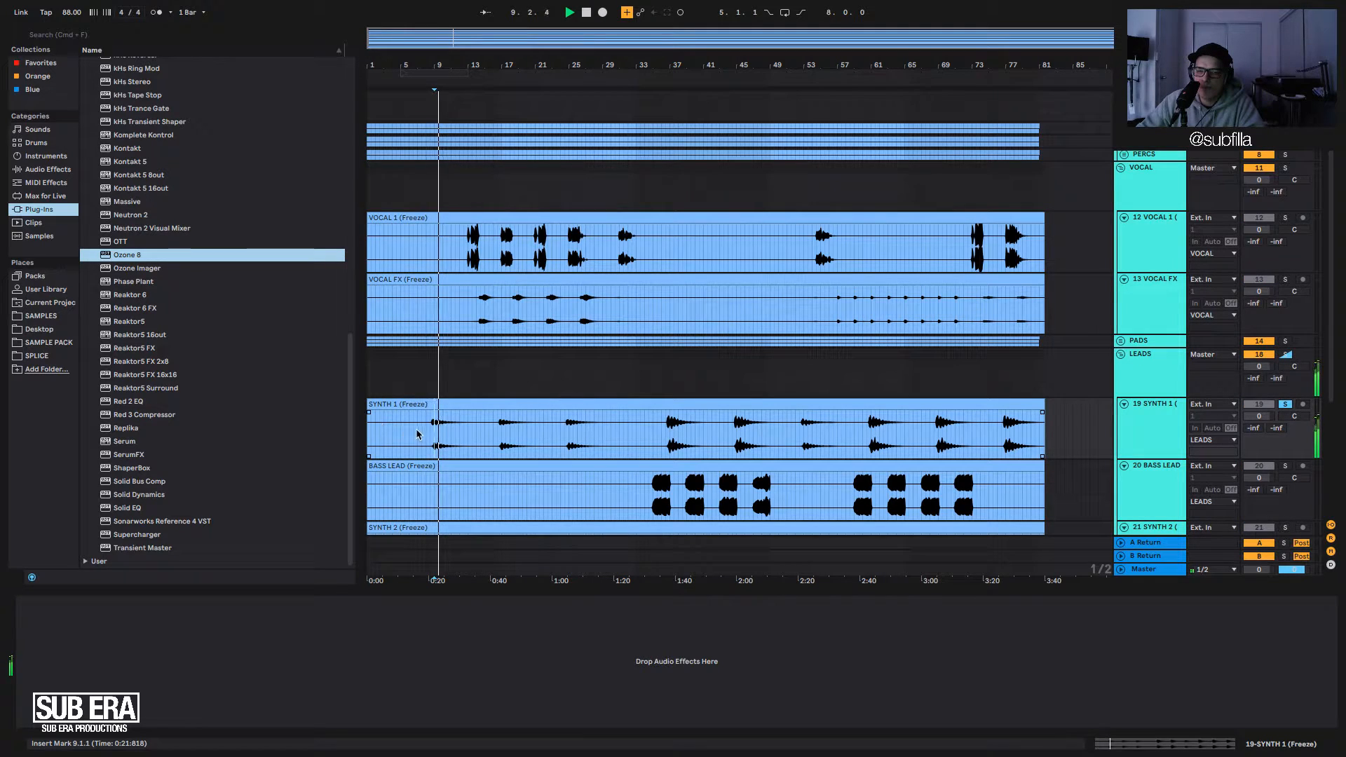
left_click(430, 430)
key("space")
key("space")
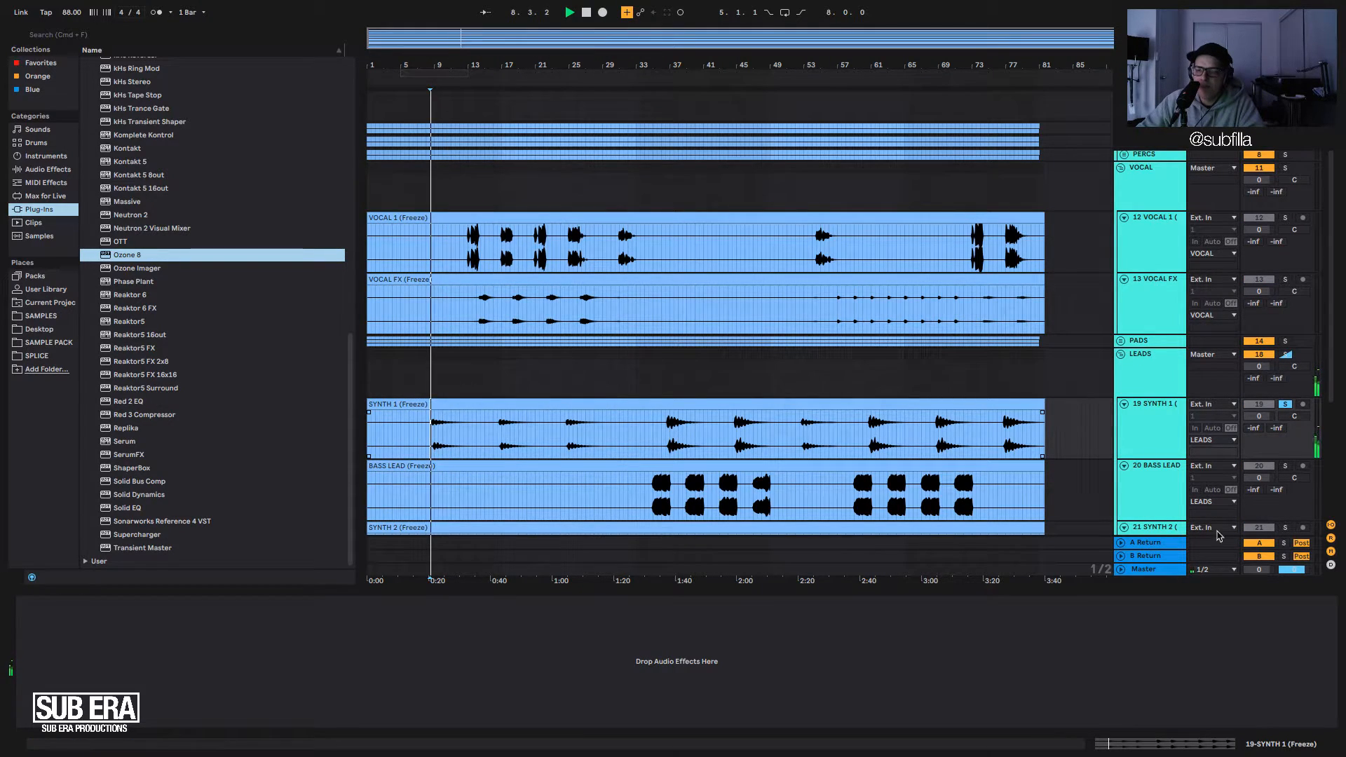
Audition the BASS LEAD track on its own from bar 35, then clear its solo.
left_click(1144, 419)
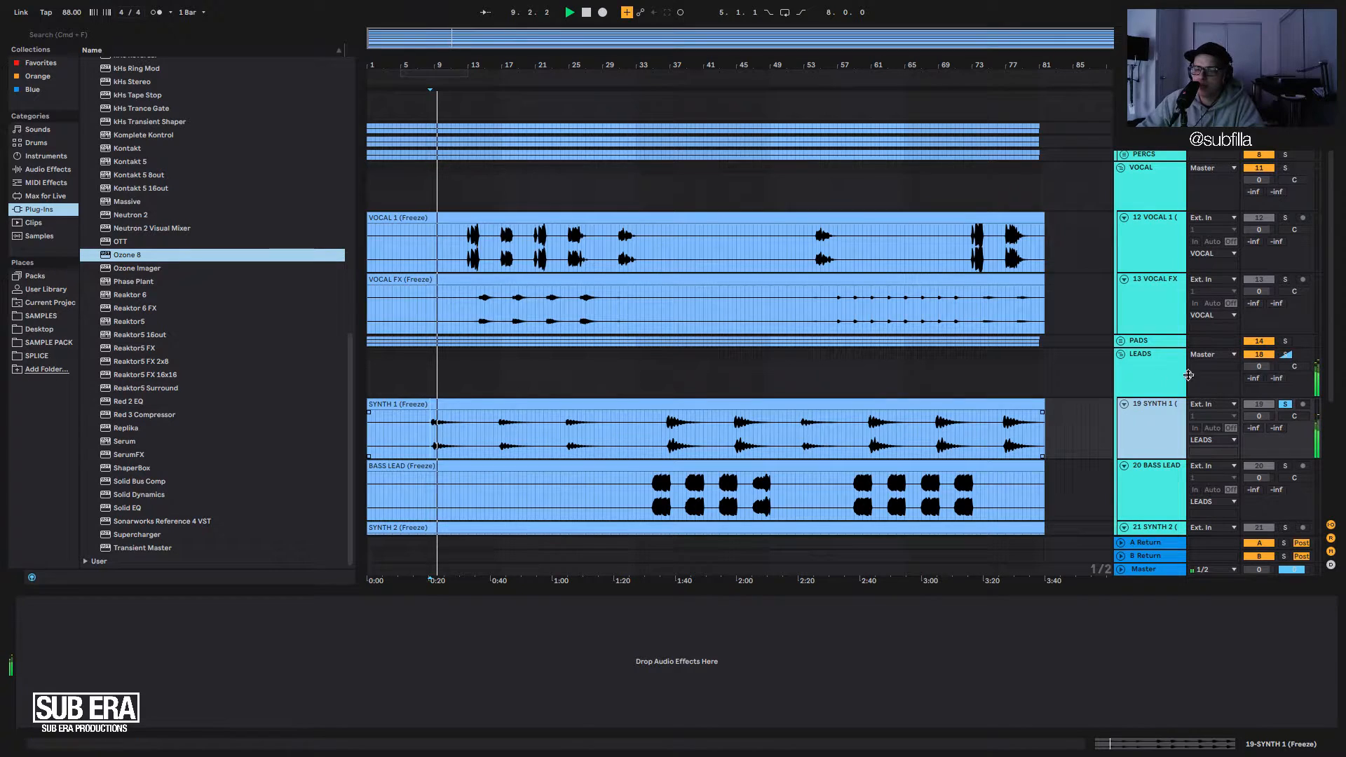
left_click(1143, 371)
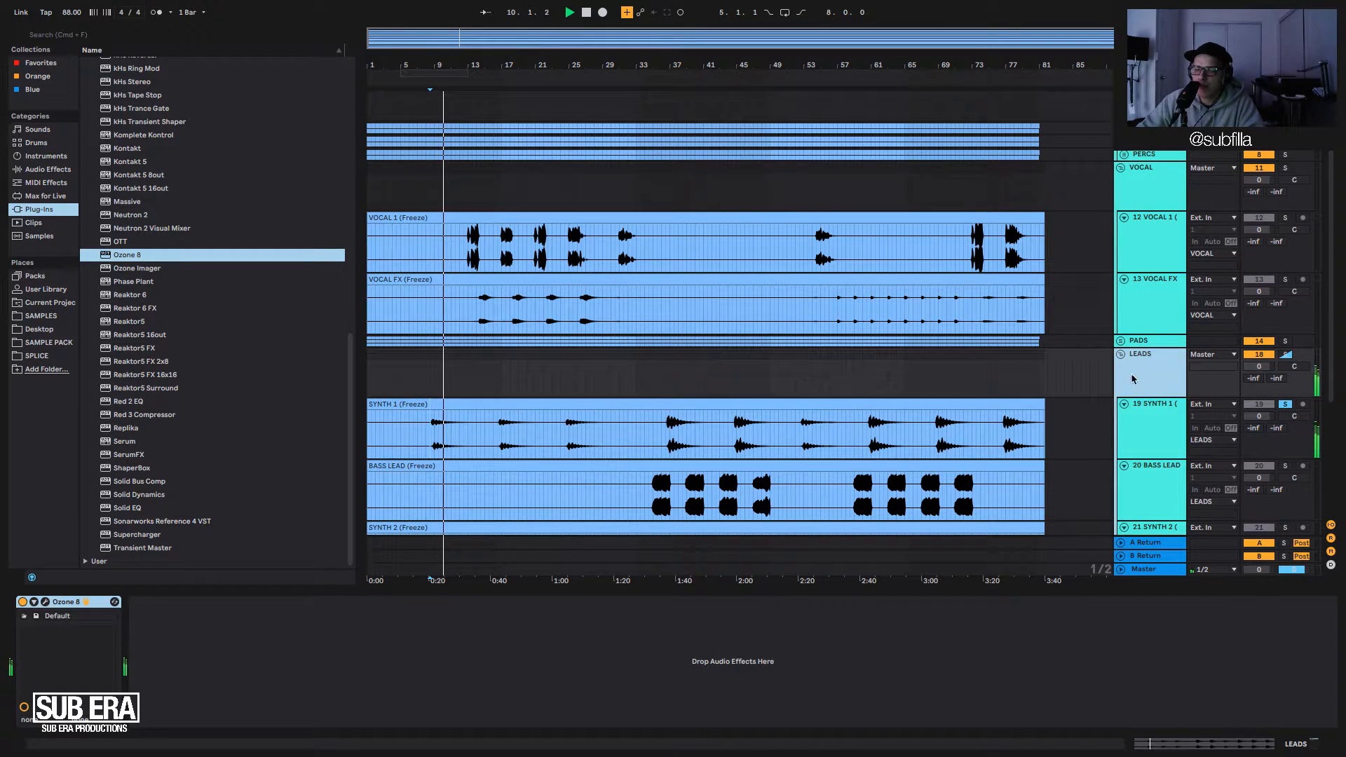
left_click(654, 504)
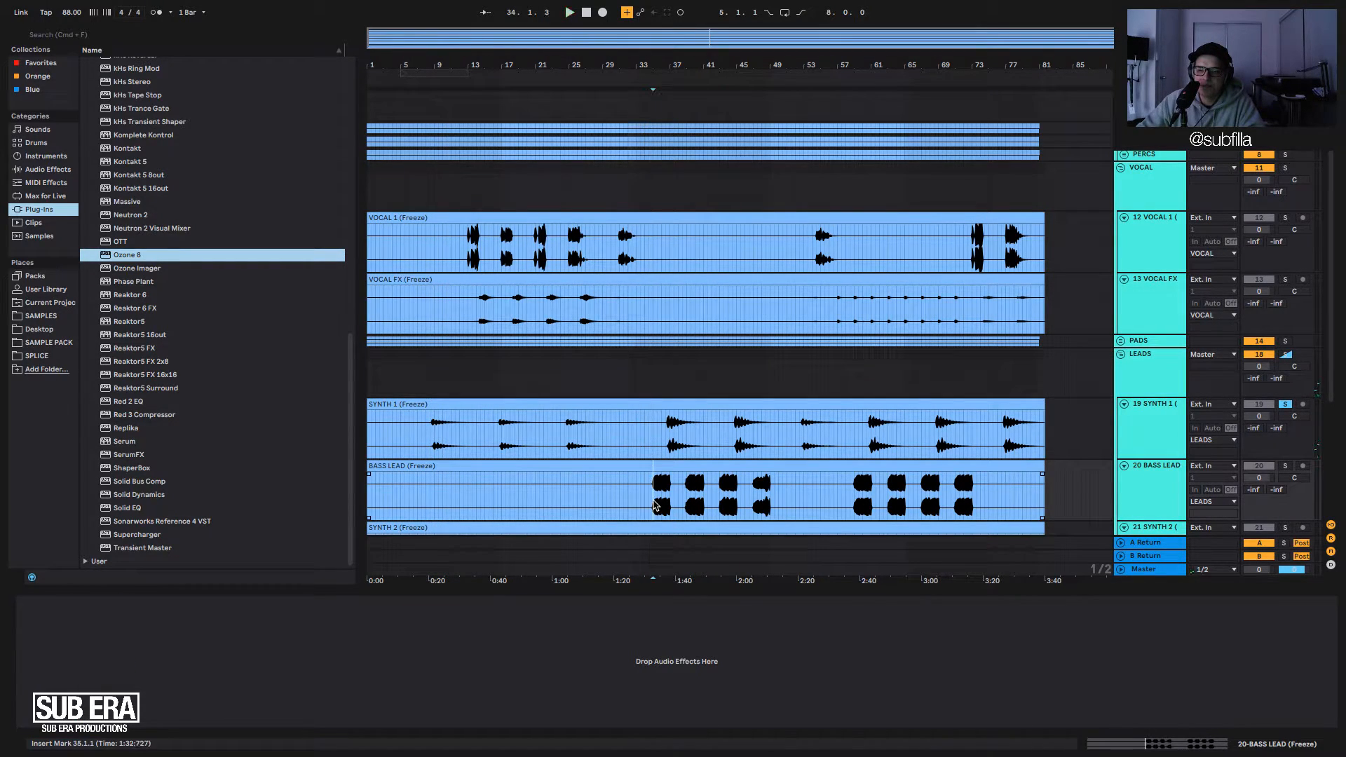
key("space")
key("space")
left_click(1286, 466)
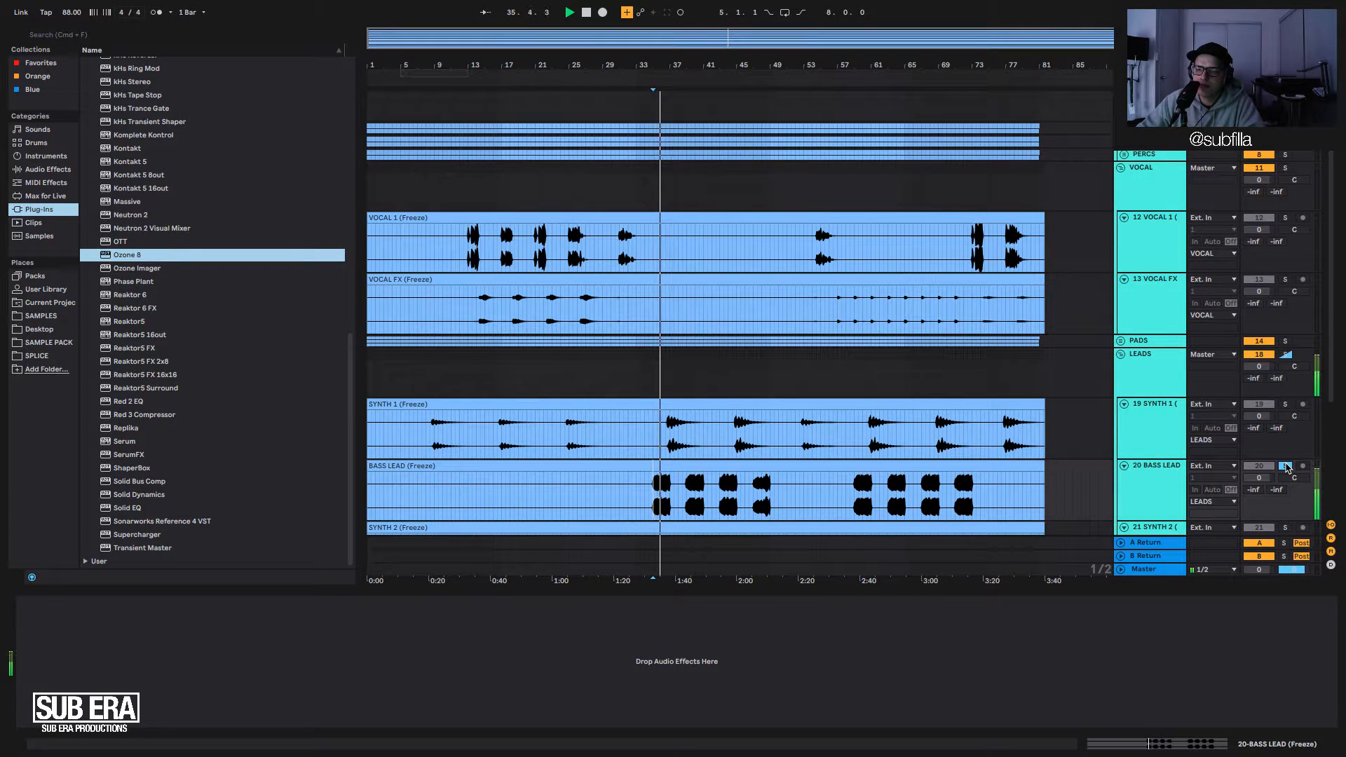
left_click(1286, 466)
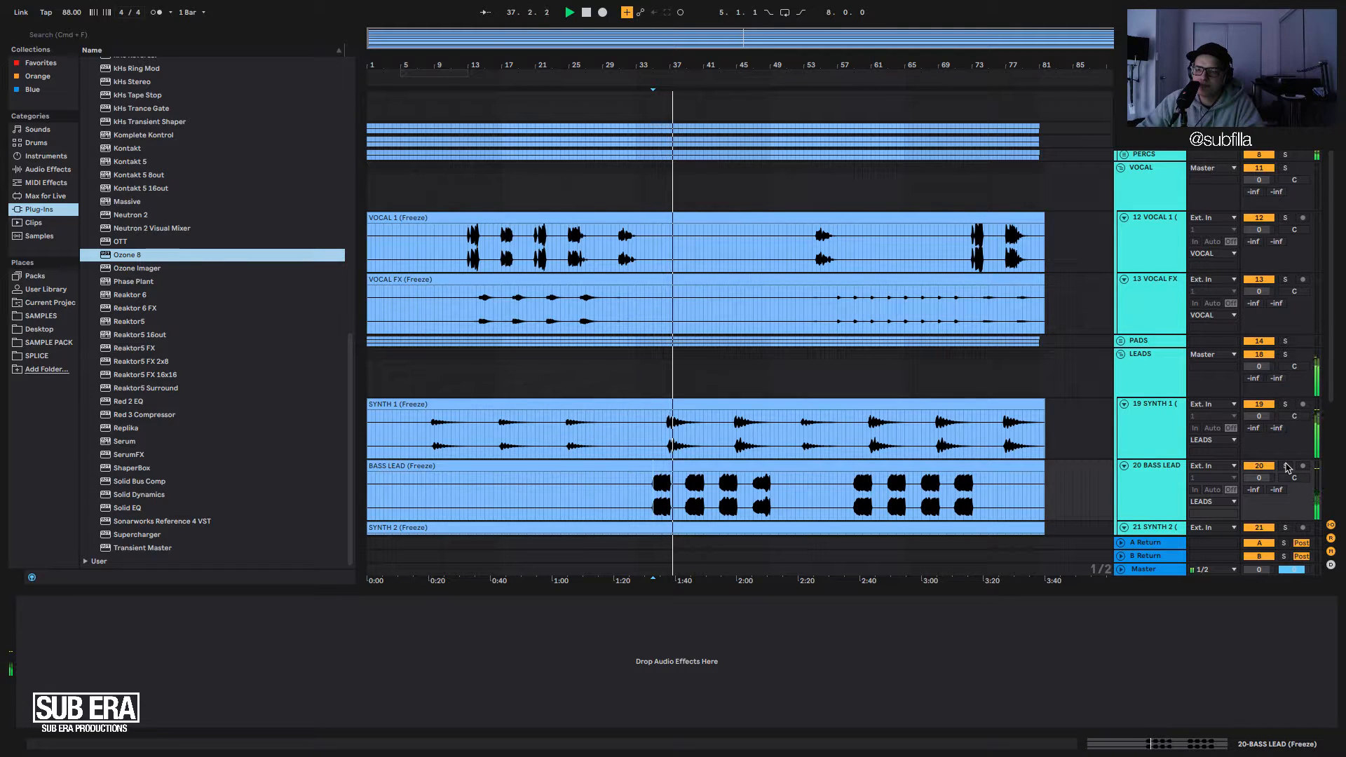
Stop playback and delete Ozone 8 from the LEADS group.
key("space")
left_click(1150, 427)
left_click(1150, 367)
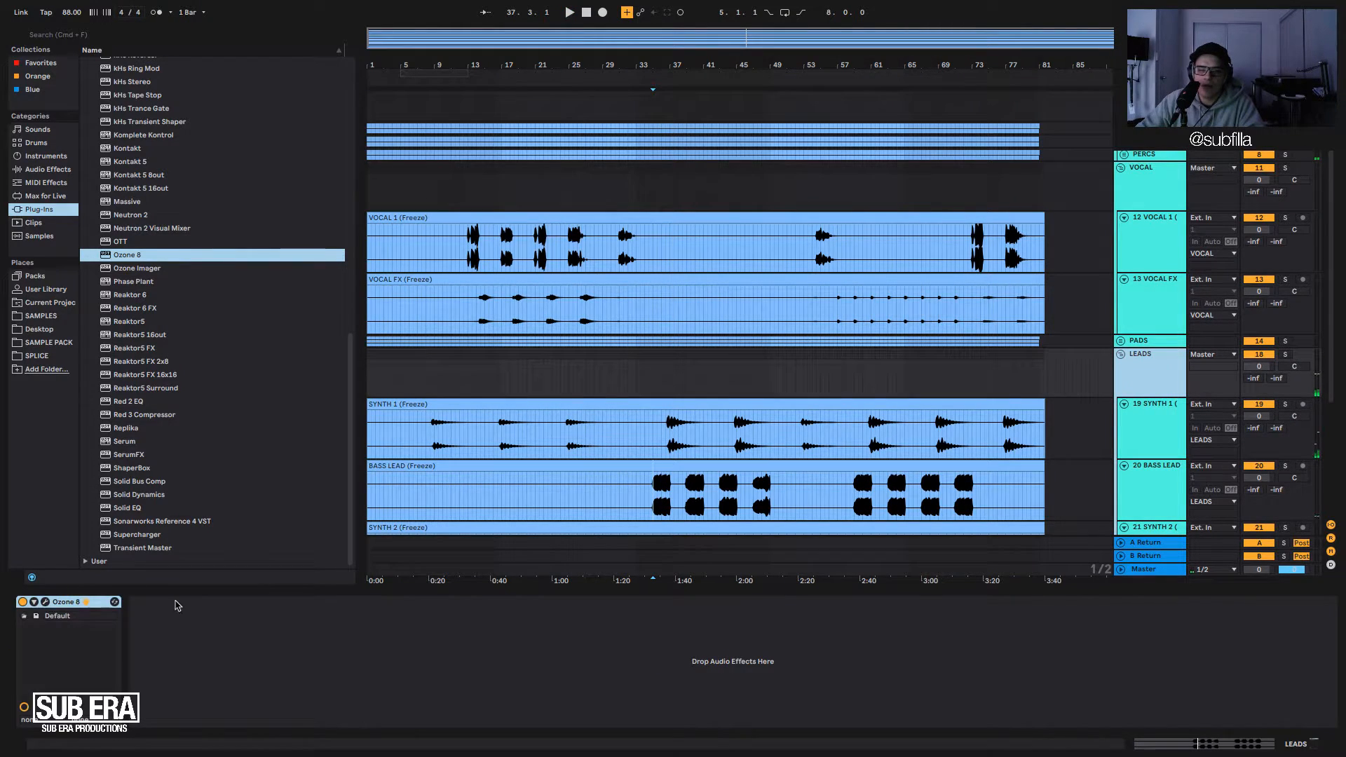
key("Delete")
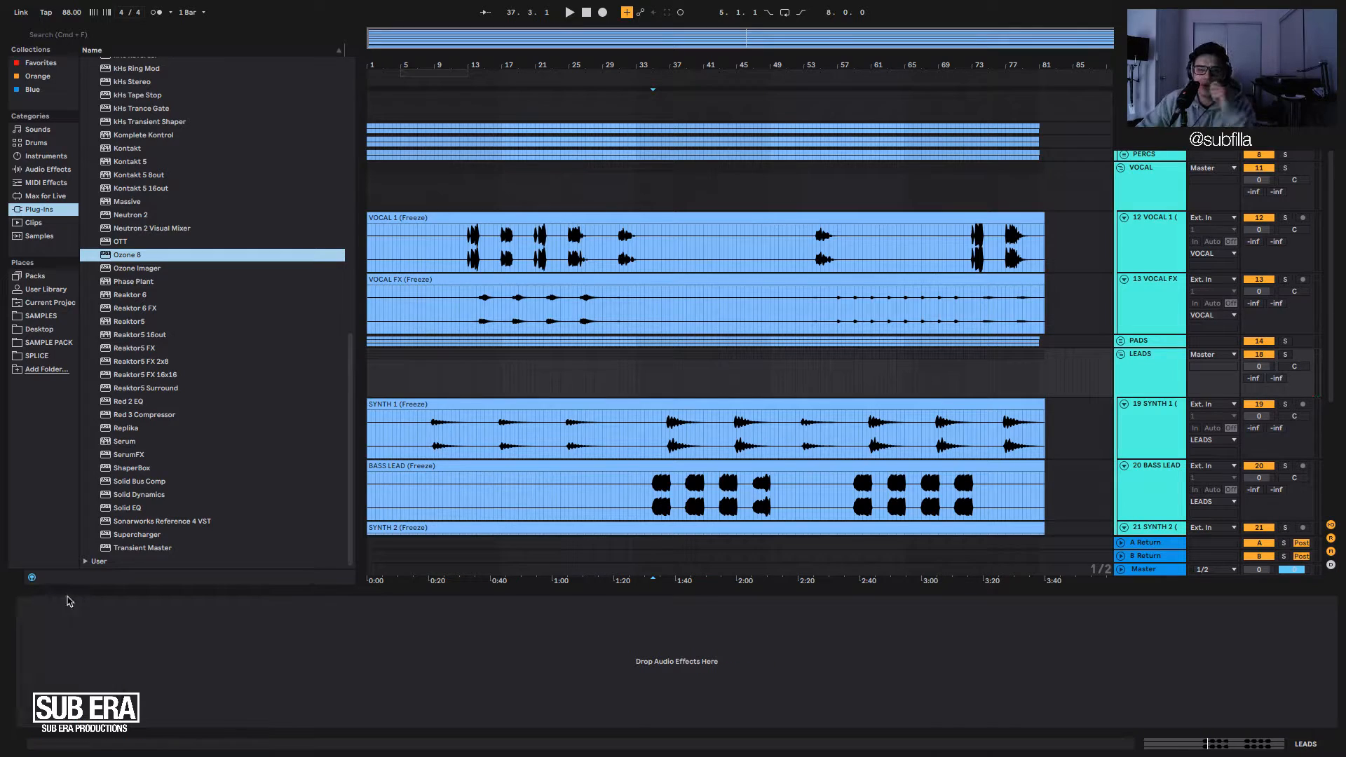
Move SYNTH 1 below BASS LEAD and group the SYNTH 1, SYNTH 2 and SYNTH 3 tracks inside the LEADS group.
scroll(662, 456, "down", 2)
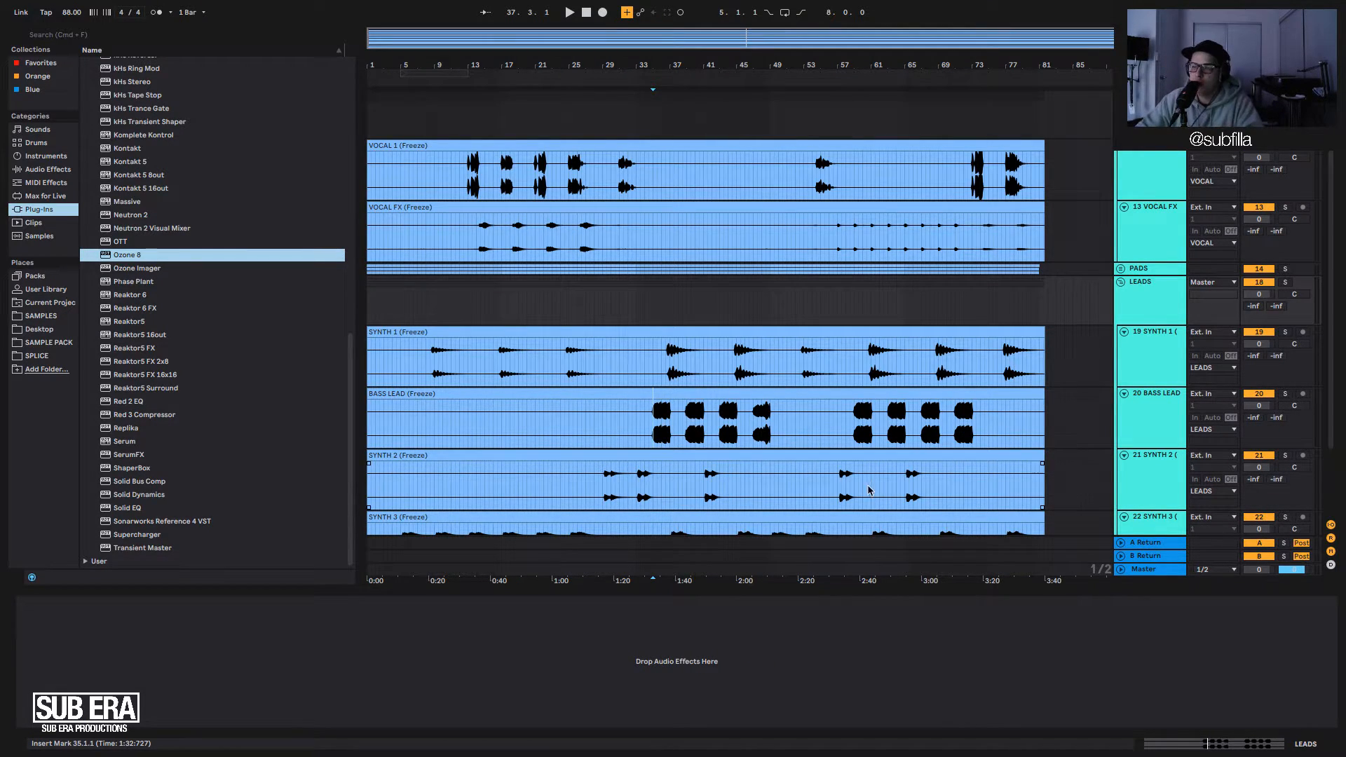
left_click_drag(1168, 373, 1133, 442)
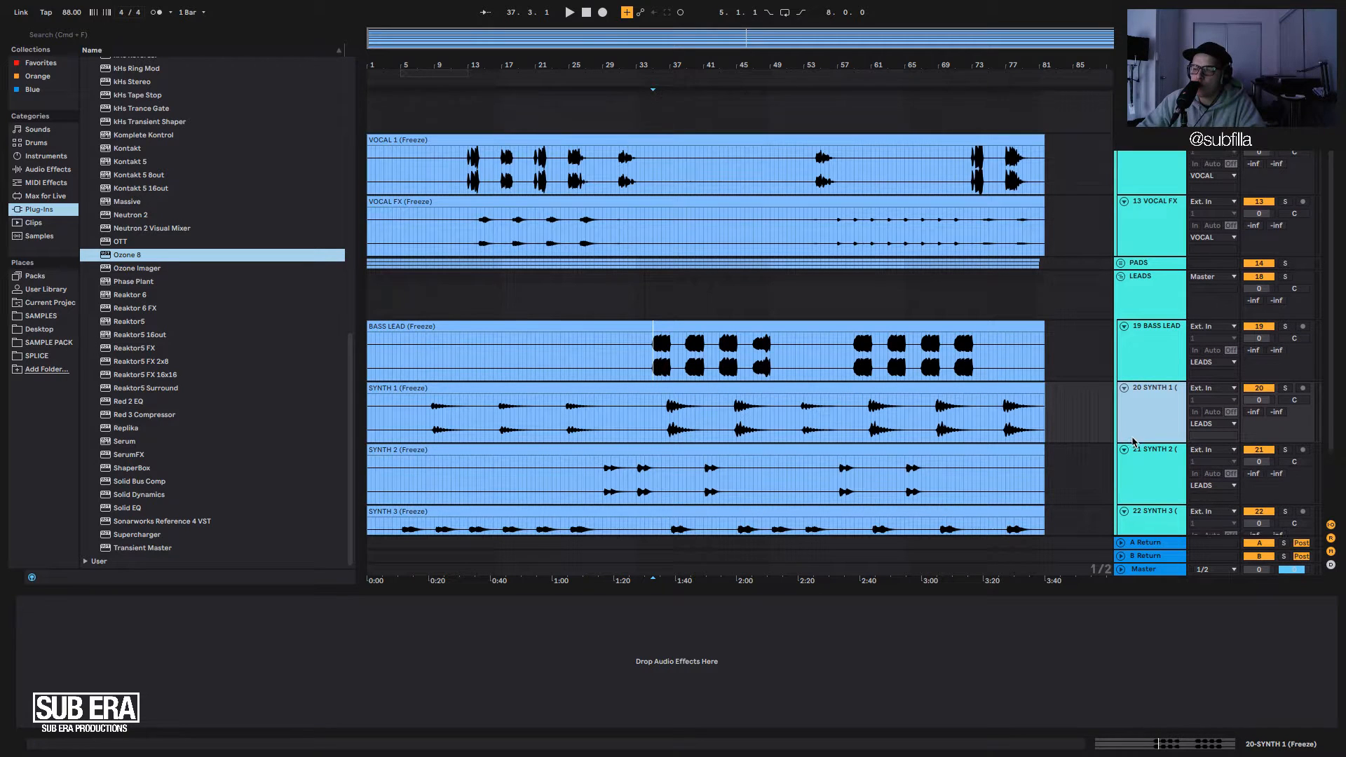
scroll(1150, 425, "down", 3)
left_click(1156, 463)
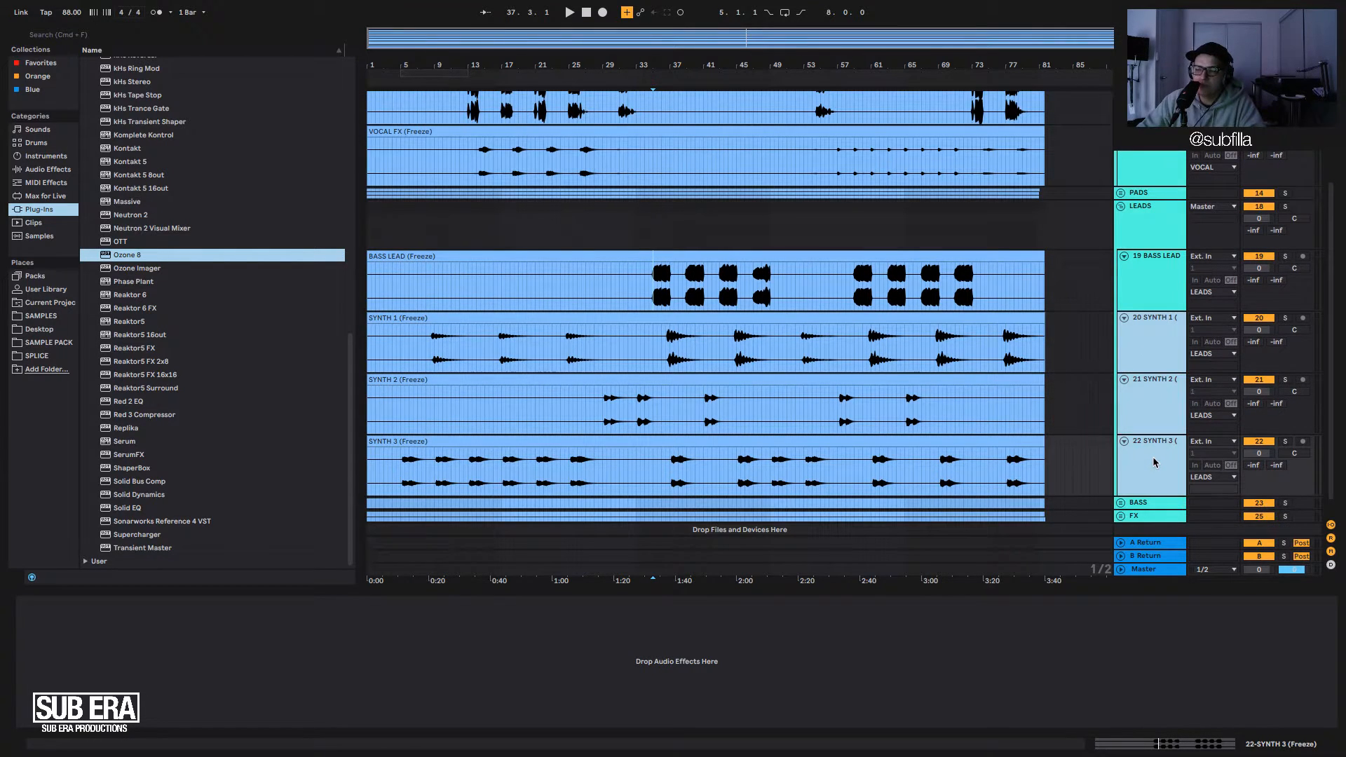
key("super+g")
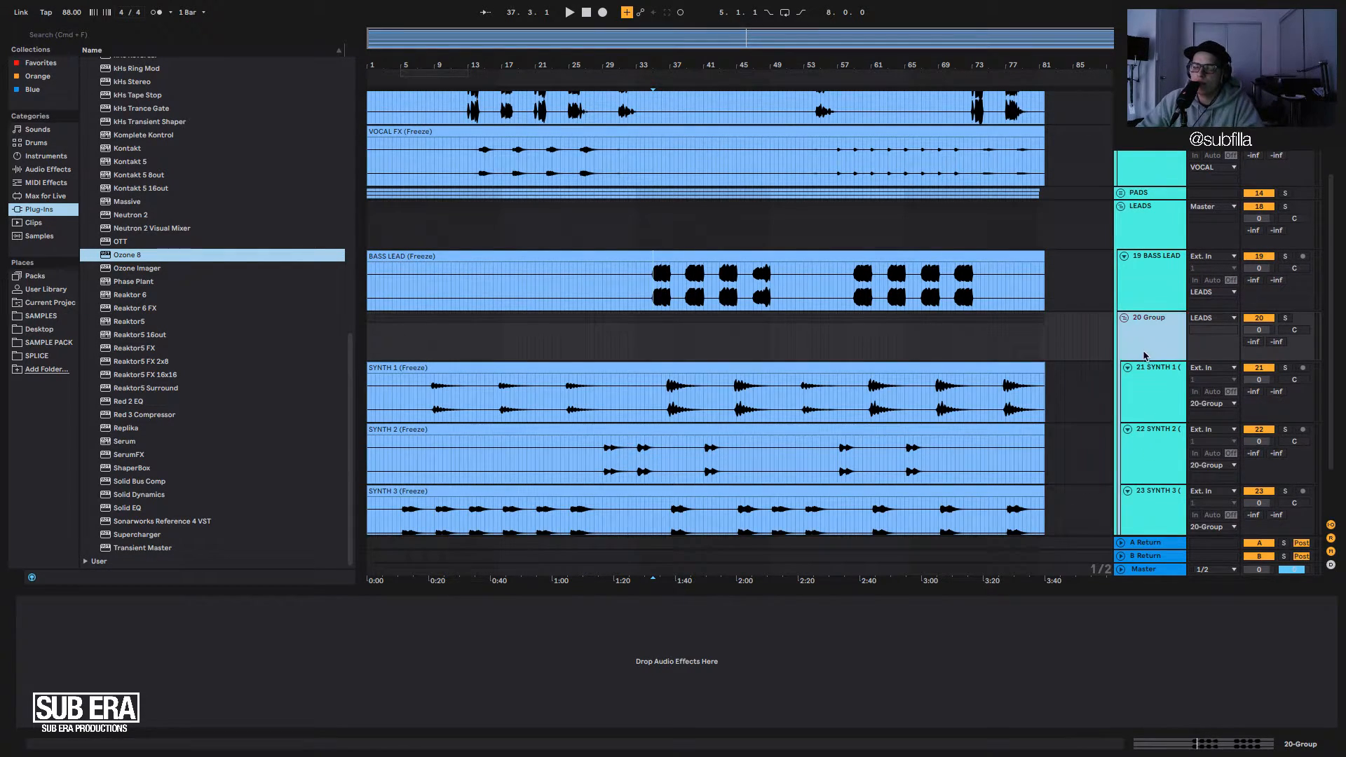
scroll(1145, 357, "down", 1)
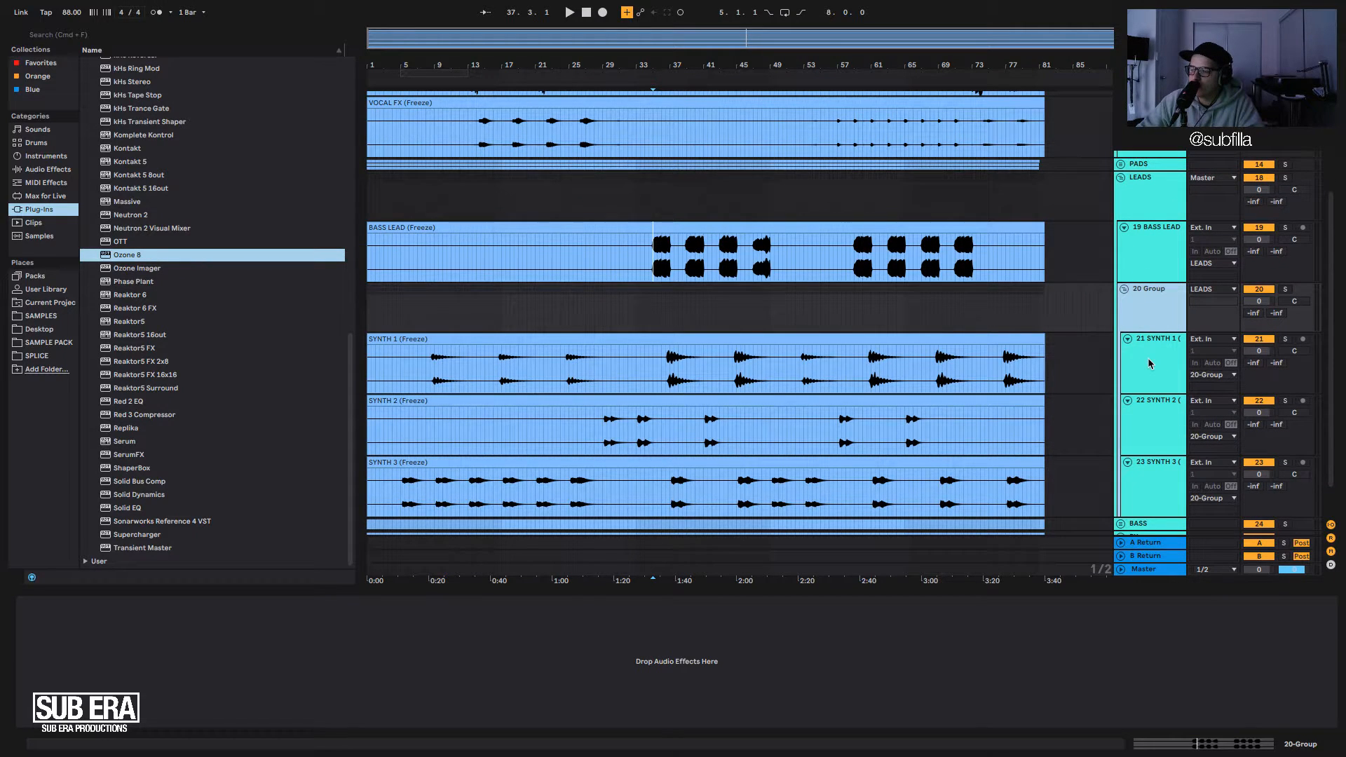
scroll(1106, 381, "down", 1)
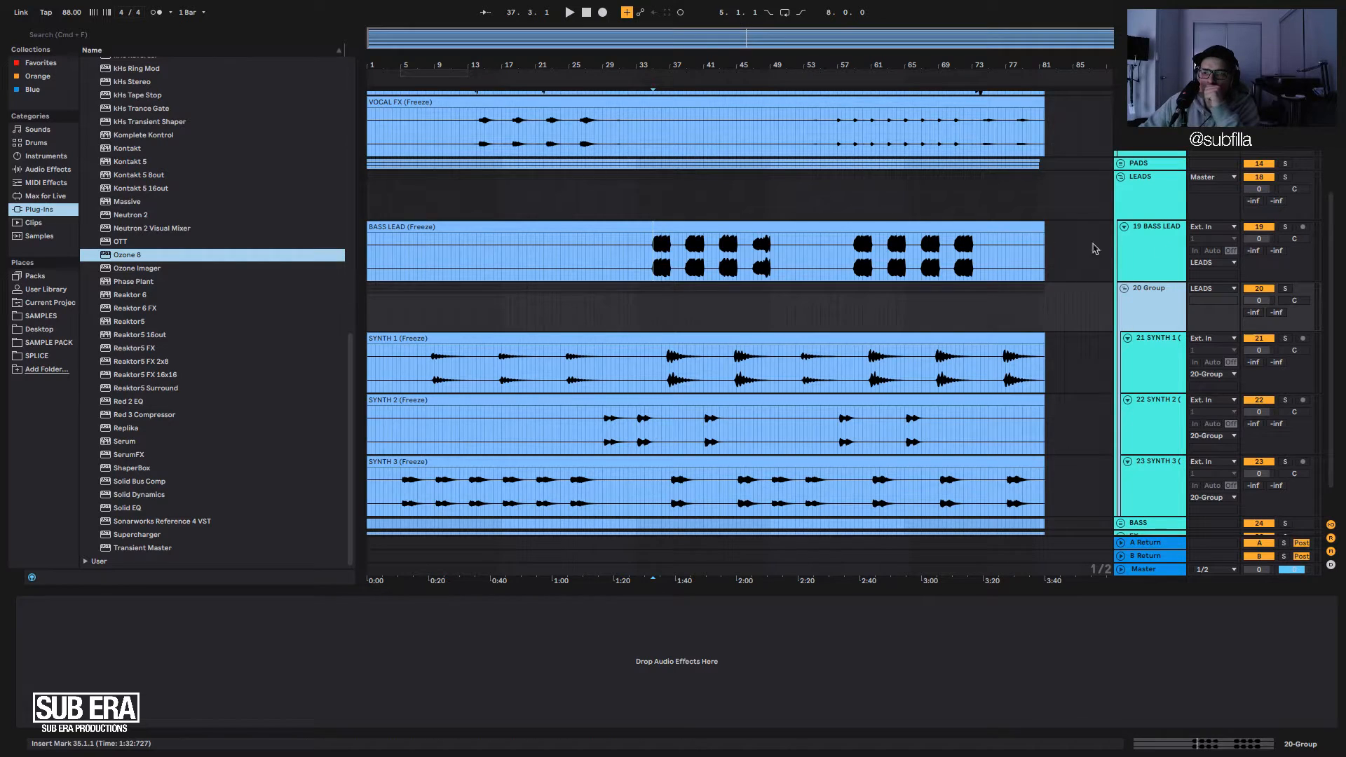
Audition the full mix from around bar 13 and again from bar 35.3, then stop playback.
left_click(1167, 261)
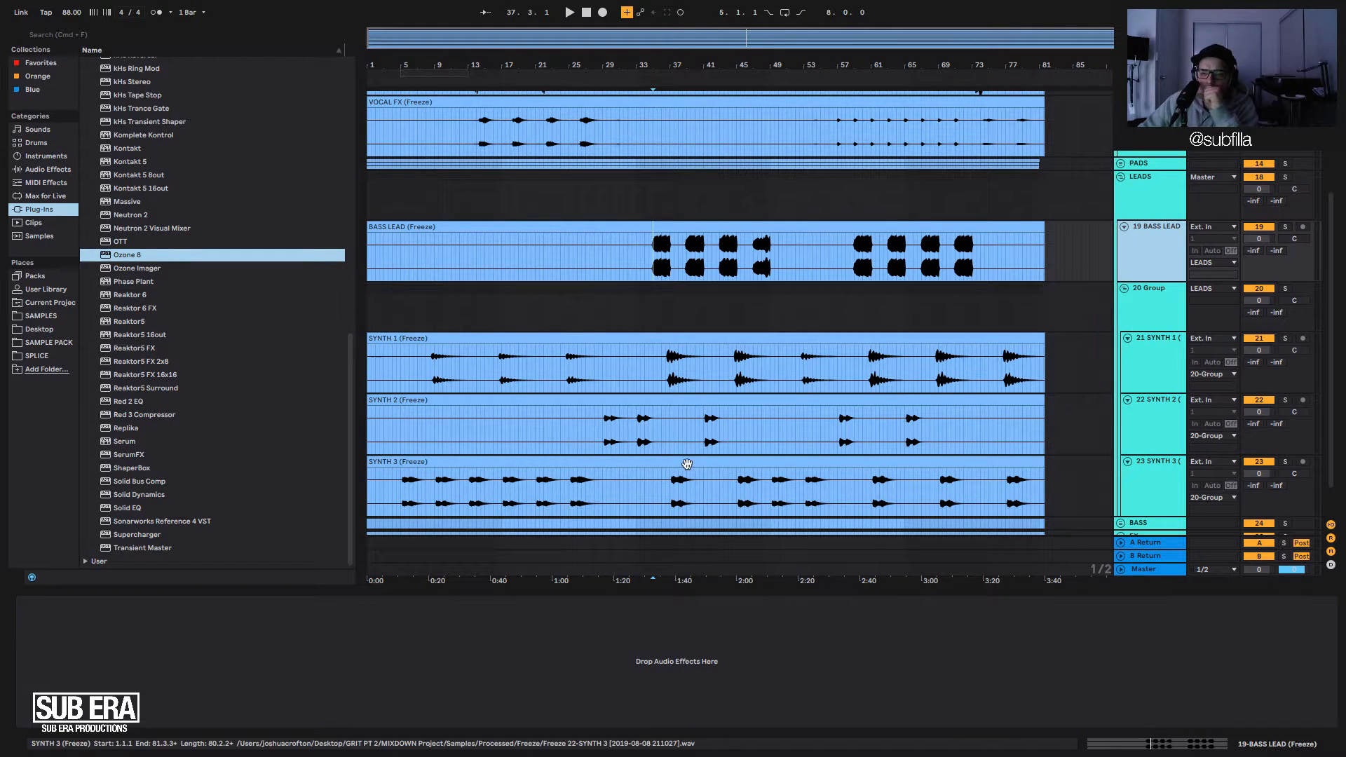
left_click(468, 494)
key("space")
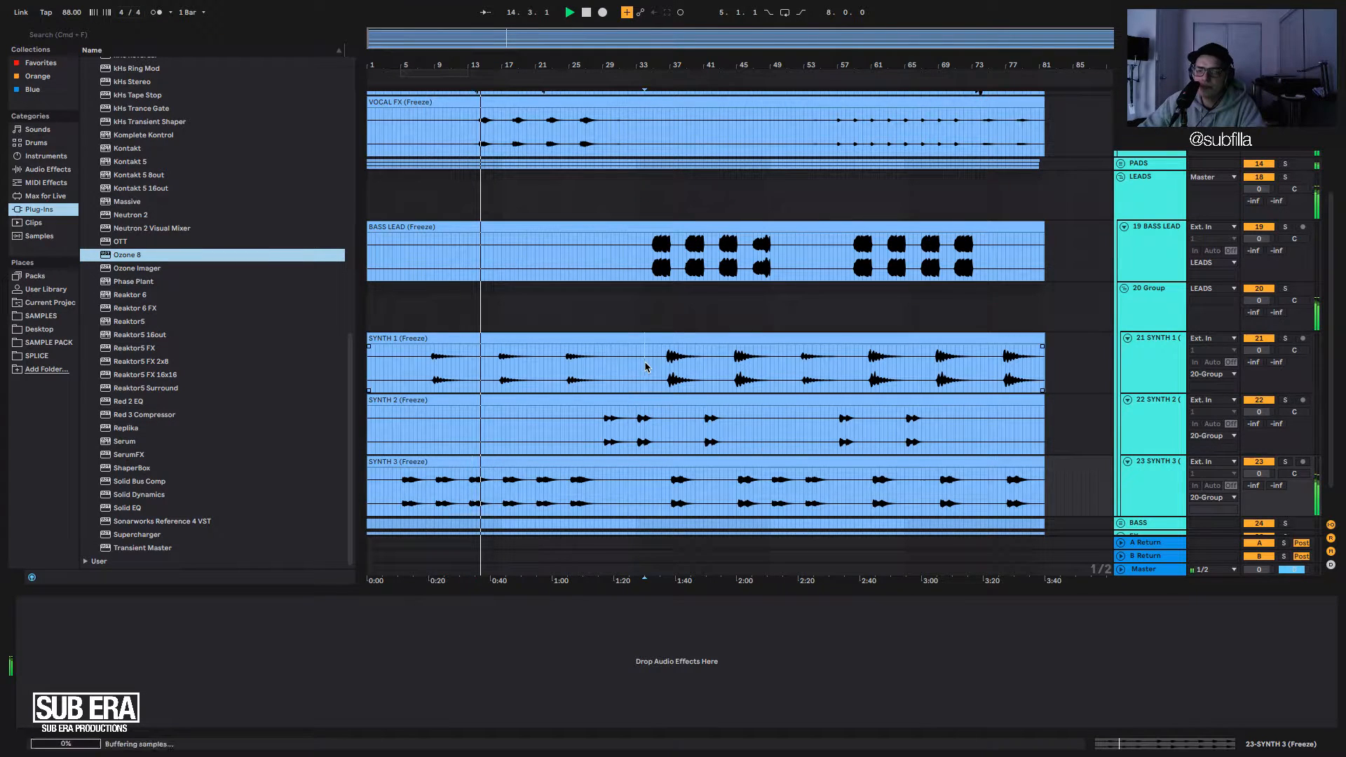
left_click(662, 383)
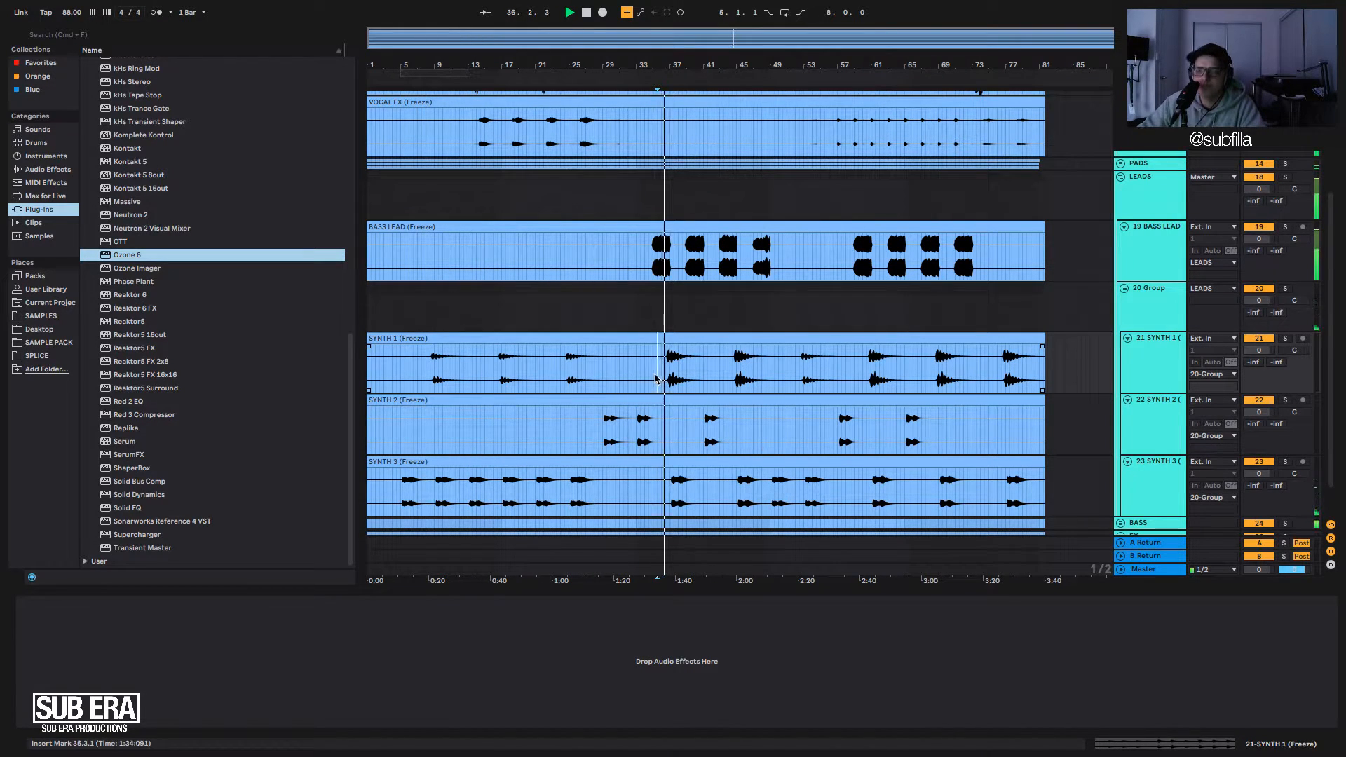
key("space")
Solo the new synth group and audition it from bar 26 and again from bar 24.3.
left_click(578, 379)
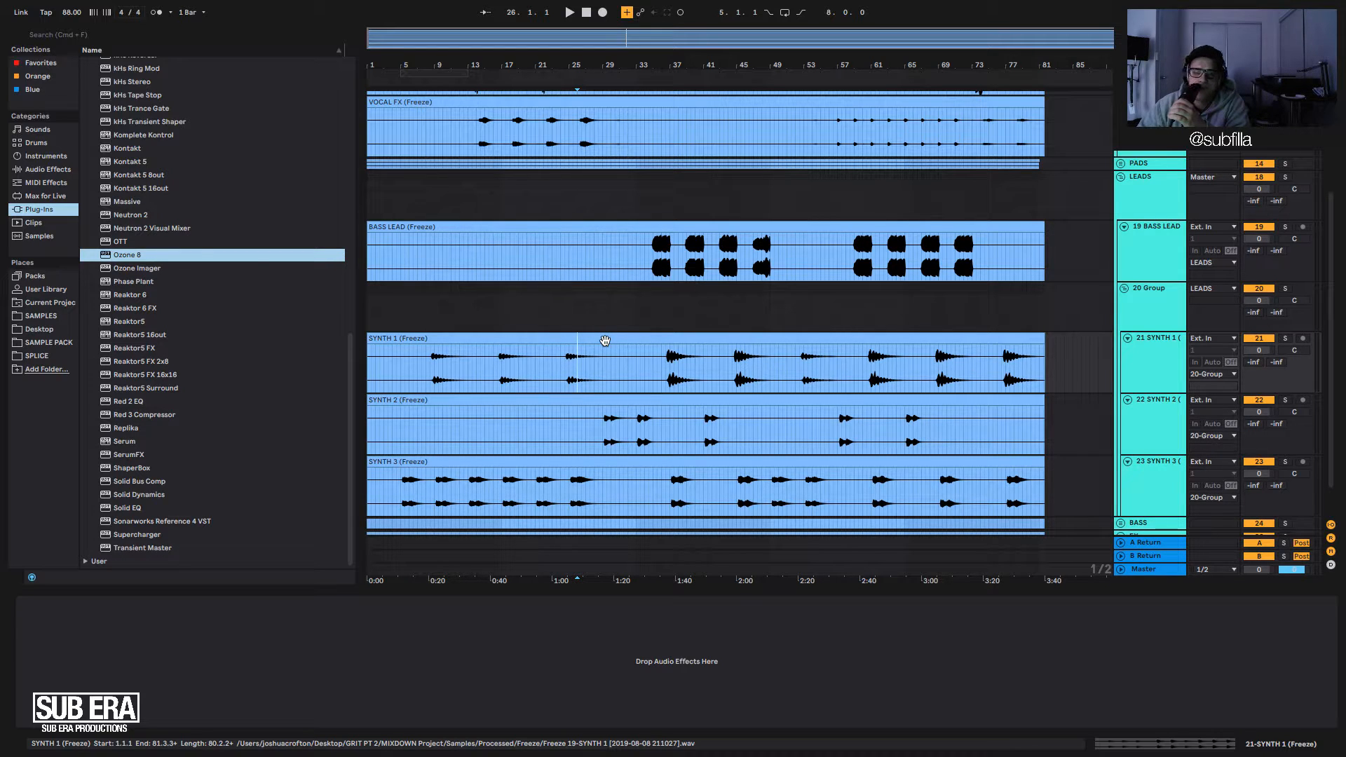
left_click(1164, 309)
left_click(1286, 289)
key("space")
key("space")
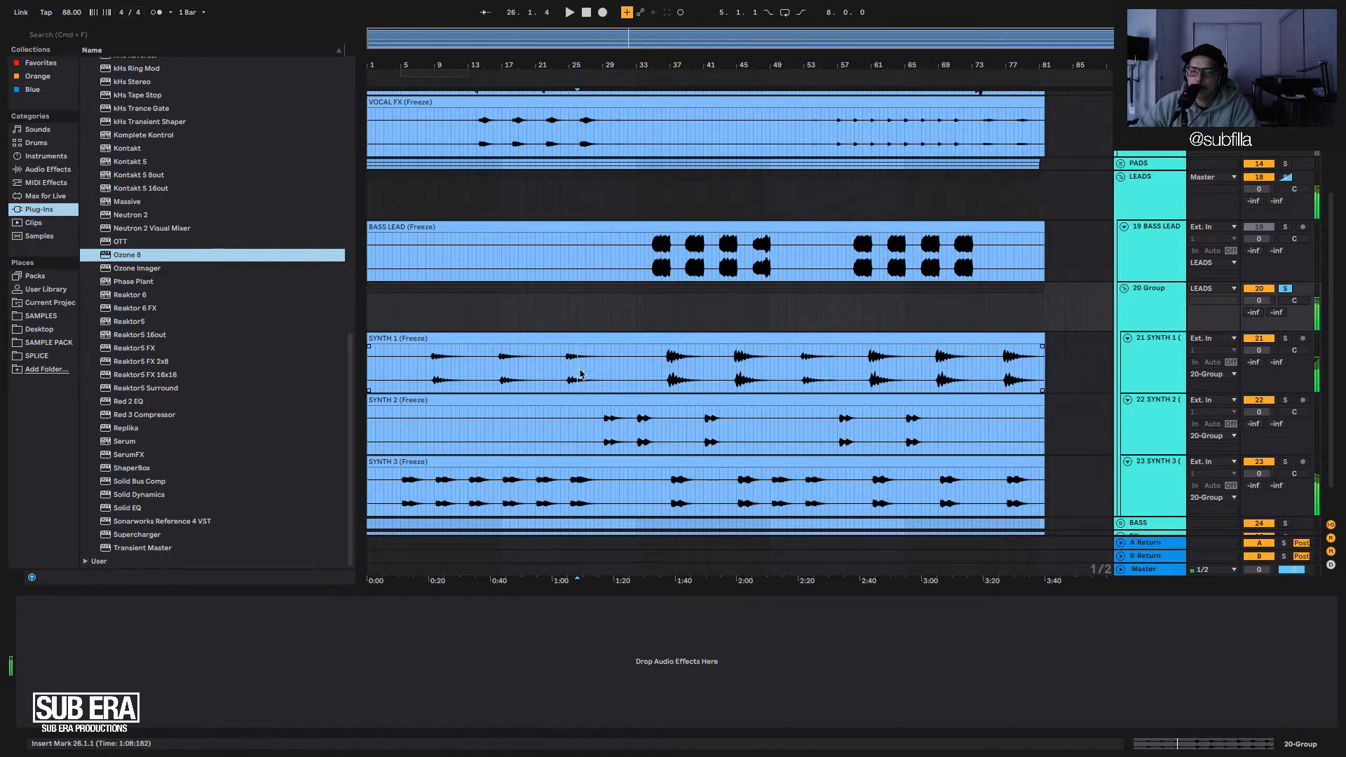
left_click(564, 373)
key("space")
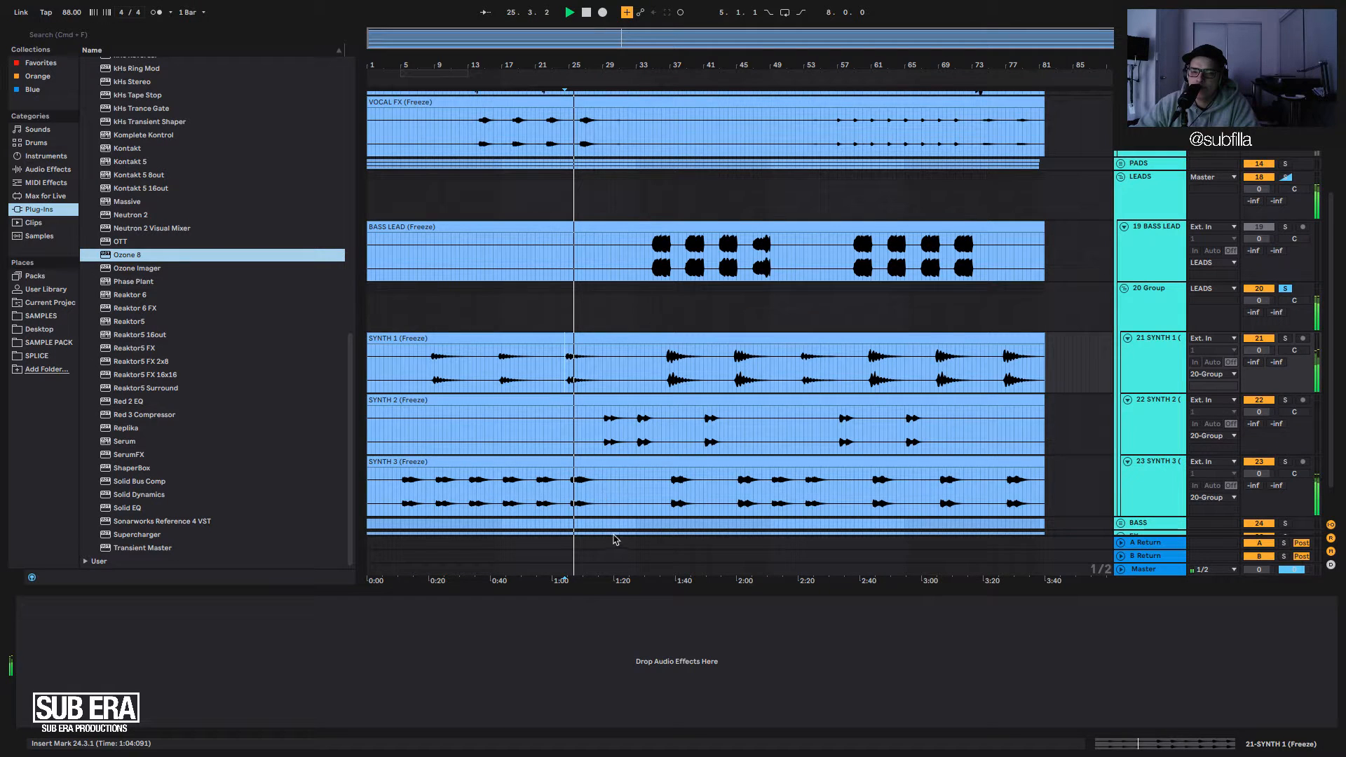
key("space")
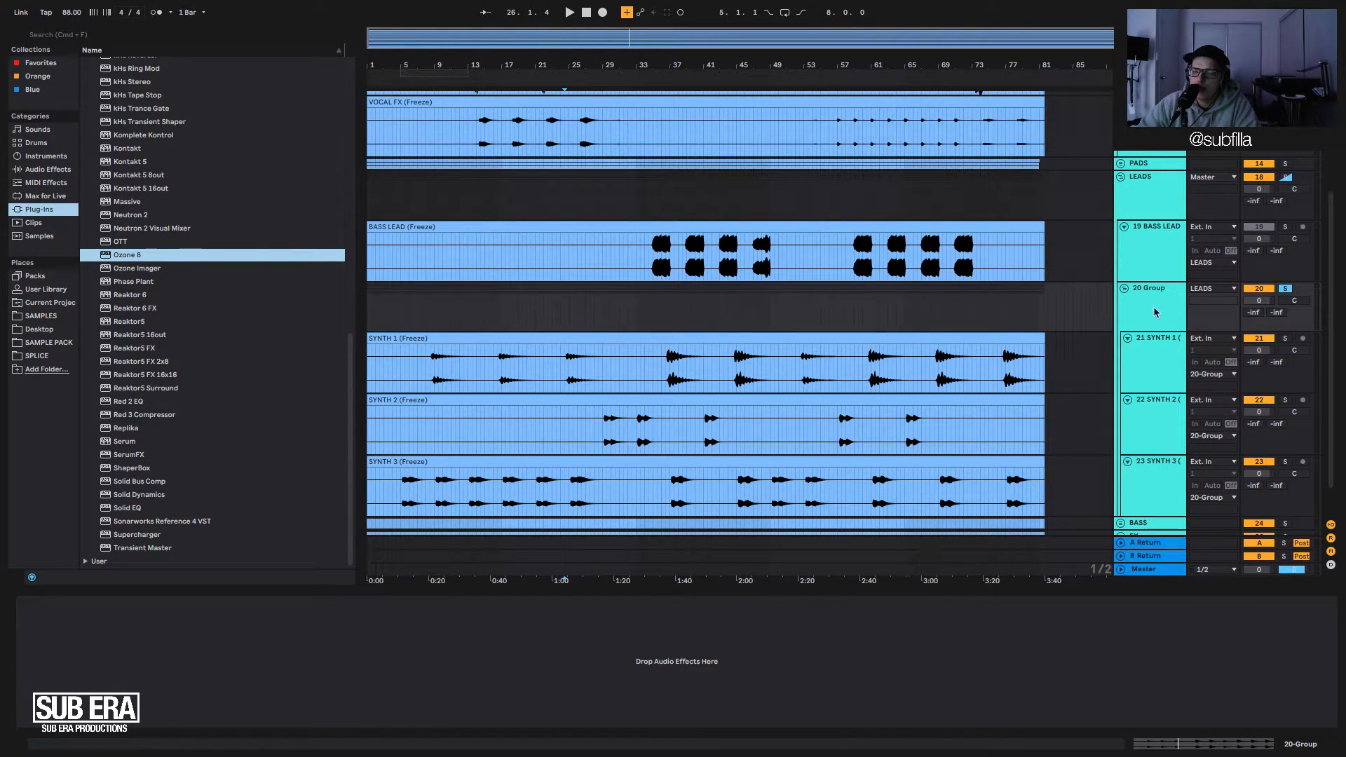
Set the playback start to bar 55 and add Ozone 8 to the new synth group.
left_click(1140, 208)
left_click(1165, 321)
left_click(819, 309)
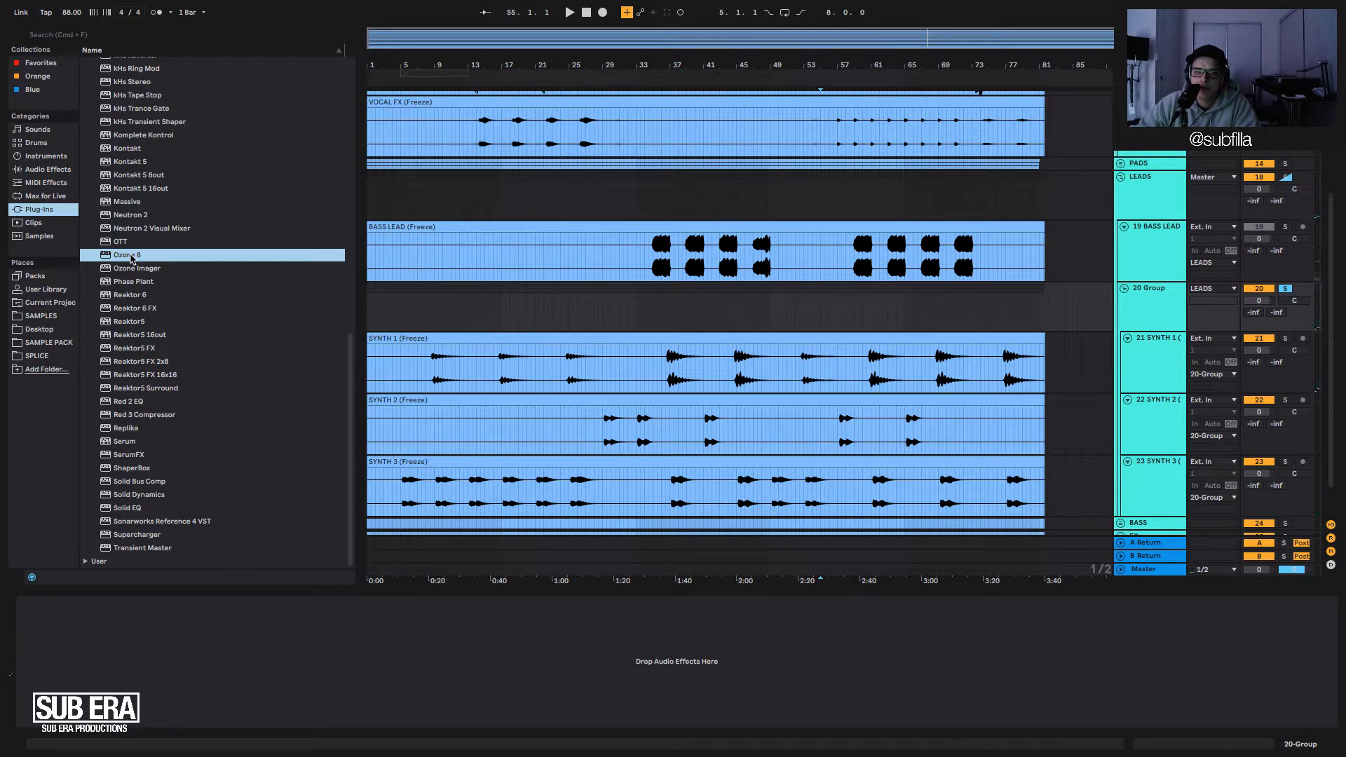
left_click(115, 242)
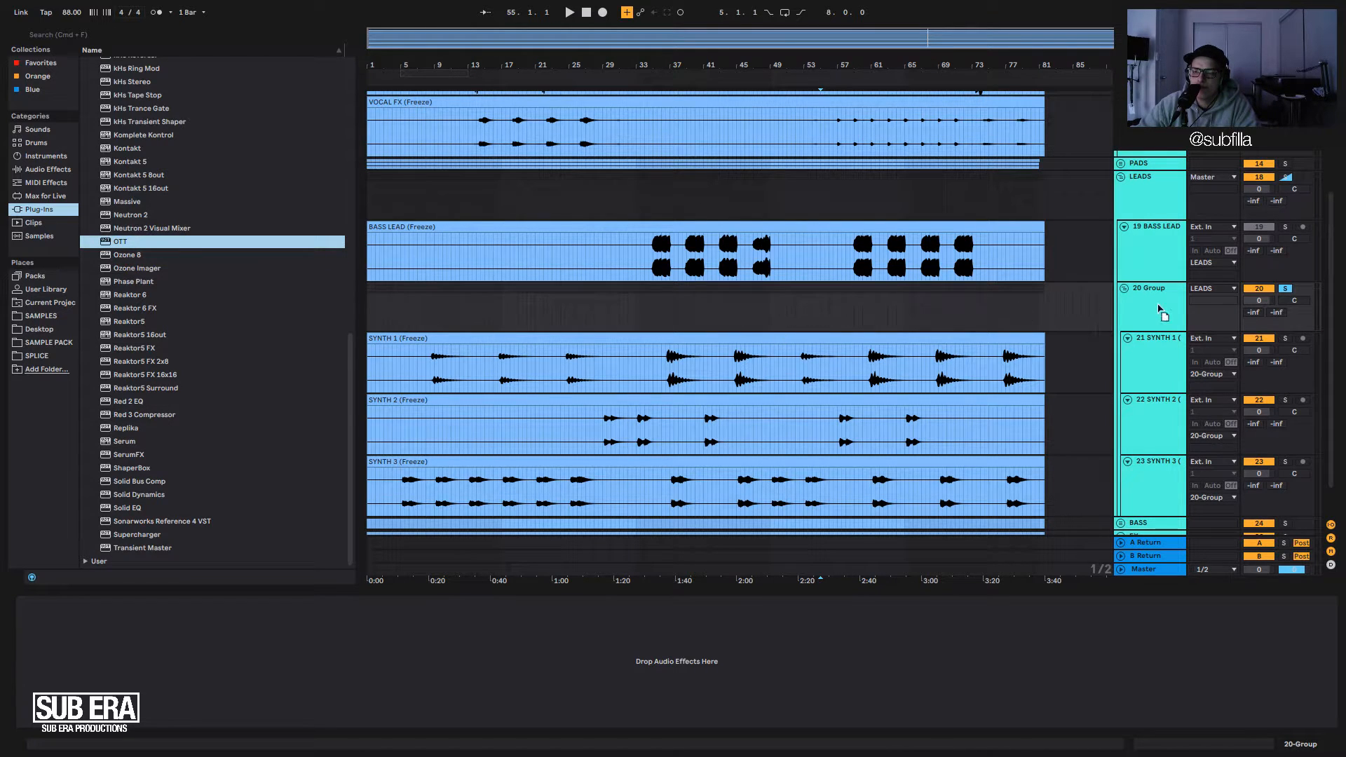
left_click(117, 257)
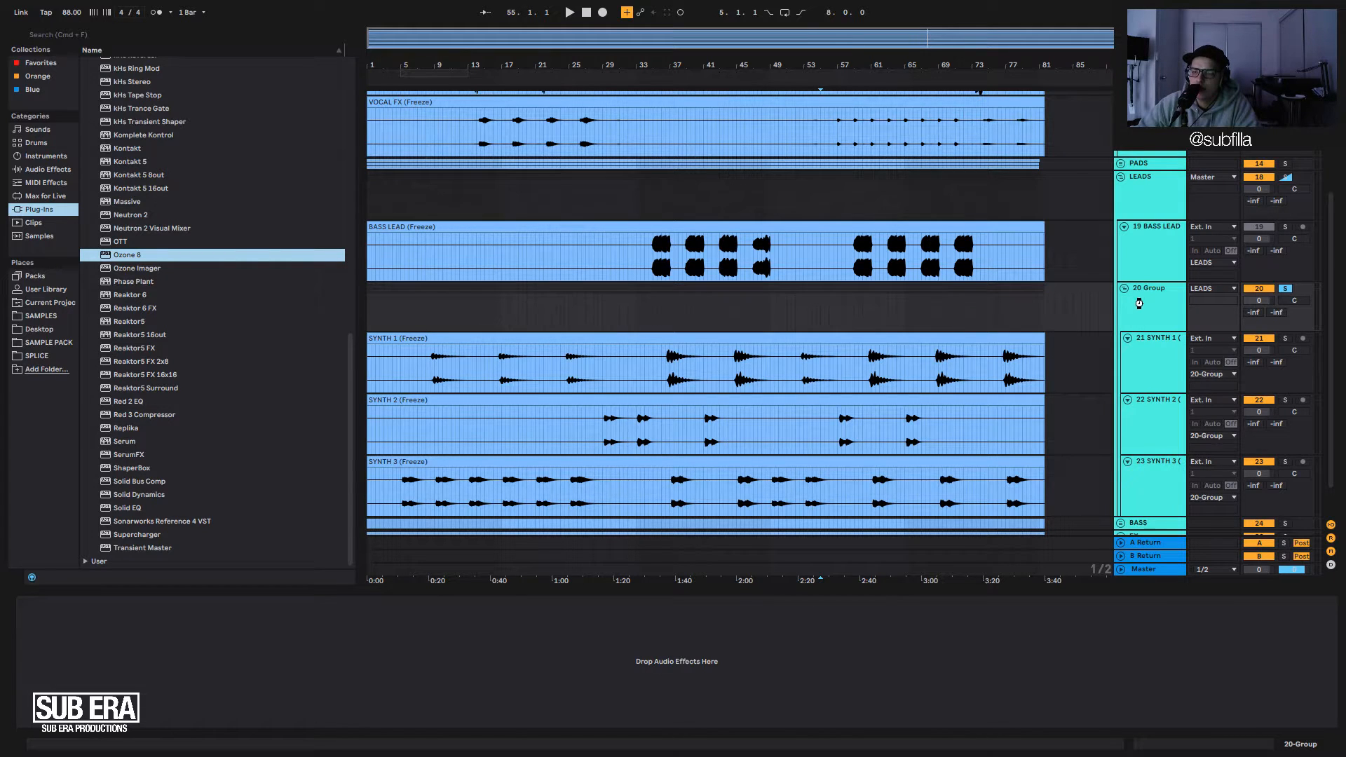
left_click_drag(1140, 303, 1140, 310)
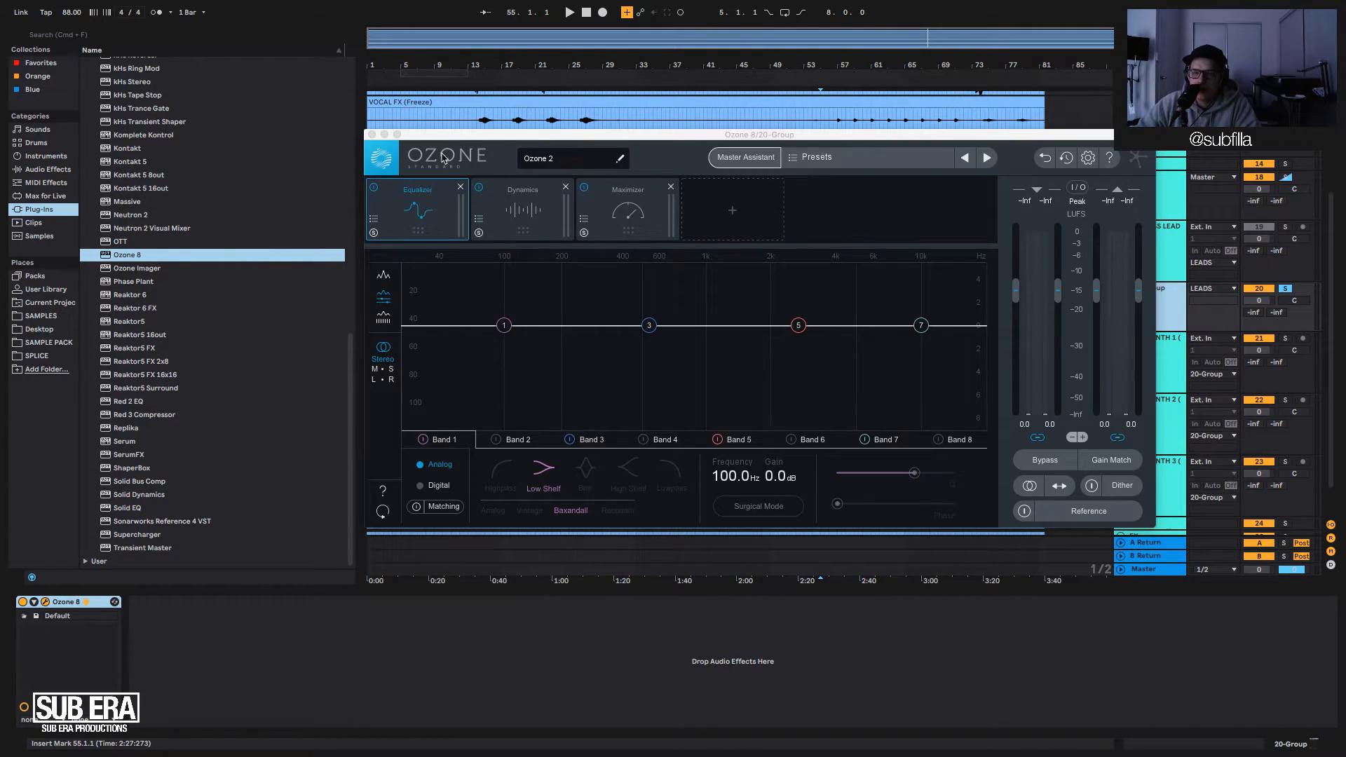
Remove the default Equalizer, Dynamics and Maximizer modules from Ozone and add a Dynamic EQ.
left_click(460, 189)
left_click(460, 189)
left_click(460, 189)
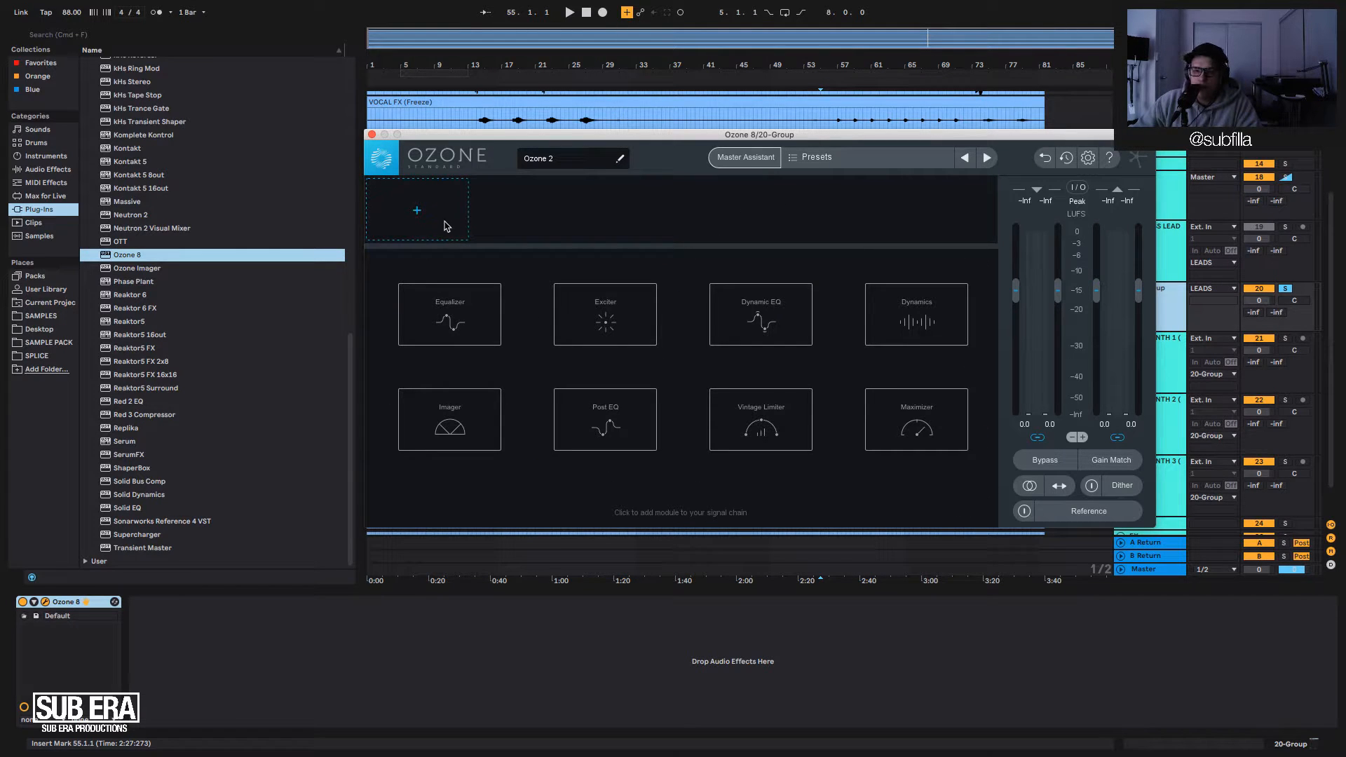
left_click(768, 315)
Set the Dynamic EQ to Digital, lower band 1 to about -3.8 dB at 117 Hz and enable mid/side processing.
key("space")
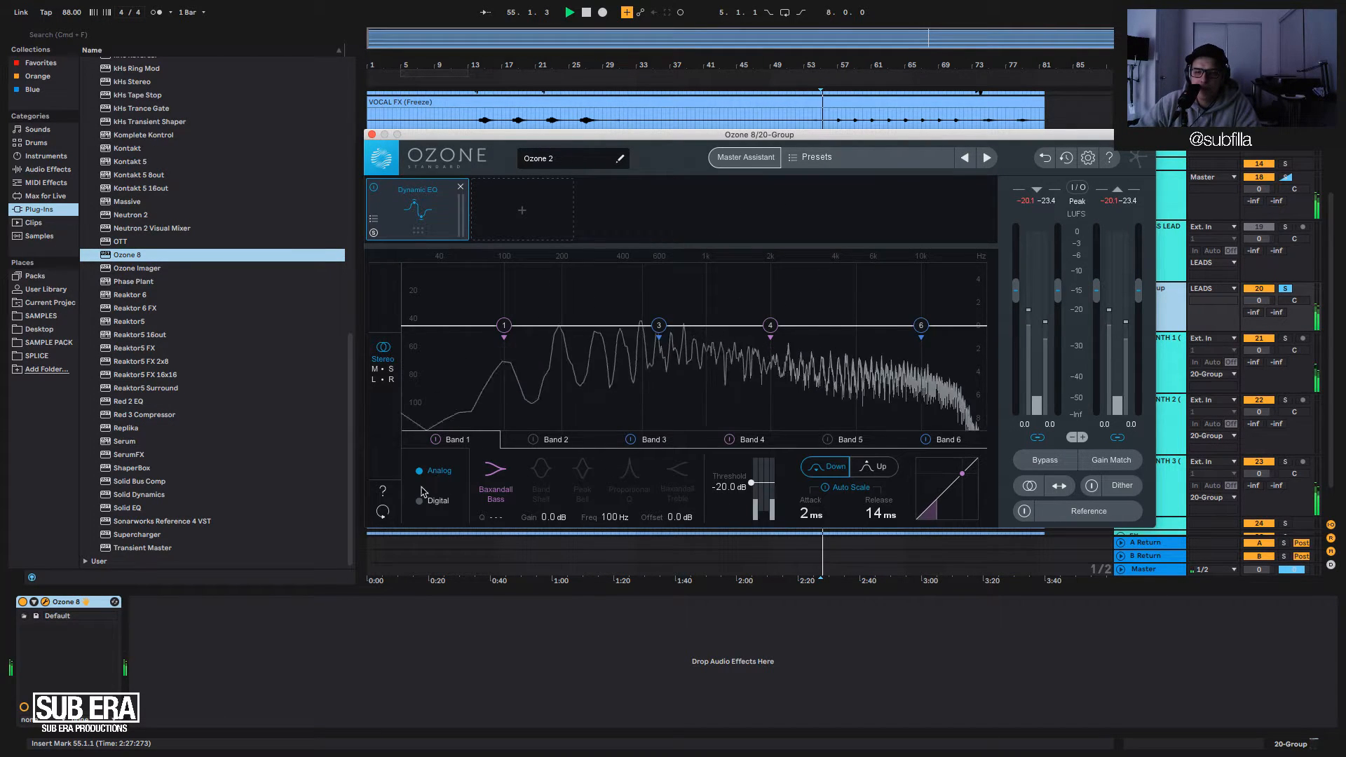
left_click_drag(504, 325, 517, 369)
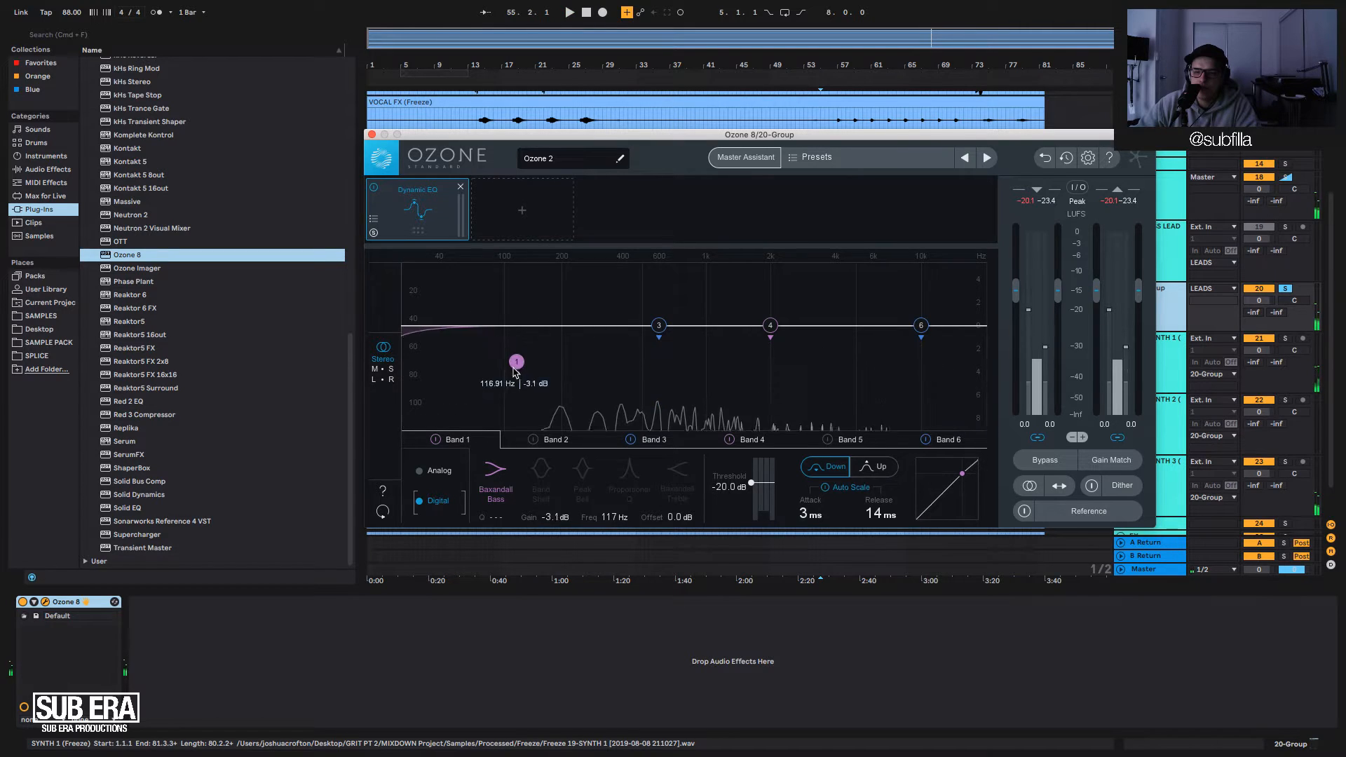
left_click(390, 373)
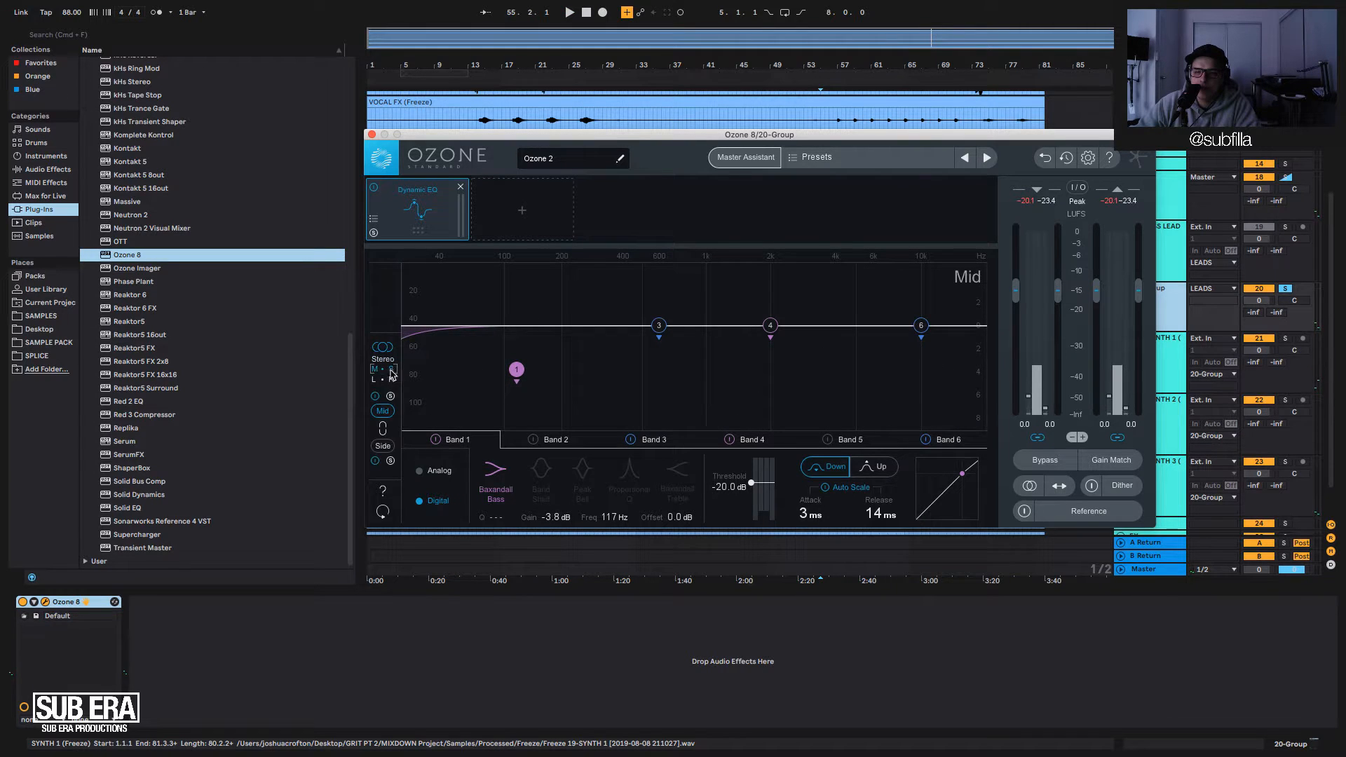
On the side channel, lower band 1 to about -9.0 dB at 483 Hz while playing from bar 55.
left_click(383, 446)
key("space")
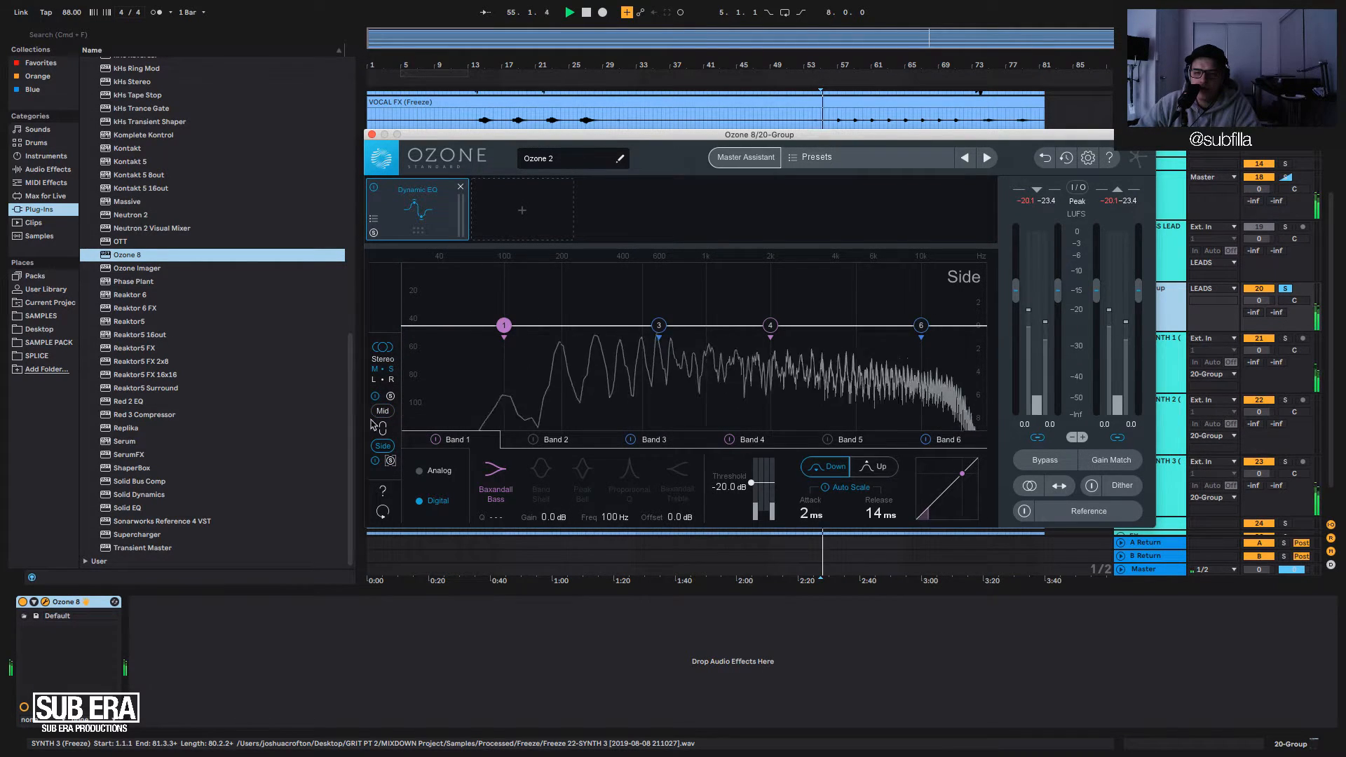
left_click_drag(504, 325, 666, 479)
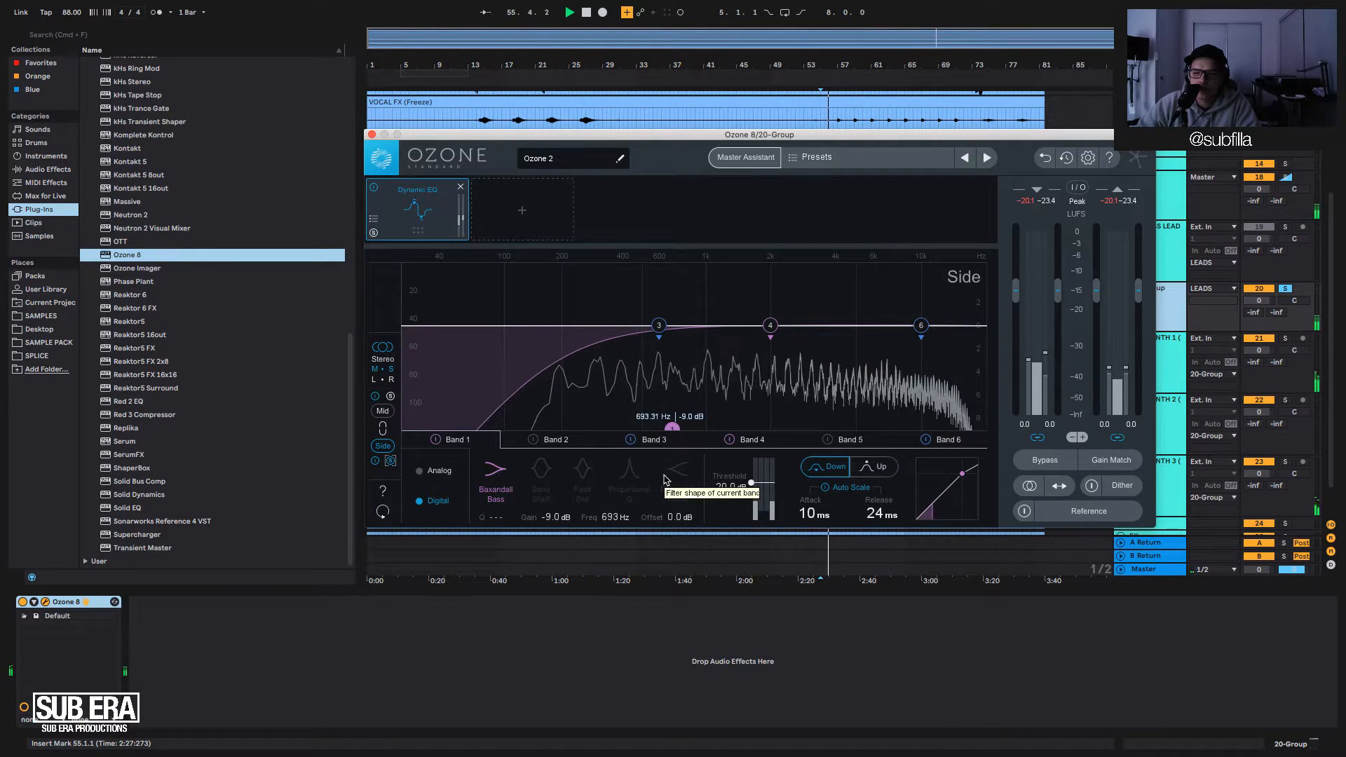
left_click_drag(666, 479, 631, 466)
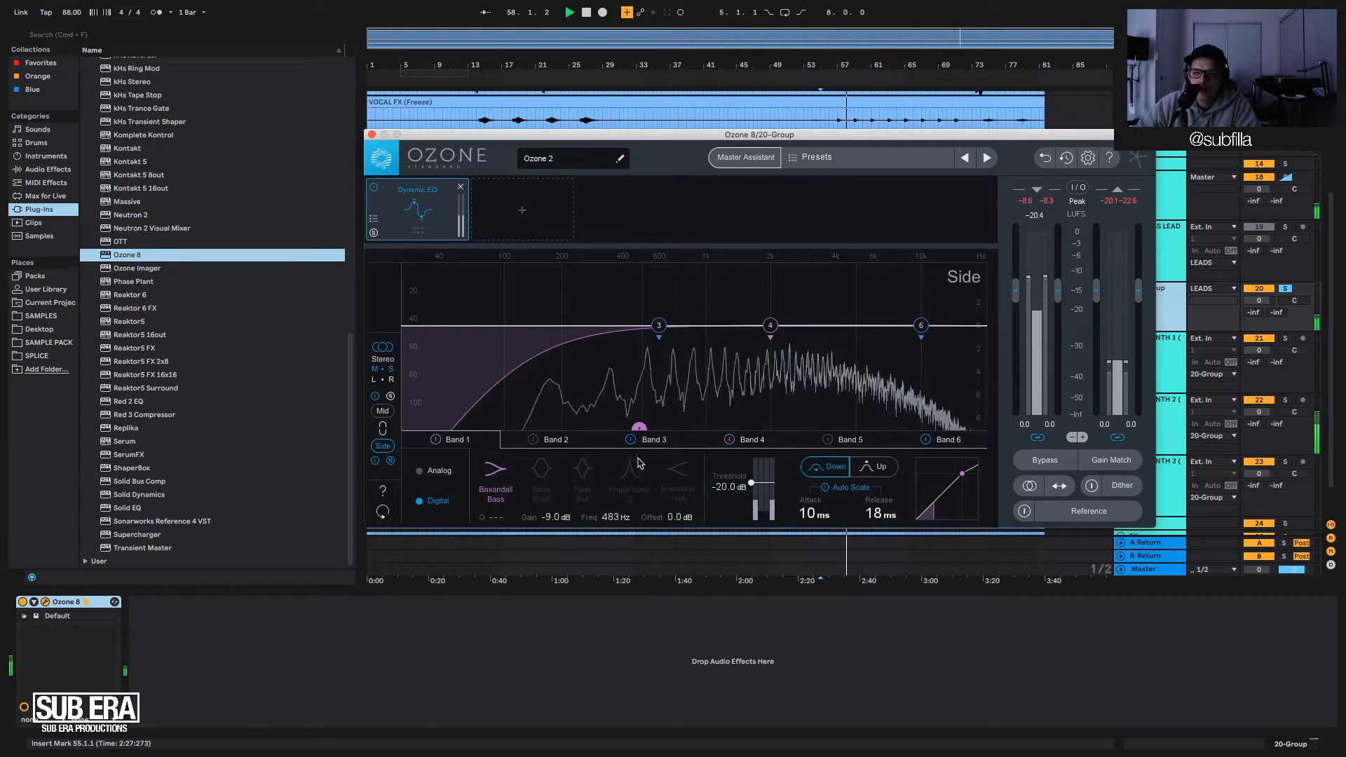
key("space")
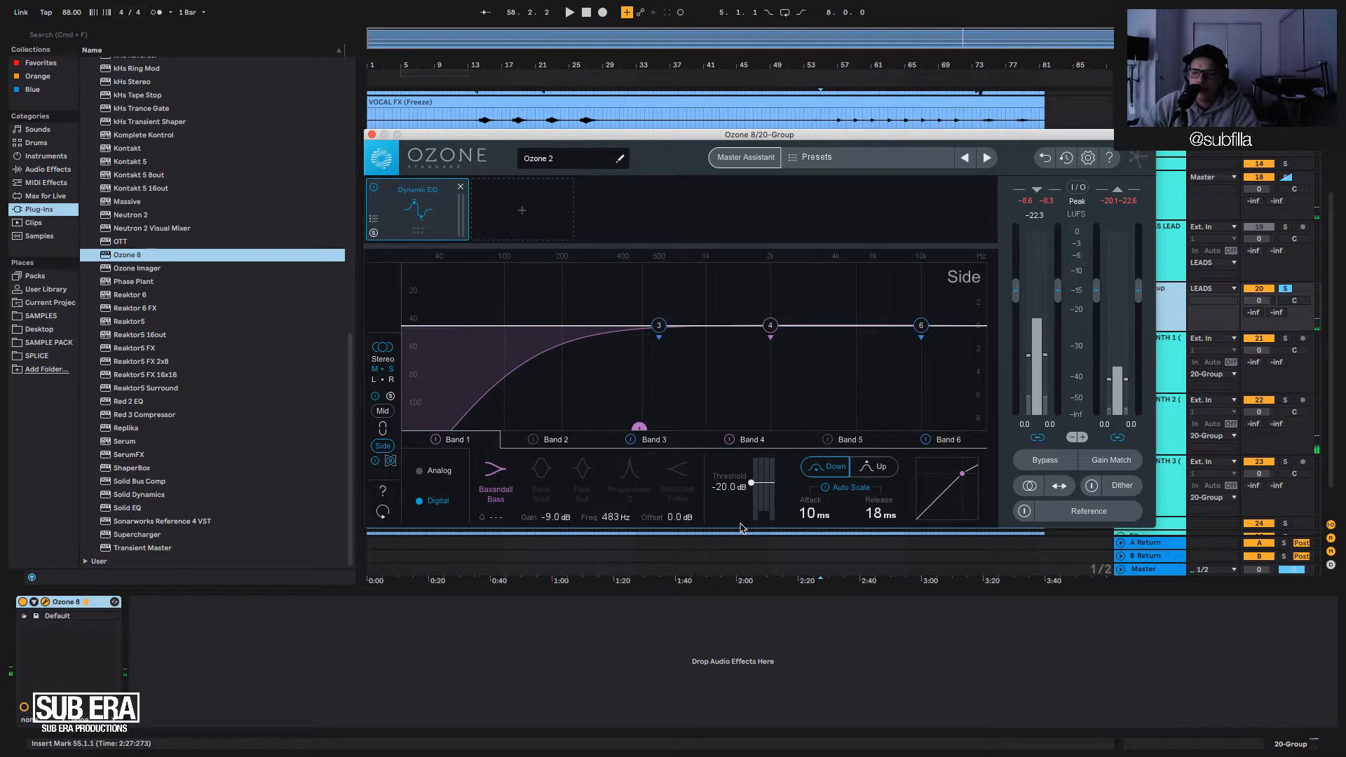
Set side band 1's threshold to about -69.9 dB, attack to about 19 ms and release to 70 ms, auditioning the result.
key("space")
left_click_drag(767, 484, 822, 515)
key("space")
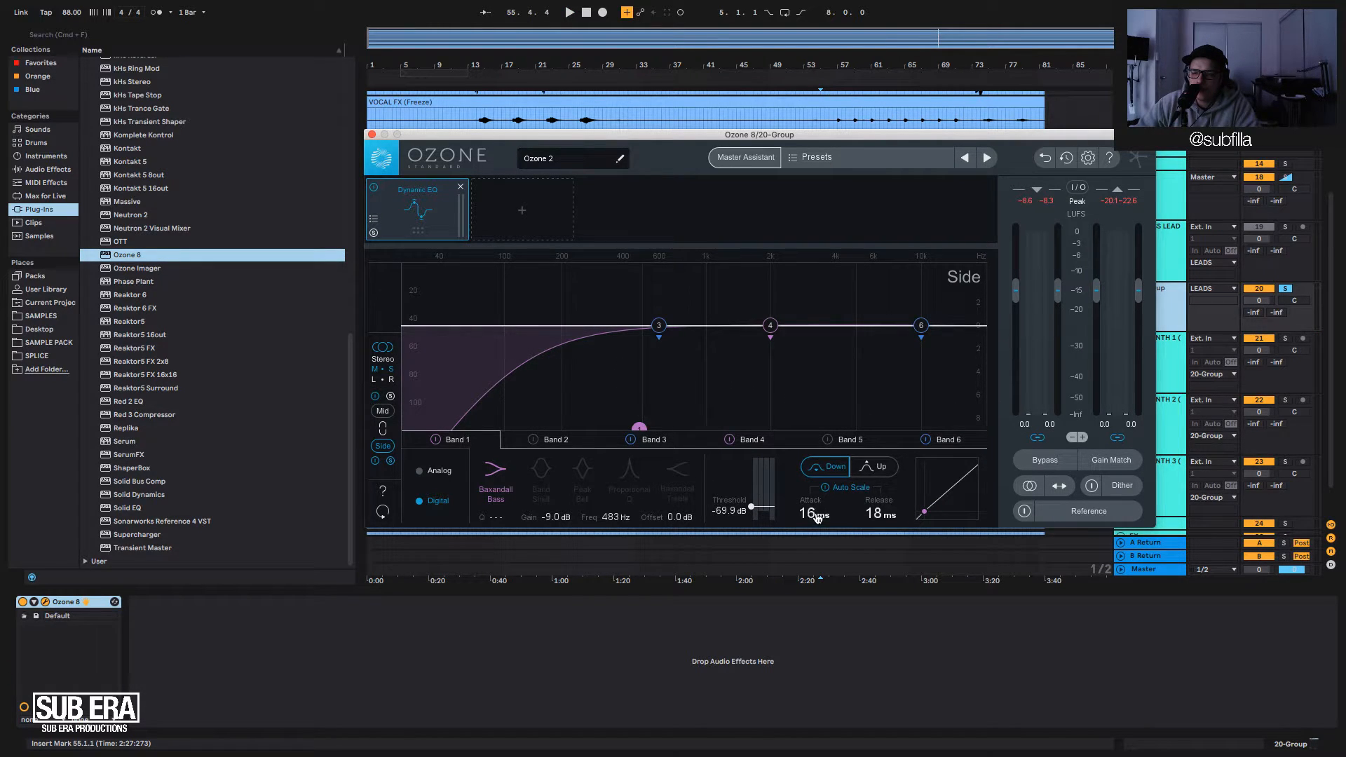
double_click(875, 515)
type("60")
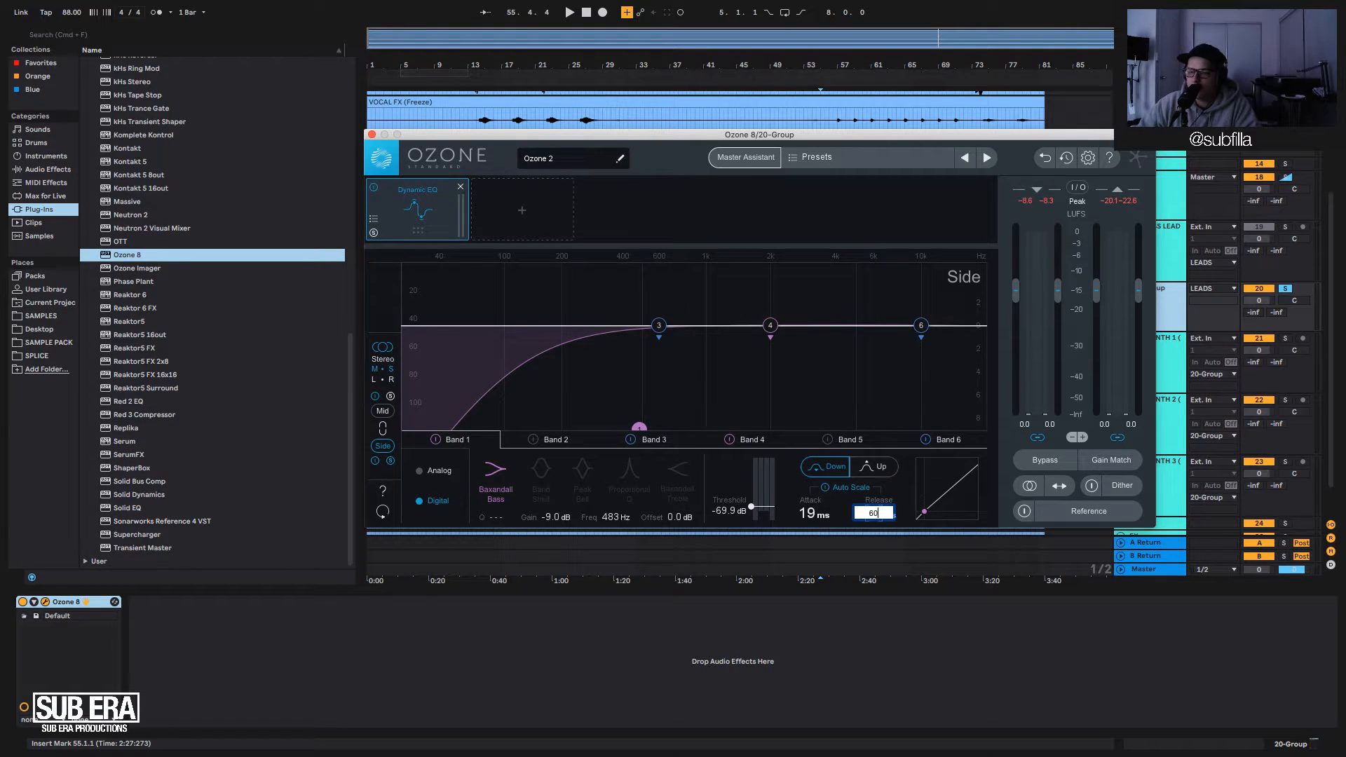
key("BackSpace")
key("BackSpace")
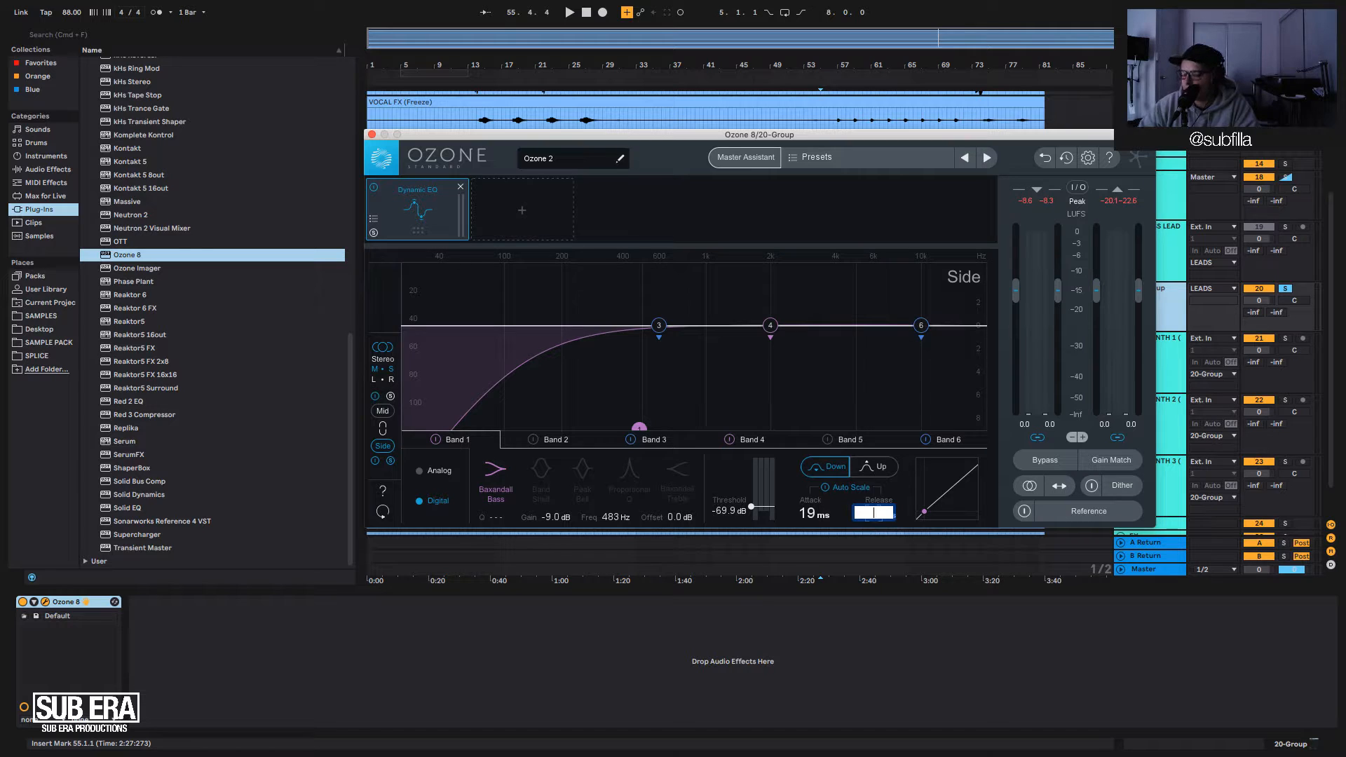
type("70")
key("Return")
key("space")
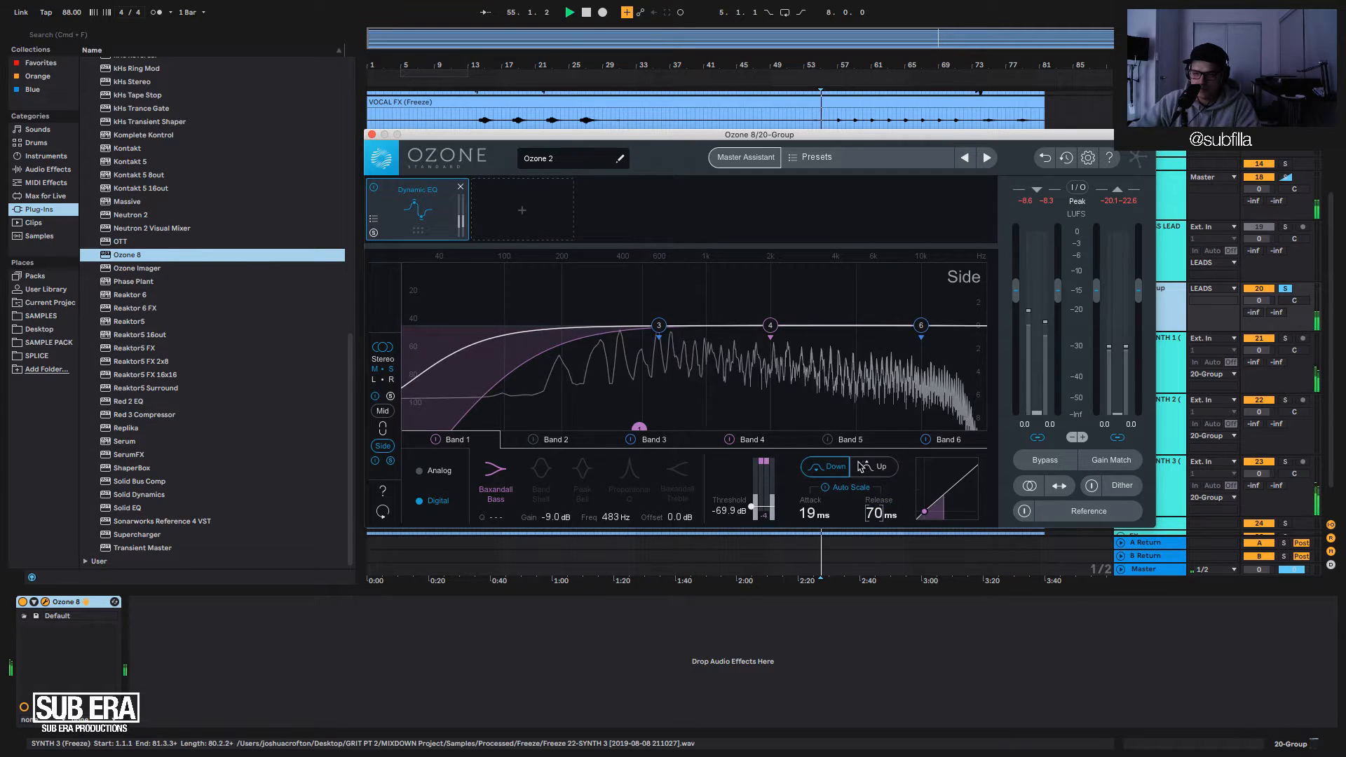
key("space")
Switch side band 6 to Up mode, set its threshold to about -63.4 dB and raise it to about 1.5 dB at 4.19 kHz.
left_click(921, 327)
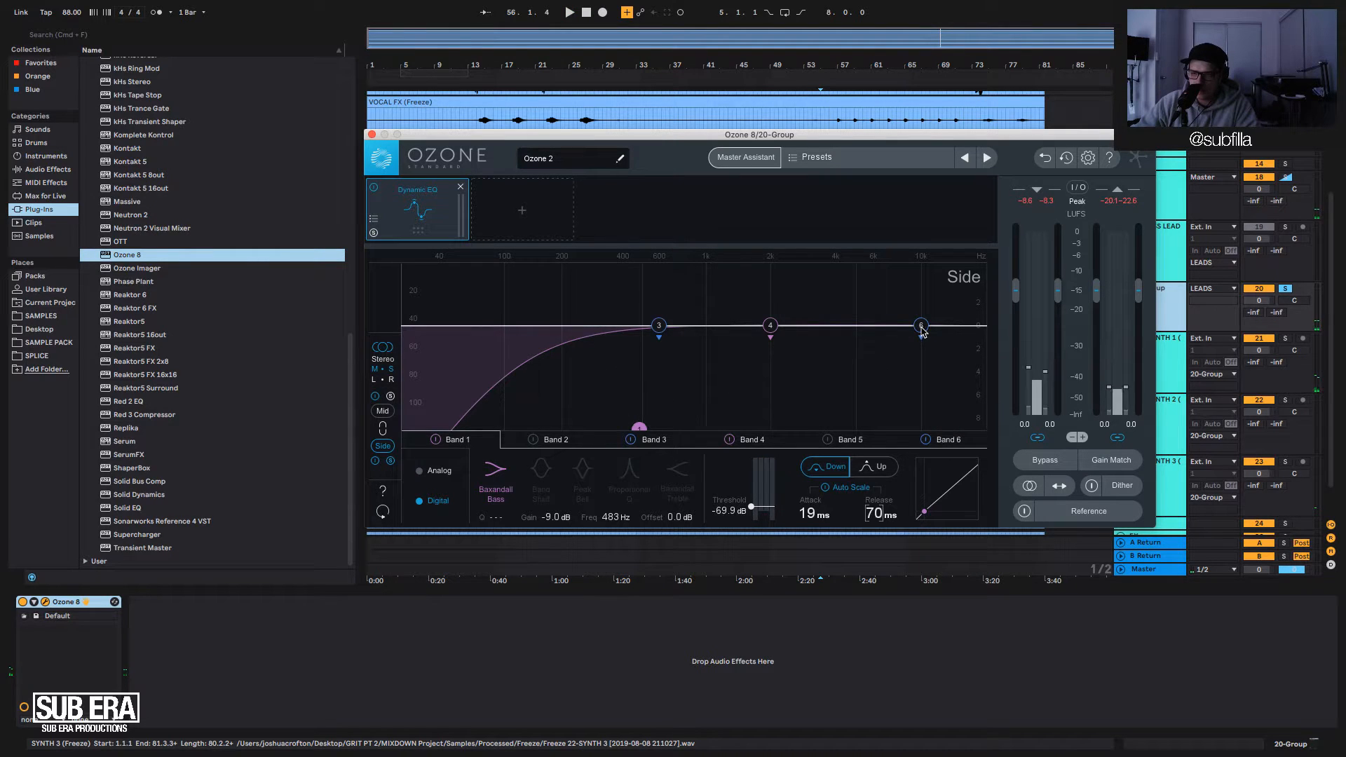
left_click(869, 471)
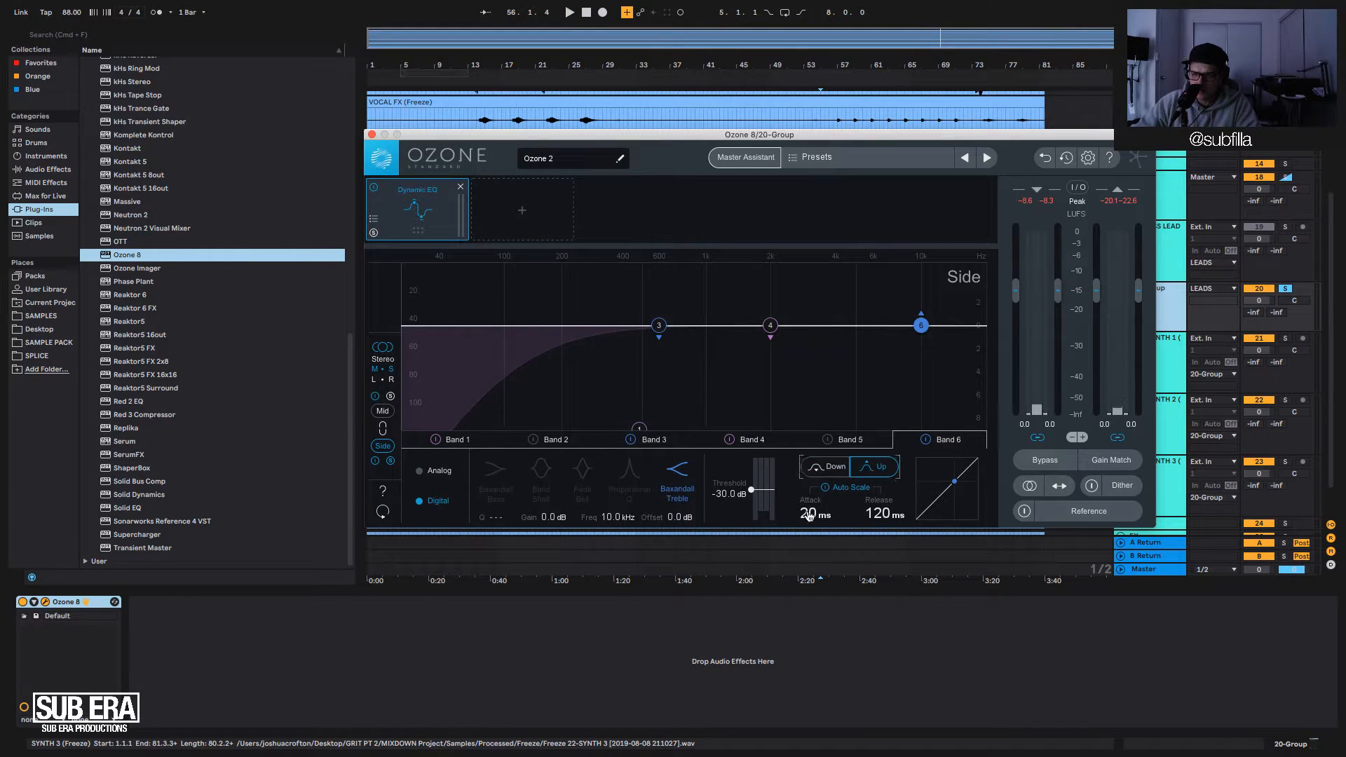
left_click_drag(751, 493, 751, 505)
key("space")
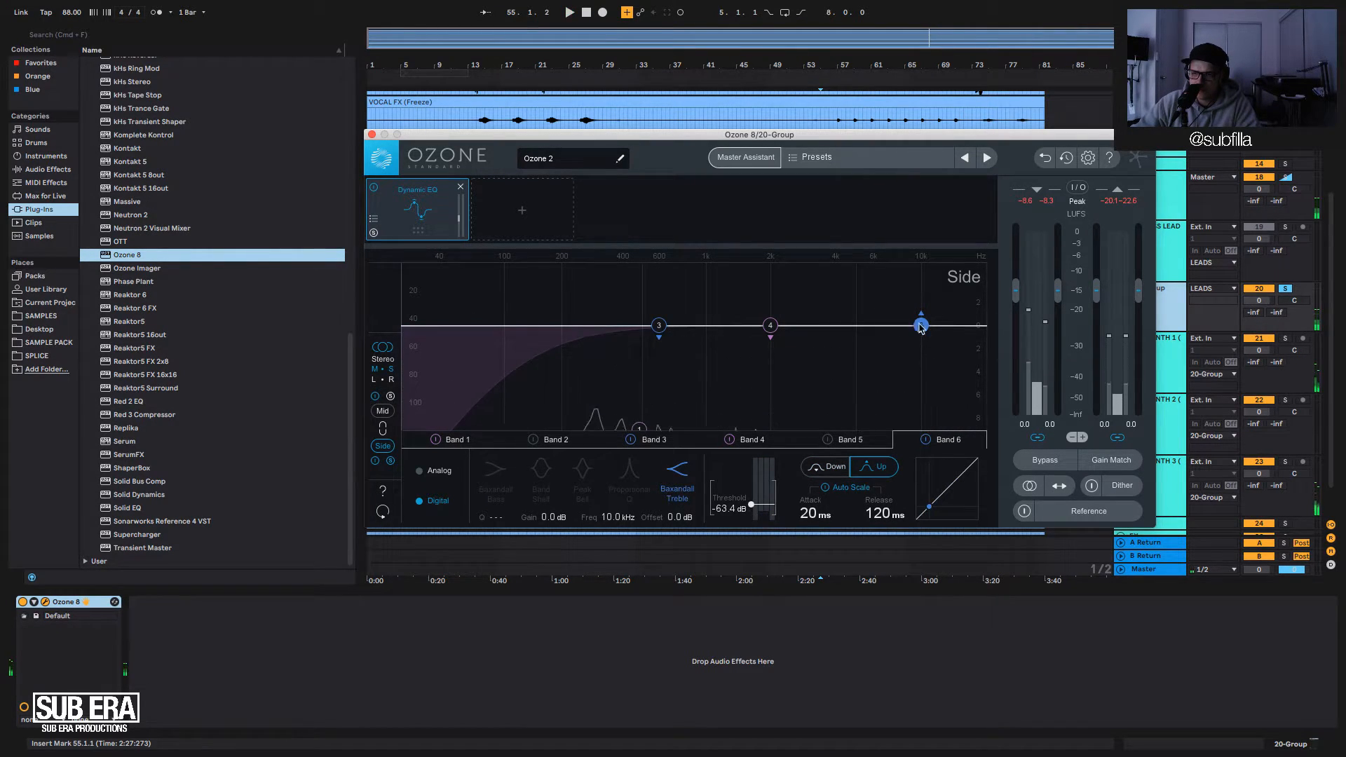
left_click_drag(922, 325, 840, 309)
key("space")
key("space")
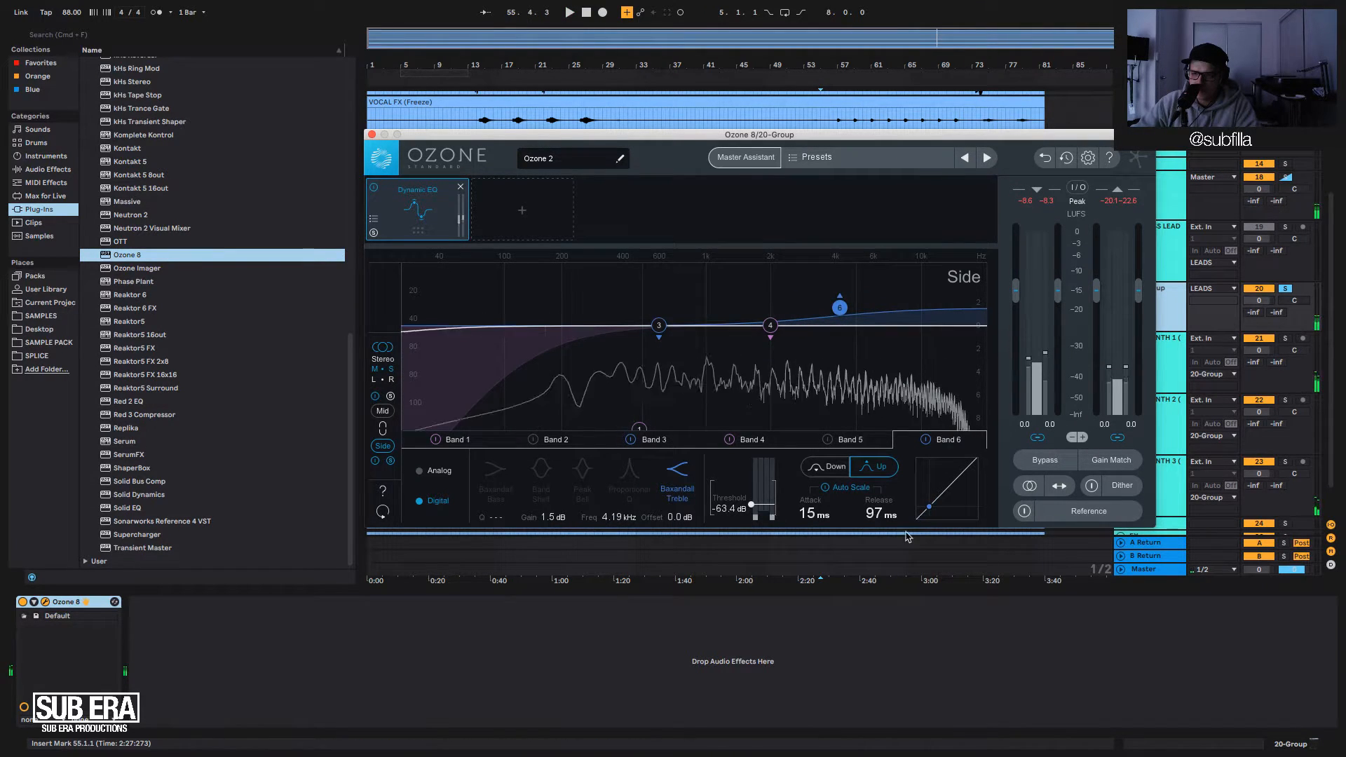
Refine side band 6 to about 20 ms attack, 67 ms release, -79.5 dB threshold and 1.6 dB gain.
left_click_drag(813, 506, 821, 508)
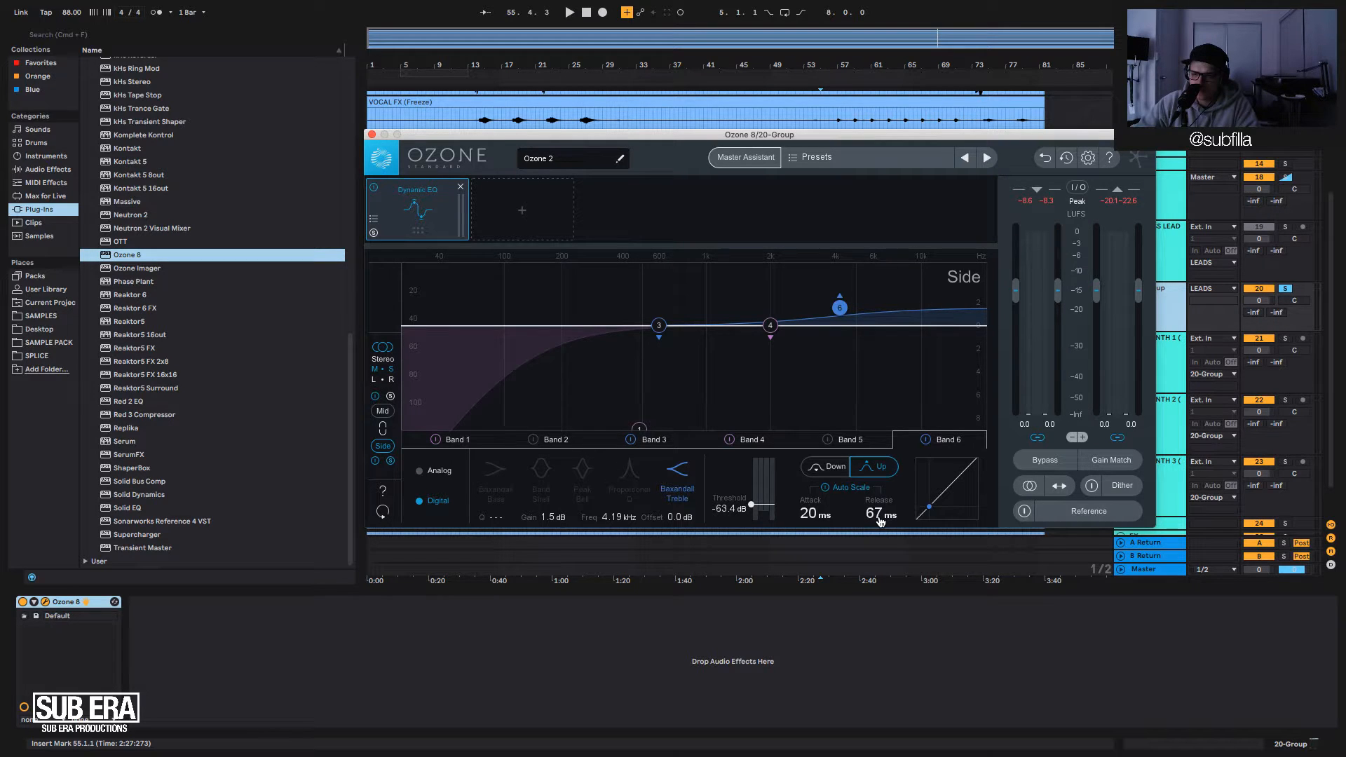
key("space")
left_click_drag(751, 504, 749, 515)
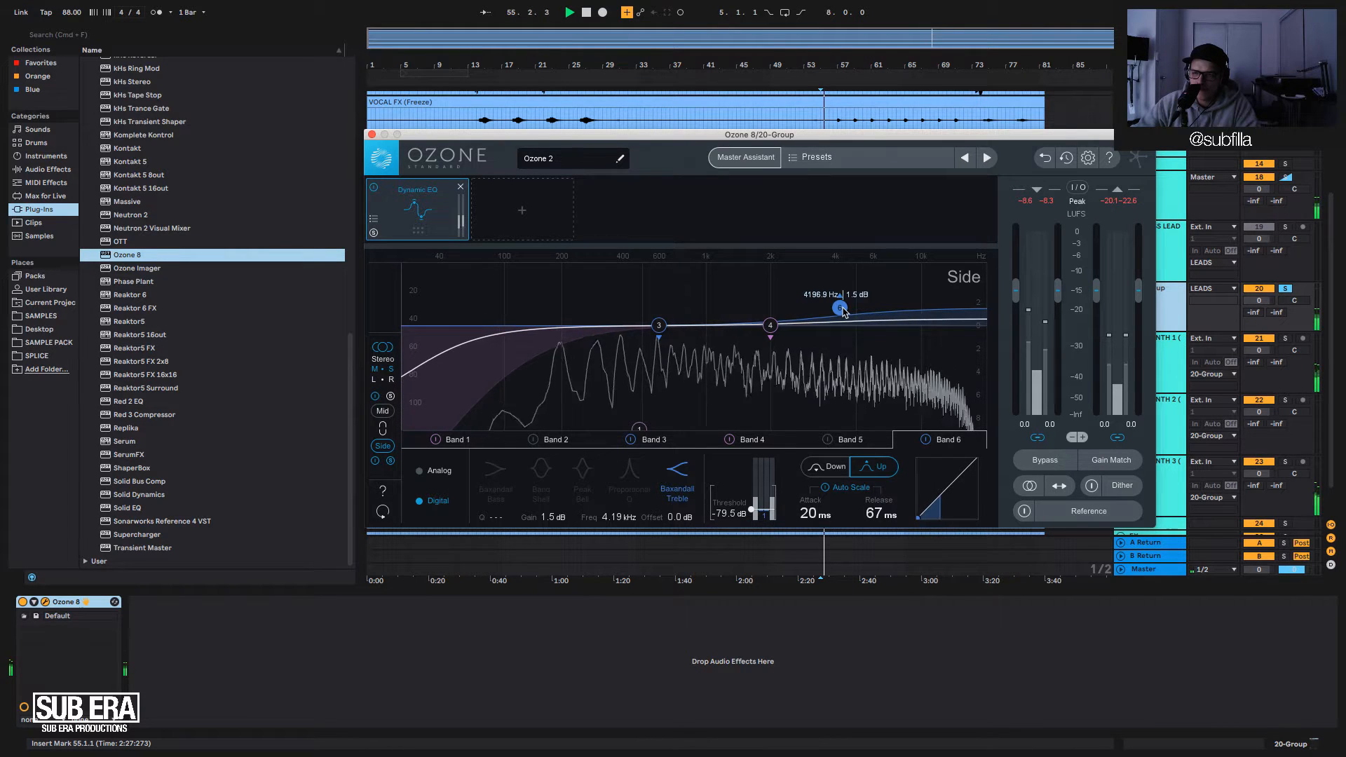
left_click_drag(843, 311, 843, 310)
key("space")
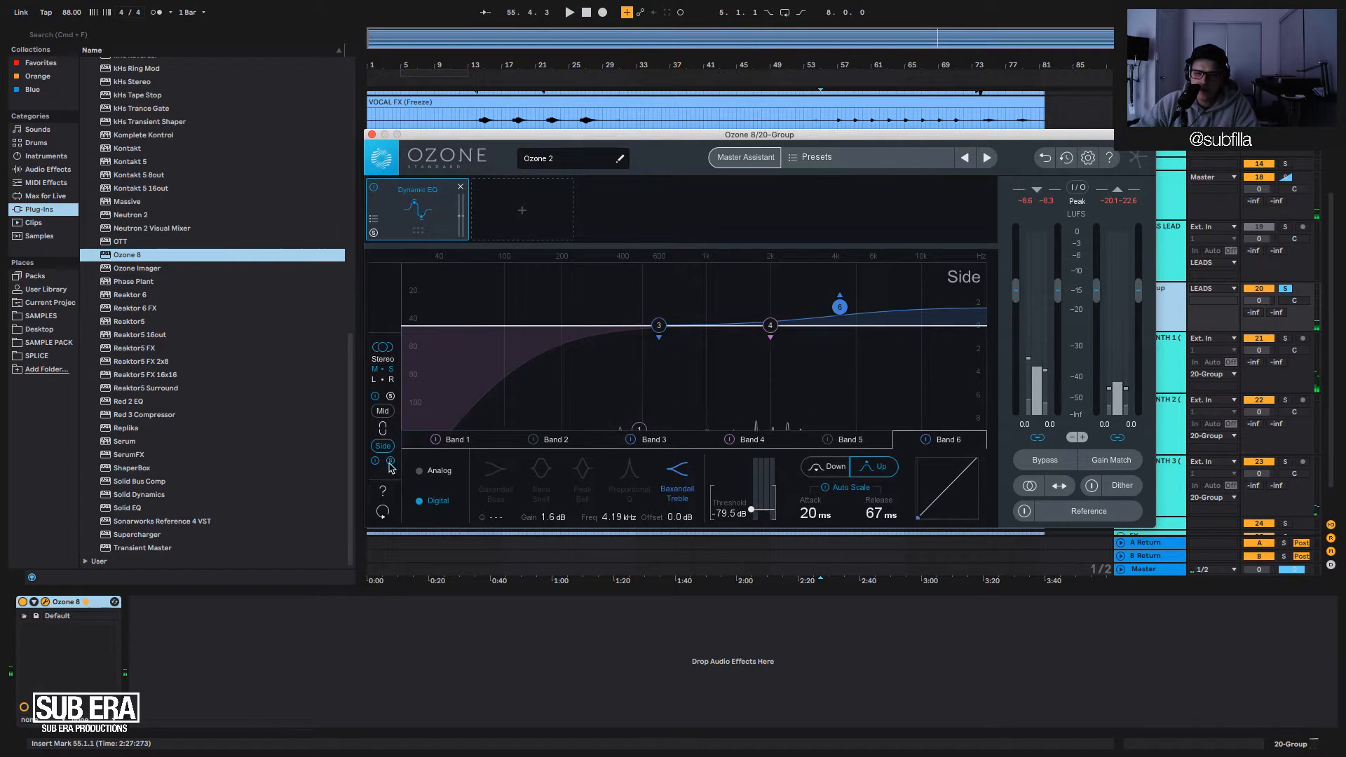
Turn off the side channel's solo, audition the full signal from bar 55 and close the Ozone window.
left_click(391, 461)
key("space")
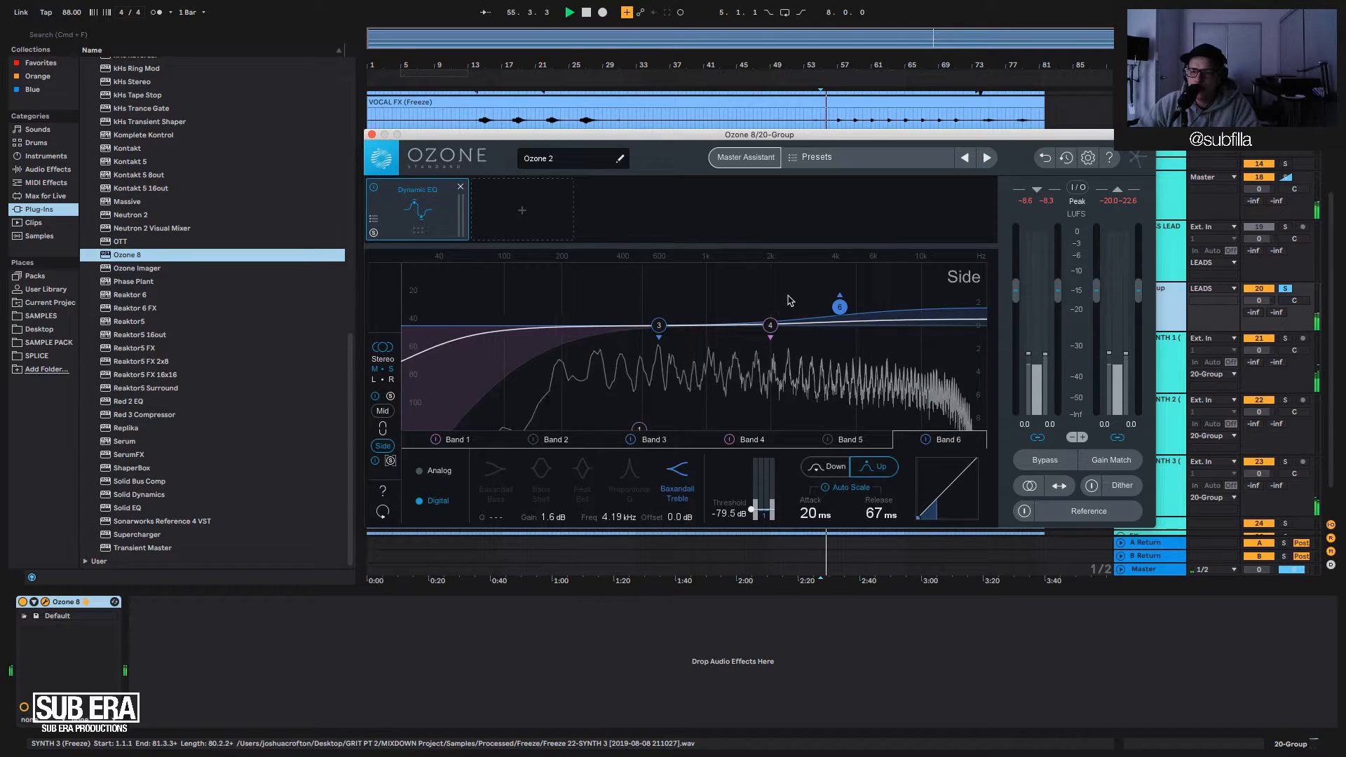
left_click(371, 134)
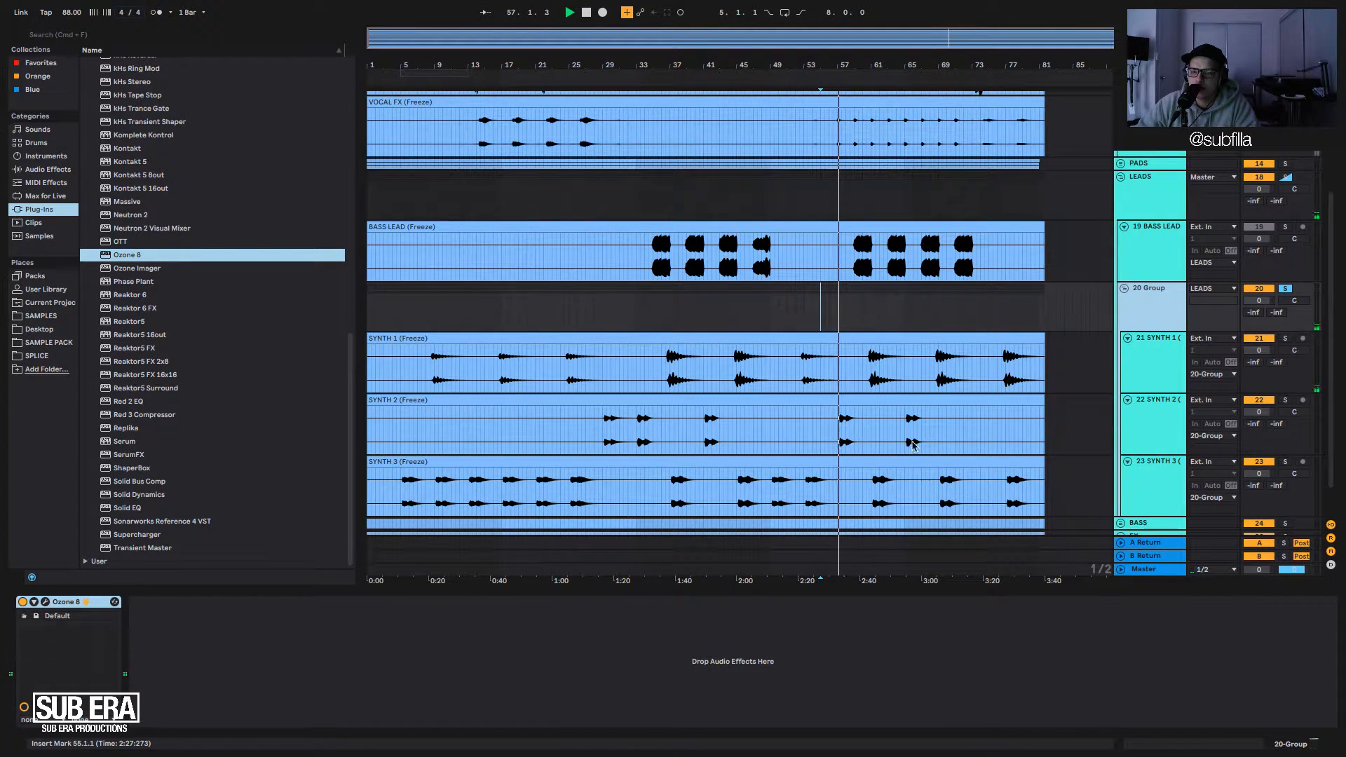
Unsolo the synth group and set the playback start to 59.3.1 on the BASS LEAD track while auditioning.
left_click(1175, 417)
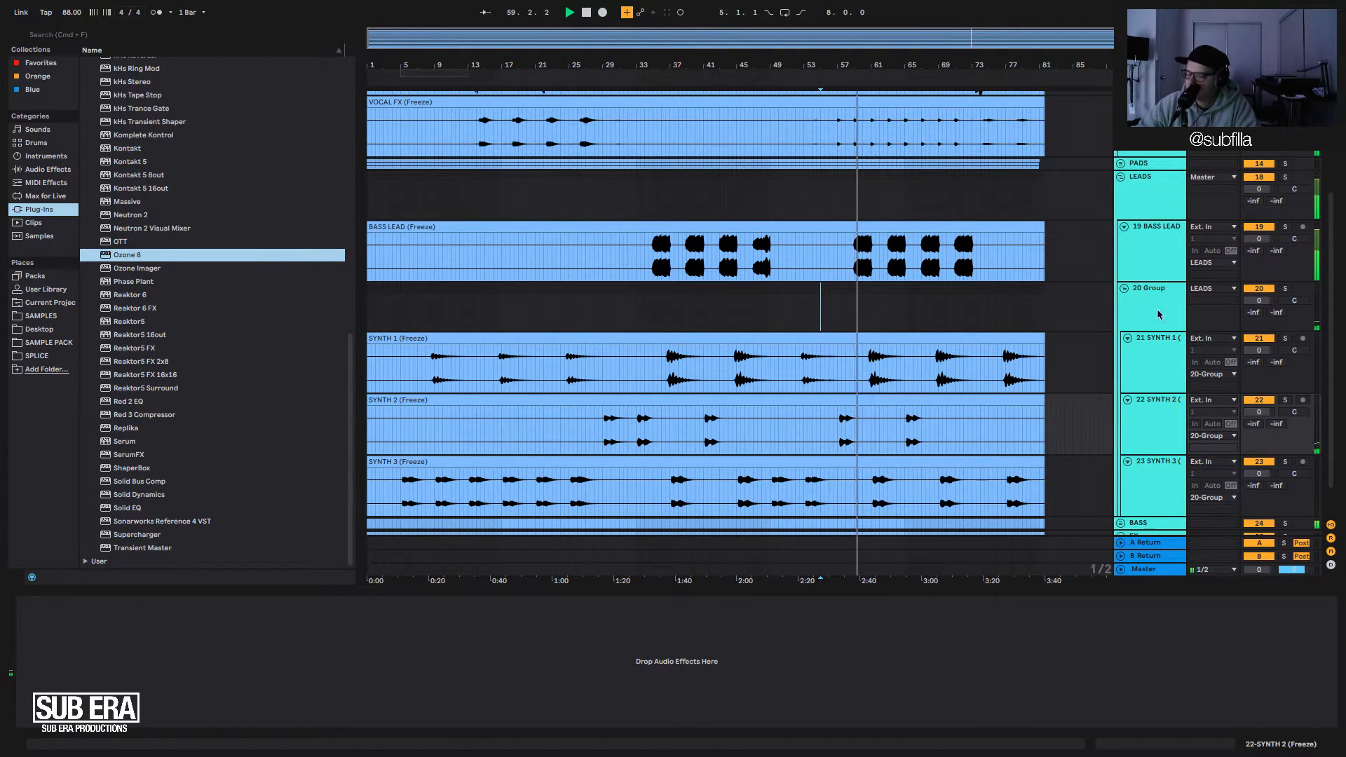
left_click(869, 461)
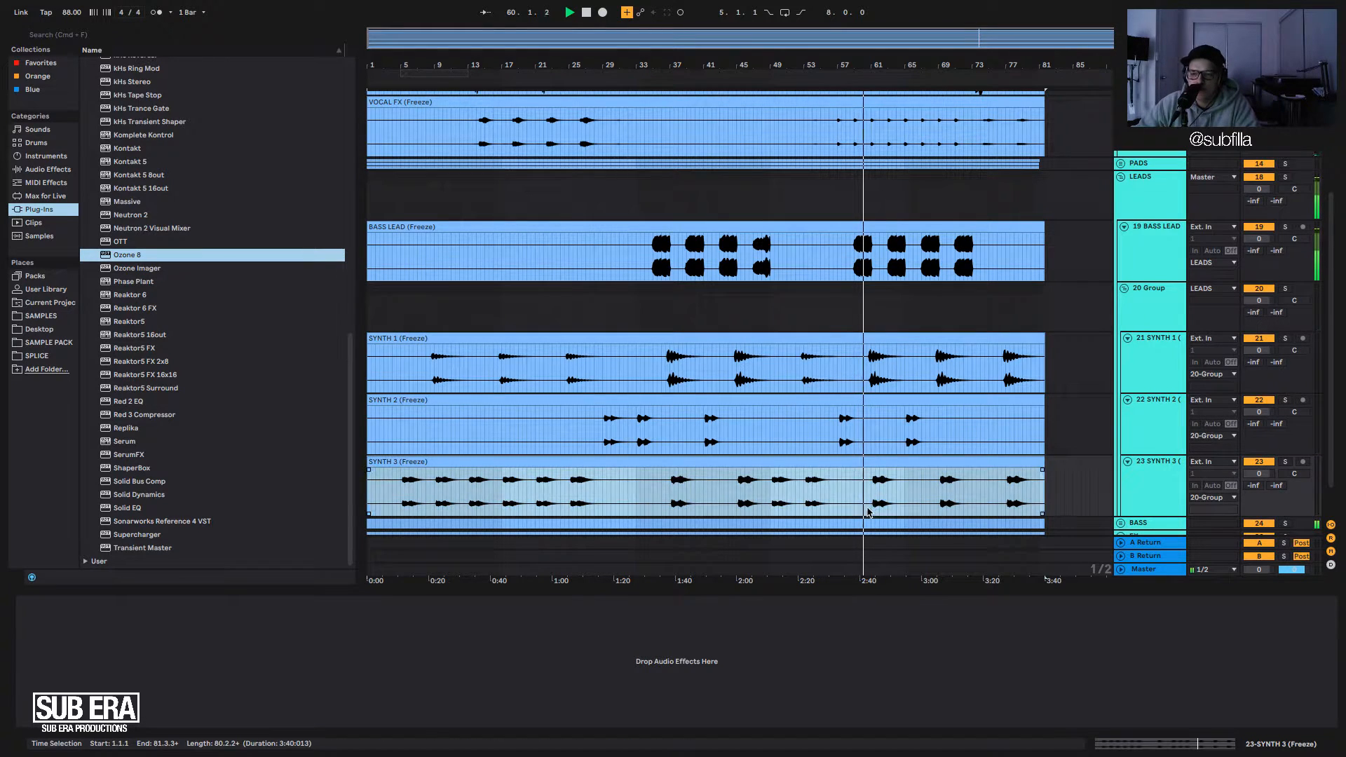
left_click(871, 506)
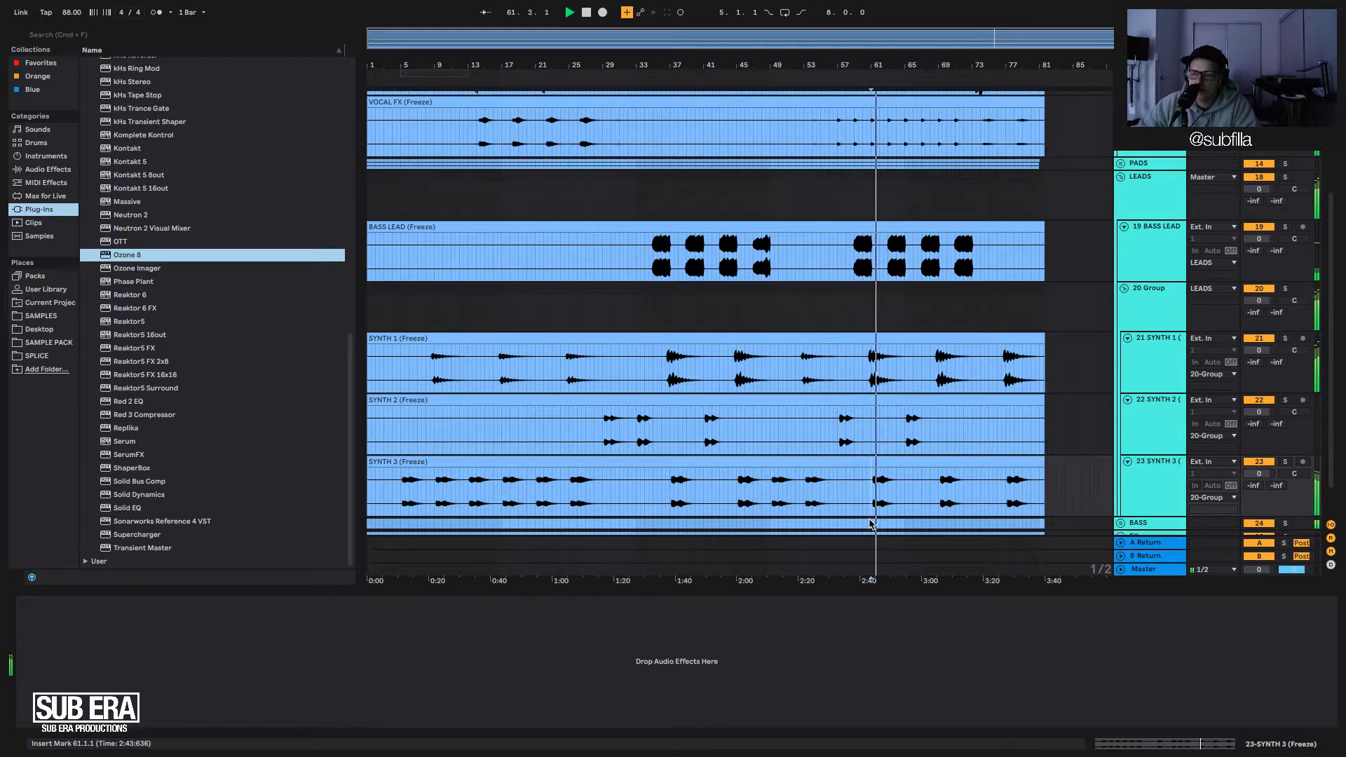
left_click(859, 268)
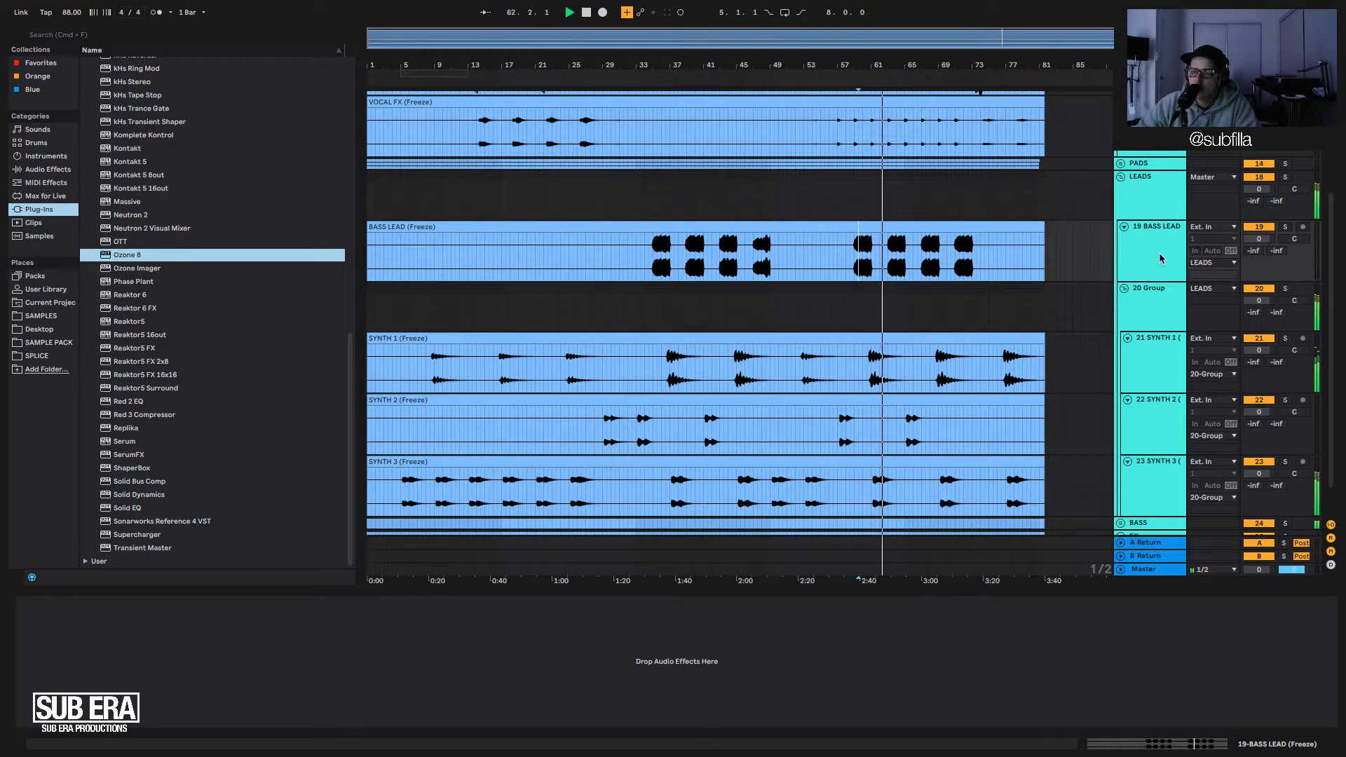
Solo the BASS LEAD track and add Ozone 8 to it.
left_click(1286, 227)
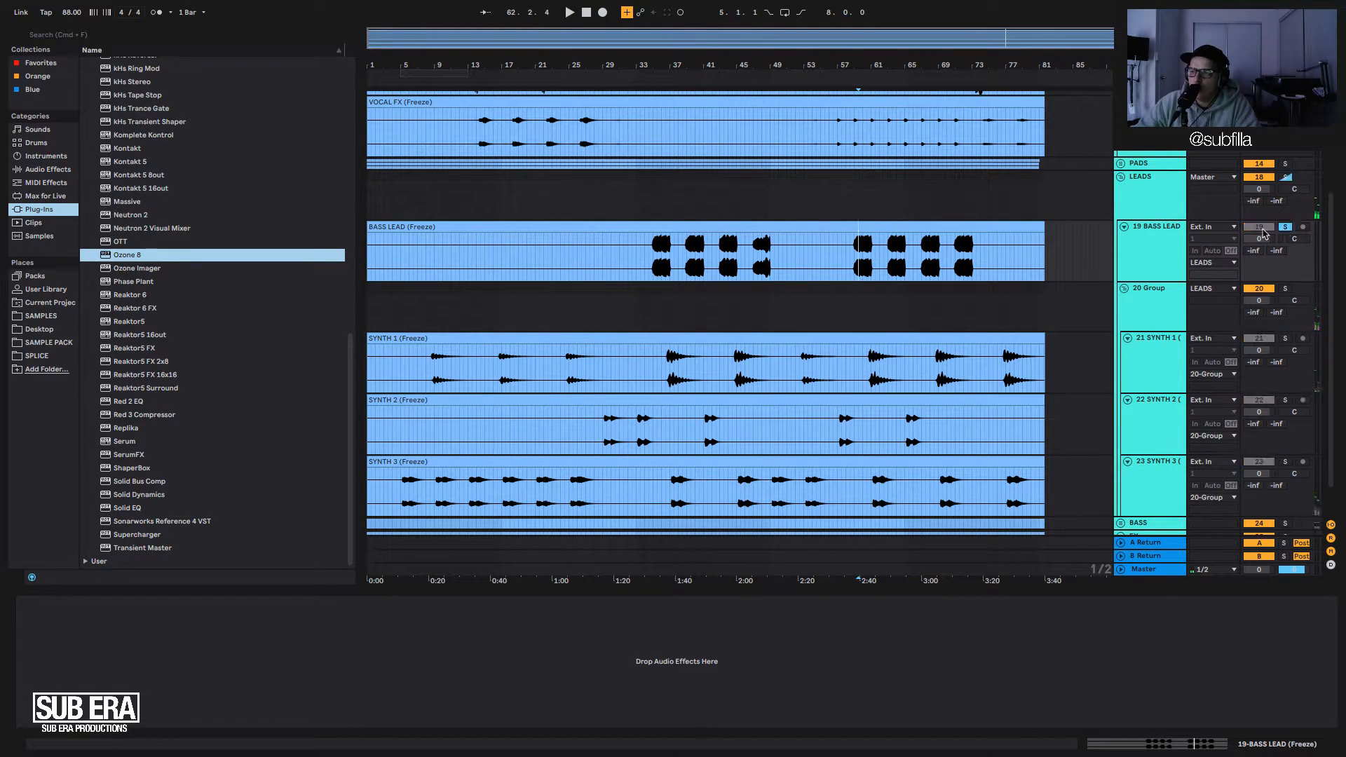
key("space")
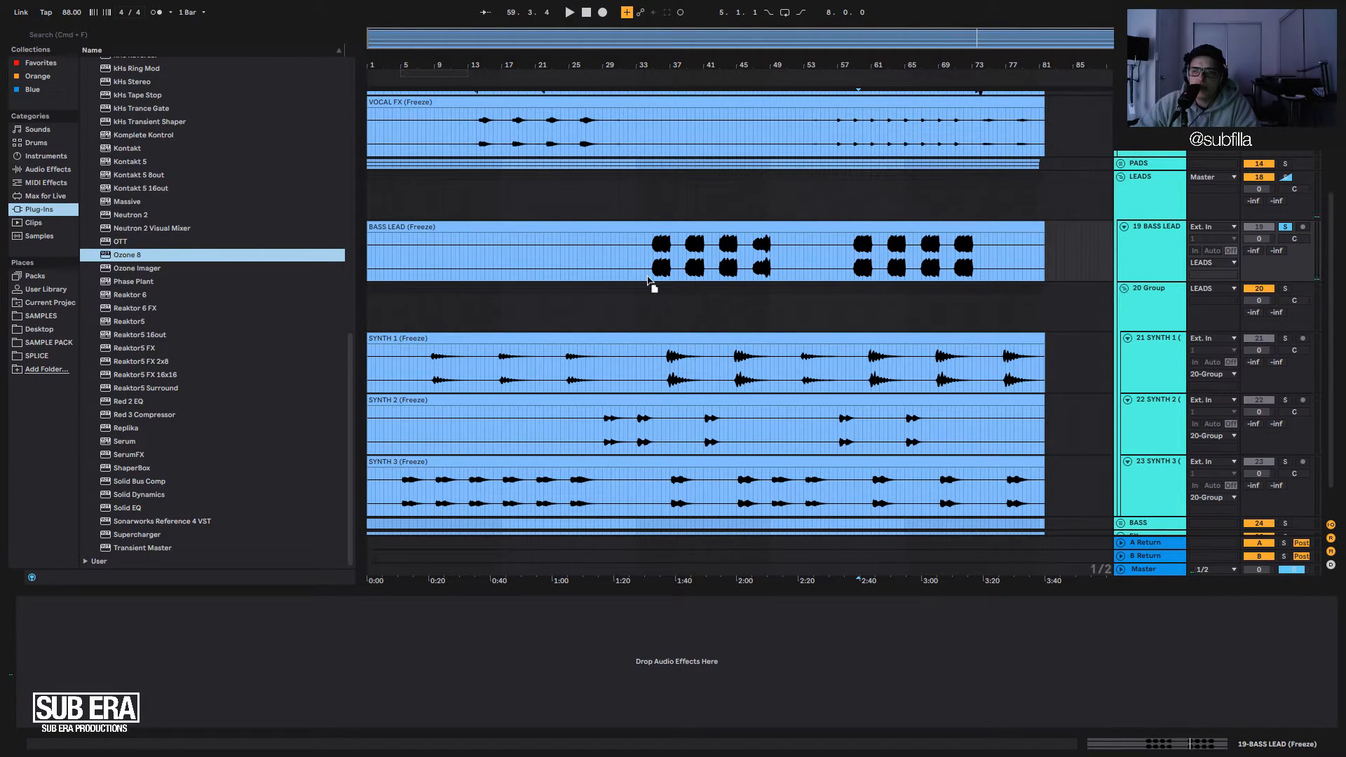
left_click_drag(353, 648, 354, 649)
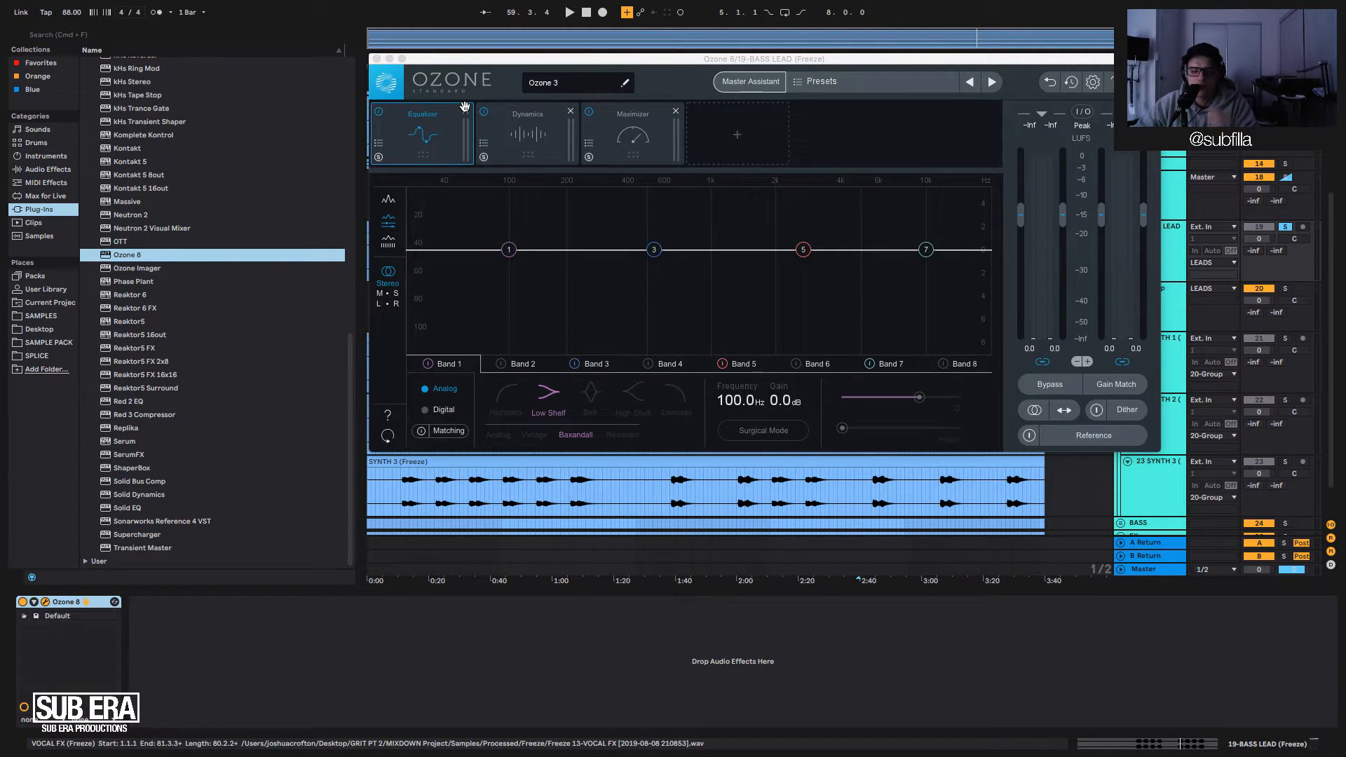
Replace the default Equalizer, Dynamics and Maximizer modules on BASS LEAD with a Dynamic EQ.
left_click(465, 111)
left_click(465, 111)
left_click(465, 111)
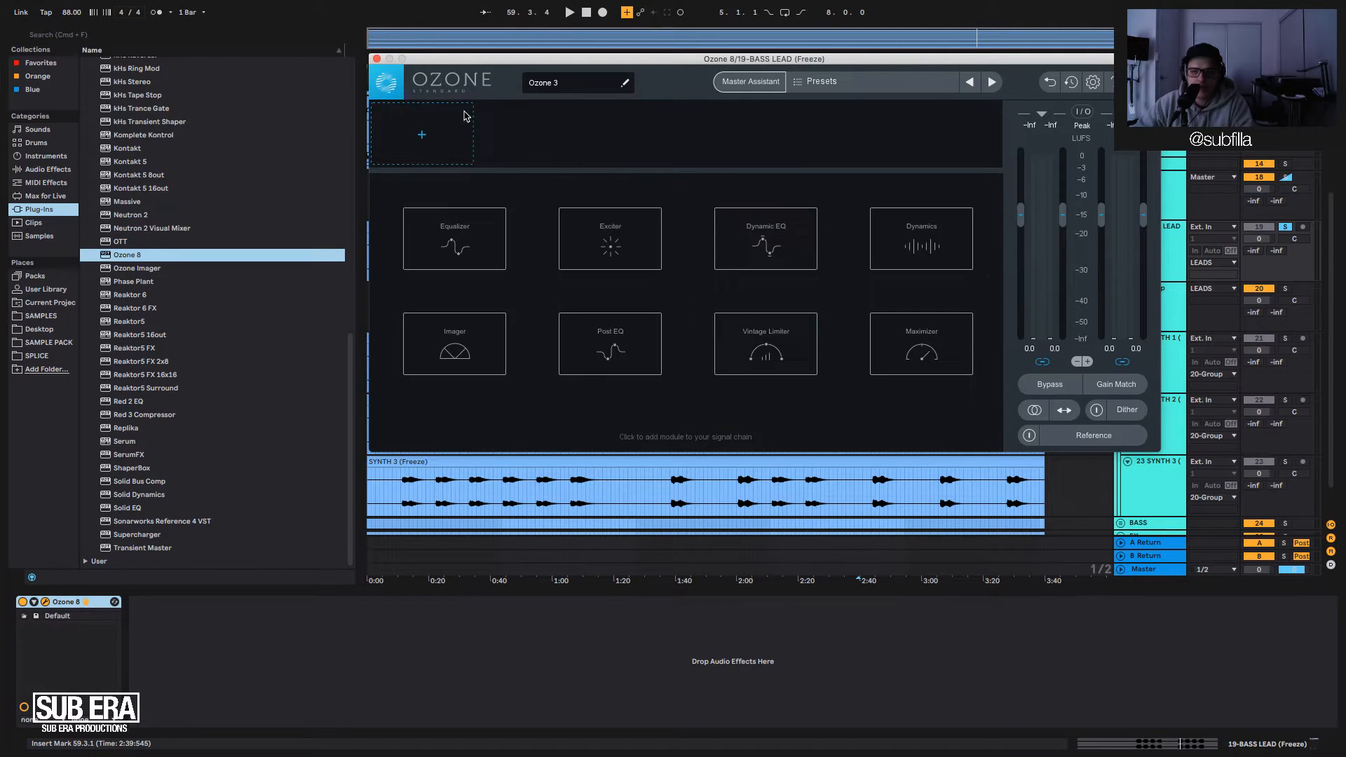
left_click(753, 235)
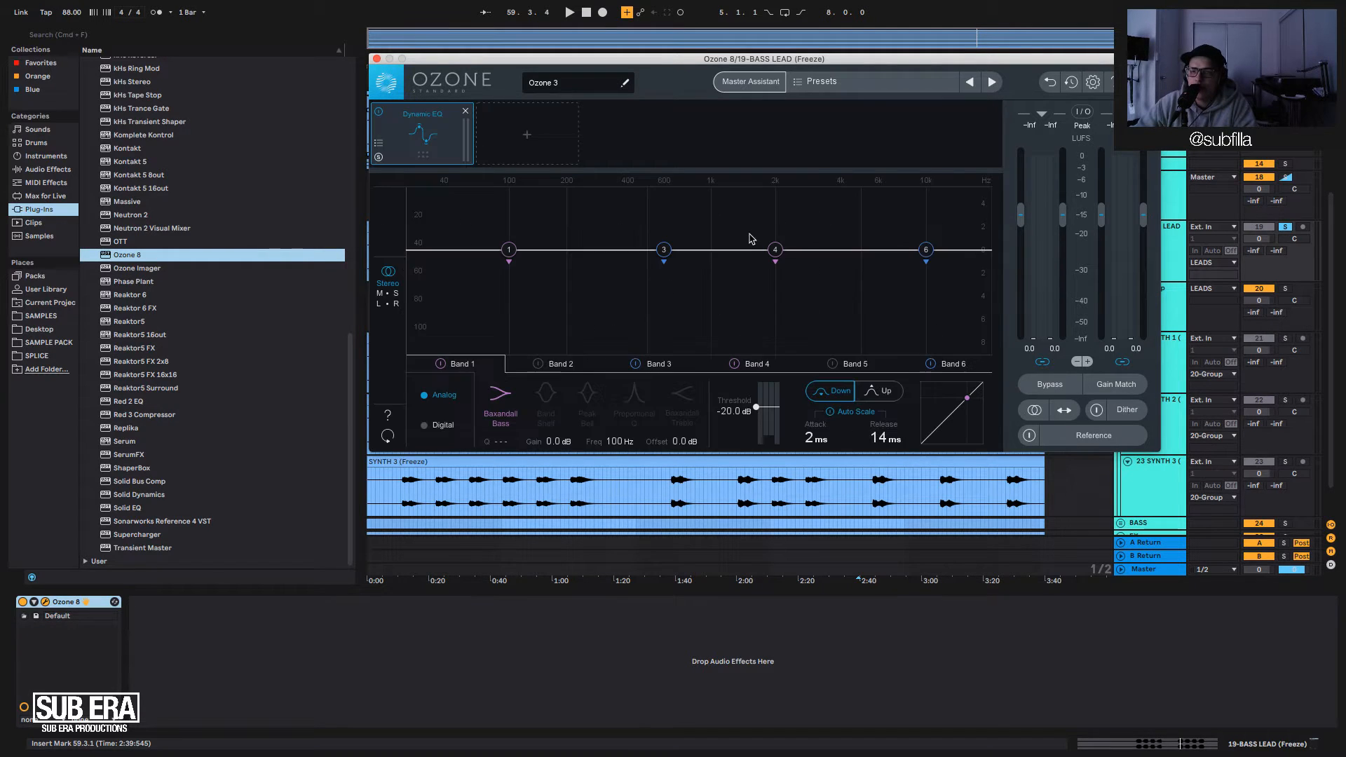
Enable mid/side processing in the BASS LEAD Dynamic EQ, then select and solo the side channel during playback.
left_click(380, 294)
key("space")
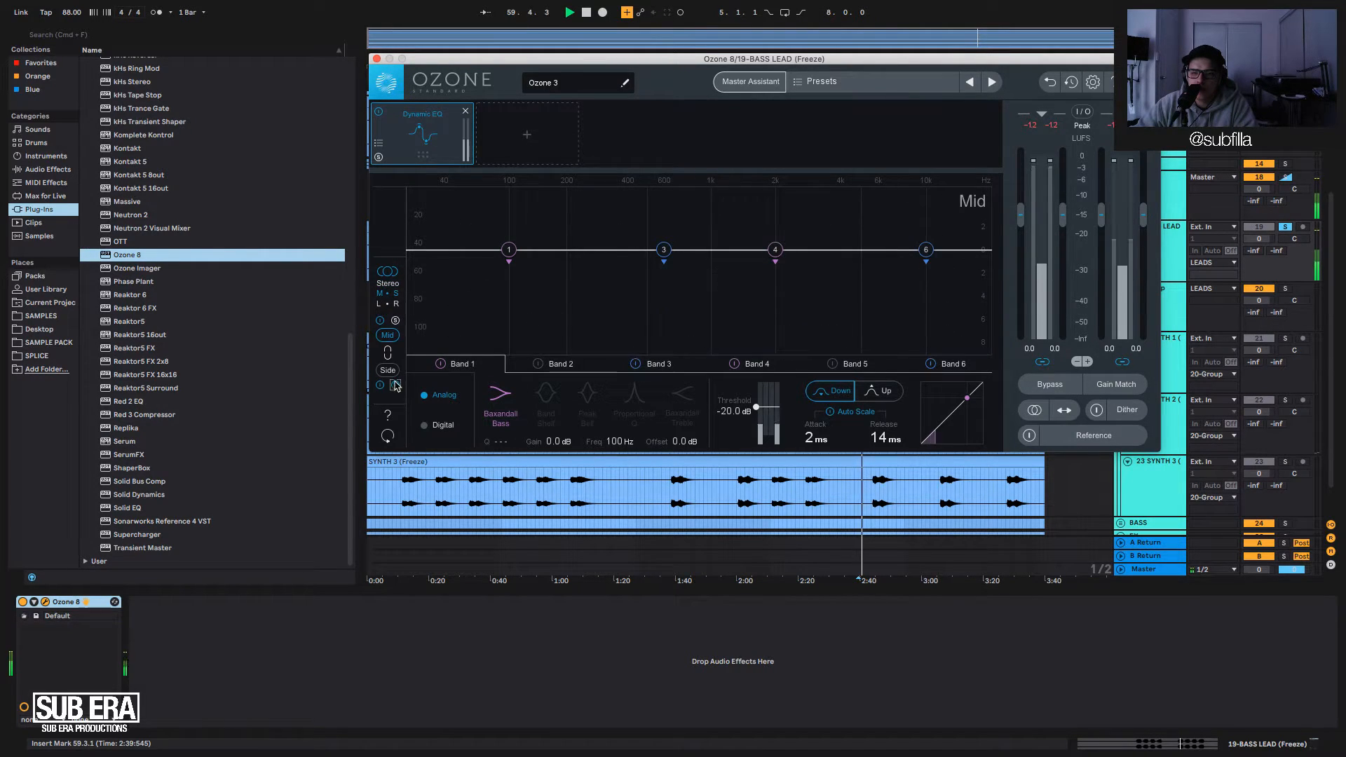
left_click(387, 370)
key("space")
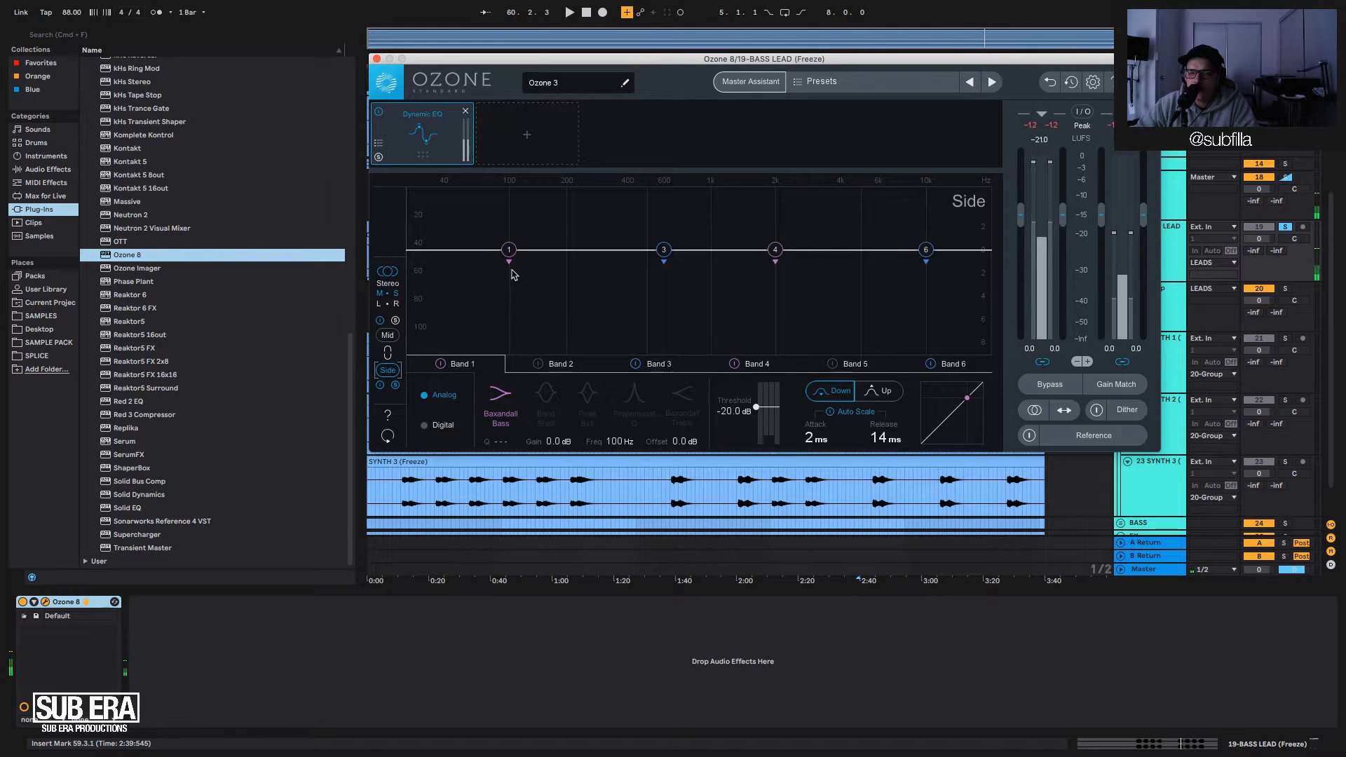
Lower the BASS LEAD side channel's band 1 to about -9.0 dB at 618 Hz during playback.
left_click_drag(510, 251, 667, 357)
key("space")
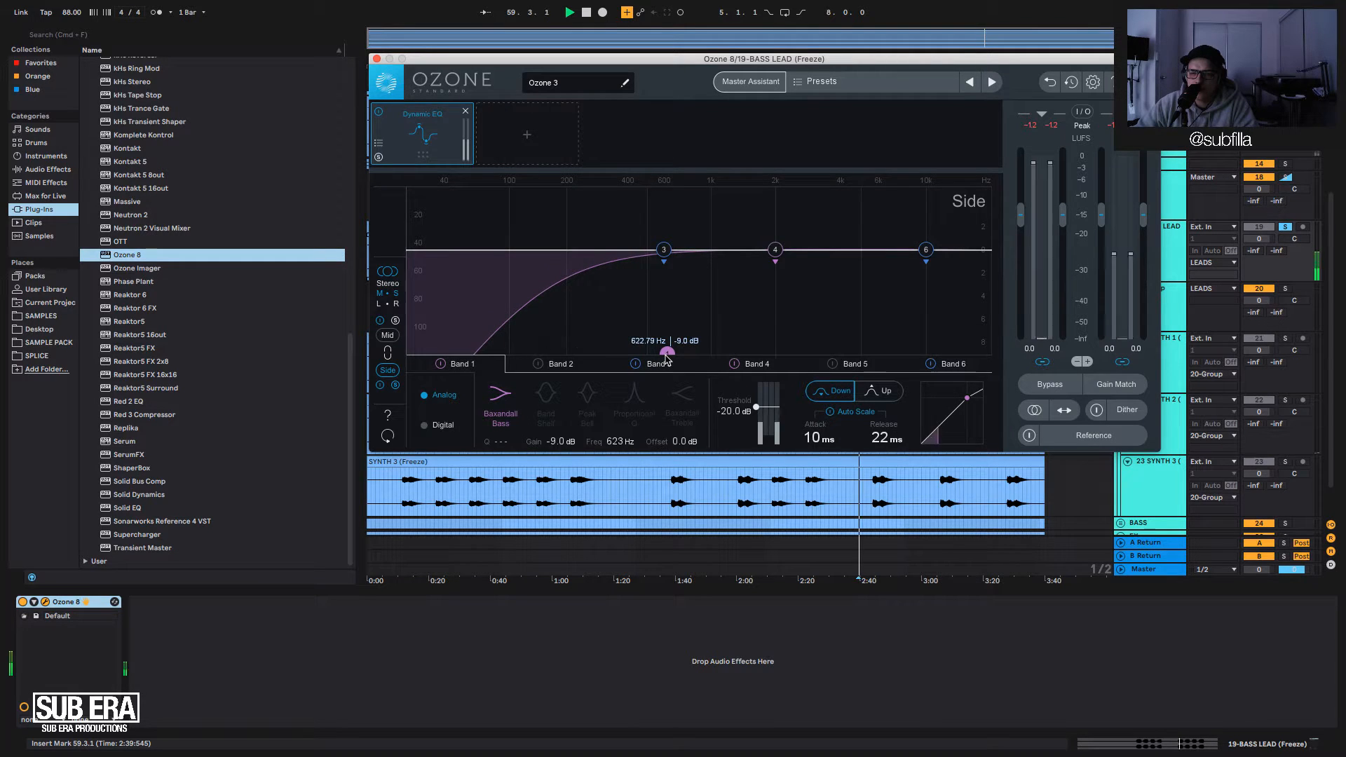
left_click(667, 359)
left_click(668, 352)
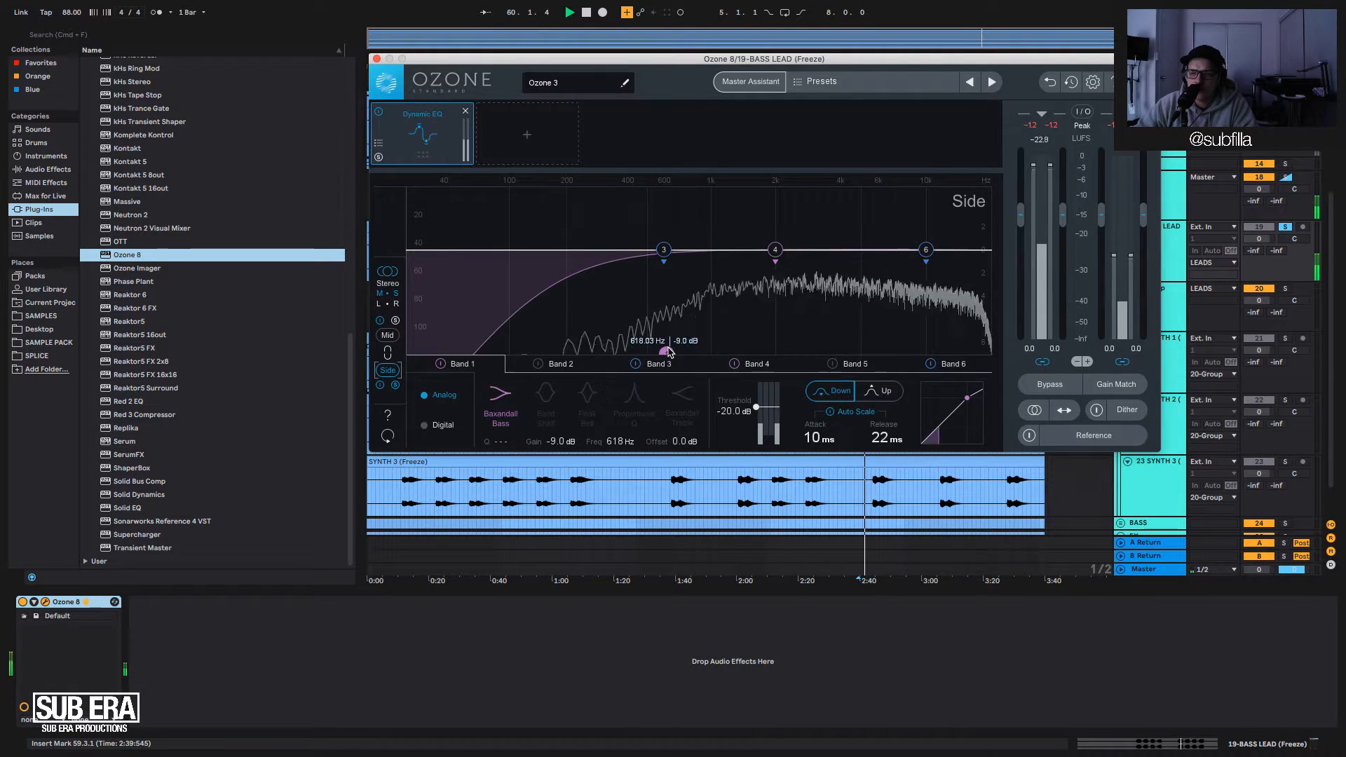
left_click_drag(667, 350, 665, 352)
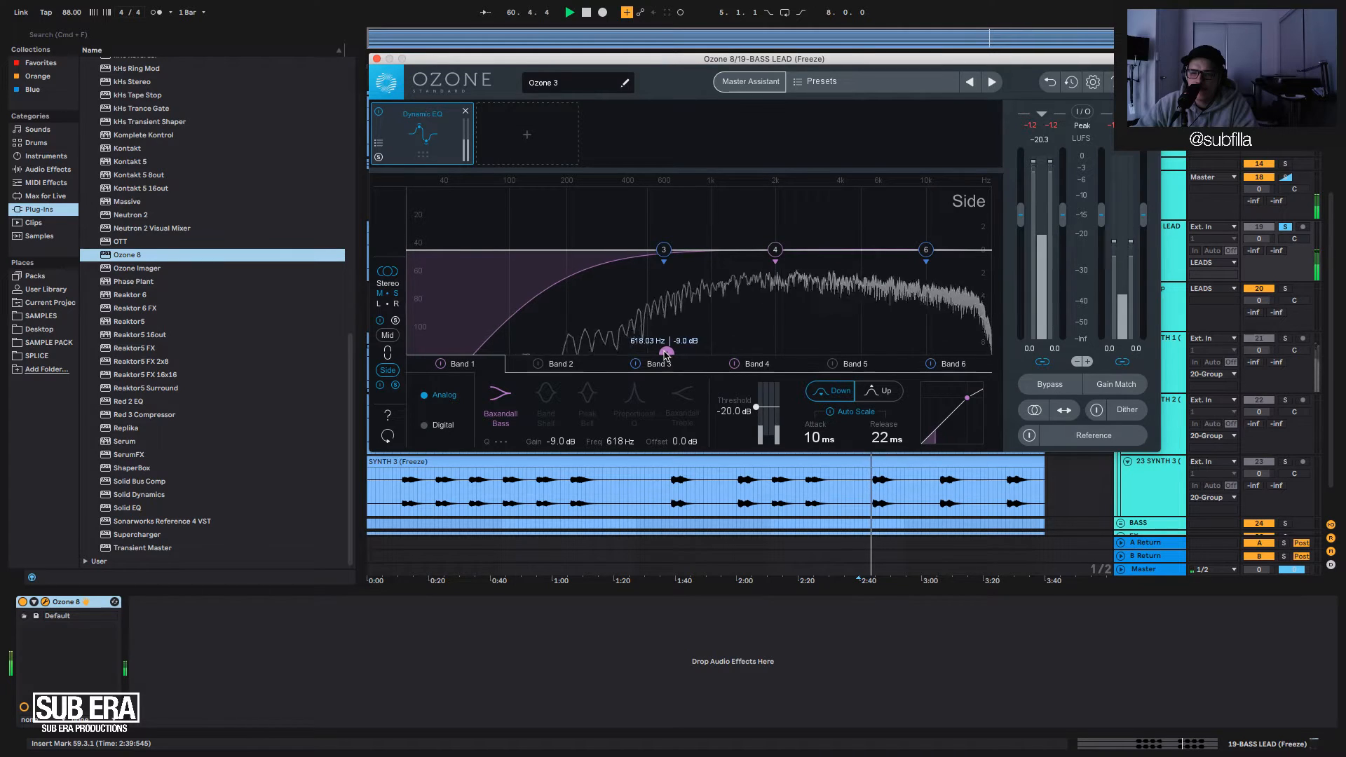
Switch the Dynamic EQ to Digital and set band 1 to about -79.5 dB threshold, 19 ms attack and 72 ms release.
key("space")
key("space")
mouse_move(756, 407)
left_mouse_down()
mouse_move(754, 436)
mouse_move(826, 443)
left_mouse_up()
key("space")
left_click(440, 426)
key("space")
key("space")
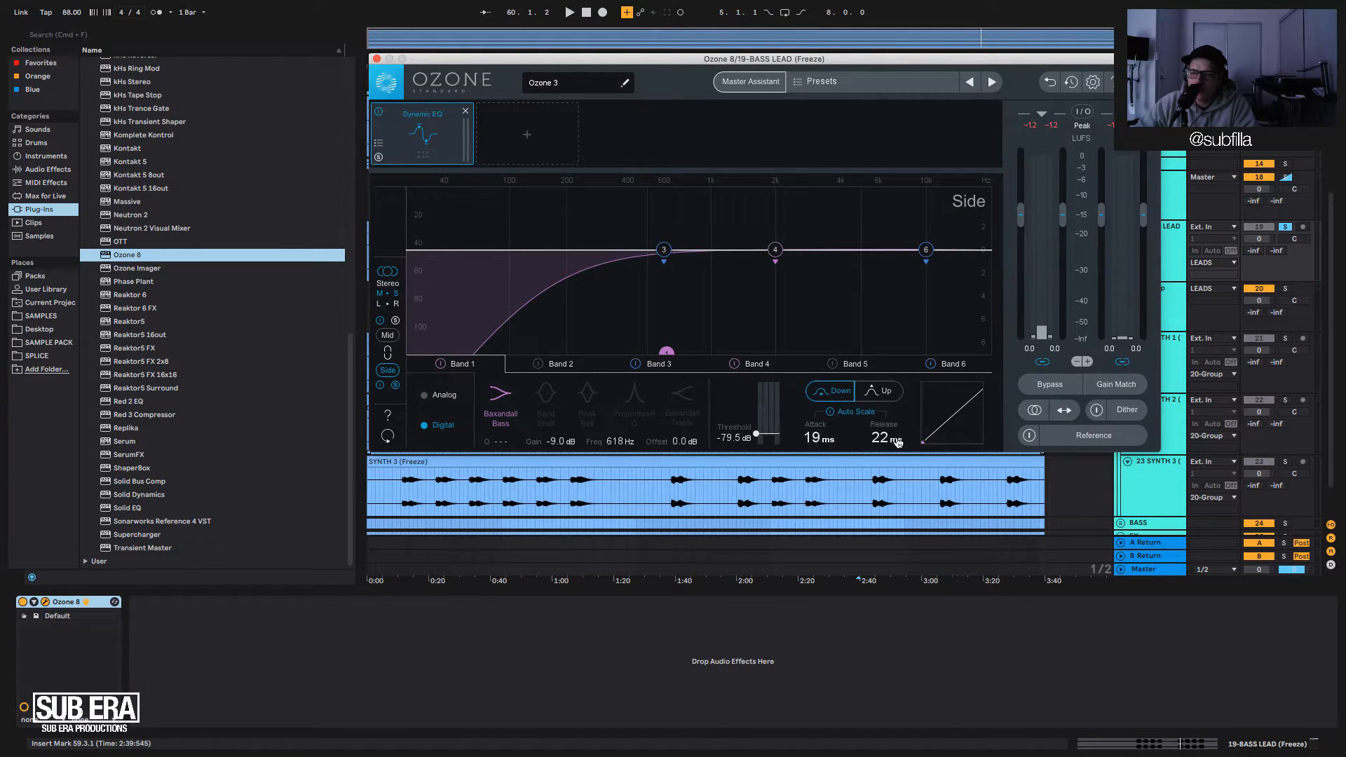
key("space")
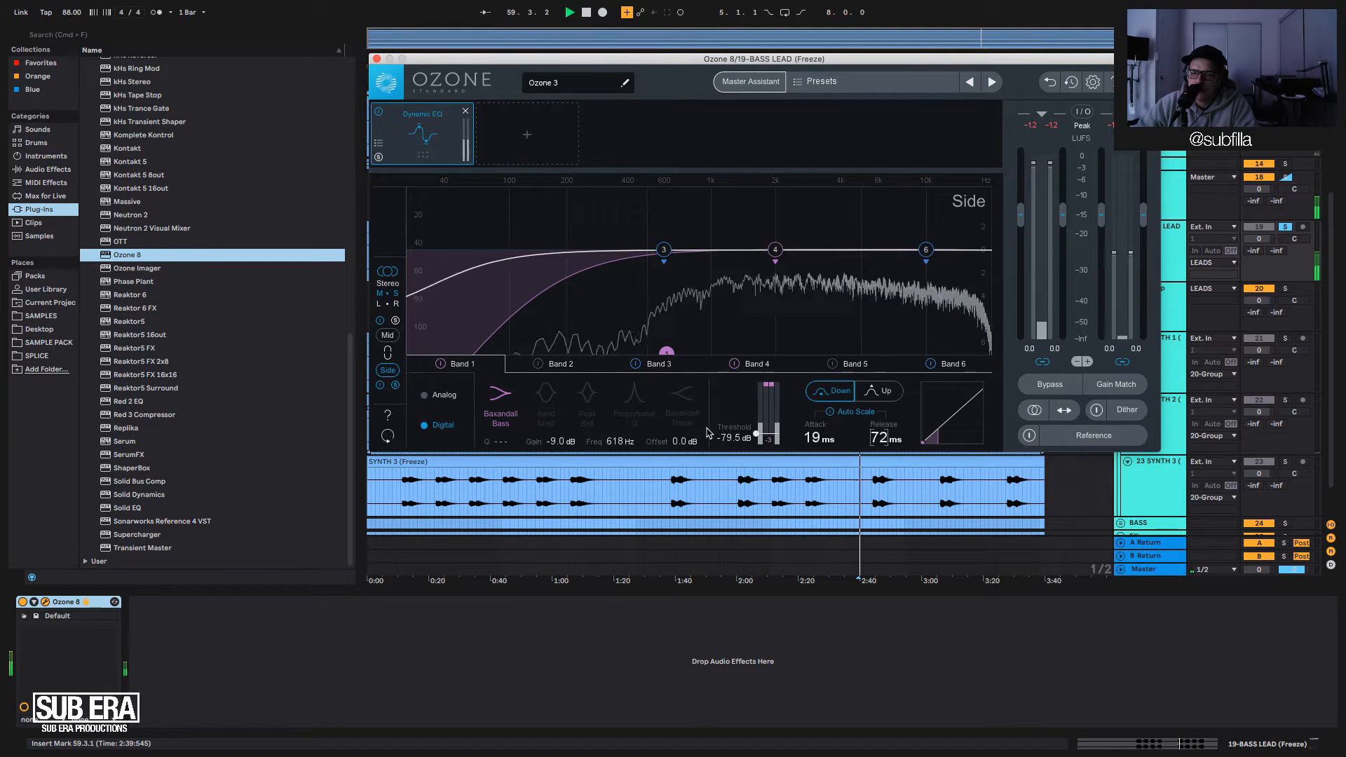
Raise side band 6 to about 1.2 dB at 2.74 kHz in Up mode with -84.6 dB threshold, 21 ms attack and 71 ms release.
left_click_drag(925, 250, 787, 241)
key("space")
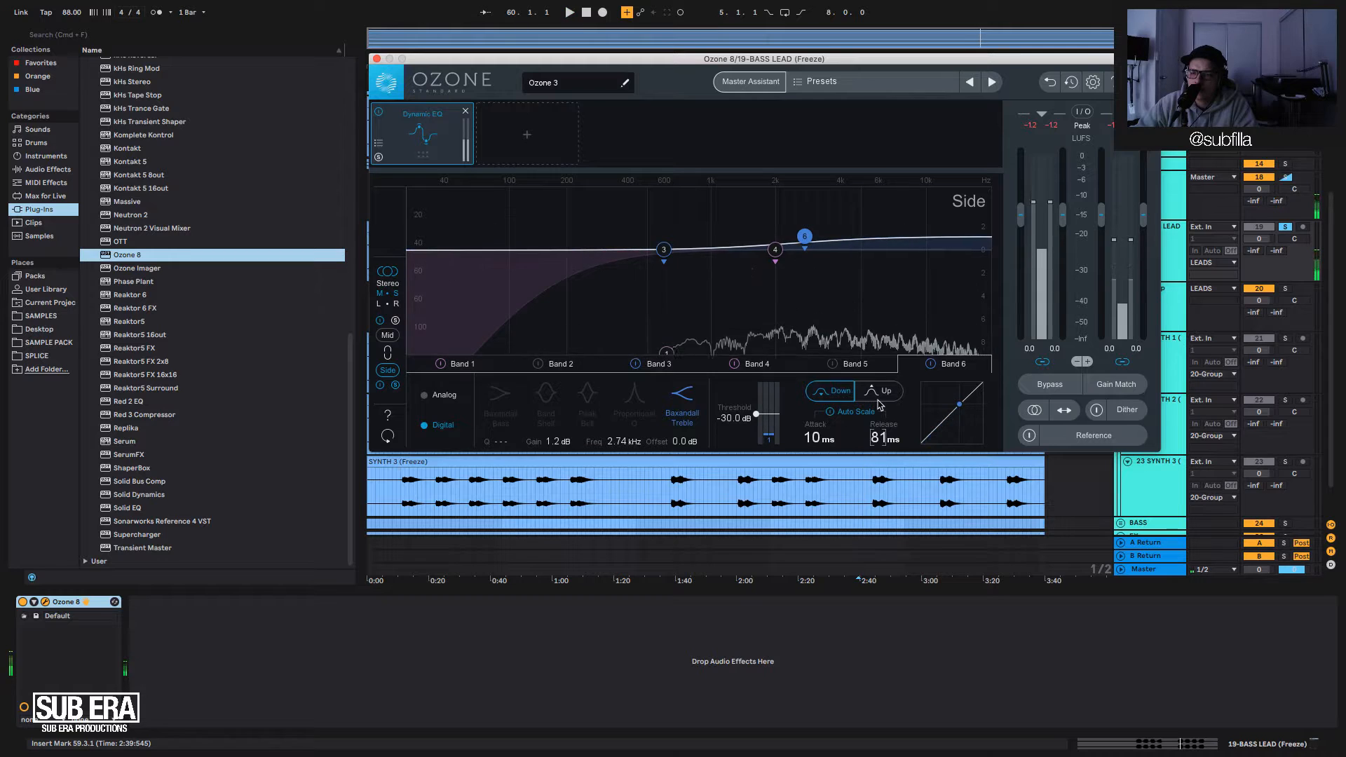
left_click(879, 390)
left_click_drag(756, 415, 829, 437)
key("space")
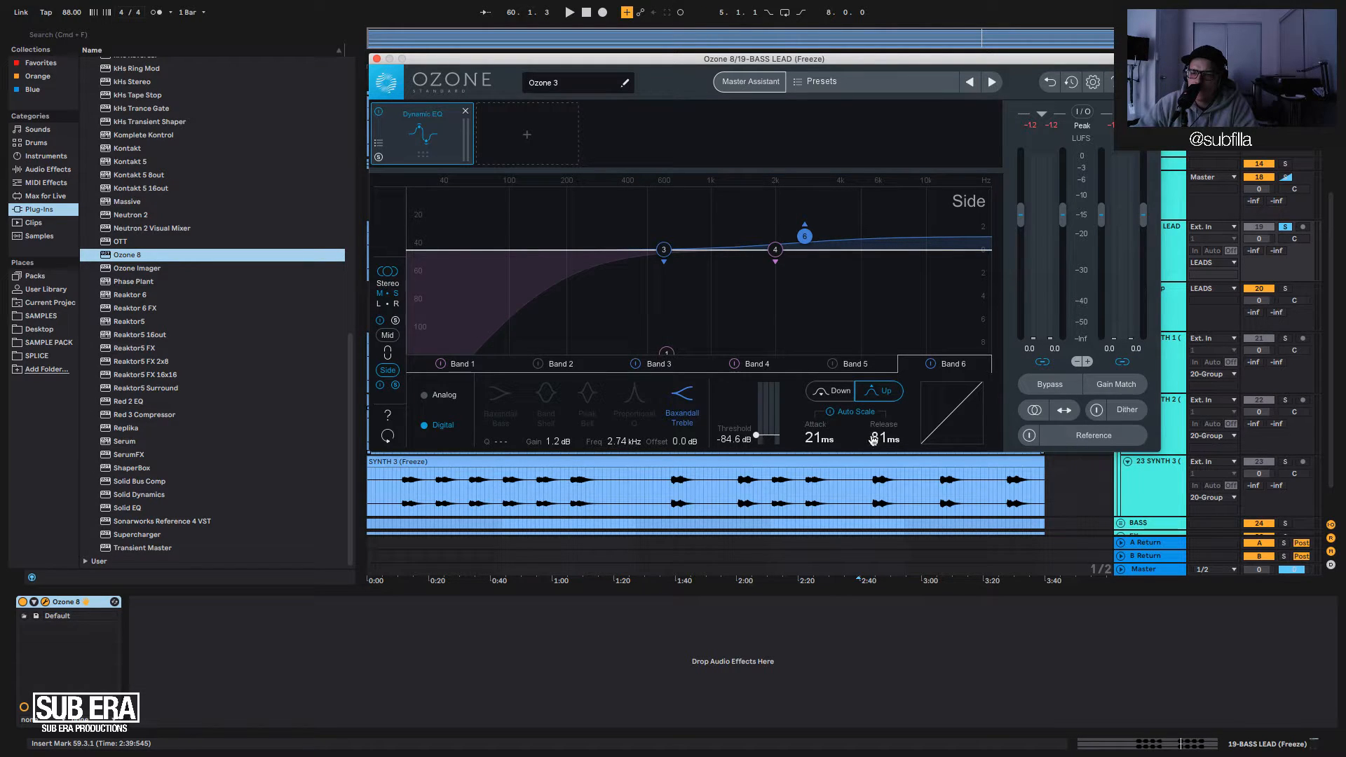
key("space")
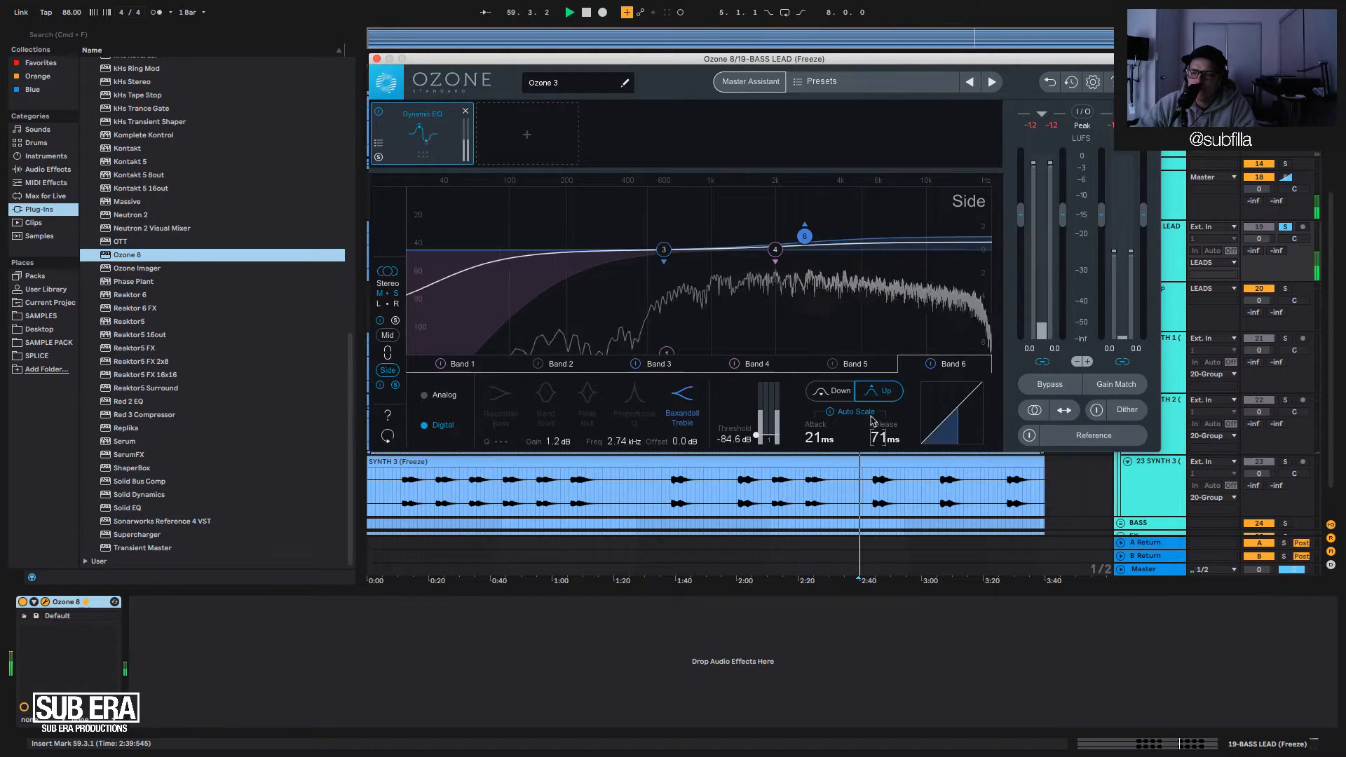
Move side band 6 to about 1.5 dB at 4.26 kHz, then turn off the side solo and audition the full signal.
left_click_drag(804, 235, 846, 234)
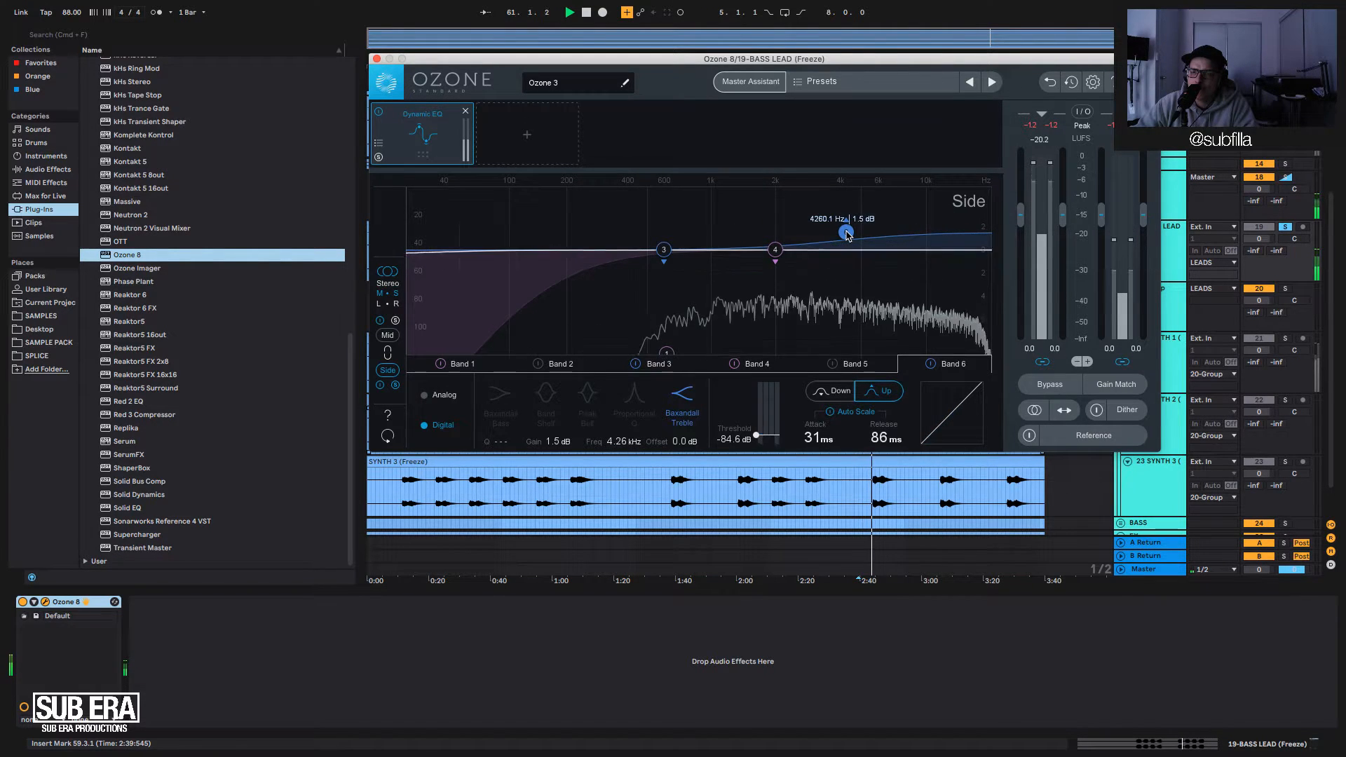
key("space")
key("space")
key("space")
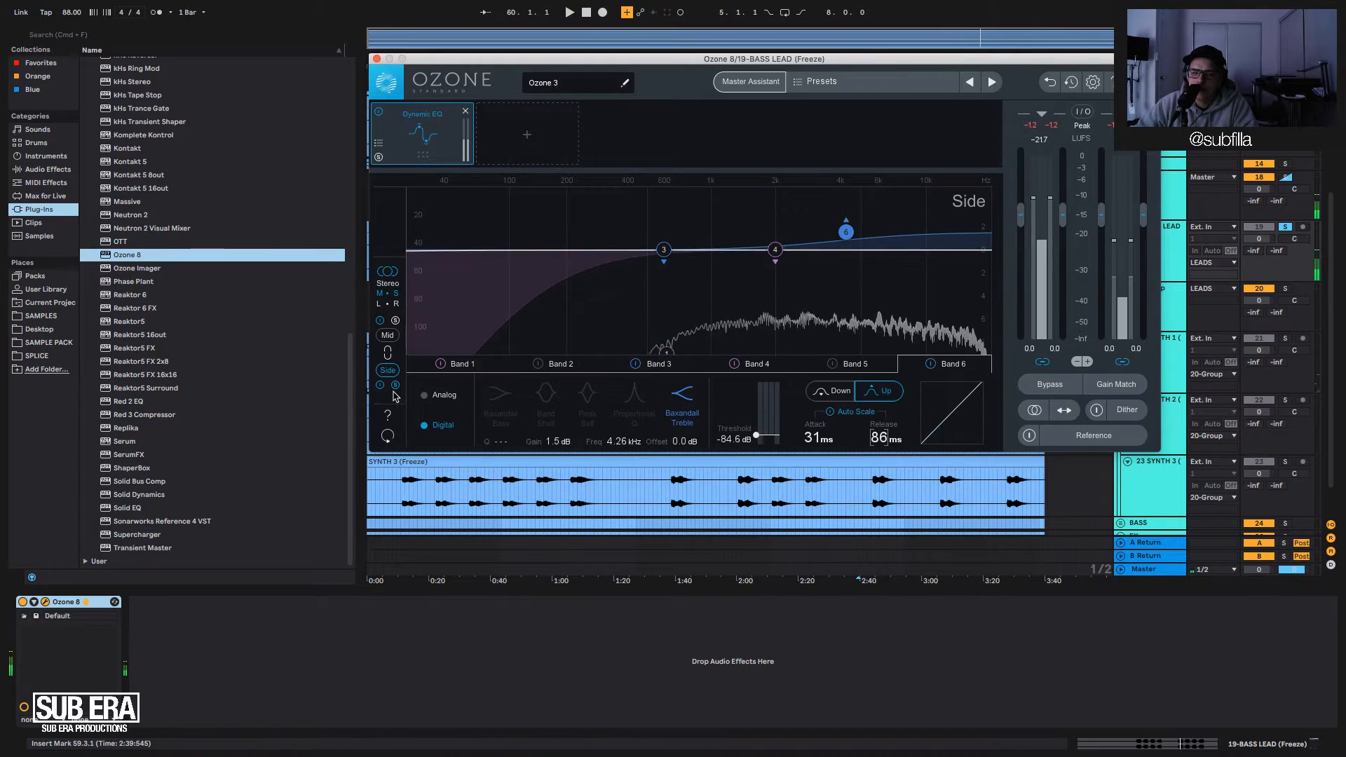
left_click(395, 385)
key("space")
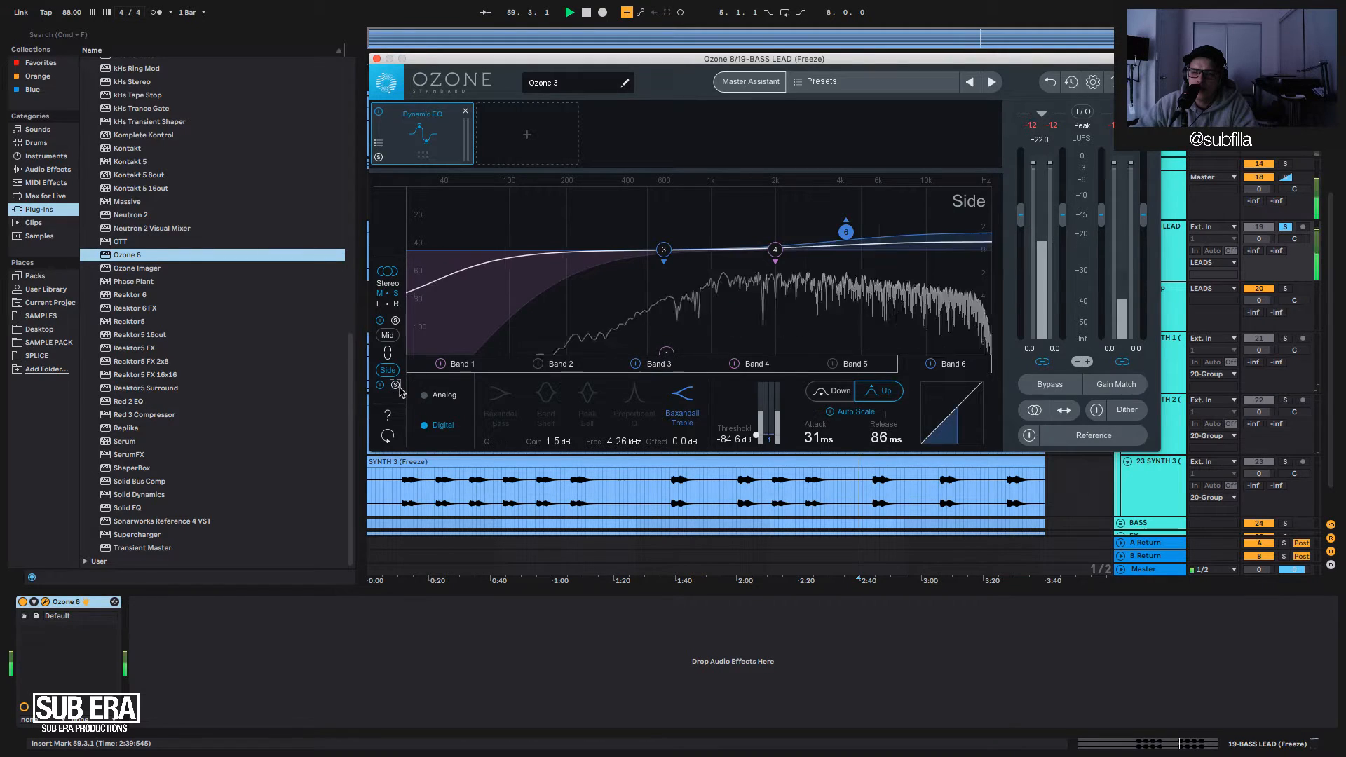
Close the BASS LEAD Ozone window, stop playback and turn off the track's solo.
left_click(377, 59)
key("space")
left_click(1285, 228)
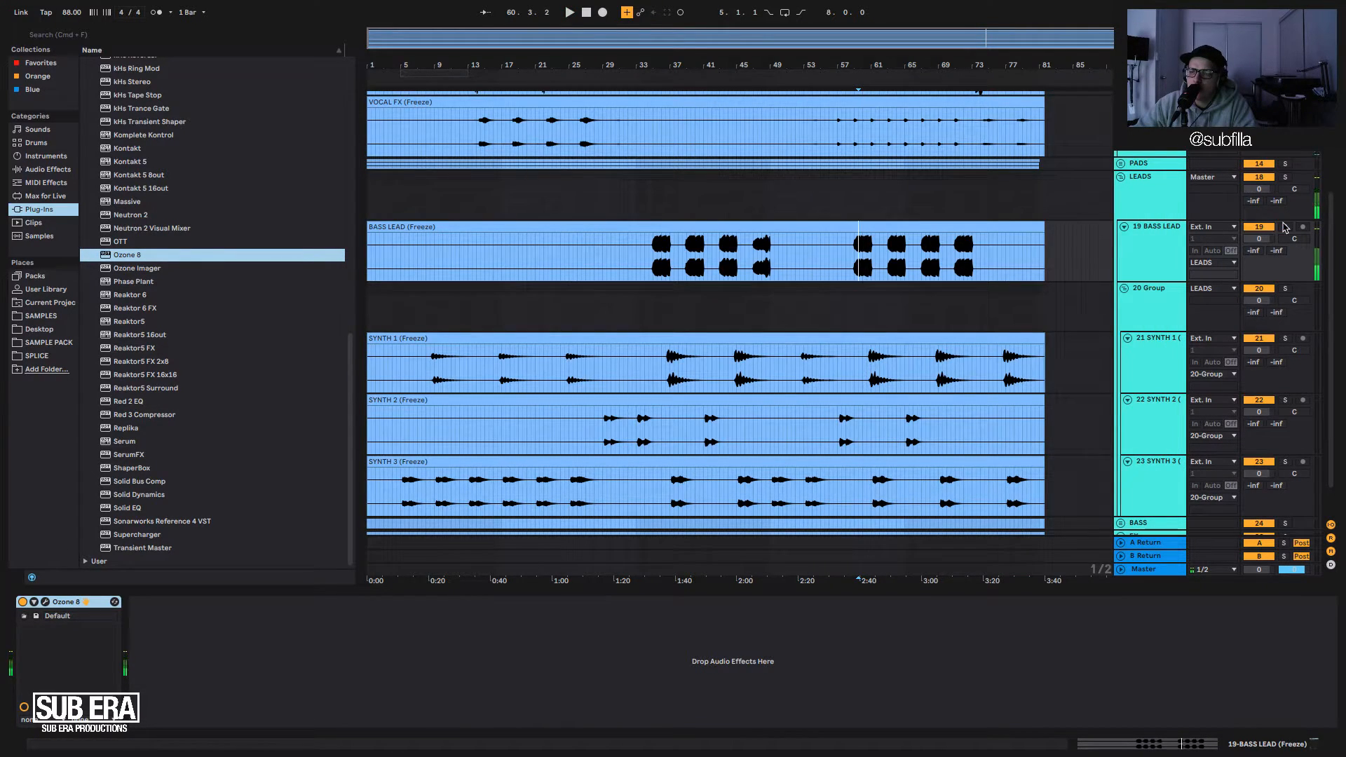
Audition the full mix around the BASS LEAD entrance, replaying it from bar 35.
left_click(656, 335)
key("space")
left_click(644, 305)
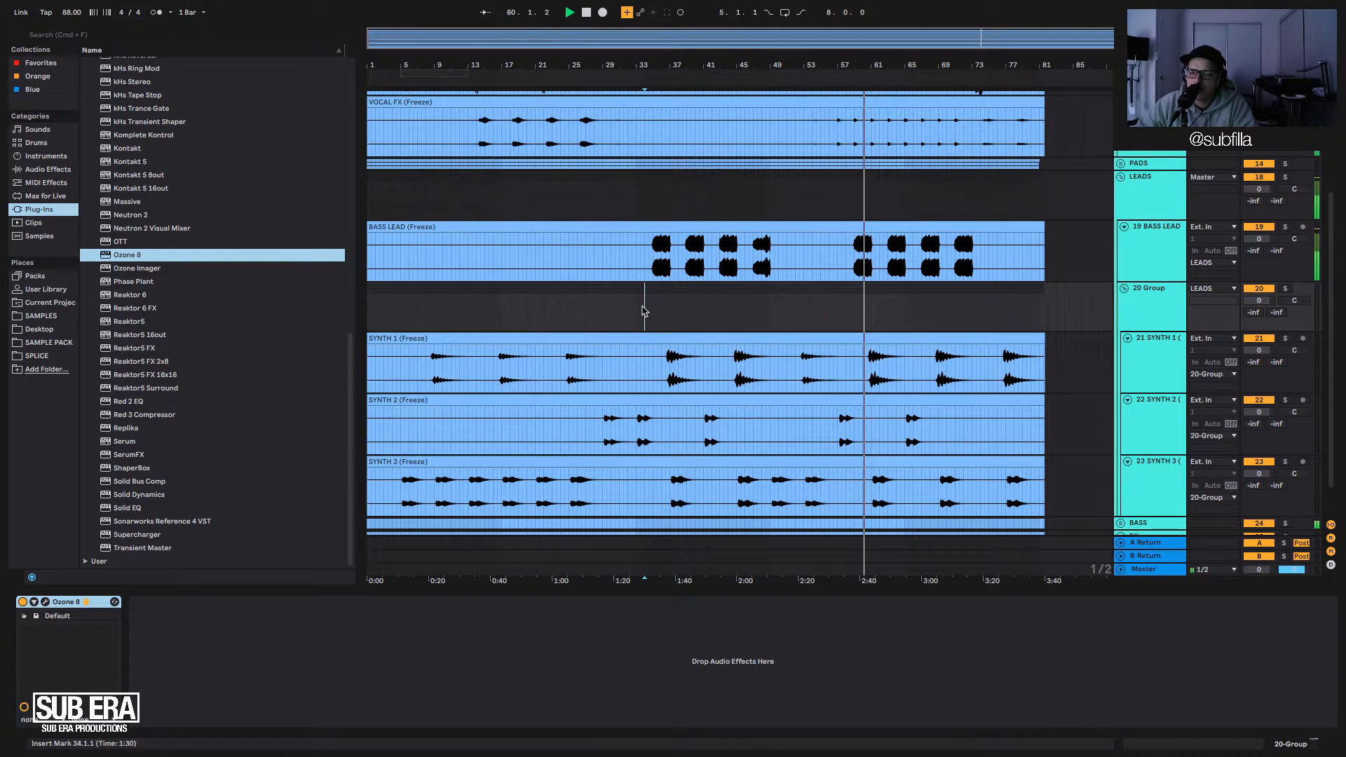
key("space")
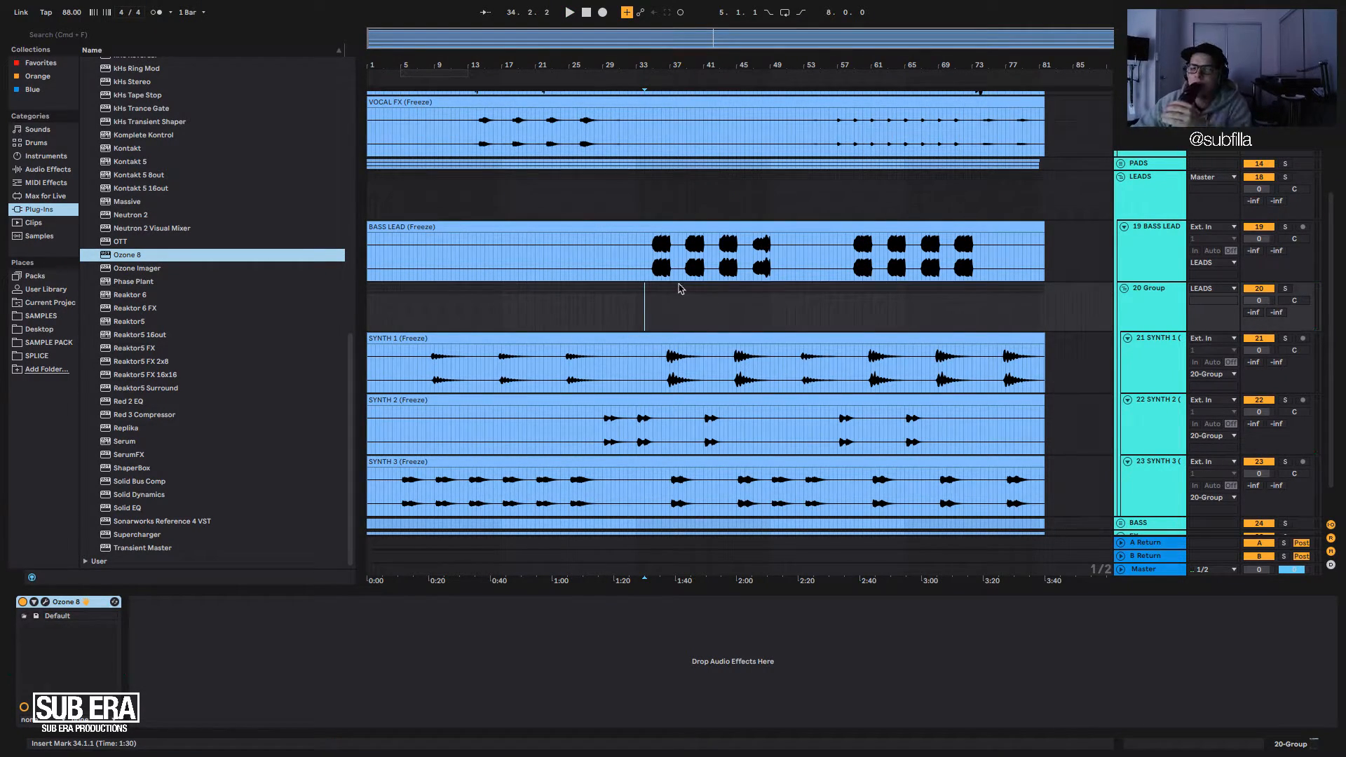
left_click(651, 271)
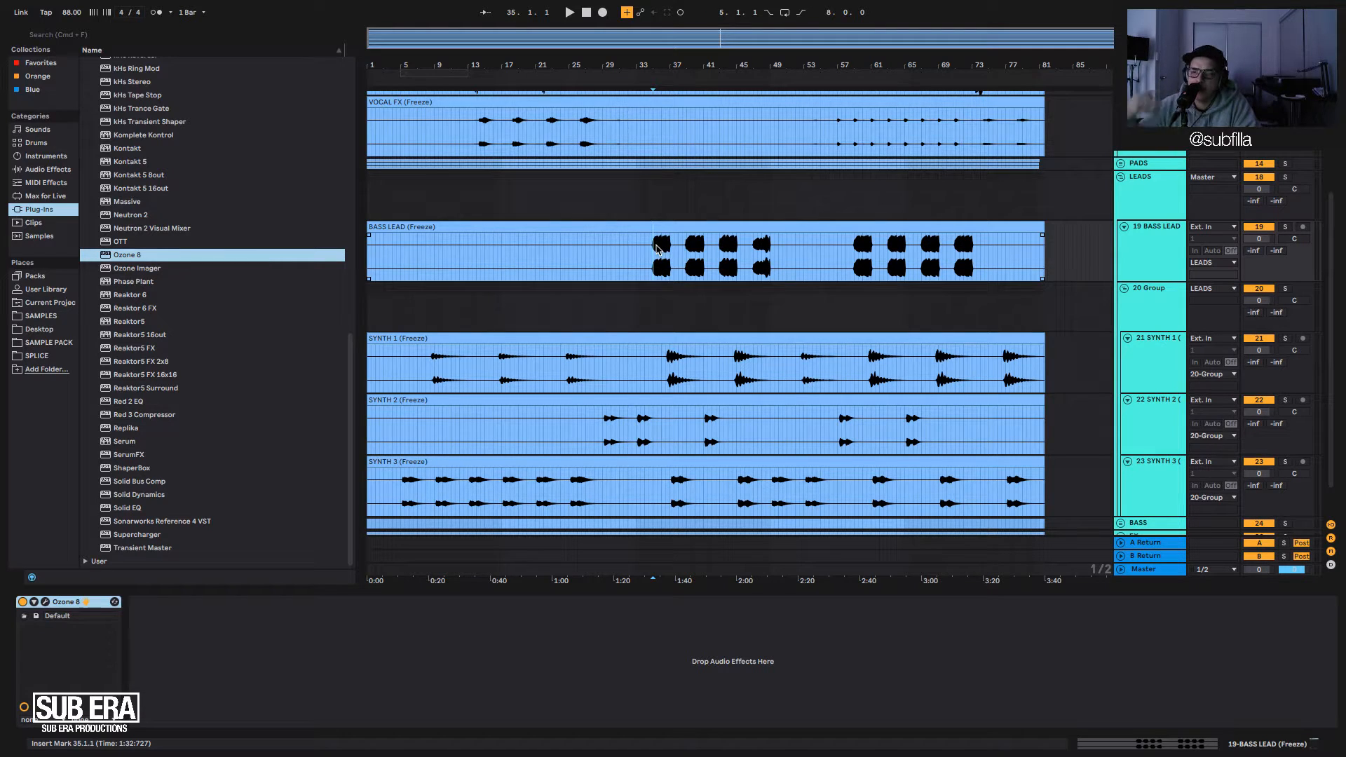
key("space")
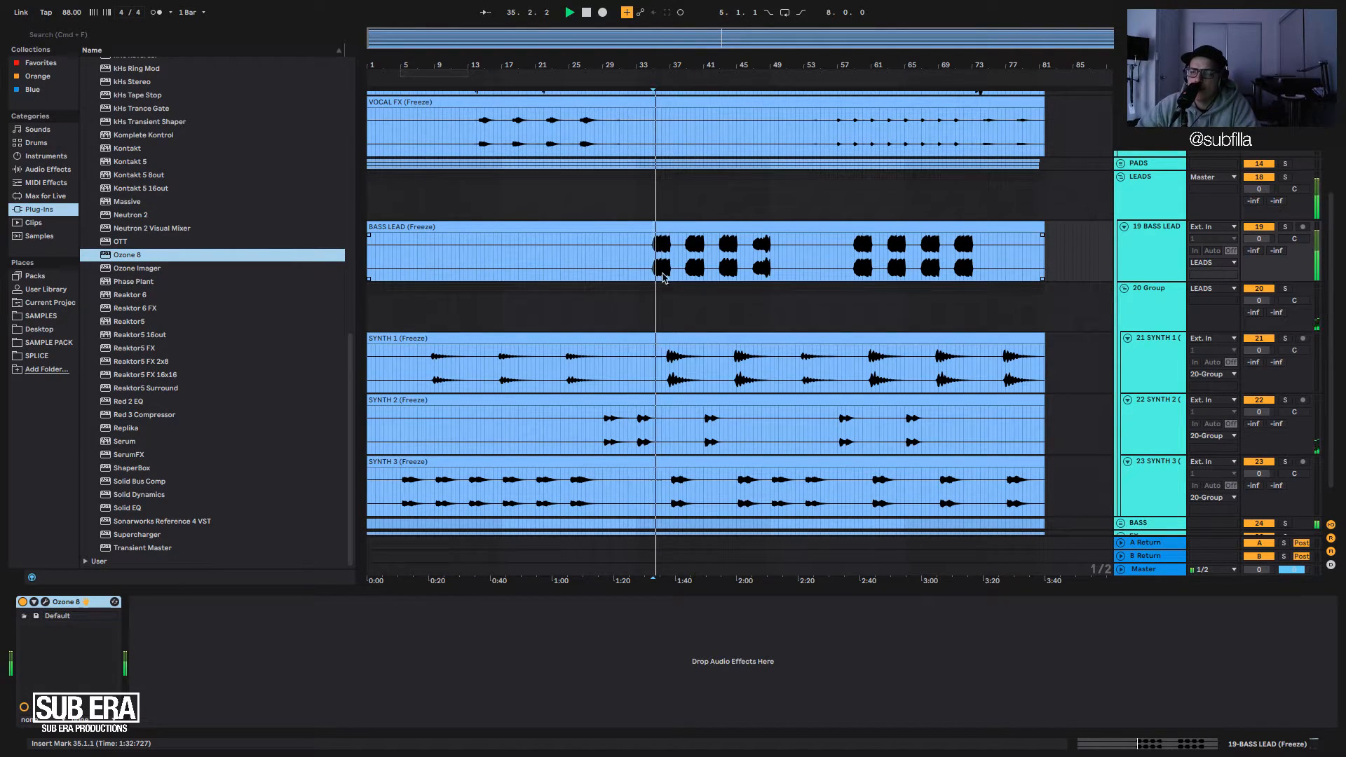
key("space")
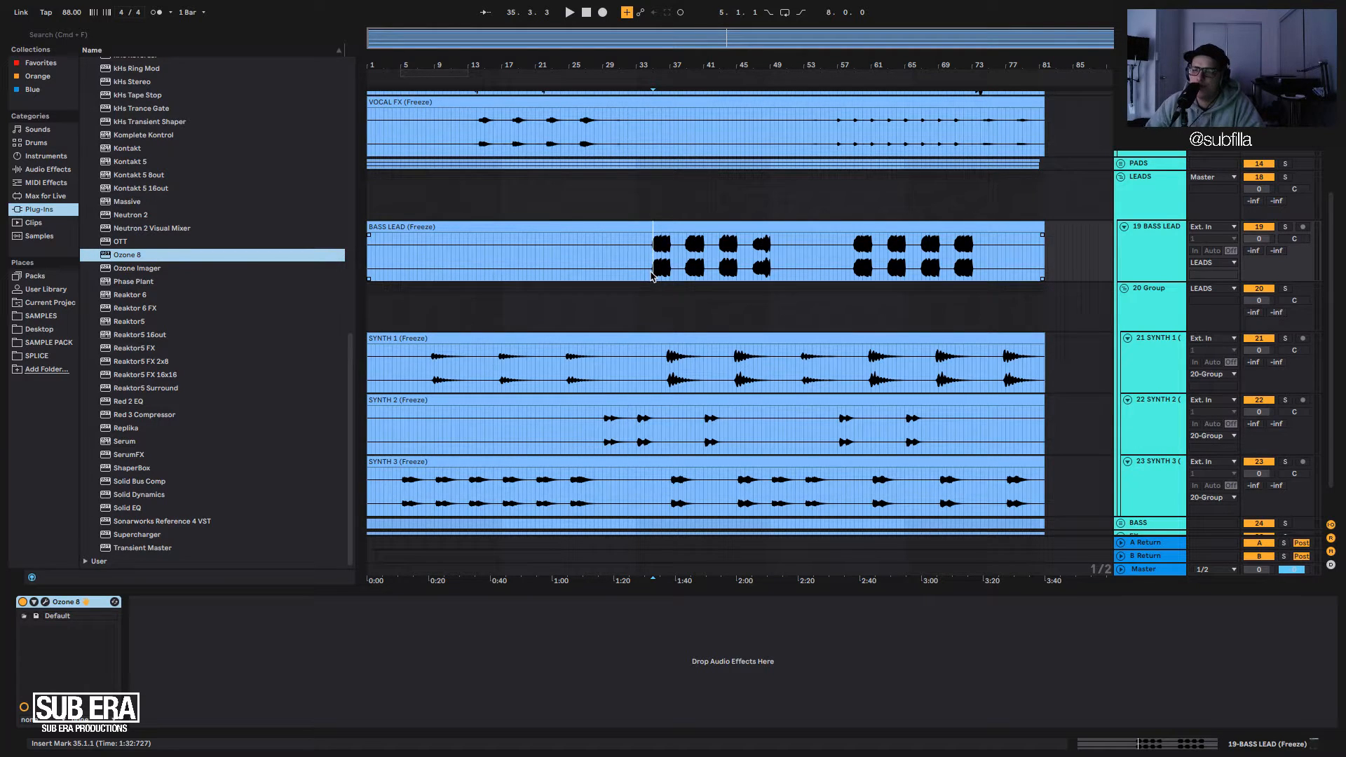
key("space")
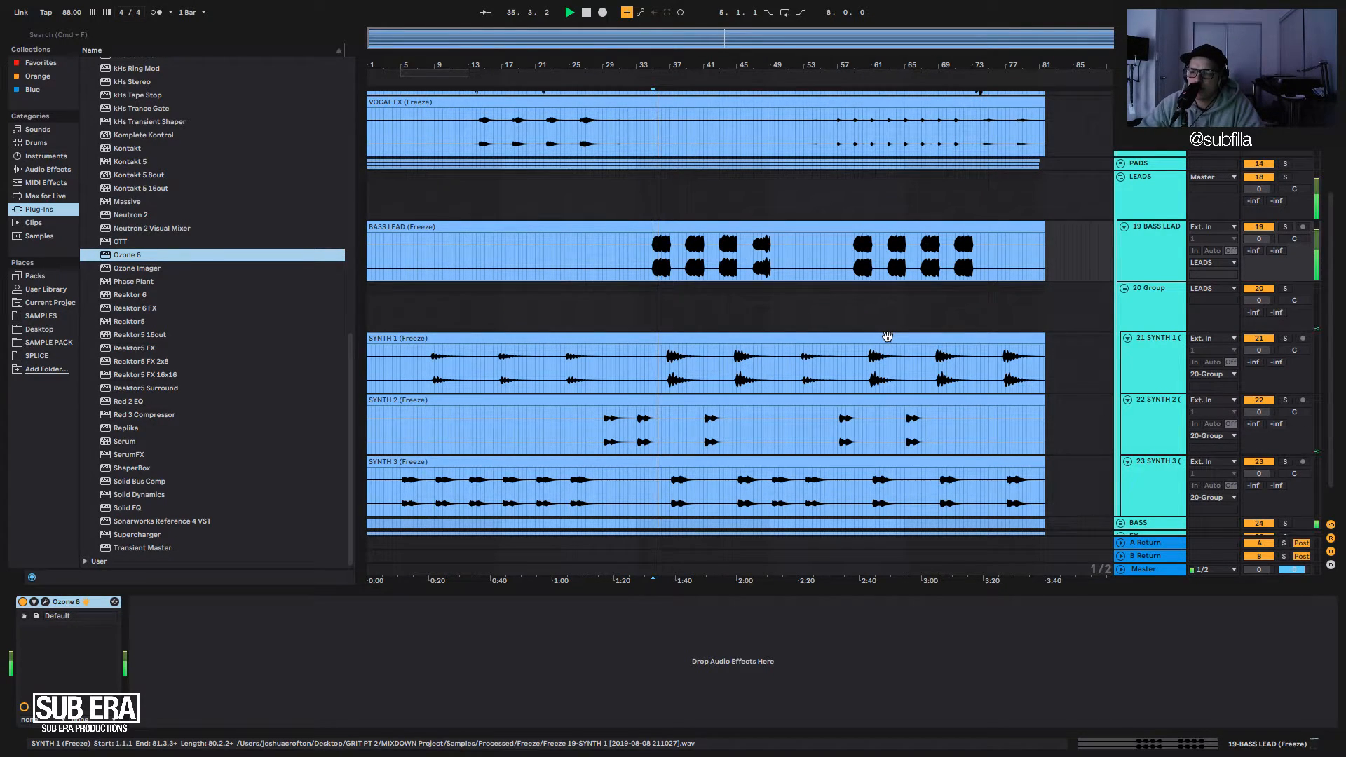
key("space")
key("space")
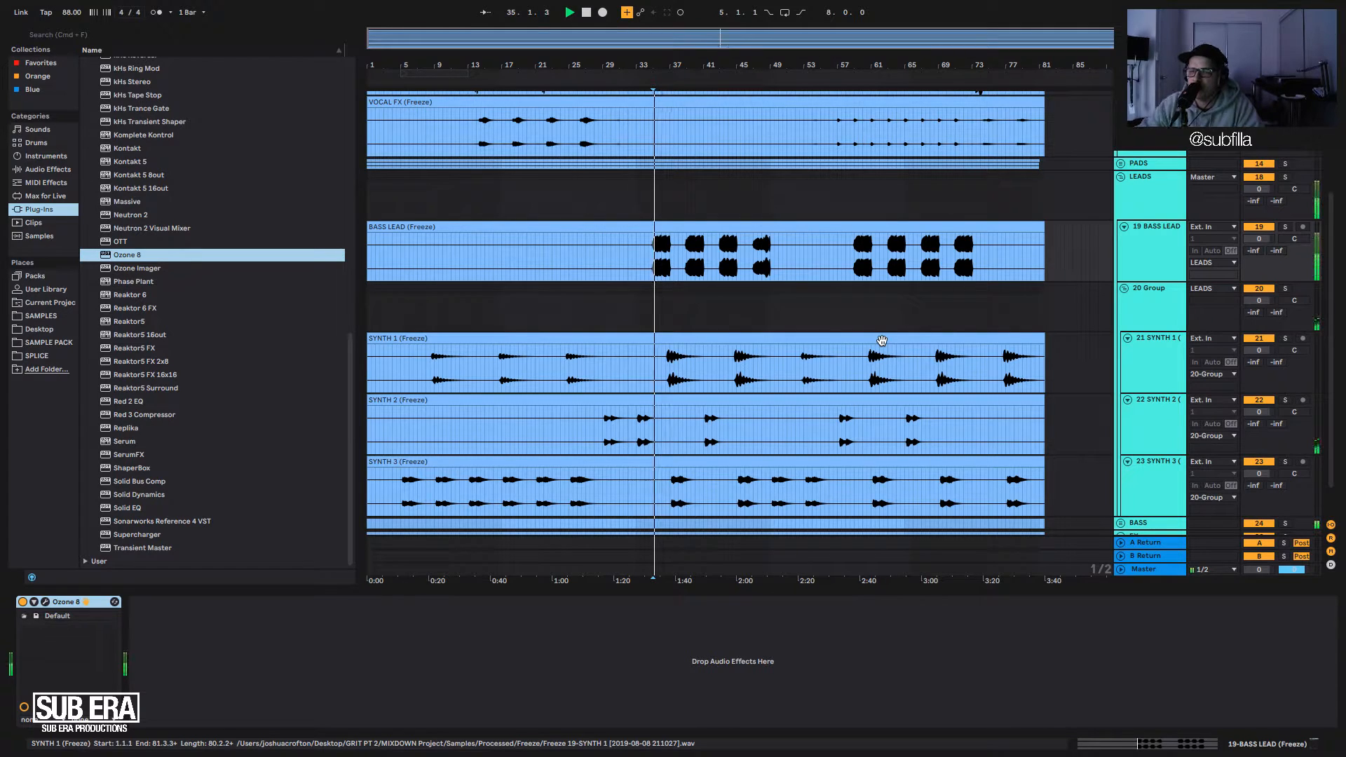
scroll(708, 325, "down", 1)
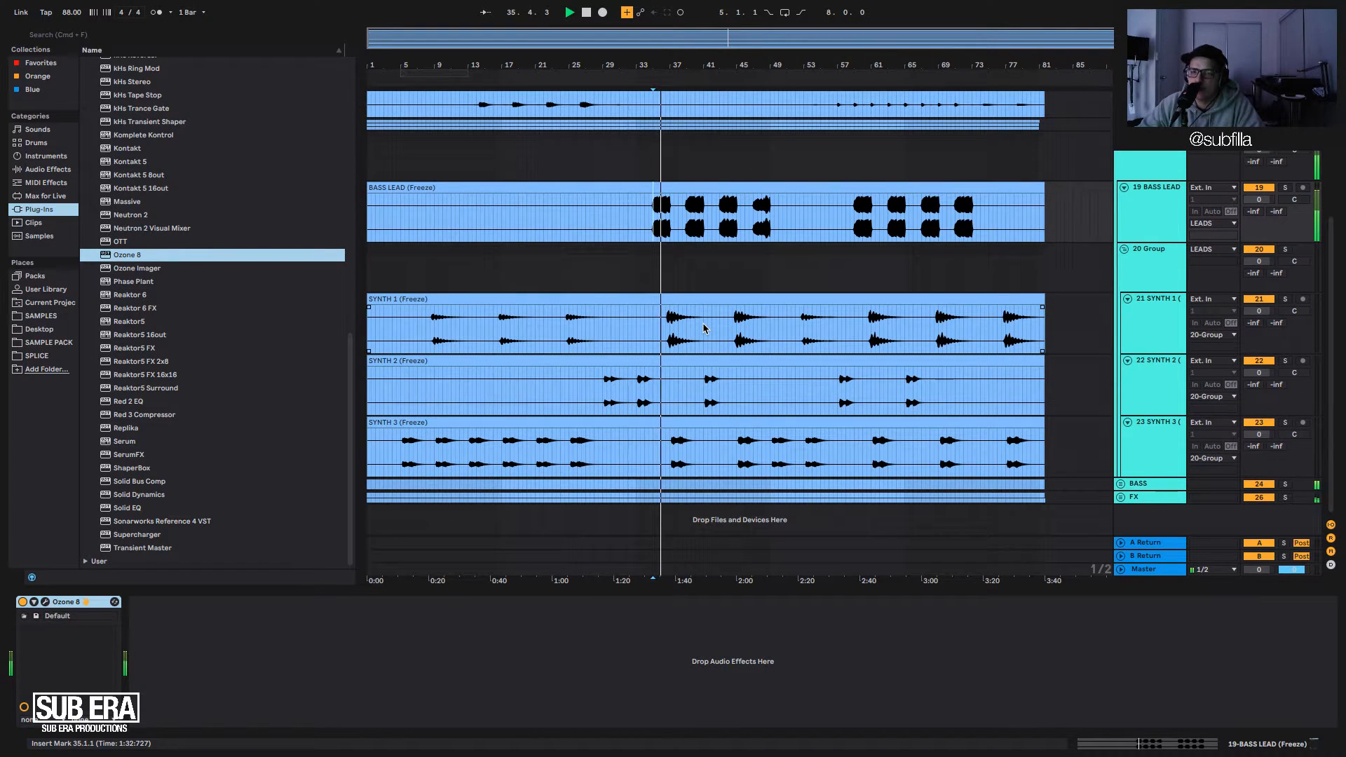
key("space")
Expand the BASS group, solo the SUB BASS track and audition it from about bar 34.
left_click(1140, 483)
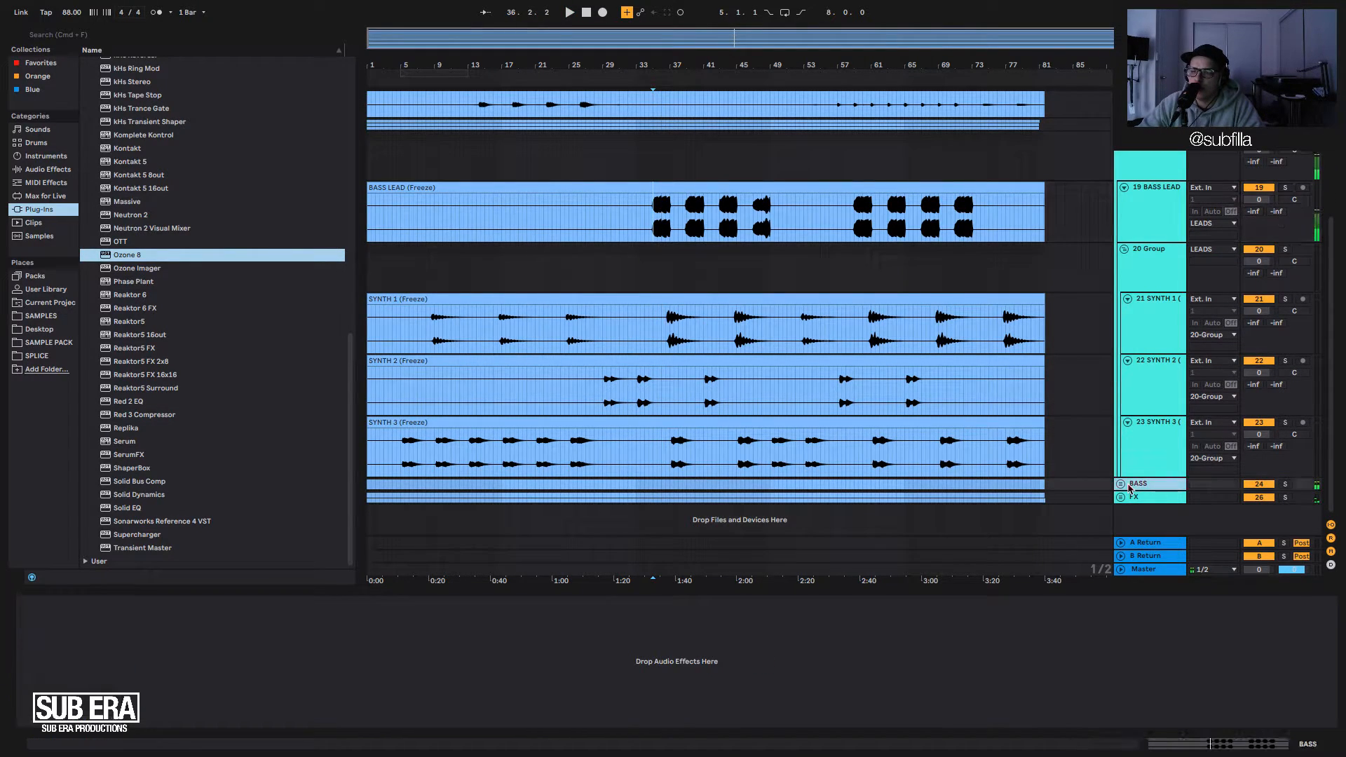
left_click(1120, 484)
scroll(1119, 484, "down", 3)
left_click(1175, 454)
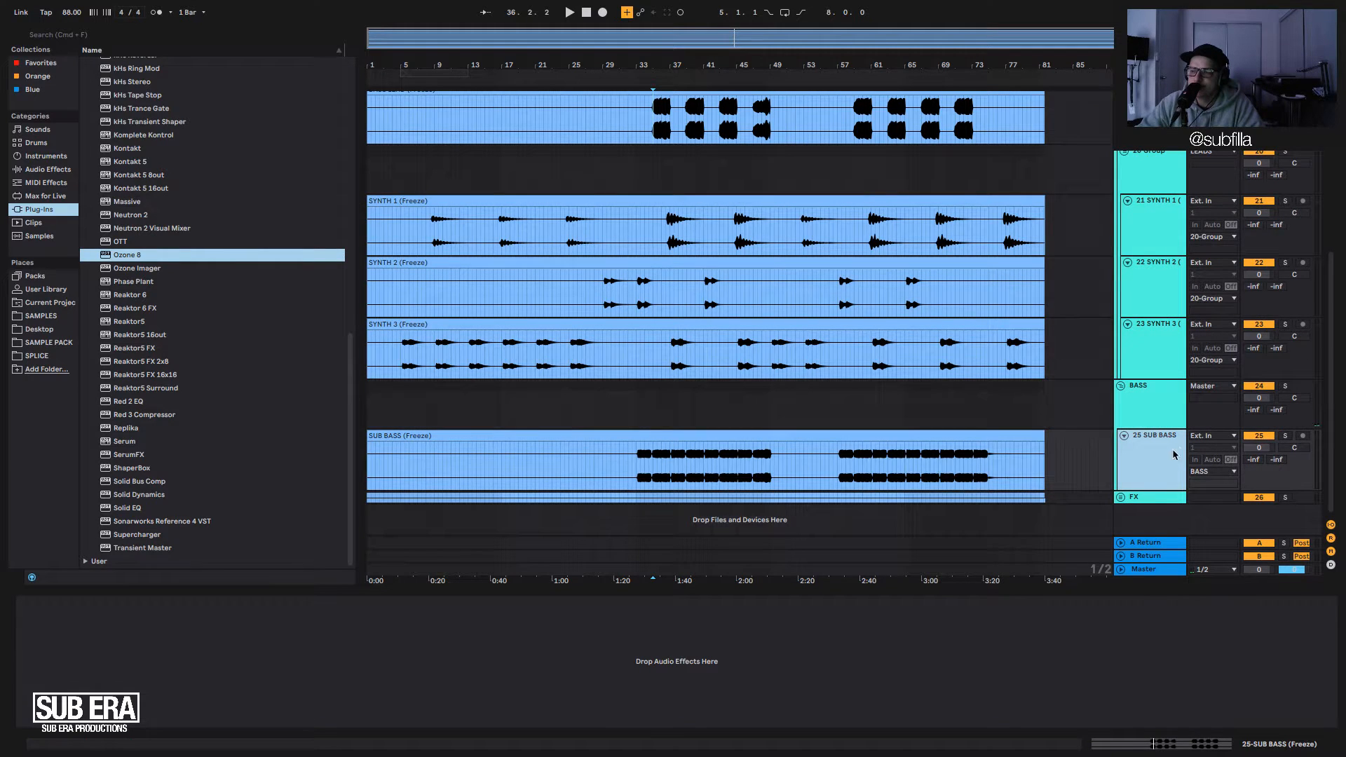
left_click(1286, 436)
scroll(693, 357, "up", 2)
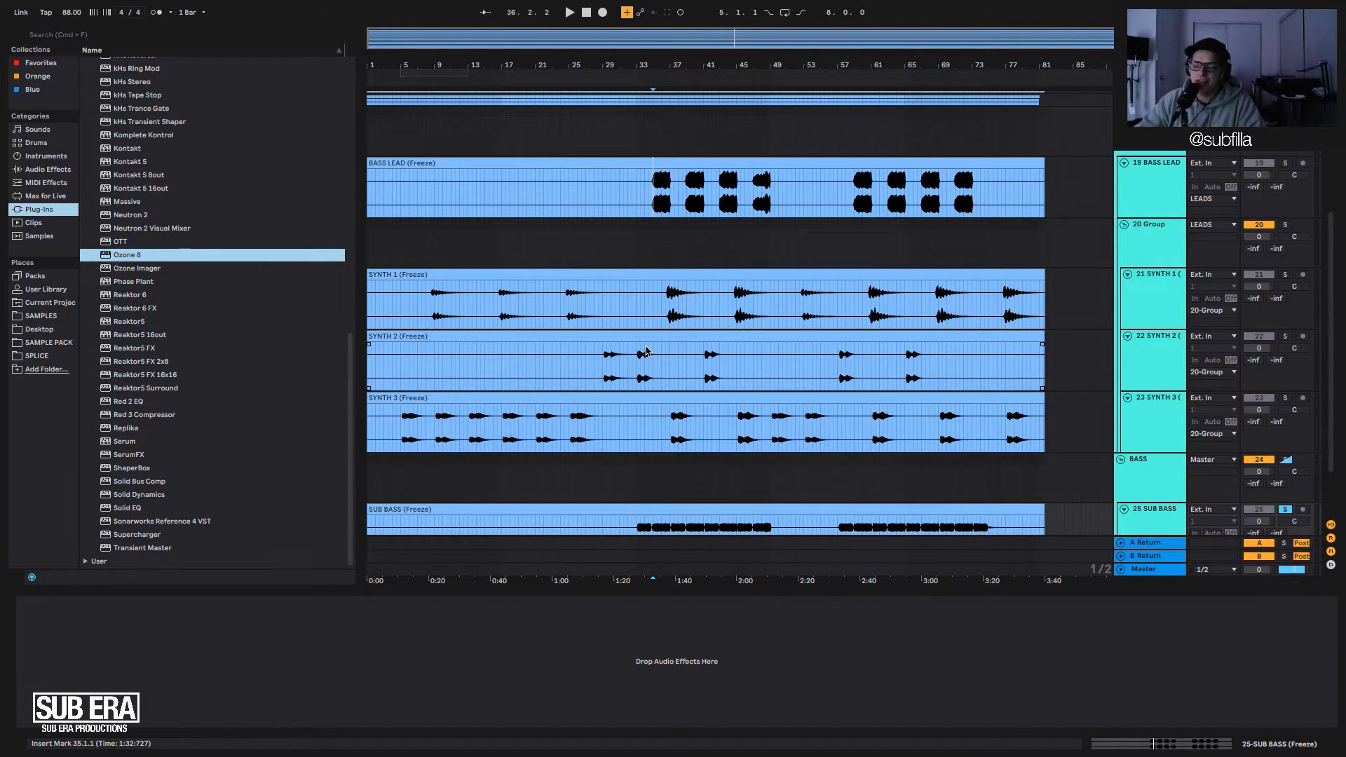
left_click(650, 477)
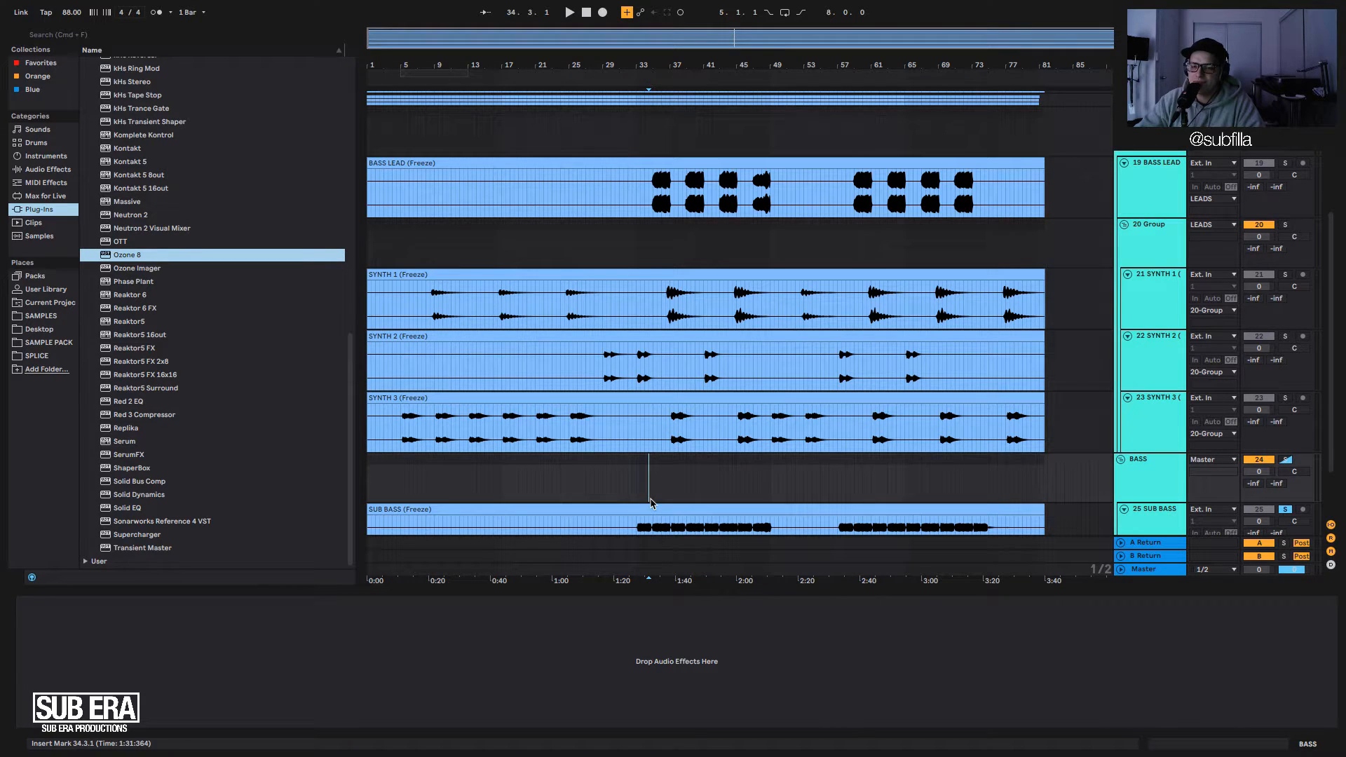
key("space")
scroll(1137, 451, "down", 2)
left_click(1137, 451)
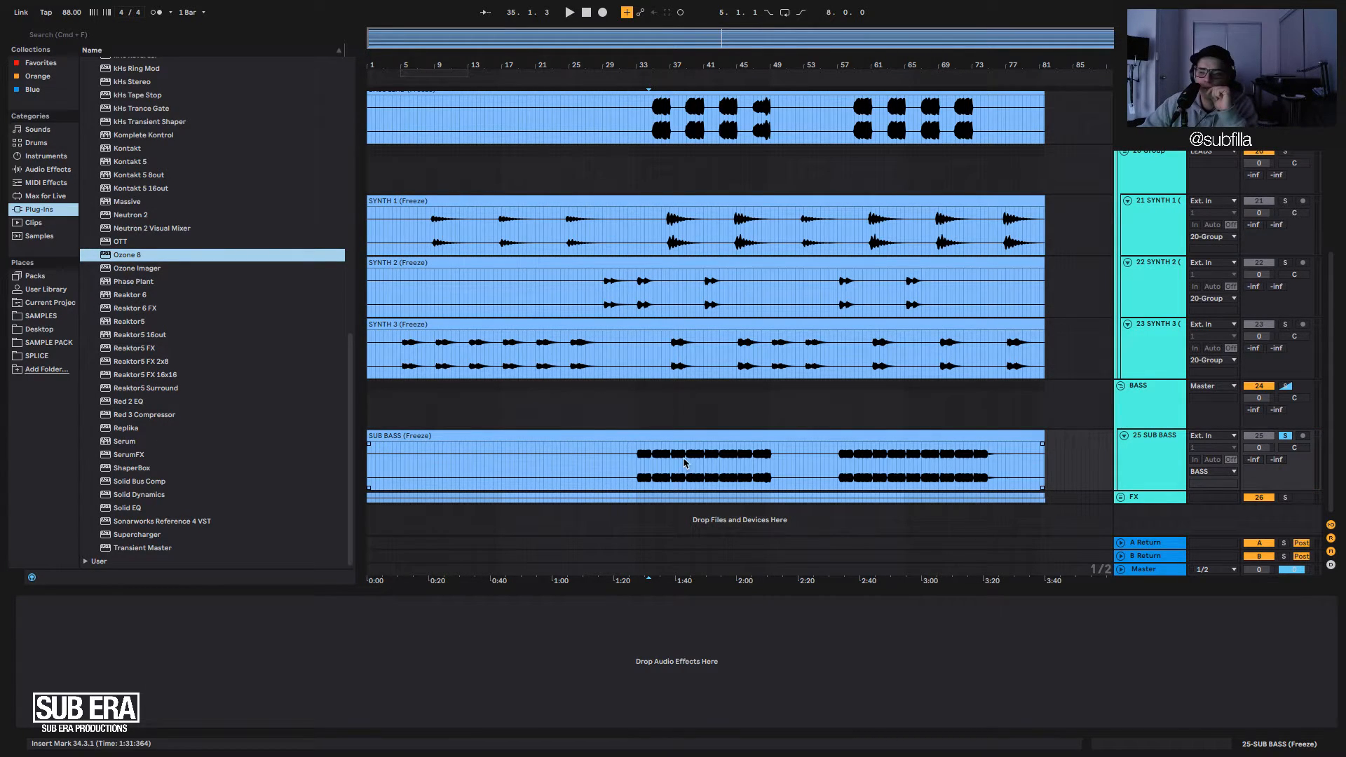
Expand the FX group and solo it in place of the SUB BASS.
left_click(1121, 498)
scroll(1150, 421, "down", 3)
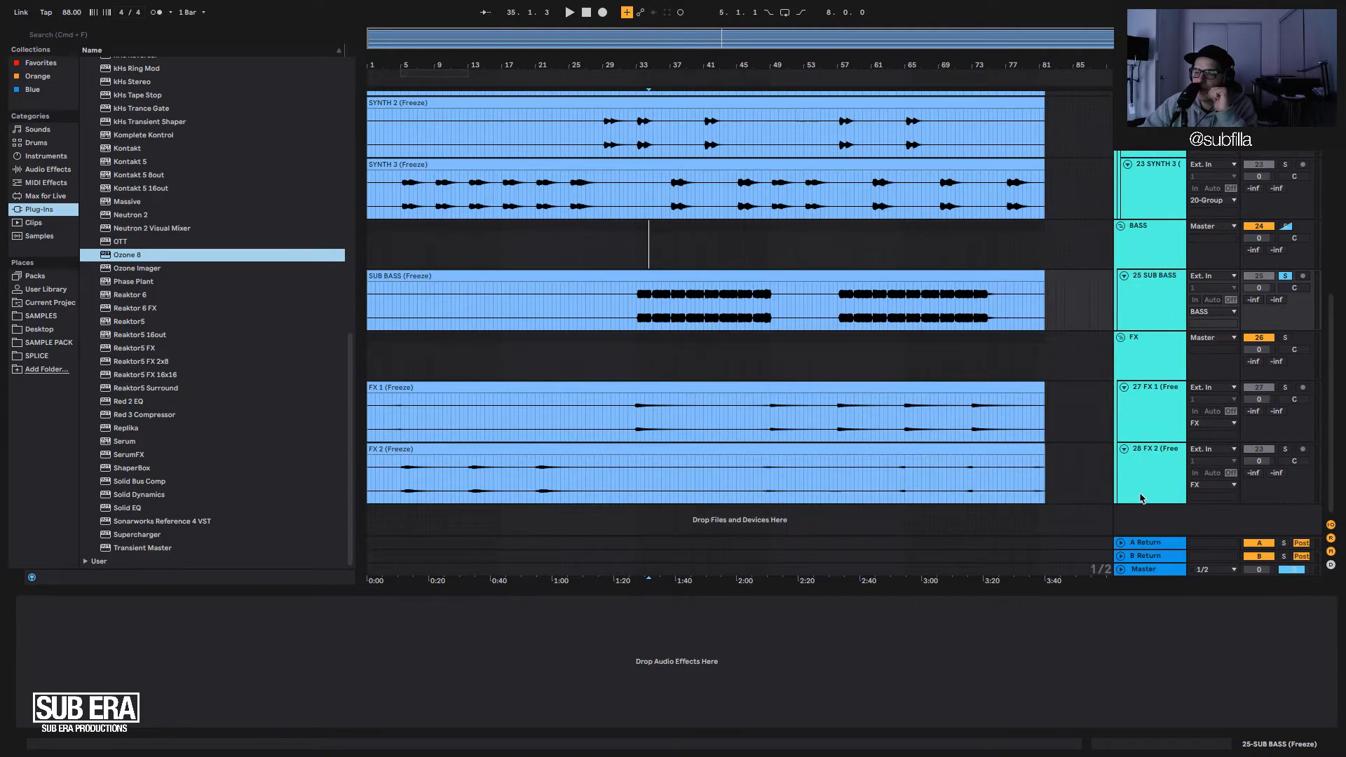
left_click(1285, 338)
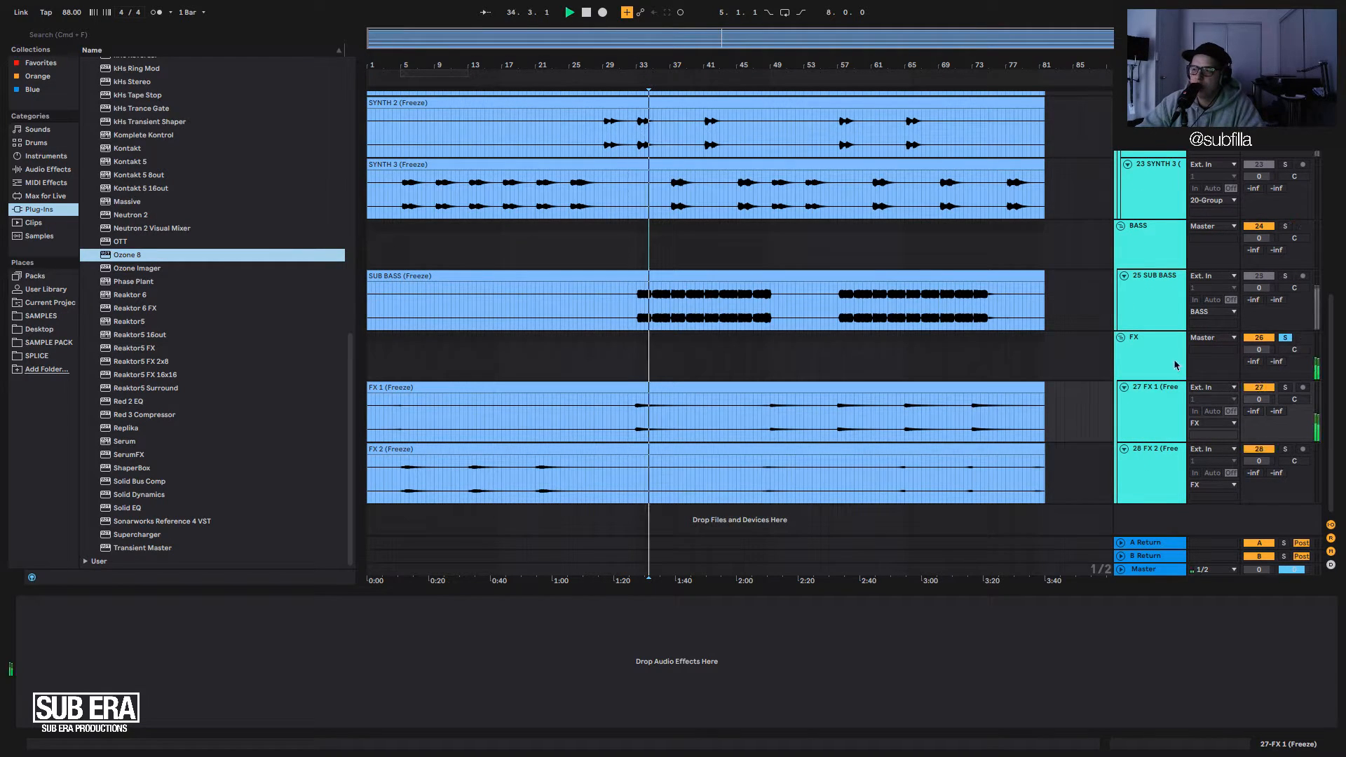
Load Ozone 8 on the FX group, replace its Equalizer, Dynamics and Maximizer with a Dynamic EQ, and set it to Digital.
left_click(1161, 358)
left_click(150, 255)
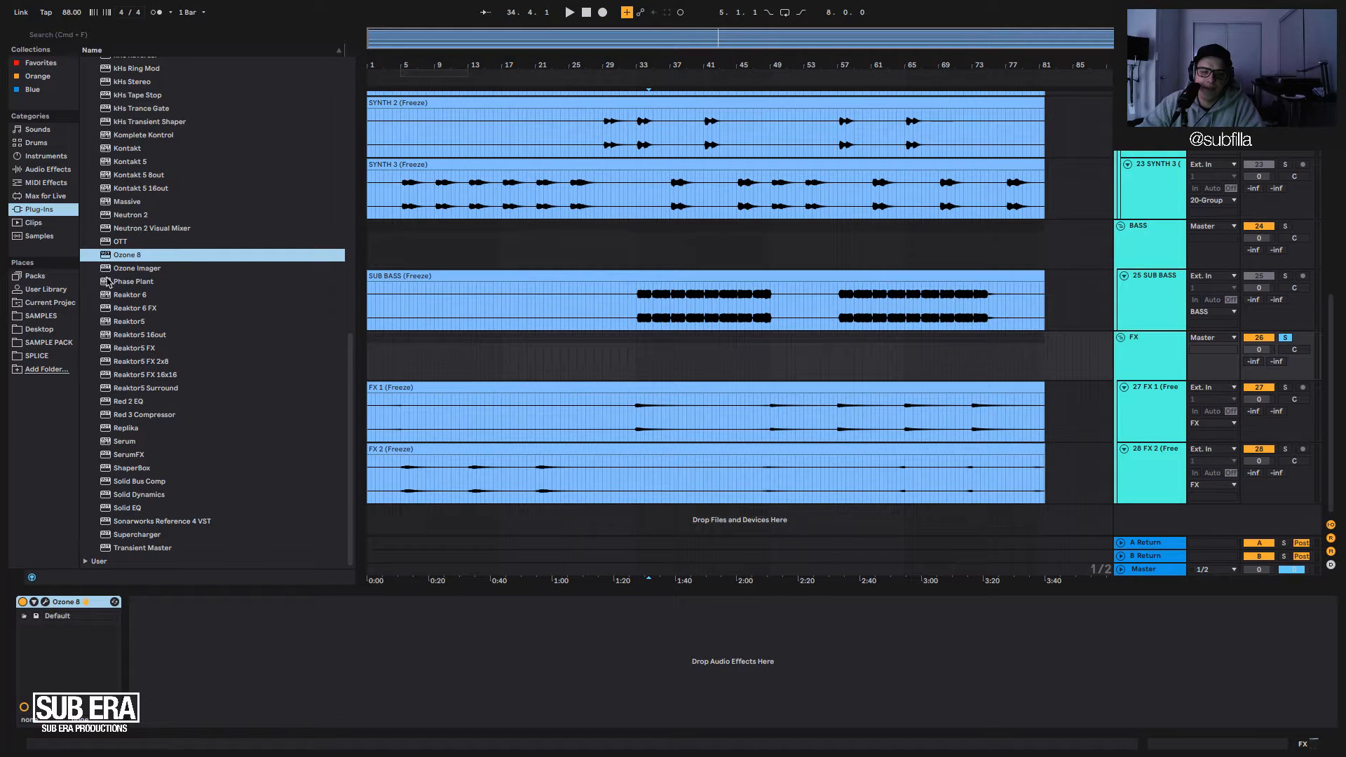
left_click(45, 602)
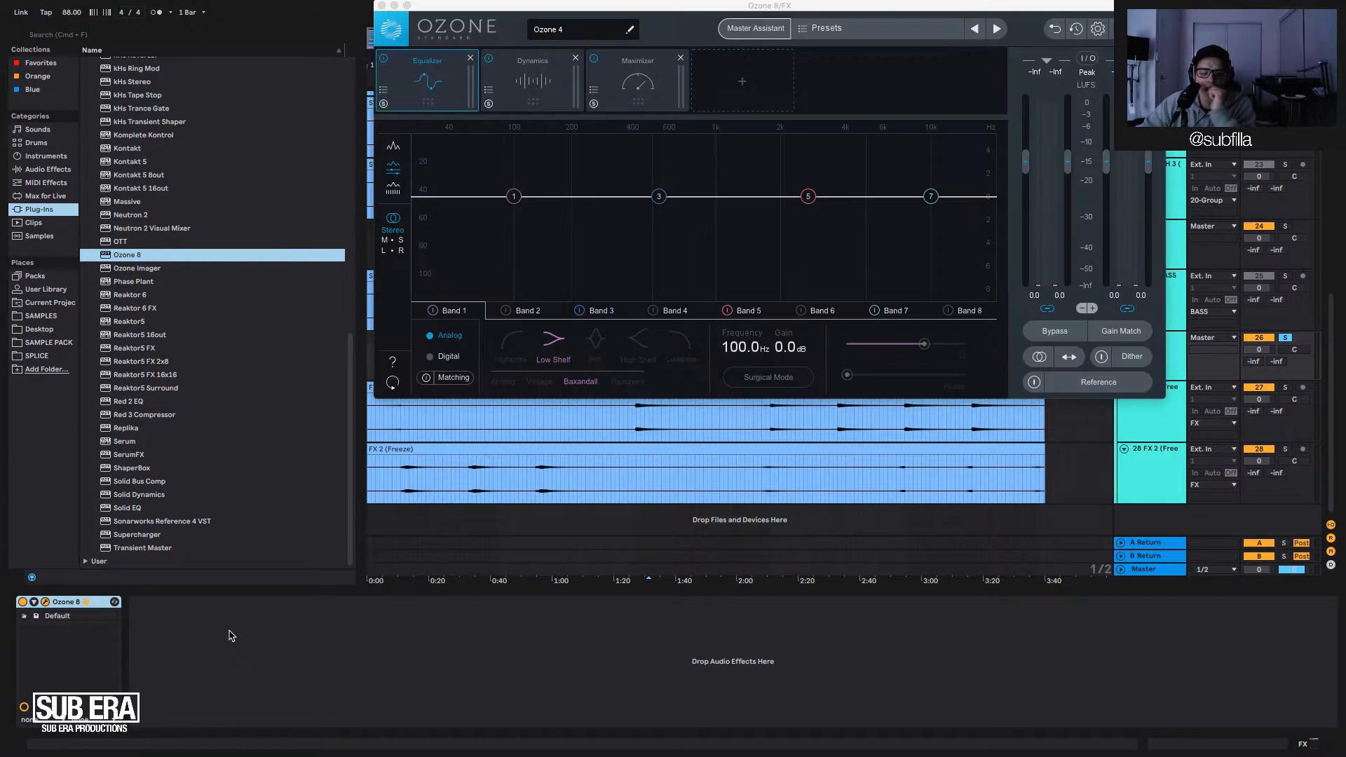
left_click(472, 60)
left_click(471, 61)
left_click(470, 60)
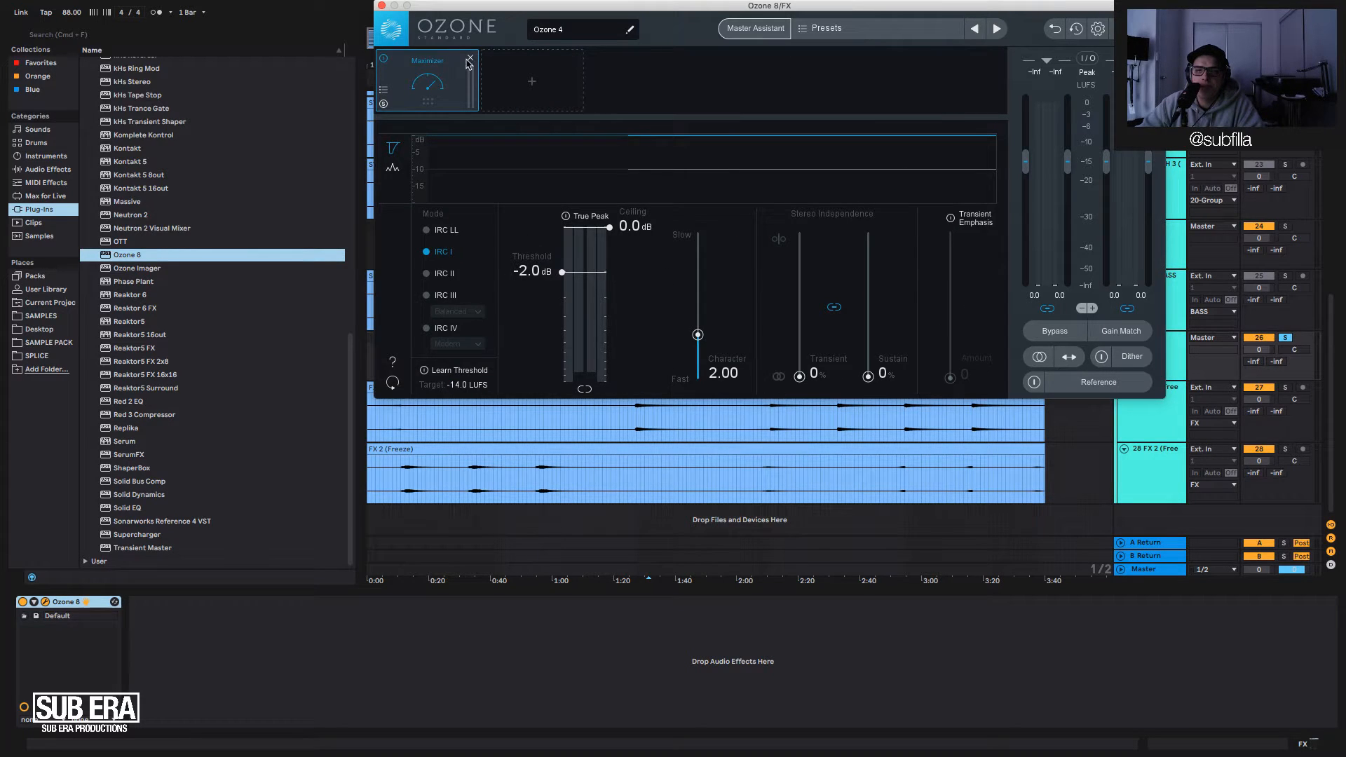
left_click(470, 61)
left_click(761, 193)
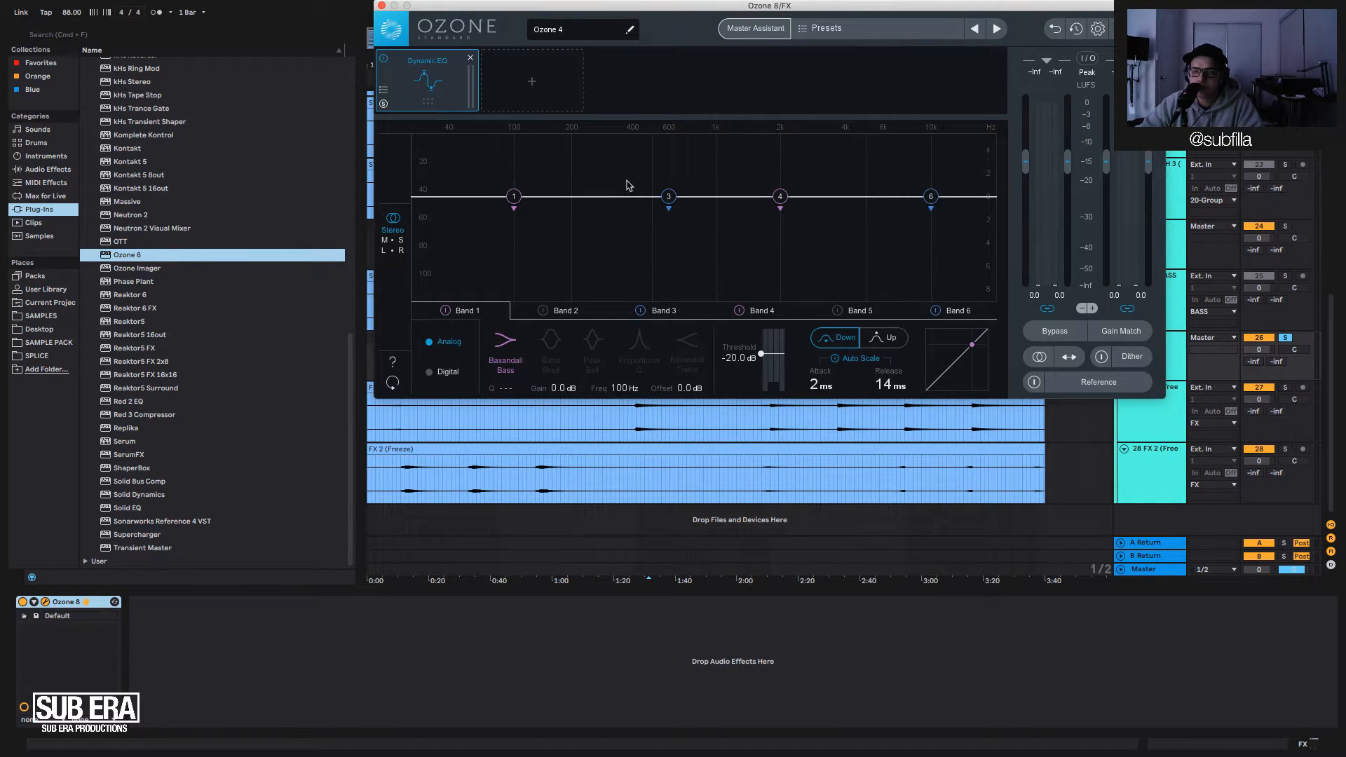
left_click(446, 372)
In mid/side mode, set side band 1 to about -9.0 dB at 2.00 kHz with -65.5 dB threshold, 15 ms attack and 57 ms release.
key("space")
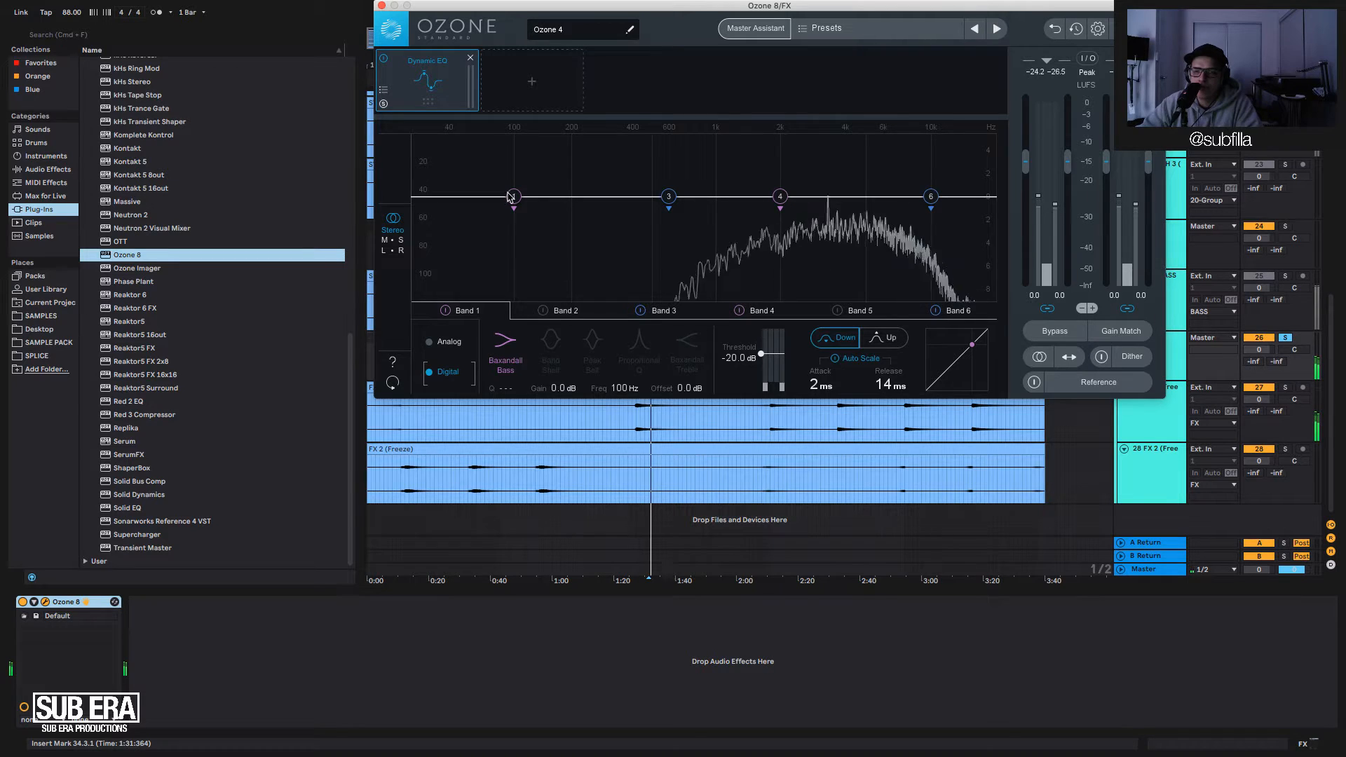
left_click(392, 240)
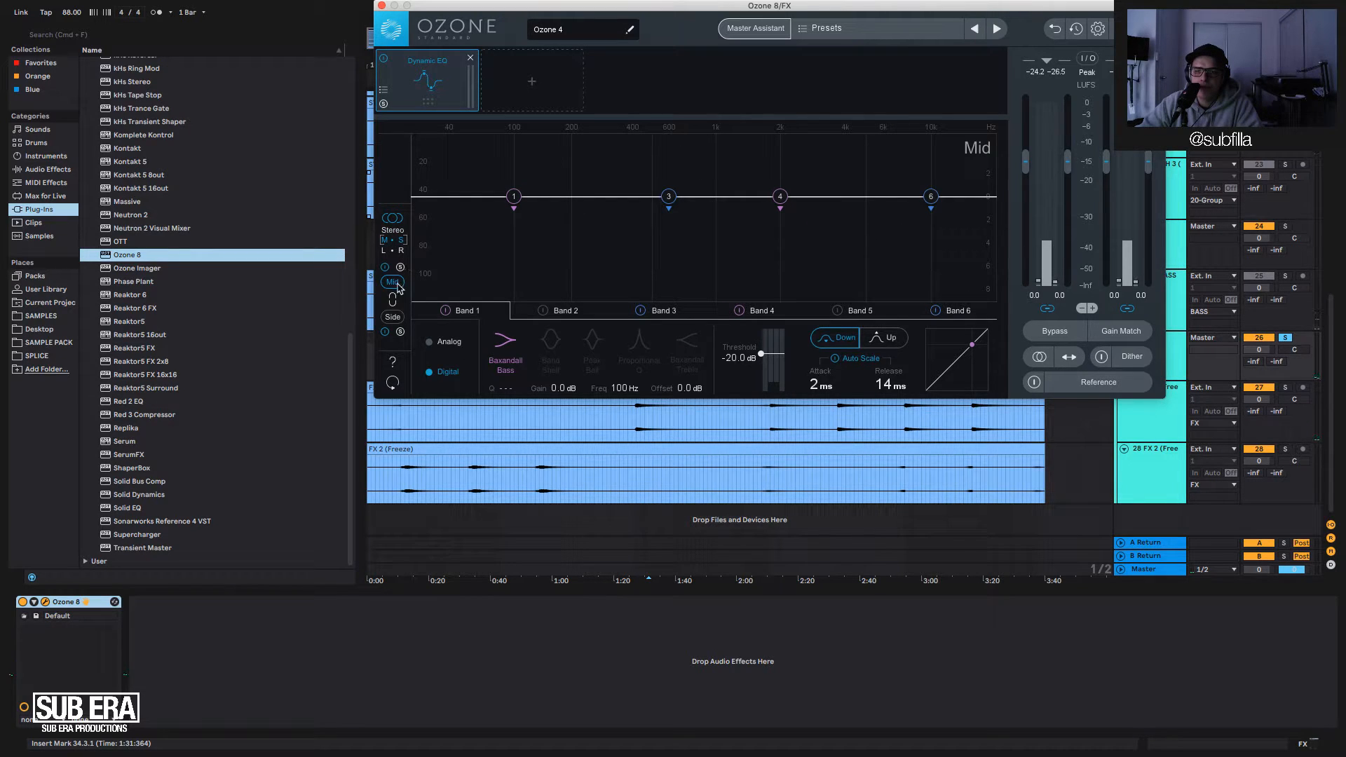
left_click(393, 317)
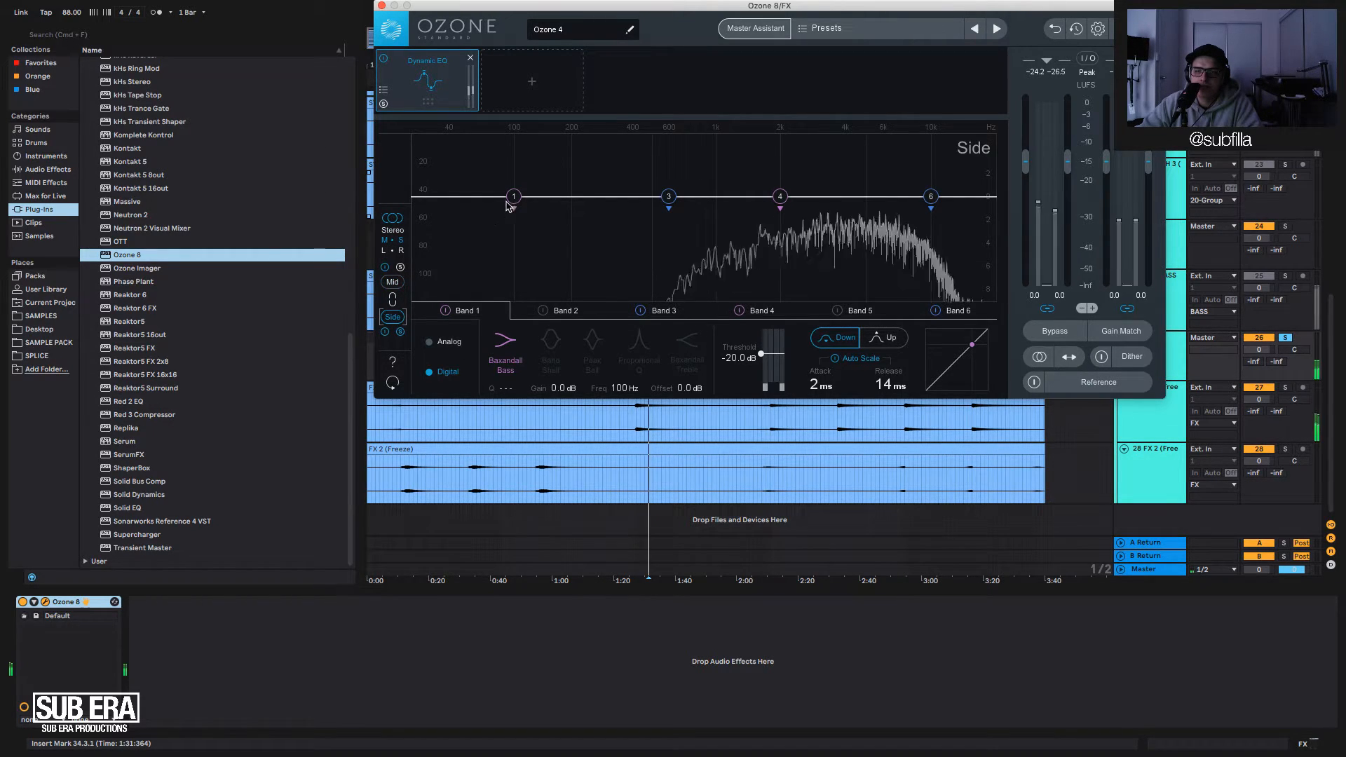
left_click_drag(514, 196, 897, 390)
key("space")
scroll(895, 391, "down", 3)
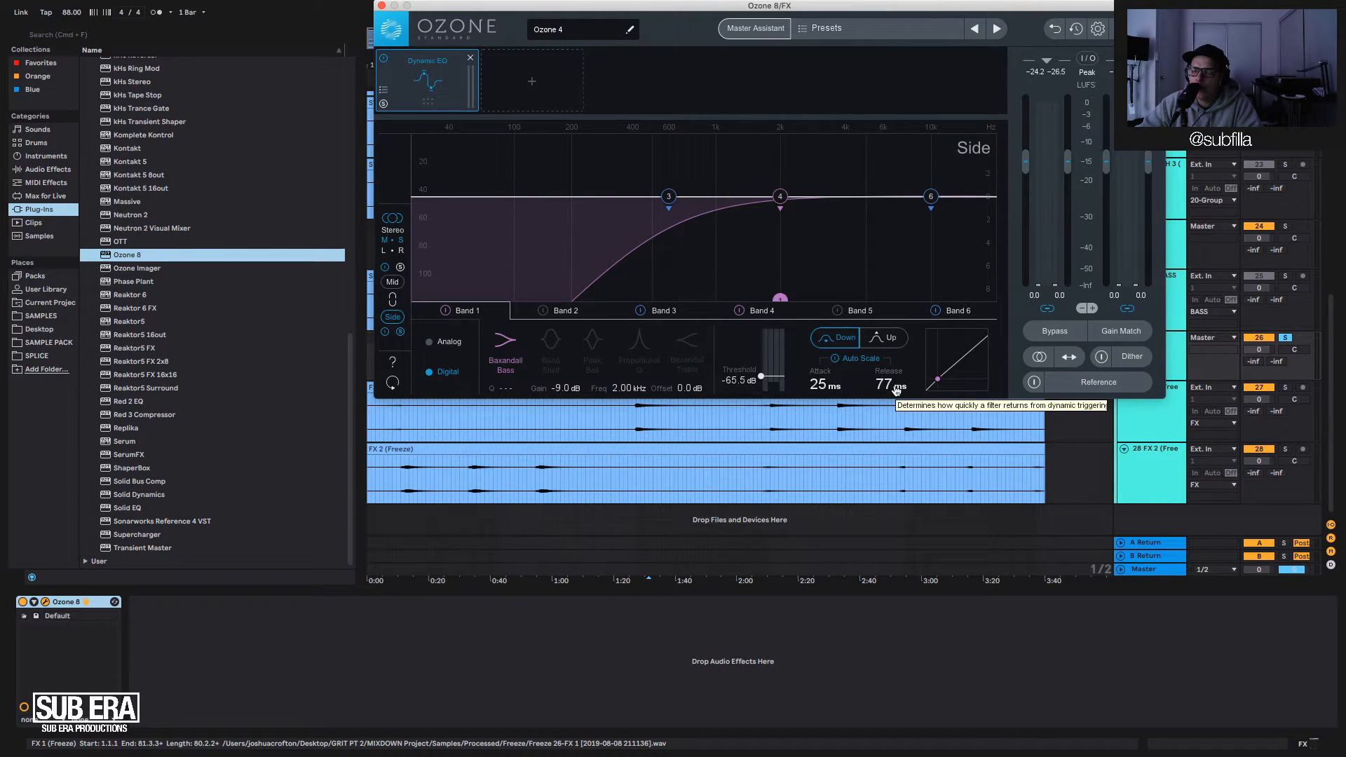
scroll(898, 390, "up", 2)
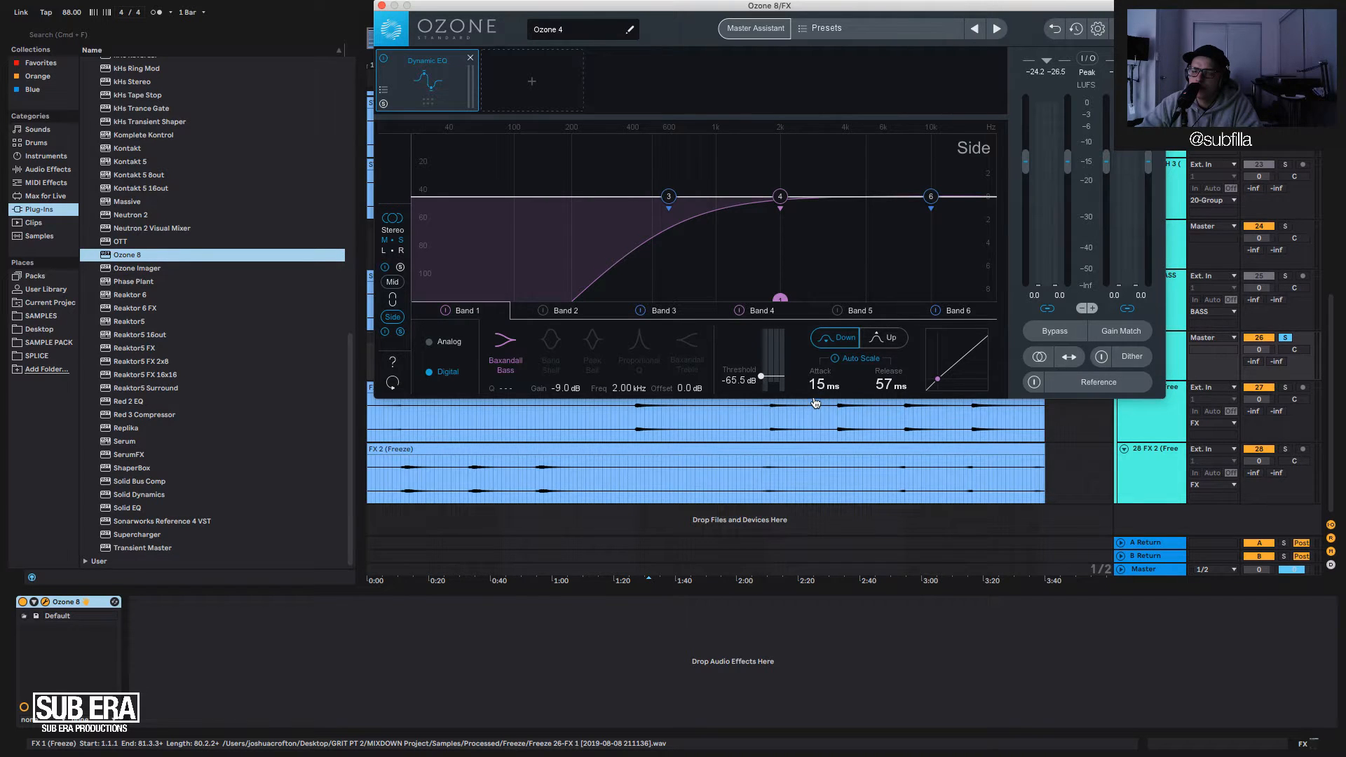
key("space")
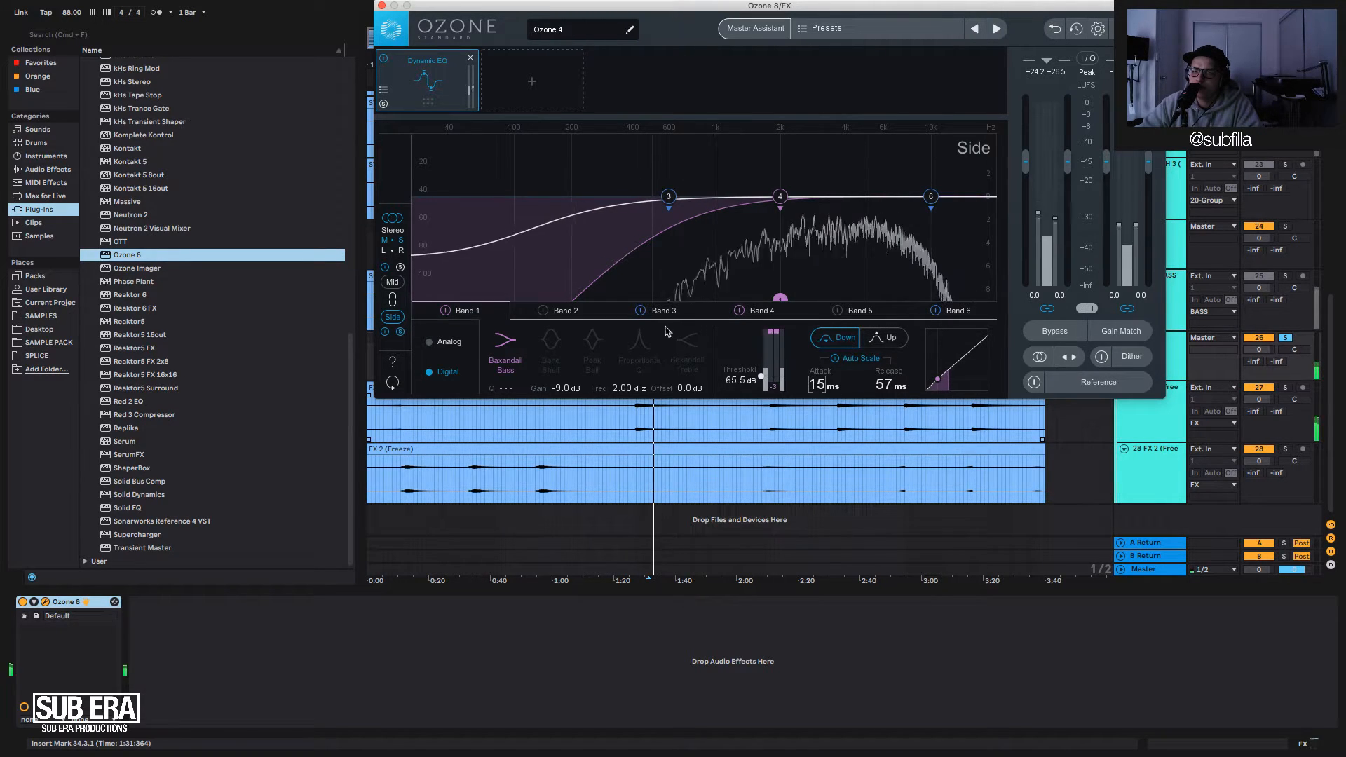
key("space")
Raise side band 6 to about 1.3 dB at 5.57 kHz in Up mode with -74.6 dB threshold, 17 ms attack and 56 ms release.
left_click_drag(931, 196, 877, 182)
left_click(885, 337)
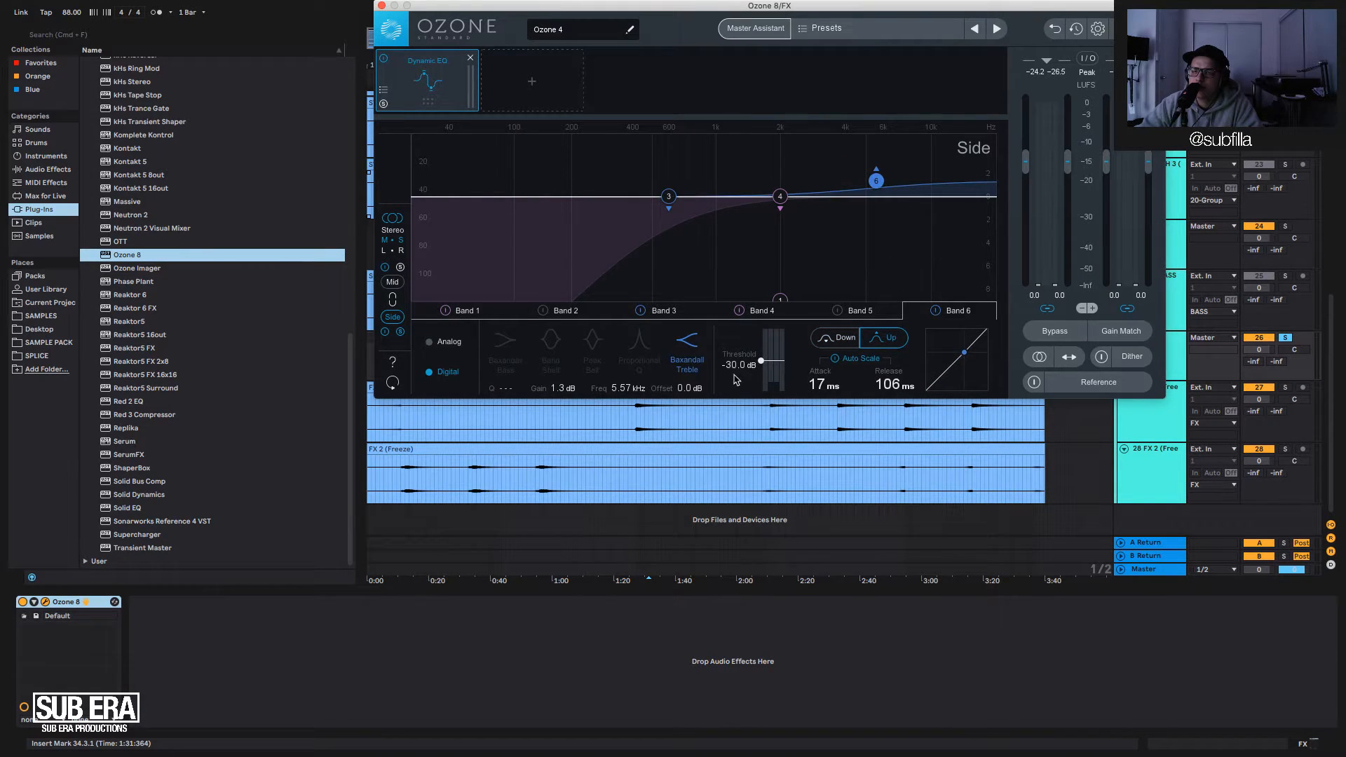
key("space")
left_click_drag(758, 360, 891, 393)
left_click_drag(762, 376, 763, 381)
key("space")
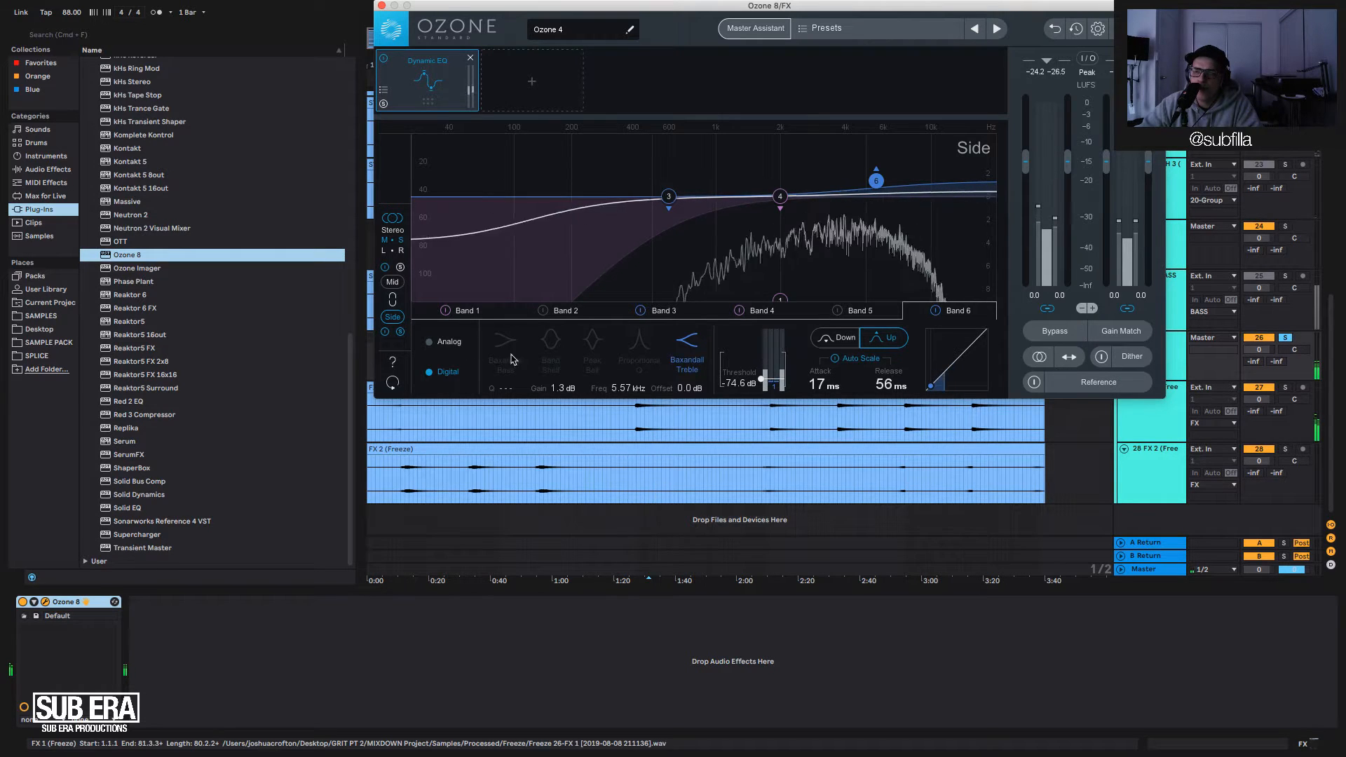
key("space")
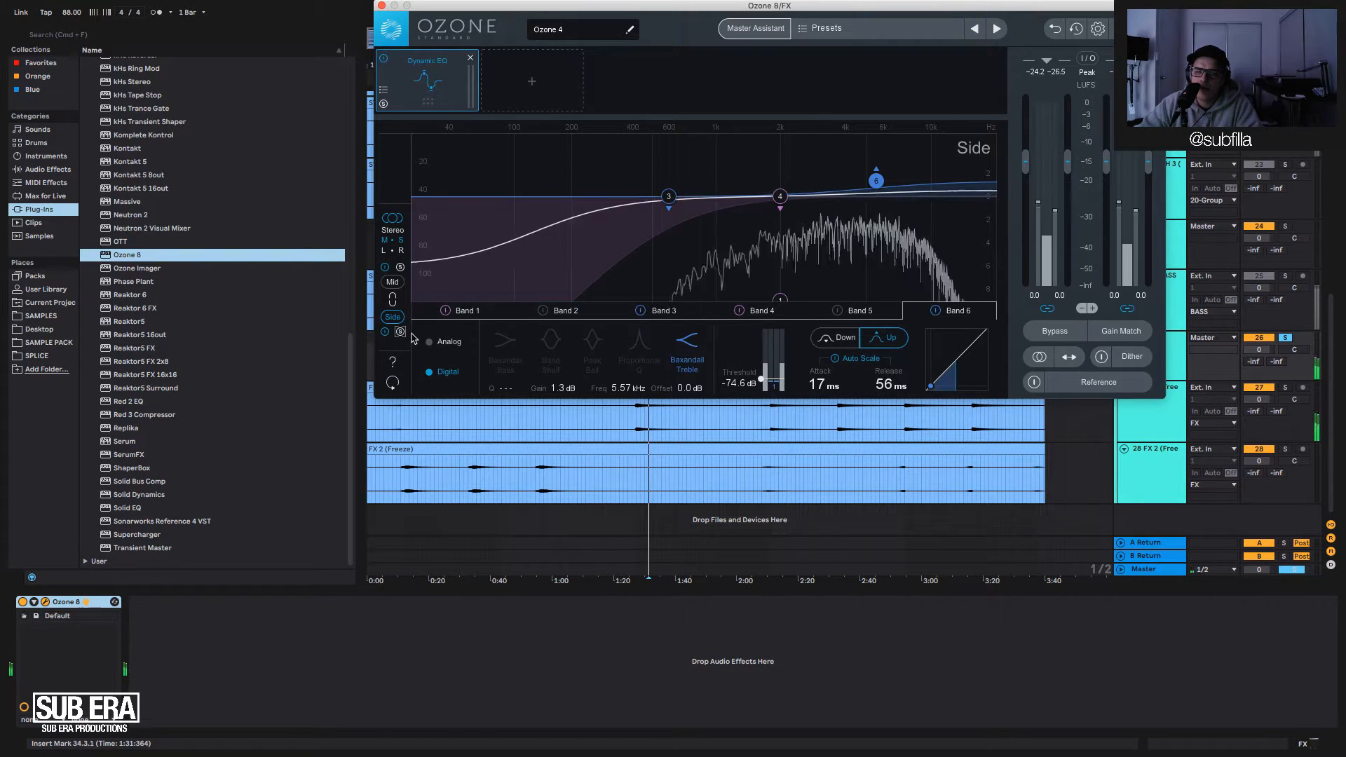
Close the FX group's Ozone window and collapse the LEADS, BASS and FX groups.
left_click(381, 5)
mouse_move(608, 743)
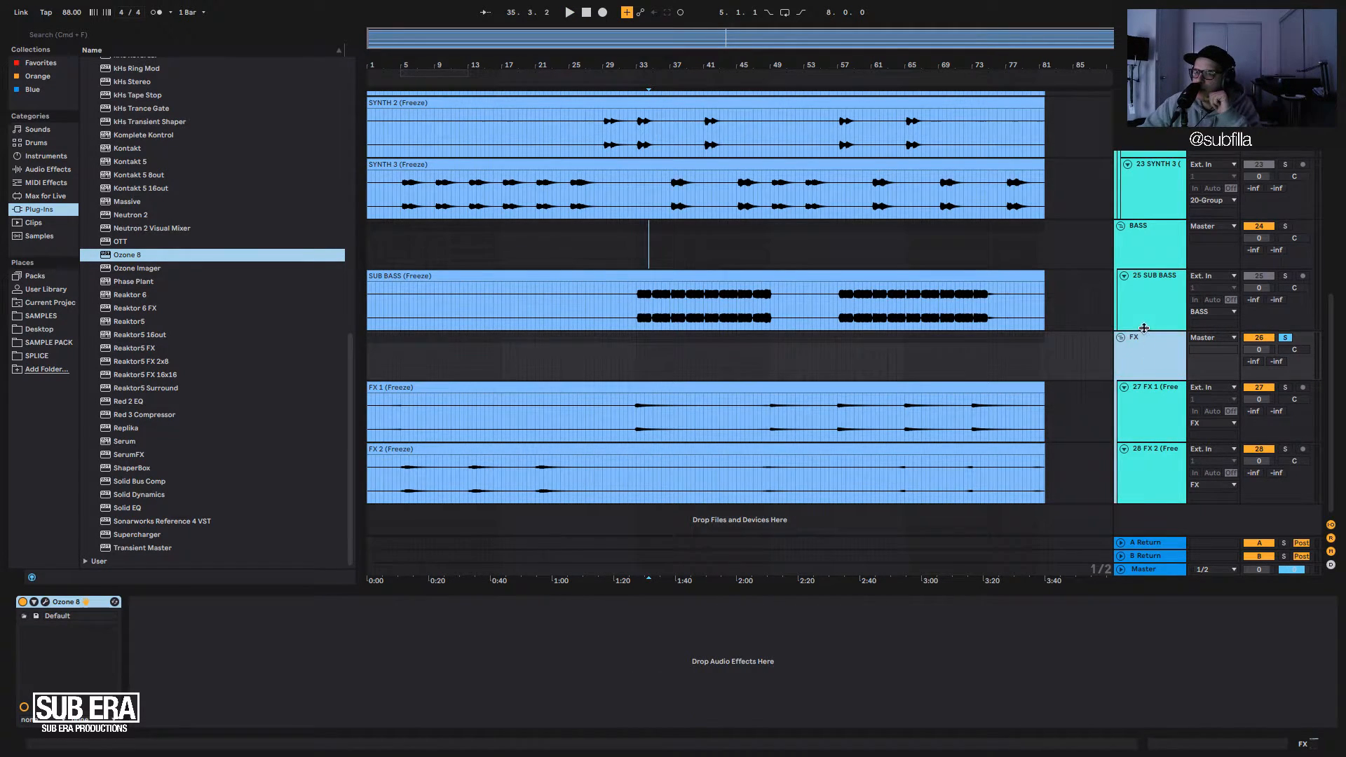
scroll(1144, 330, "up", 10)
left_click(1120, 200)
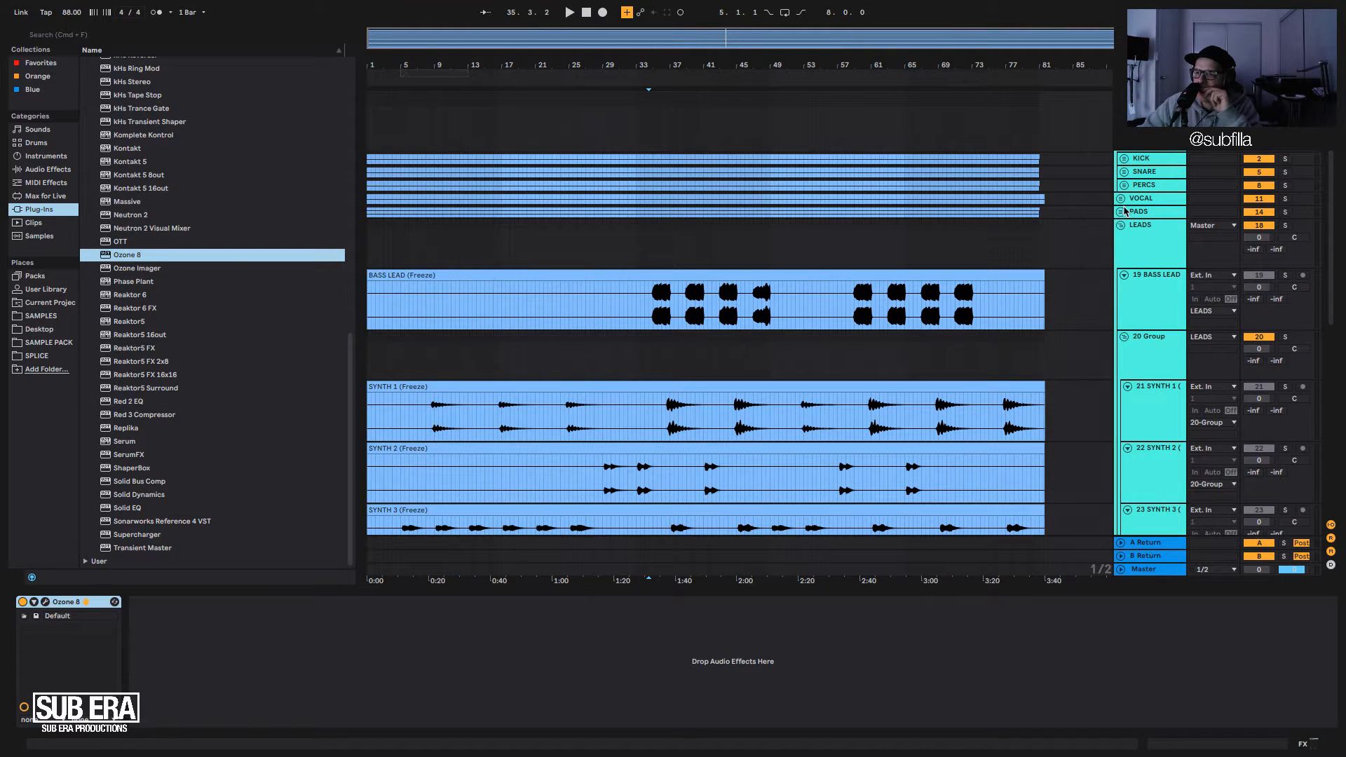
left_click(1121, 225)
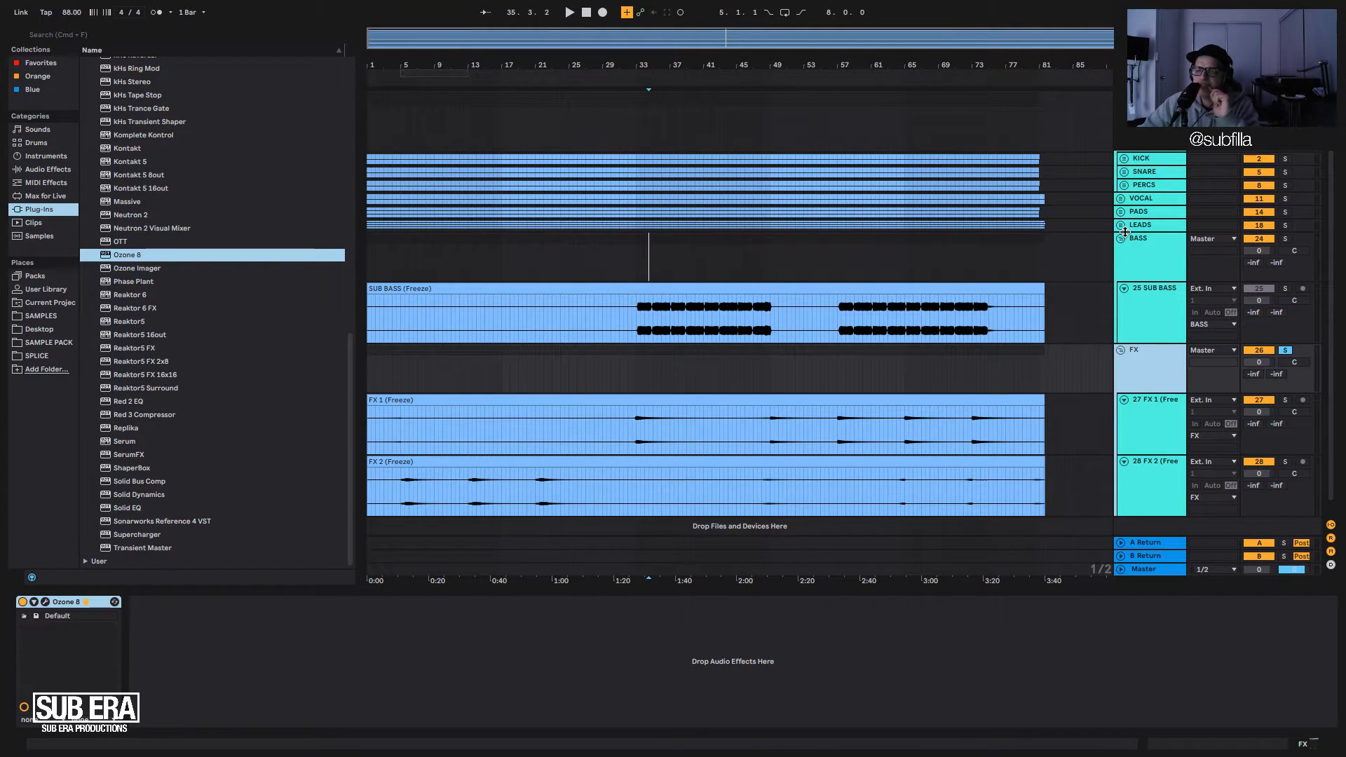
left_click(1122, 239)
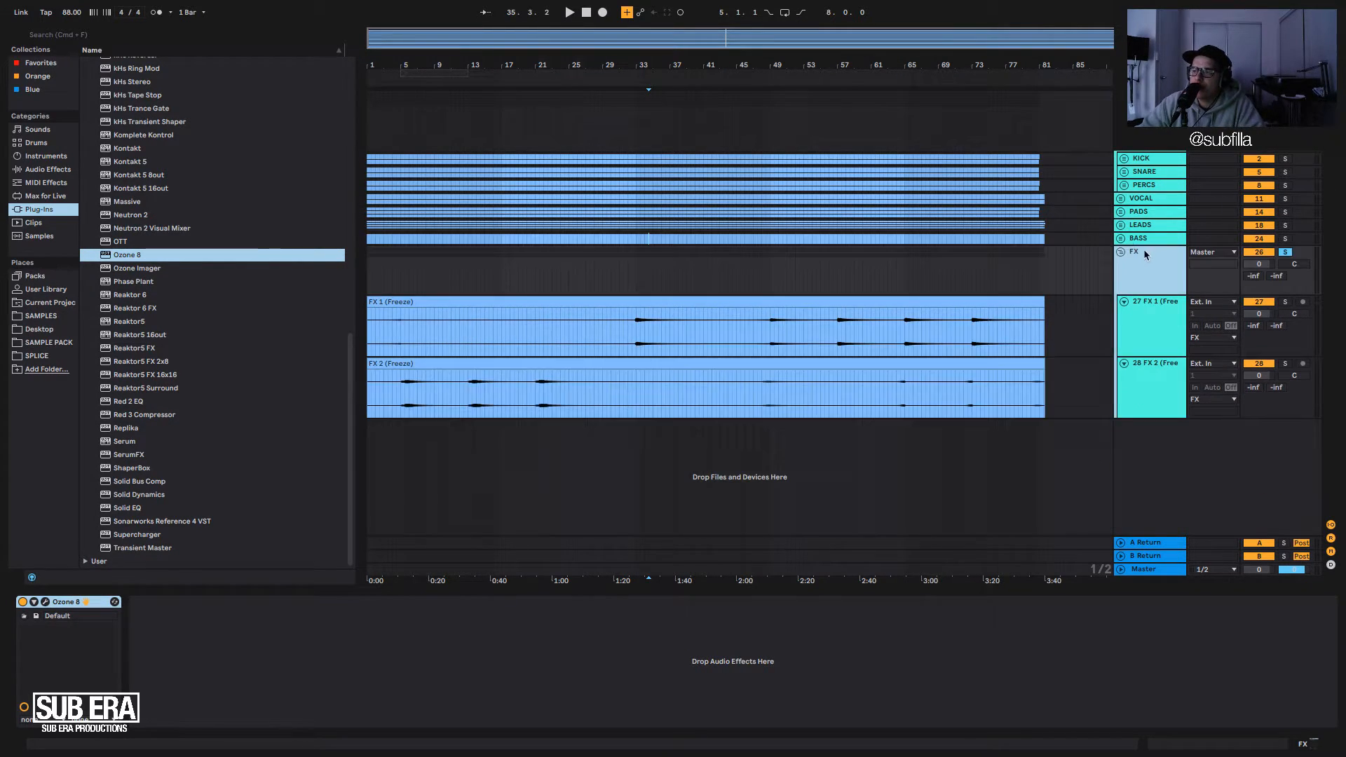
left_click(1121, 253)
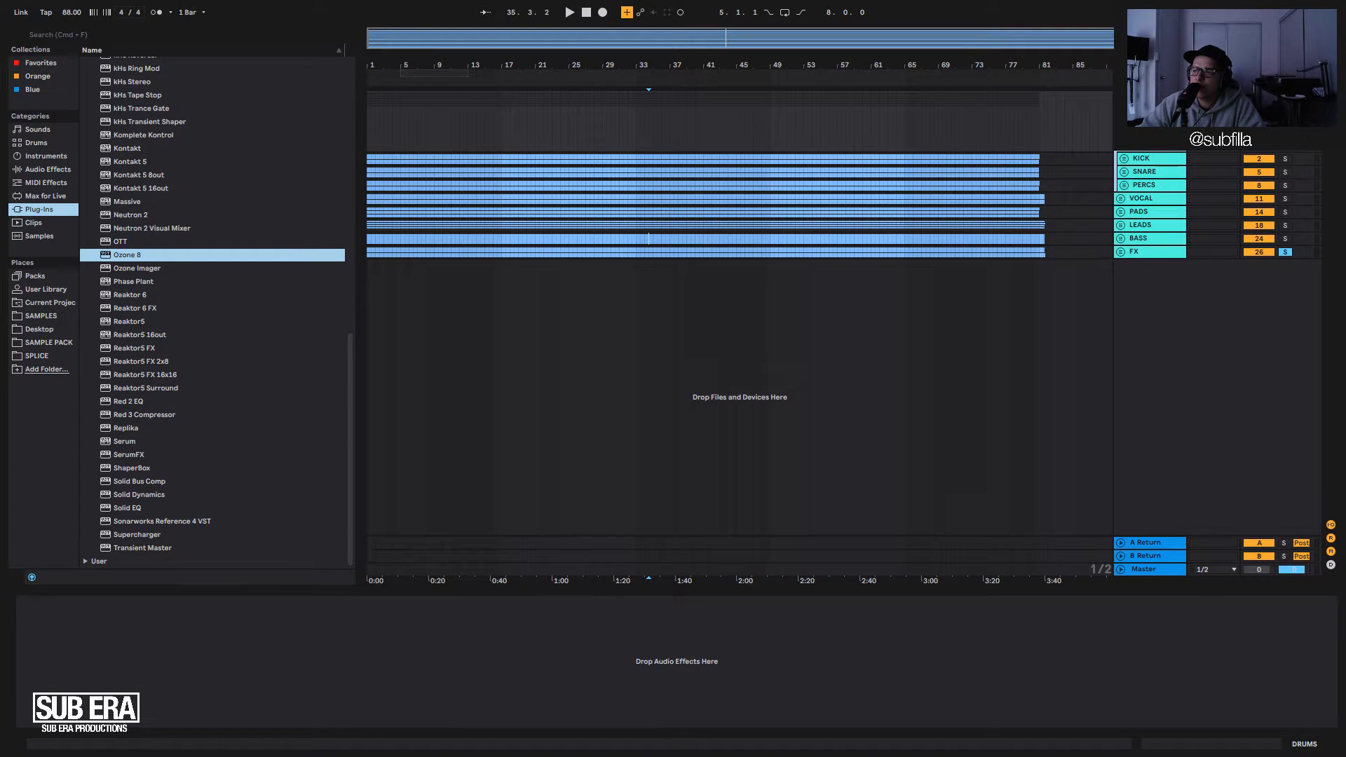
Expand the SNARE group inside DRUMS and start playback from about bar 34.
left_click(1140, 177)
left_click(1124, 172)
key("space")
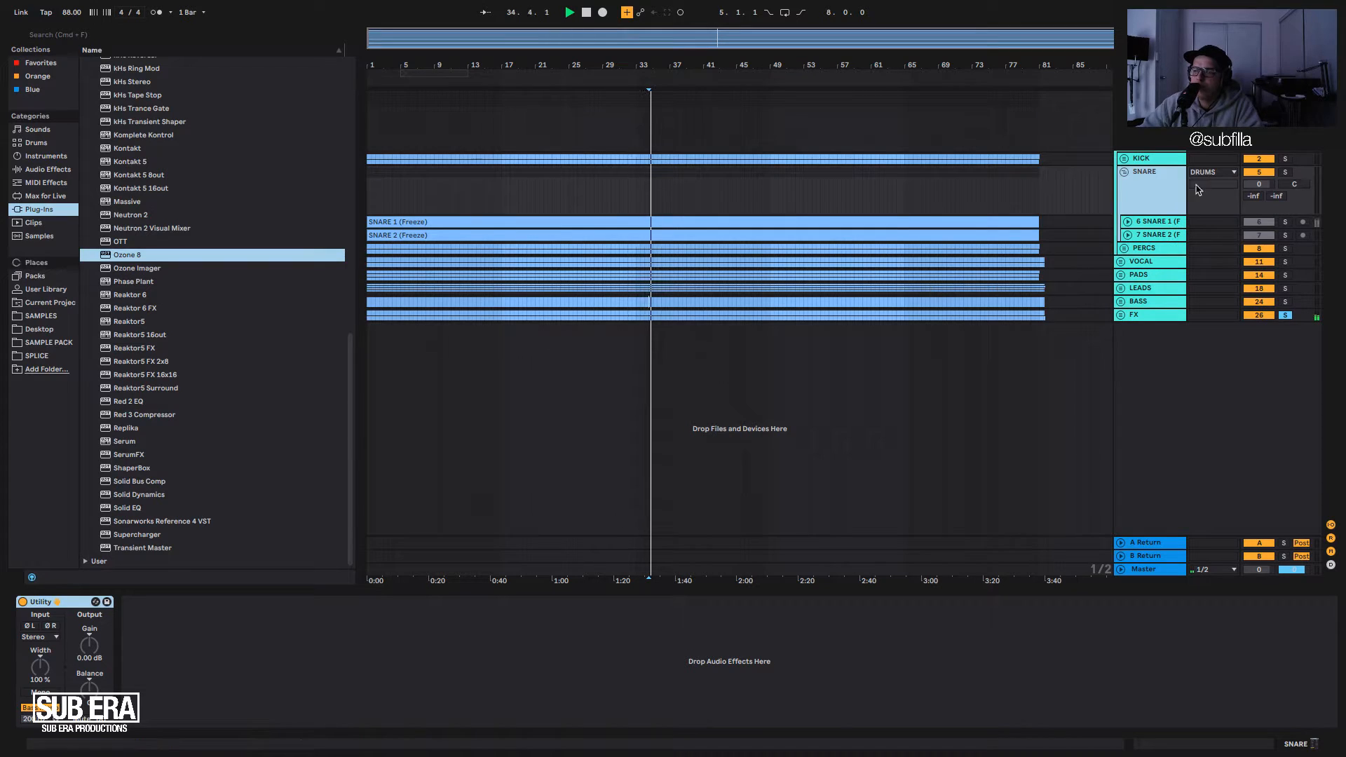
Expand the VOCAL group, play from about bar 24 and take the FX group out of solo.
left_click(1121, 262)
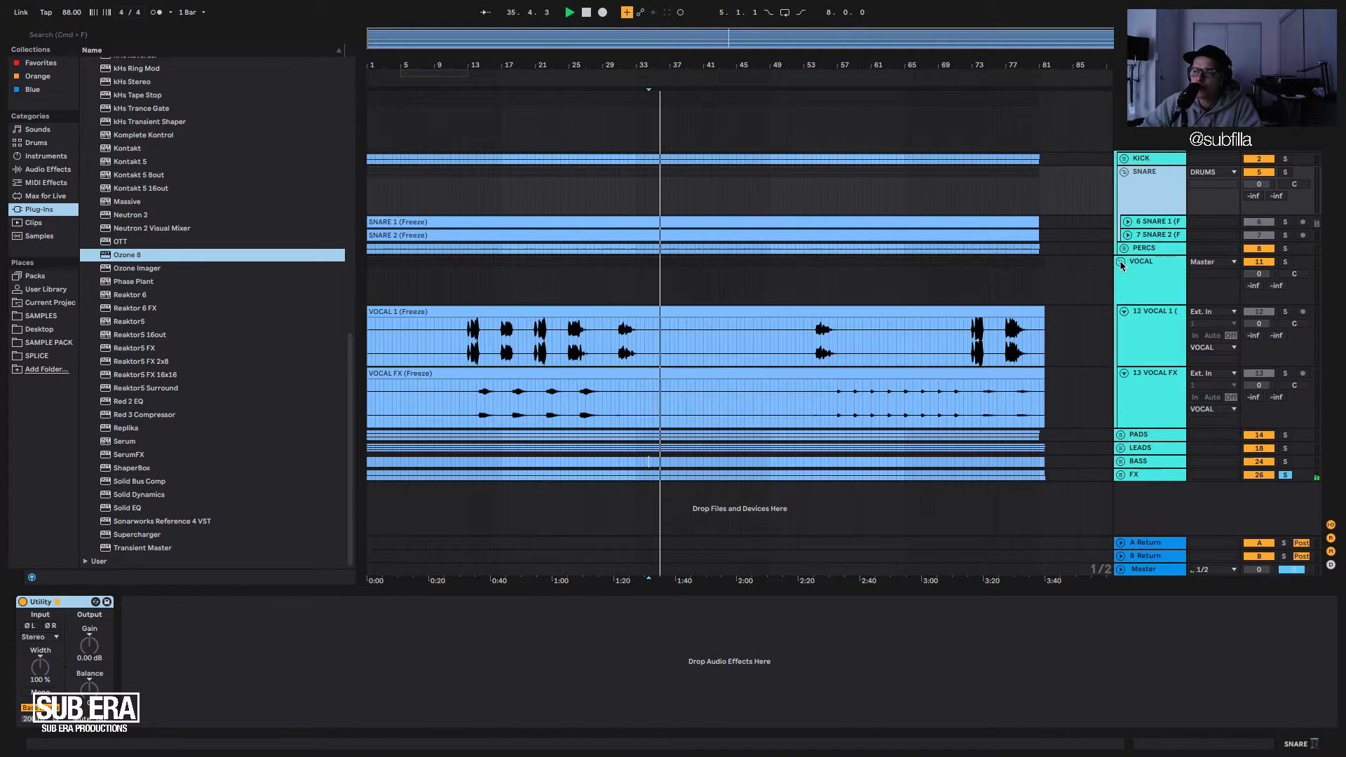
left_click(565, 338)
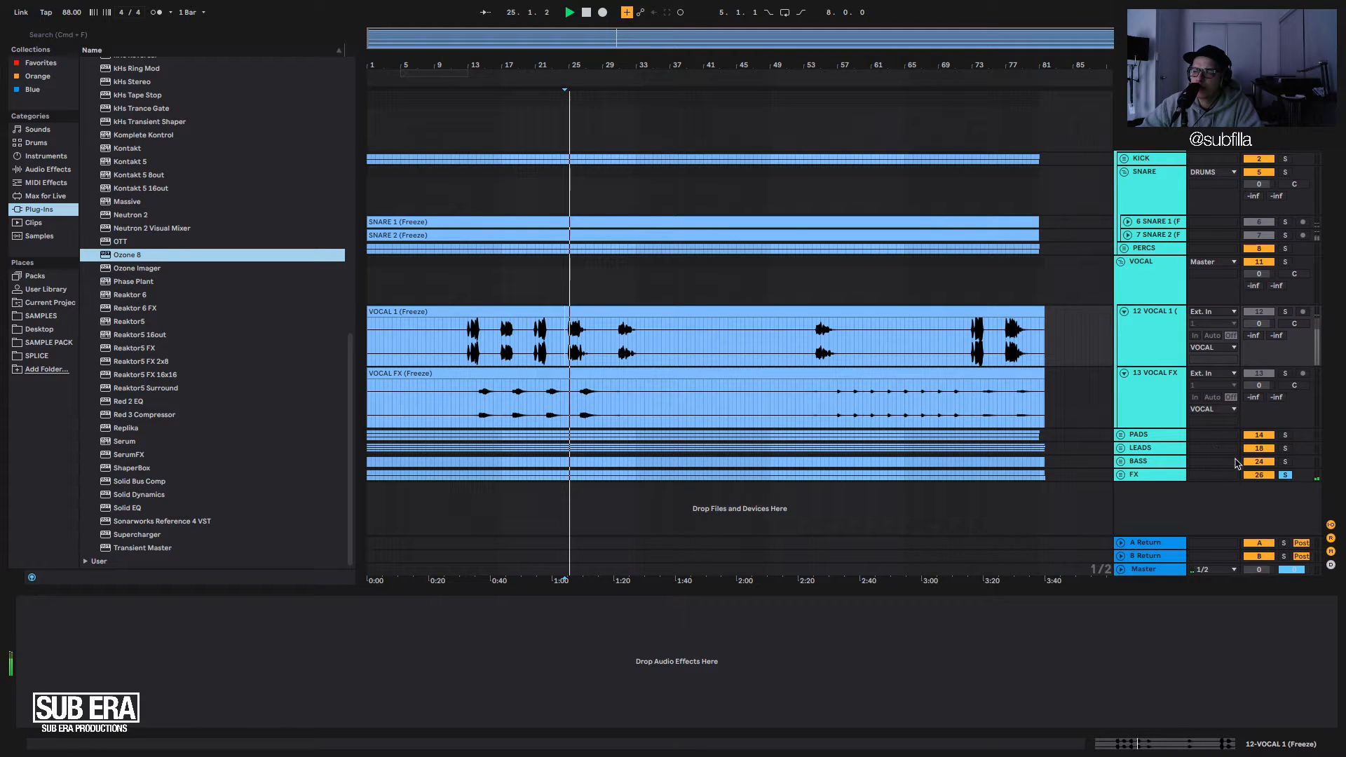
left_click(1286, 476)
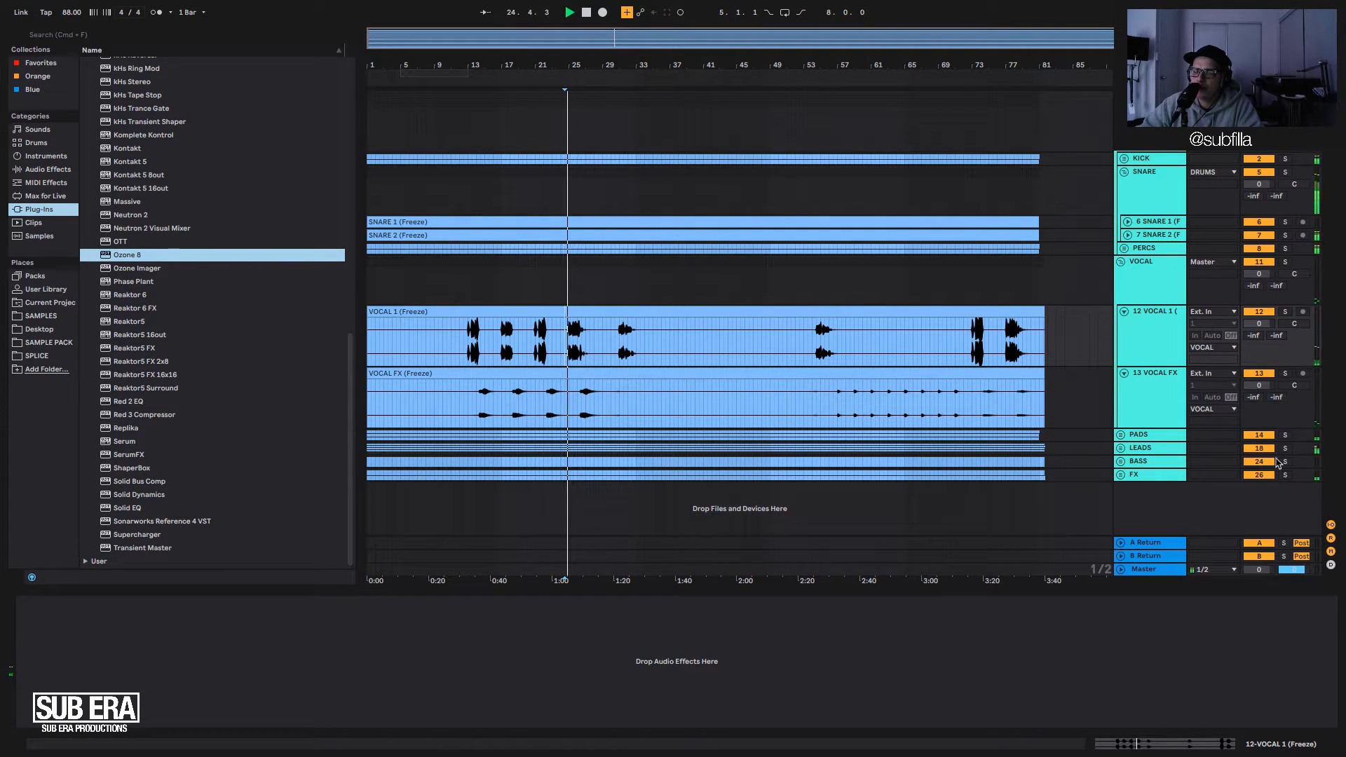
left_click(1153, 205)
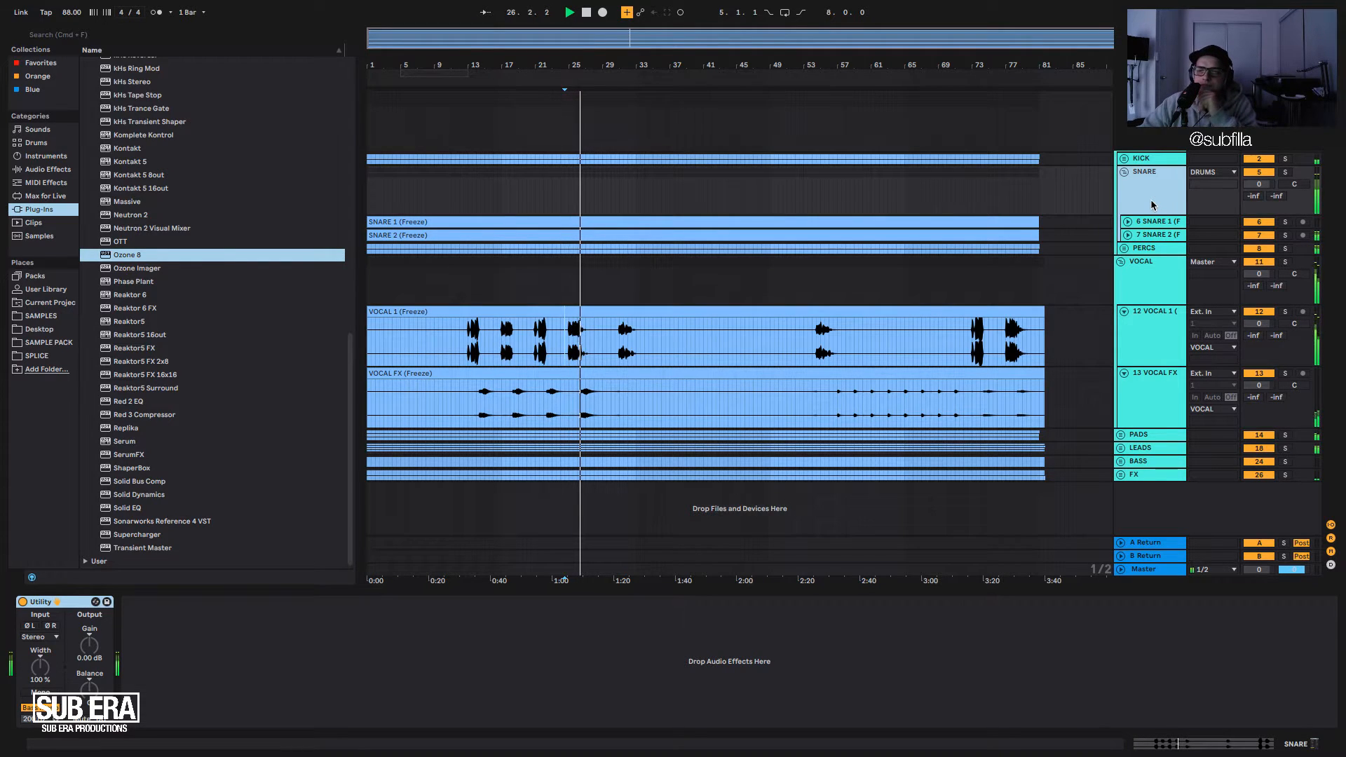
Solo the PERCS group and audition it from about bar 24.
left_click(1148, 249)
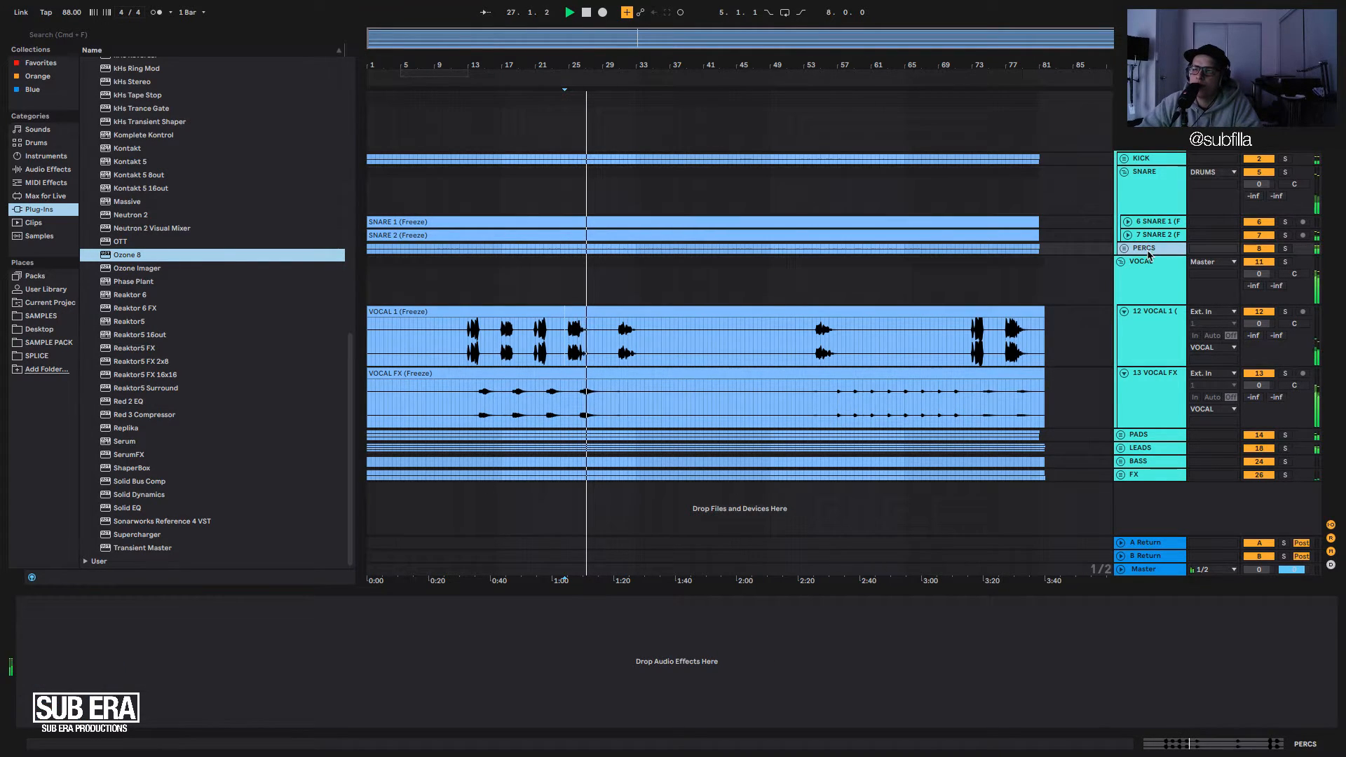
left_click(1285, 249)
key("space")
key("space")
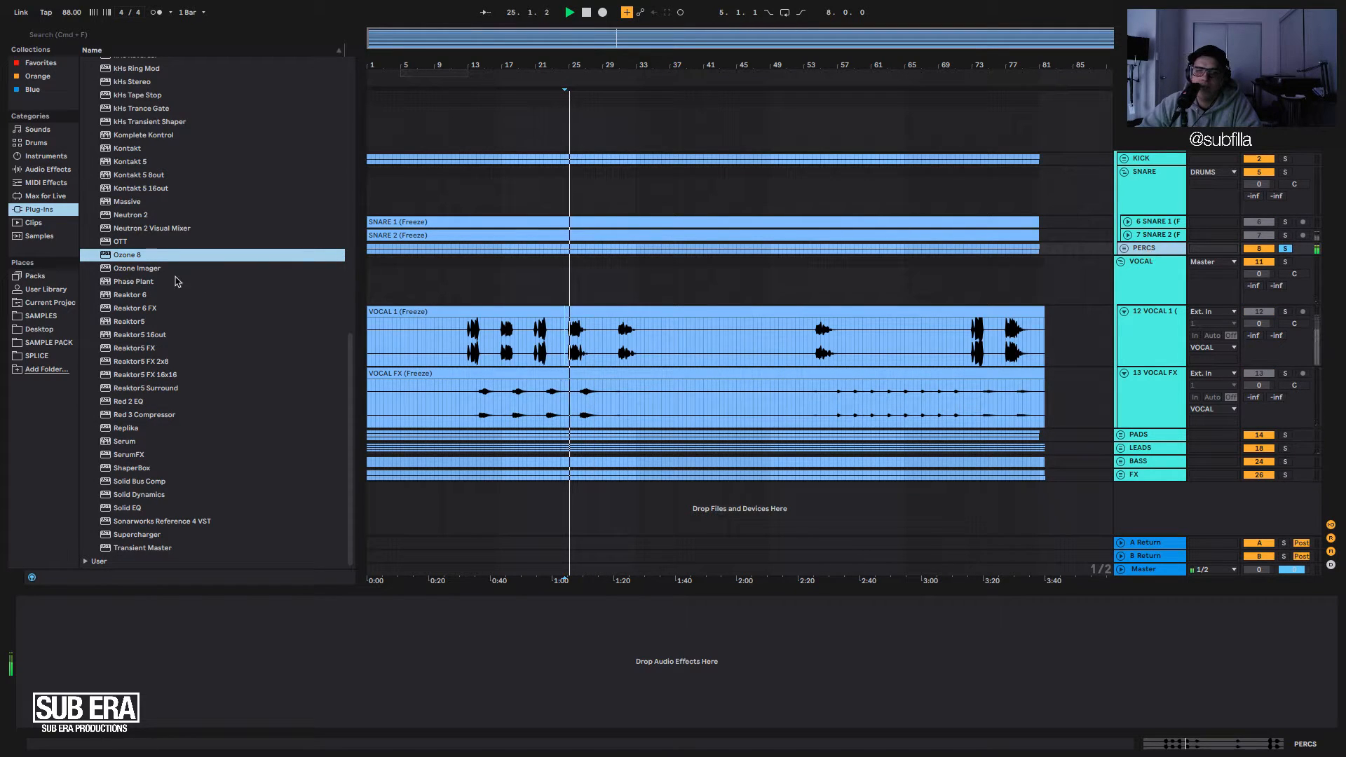
key("space")
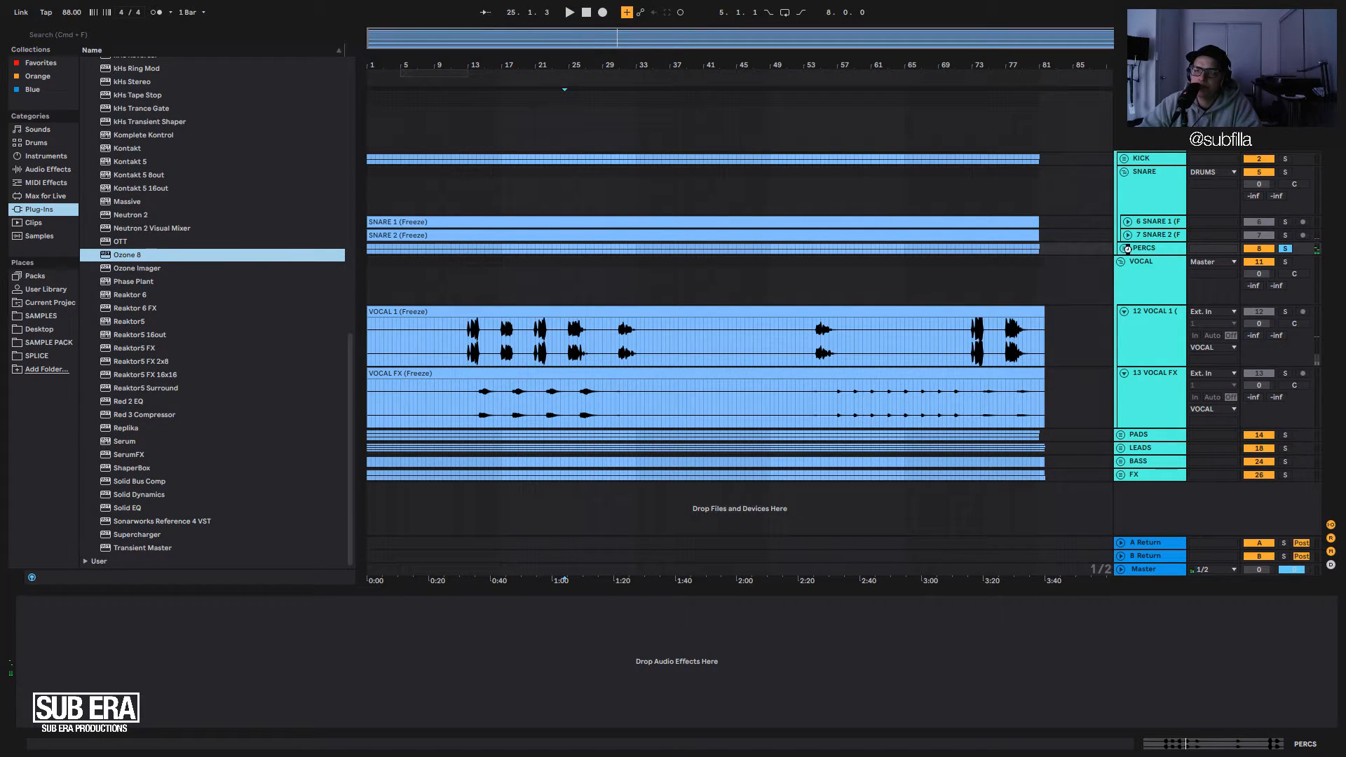
Add Ozone 8 to the PERCS group and replace its Equalizer, Dynamics and Maximizer modules with a Dynamic EQ.
left_click_drag(170, 585, 172, 617)
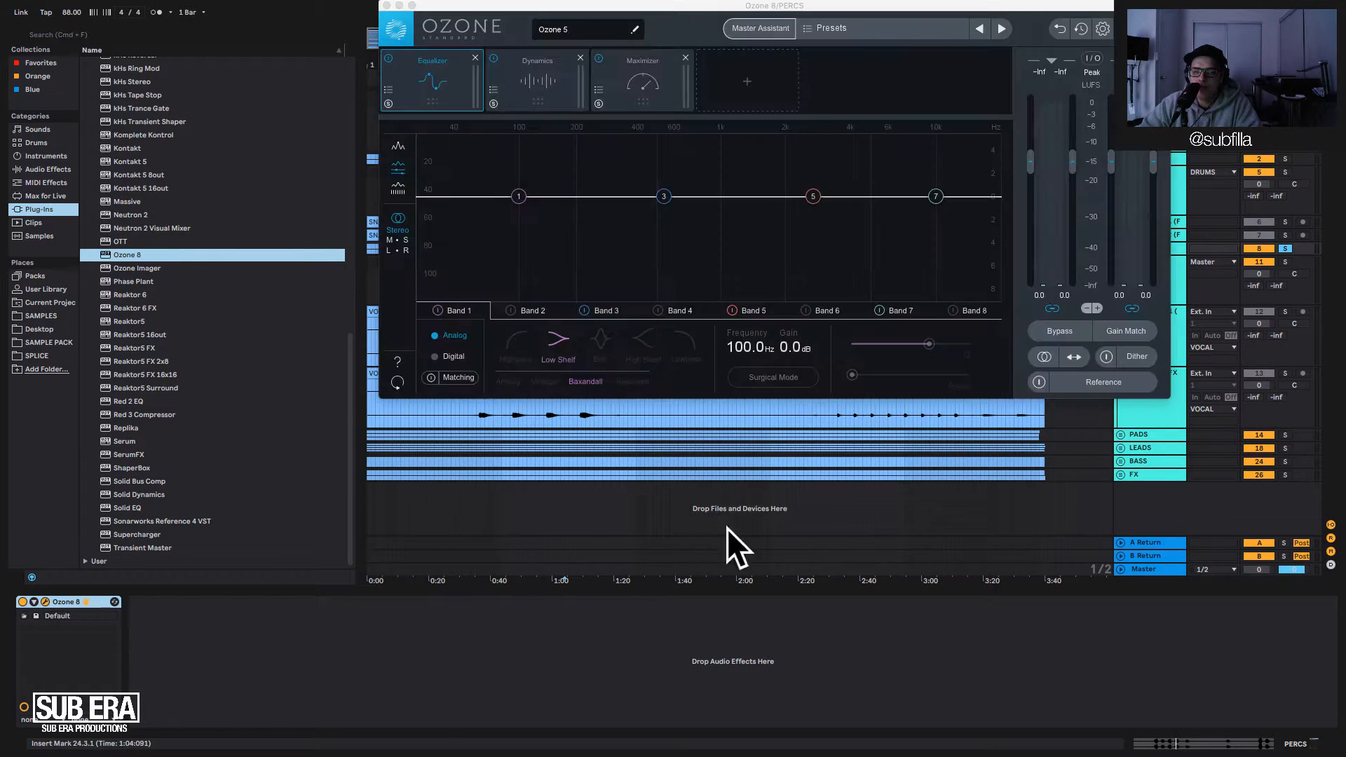
left_click(476, 58)
left_click(476, 58)
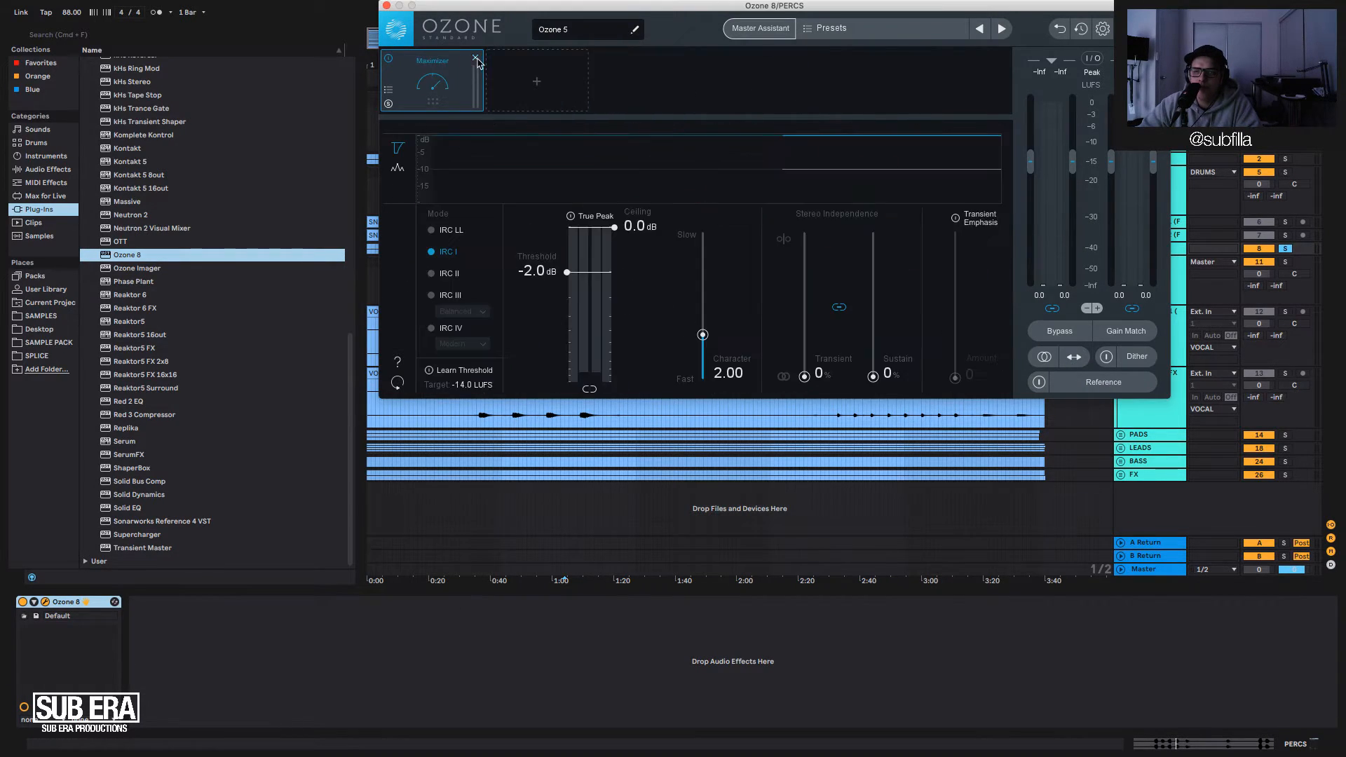
left_click(476, 58)
left_click(812, 203)
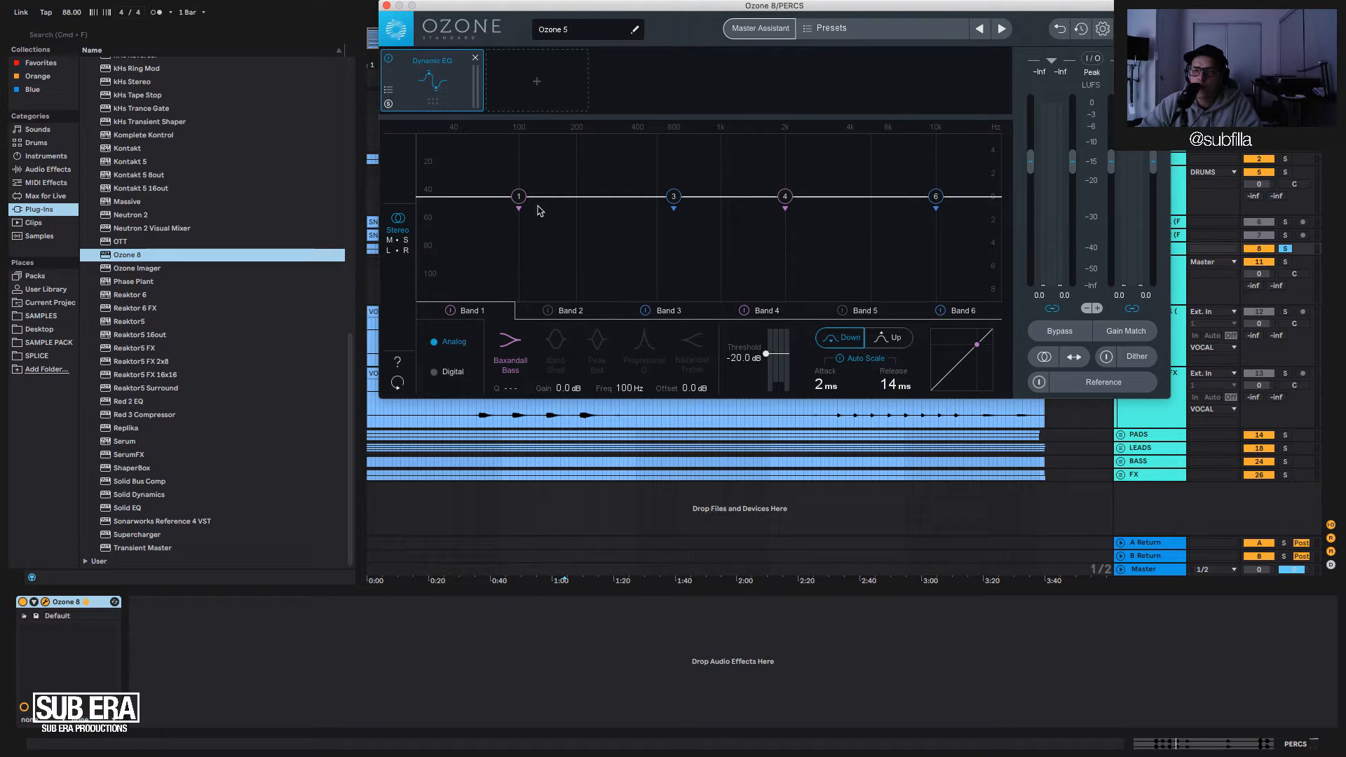
In mid/side mode, set side band 1 to -8.8 dB at 969 Hz, Digital, Up, with -84.6 dB threshold, 7 ms attack and 20 ms release.
key("space")
left_click(398, 317)
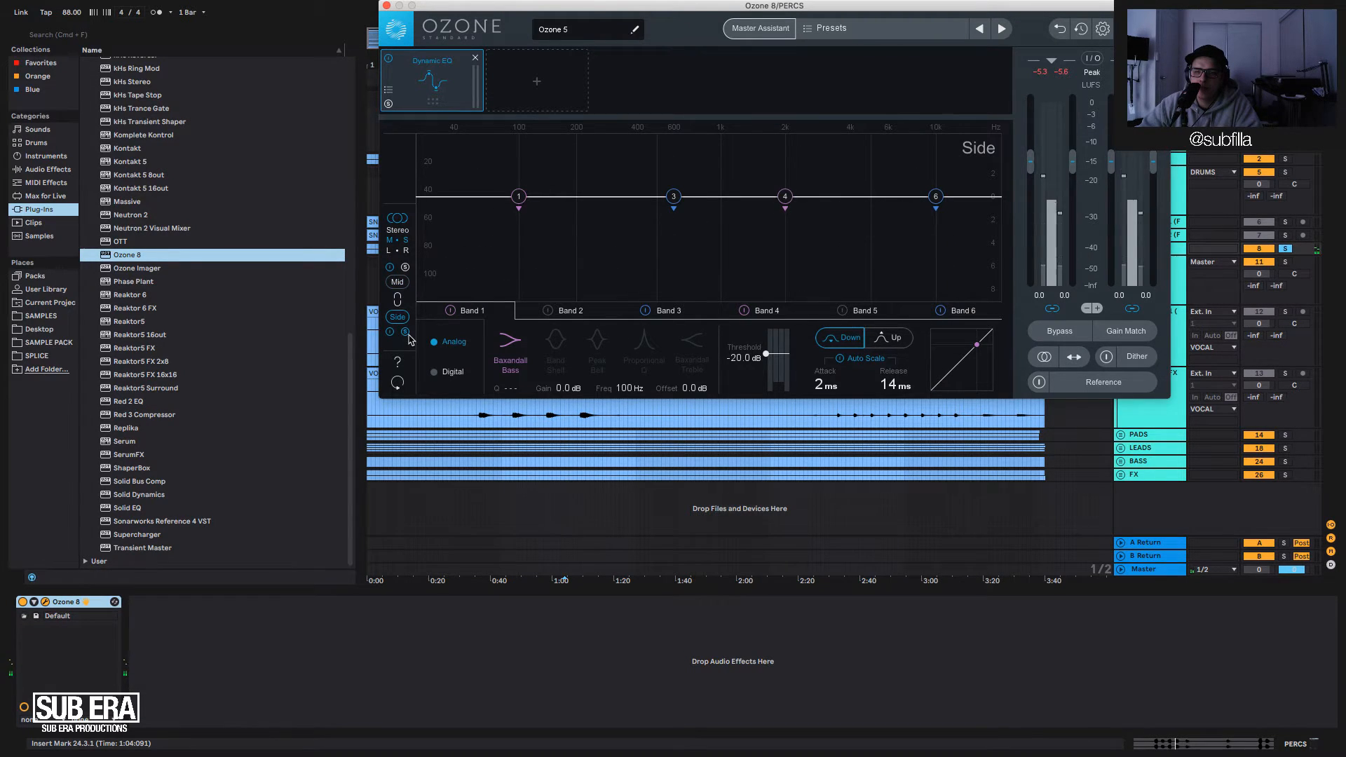
left_click_drag(519, 198, 717, 298)
left_click_drag(766, 354, 828, 395)
left_click(435, 374)
key("space")
key("space")
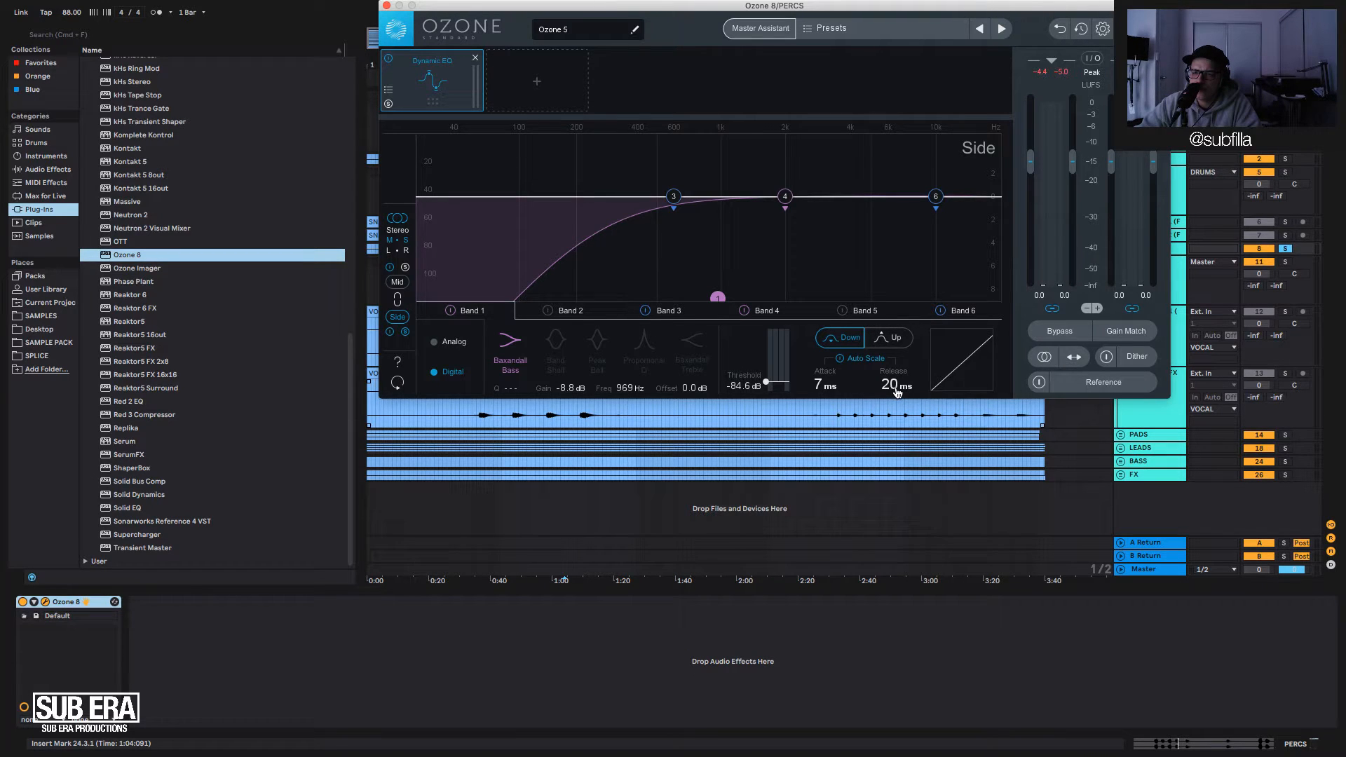
key("space")
left_click(892, 339)
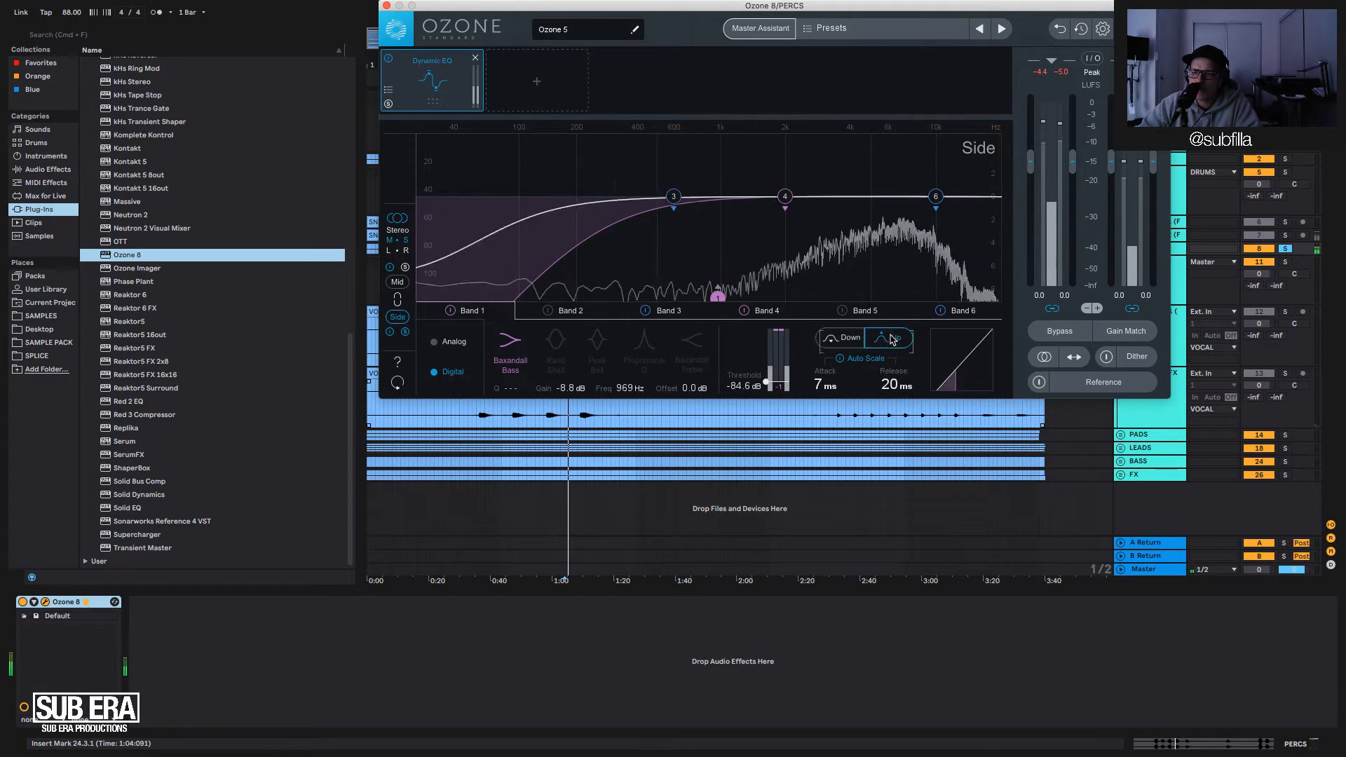
Raise side band 6 to 1.2 dB at 5.53 kHz, Up mode, -57.4 dB threshold, 6 ms attack, 10 ms release, and close the plug-in window.
left_click_drag(936, 196, 881, 183)
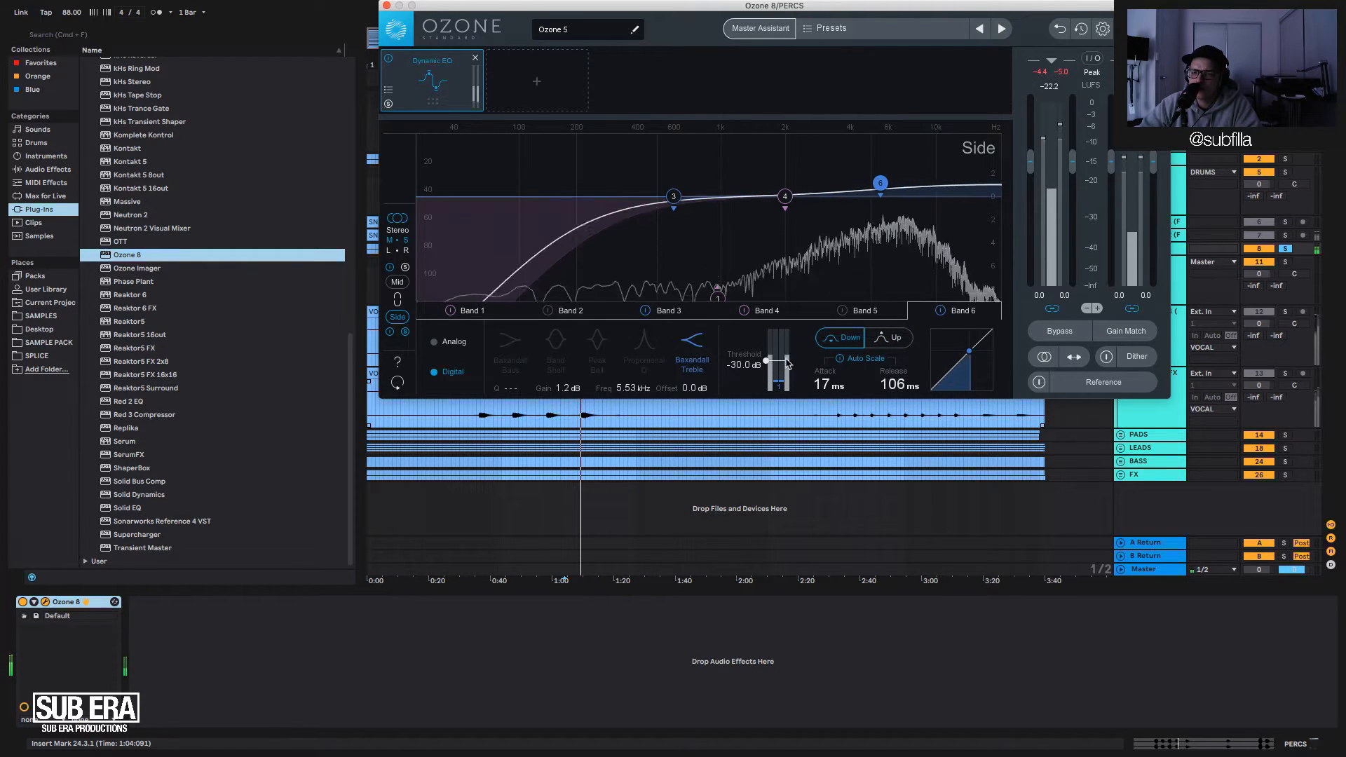
left_click_drag(769, 362, 893, 395)
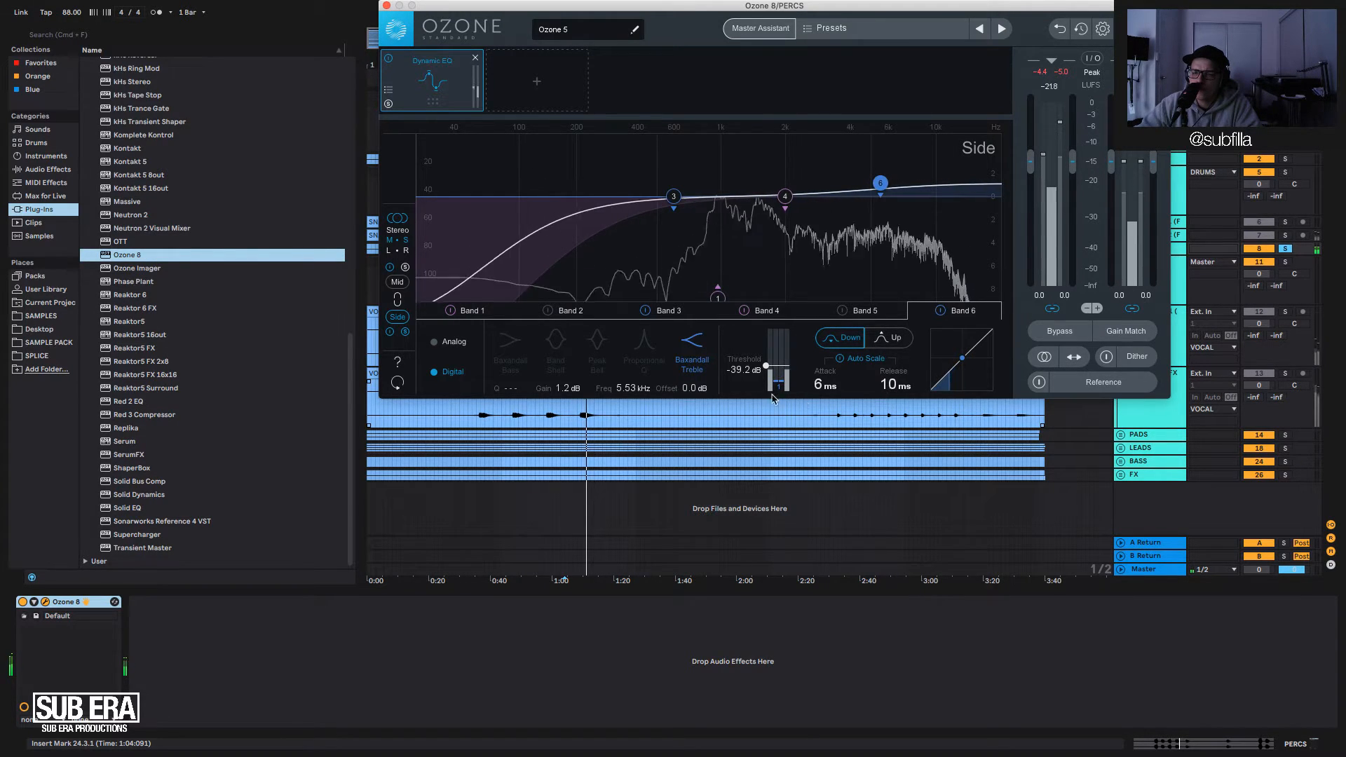
key("space")
left_click_drag(764, 367, 765, 364)
key("space")
mouse_move(762, 376)
left_mouse_down()
mouse_move(762, 355)
mouse_move(762, 374)
left_mouse_up()
left_click(893, 339)
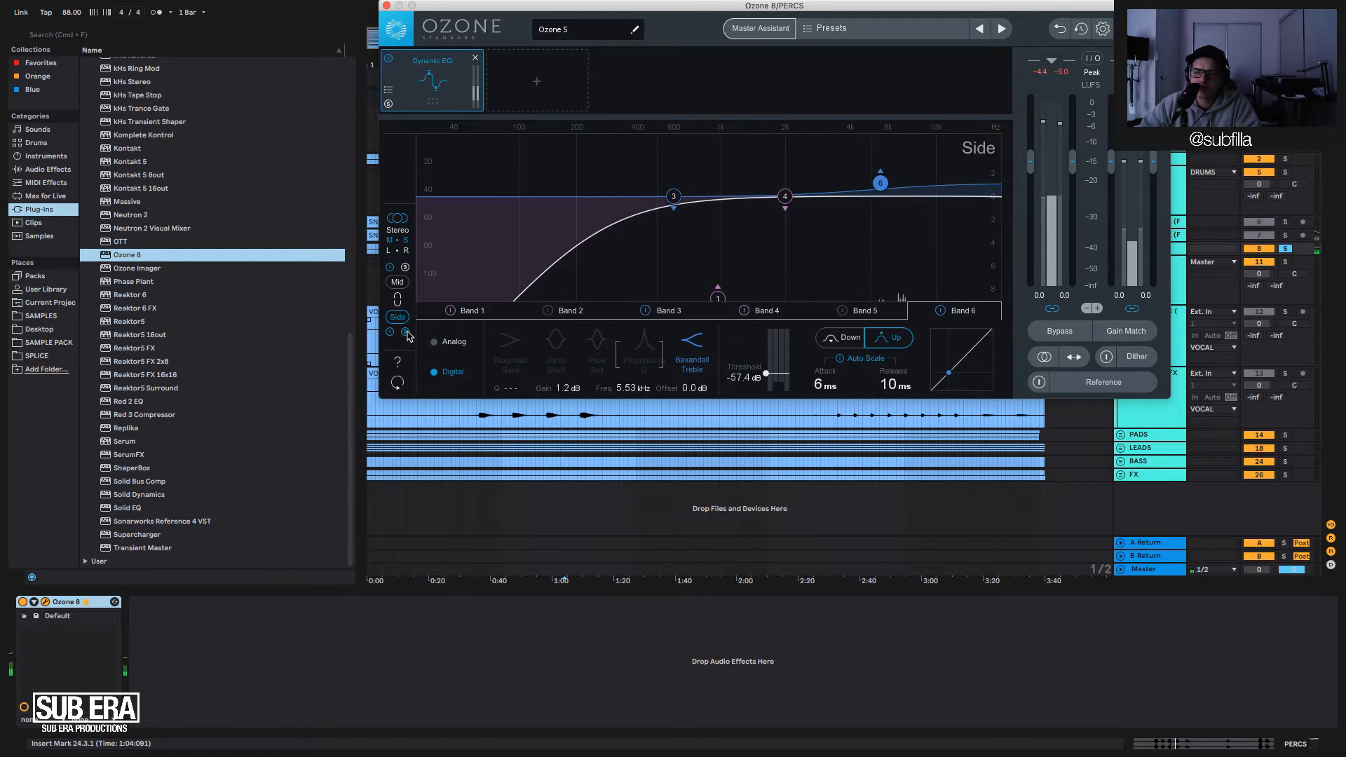
left_click(386, 7)
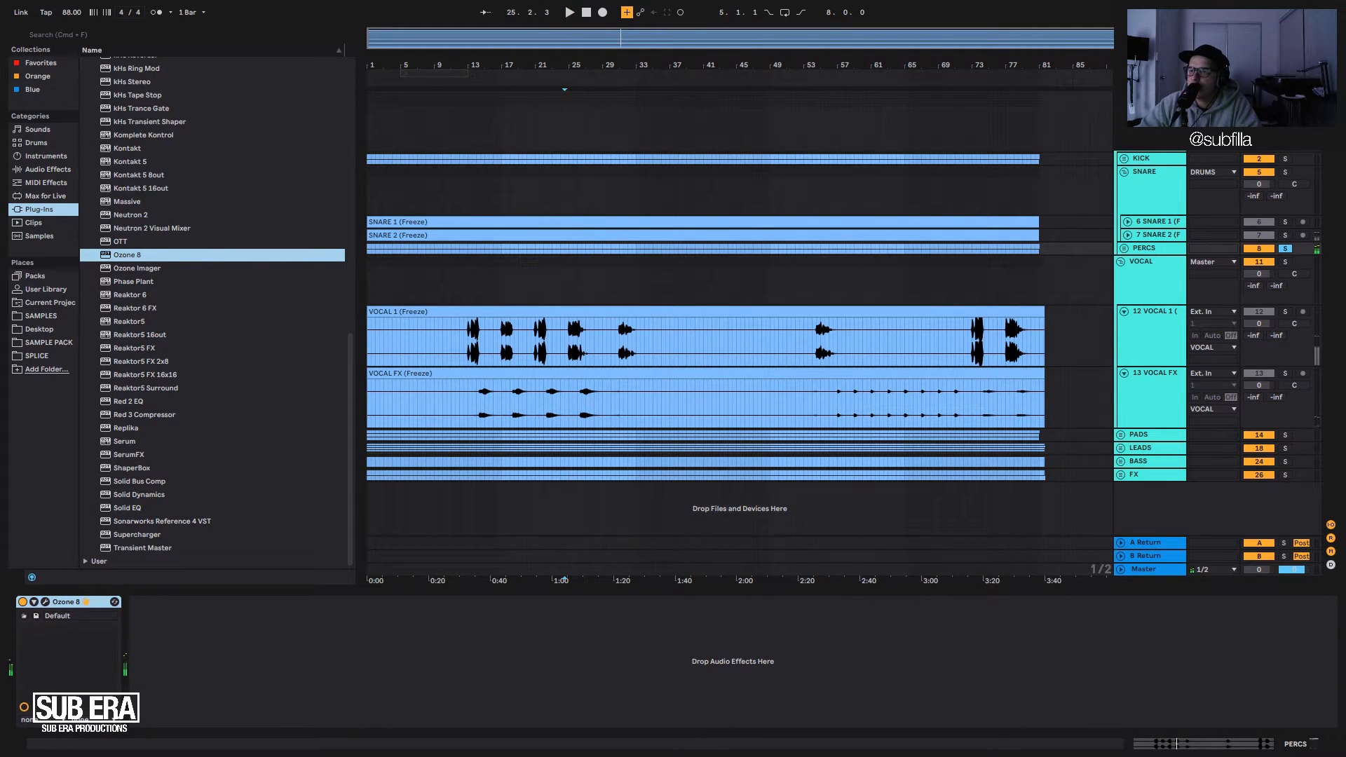
Solo the SNARE group and add Ozone 8 to it with a Dynamic EQ as its only module.
left_click(1160, 204)
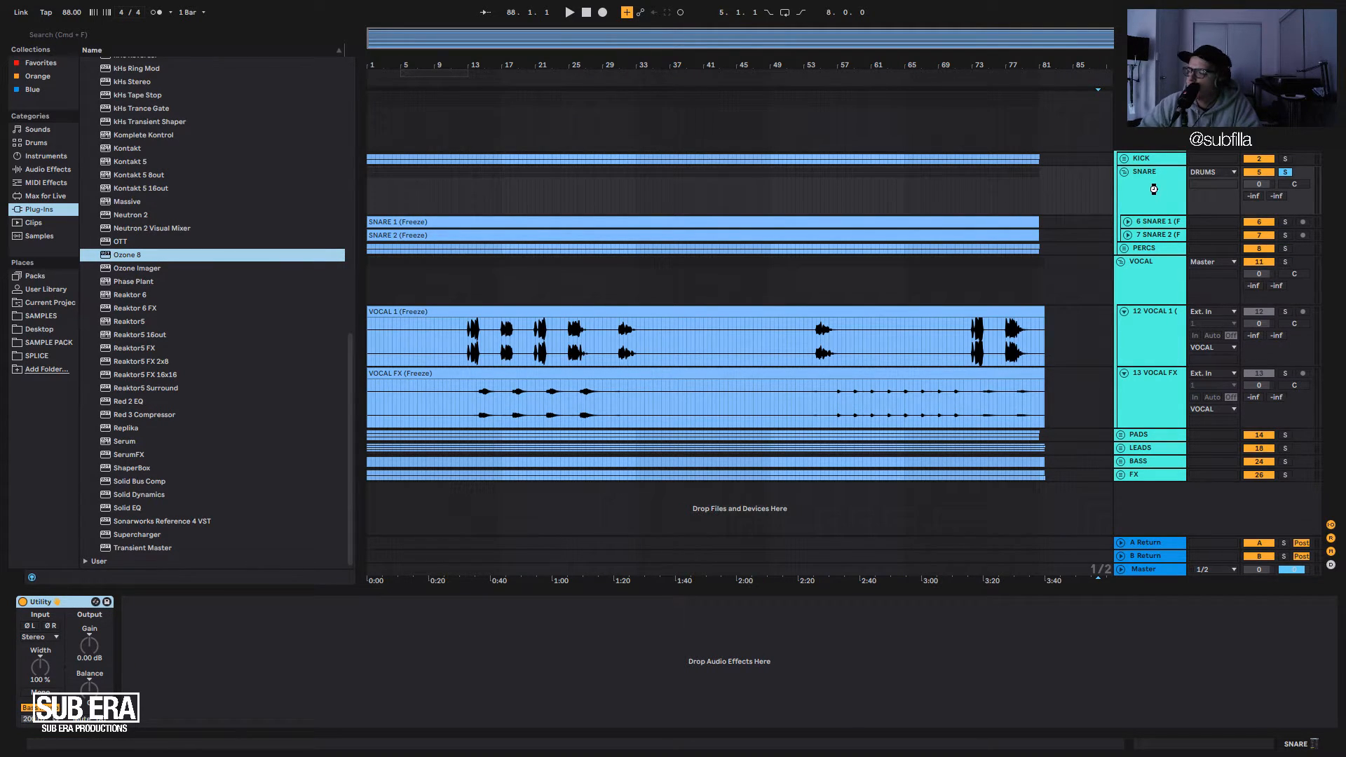
left_click_drag(1153, 190, 1157, 195)
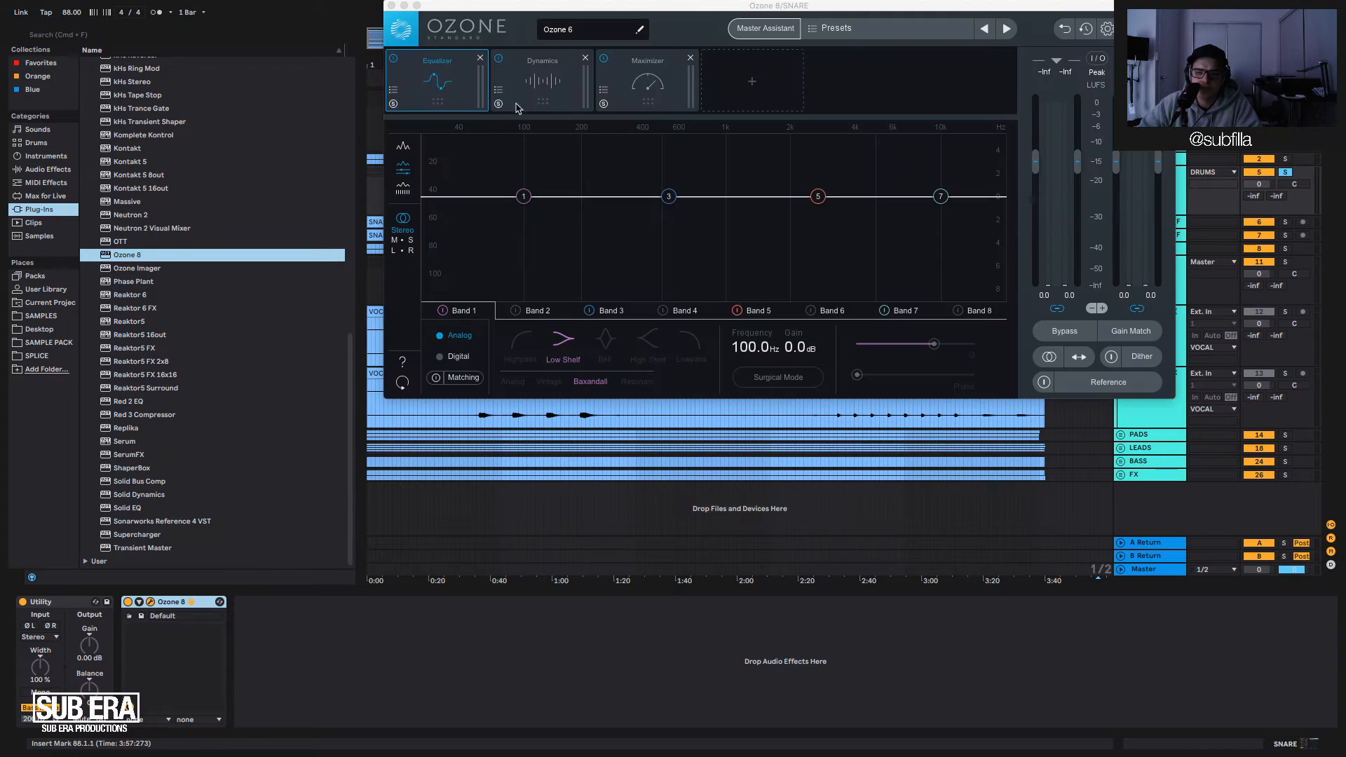
left_click(551, 88)
left_click(481, 59)
left_click(481, 59)
left_click(480, 58)
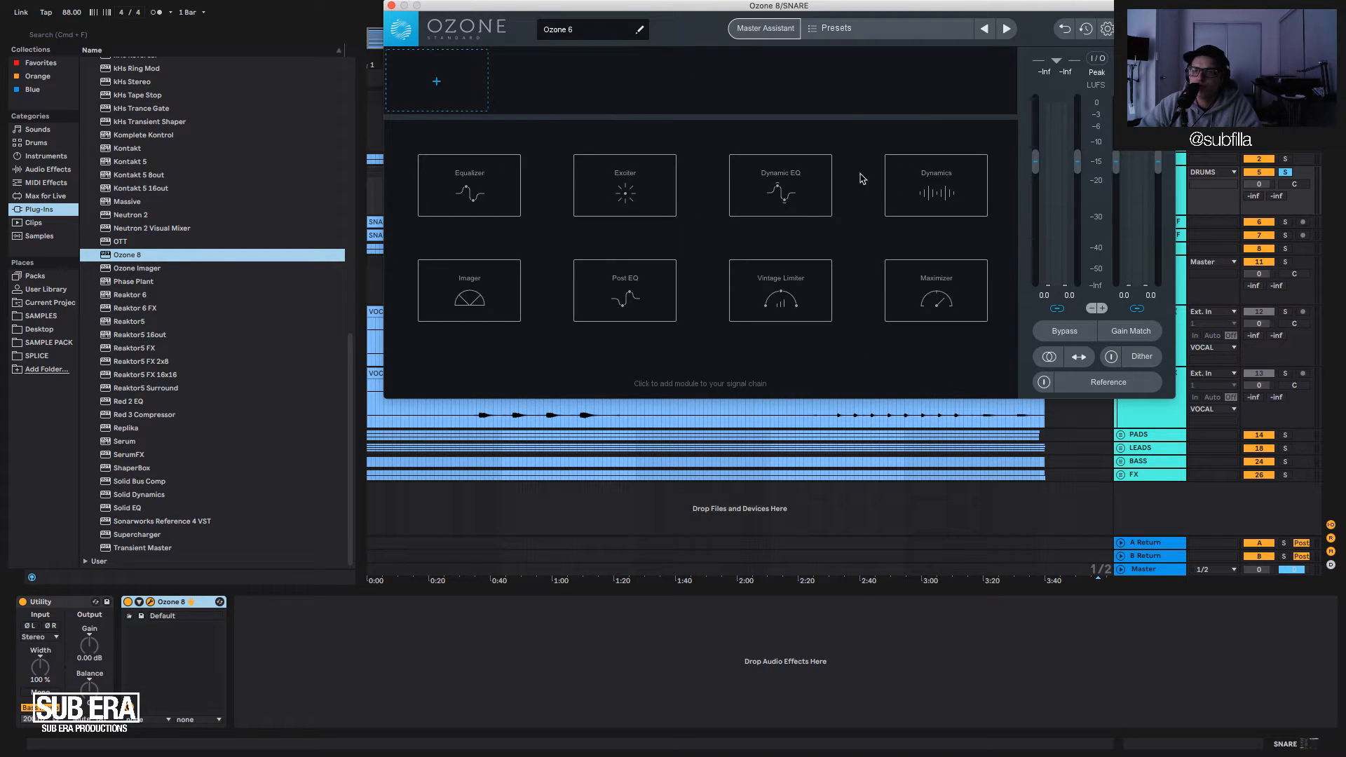
left_click(782, 190)
double_click(780, 185)
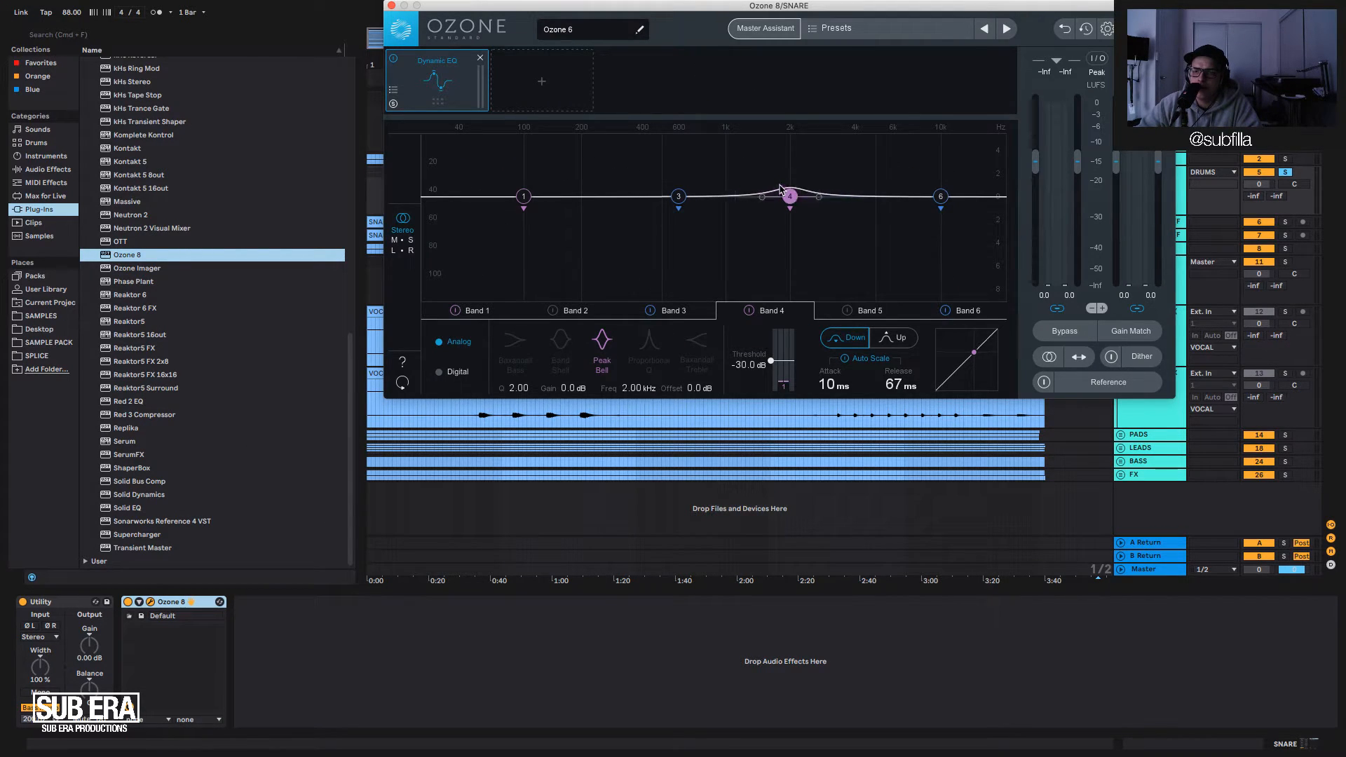
Switch the SNARE Dynamic EQ to mid/side, solo its side channel and move the window lower to uncover the arrangement.
left_click(407, 241)
left_click(402, 317)
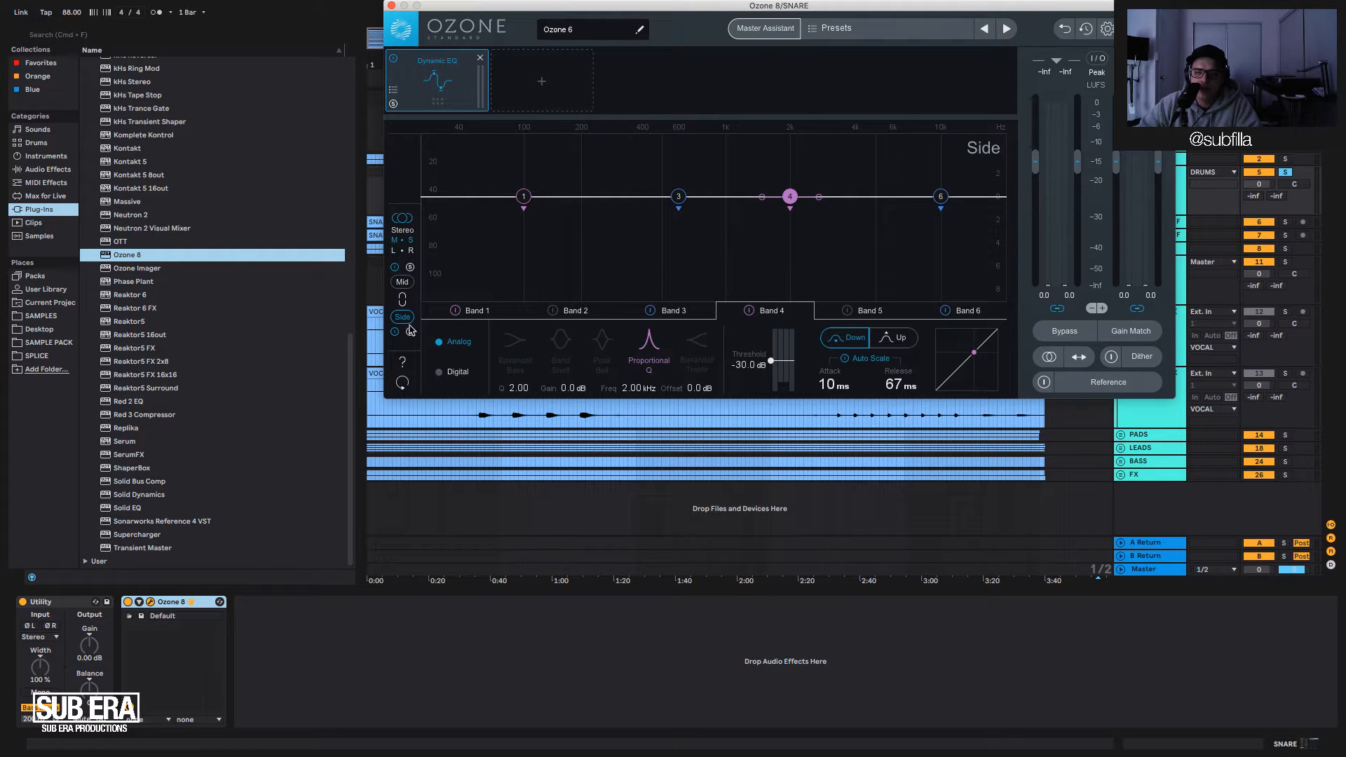
left_click_drag(747, 5, 748, 384)
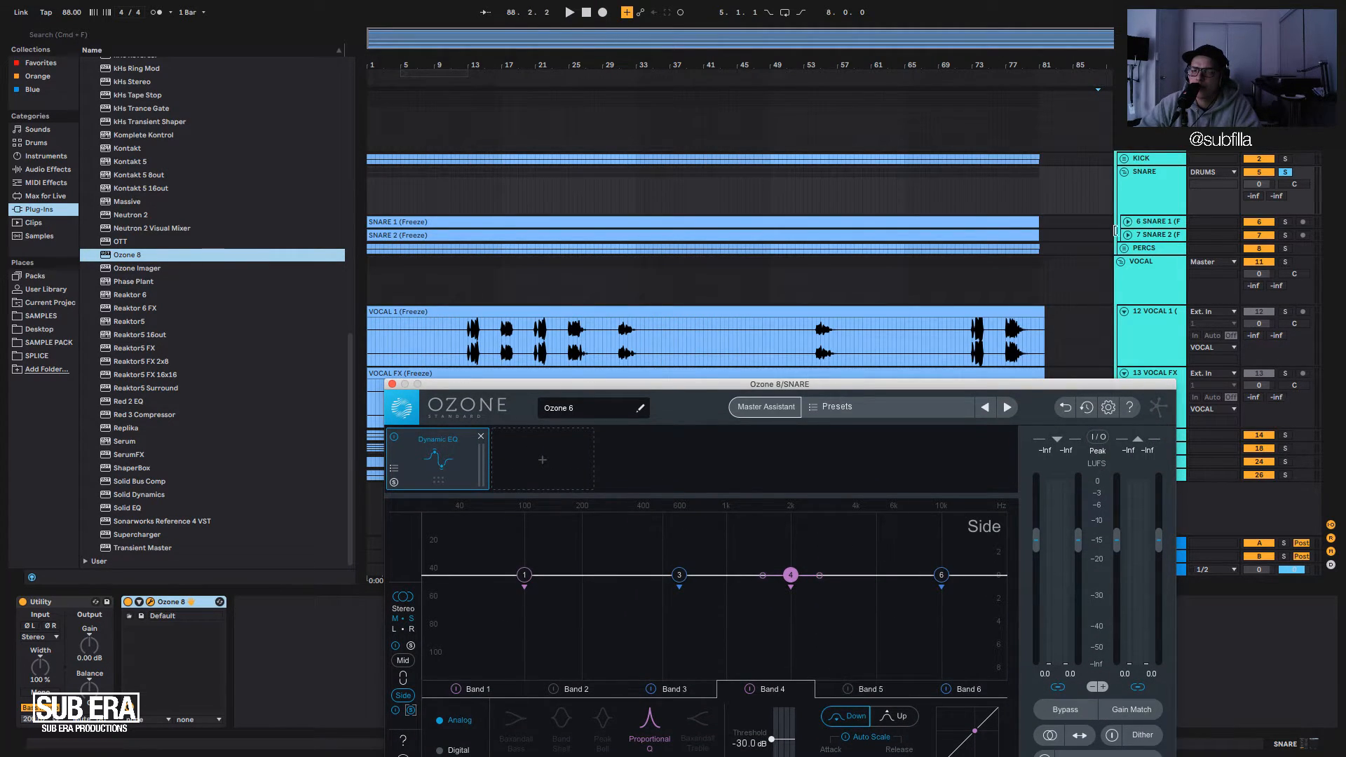
Expand the SNARE 1 track and audition the snare's side signal from bar 33 and from bar 57.
left_click(1128, 223)
left_click(640, 243)
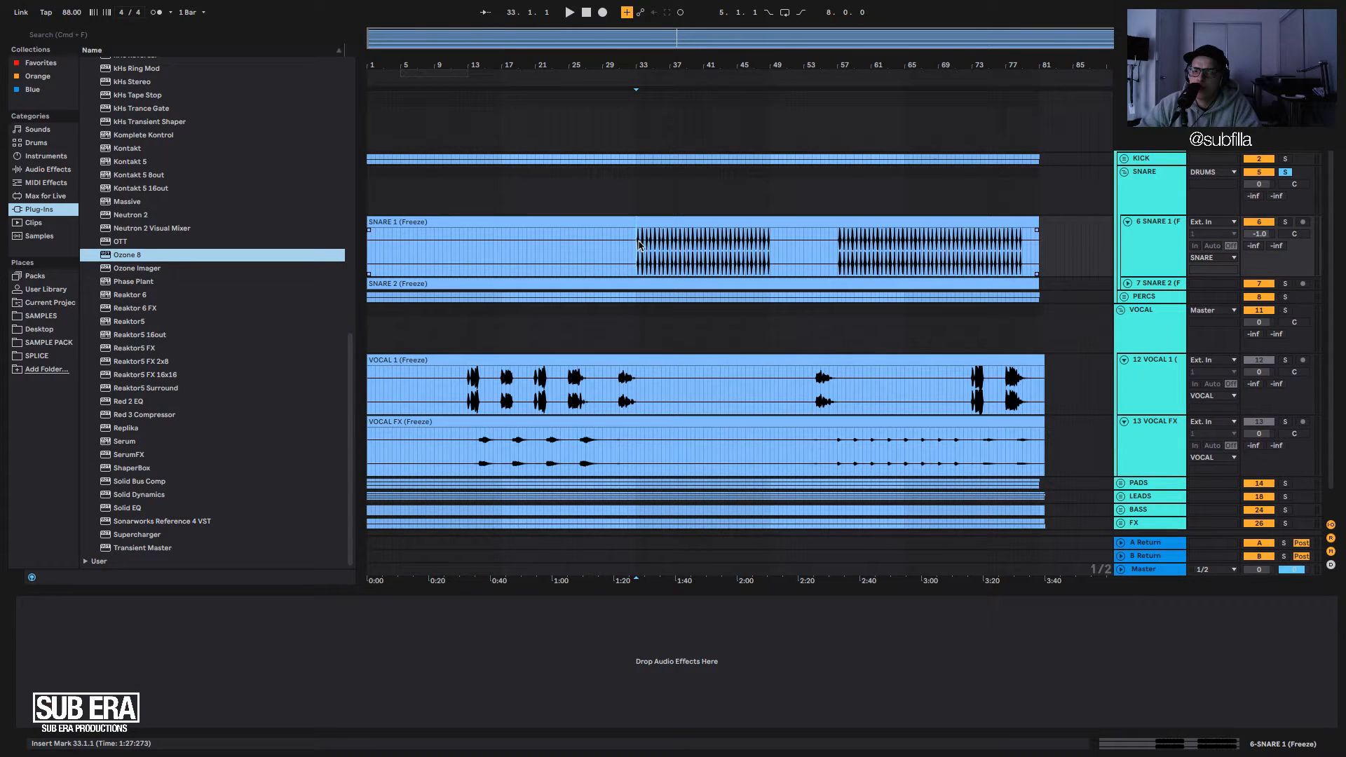
key("space")
key("Up")
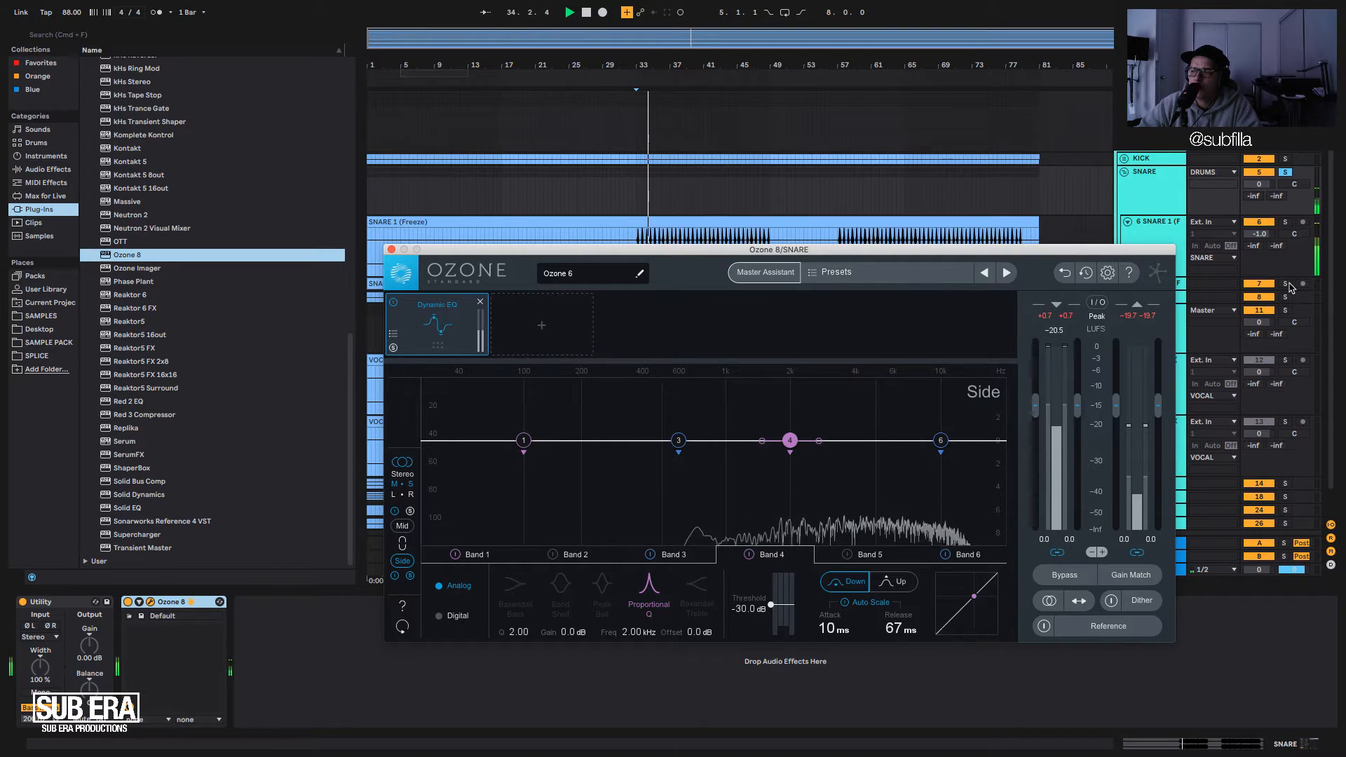
key("space")
left_click(837, 266)
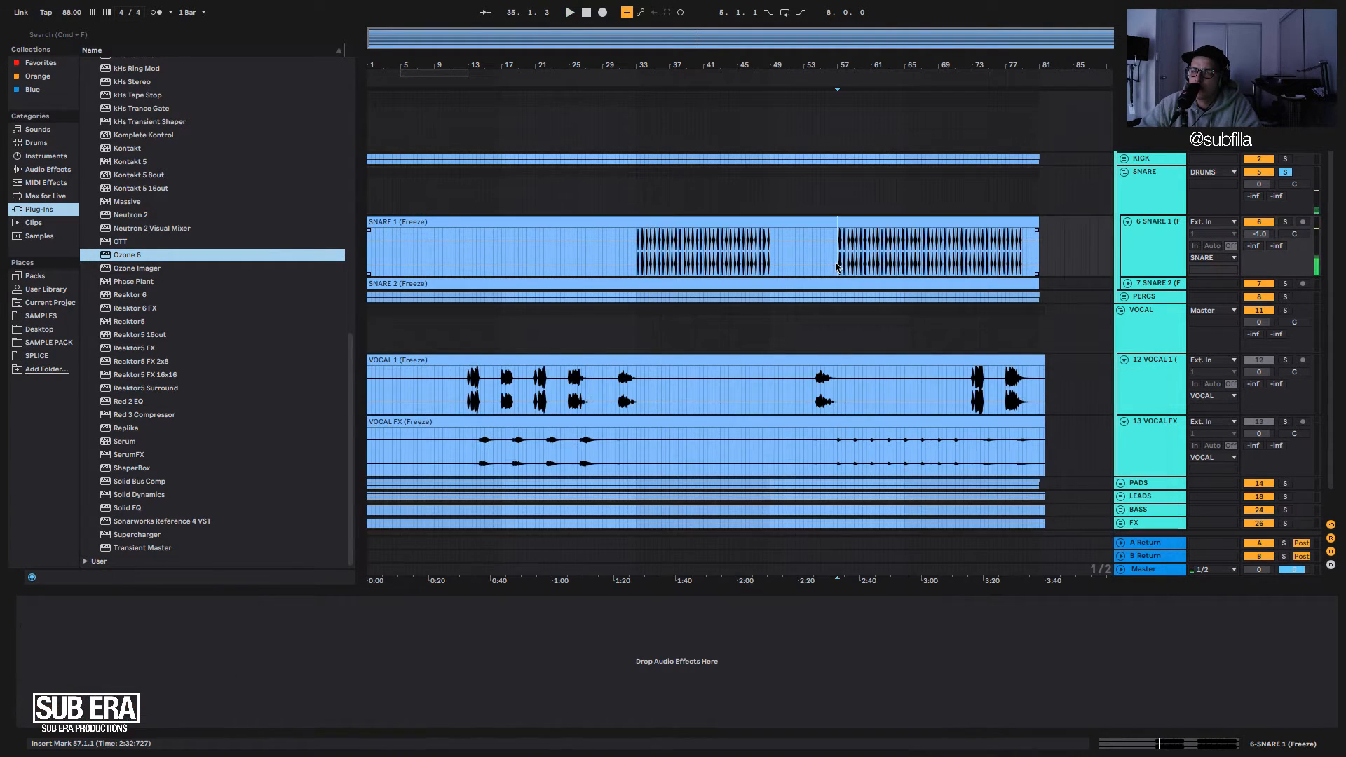
key("space")
Expand the SNARE 2 track and play it from about bar 23.
left_click(1127, 284)
left_click(1127, 284)
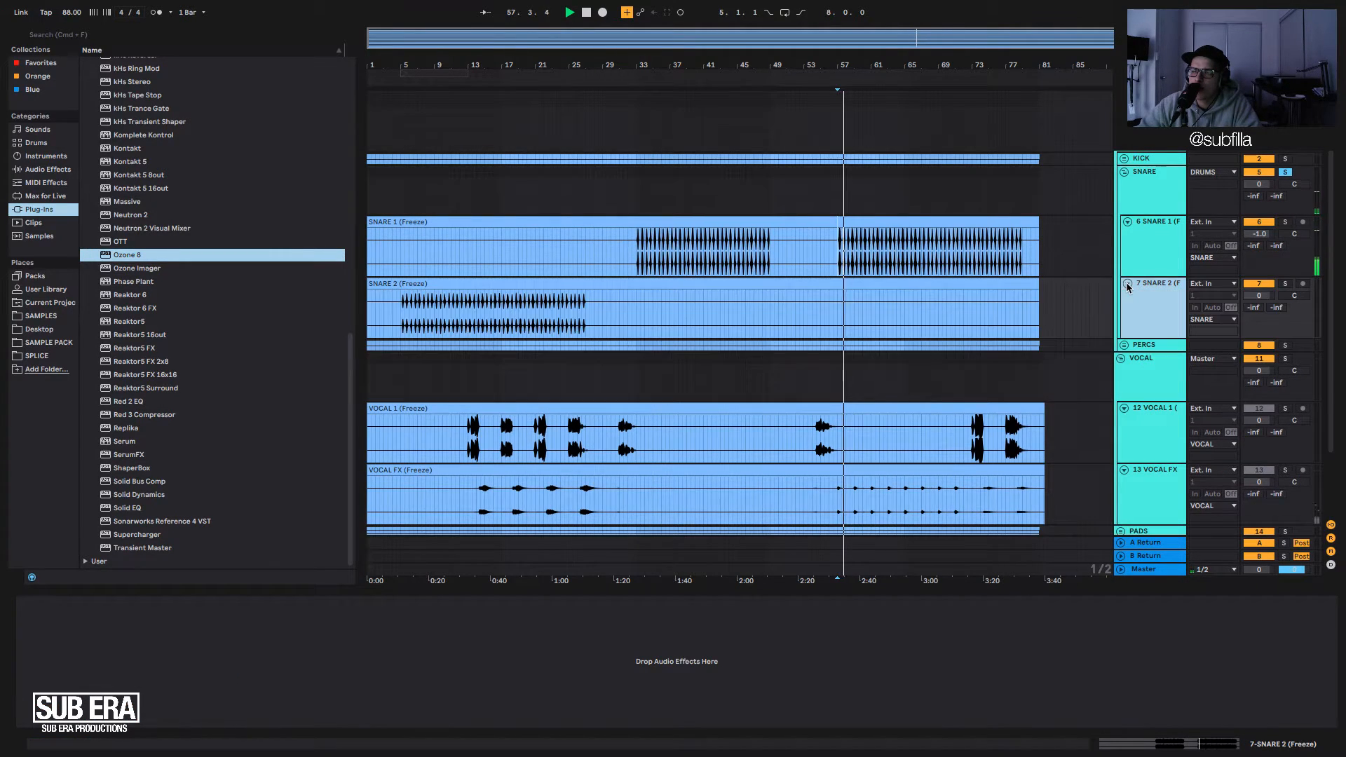
left_click(557, 309)
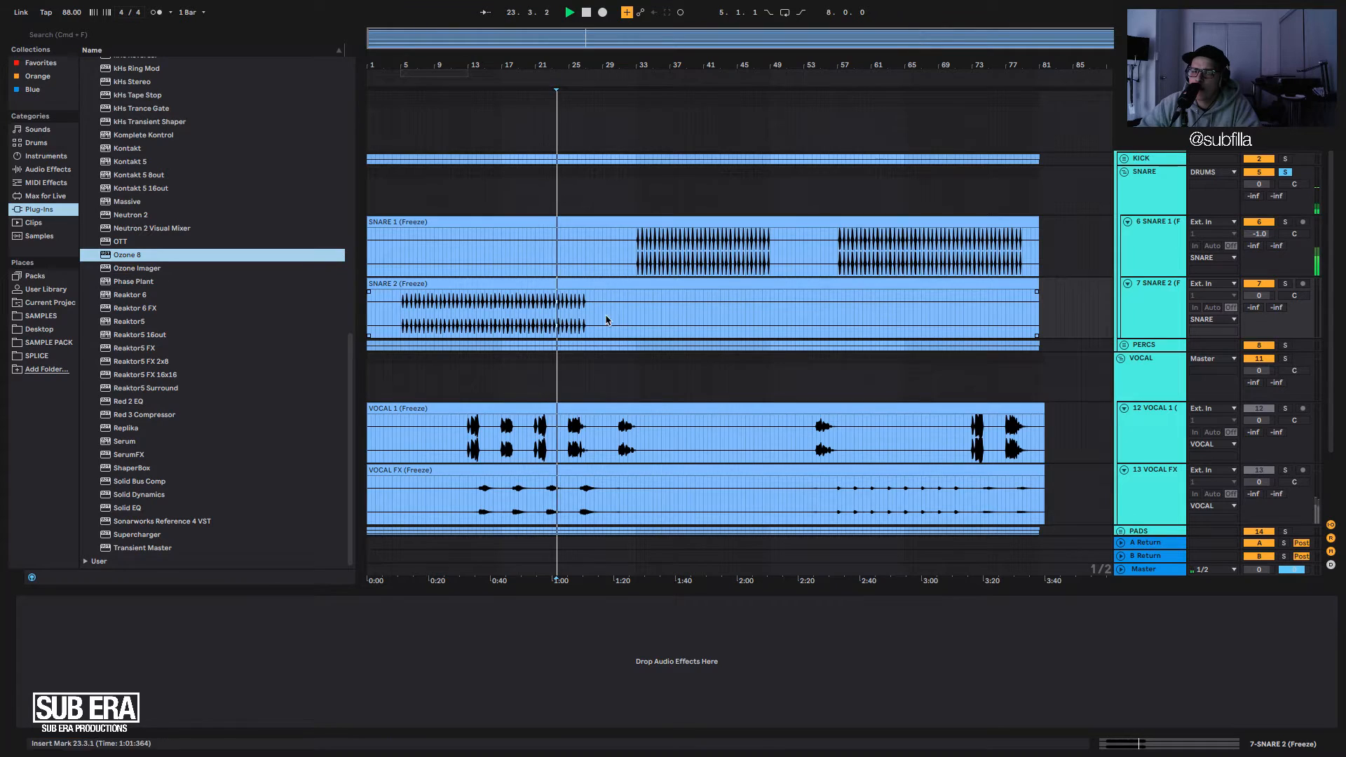
Take the SNARE group out of solo, play the full mix from bar 33 and expand the KICK group.
left_click(1285, 173)
key("space")
left_click(643, 245)
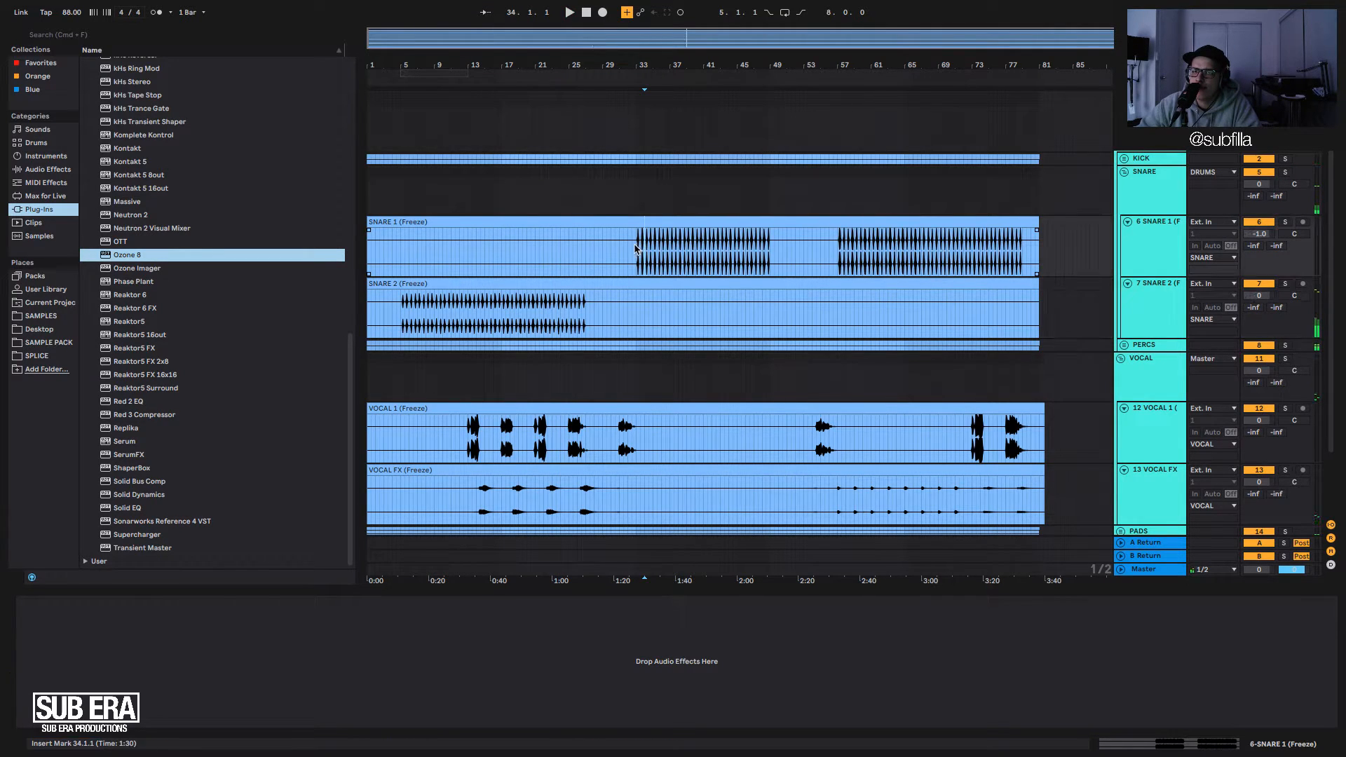
left_click(636, 247)
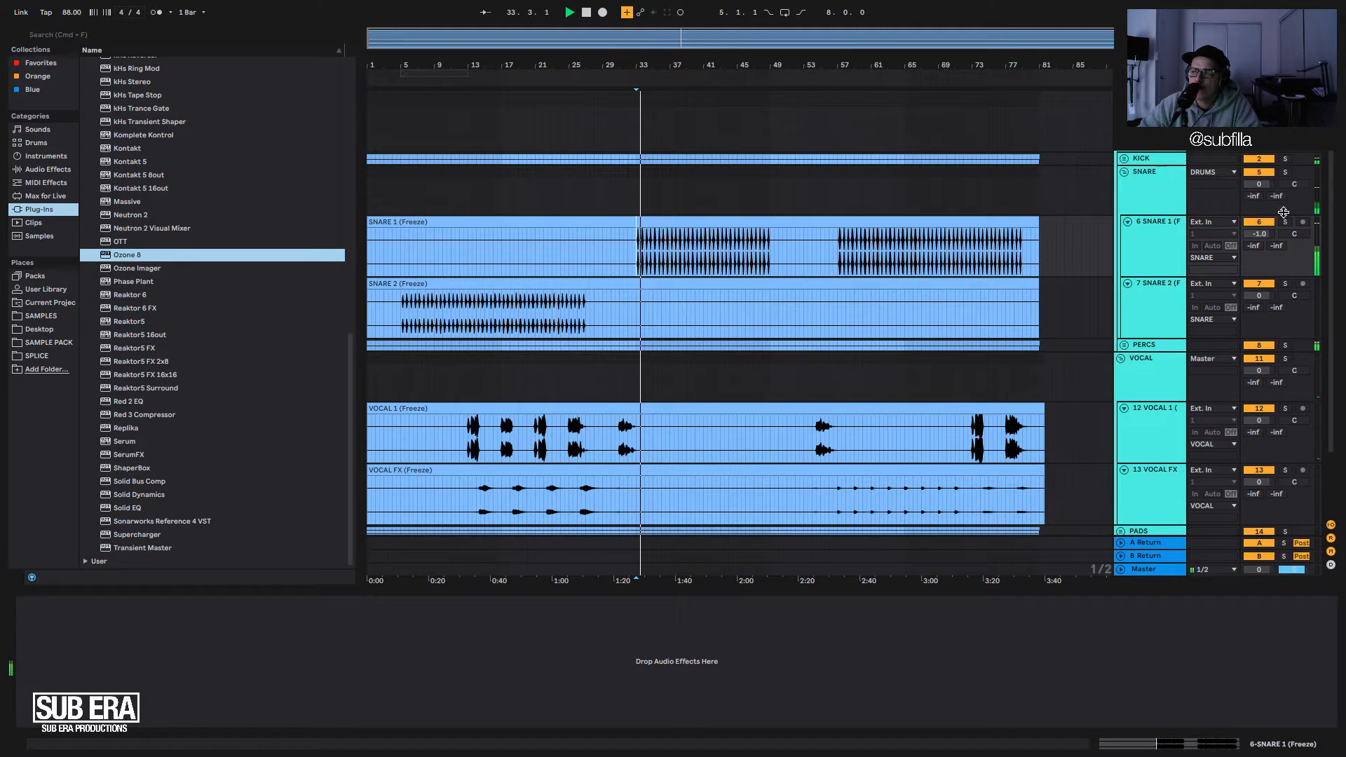
left_click(1126, 159)
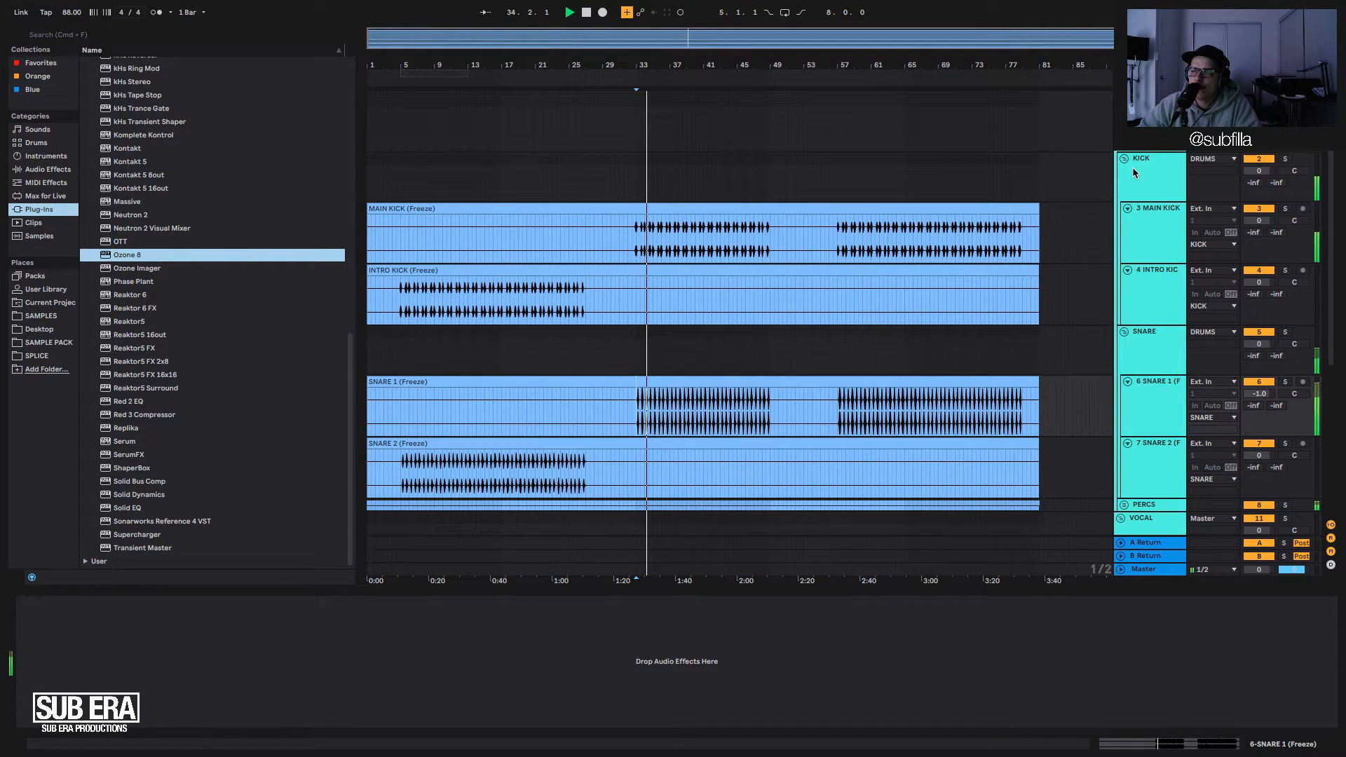
Reopen the SNARE group's Ozone, play from bar 33 with side solo switched off, and move the window clear of the track headers.
key("space")
left_click(1166, 353)
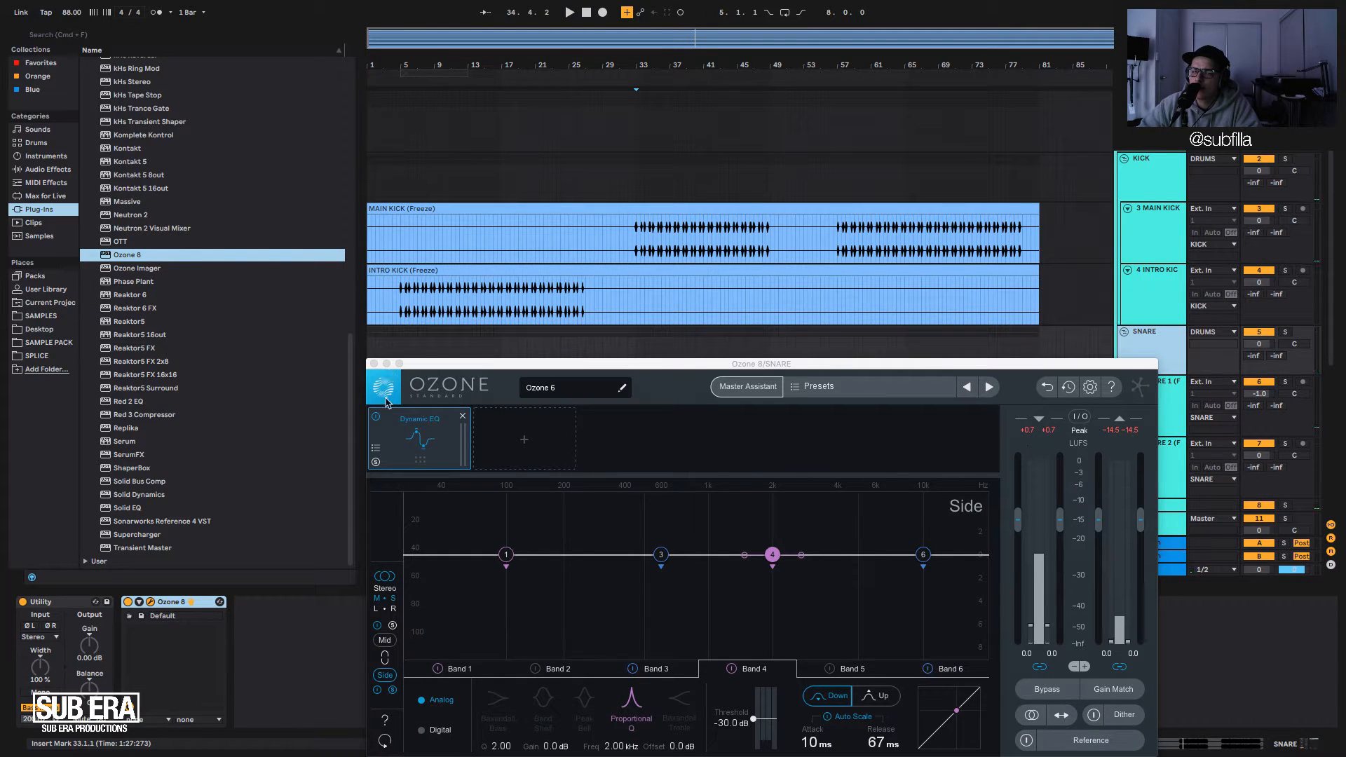
key("space")
left_click(394, 692)
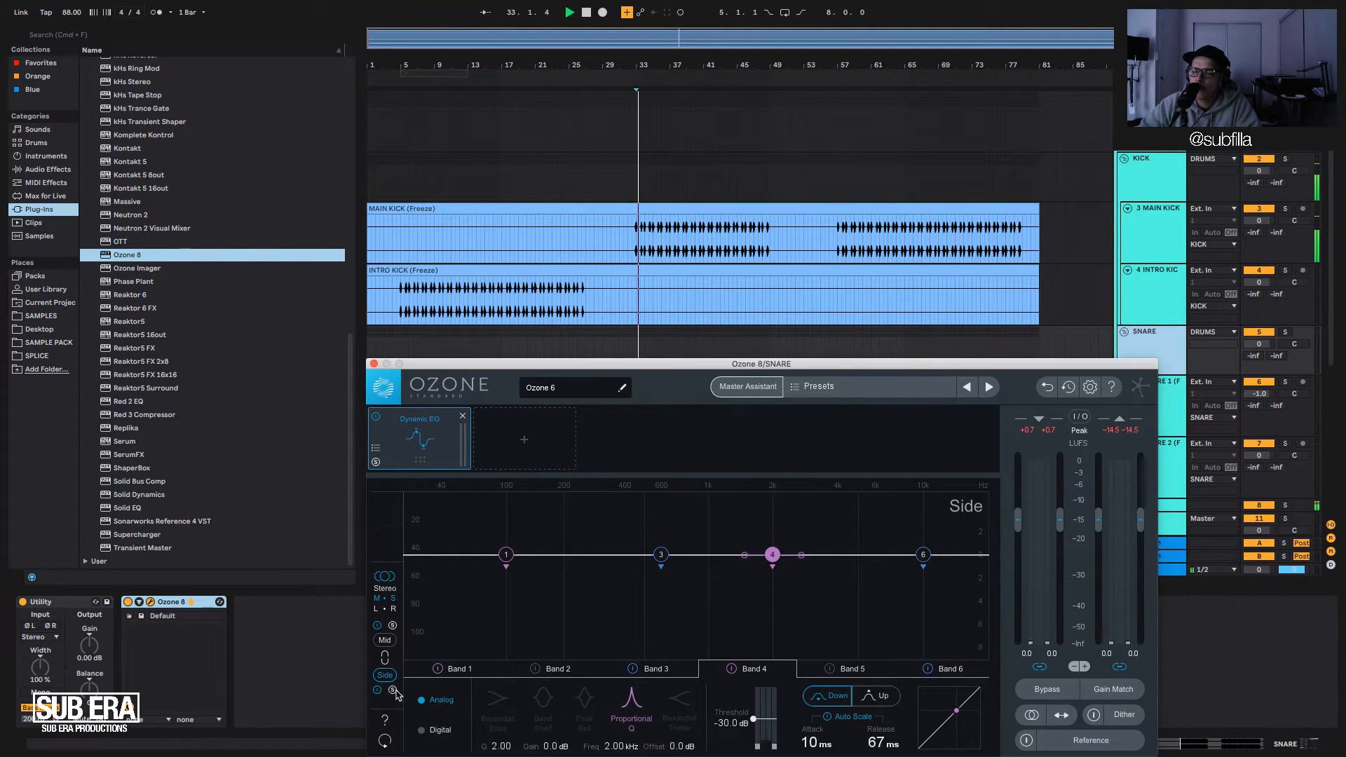
key("space")
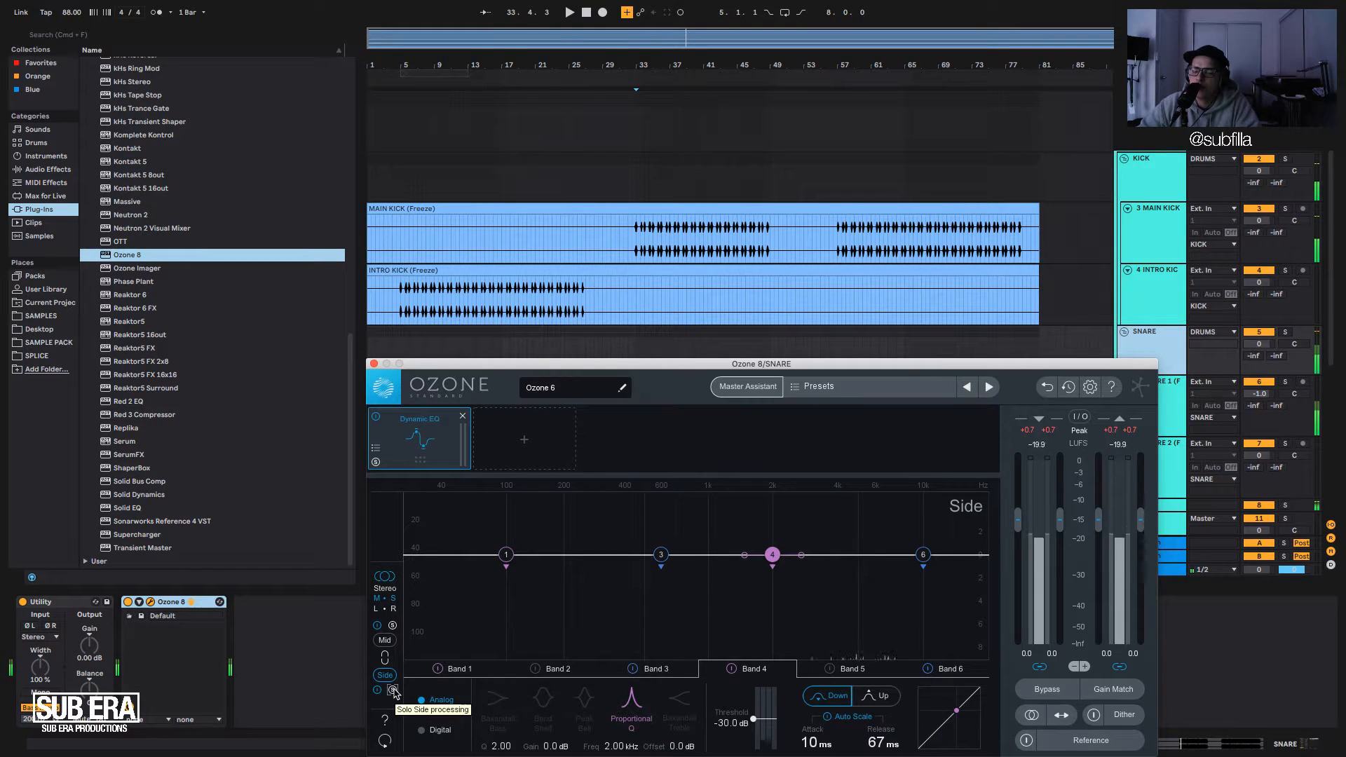
left_click_drag(499, 364, 366, 290)
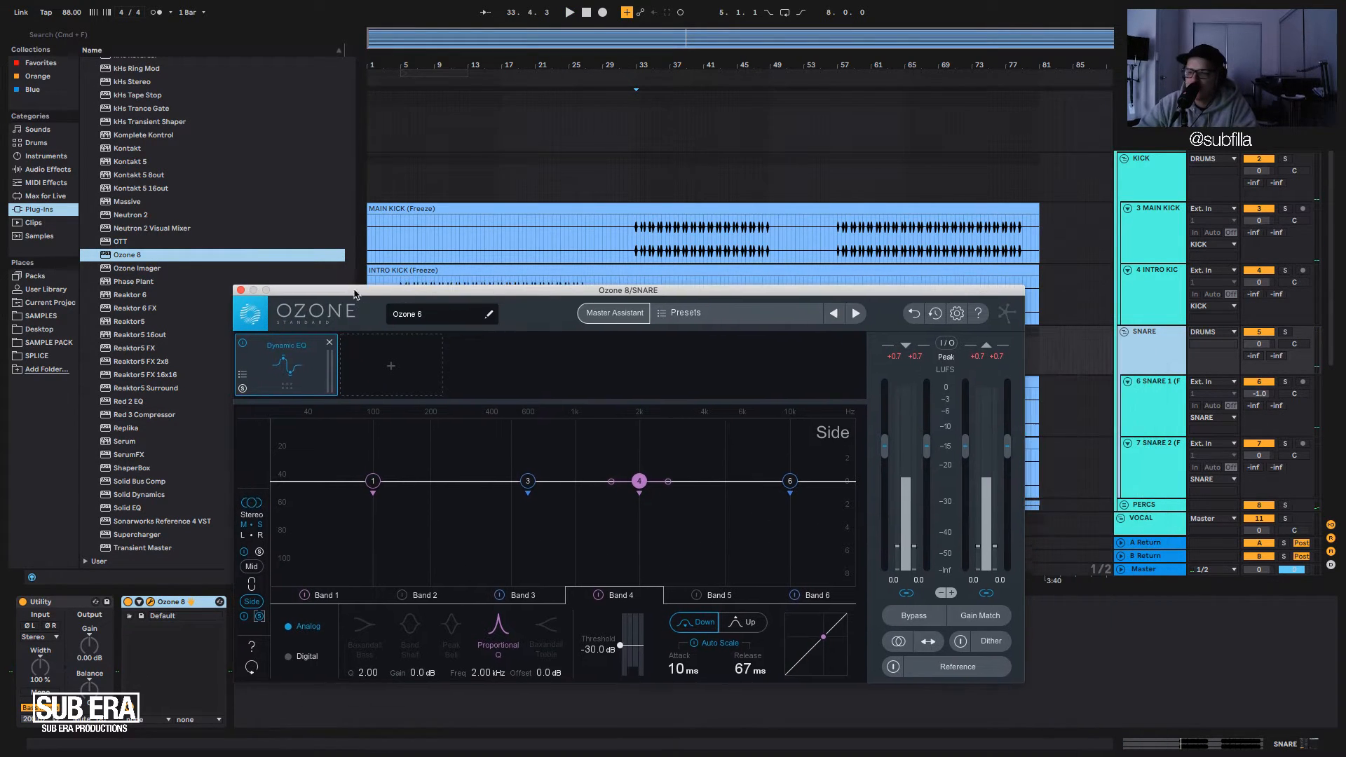
Solo the SNARE group, play it from bar 33 and move its Ozone window a little higher.
scroll(1134, 342, "down", 2)
left_click(1286, 302)
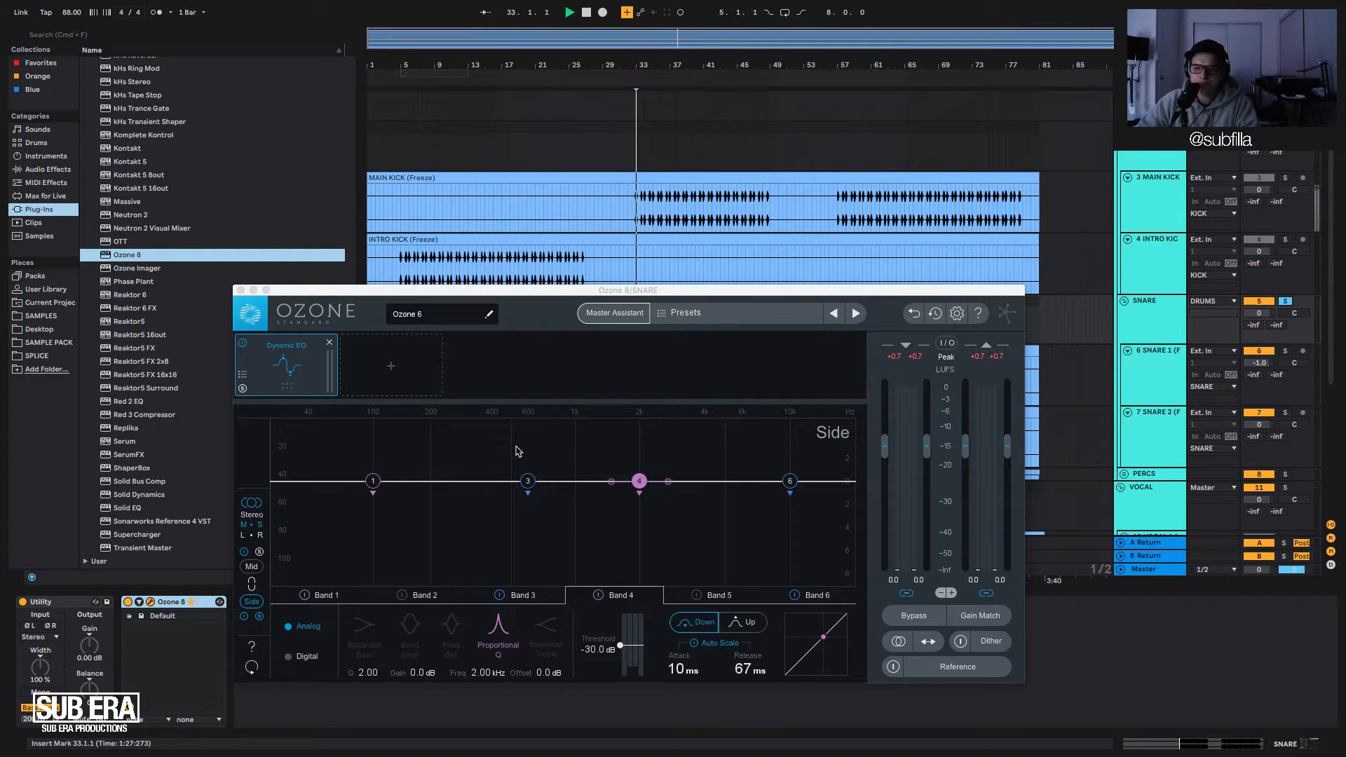
key("space")
left_click(474, 293)
left_click_drag(475, 292, 477, 258)
key("space")
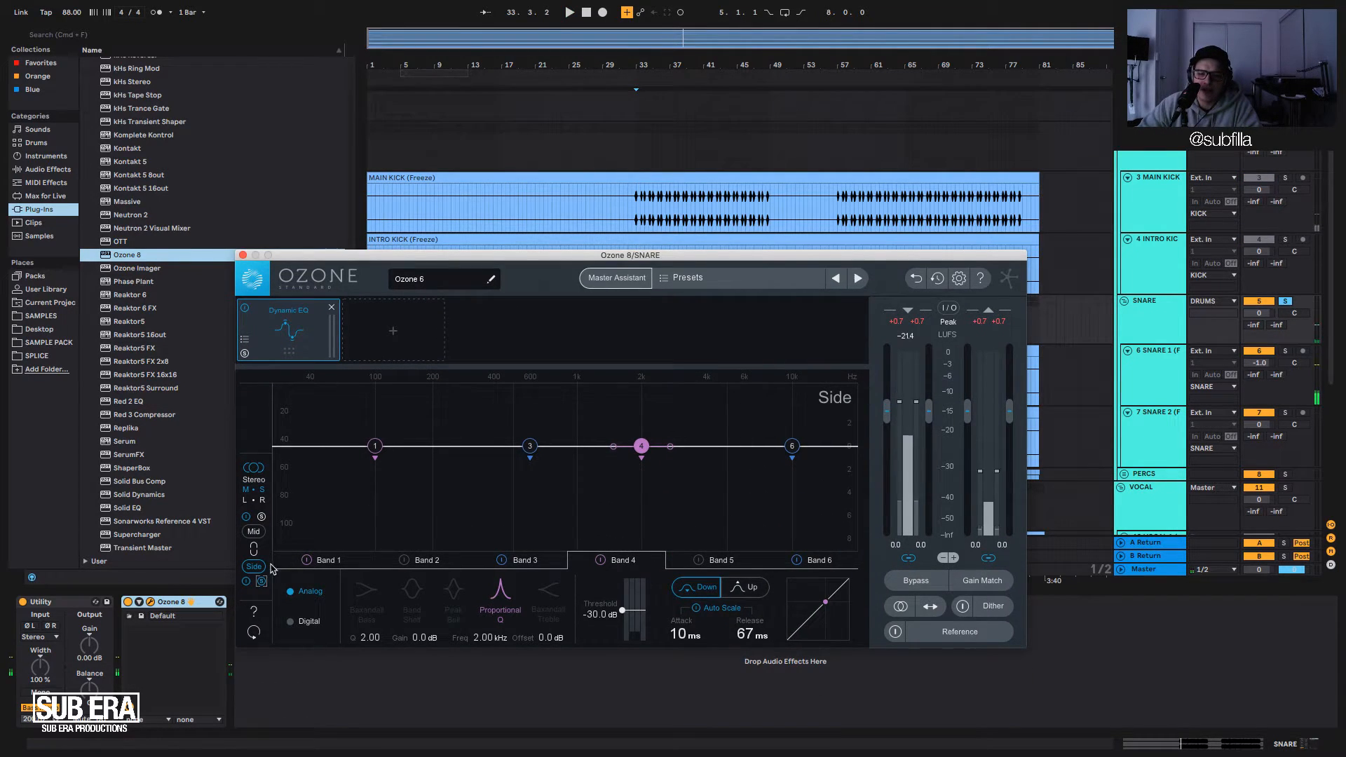
Switch the side dynamic EQ to Digital and pull band 1 down to about -8.7 dB at 476 Hz during playback.
left_click(375, 447)
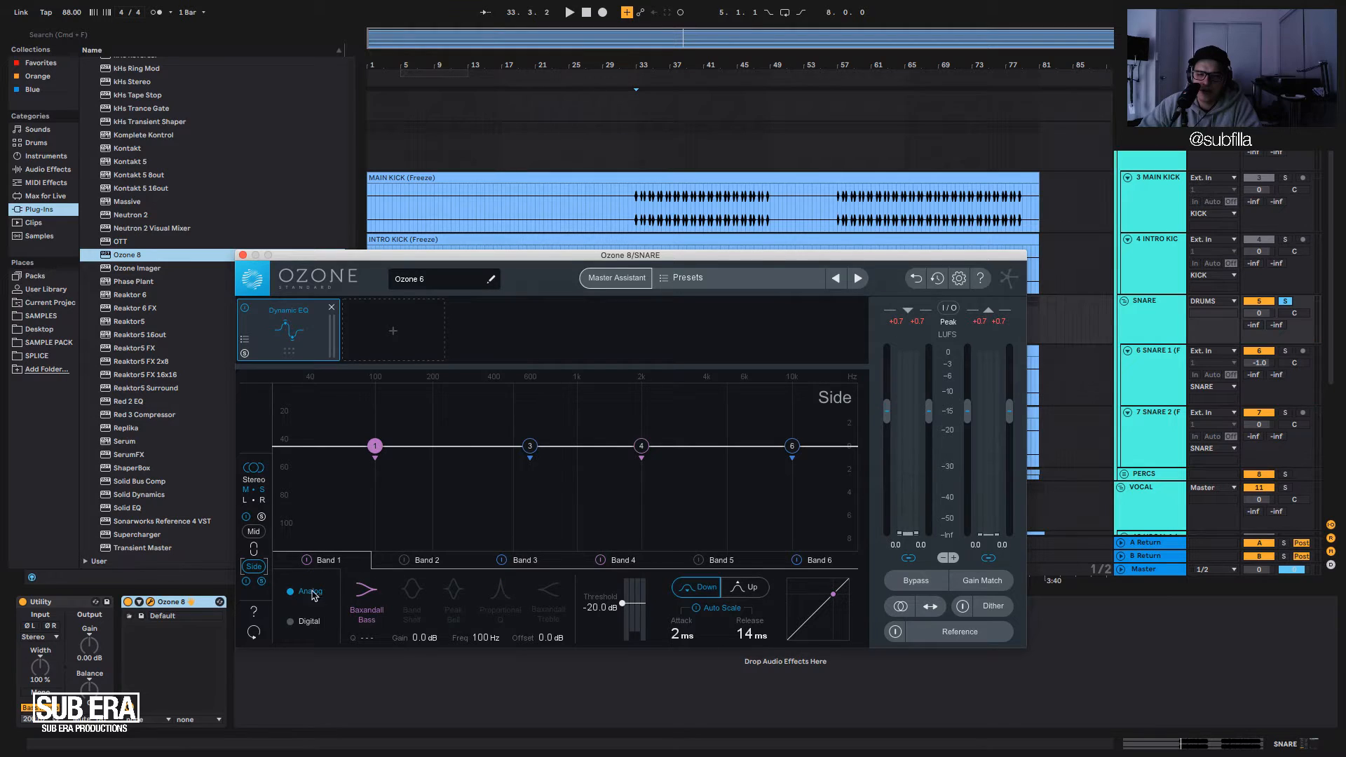
key("space")
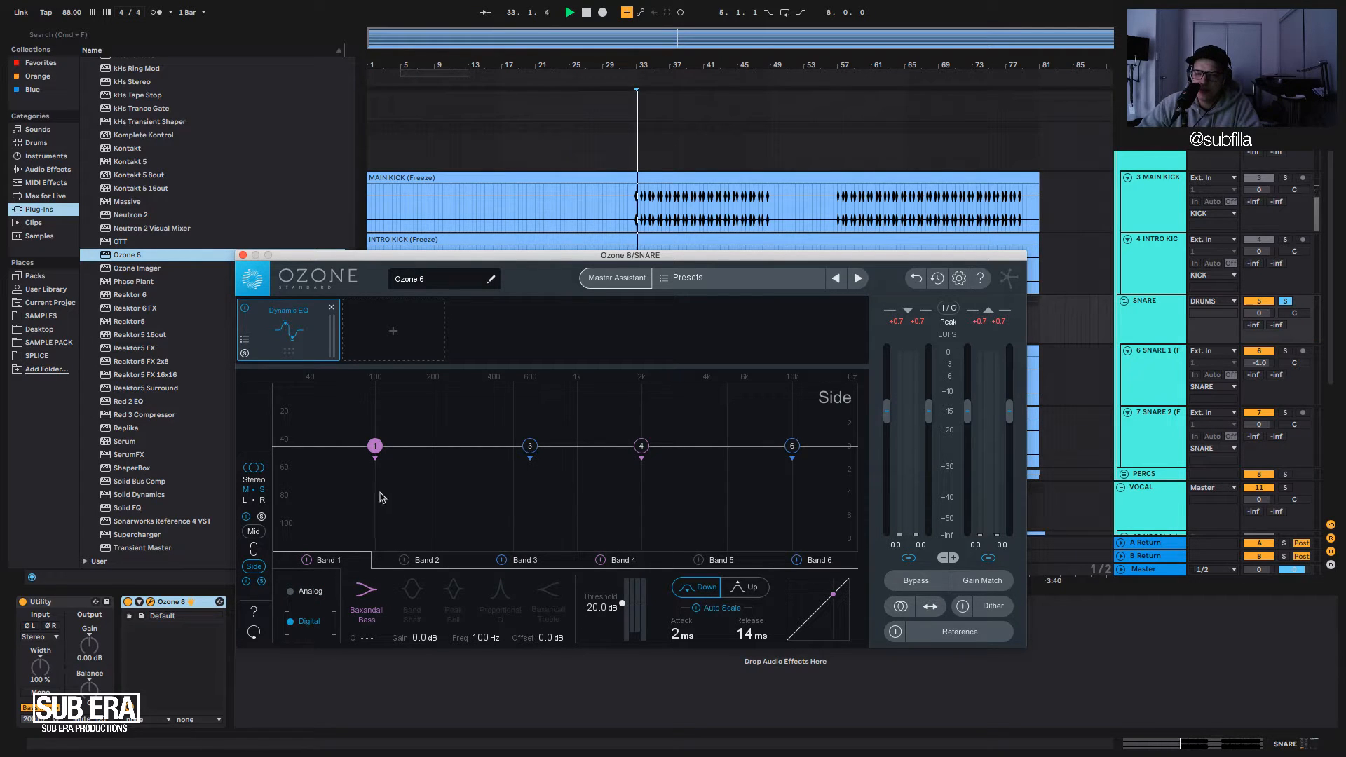
left_click_drag(375, 446, 509, 546)
key("space")
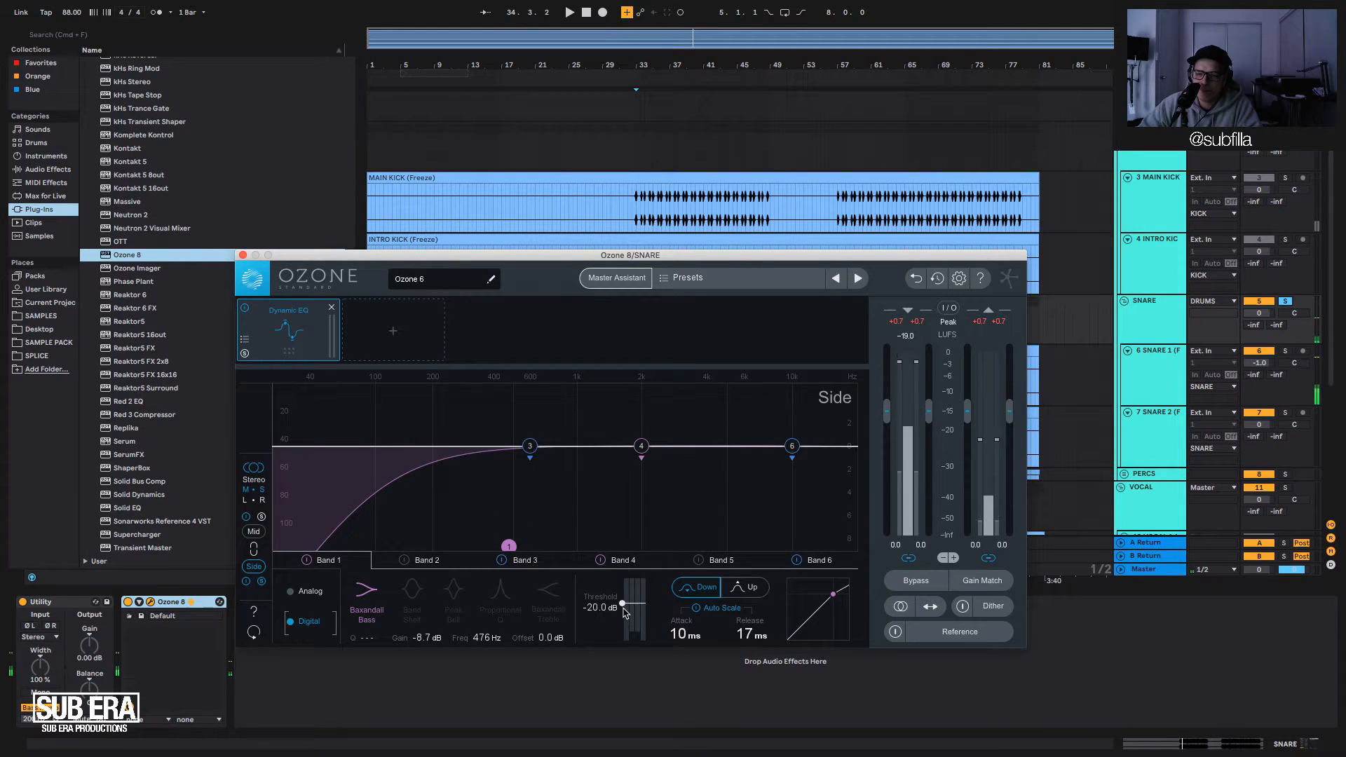
Lower side band 1's threshold to -74.6 dB, shorten its attack to 9 ms and shift it to about 743 Hz at -8.8 dB.
left_click_drag(622, 603, 623, 623)
key("space")
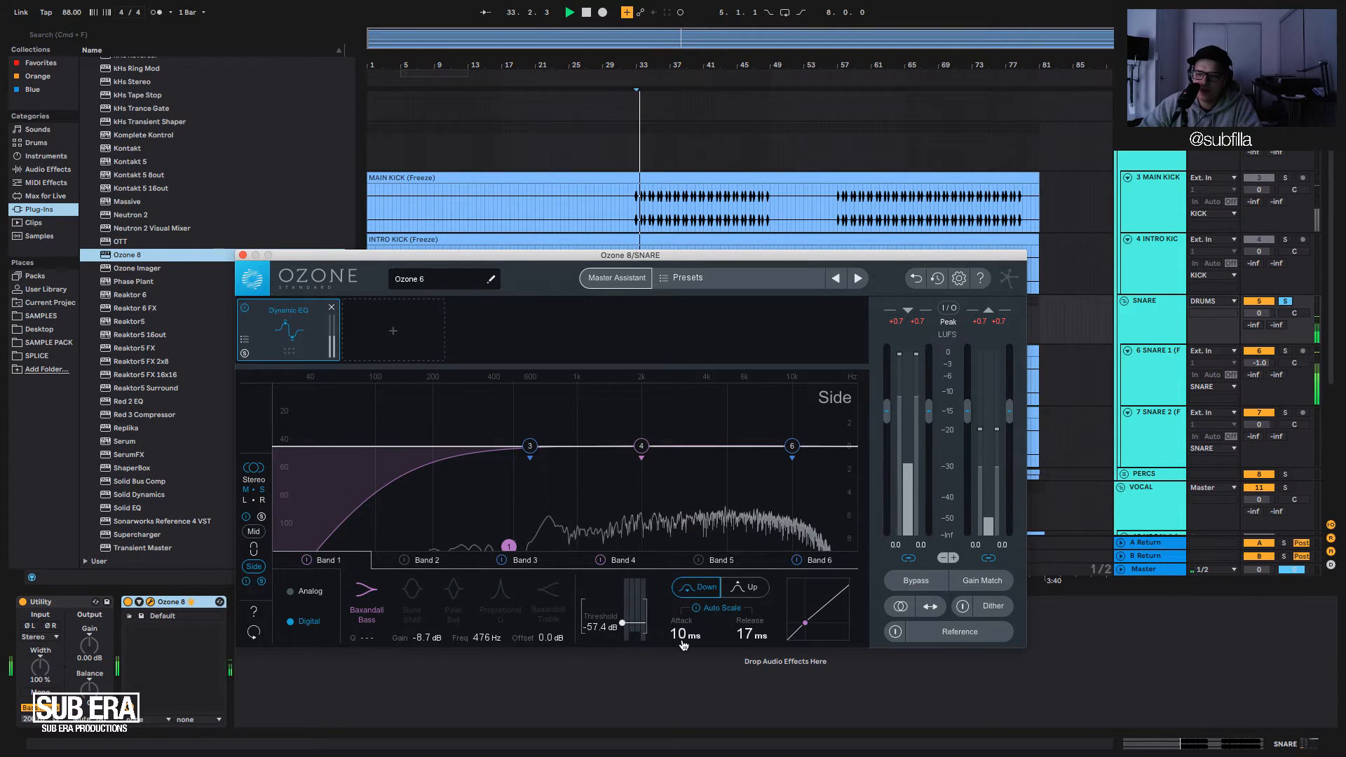
scroll(684, 645, "down", 1)
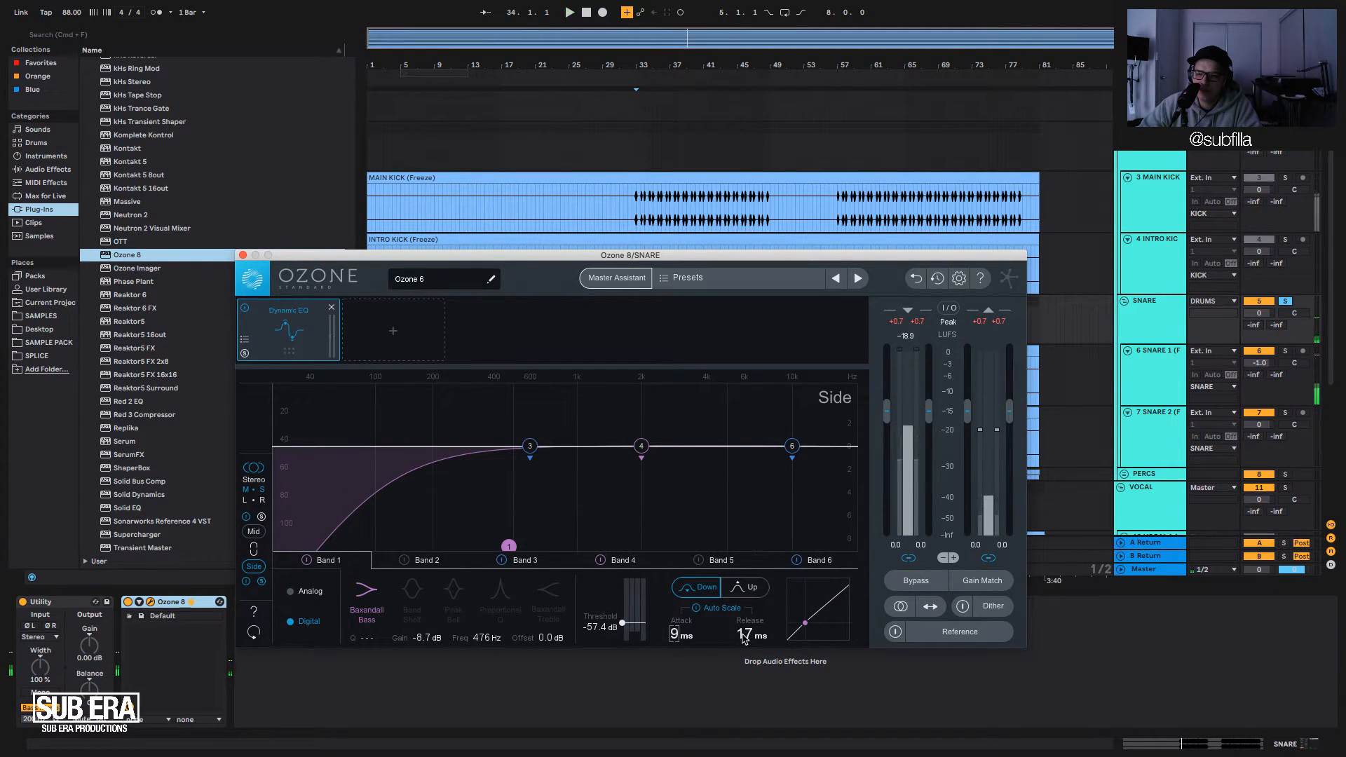
scroll(623, 629, "down", 5)
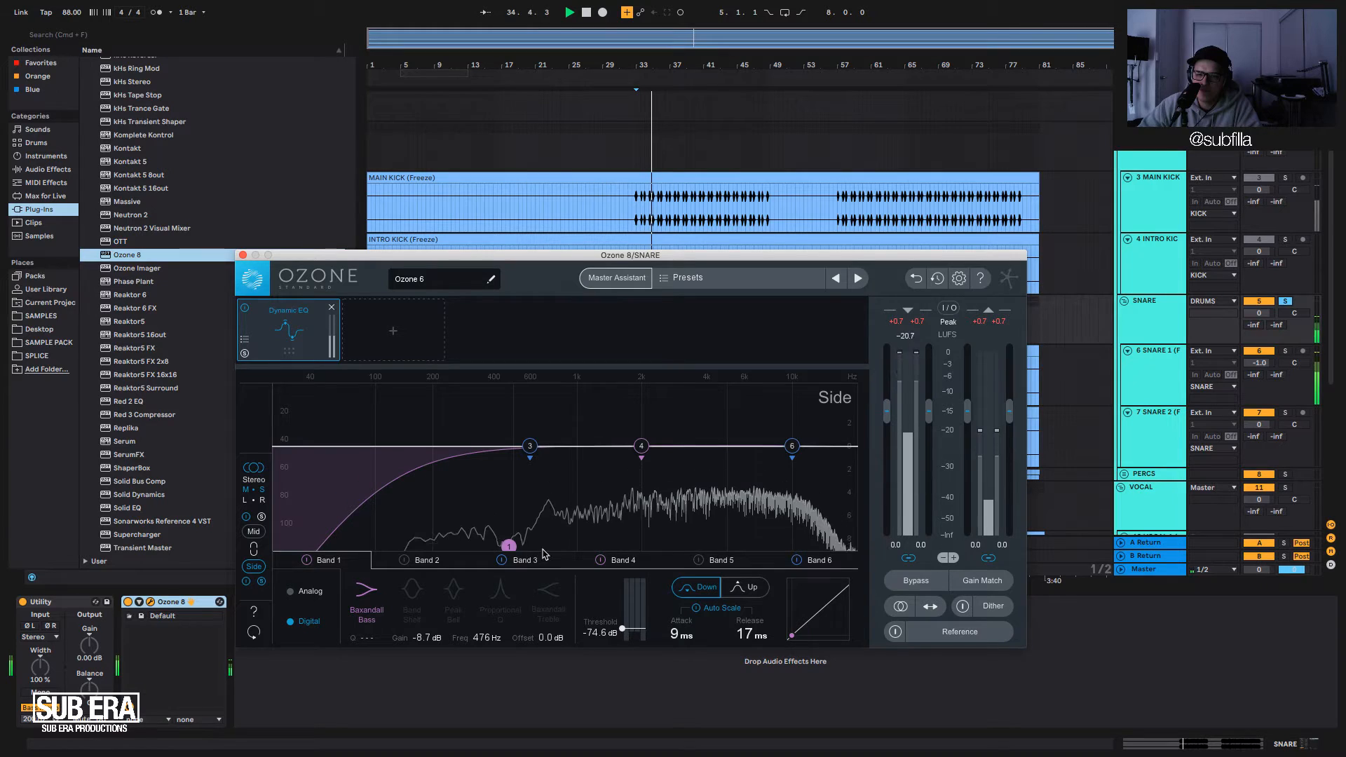
key("space")
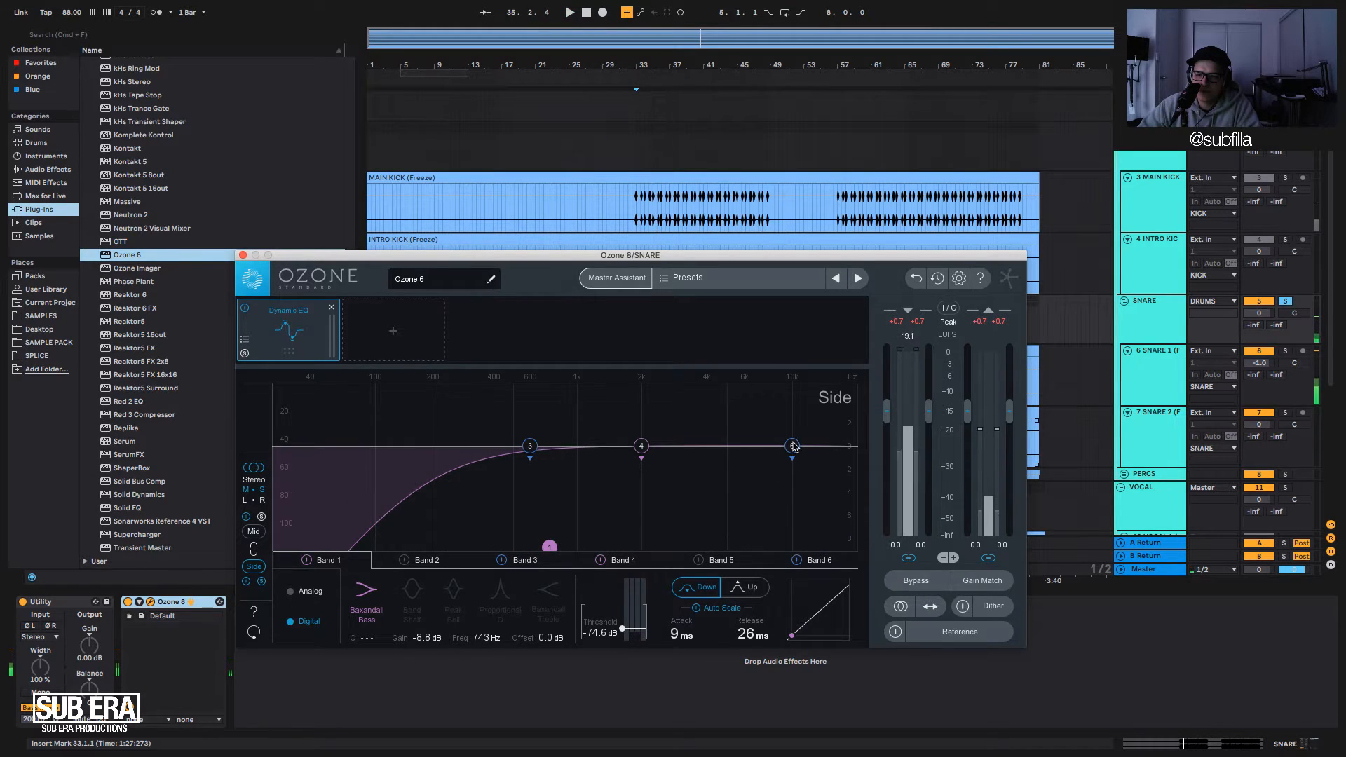
Raise side band 6 to about 1.4 dB at 3.32 kHz, with its mode set to Up and threshold to -74.6 dB.
left_click_drag(792, 446, 691, 432)
left_click(748, 587)
left_click_drag(622, 613, 740, 647)
key("space")
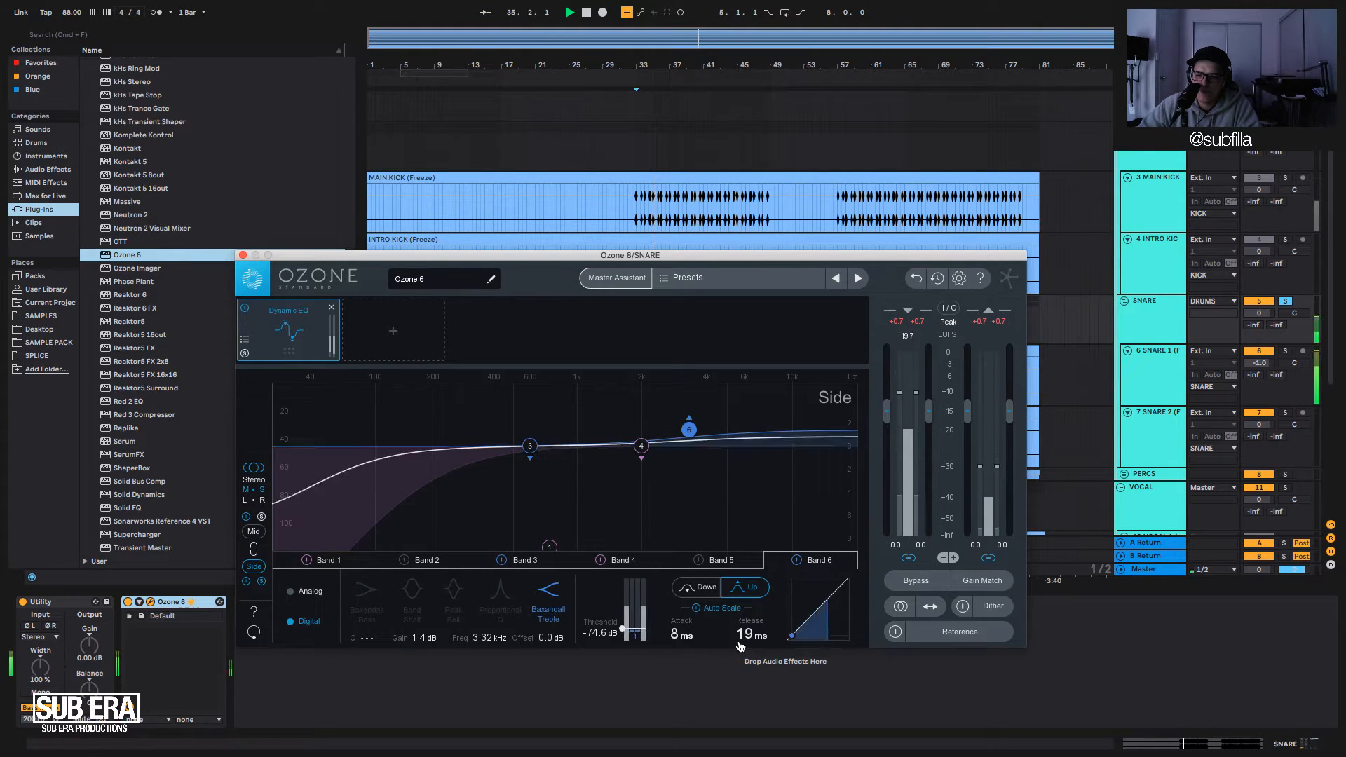
key("space")
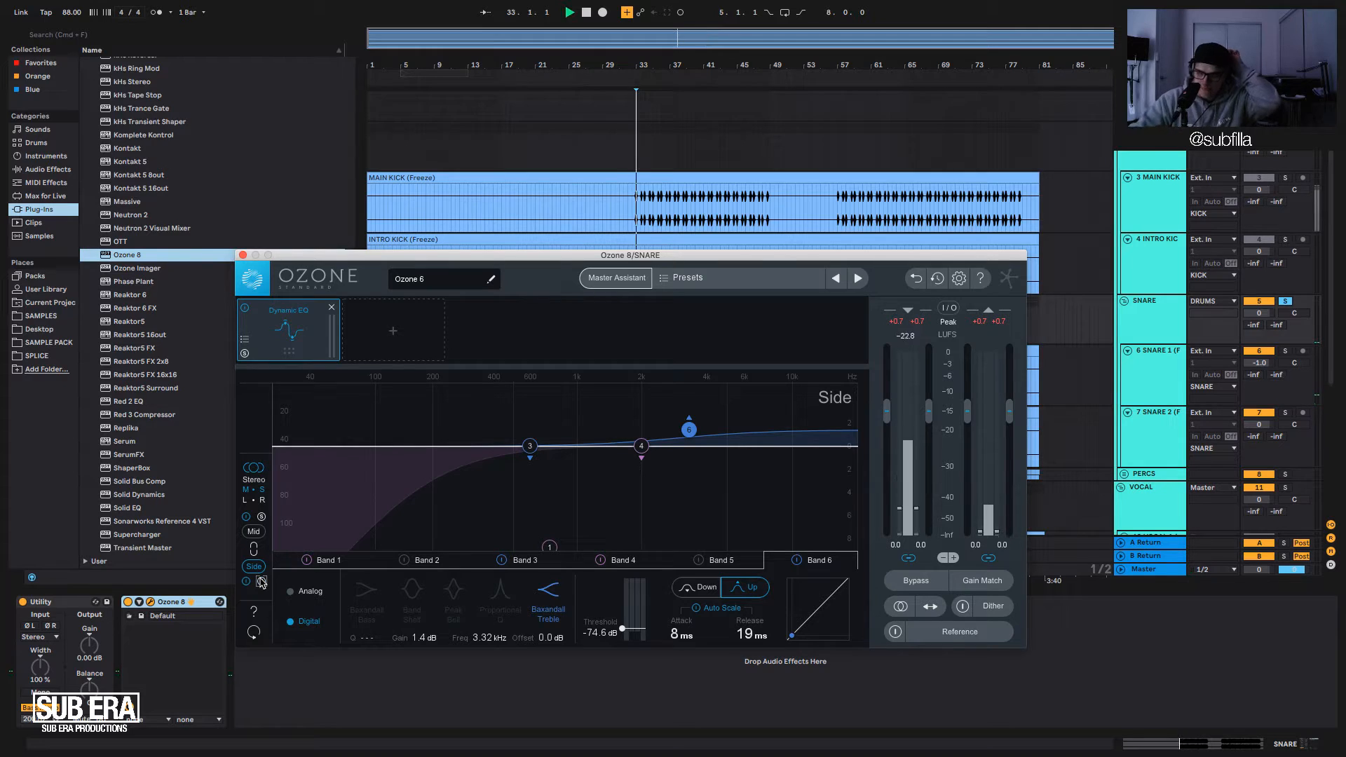
Play the soloed snare with the side channel's solo switched off and close Ozone.
key("space")
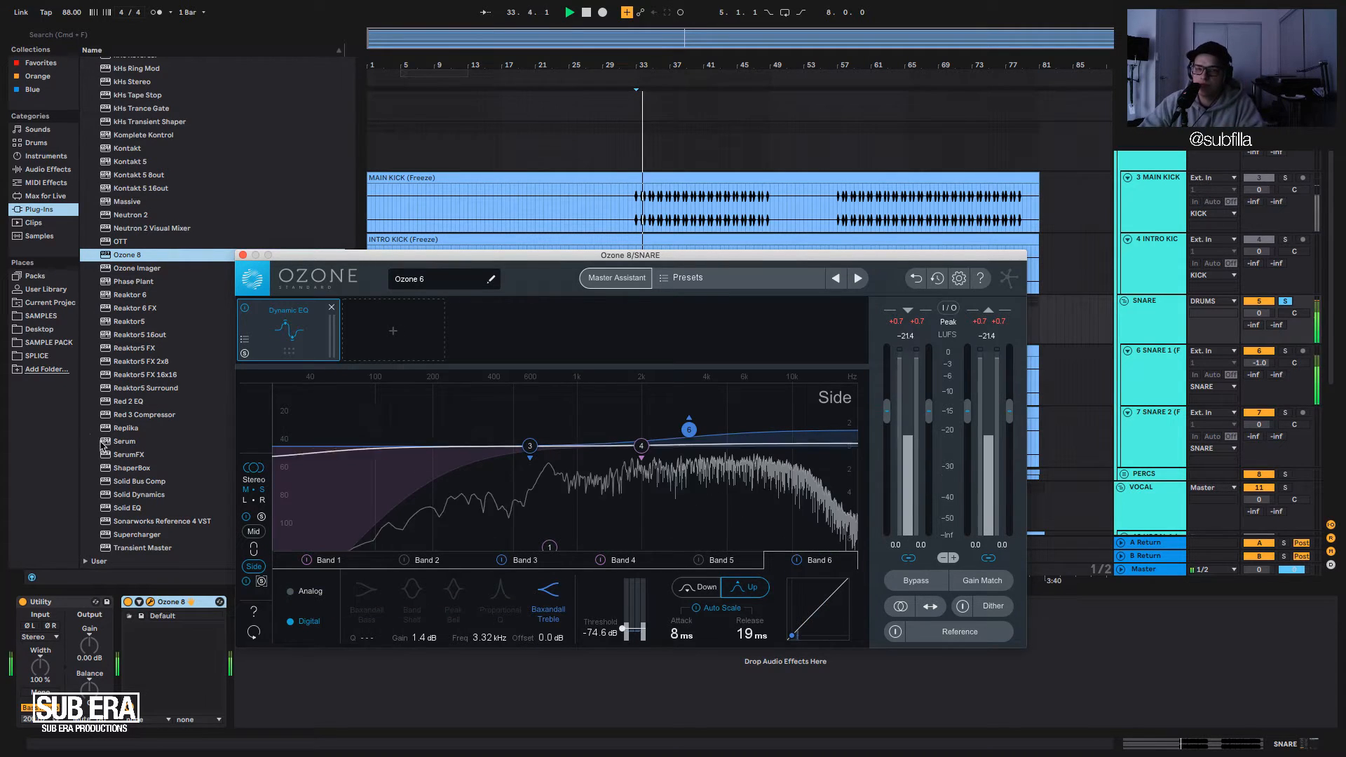
key("space")
left_click(243, 255)
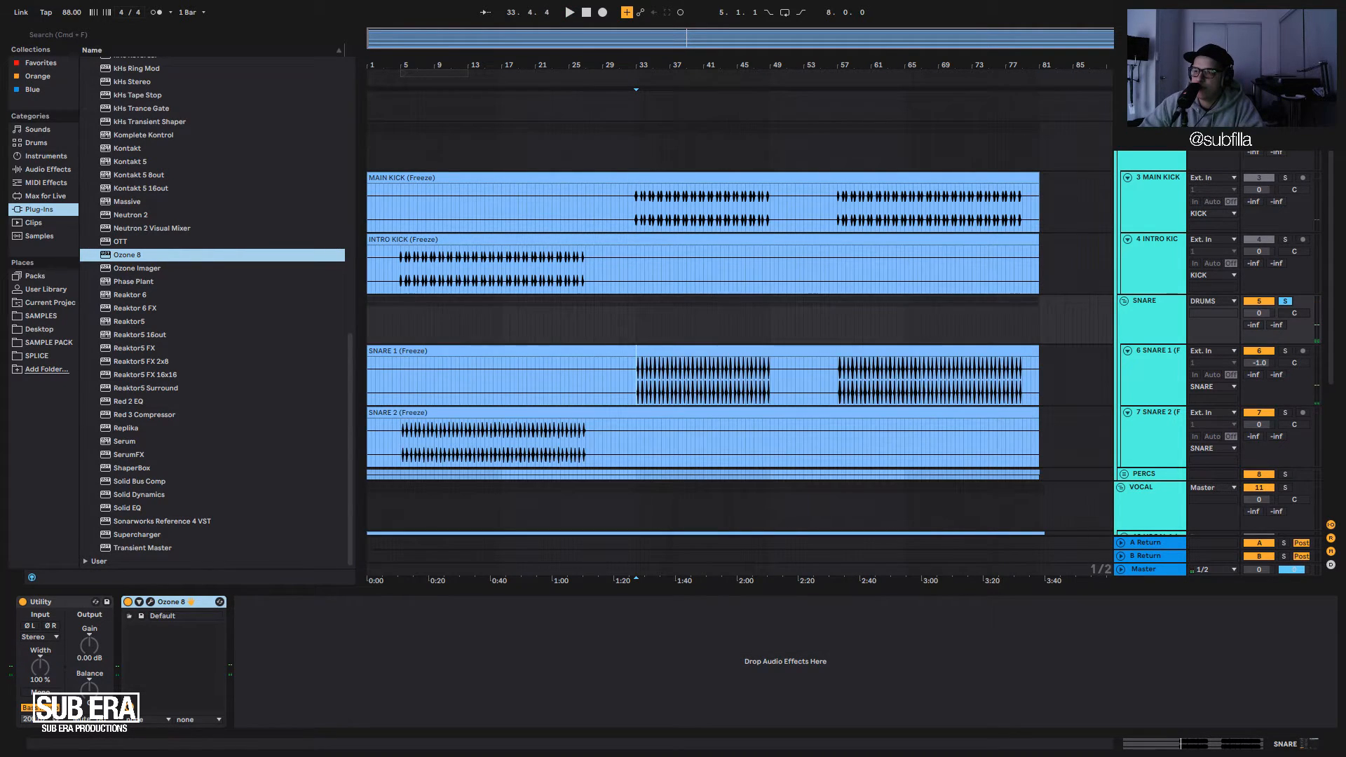
Take the SNARE group out of solo, play the full mix from bar 33 and save the set.
left_click(1288, 301)
key("space")
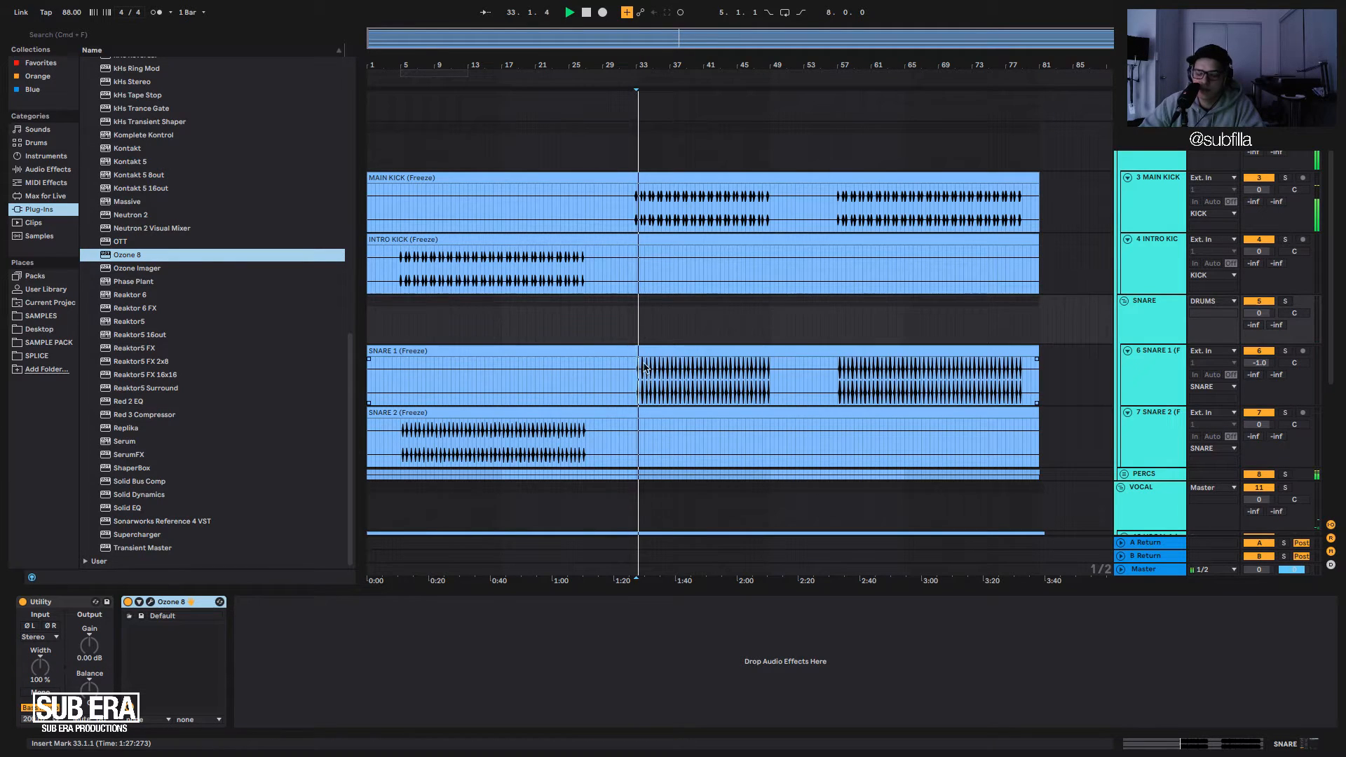
key("super+s")
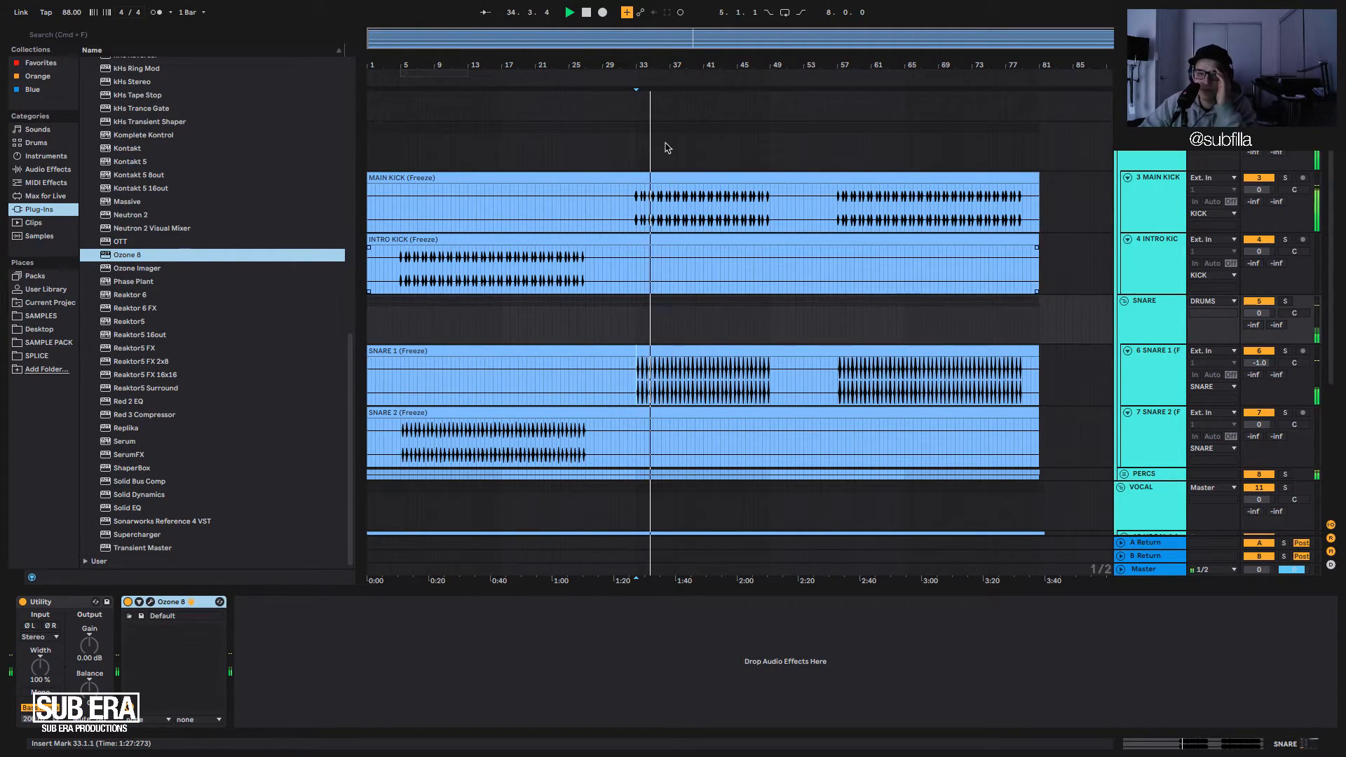
Collapse the KICK and SNARE groups and select the VOCAL 1 track.
left_click(1159, 146)
left_click(1124, 128)
left_click(1131, 143)
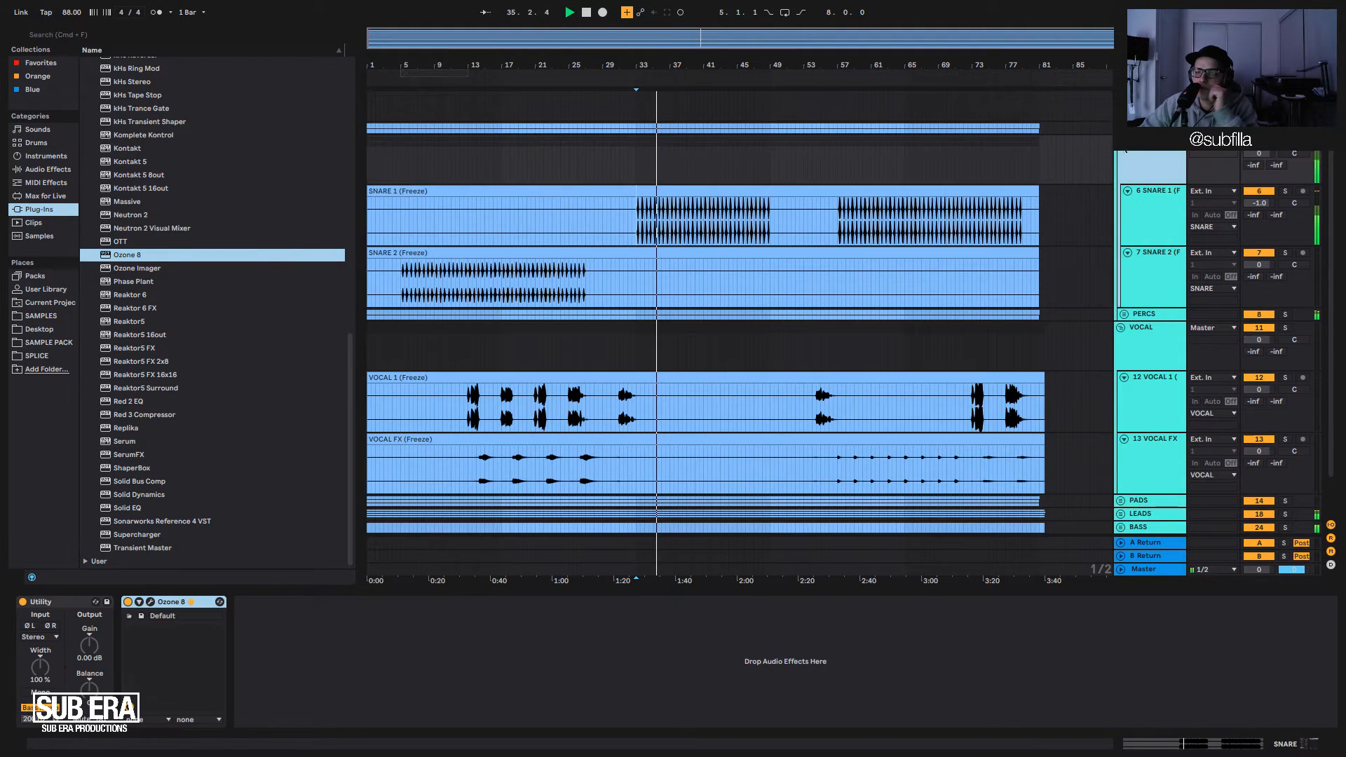
left_click(1125, 144)
left_click(1138, 199)
left_click(1128, 260)
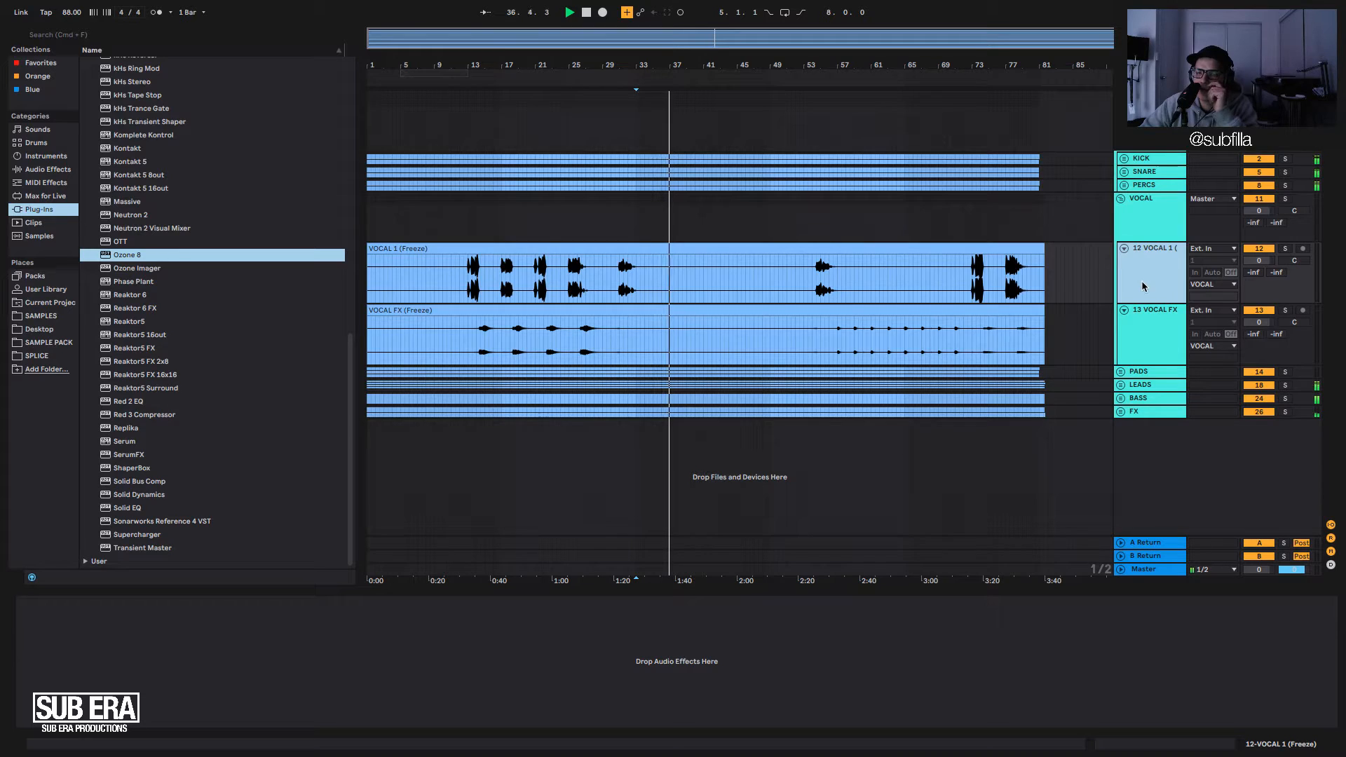
Set the playback start to bar 33 and replay the full mix from there.
left_click(924, 364)
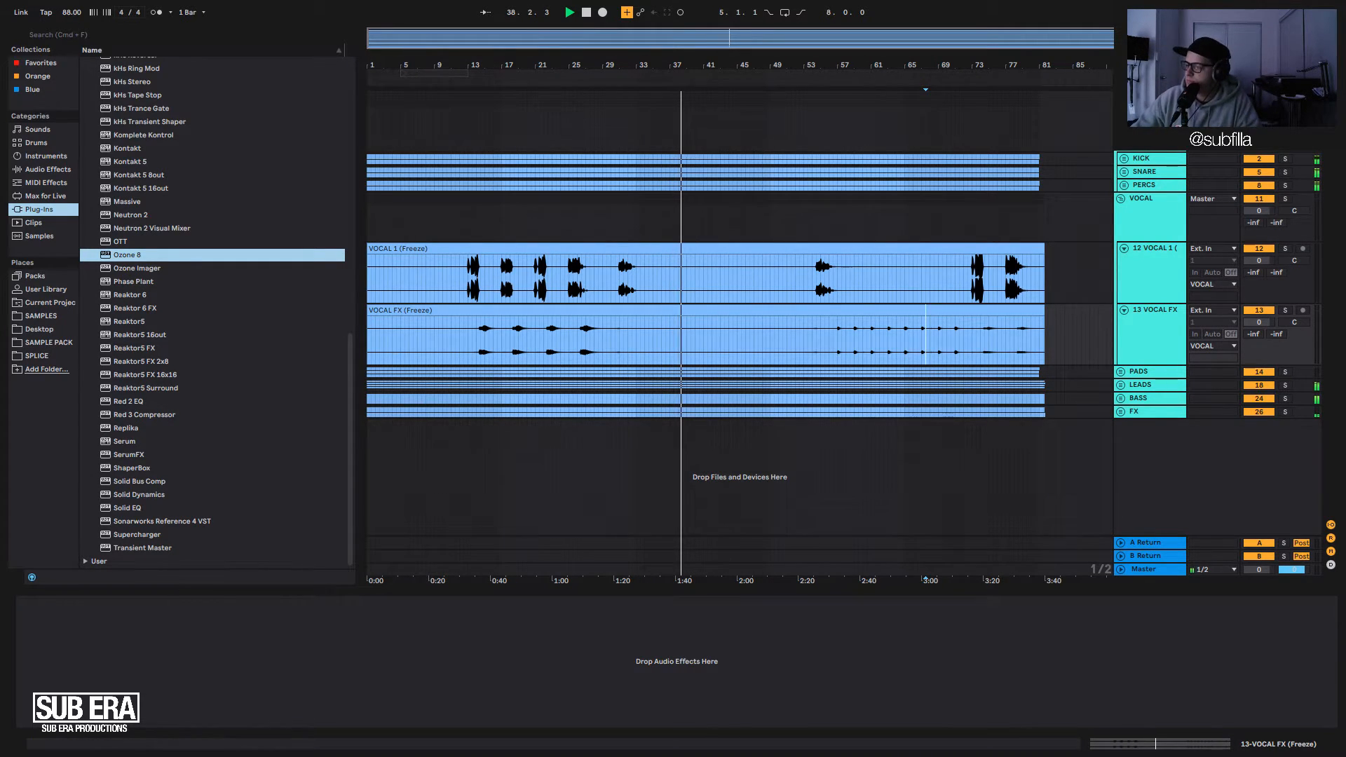
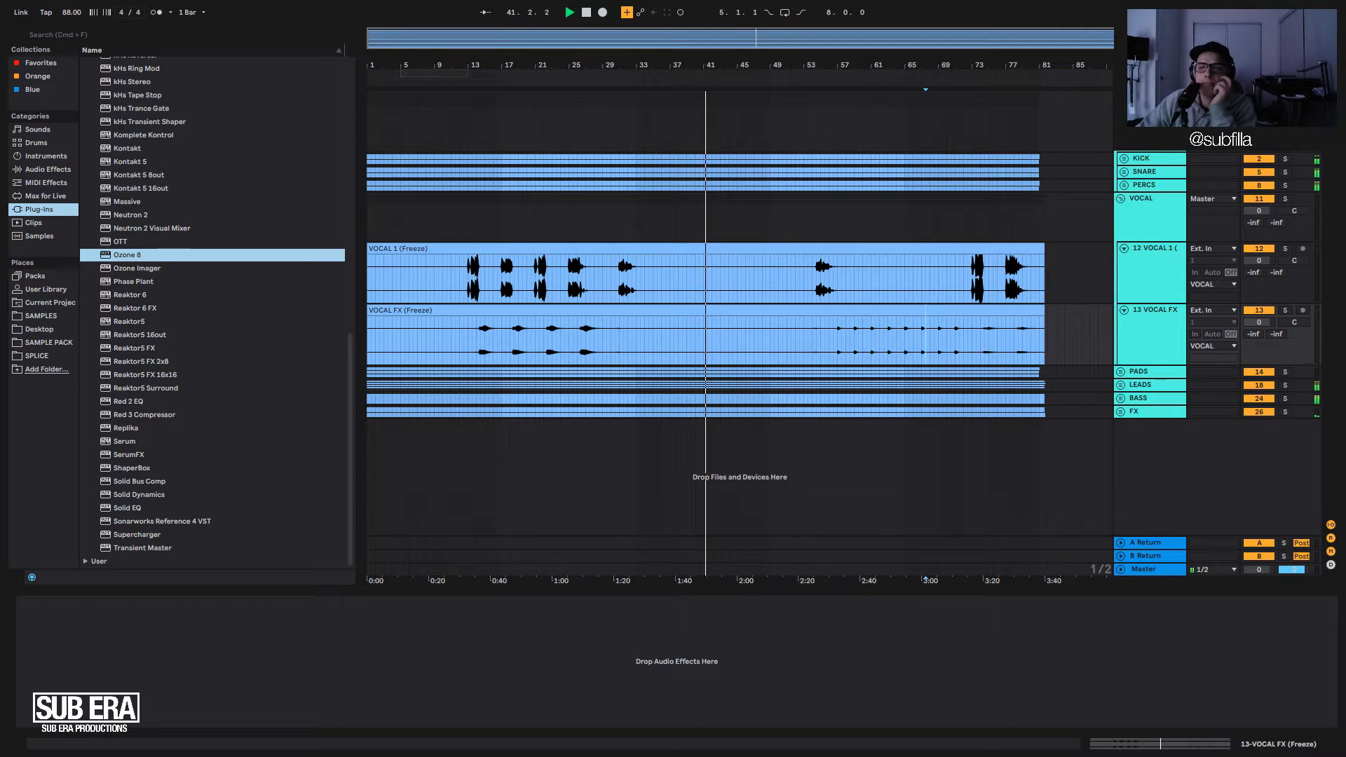
left_click(636, 336)
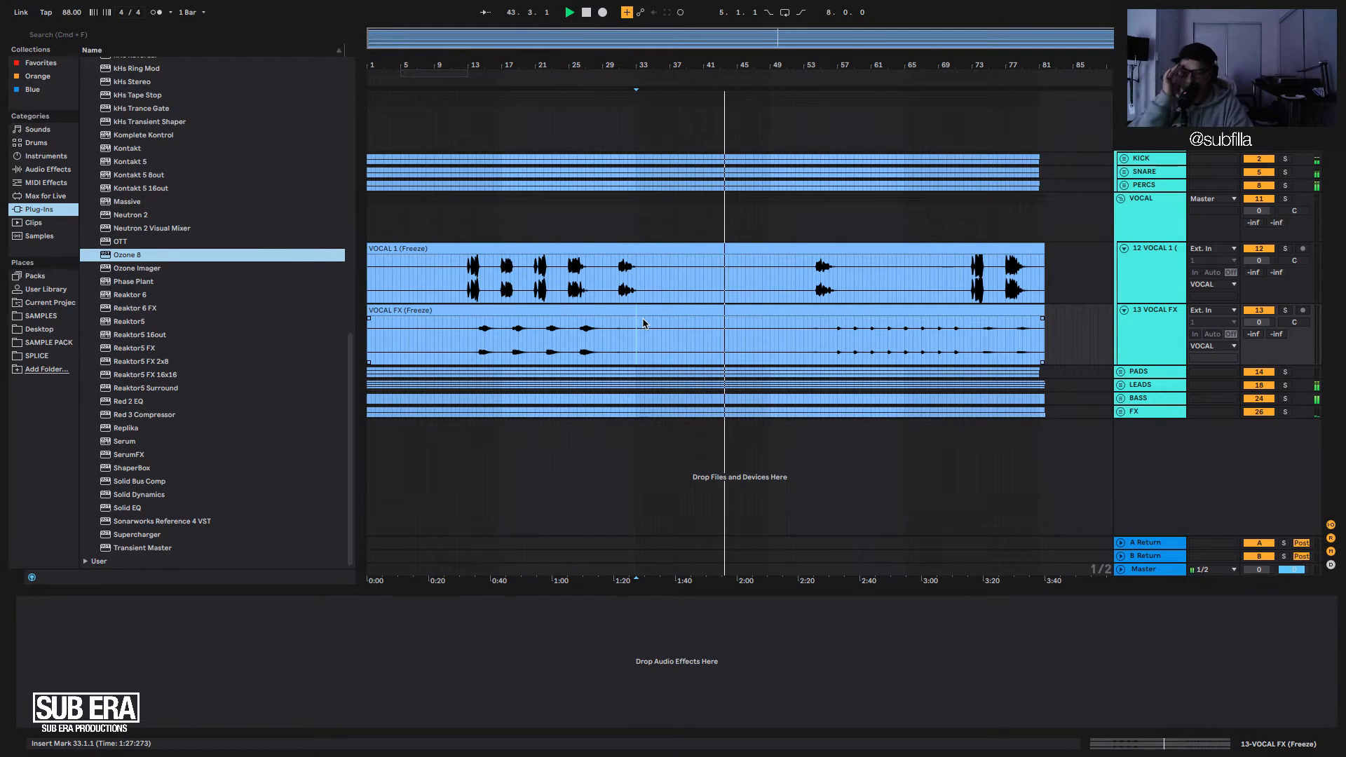
key("space")
key("space")
key("space")
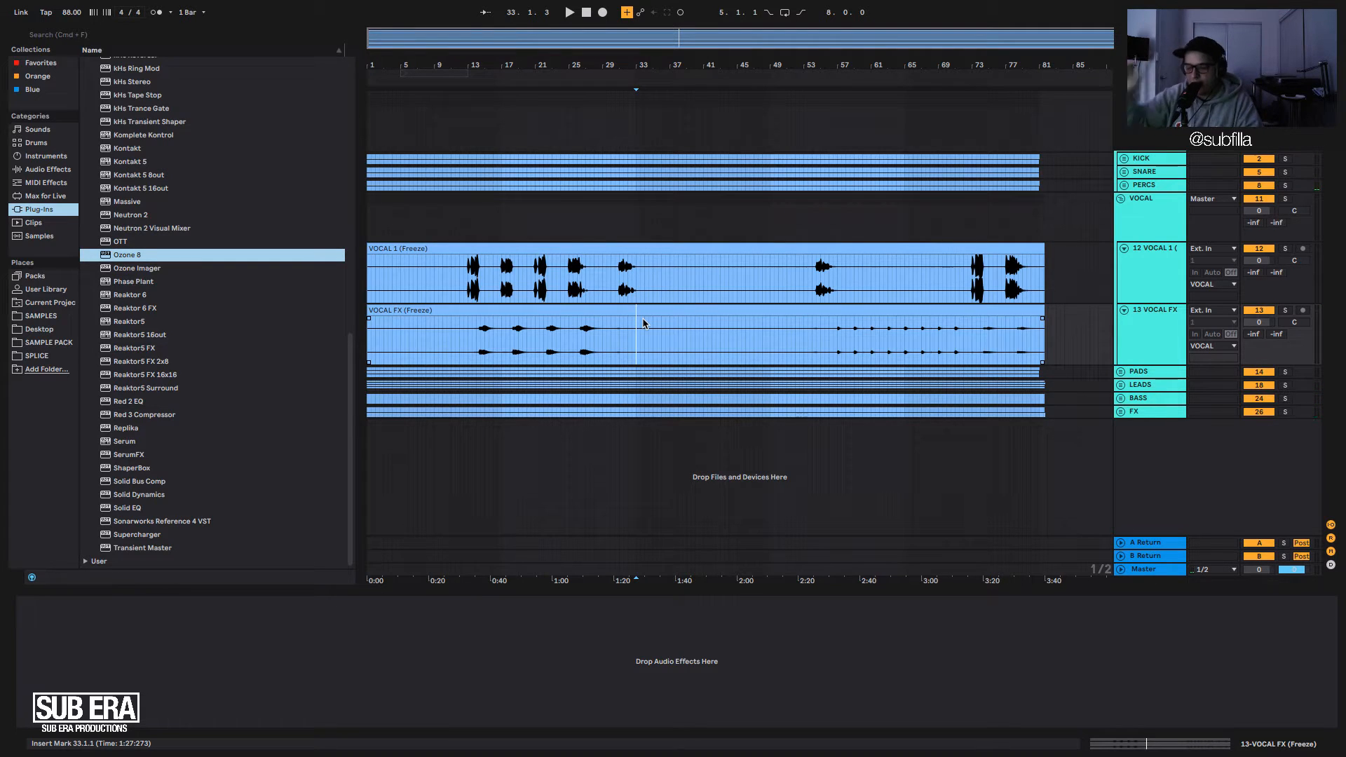
Collapse the VOCAL group and the DRUMS group in the arrangement.
left_click(1145, 218)
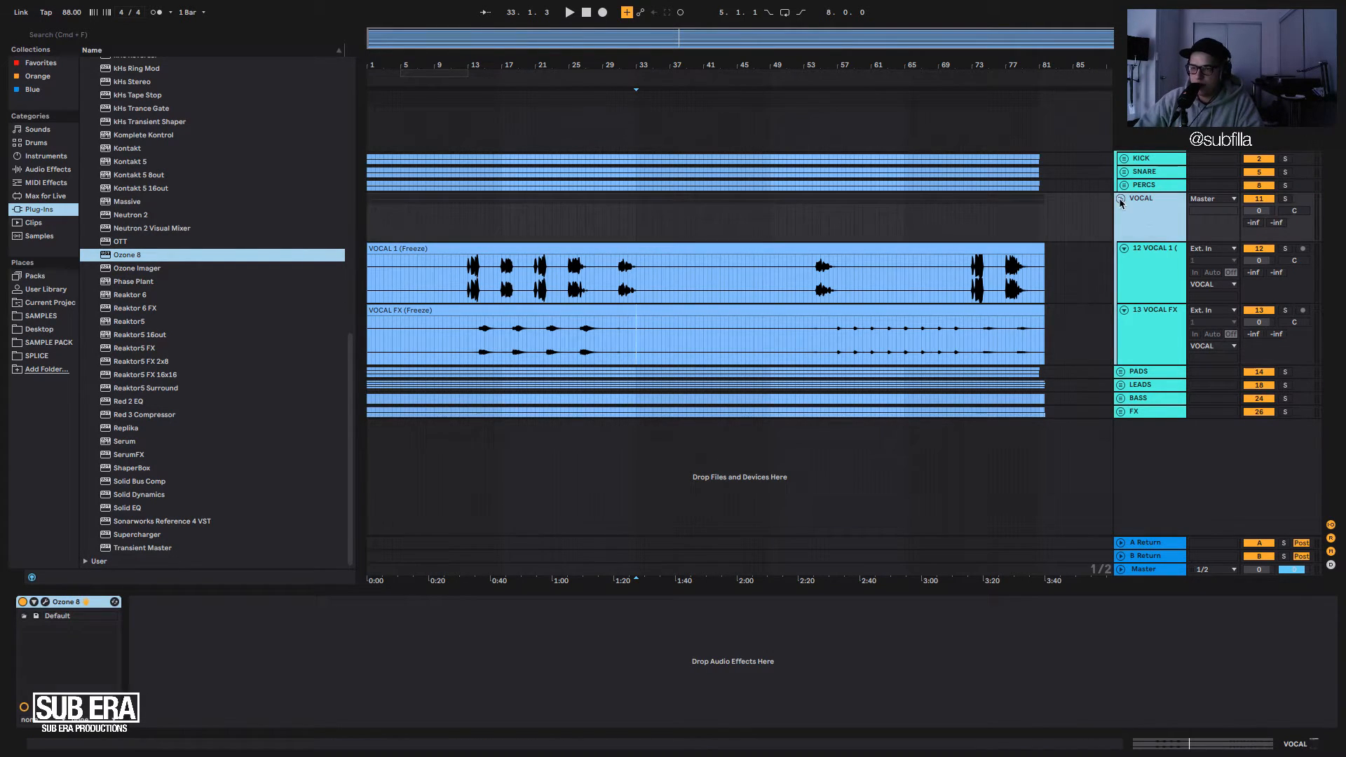
left_click(1121, 199)
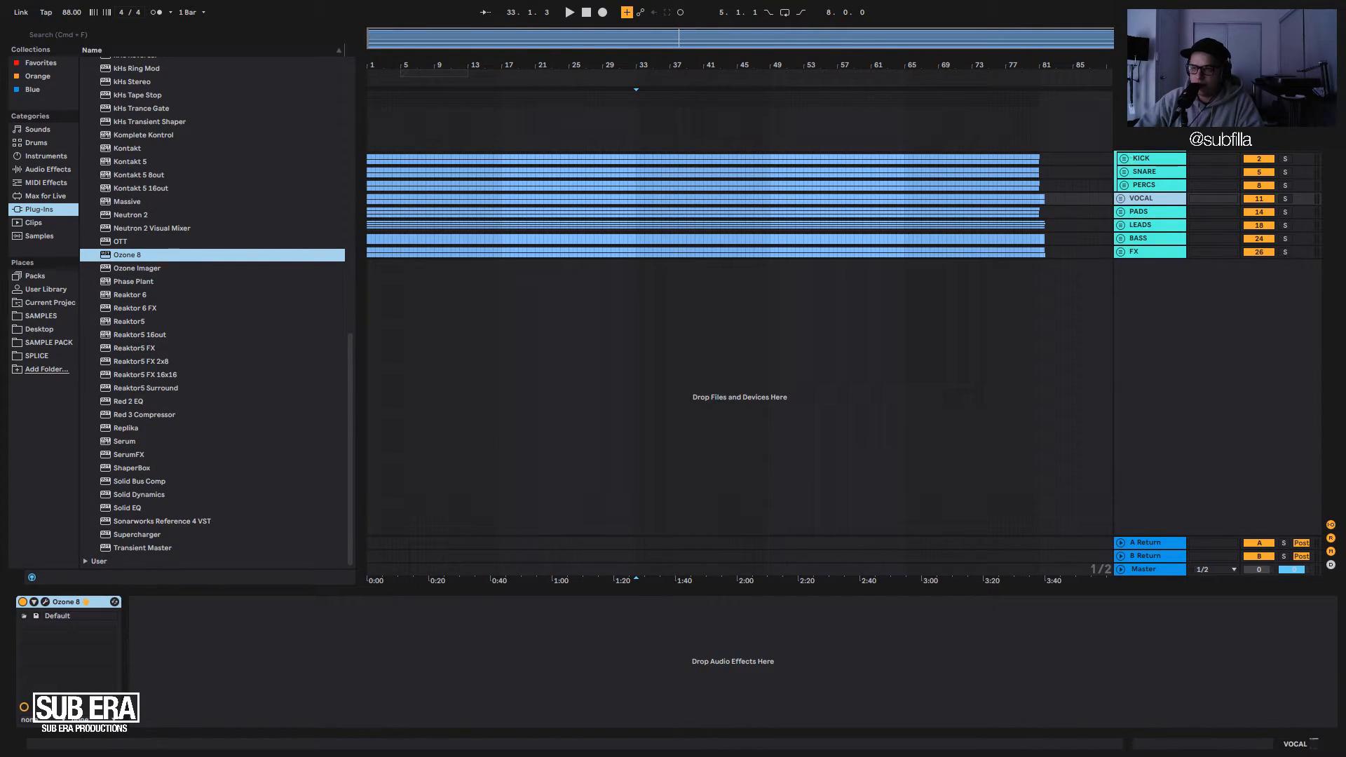
left_click(1150, 98)
left_click(1121, 97)
left_click(1145, 122)
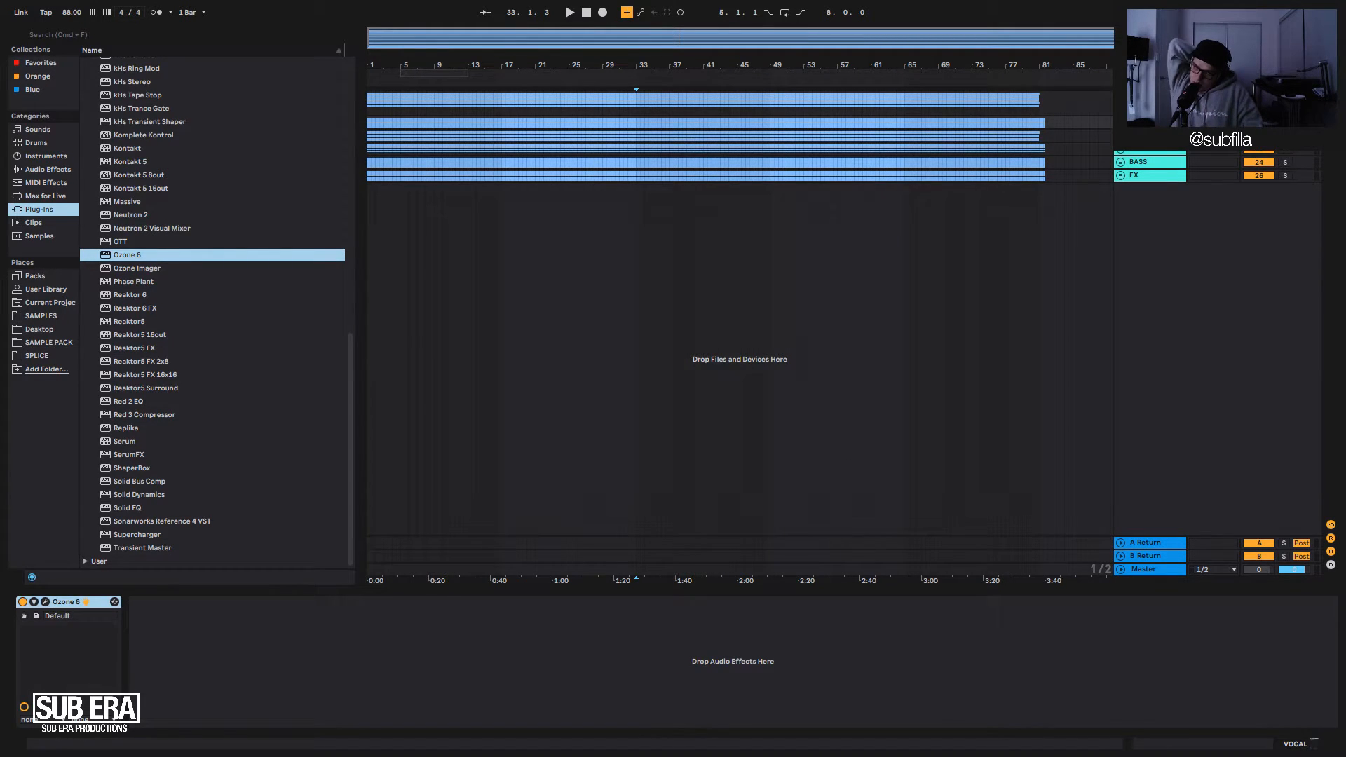
Examine the group levels in Session View during playback, with the mixer meters enlarged and the browser hidden.
key("Tab")
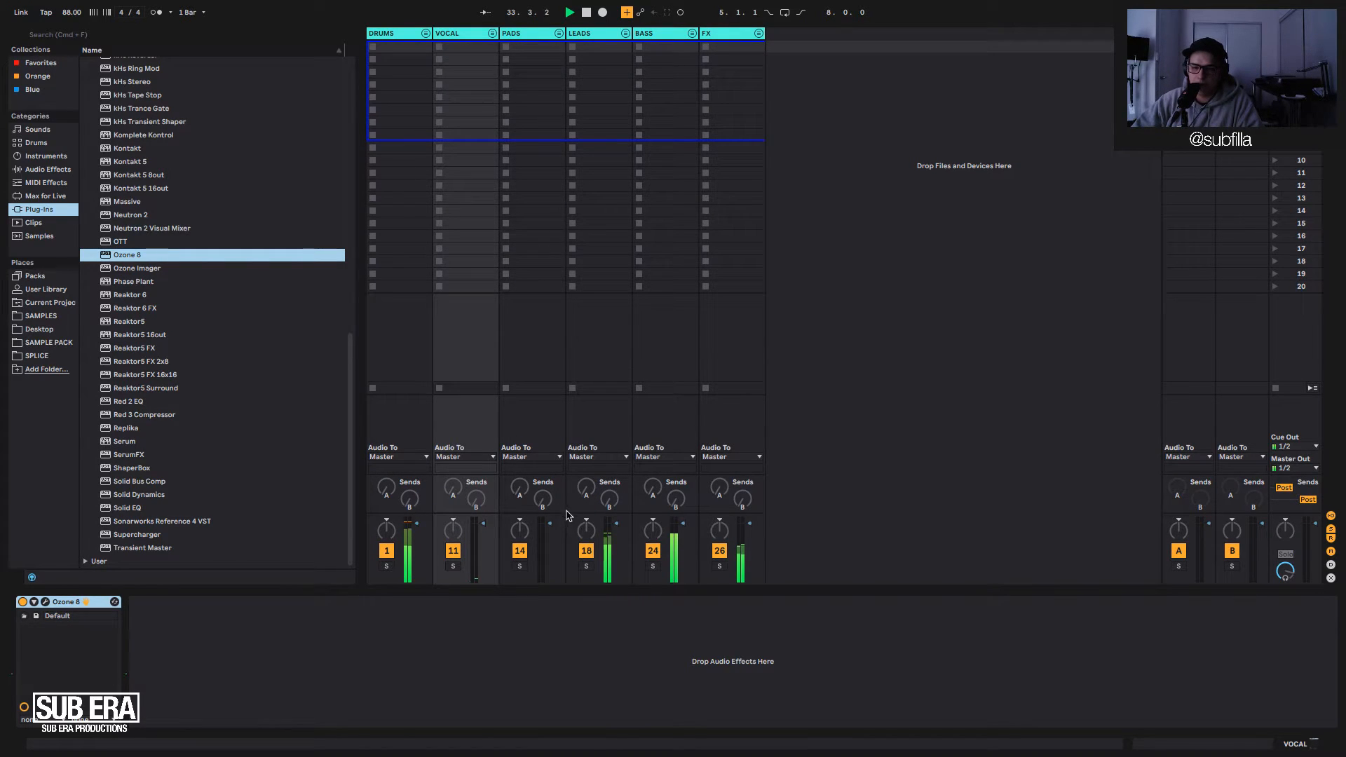
left_click_drag(566, 512, 603, 235)
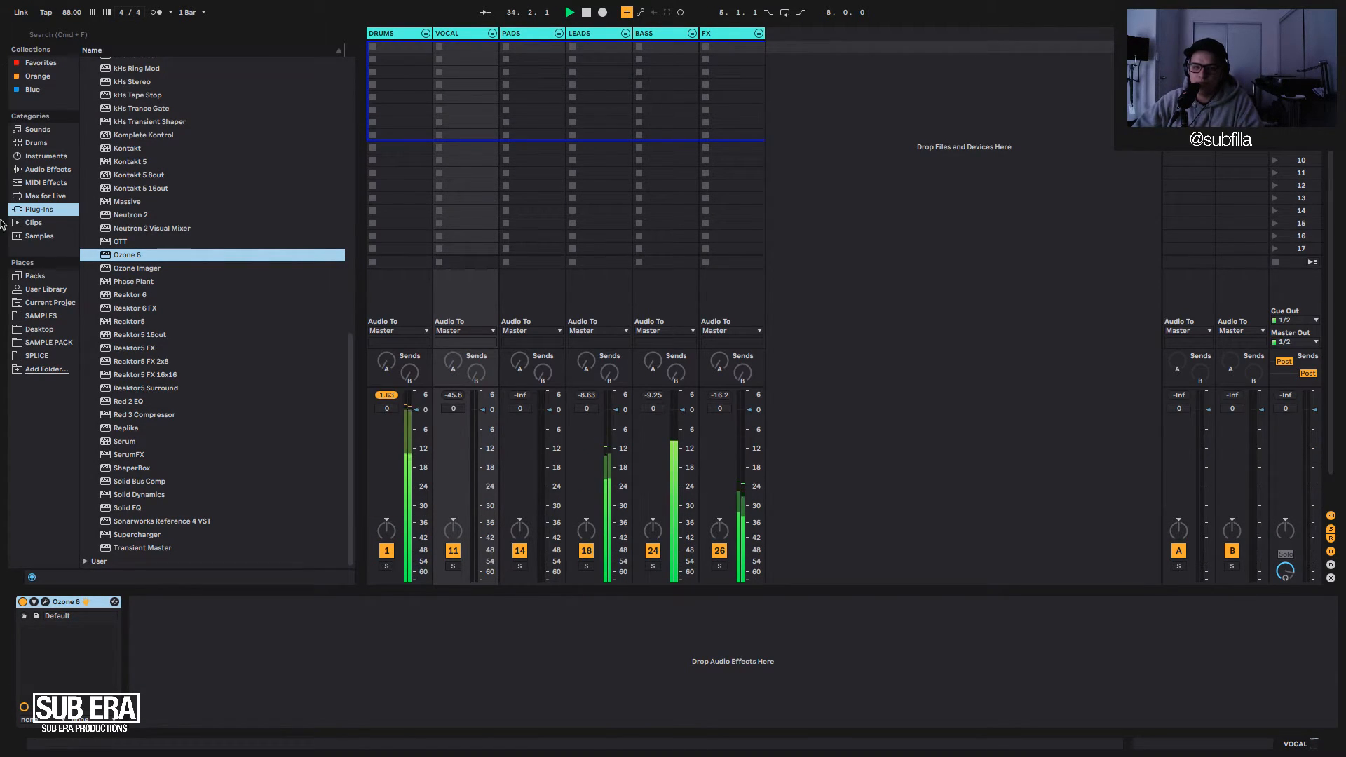
left_click(23, 33)
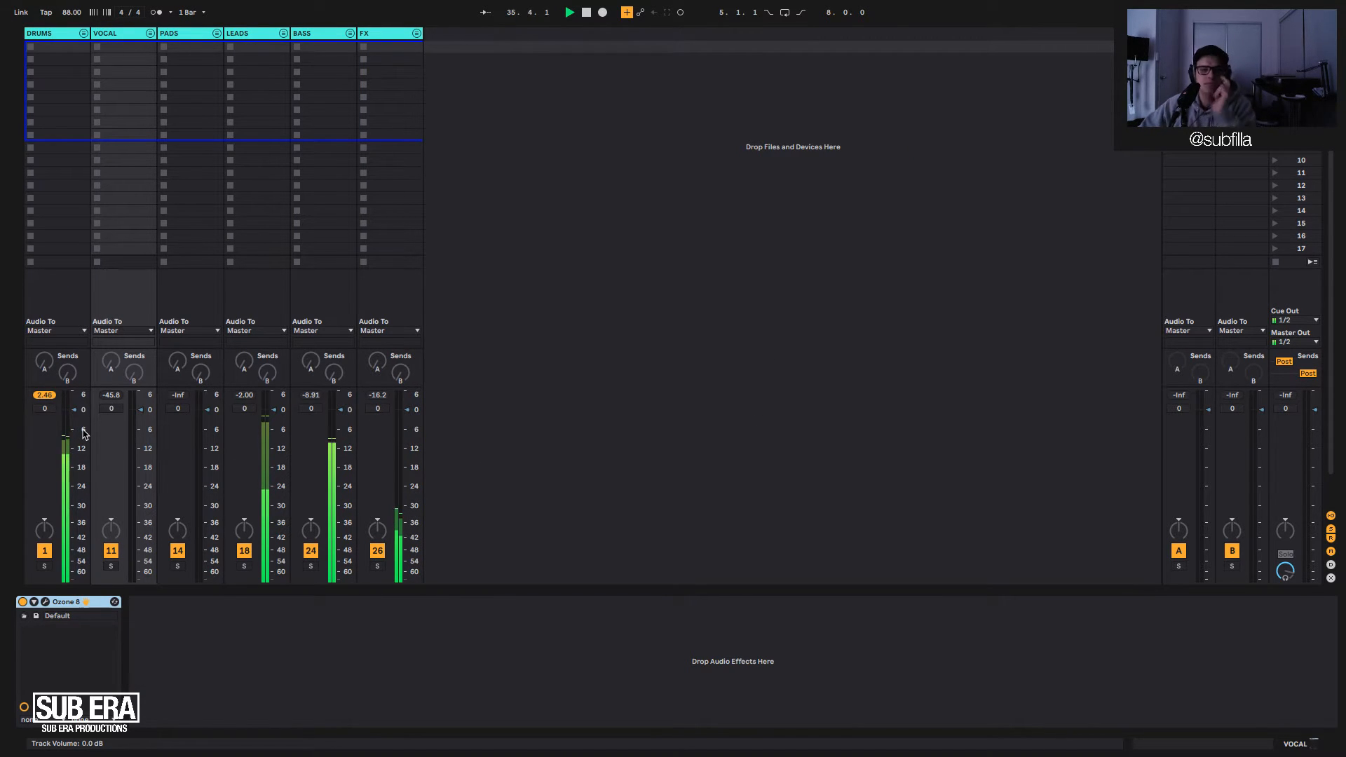
key("Tab")
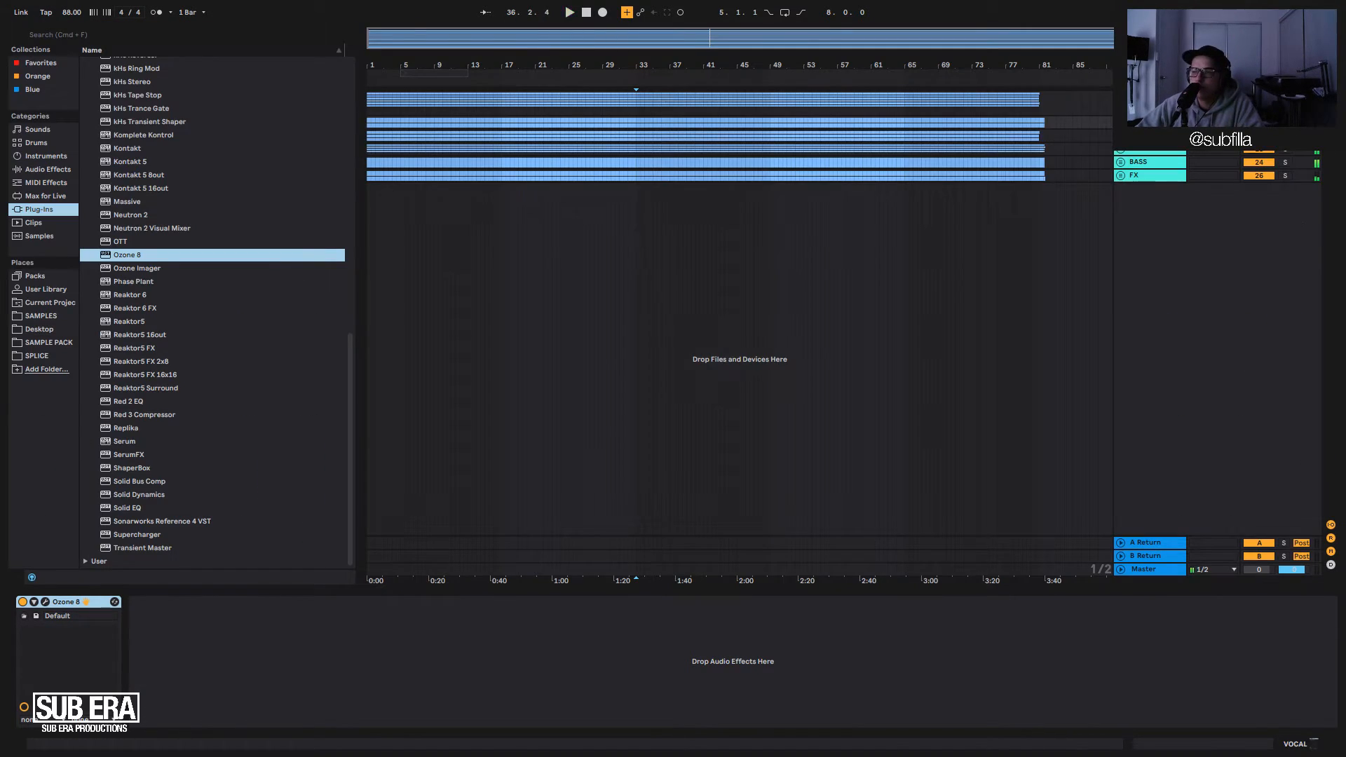
Expand the SNARE group, play from bar 33 and check the snare track levels in Session View.
left_click(1157, 170)
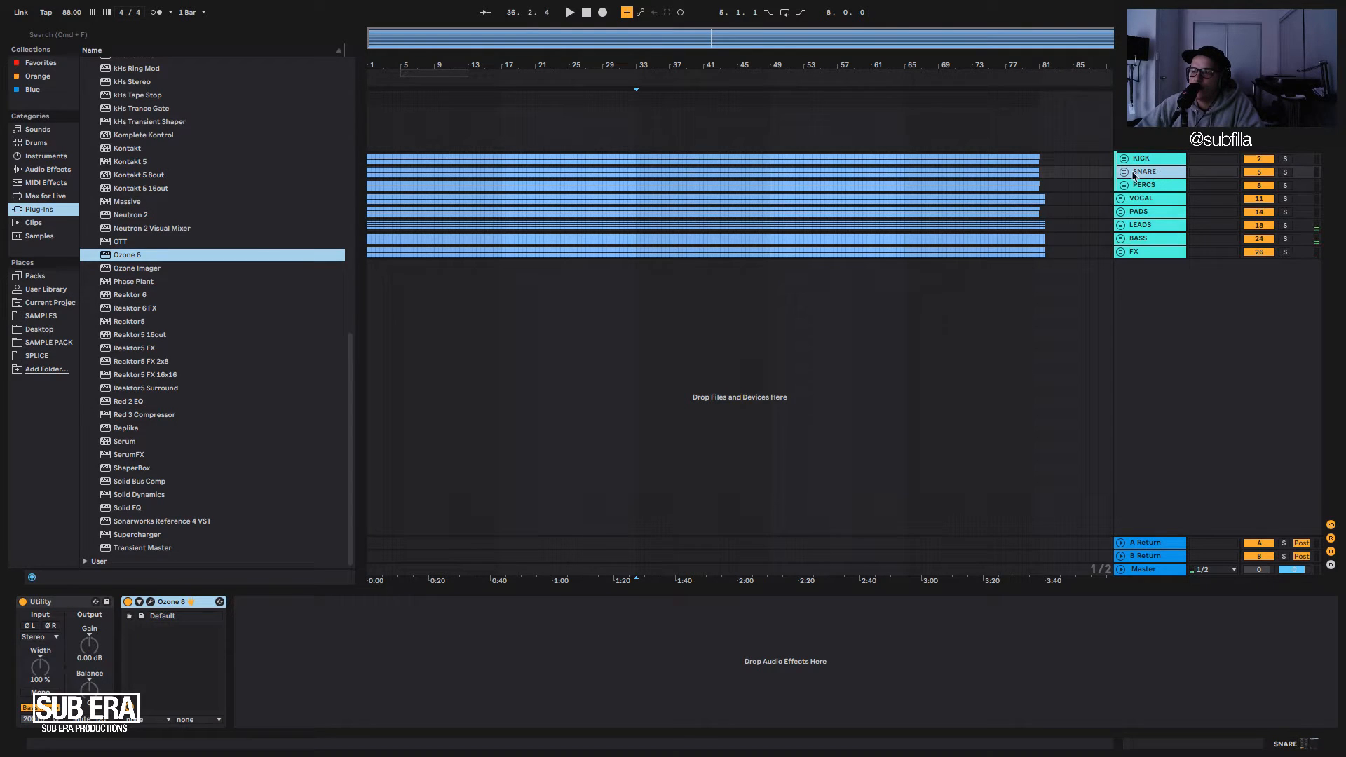
left_click(1124, 172)
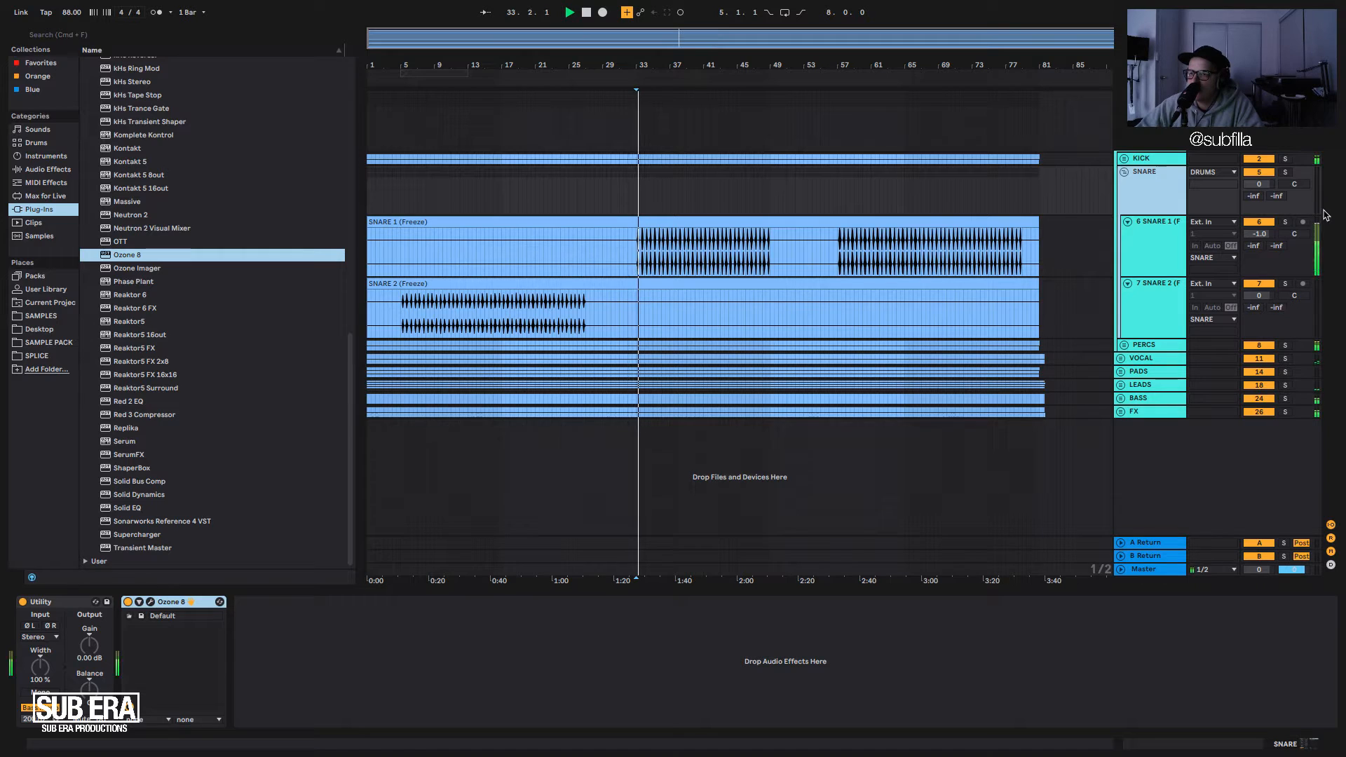
key("Tab")
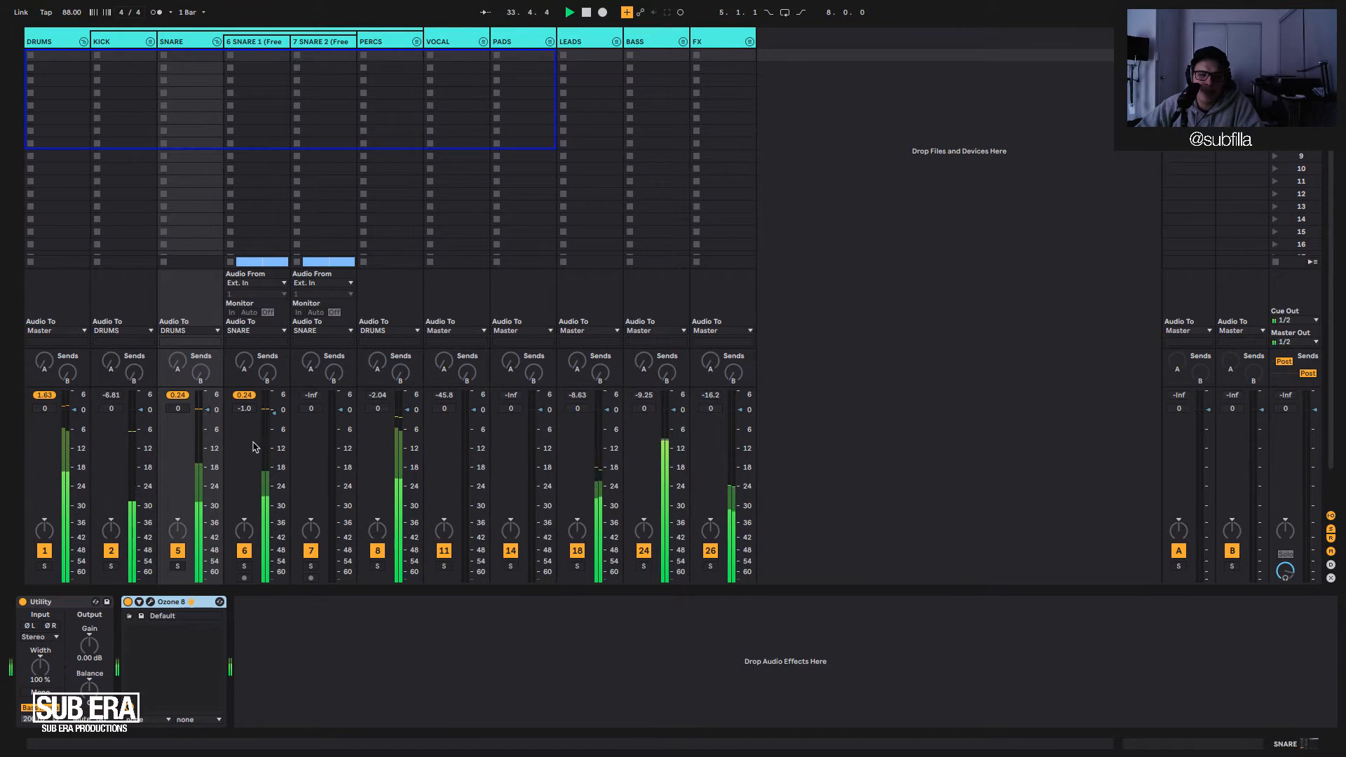
key("Tab")
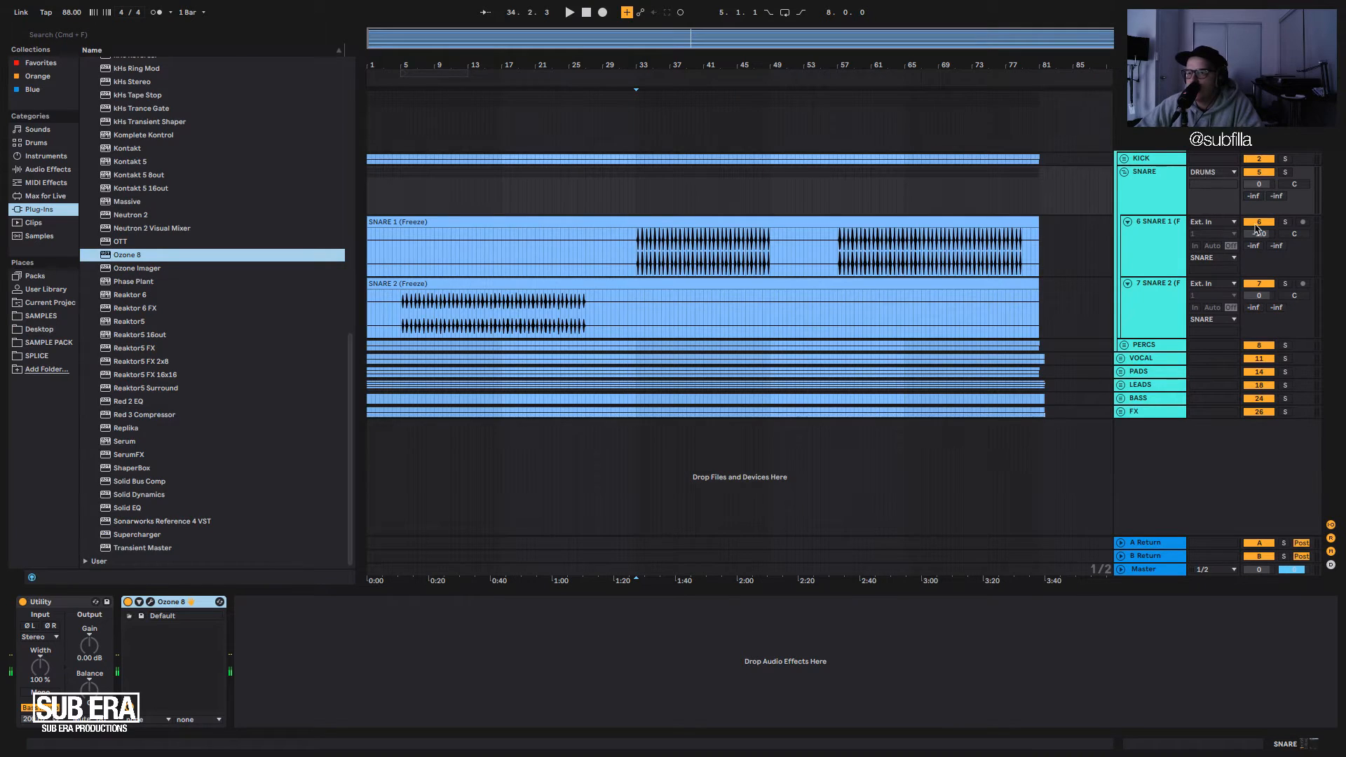
Add a second Utility after Ozone 8 on the SNARE group and set its gain to -2.22 dB during playback.
left_click(1135, 247)
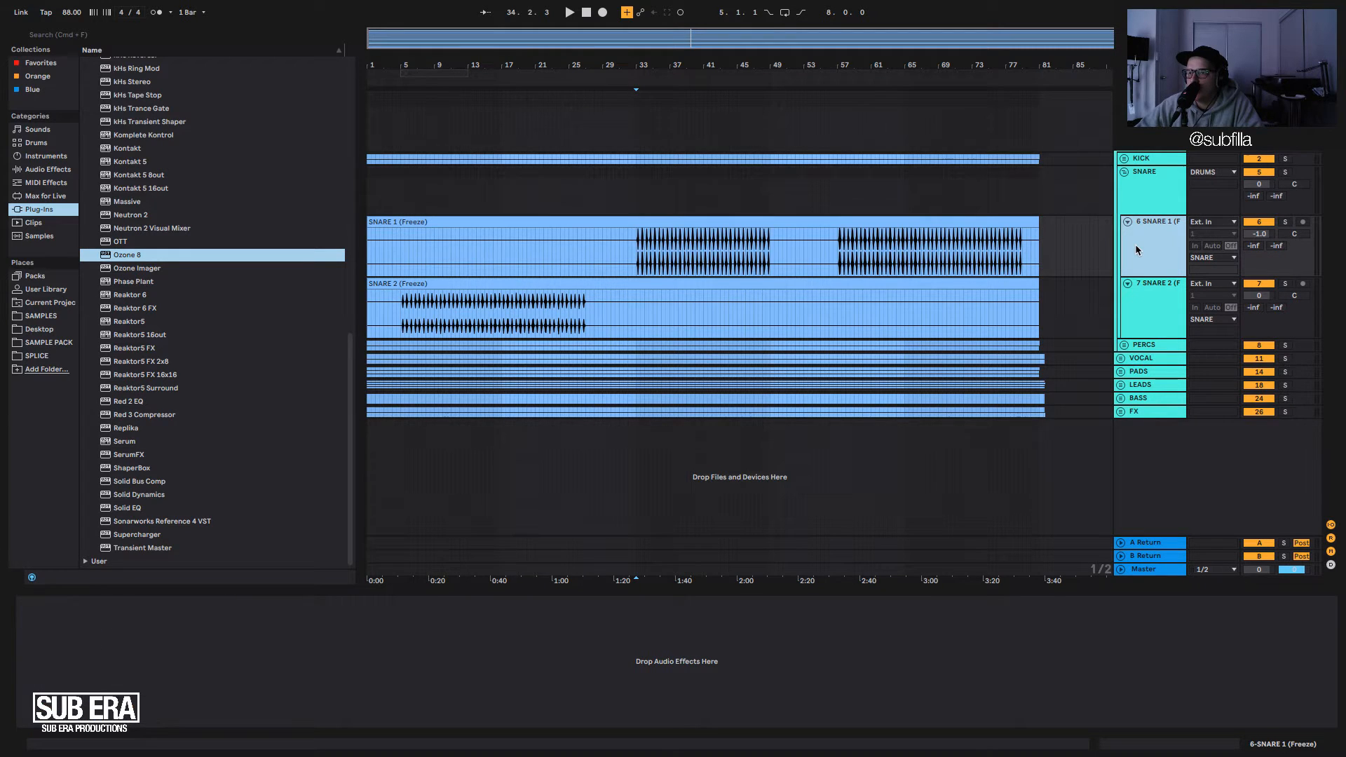
left_click(1156, 185)
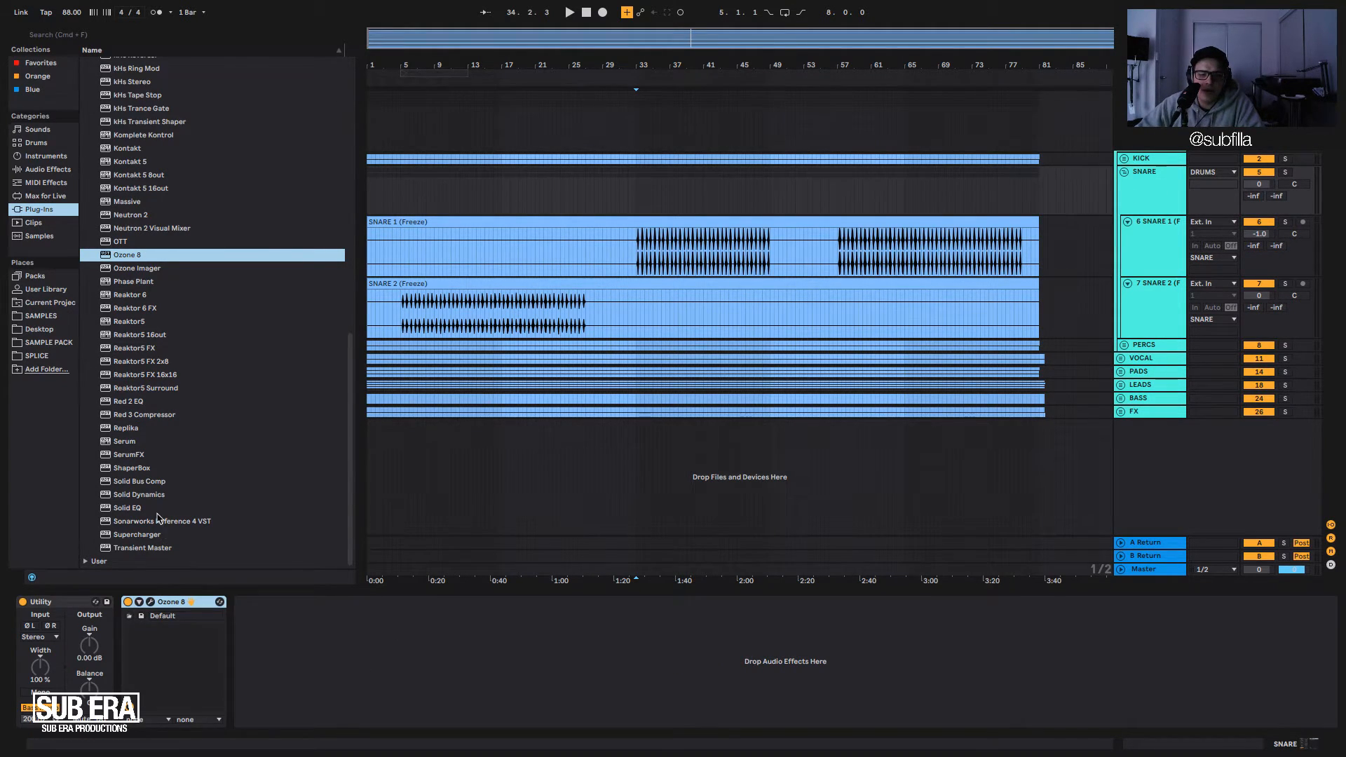
left_click(41, 171)
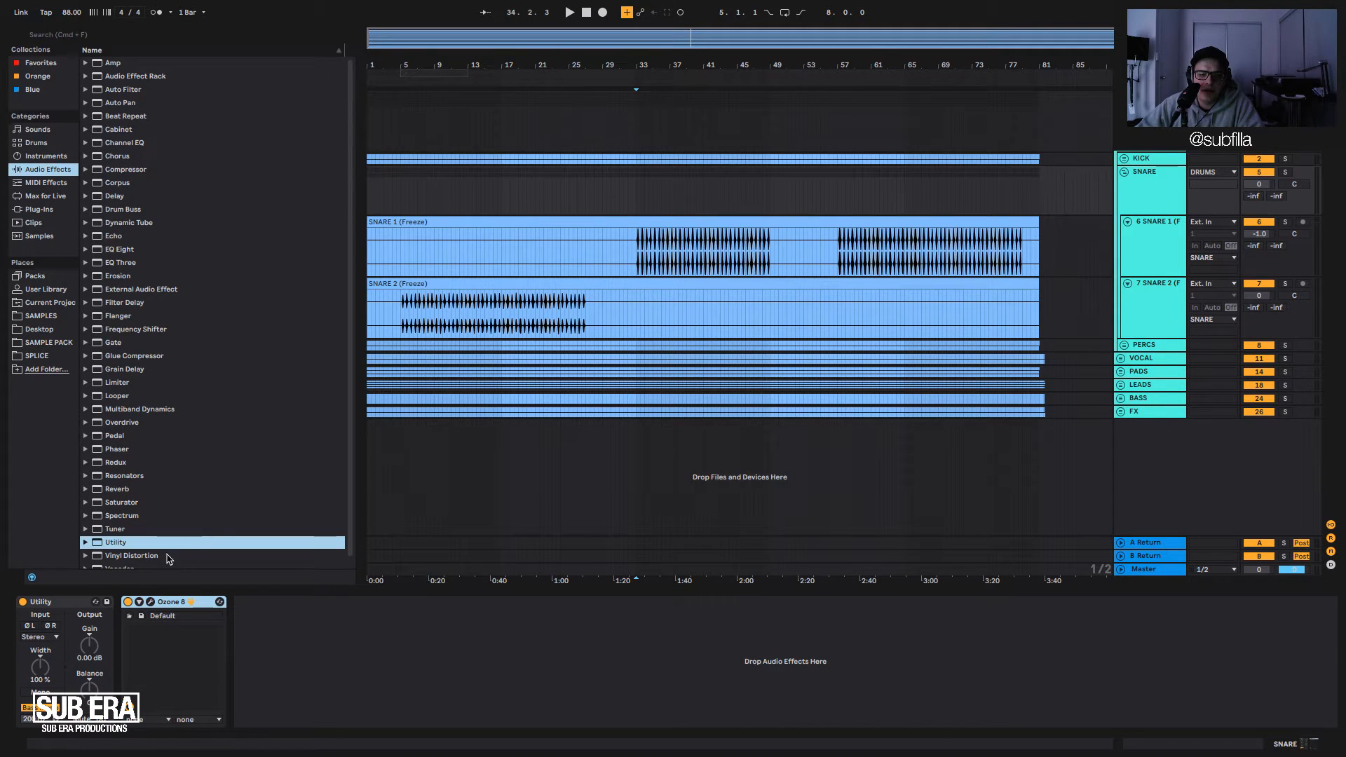
double_click(131, 545)
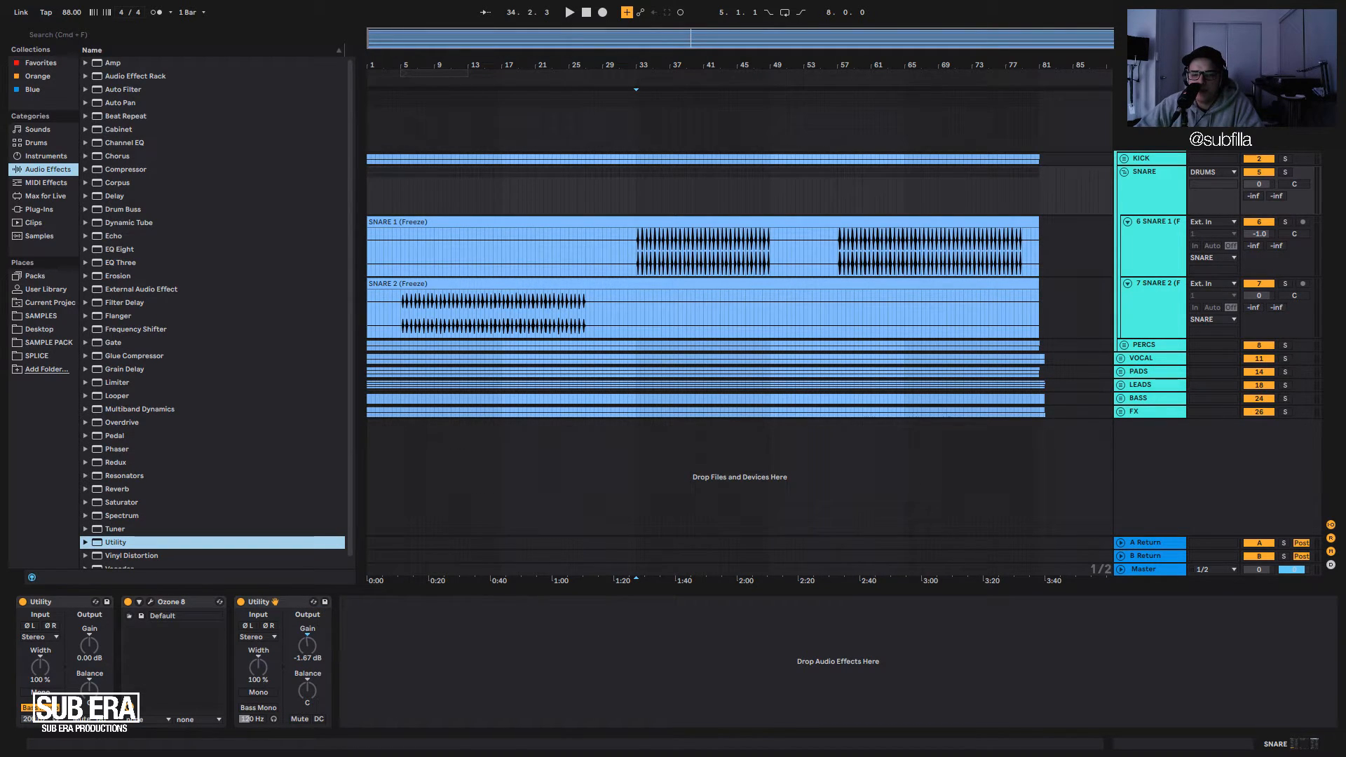
key("space")
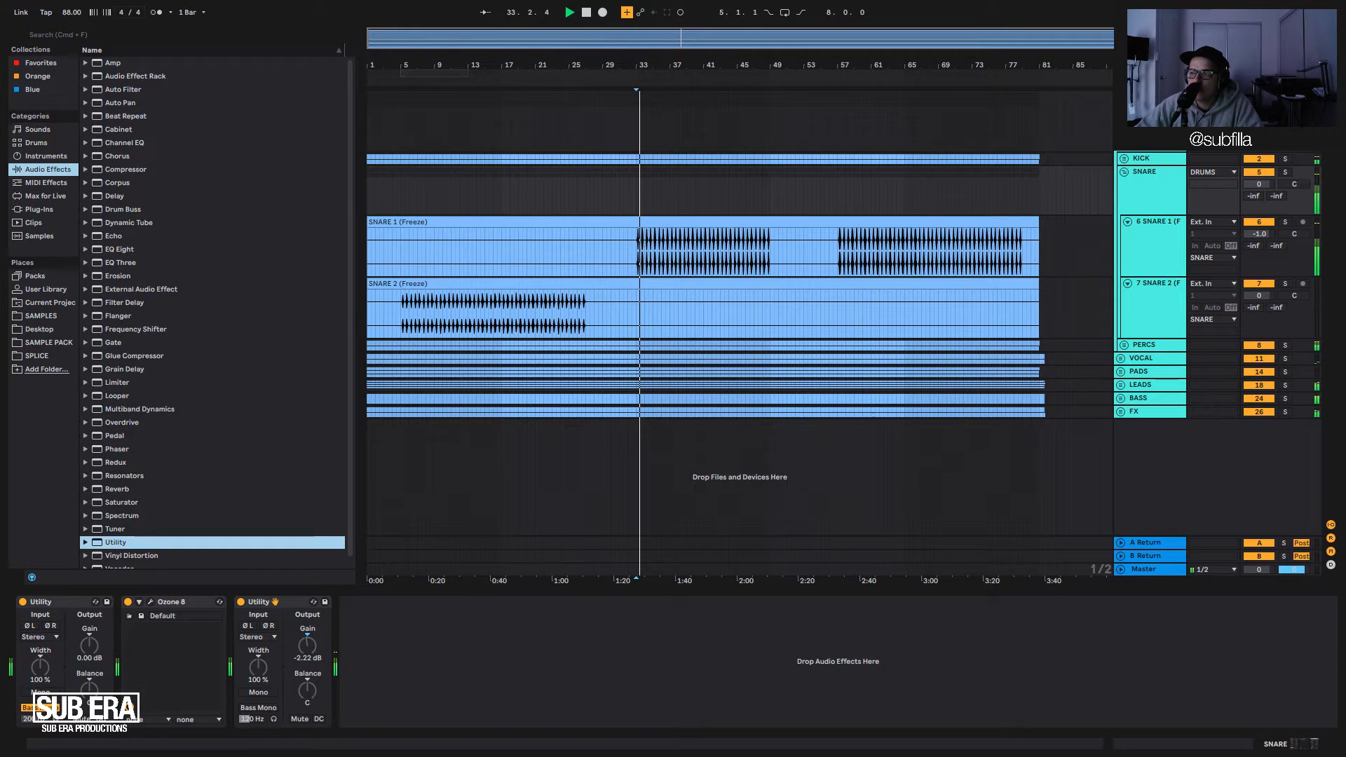
left_click_drag(306, 652, 307, 645)
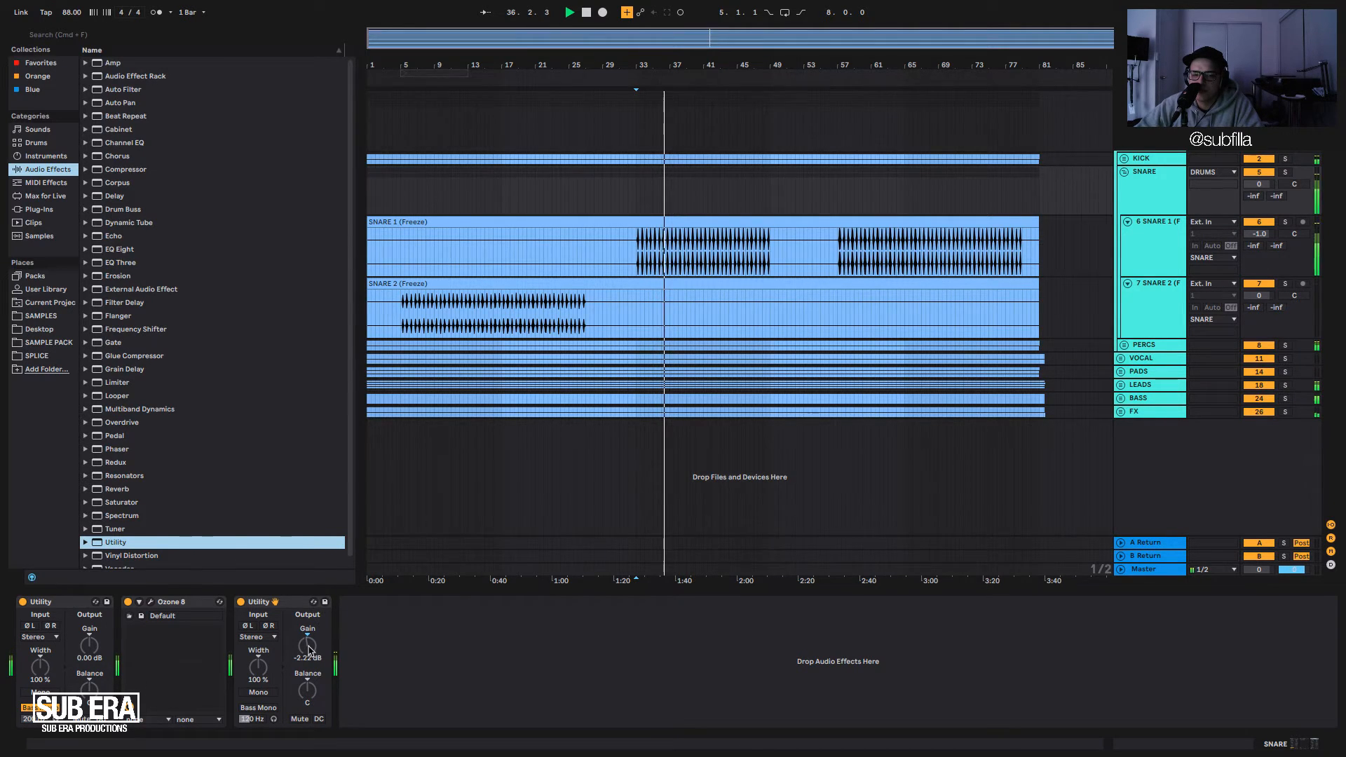
key("Tab")
key("Tab")
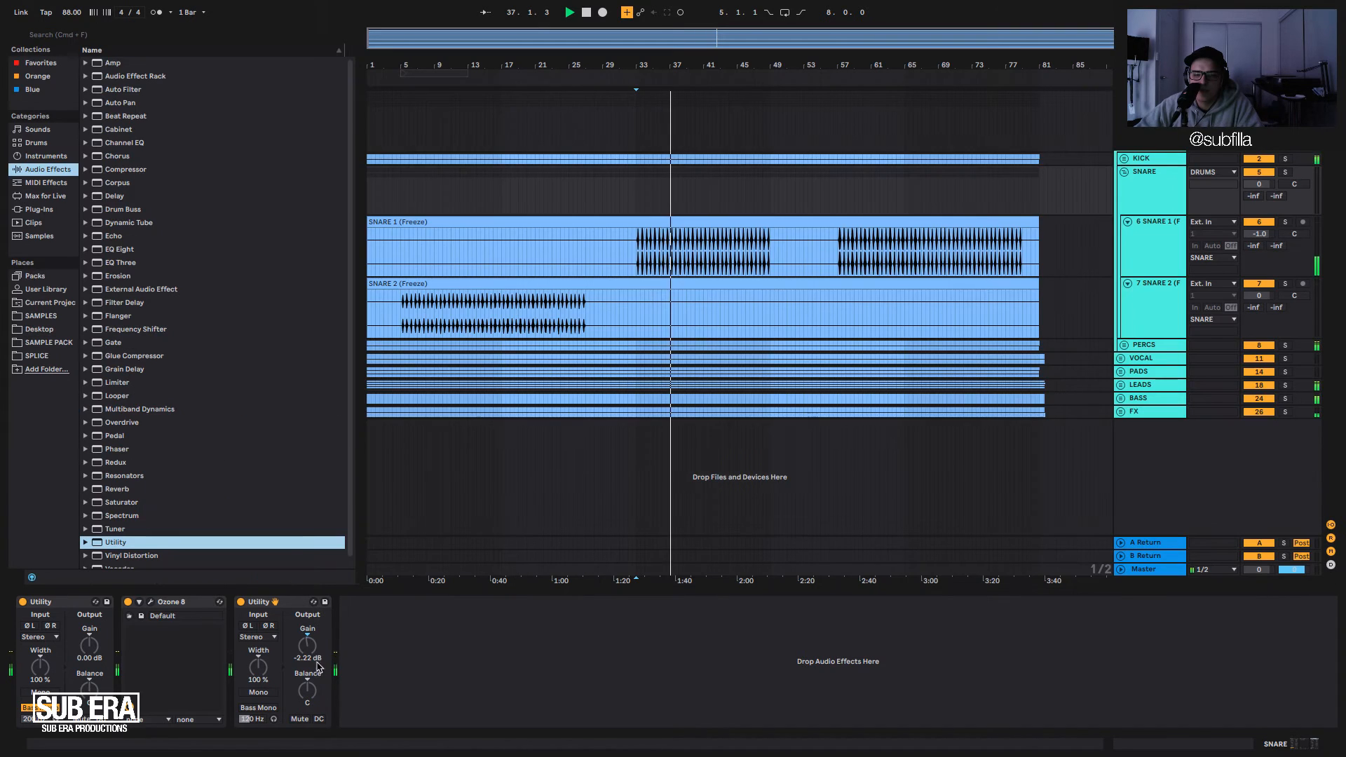
Try a gain of -3.00 dB on the SNARE group's second Utility and check the levels in Session View.
left_click_drag(307, 646, 307, 649)
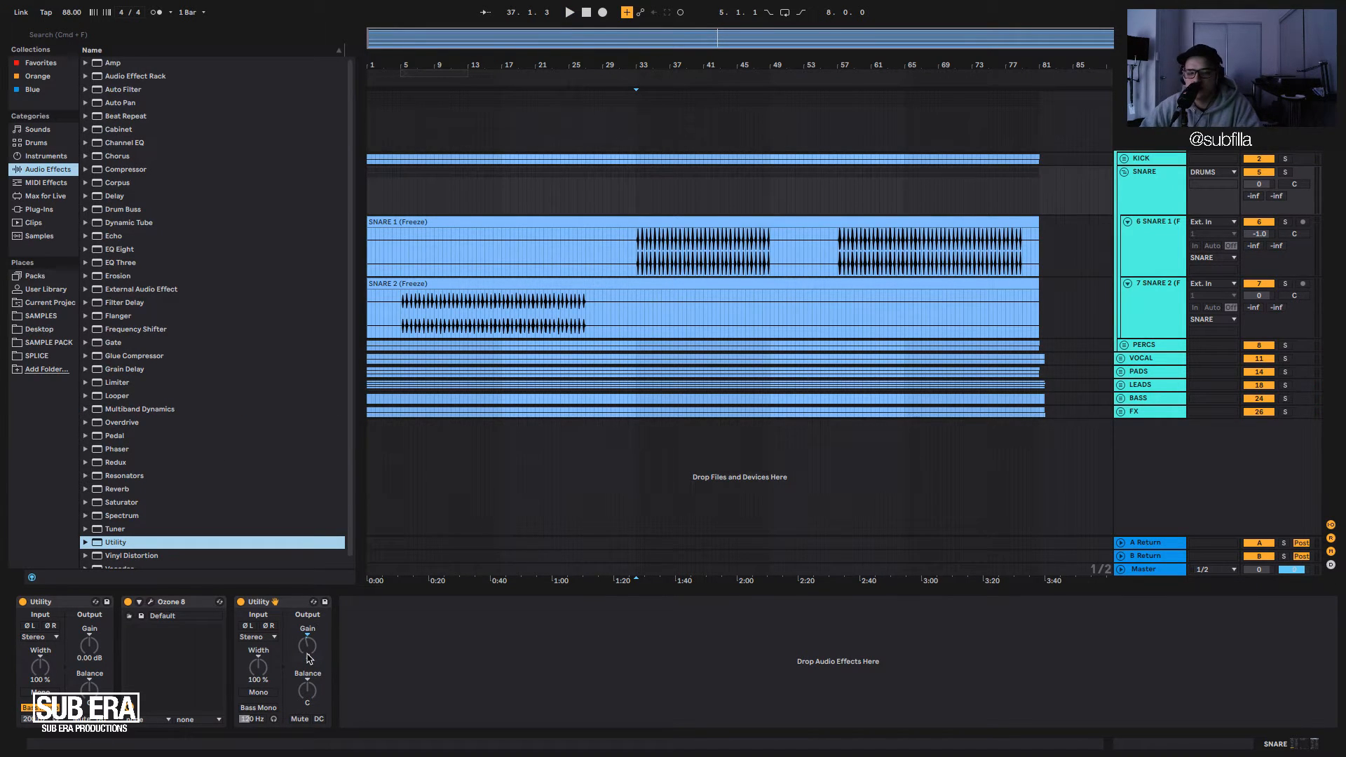
key("Tab")
key("Tab")
key("space")
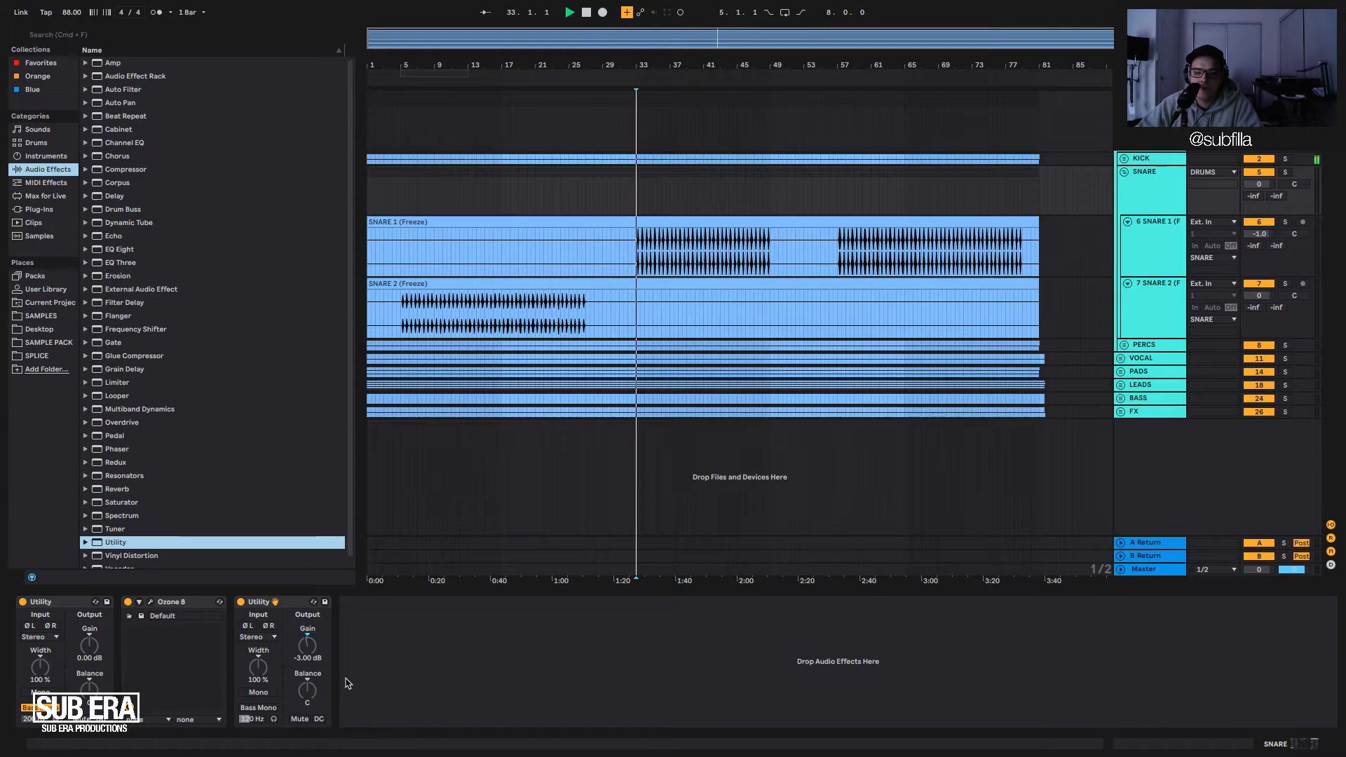
key("Tab")
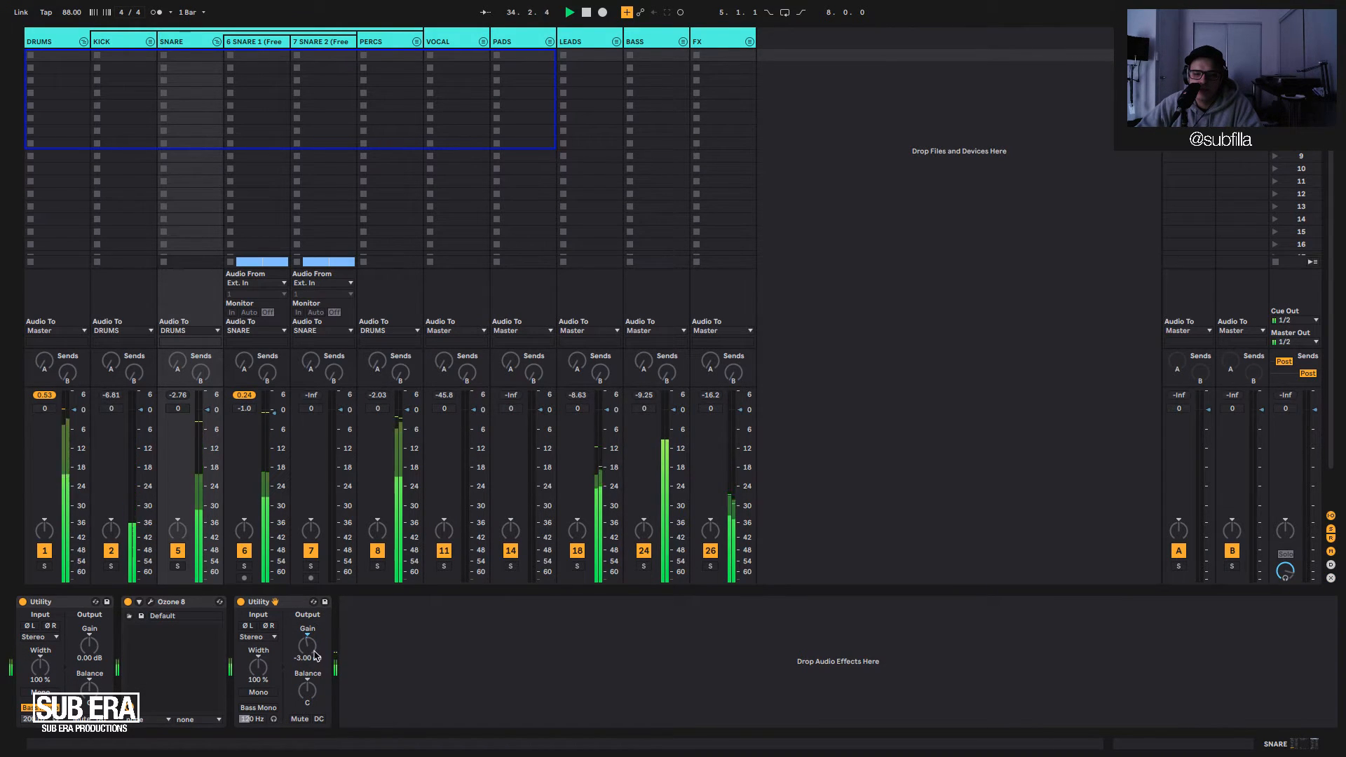
key("Tab")
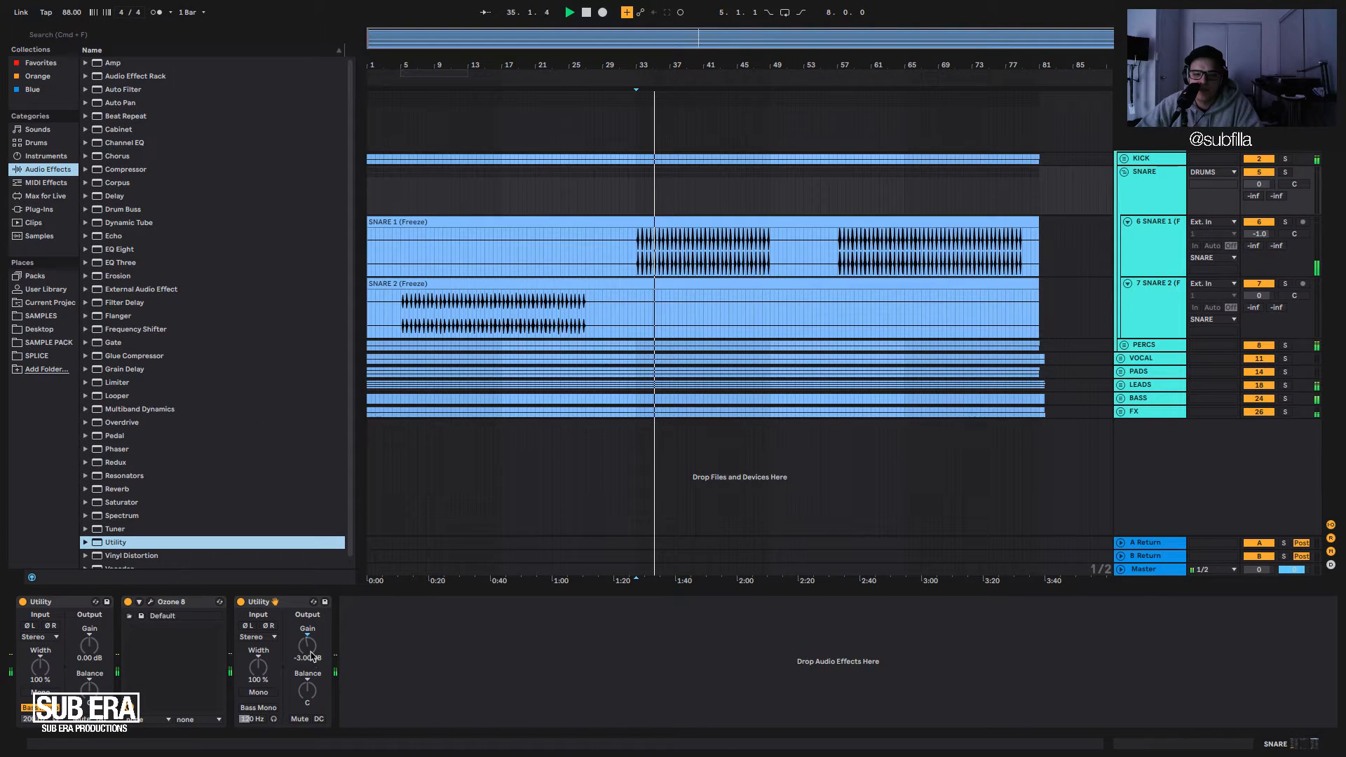
Set the SNARE group's second Utility gain to -2.22 dB and replay from bar 33 in Session View.
left_click_drag(312, 656, 310, 652)
key("space")
key("Tab")
key("space")
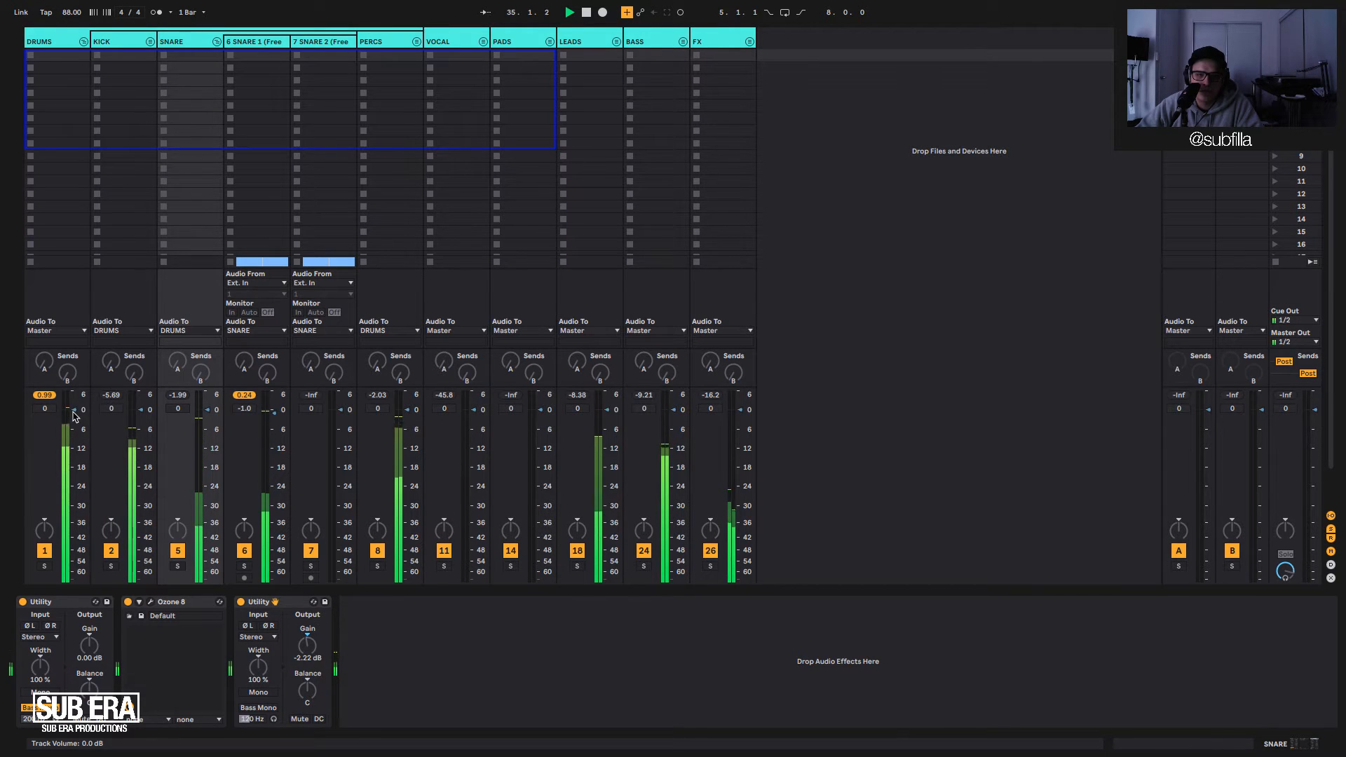
Try the DRUMS group volume at -0.4 dB, reset it to 0, and collapse the SNARE group.
left_click_drag(73, 411, 73, 415)
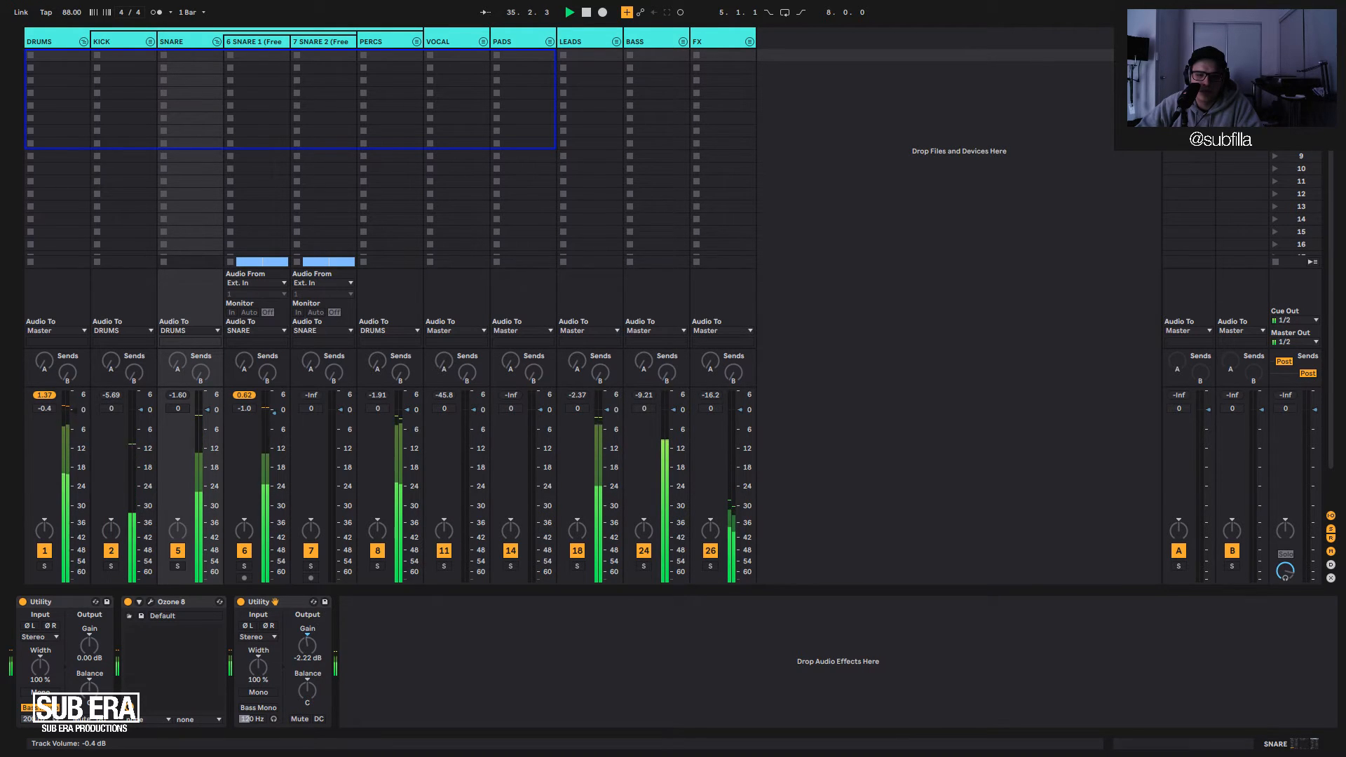
double_click(74, 415)
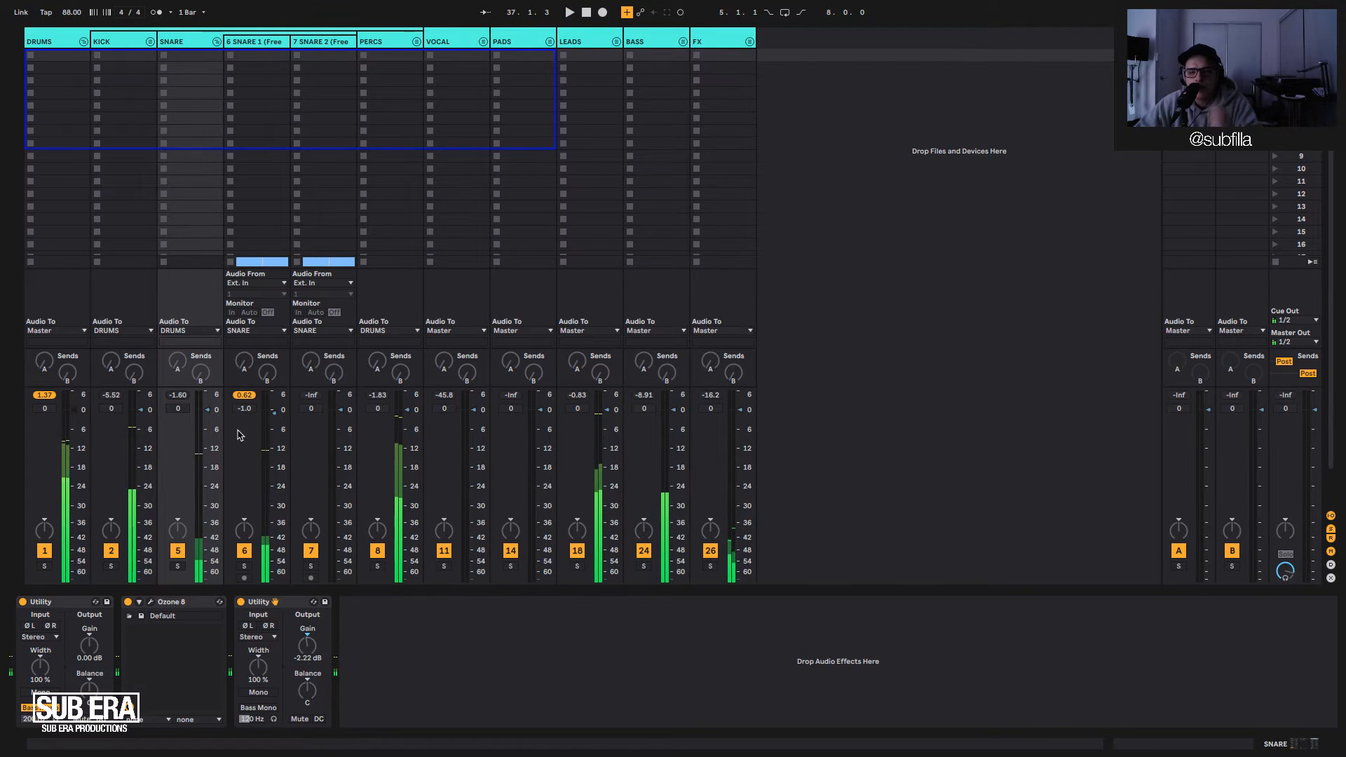
left_click(40, 41)
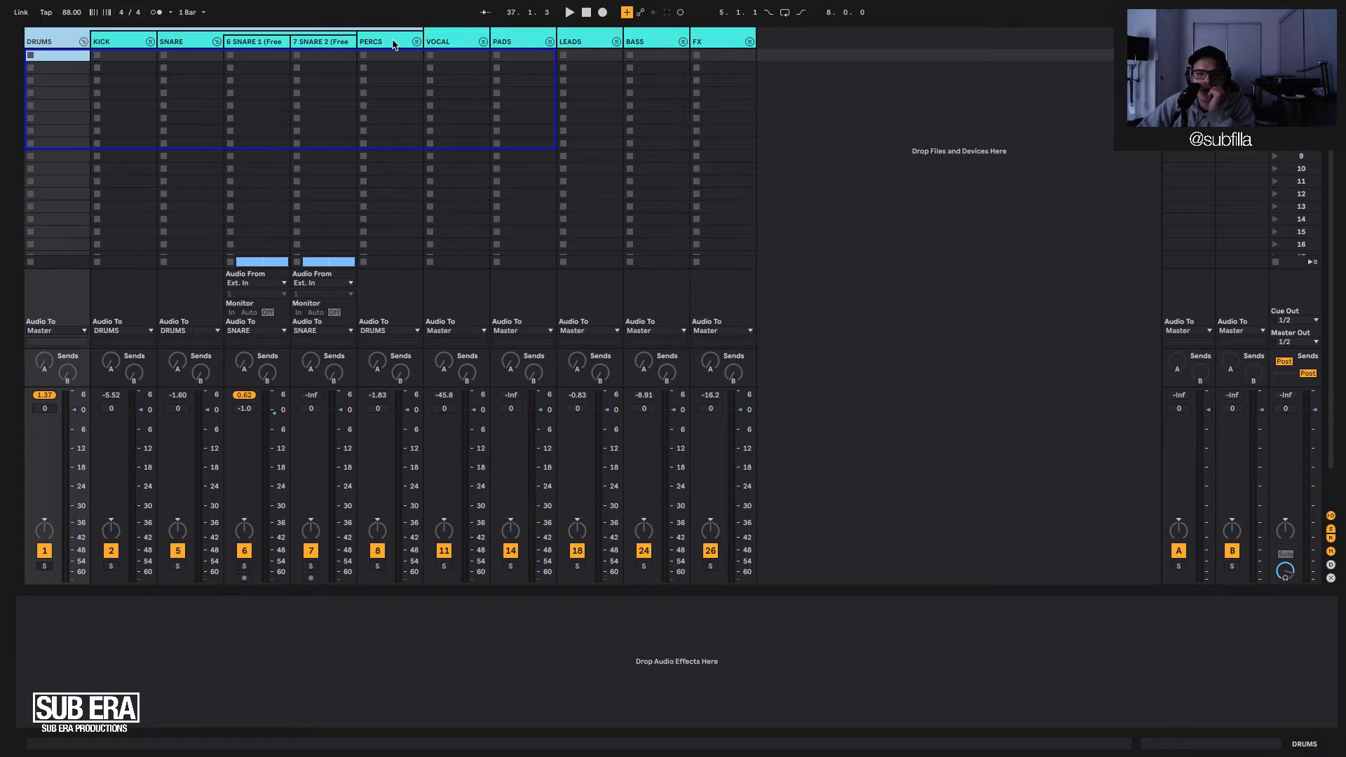
left_click(216, 41)
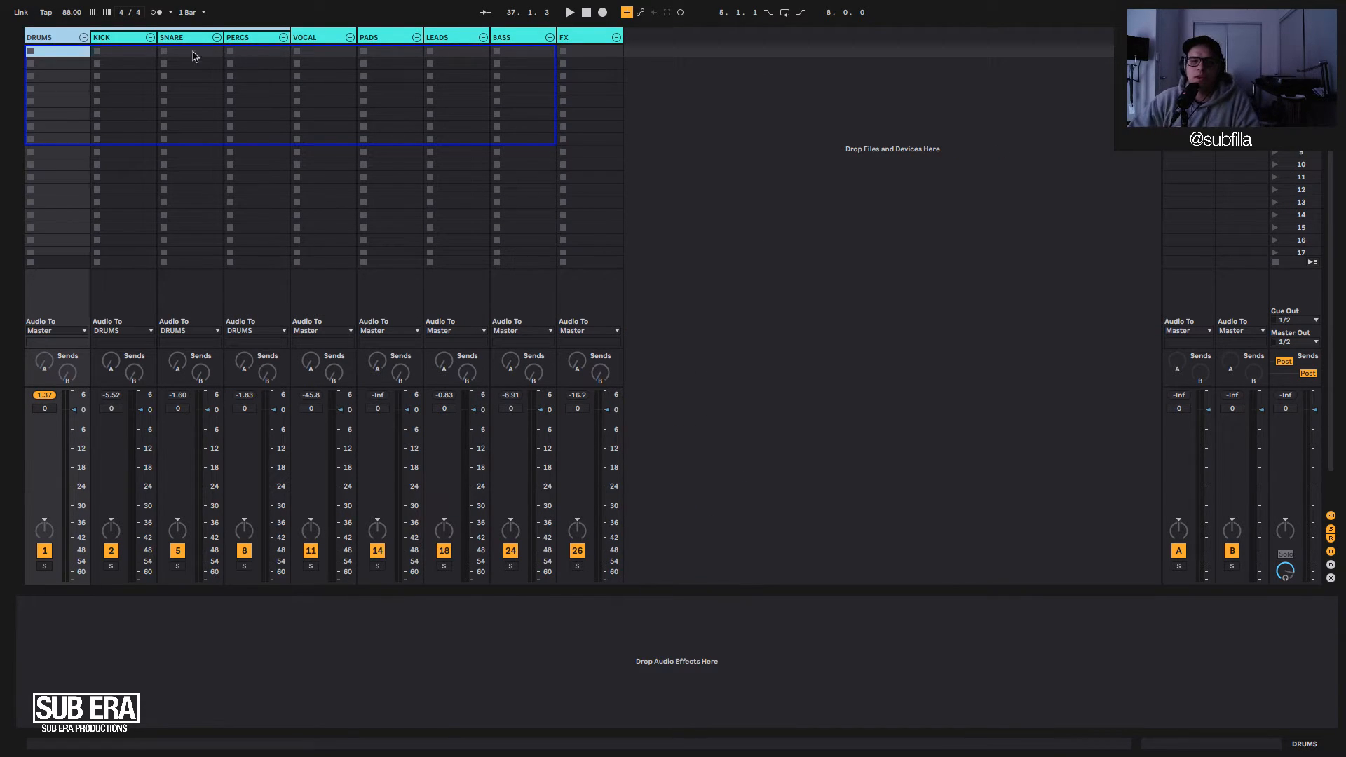
Try lowering the PERCS group volume to -2.6 dB during playback, reset it, and return to Arrangement View.
left_click(120, 50)
key("space")
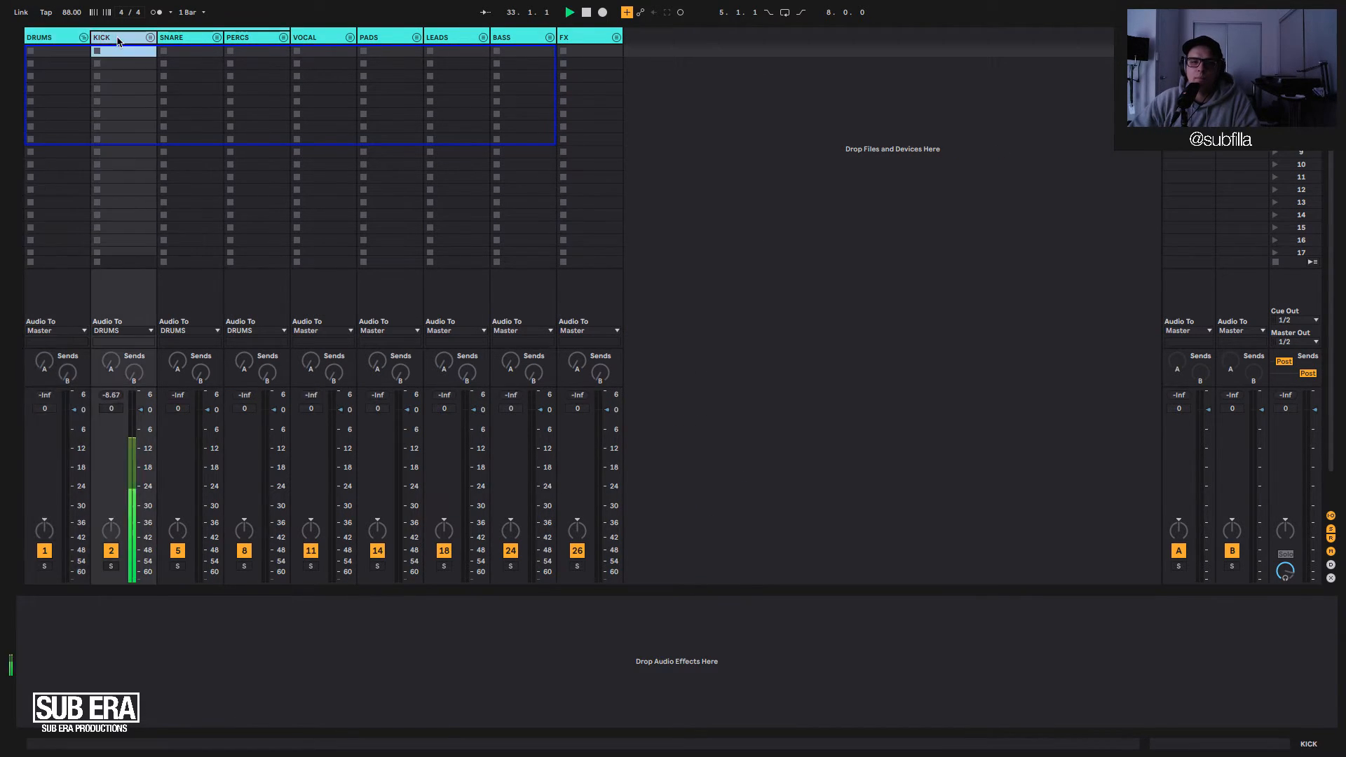
left_click_drag(244, 408, 275, 422)
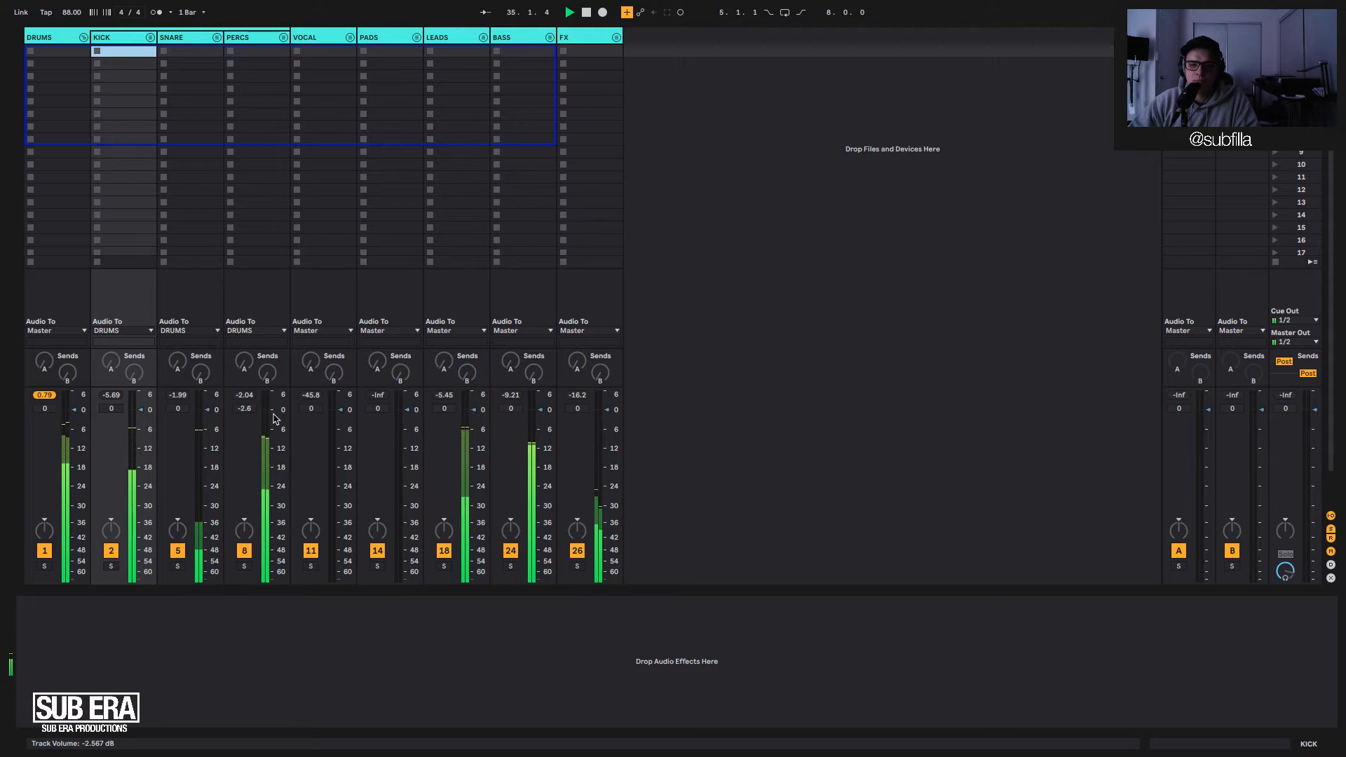
key("Delete")
key("Tab")
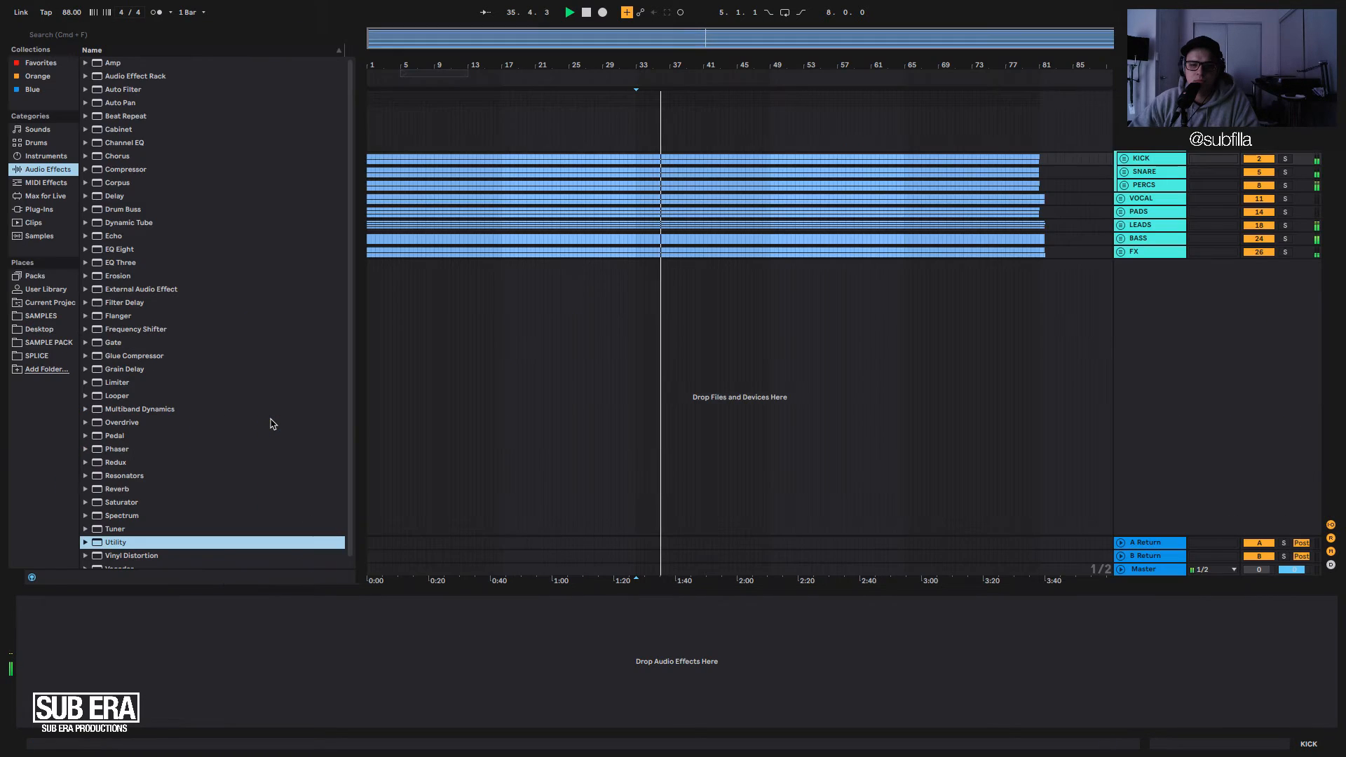
Expand the KICK group in the arrangement and briefly replay it from bar 33.
left_click(1126, 162)
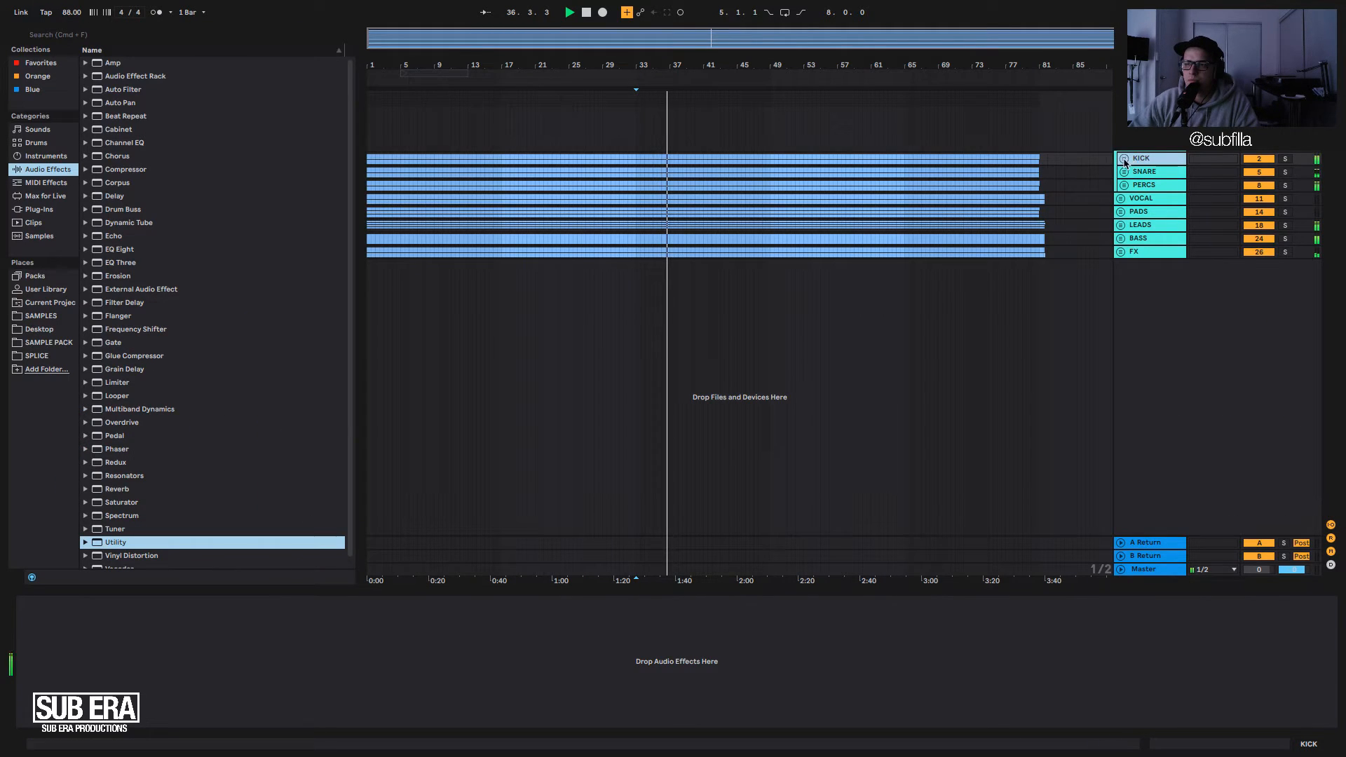
left_click(1124, 160)
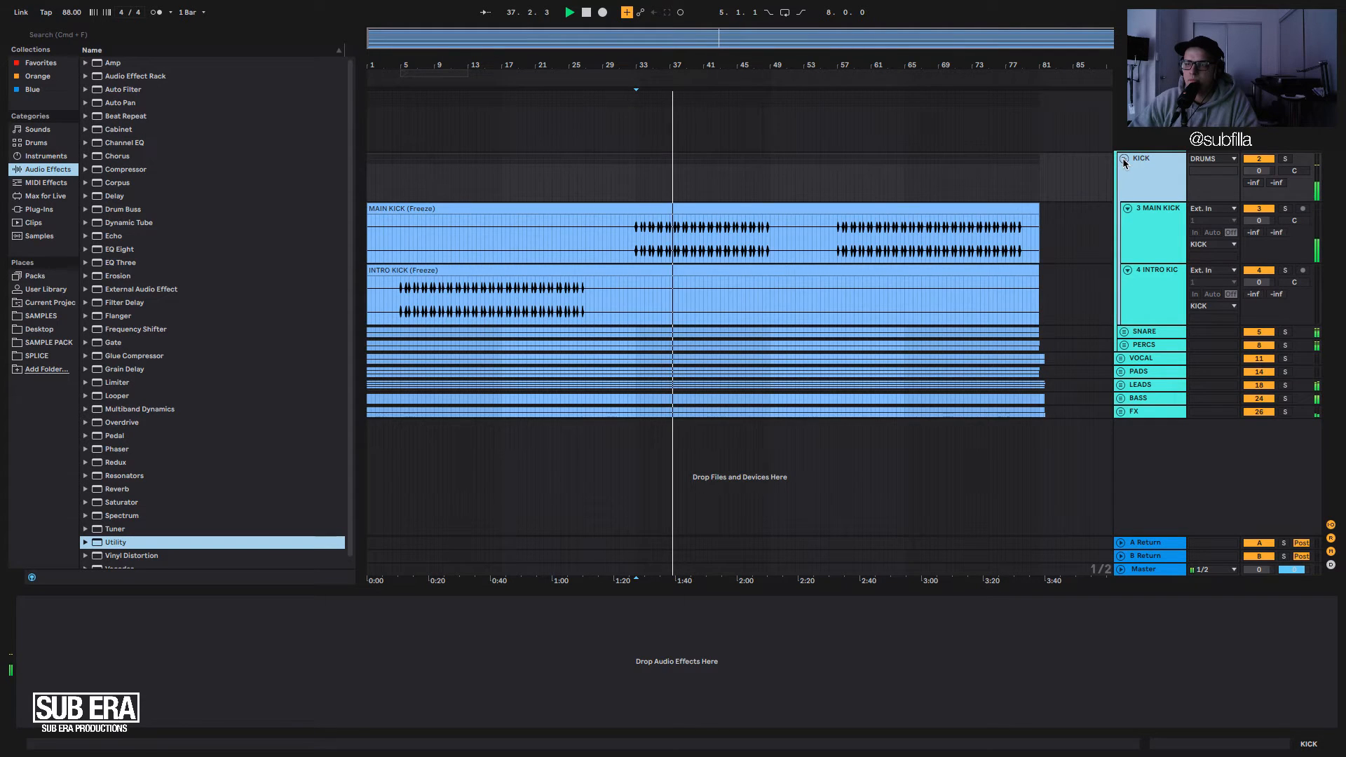
key("space")
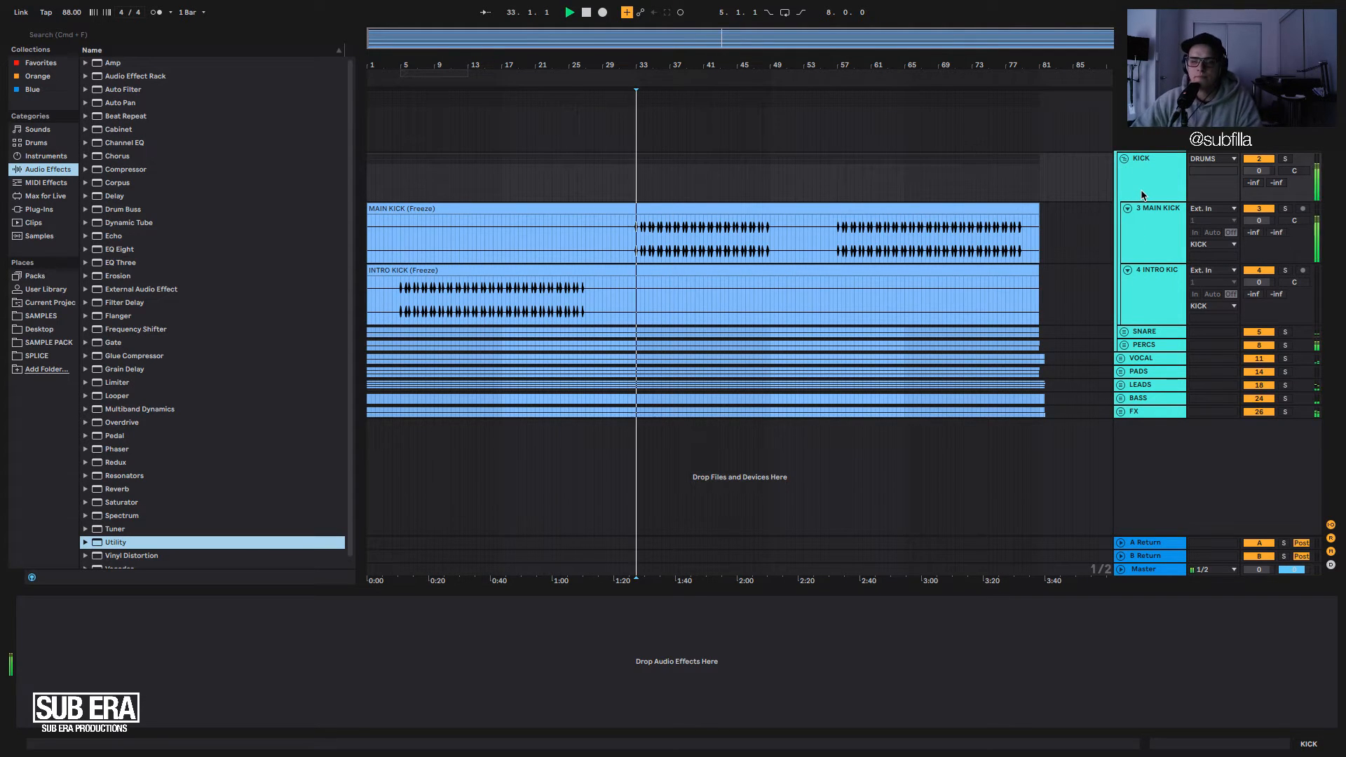
key("space")
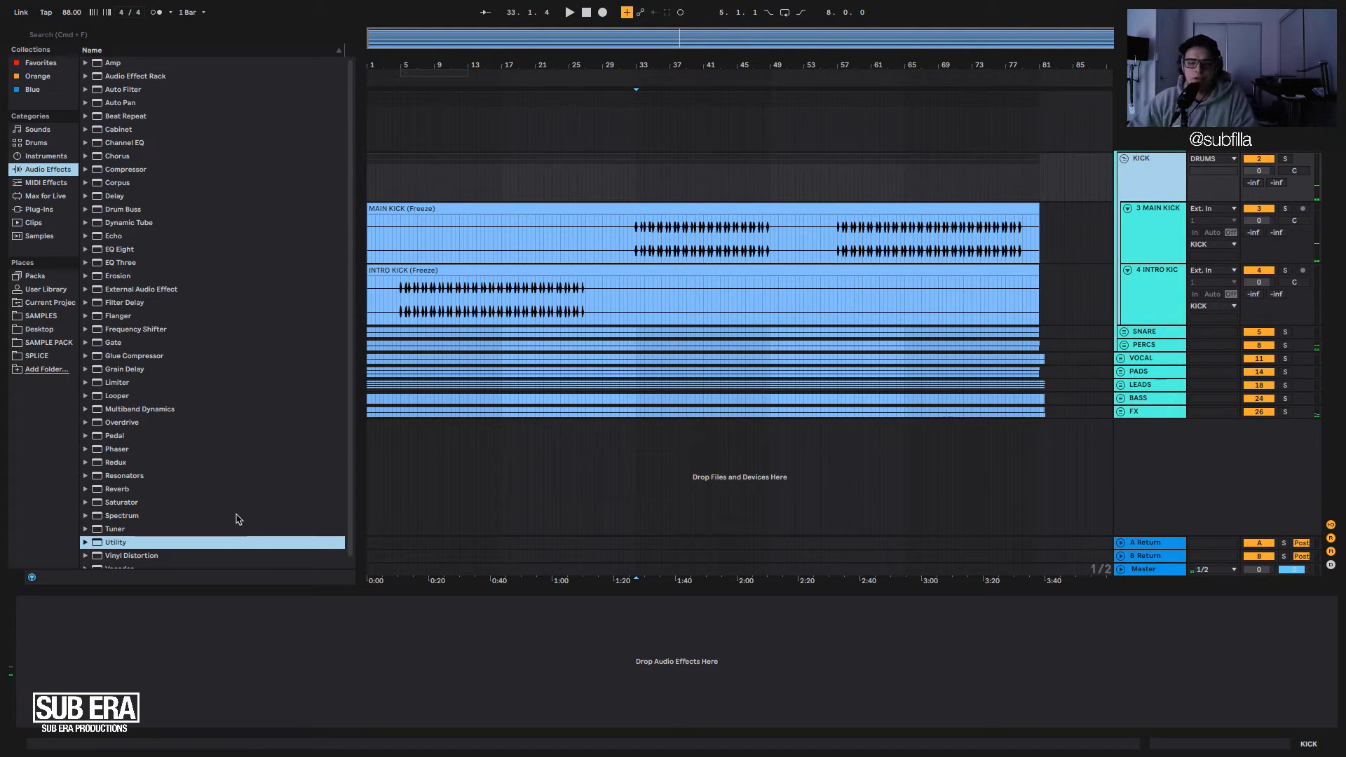
Add a Utility to the MAIN KICK track and set its gain to -6.00 dB.
left_click(118, 547)
key("Down")
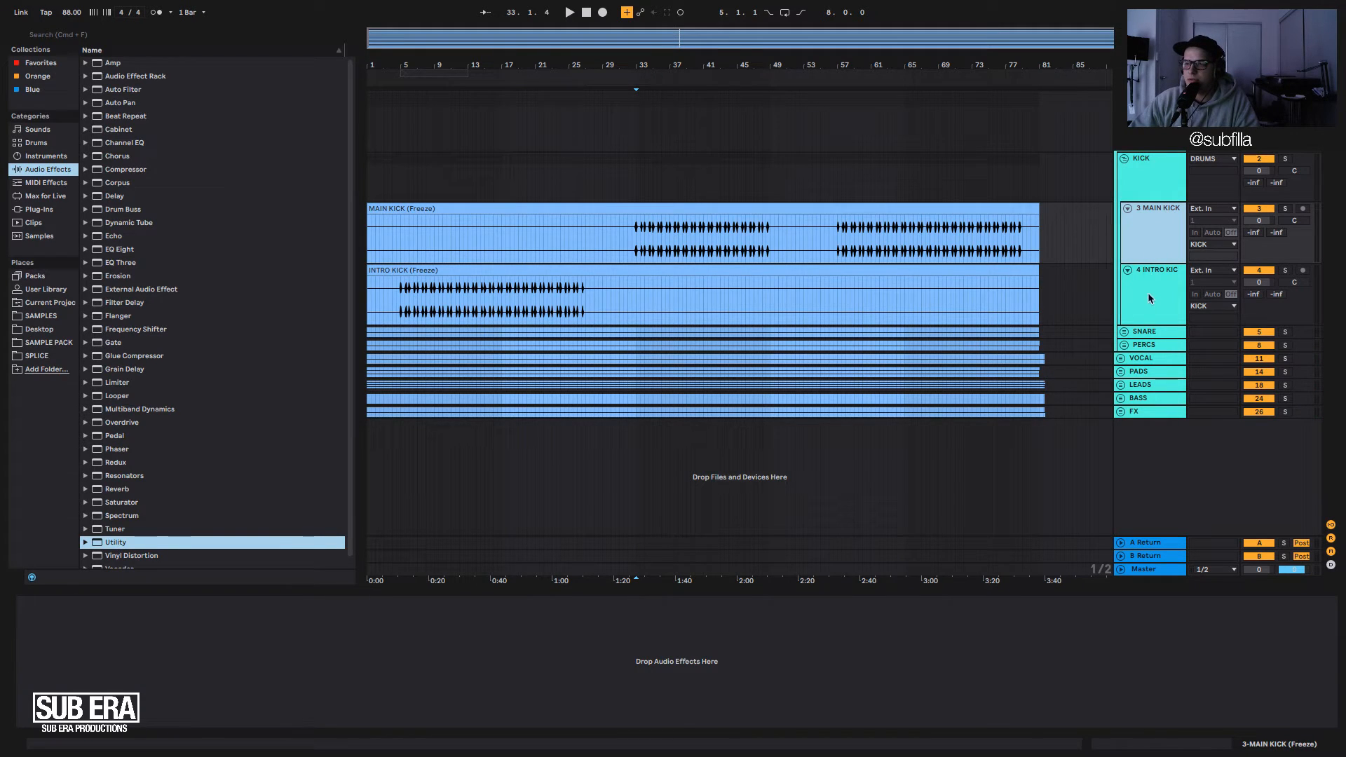
double_click(109, 544)
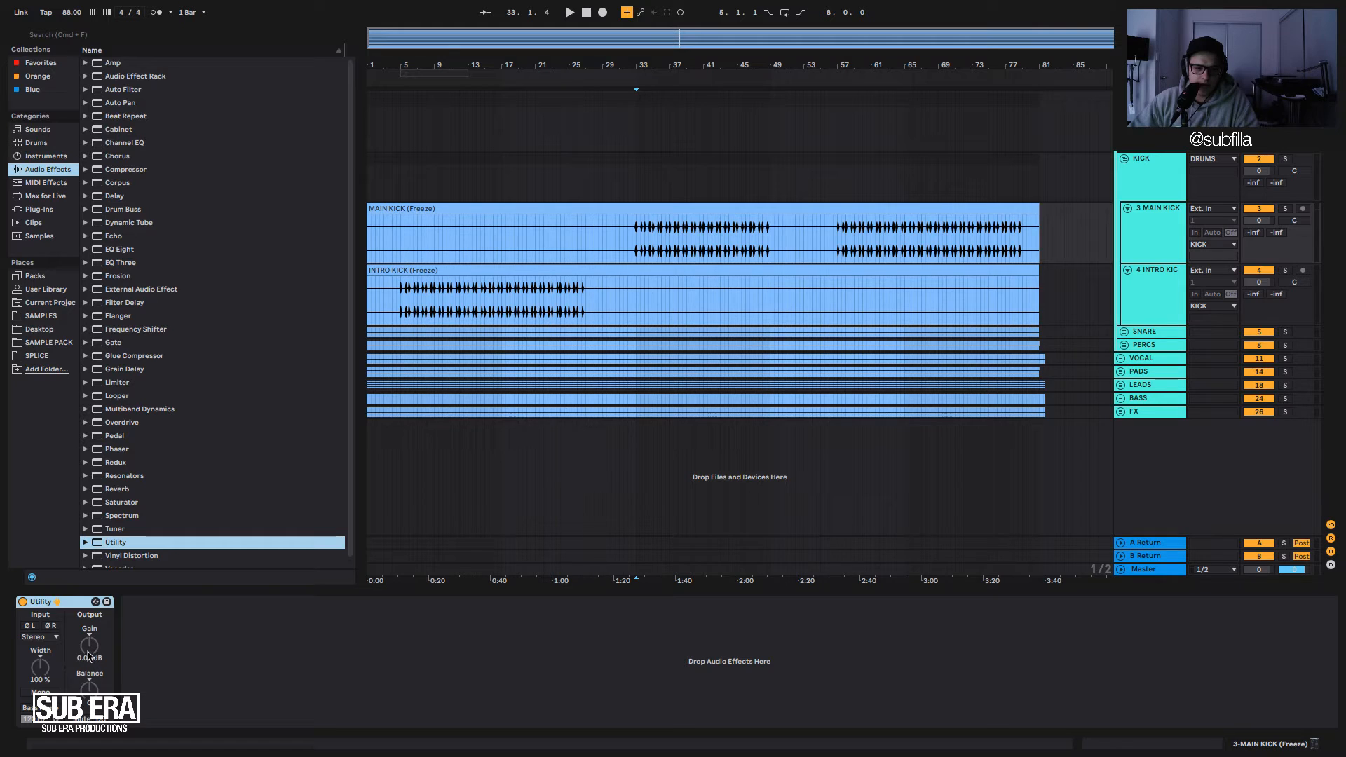
left_click_drag(90, 649, 89, 665)
left_click(72, 602)
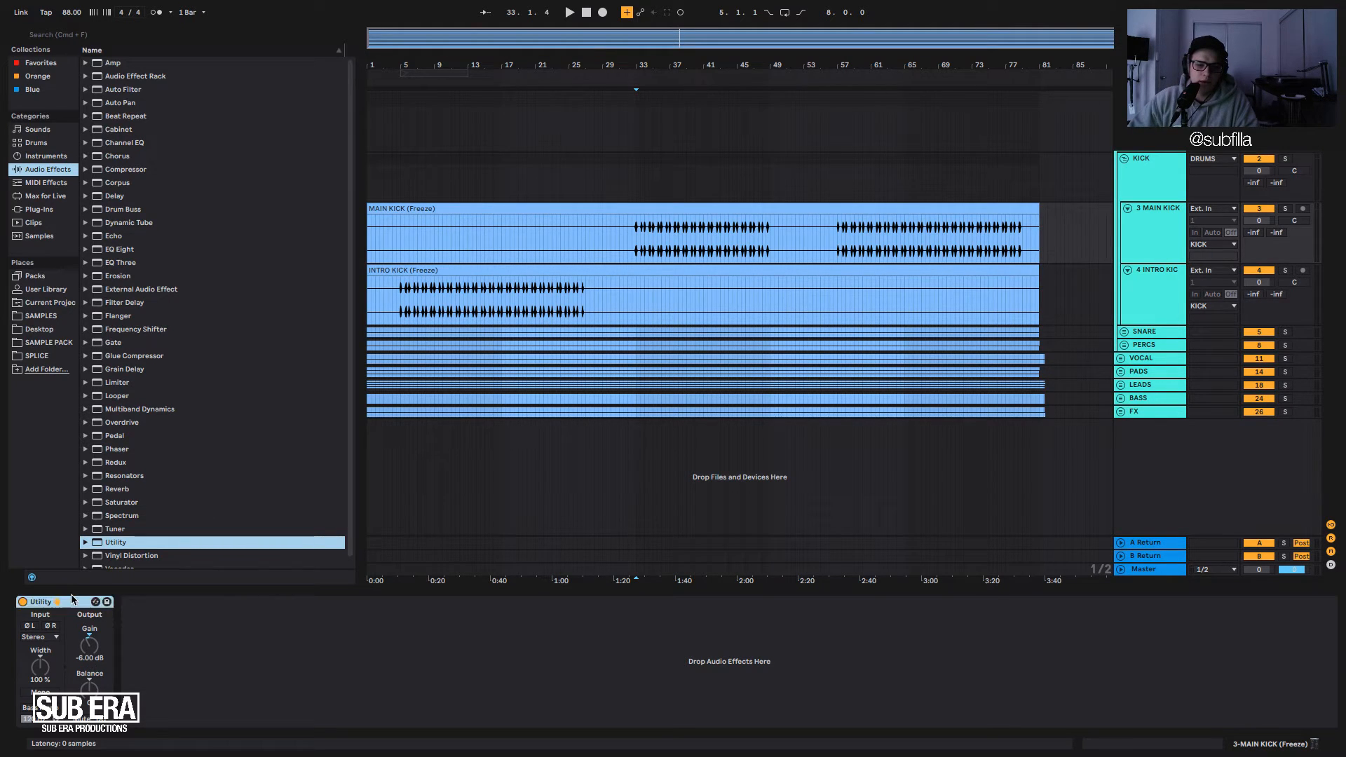
Move the -6.00 dB Utility from the MAIN KICK track onto the KICK group and collapse the group.
left_click(1160, 200)
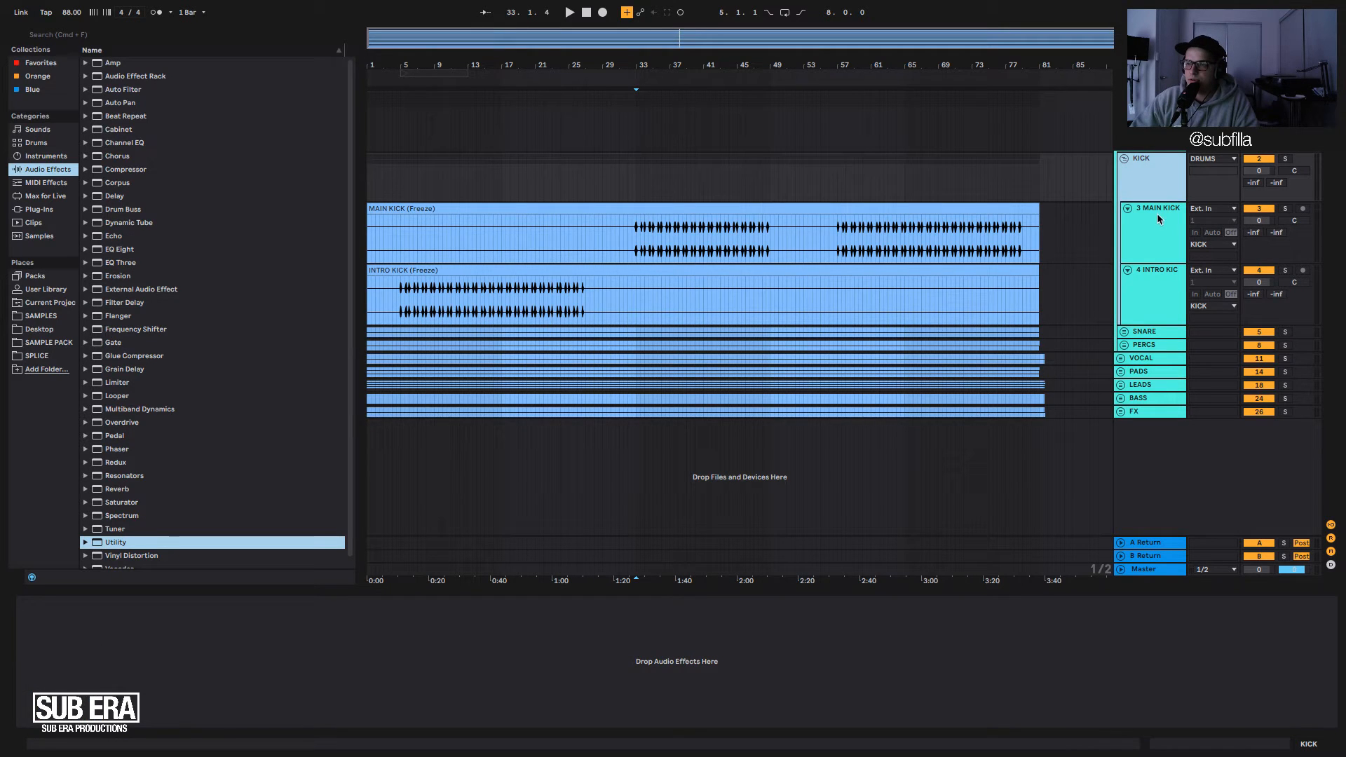
left_click(1155, 226)
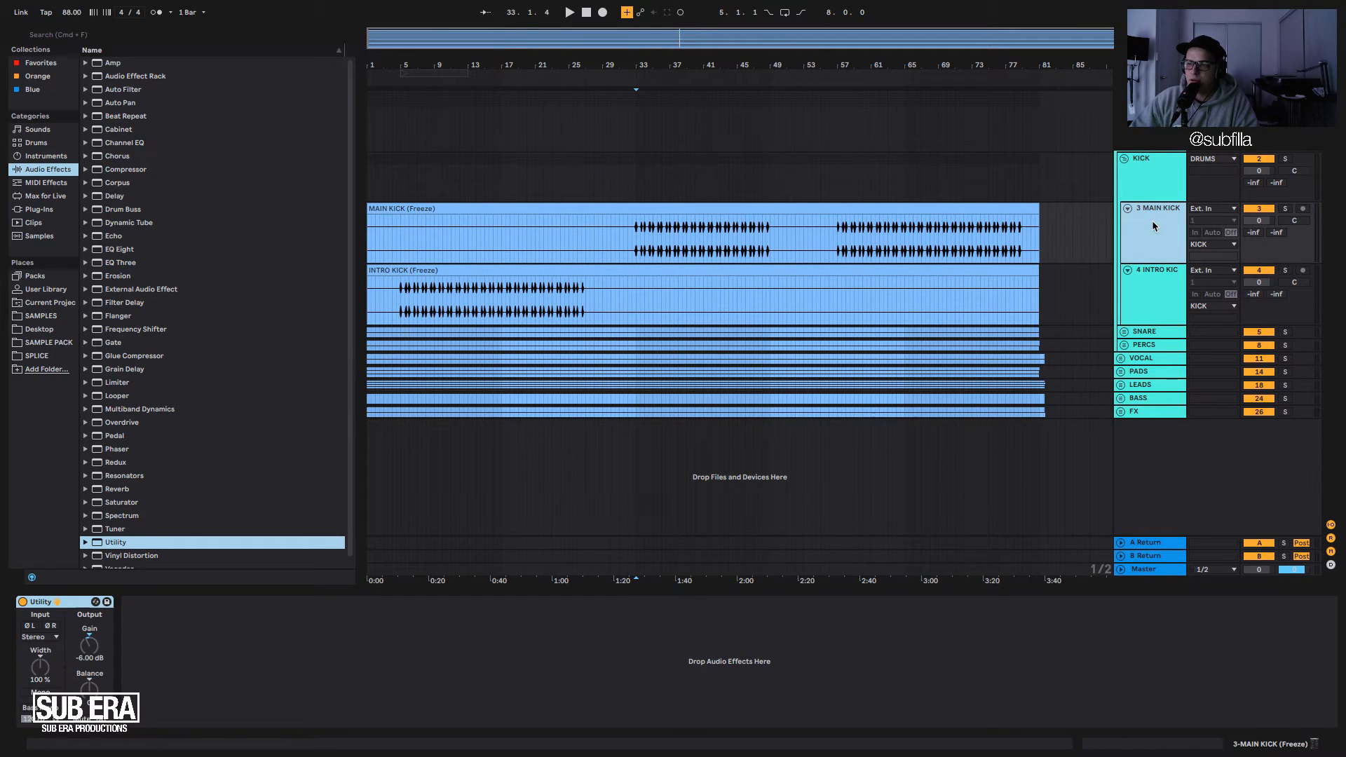
left_click(75, 601)
key("Delete")
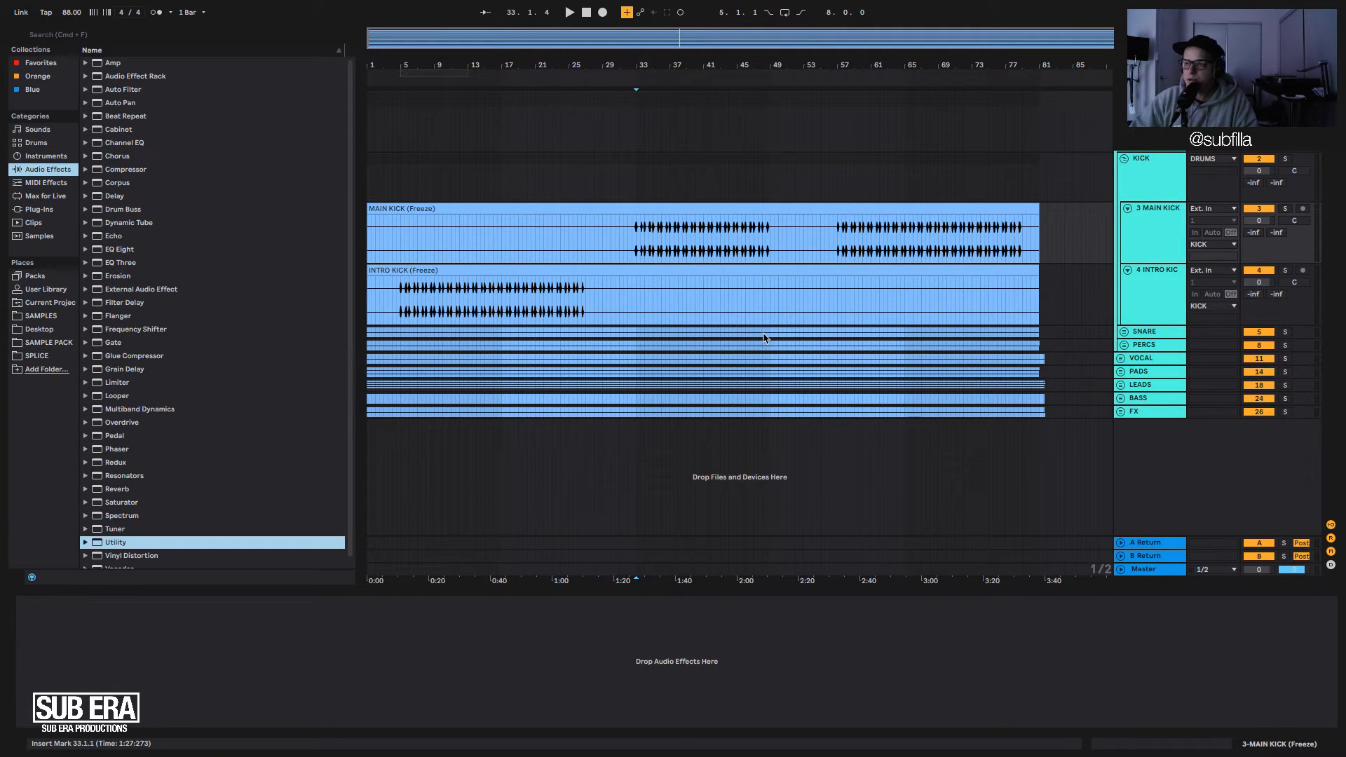
left_click(1163, 174)
left_click(1124, 159)
left_click(1150, 171)
key("Up")
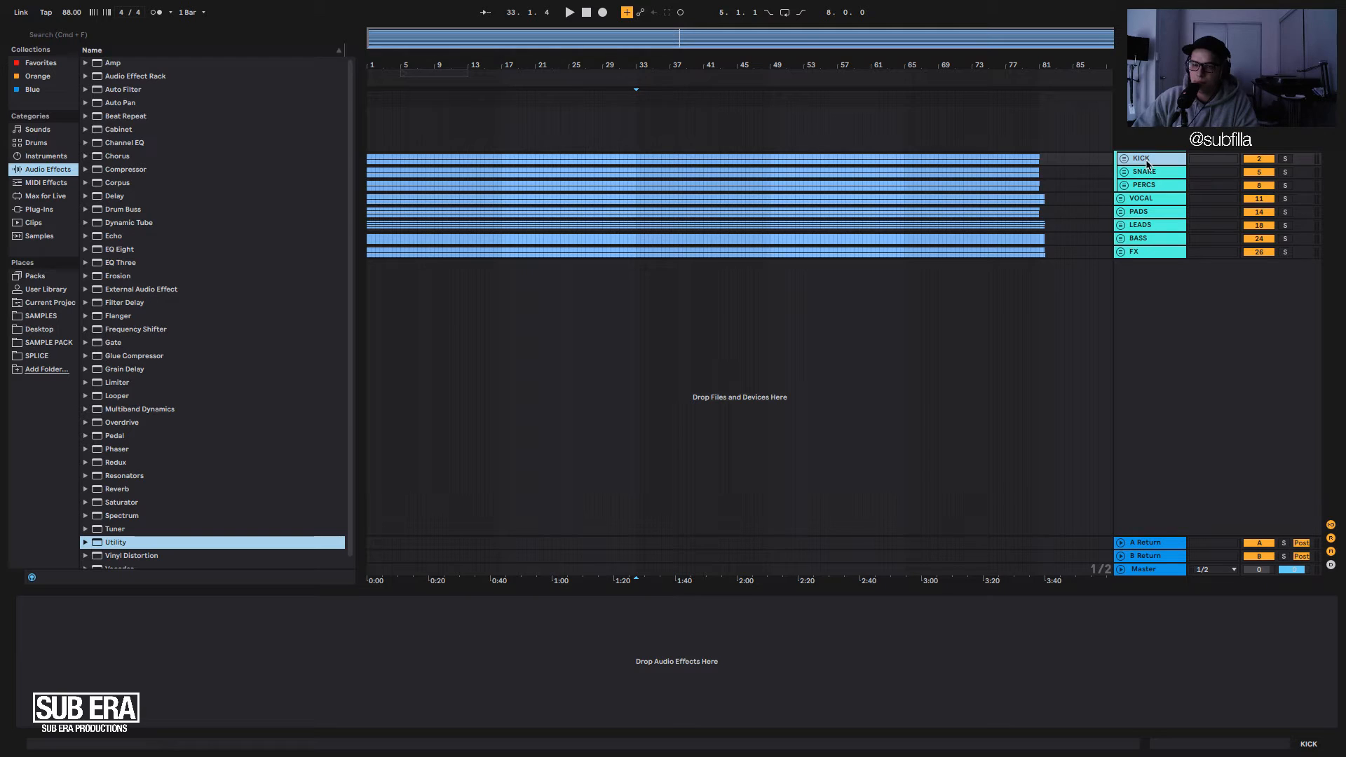
left_click(625, 685)
key("super+v")
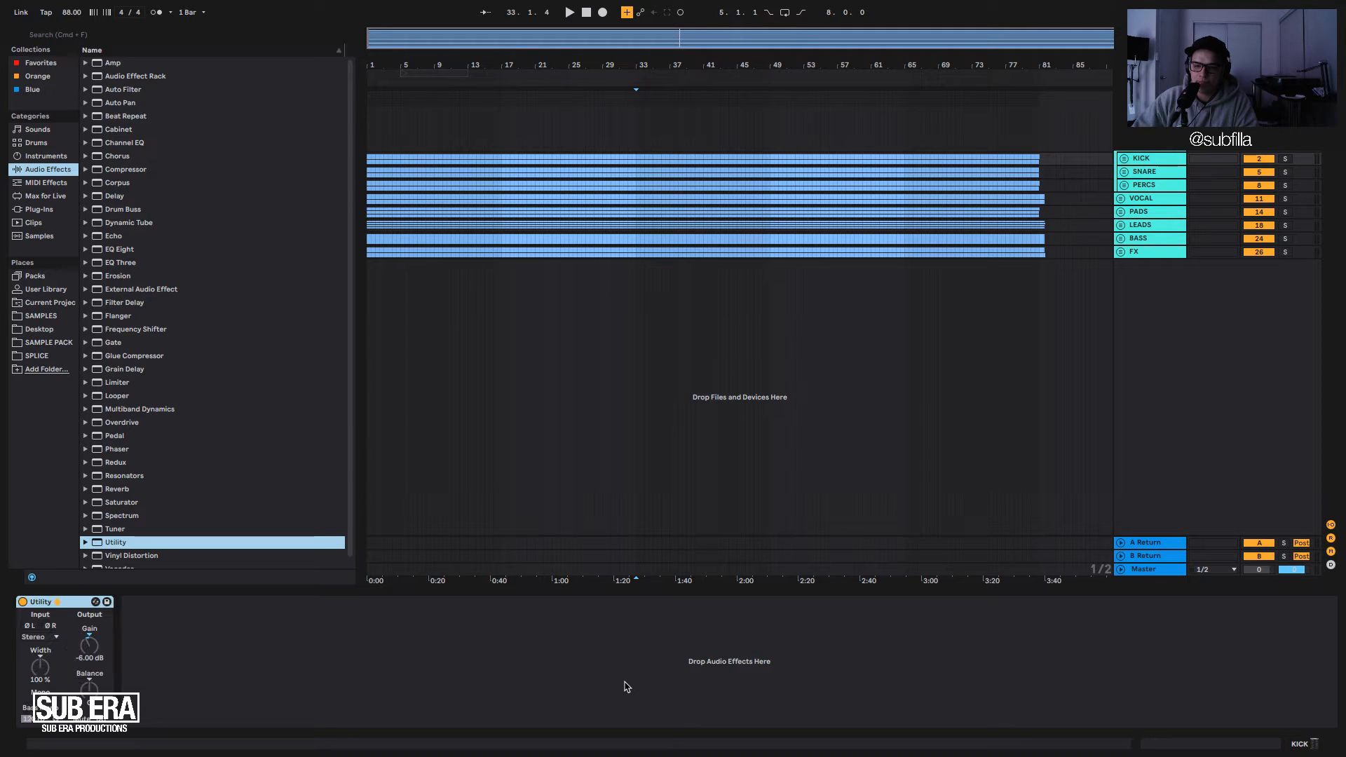
Paste the -6.00 dB Utility at the end of the SNARE, PERCS and VOCAL groups' effect chains.
left_click(1143, 175)
left_click(726, 668)
key("super+v")
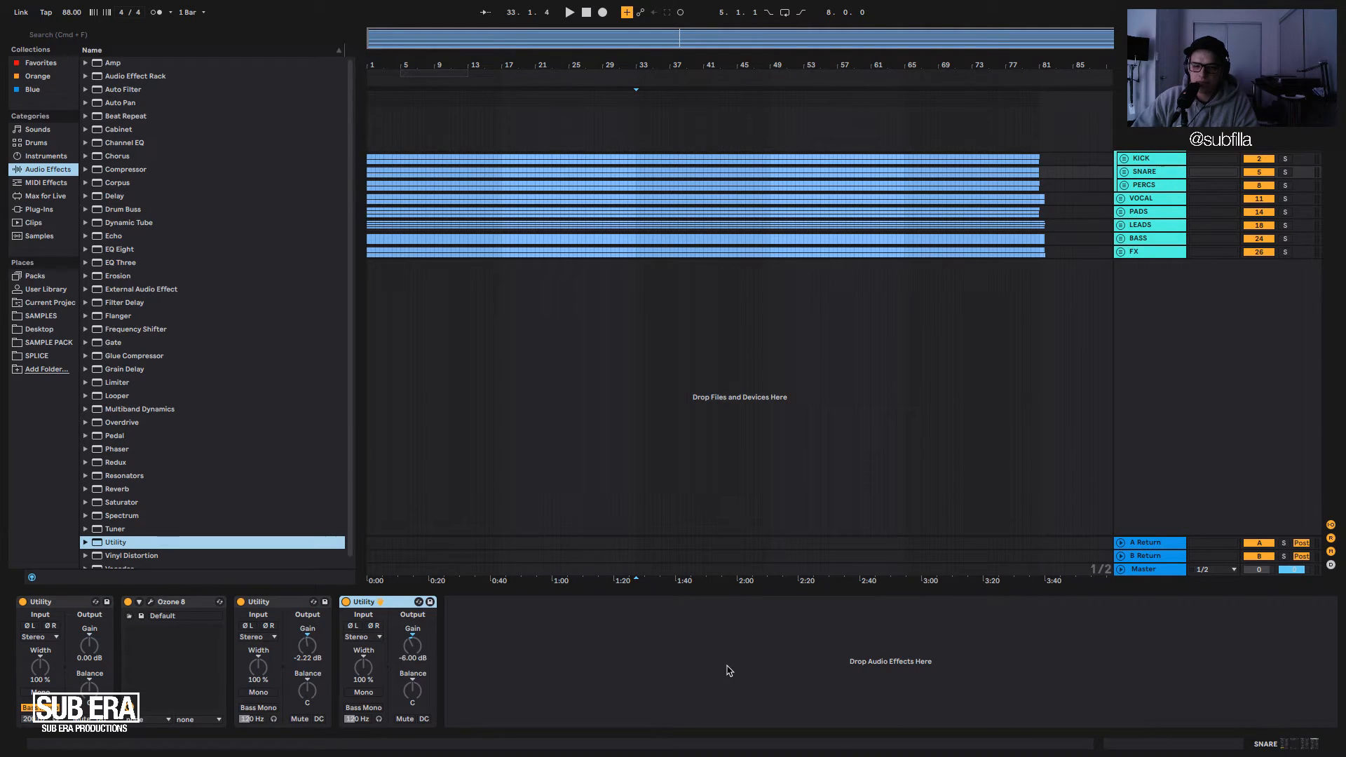
left_click(1140, 189)
left_click(749, 690)
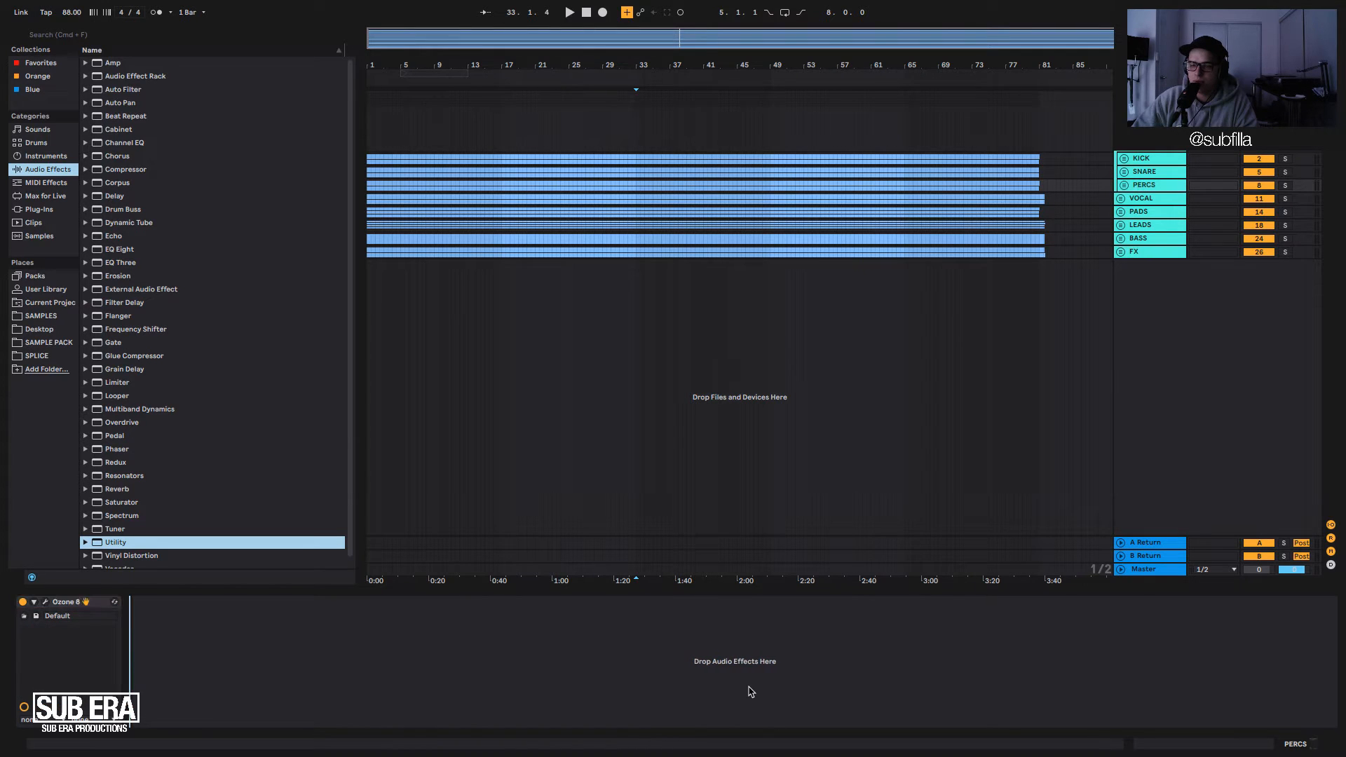
key("super+v")
left_click(1141, 203)
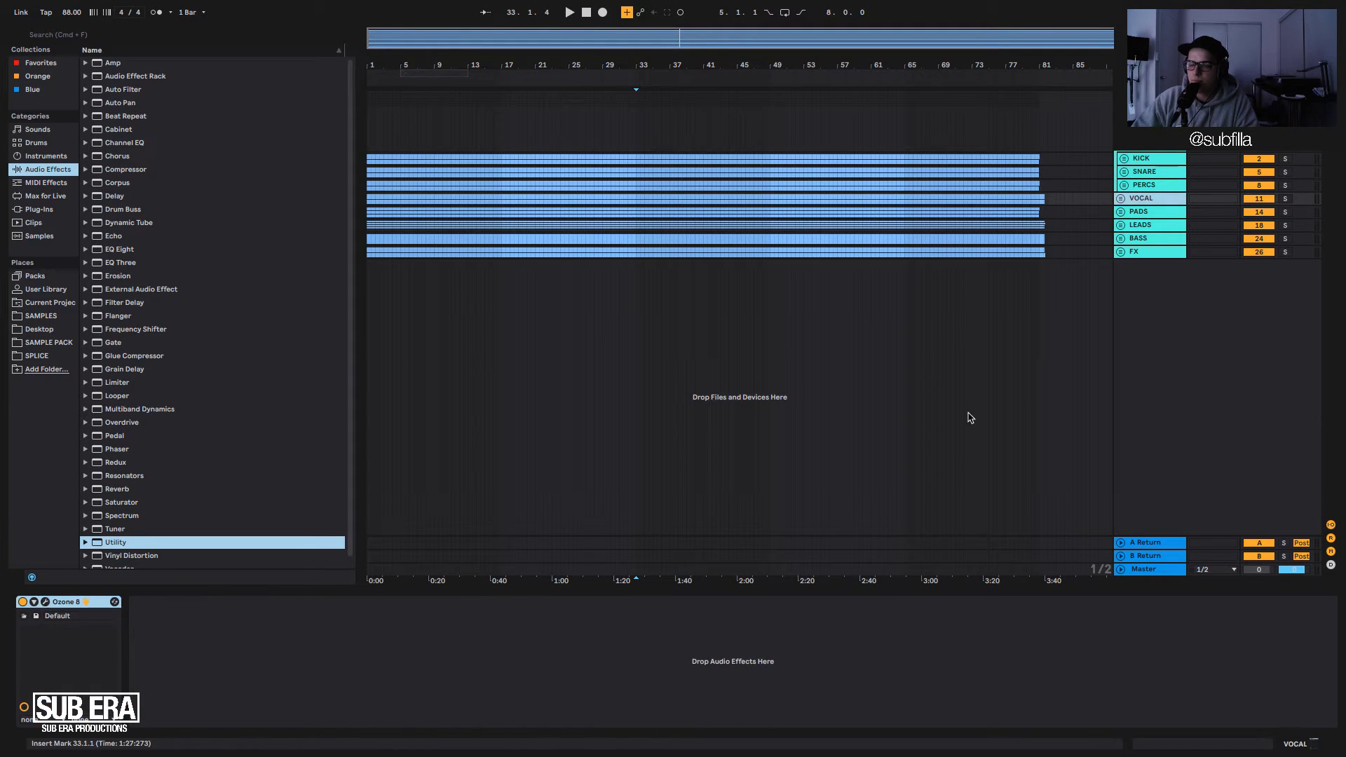
left_click(800, 675)
key("super+v")
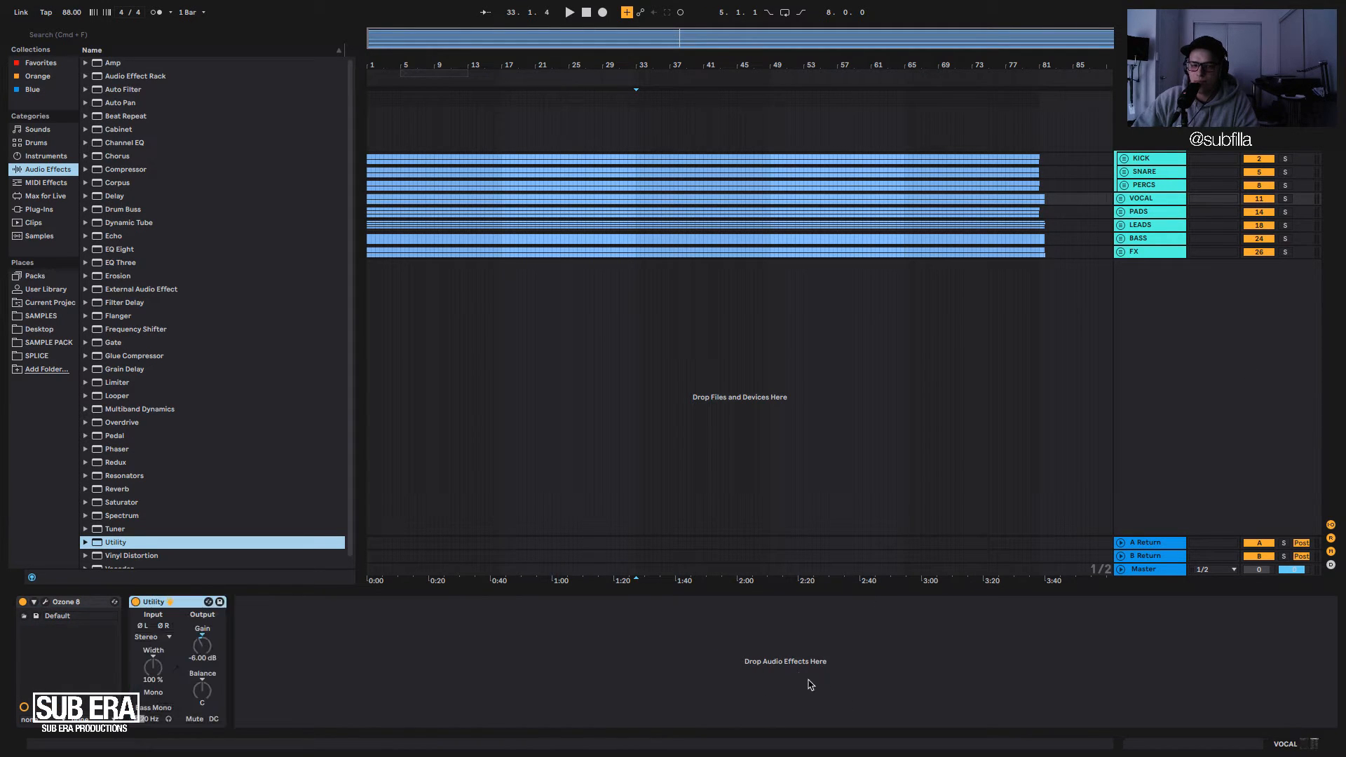
Paste the -6.00 dB Utility at the end of the PADS and LEADS groups' effect chains.
left_click(1150, 213)
left_click(857, 645)
key("super+v")
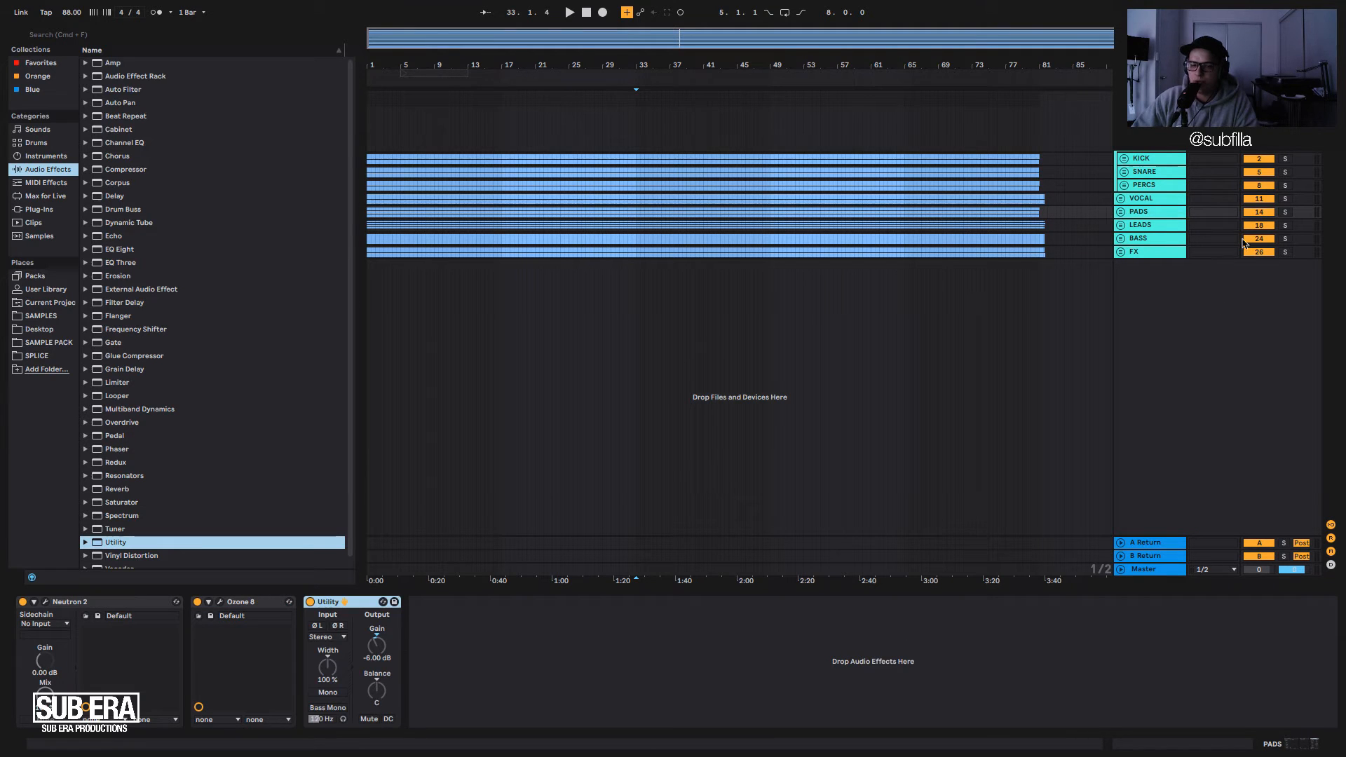
left_click(1157, 226)
left_click(866, 660)
key("super+v")
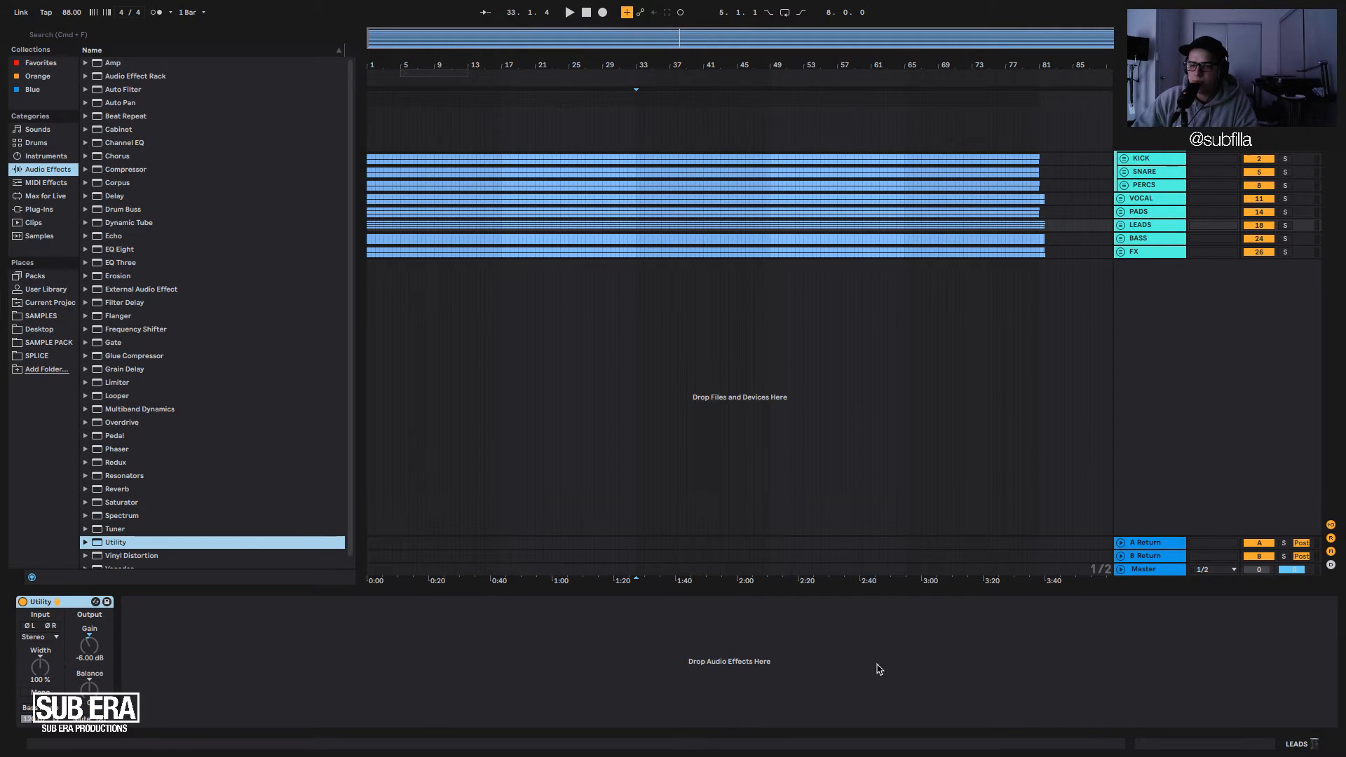
Paste the -6.00 dB Utility at the end of the BASS and FX groups' effect chains.
left_click(1144, 238)
left_click(789, 643)
key("super+v")
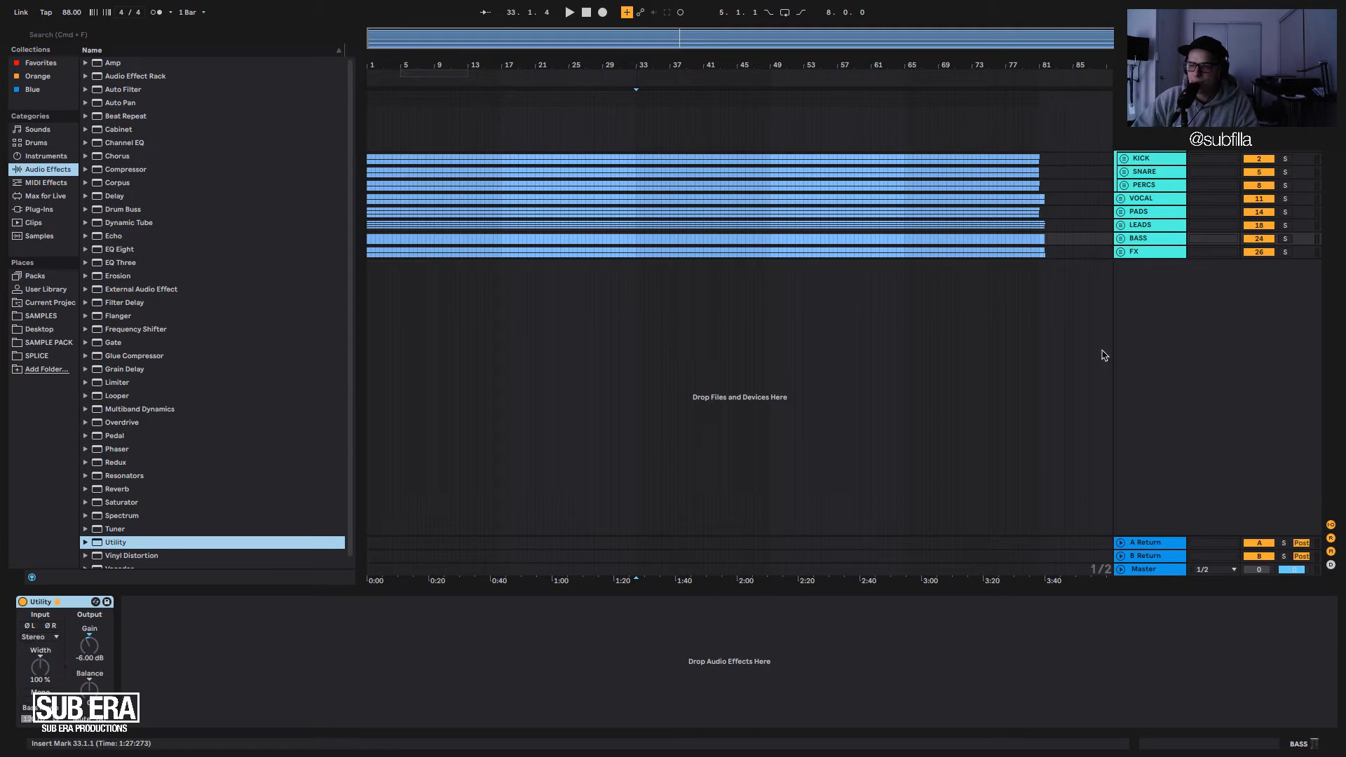
left_click(1141, 253)
left_click(761, 696)
key("super+v")
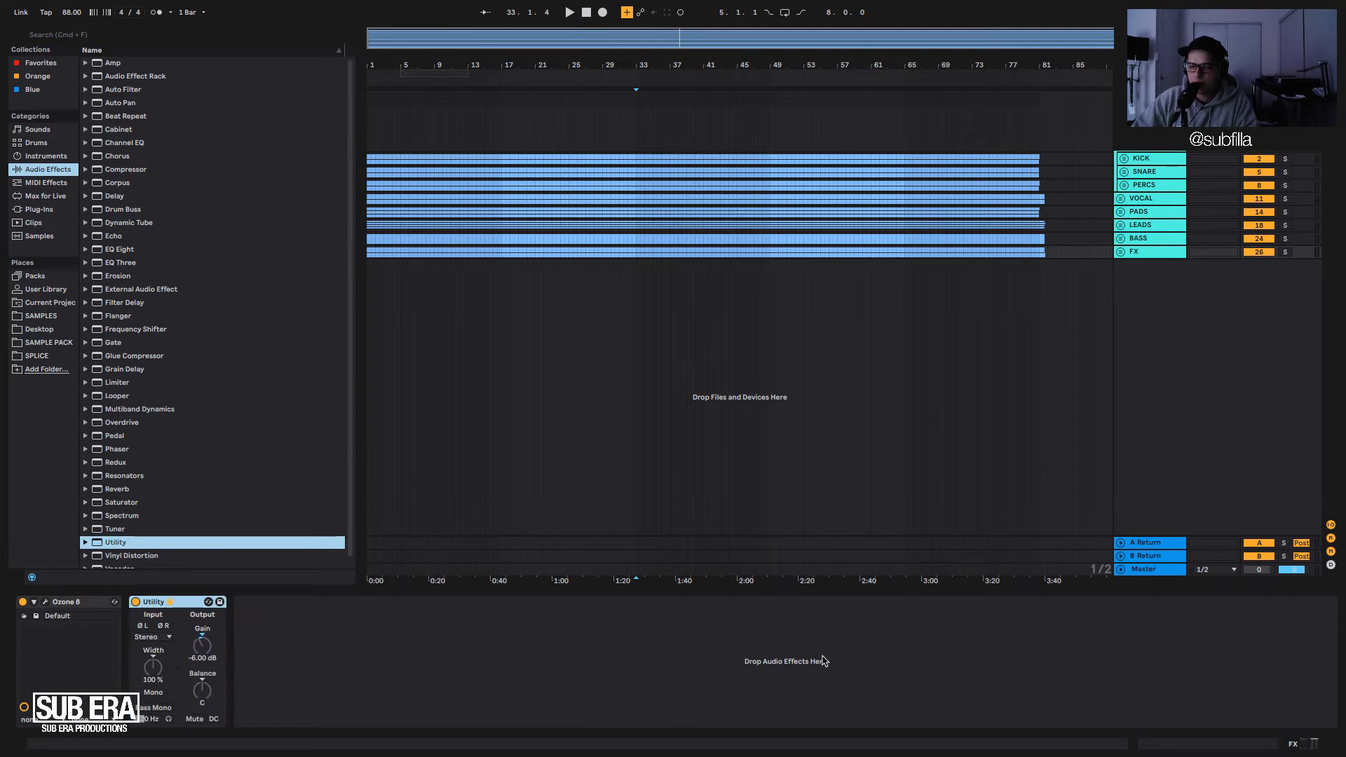
Play the song from bar 33 and check the lowered group levels on the session mixer's meters.
key("space")
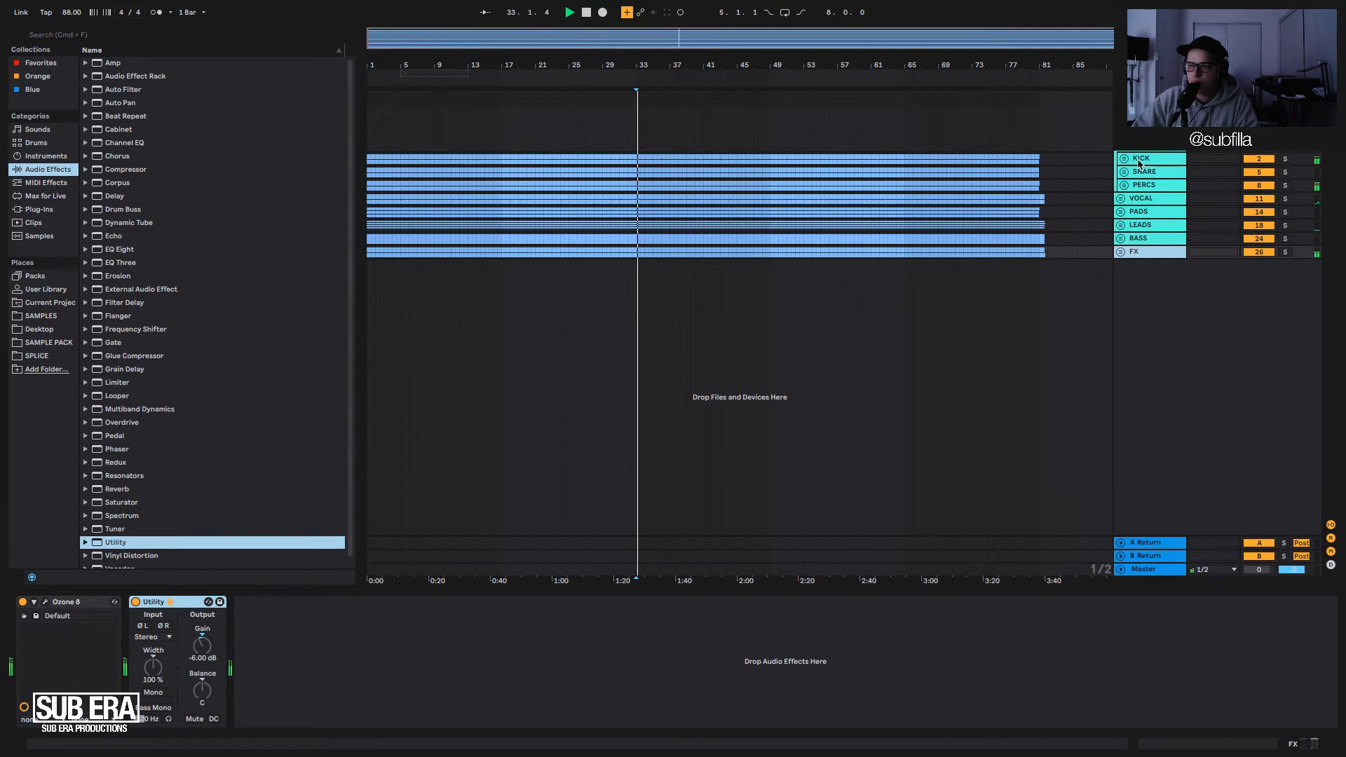
key("Tab")
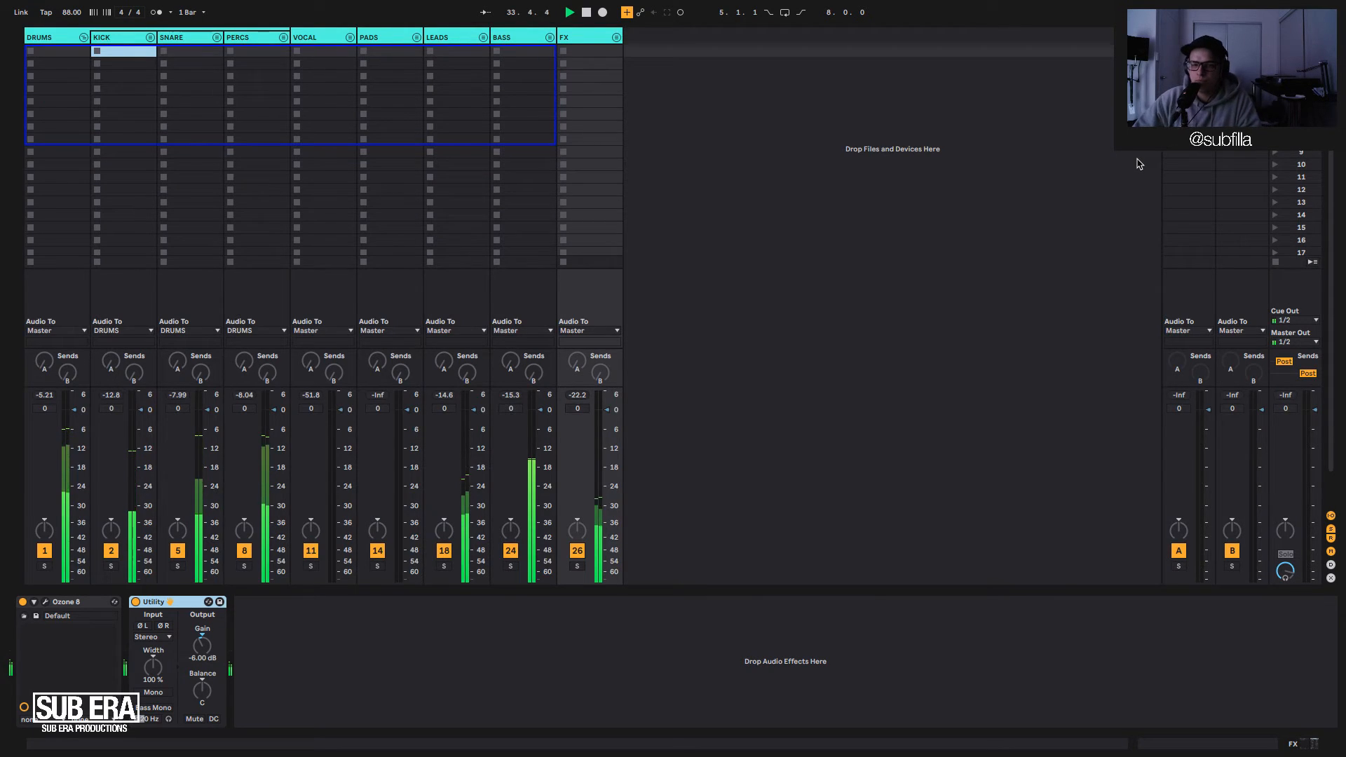
key("Tab")
key("Tab")
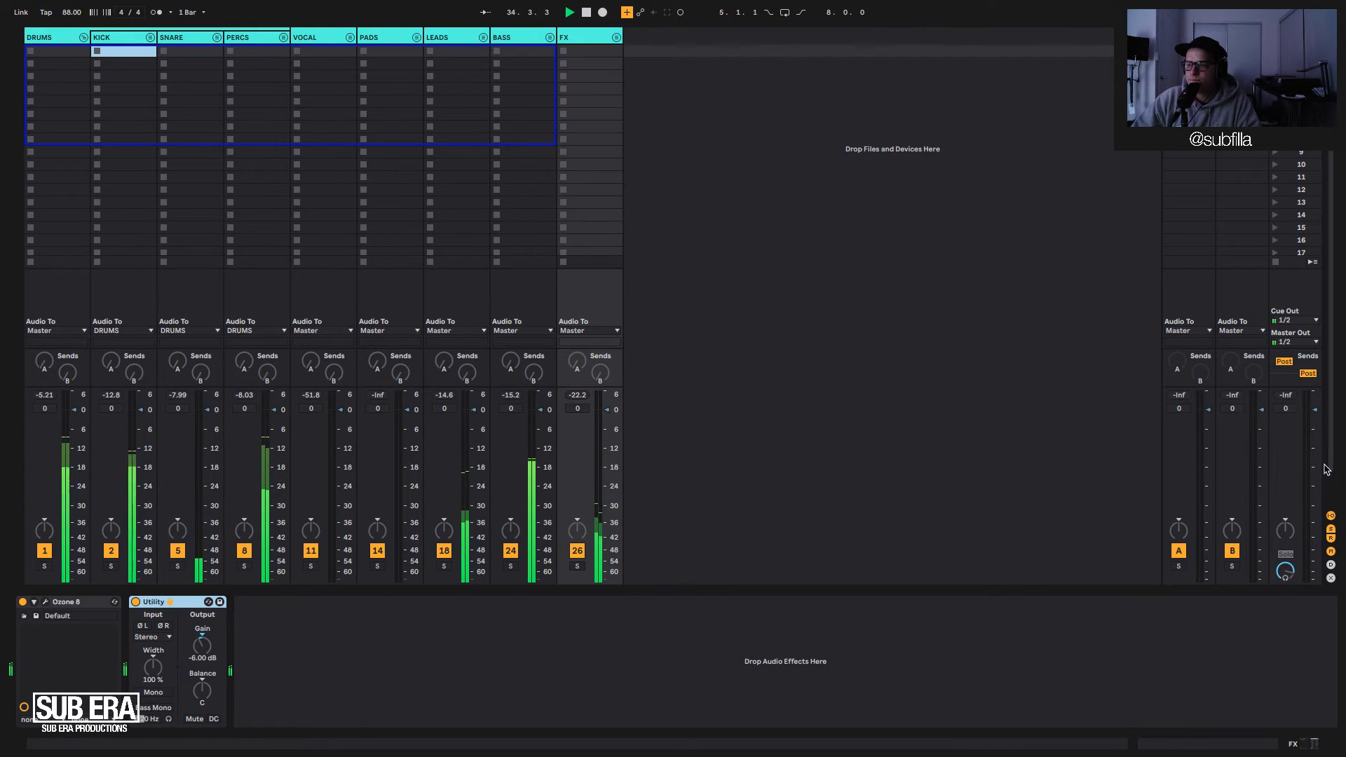
key("Tab")
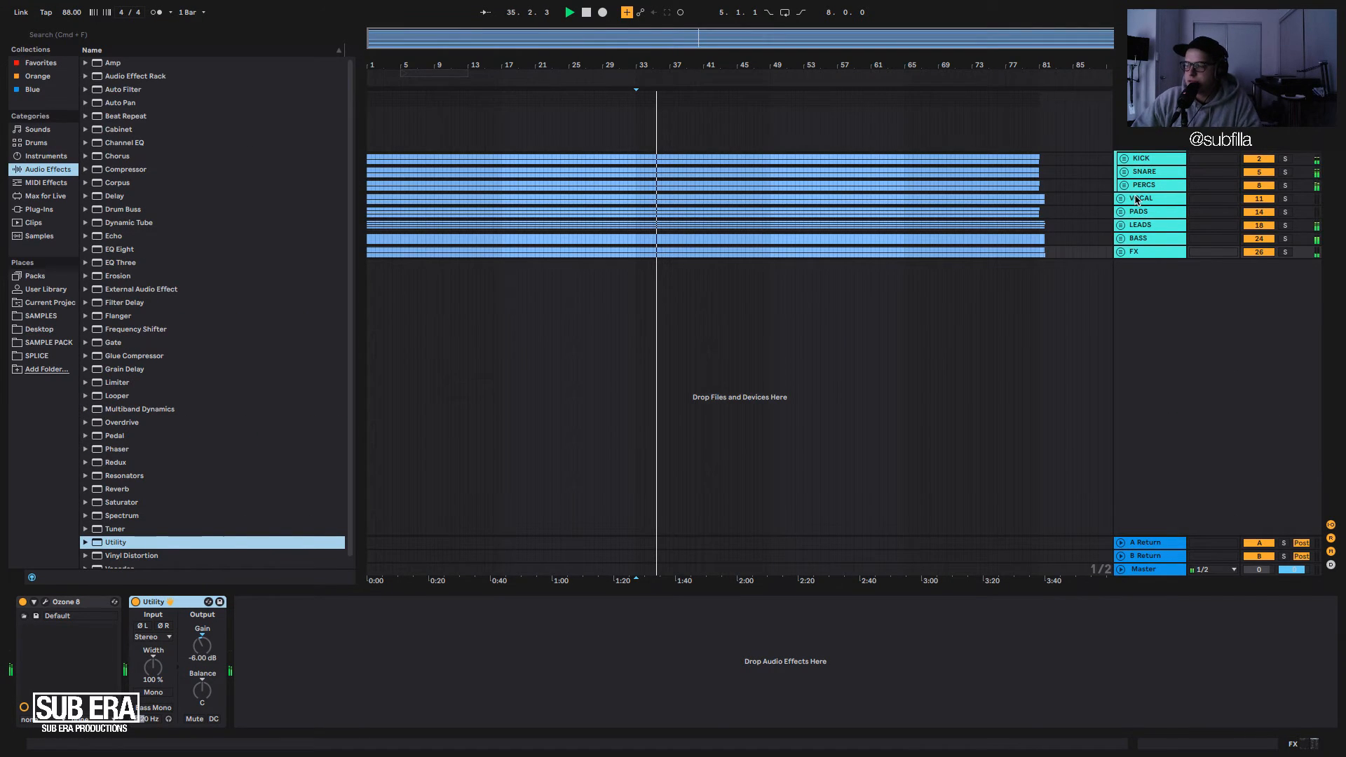
key("Tab")
key("space")
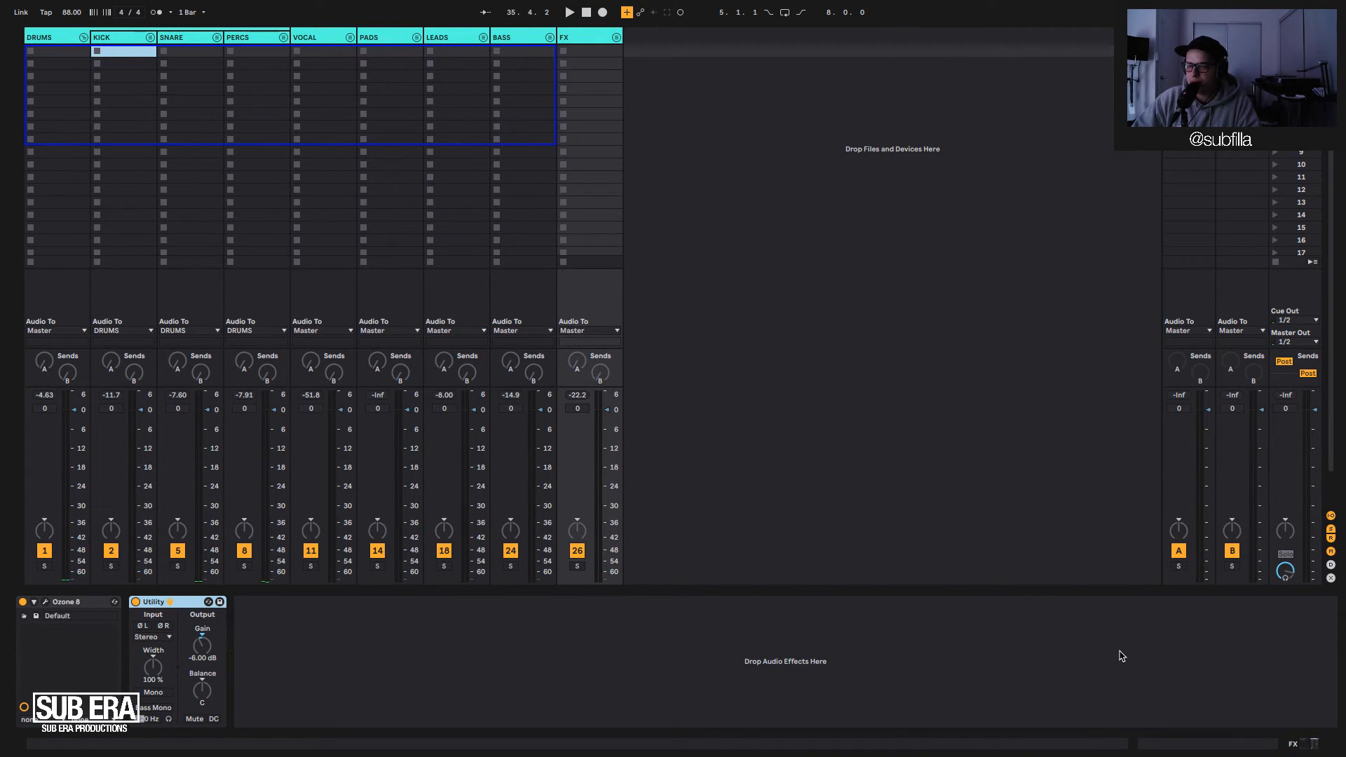
Return to the arrangement and briefly replay the mix from bar 33.
key("Tab")
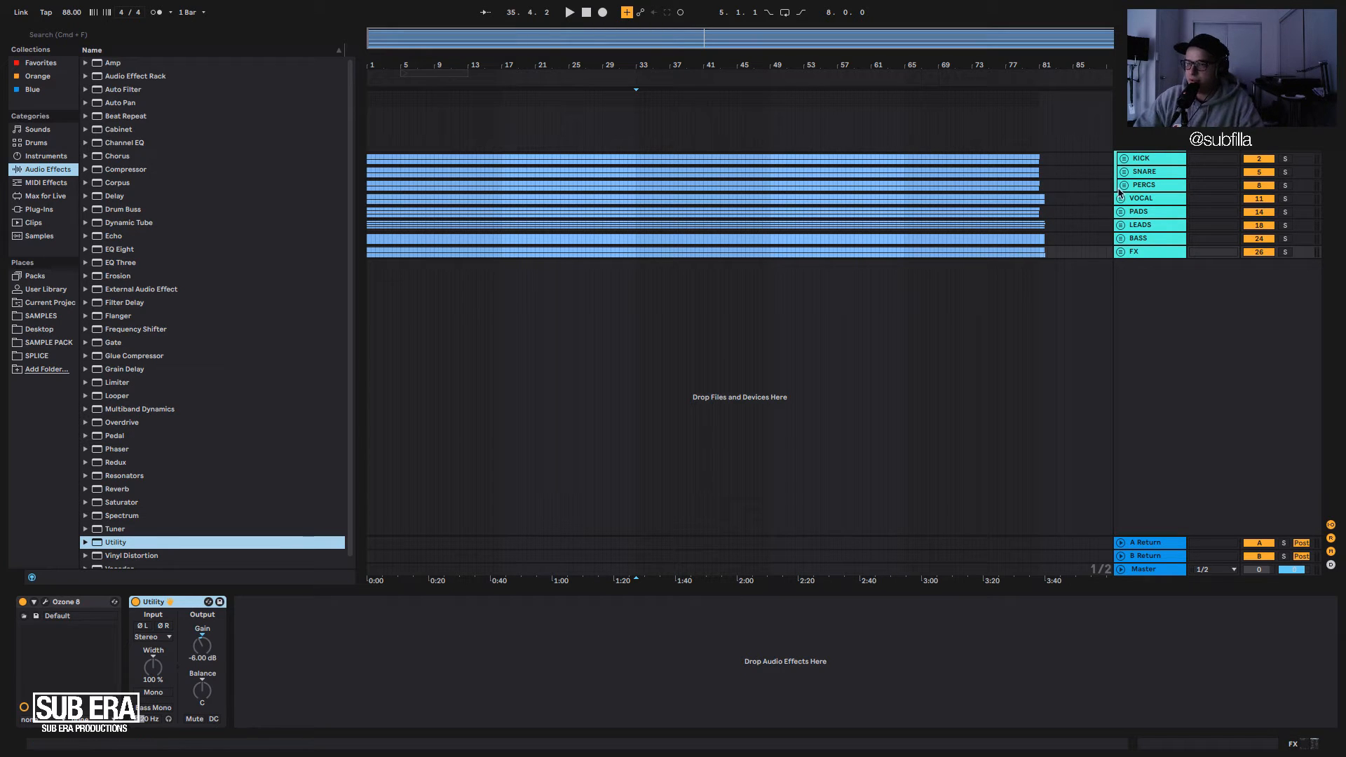
key("Tab")
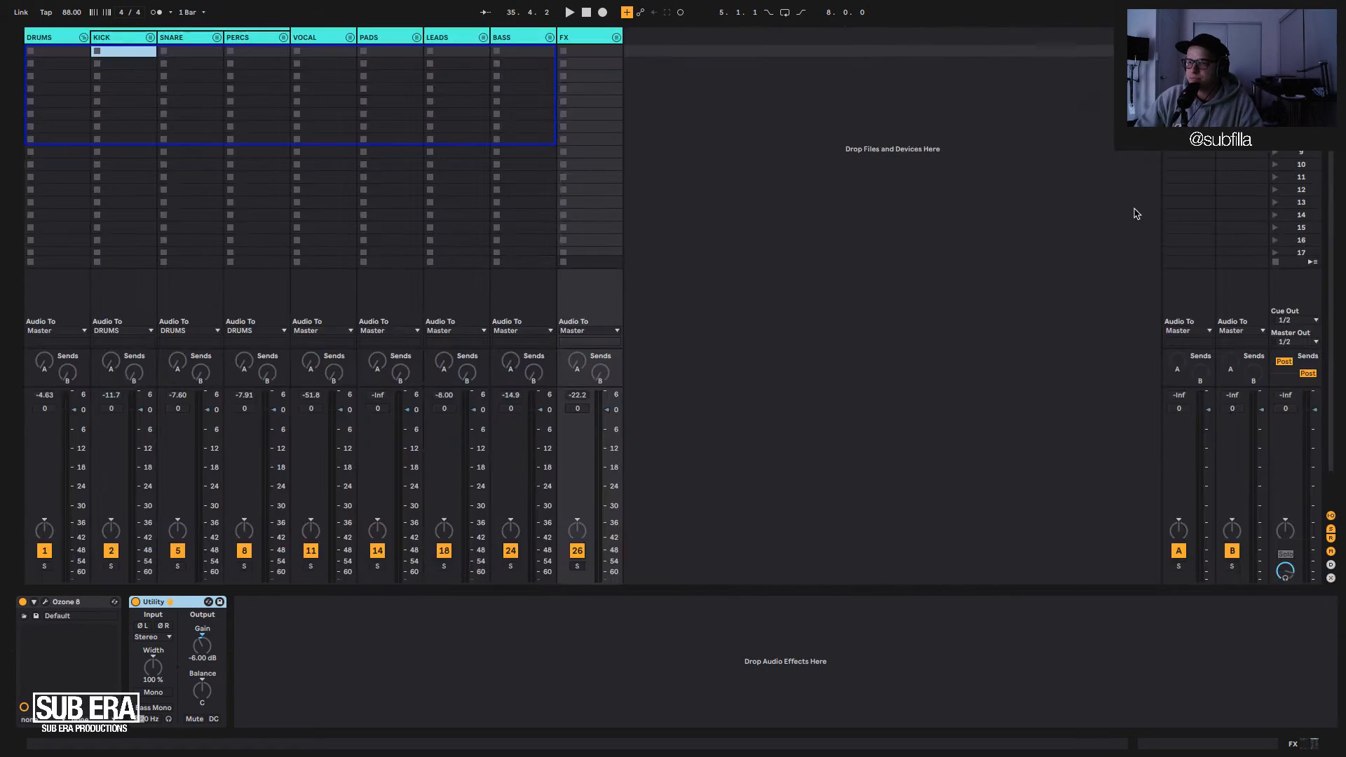
key("Tab")
key("space")
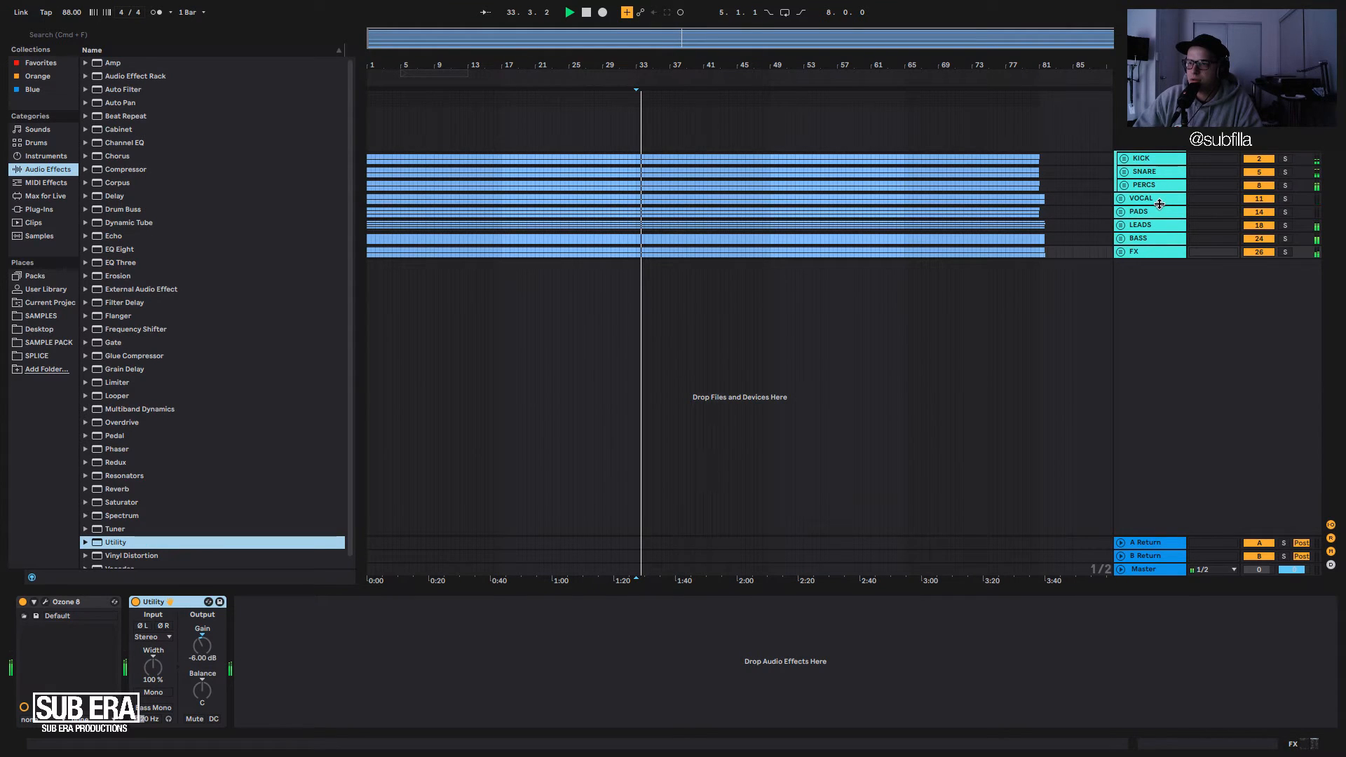
key("space")
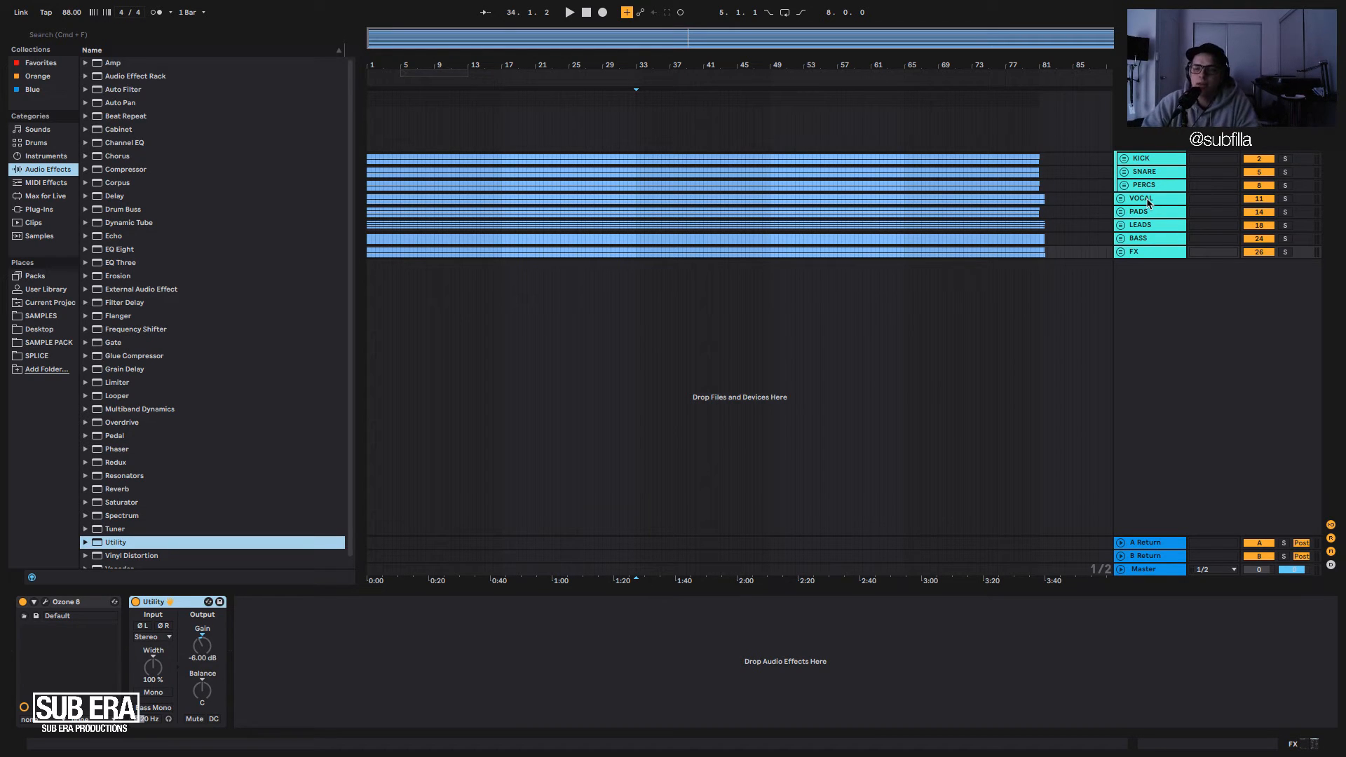
Inspect the Master track's effect chain in the session mixer, and place the arrangement's insert marker at 34.3.1.
key("Tab")
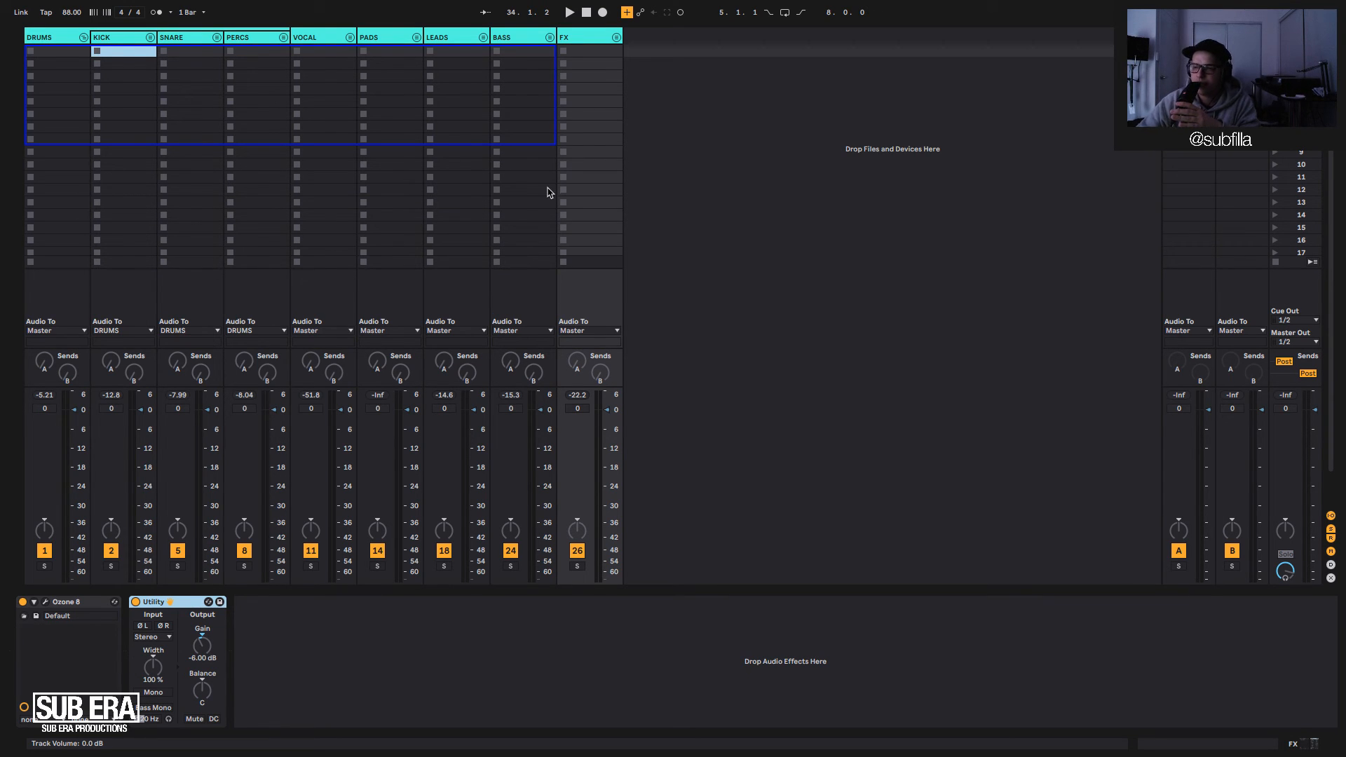
left_click(1295, 37)
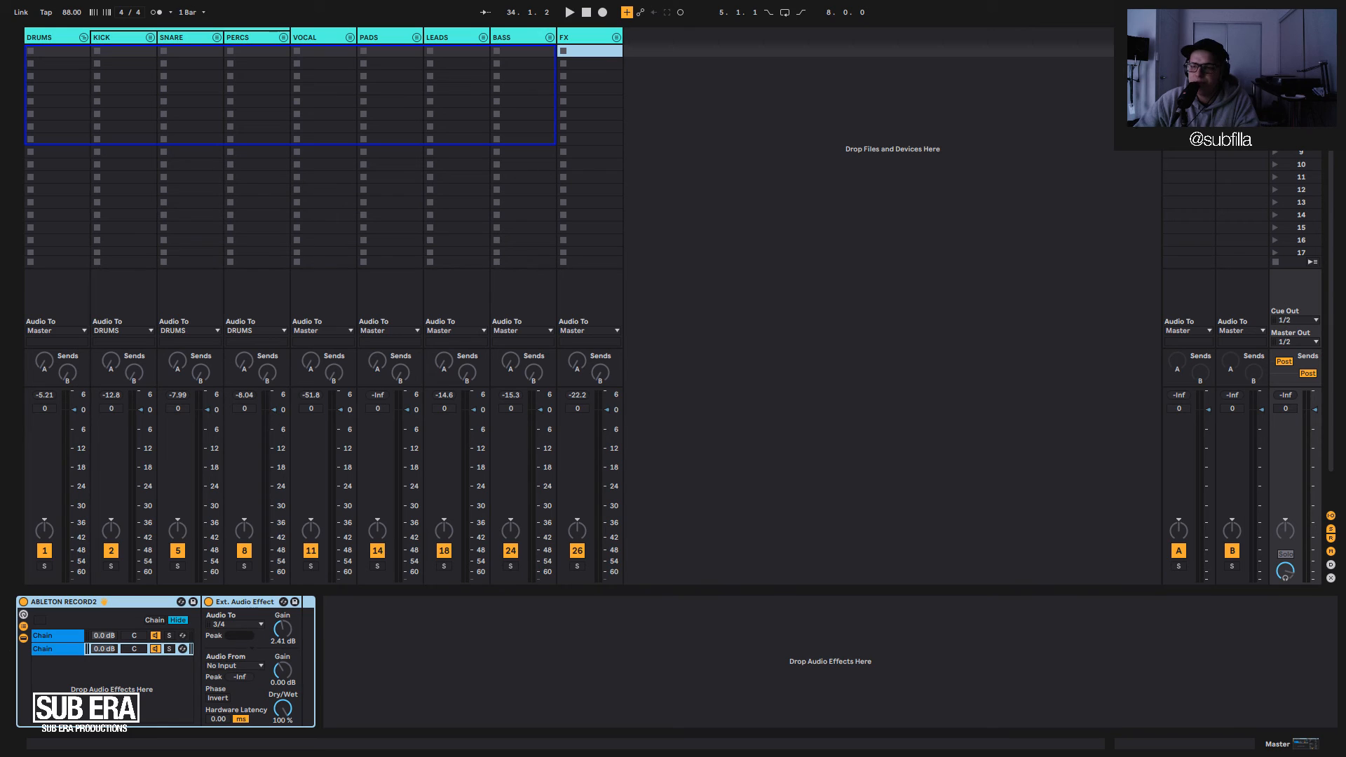
left_click(582, 36)
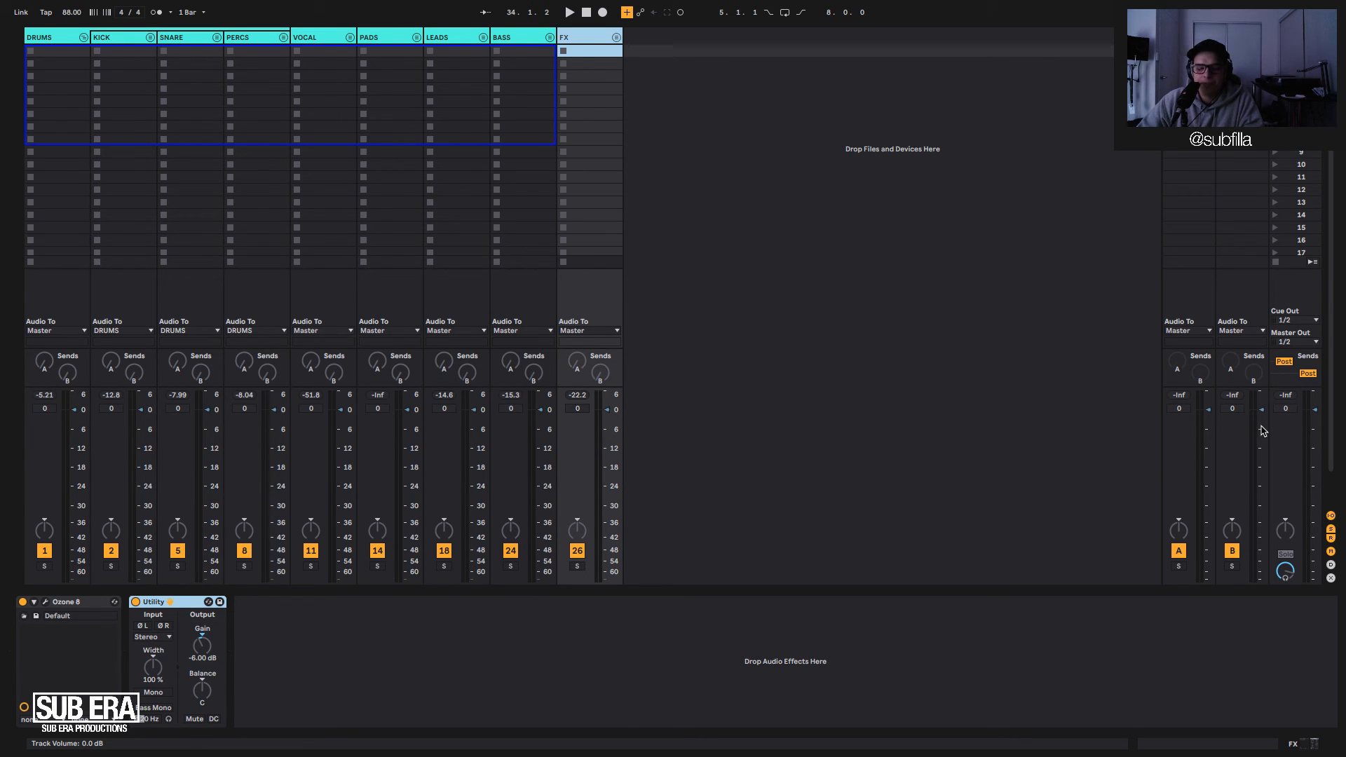
key("Tab")
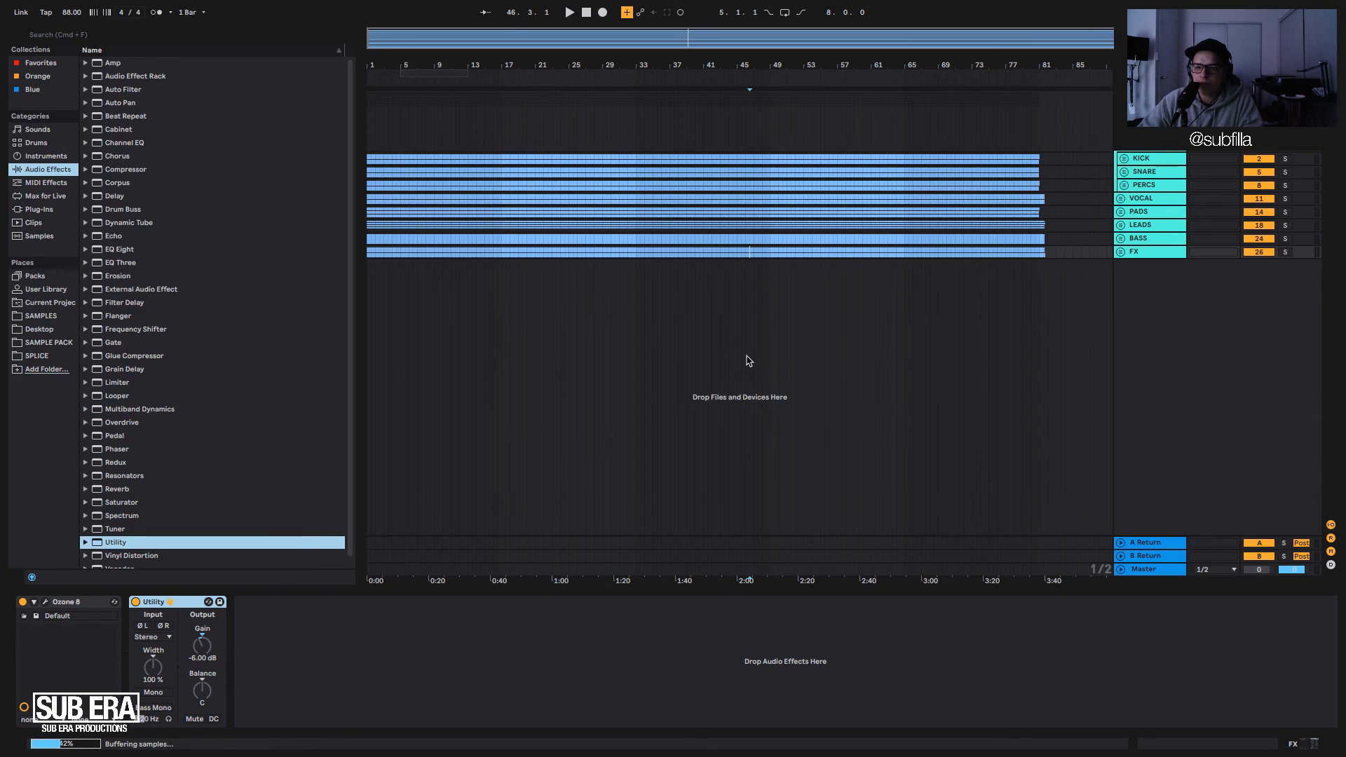
left_click(649, 329)
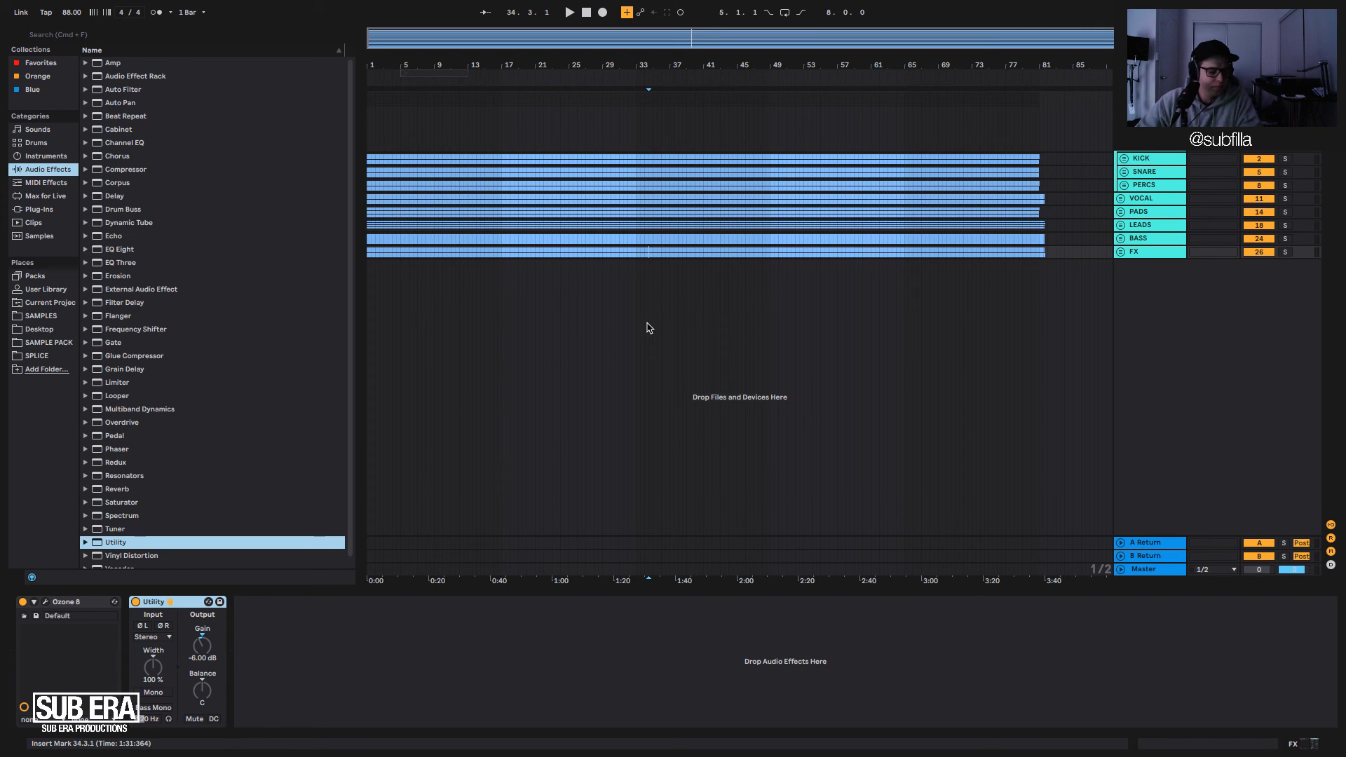